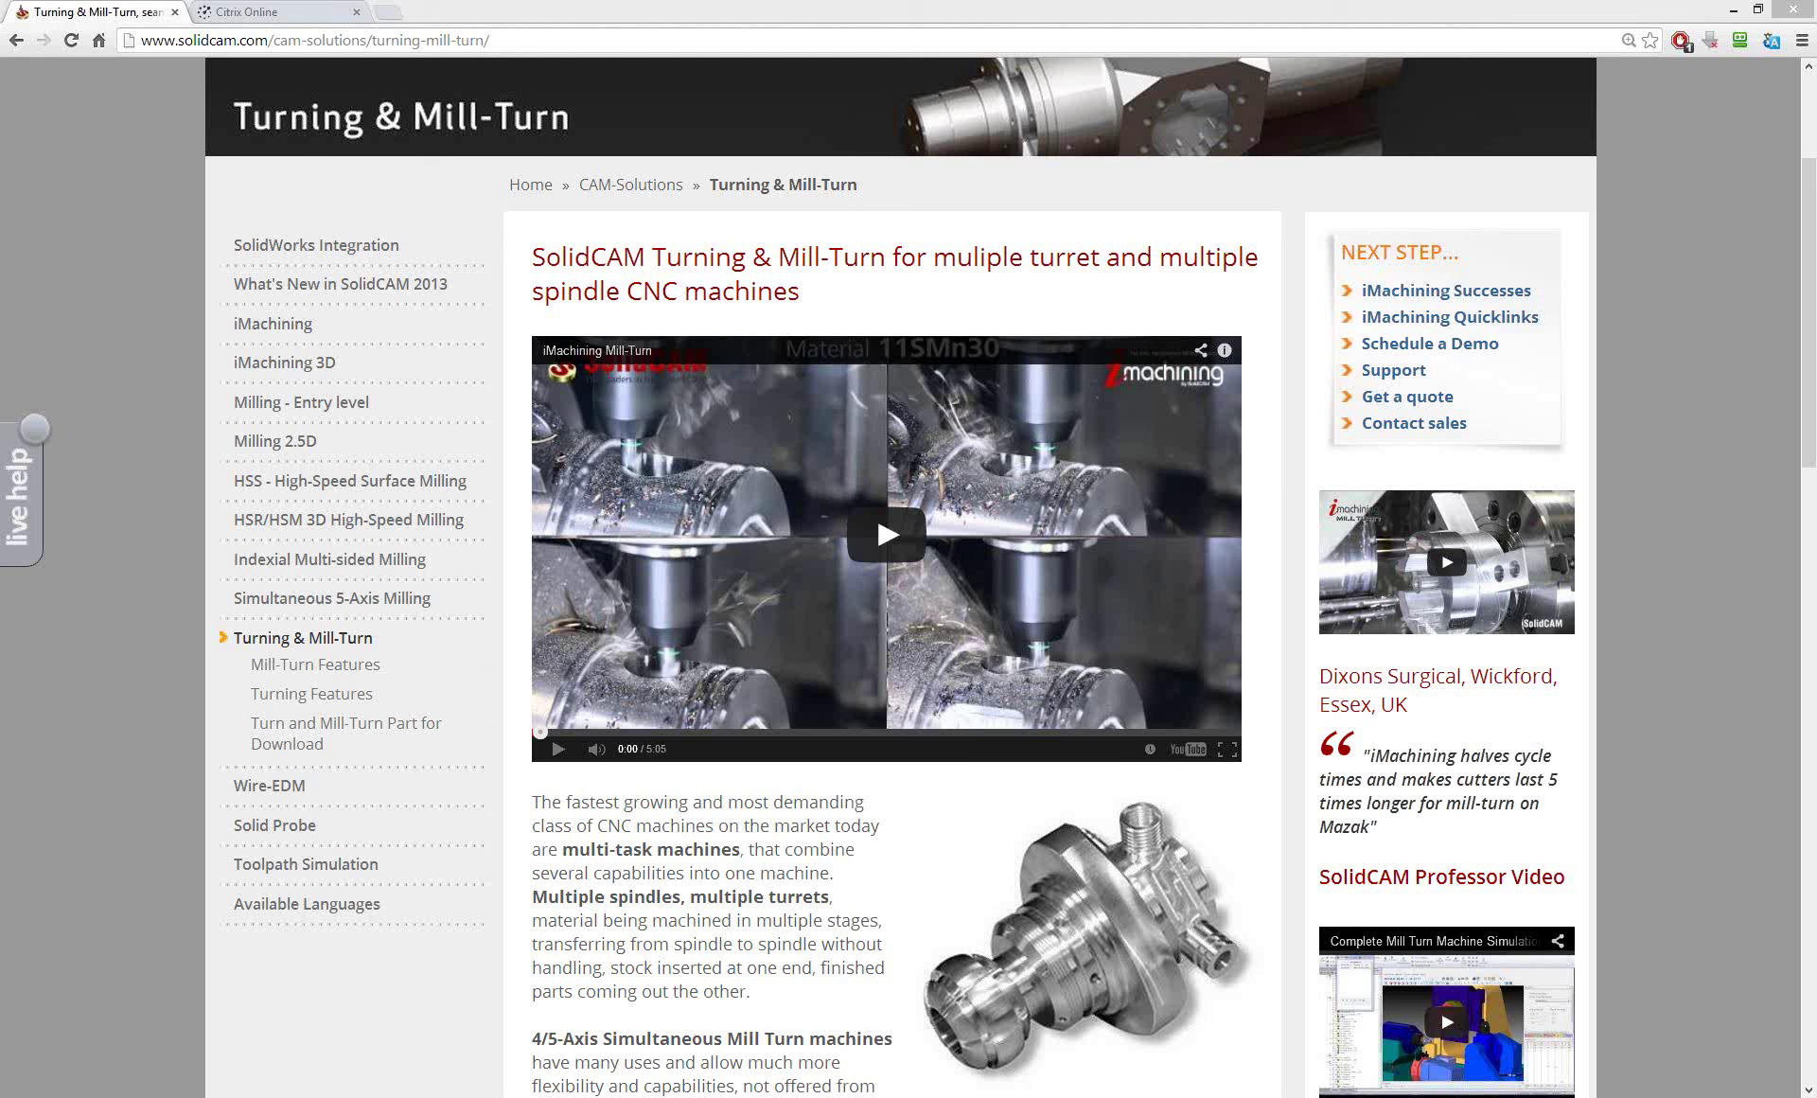
Bring the MachineID - VMID presentation window over the Chrome browser window.
{"action": "left_click_drag", "start_coordinate": [1815, 167], "coordinate": [628, 187]}
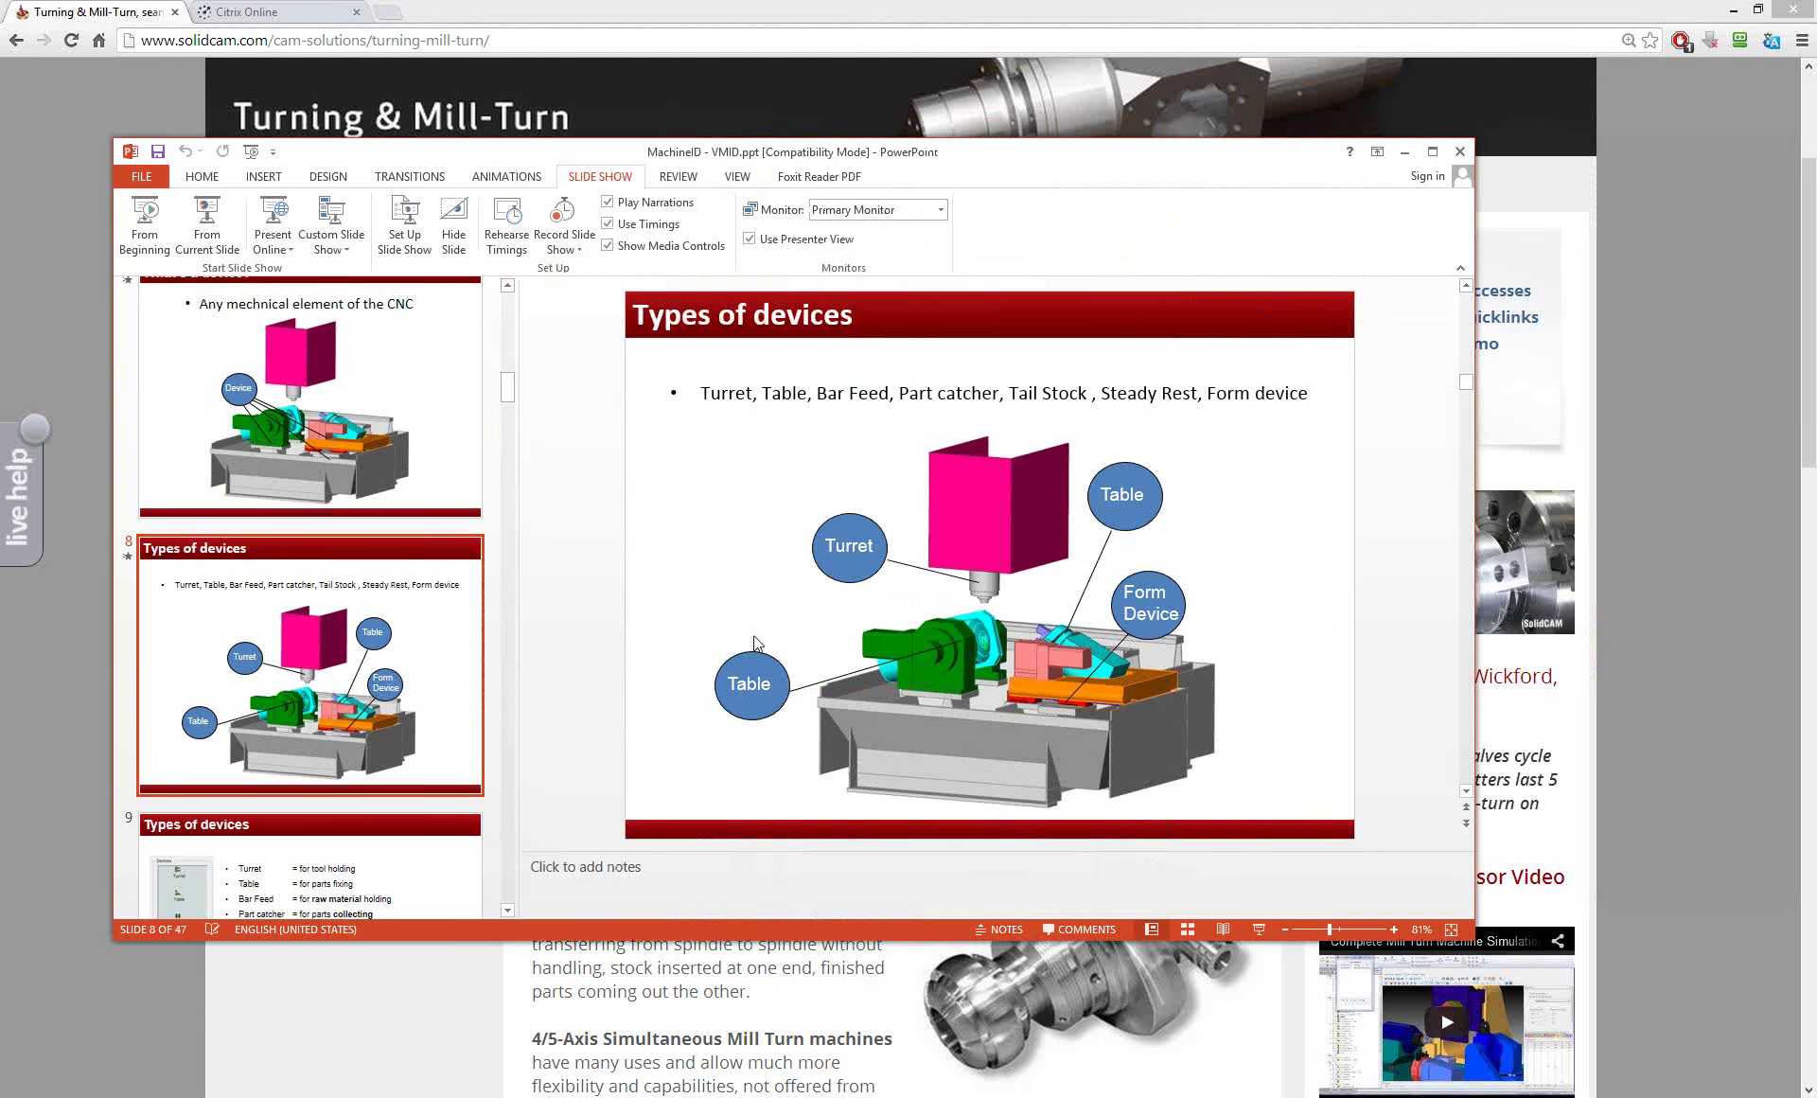
Move past the Types of devices slides to slide 10, 'MachineID in CAM Manager'.
{"action": "scroll", "coordinate": [851, 624], "scroll_direction": "down", "scroll_amount": 1}
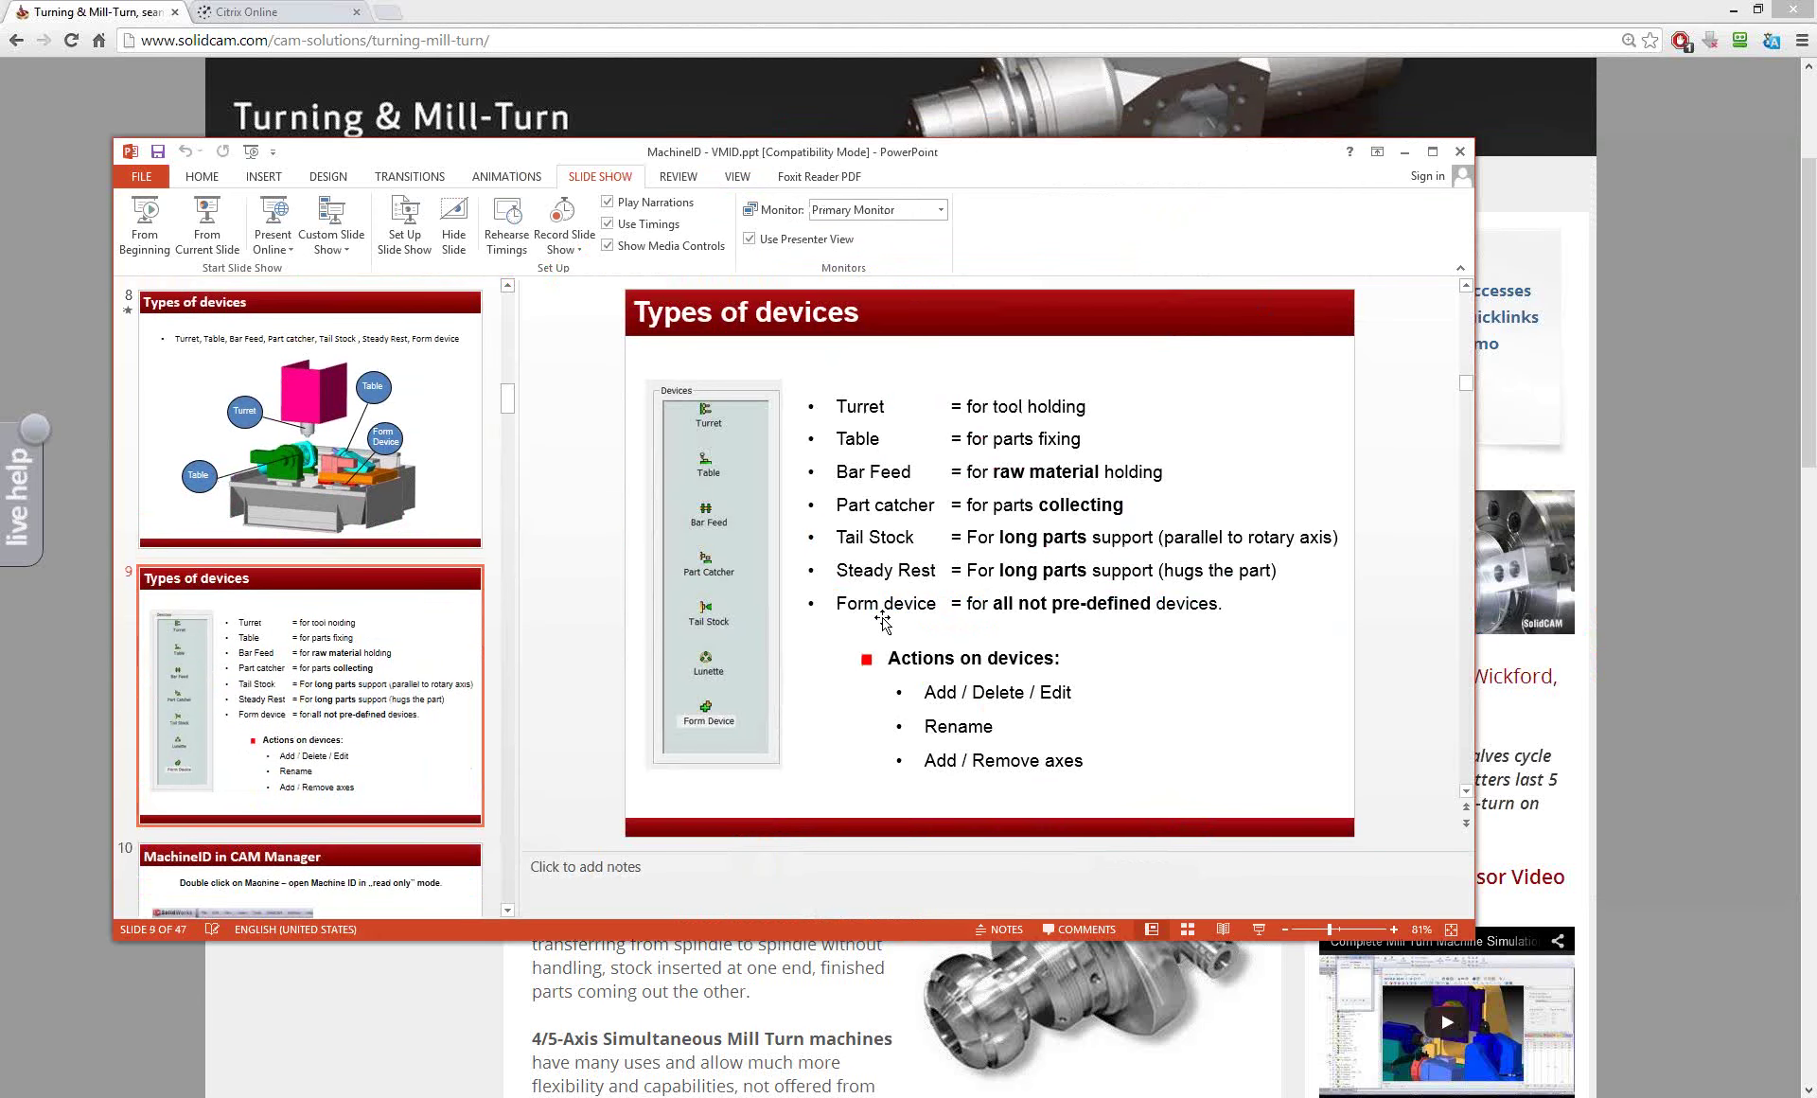
{"action": "scroll", "coordinate": [884, 615], "scroll_direction": "up", "scroll_amount": 1}
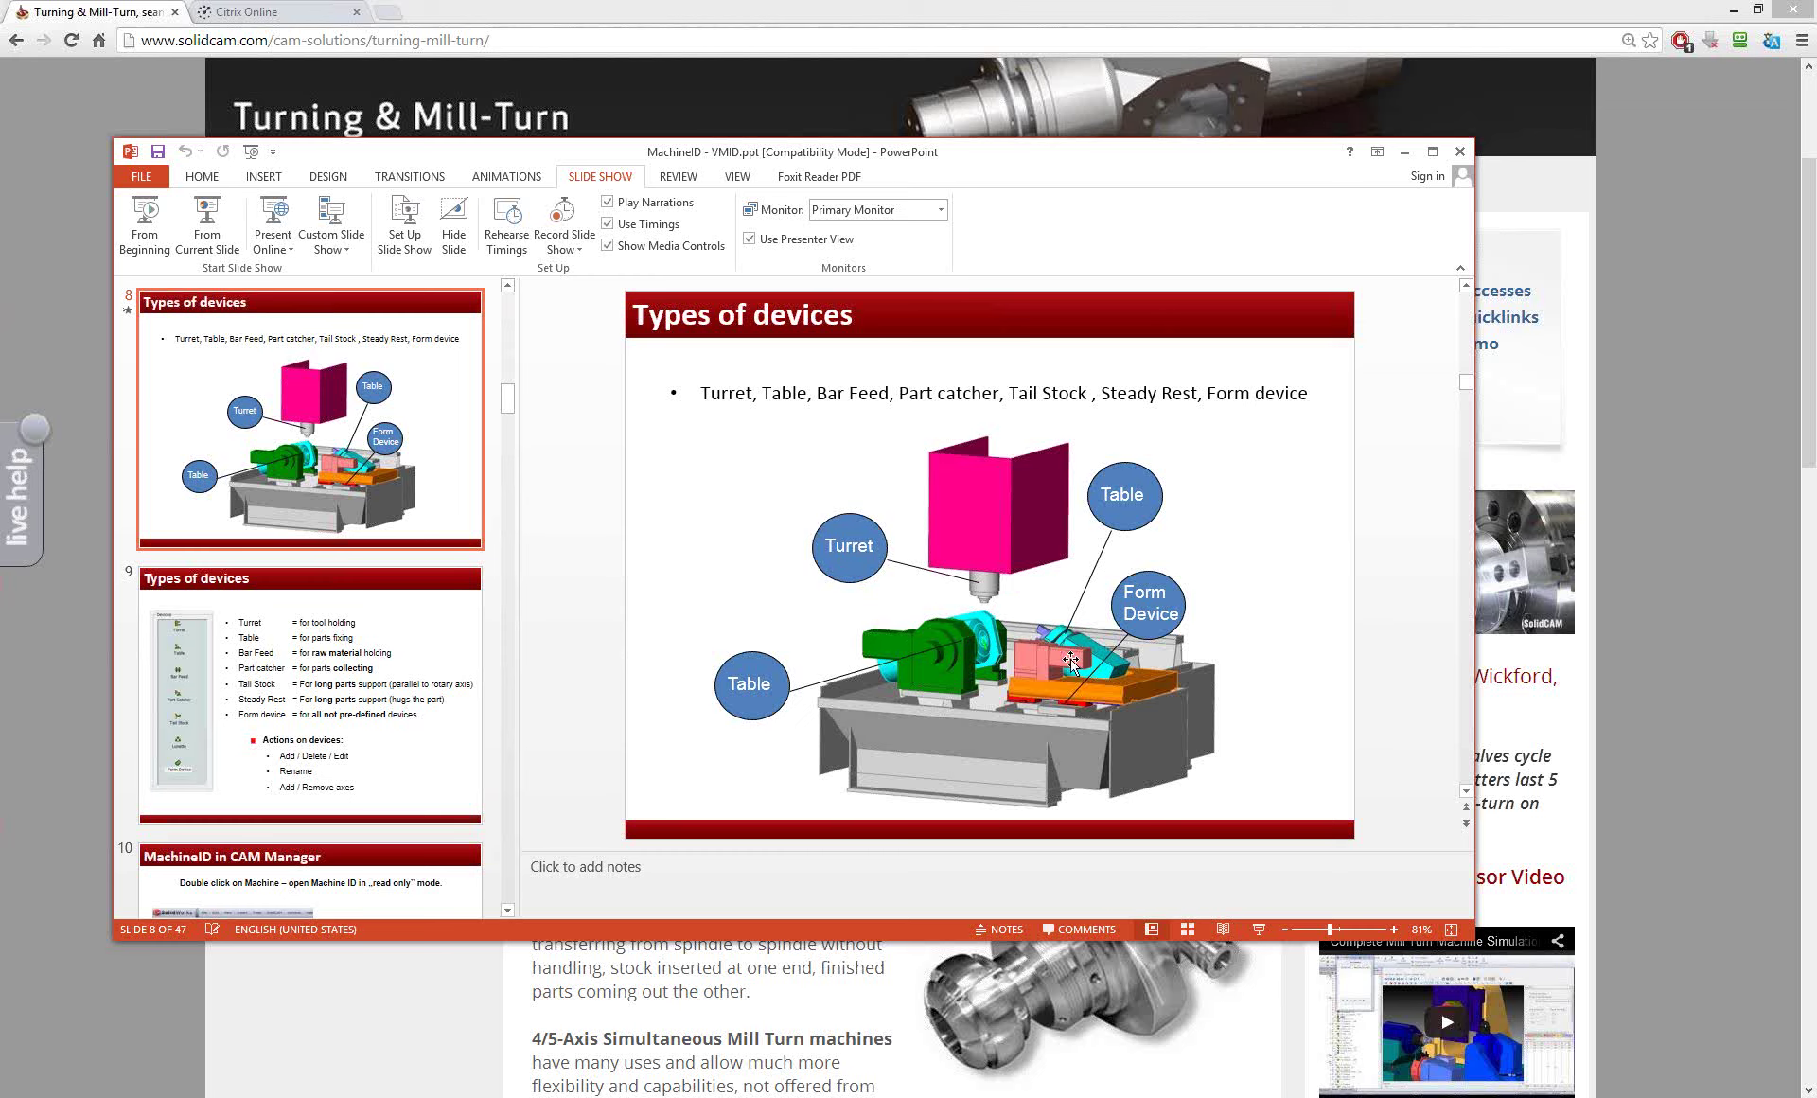
{"action": "left_click_drag", "start_coordinate": [1081, 655], "coordinate": [1086, 640]}
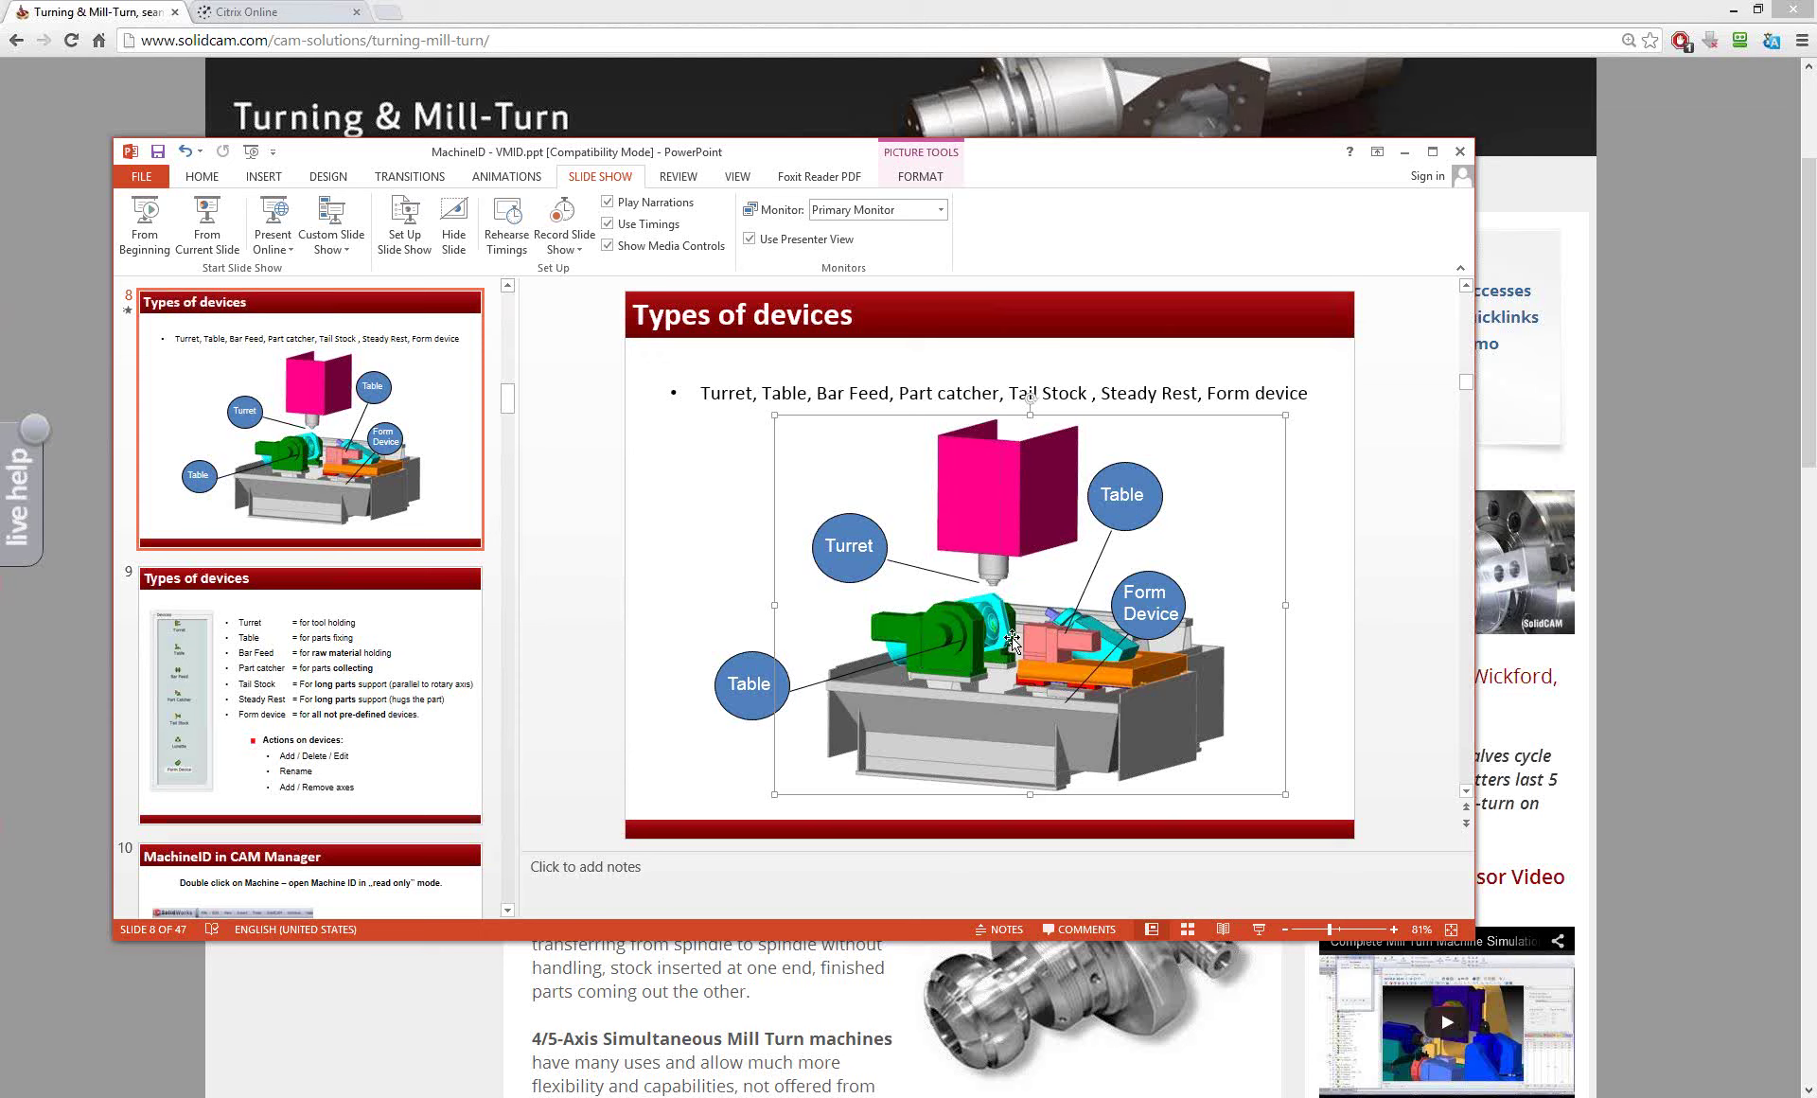
{"action": "left_click", "coordinate": [726, 613]}
{"action": "scroll", "coordinate": [678, 609], "scroll_direction": "down", "scroll_amount": 1}
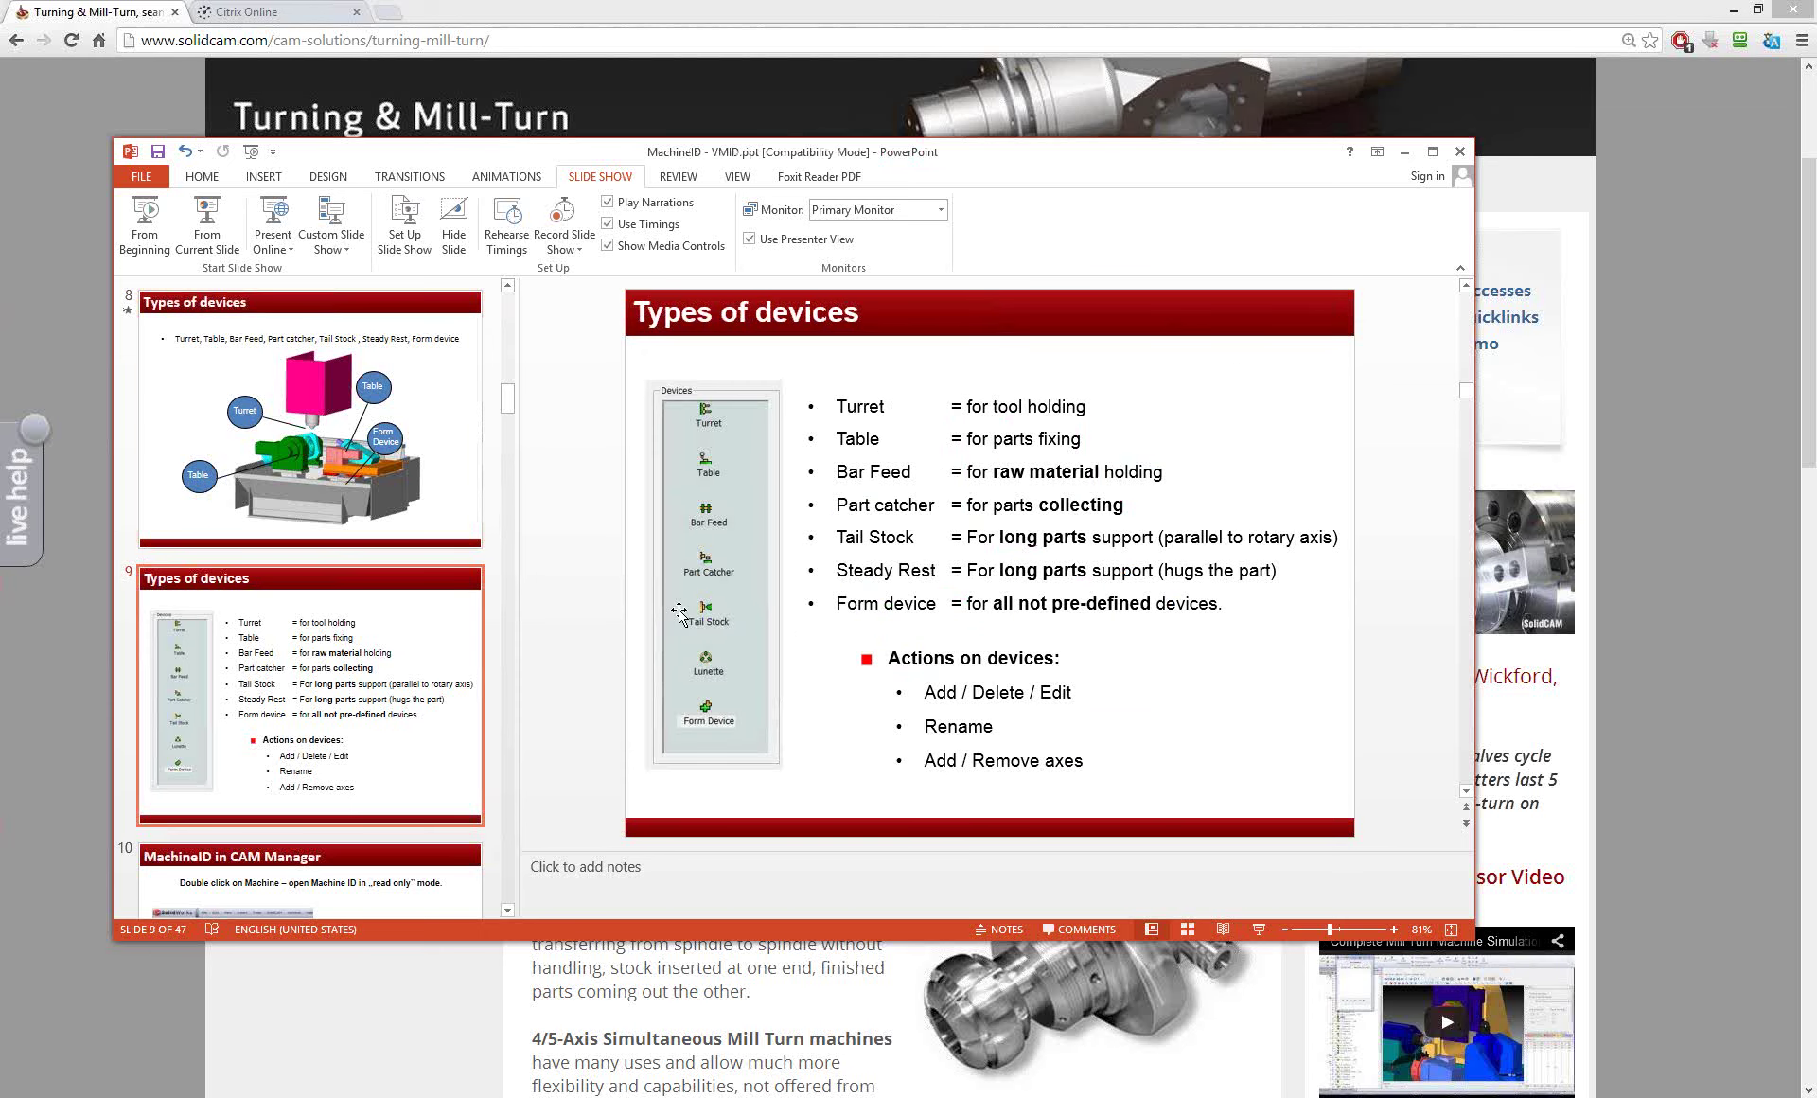
{"action": "scroll", "coordinate": [679, 609], "scroll_direction": "down", "scroll_amount": 1}
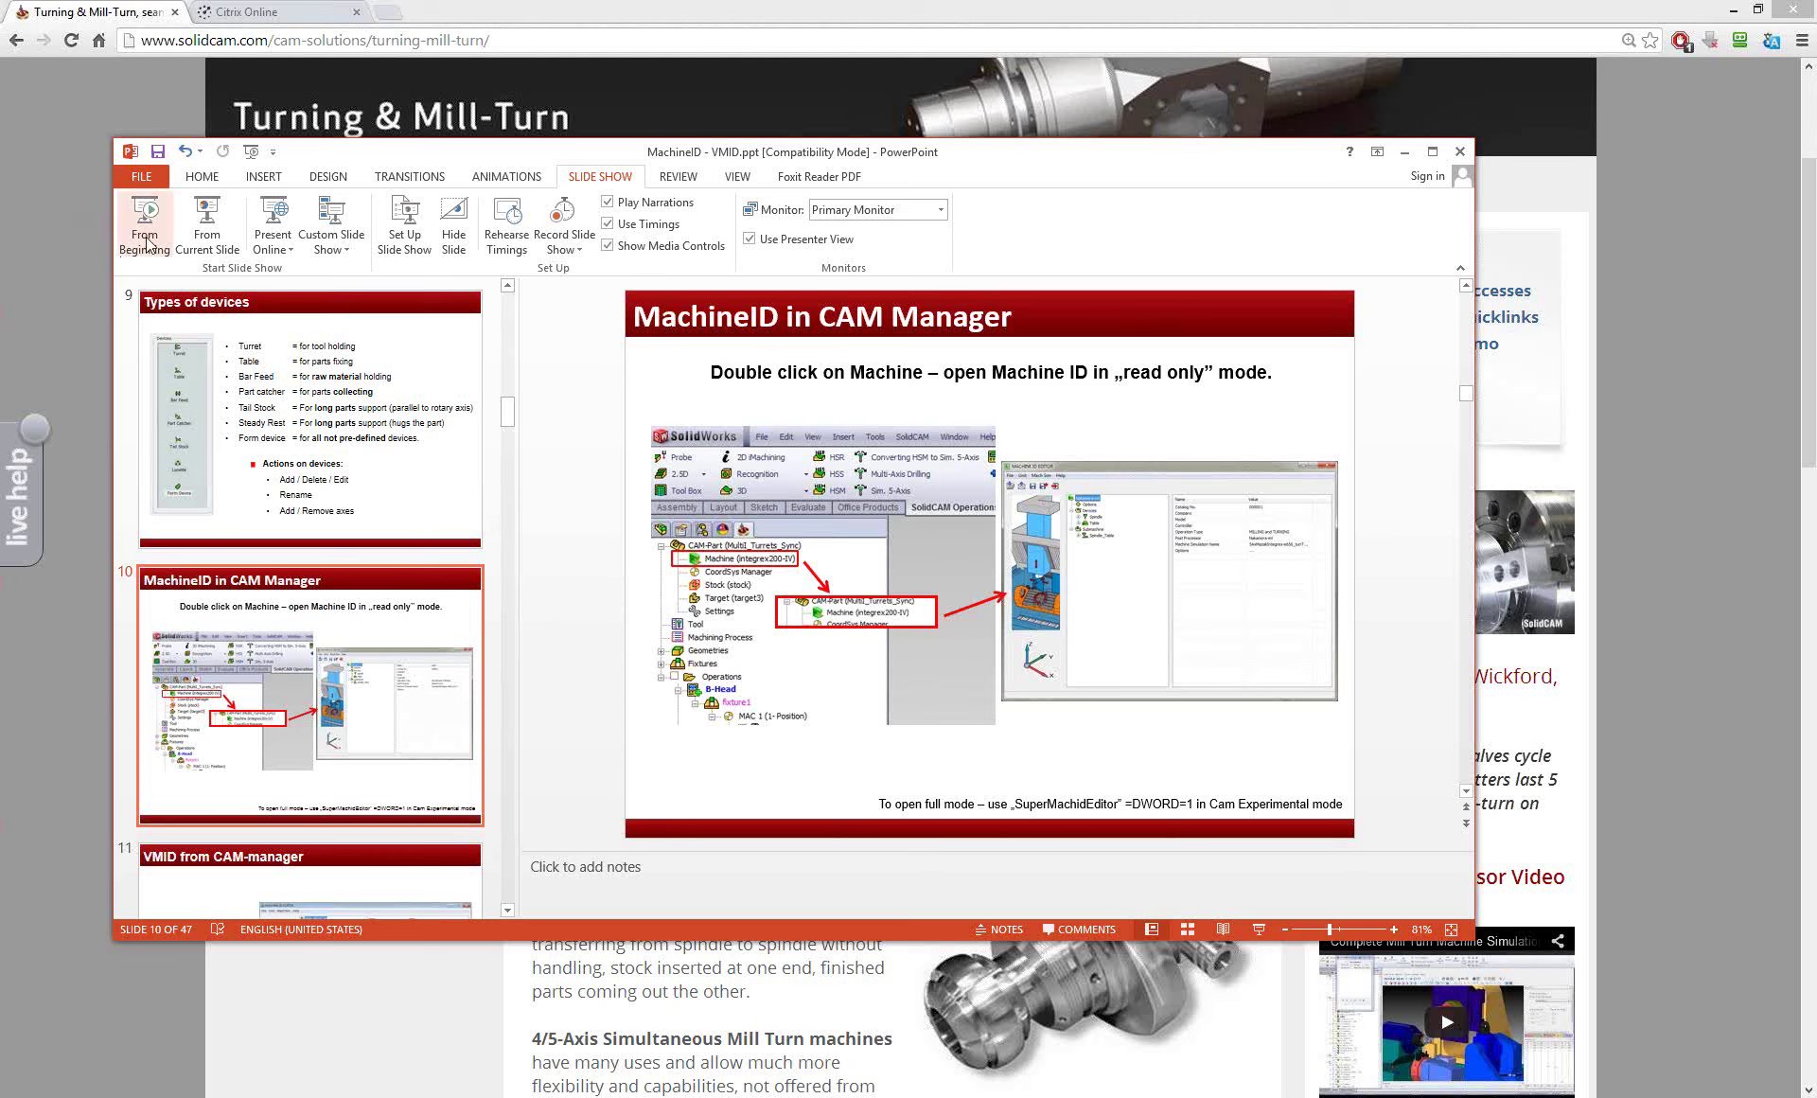
Start the slide show from the current slide.
{"action": "left_click", "coordinate": [215, 234]}
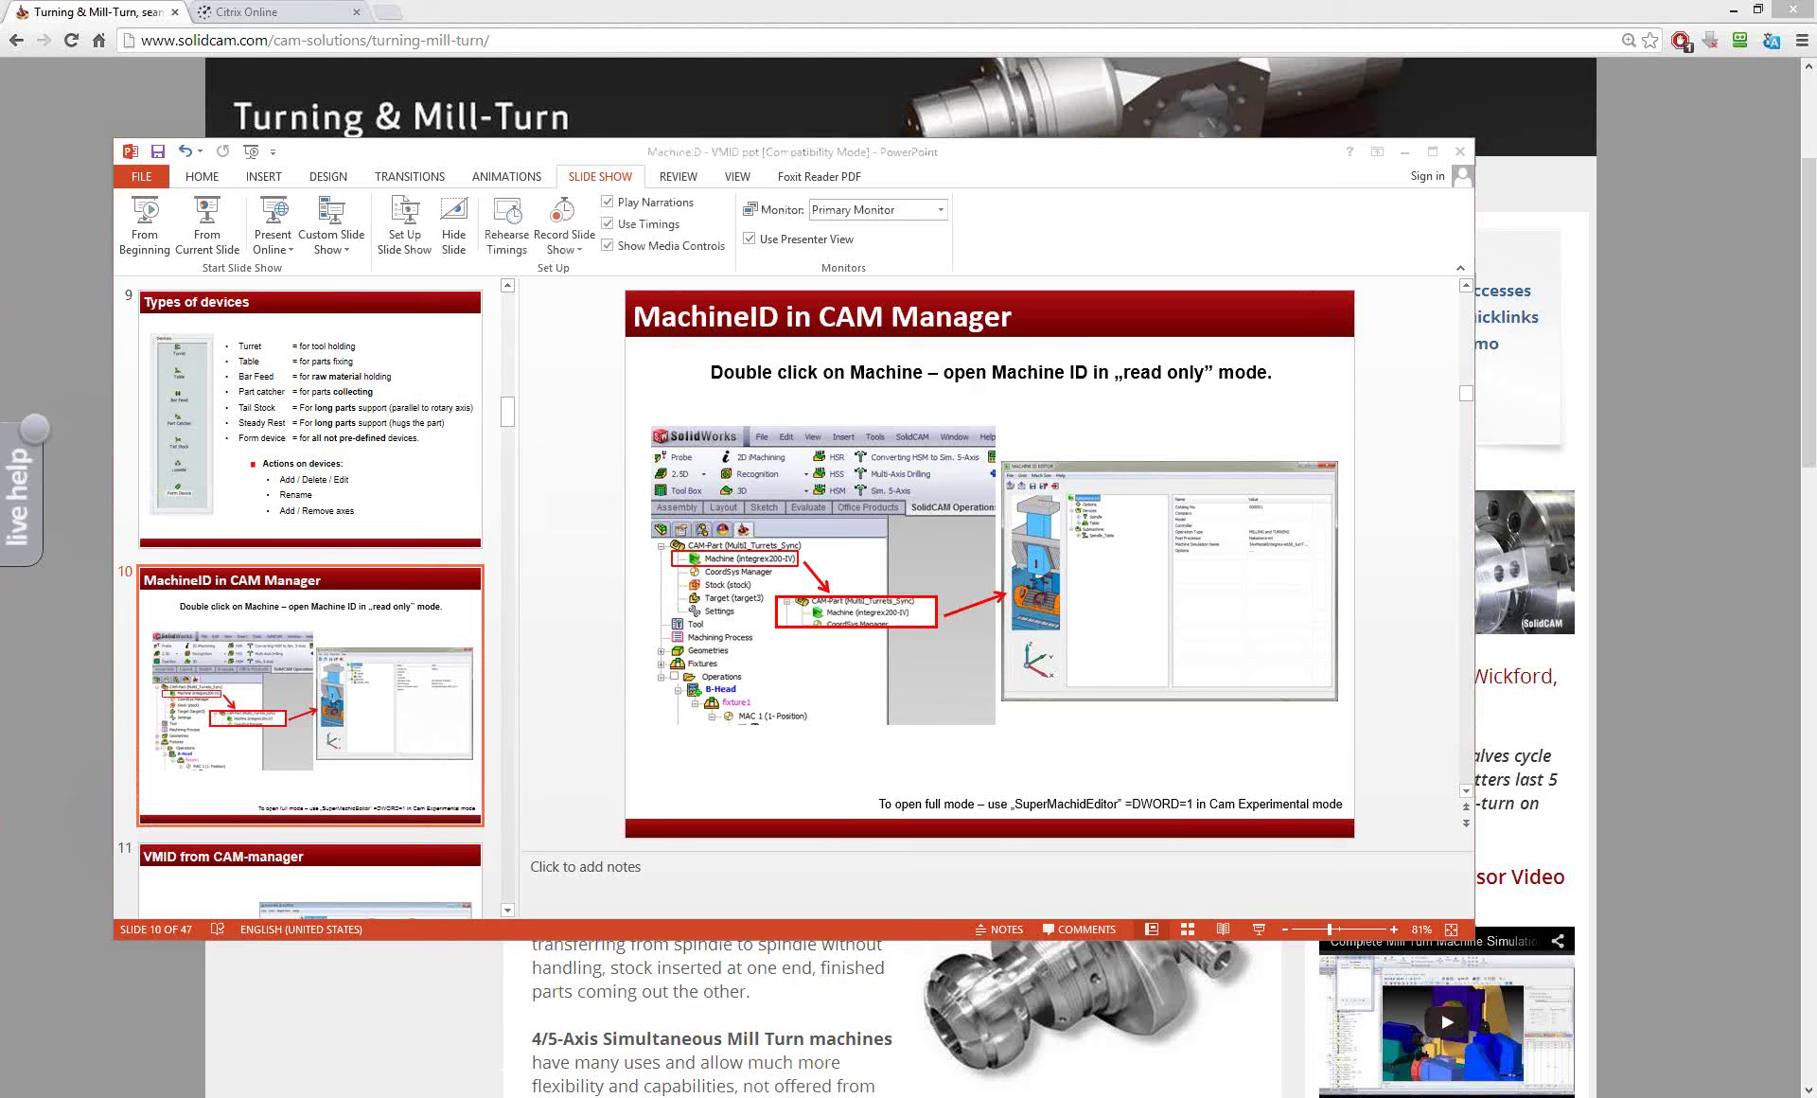
Minimize Chrome and PowerPoint, and move the Machine ID Editor up and right.
{"action": "left_click", "coordinate": [1730, 13]}
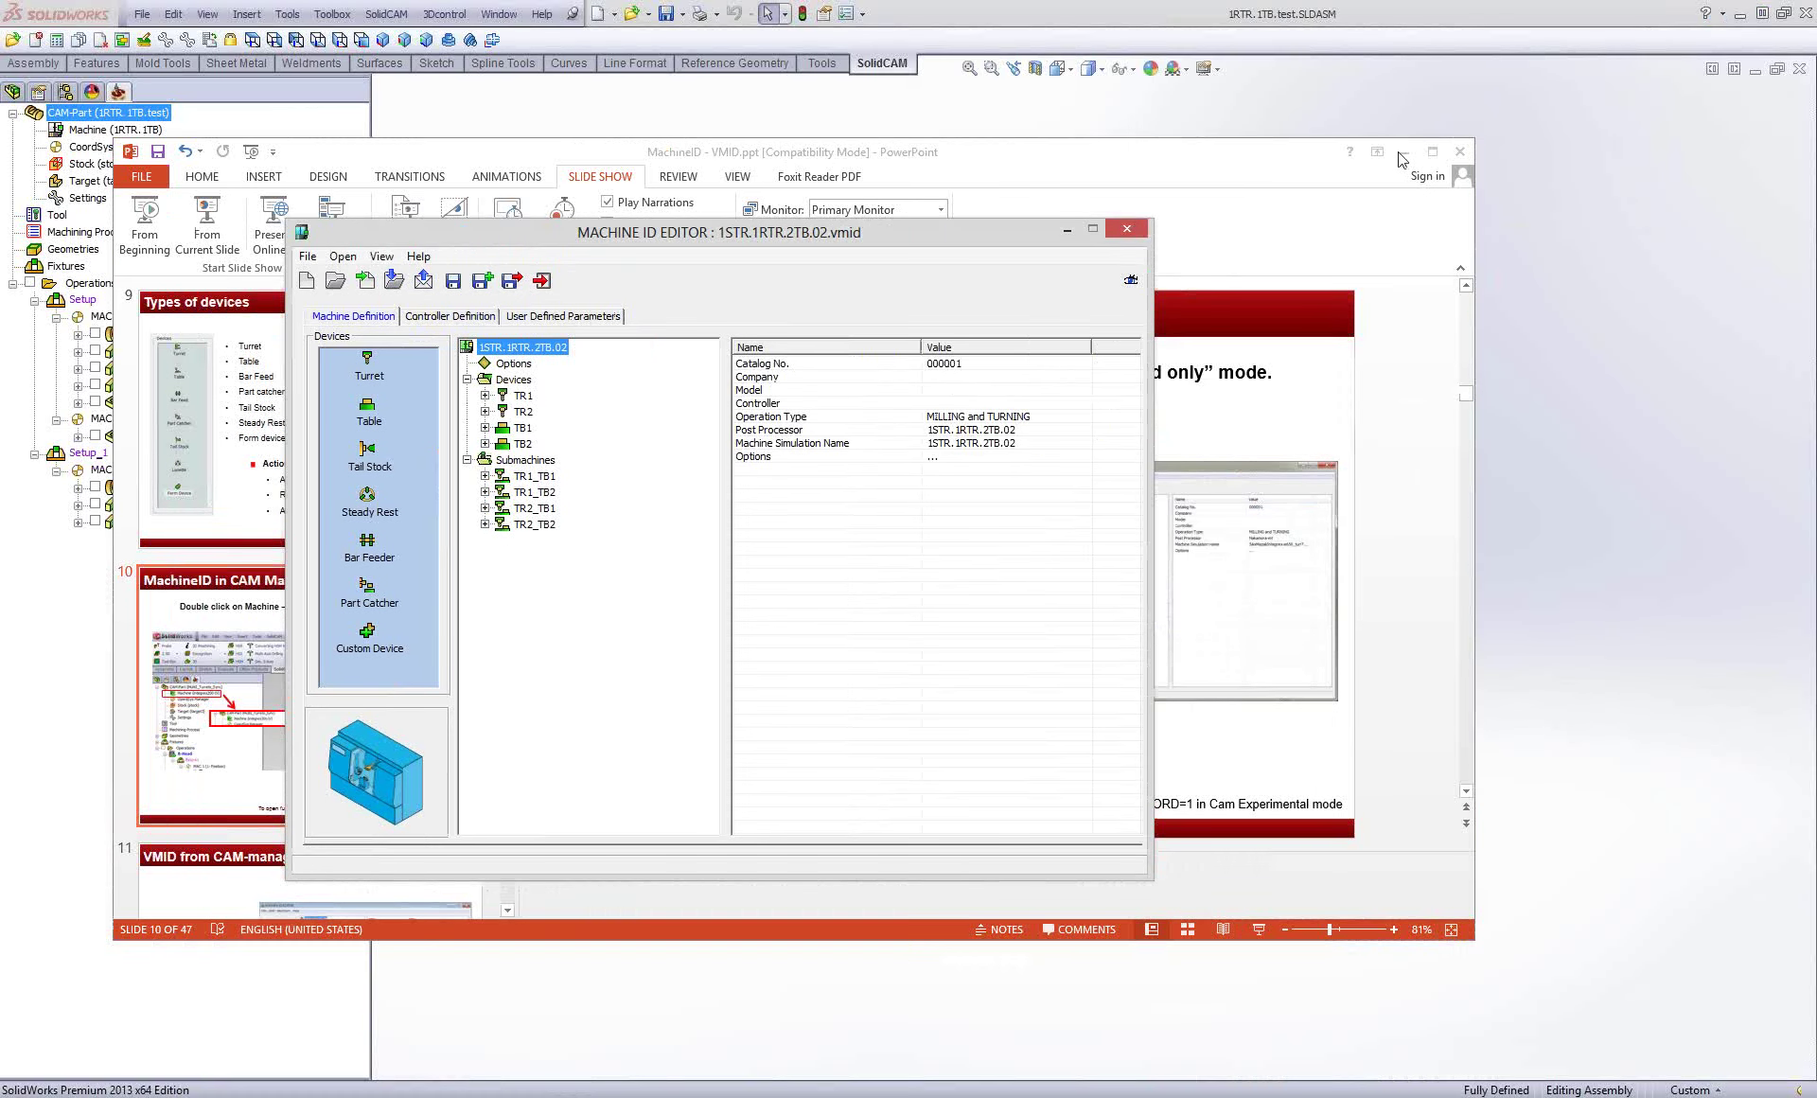
{"action": "left_click", "coordinate": [1403, 151]}
{"action": "left_click_drag", "start_coordinate": [899, 258], "coordinate": [985, 239]}
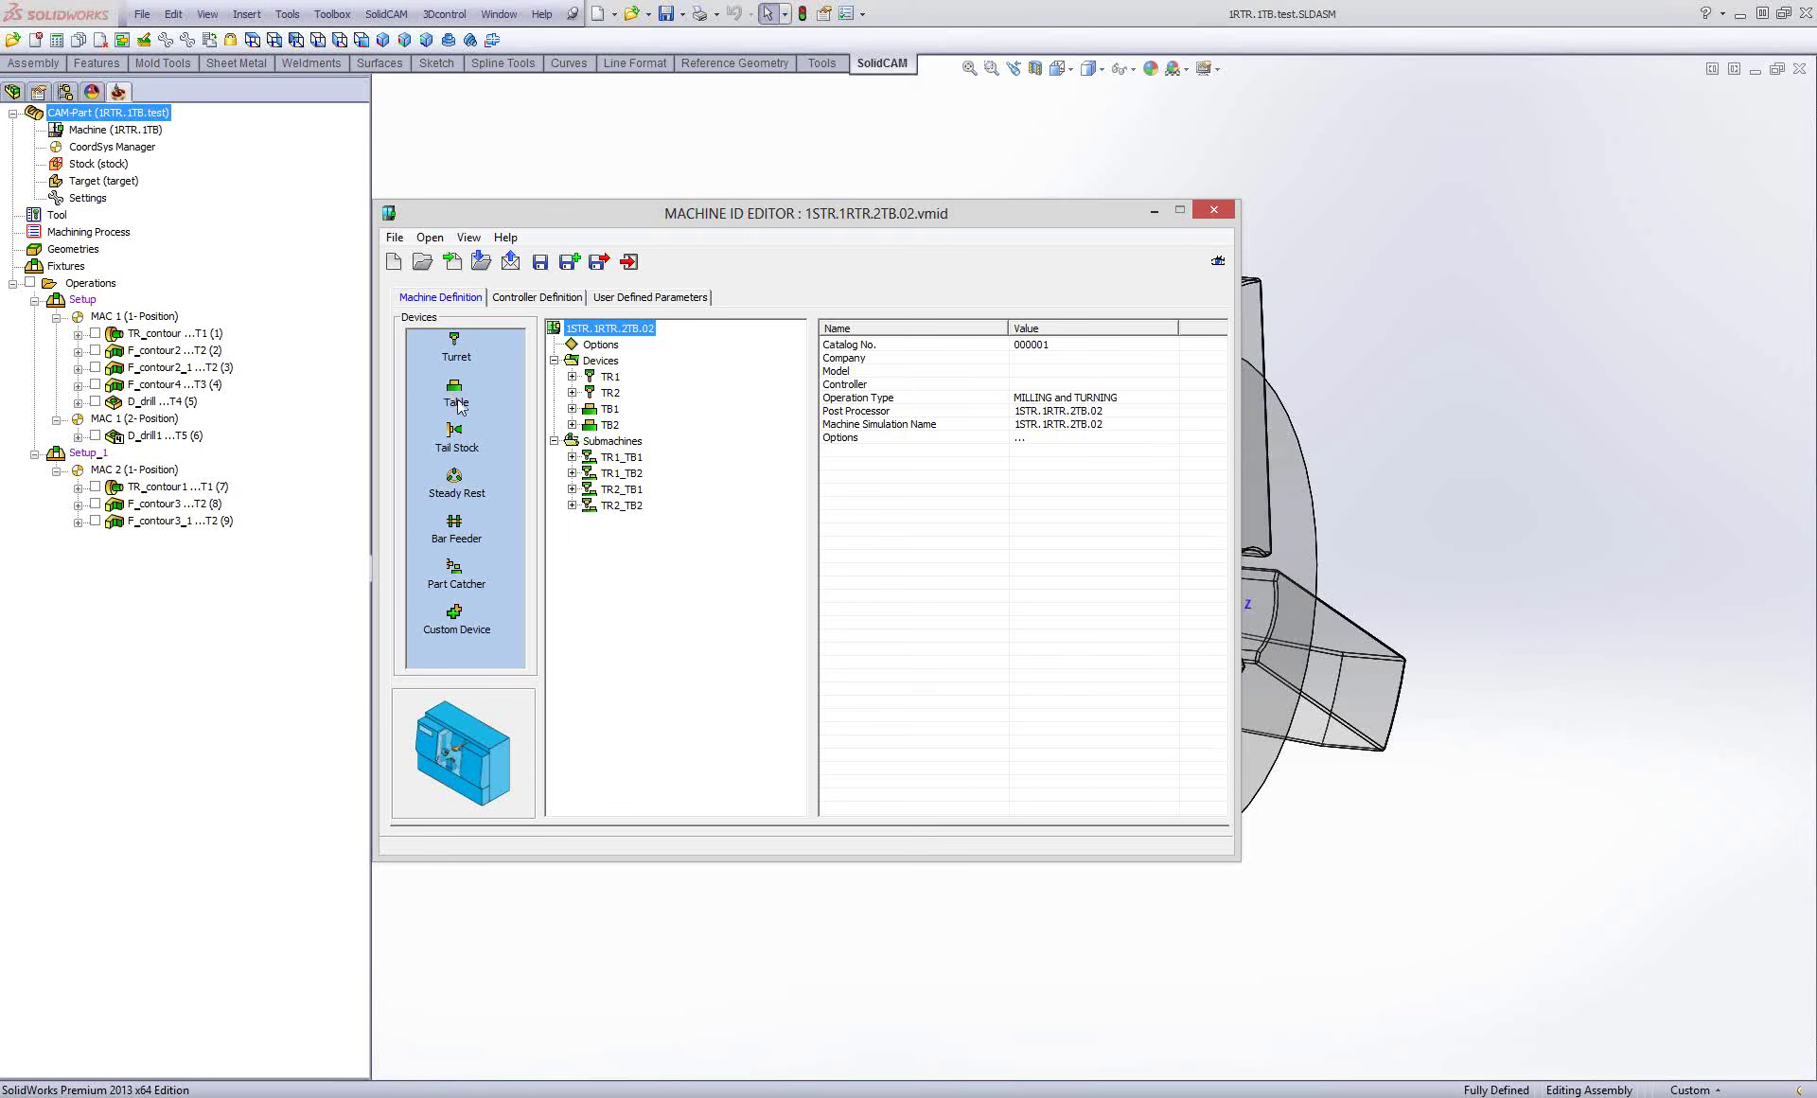
Inspect turrets TR1, TR2, table TB2 and the four submachines, then bring the NTX 1000 MachSim window forward.
{"action": "left_click", "coordinate": [610, 395]}
{"action": "left_click", "coordinate": [609, 377]}
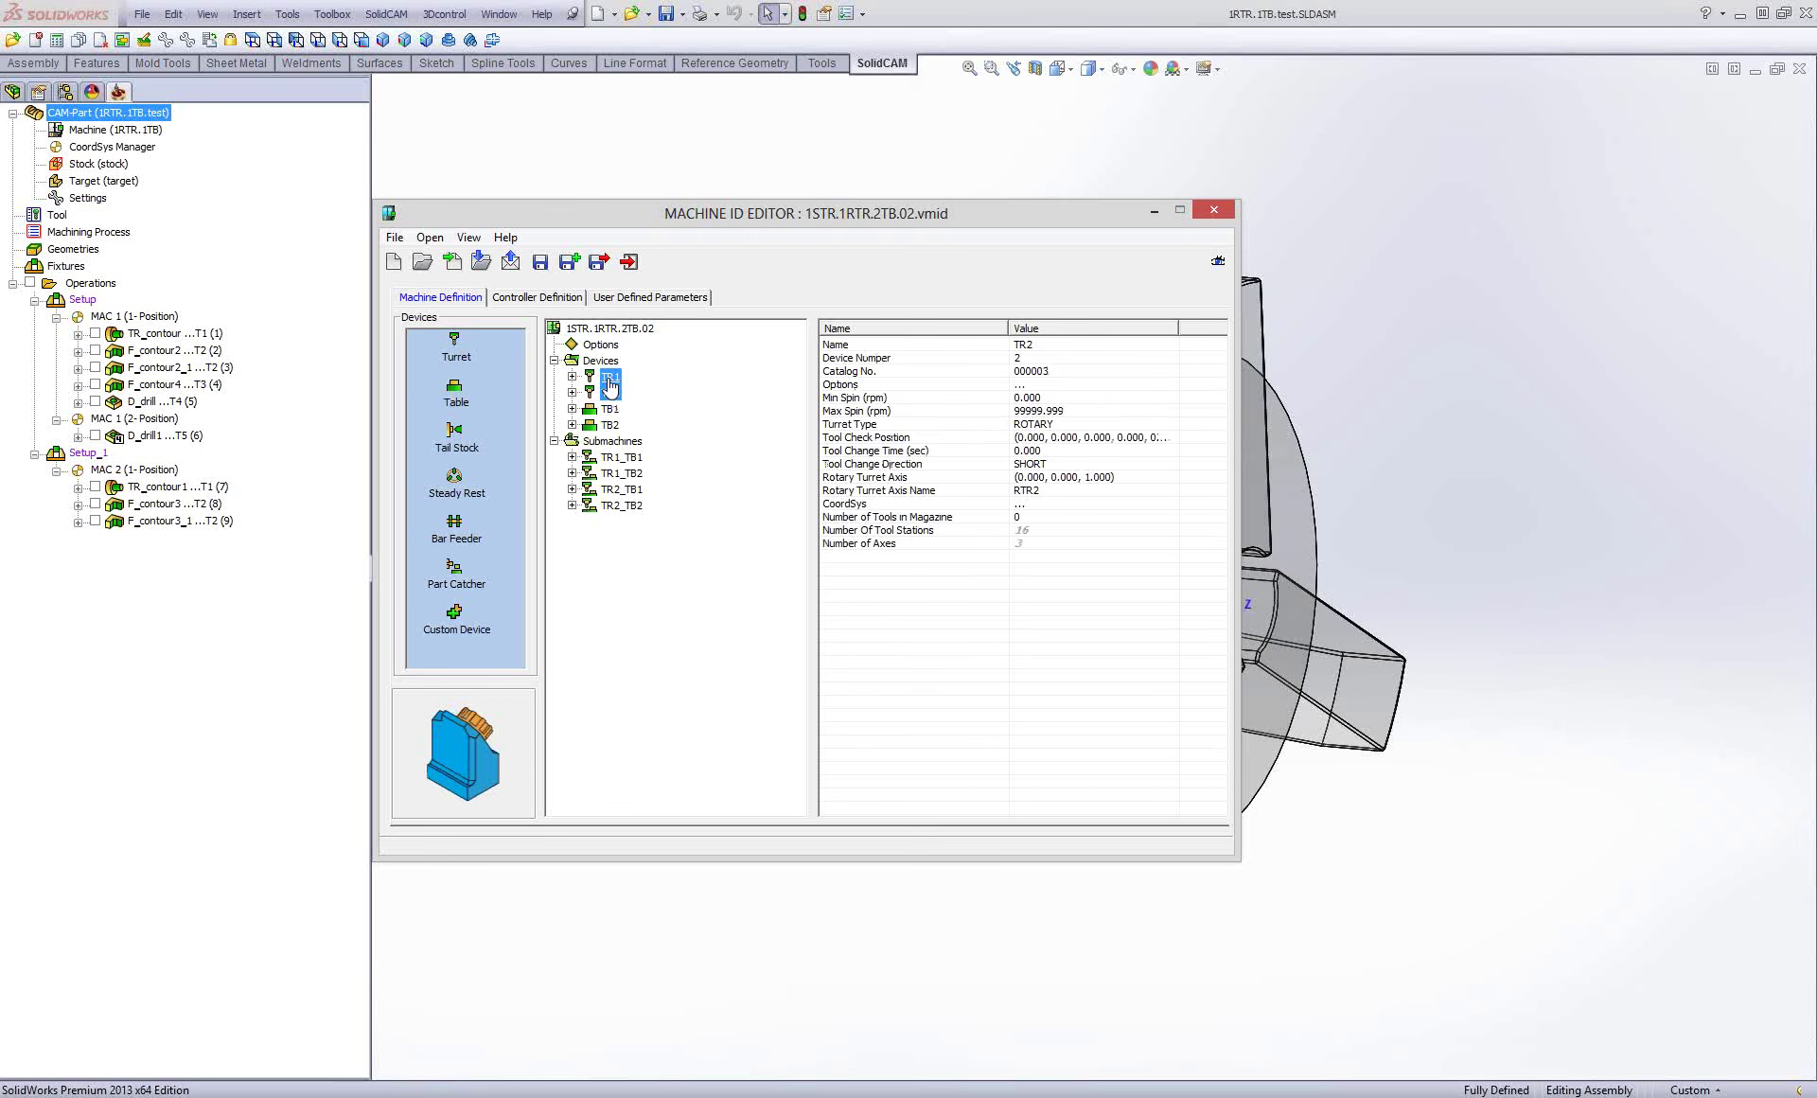
{"action": "left_click", "coordinate": [621, 459]}
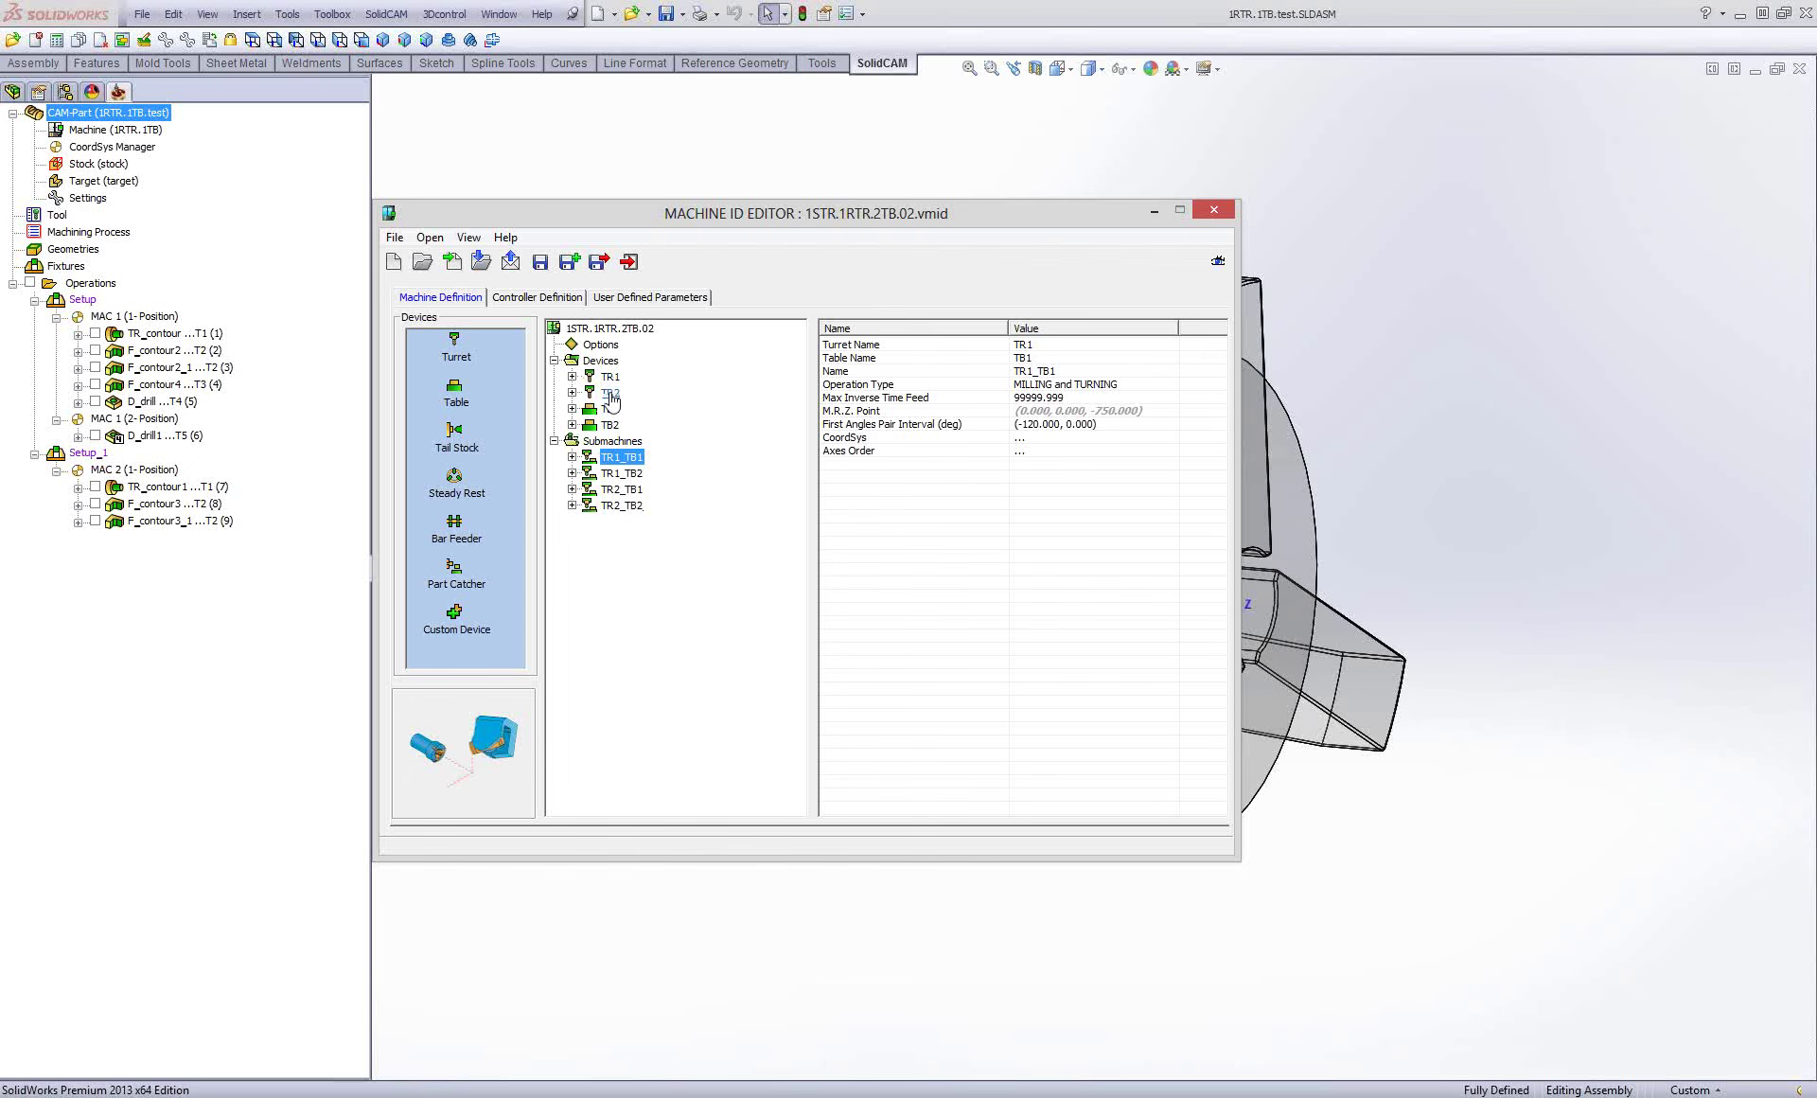
{"action": "left_click", "coordinate": [609, 391]}
{"action": "left_click", "coordinate": [609, 409]}
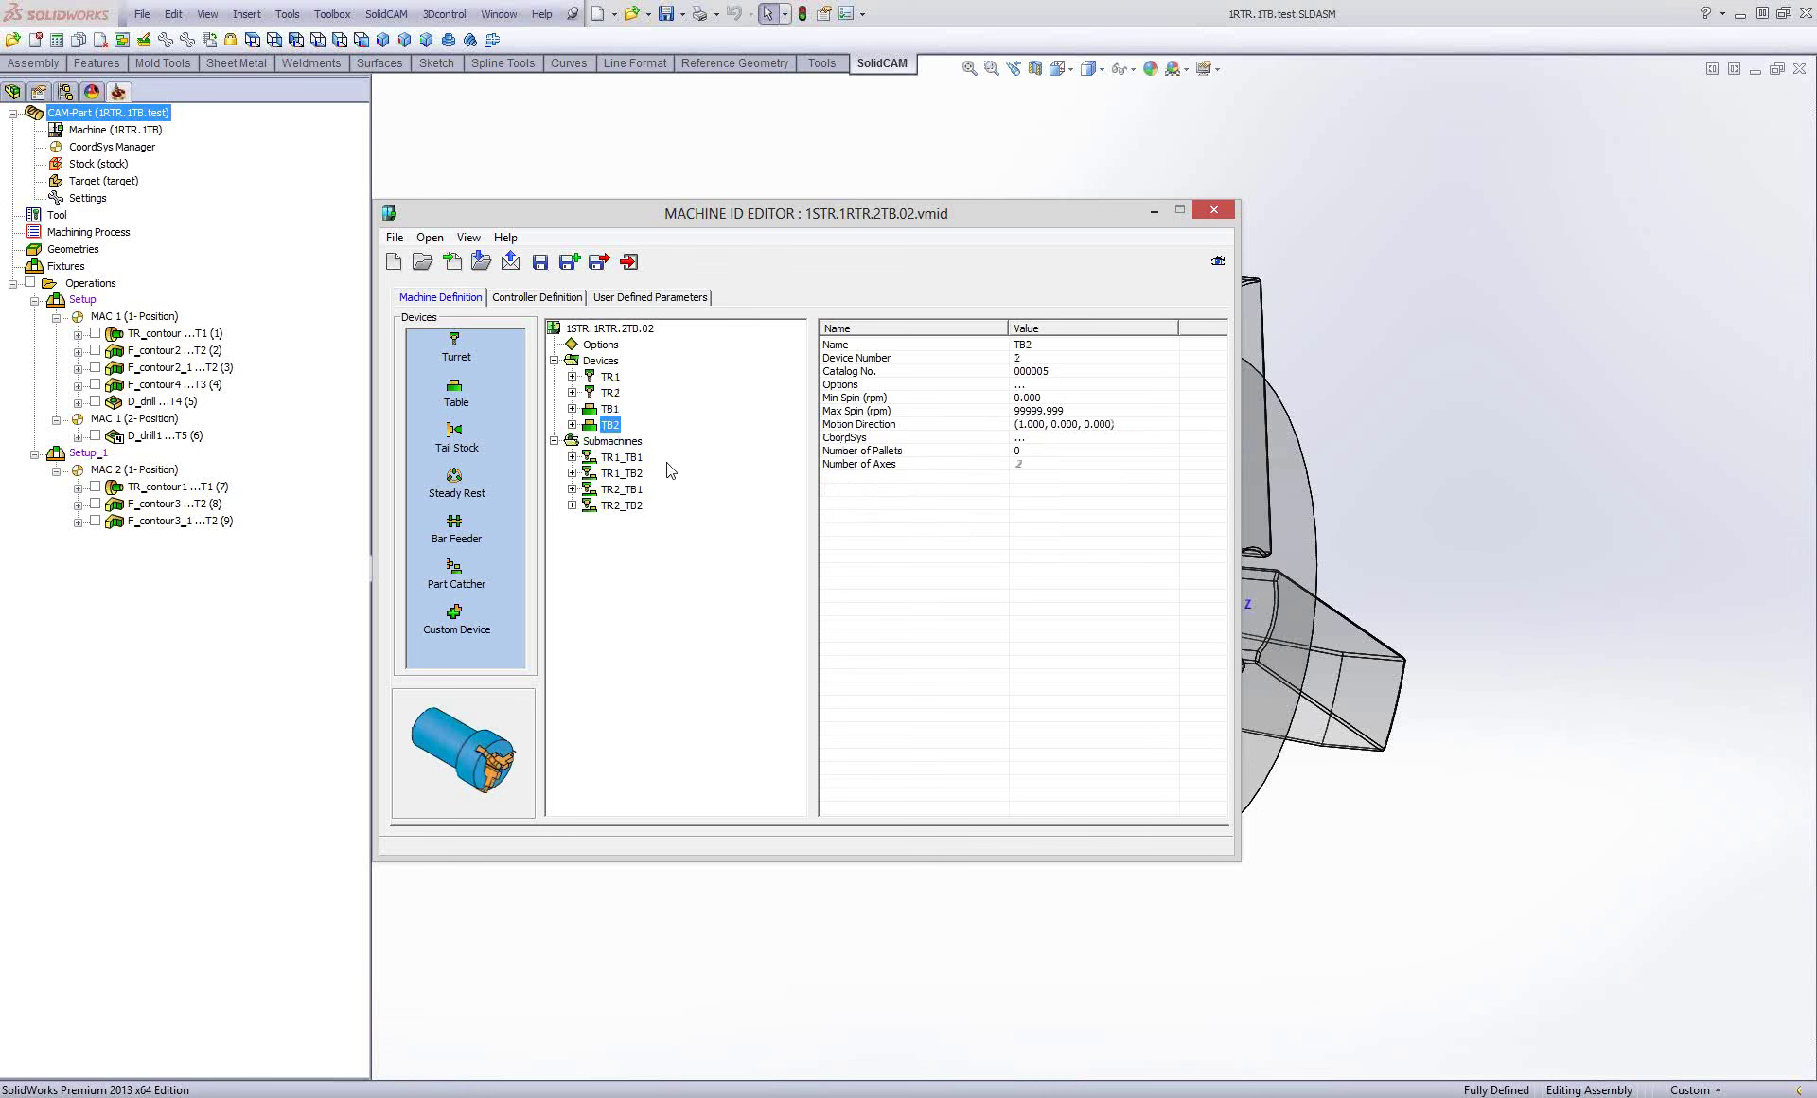
{"action": "left_click", "coordinate": [621, 457]}
{"action": "left_click", "coordinate": [622, 489]}
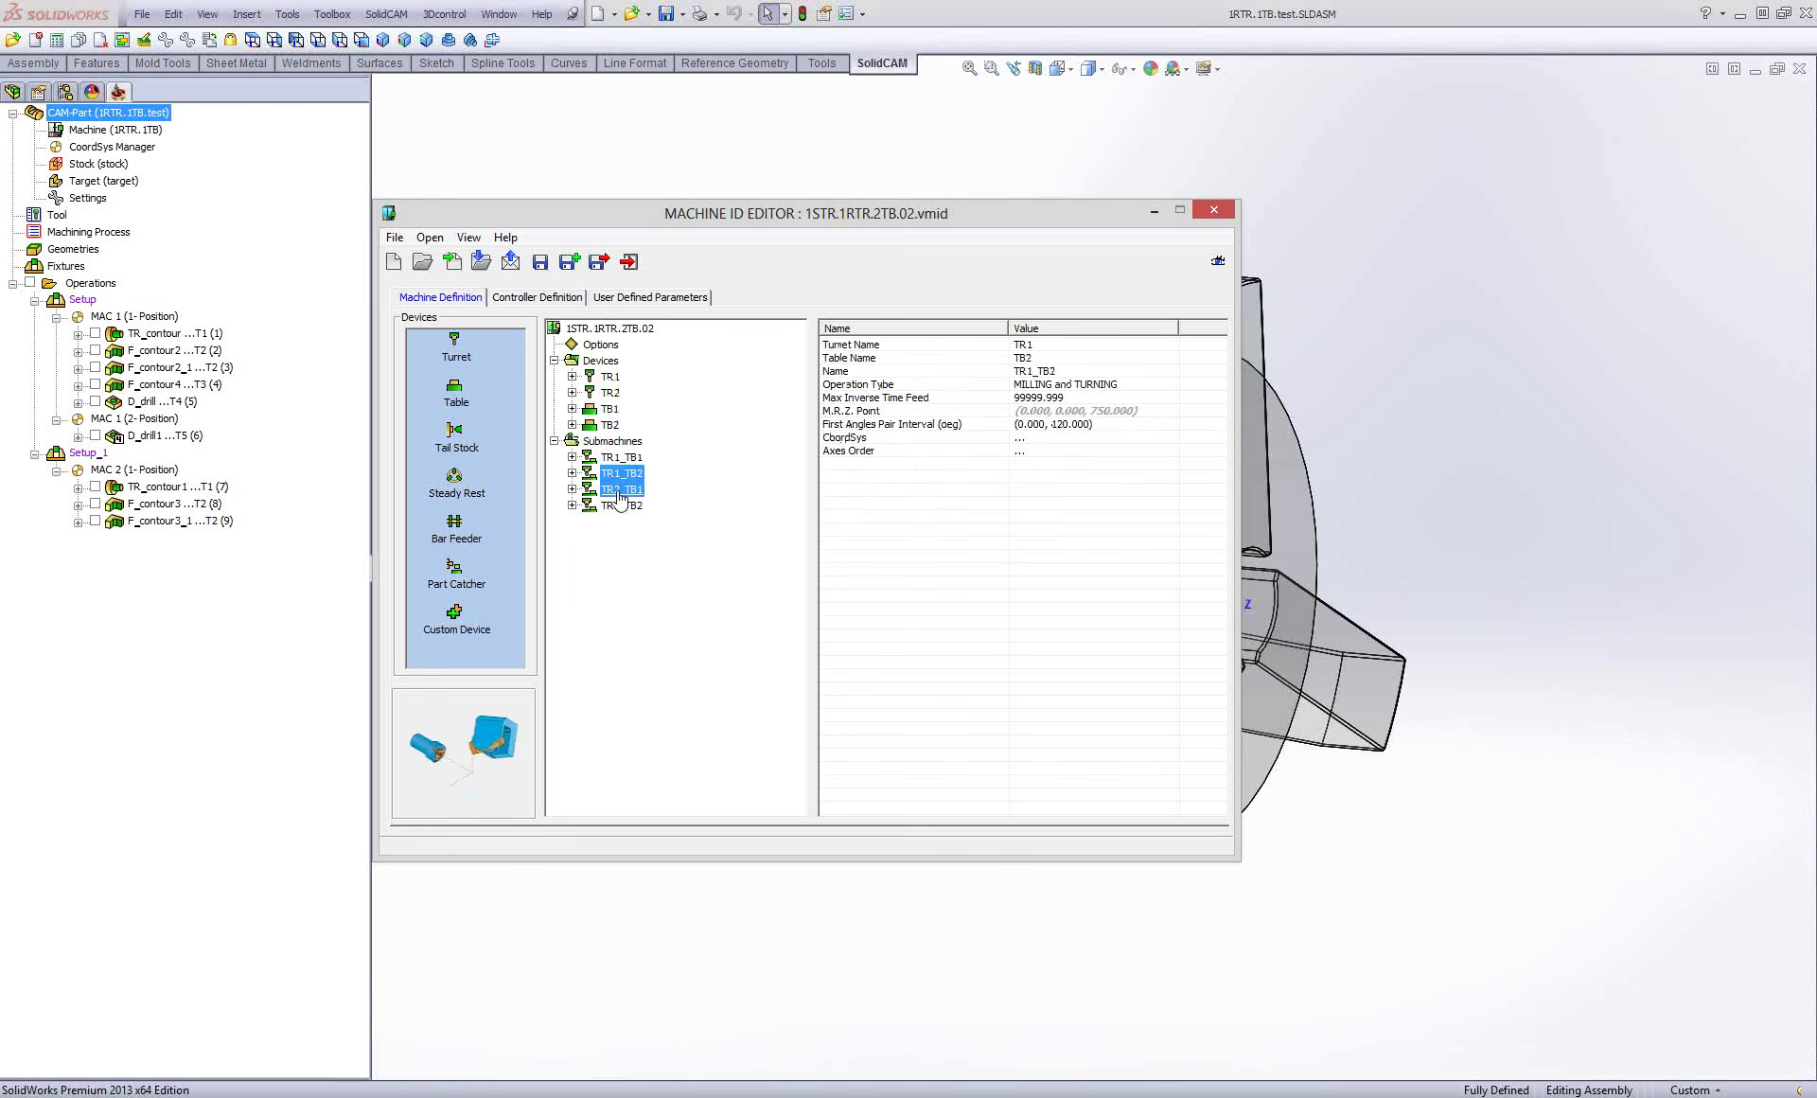
{"action": "left_click", "coordinate": [622, 506]}
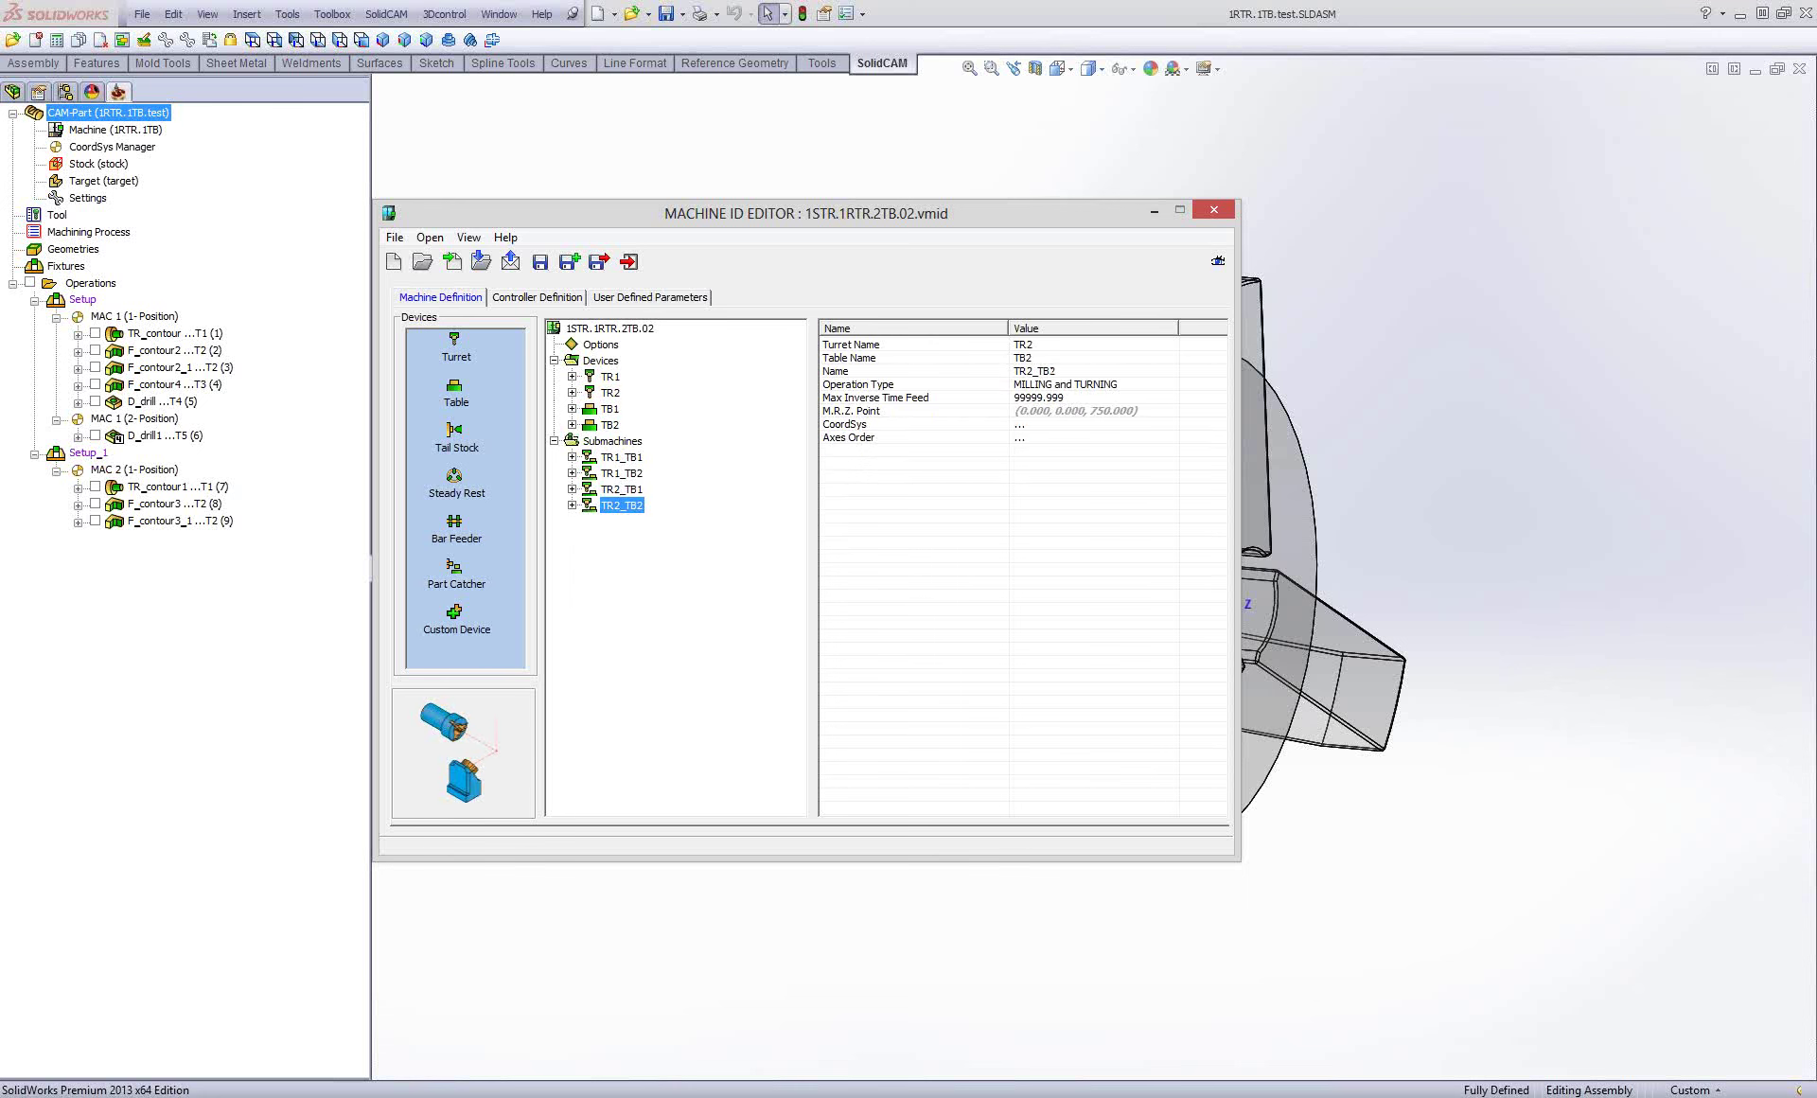
{"action": "mouse_move", "coordinate": [1751, 265]}
{"action": "left_mouse_down"}
{"action": "mouse_move", "coordinate": [599, 108]}
{"action": "mouse_move", "coordinate": [446, 27]}
{"action": "left_mouse_up"}
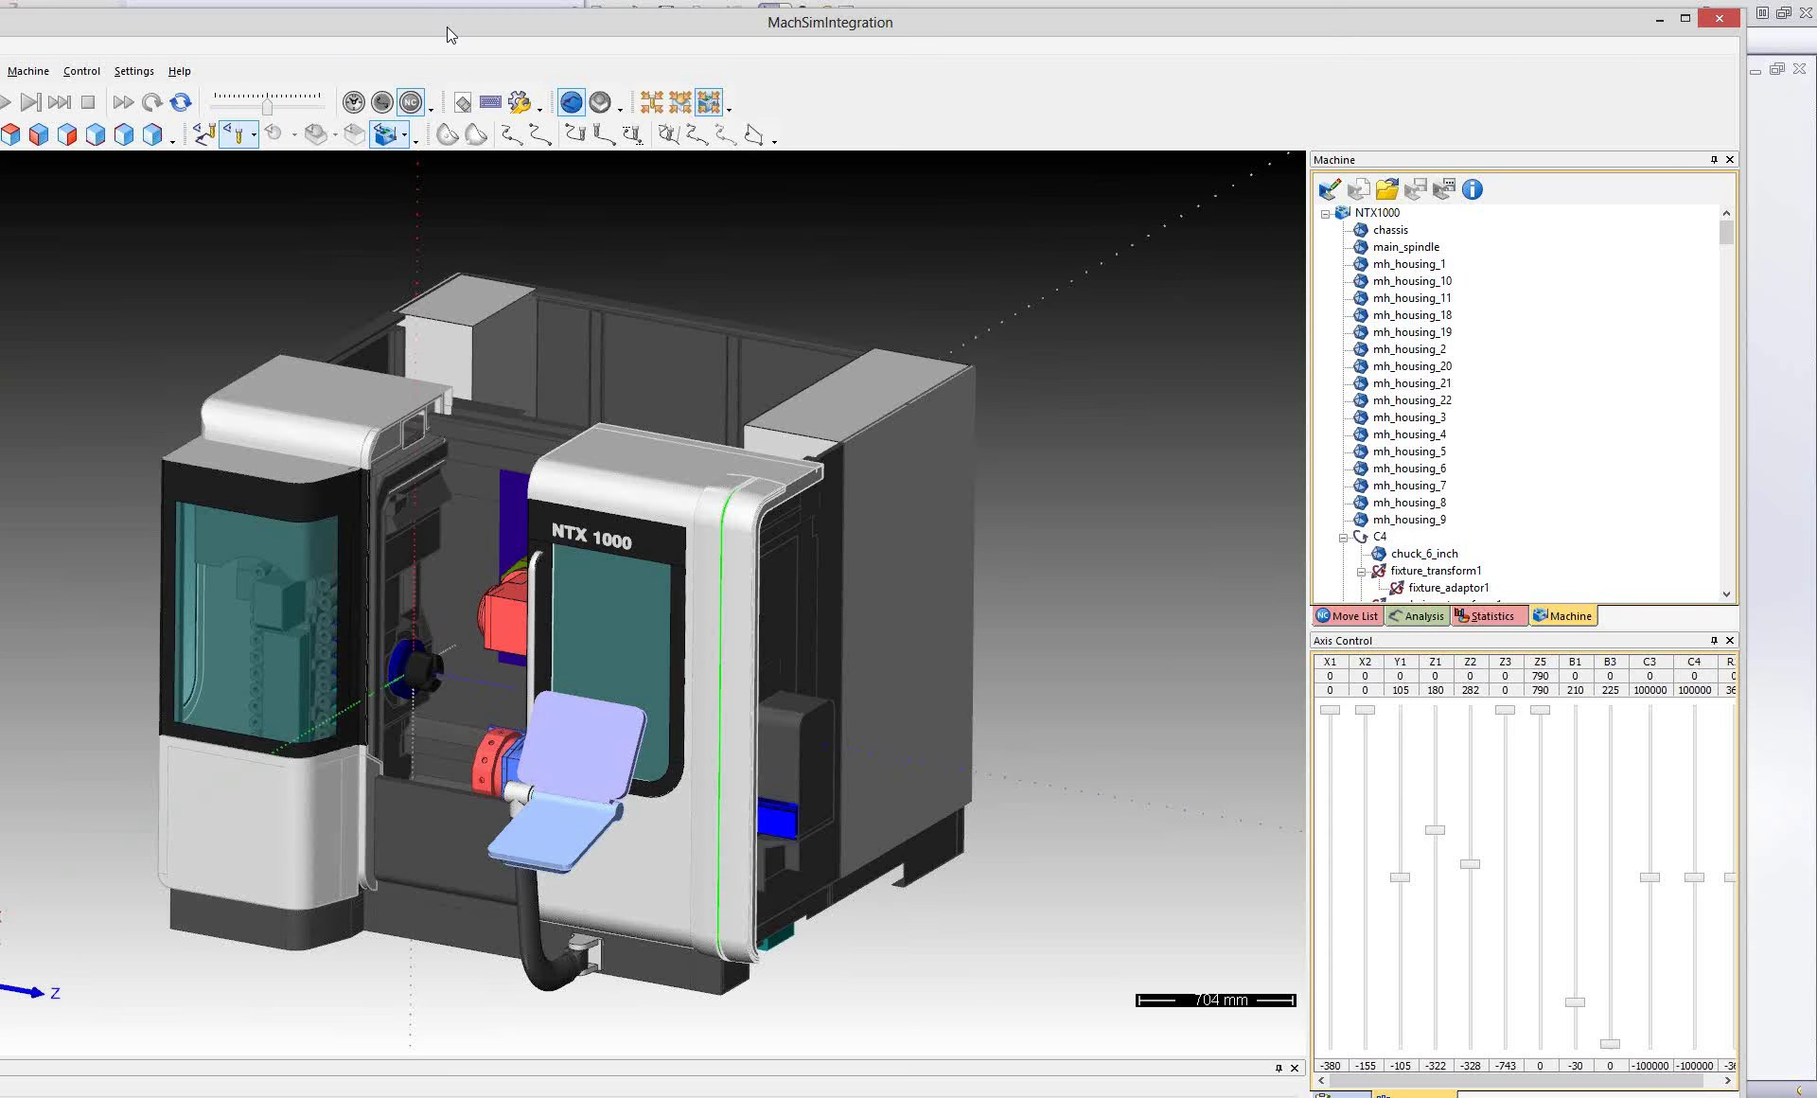
Maximize MachSim, hide the machine housing, and orbit around the spindles and turret.
{"action": "double_click", "coordinate": [447, 27]}
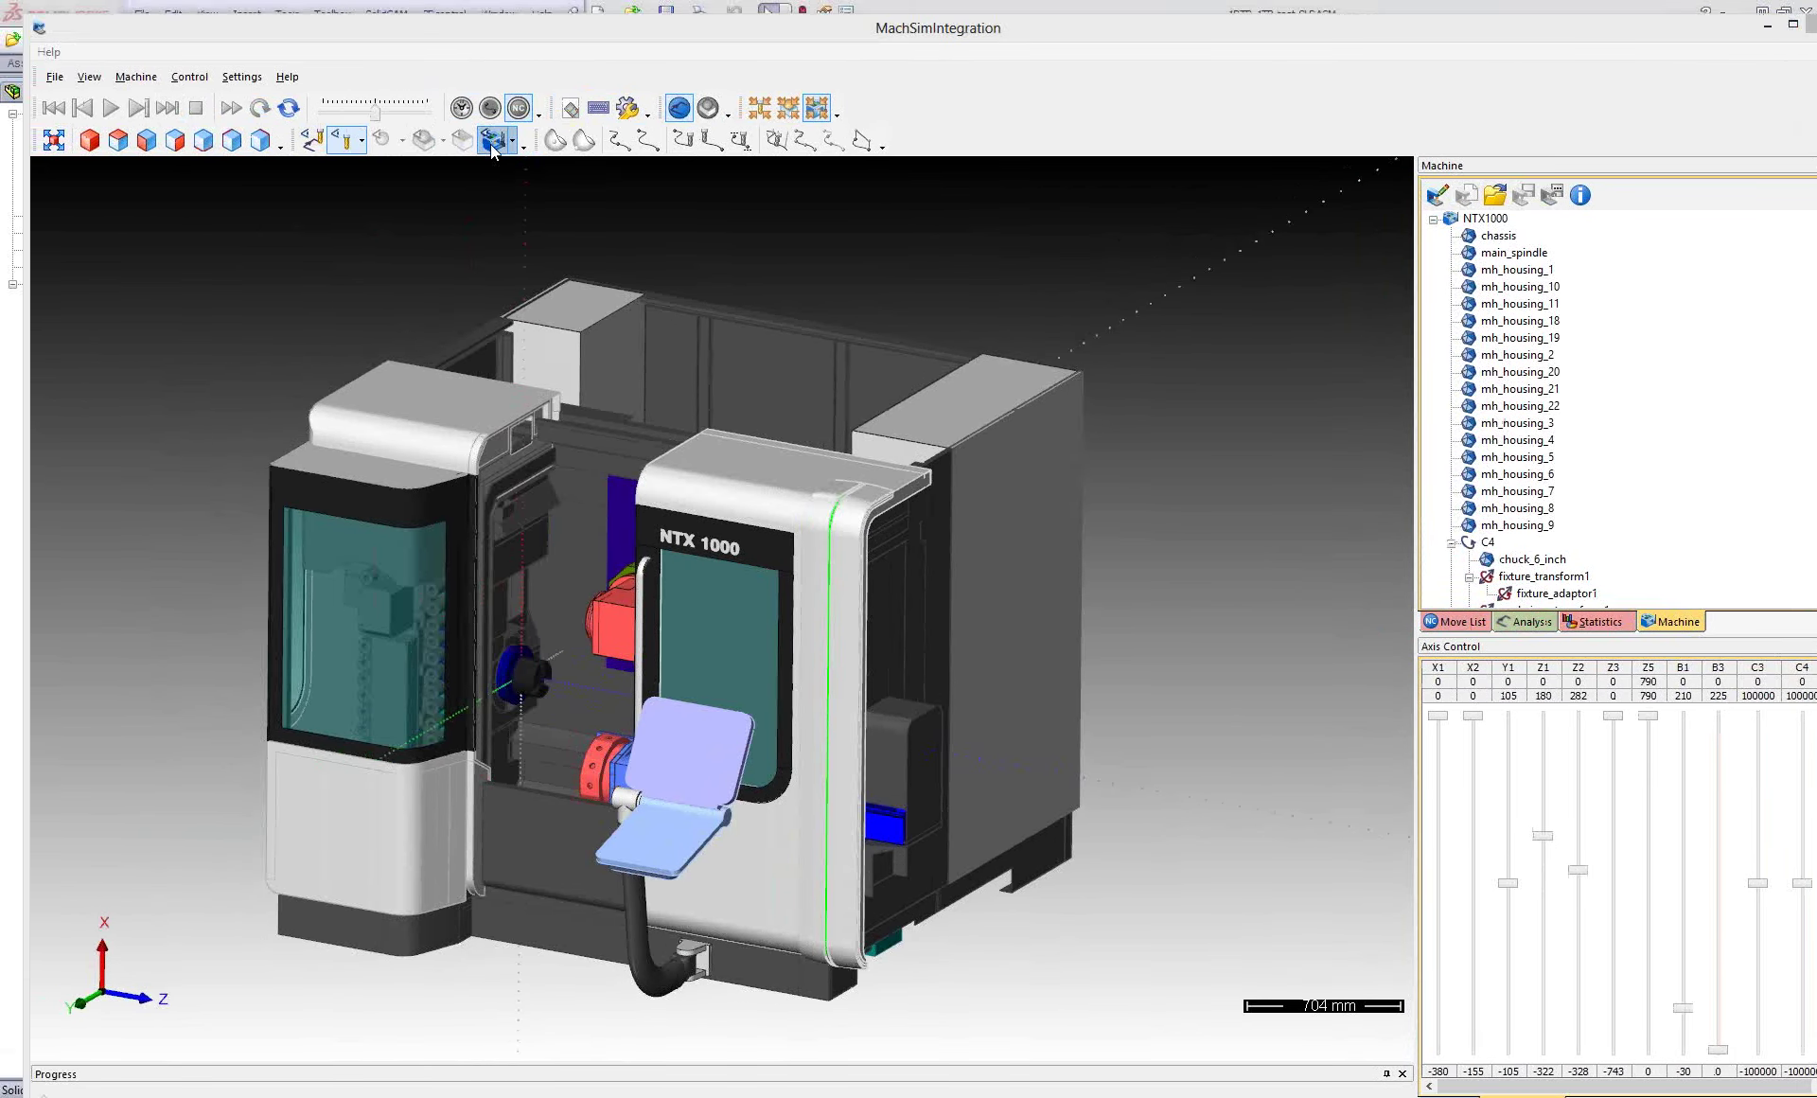
{"action": "left_click", "coordinate": [492, 144]}
{"action": "scroll", "coordinate": [626, 689], "scroll_direction": "up", "scroll_amount": 3}
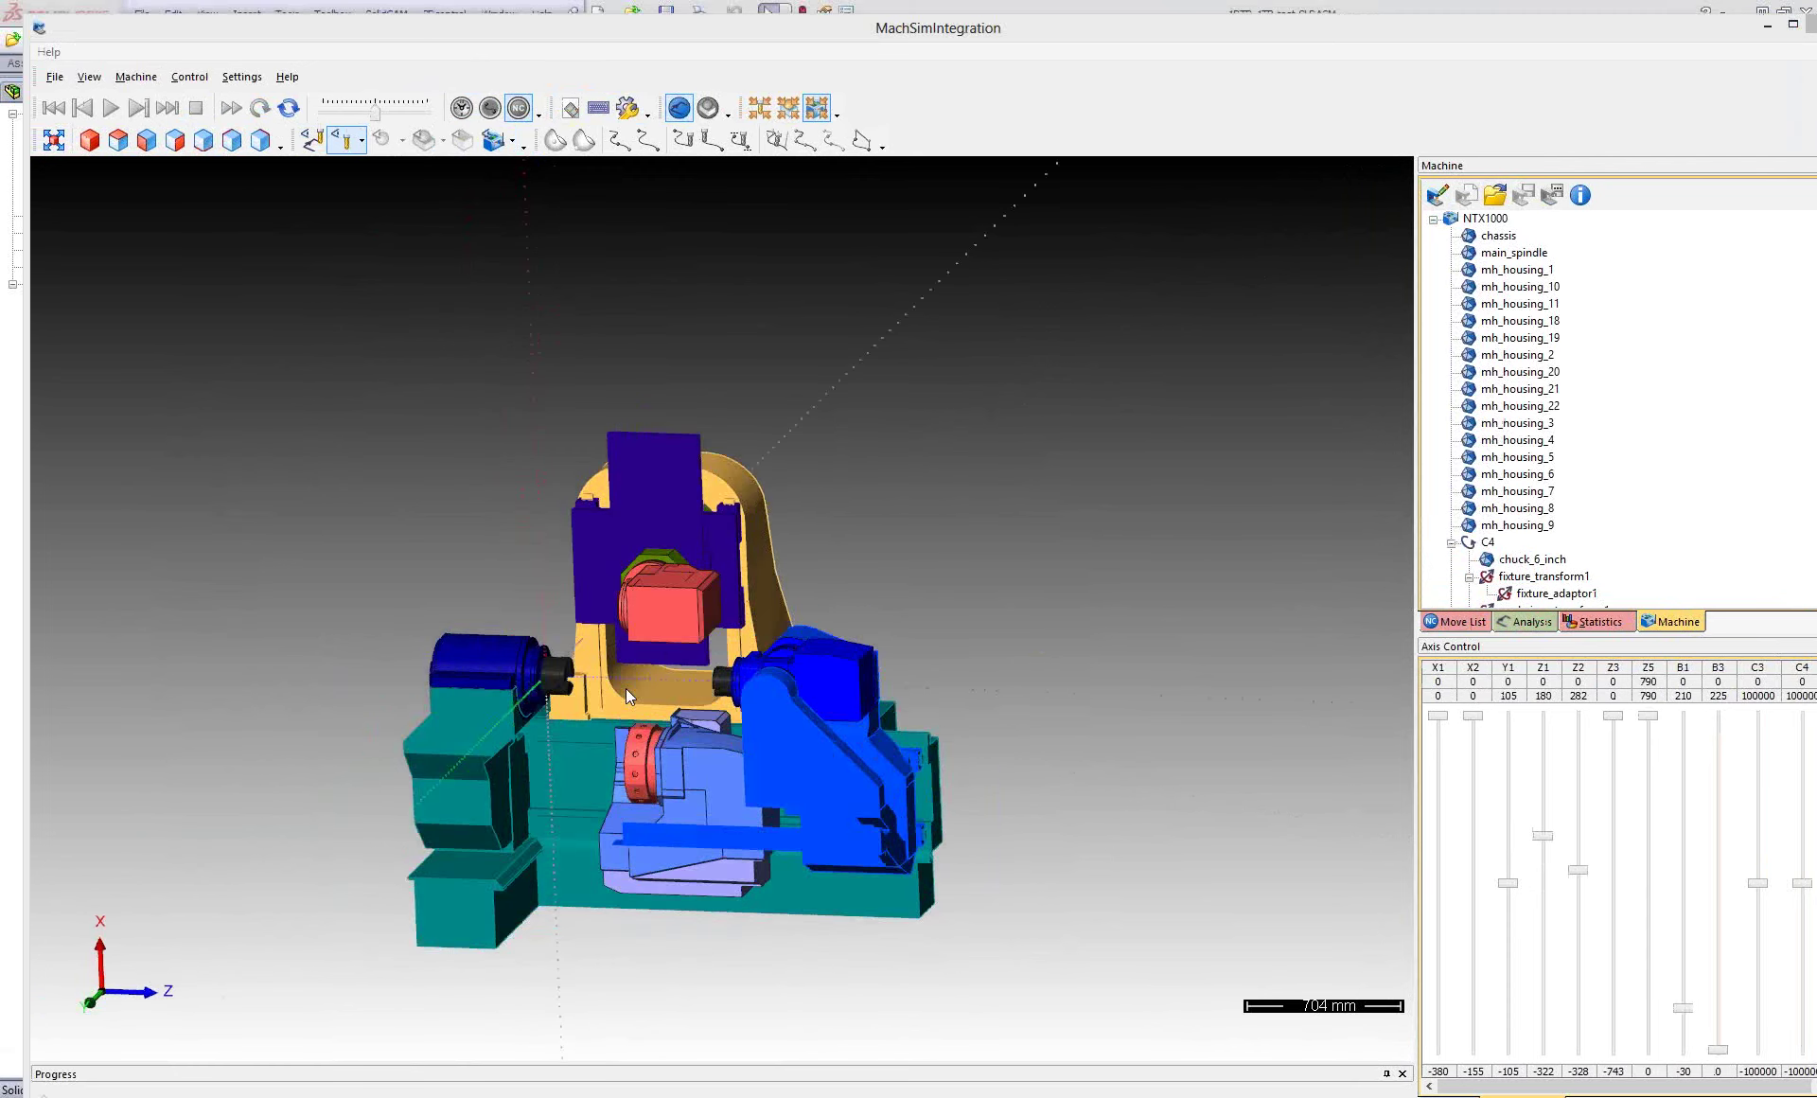
{"action": "scroll", "coordinate": [445, 552], "scroll_direction": "up", "scroll_amount": 5}
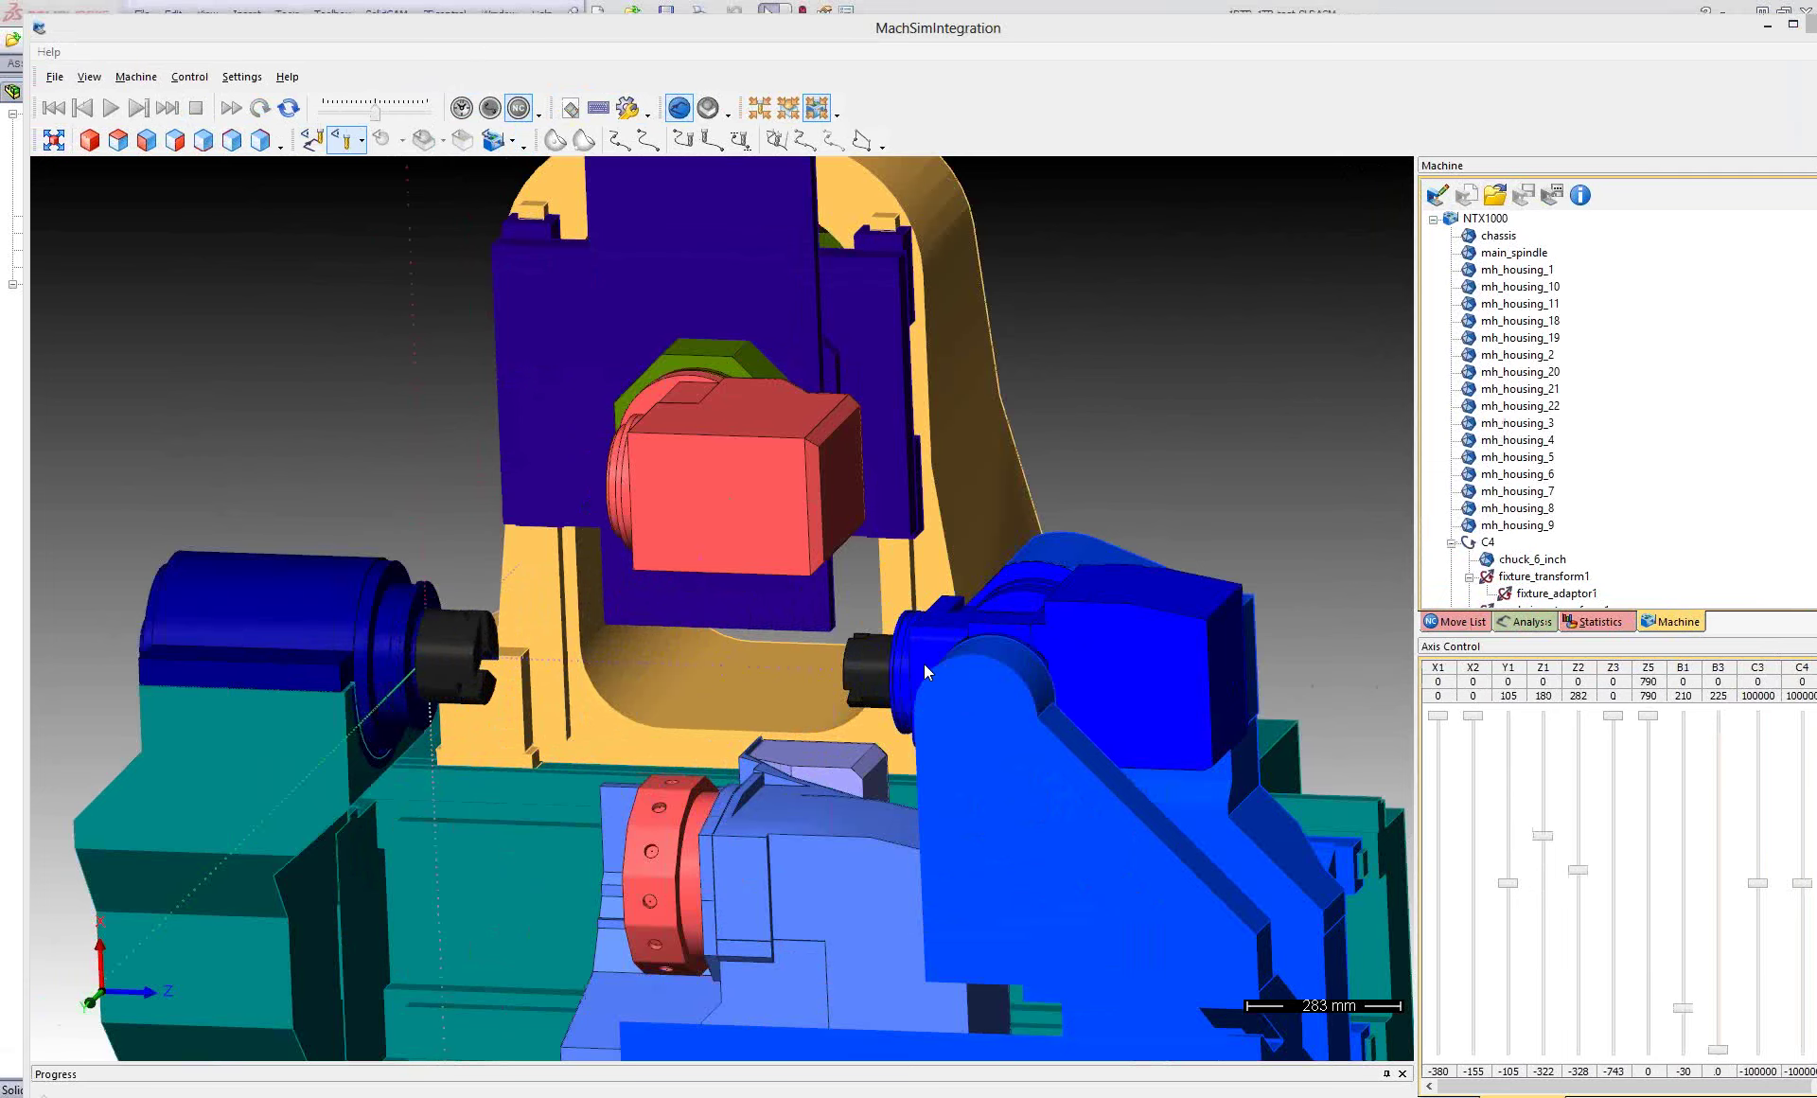
{"action": "mouse_move", "coordinate": [923, 662]}
{"action": "left_mouse_down"}
{"action": "mouse_move", "coordinate": [949, 685]}
{"action": "mouse_move", "coordinate": [1031, 668]}
{"action": "mouse_move", "coordinate": [640, 861]}
{"action": "left_mouse_up"}
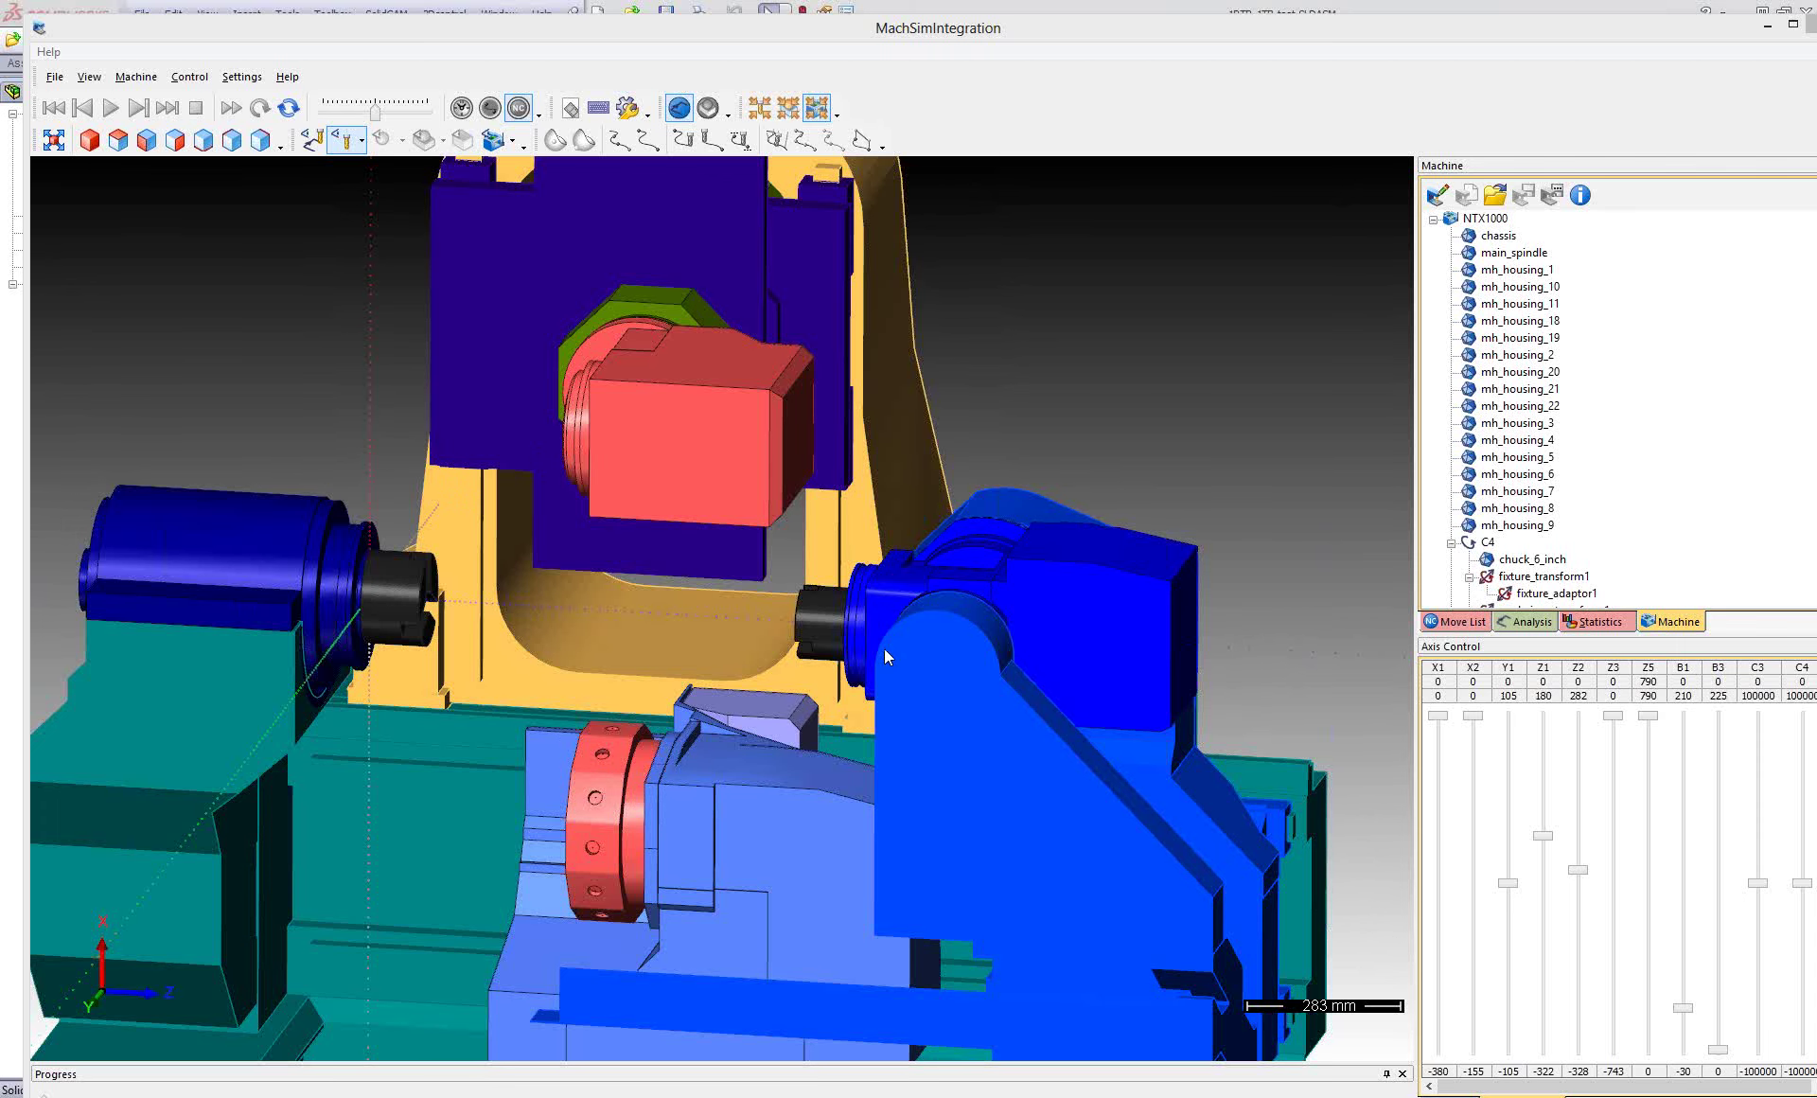
{"action": "middle_click_drag", "start_coordinate": [884, 649], "coordinate": [893, 638]}
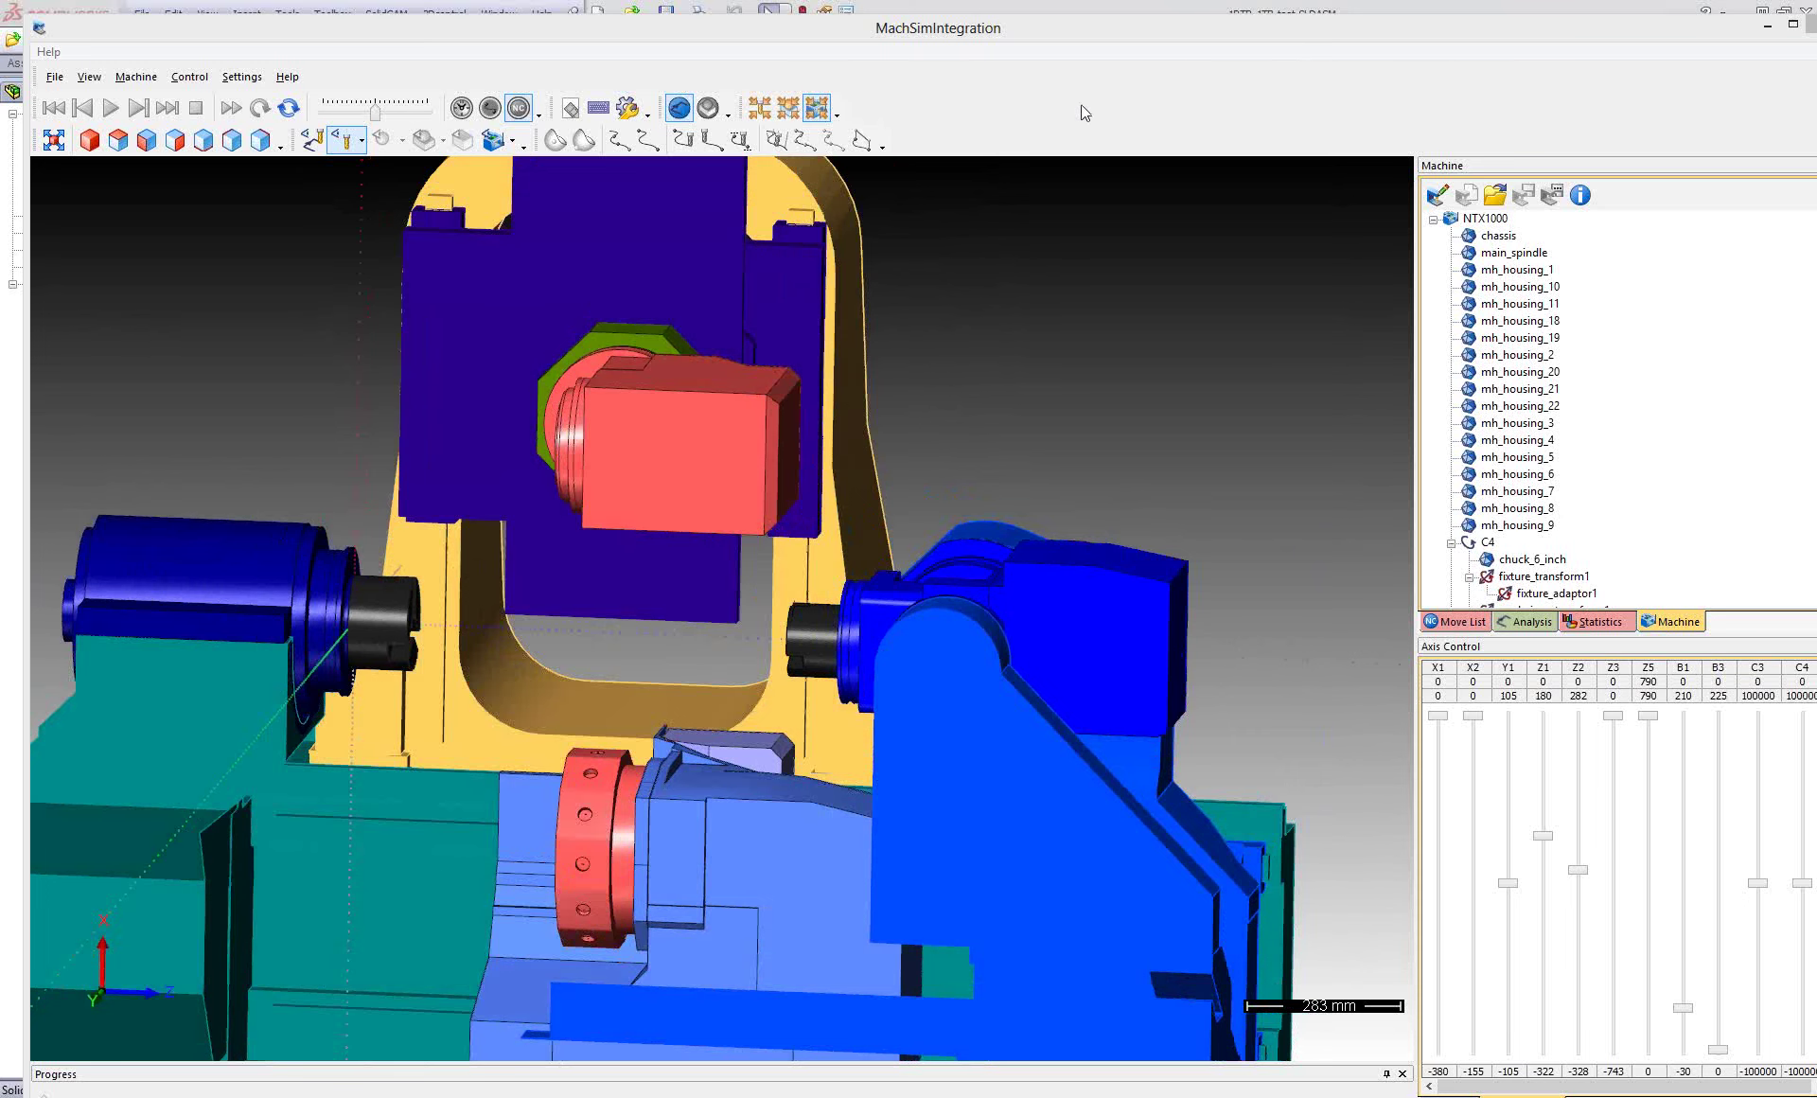
{"action": "mouse_move", "coordinate": [944, 659]}
{"action": "middle_mouse_down"}
{"action": "mouse_move", "coordinate": [929, 672]}
{"action": "mouse_move", "coordinate": [950, 616]}
{"action": "middle_mouse_up"}
{"action": "scroll", "coordinate": [950, 616], "scroll_direction": "down", "scroll_amount": 2}
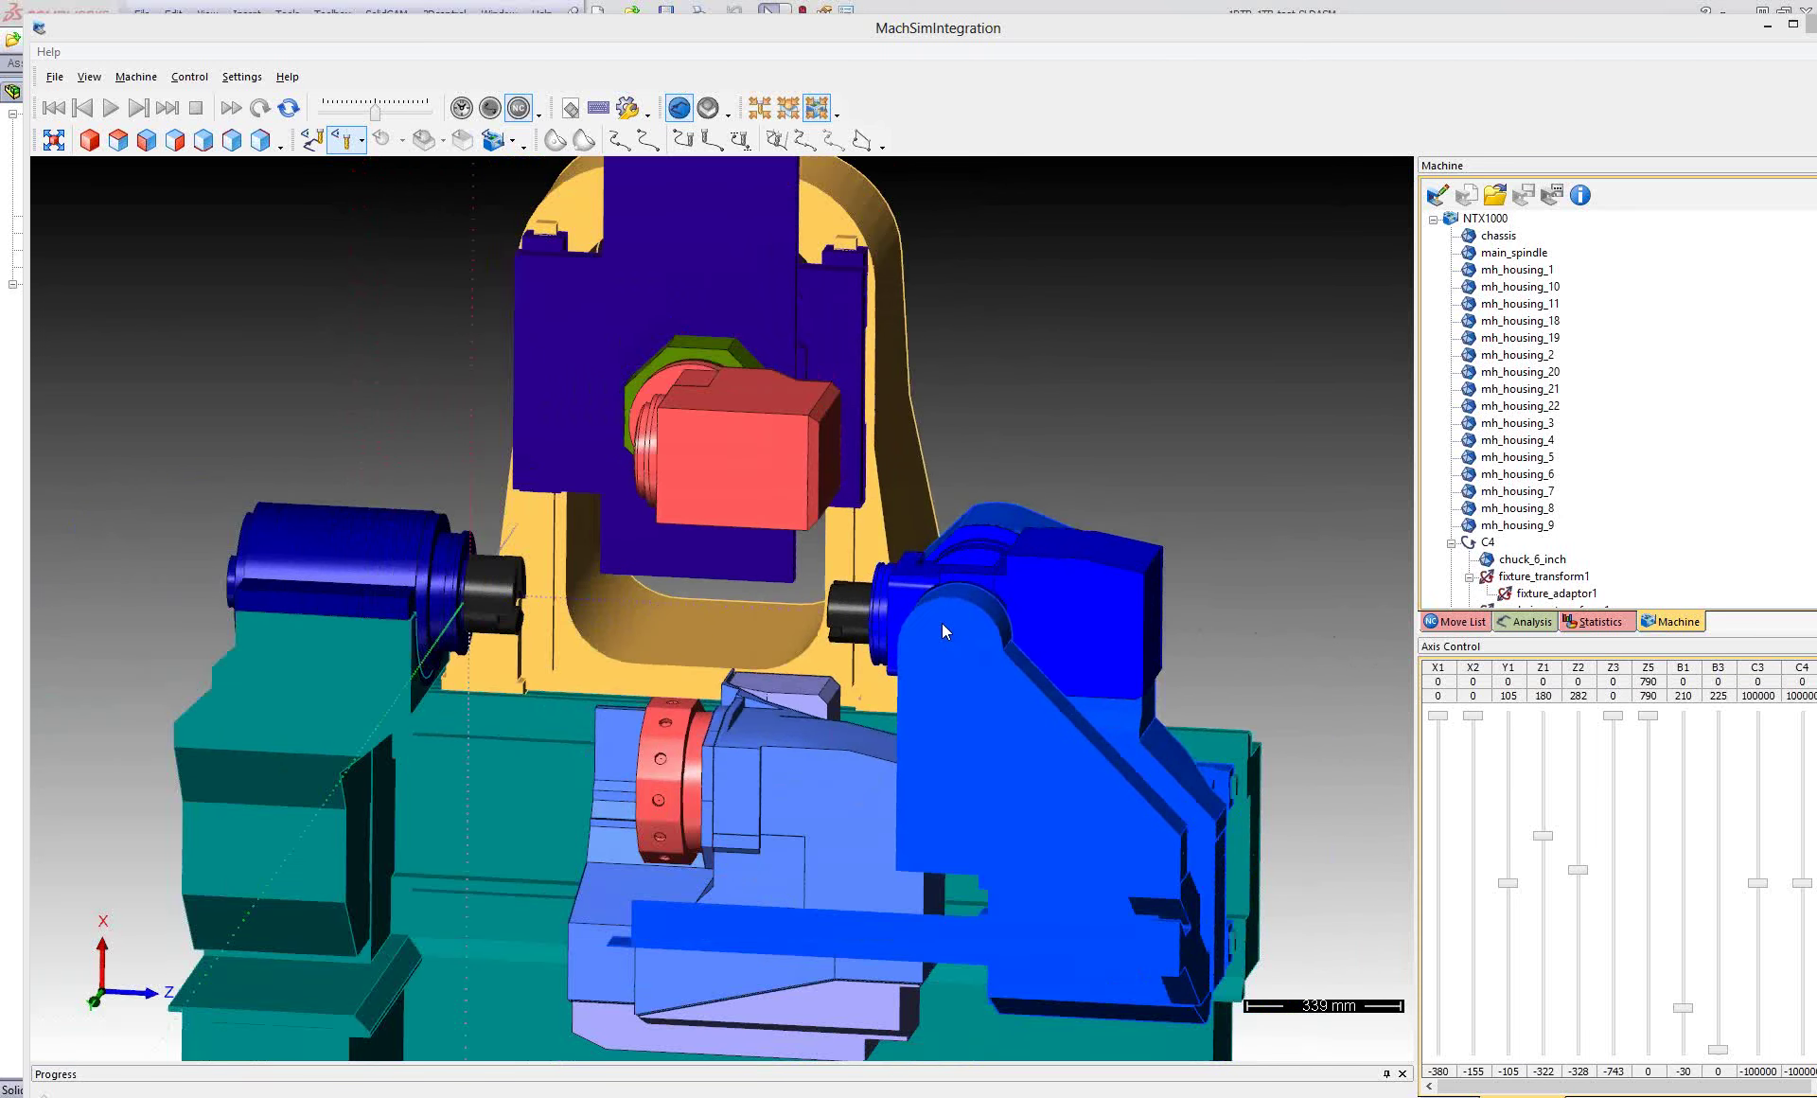
{"action": "scroll", "coordinate": [940, 622], "scroll_direction": "down", "scroll_amount": 1}
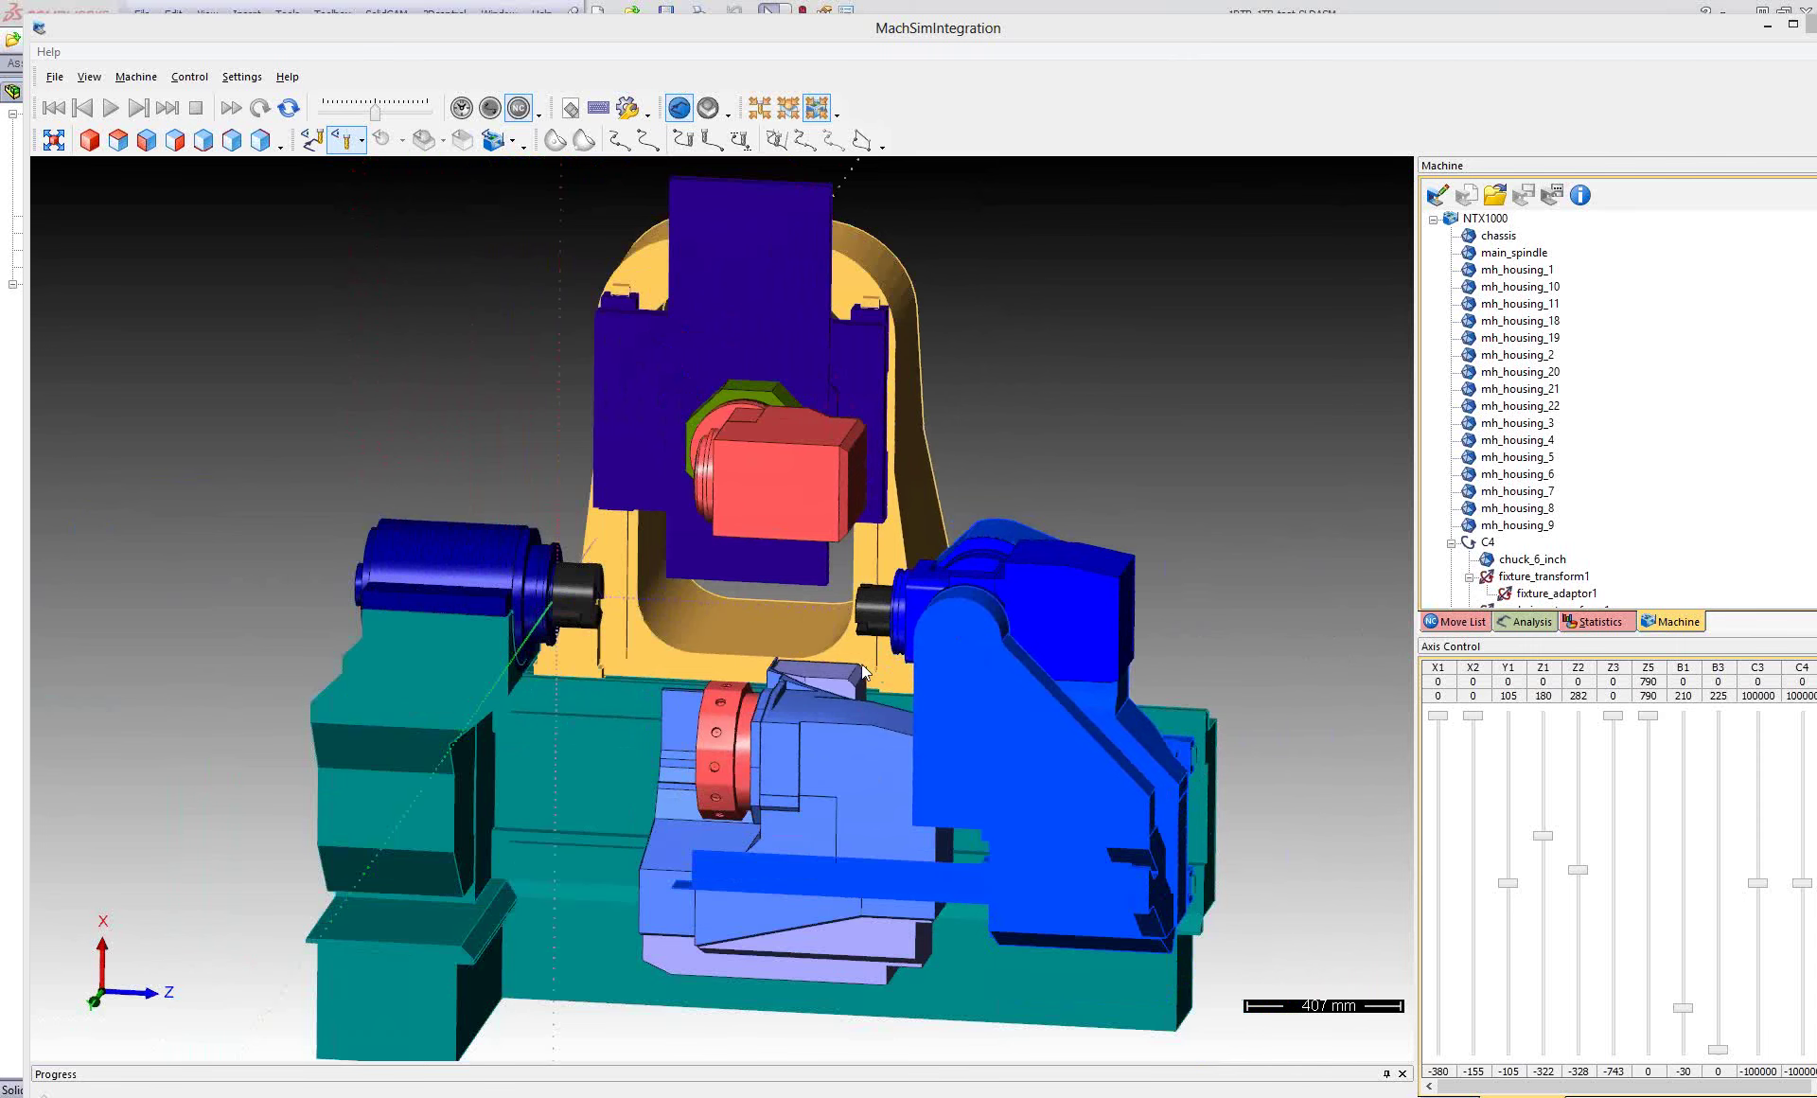
Show the NTX 1000 housing again and zoom out.
{"action": "left_click", "coordinate": [494, 142]}
{"action": "mouse_move", "coordinate": [749, 534]}
{"action": "middle_mouse_down"}
{"action": "mouse_move", "coordinate": [812, 507]}
{"action": "mouse_move", "coordinate": [842, 516]}
{"action": "mouse_move", "coordinate": [849, 558]}
{"action": "mouse_move", "coordinate": [877, 475]}
{"action": "middle_mouse_up"}
{"action": "scroll", "coordinate": [876, 558], "scroll_direction": "down", "scroll_amount": 2}
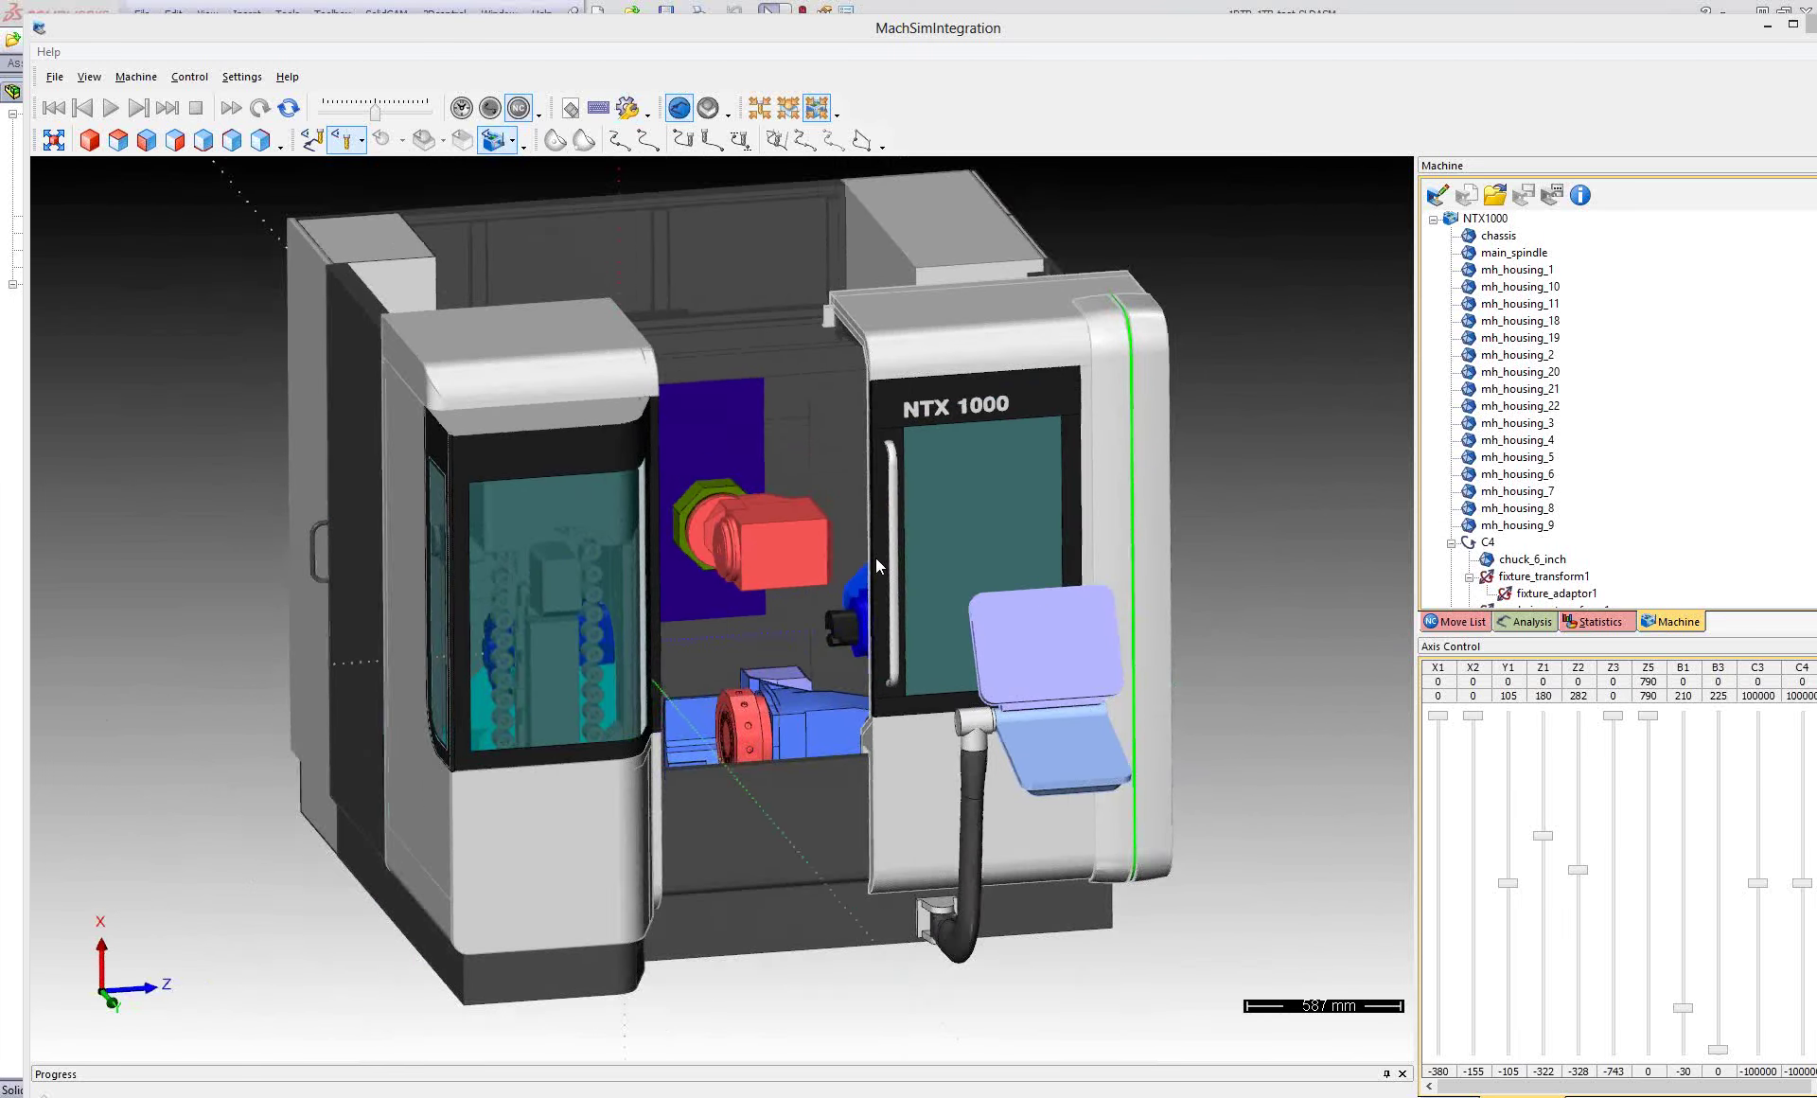
Load the DMU_80_eVo_linear_MT.xml machine from the customer_machsim folder.
{"action": "left_click", "coordinate": [1495, 194]}
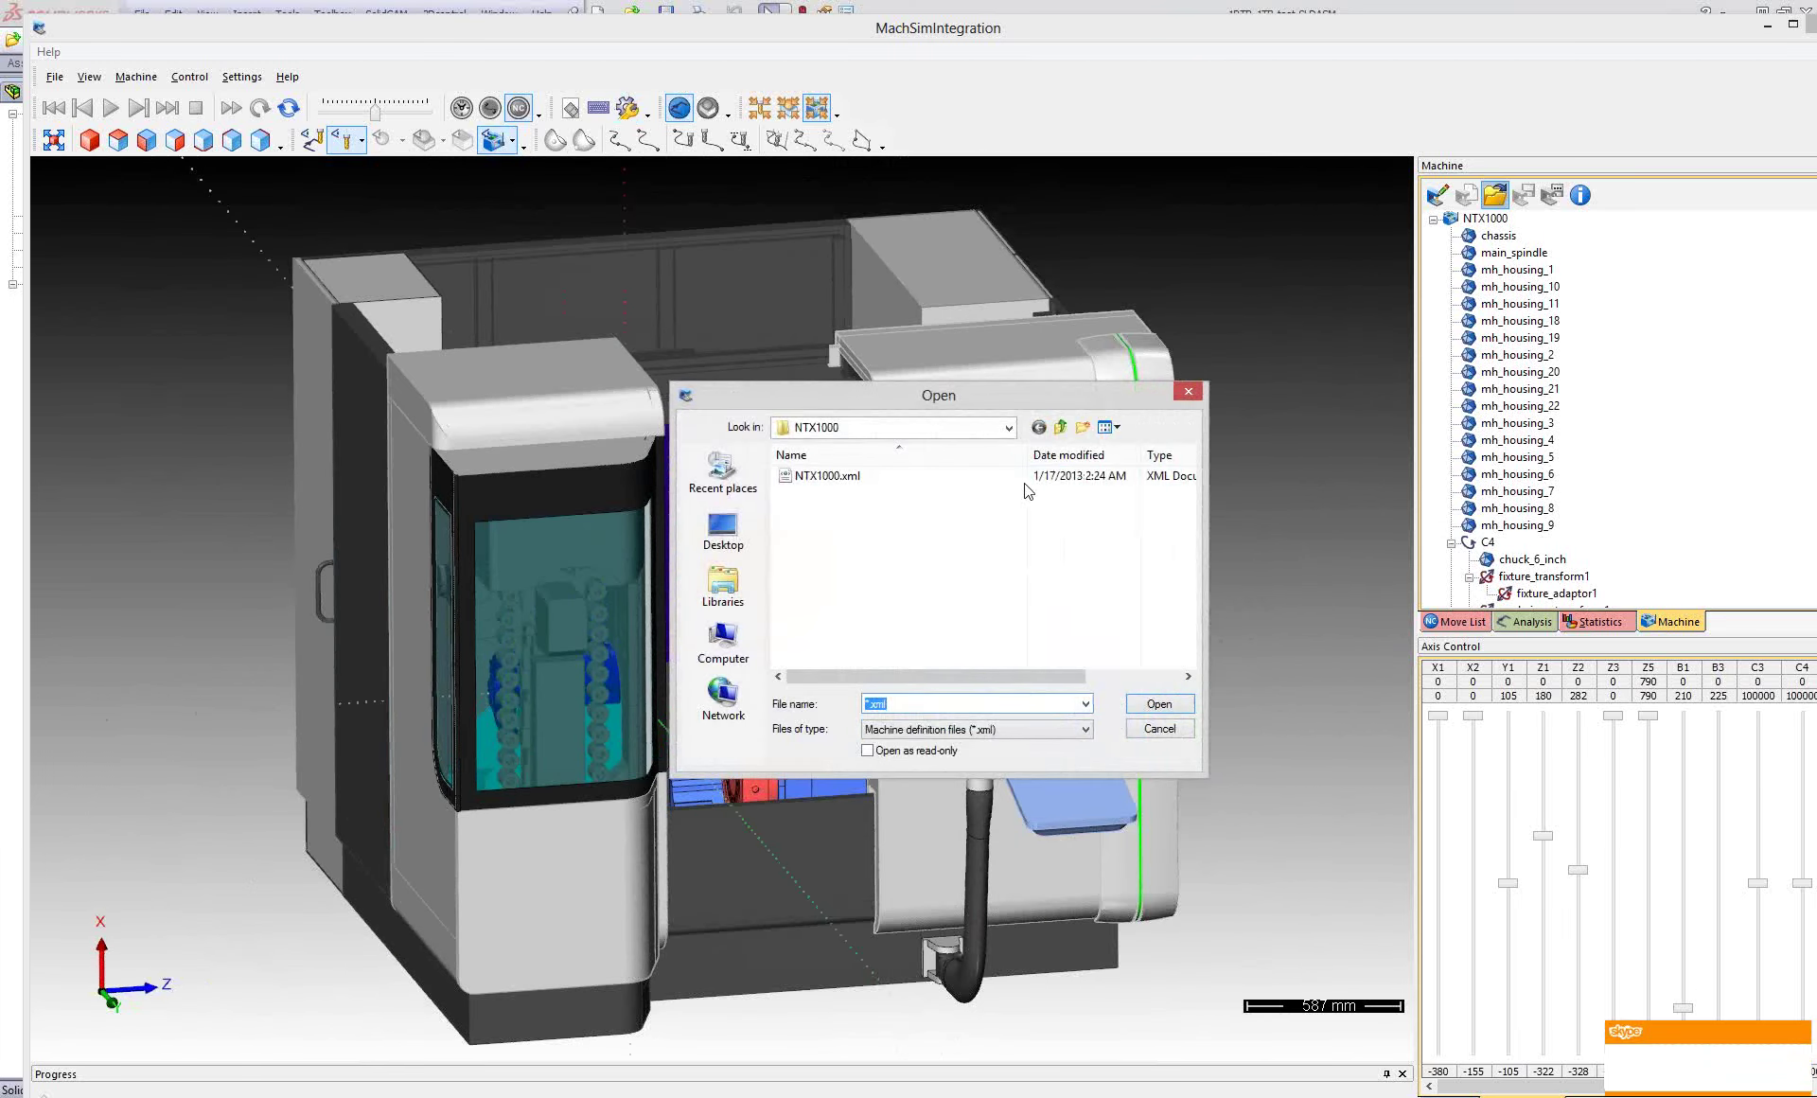
{"action": "left_click", "coordinate": [1060, 427]}
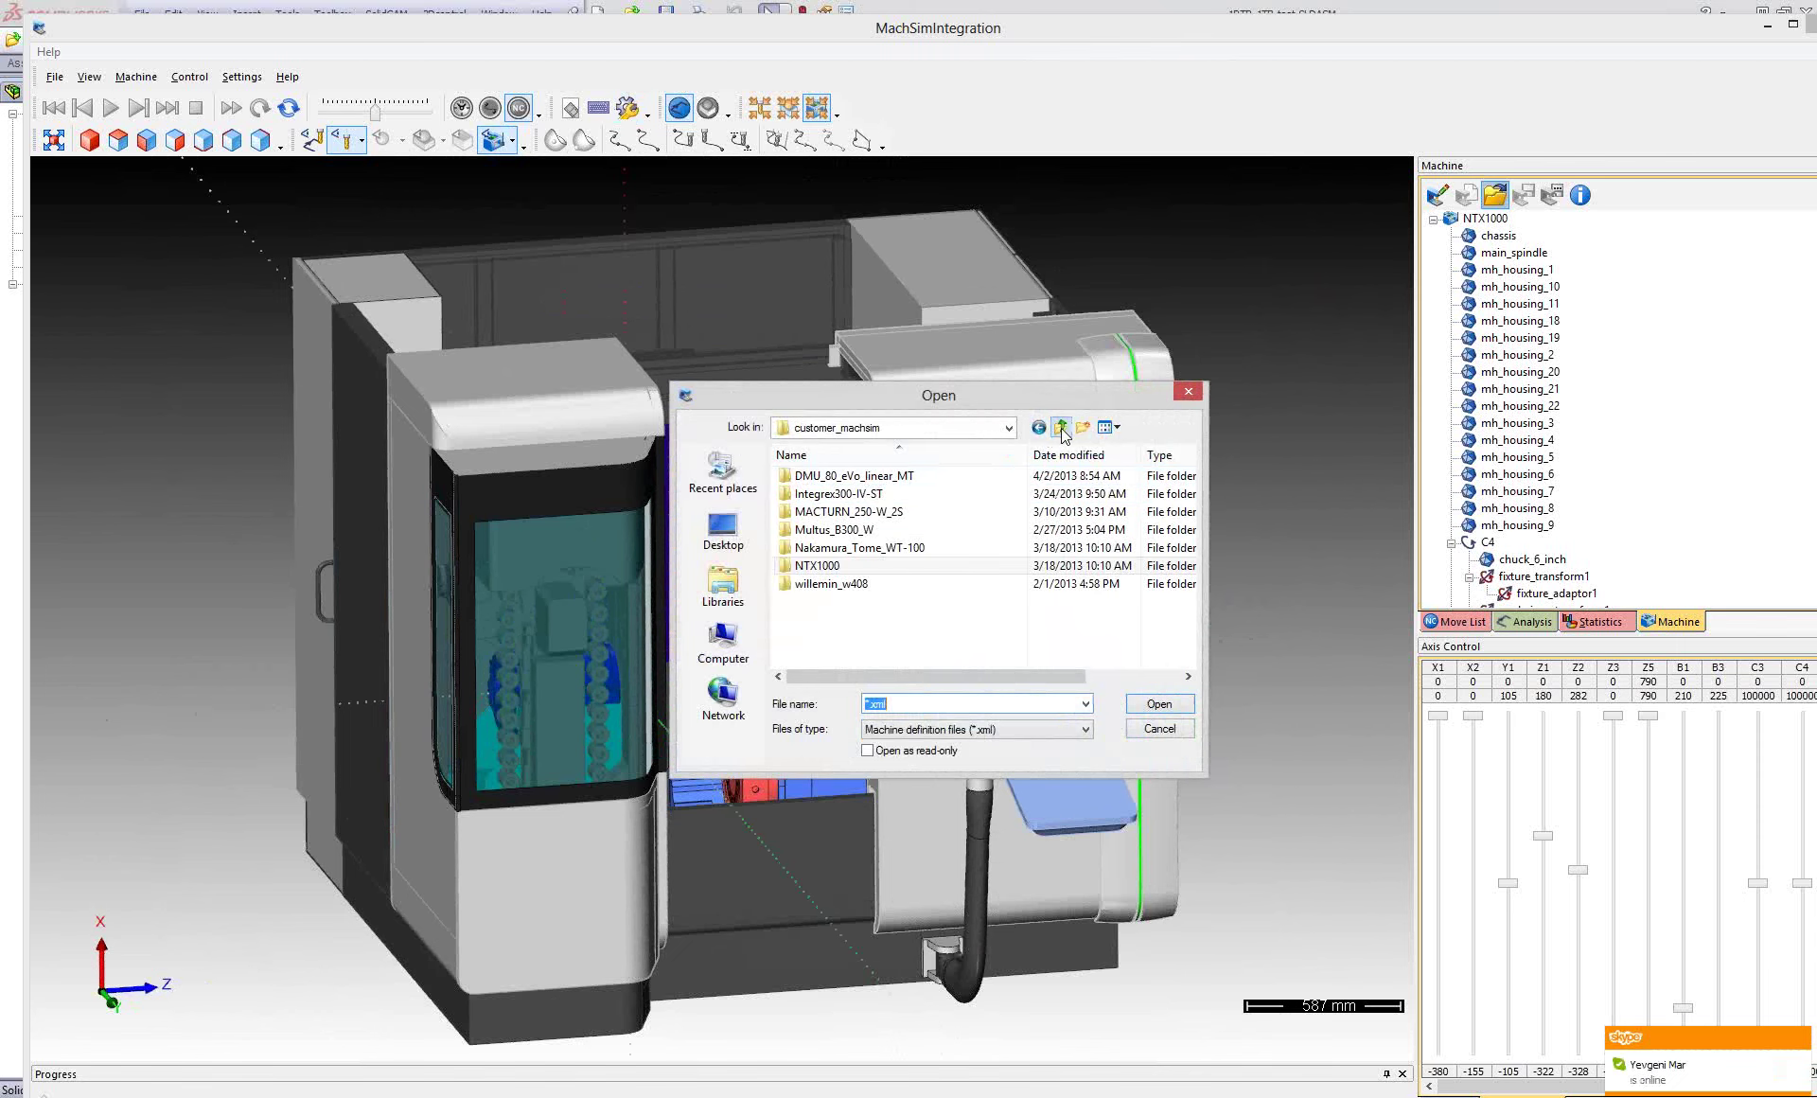
{"action": "double_click", "coordinate": [882, 478]}
{"action": "left_click", "coordinate": [880, 476]}
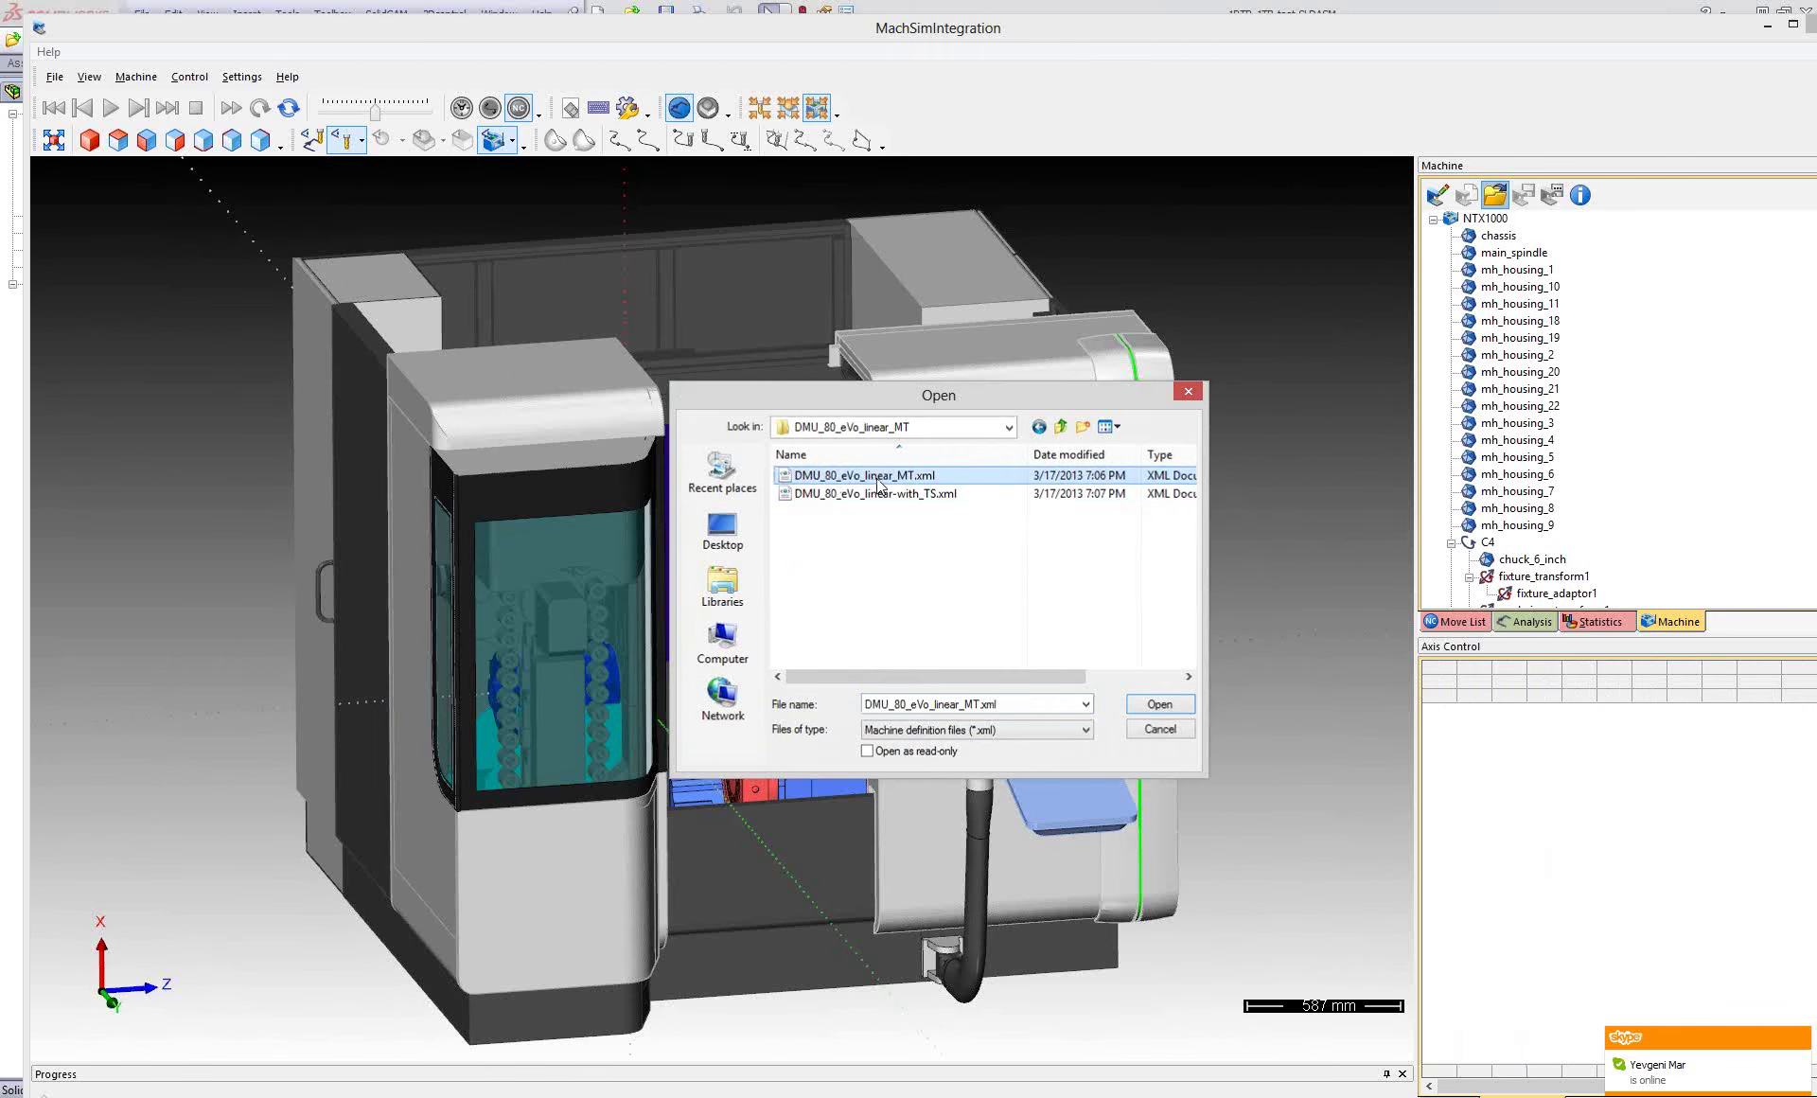
{"action": "double_click", "coordinate": [880, 479]}
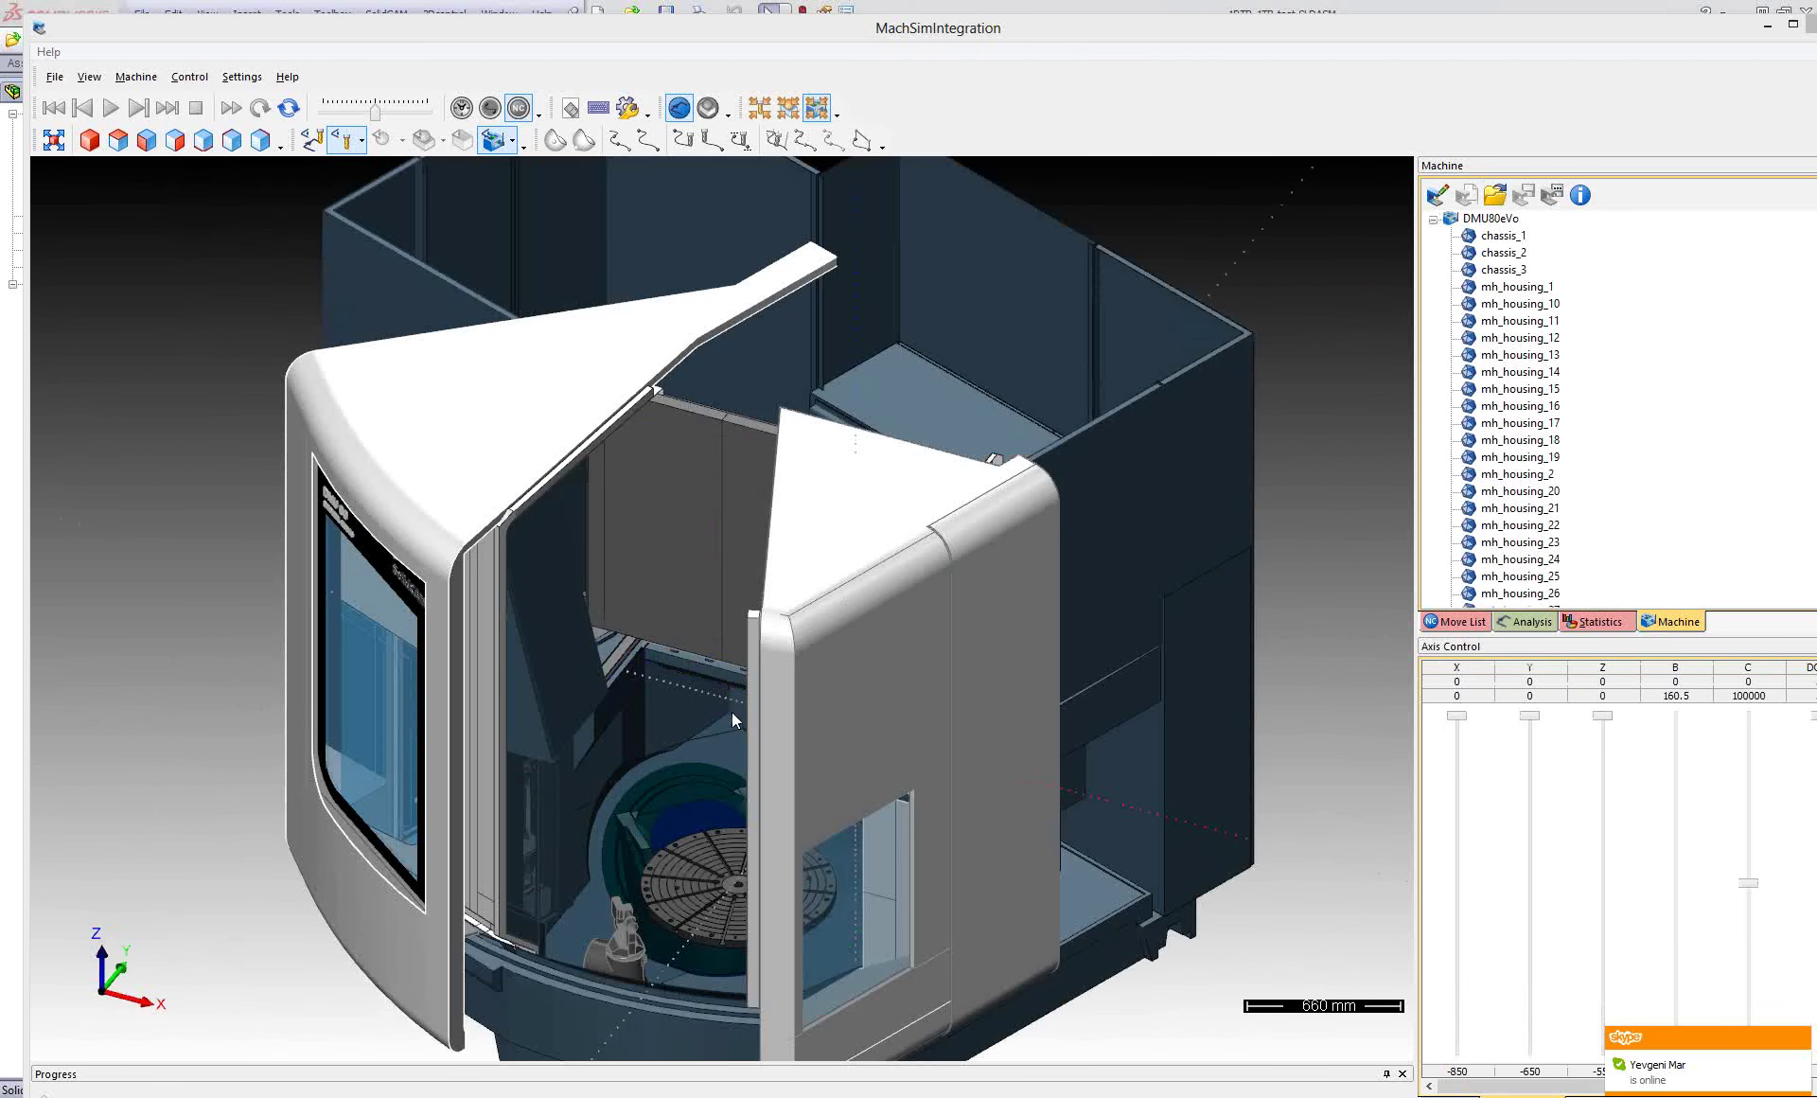
Zoom in on the DMU 80 eVo and tilt its rotary table to B 52.031.
{"action": "mouse_move", "coordinate": [731, 711]}
{"action": "middle_mouse_down"}
{"action": "mouse_move", "coordinate": [911, 678]}
{"action": "mouse_move", "coordinate": [861, 631]}
{"action": "mouse_move", "coordinate": [883, 689]}
{"action": "mouse_move", "coordinate": [940, 678]}
{"action": "mouse_move", "coordinate": [886, 724]}
{"action": "mouse_move", "coordinate": [927, 713]}
{"action": "mouse_move", "coordinate": [905, 690]}
{"action": "mouse_move", "coordinate": [781, 774]}
{"action": "middle_mouse_up"}
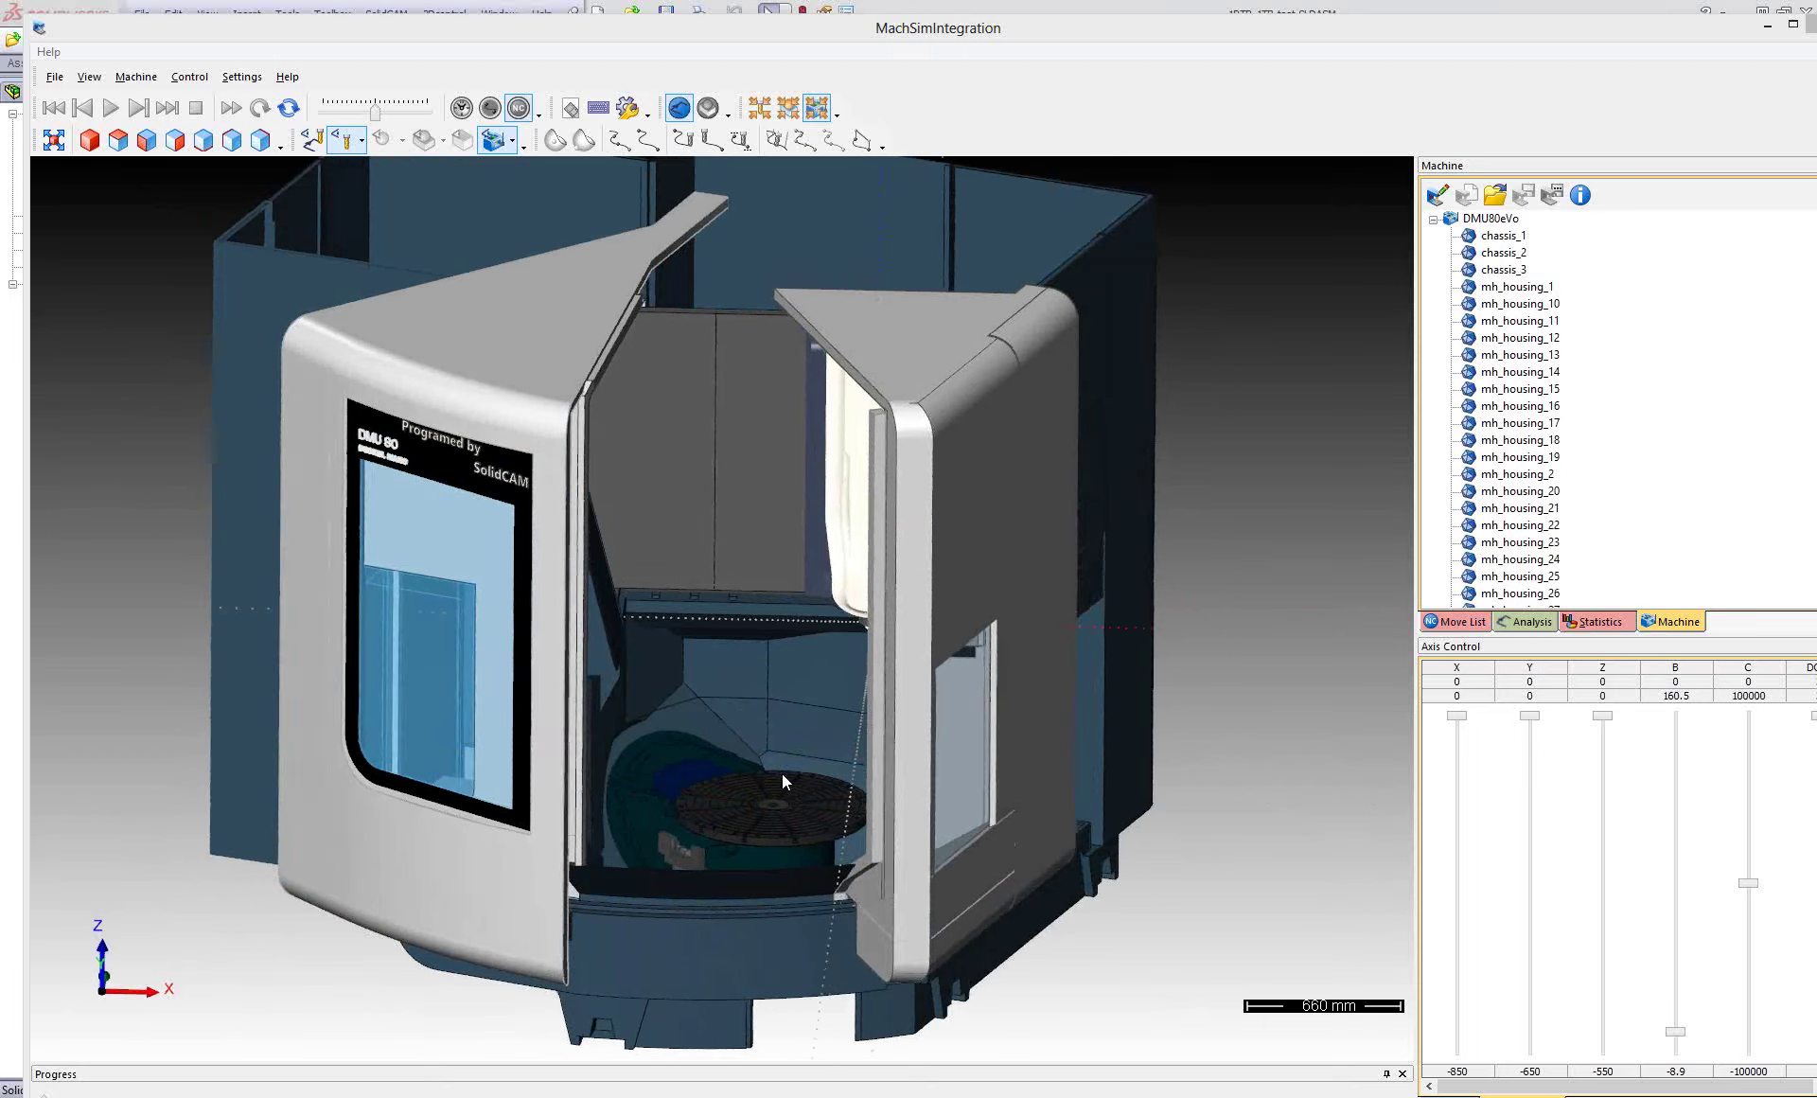
{"action": "scroll", "coordinate": [819, 770], "scroll_direction": "up", "scroll_amount": 2}
{"action": "scroll", "coordinate": [869, 702], "scroll_direction": "up", "scroll_amount": 2}
{"action": "scroll", "coordinate": [786, 765], "scroll_direction": "up", "scroll_amount": 3}
{"action": "scroll", "coordinate": [786, 765], "scroll_direction": "up", "scroll_amount": 1}
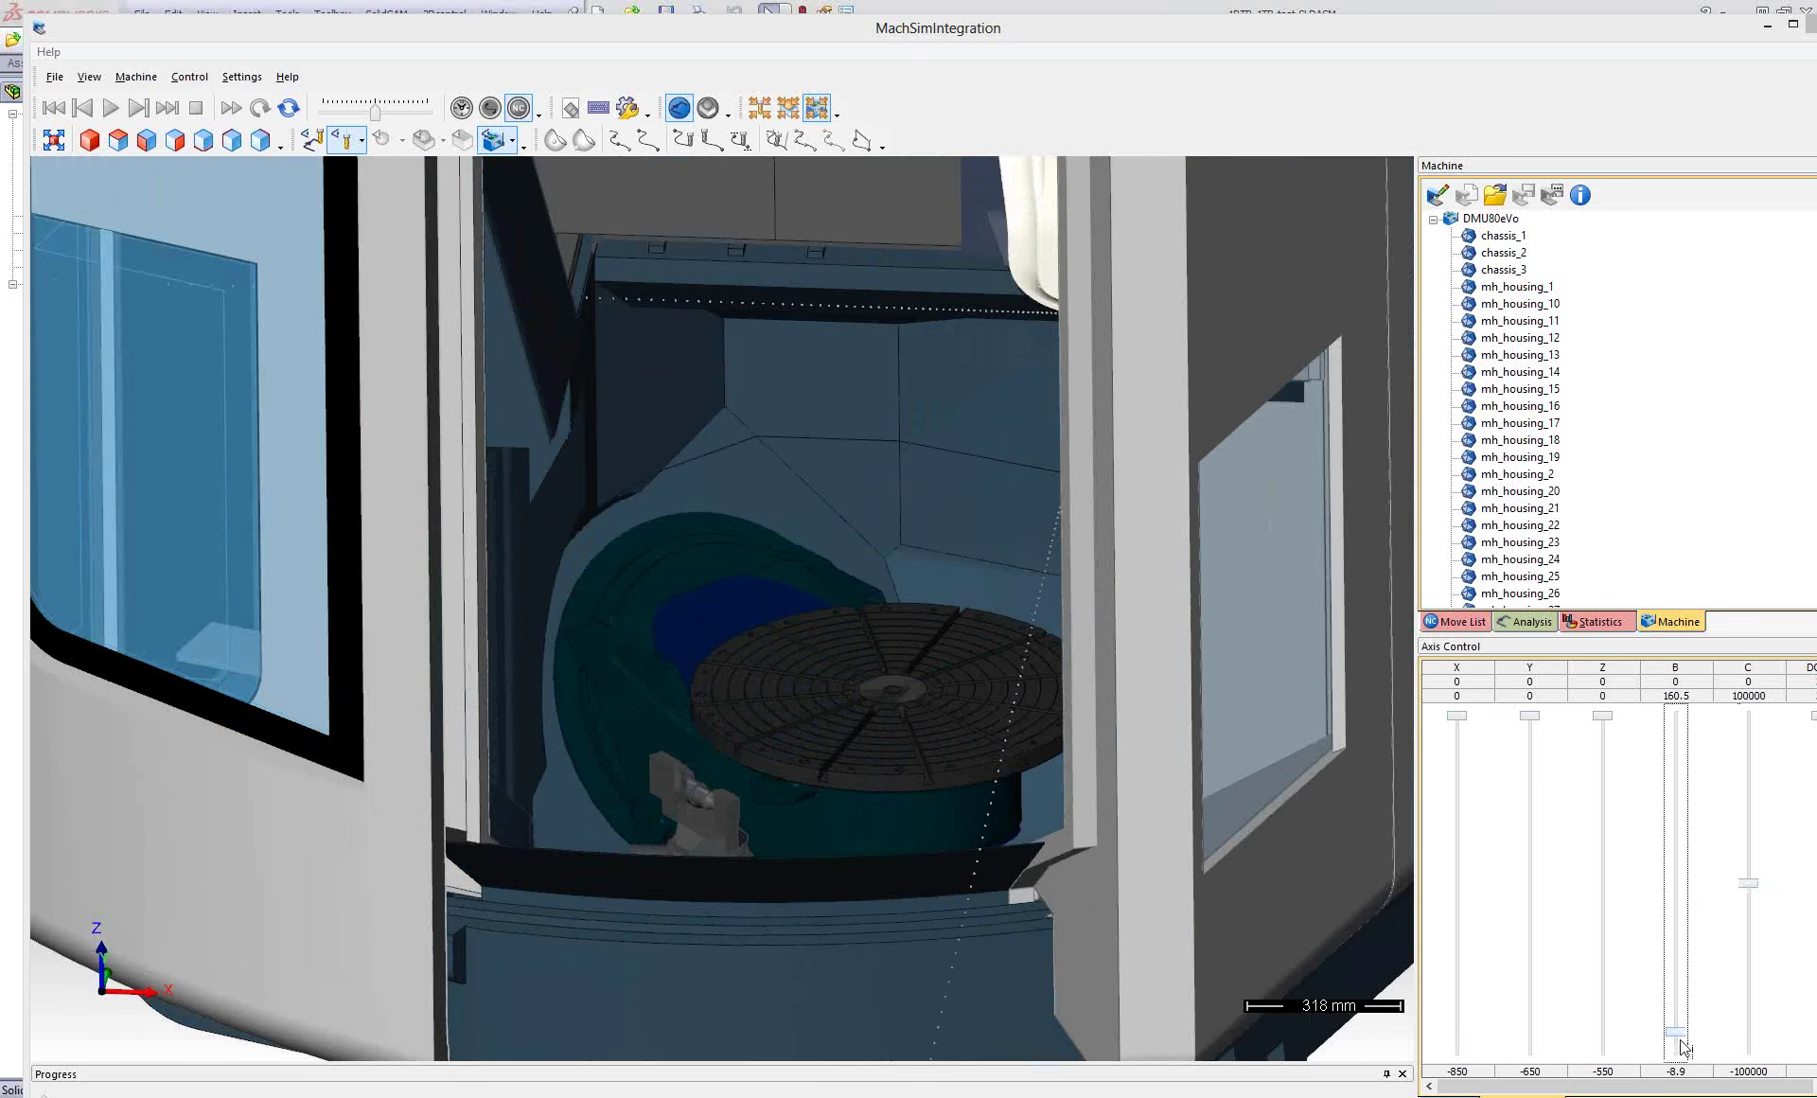
{"action": "mouse_move", "coordinate": [1675, 1031]}
{"action": "left_mouse_down"}
{"action": "mouse_move", "coordinate": [1676, 929]}
{"action": "mouse_move", "coordinate": [1744, 910]}
{"action": "left_mouse_up"}
{"action": "left_click", "coordinate": [1749, 884]}
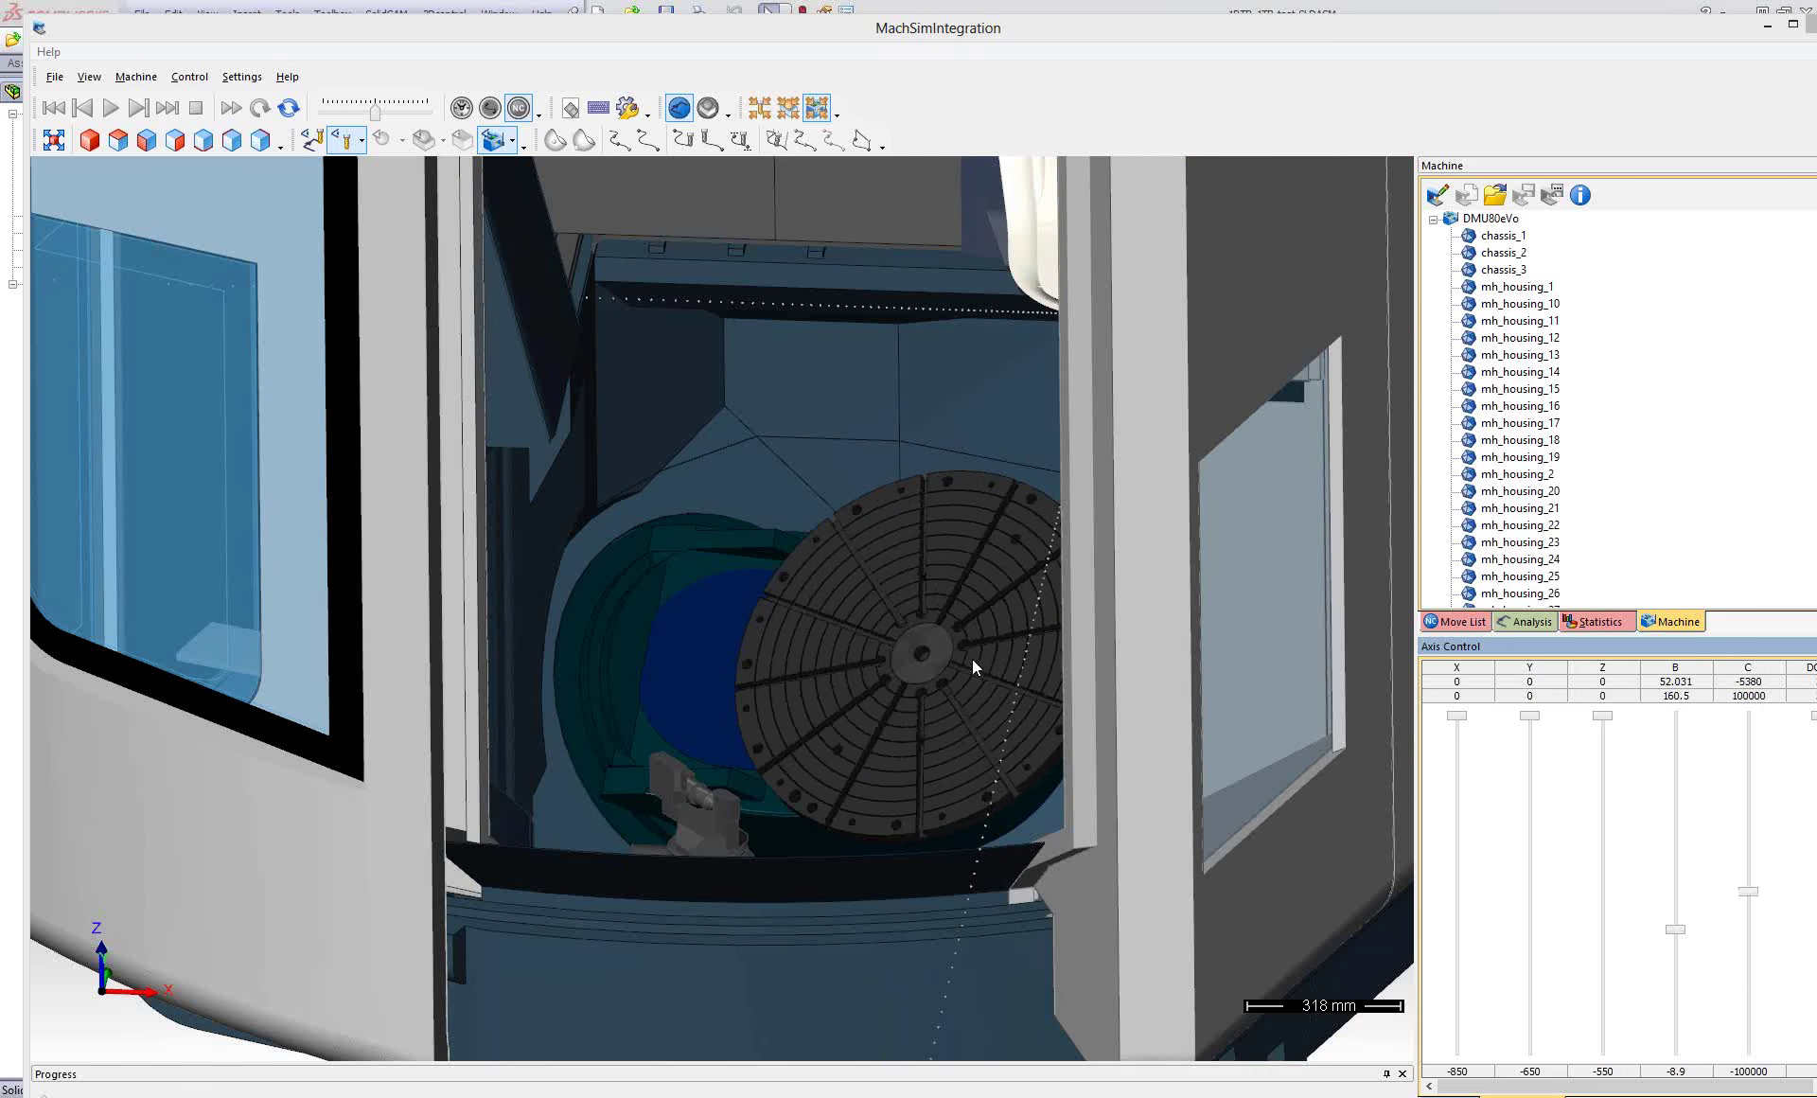
Orbit and zoom out around the tilted table, then bring up the Open Machine File dialog.
{"action": "left_click_drag", "start_coordinate": [973, 658], "coordinate": [975, 668]}
{"action": "scroll", "coordinate": [975, 668], "scroll_direction": "down", "scroll_amount": 2}
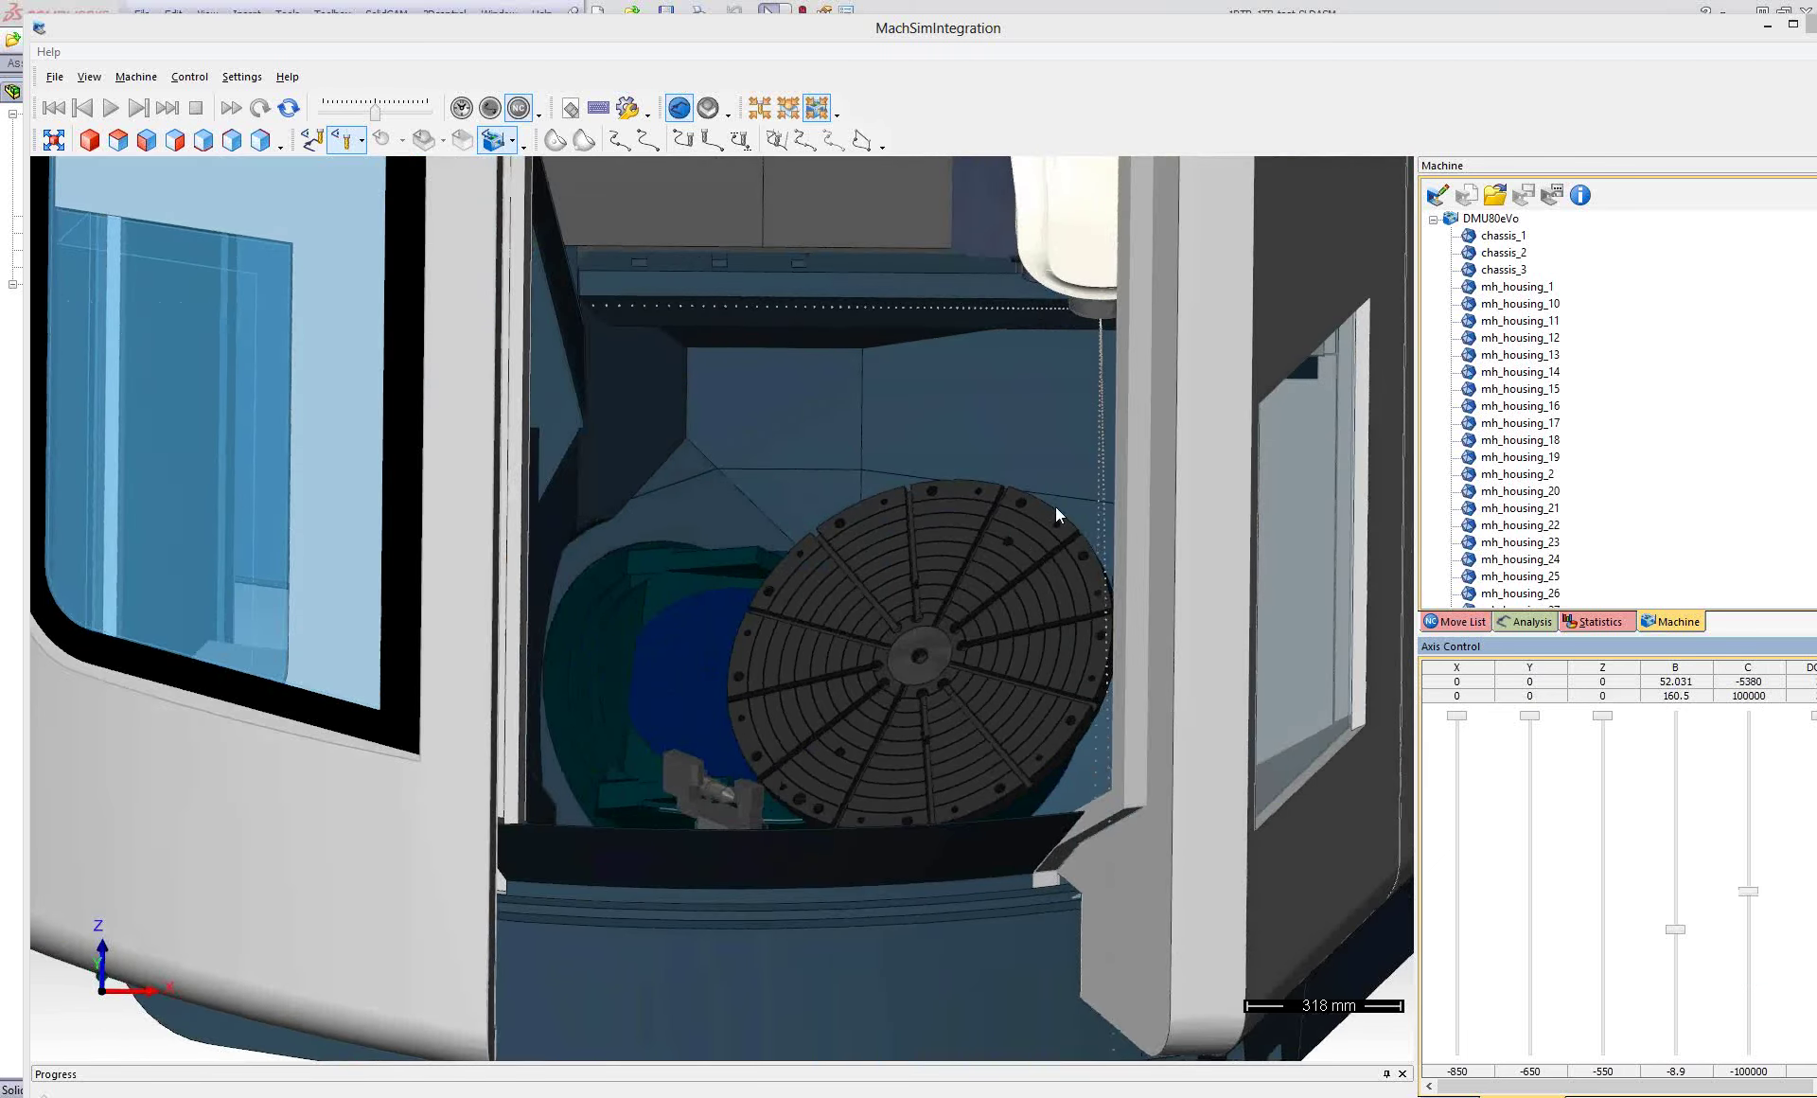
{"action": "scroll", "coordinate": [951, 586], "scroll_direction": "down", "scroll_amount": 2}
{"action": "scroll", "coordinate": [952, 587], "scroll_direction": "down", "scroll_amount": 3}
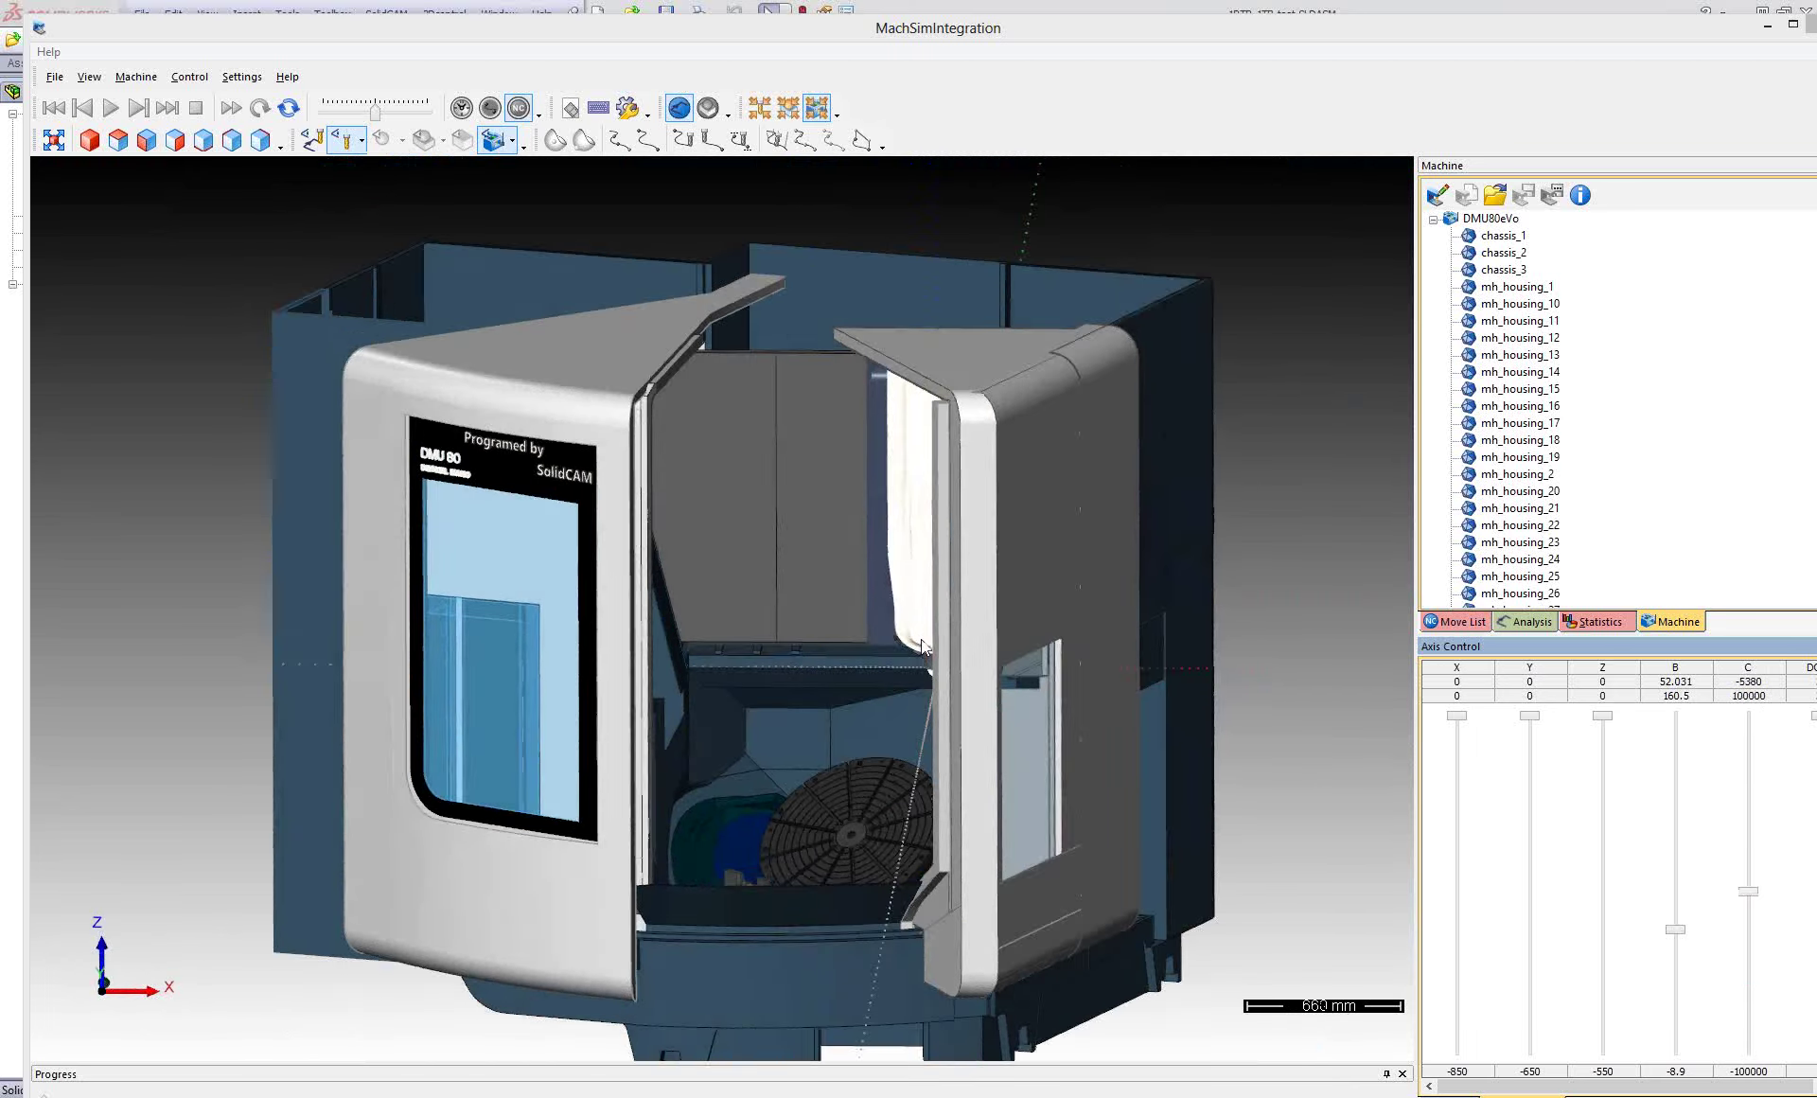
{"action": "left_click", "coordinate": [1494, 195]}
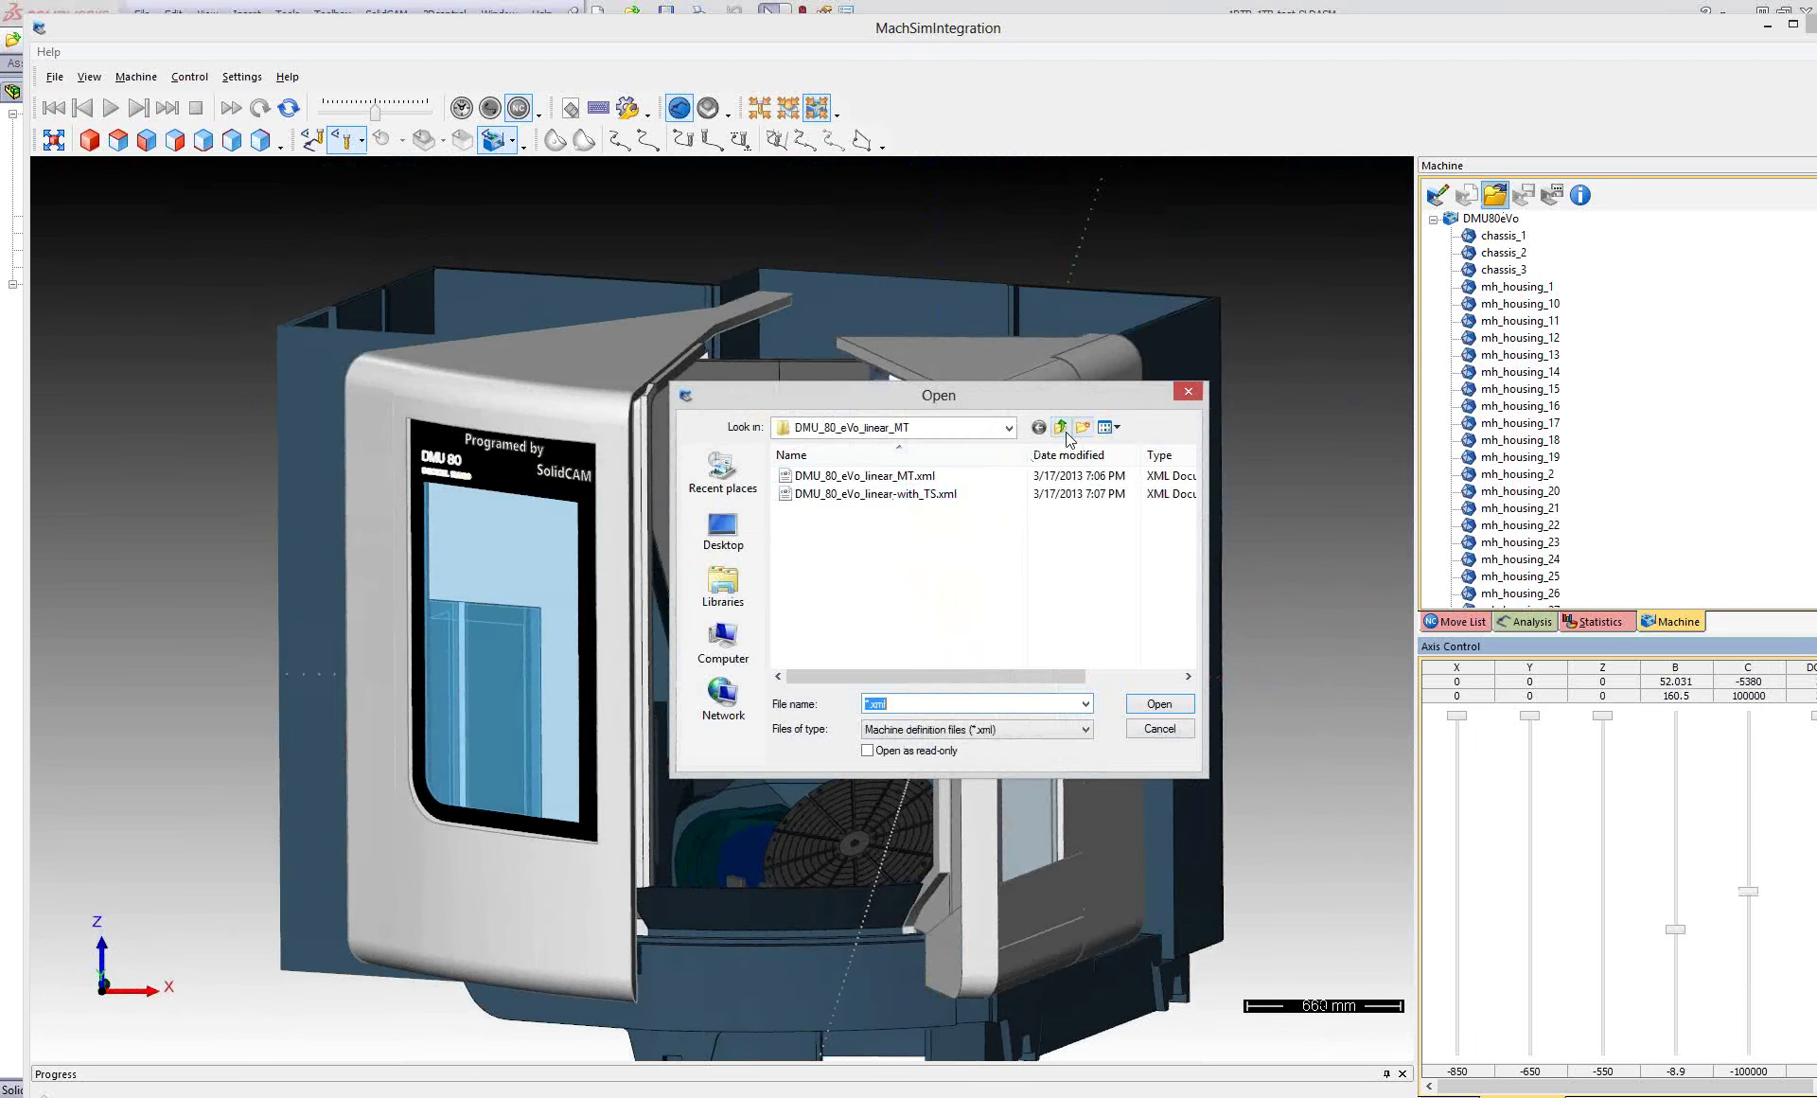
Load the MACTURN_250-W_2S machine from the customer_machsim folder.
{"action": "left_click", "coordinate": [1060, 427]}
{"action": "double_click", "coordinate": [835, 512]}
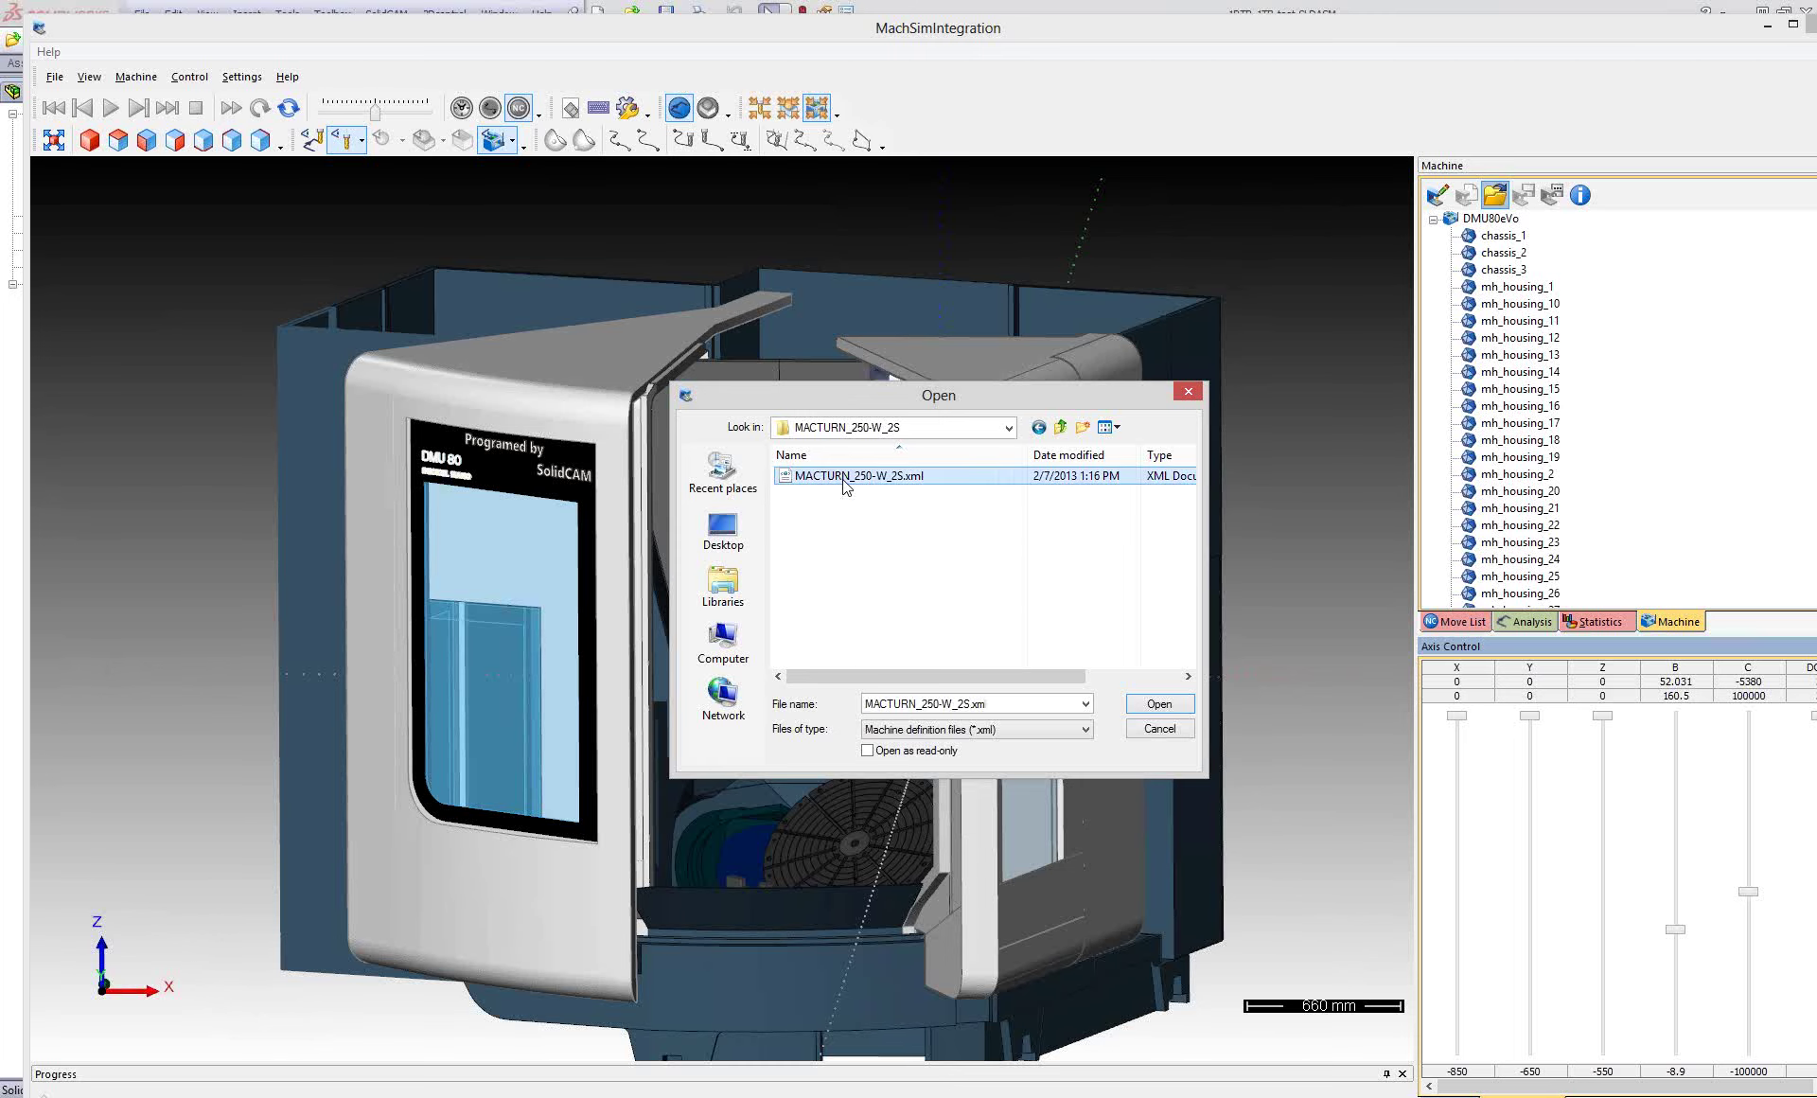
{"action": "double_click", "coordinate": [845, 484]}
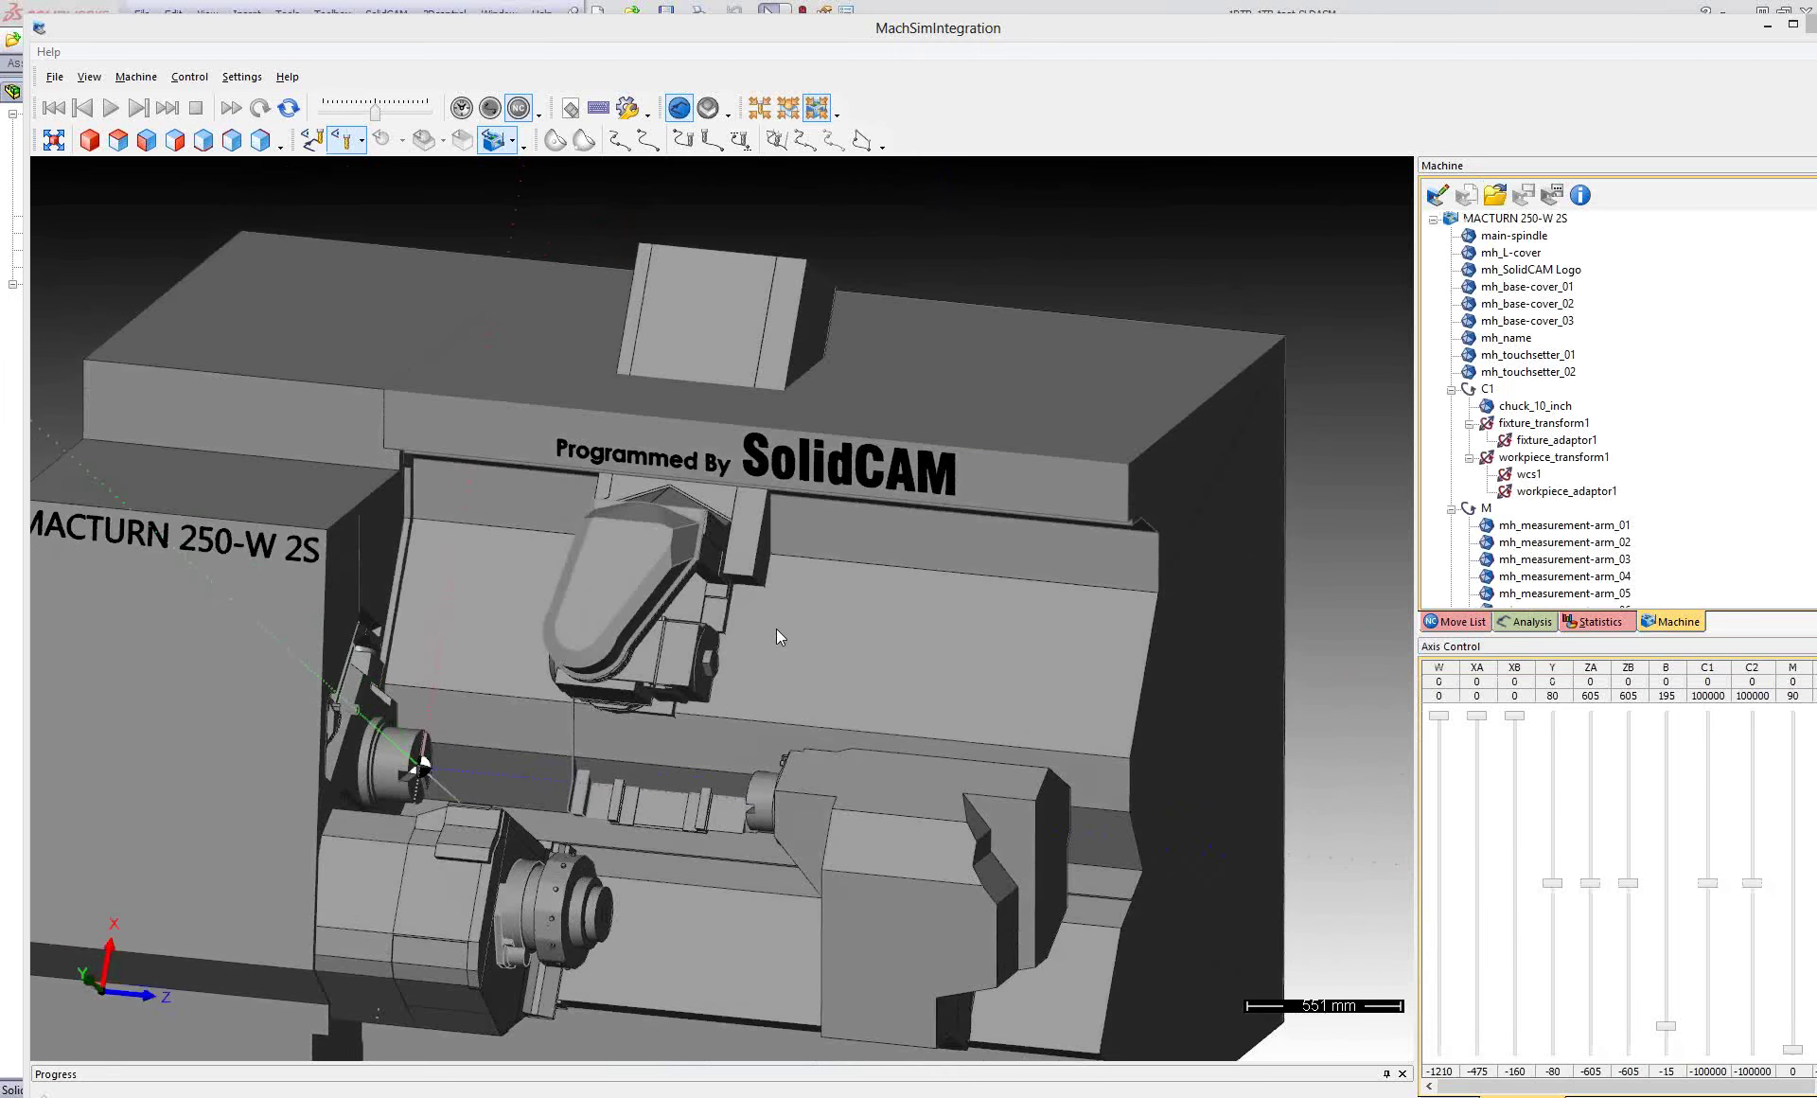
Inspect the MACTURN 250-W 2S, rotating its tool head to B 54.016.
{"action": "middle_click_drag", "start_coordinate": [776, 628], "coordinate": [873, 543]}
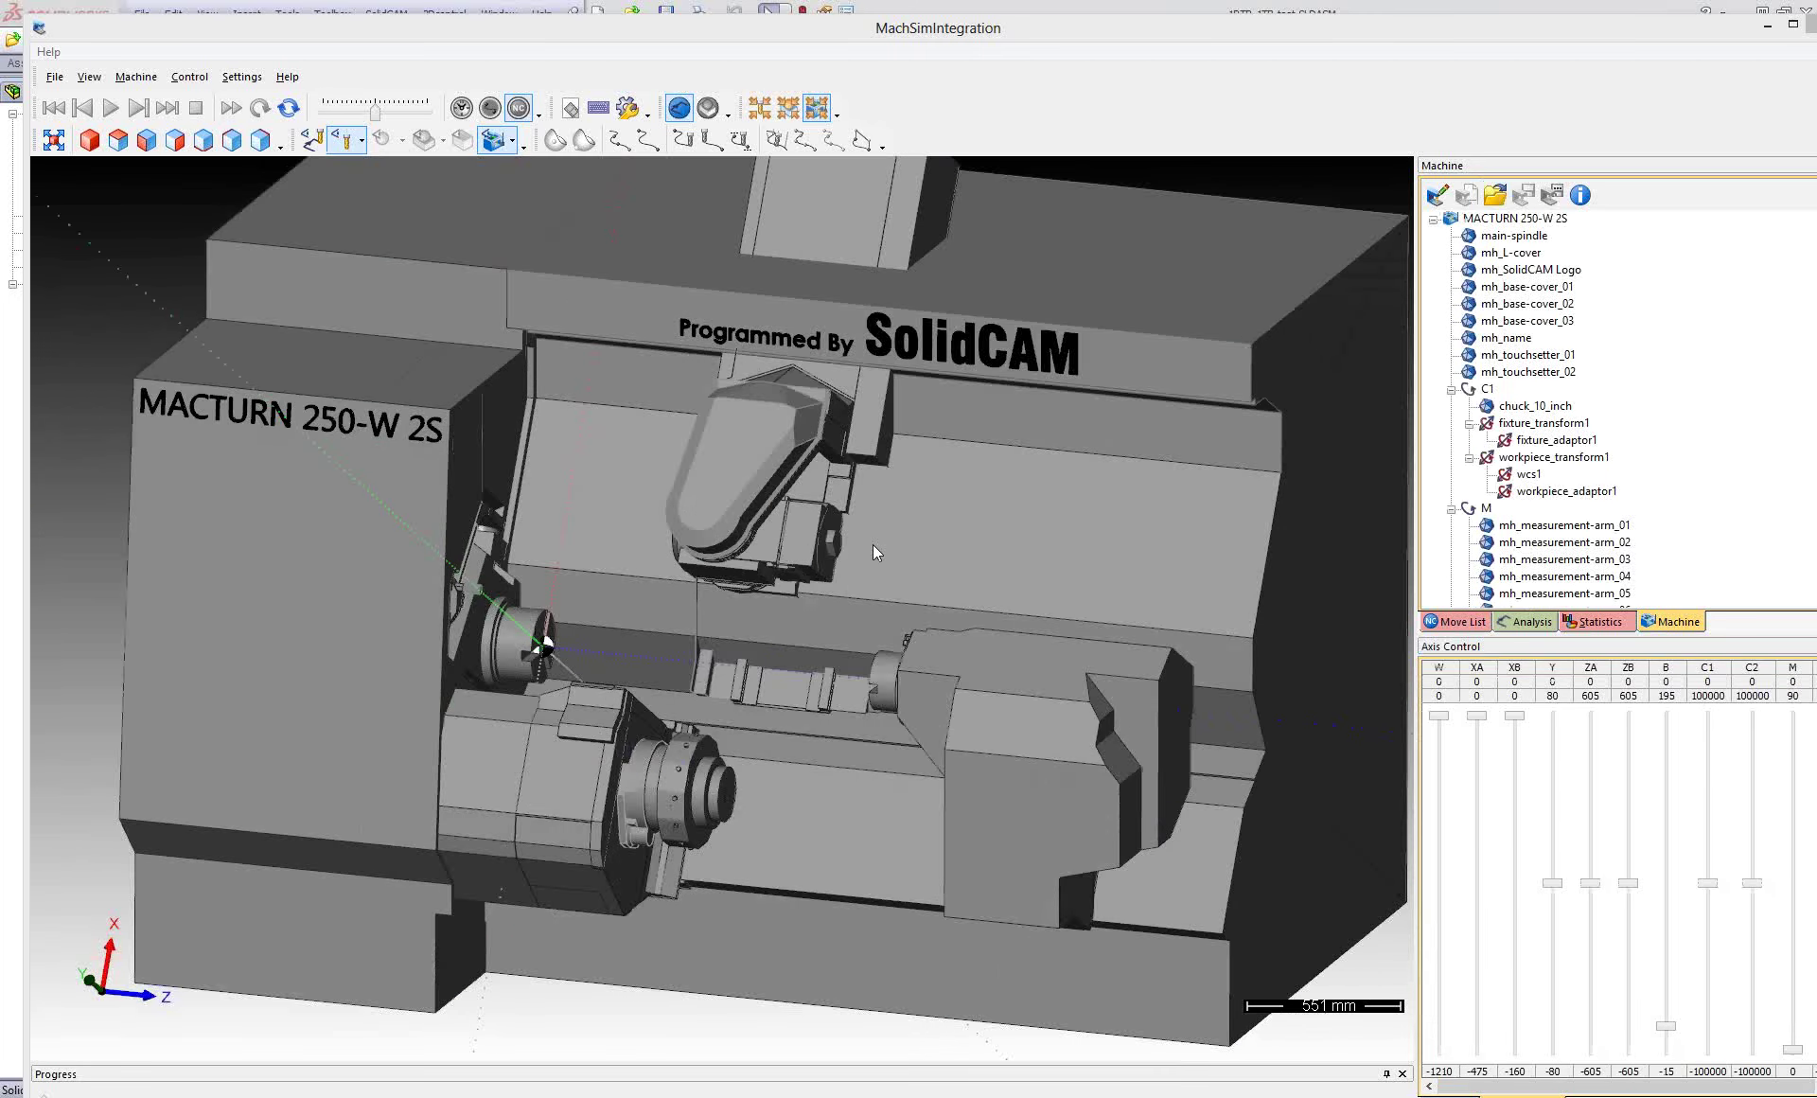
{"action": "mouse_move", "coordinate": [763, 634]}
{"action": "middle_mouse_down"}
{"action": "mouse_move", "coordinate": [755, 528]}
{"action": "mouse_move", "coordinate": [782, 520]}
{"action": "middle_mouse_up"}
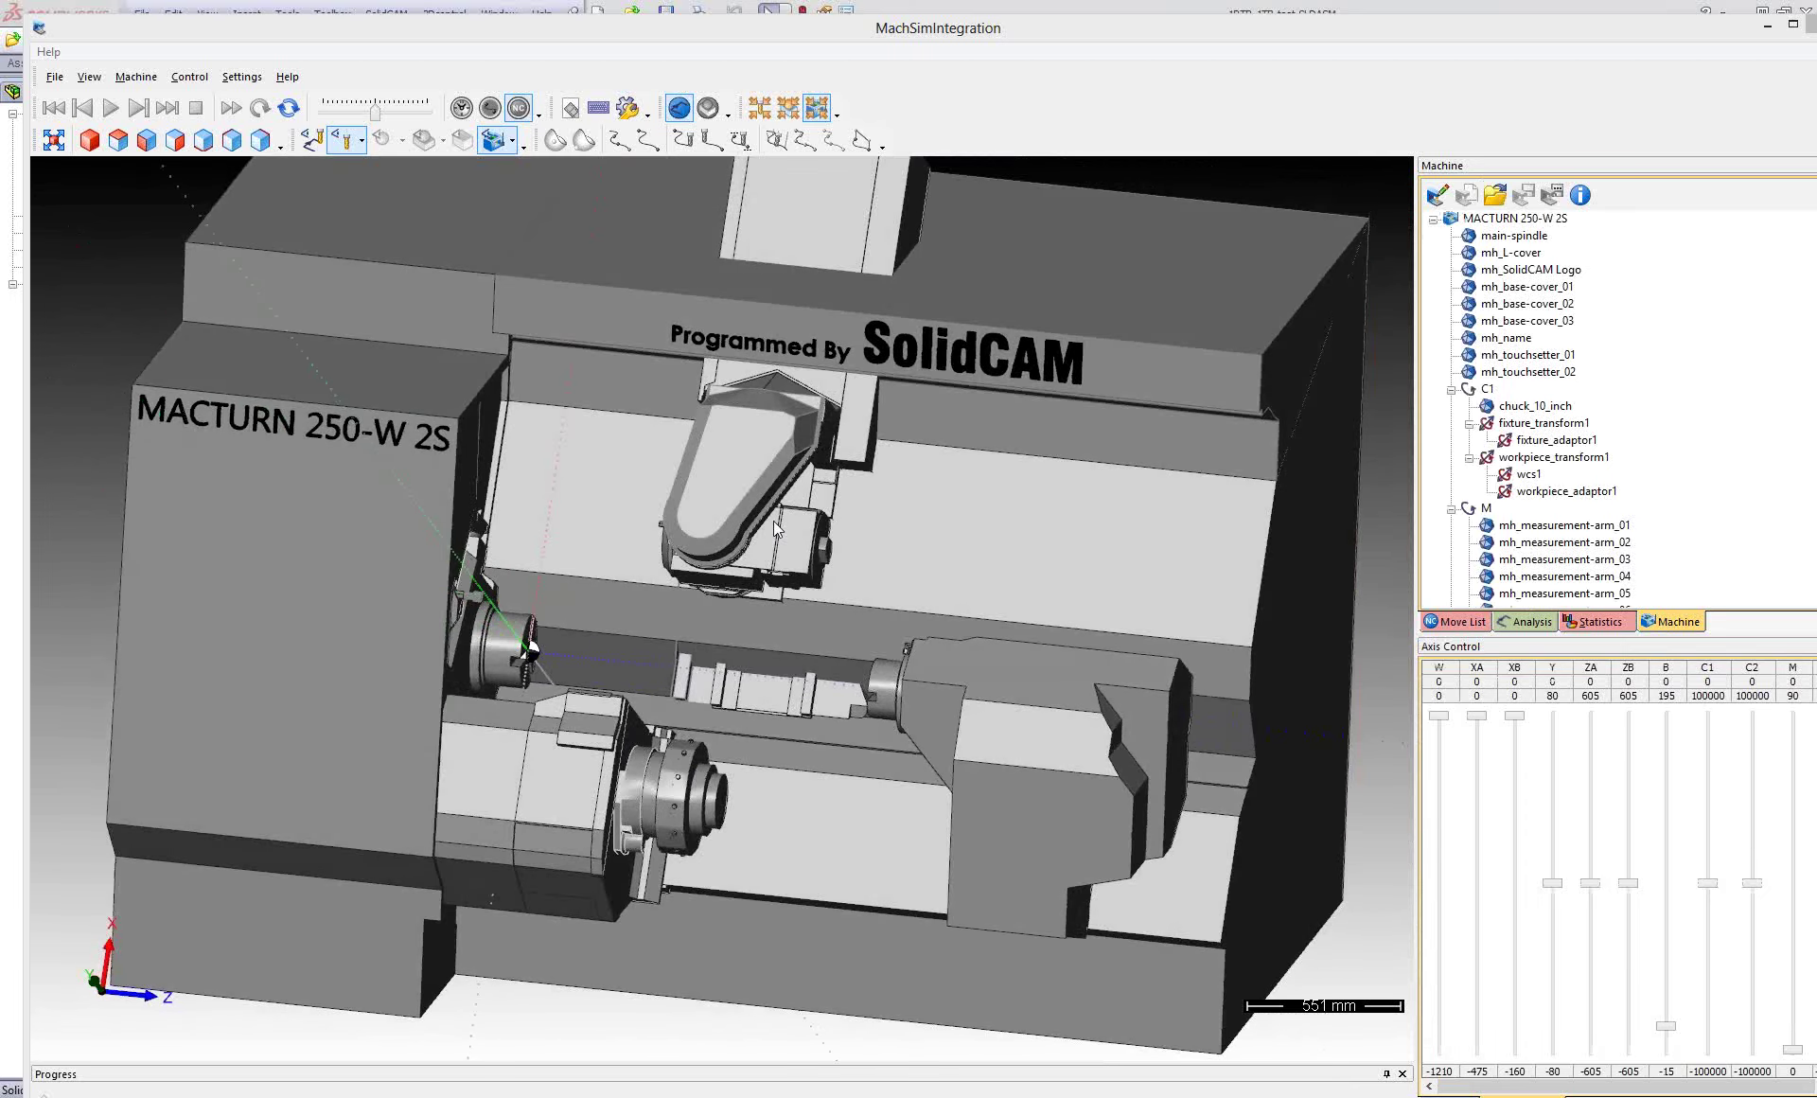
{"action": "scroll", "coordinate": [774, 520], "scroll_direction": "up", "scroll_amount": 2}
{"action": "middle_click_drag", "start_coordinate": [768, 519], "coordinate": [616, 548]}
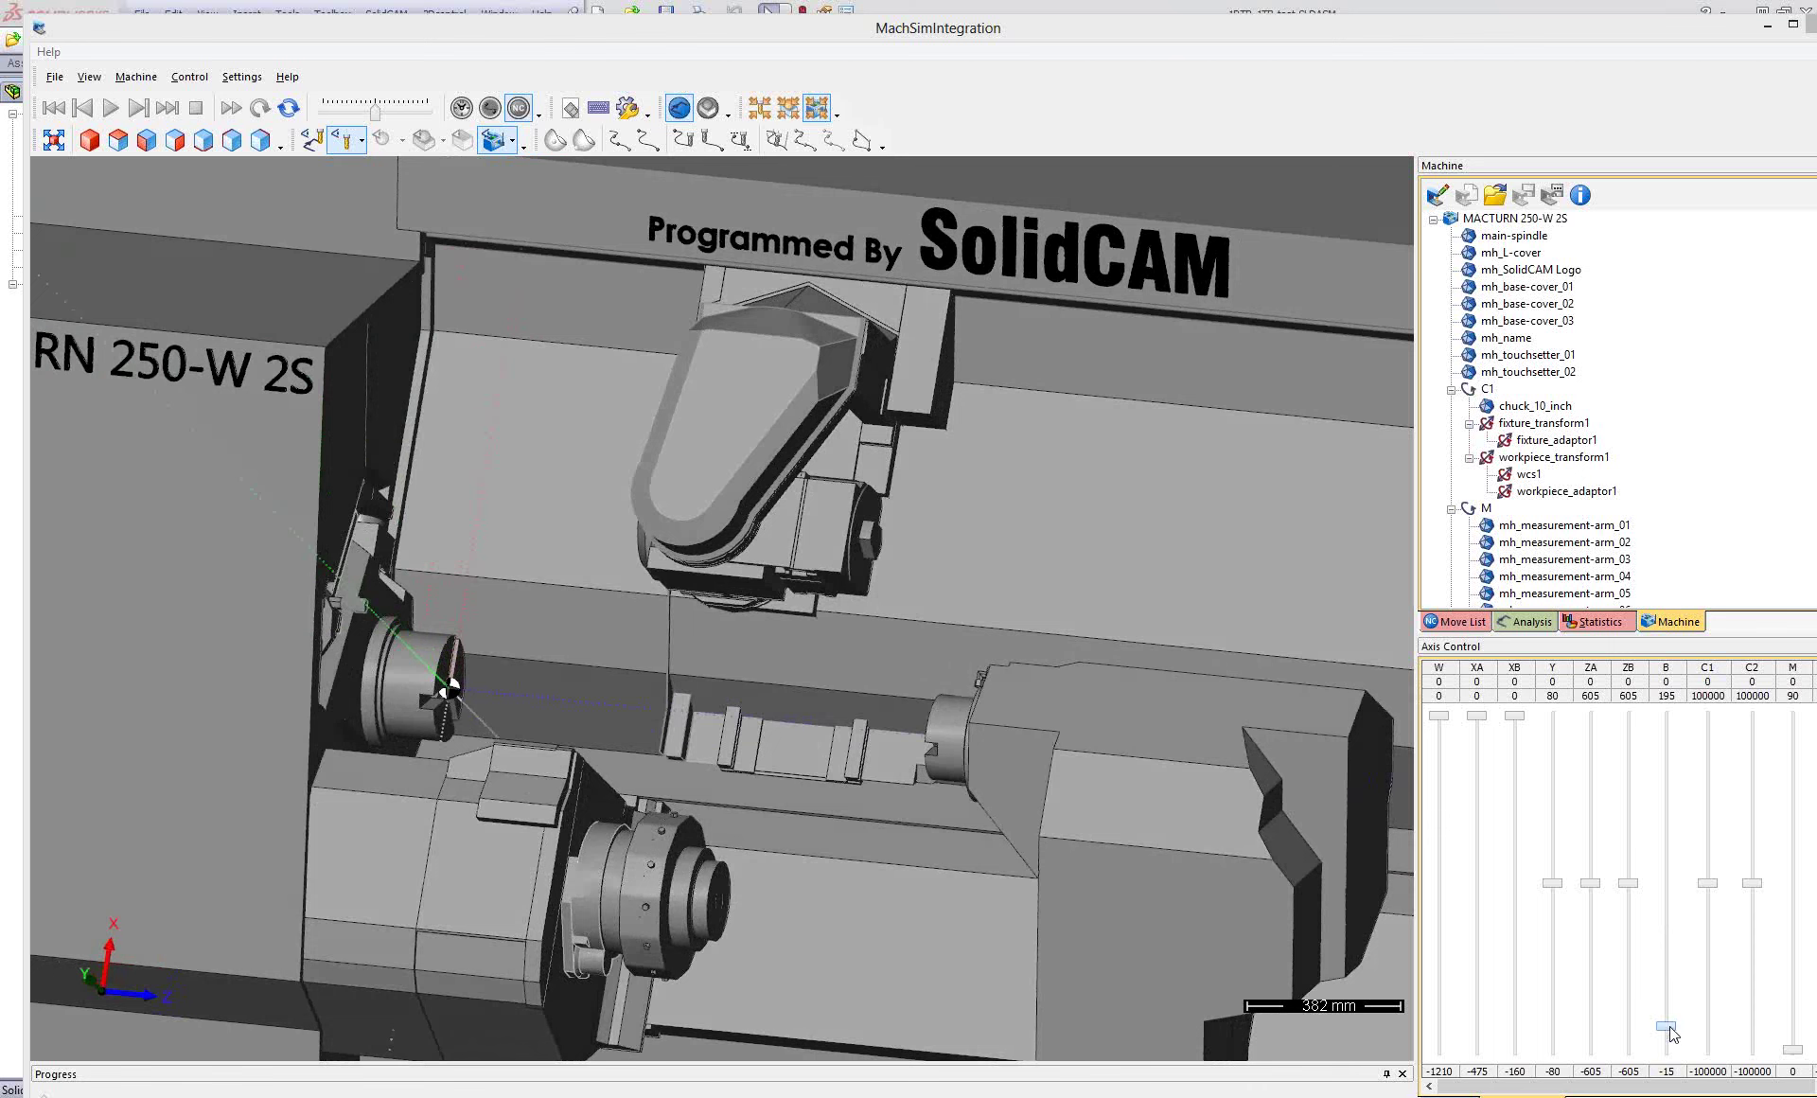
{"action": "left_click_drag", "start_coordinate": [1668, 1027], "coordinate": [1666, 940]}
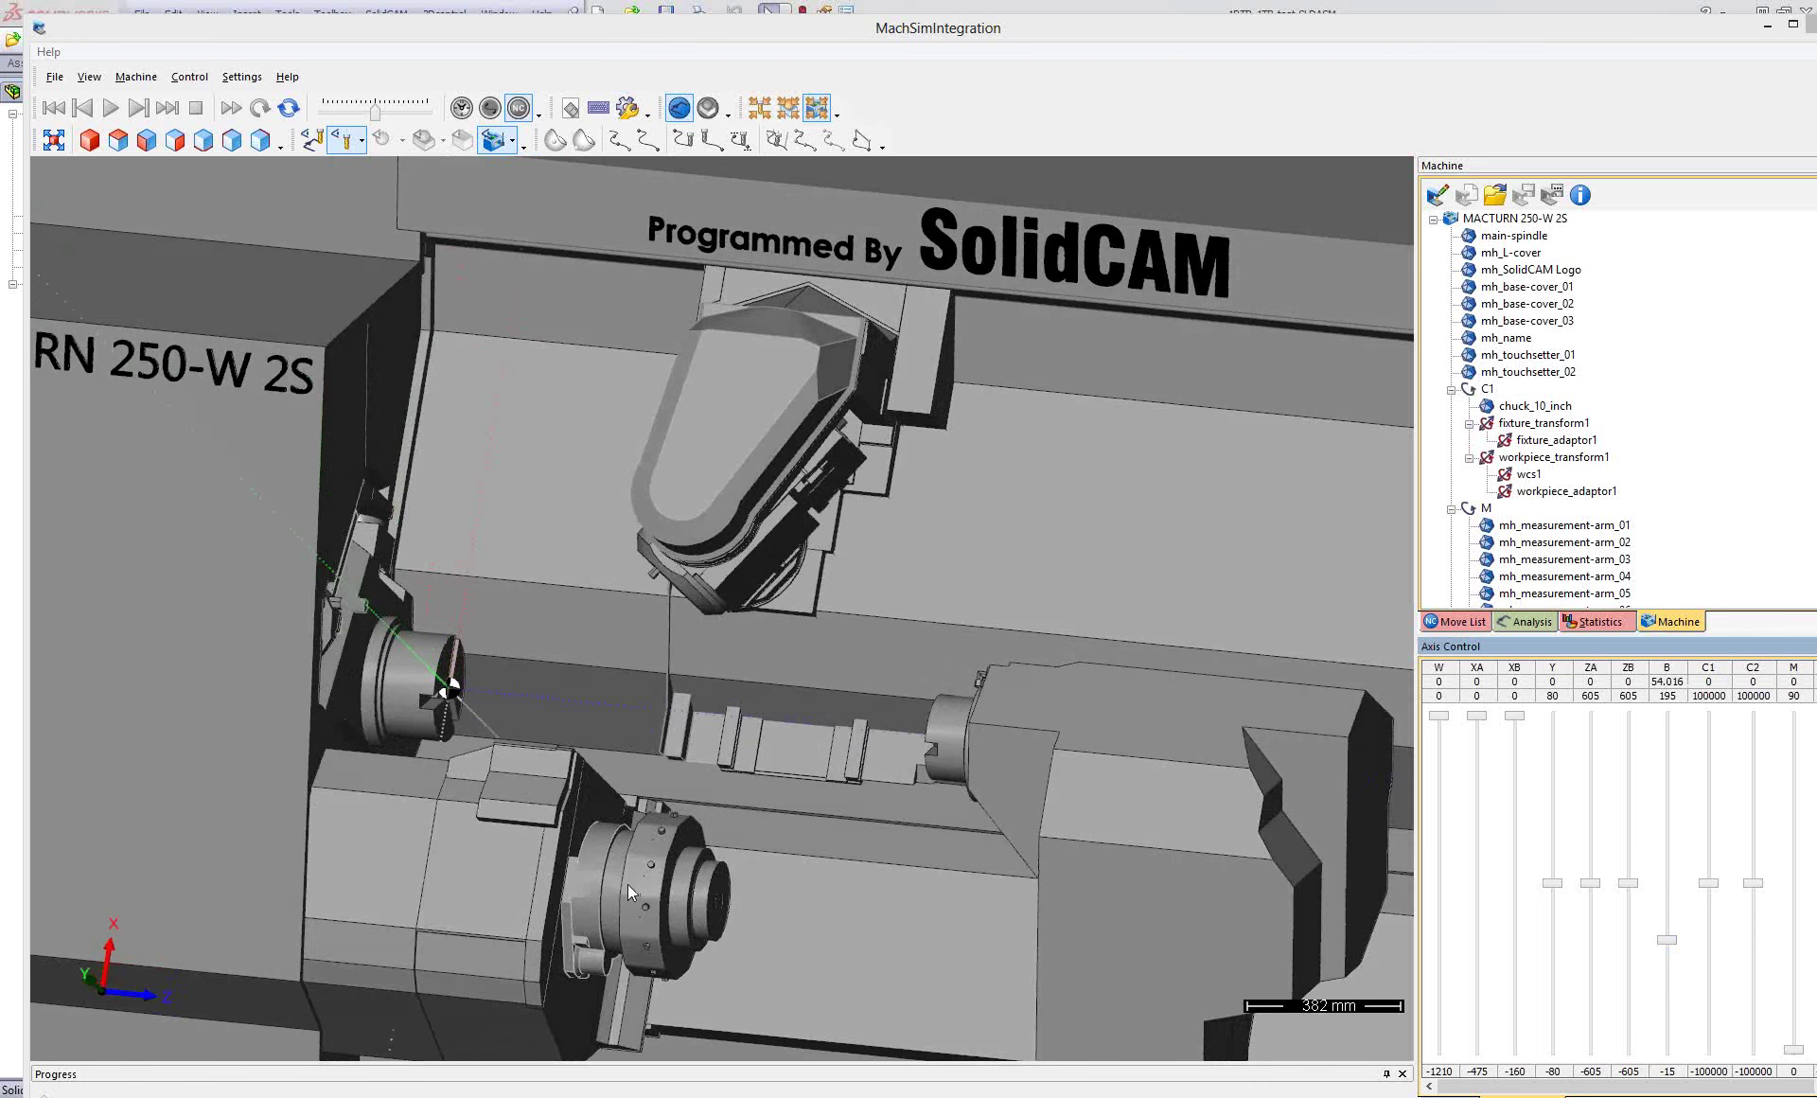
{"action": "scroll", "coordinate": [606, 882], "scroll_direction": "up", "scroll_amount": 1}
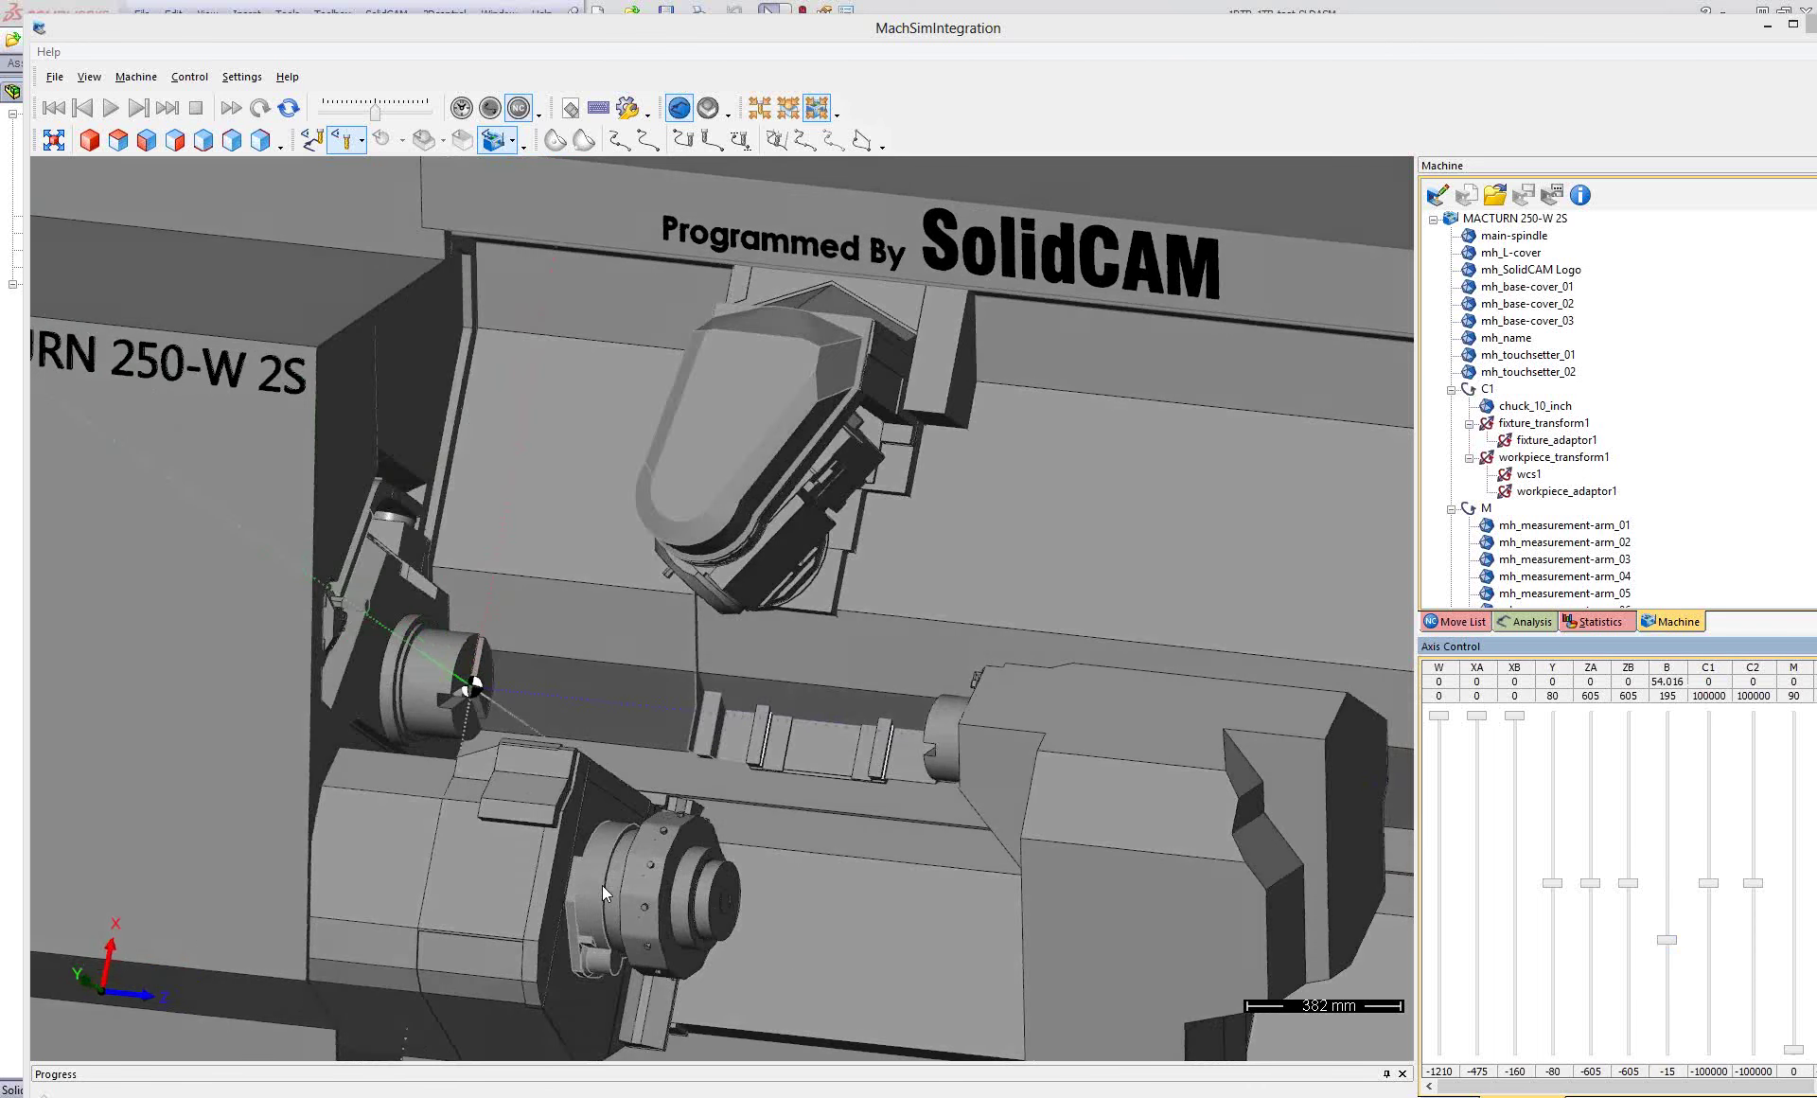
{"action": "scroll", "coordinate": [615, 885], "scroll_direction": "up", "scroll_amount": 2}
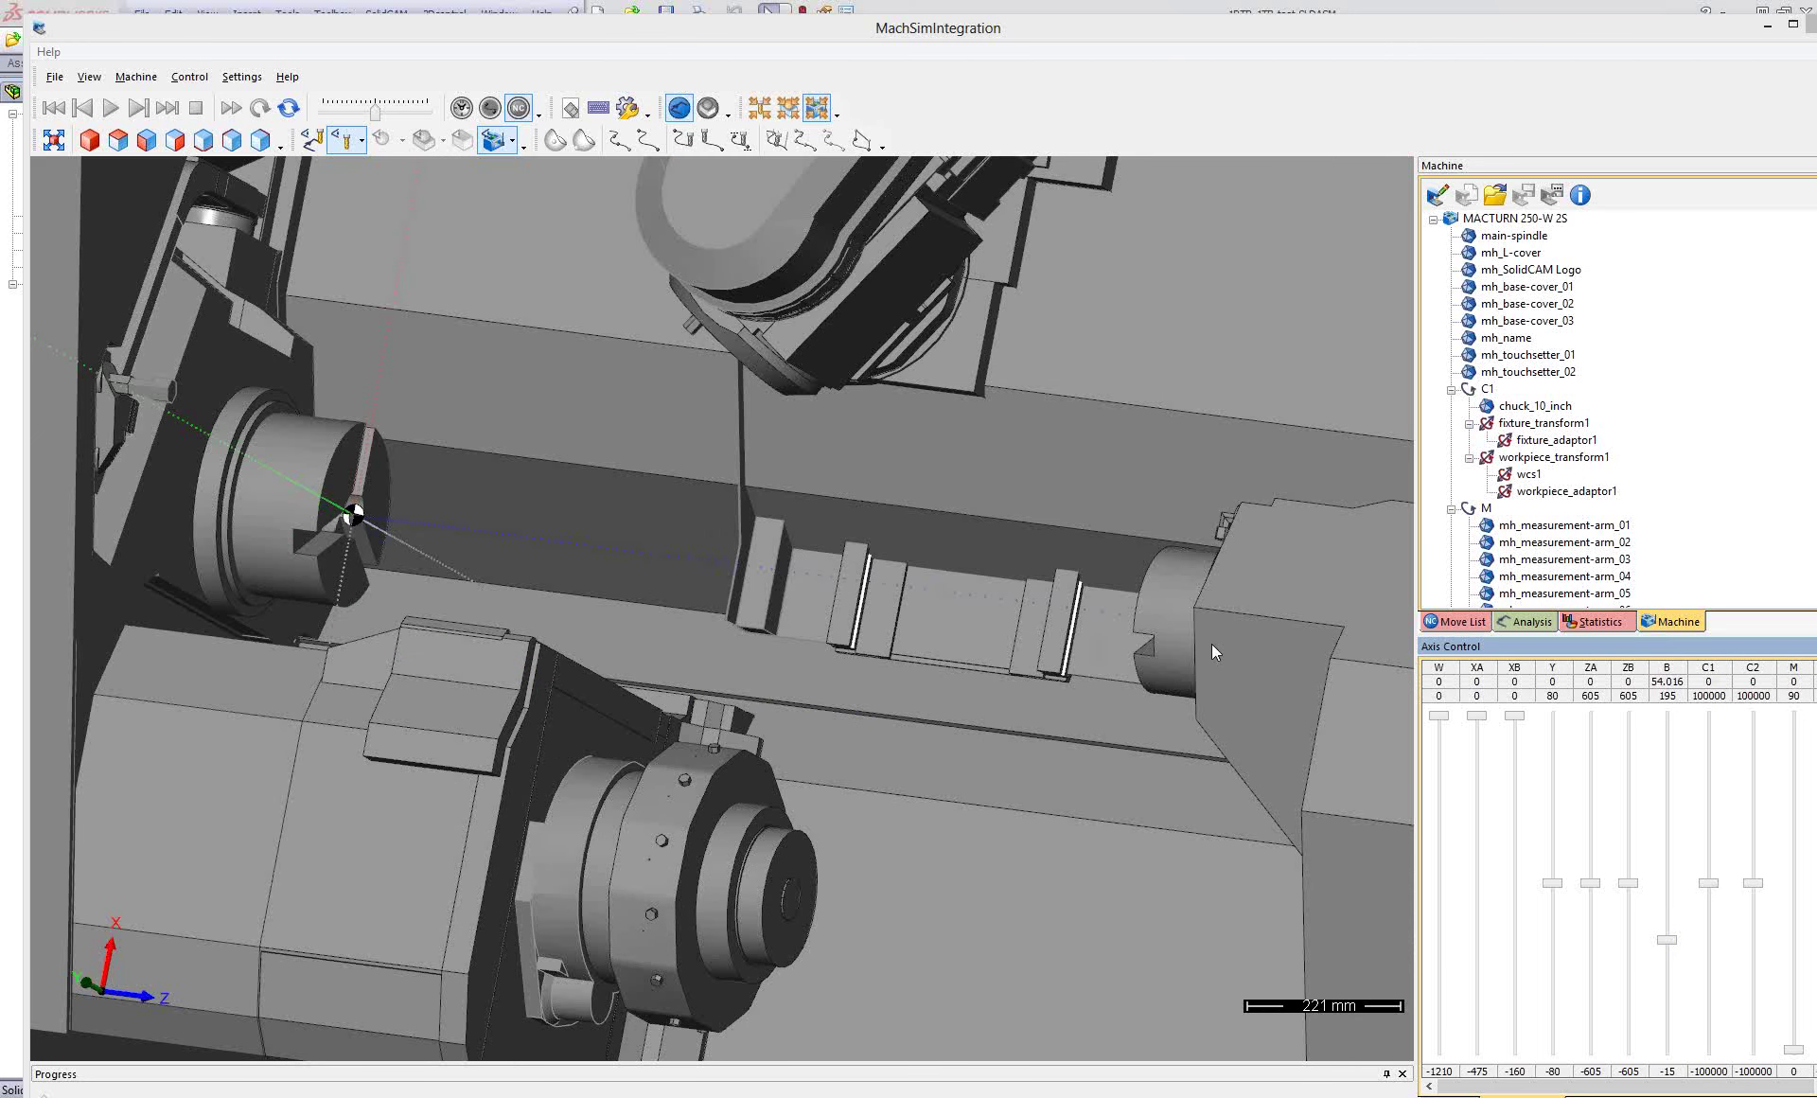
{"action": "middle_click_drag", "start_coordinate": [1212, 643], "coordinate": [1330, 647]}
{"action": "scroll", "coordinate": [1029, 633], "scroll_direction": "down", "scroll_amount": 2}
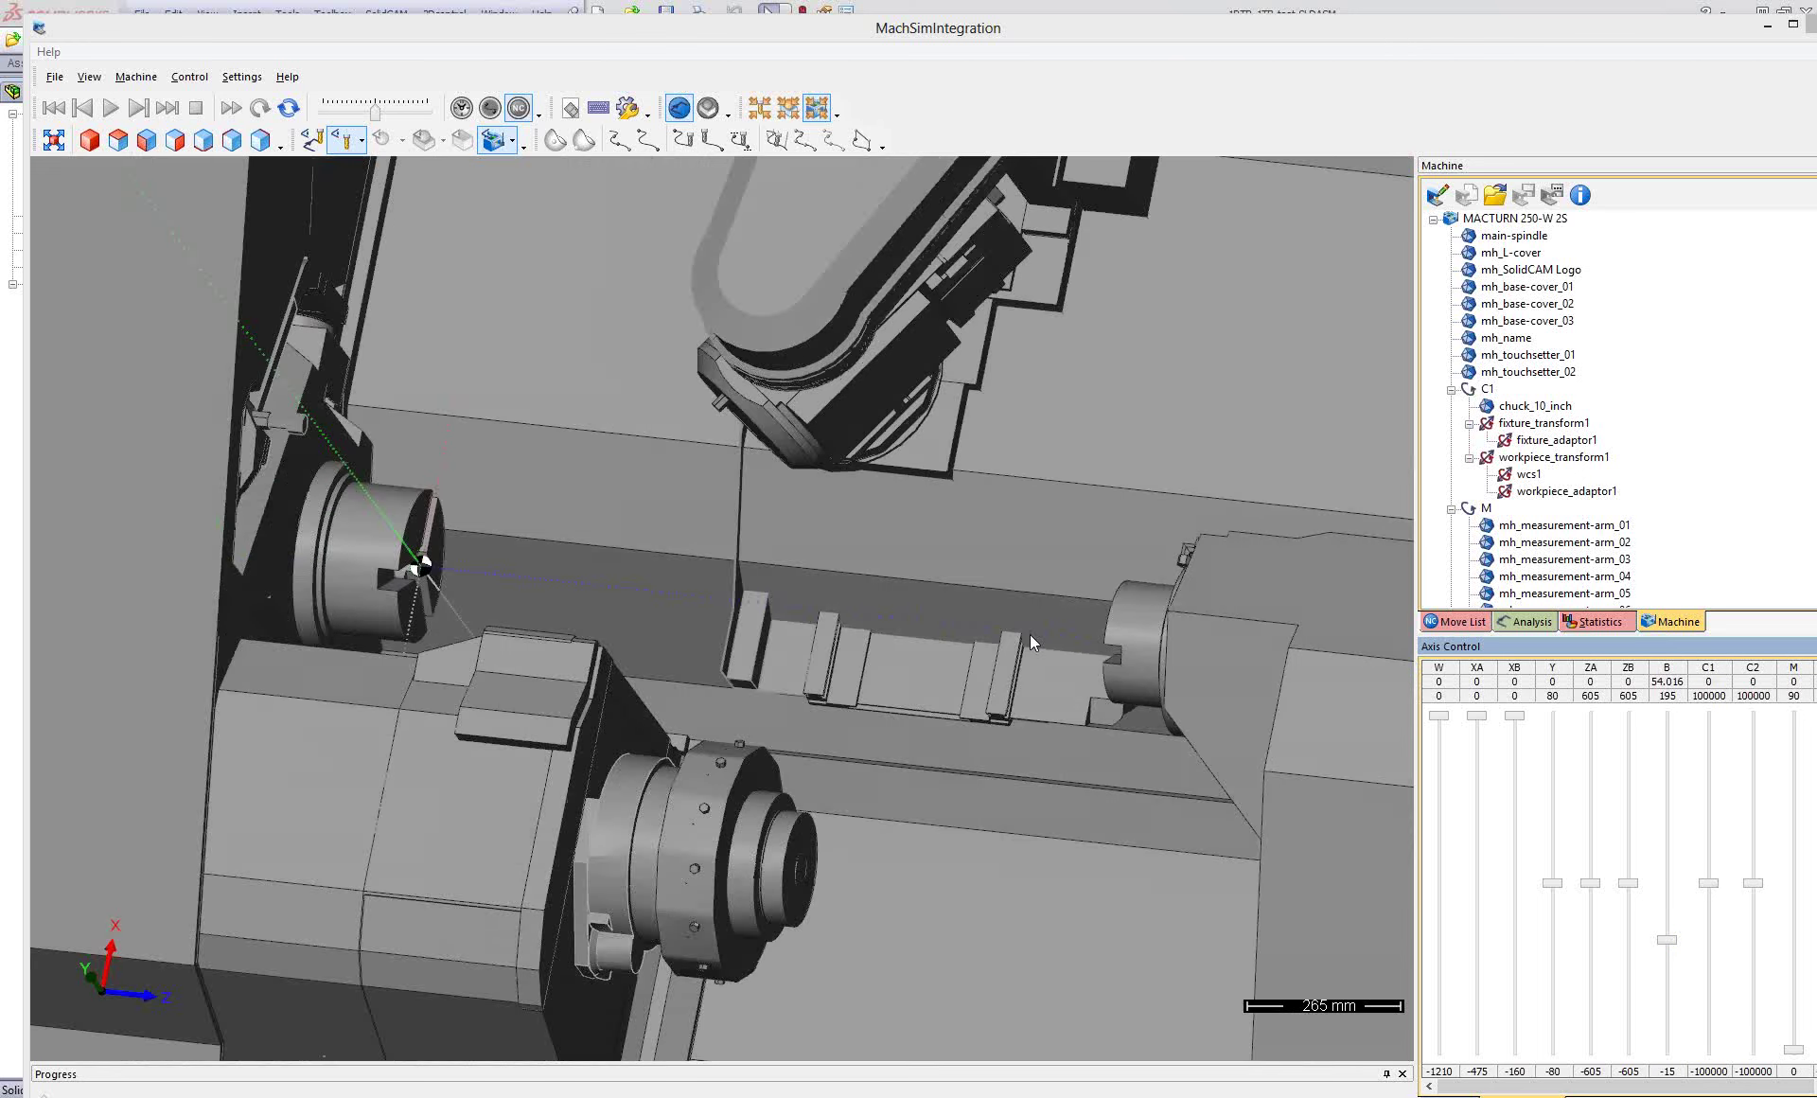
{"action": "scroll", "coordinate": [1030, 634], "scroll_direction": "down", "scroll_amount": 2}
Load Multus_B300_W/MULTUS_B300_W.xml in place of the MACTURN.
{"action": "left_click", "coordinate": [1494, 195]}
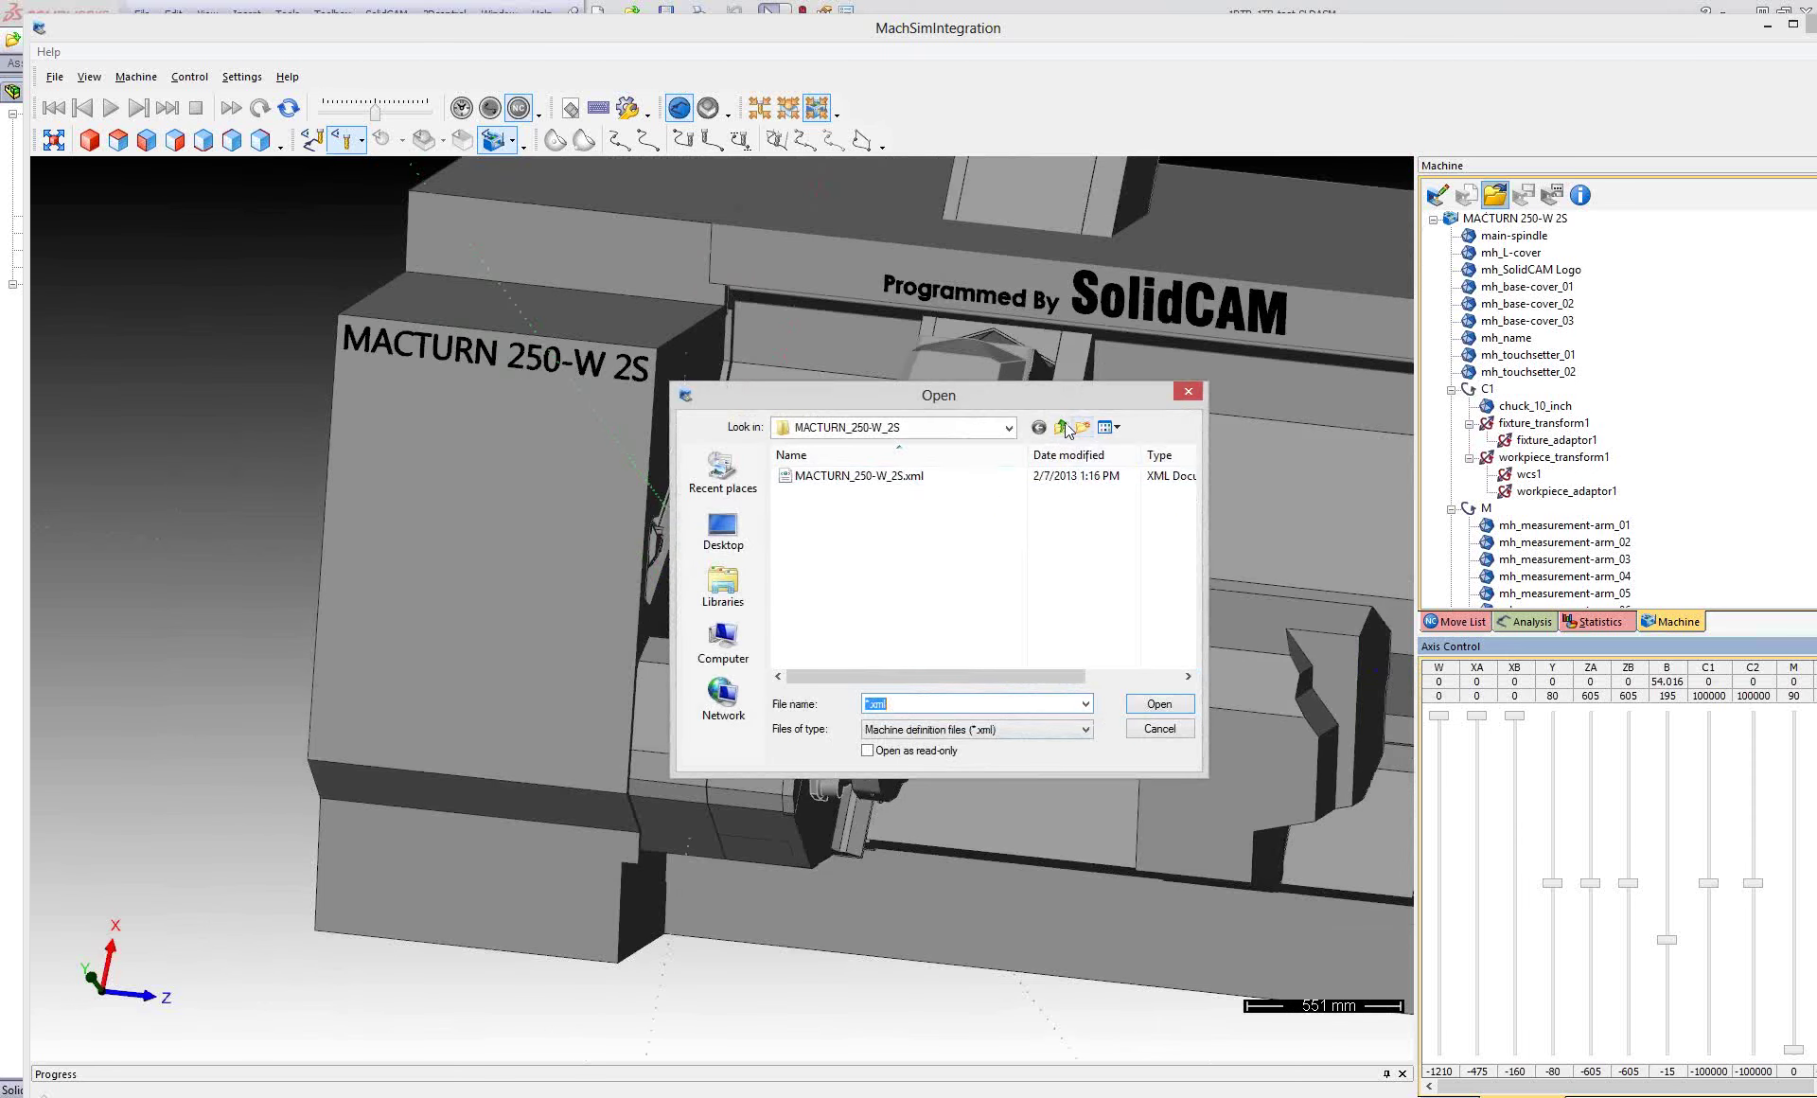
{"action": "left_click", "coordinate": [1060, 427]}
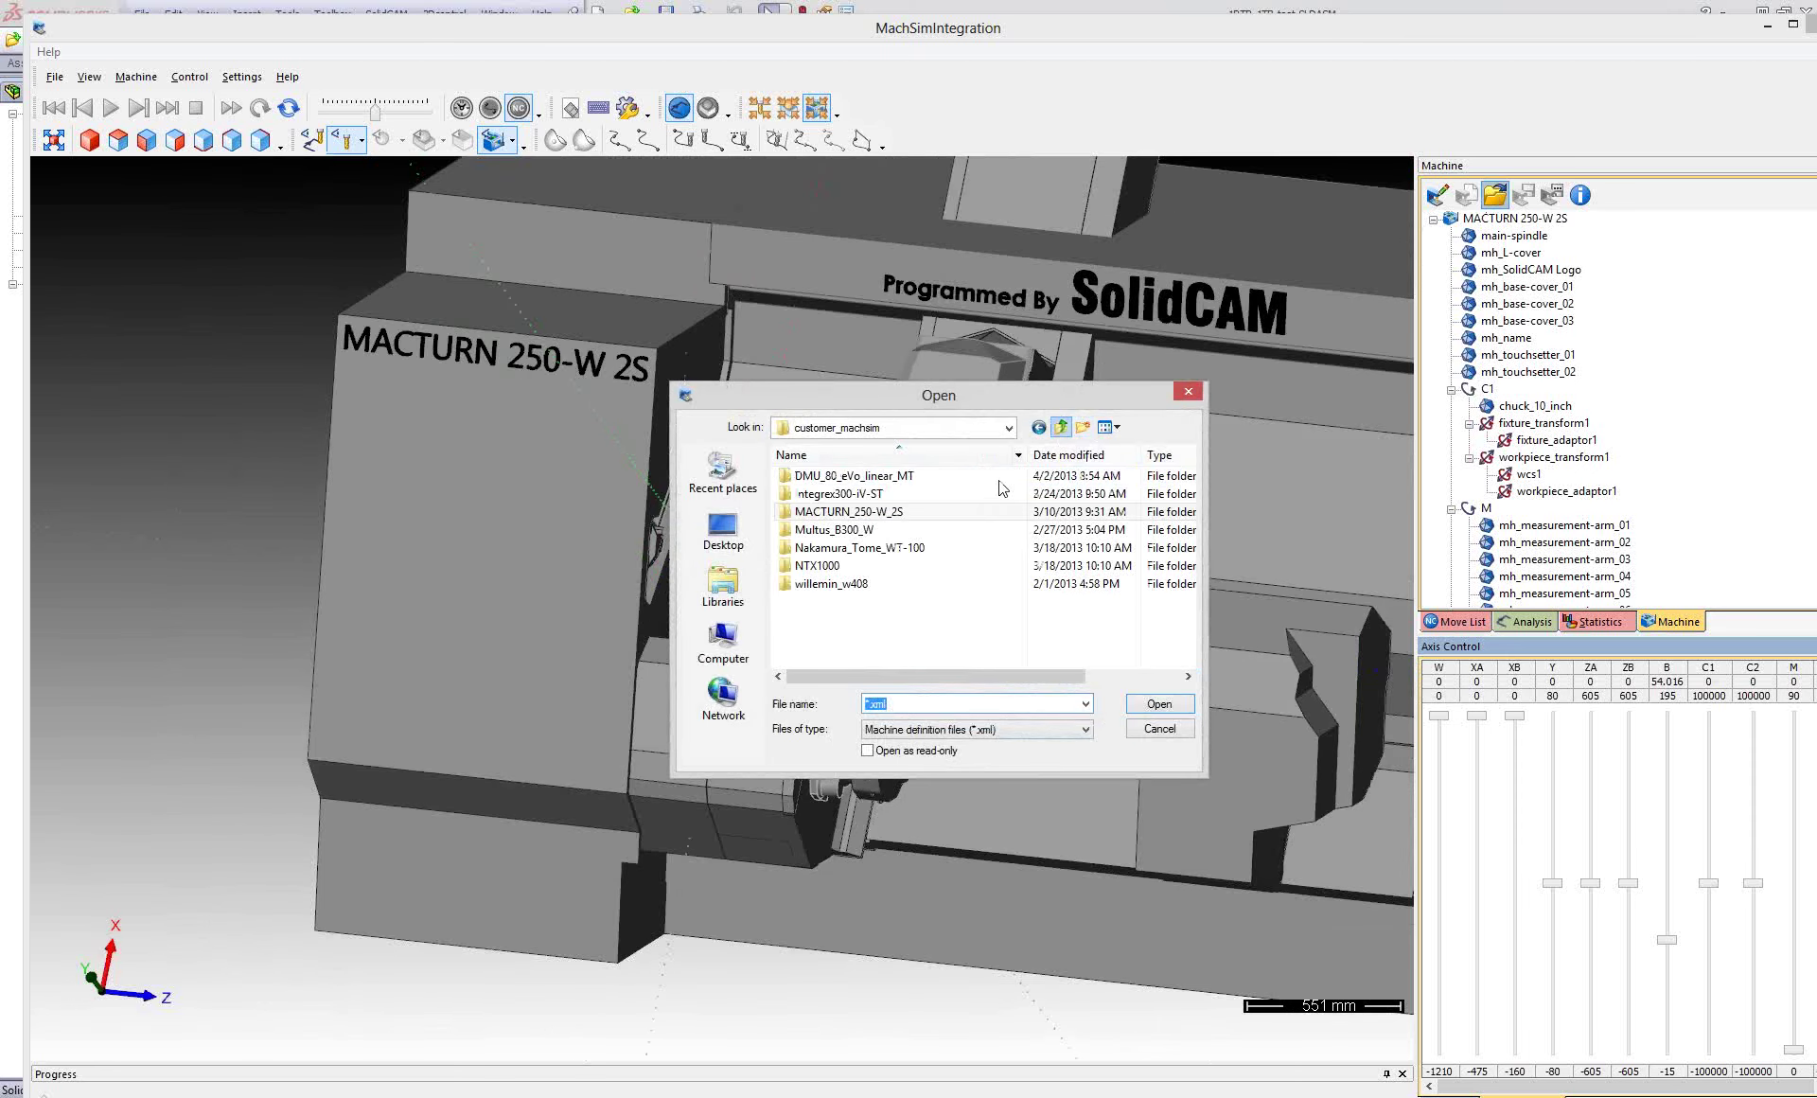
{"action": "double_click", "coordinate": [837, 530]}
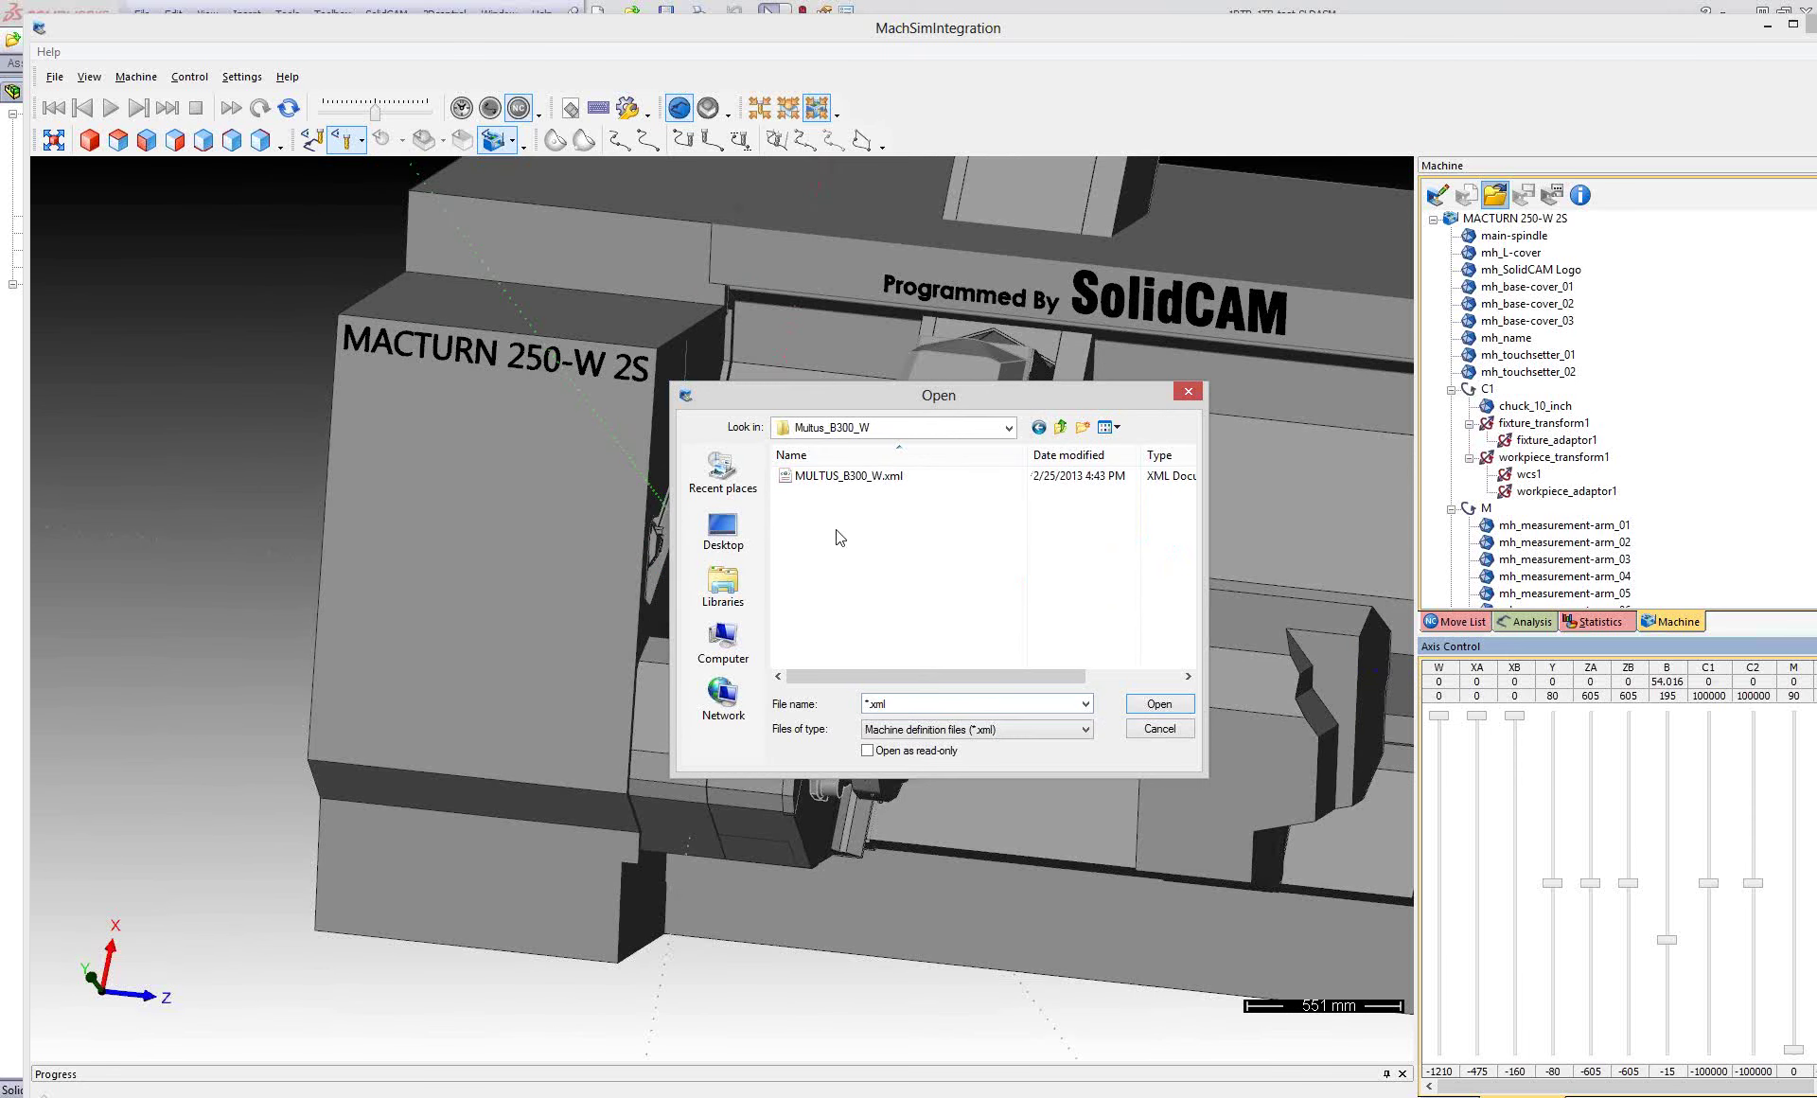
{"action": "double_click", "coordinate": [825, 479]}
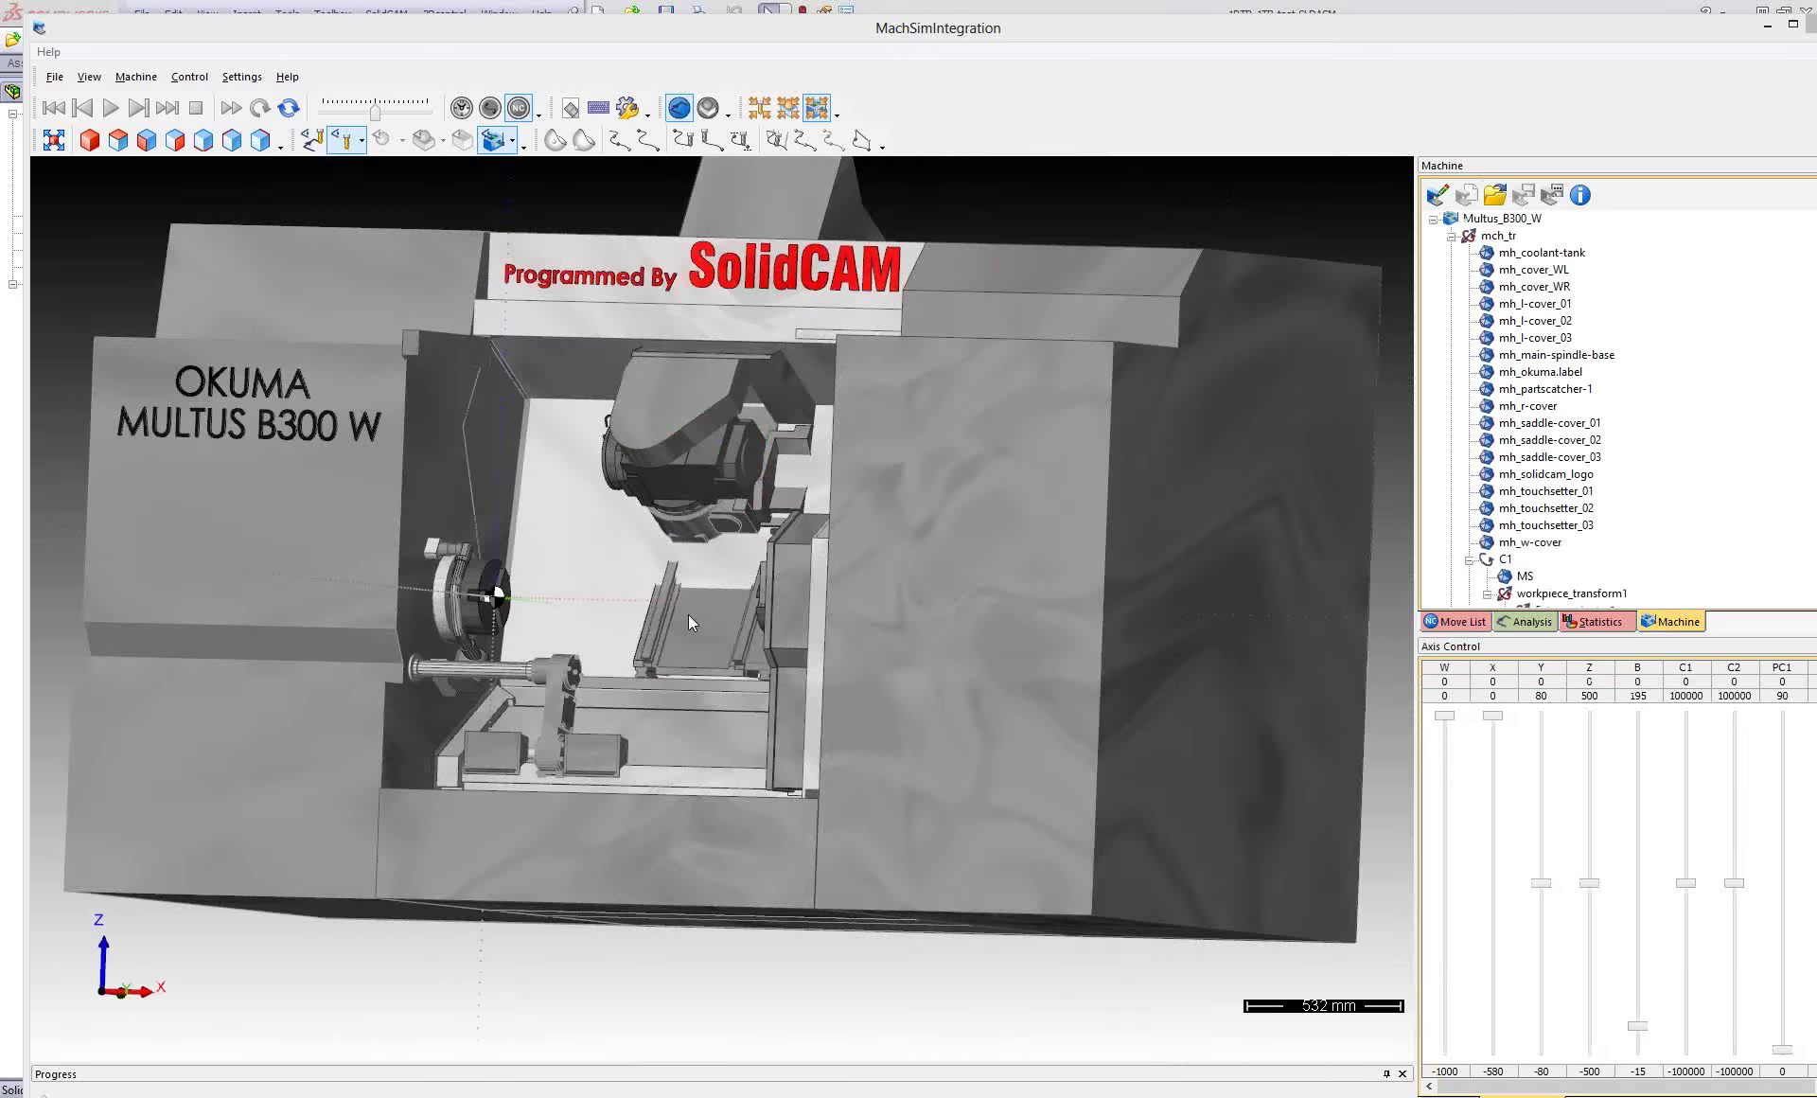
Zoom into the Multus B300 W work area and swing the part catcher in to PC1 = 90.
{"action": "mouse_move", "coordinate": [689, 615]}
{"action": "middle_mouse_down"}
{"action": "mouse_move", "coordinate": [791, 668]}
{"action": "mouse_move", "coordinate": [713, 665]}
{"action": "mouse_move", "coordinate": [636, 695]}
{"action": "mouse_move", "coordinate": [738, 701]}
{"action": "mouse_move", "coordinate": [826, 680]}
{"action": "mouse_move", "coordinate": [753, 678]}
{"action": "mouse_move", "coordinate": [684, 723]}
{"action": "middle_mouse_up"}
{"action": "scroll", "coordinate": [684, 723], "scroll_direction": "up", "scroll_amount": 1}
{"action": "scroll", "coordinate": [736, 648], "scroll_direction": "up", "scroll_amount": 1}
{"action": "scroll", "coordinate": [738, 651], "scroll_direction": "up", "scroll_amount": 2}
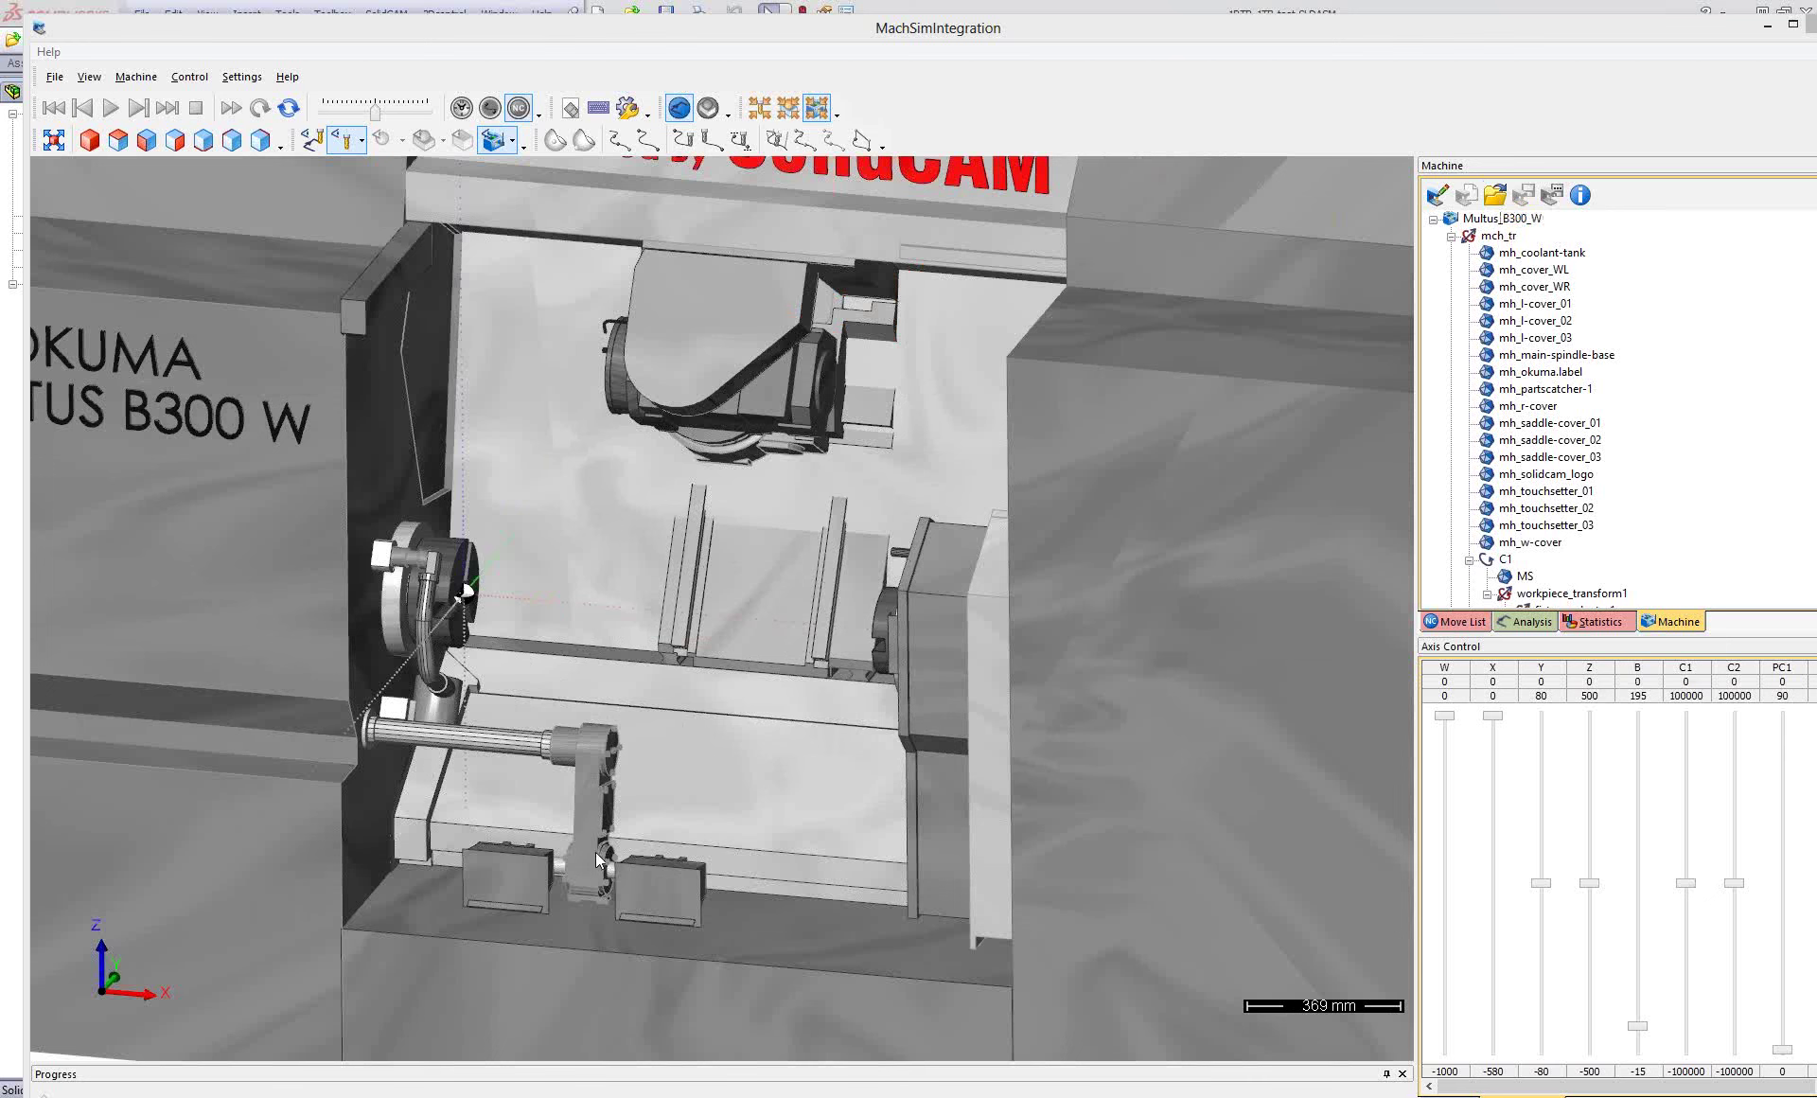
{"action": "left_click", "coordinate": [1588, 882]}
{"action": "left_click", "coordinate": [1781, 1050]}
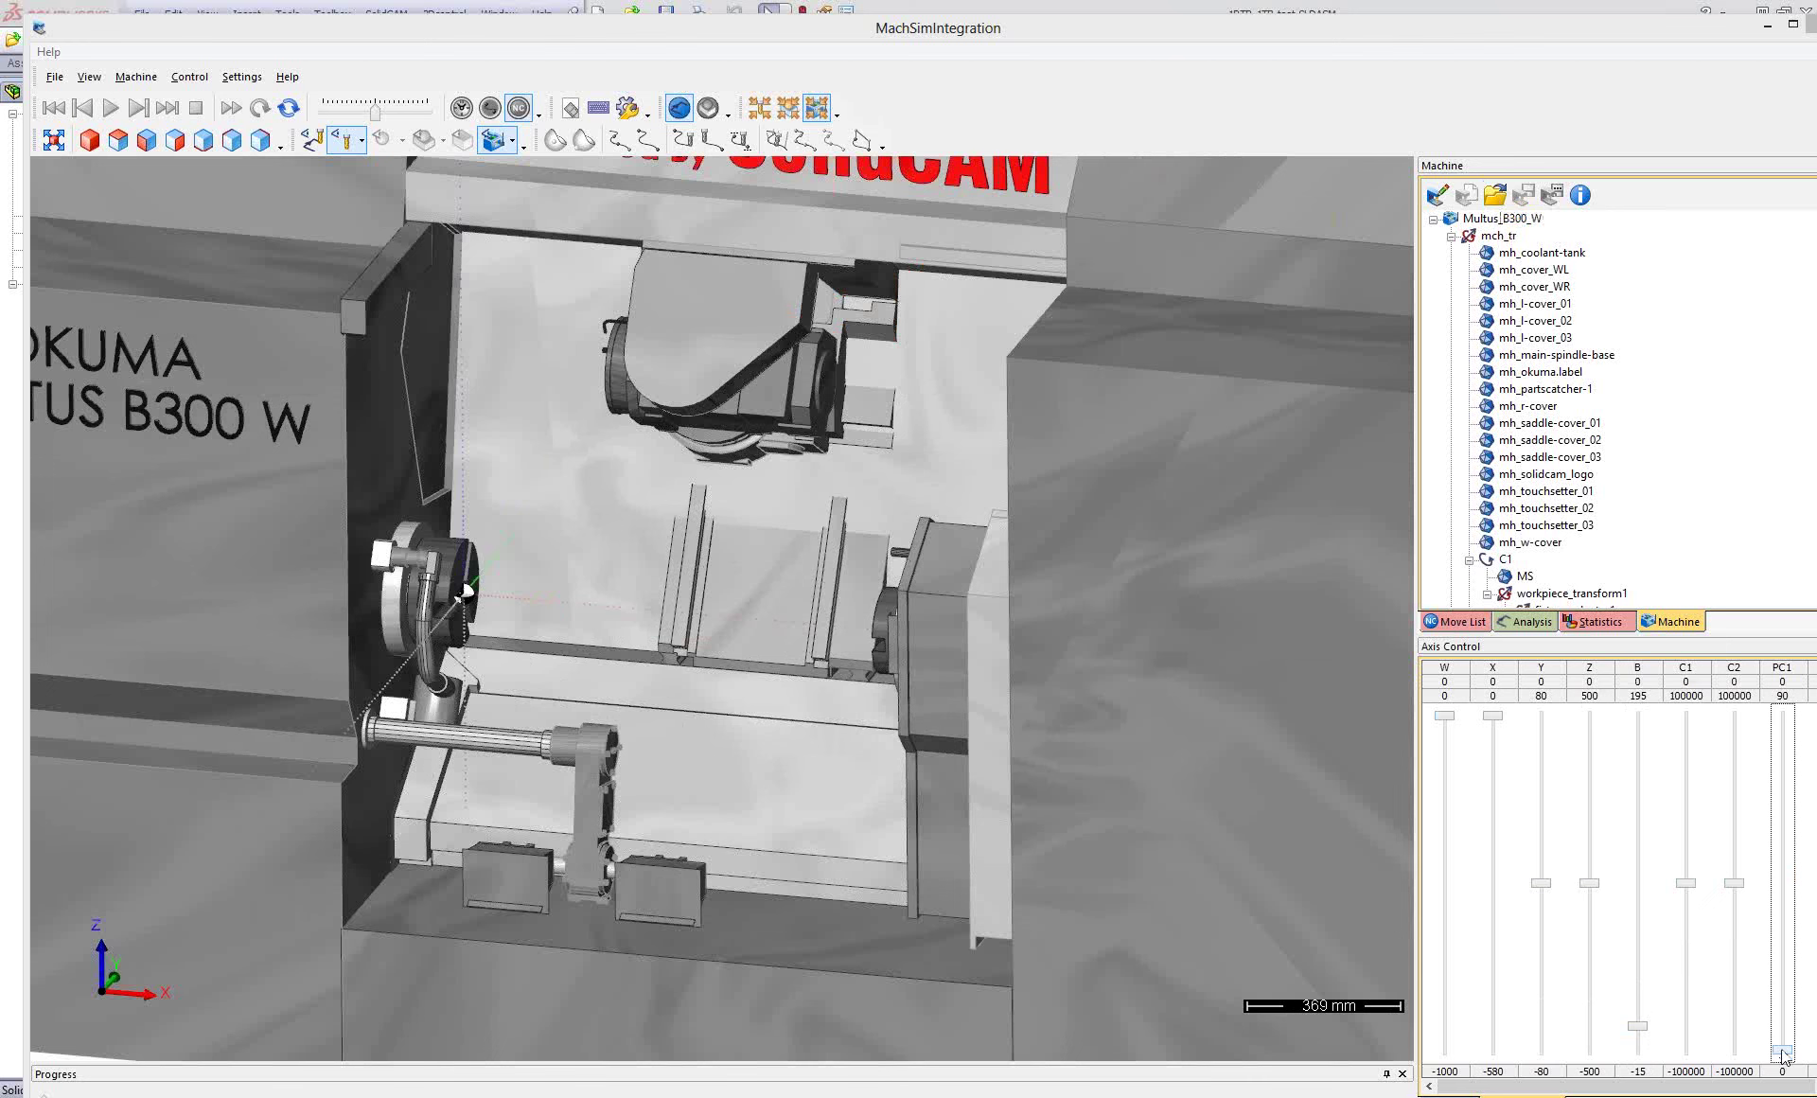
{"action": "mouse_move", "coordinate": [1780, 1051]}
{"action": "left_mouse_down"}
{"action": "mouse_move", "coordinate": [1781, 810]}
{"action": "mouse_move", "coordinate": [1808, 712]}
{"action": "left_mouse_up"}
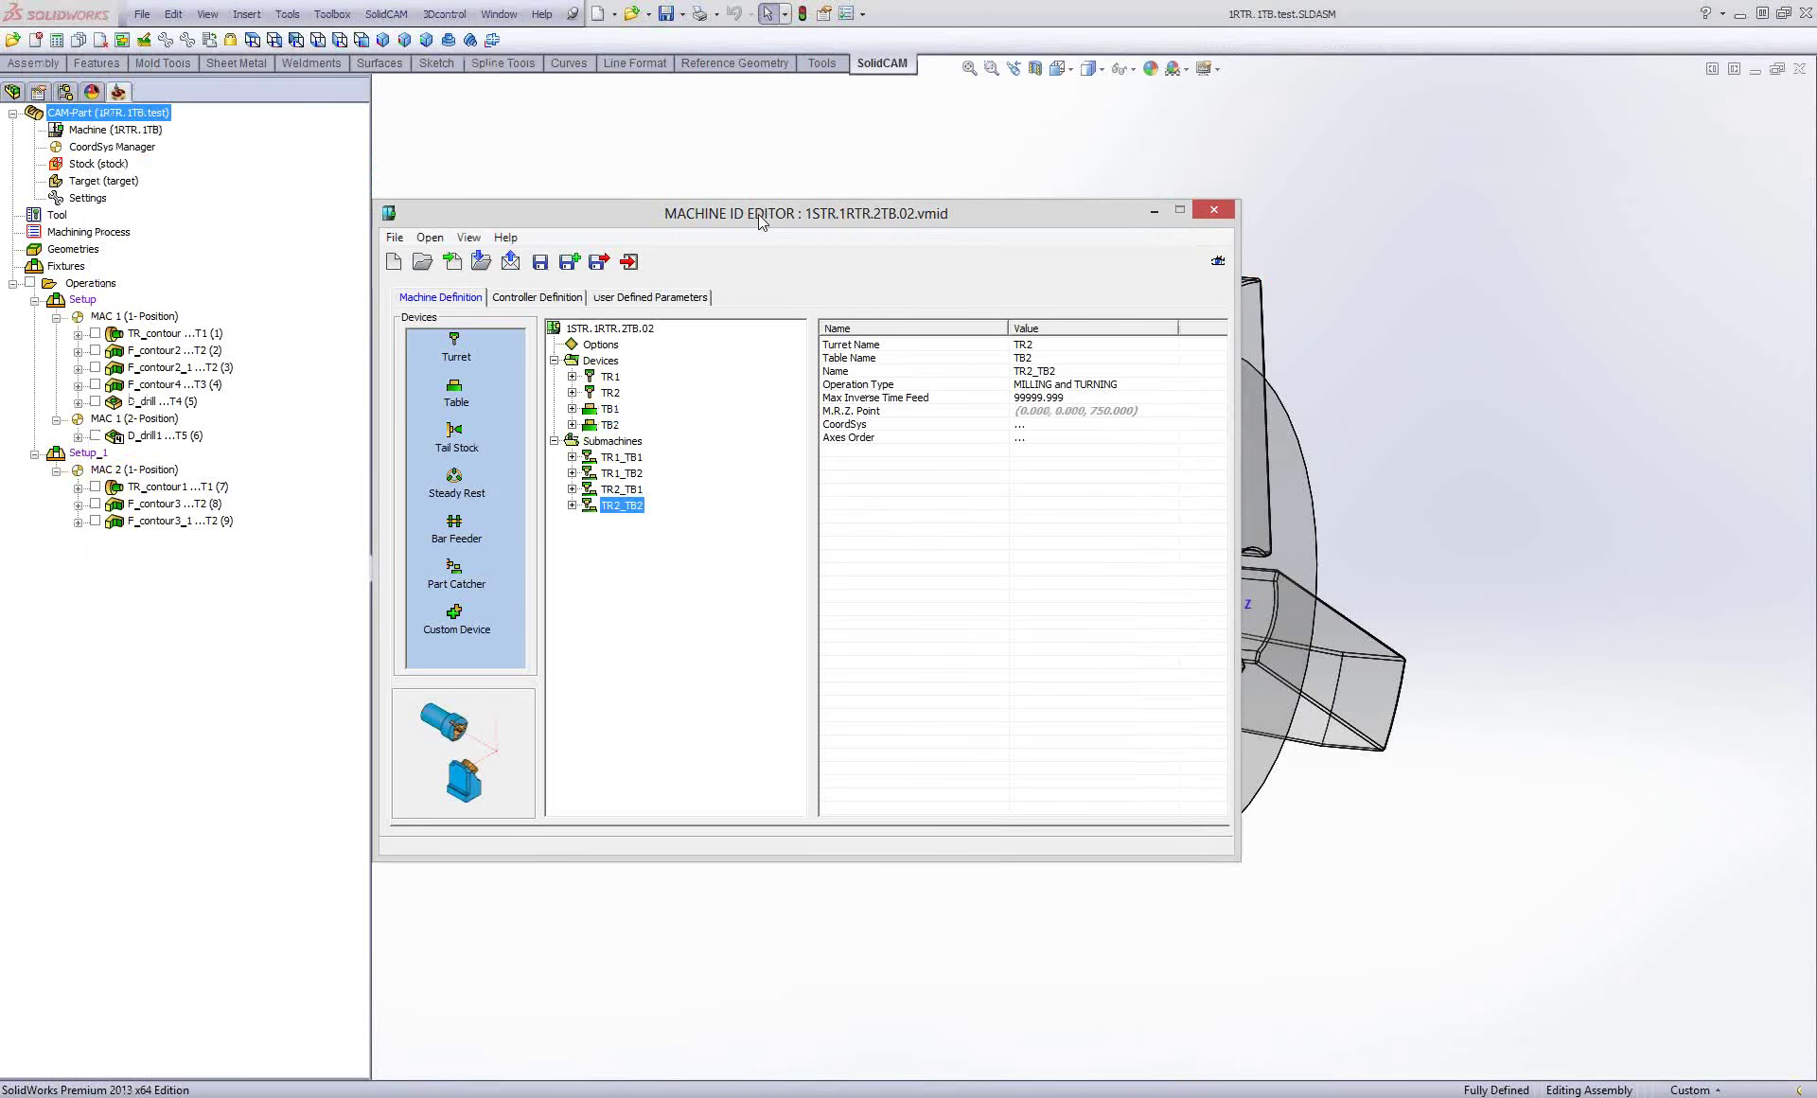
Close the Machine ID Editor and add a Machine Control operation under Operations.
{"action": "left_click_drag", "start_coordinate": [758, 214], "coordinate": [793, 170]}
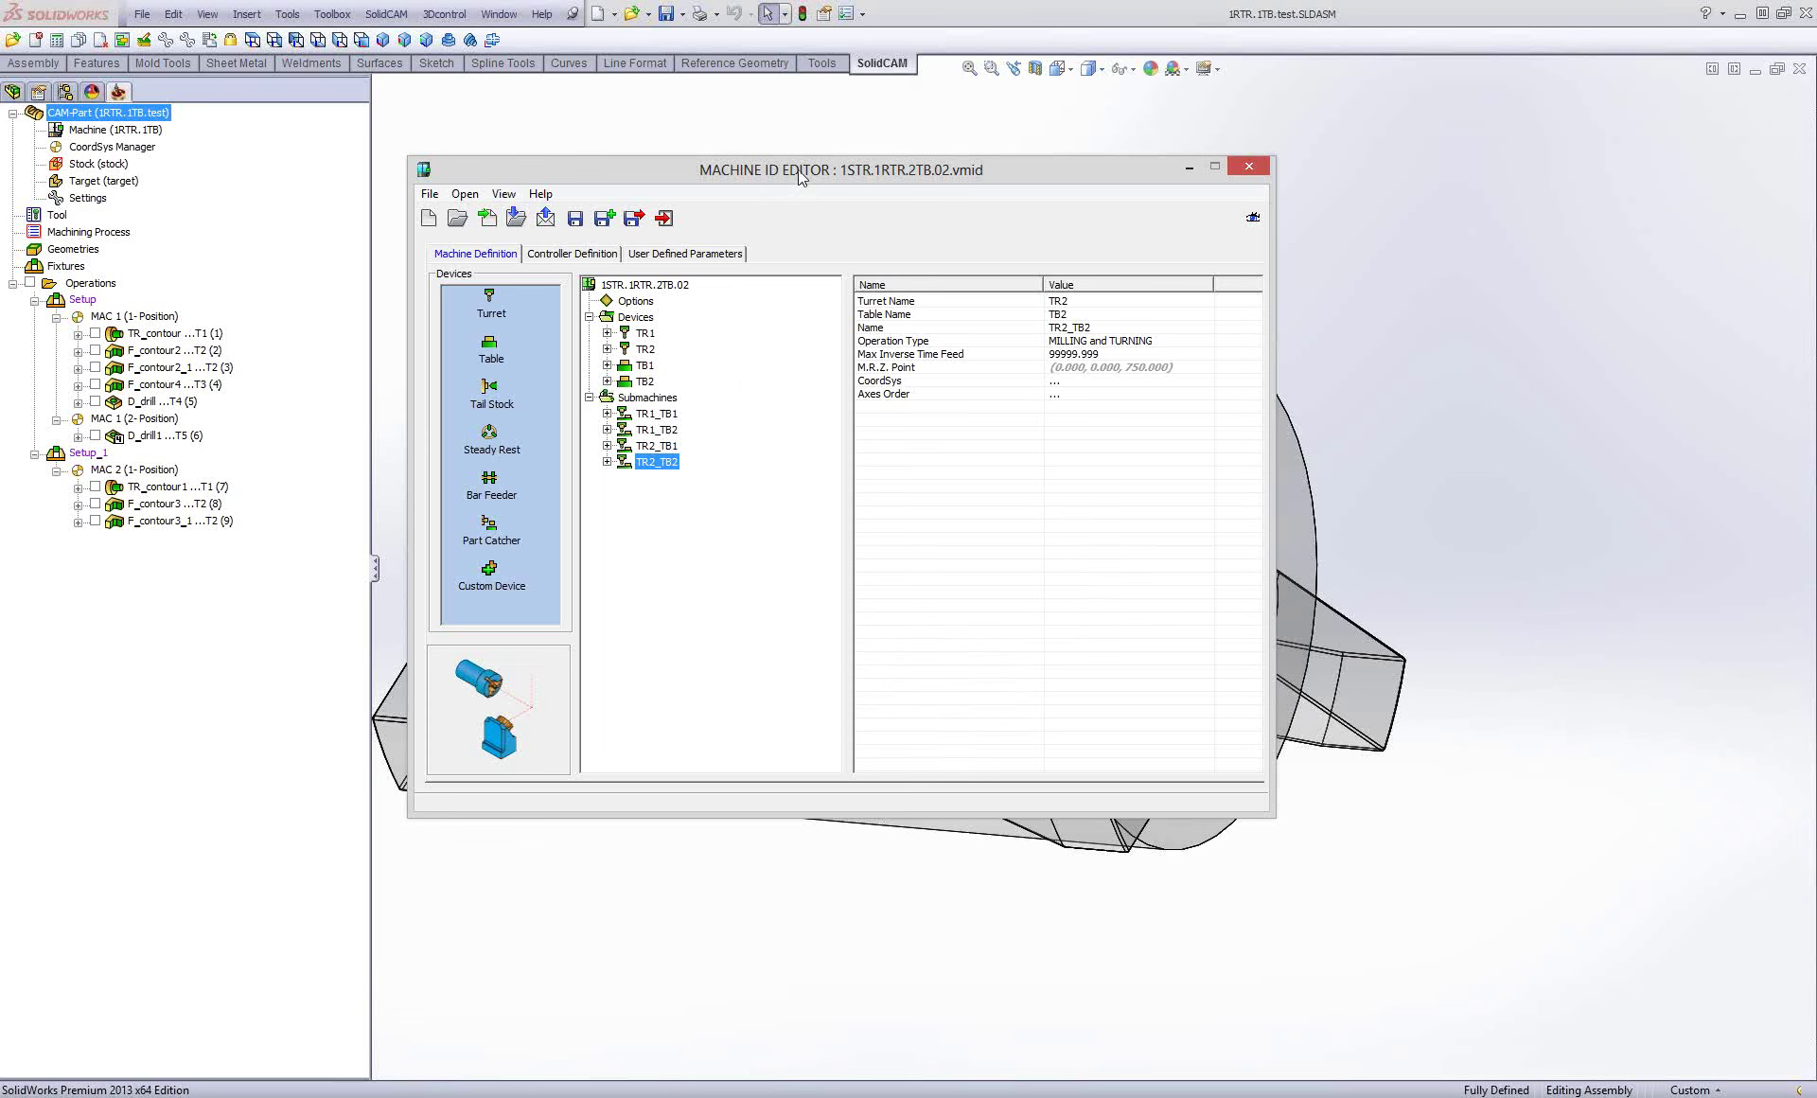
{"action": "left_click_drag", "start_coordinate": [800, 177], "coordinate": [779, 163]}
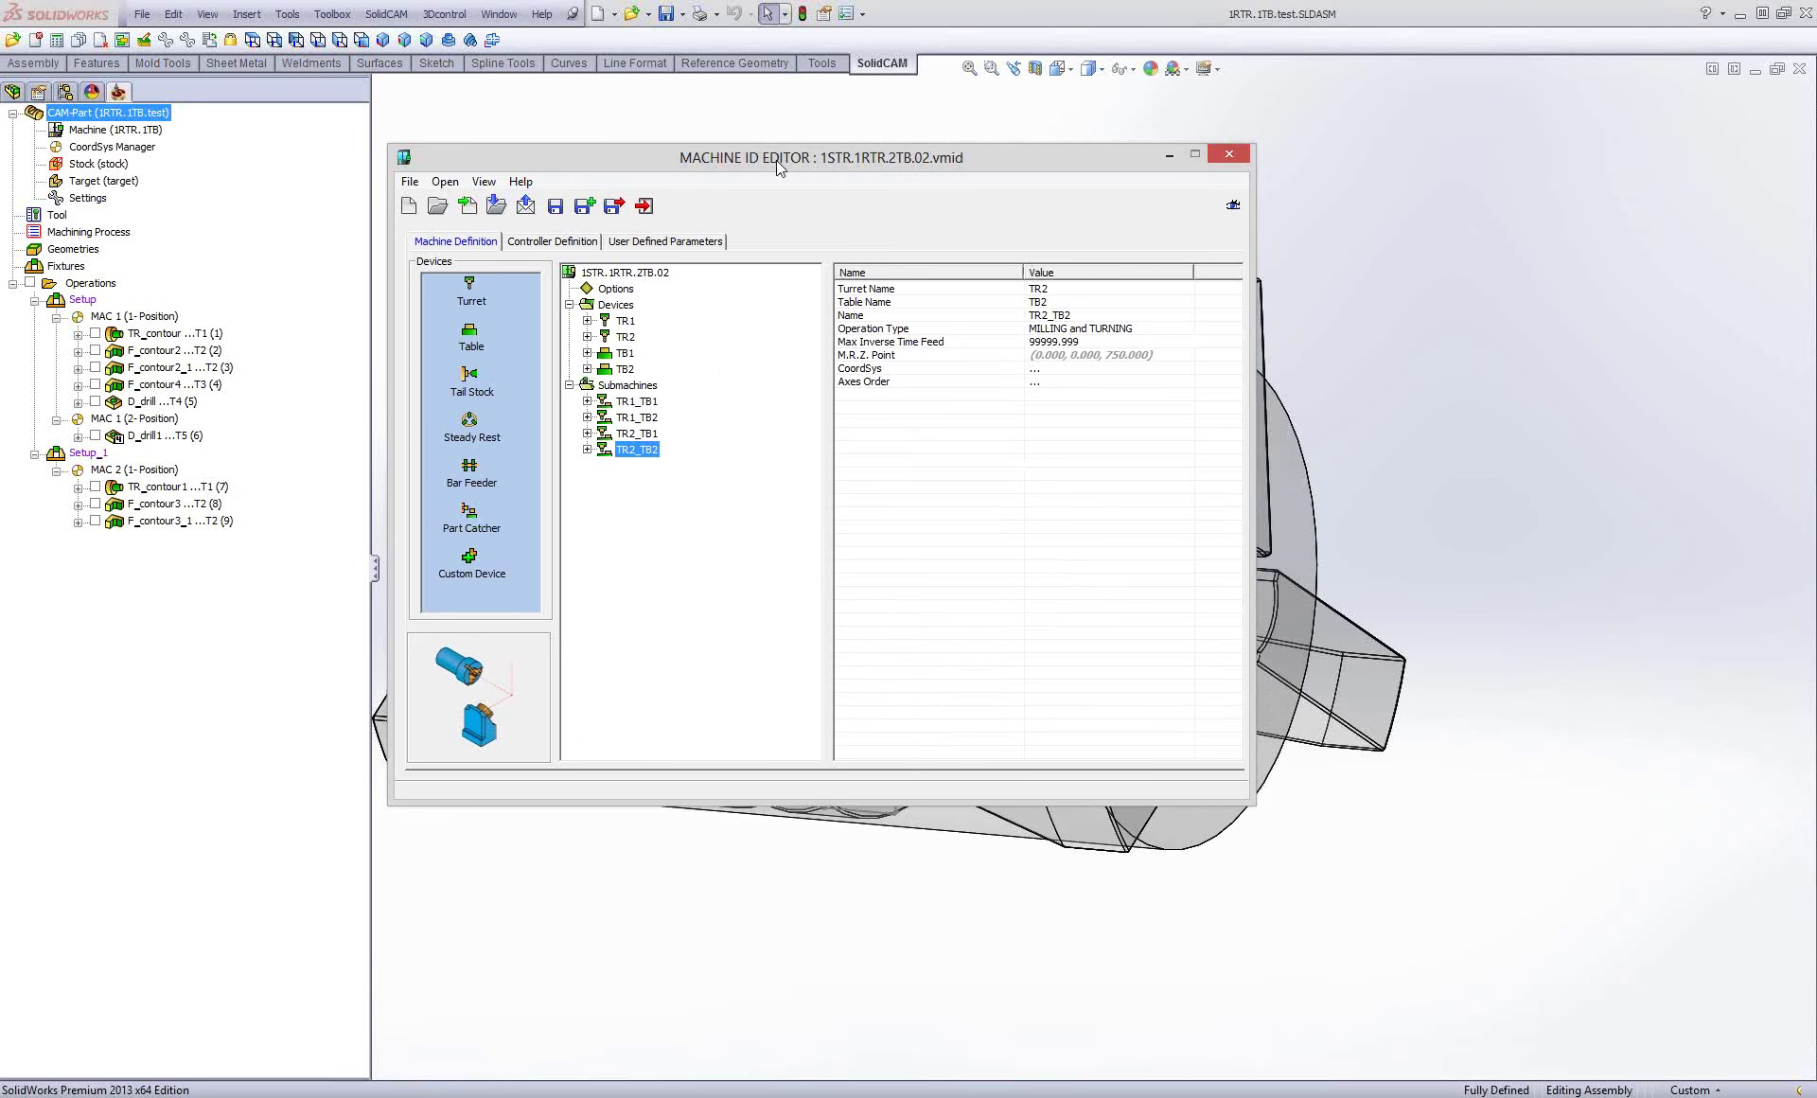
{"action": "left_click", "coordinate": [1230, 155]}
{"action": "right_click", "coordinate": [94, 283]}
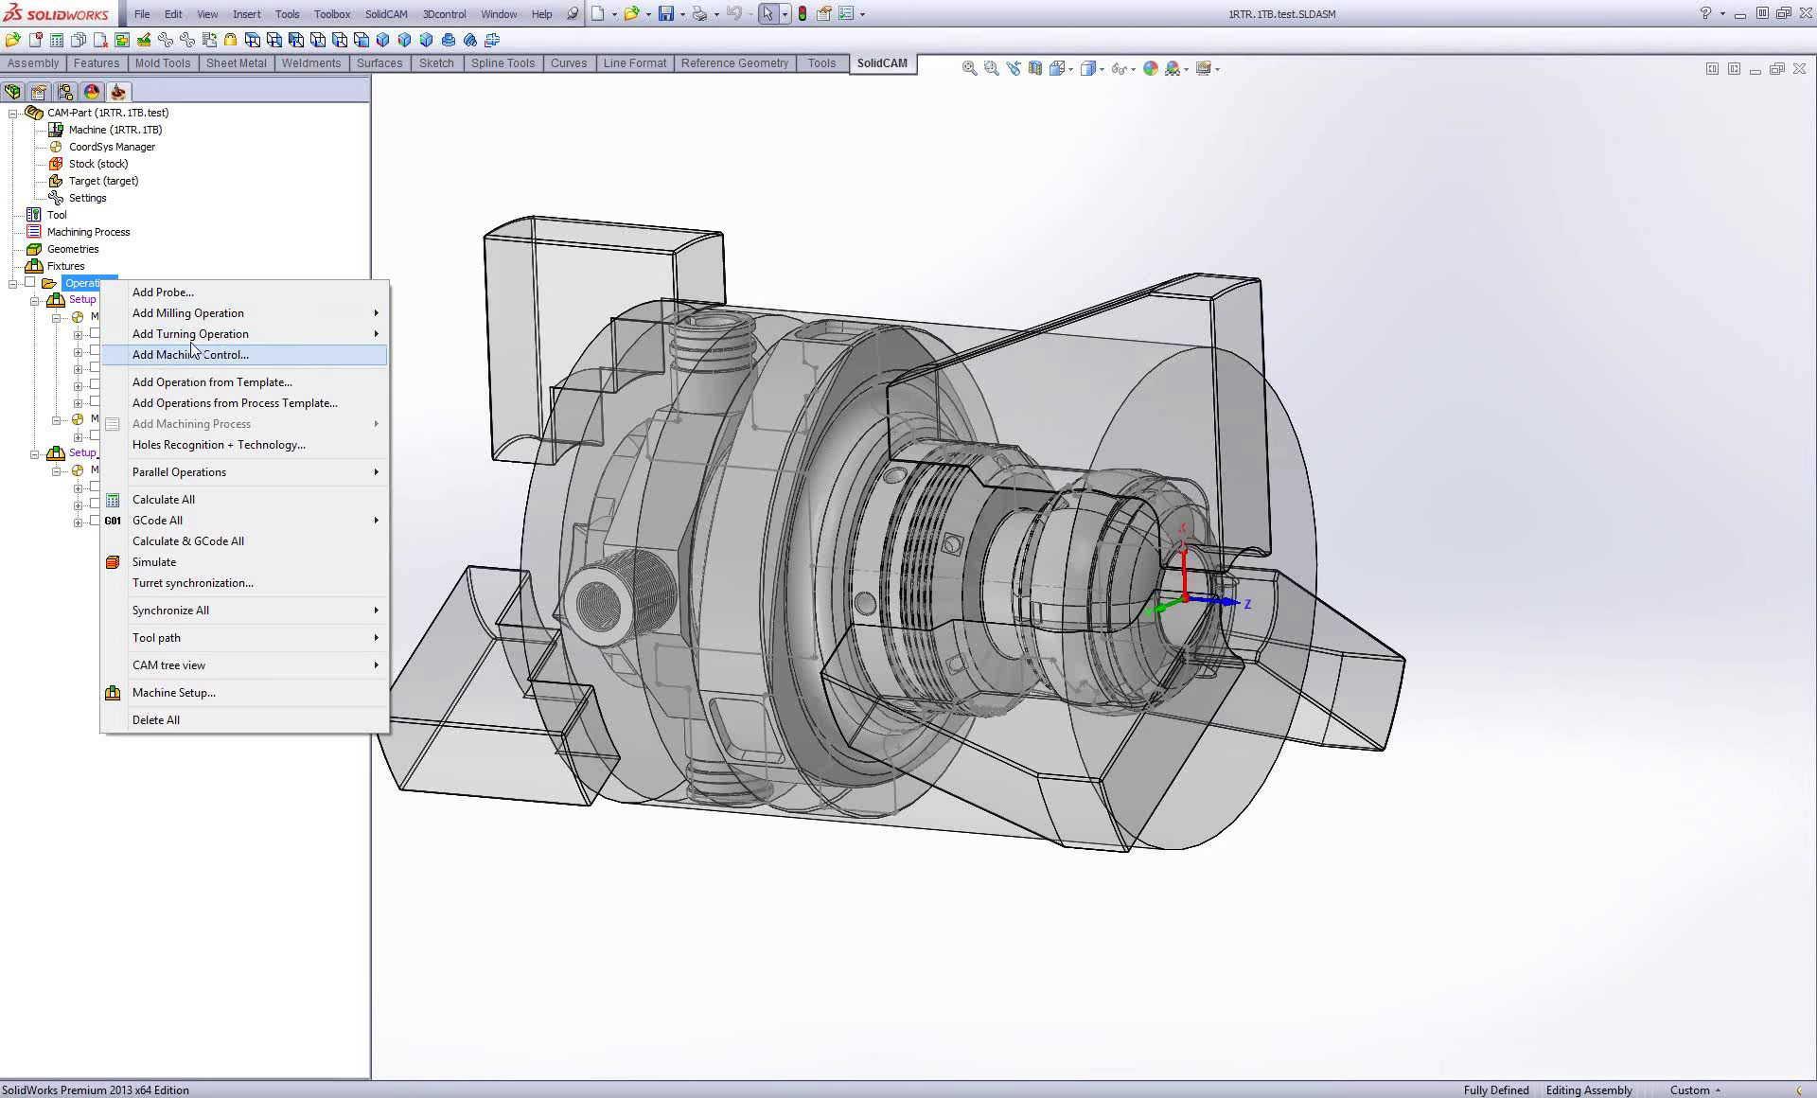
{"action": "mouse_move", "coordinate": [191, 333]}
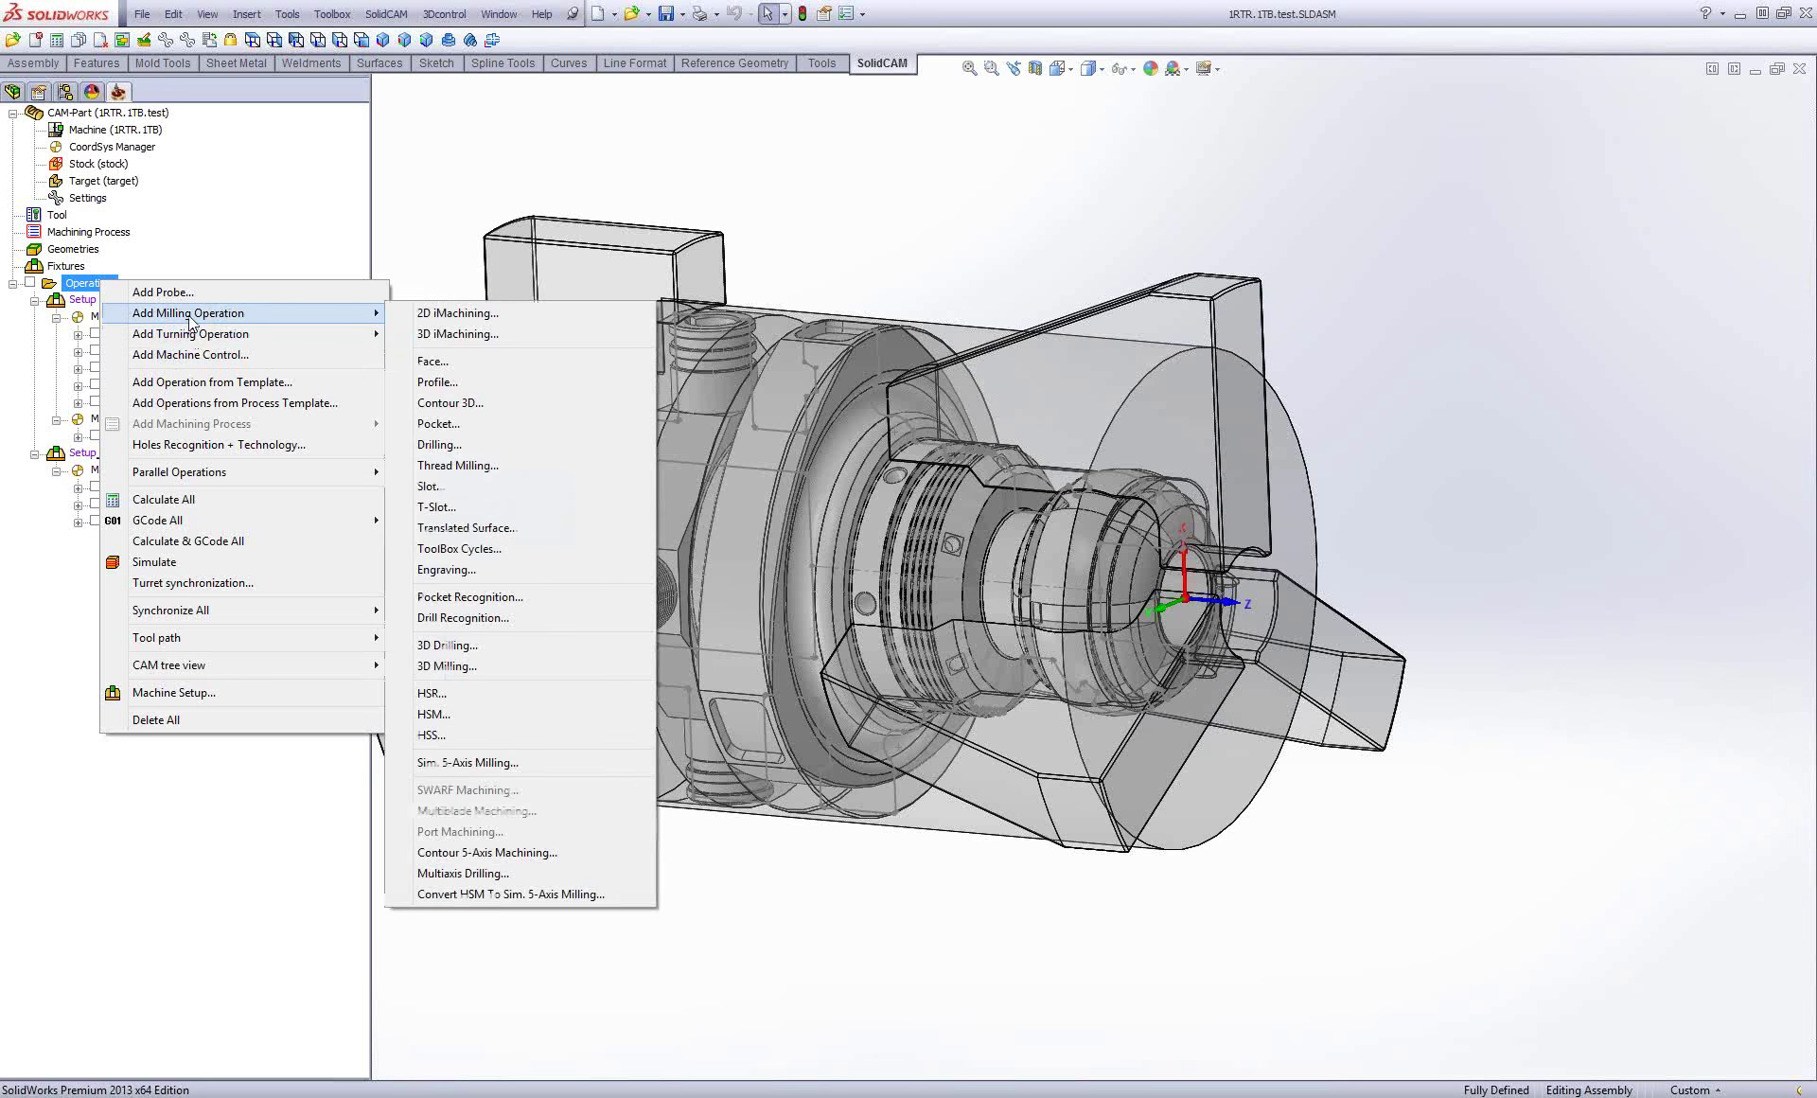
{"action": "left_click", "coordinate": [186, 365]}
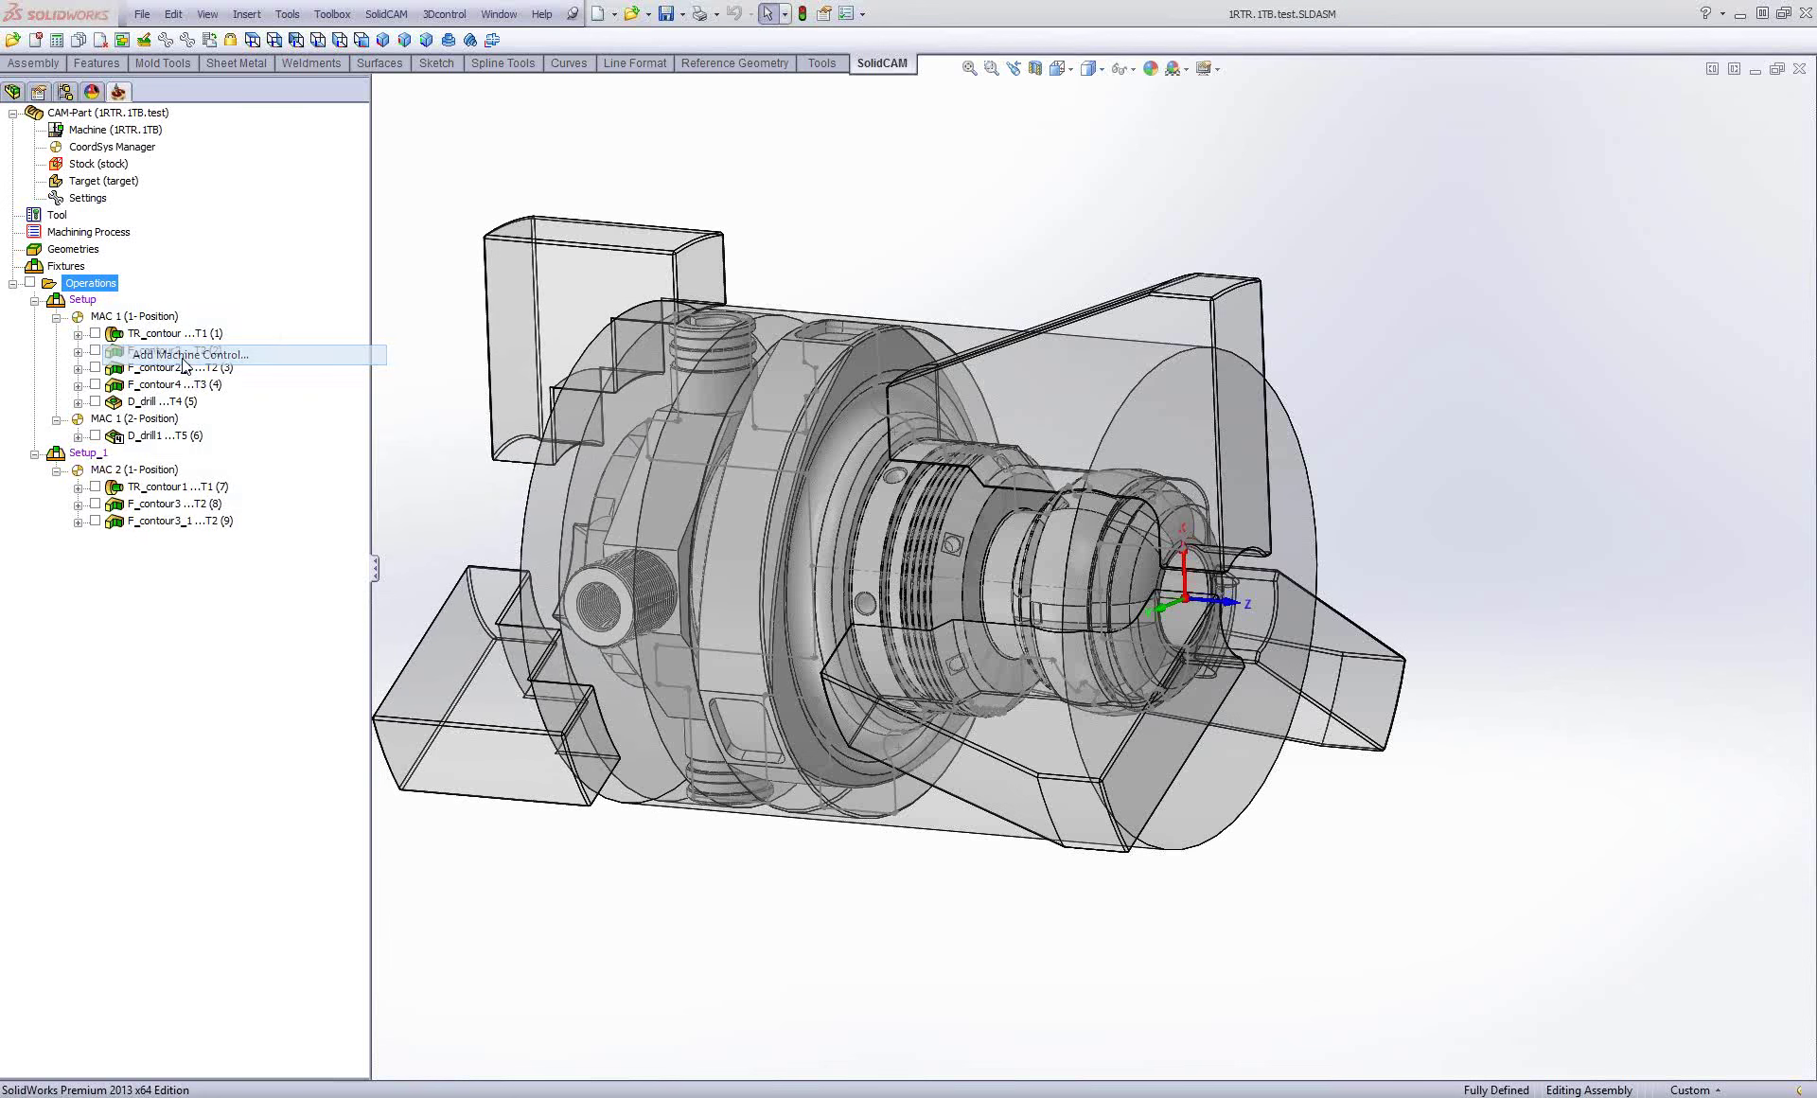
Try adding TR1 spindle-rotation actions to the Machine Control Operation, then exit without saving.
{"action": "left_click_drag", "start_coordinate": [726, 180], "coordinate": [960, 167]}
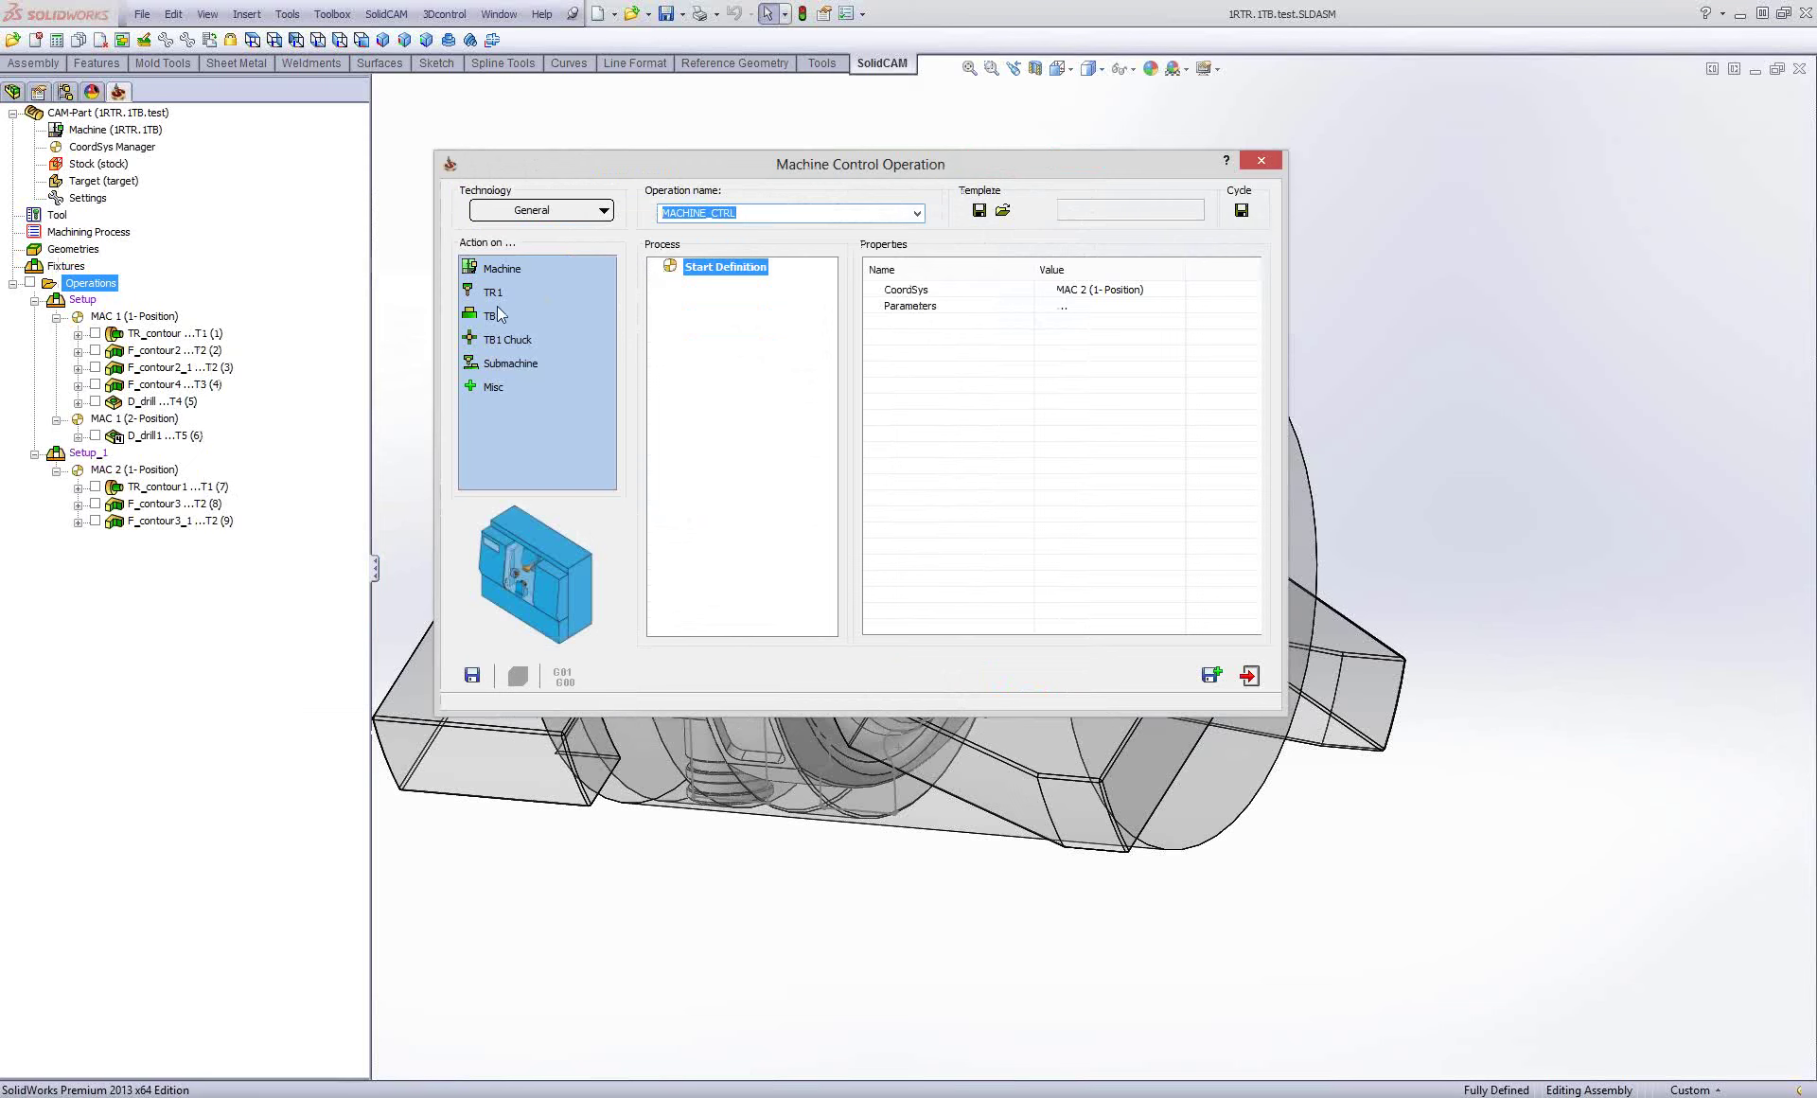
{"action": "left_click_drag", "start_coordinate": [491, 299], "coordinate": [698, 342]}
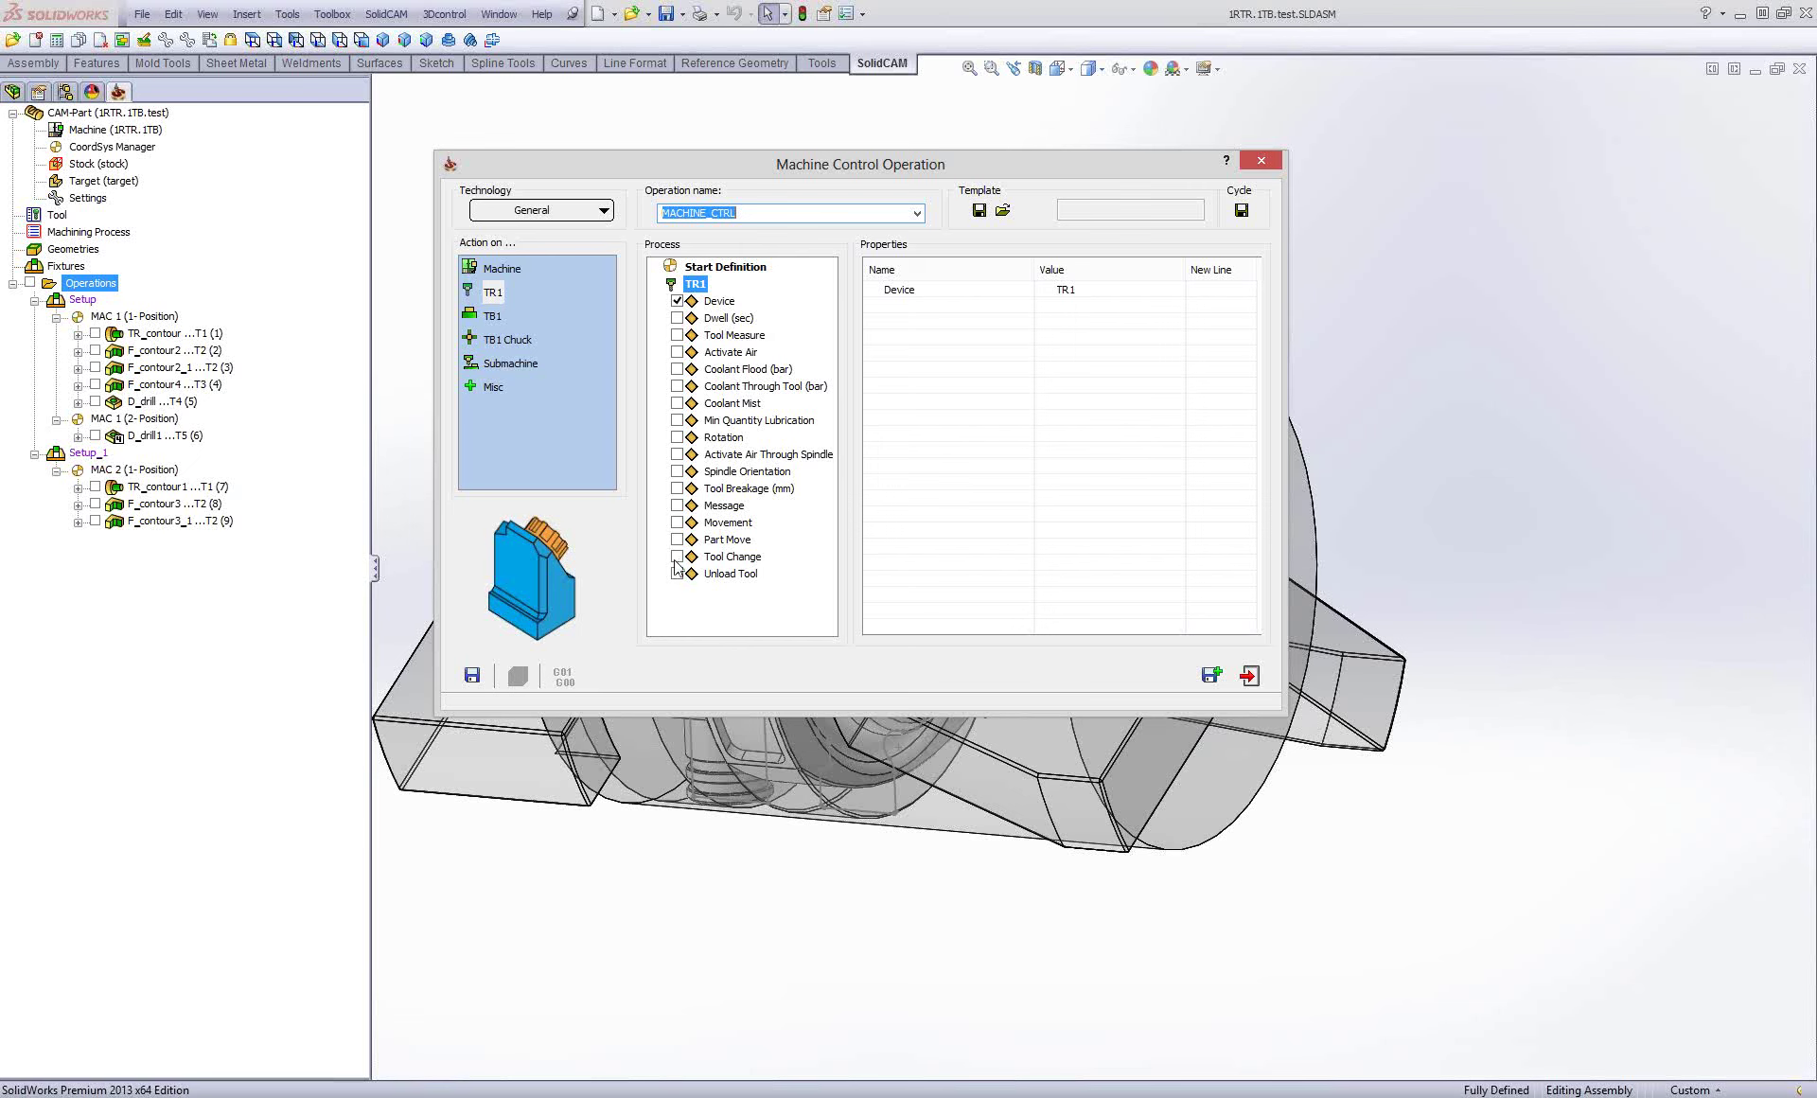
{"action": "left_click", "coordinate": [676, 437]}
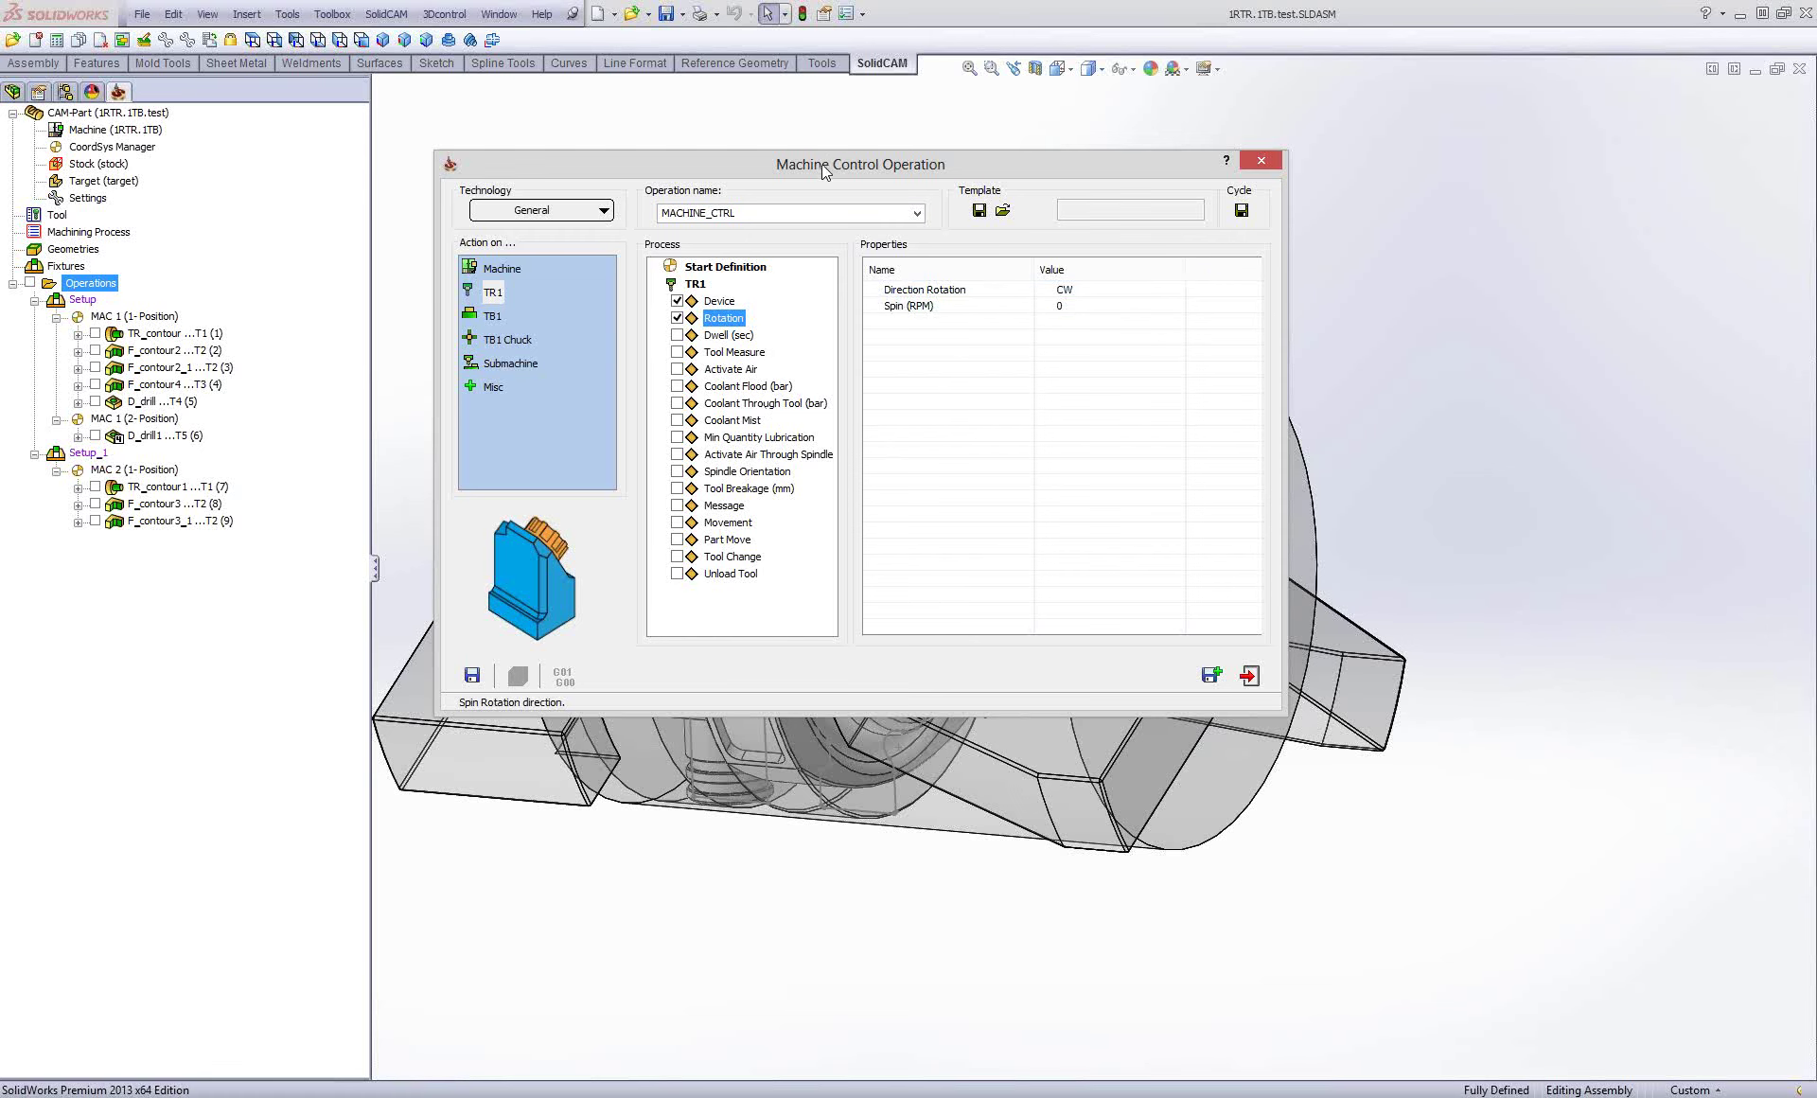
{"action": "left_click_drag", "start_coordinate": [830, 163], "coordinate": [795, 140]}
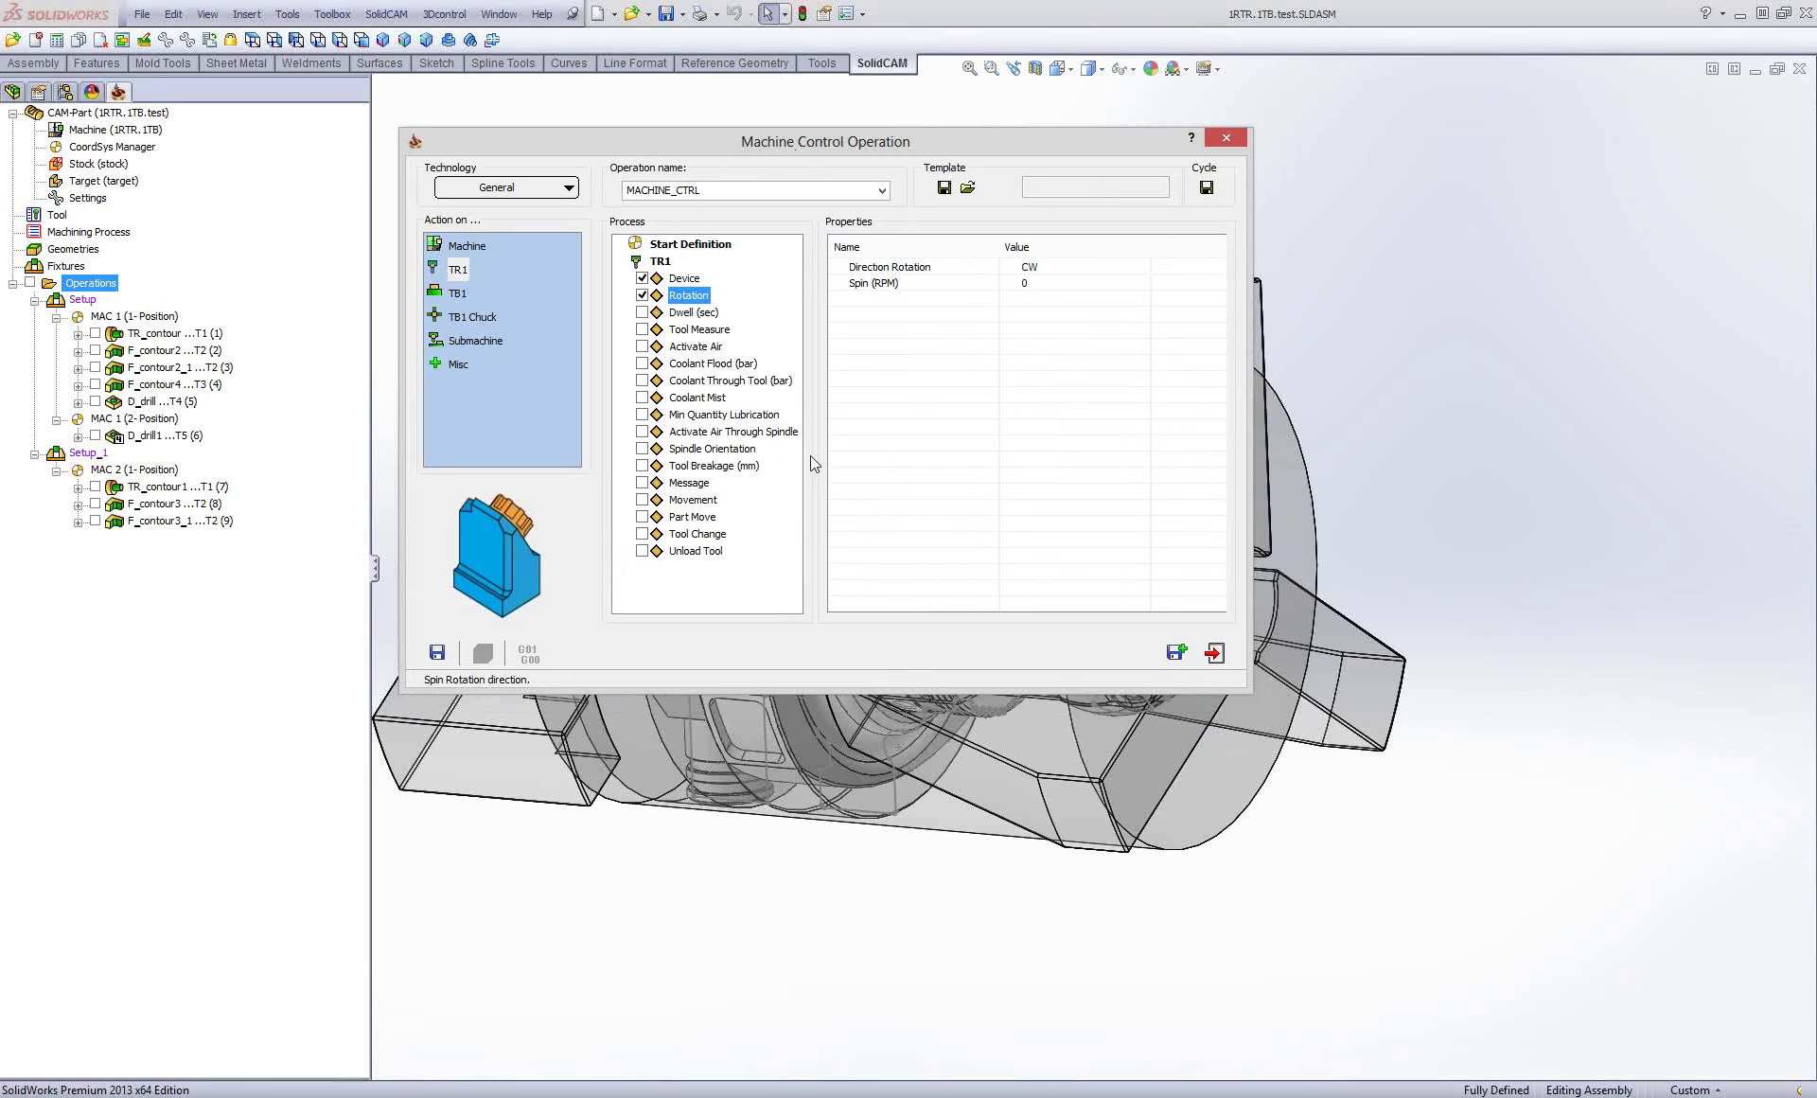
{"action": "left_click_drag", "start_coordinate": [822, 144], "coordinate": [847, 142]}
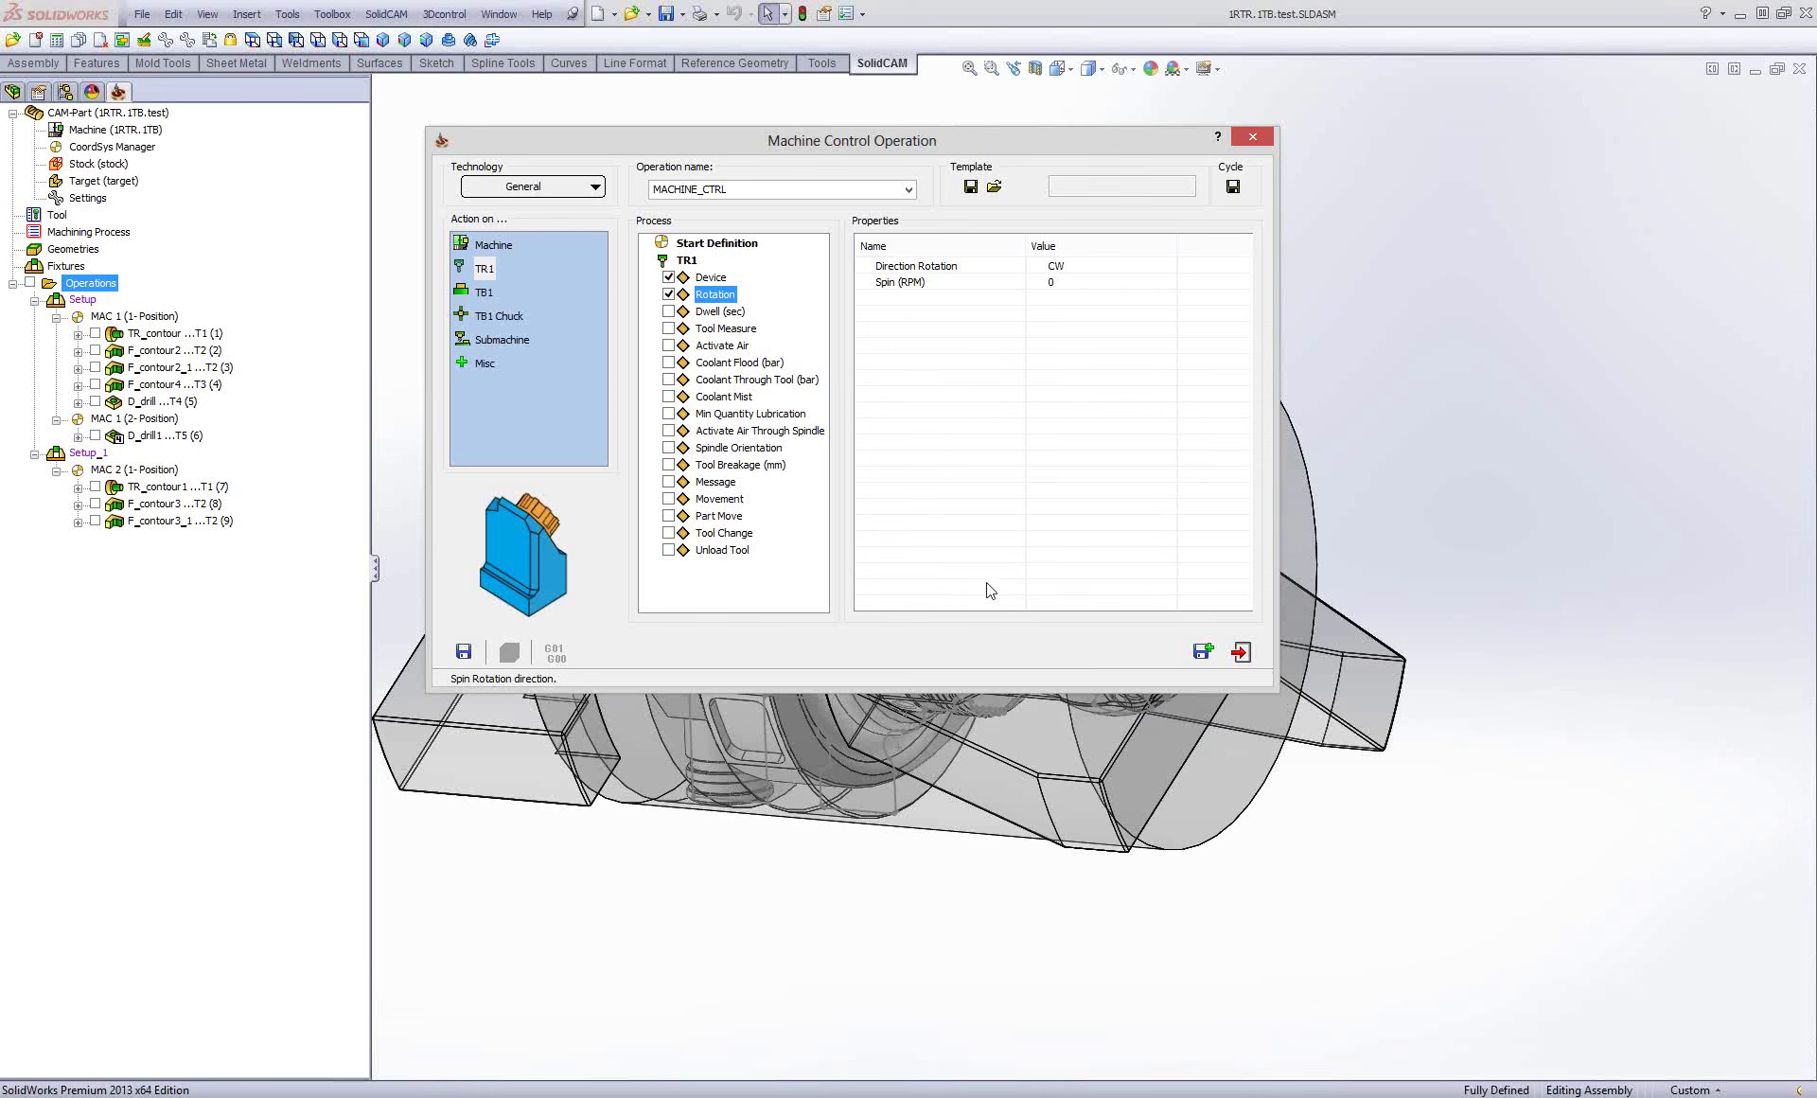
{"action": "left_click", "coordinate": [1241, 653]}
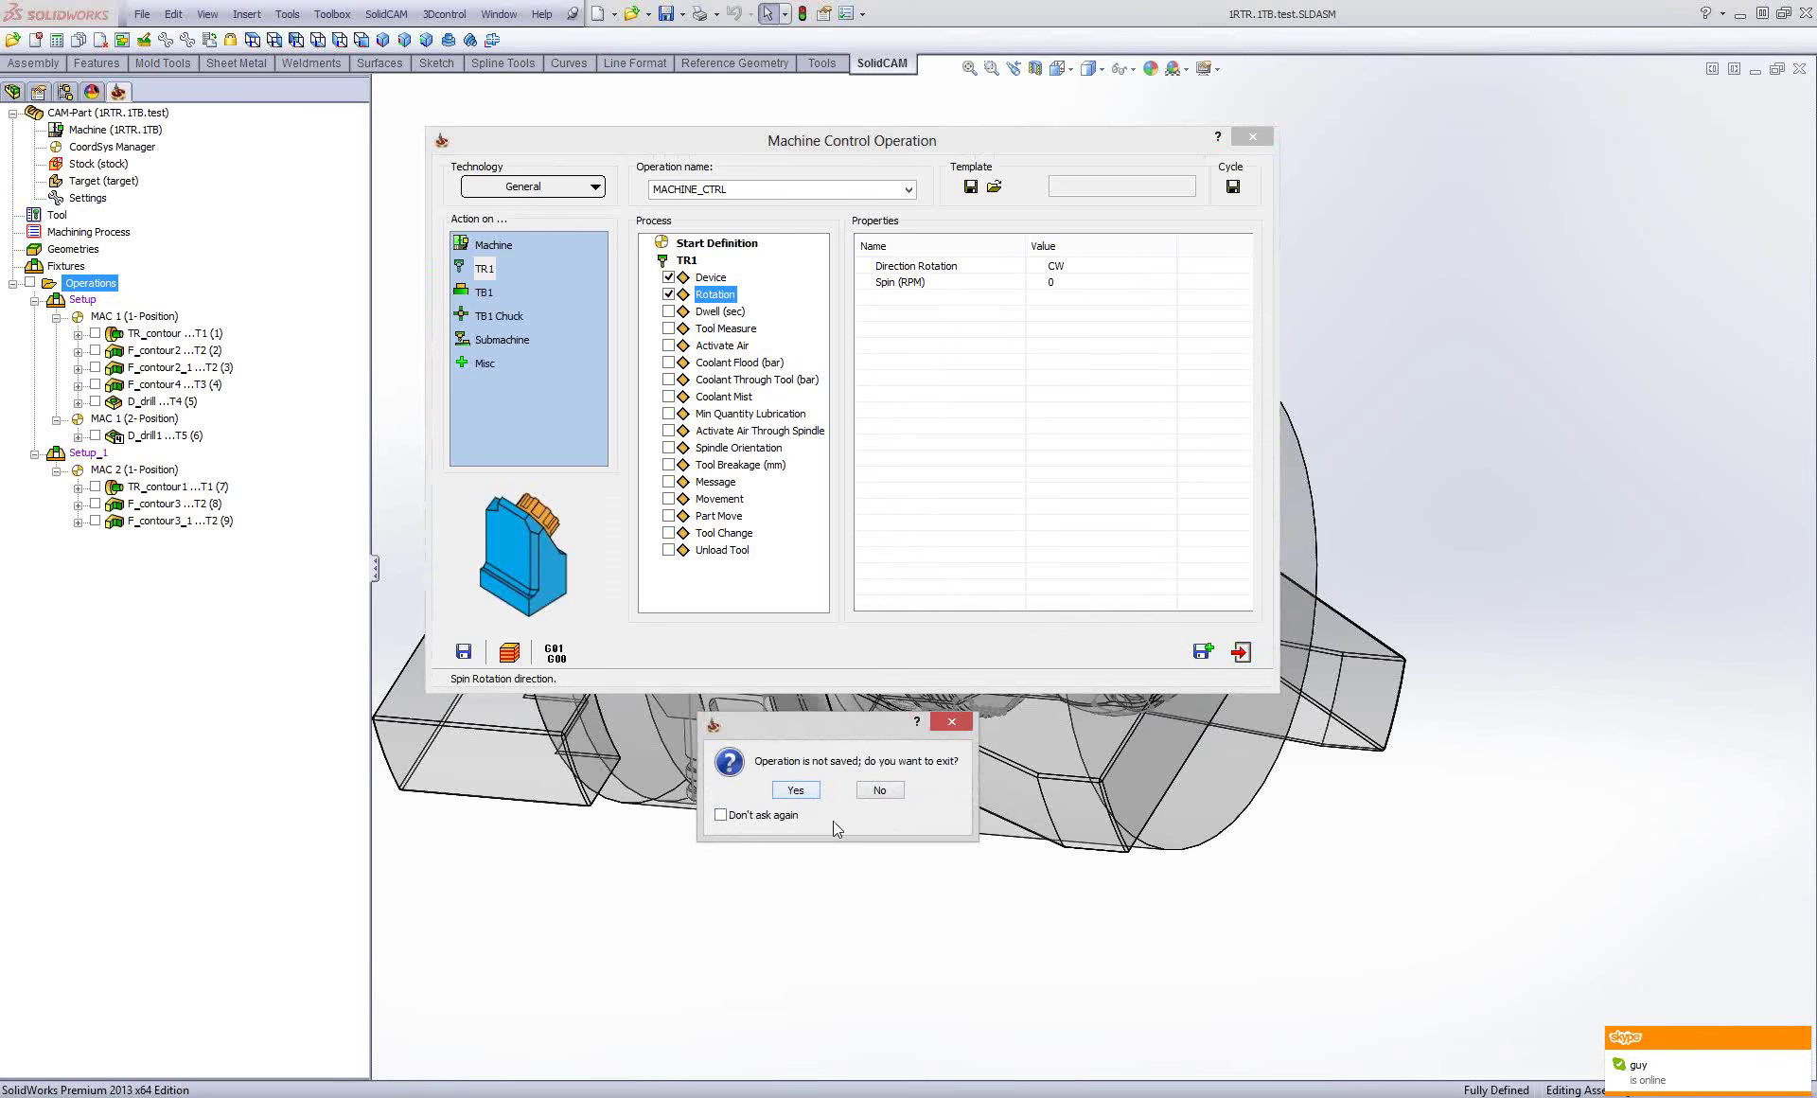
{"action": "left_click", "coordinate": [793, 791]}
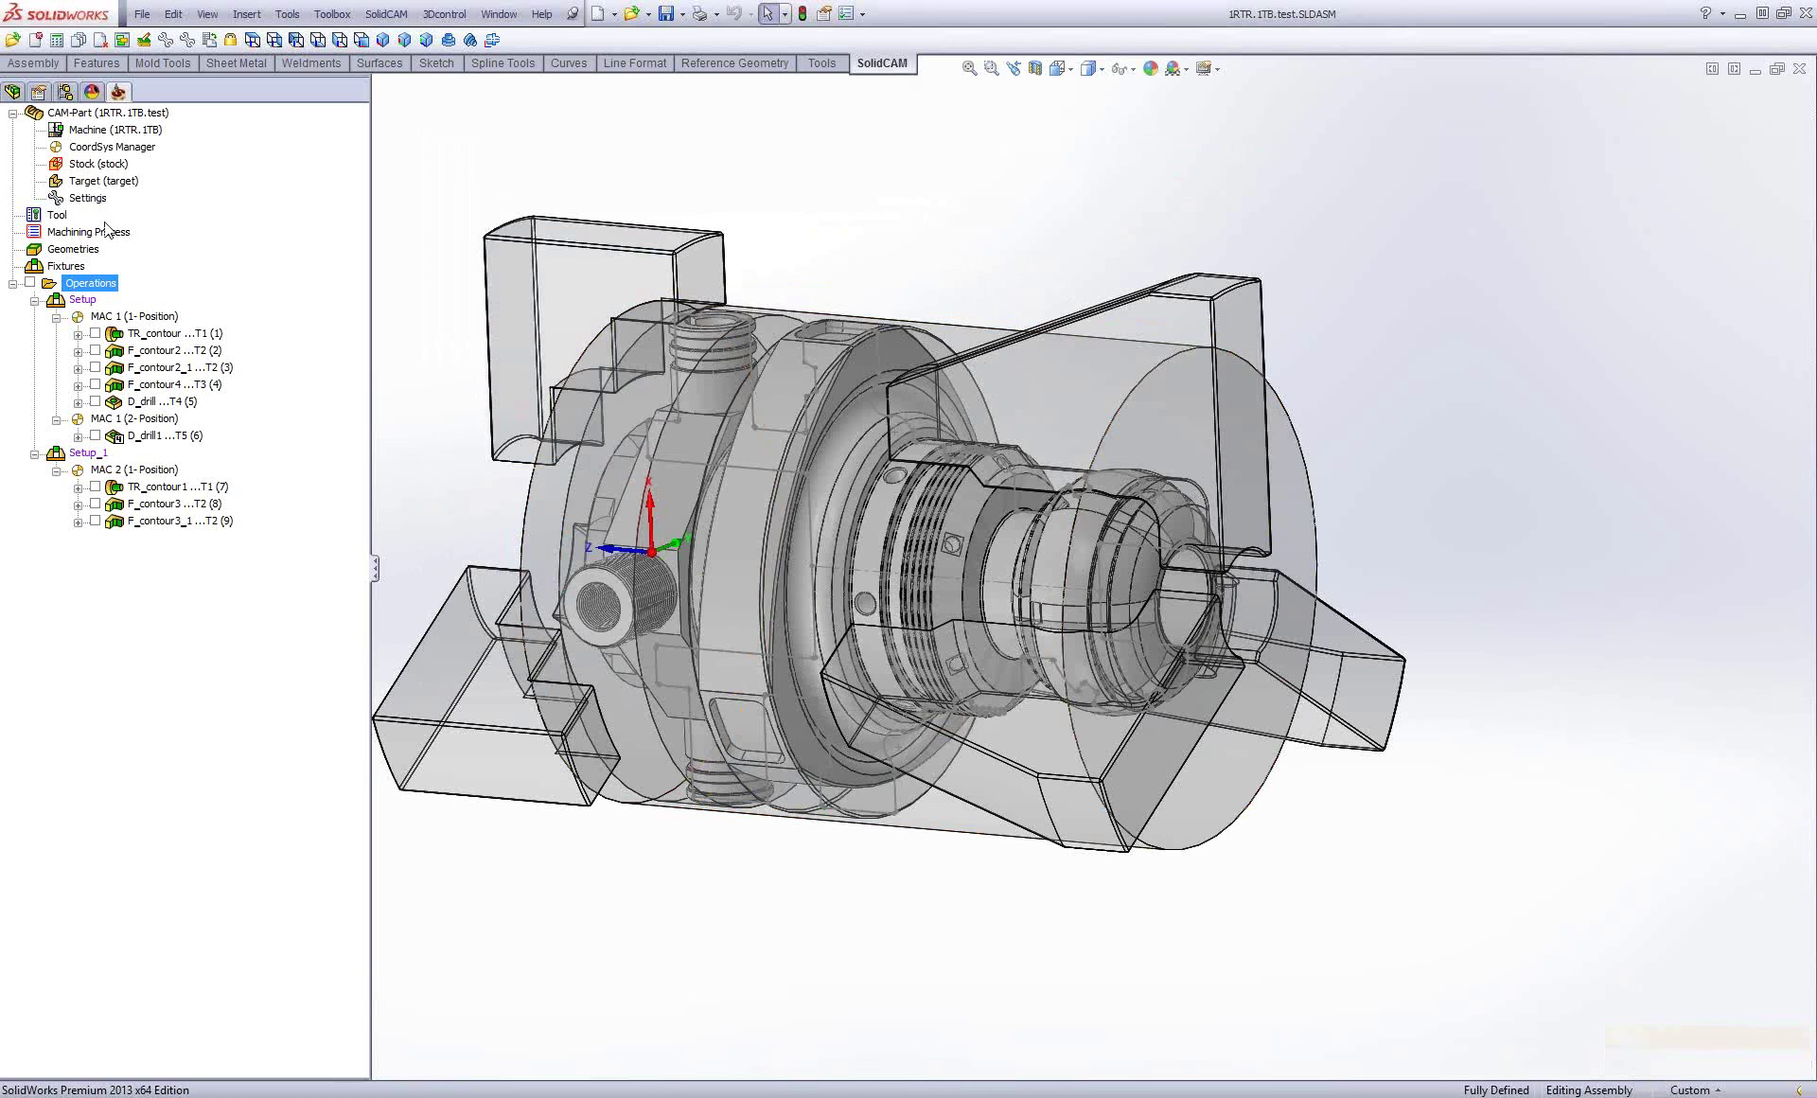
Add a new turning tool as tool 6 in the Part Tool Table.
{"action": "double_click", "coordinate": [58, 217]}
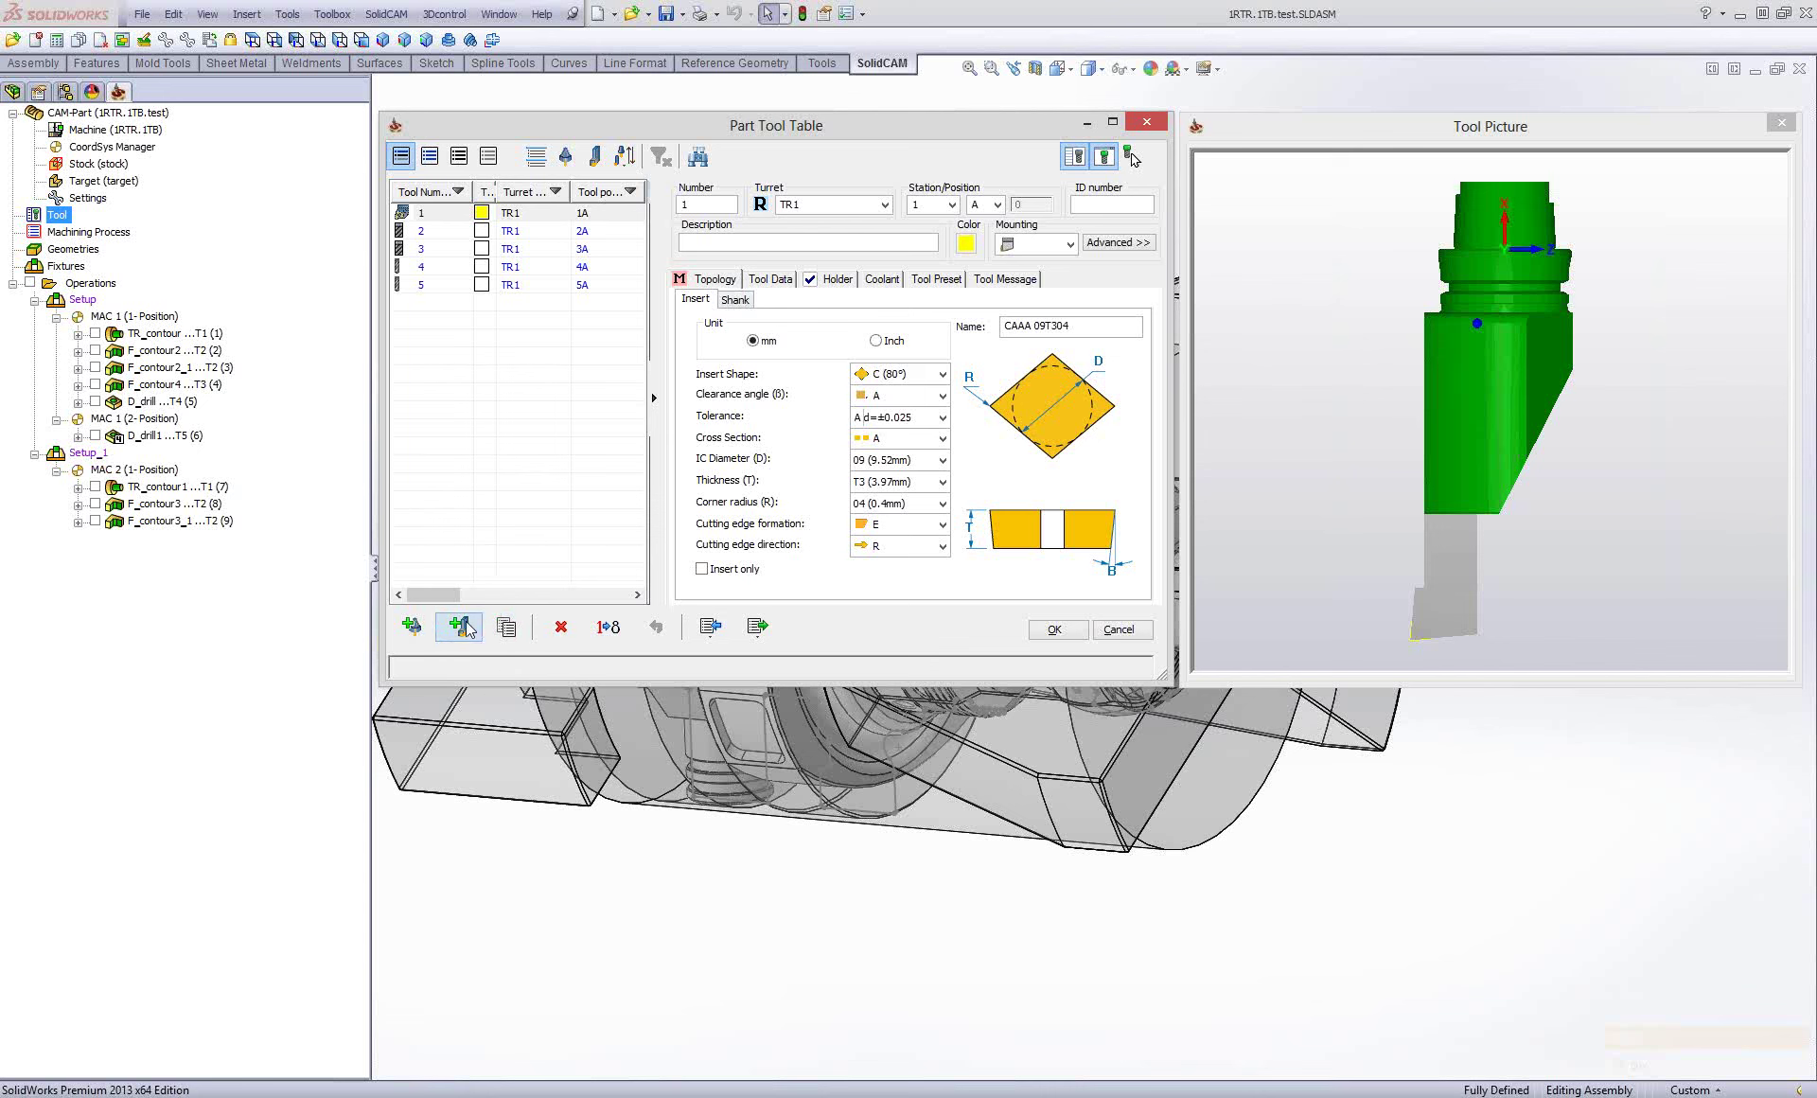
{"action": "left_click", "coordinate": [465, 628]}
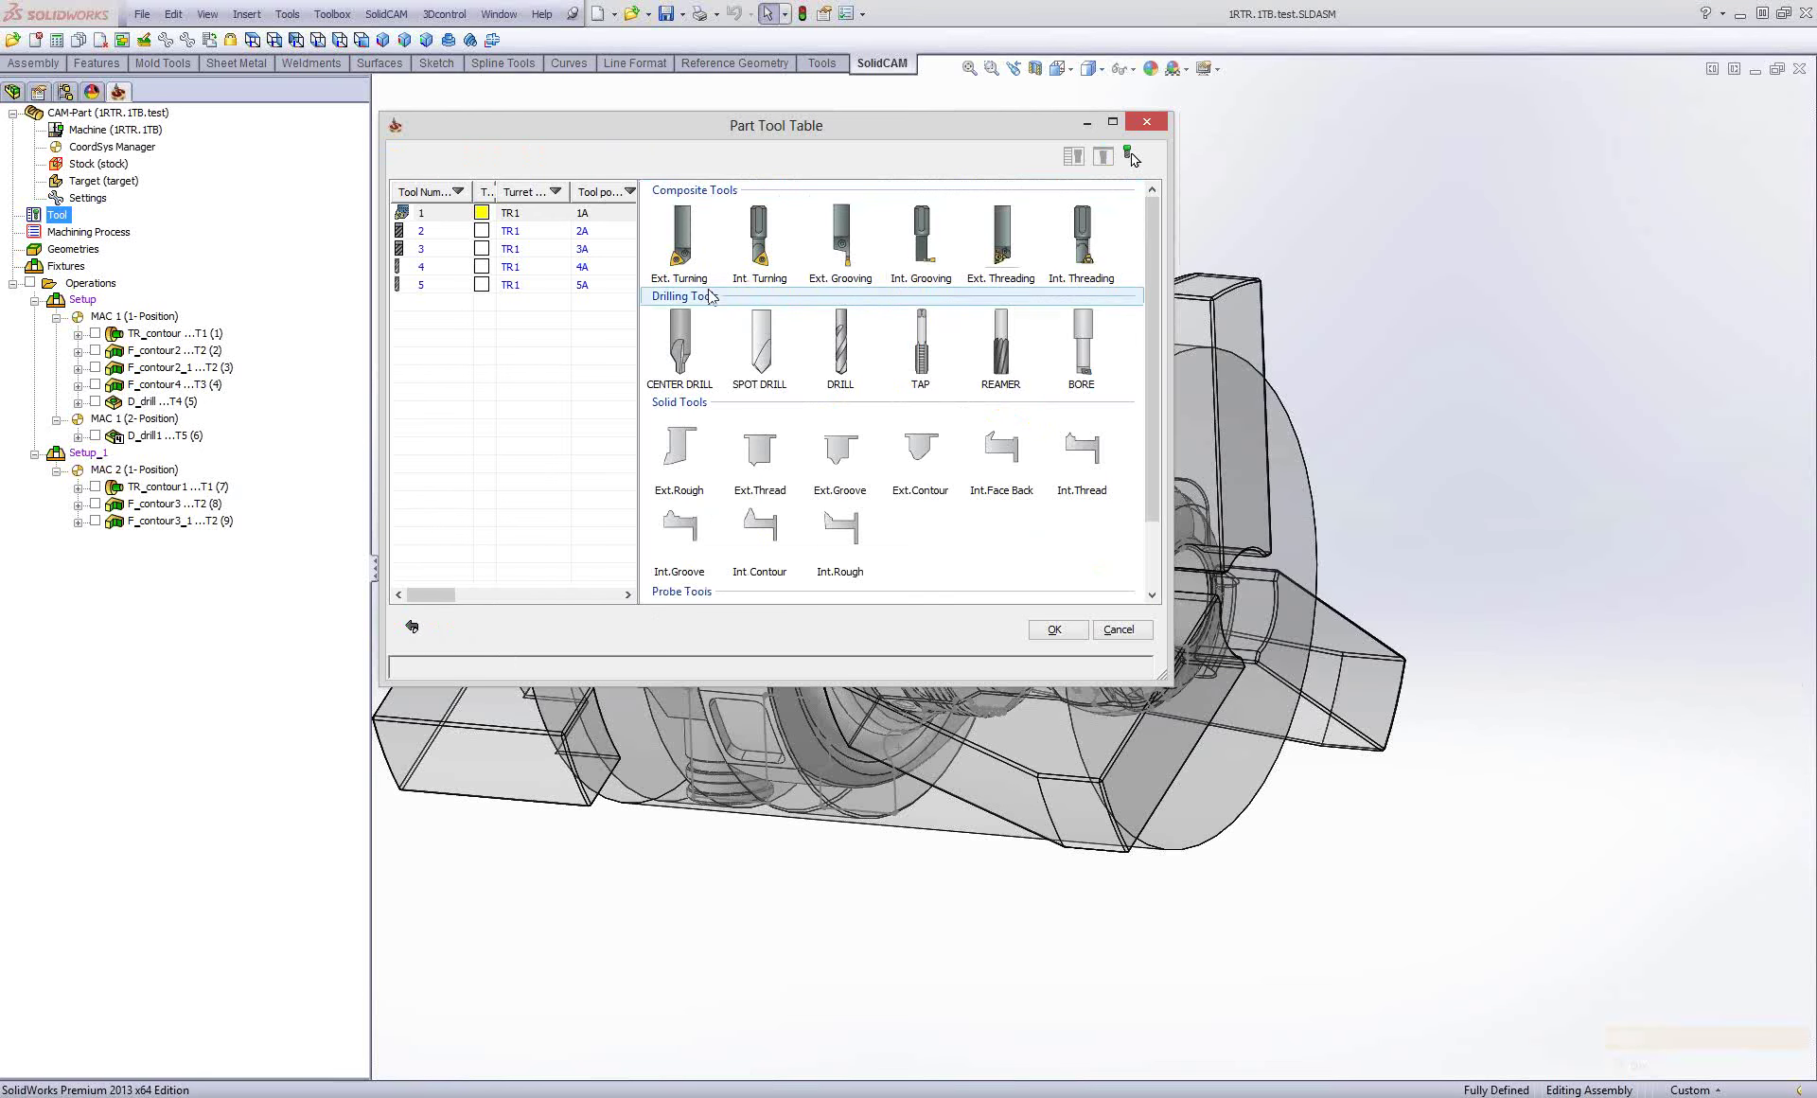
{"action": "left_click", "coordinate": [692, 246]}
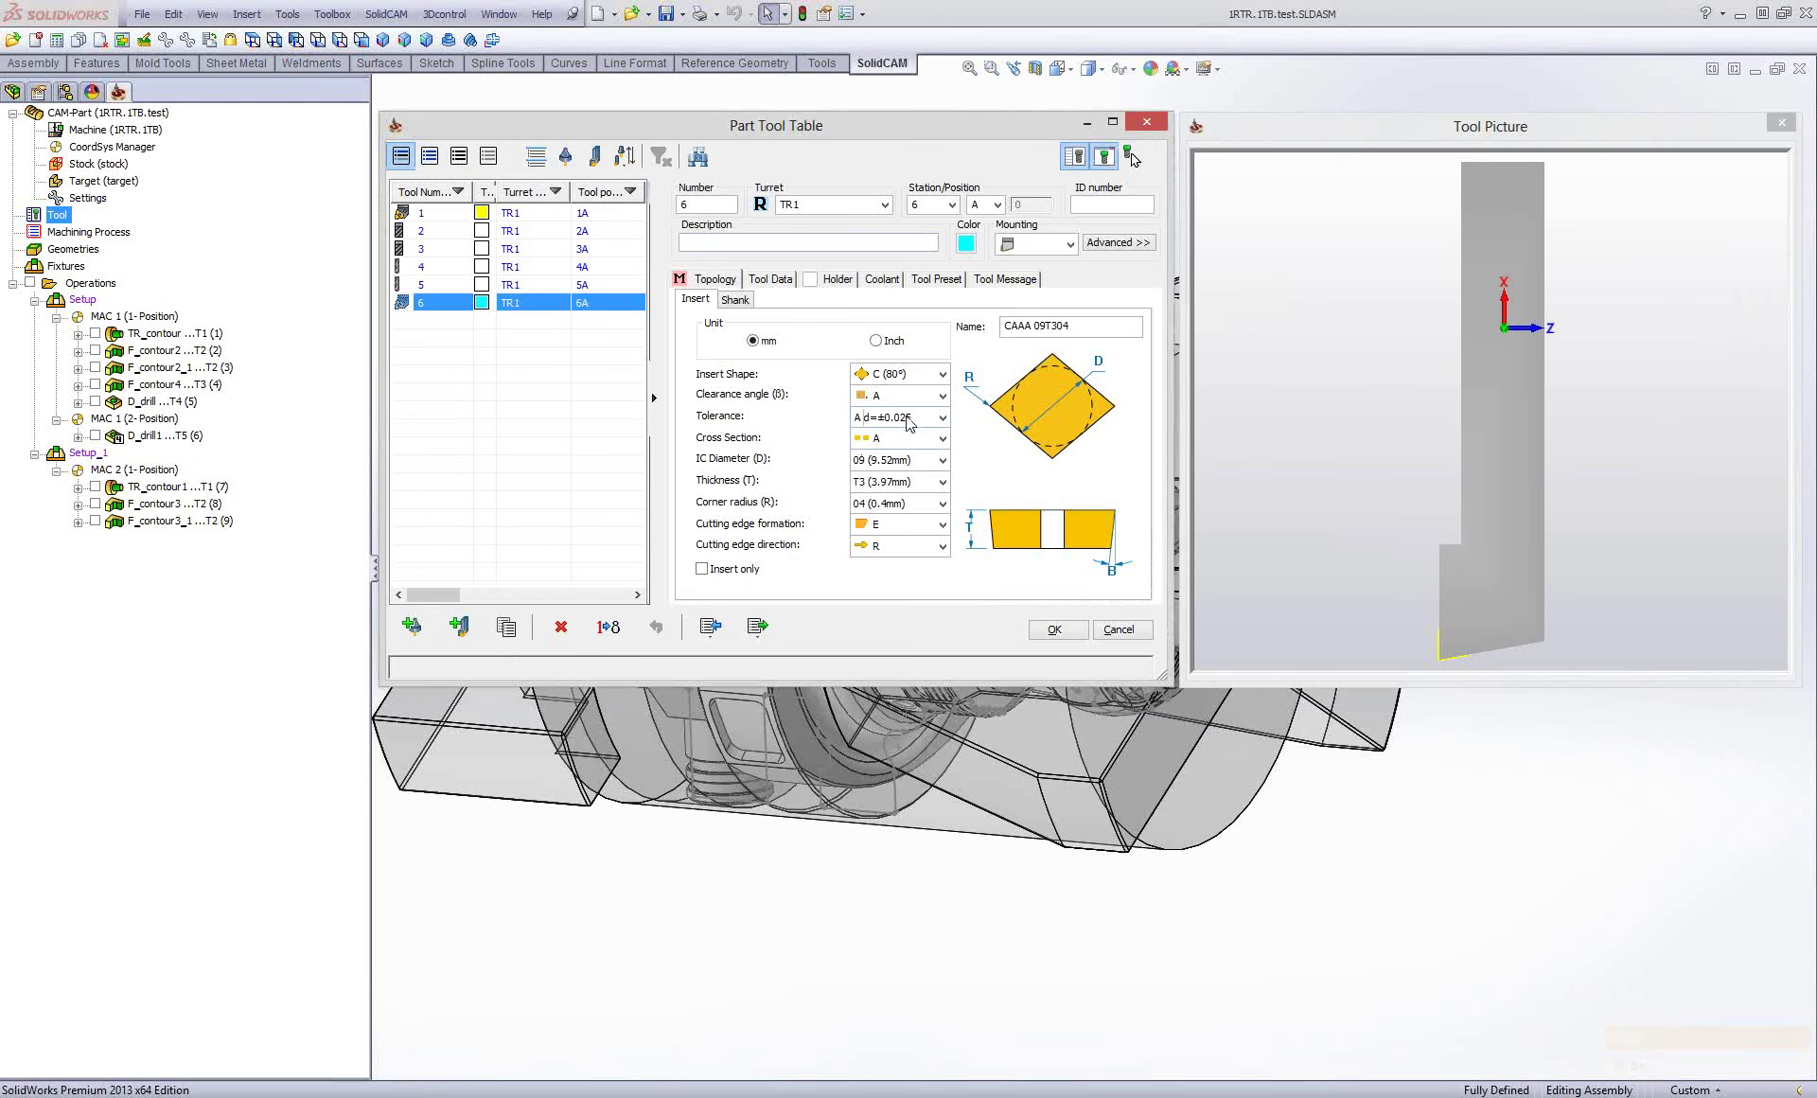
Keep tool 6's C (80°) insert shape with 0.4 mm corner radius.
{"action": "left_click", "coordinate": [932, 374]}
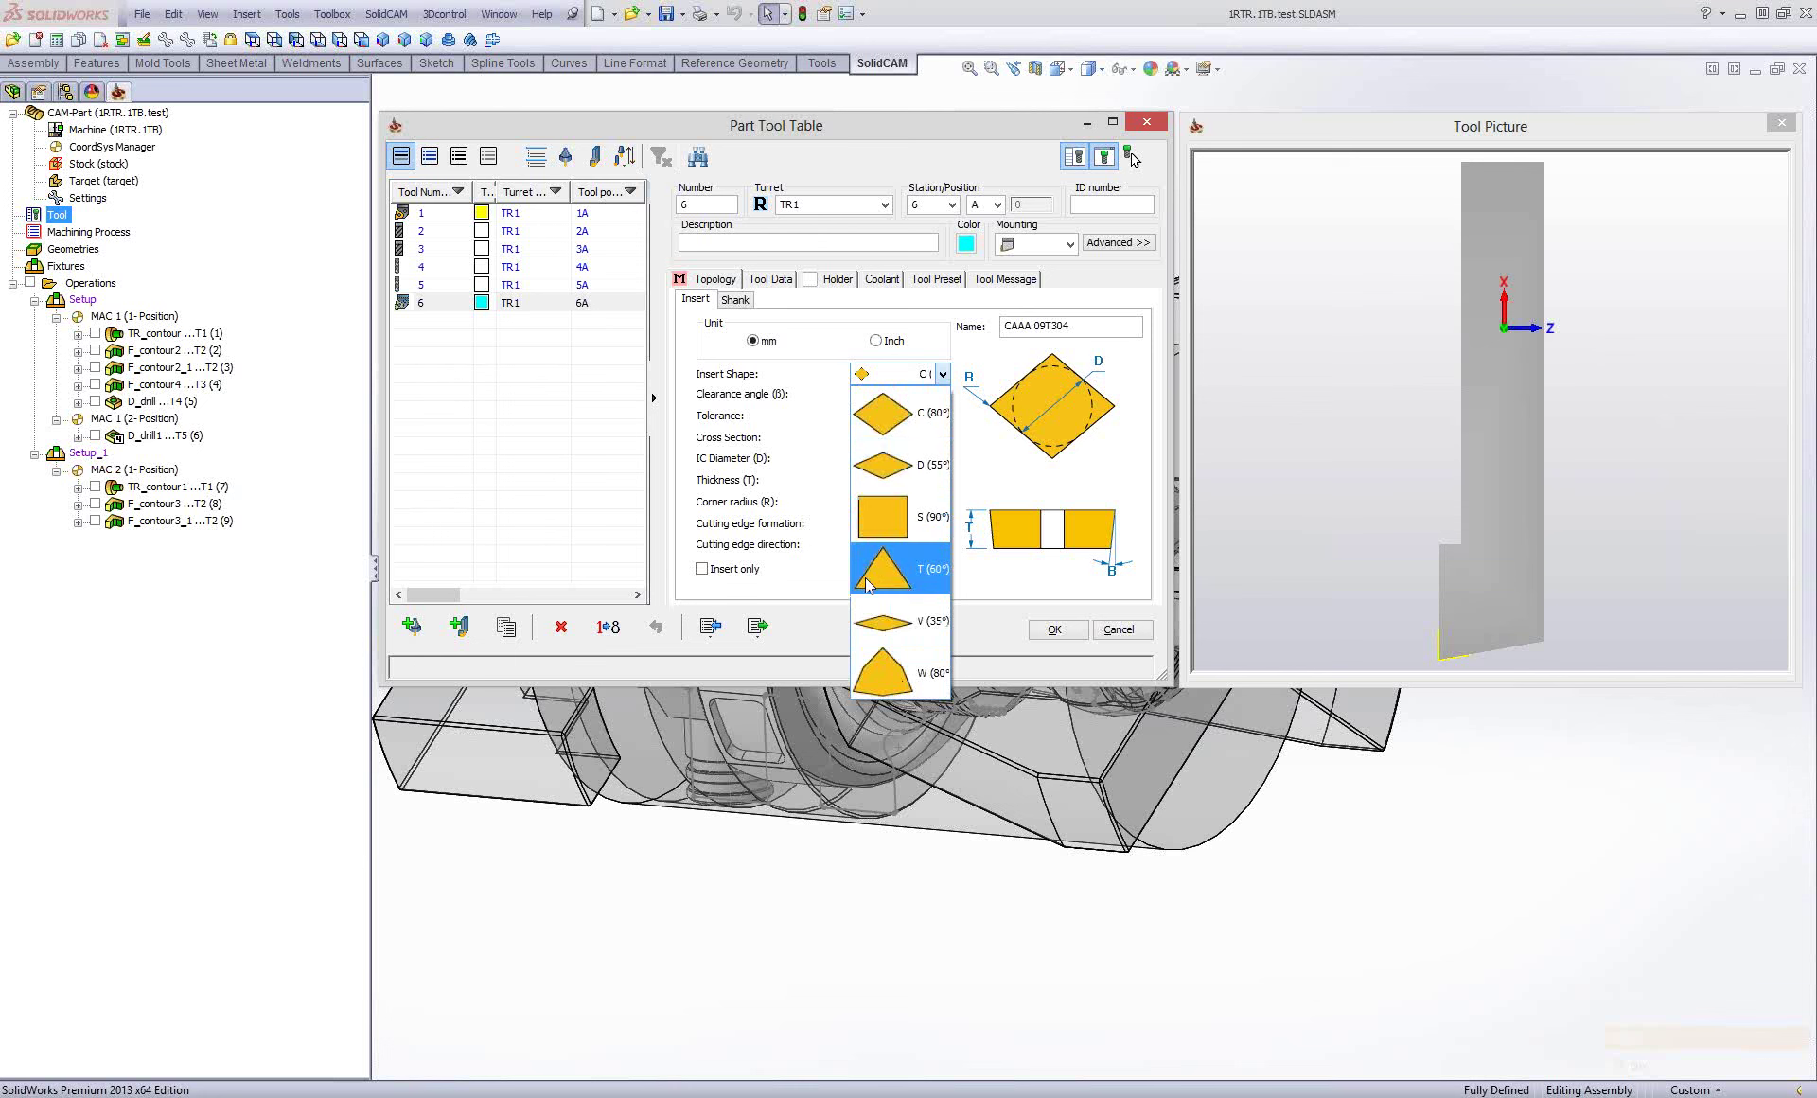
{"action": "left_click", "coordinate": [809, 603]}
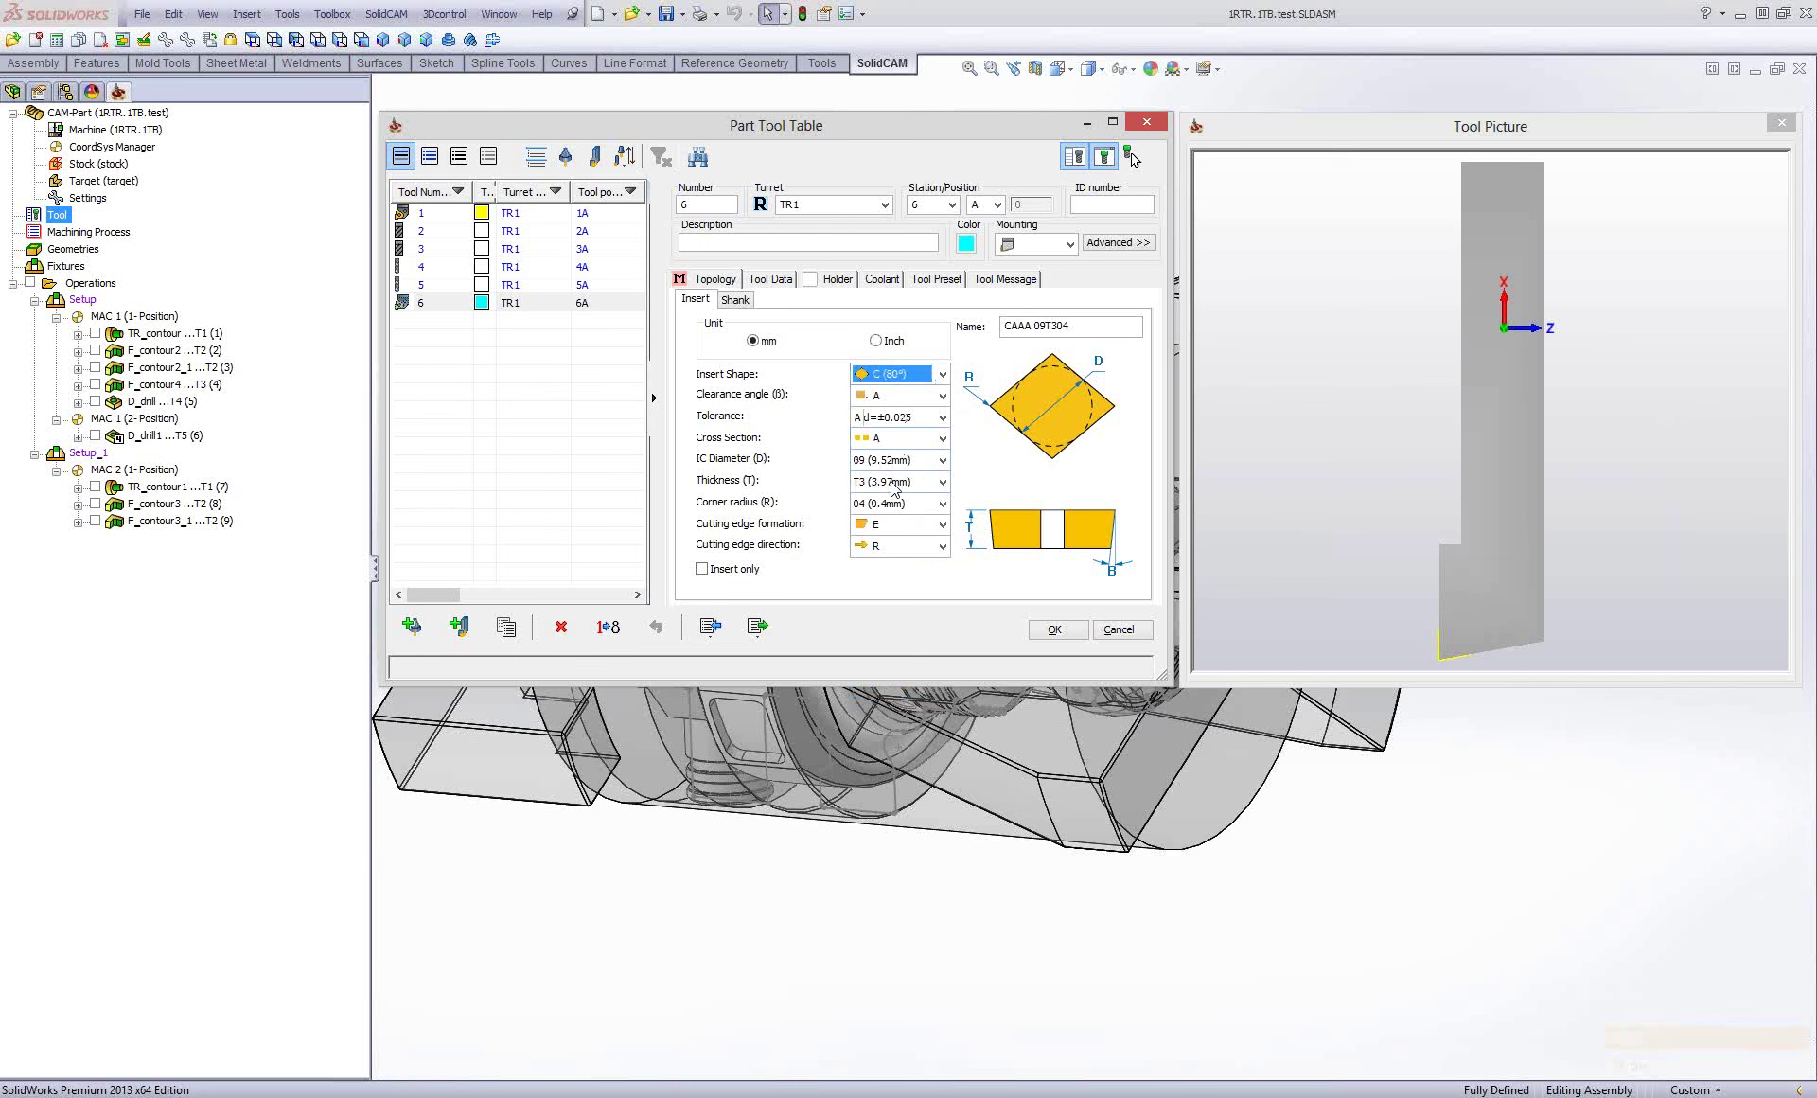
{"action": "left_click", "coordinate": [897, 507]}
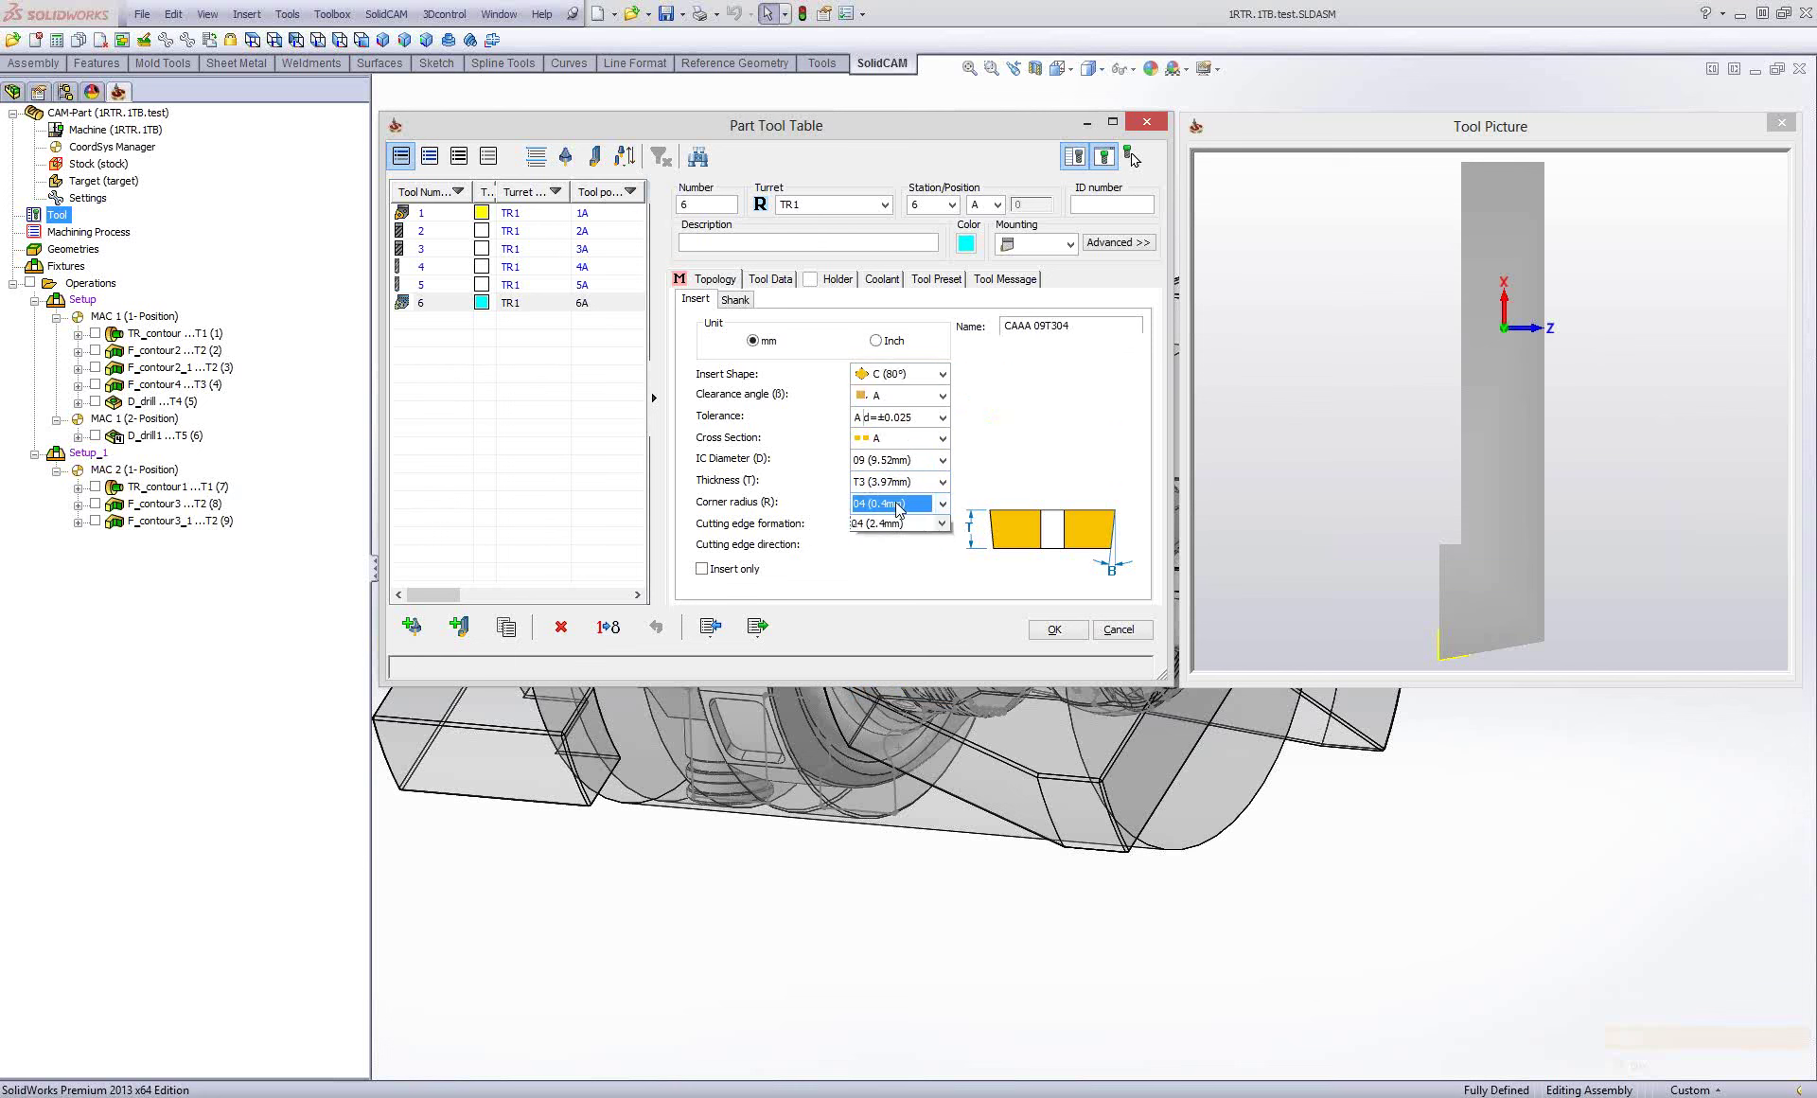
{"action": "left_click", "coordinate": [899, 509]}
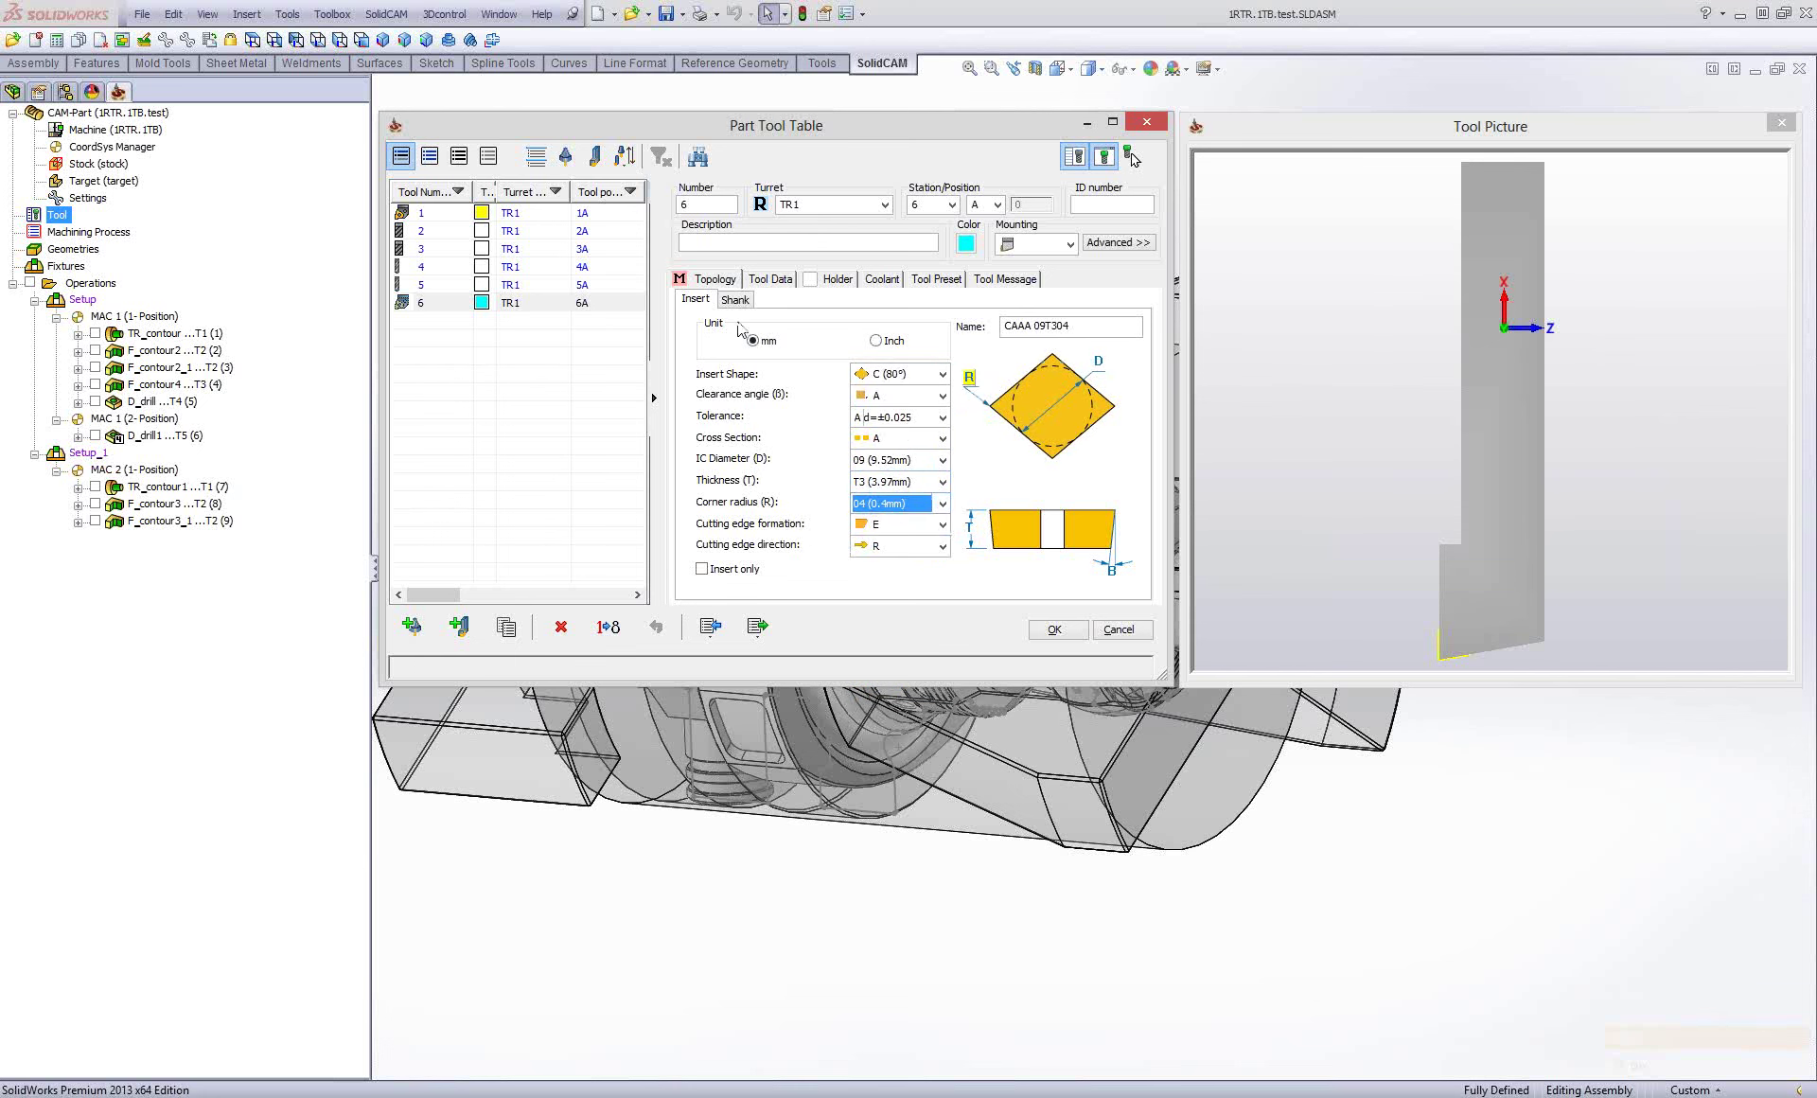
{"action": "left_click", "coordinate": [736, 300]}
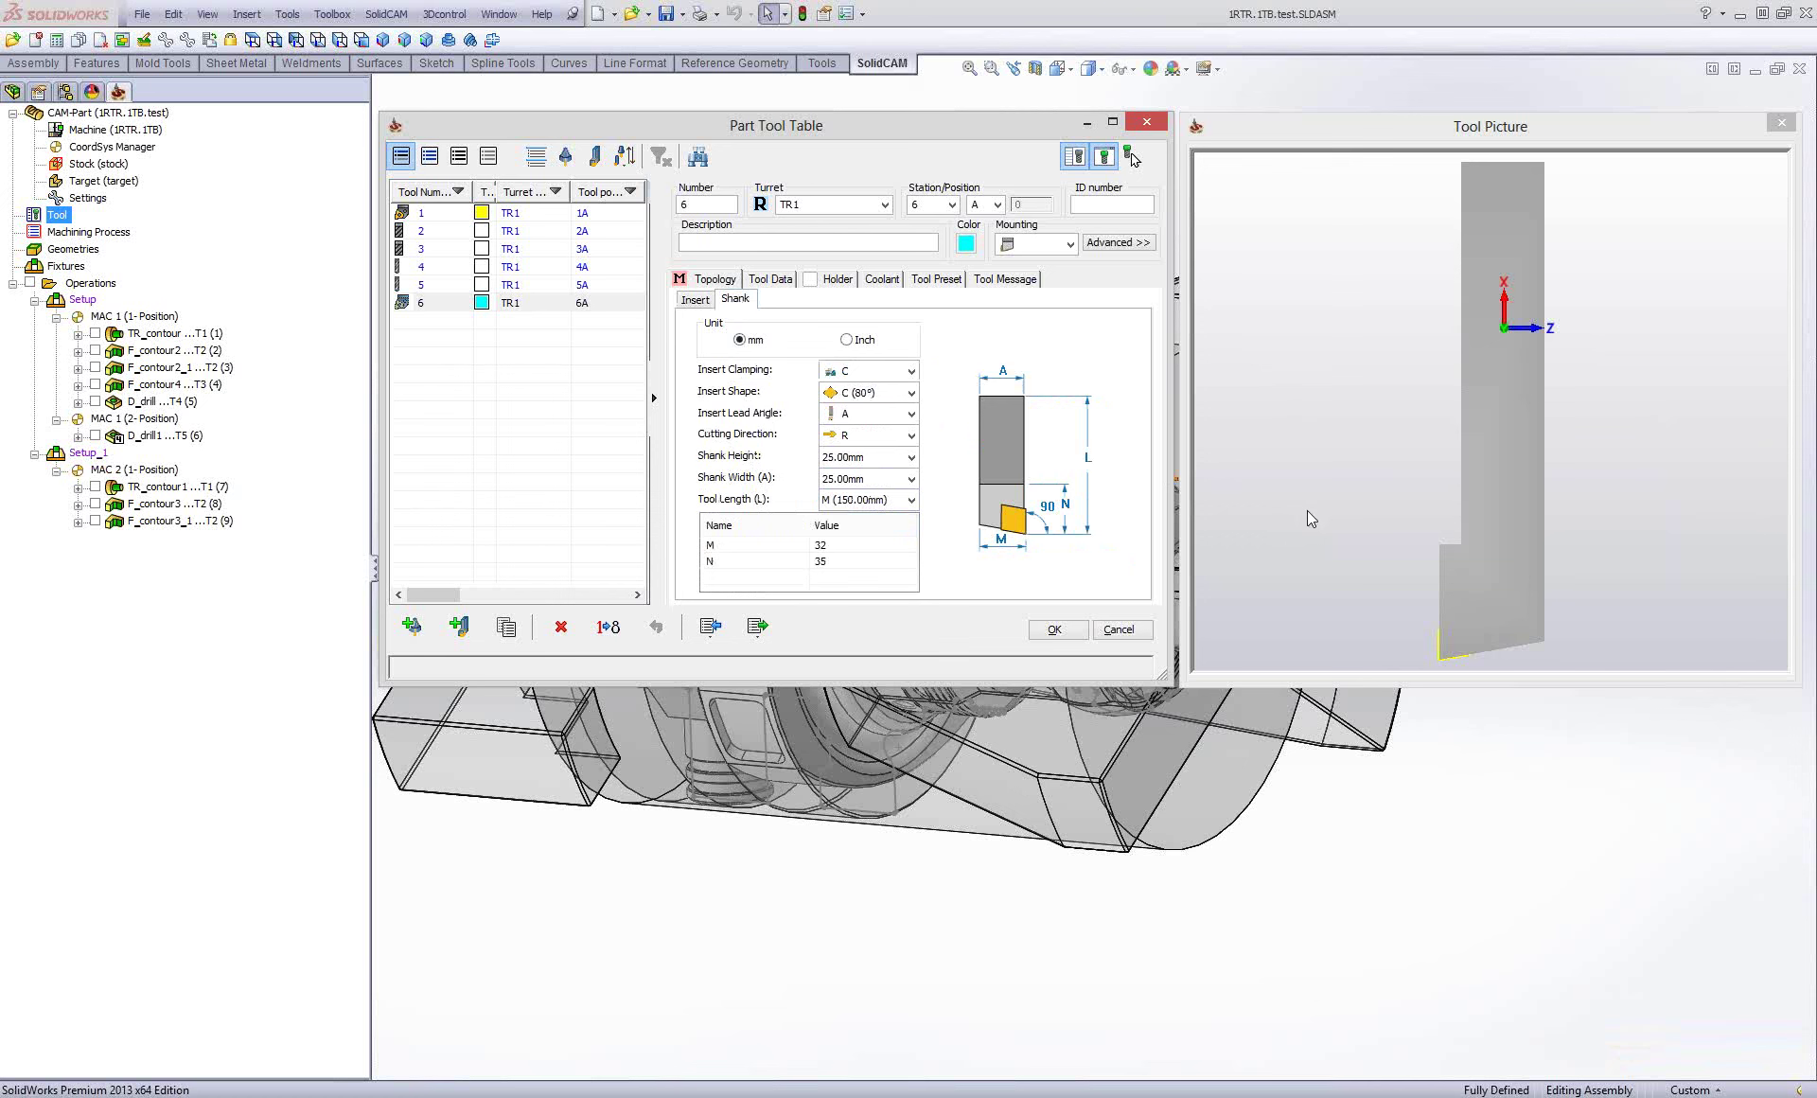
Give tool 6's shank clamping C, lead angle F, height 25.00 mm and length P (170 mm).
{"action": "middle_click_drag", "start_coordinate": [1308, 509], "coordinate": [1329, 305]}
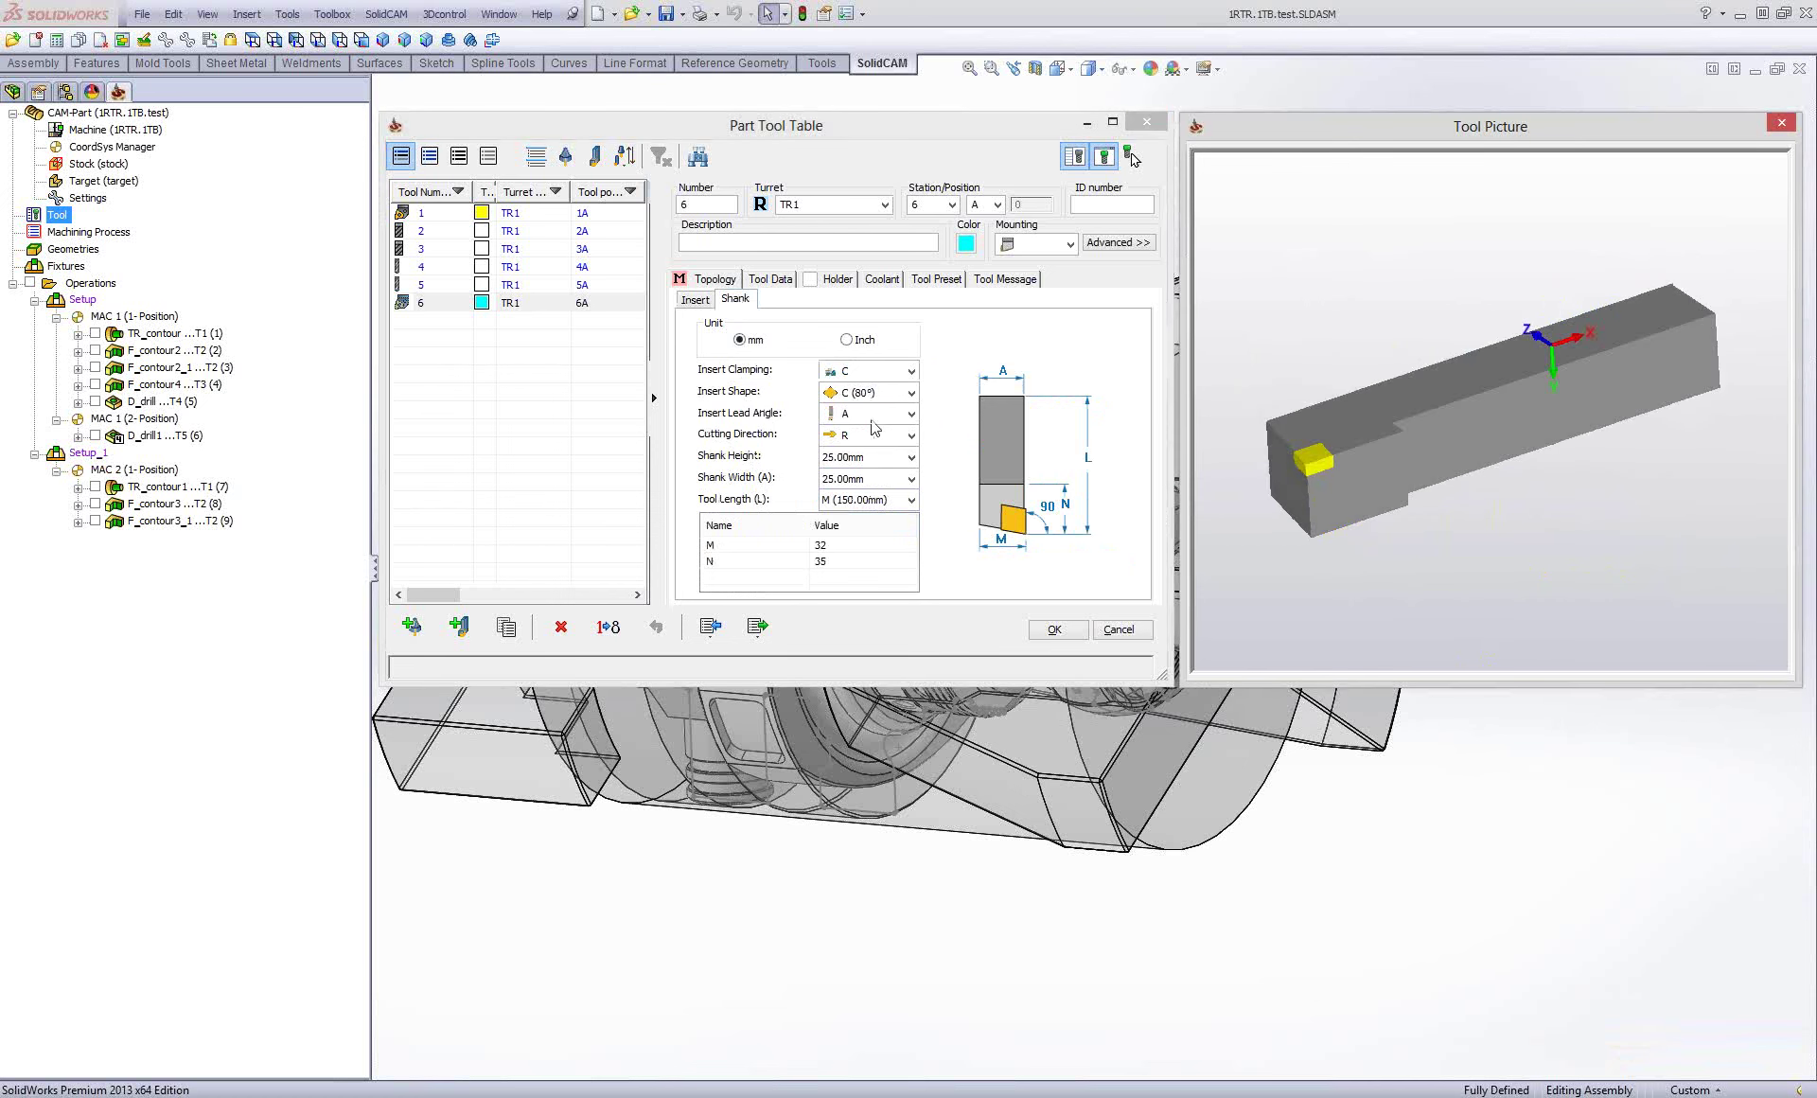
{"action": "left_click", "coordinate": [872, 372]}
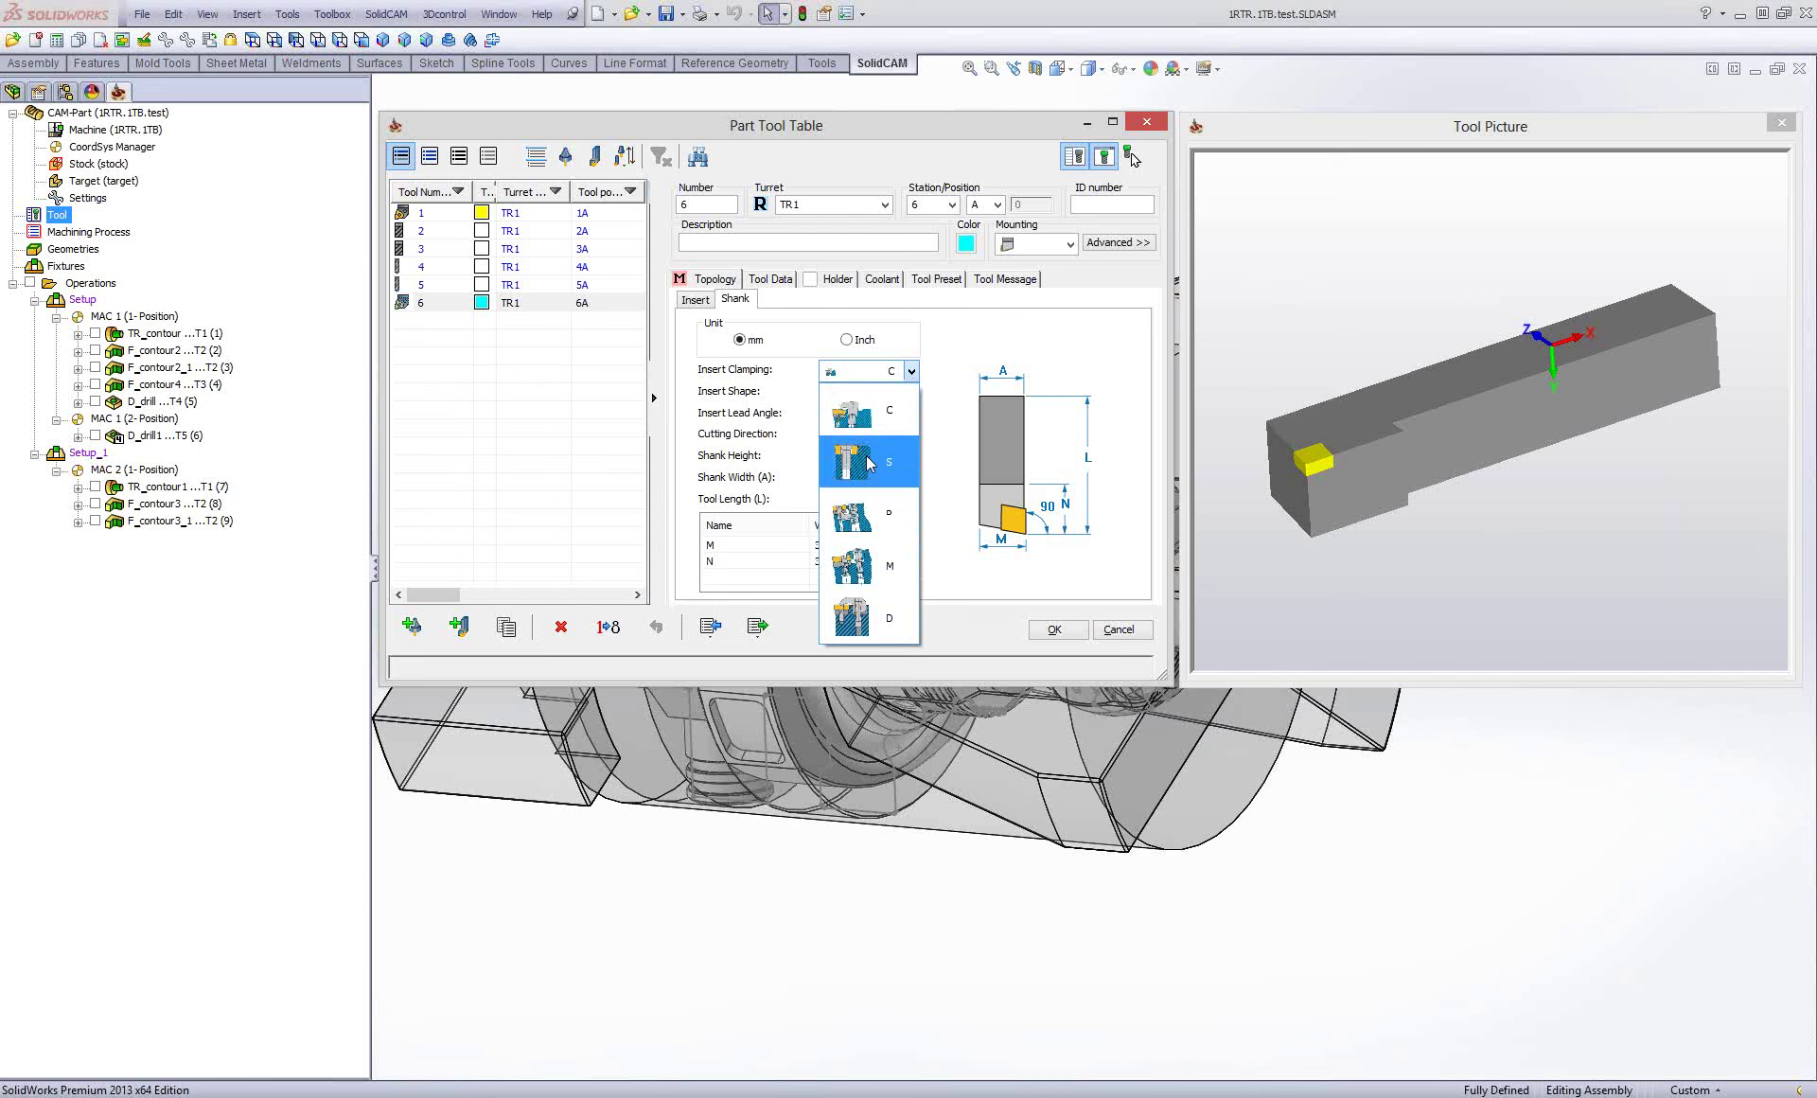
{"action": "left_click", "coordinate": [870, 462]}
{"action": "left_click", "coordinate": [874, 417]}
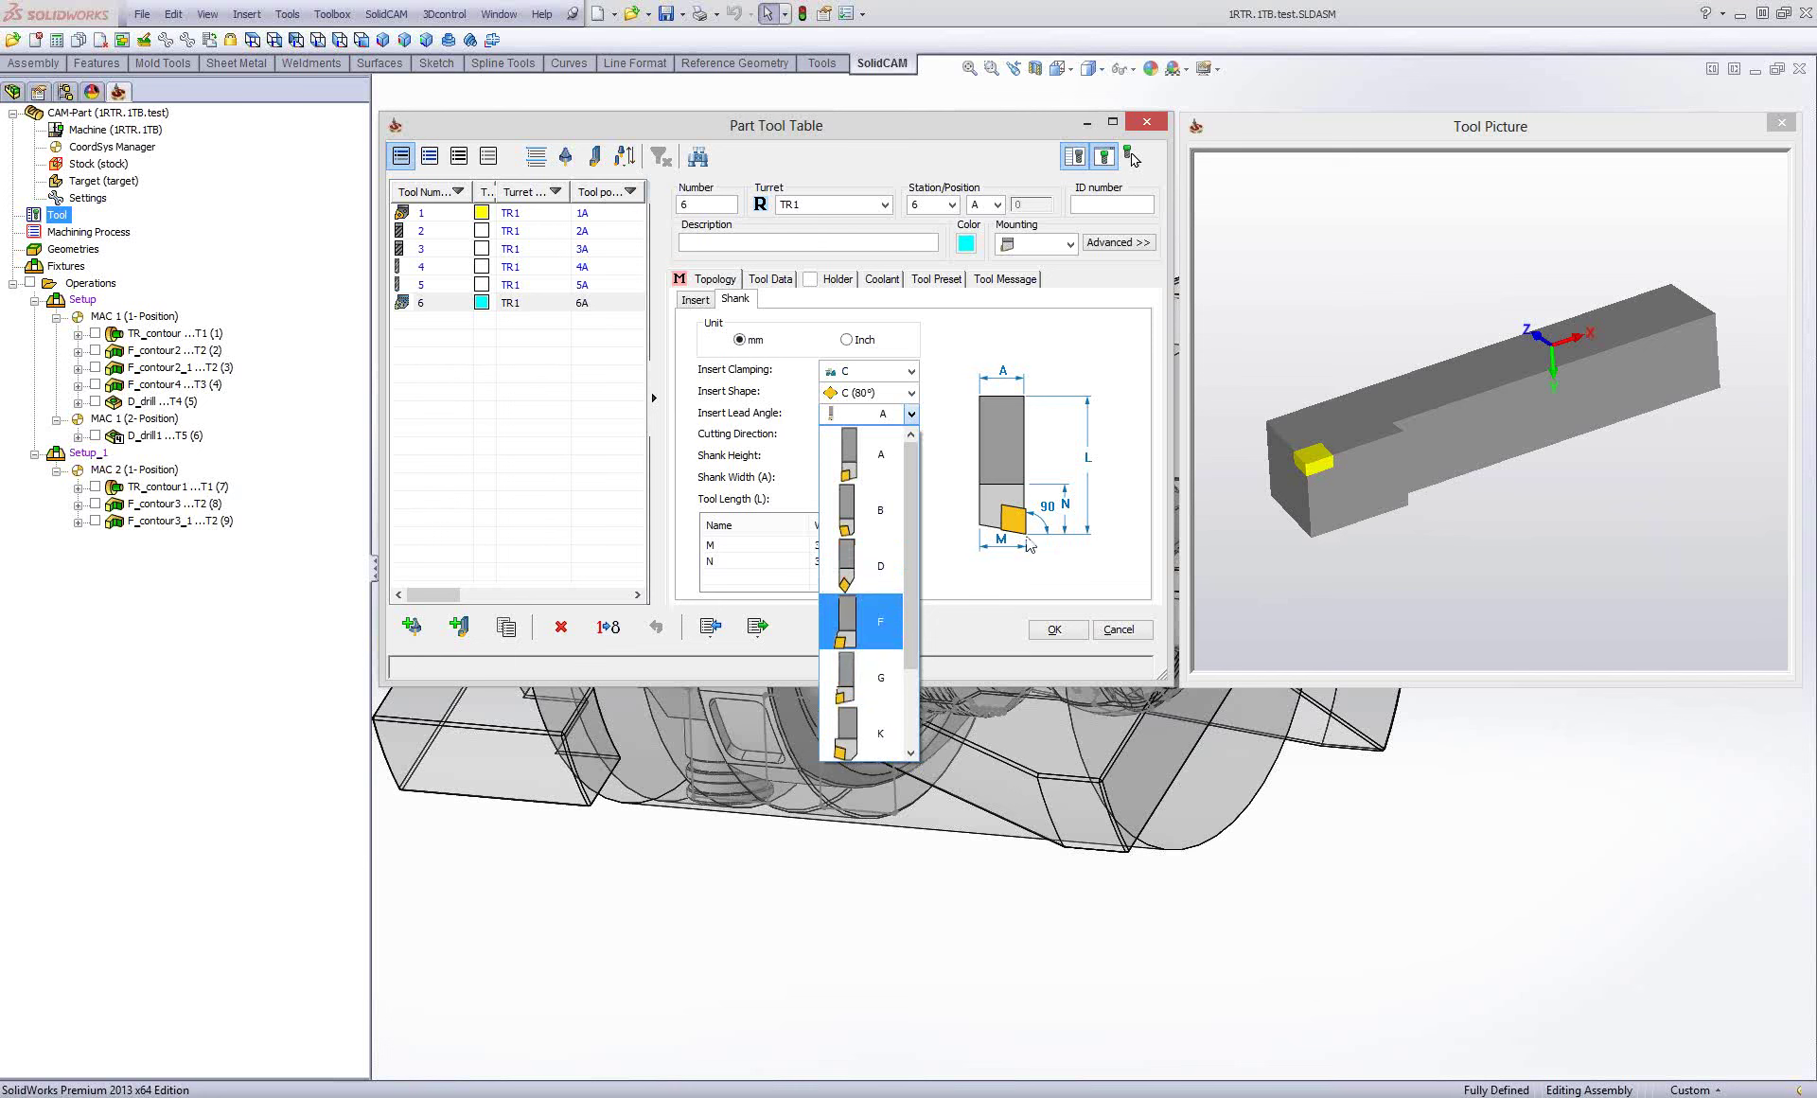
{"action": "left_click", "coordinate": [854, 637]}
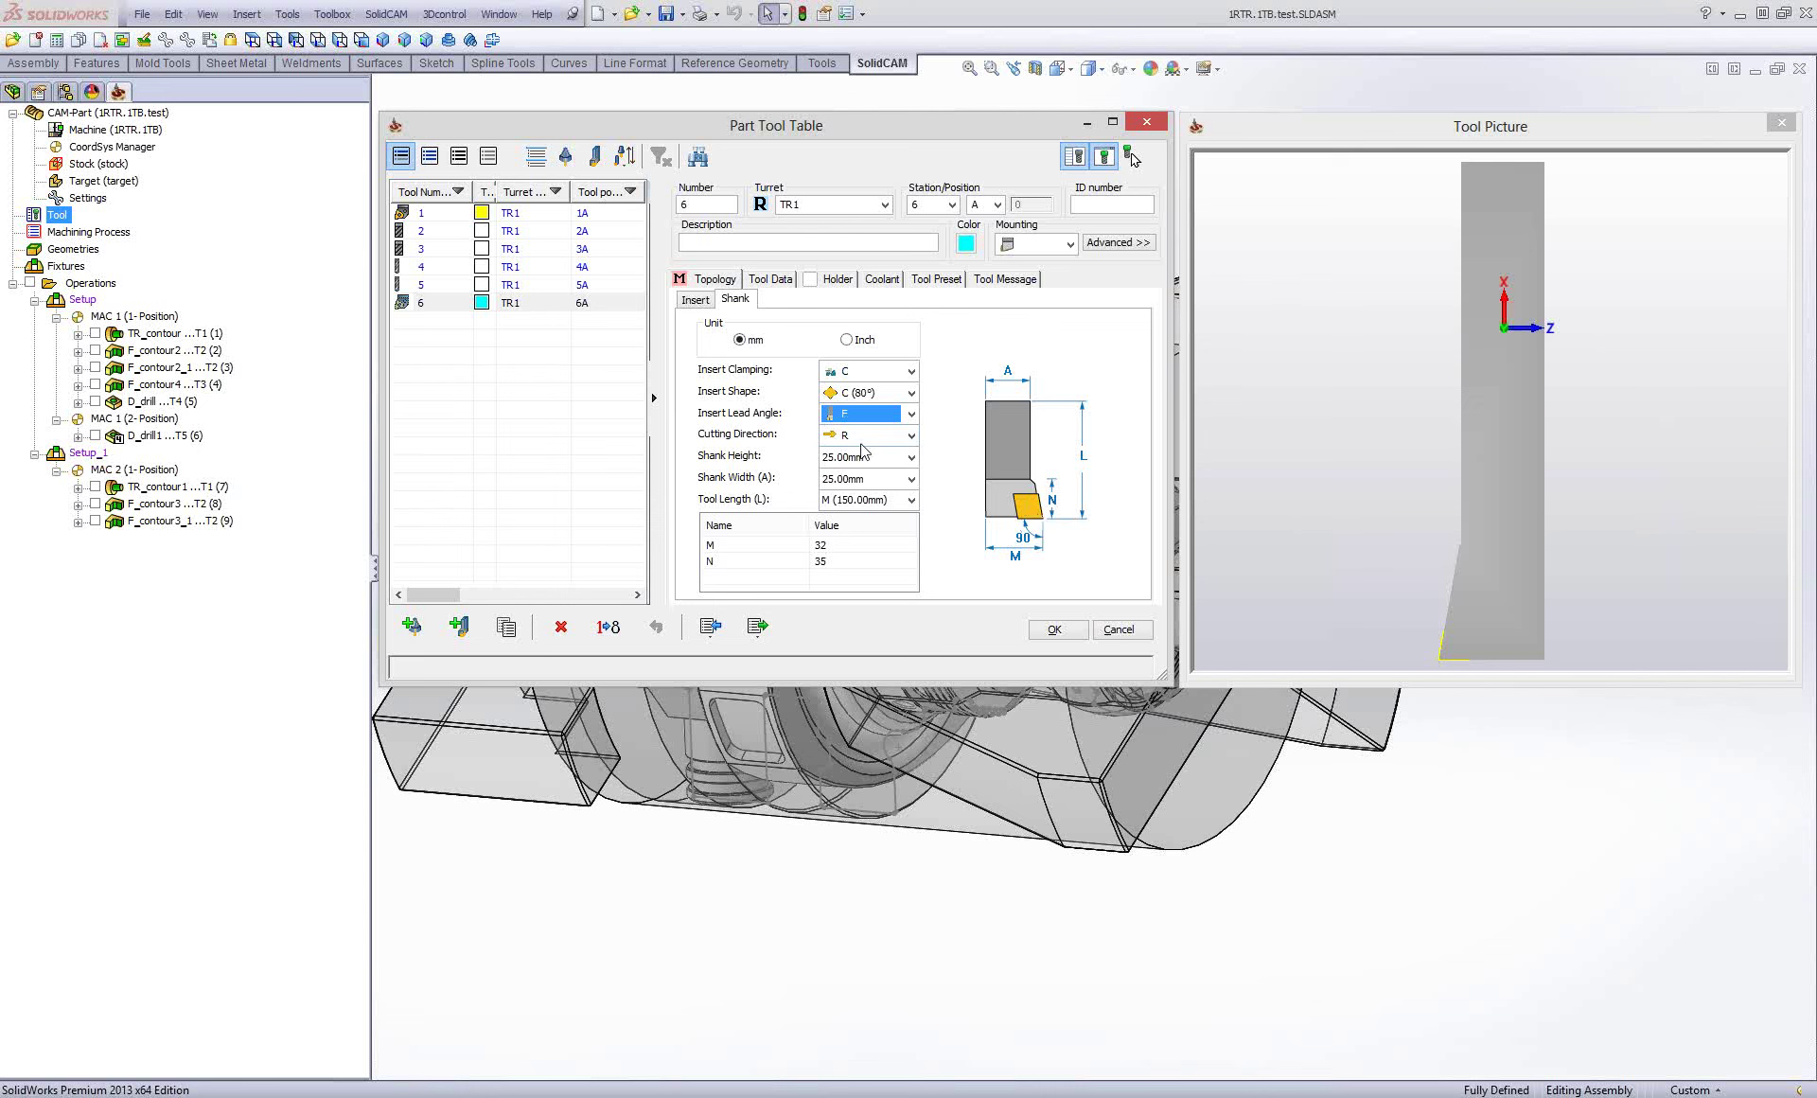
{"action": "left_click", "coordinate": [877, 461]}
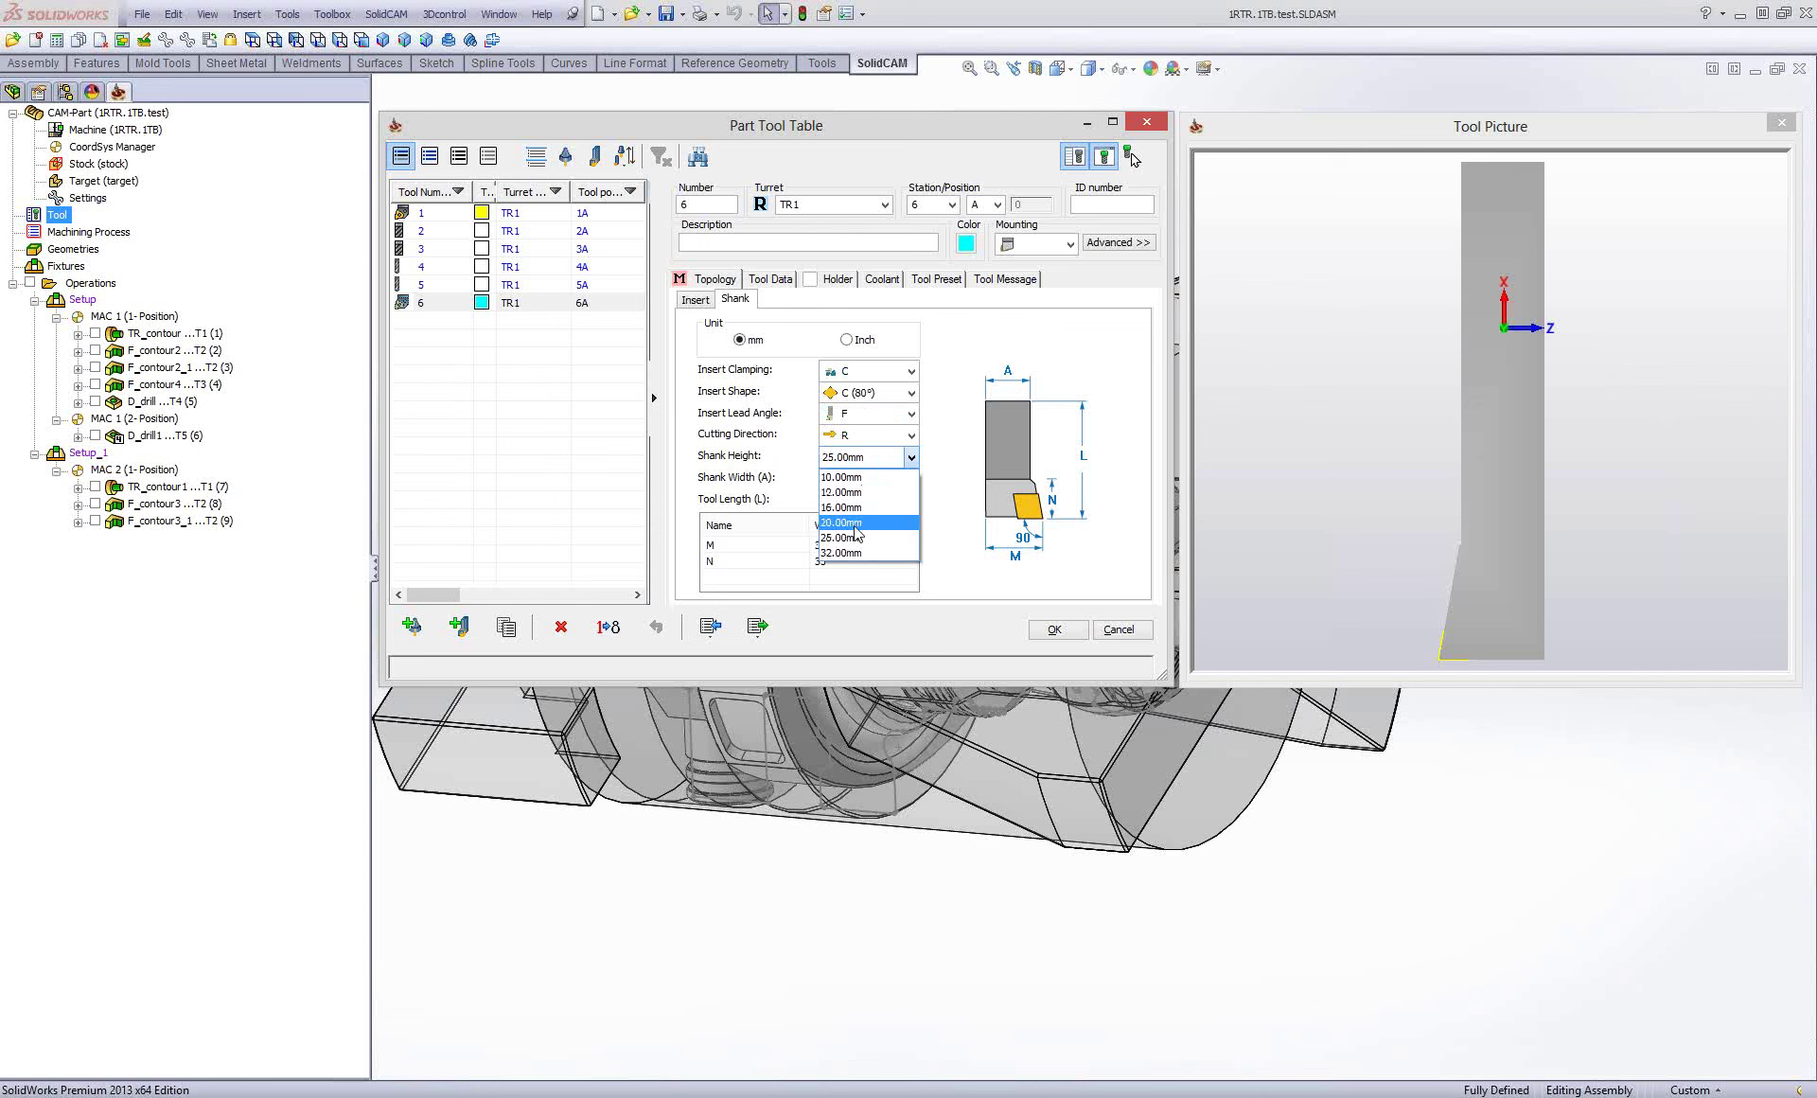
{"action": "left_click", "coordinate": [783, 471]}
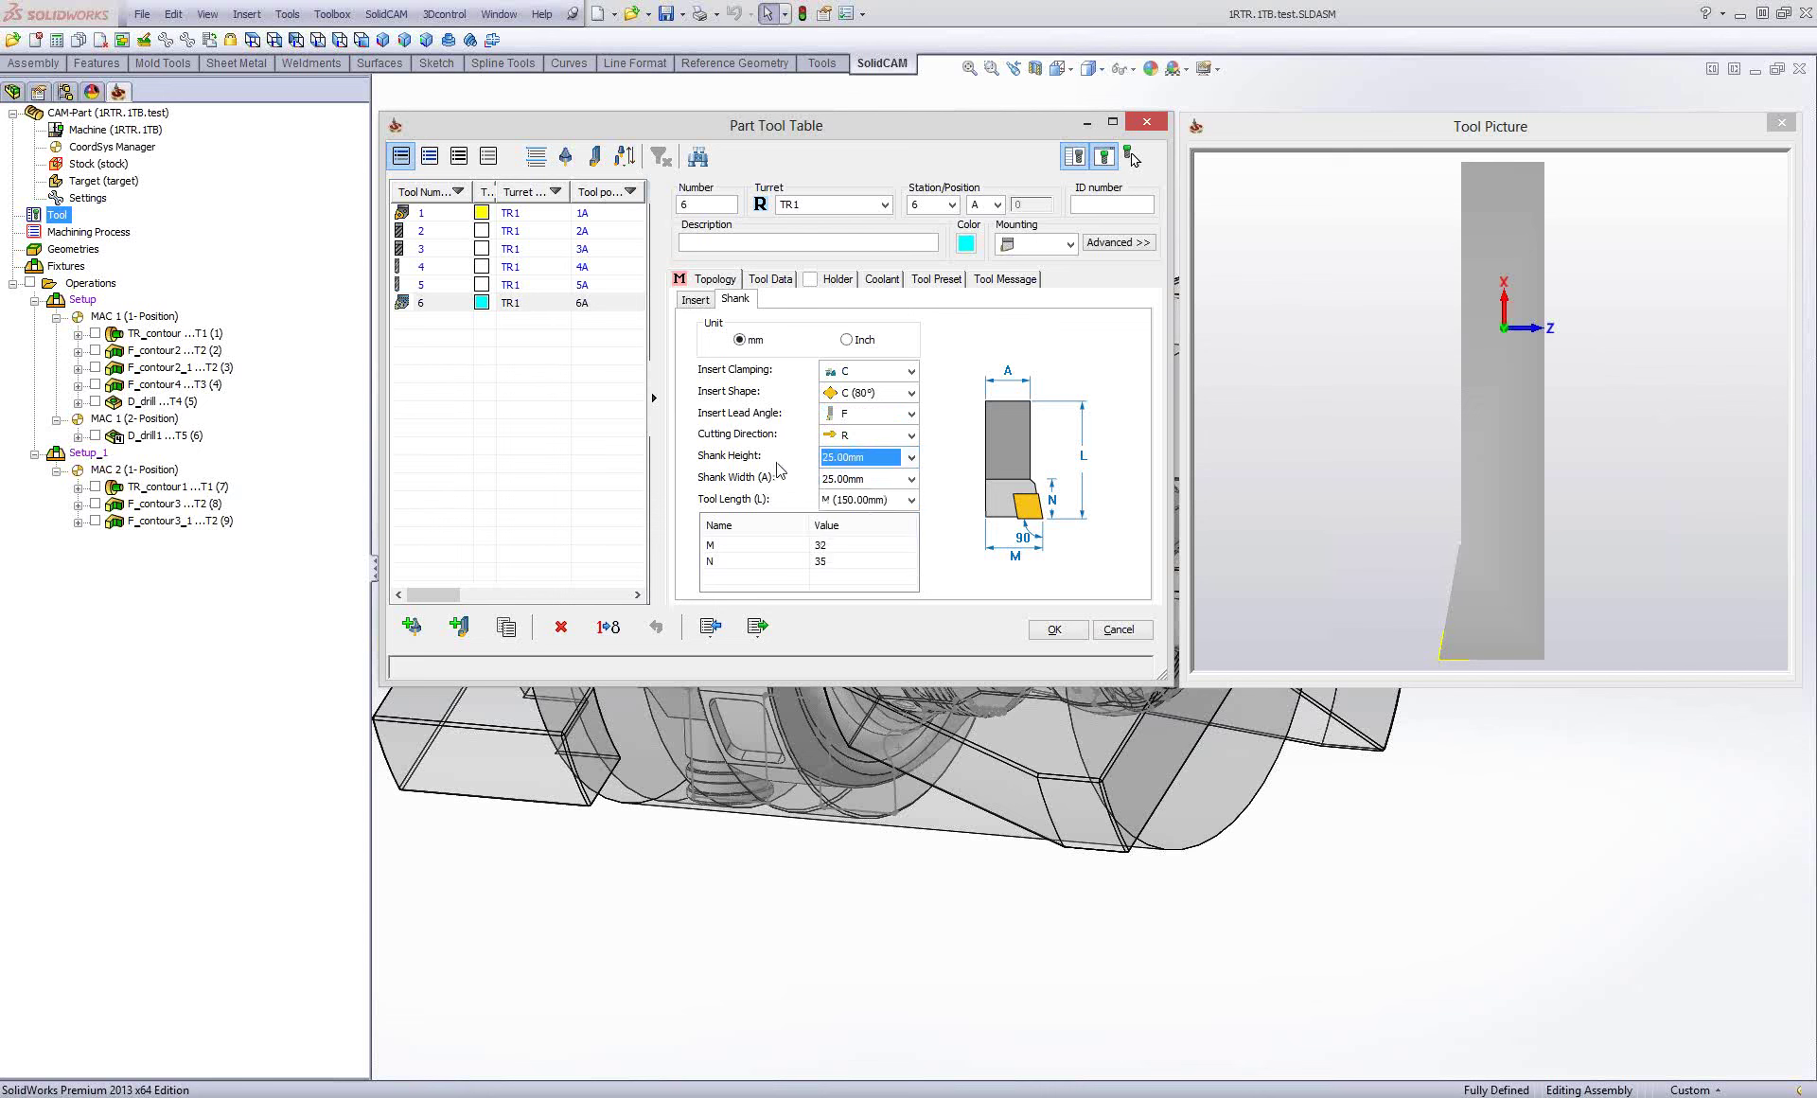
{"action": "left_click", "coordinate": [874, 501]}
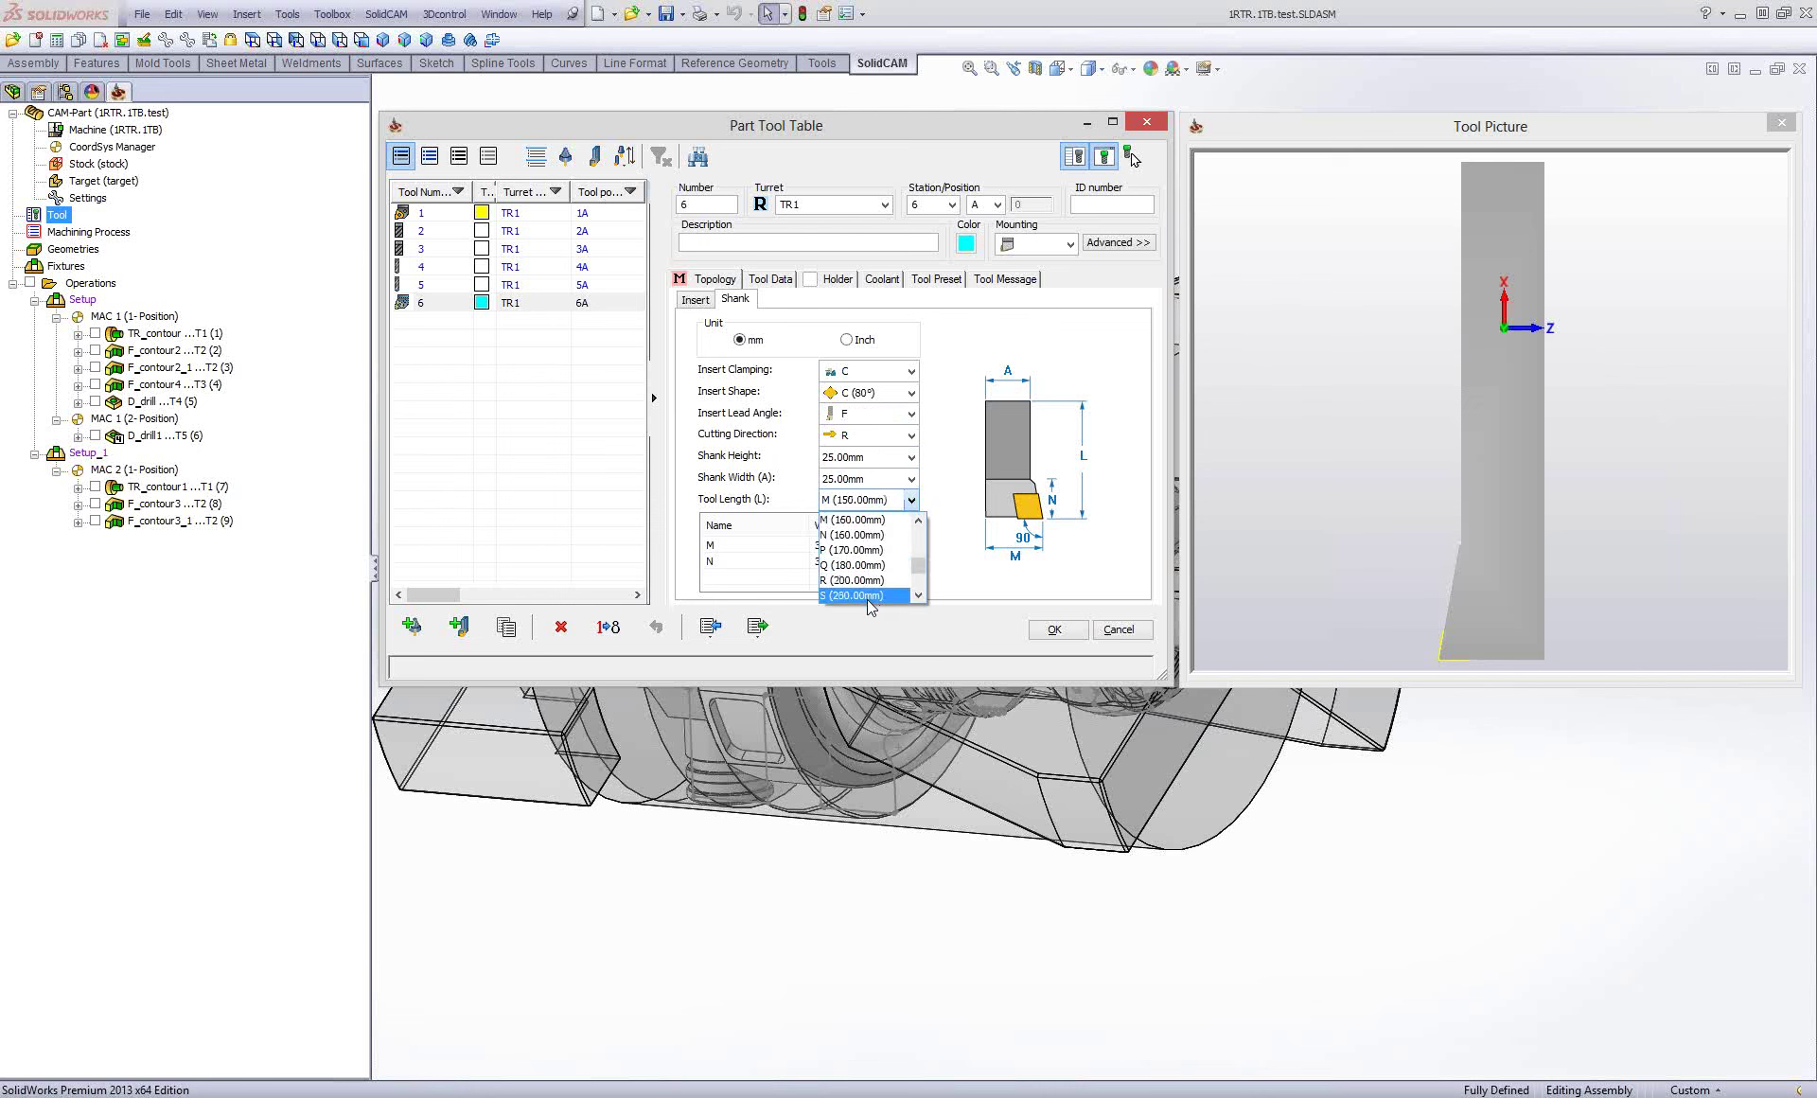
{"action": "left_click", "coordinate": [864, 551]}
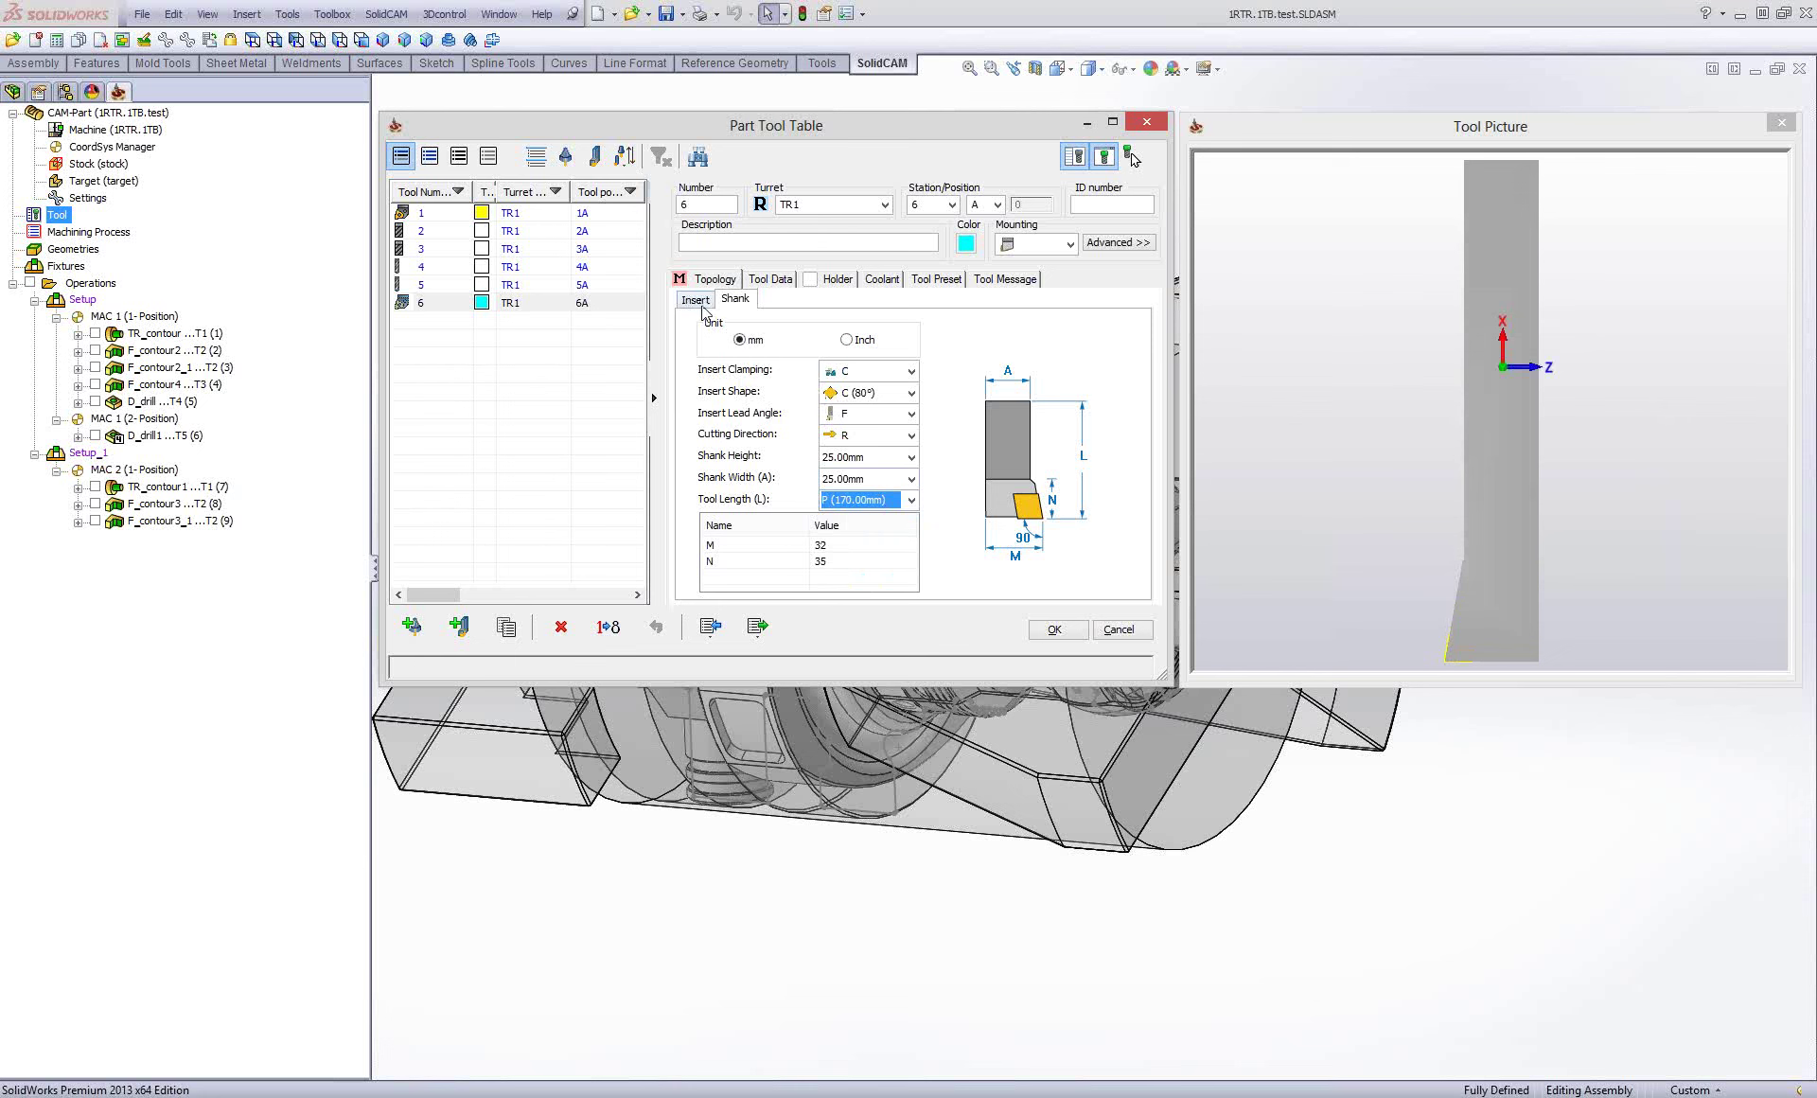
{"action": "left_click", "coordinate": [702, 303]}
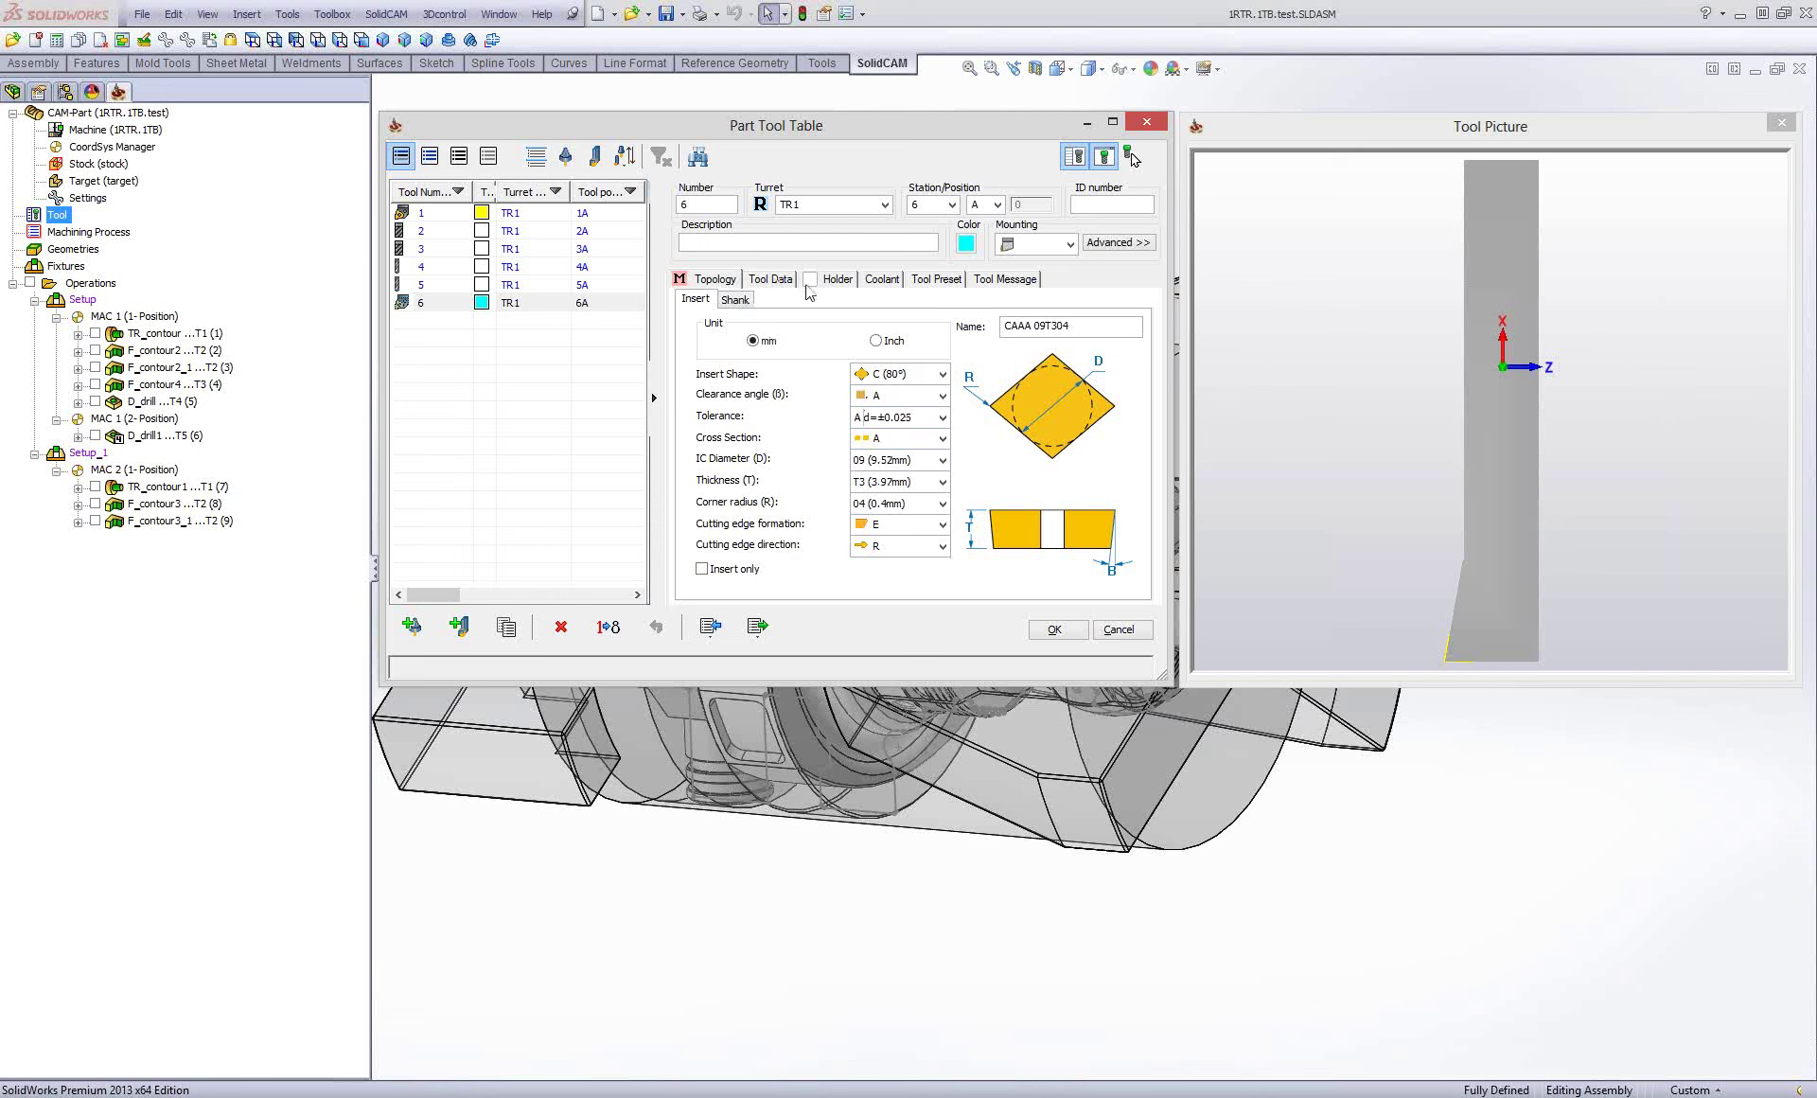
Show the holder settings, displaying tool 1 with its HSK holder.
{"action": "left_click", "coordinate": [822, 284]}
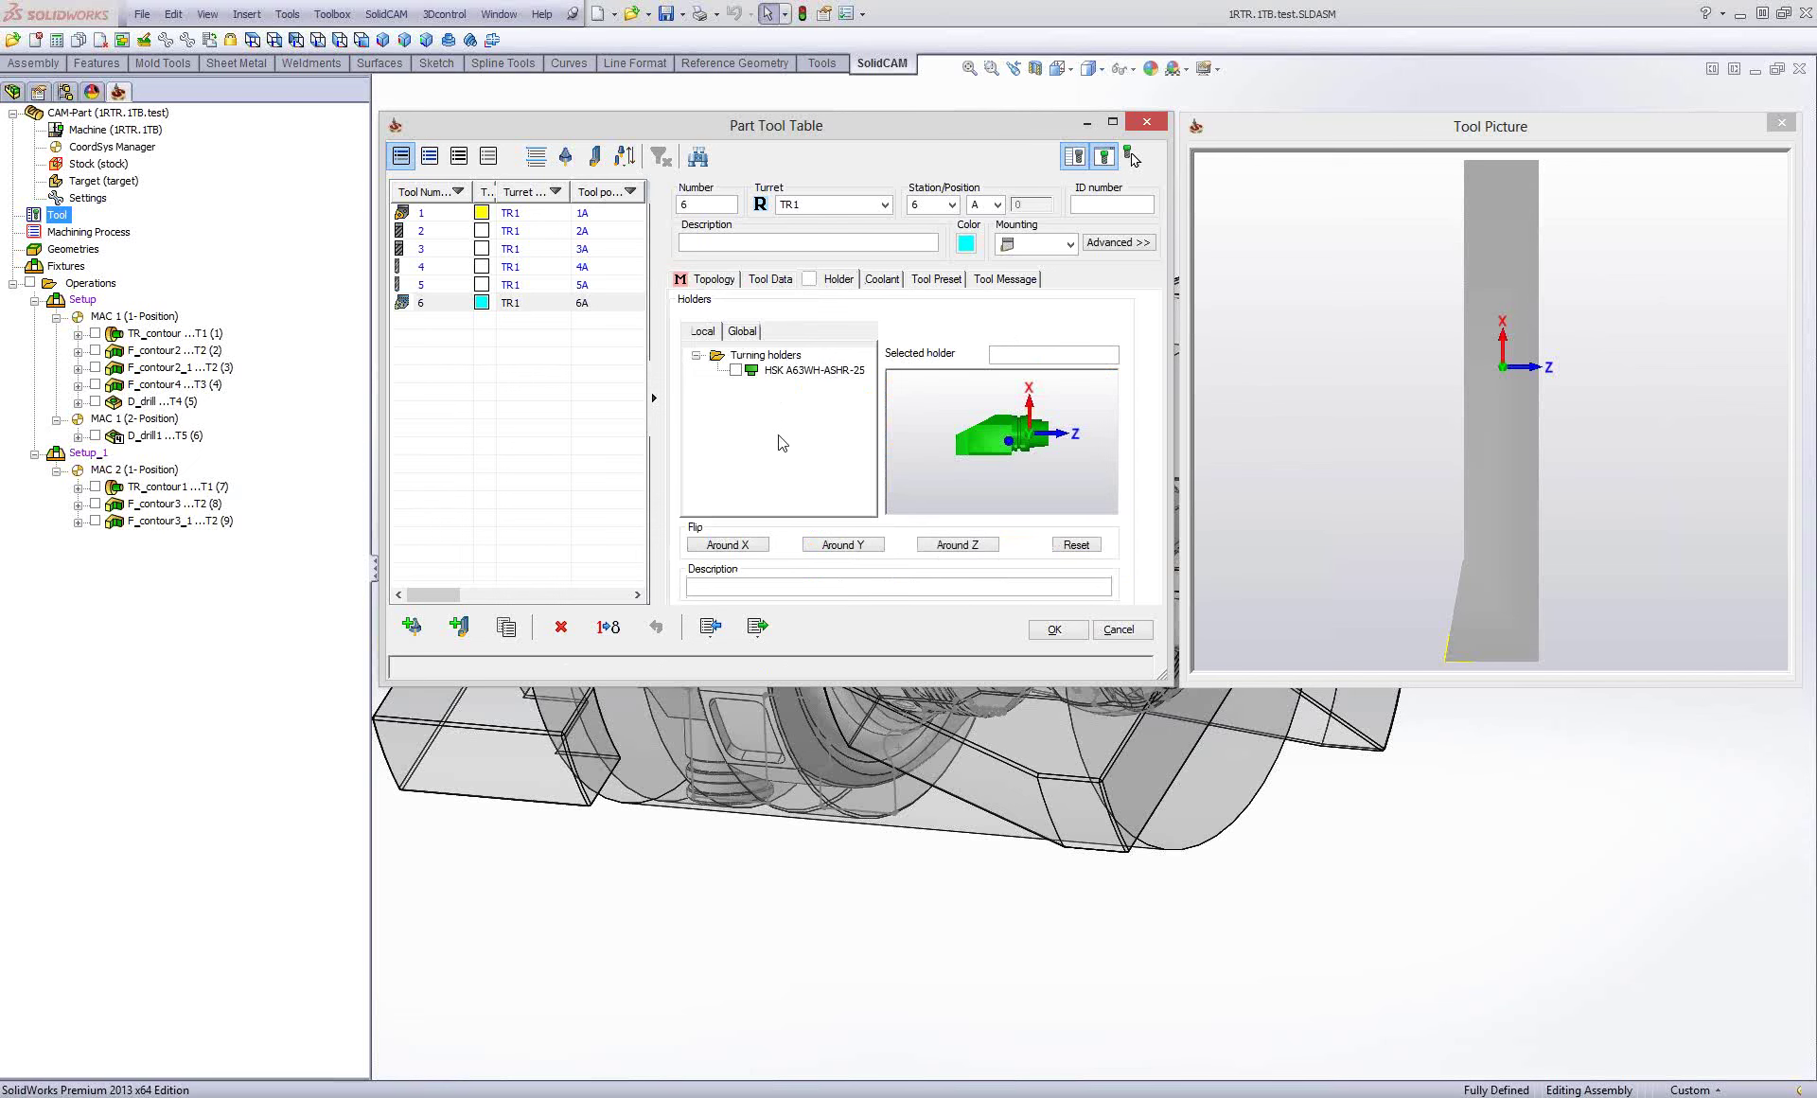
{"action": "left_click", "coordinate": [432, 215]}
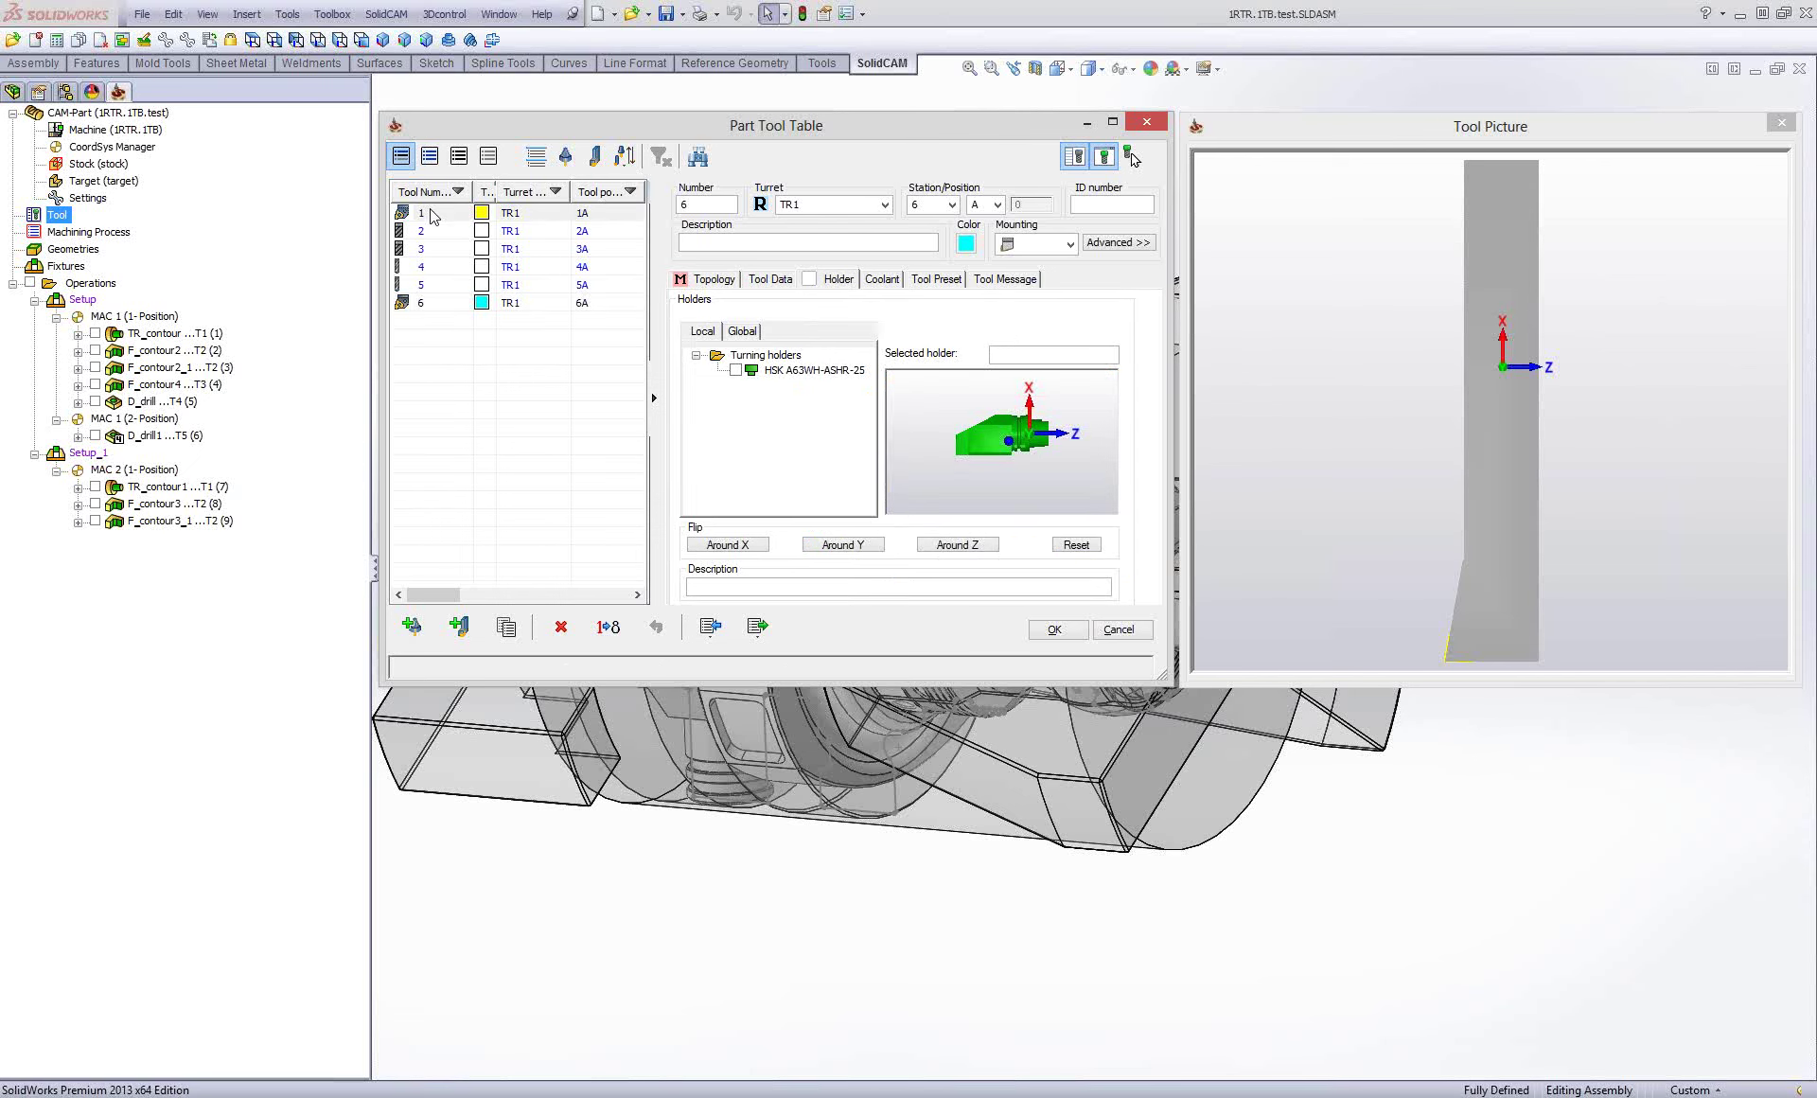
{"action": "left_click", "coordinate": [812, 370]}
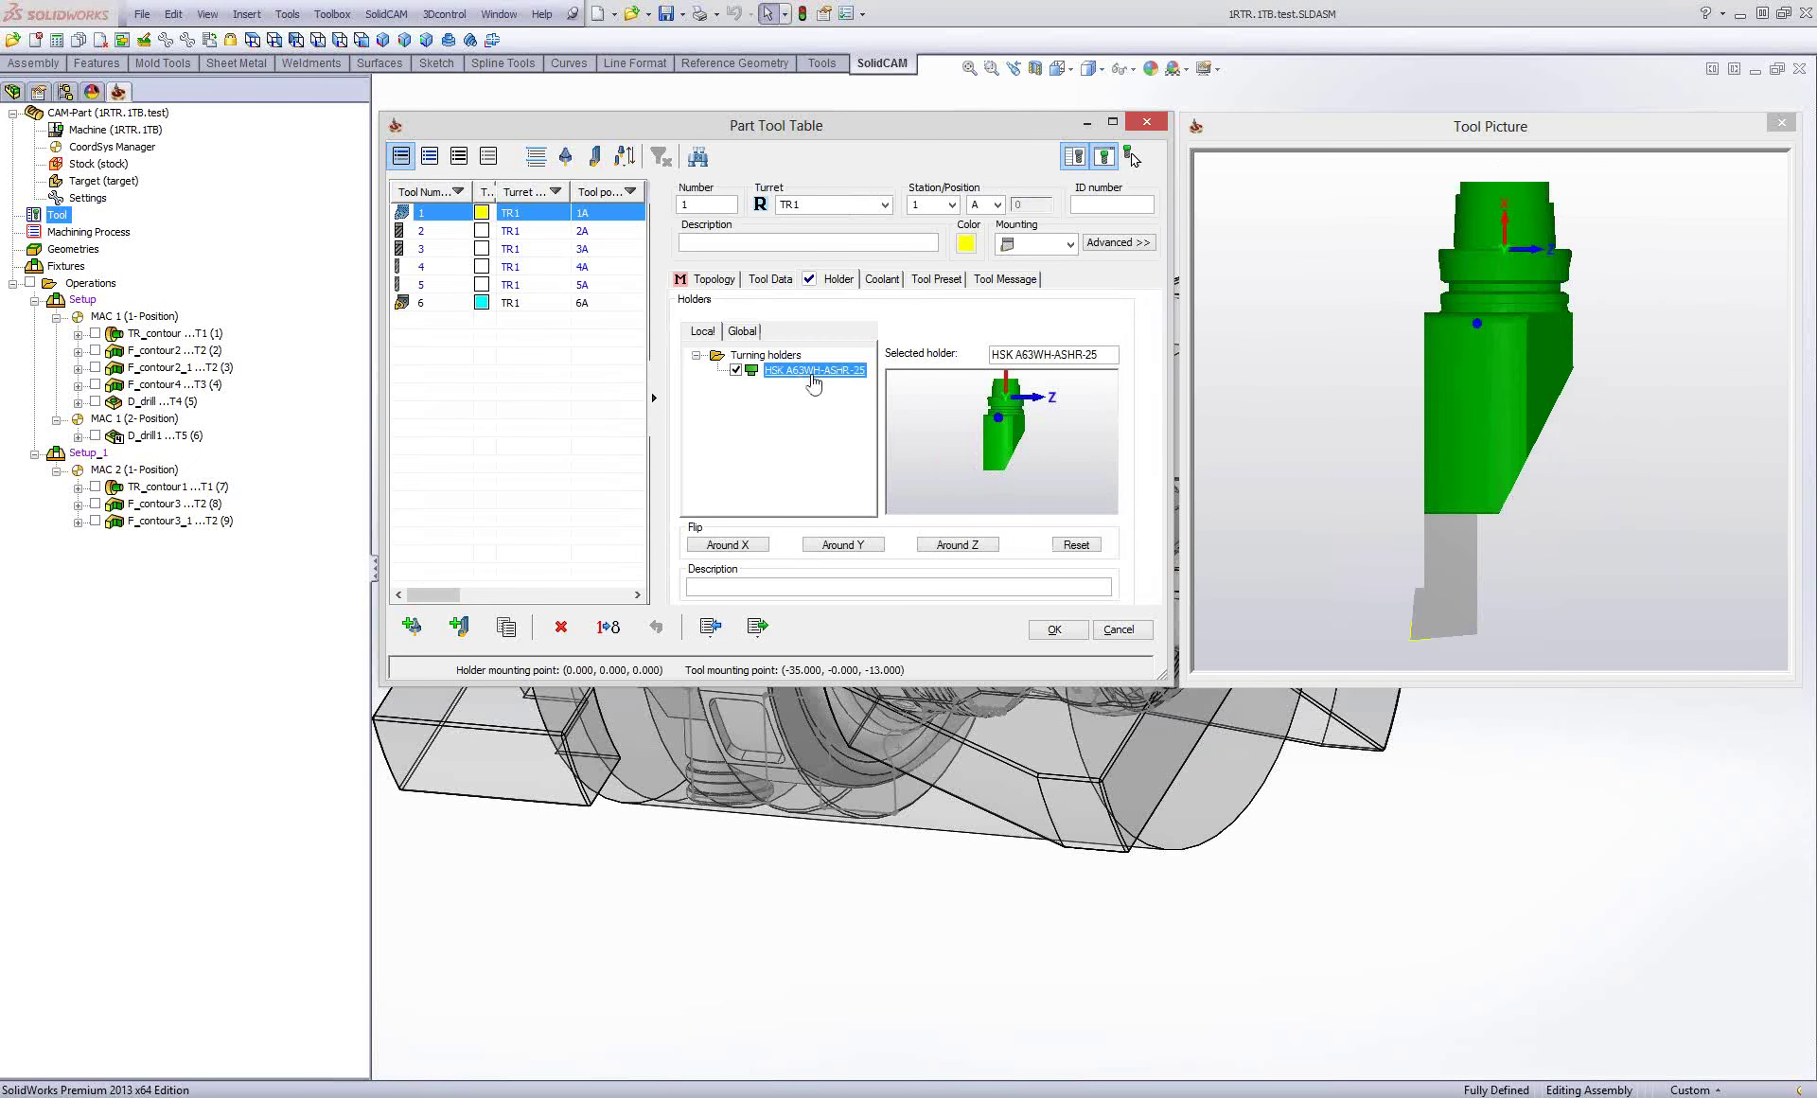
Rotate the tool-and-holder preview from several angles, then close the Part Tool Table.
{"action": "mouse_move", "coordinate": [1297, 419]}
{"action": "left_mouse_down"}
{"action": "mouse_move", "coordinate": [1364, 439]}
{"action": "mouse_move", "coordinate": [1490, 428]}
{"action": "mouse_move", "coordinate": [1463, 406]}
{"action": "left_mouse_up"}
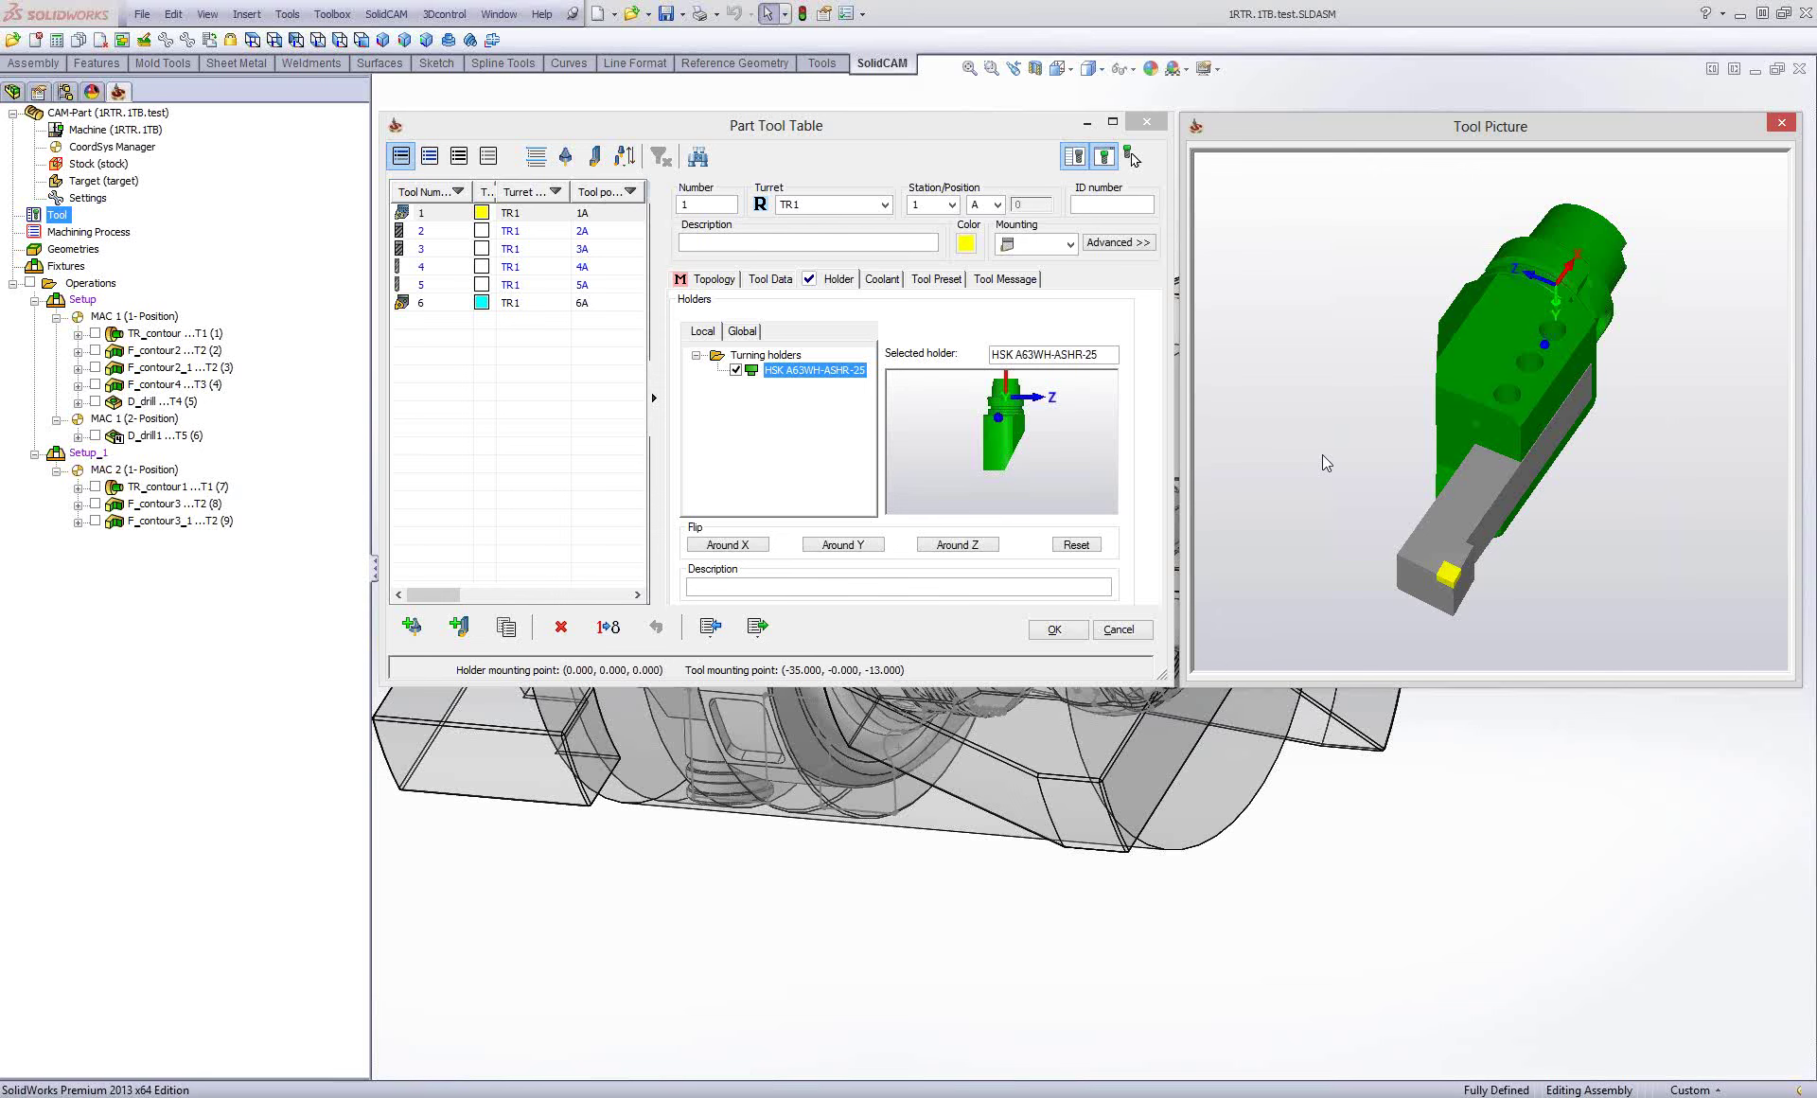
{"action": "mouse_move", "coordinate": [1336, 446]}
{"action": "left_mouse_down"}
{"action": "mouse_move", "coordinate": [1304, 447]}
{"action": "mouse_move", "coordinate": [1394, 456]}
{"action": "mouse_move", "coordinate": [1304, 469]}
{"action": "mouse_move", "coordinate": [1337, 463]}
{"action": "mouse_move", "coordinate": [1439, 515]}
{"action": "left_mouse_up"}
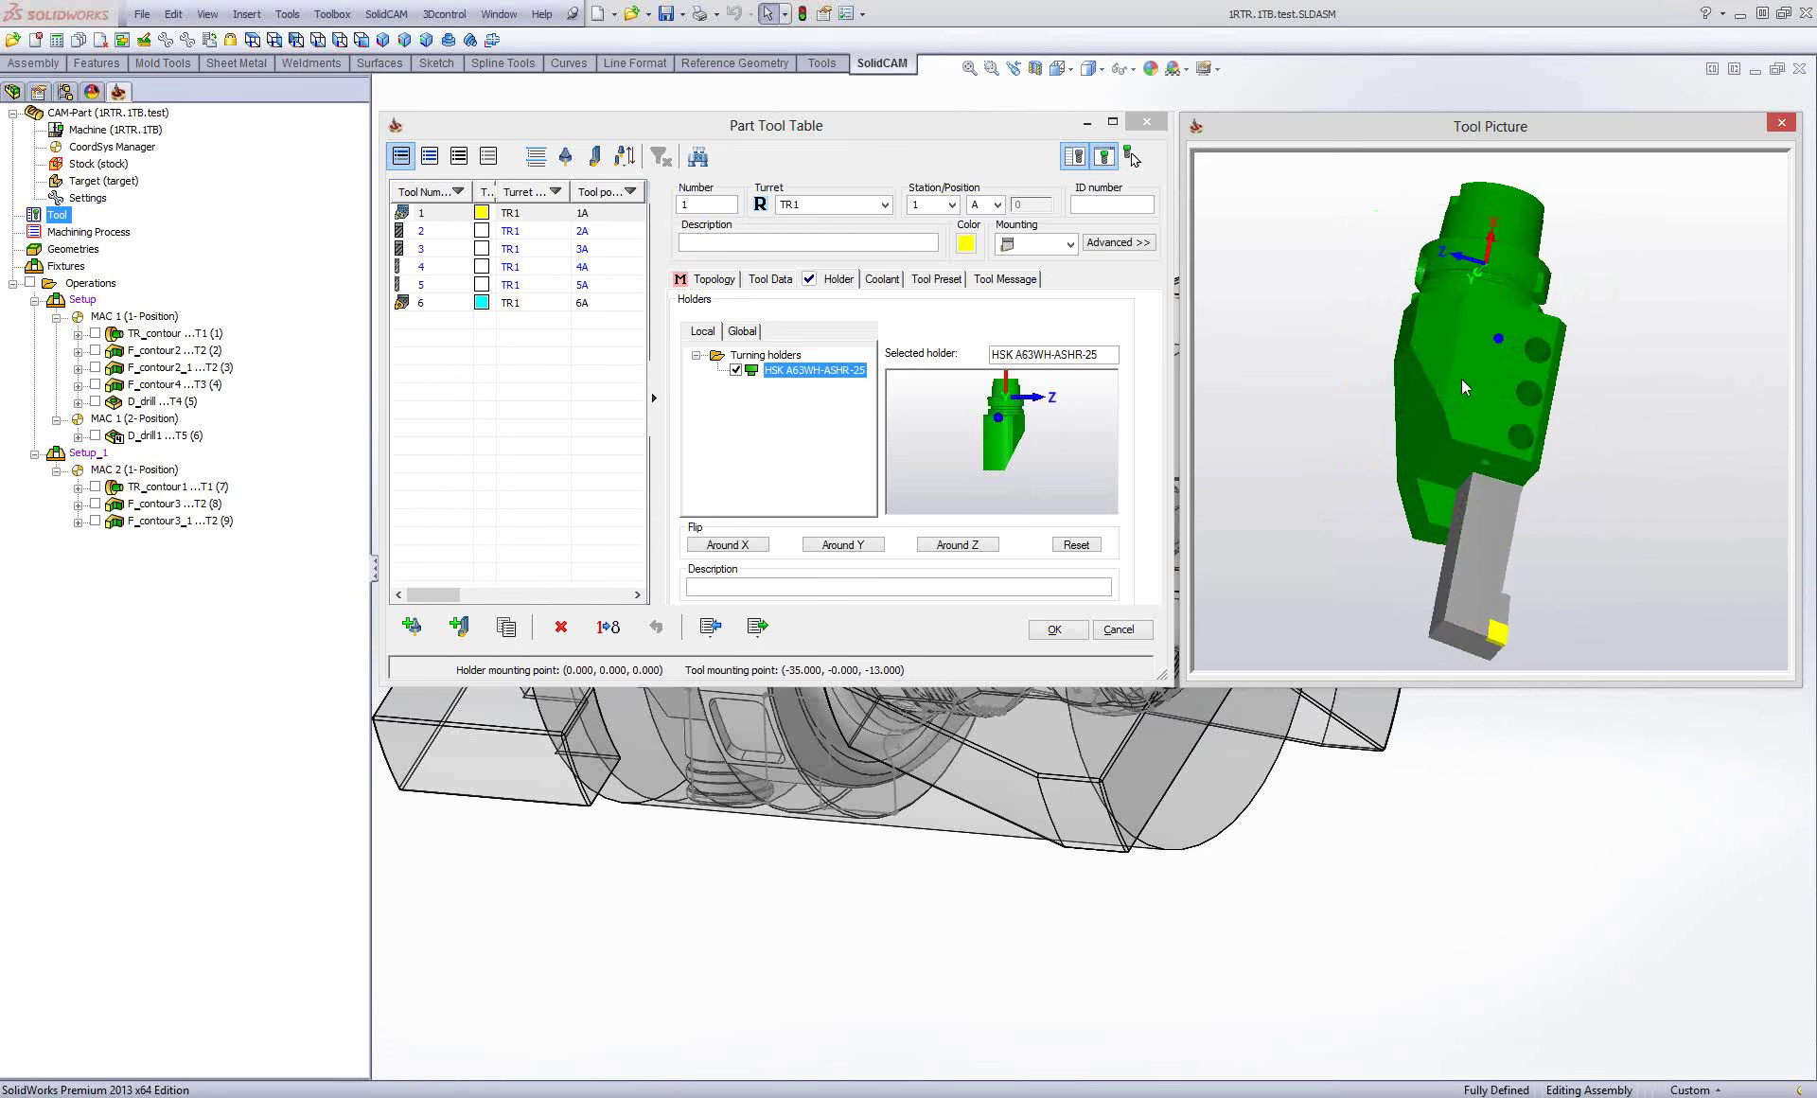
{"action": "mouse_move", "coordinate": [1461, 379]}
{"action": "left_mouse_down"}
{"action": "mouse_move", "coordinate": [1382, 369]}
{"action": "mouse_move", "coordinate": [1371, 350]}
{"action": "mouse_move", "coordinate": [1449, 379]}
{"action": "mouse_move", "coordinate": [1457, 365]}
{"action": "mouse_move", "coordinate": [1470, 407]}
{"action": "mouse_move", "coordinate": [1493, 398]}
{"action": "mouse_move", "coordinate": [1412, 370]}
{"action": "left_mouse_up"}
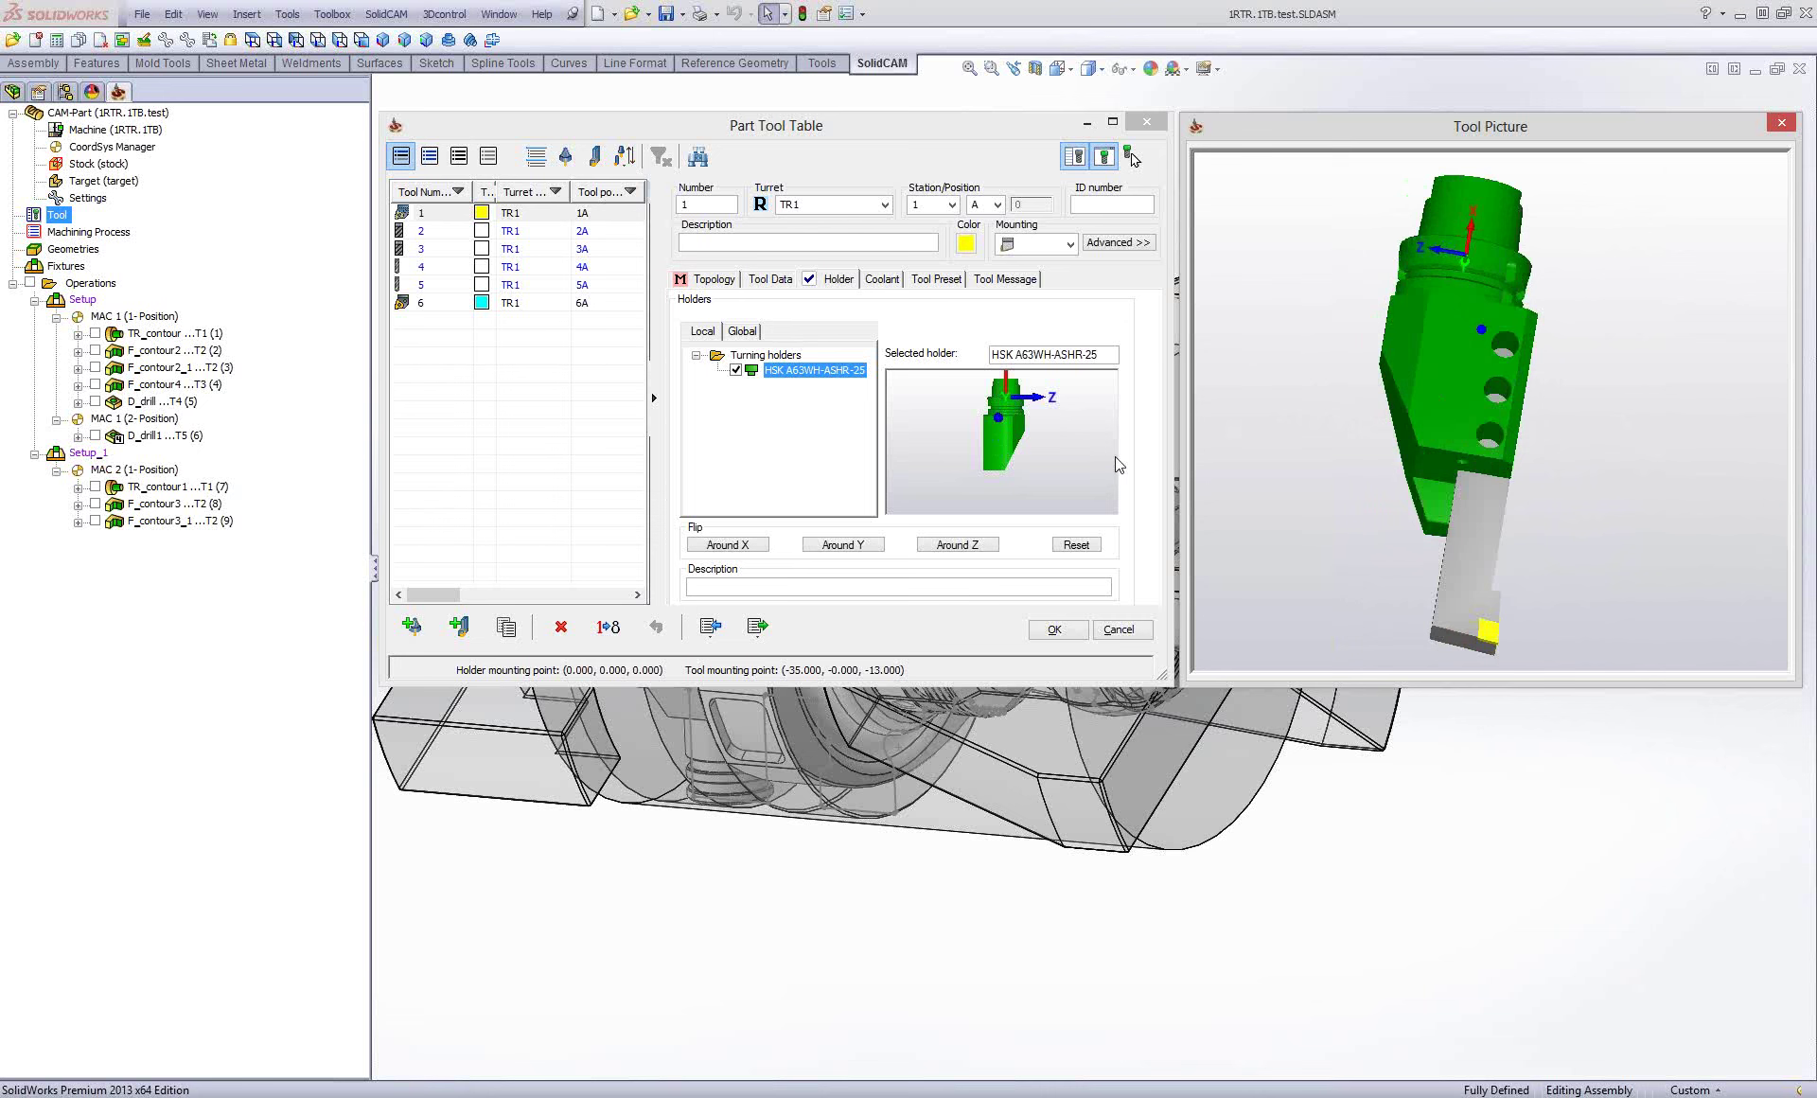
{"action": "left_click_drag", "start_coordinate": [1360, 454], "coordinate": [1343, 446]}
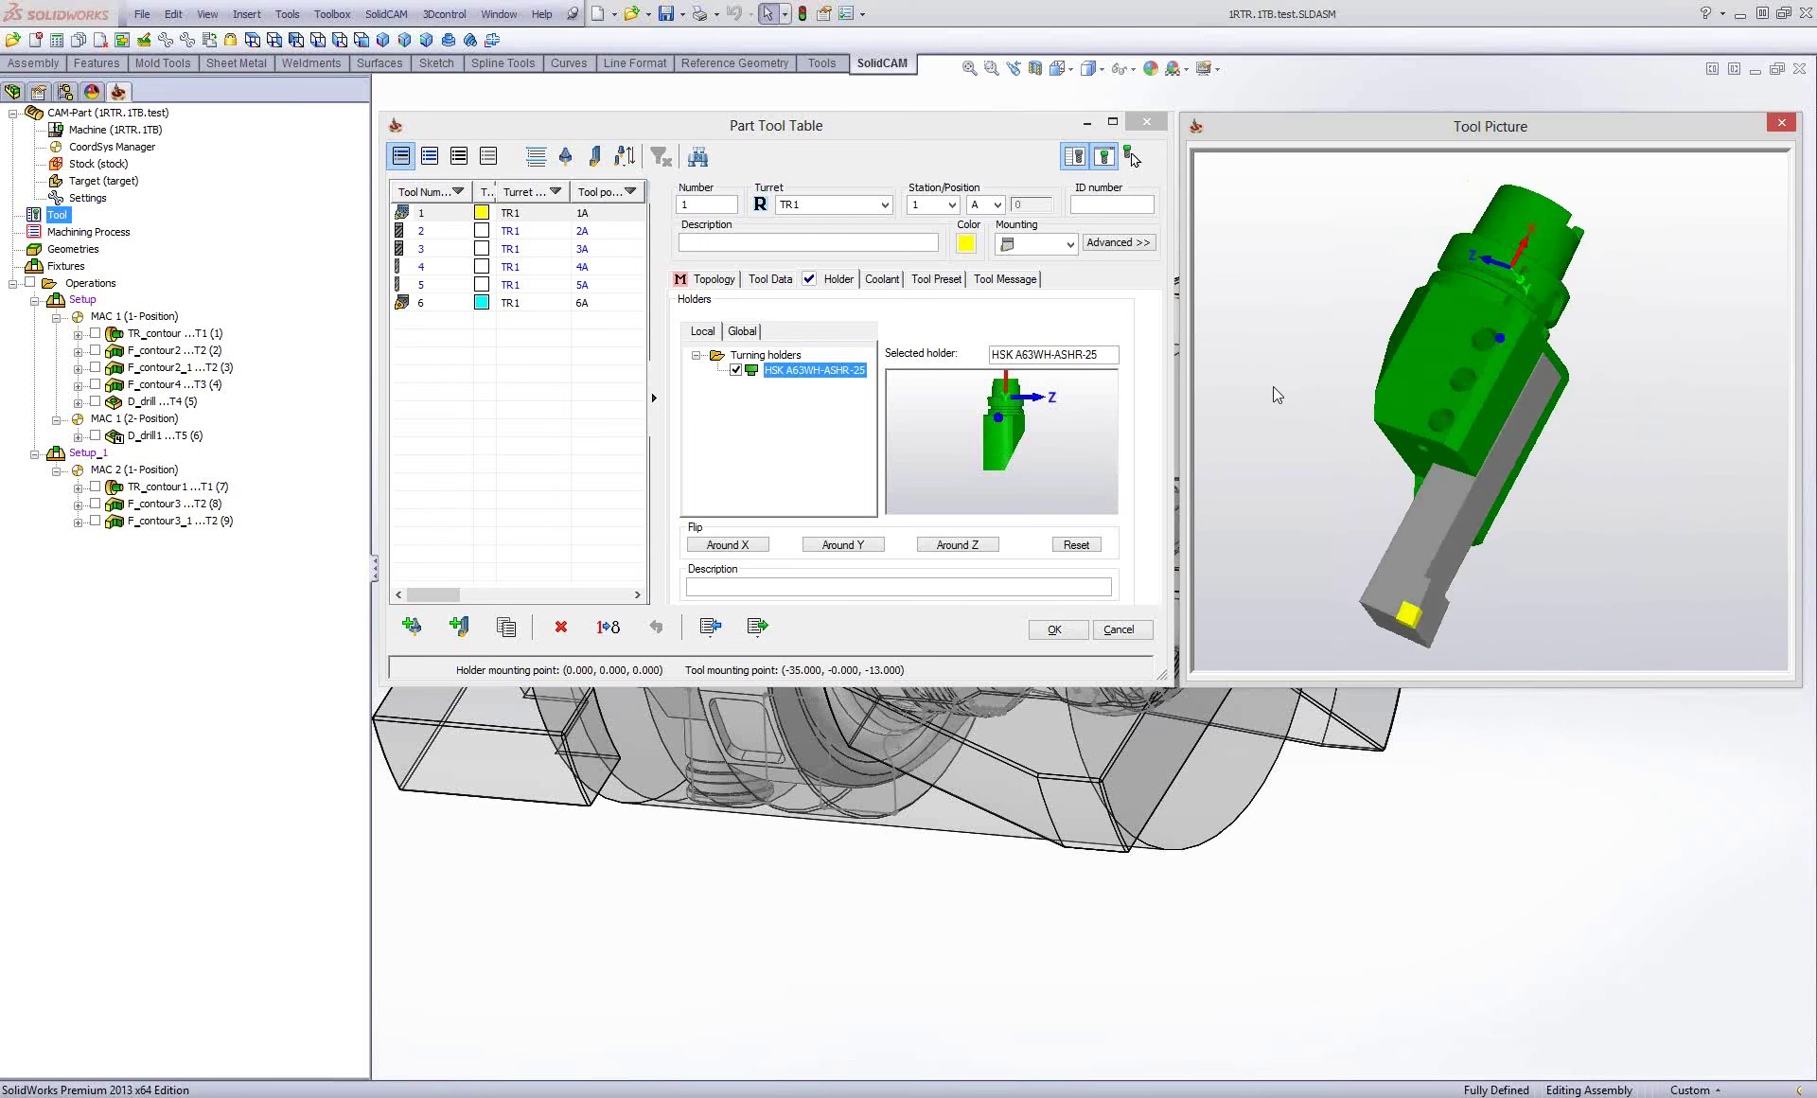
{"action": "mouse_move", "coordinate": [1330, 422]}
{"action": "left_mouse_down"}
{"action": "mouse_move", "coordinate": [1492, 414]}
{"action": "mouse_move", "coordinate": [1418, 403]}
{"action": "left_mouse_up"}
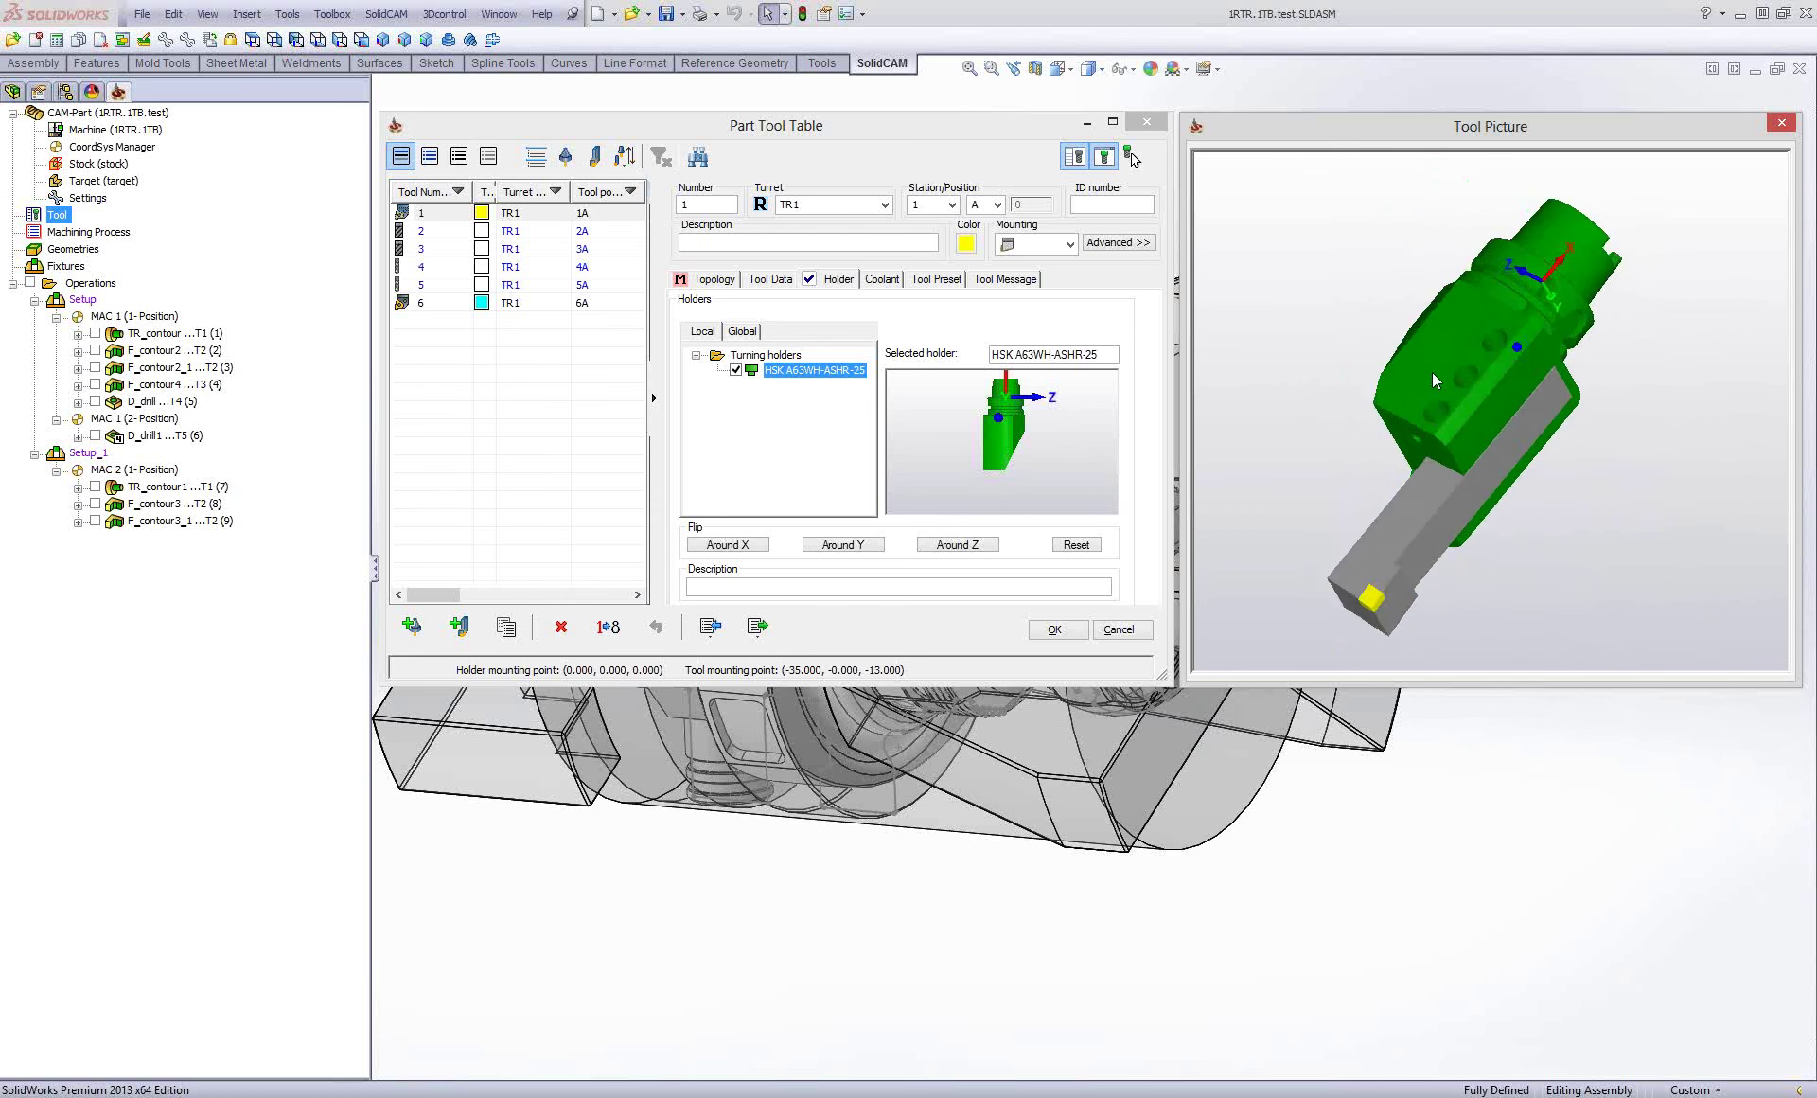
{"action": "mouse_move", "coordinate": [1410, 394]}
{"action": "left_mouse_down"}
{"action": "mouse_move", "coordinate": [1489, 423]}
{"action": "mouse_move", "coordinate": [1410, 409]}
{"action": "mouse_move", "coordinate": [1421, 394]}
{"action": "left_mouse_up"}
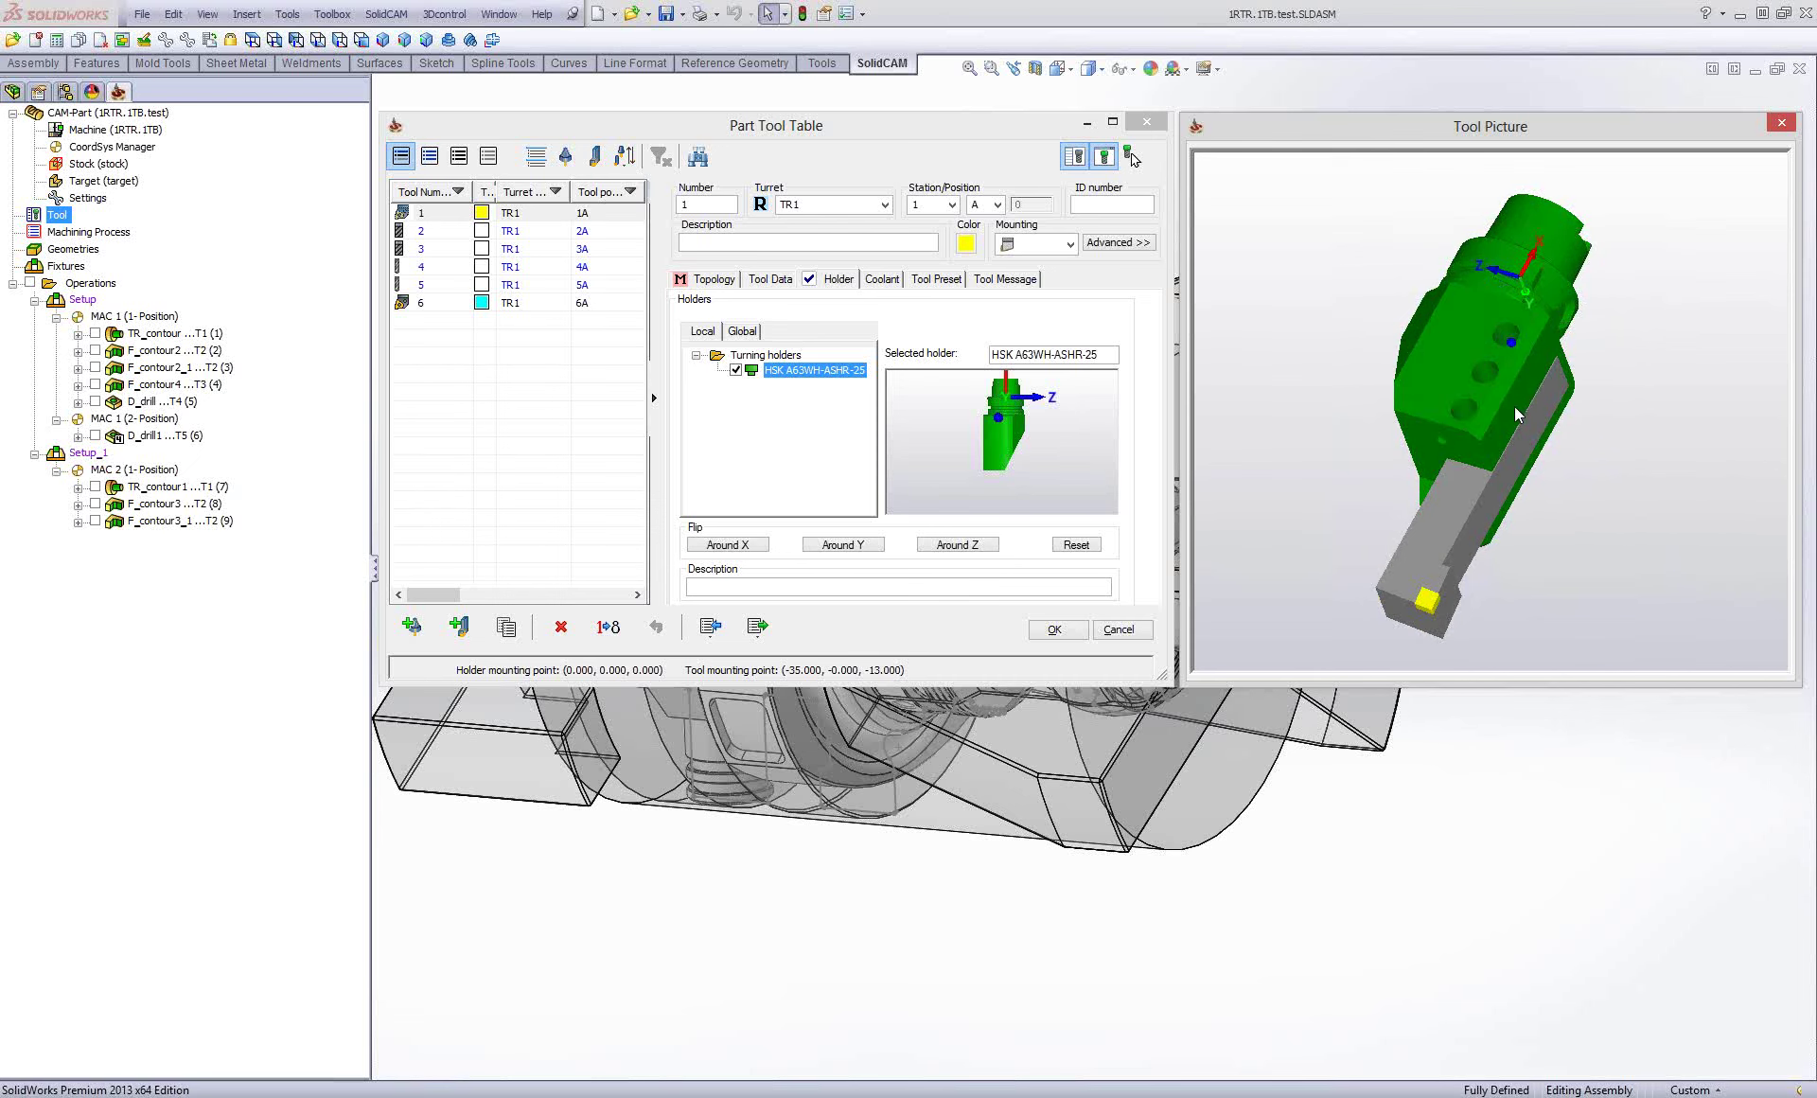
{"action": "mouse_move", "coordinate": [1511, 429]}
{"action": "left_mouse_down"}
{"action": "mouse_move", "coordinate": [1531, 434]}
{"action": "mouse_move", "coordinate": [1515, 426]}
{"action": "left_mouse_up"}
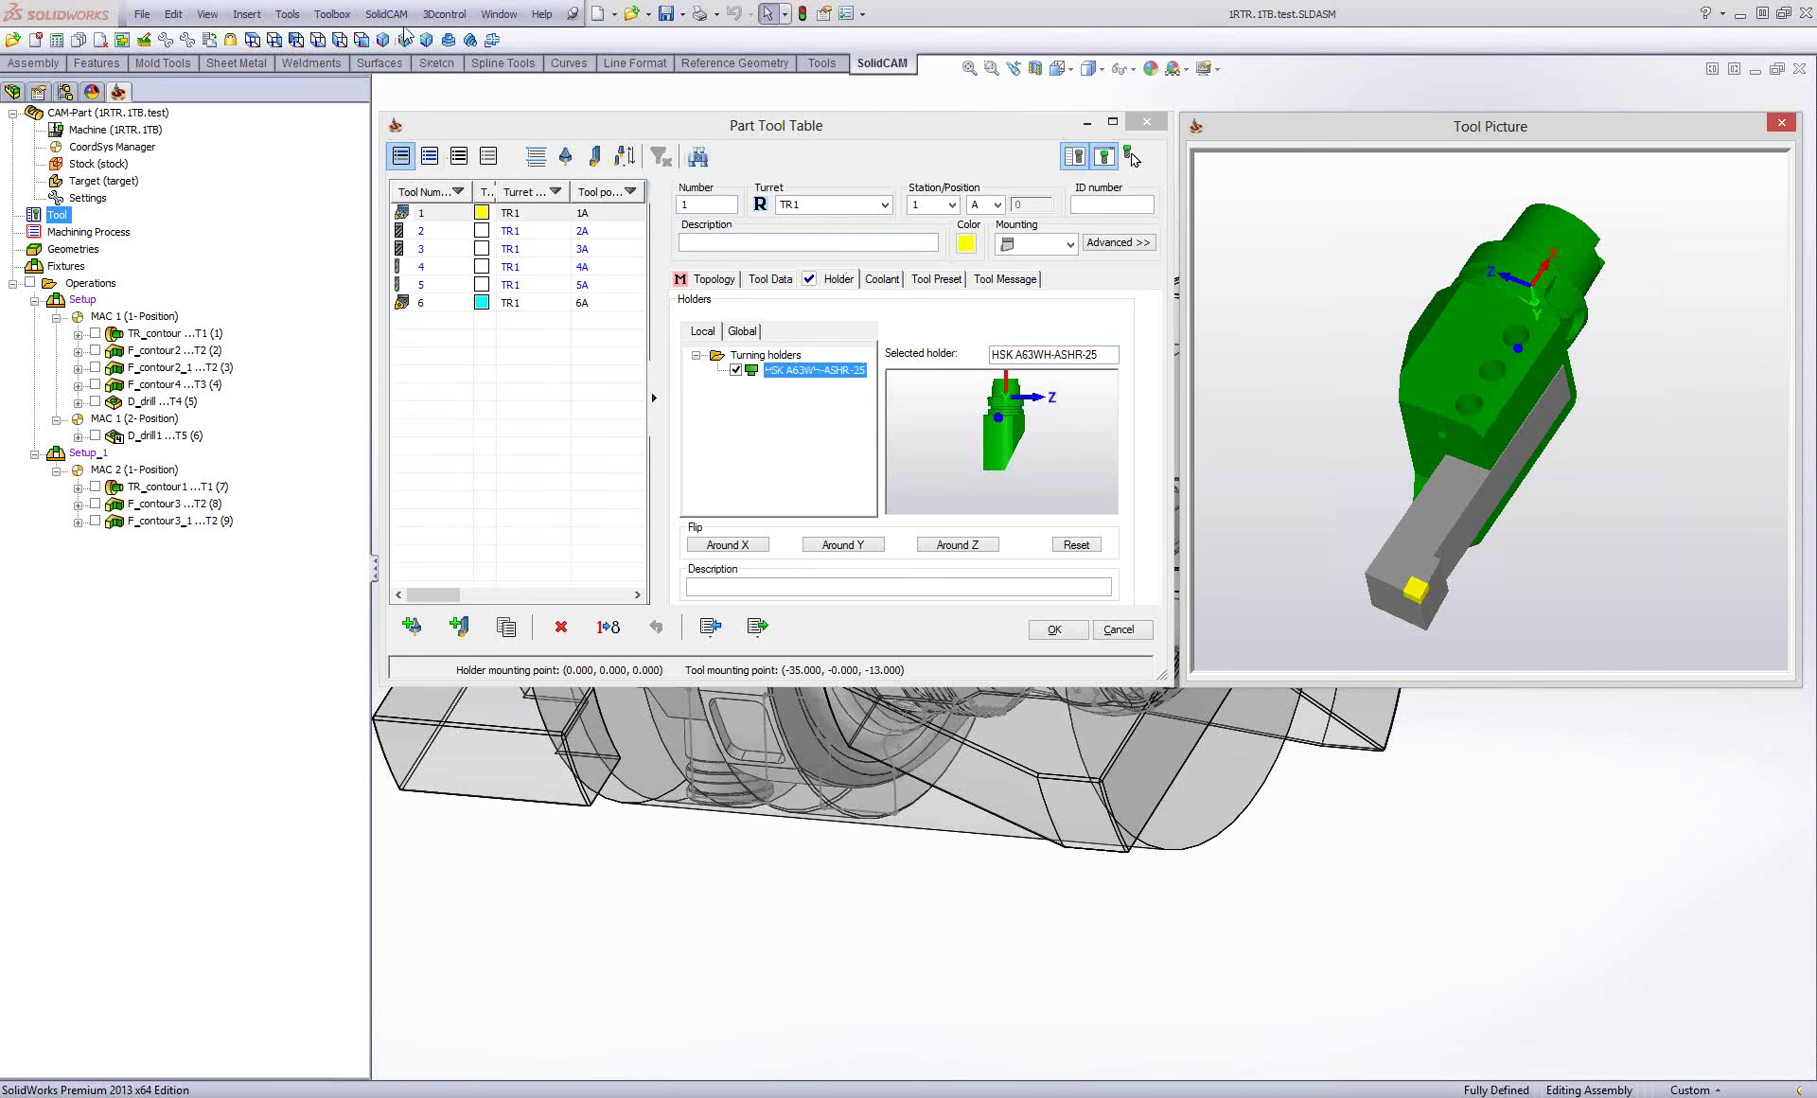
{"action": "left_click", "coordinate": [1126, 632]}
Discard the tool table changes and open the Tool STL Holders table.
{"action": "left_click", "coordinate": [855, 819]}
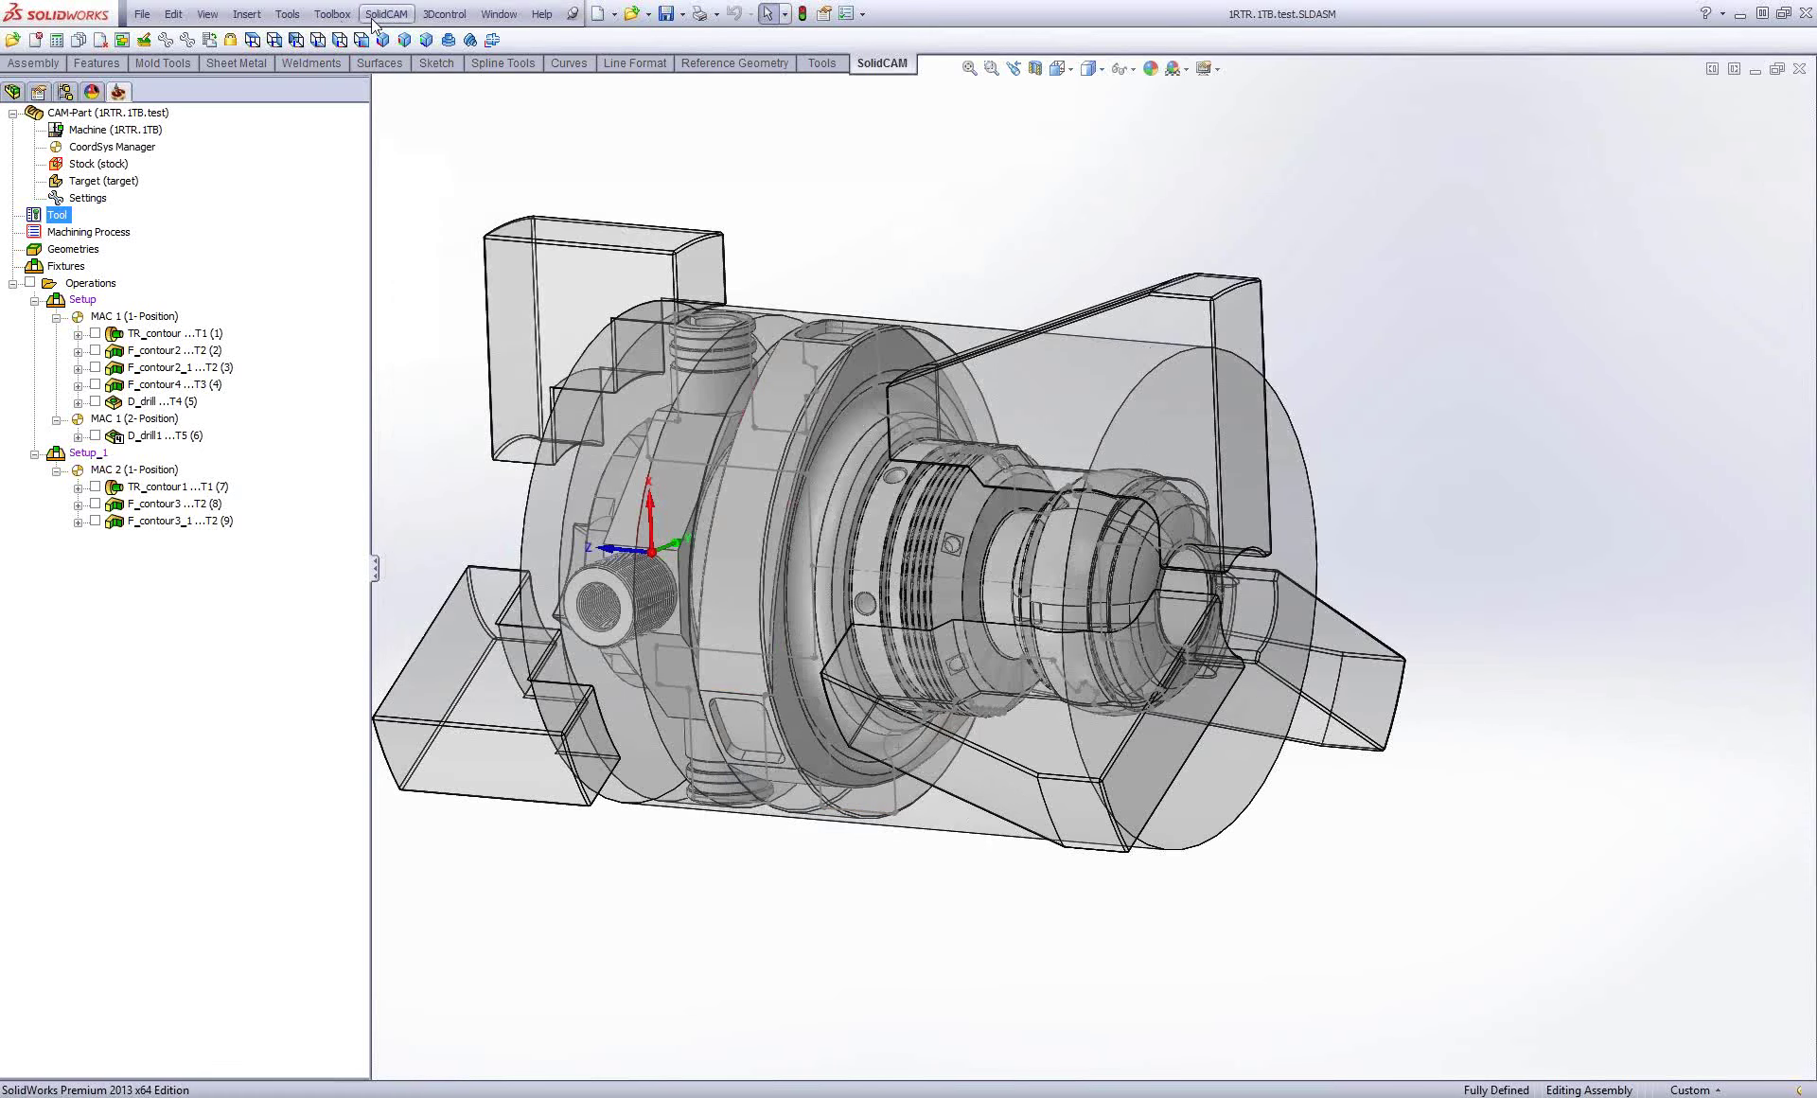
{"action": "left_click", "coordinate": [386, 13]}
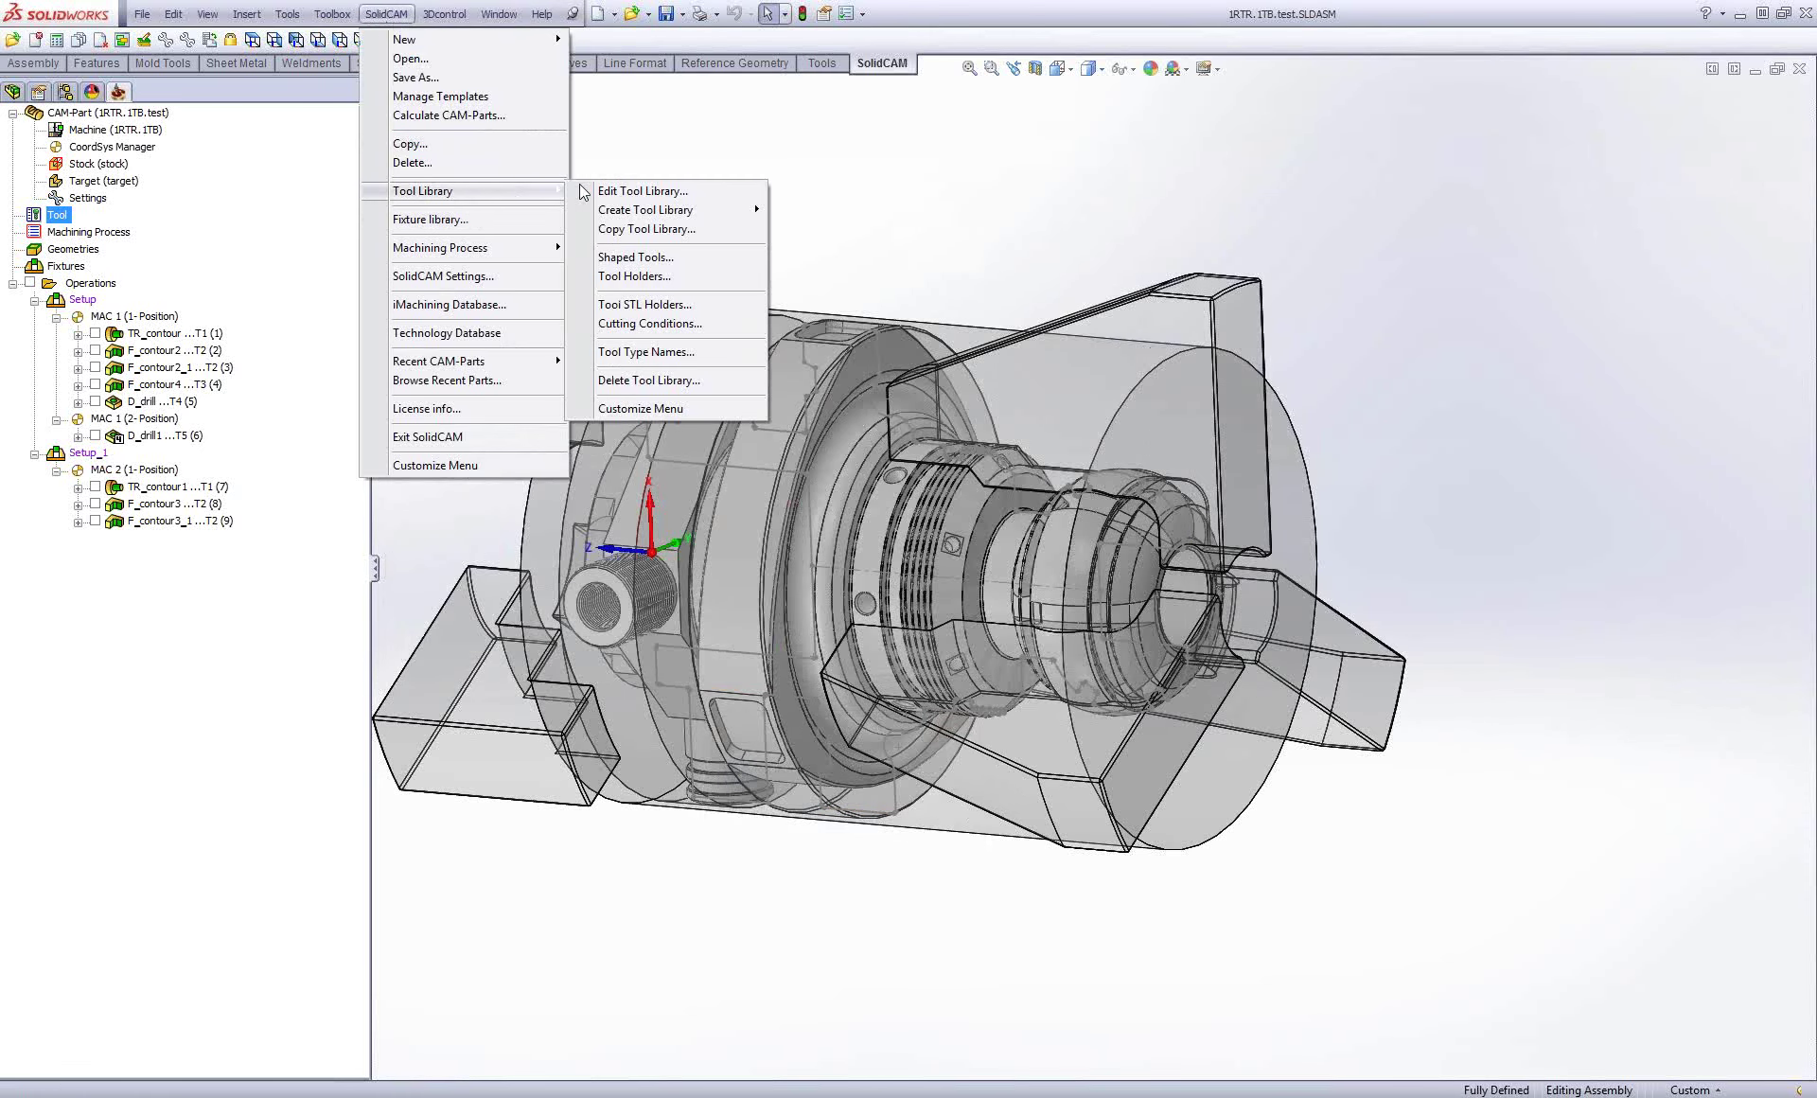
{"action": "mouse_move", "coordinate": [455, 191]}
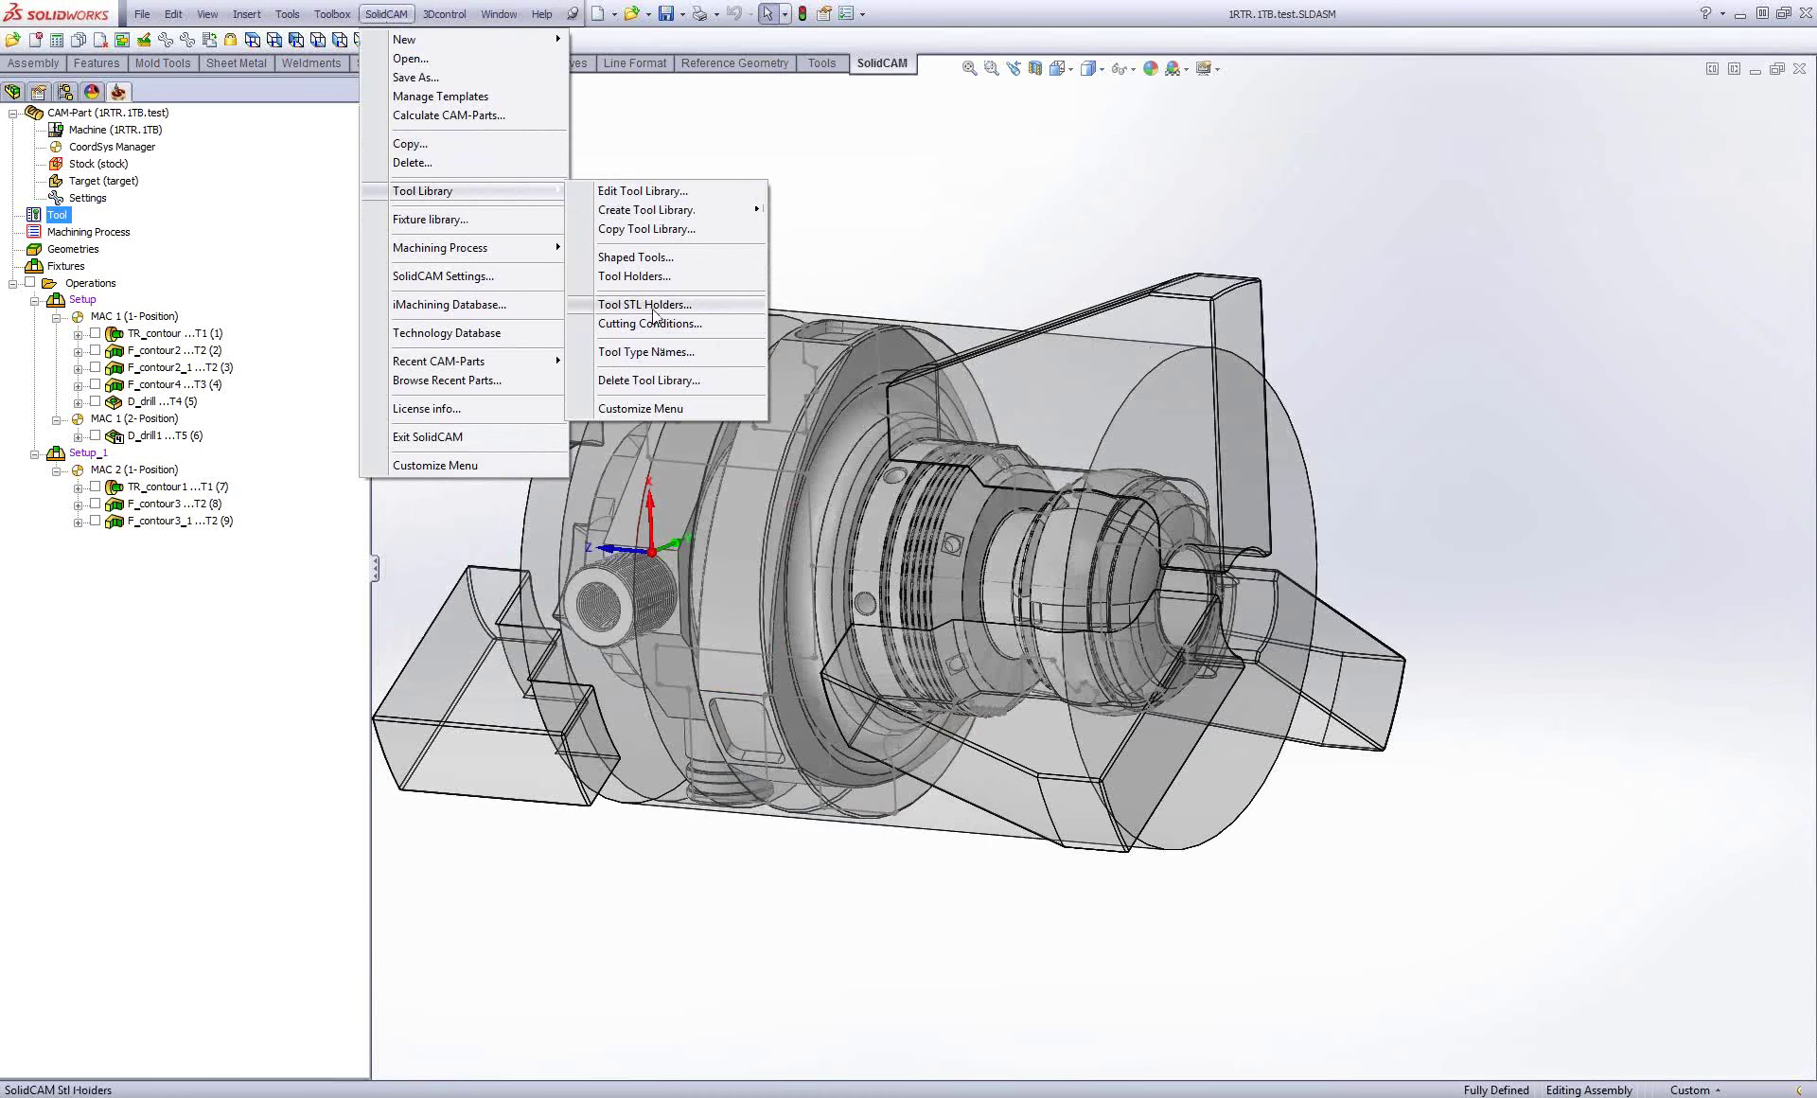
{"action": "left_click", "coordinate": [651, 307]}
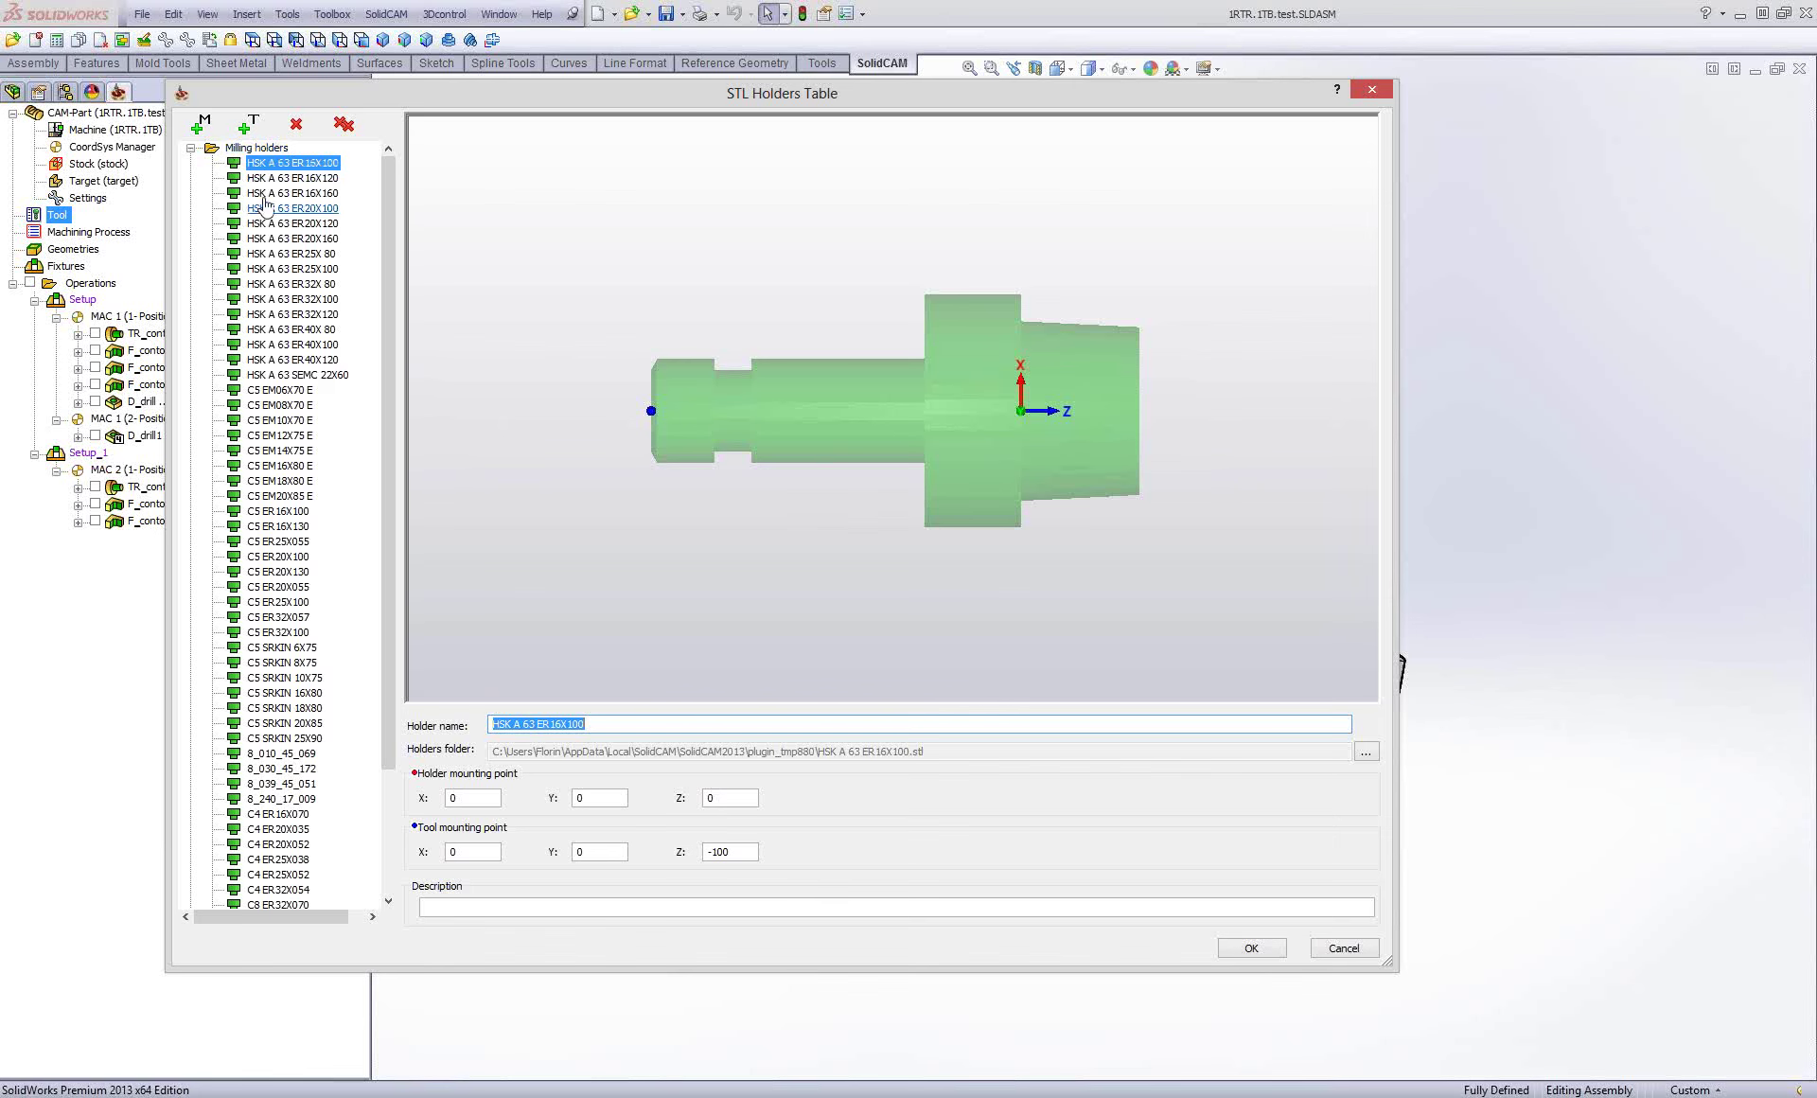
Preview milling holders ER16X120, ER20X160, C5 EM10X70 E and EM06X70 E, shown Shaded.
{"action": "left_click", "coordinate": [273, 178]}
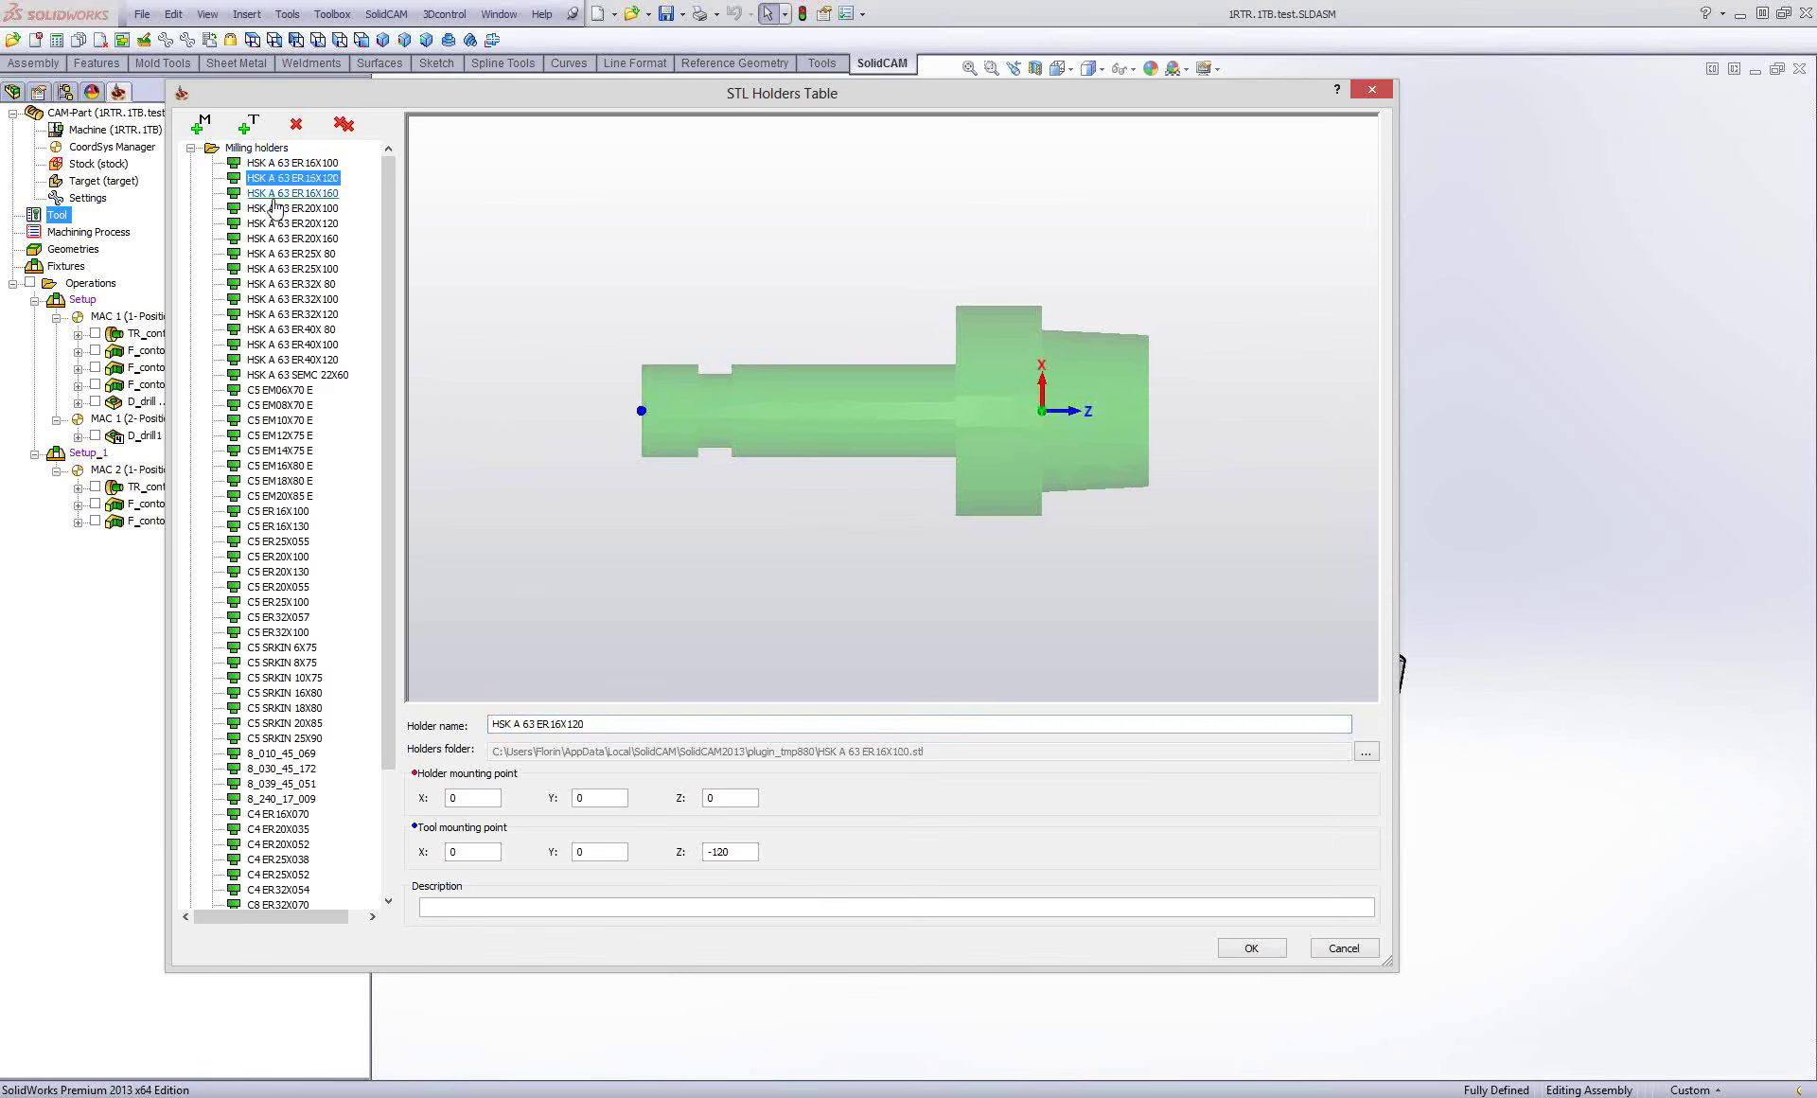
{"action": "left_click", "coordinate": [284, 238]}
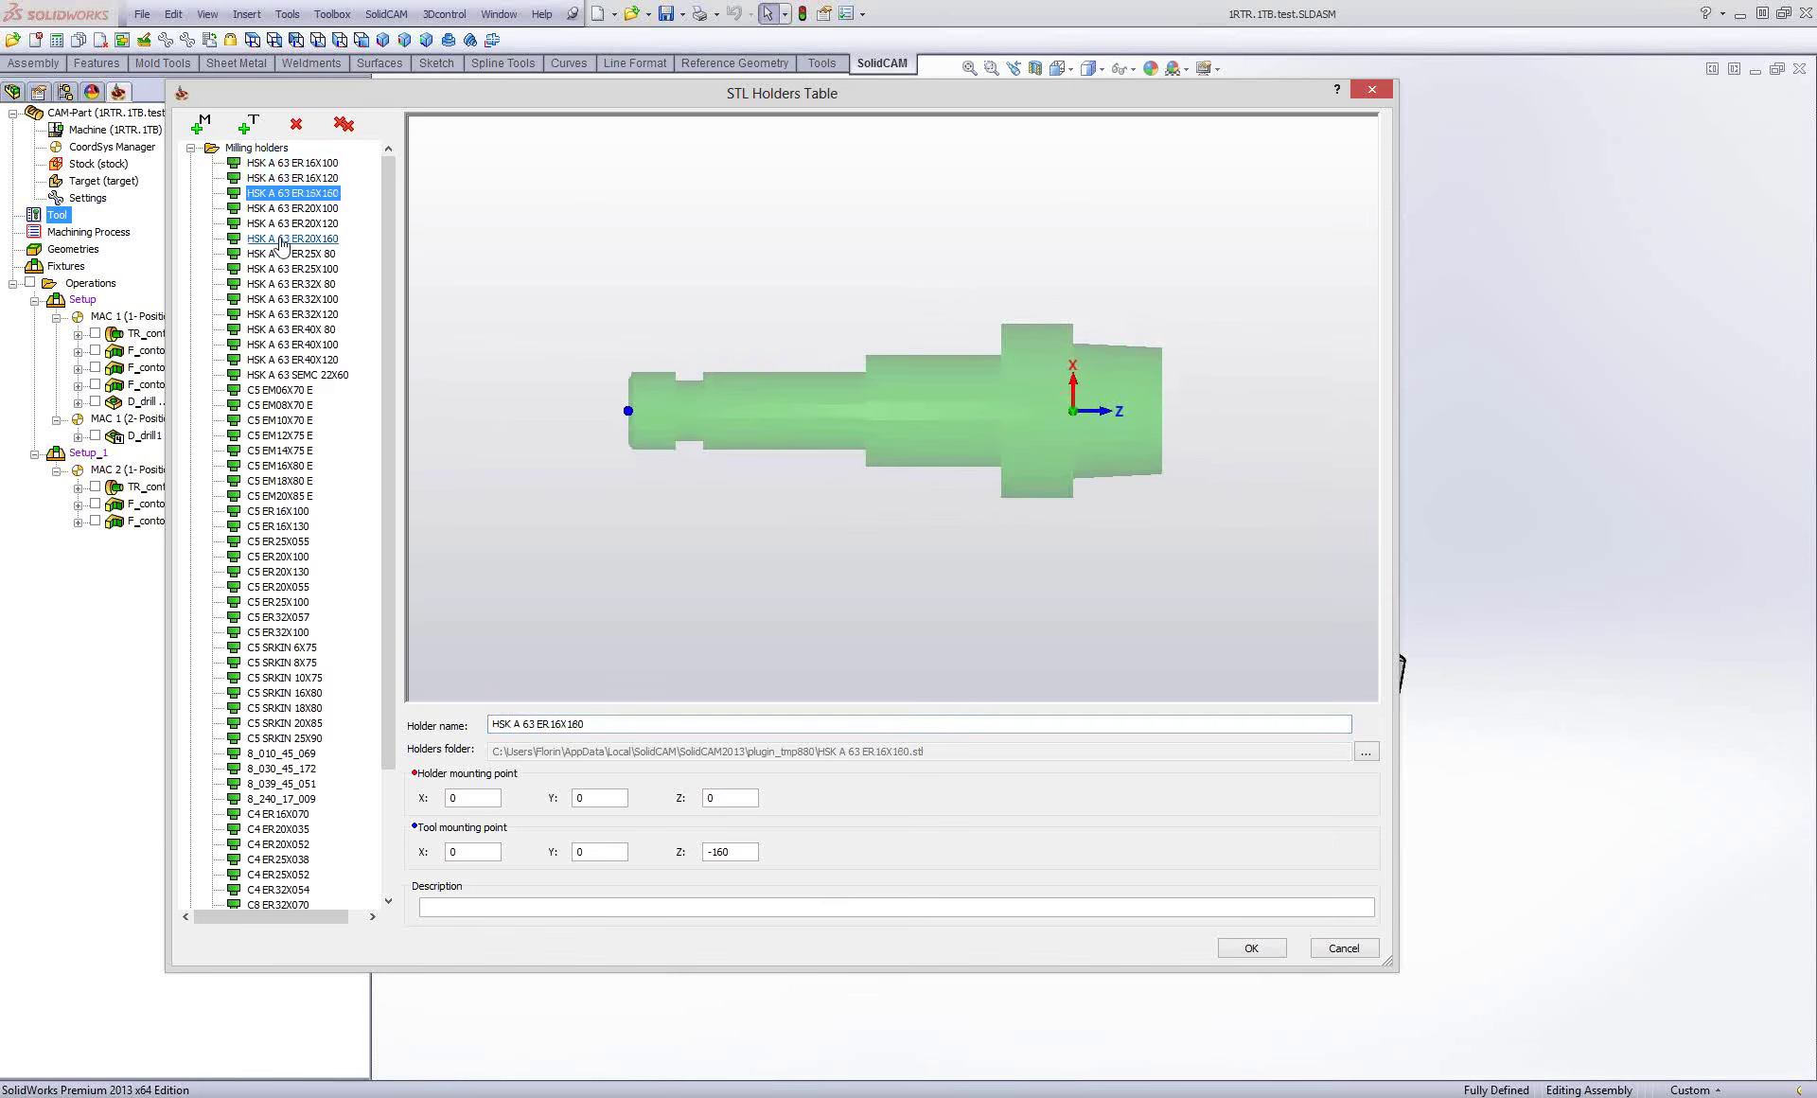
{"action": "left_click", "coordinate": [284, 314]}
{"action": "left_click", "coordinate": [294, 375]}
{"action": "left_click", "coordinate": [279, 419]}
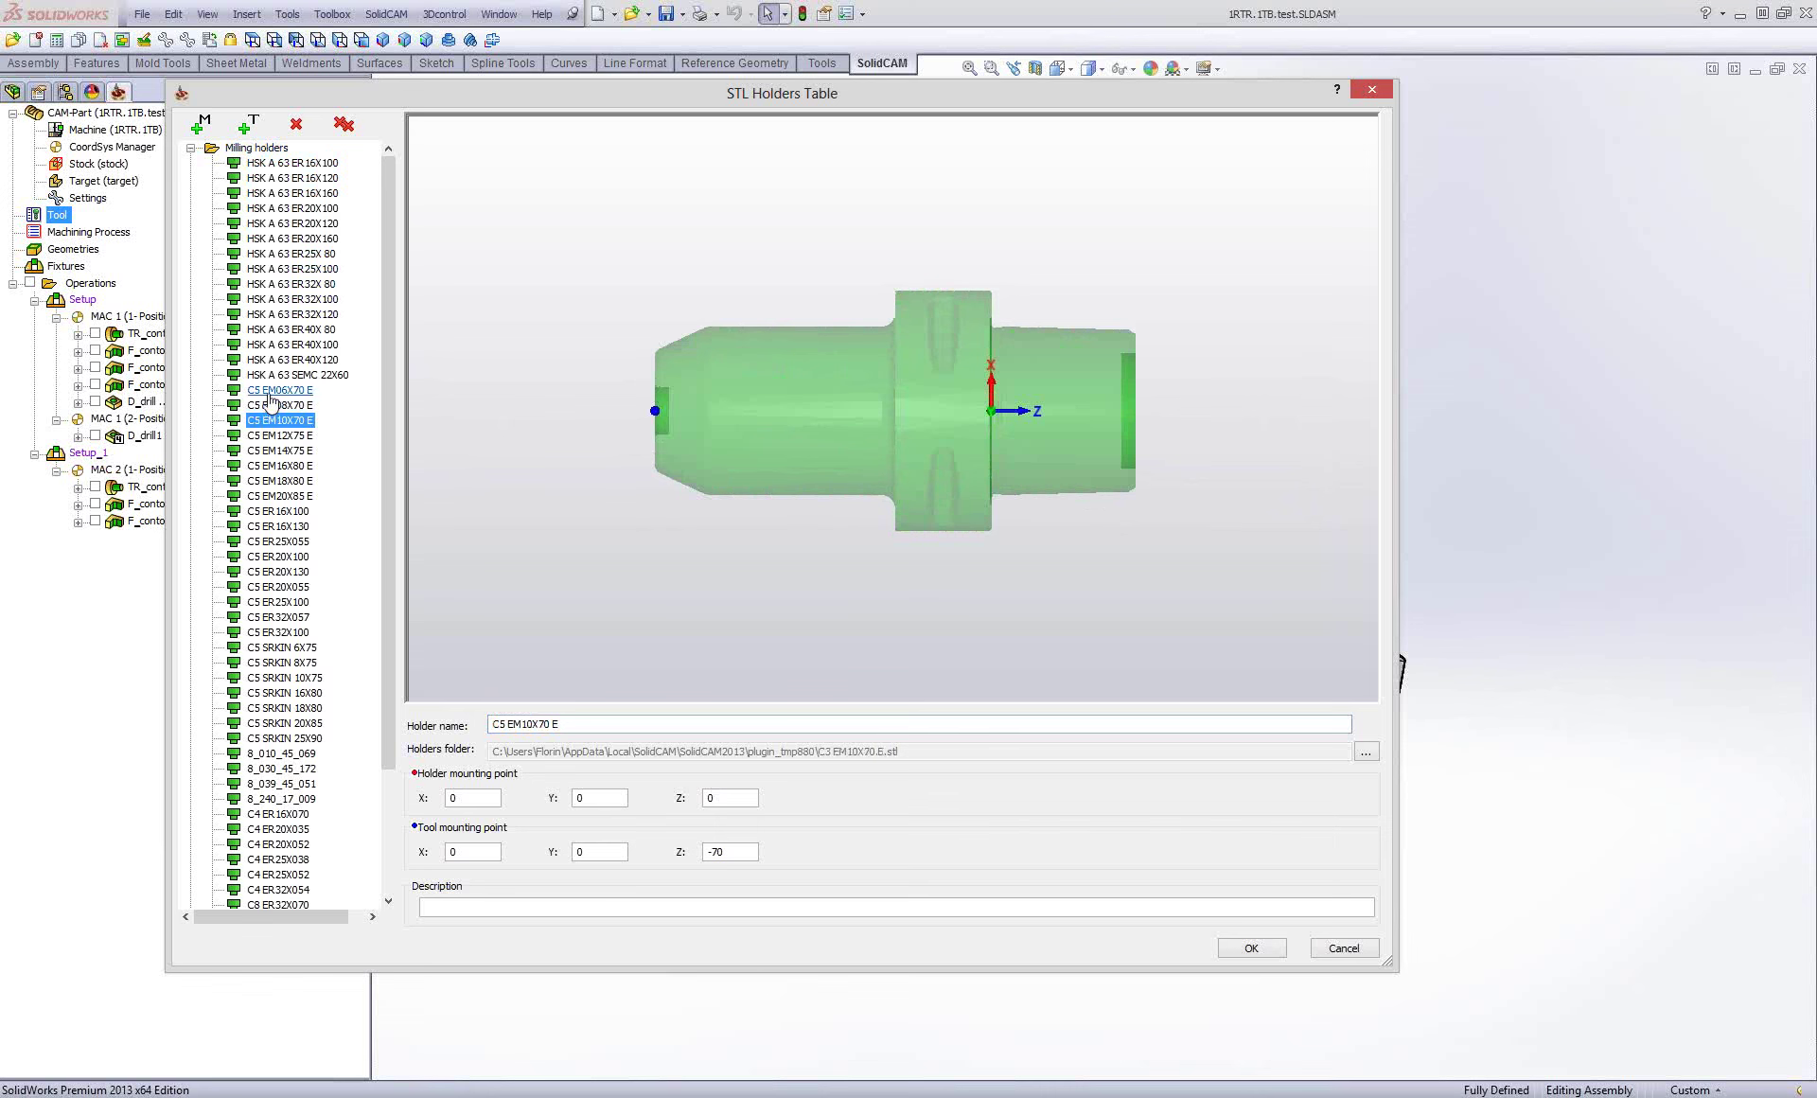
{"action": "left_click", "coordinate": [279, 389]}
{"action": "right_click", "coordinate": [712, 289]}
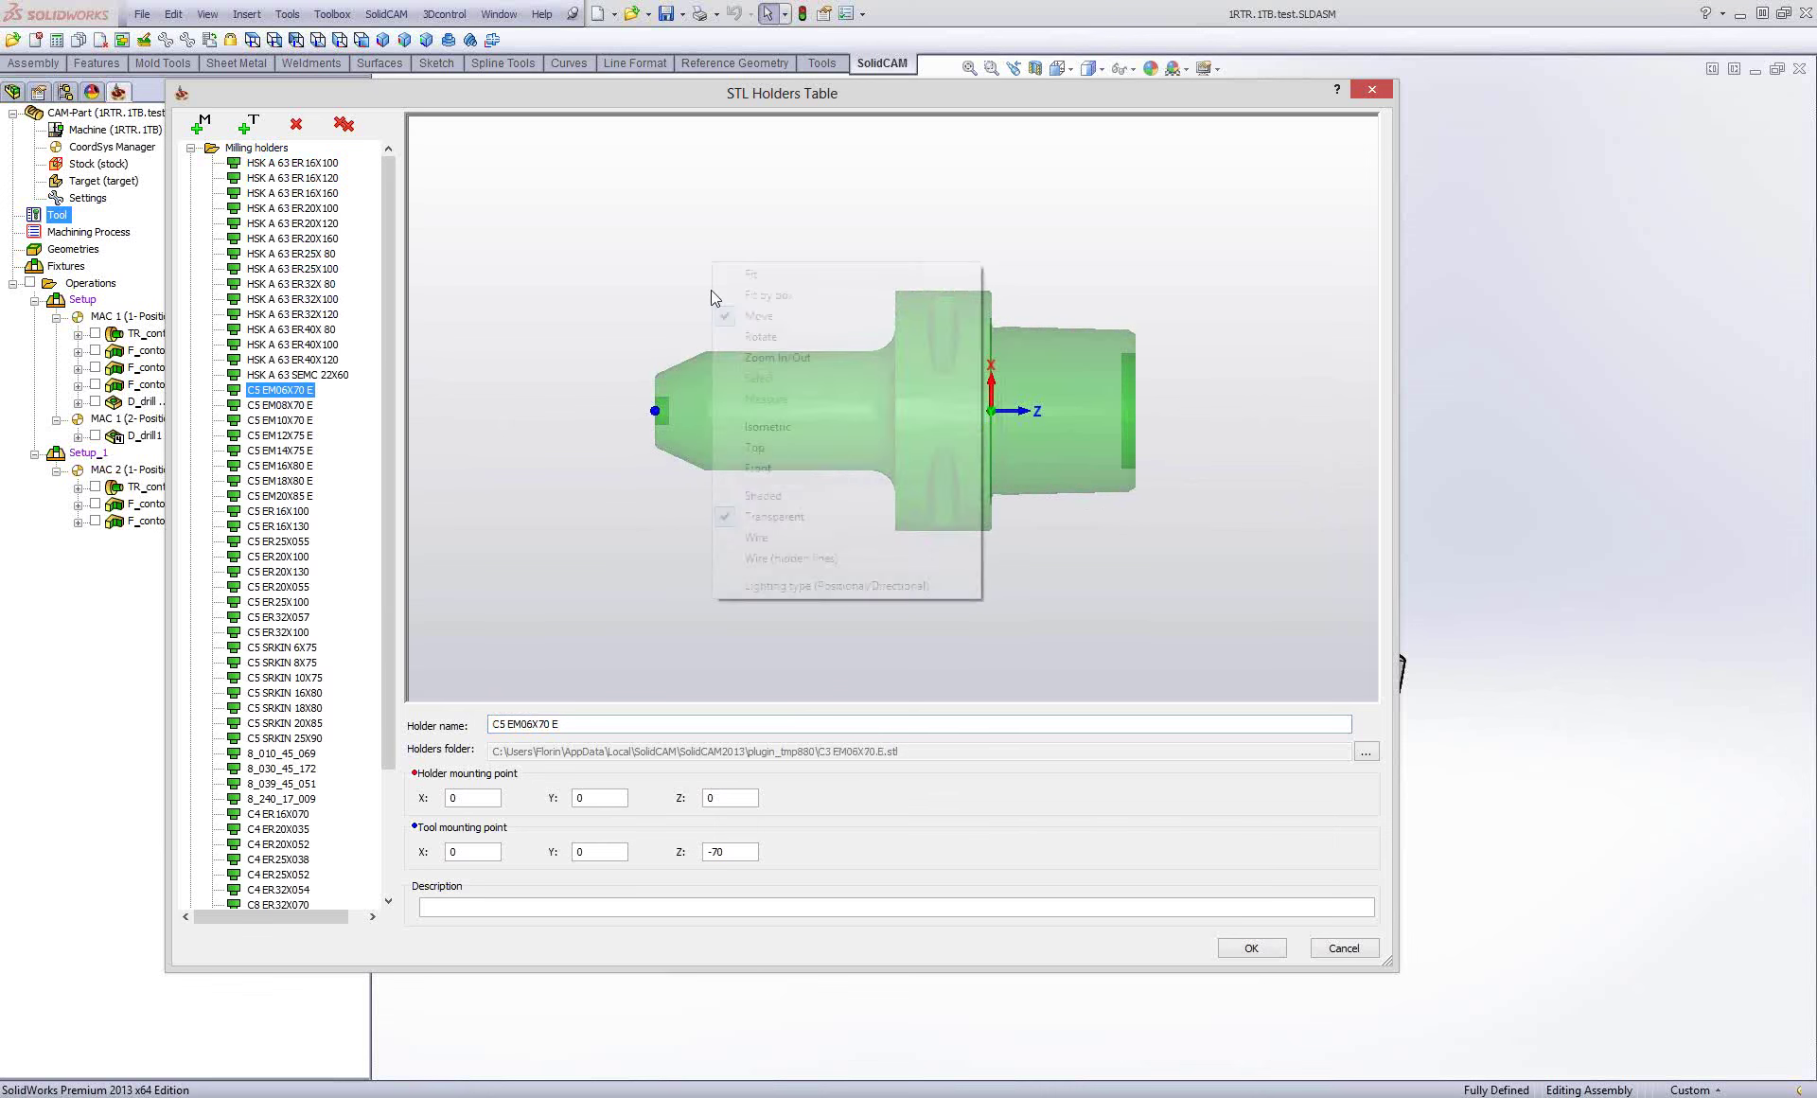
{"action": "left_click", "coordinate": [761, 496]}
{"action": "mouse_move", "coordinate": [600, 360]}
{"action": "middle_mouse_down"}
{"action": "mouse_move", "coordinate": [739, 402]}
{"action": "mouse_move", "coordinate": [674, 411]}
{"action": "middle_mouse_up"}
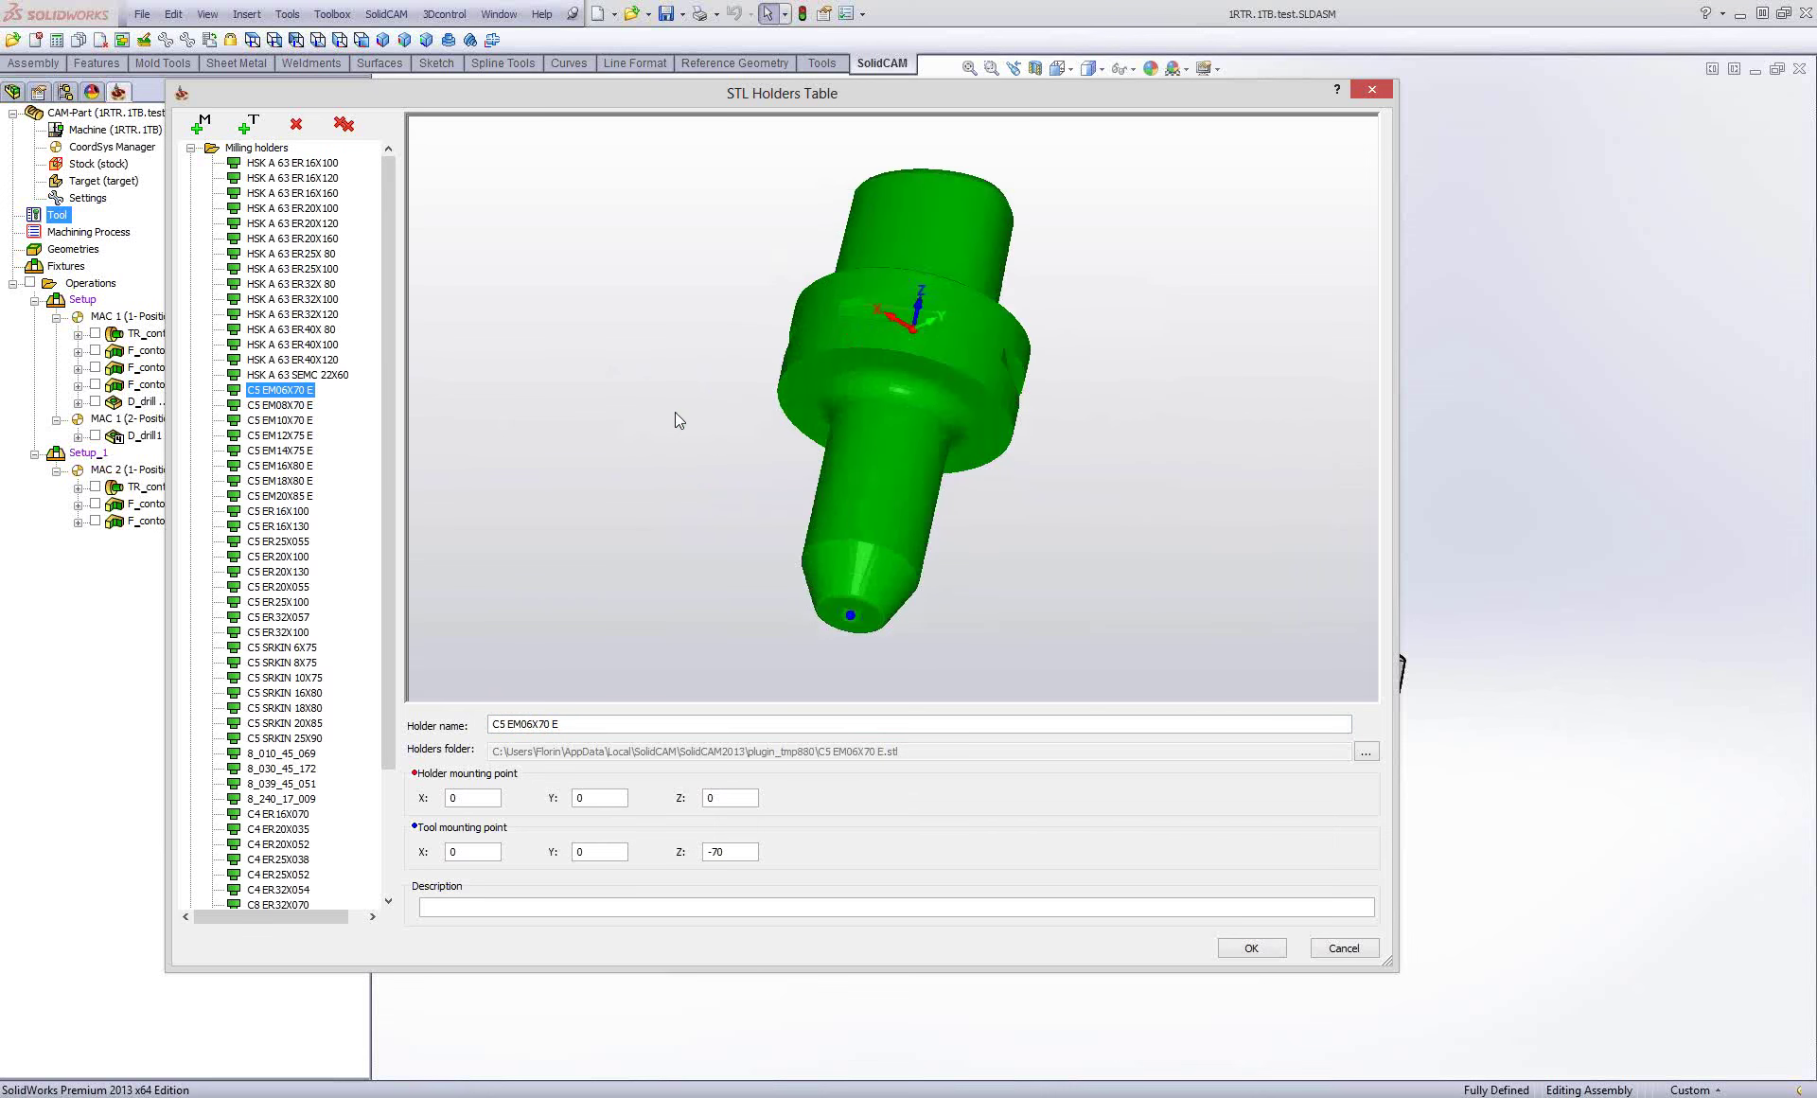
Preview the C4 ER20X035 and C8 ER32X100 holders, then collapse the Milling holders folder.
{"action": "left_click", "coordinate": [267, 419]}
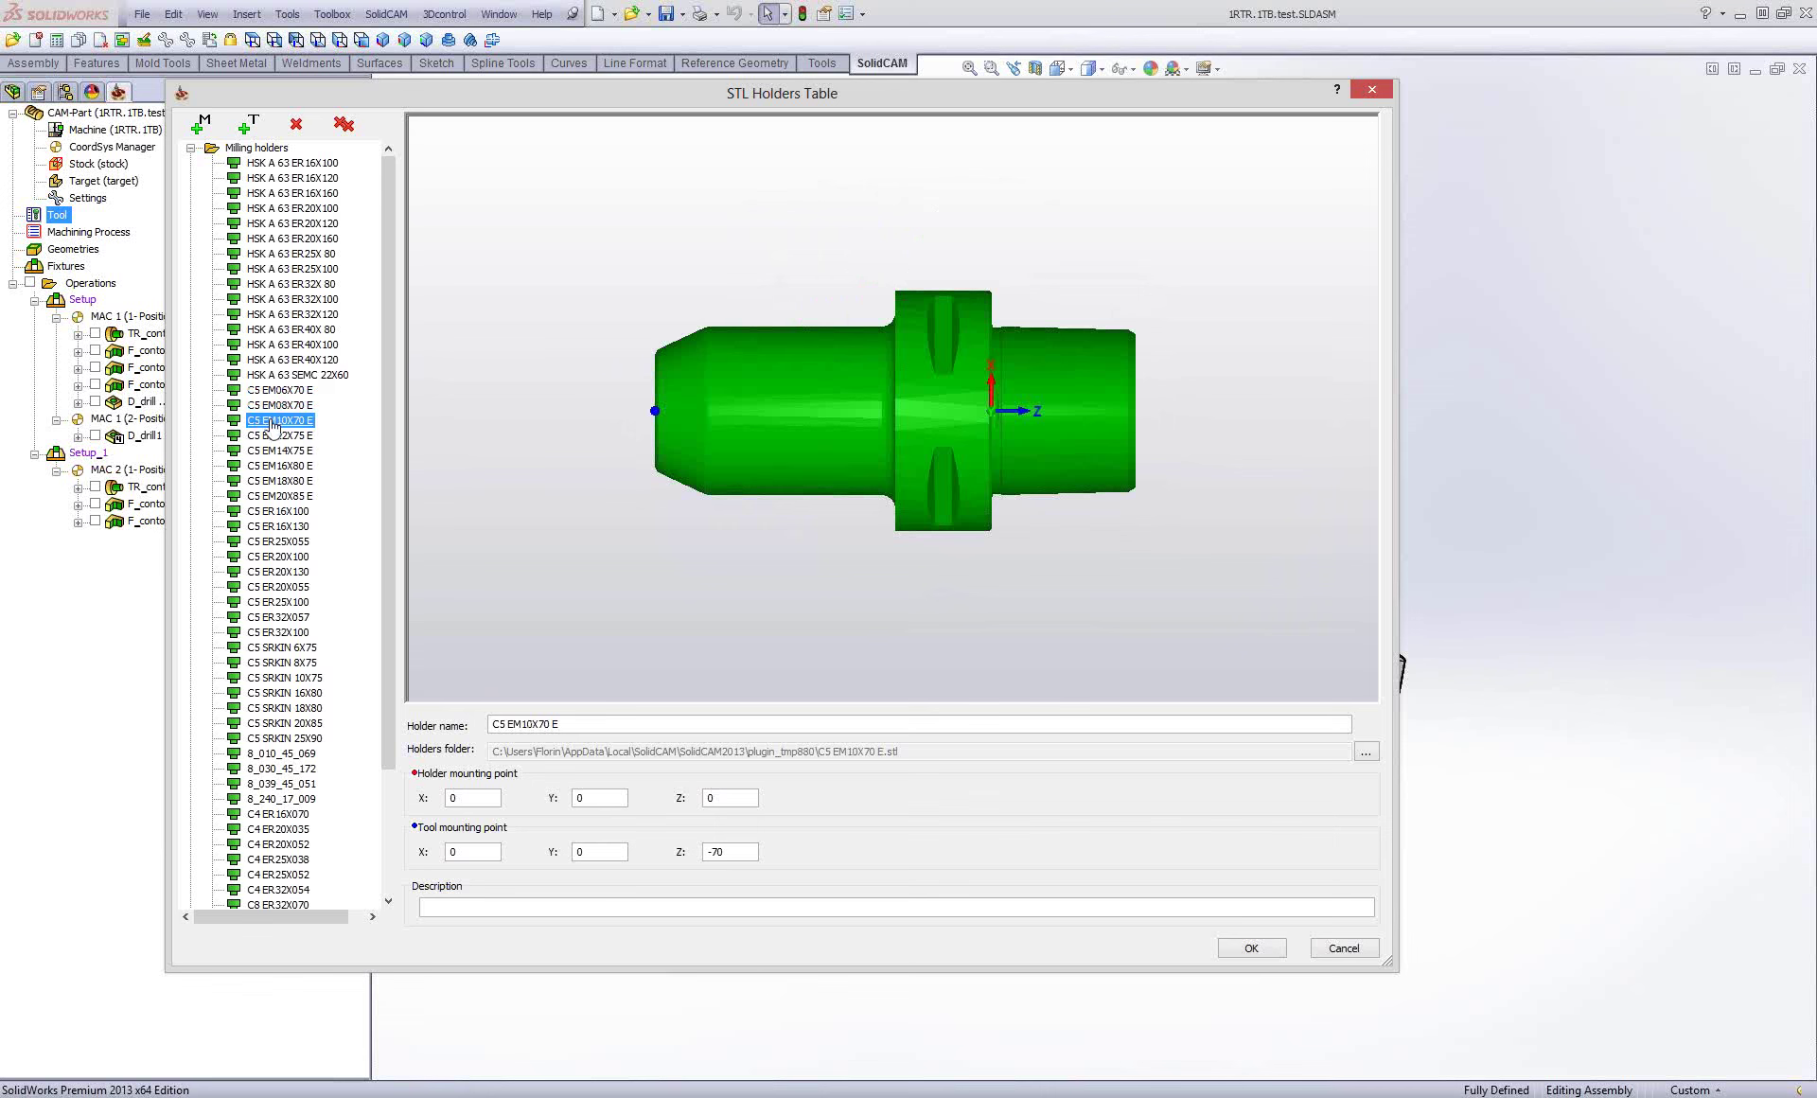
{"action": "scroll", "coordinate": [262, 412], "scroll_direction": "down", "scroll_amount": 2}
{"action": "scroll", "coordinate": [261, 553], "scroll_direction": "down", "scroll_amount": 1}
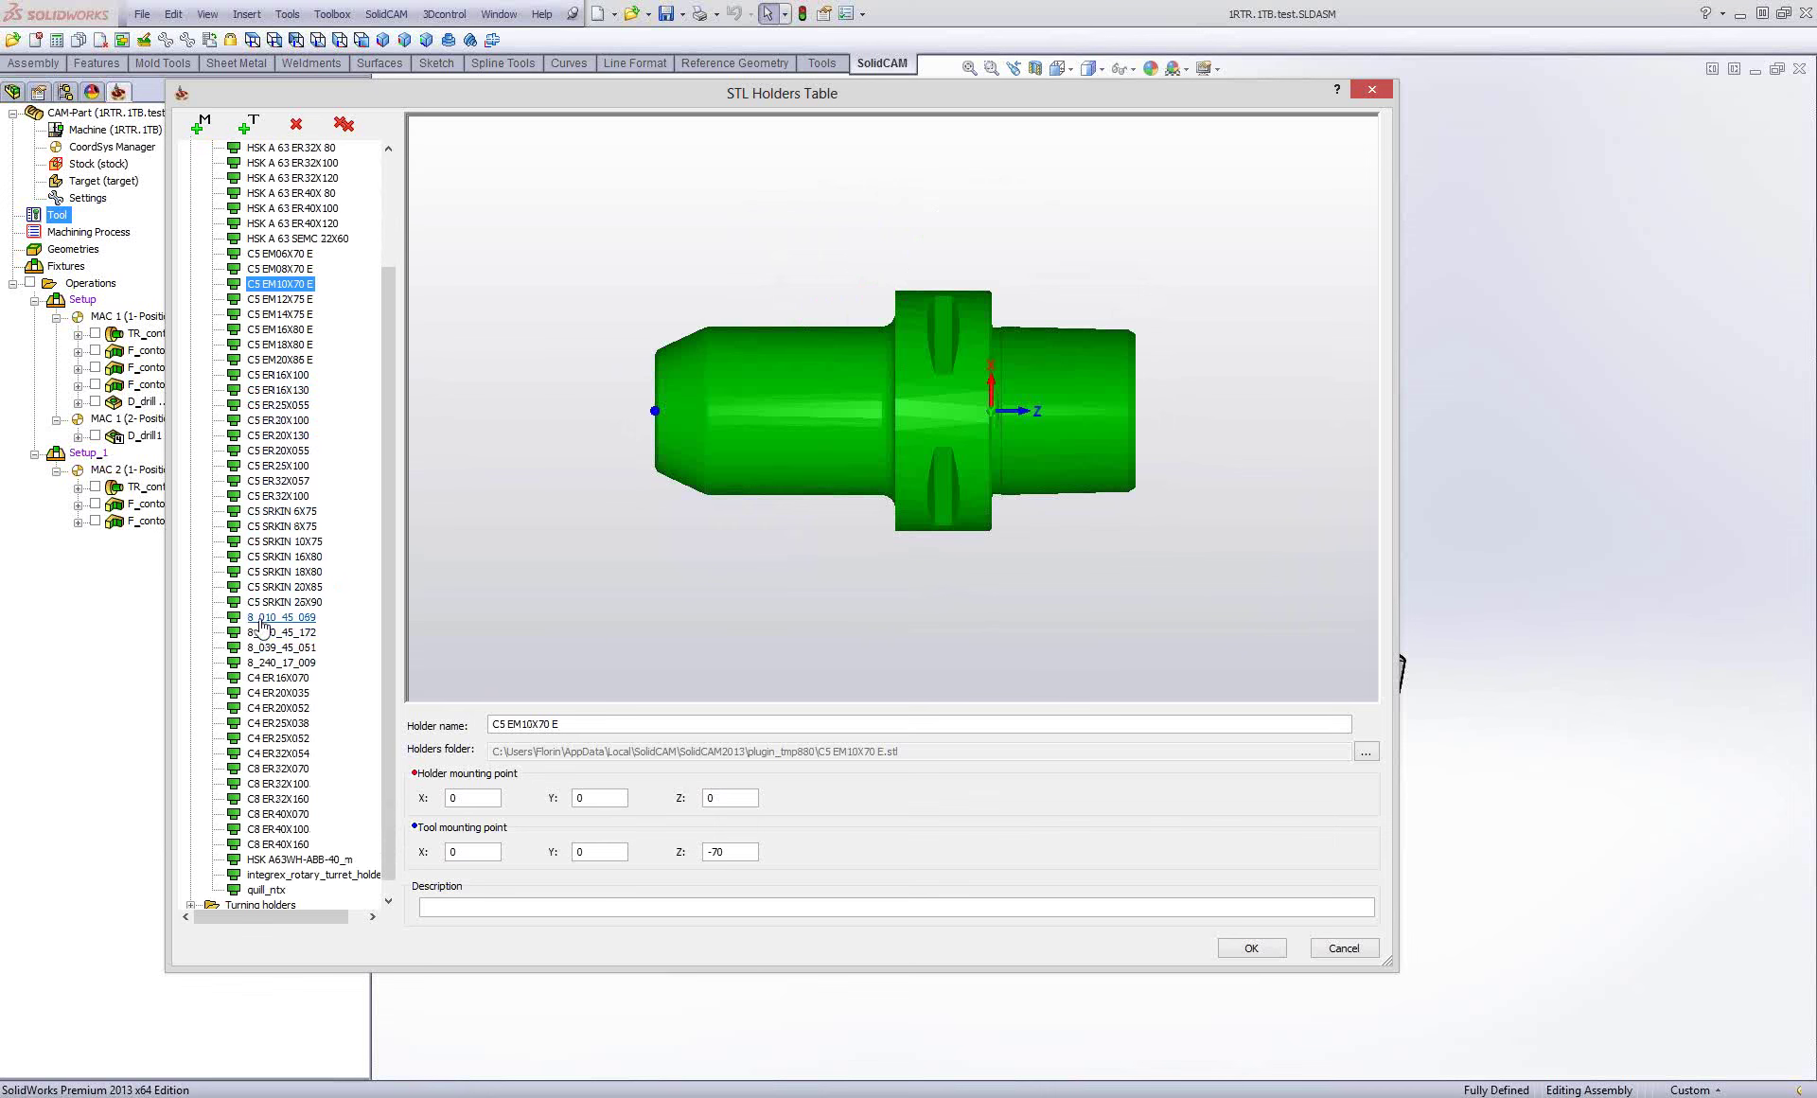
{"action": "left_click", "coordinate": [275, 694]}
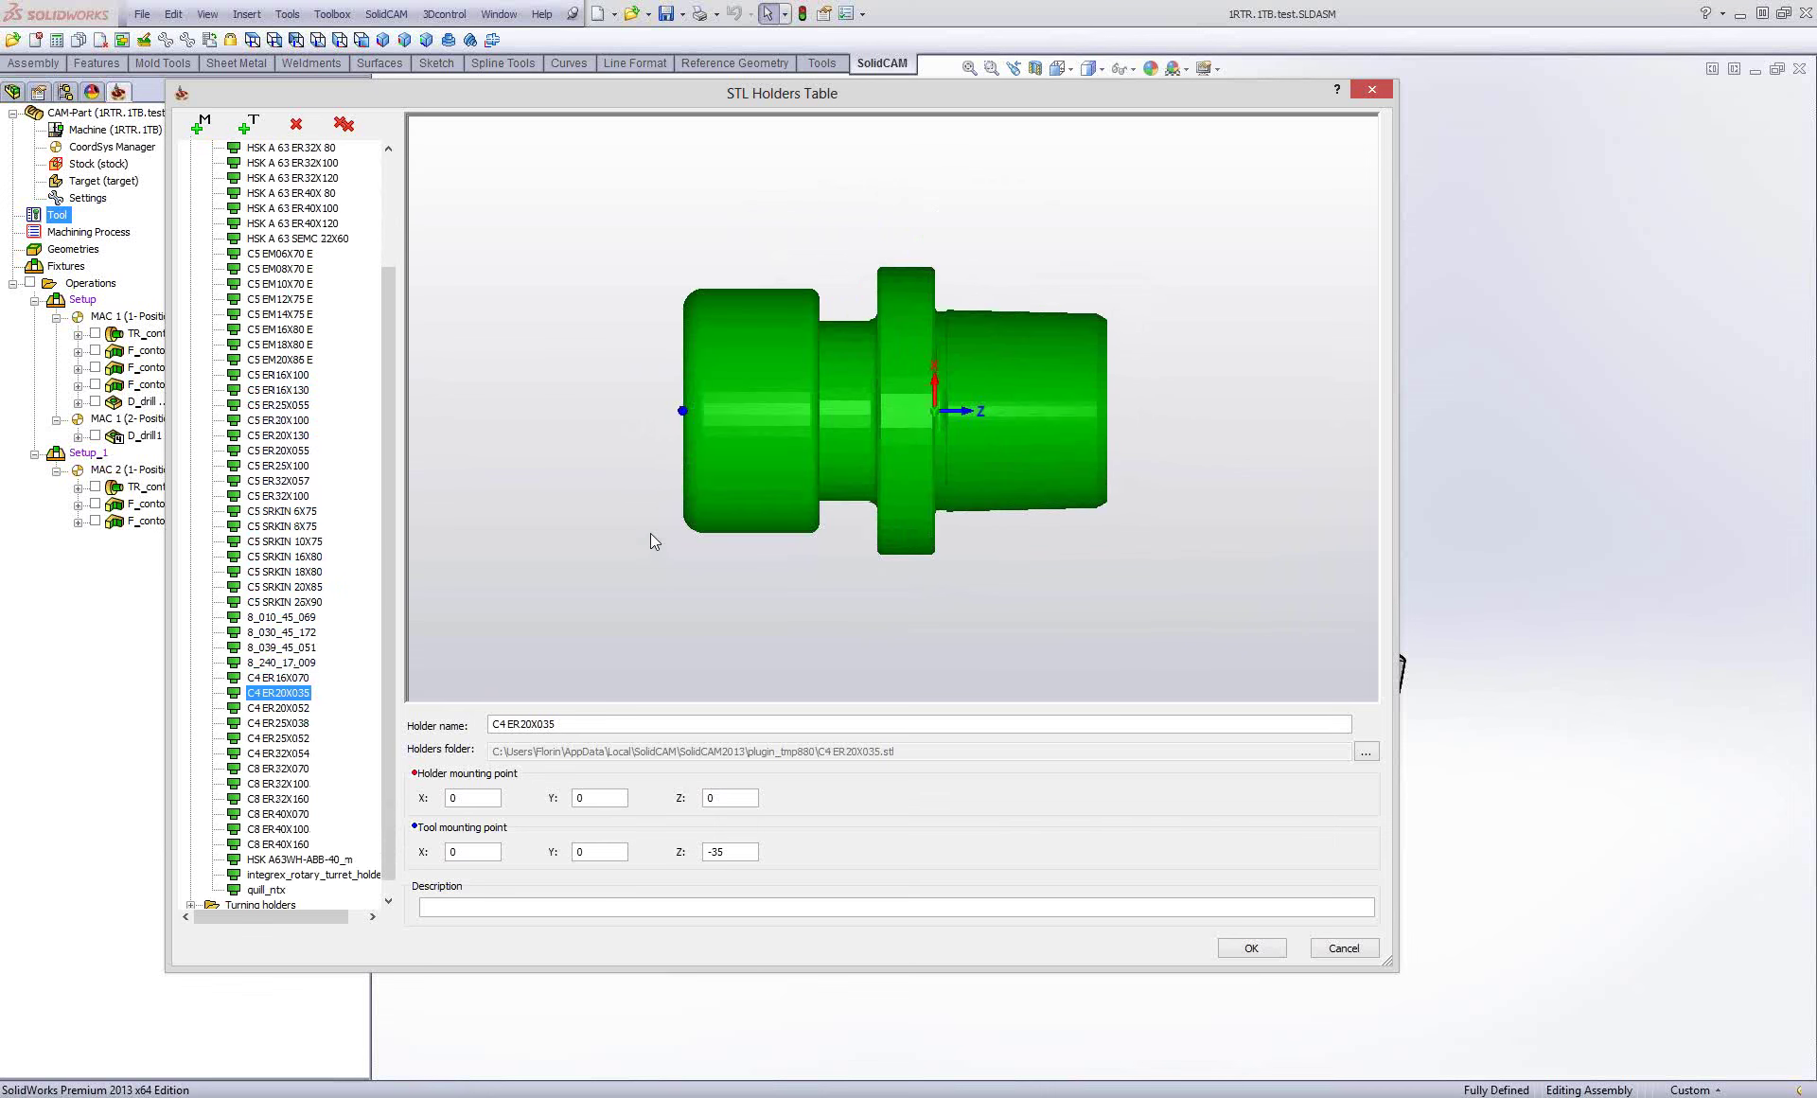
{"action": "left_click_drag", "start_coordinate": [650, 532], "coordinate": [679, 553]}
{"action": "left_click", "coordinate": [278, 783]}
{"action": "scroll", "coordinate": [288, 670], "scroll_direction": "down", "scroll_amount": 1}
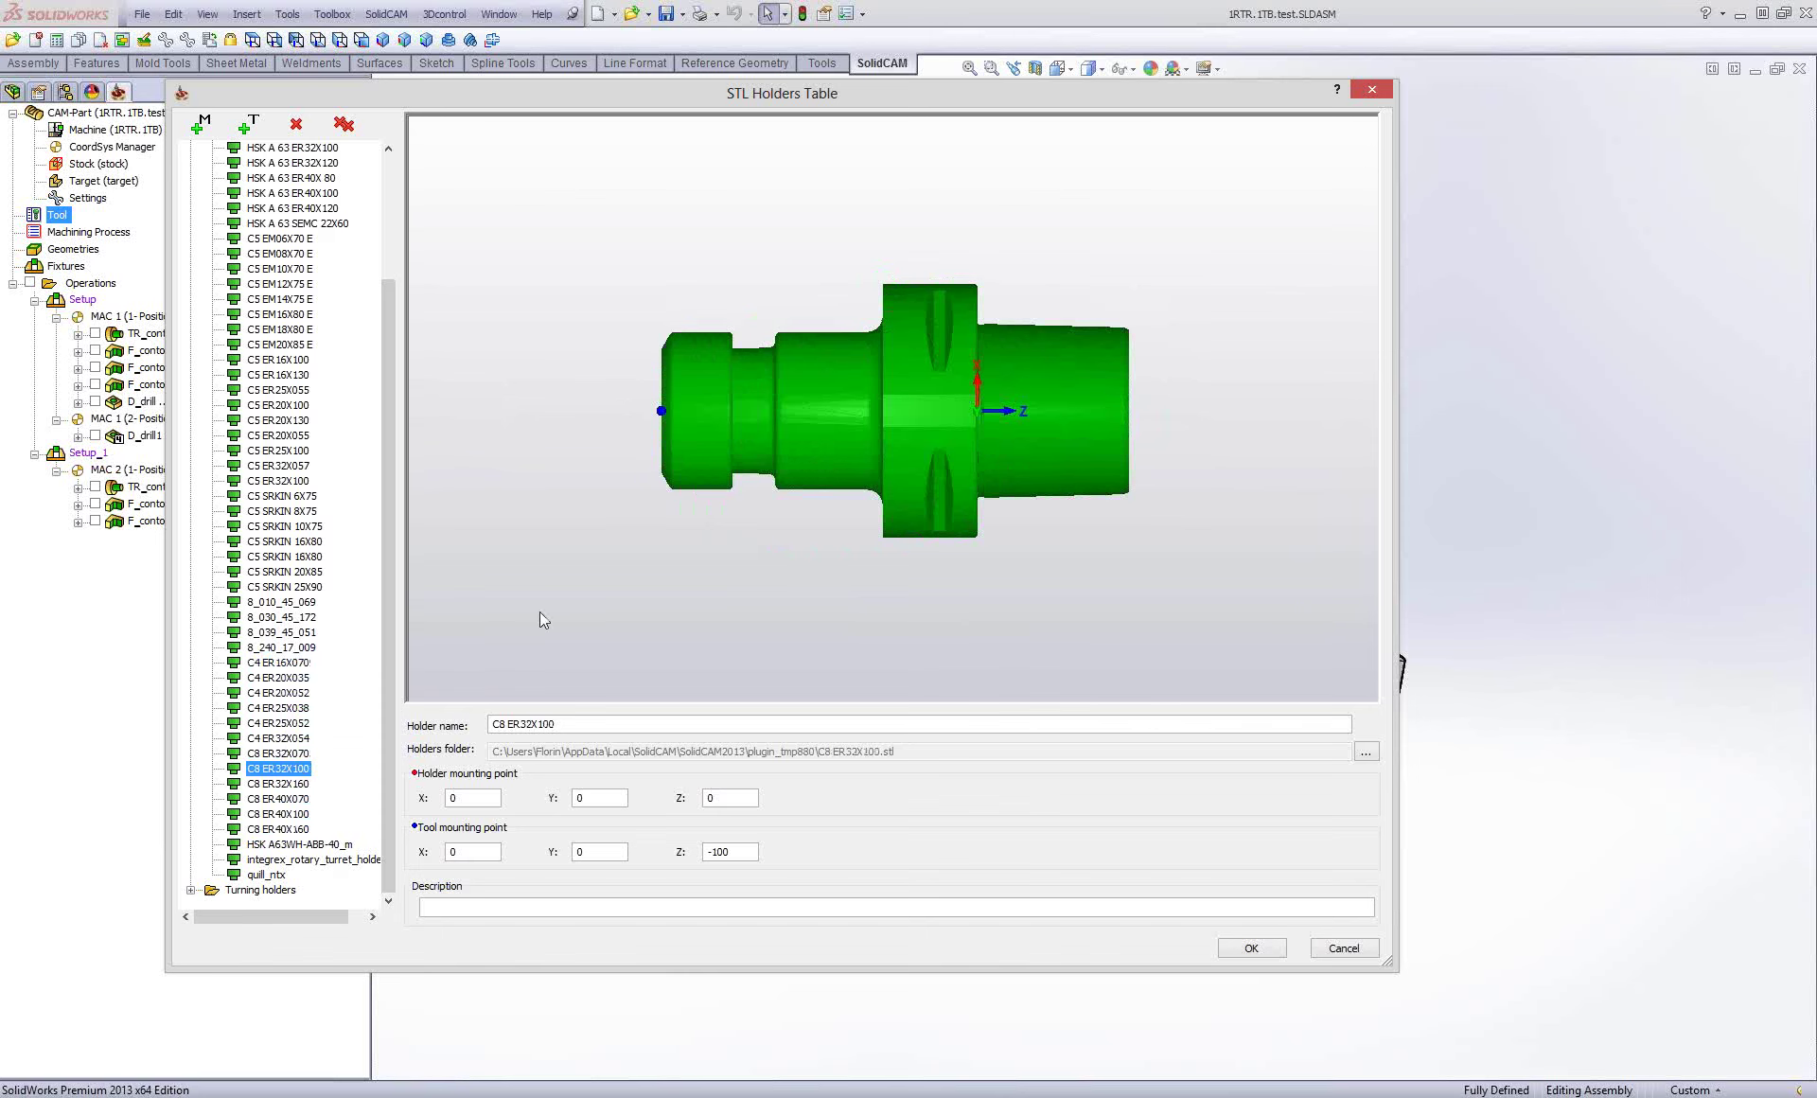
{"action": "mouse_move", "coordinate": [657, 520]}
{"action": "left_mouse_down"}
{"action": "mouse_move", "coordinate": [718, 547]}
{"action": "mouse_move", "coordinate": [663, 581]}
{"action": "mouse_move", "coordinate": [698, 549]}
{"action": "left_mouse_up"}
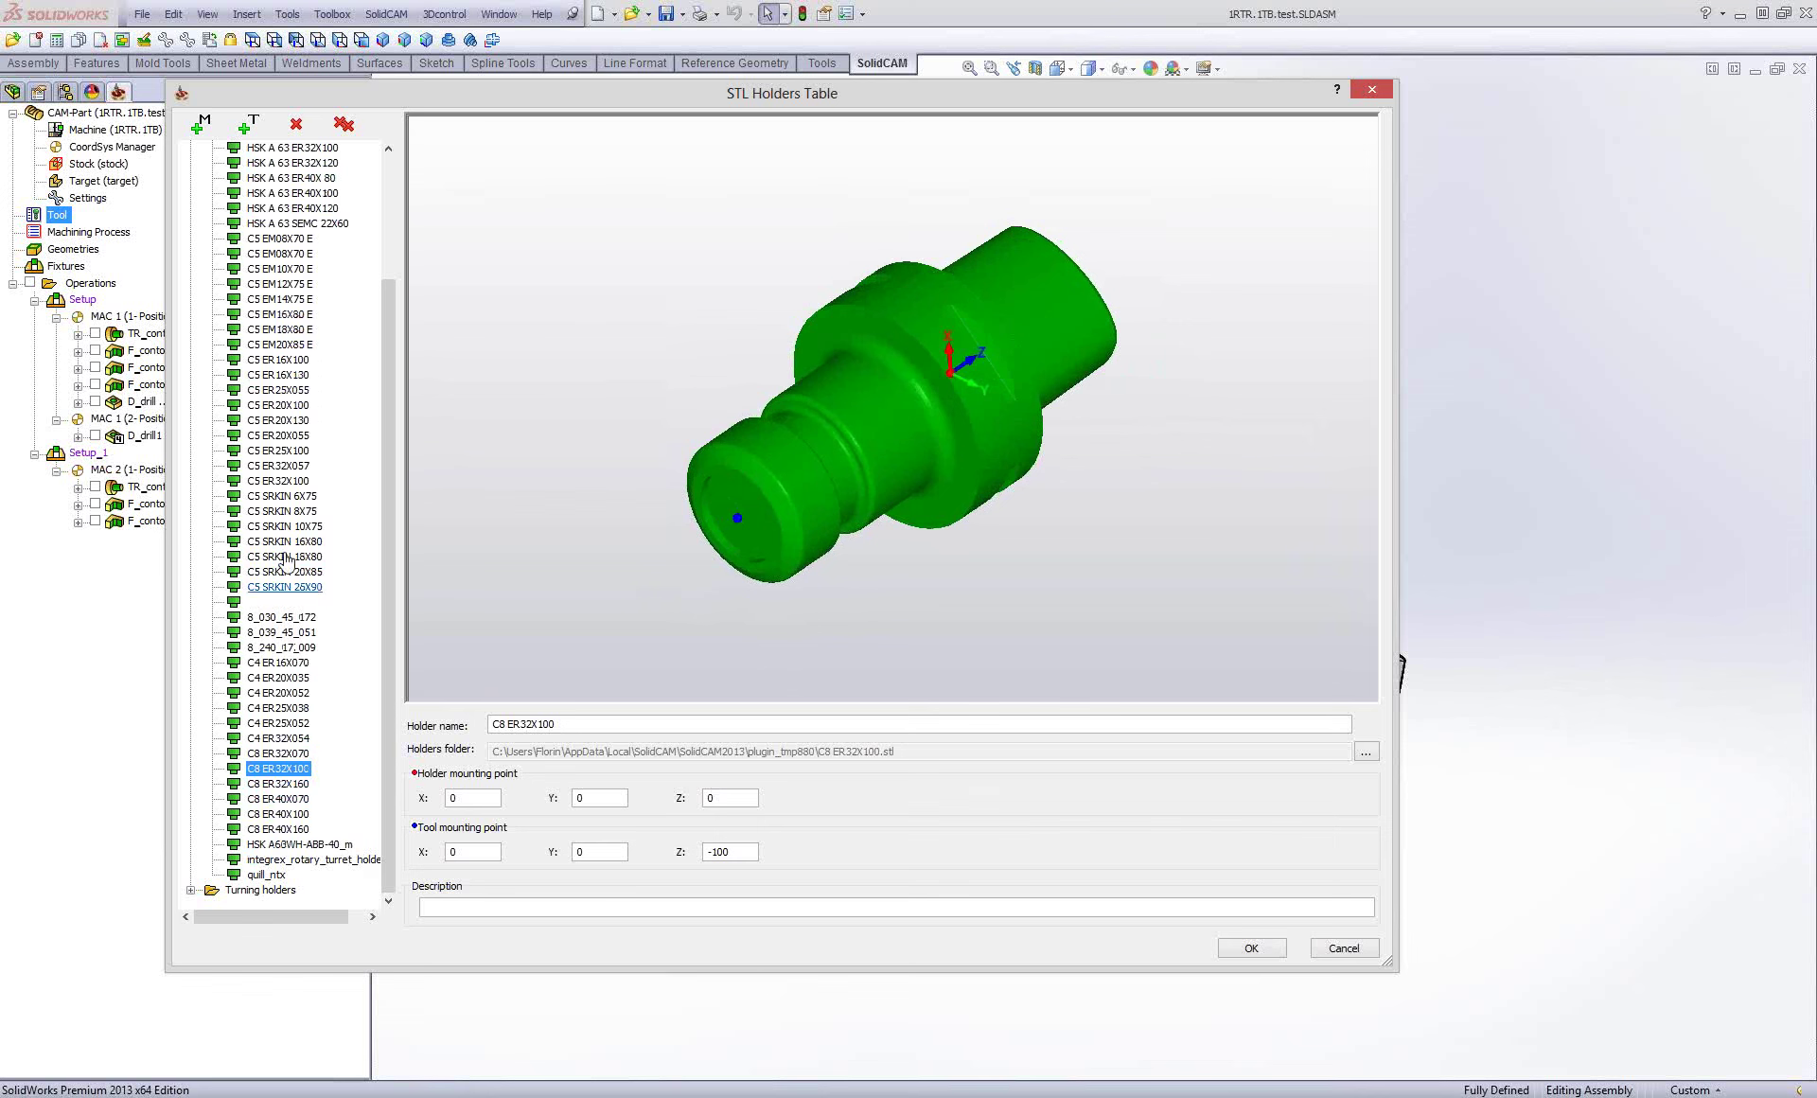
{"action": "scroll", "coordinate": [354, 369], "scroll_direction": "up", "scroll_amount": 4}
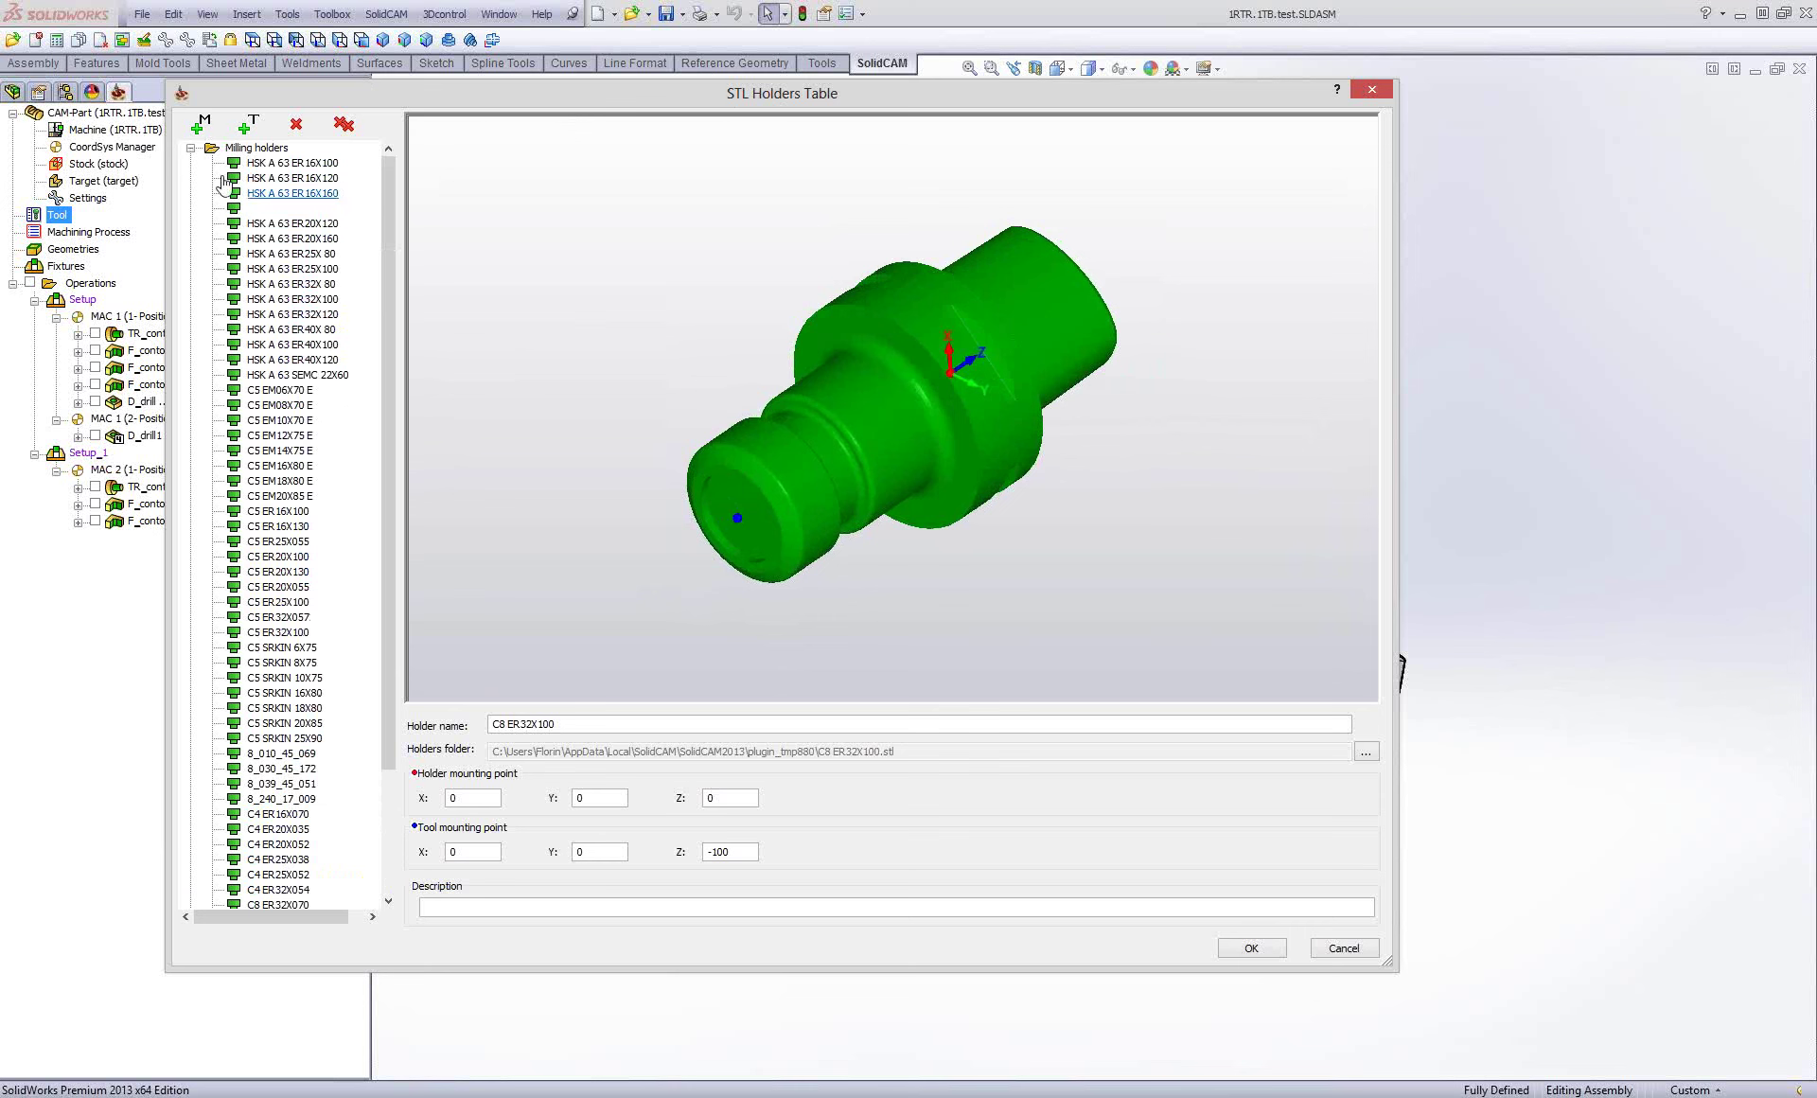
{"action": "left_click", "coordinate": [191, 148]}
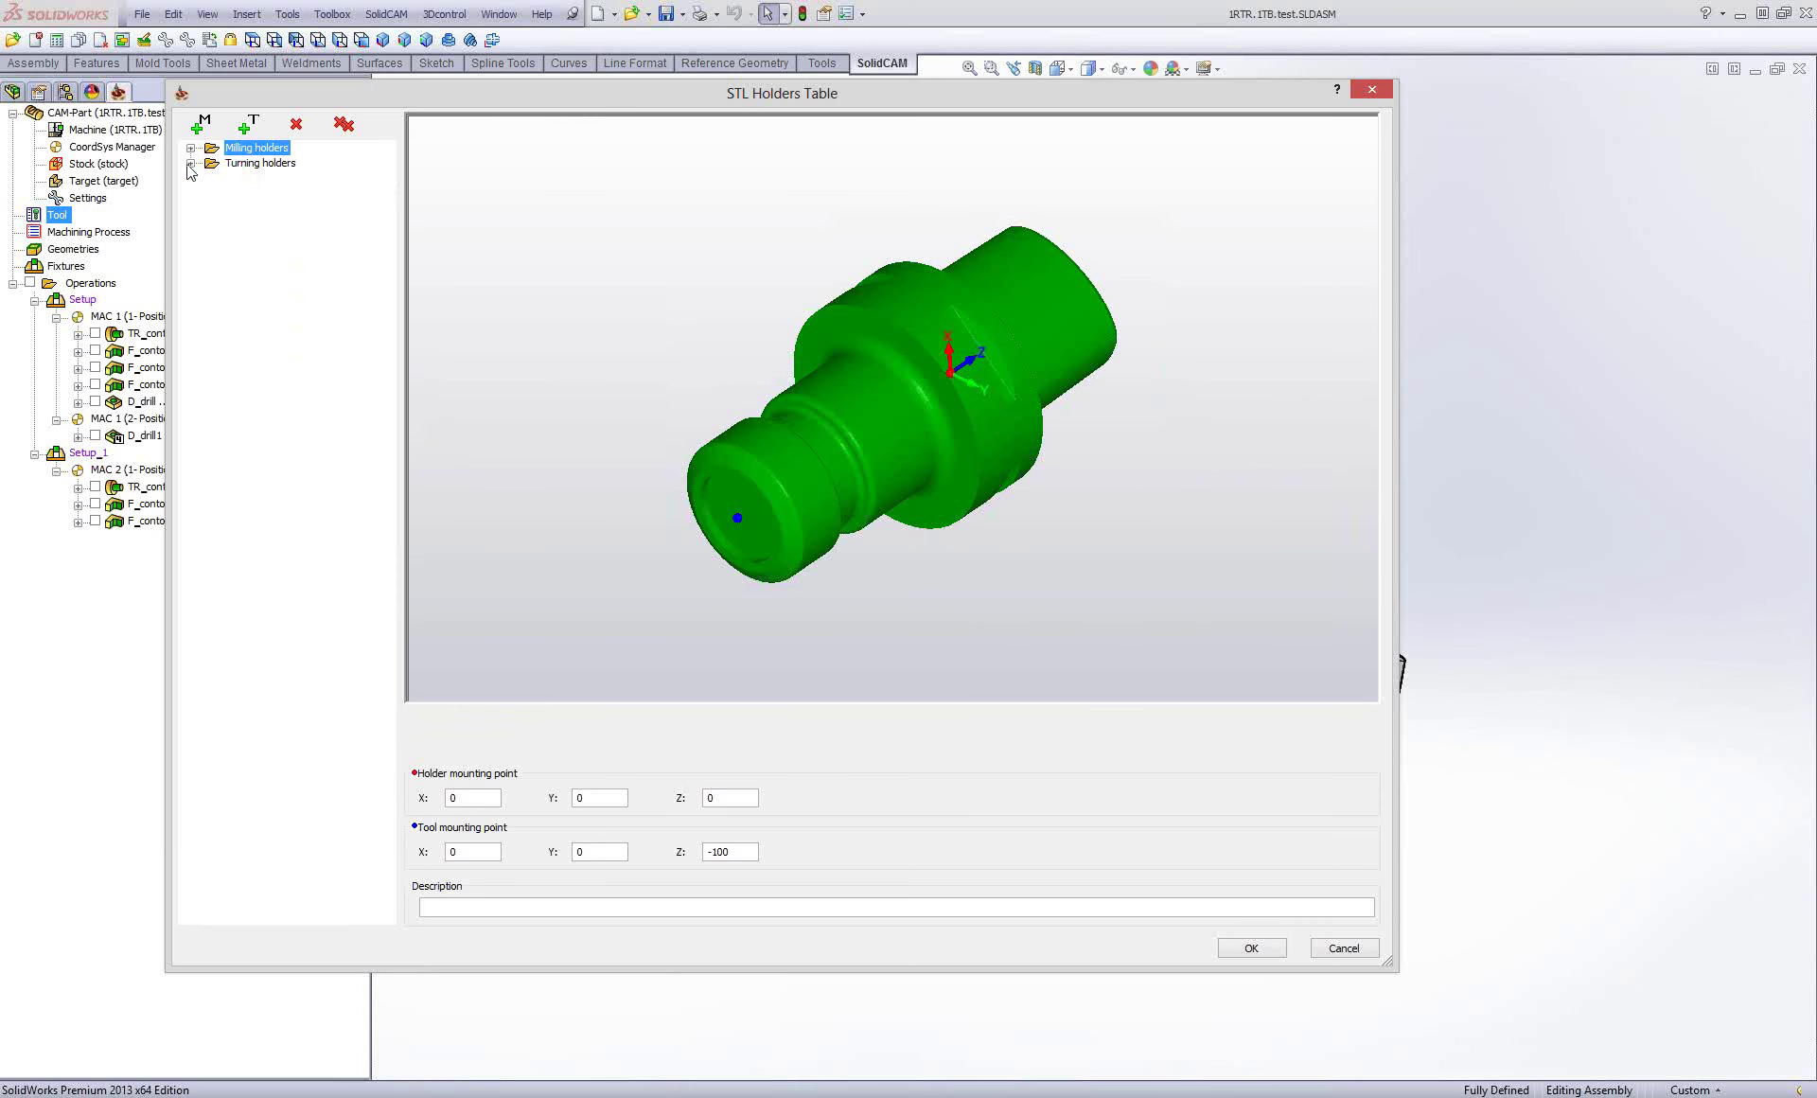
Expand Turning holders and orbit and centre the A16M PWLNL-06_UT holder preview.
{"action": "left_click", "coordinate": [190, 163]}
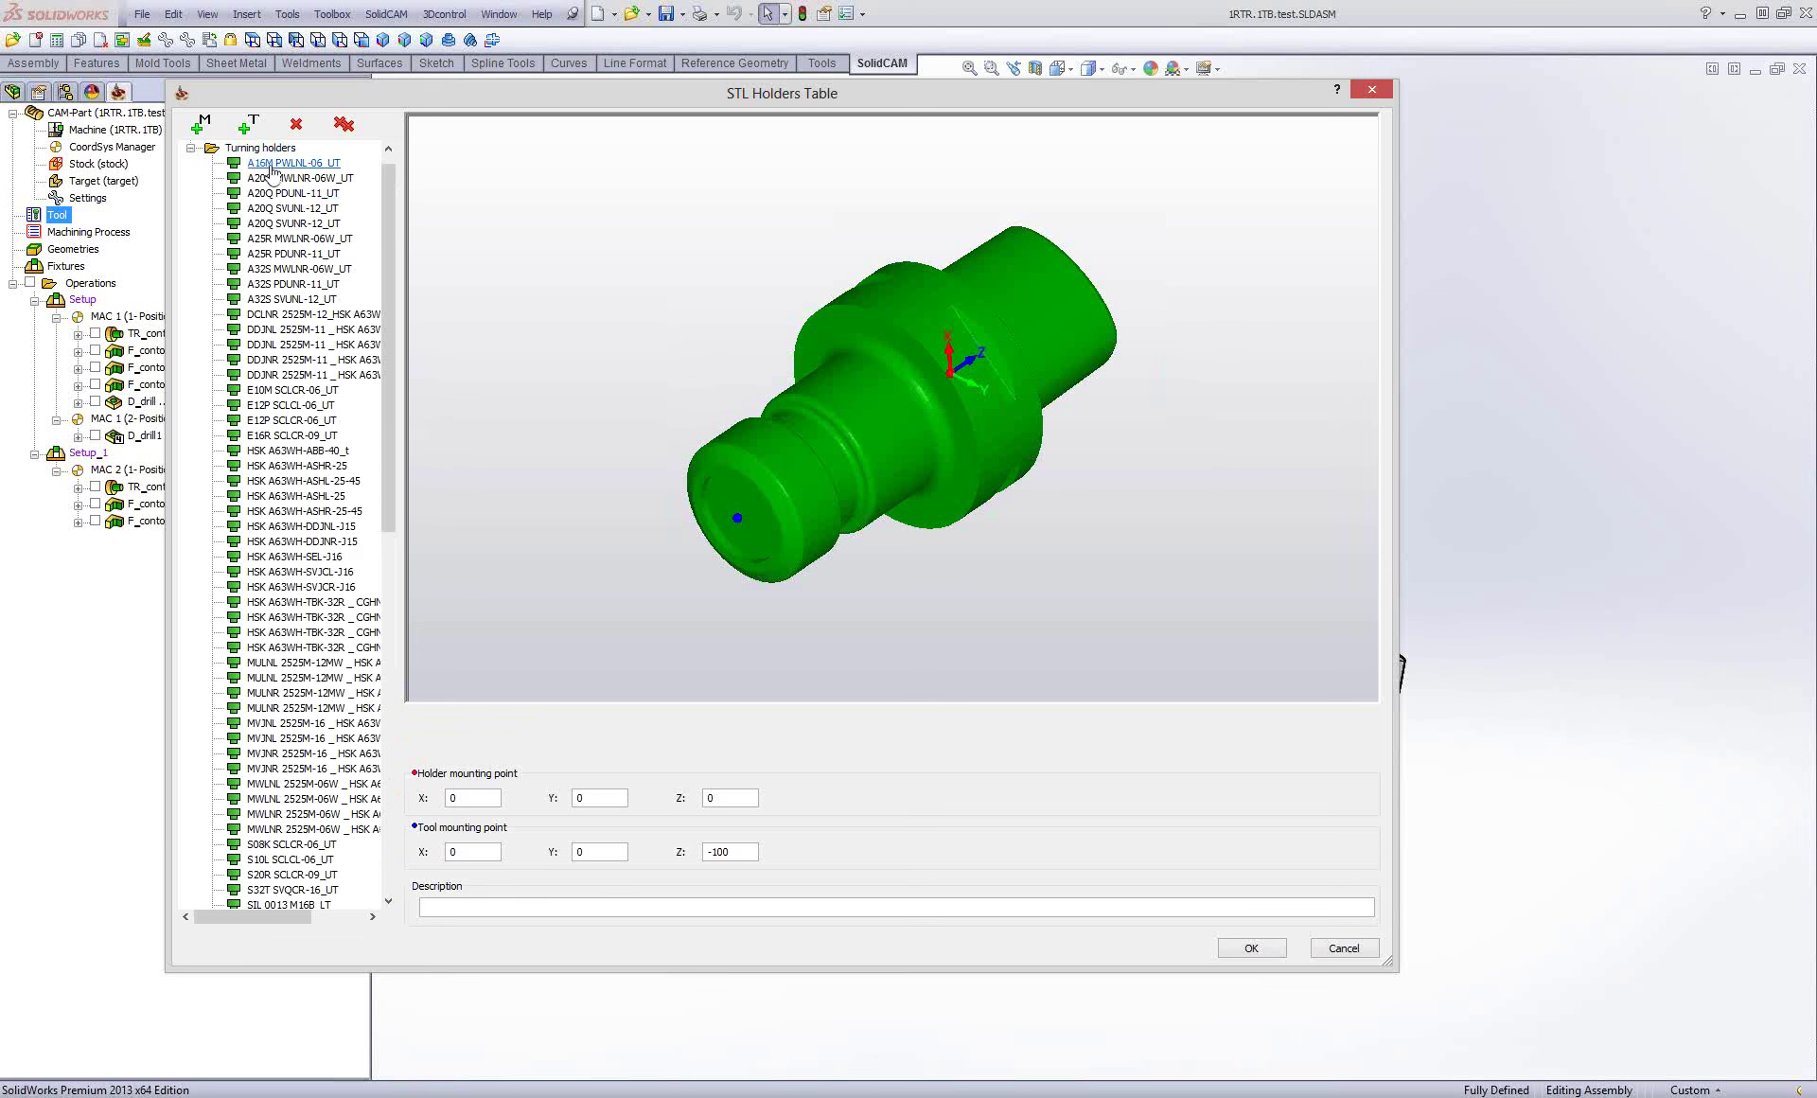
{"action": "left_click", "coordinate": [272, 166]}
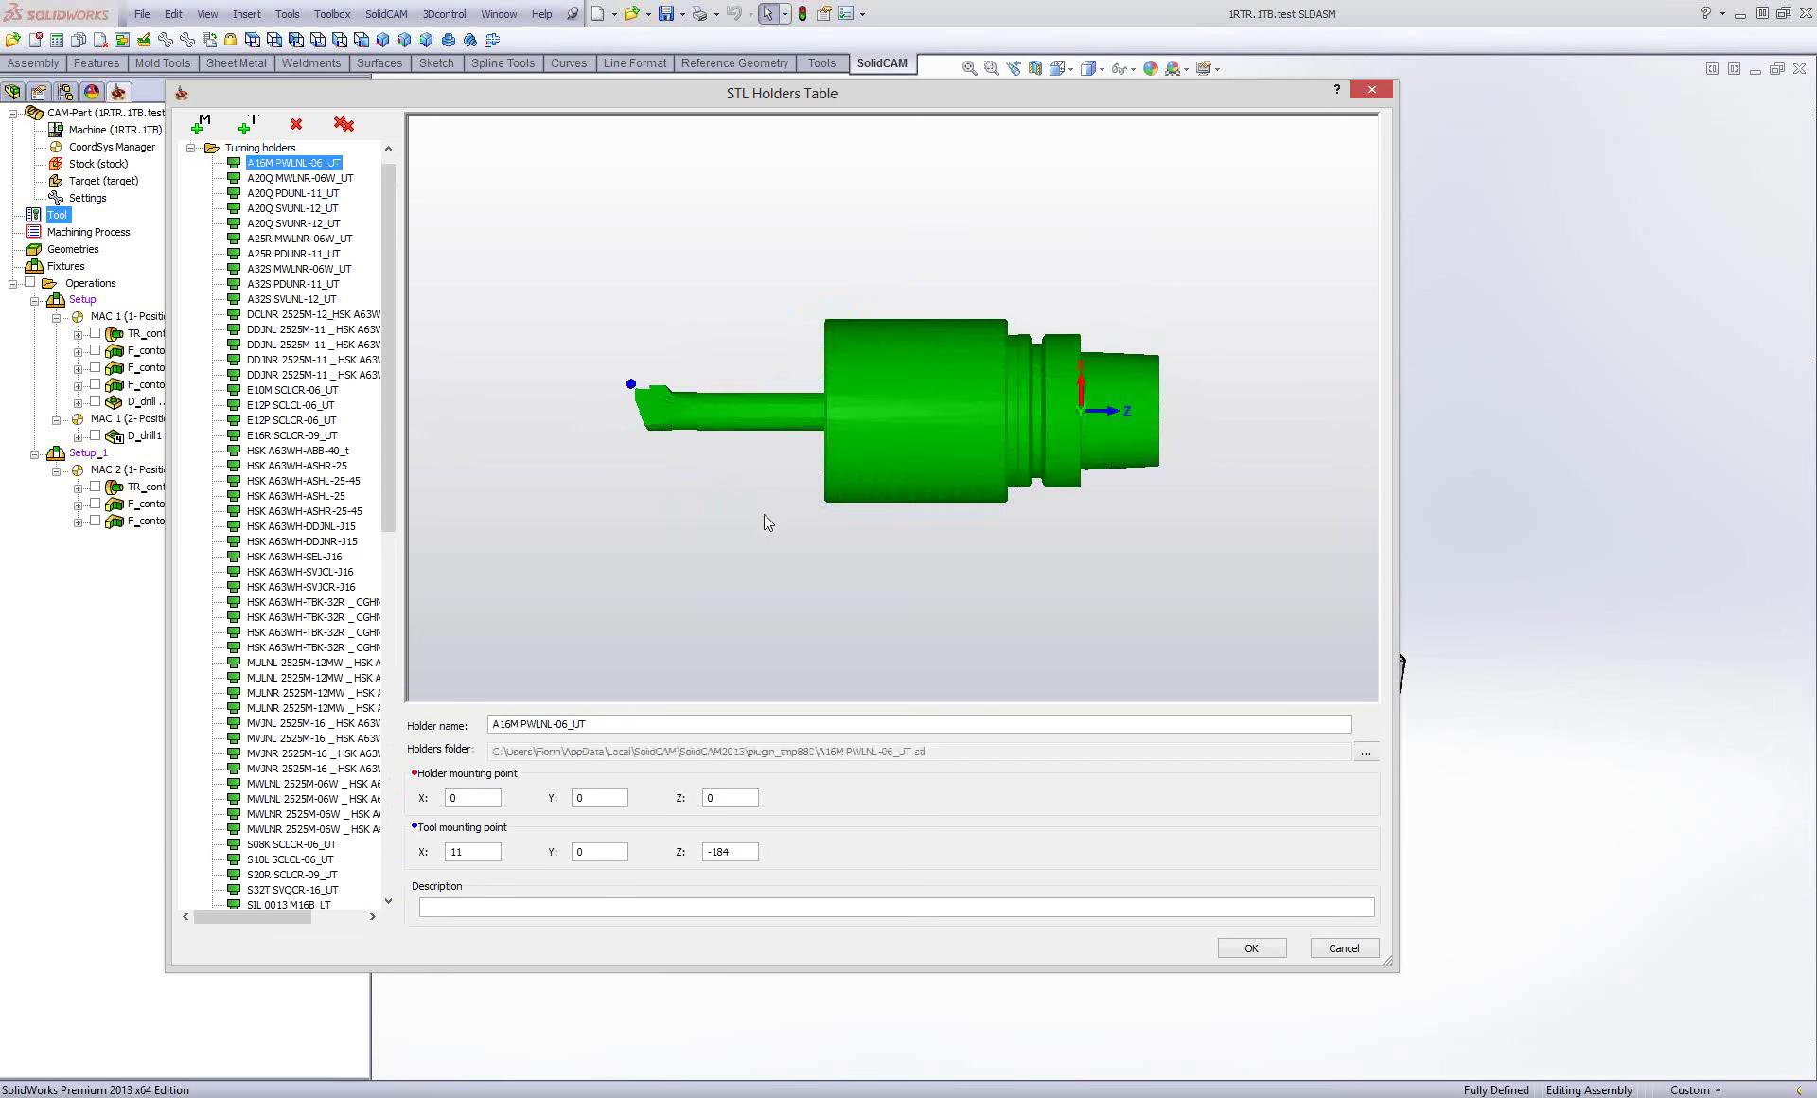
{"action": "mouse_move", "coordinate": [786, 579]}
{"action": "middle_mouse_down"}
{"action": "mouse_move", "coordinate": [826, 579]}
{"action": "mouse_move", "coordinate": [882, 486]}
{"action": "mouse_move", "coordinate": [953, 522]}
{"action": "mouse_move", "coordinate": [894, 500]}
{"action": "middle_mouse_up"}
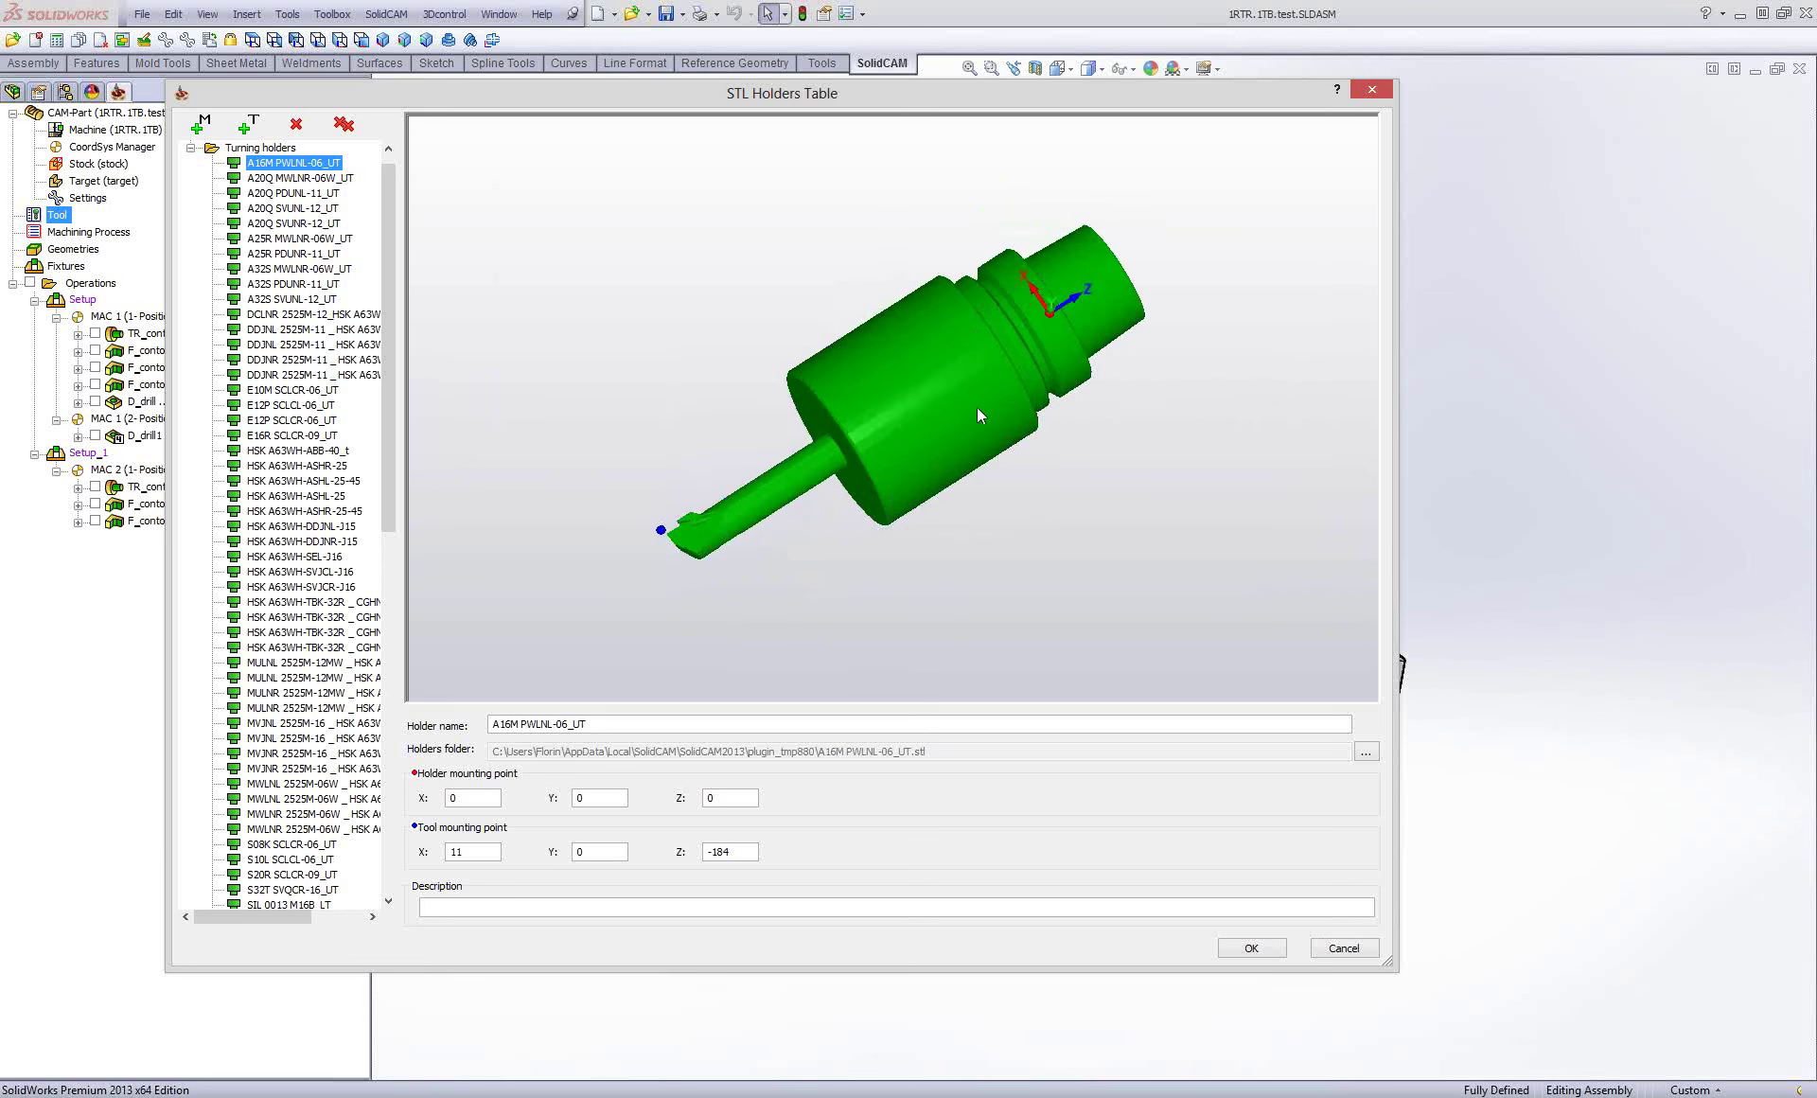
{"action": "mouse_move", "coordinate": [947, 404]}
{"action": "middle_mouse_down"}
{"action": "mouse_move", "coordinate": [962, 405]}
{"action": "mouse_move", "coordinate": [719, 541]}
{"action": "mouse_move", "coordinate": [729, 529]}
{"action": "middle_mouse_up"}
{"action": "scroll", "coordinate": [662, 567], "scroll_direction": "up", "scroll_amount": 3}
{"action": "middle_click_drag", "start_coordinate": [655, 592], "coordinate": [726, 501], "text": "ctrl"}
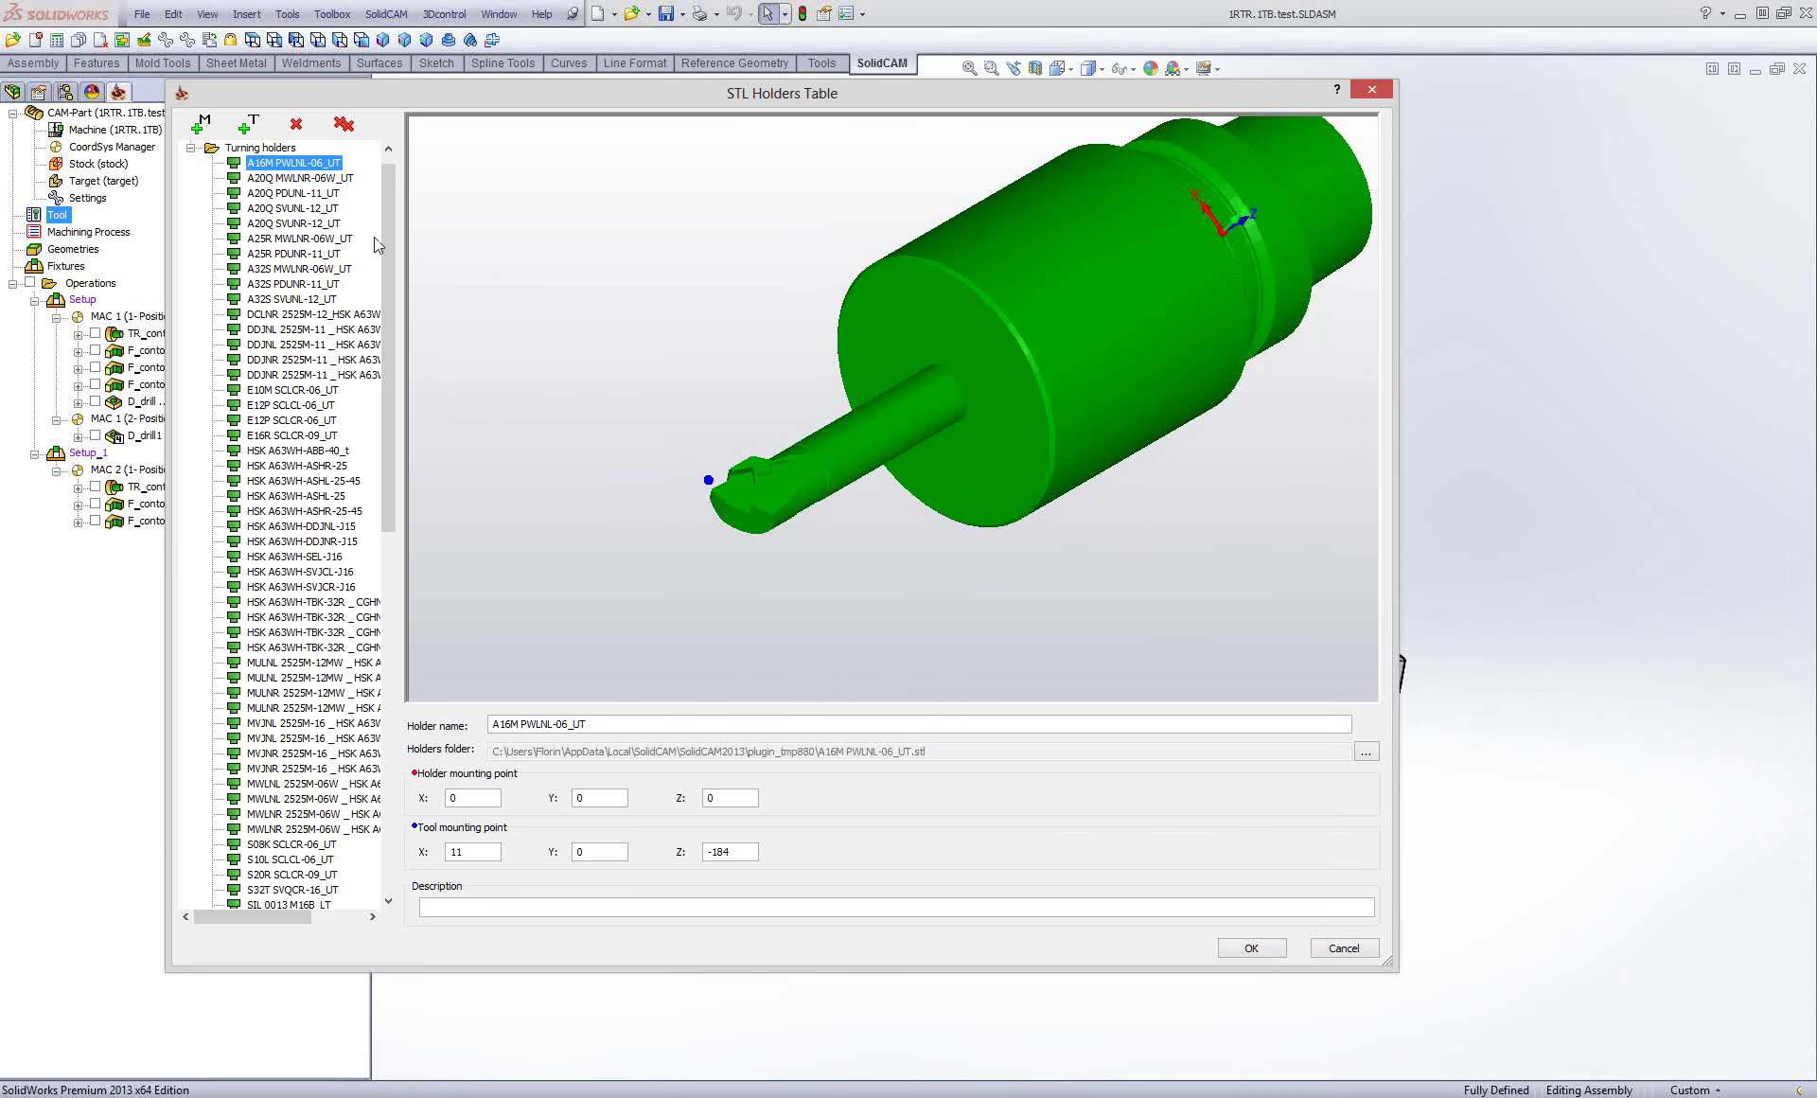
Step through turning holders from A20Q MWLNR-06W_UT down past DCLNR 2525M-12.
{"action": "left_click", "coordinate": [327, 179]}
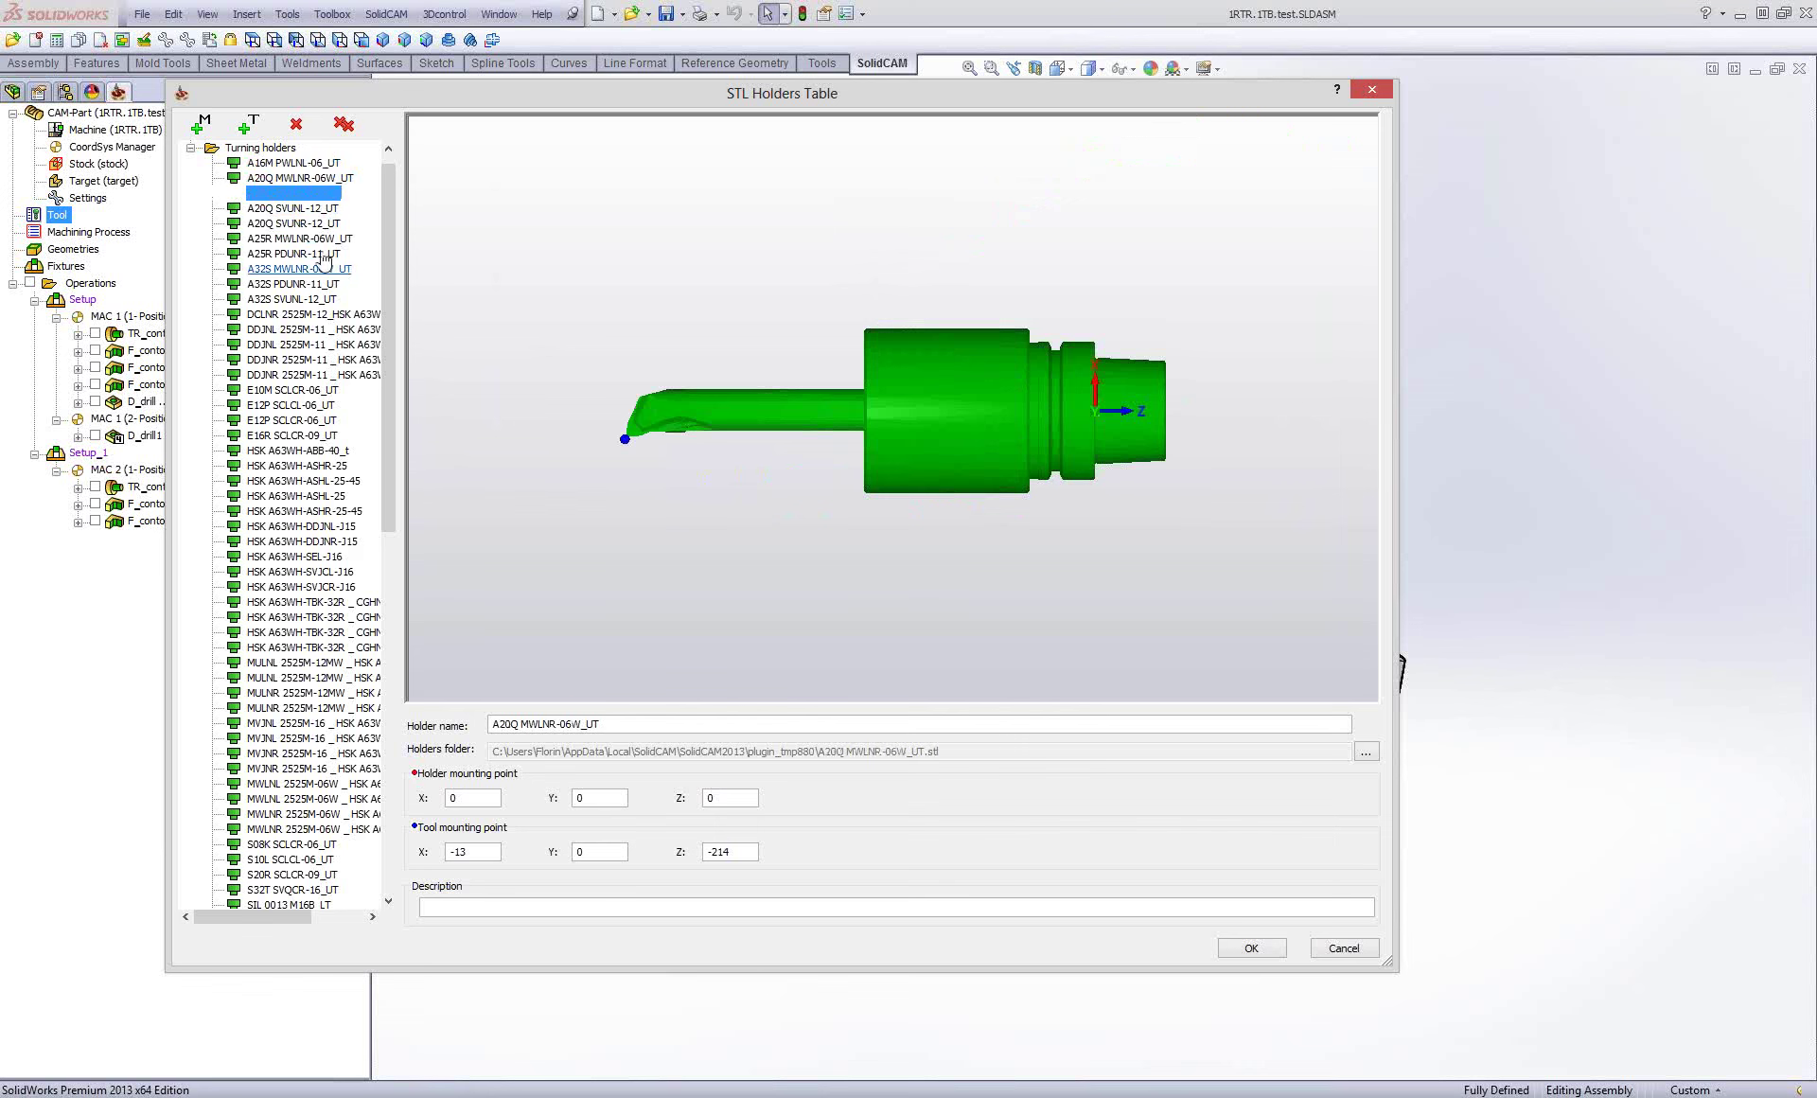
{"action": "key", "text": "Down"}
{"action": "key", "text": "Down"}
{"action": "key", "text": "Down"}
{"action": "key", "text": "Down"}
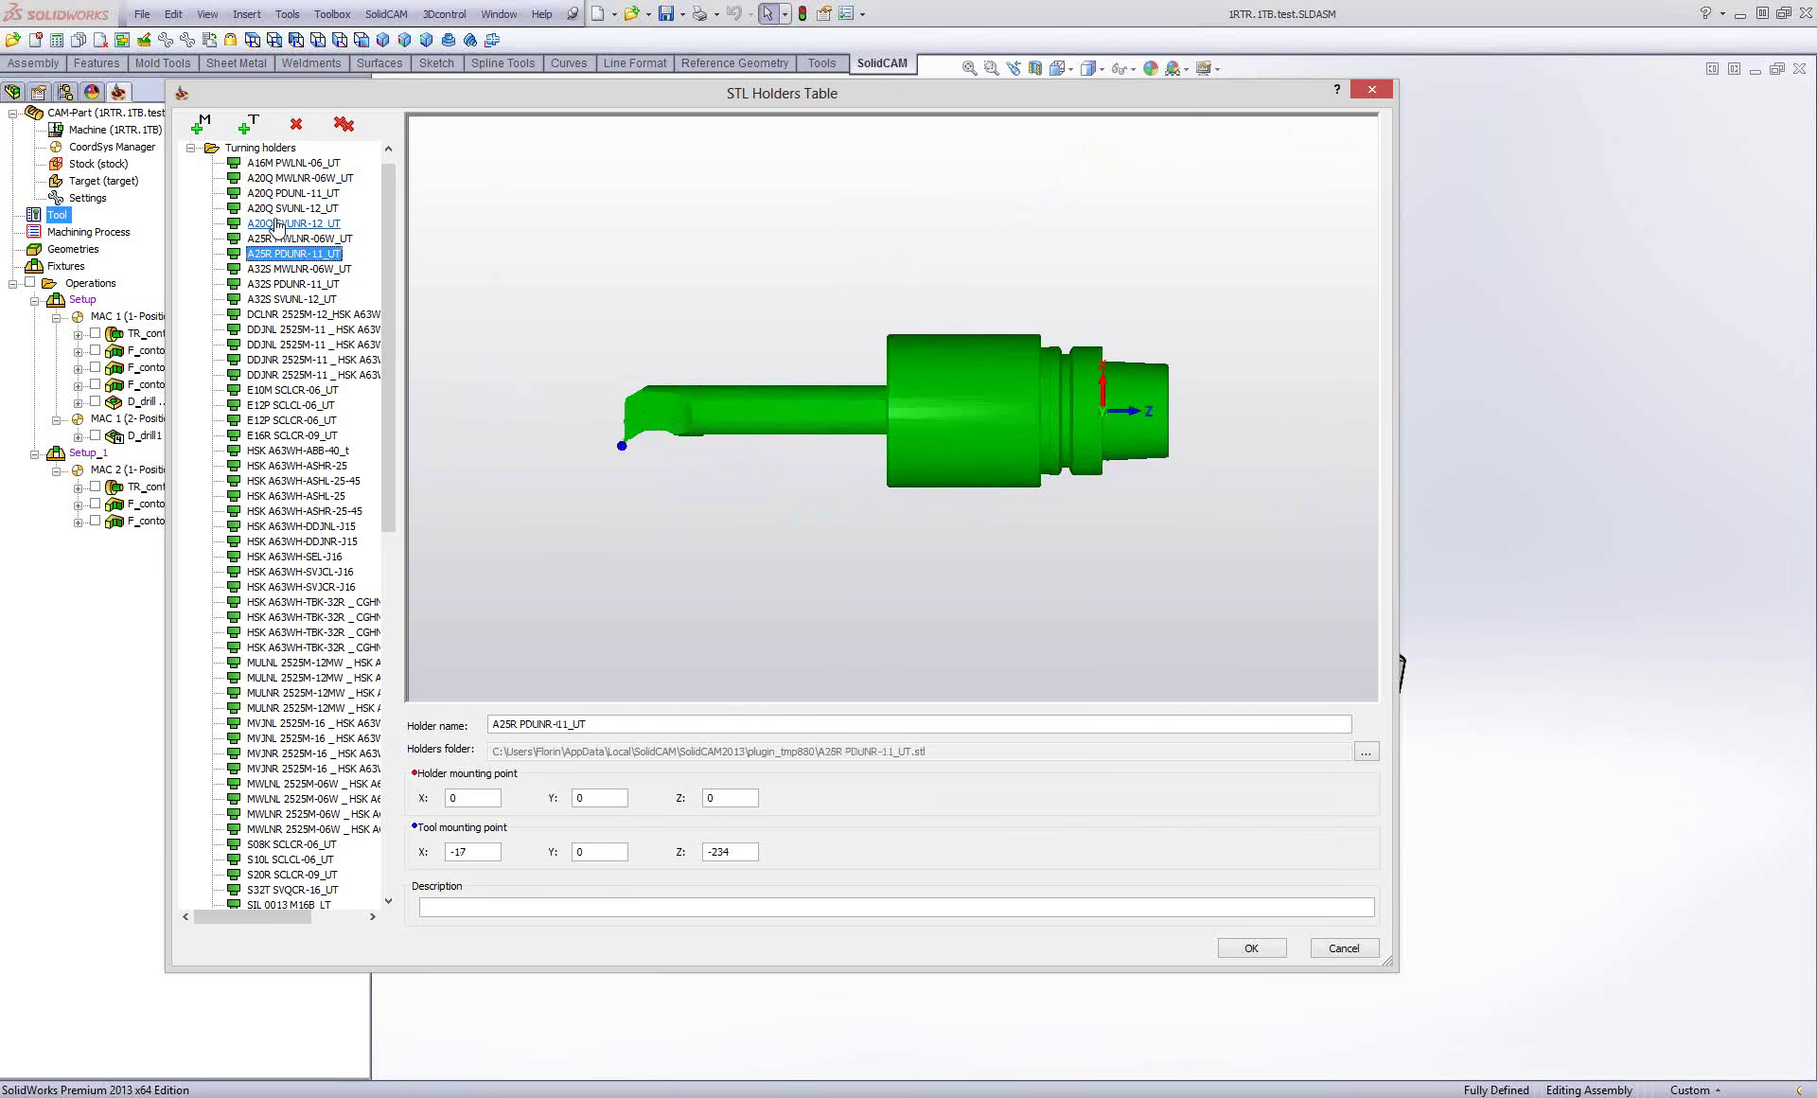
{"action": "key", "text": "Down"}
{"action": "key", "text": "Down"}
{"action": "key", "text": "Down"}
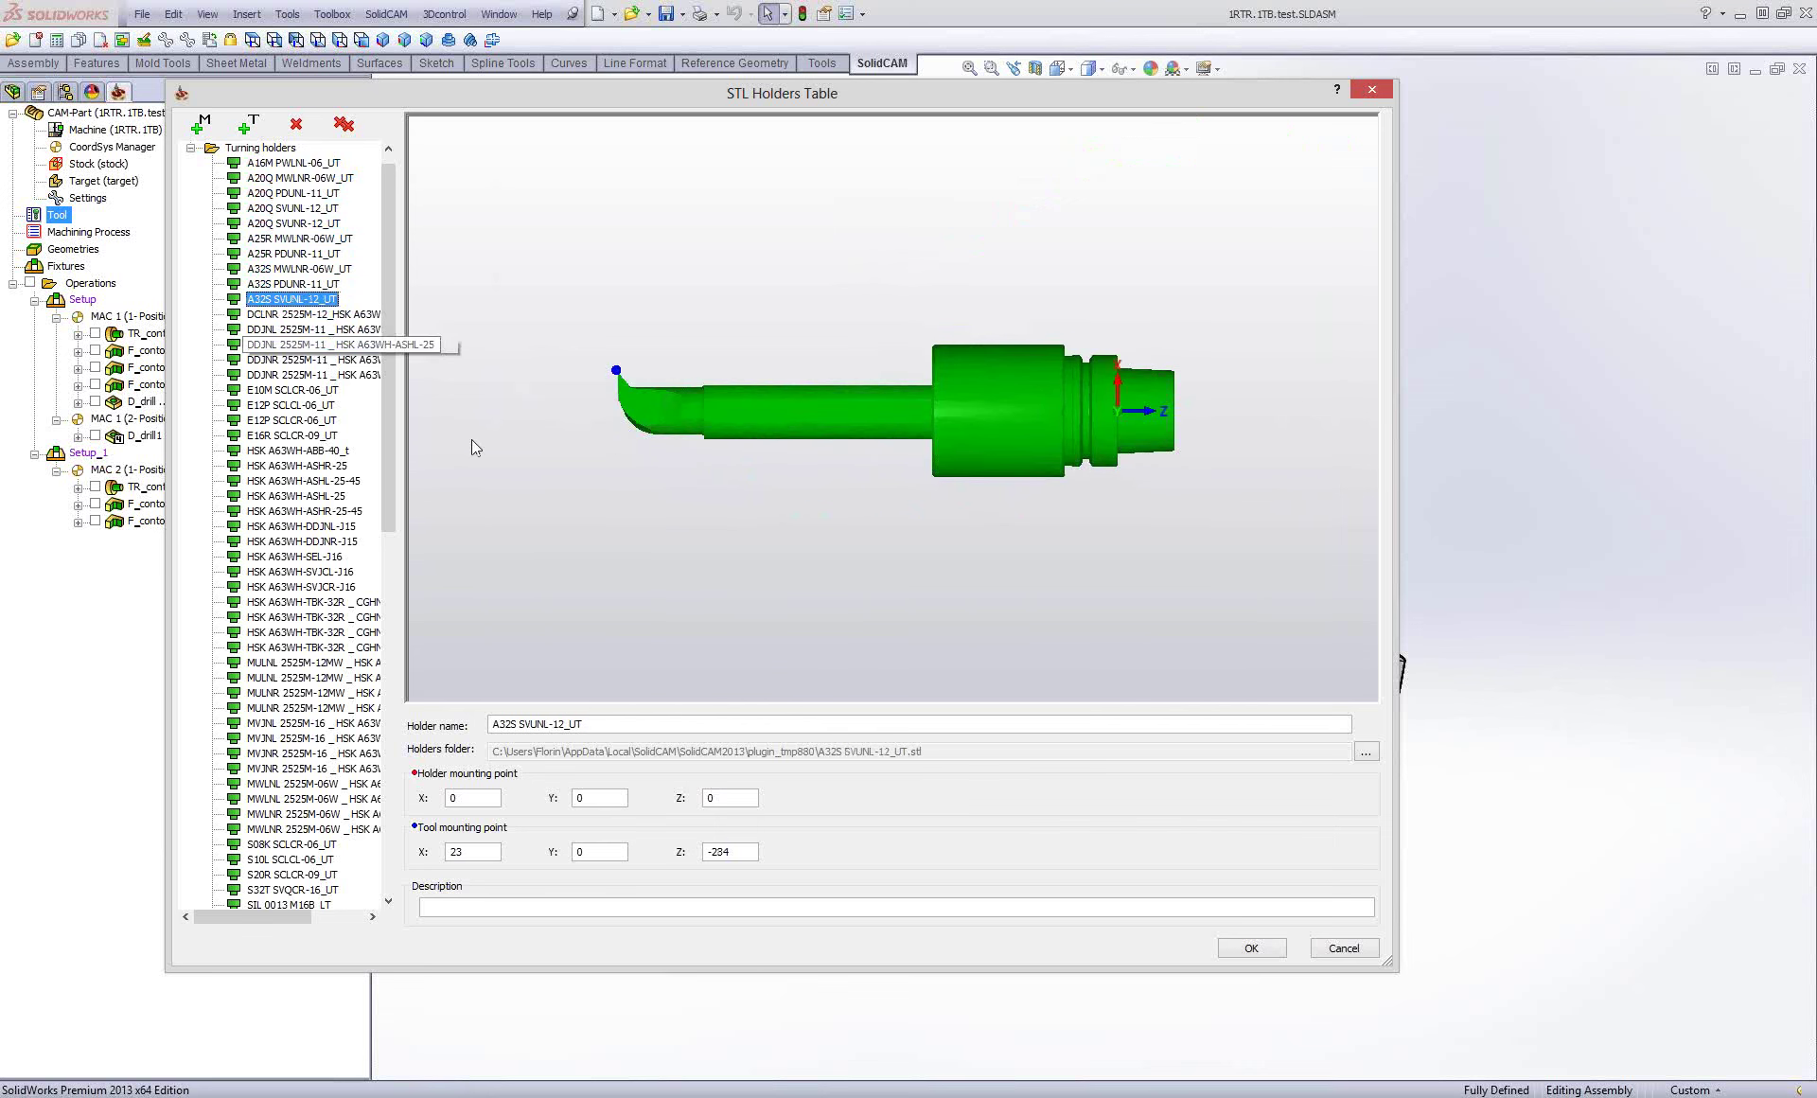
{"action": "key", "text": "Down"}
{"action": "mouse_move", "coordinate": [712, 491]}
{"action": "middle_mouse_down"}
{"action": "mouse_move", "coordinate": [857, 450]}
{"action": "mouse_move", "coordinate": [795, 503]}
{"action": "mouse_move", "coordinate": [808, 474]}
{"action": "mouse_move", "coordinate": [721, 490]}
{"action": "mouse_move", "coordinate": [795, 471]}
{"action": "mouse_move", "coordinate": [763, 473]}
{"action": "mouse_move", "coordinate": [768, 435]}
{"action": "mouse_move", "coordinate": [788, 522]}
{"action": "mouse_move", "coordinate": [784, 457]}
{"action": "mouse_move", "coordinate": [751, 452]}
{"action": "mouse_move", "coordinate": [805, 473]}
{"action": "mouse_move", "coordinate": [797, 504]}
{"action": "mouse_move", "coordinate": [842, 503]}
{"action": "mouse_move", "coordinate": [809, 479]}
{"action": "mouse_move", "coordinate": [859, 474]}
{"action": "mouse_move", "coordinate": [899, 528]}
{"action": "mouse_move", "coordinate": [860, 479]}
{"action": "mouse_move", "coordinate": [874, 490]}
{"action": "mouse_move", "coordinate": [762, 496]}
{"action": "middle_mouse_up"}
{"action": "key", "text": "Down"}
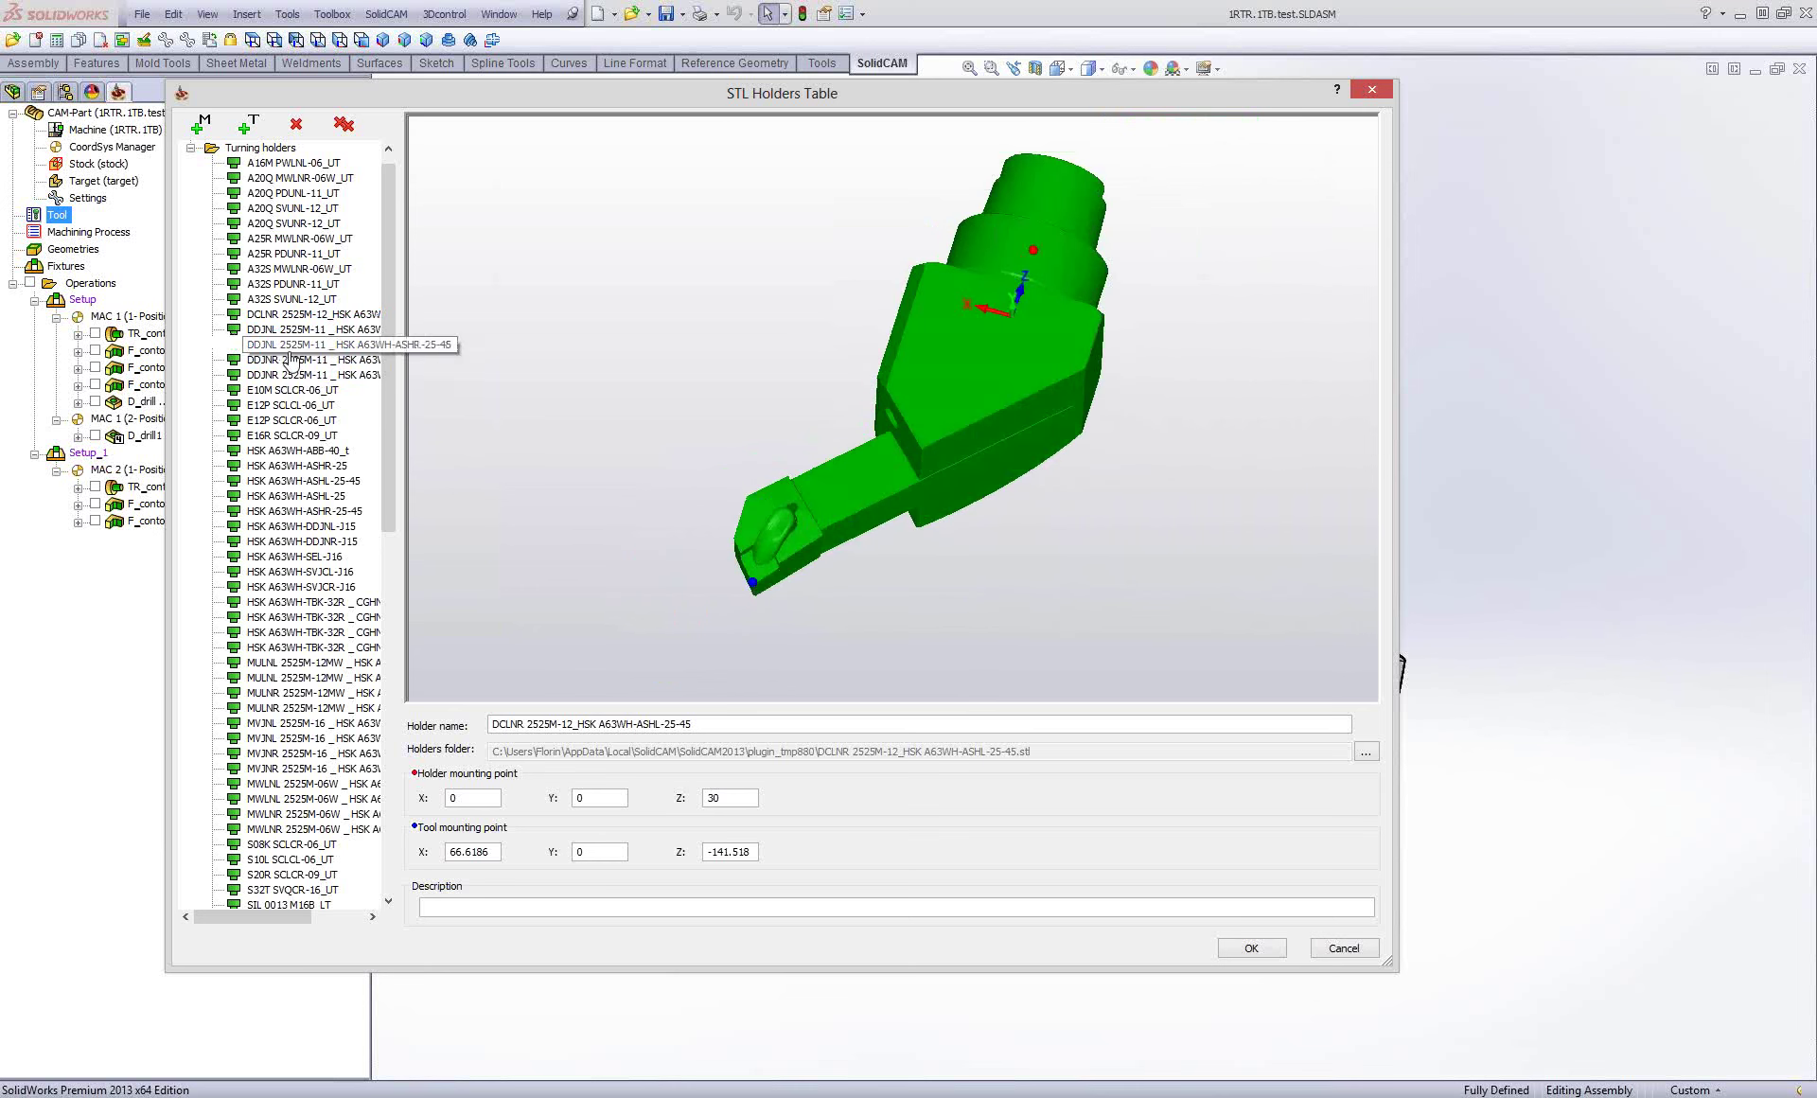
{"action": "key", "text": "Down"}
{"action": "key", "text": "Down"}
{"action": "key", "text": "Down"}
Preview the HSK A63WH-DDJNL-J15 holder from an oblique angle.
{"action": "left_click", "coordinate": [284, 437]}
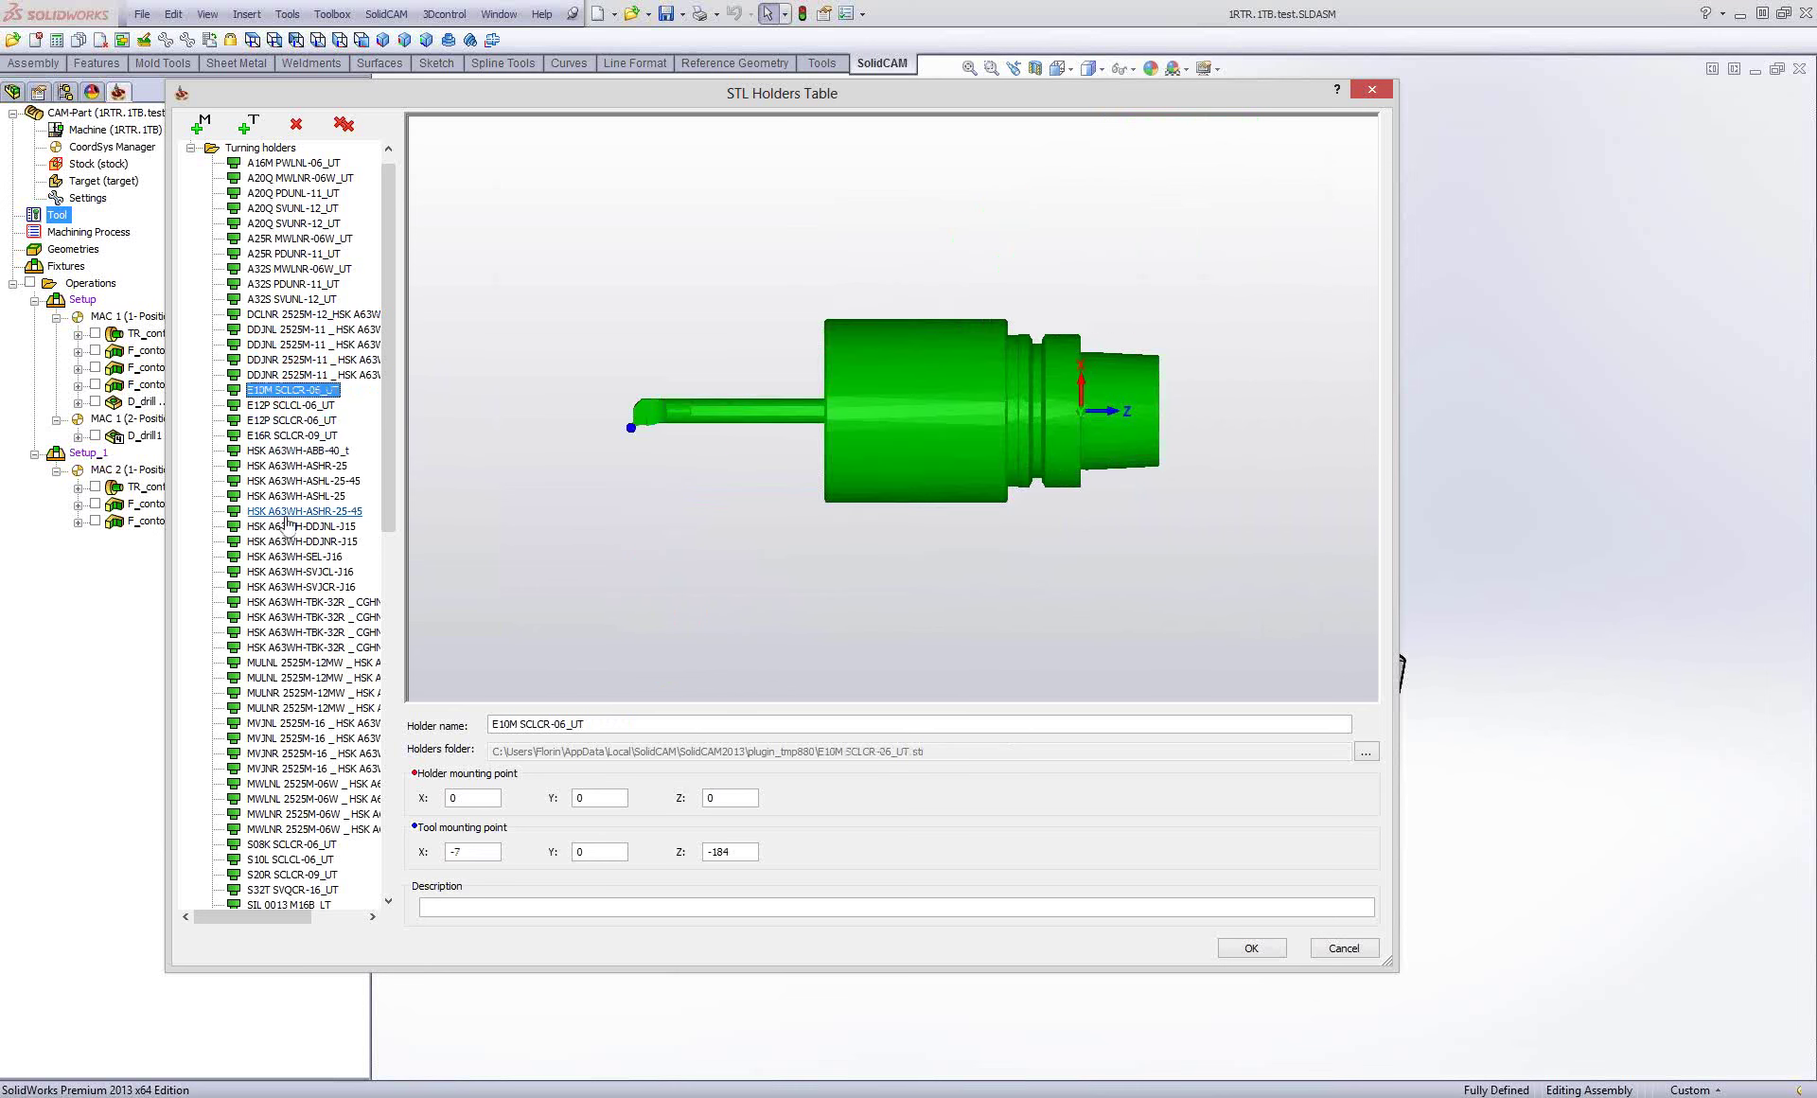
{"action": "left_click", "coordinate": [288, 526]}
{"action": "mouse_move", "coordinate": [690, 465]}
{"action": "middle_mouse_down"}
{"action": "mouse_move", "coordinate": [707, 407]}
{"action": "mouse_move", "coordinate": [748, 443]}
{"action": "mouse_move", "coordinate": [724, 445]}
{"action": "middle_mouse_up"}
{"action": "mouse_move", "coordinate": [730, 519]}
{"action": "middle_mouse_down"}
{"action": "mouse_move", "coordinate": [911, 458]}
{"action": "mouse_move", "coordinate": [820, 463]}
{"action": "mouse_move", "coordinate": [826, 417]}
{"action": "mouse_move", "coordinate": [811, 460]}
{"action": "middle_mouse_up"}
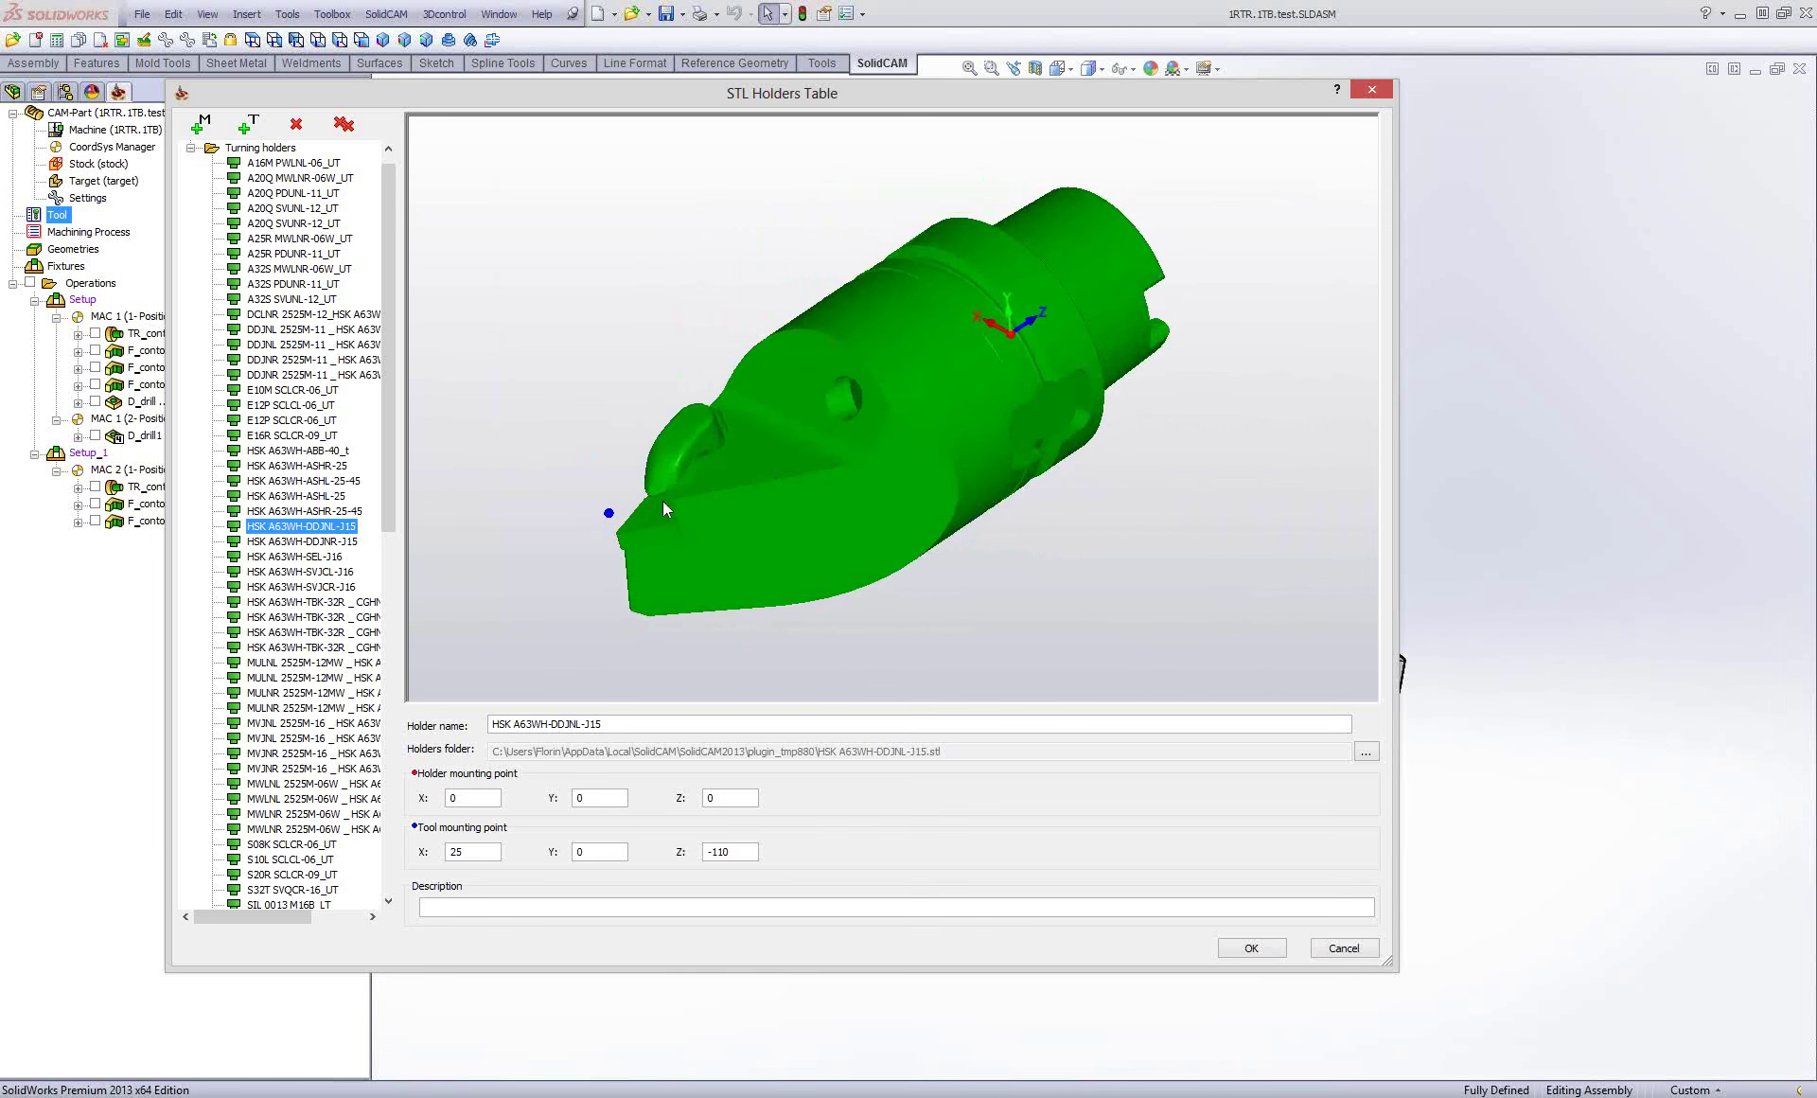
{"action": "scroll", "coordinate": [659, 504], "scroll_direction": "up", "scroll_amount": 1}
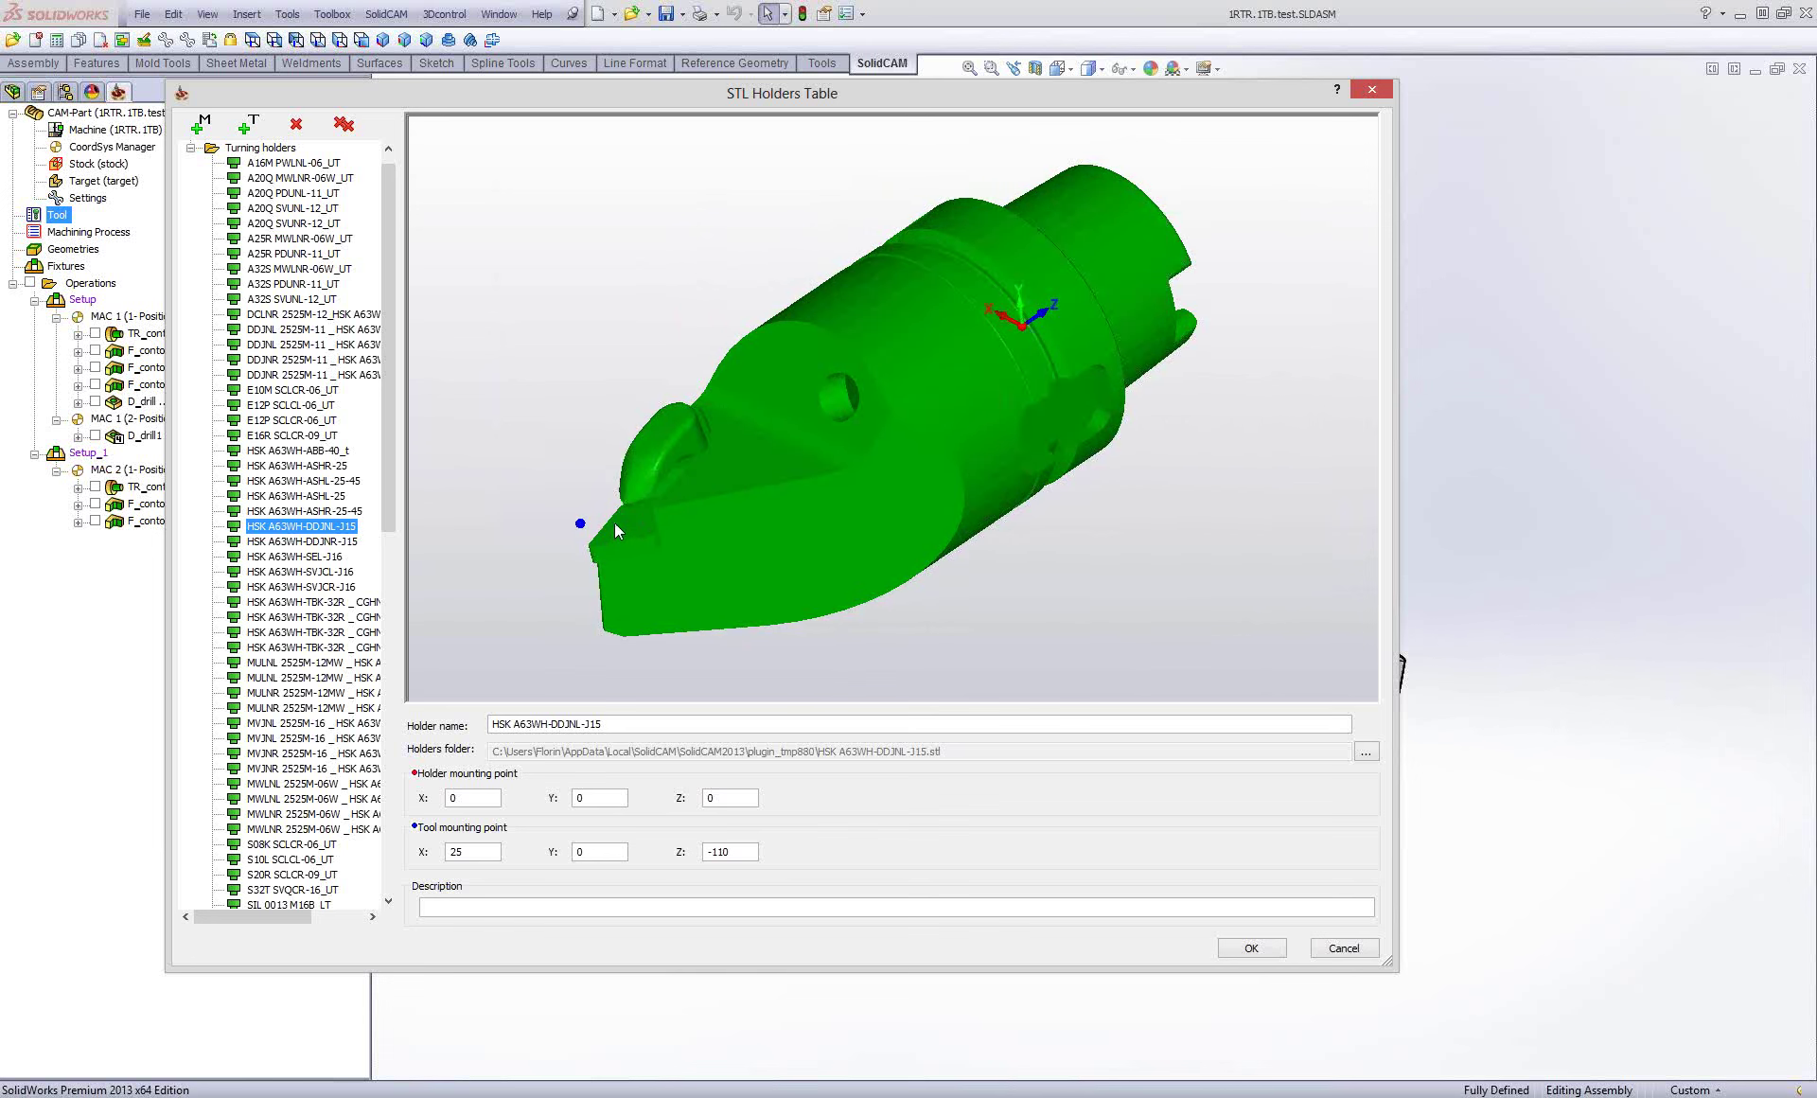
Preview the DDJNR-J15, SVJCL-J16, SVJCR-J16 and TBK-32R turning holders.
{"action": "left_click", "coordinate": [287, 543]}
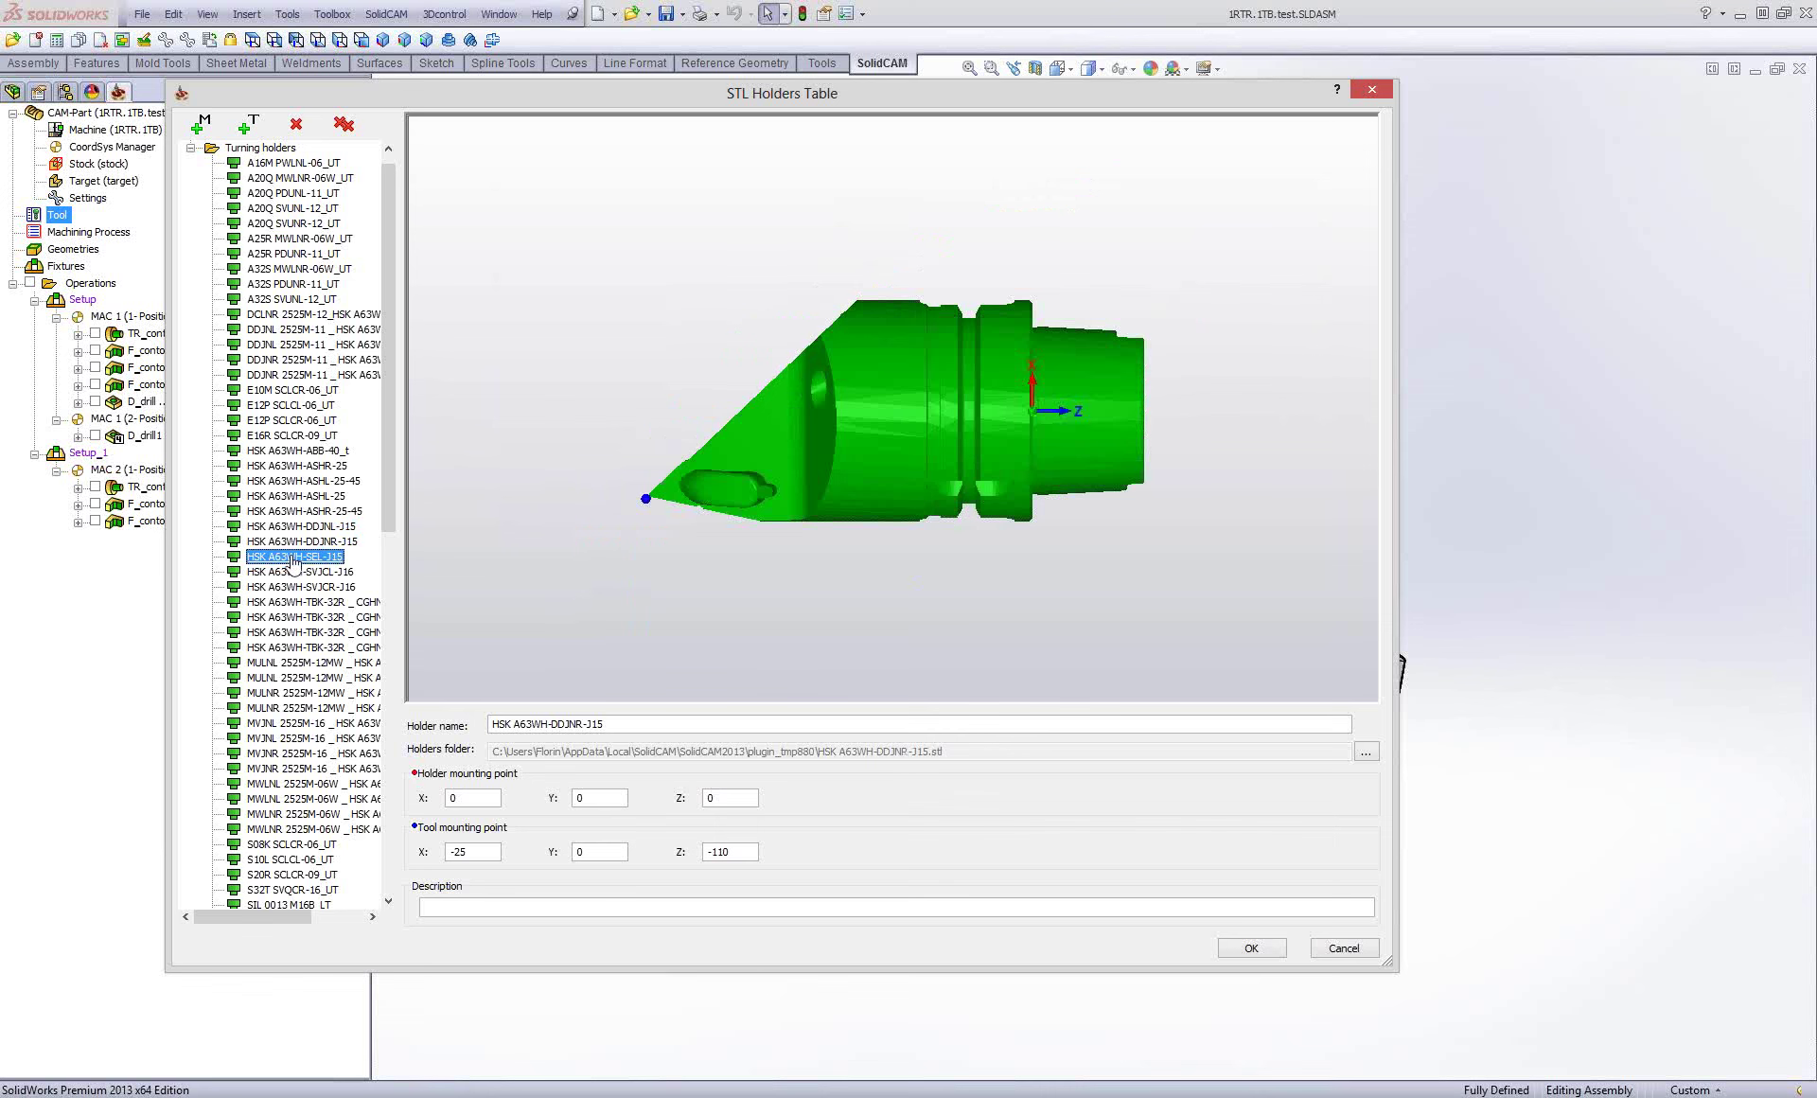
{"action": "left_click", "coordinate": [288, 557]}
{"action": "left_click", "coordinate": [288, 587]}
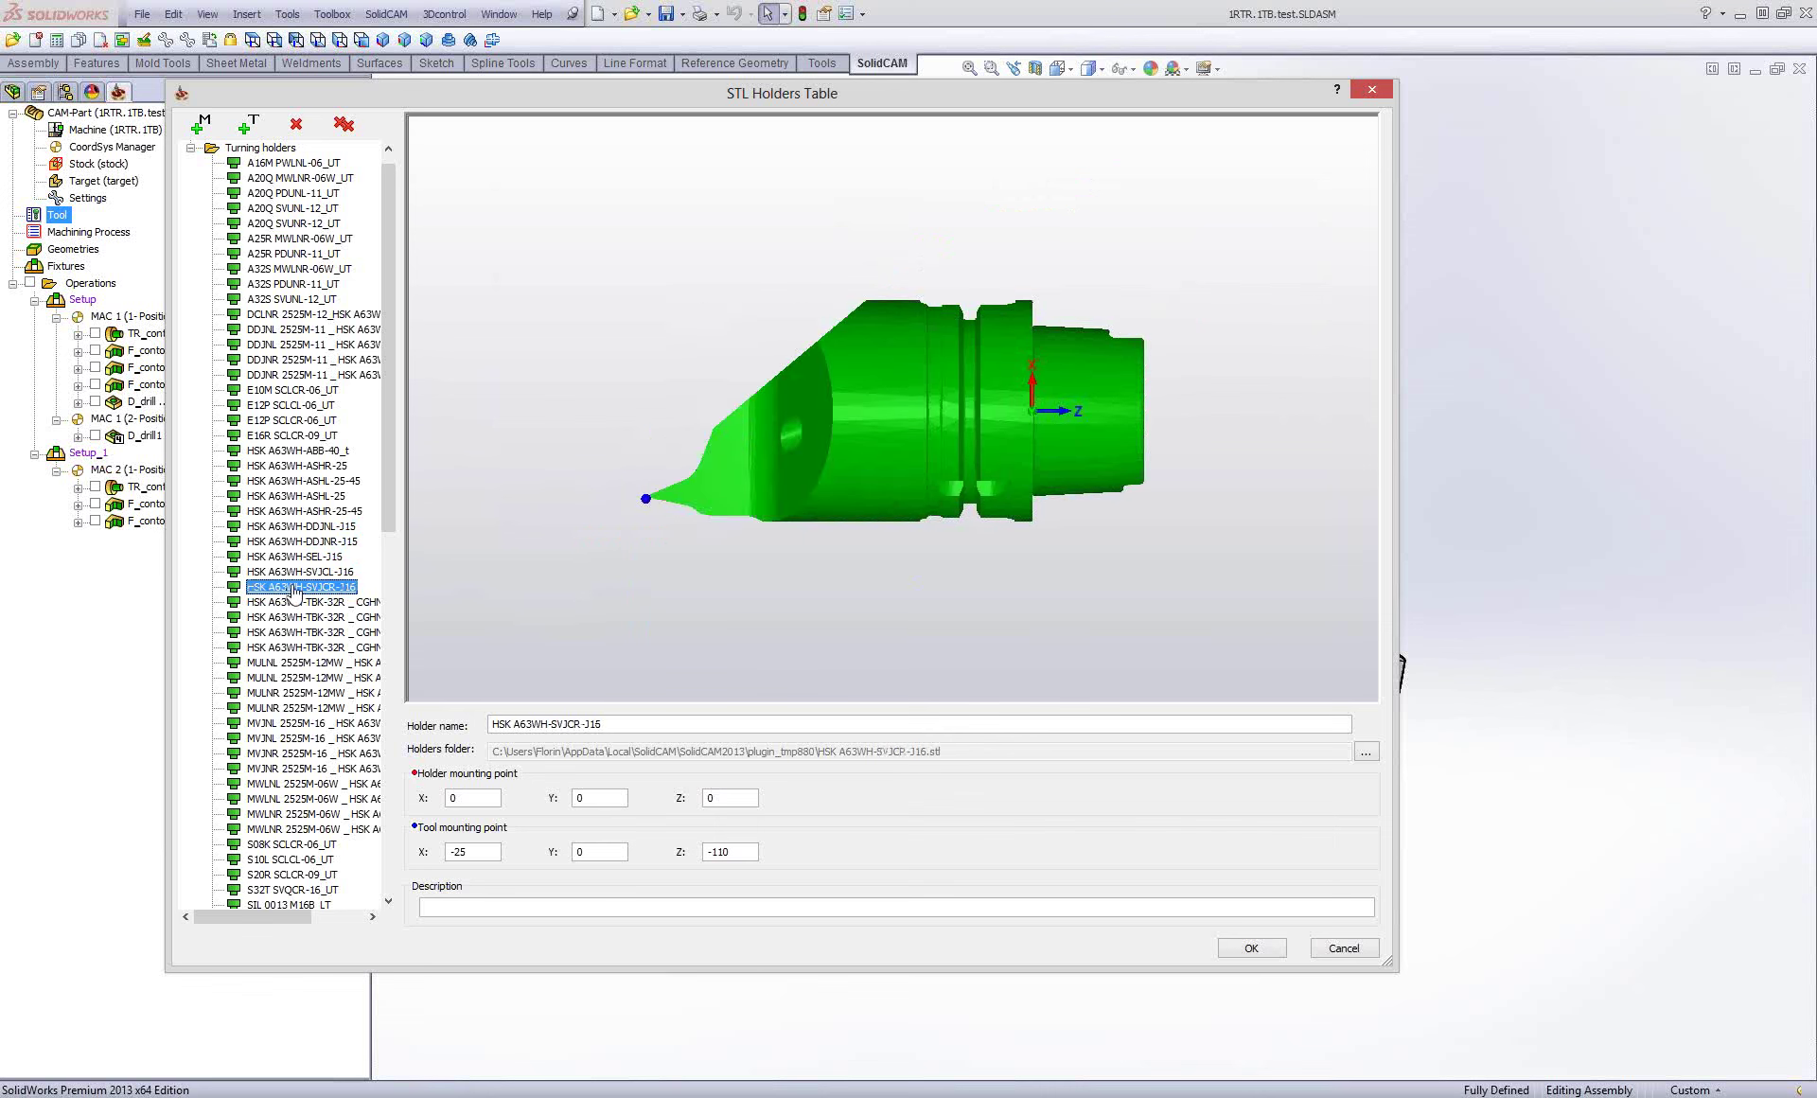
{"action": "mouse_move", "coordinate": [762, 577]}
{"action": "left_mouse_down"}
{"action": "mouse_move", "coordinate": [774, 503]}
{"action": "mouse_move", "coordinate": [802, 526]}
{"action": "mouse_move", "coordinate": [747, 508]}
{"action": "mouse_move", "coordinate": [815, 462]}
{"action": "mouse_move", "coordinate": [830, 486]}
{"action": "mouse_move", "coordinate": [811, 413]}
{"action": "mouse_move", "coordinate": [871, 494]}
{"action": "mouse_move", "coordinate": [901, 488]}
{"action": "mouse_move", "coordinate": [792, 548]}
{"action": "left_mouse_up"}
{"action": "left_click", "coordinate": [297, 602]}
{"action": "mouse_move", "coordinate": [880, 492]}
{"action": "left_mouse_down"}
{"action": "mouse_move", "coordinate": [848, 460]}
{"action": "mouse_move", "coordinate": [873, 486]}
{"action": "left_mouse_up"}
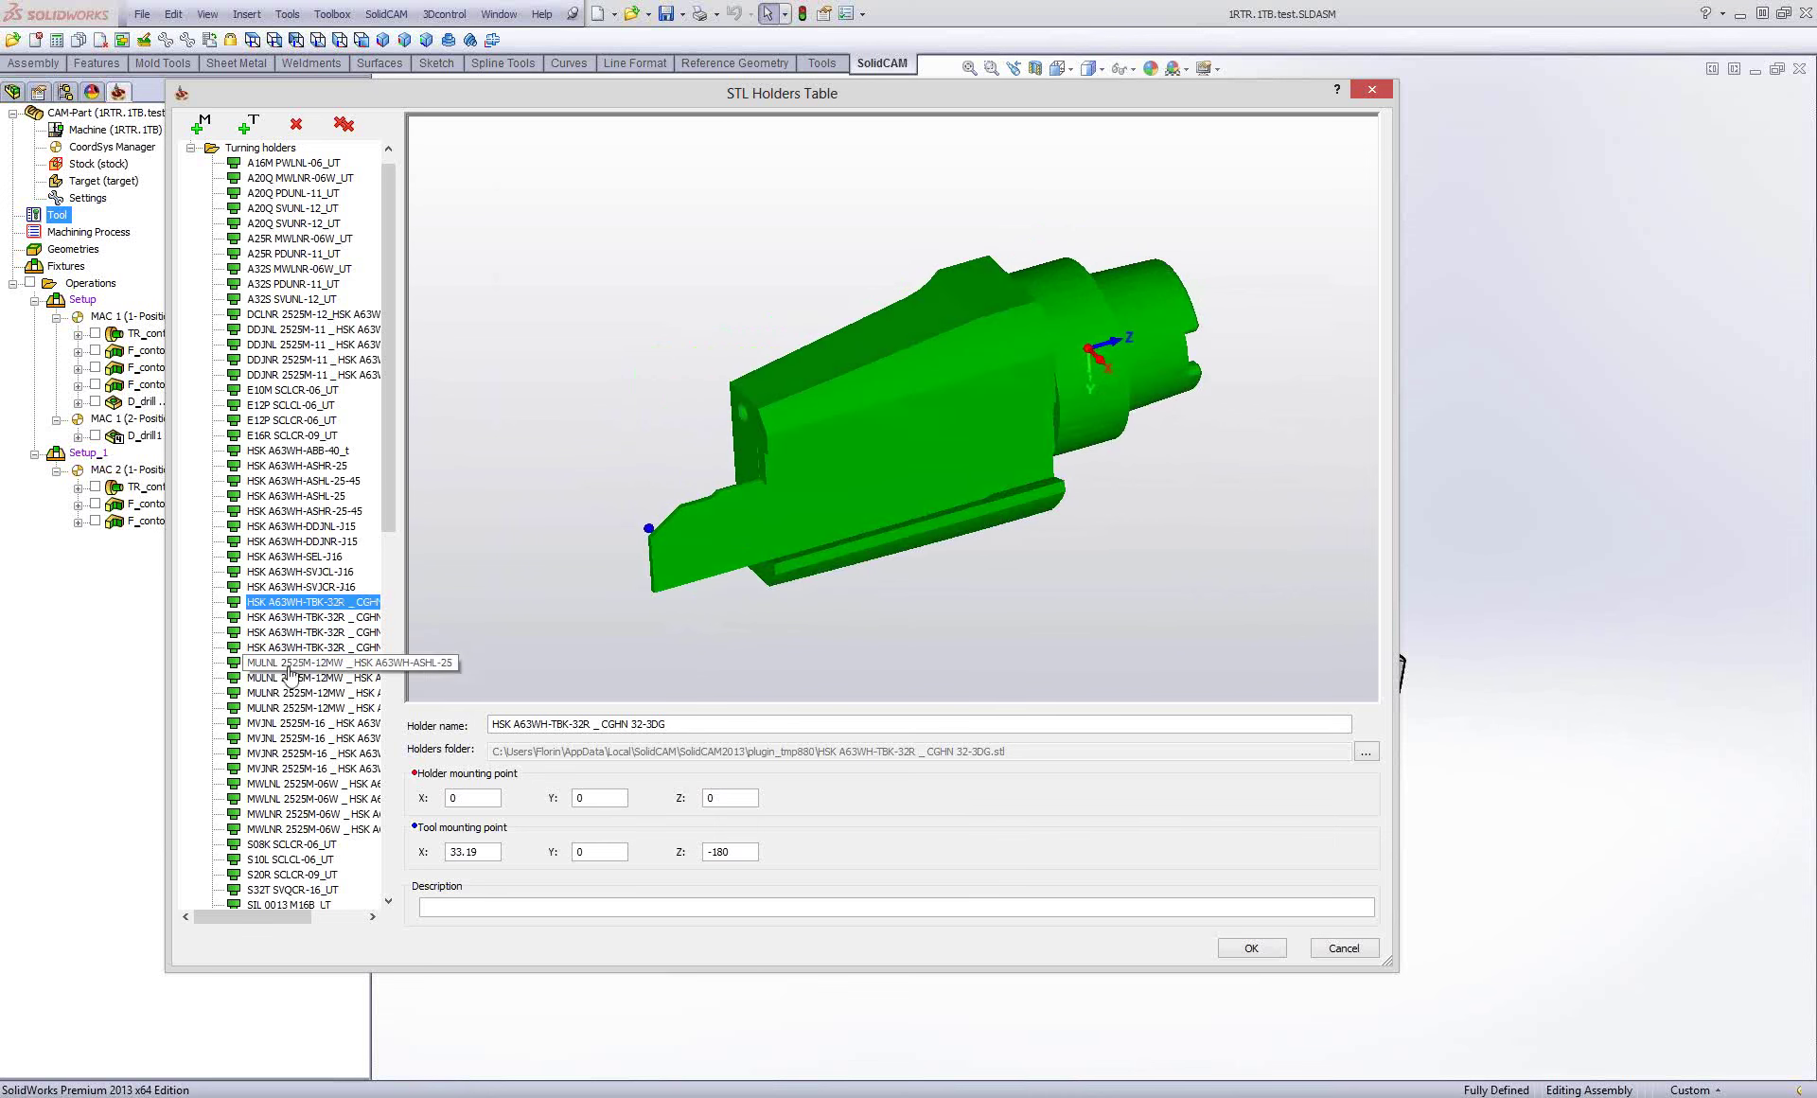
Preview MVJNL 2525M-16, MWLNL 2525M-06W and S32T SVQCR-16_UT, ending on E12P SCLCR-06_LT.
{"action": "left_click", "coordinate": [305, 723]}
{"action": "scroll", "coordinate": [305, 723], "scroll_direction": "down", "scroll_amount": 2}
{"action": "scroll", "coordinate": [303, 700], "scroll_direction": "down", "scroll_amount": 2}
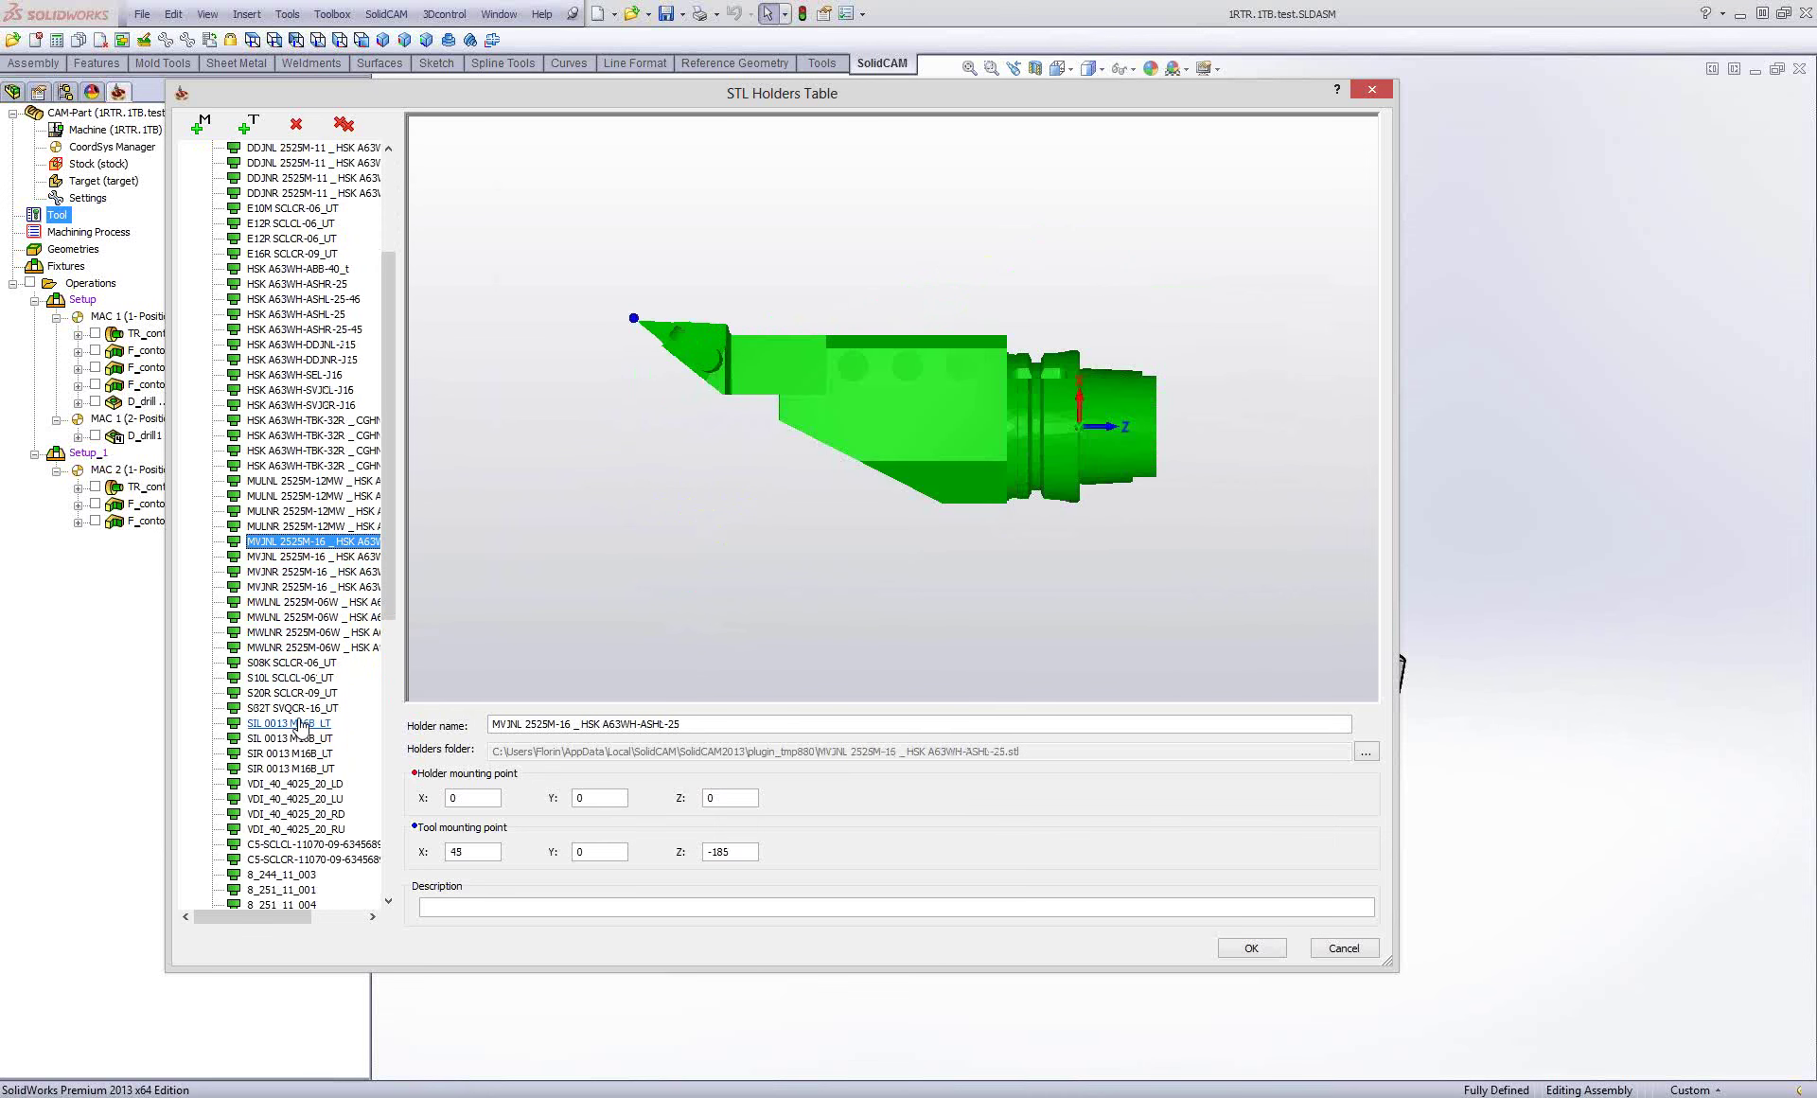
{"action": "key", "text": "Down"}
{"action": "key", "text": "Down"}
{"action": "key", "text": "Down"}
{"action": "key", "text": "Down"}
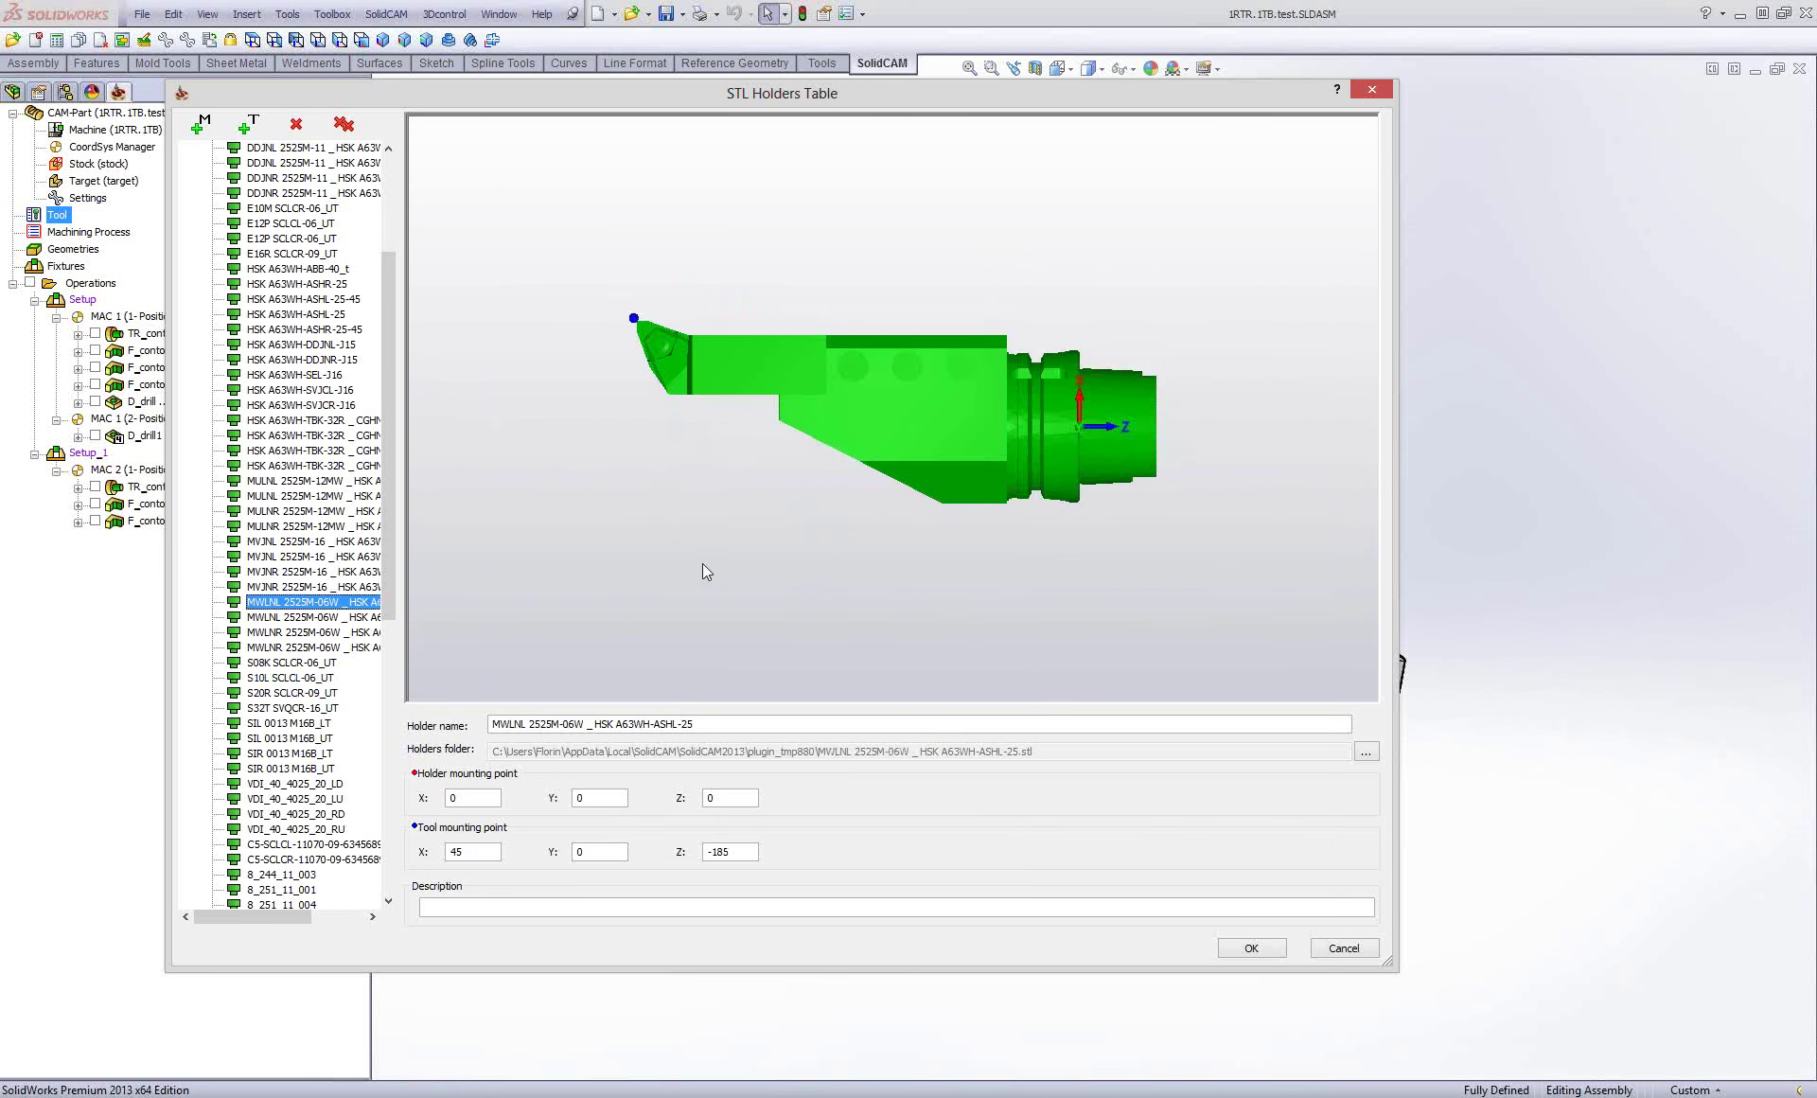
{"action": "mouse_move", "coordinate": [702, 564]}
{"action": "left_mouse_down"}
{"action": "mouse_move", "coordinate": [740, 496]}
{"action": "mouse_move", "coordinate": [732, 537]}
{"action": "left_mouse_up"}
{"action": "left_click", "coordinate": [293, 707]}
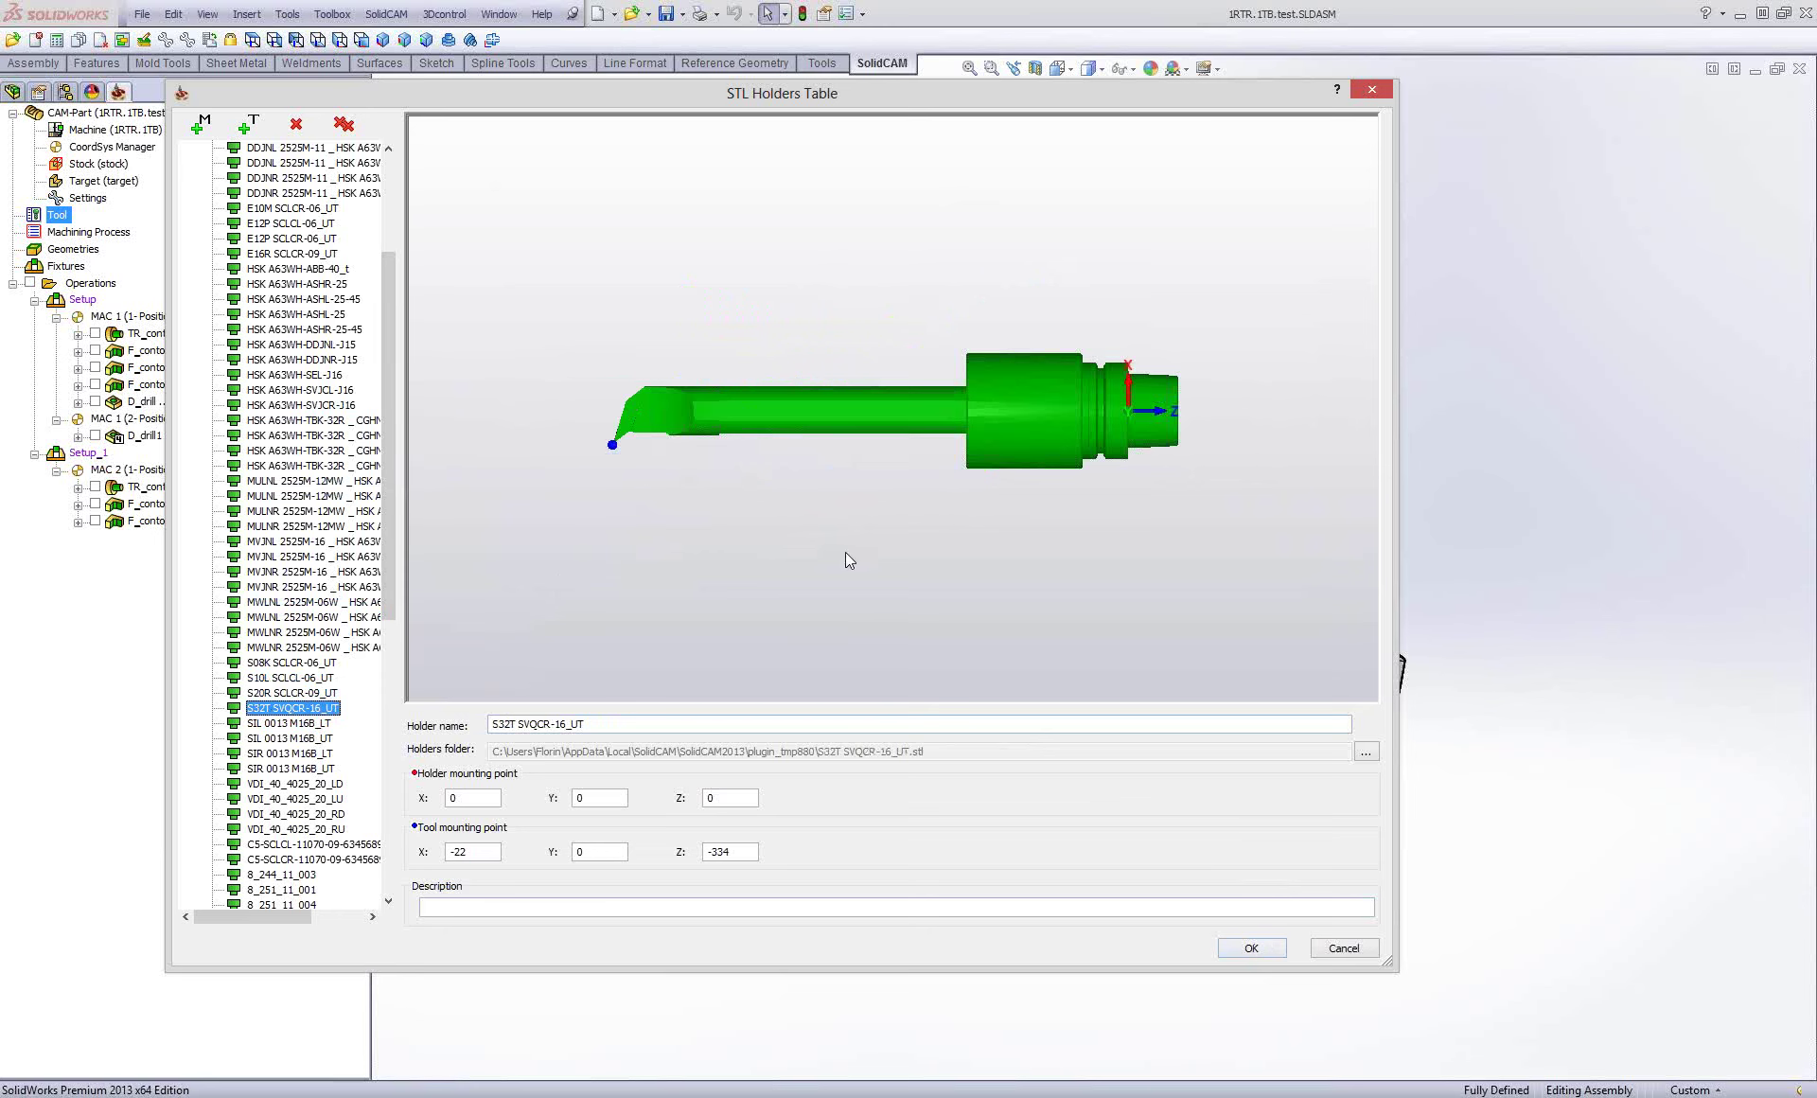
{"action": "mouse_move", "coordinate": [849, 560]}
{"action": "middle_mouse_down"}
{"action": "mouse_move", "coordinate": [851, 511]}
{"action": "mouse_move", "coordinate": [900, 508]}
{"action": "mouse_move", "coordinate": [881, 510]}
{"action": "middle_mouse_up"}
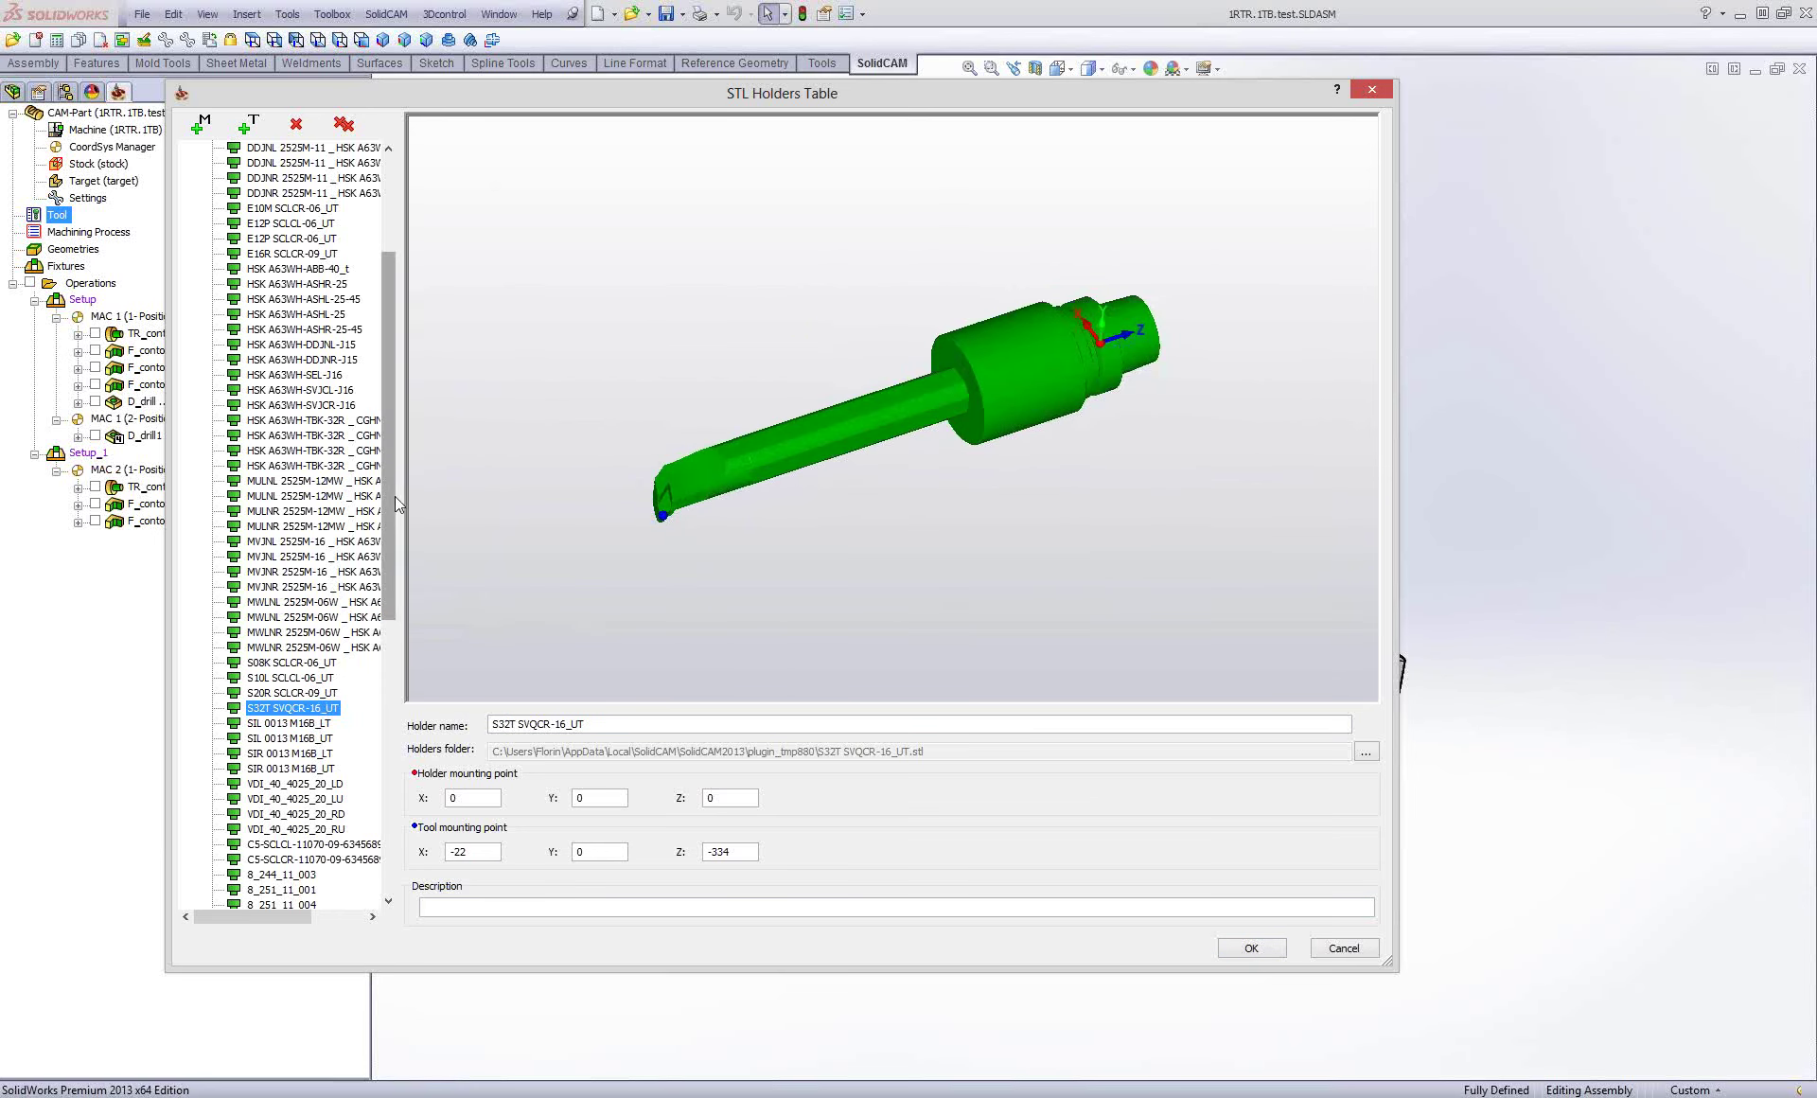
{"action": "left_click_drag", "start_coordinate": [386, 511], "coordinate": [390, 785]}
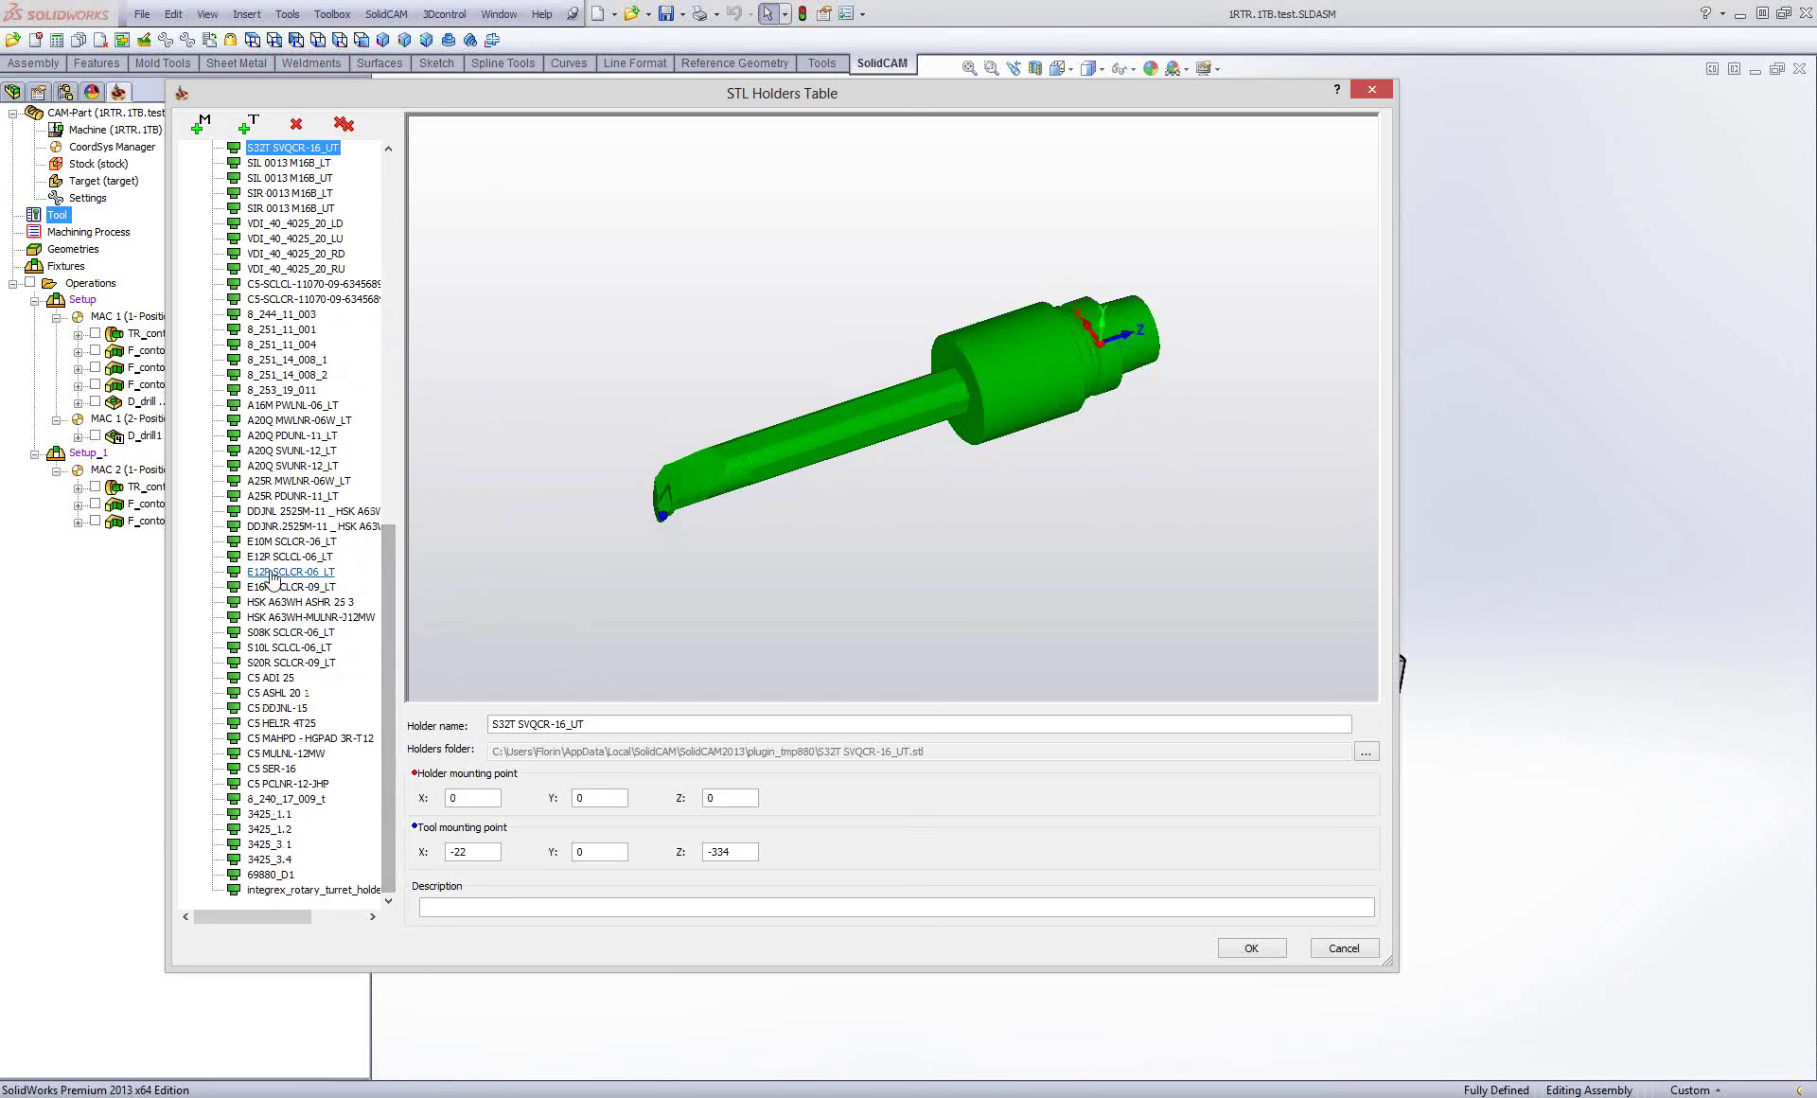
{"action": "left_click", "coordinate": [271, 573]}
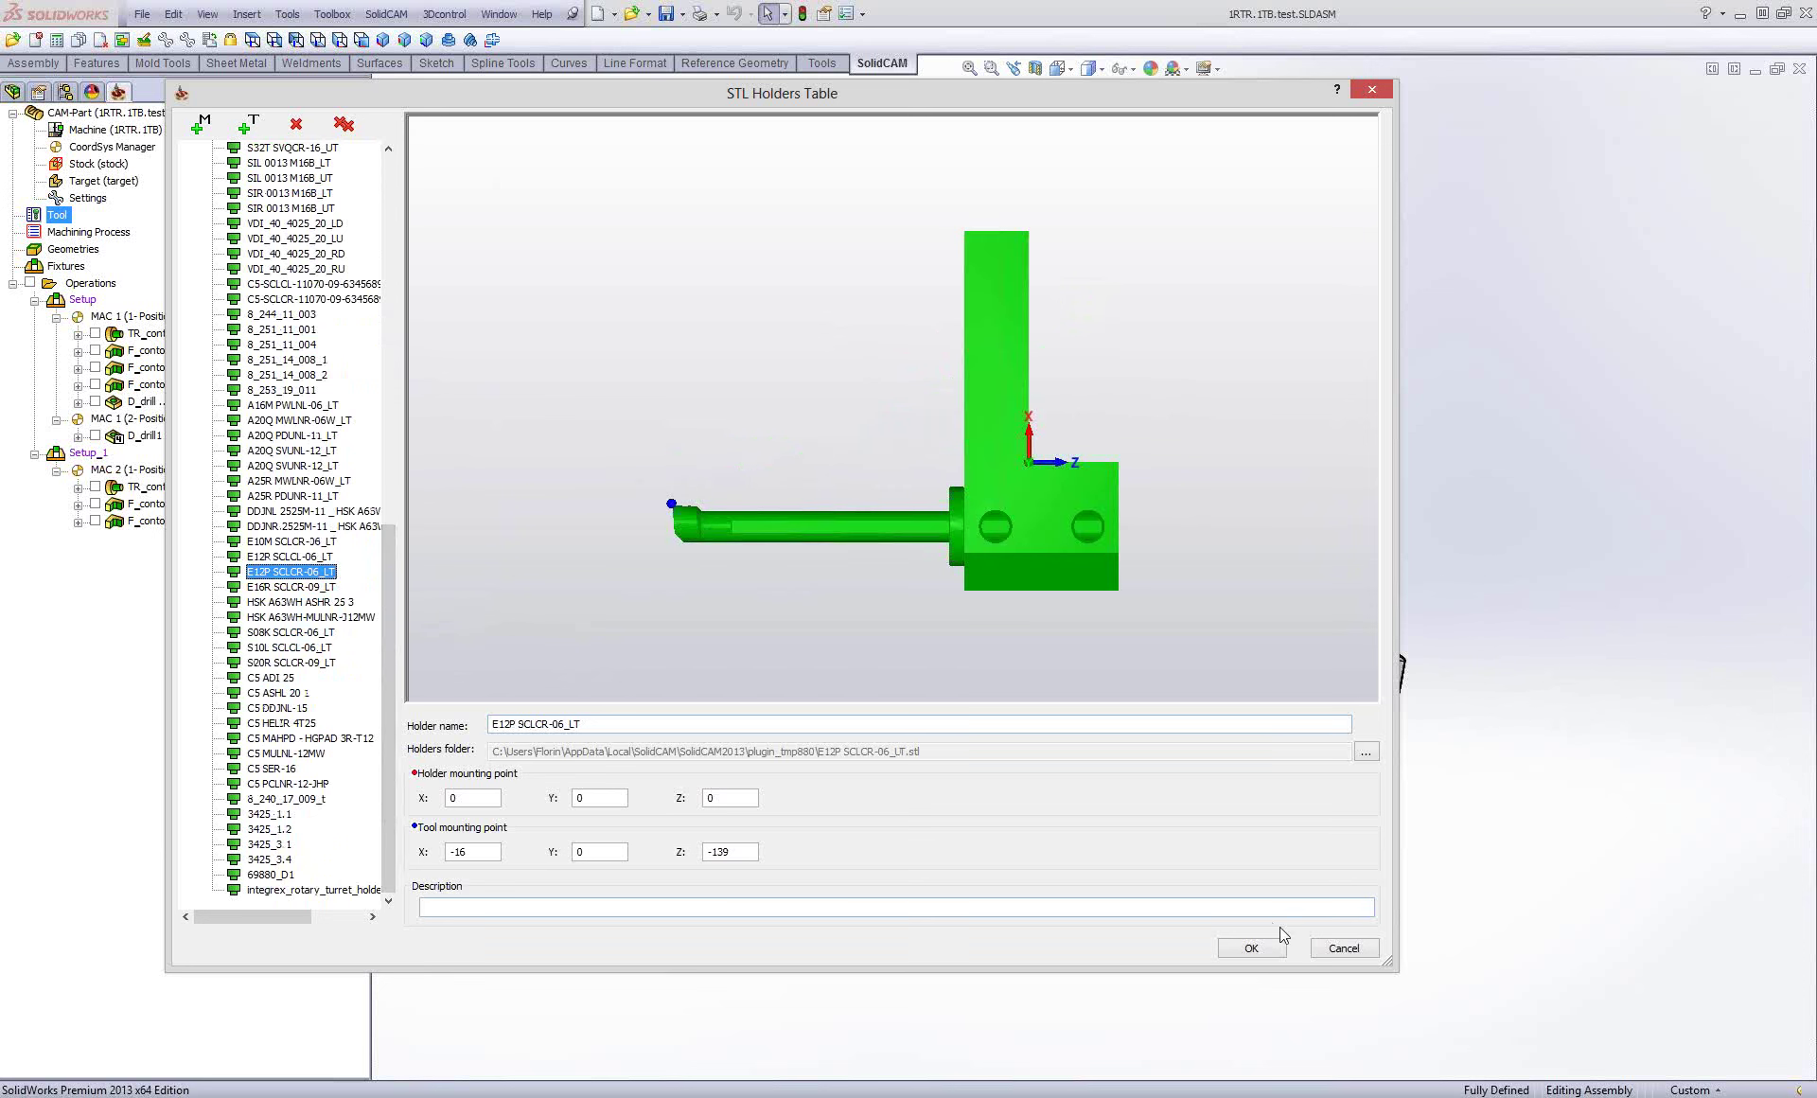
Accept the holders table, reopen the Part Tool Table and rotate tool 1's 3D picture.
{"action": "left_click", "coordinate": [1257, 952]}
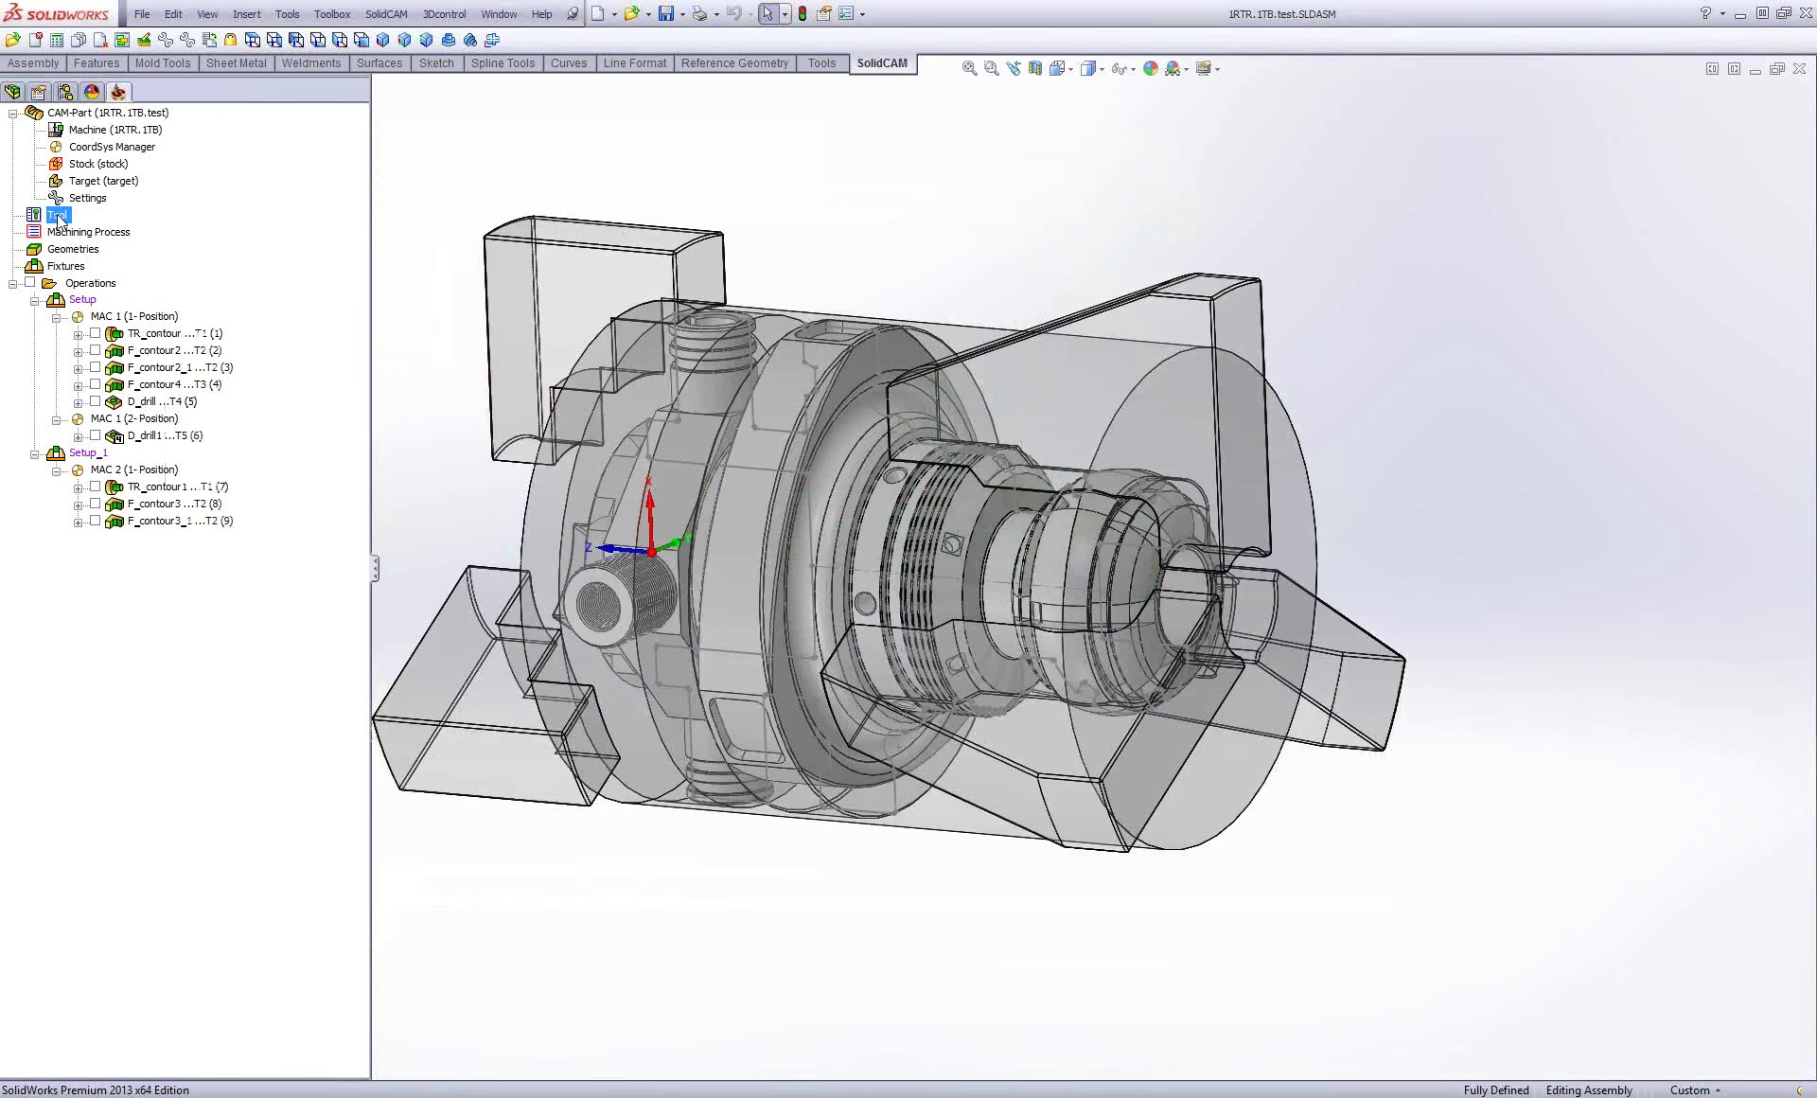
{"action": "double_click", "coordinate": [58, 220]}
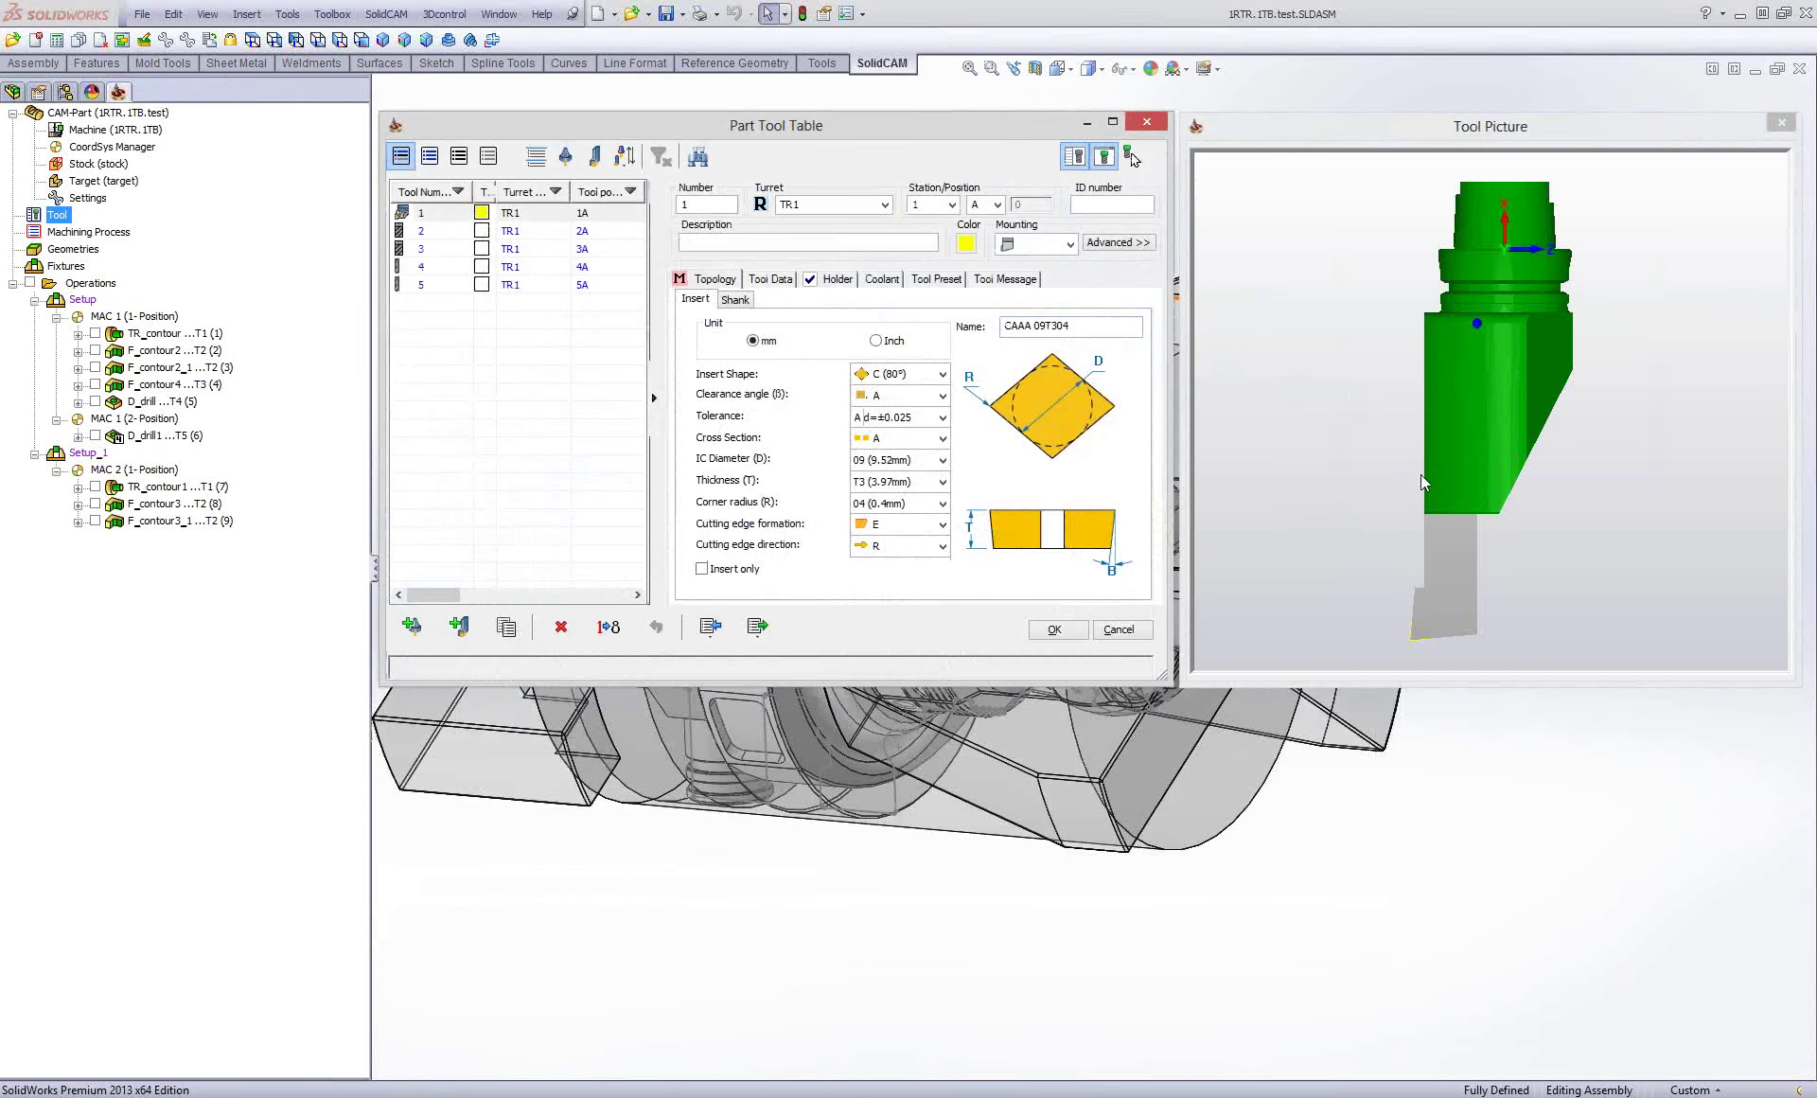
{"action": "mouse_move", "coordinate": [1421, 474]}
{"action": "left_mouse_down"}
{"action": "mouse_move", "coordinate": [1336, 419]}
{"action": "mouse_move", "coordinate": [1490, 452]}
{"action": "mouse_move", "coordinate": [1426, 523]}
{"action": "left_mouse_up"}
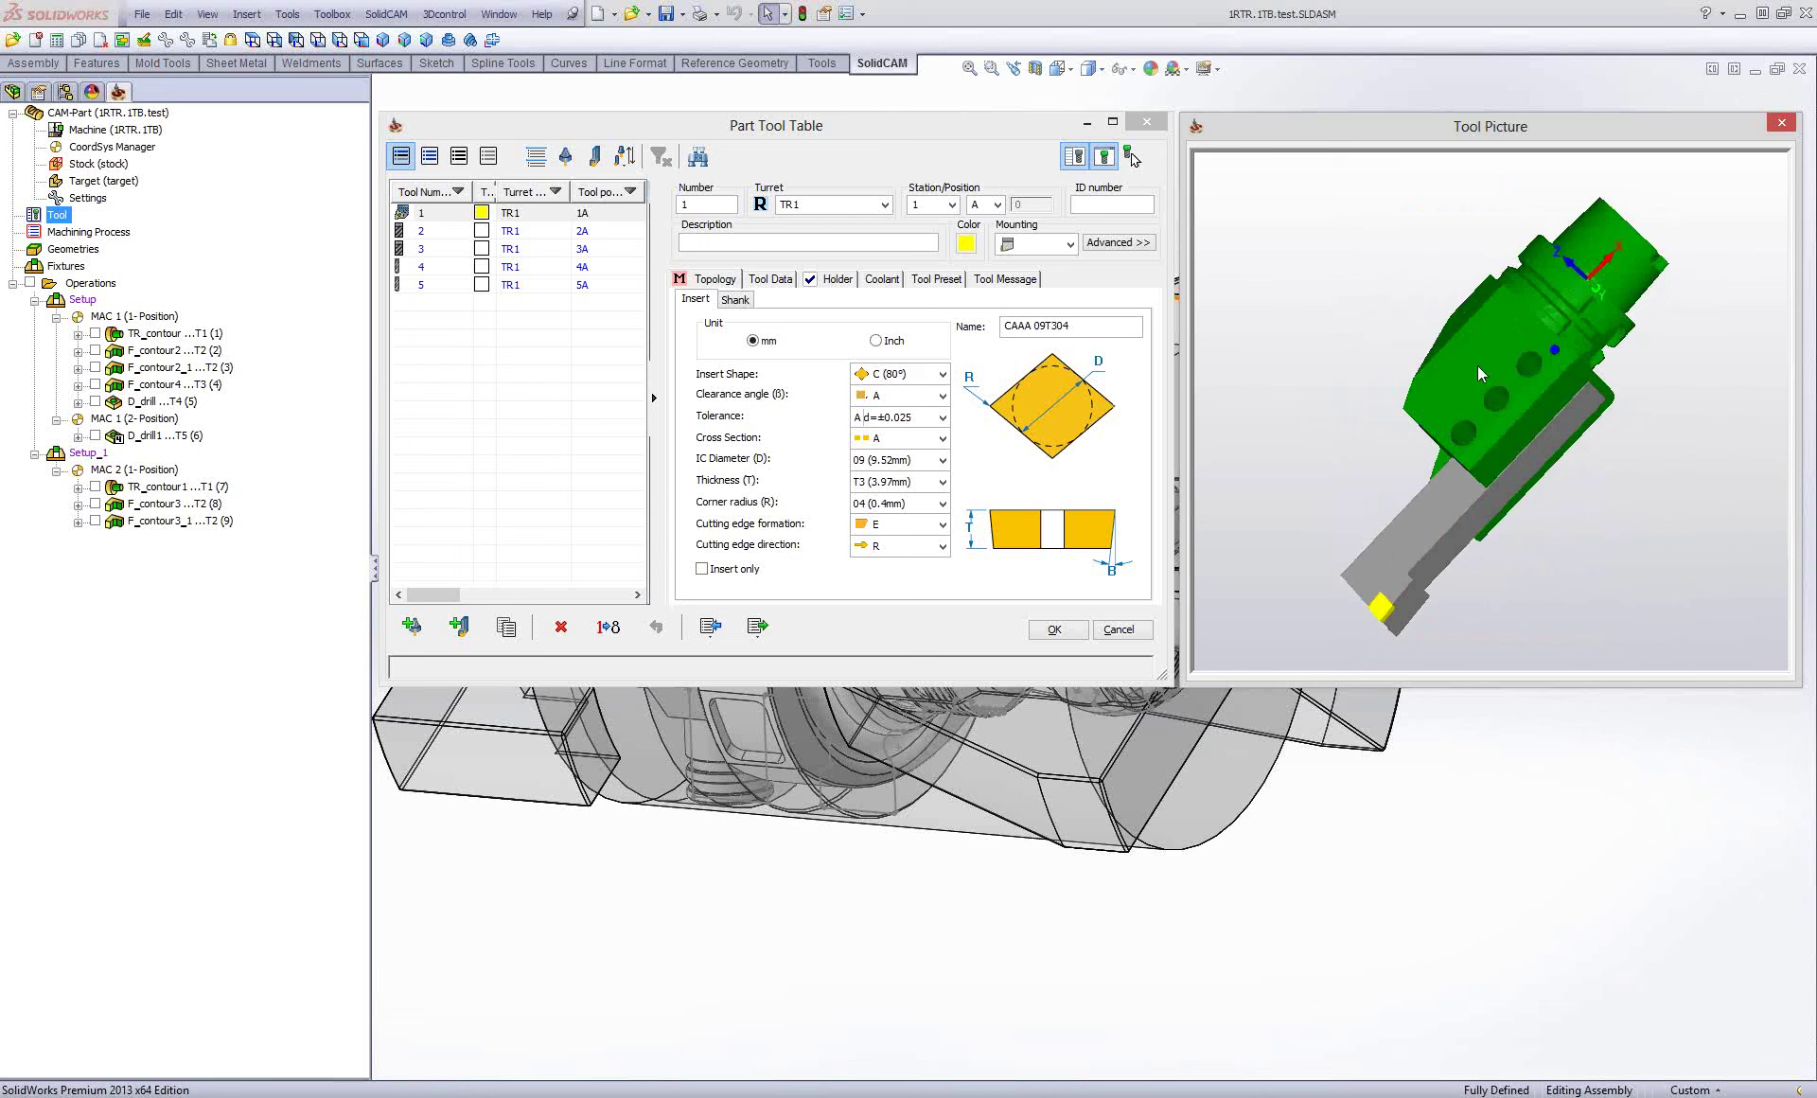
{"action": "mouse_move", "coordinate": [1370, 414]}
{"action": "left_mouse_down"}
{"action": "mouse_move", "coordinate": [1372, 388]}
{"action": "mouse_move", "coordinate": [1400, 419]}
{"action": "left_mouse_up"}
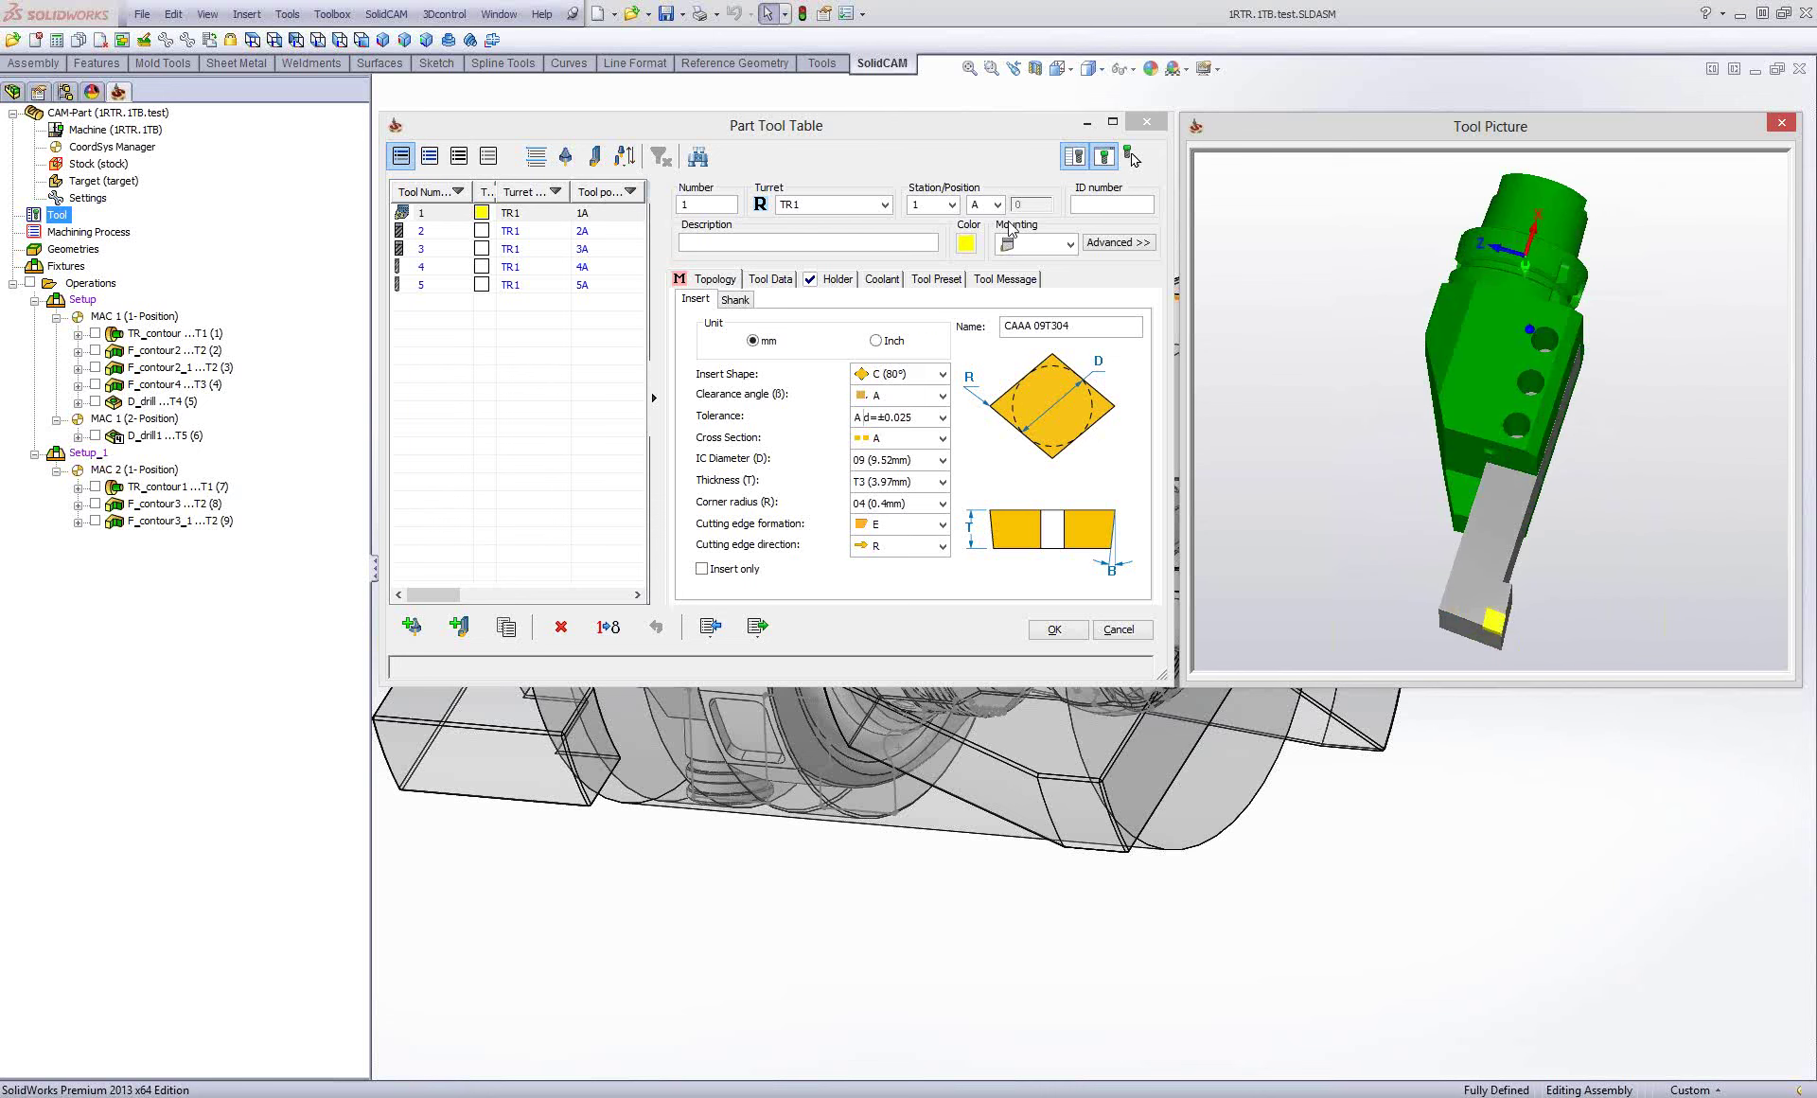
Try several mounting orientations for the tool.
{"action": "left_click", "coordinate": [1069, 244]}
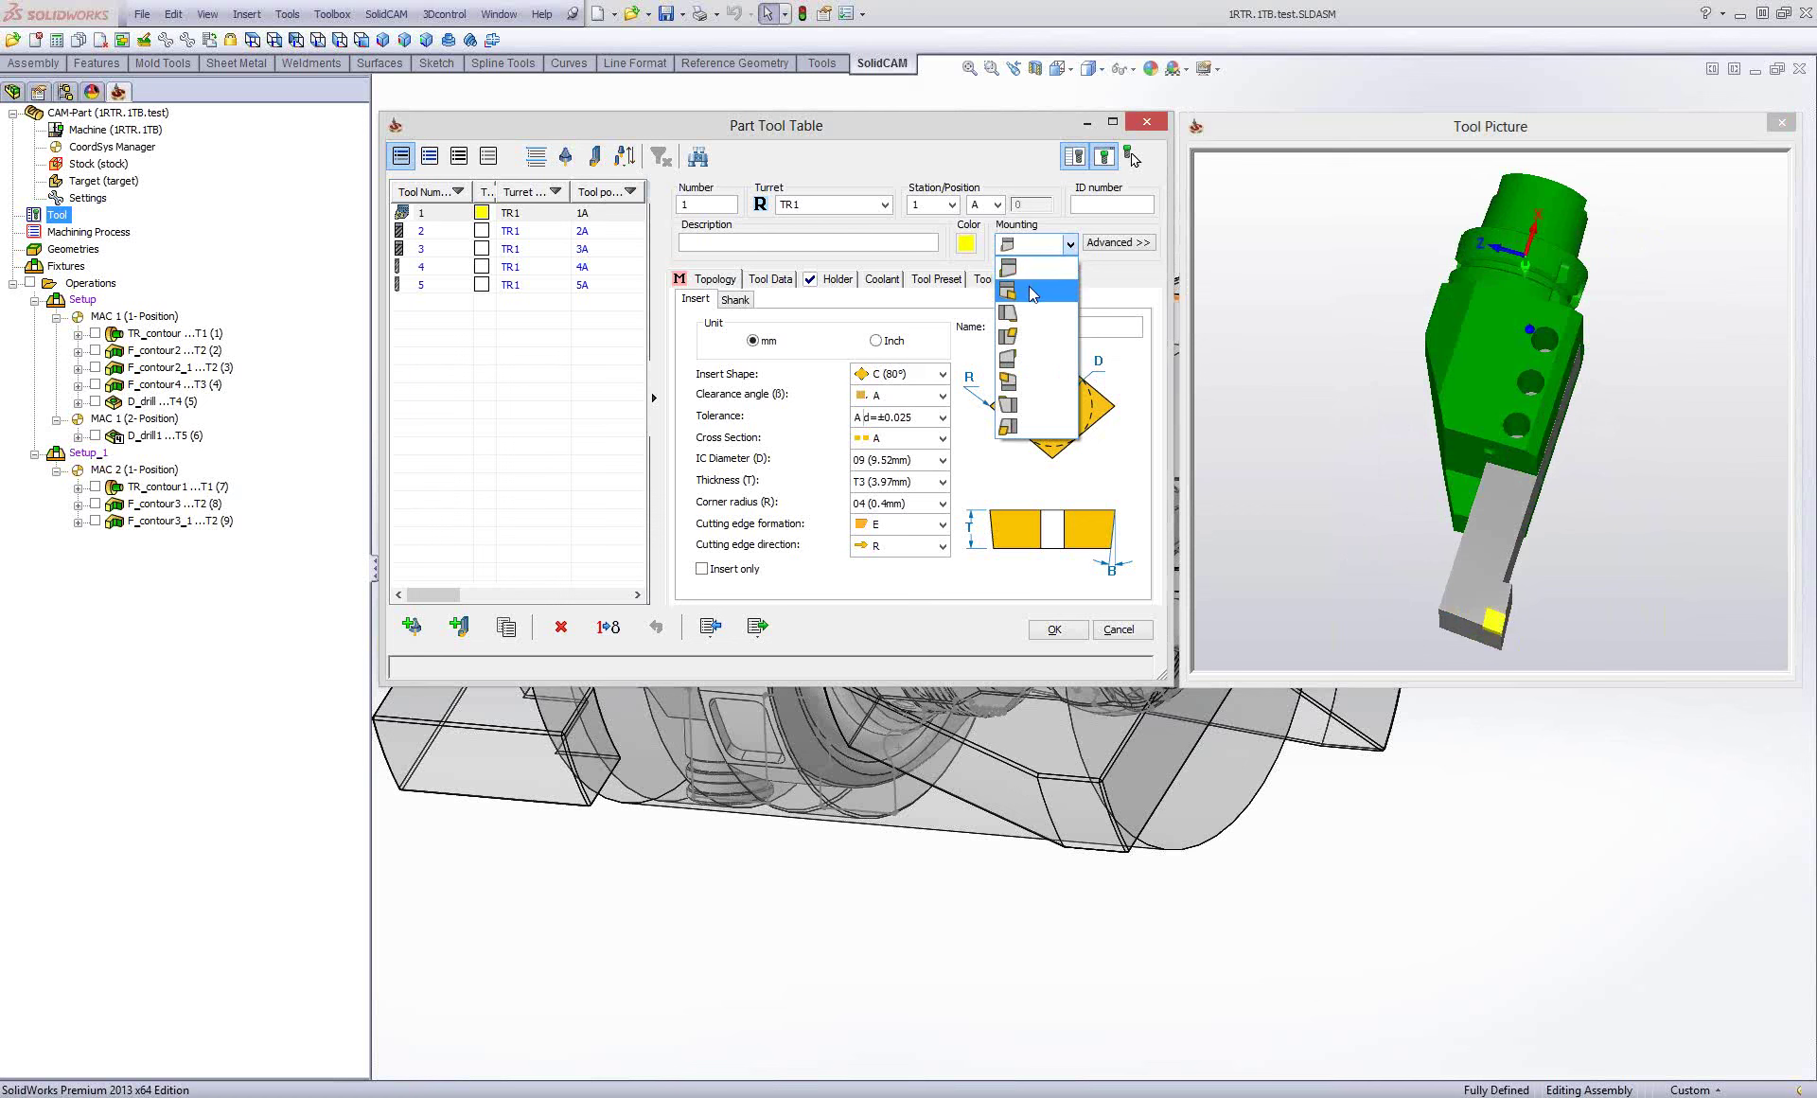
{"action": "left_click", "coordinate": [1030, 337]}
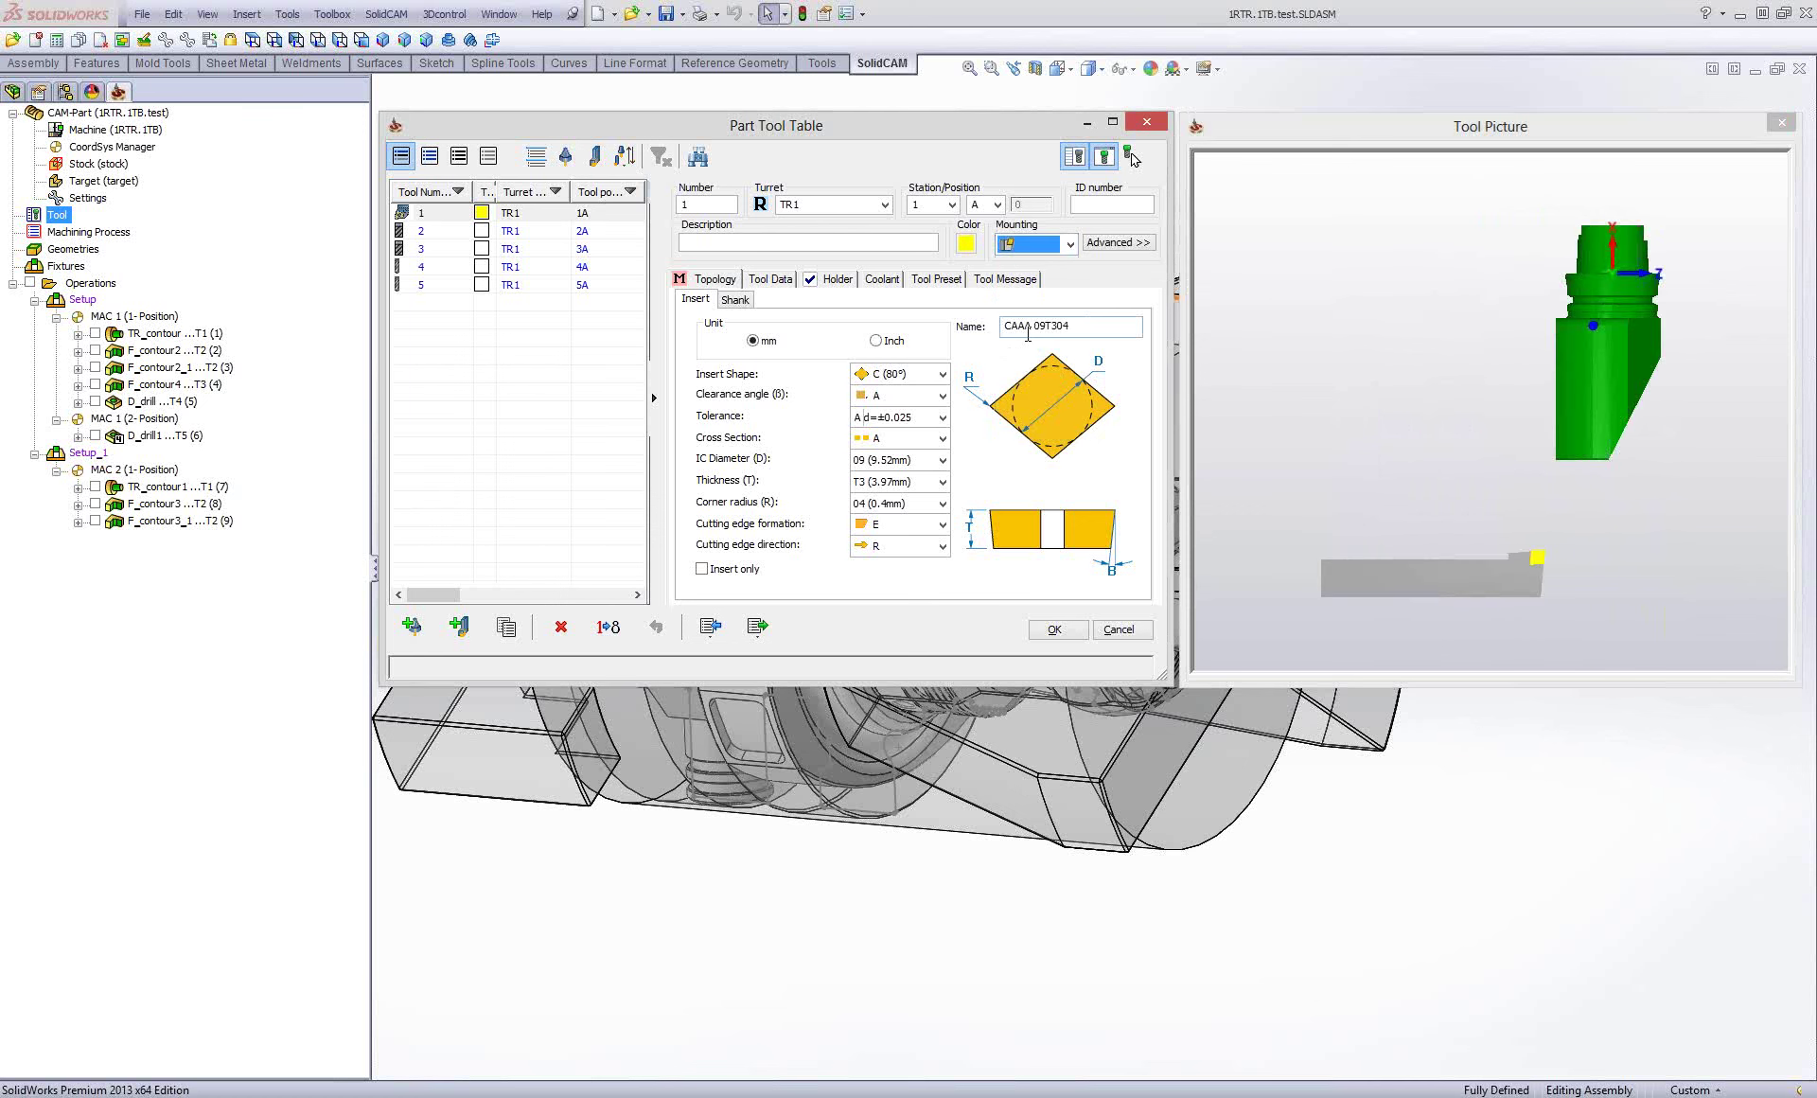
{"action": "left_click", "coordinate": [1048, 244]}
{"action": "left_click", "coordinate": [1029, 284]}
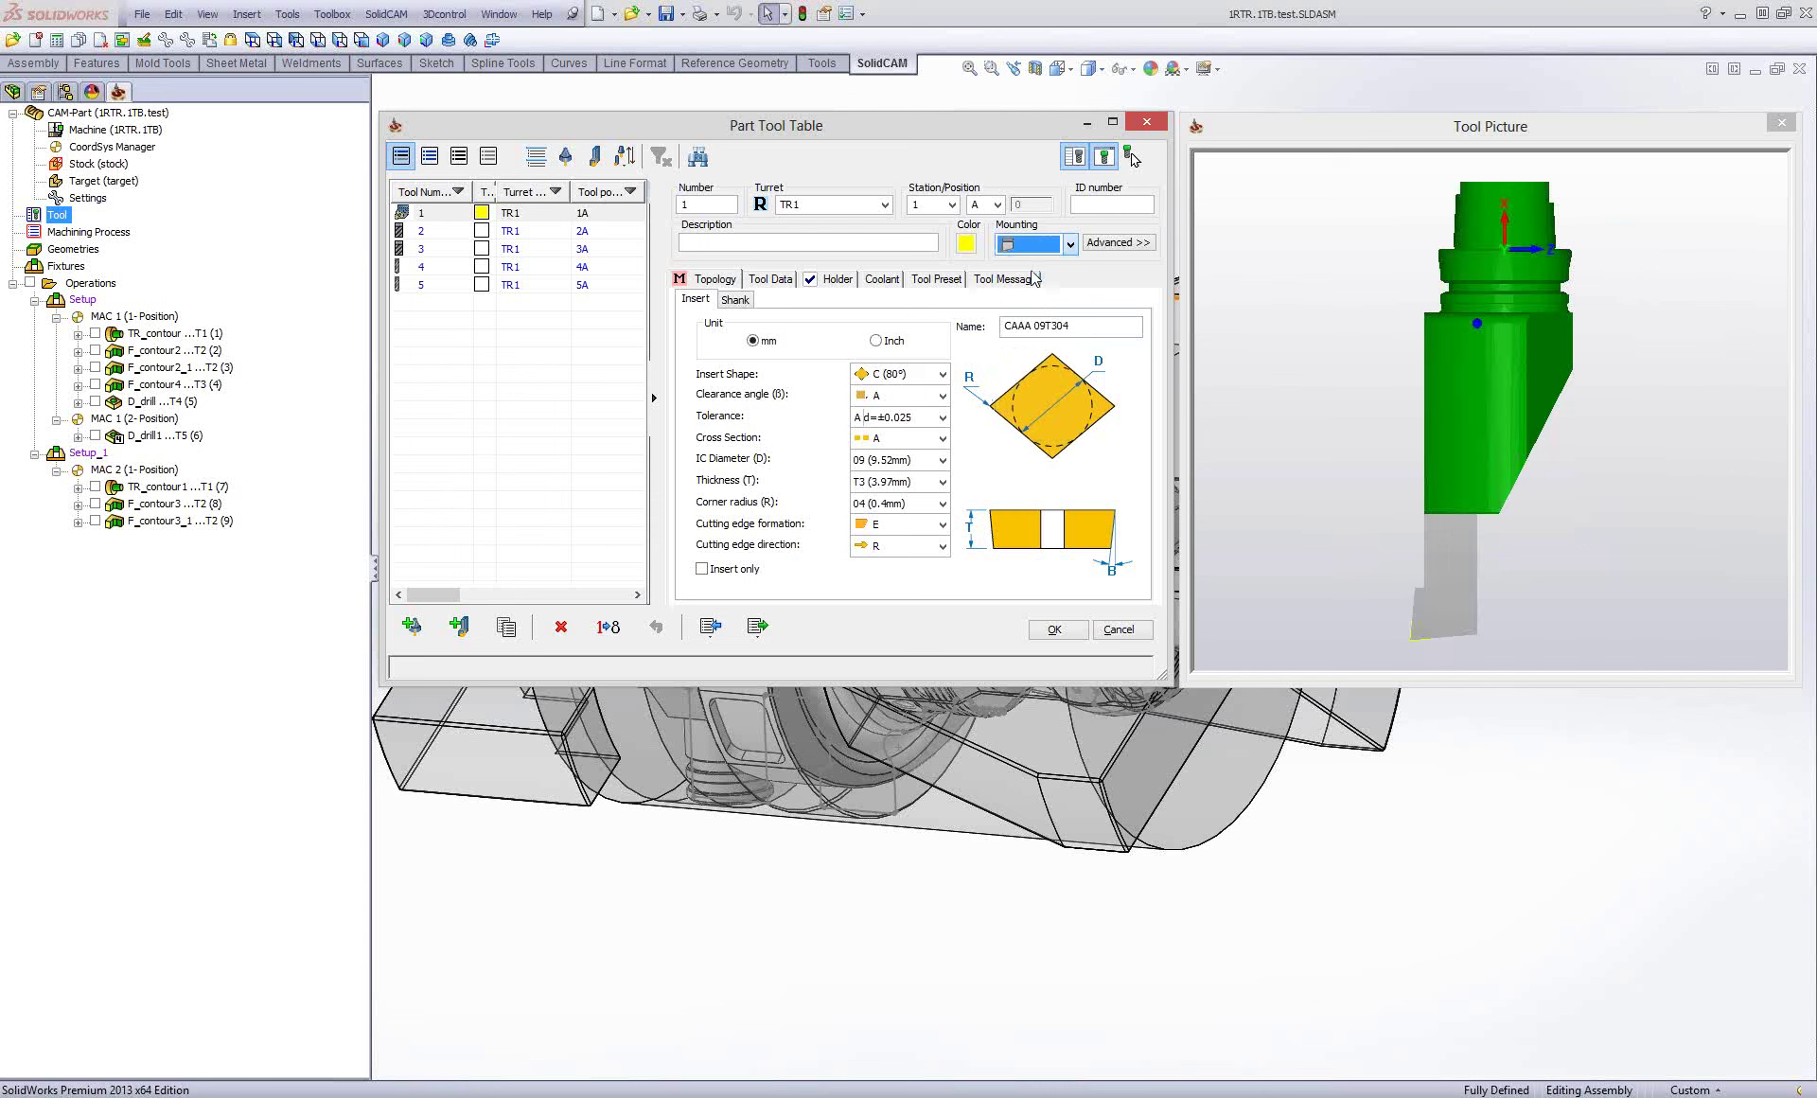
{"action": "left_click", "coordinate": [1050, 246]}
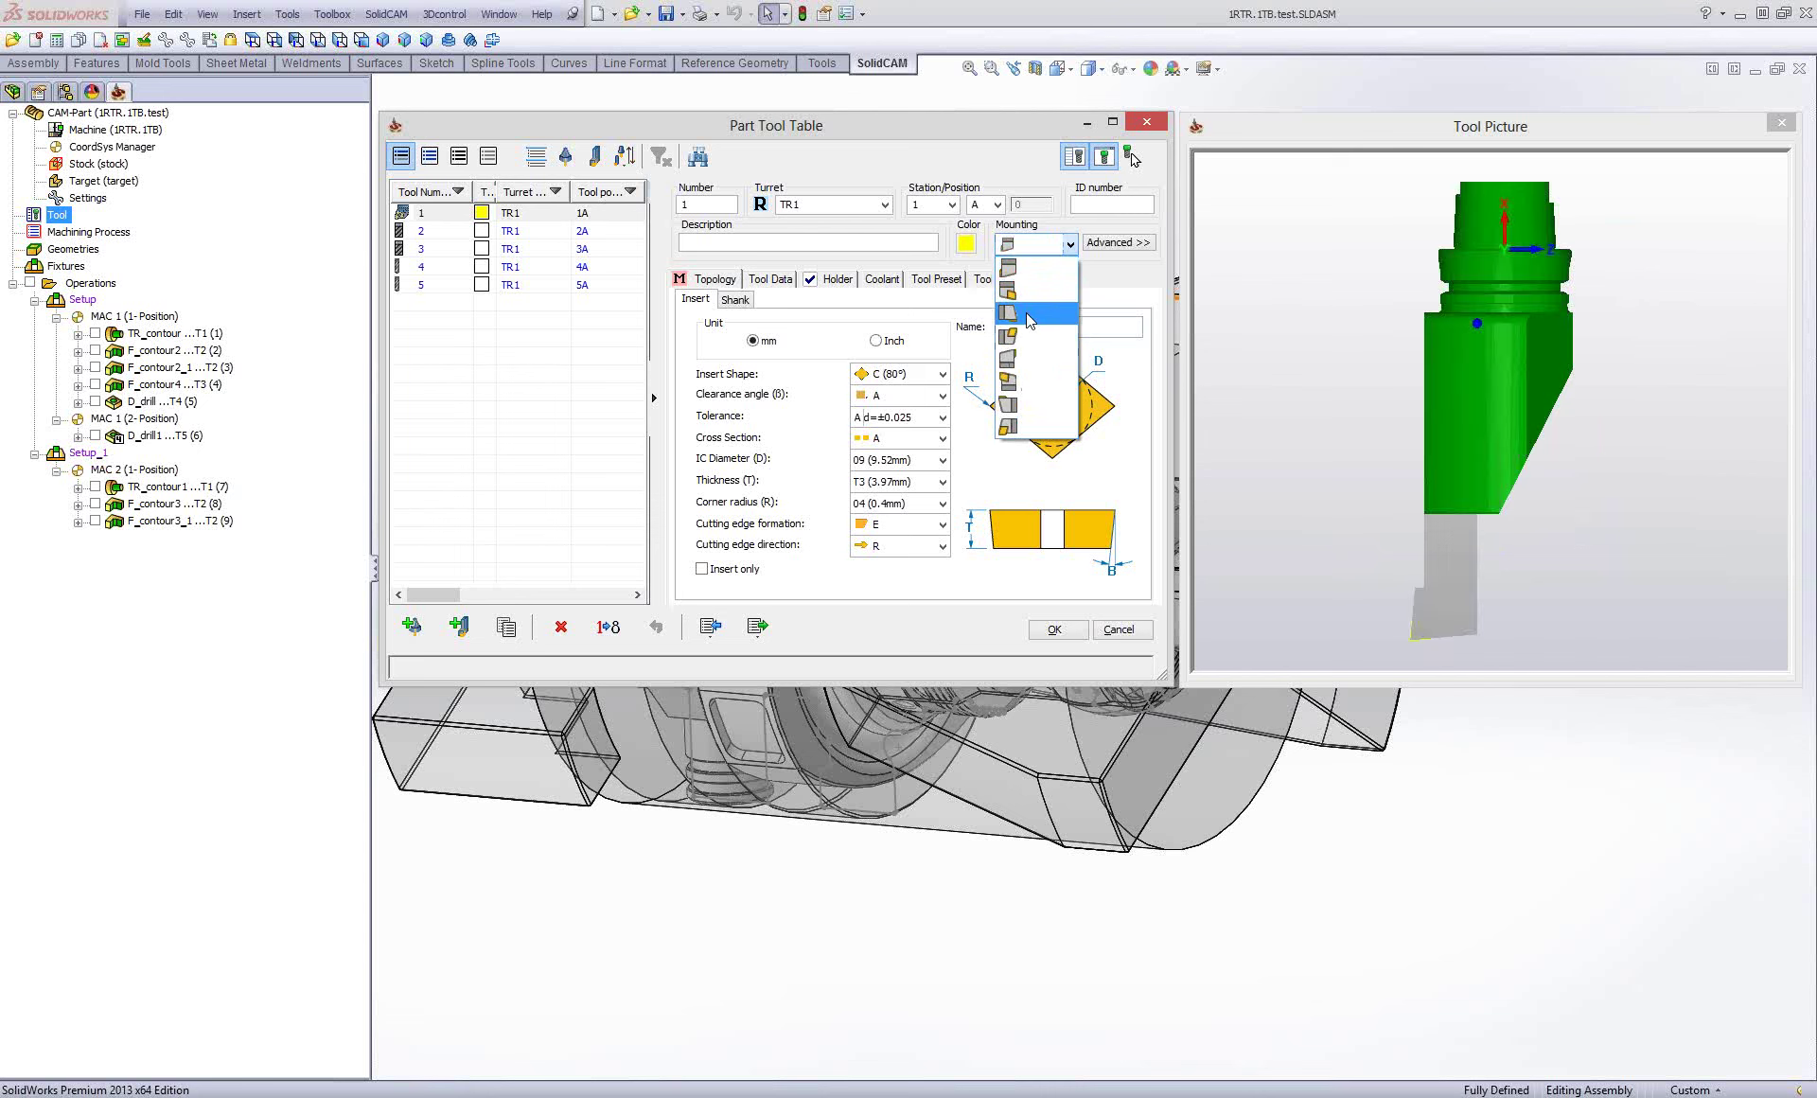
{"action": "left_click", "coordinate": [1017, 282]}
Raise the advanced mounting additional angle to 27.
{"action": "left_click", "coordinate": [1116, 243]}
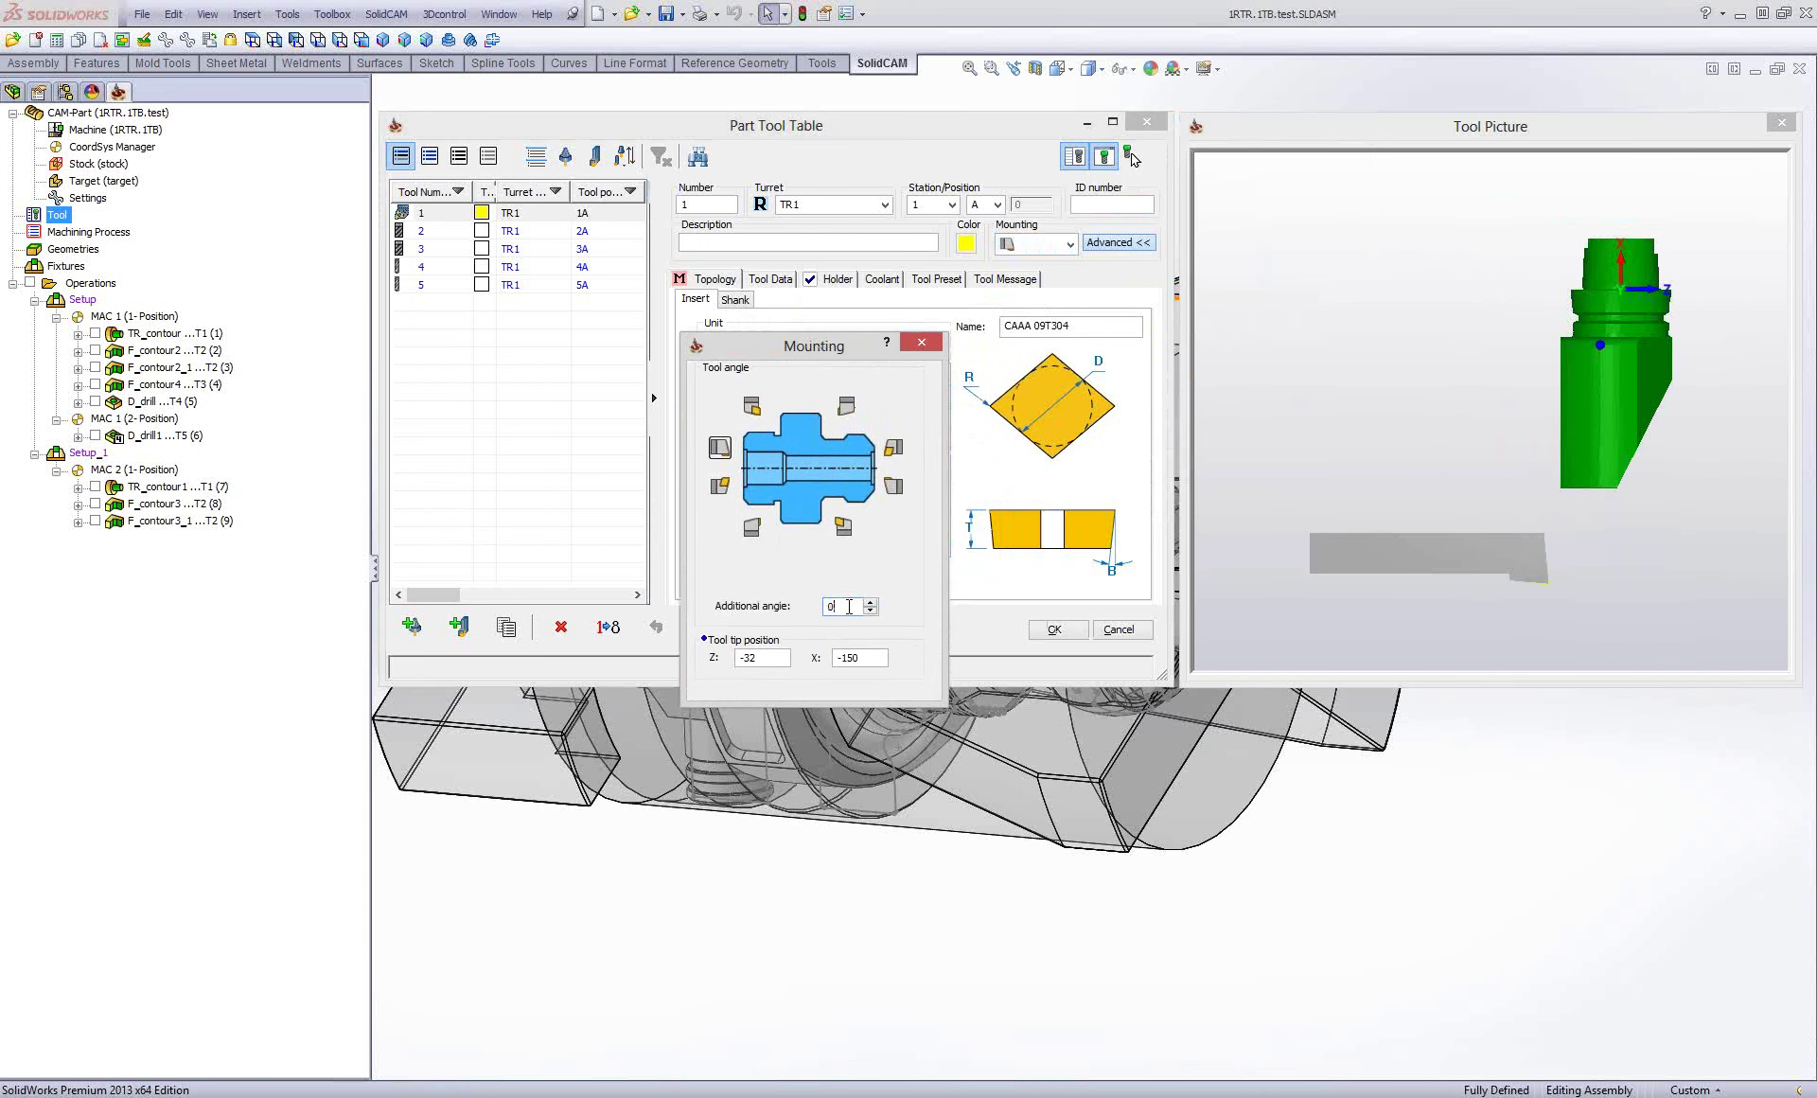
{"action": "left_click", "coordinate": [870, 603]}
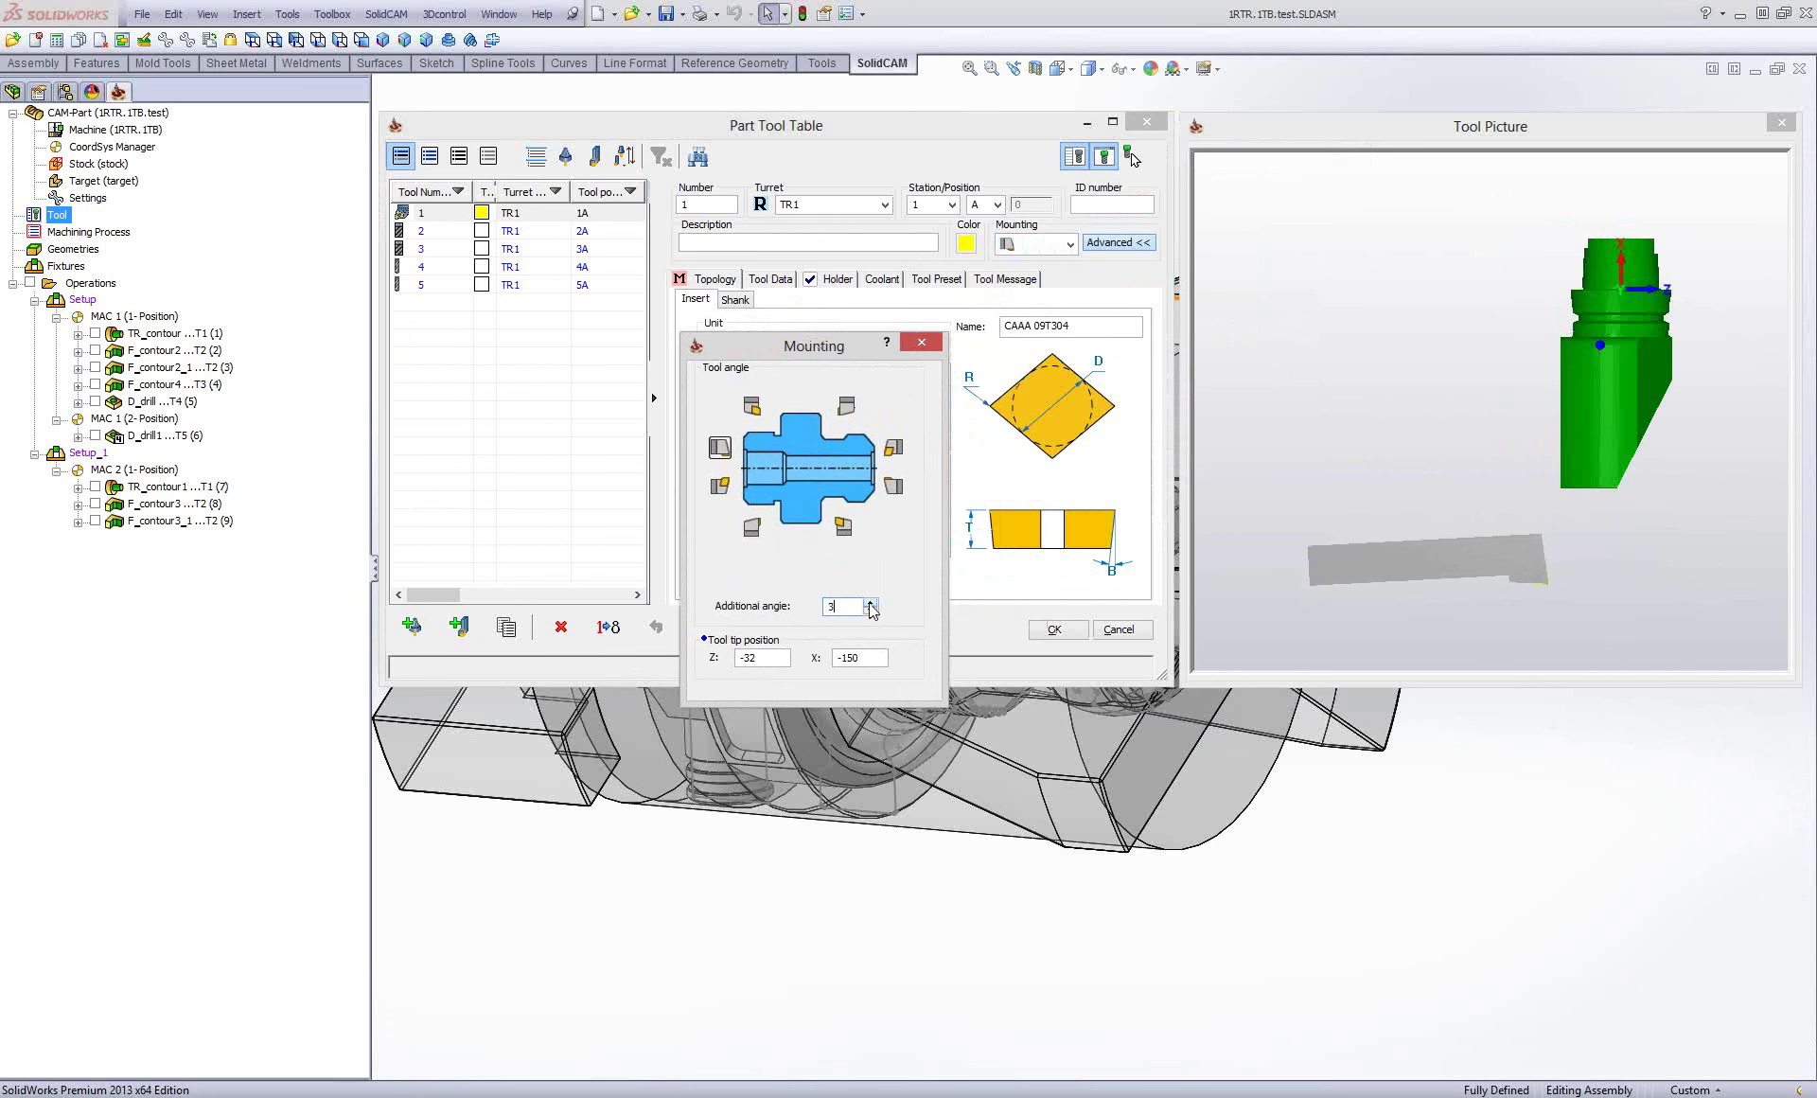
{"action": "left_click", "coordinate": [869, 602]}
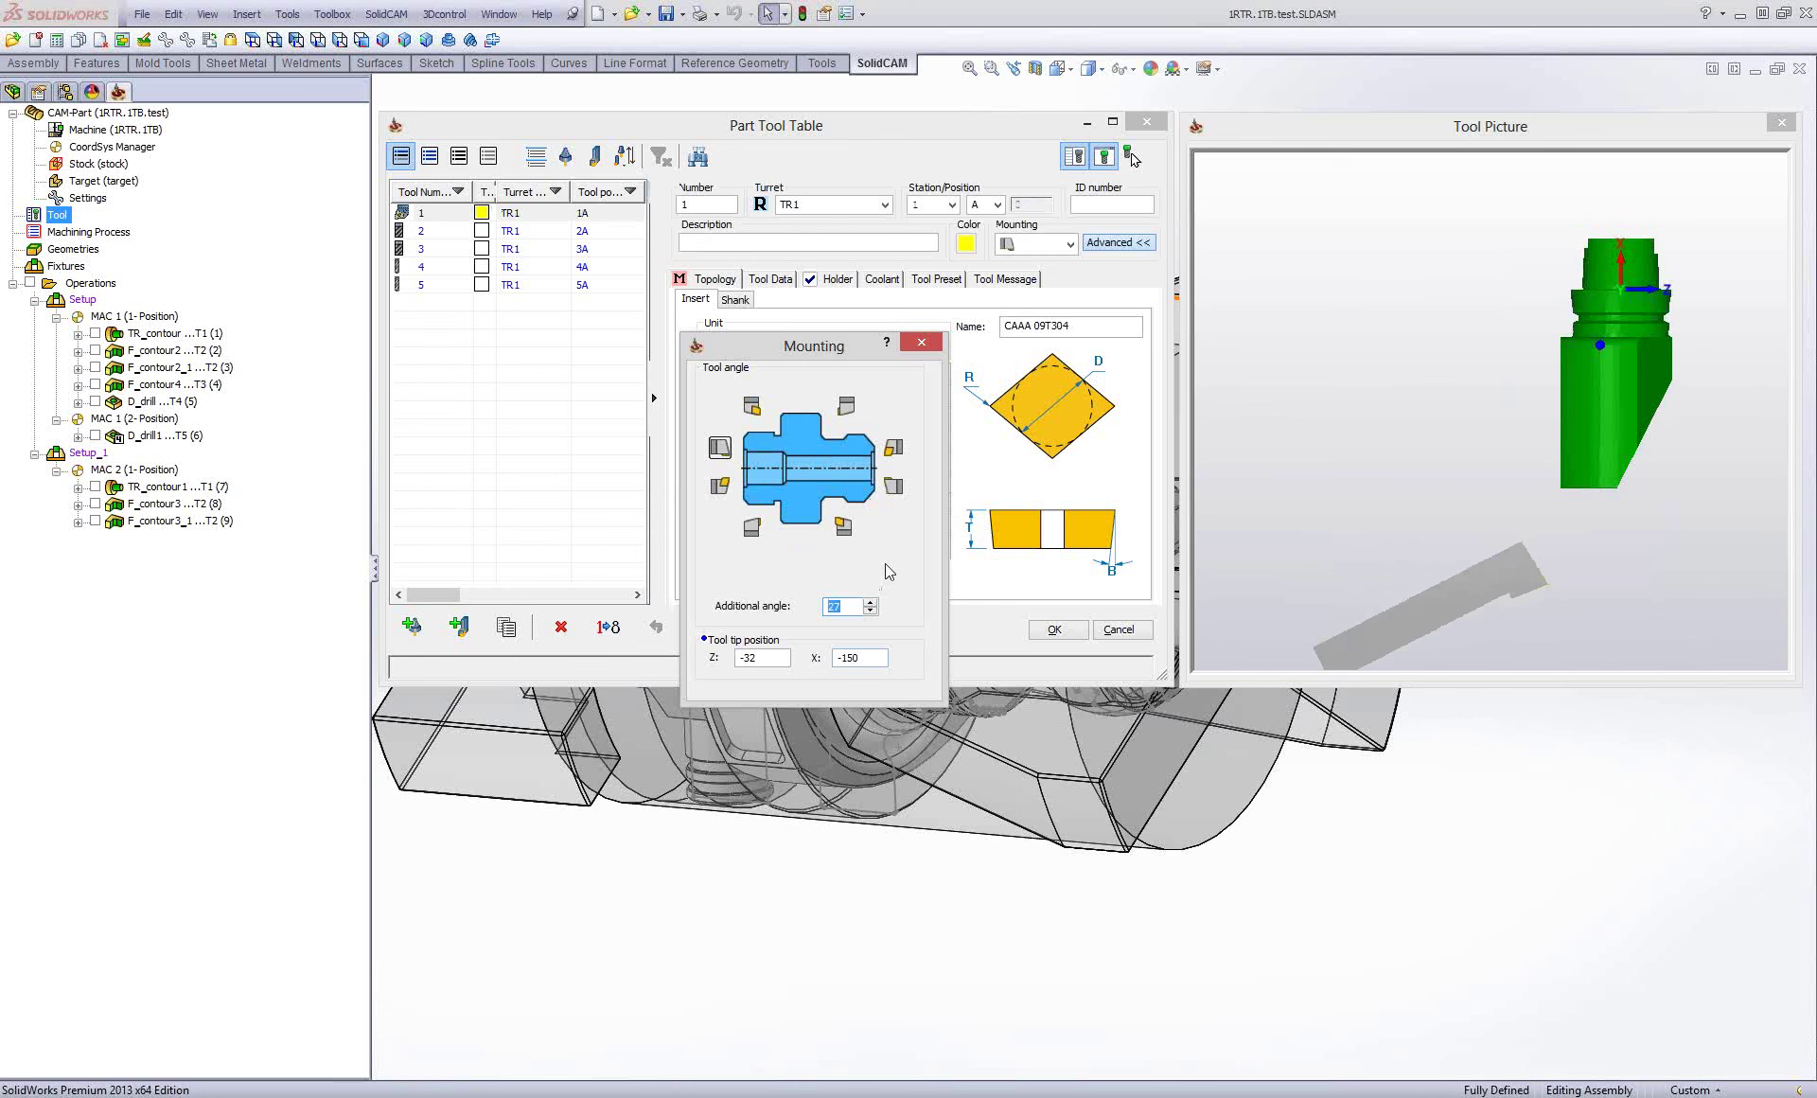
{"action": "left_click", "coordinate": [866, 657]}
{"action": "left_click_drag", "start_coordinate": [832, 350], "coordinate": [909, 431]}
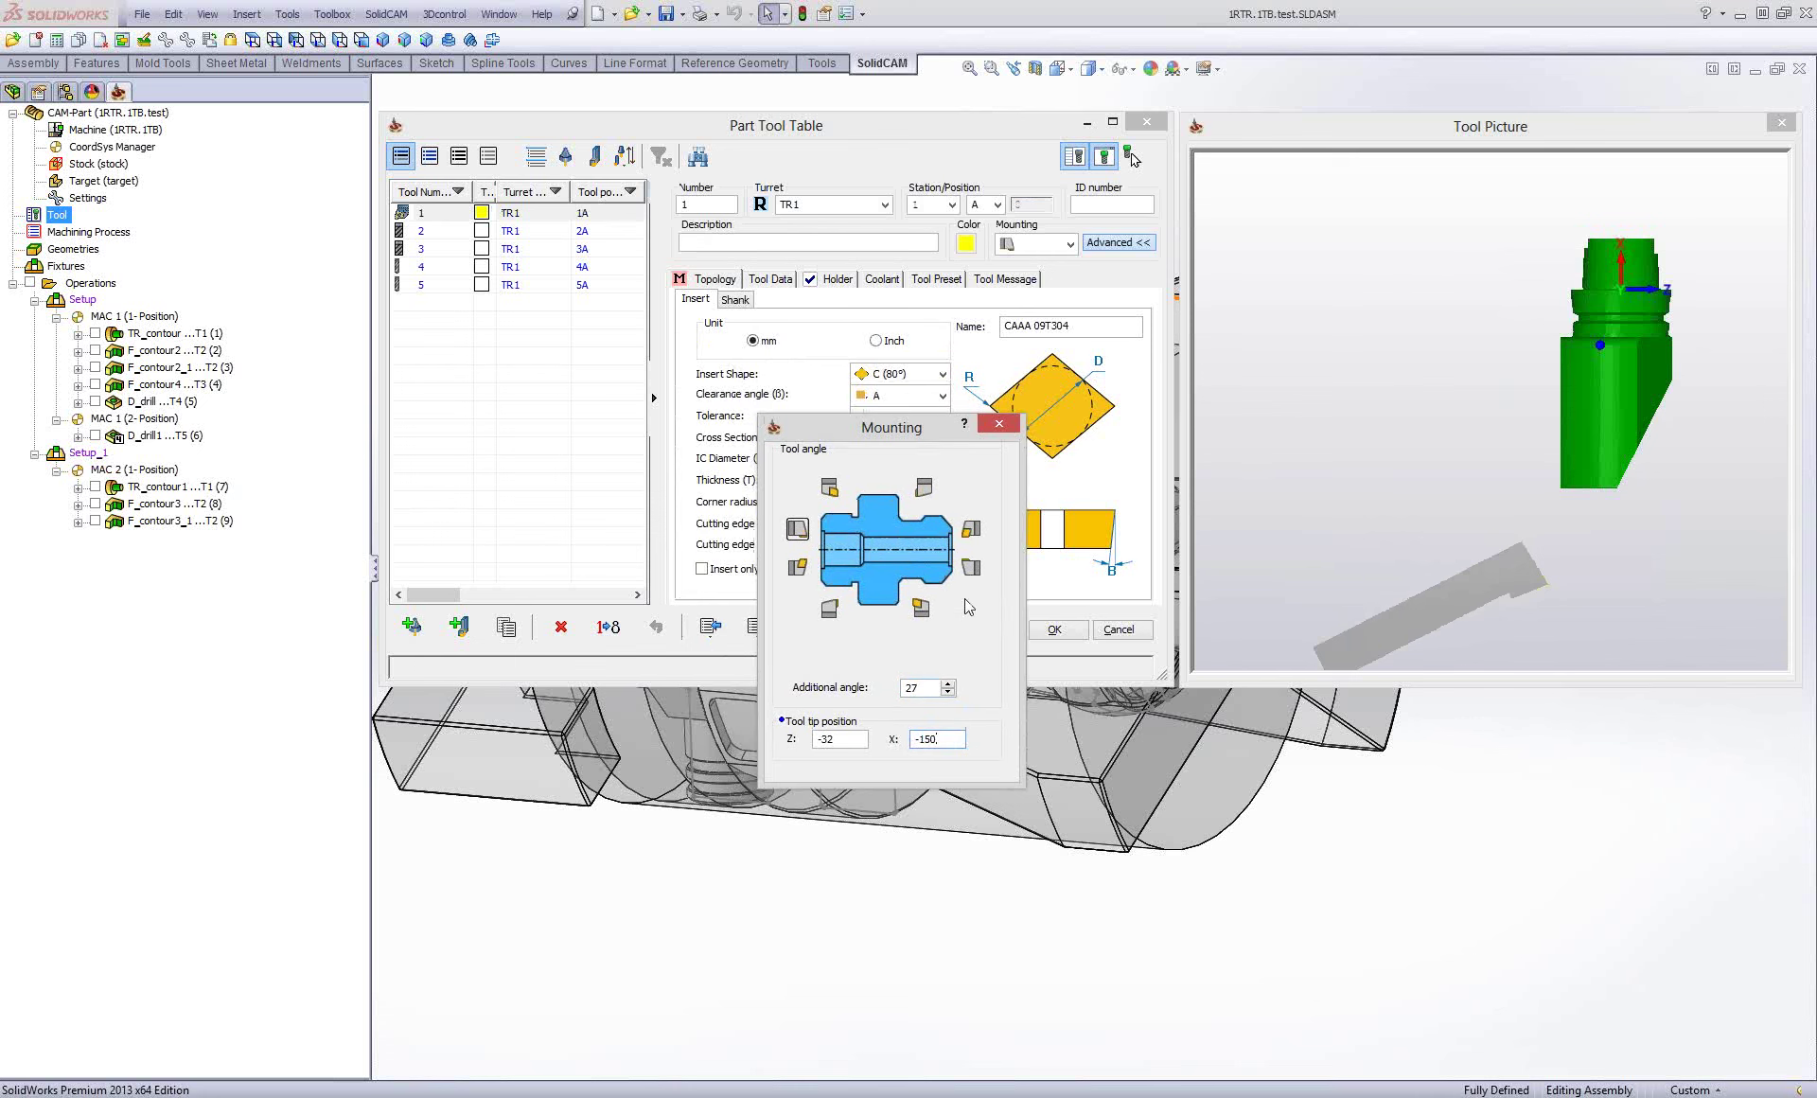
{"action": "left_click", "coordinate": [997, 424]}
Cancel the tool table without saving, then reopen and cancel it again.
{"action": "left_click", "coordinate": [1120, 634]}
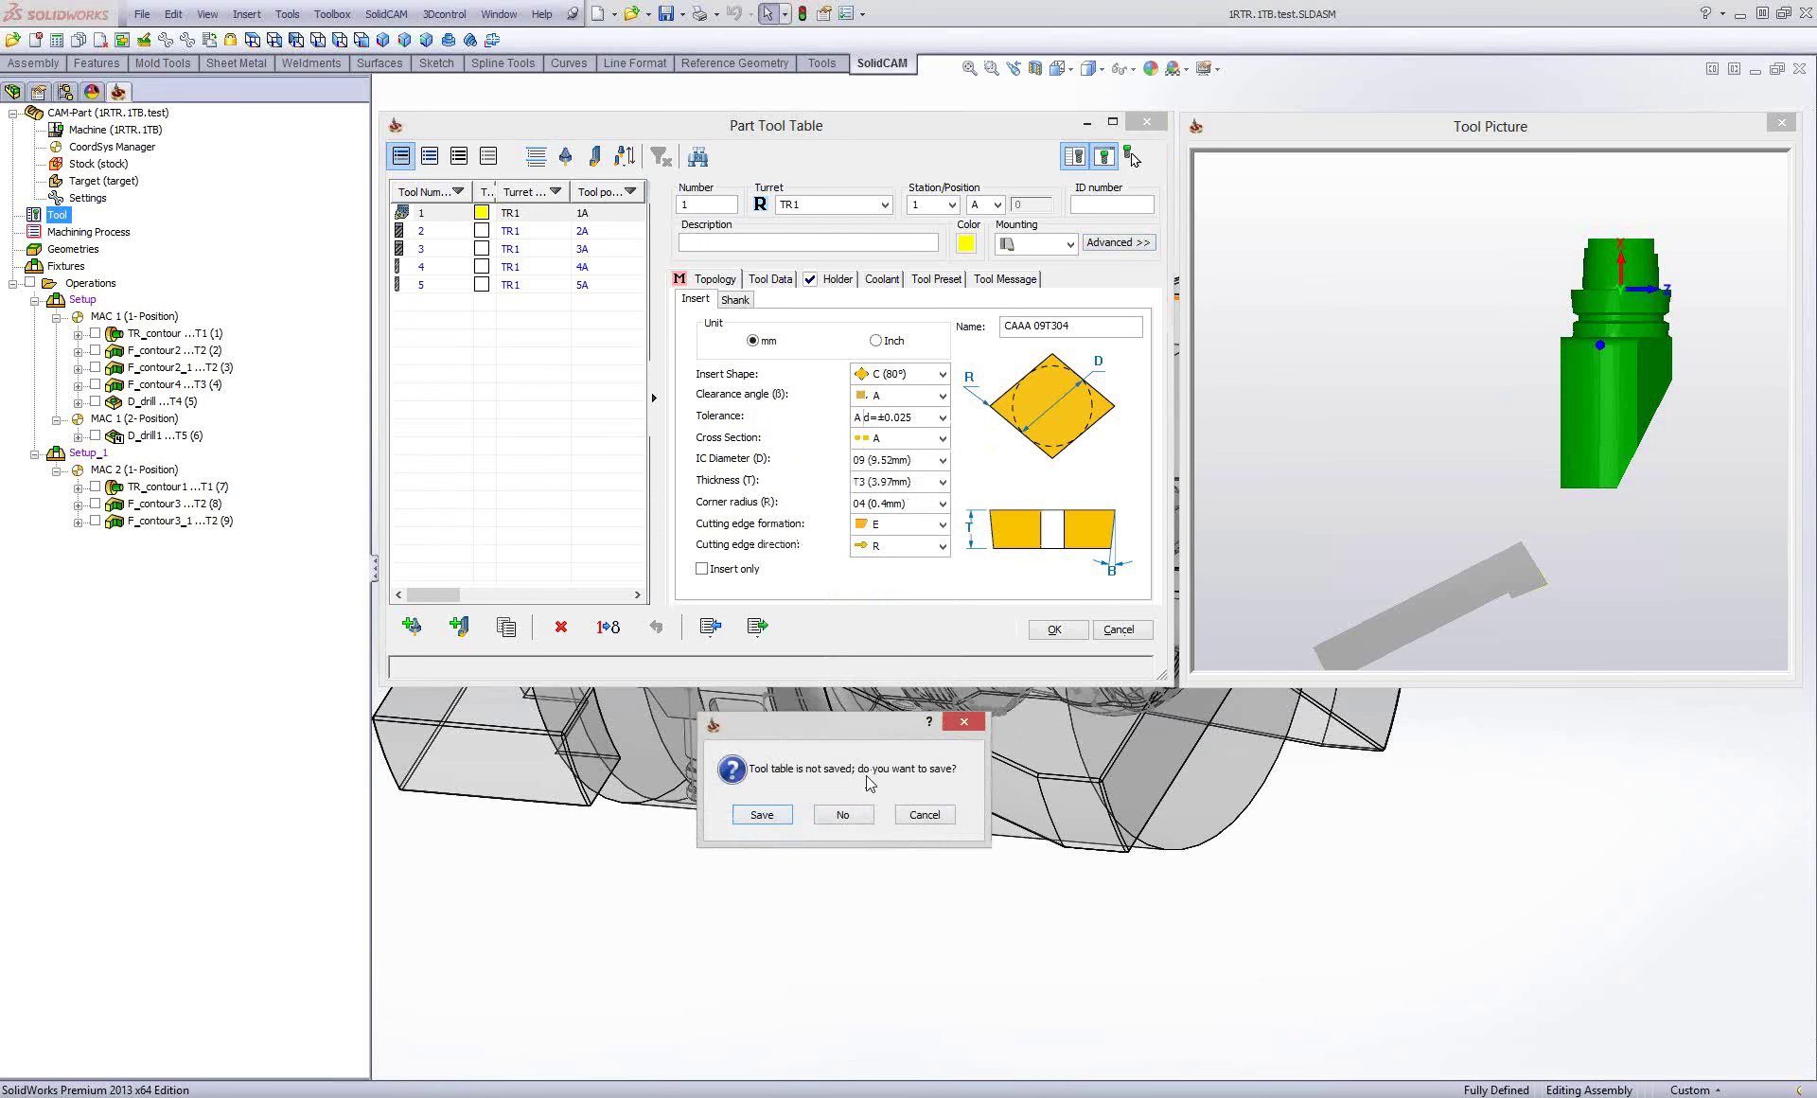
{"action": "left_click", "coordinate": [845, 814]}
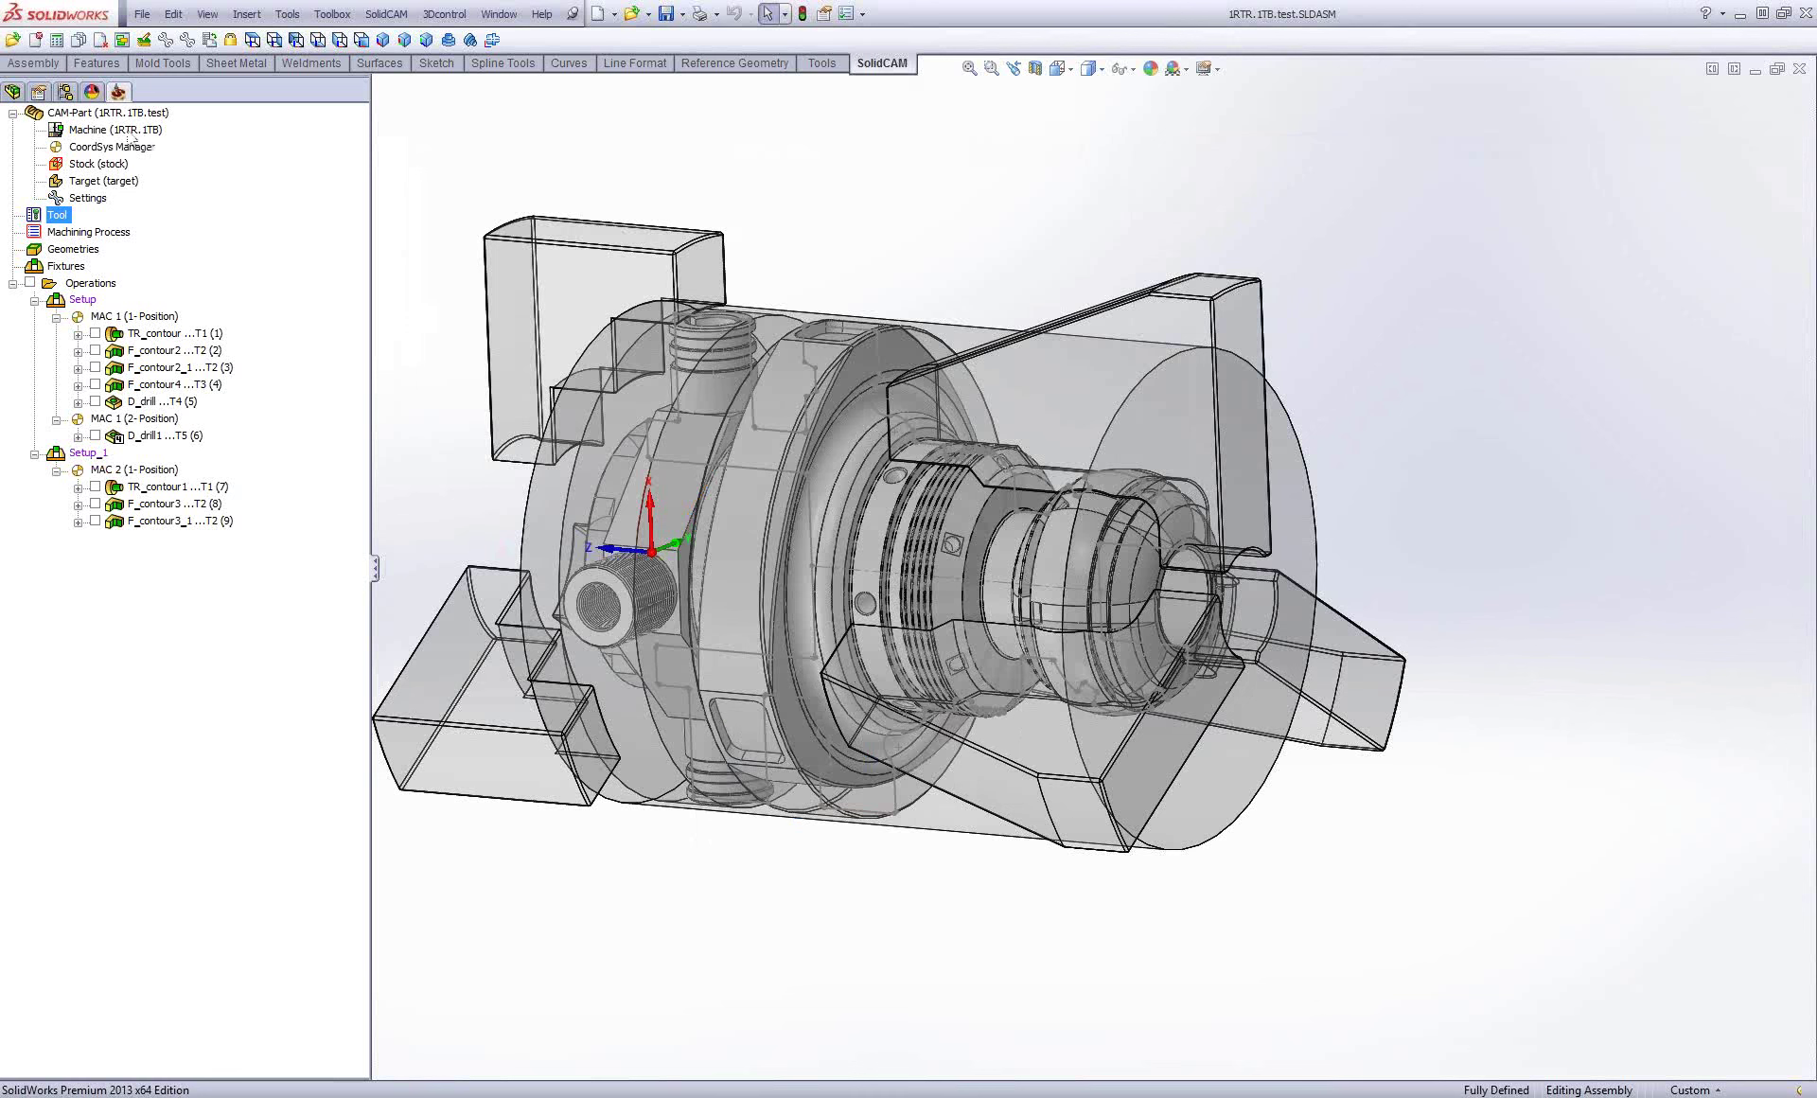
{"action": "left_click", "coordinate": [130, 132]}
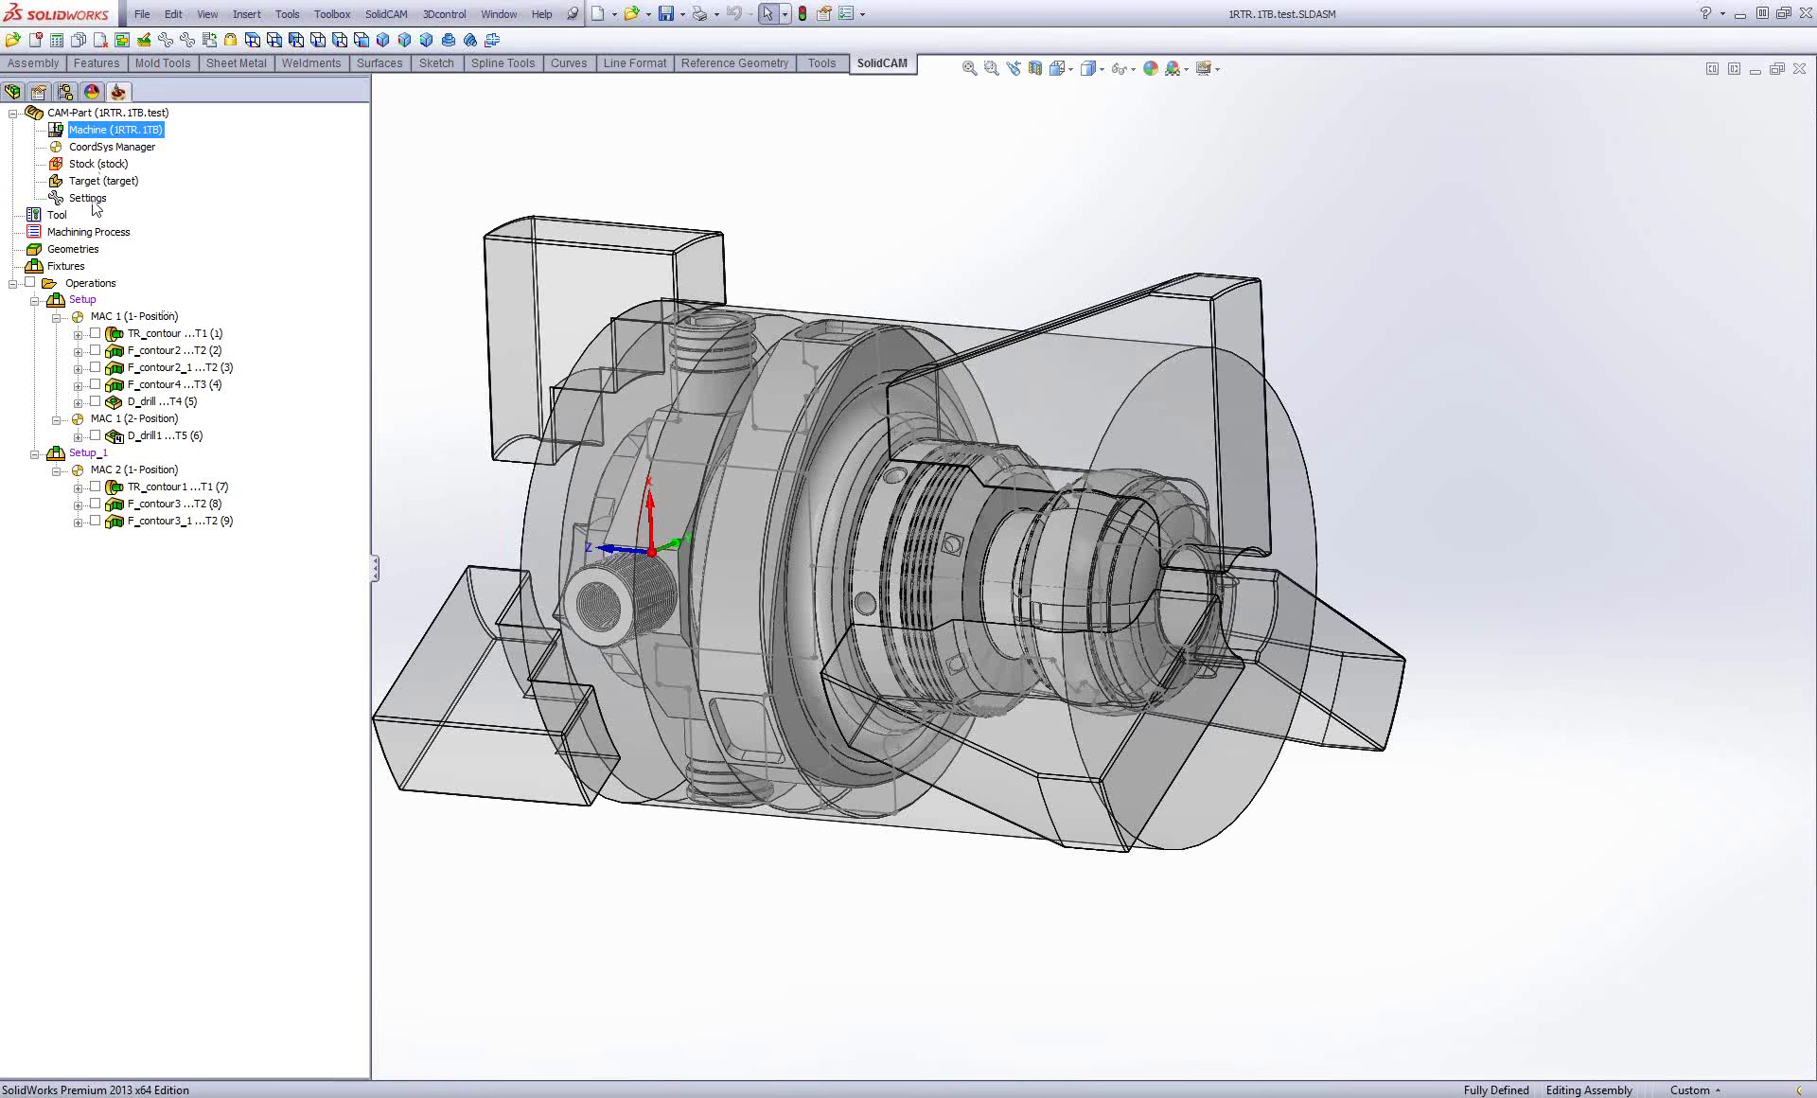
{"action": "left_click", "coordinate": [56, 216]}
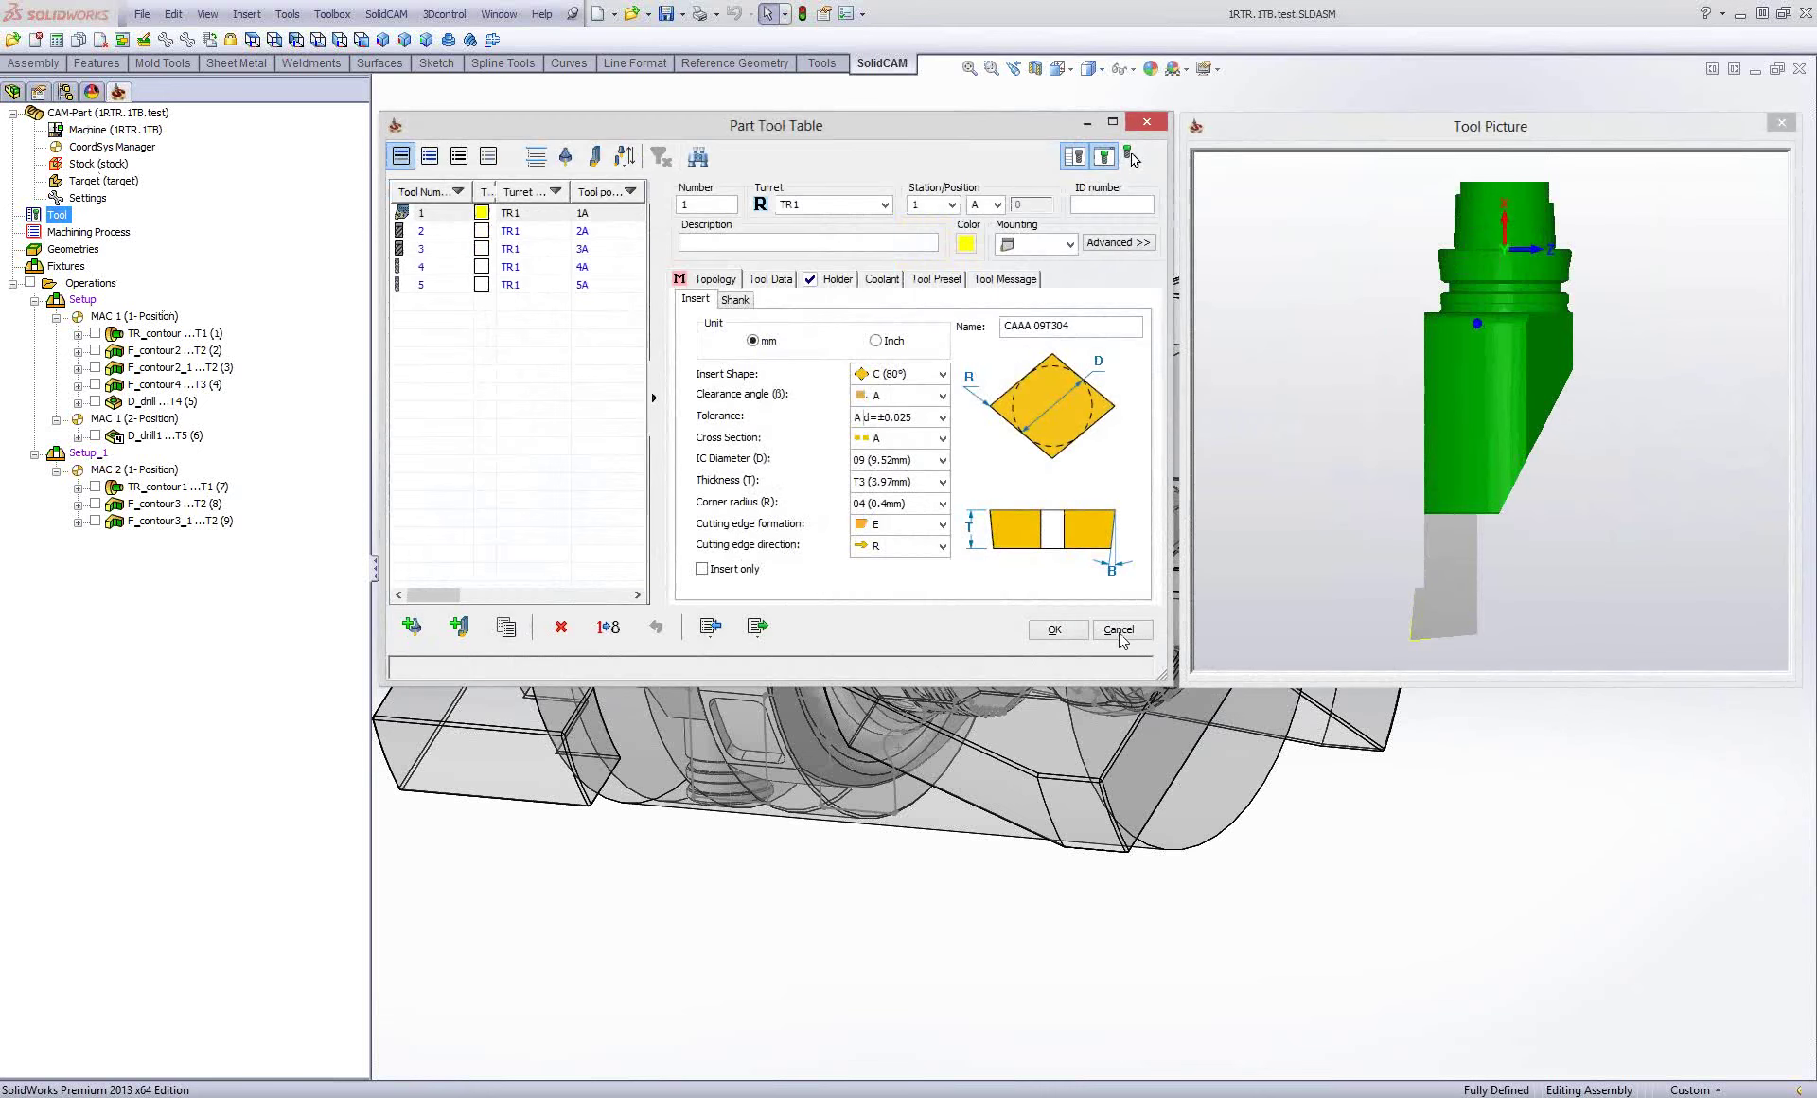
{"action": "left_click", "coordinate": [1119, 631]}
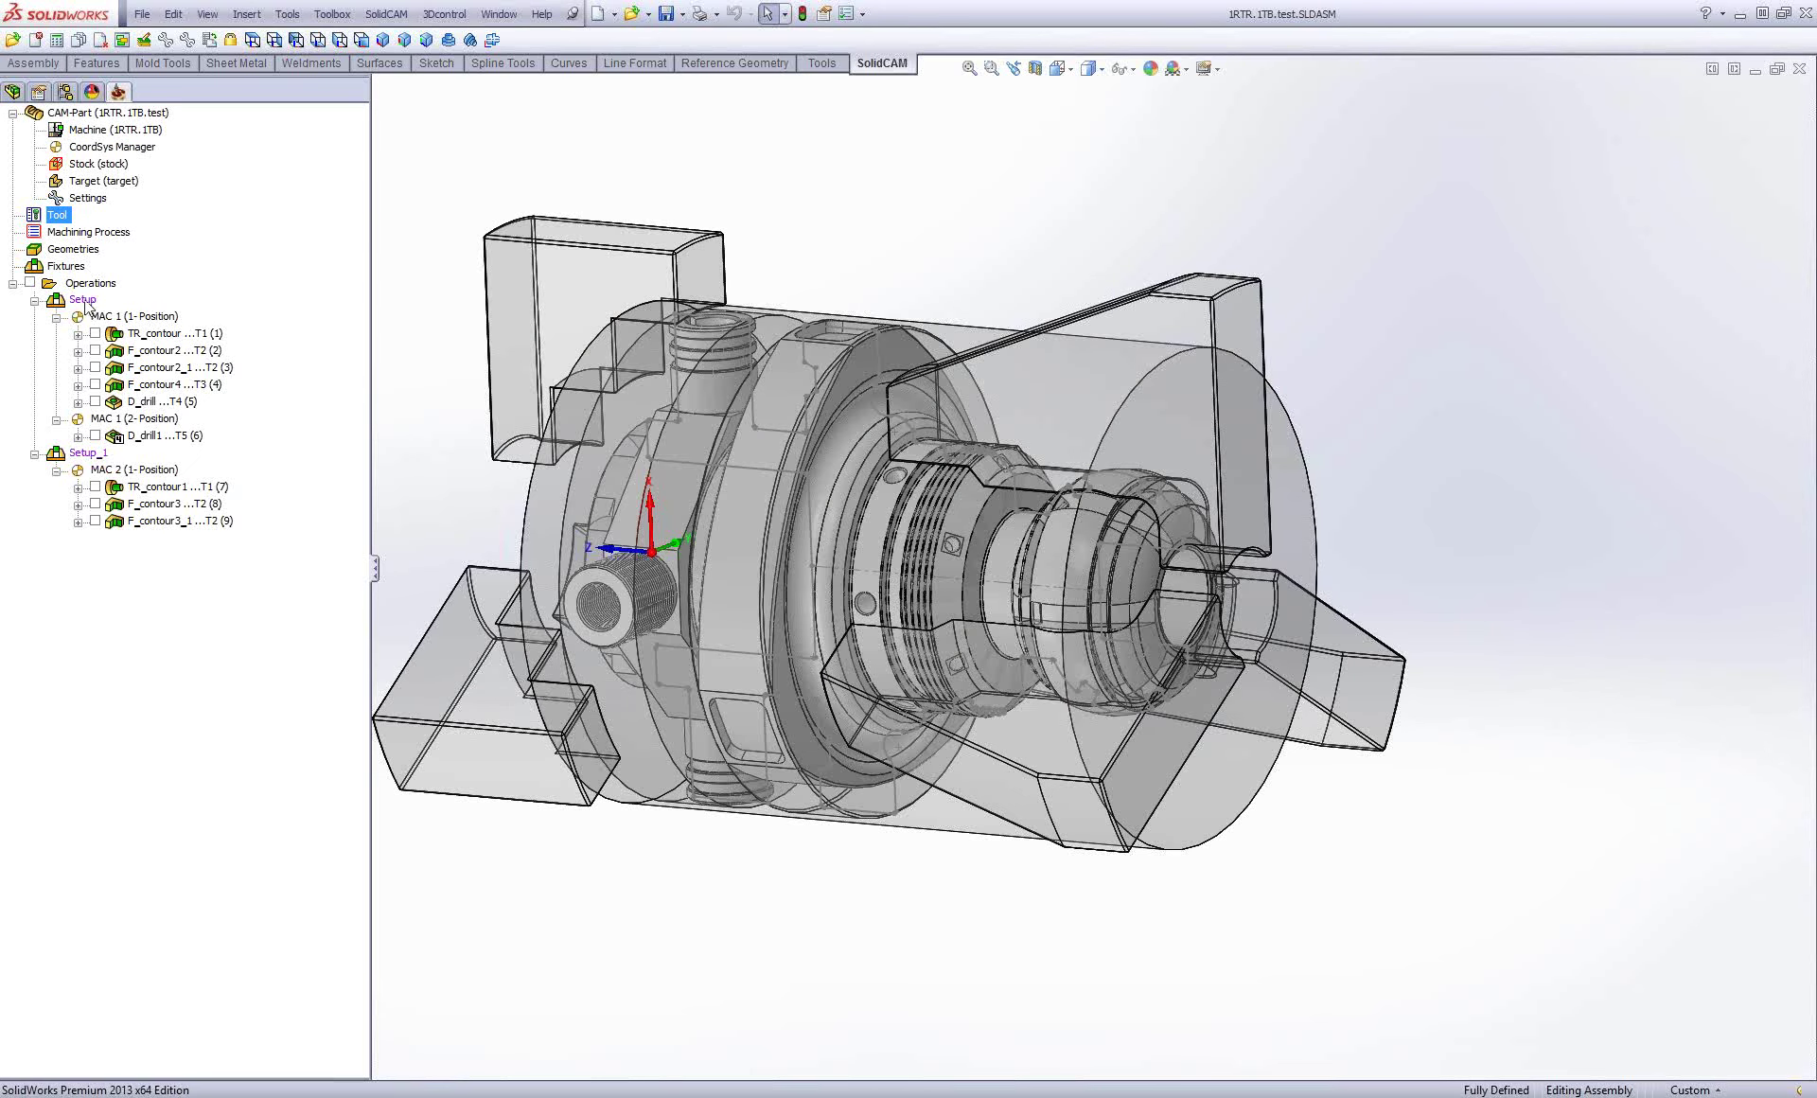
Open the first Setup's Machine setup, orbit the model and select submachine TR1_TB1.
{"action": "double_click", "coordinate": [83, 299]}
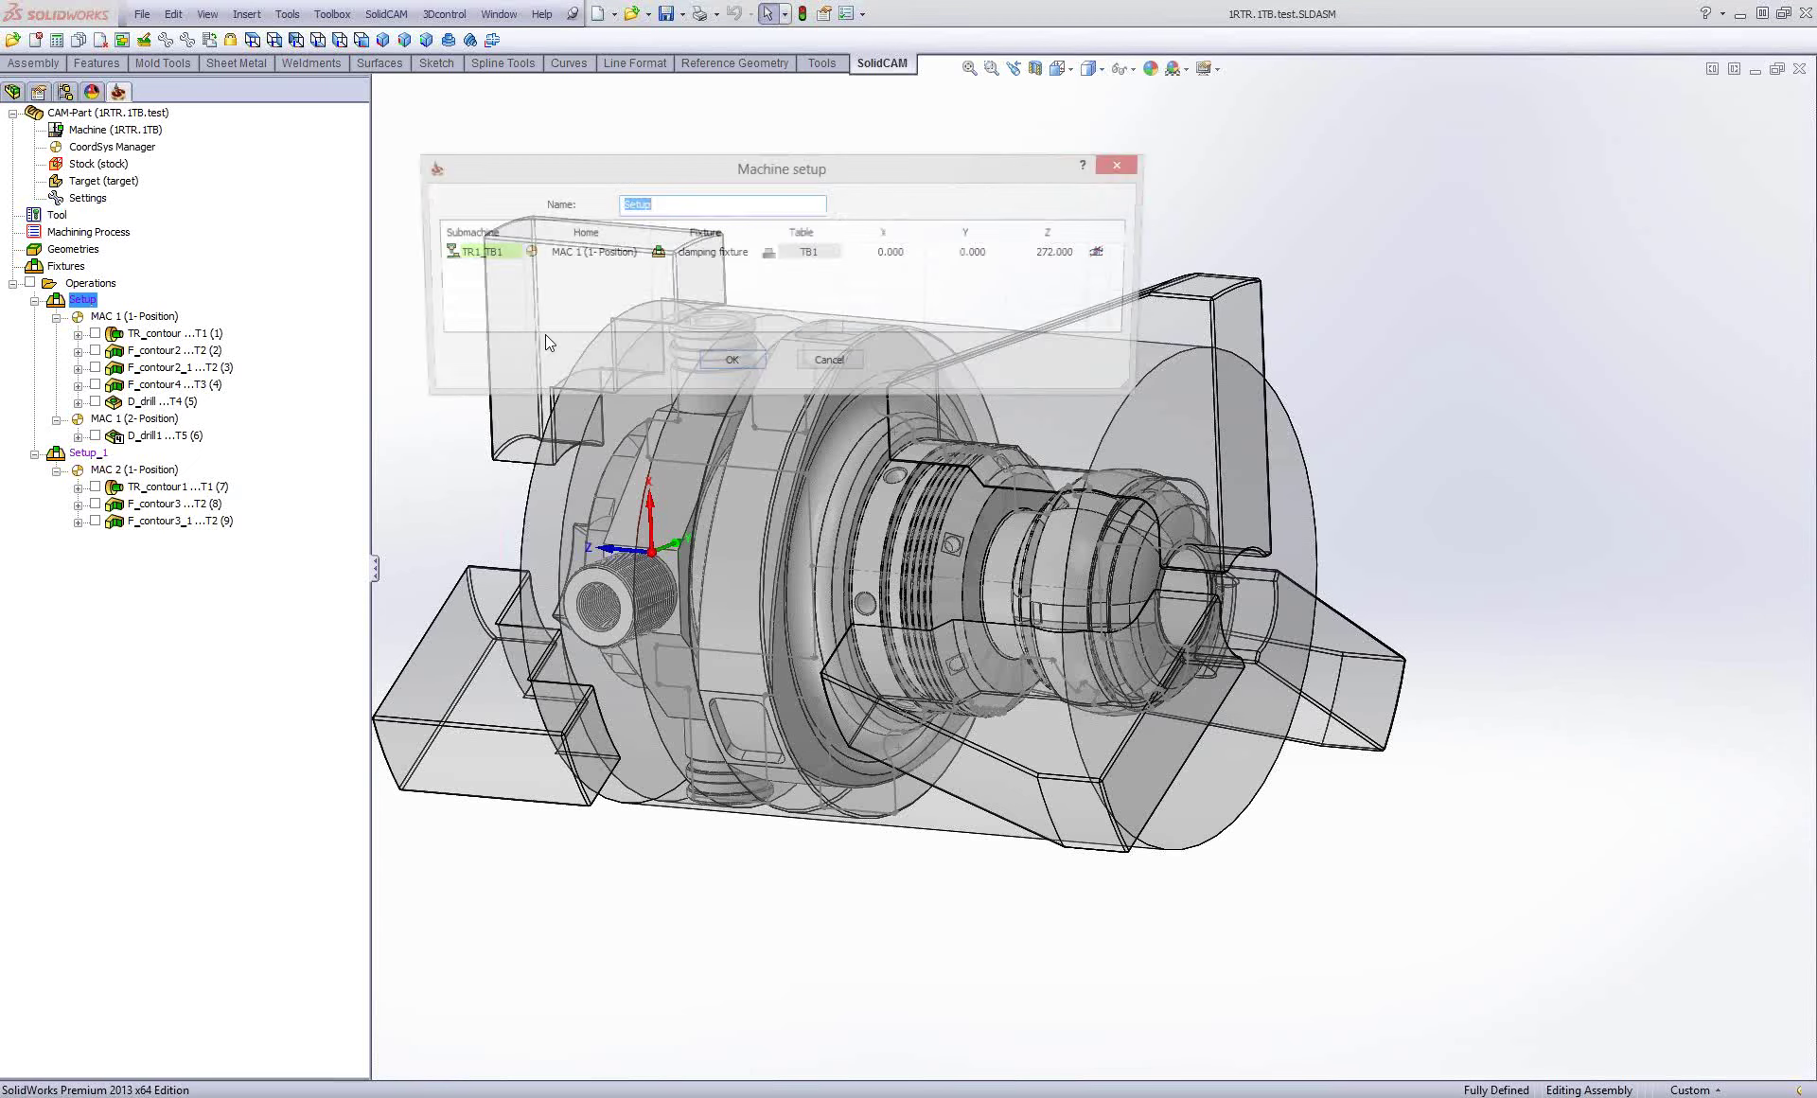
{"action": "left_click_drag", "start_coordinate": [800, 180], "coordinate": [781, 141]}
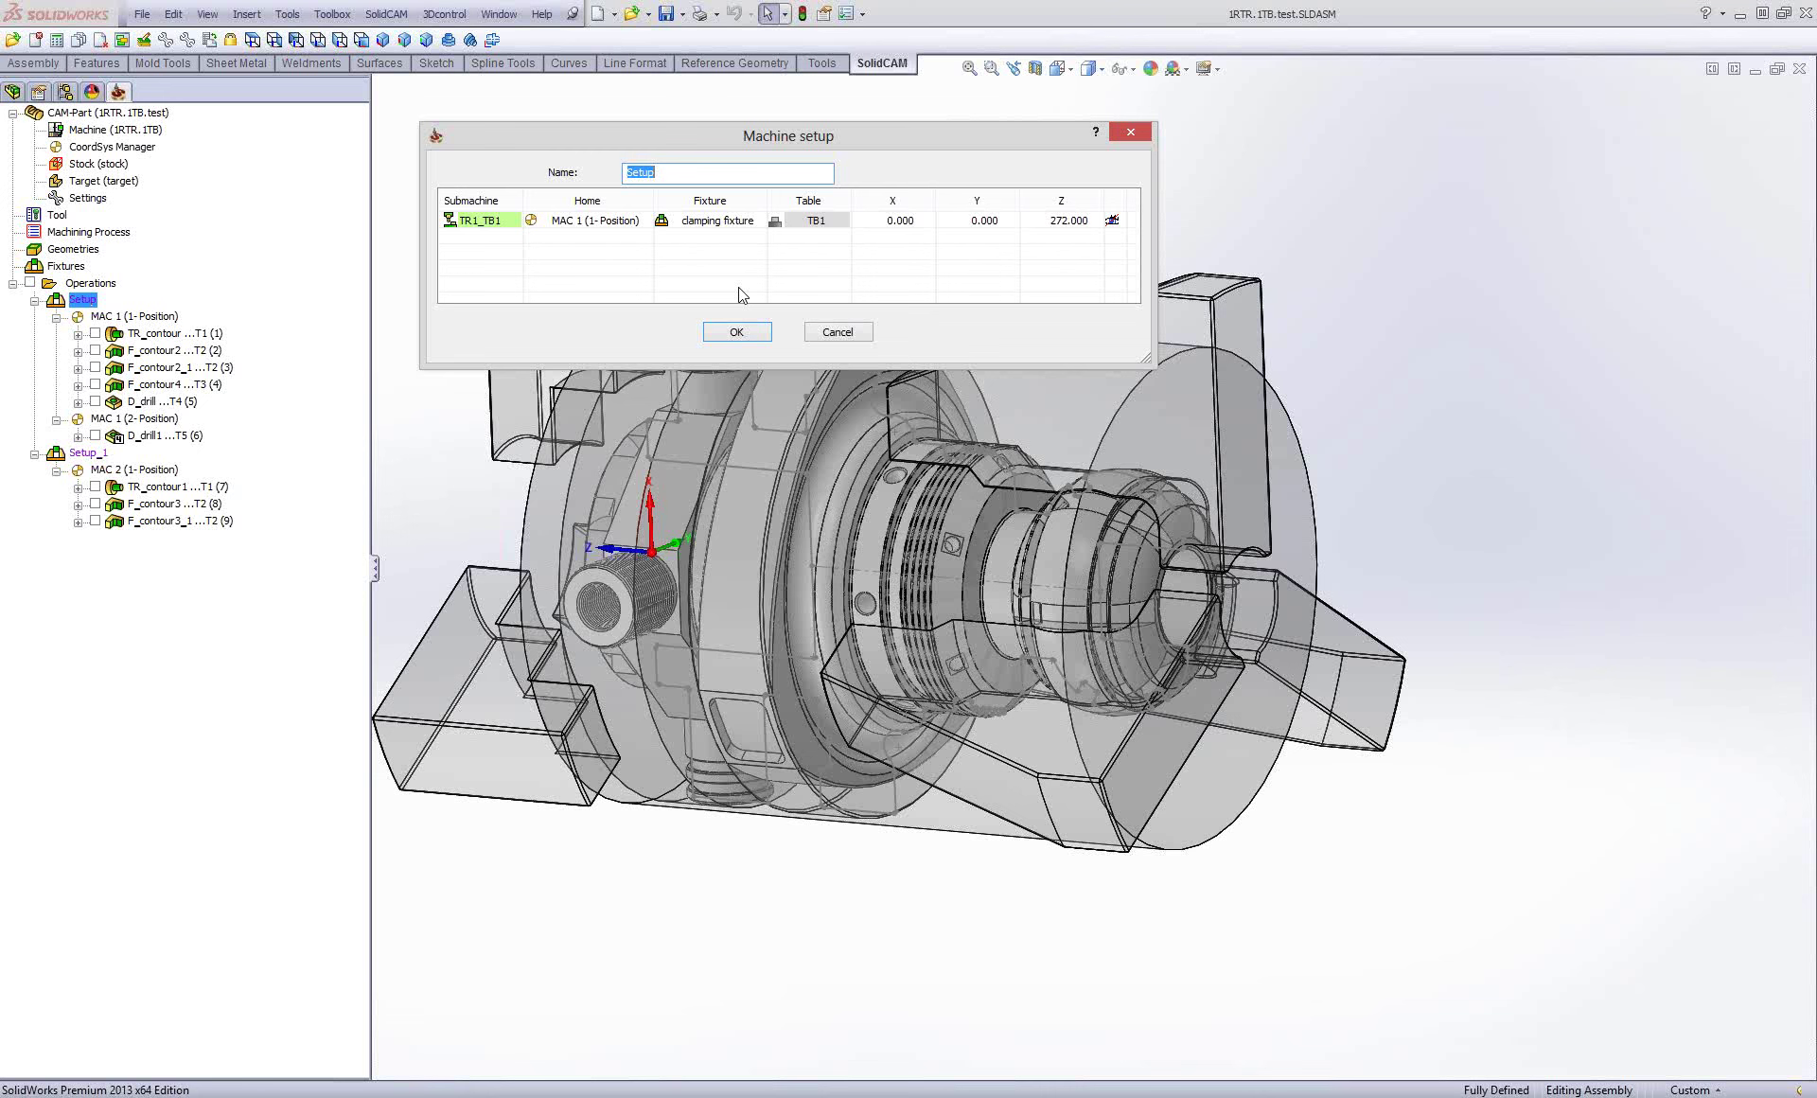
{"action": "left_click", "coordinate": [473, 528]}
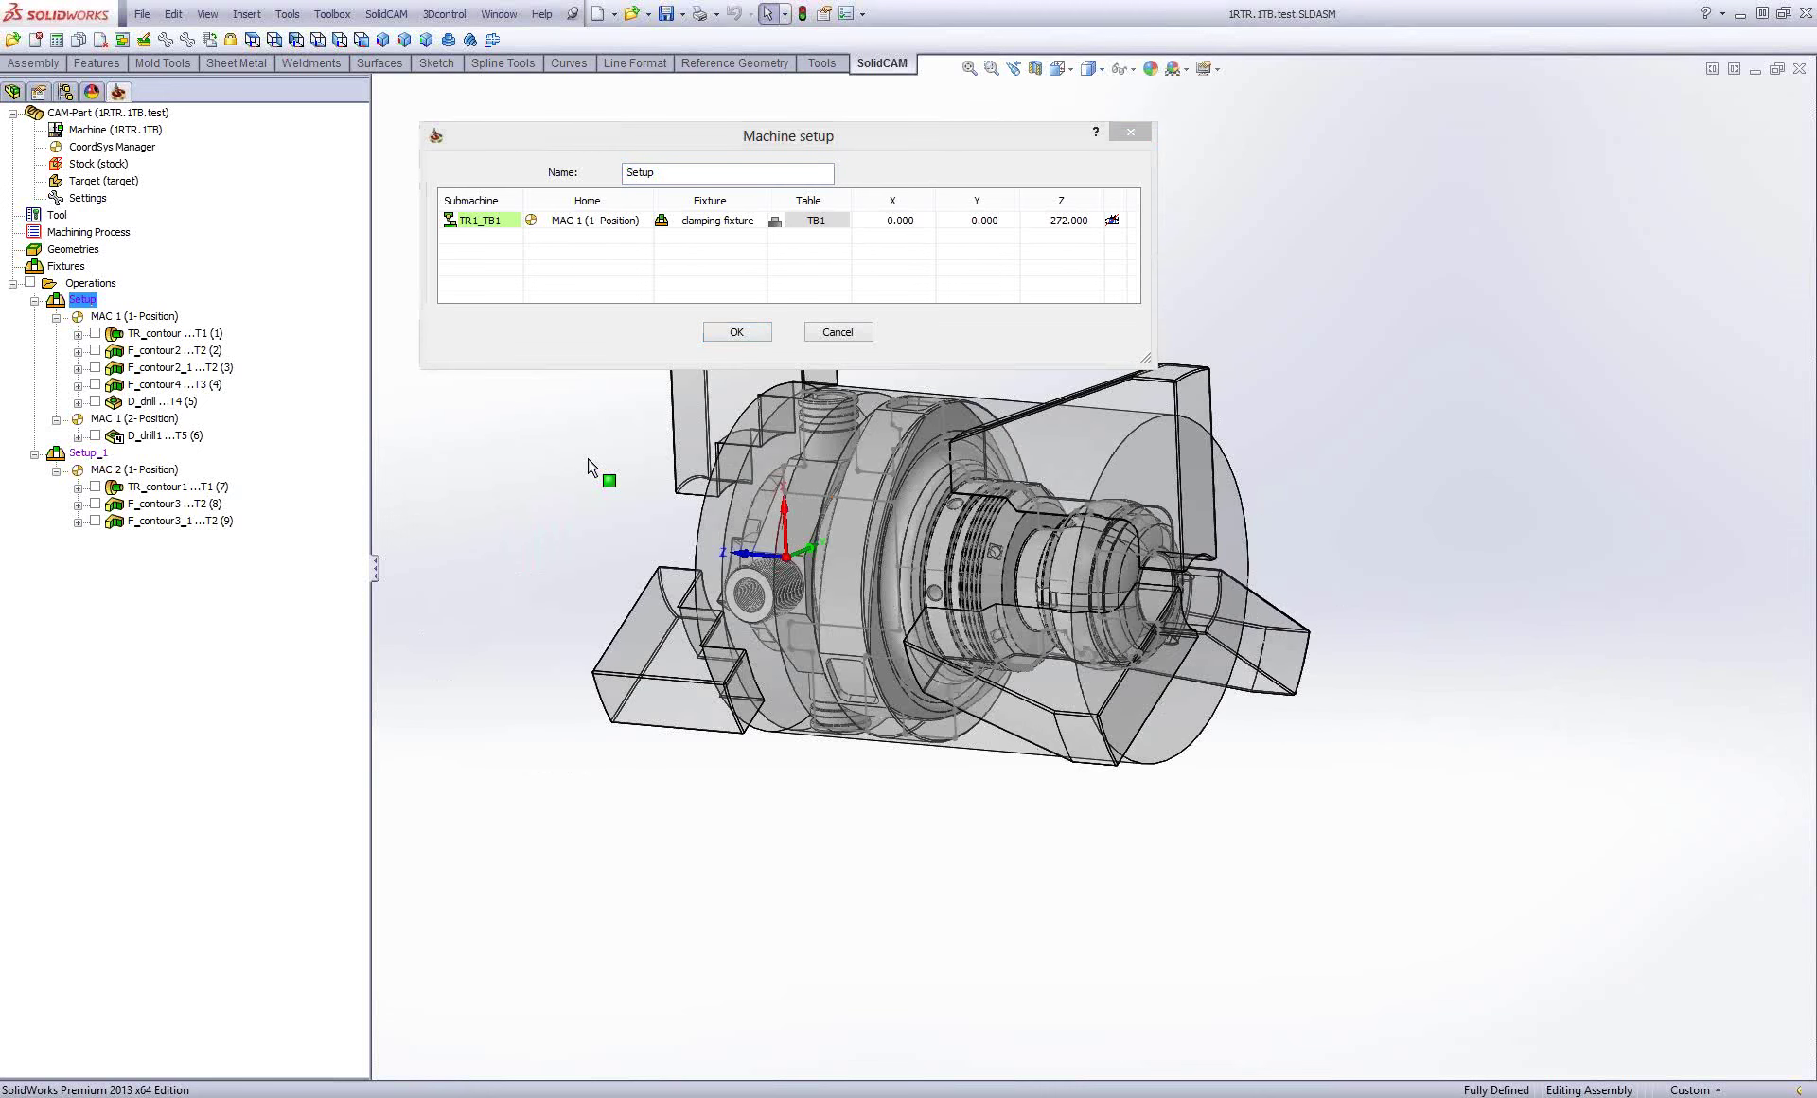
{"action": "mouse_move", "coordinate": [973, 433]}
{"action": "middle_mouse_down"}
{"action": "mouse_move", "coordinate": [1050, 417]}
{"action": "mouse_move", "coordinate": [1027, 420]}
{"action": "middle_mouse_up"}
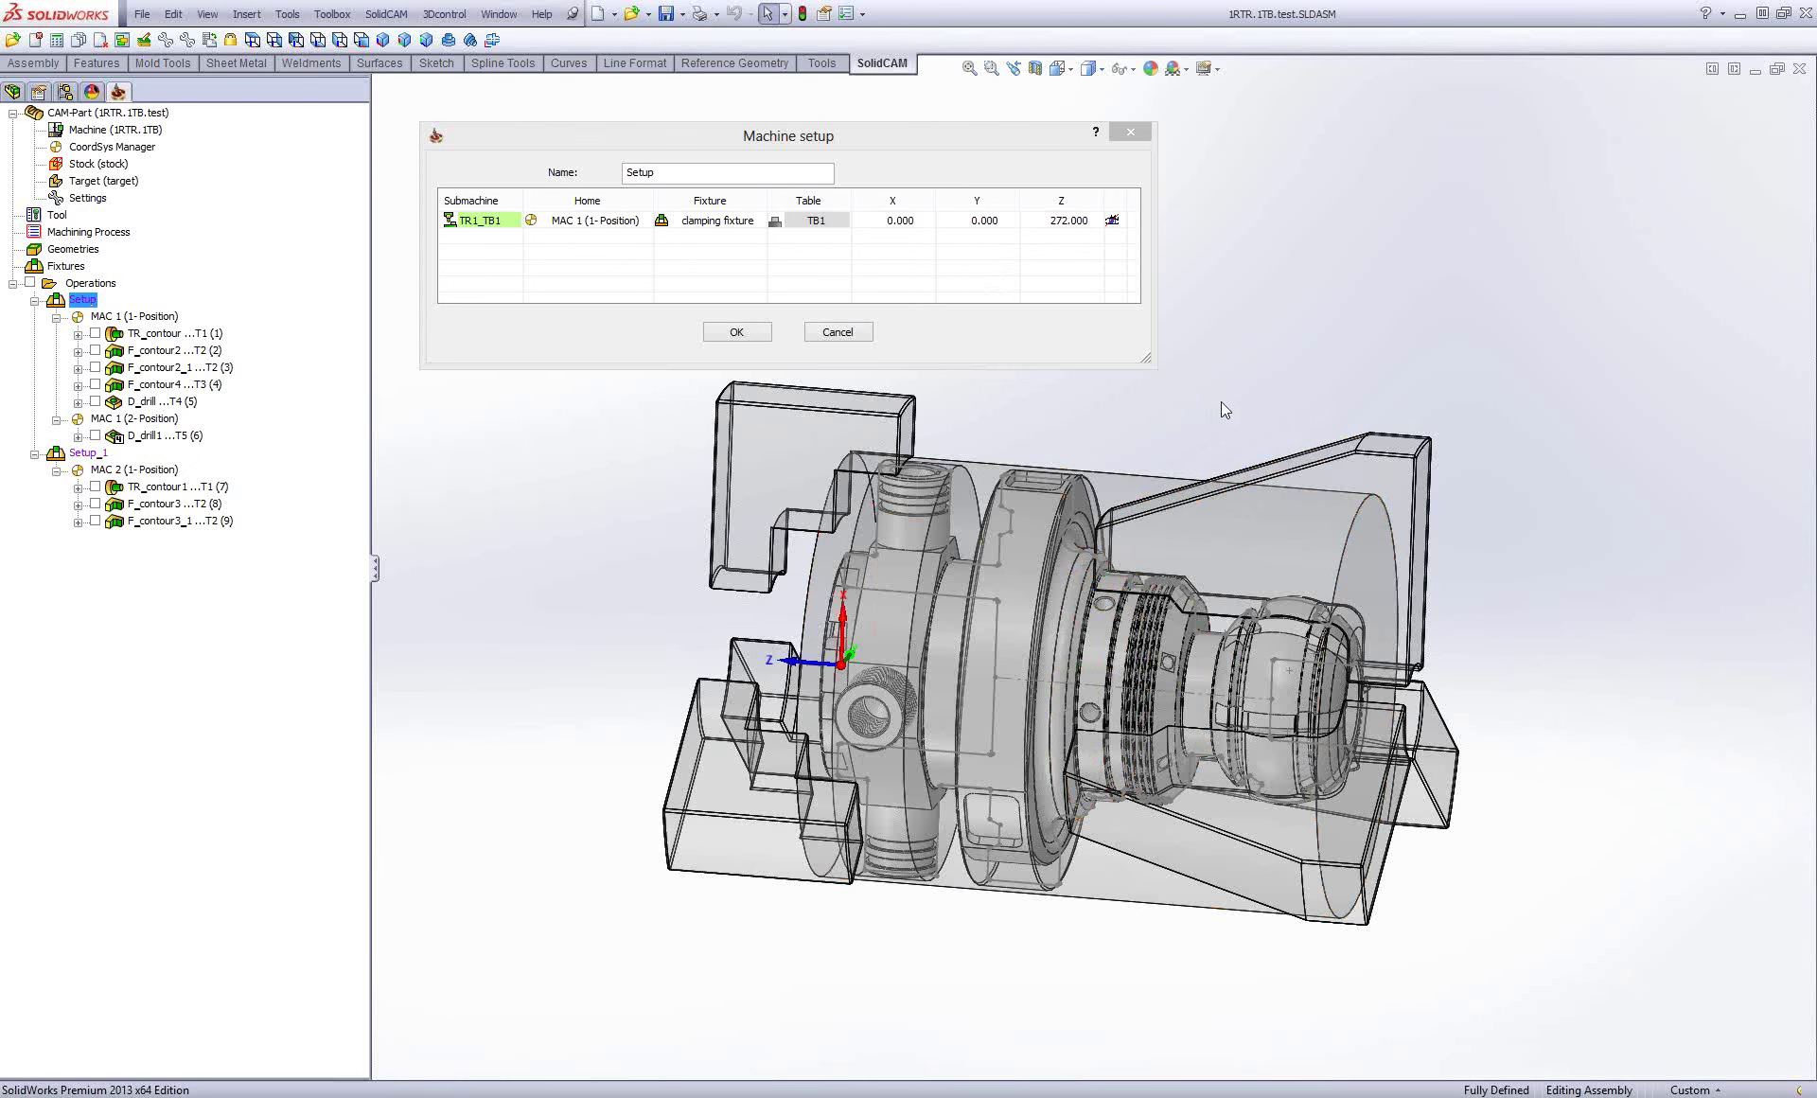
{"action": "middle_click_drag", "start_coordinate": [1220, 403], "coordinate": [1183, 417]}
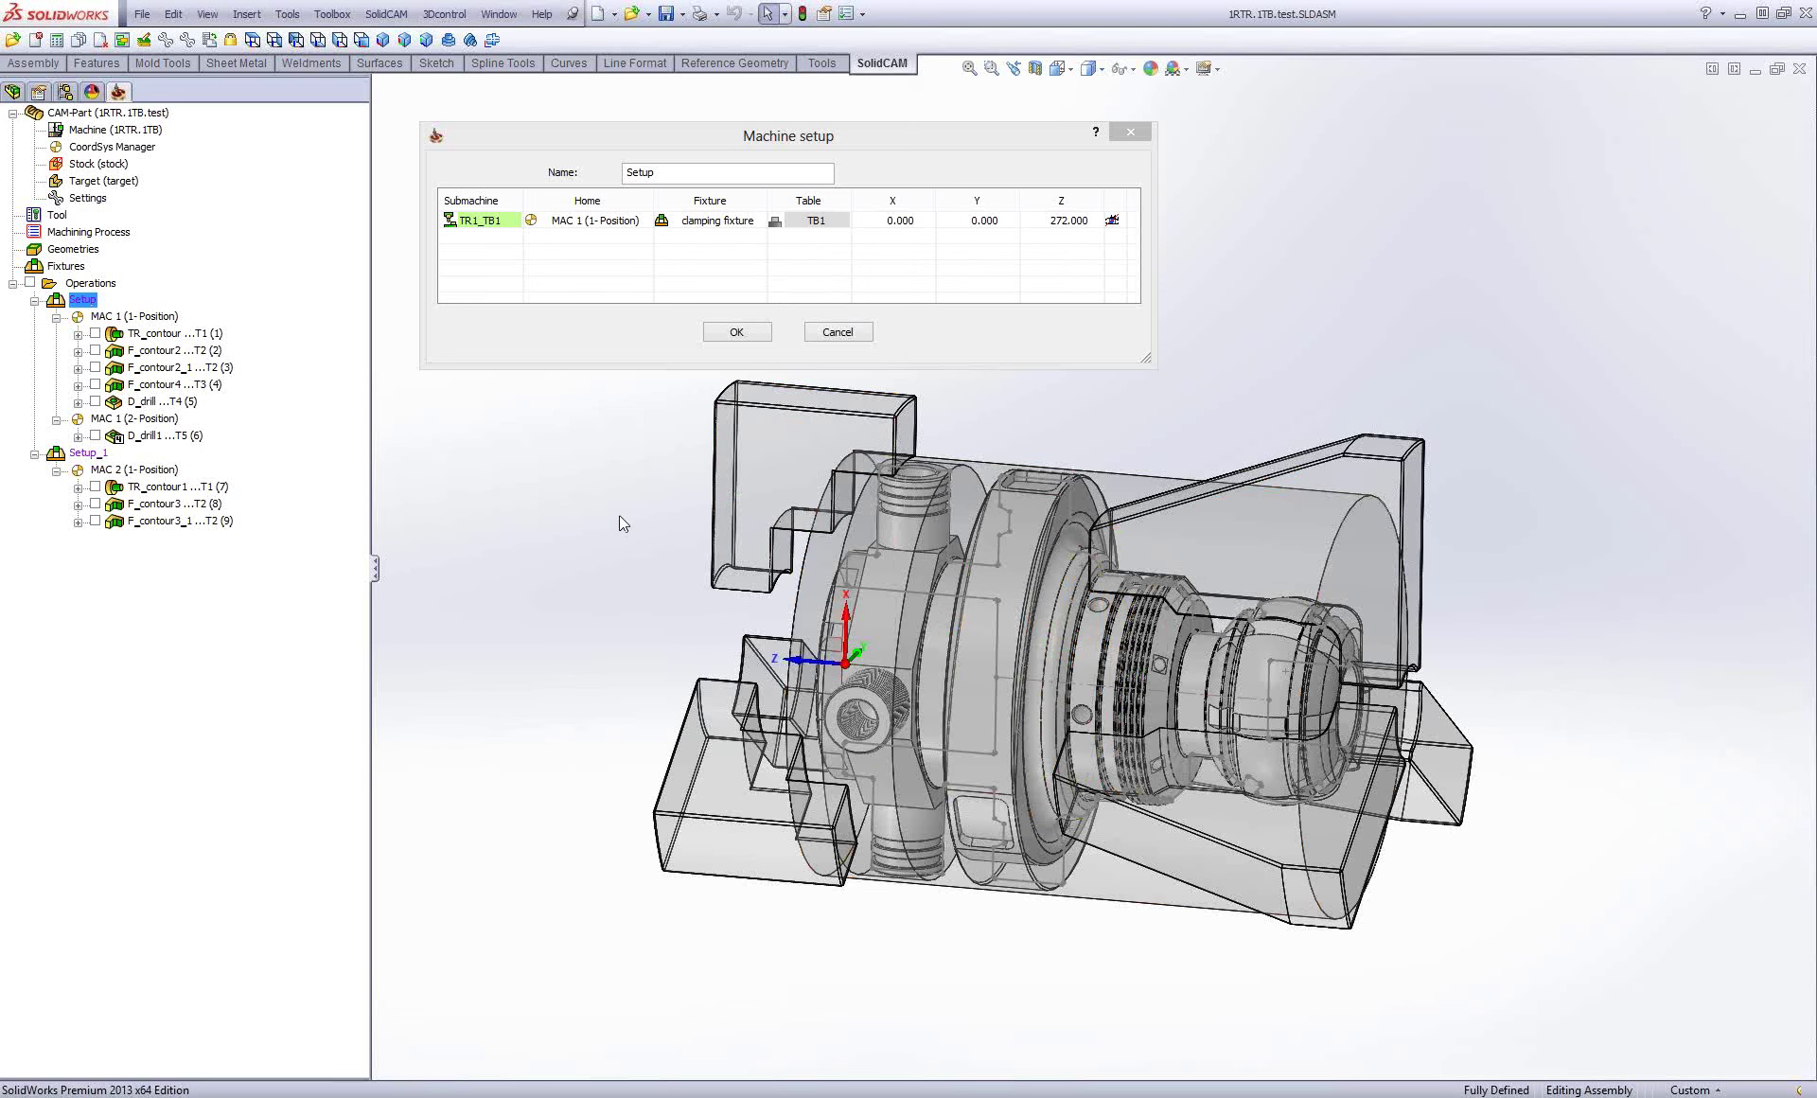
{"action": "left_click", "coordinate": [912, 229]}
{"action": "left_click", "coordinate": [914, 231]}
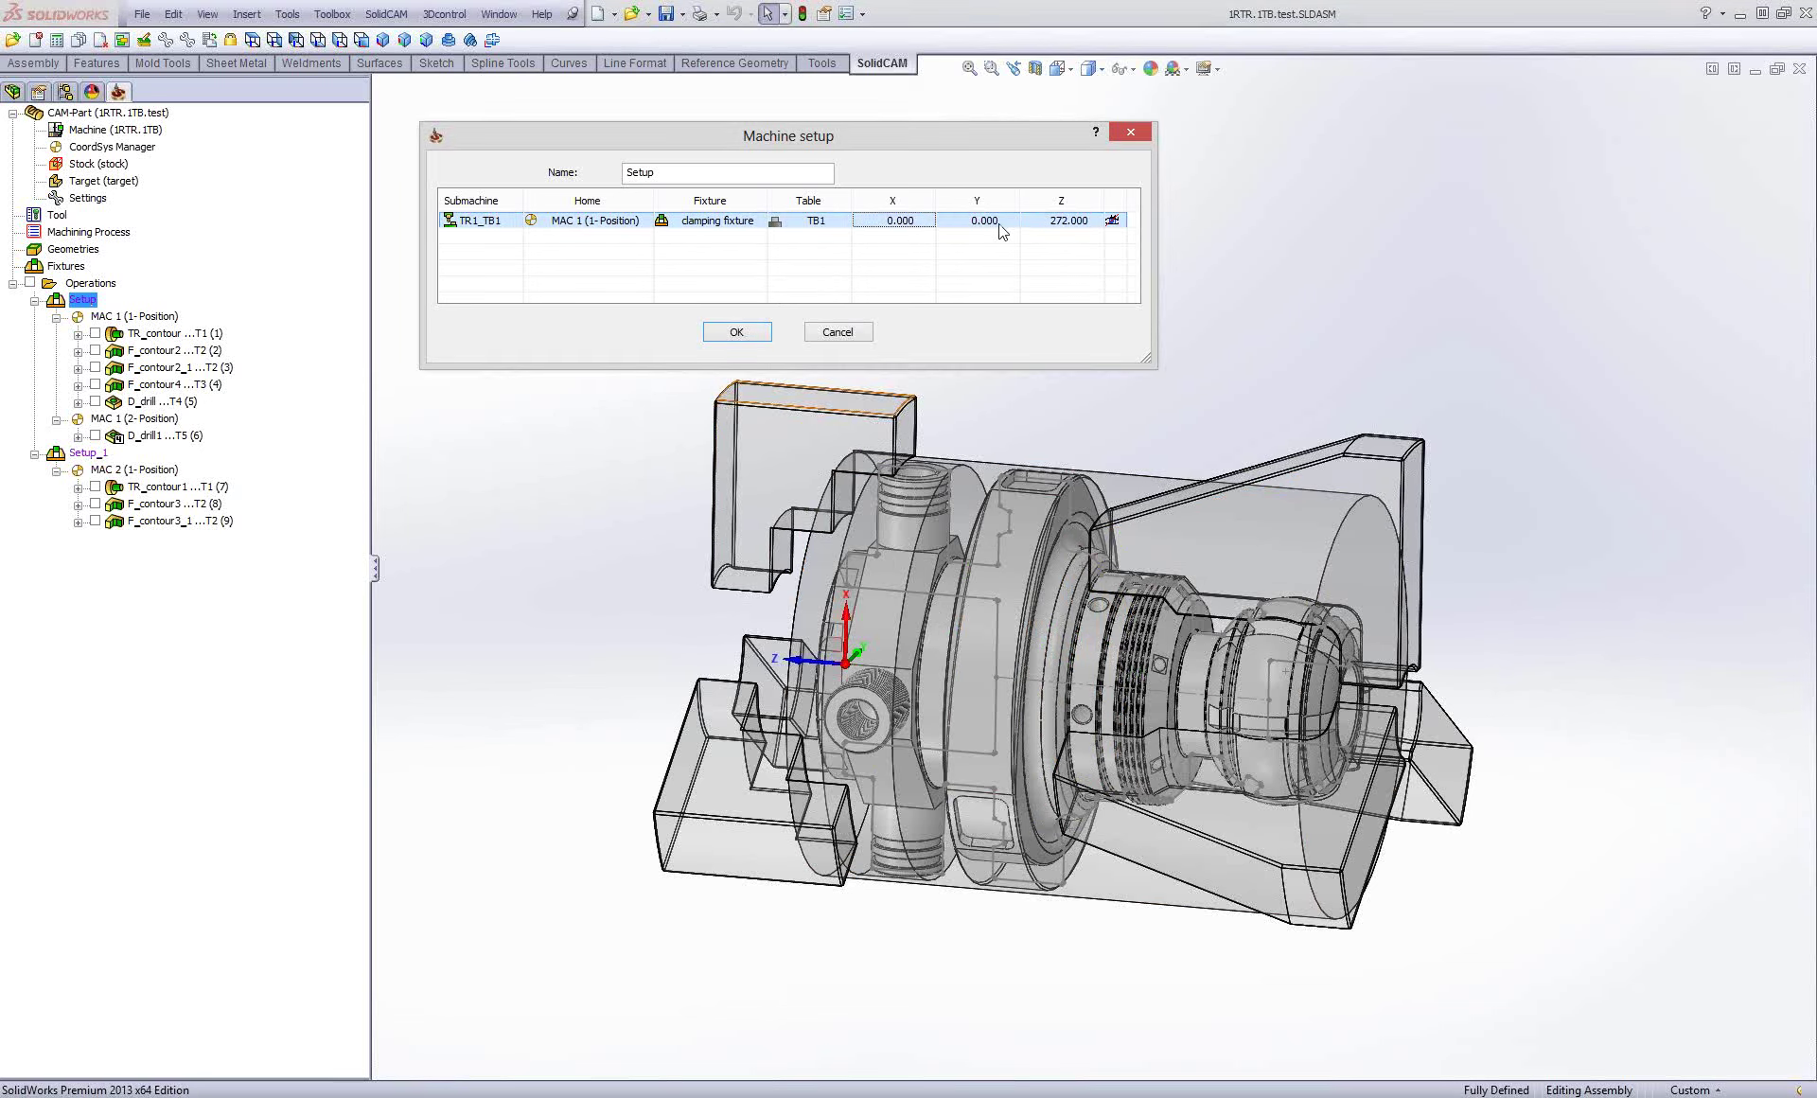
Preview the clamping fixture at Z 272.000 on the part, then cancel Machine setup.
{"action": "left_click", "coordinate": [1112, 220]}
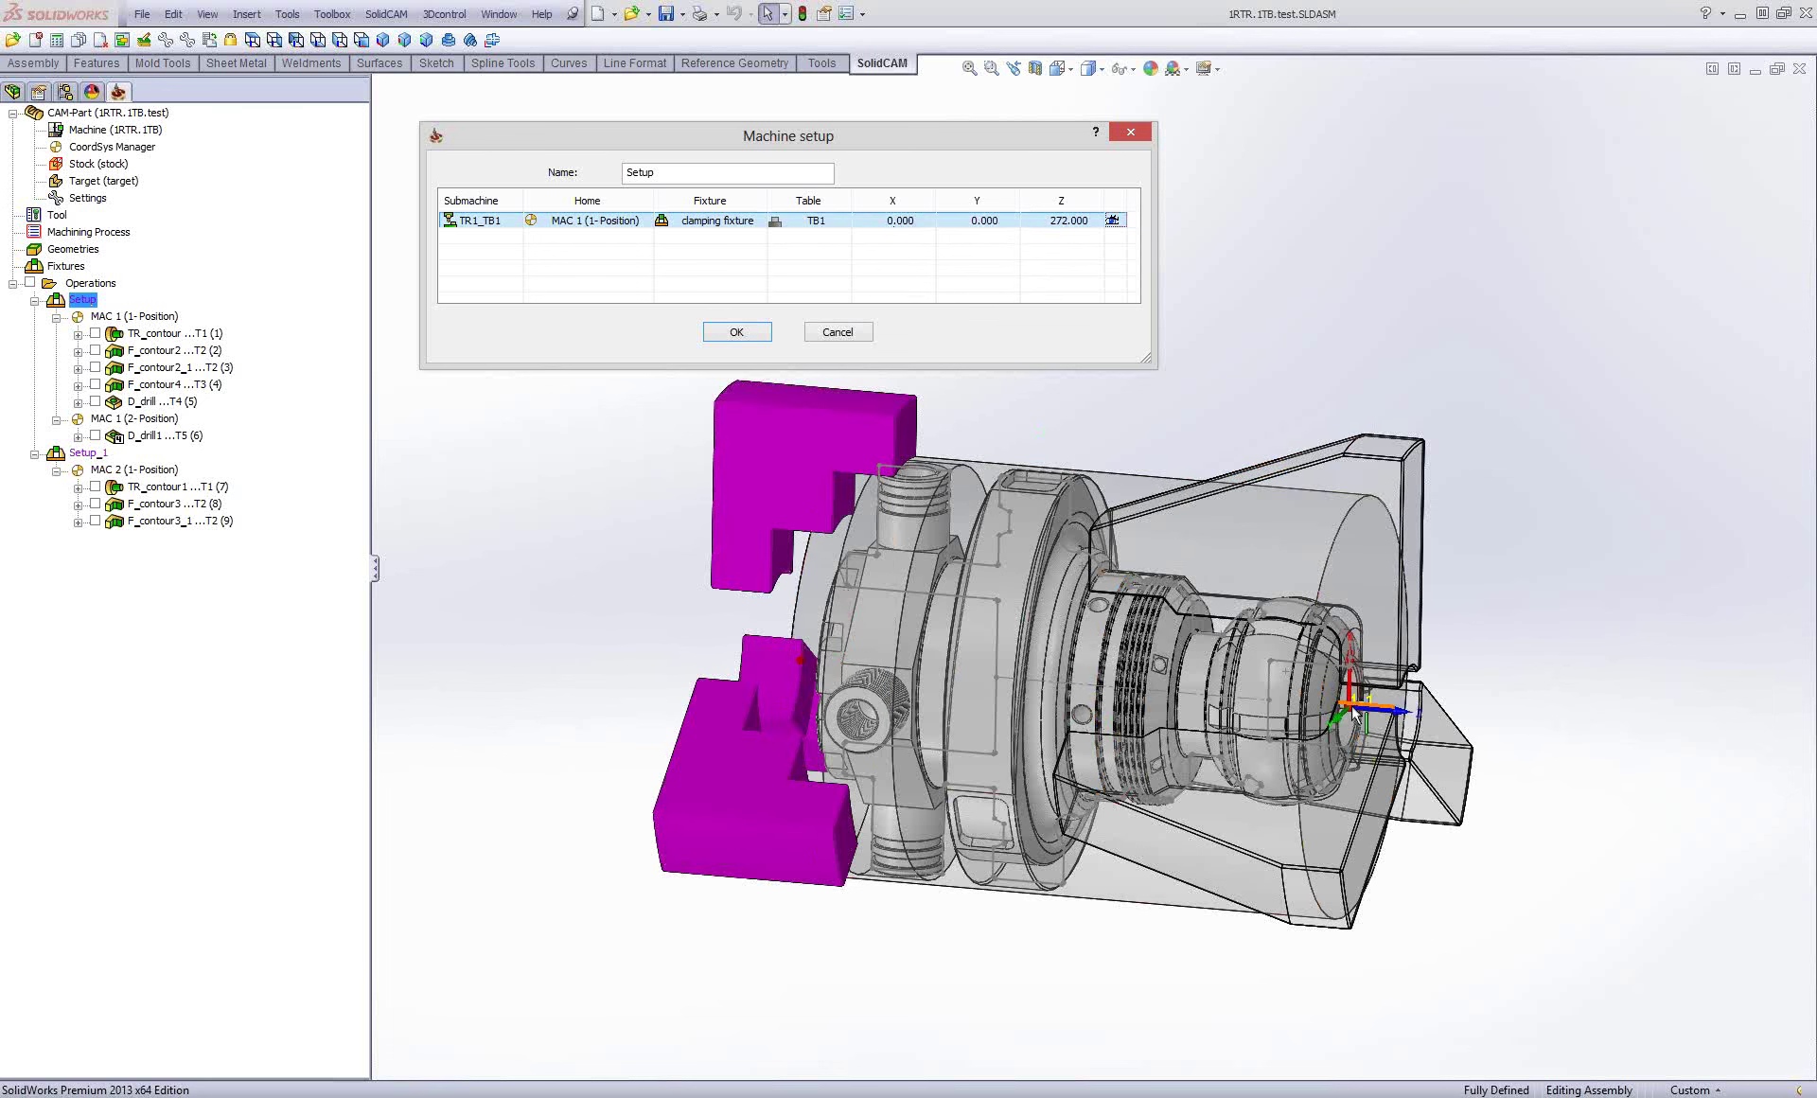
{"action": "left_click", "coordinate": [911, 237]}
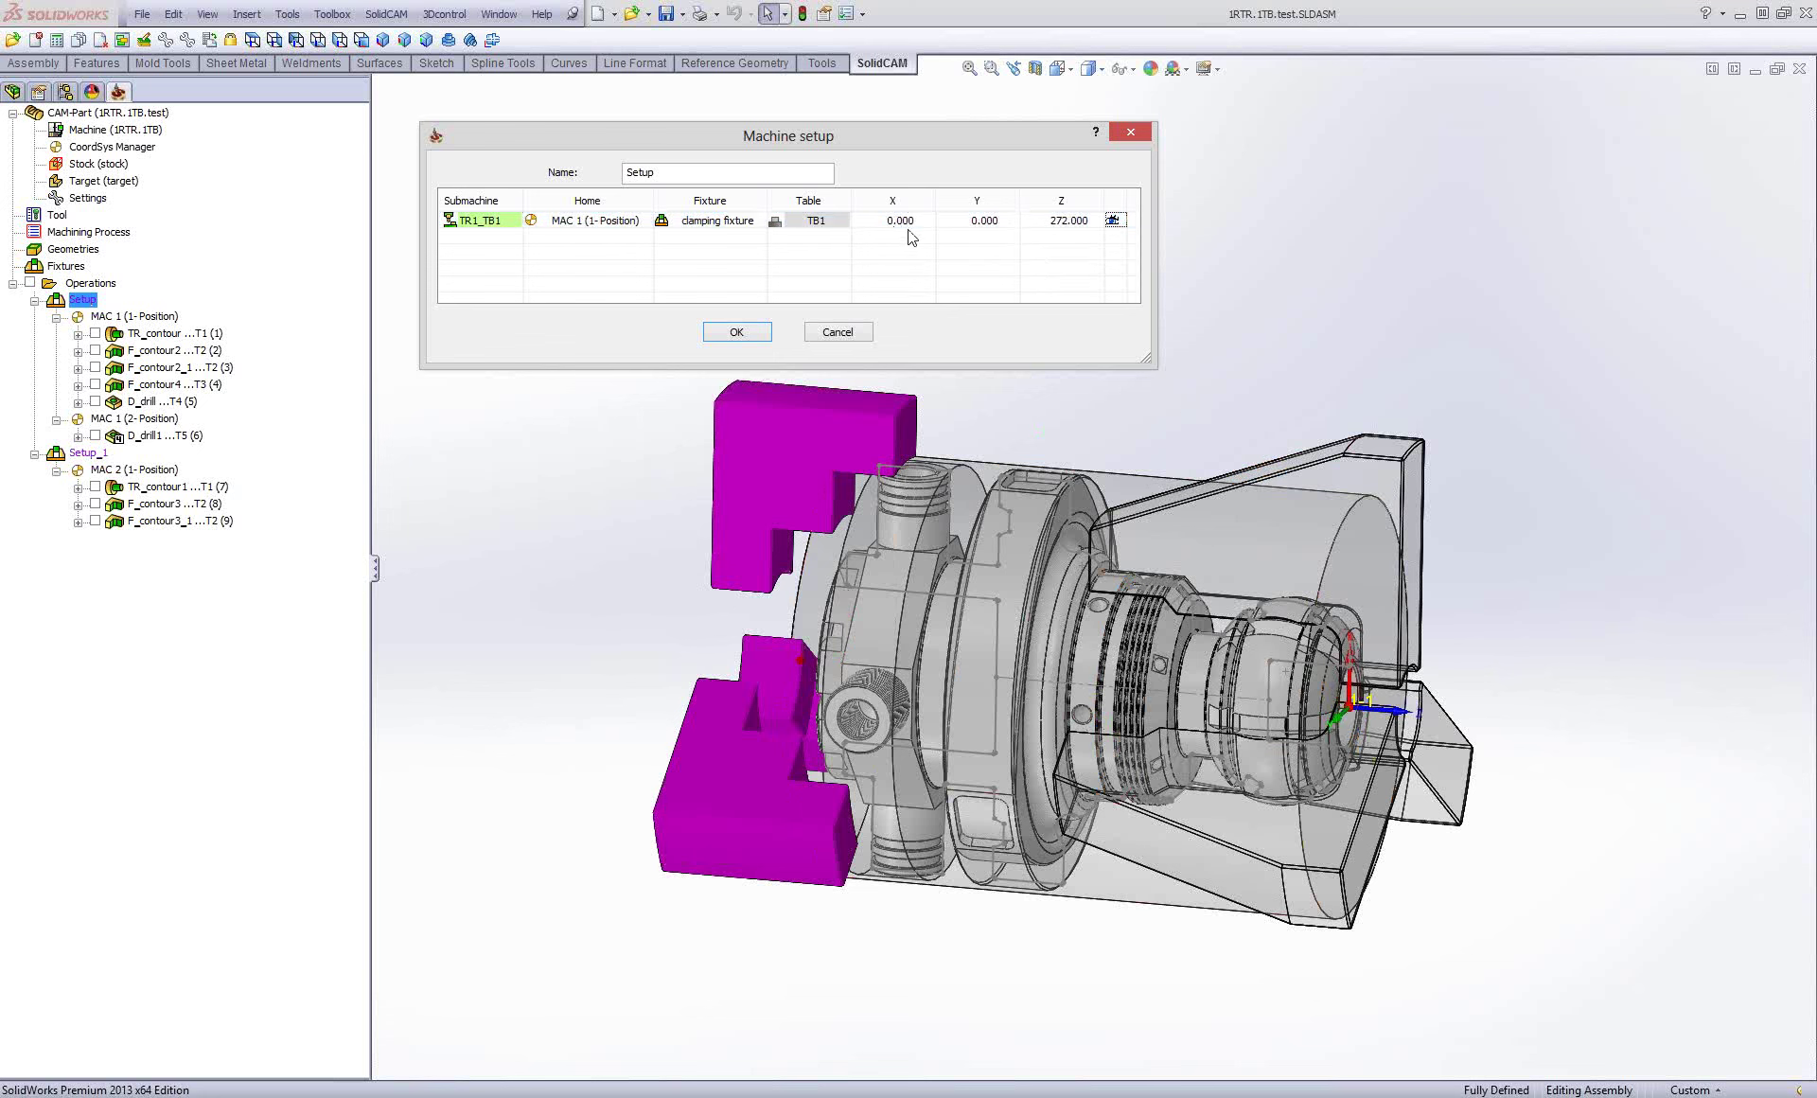
{"action": "left_click", "coordinate": [1027, 227]}
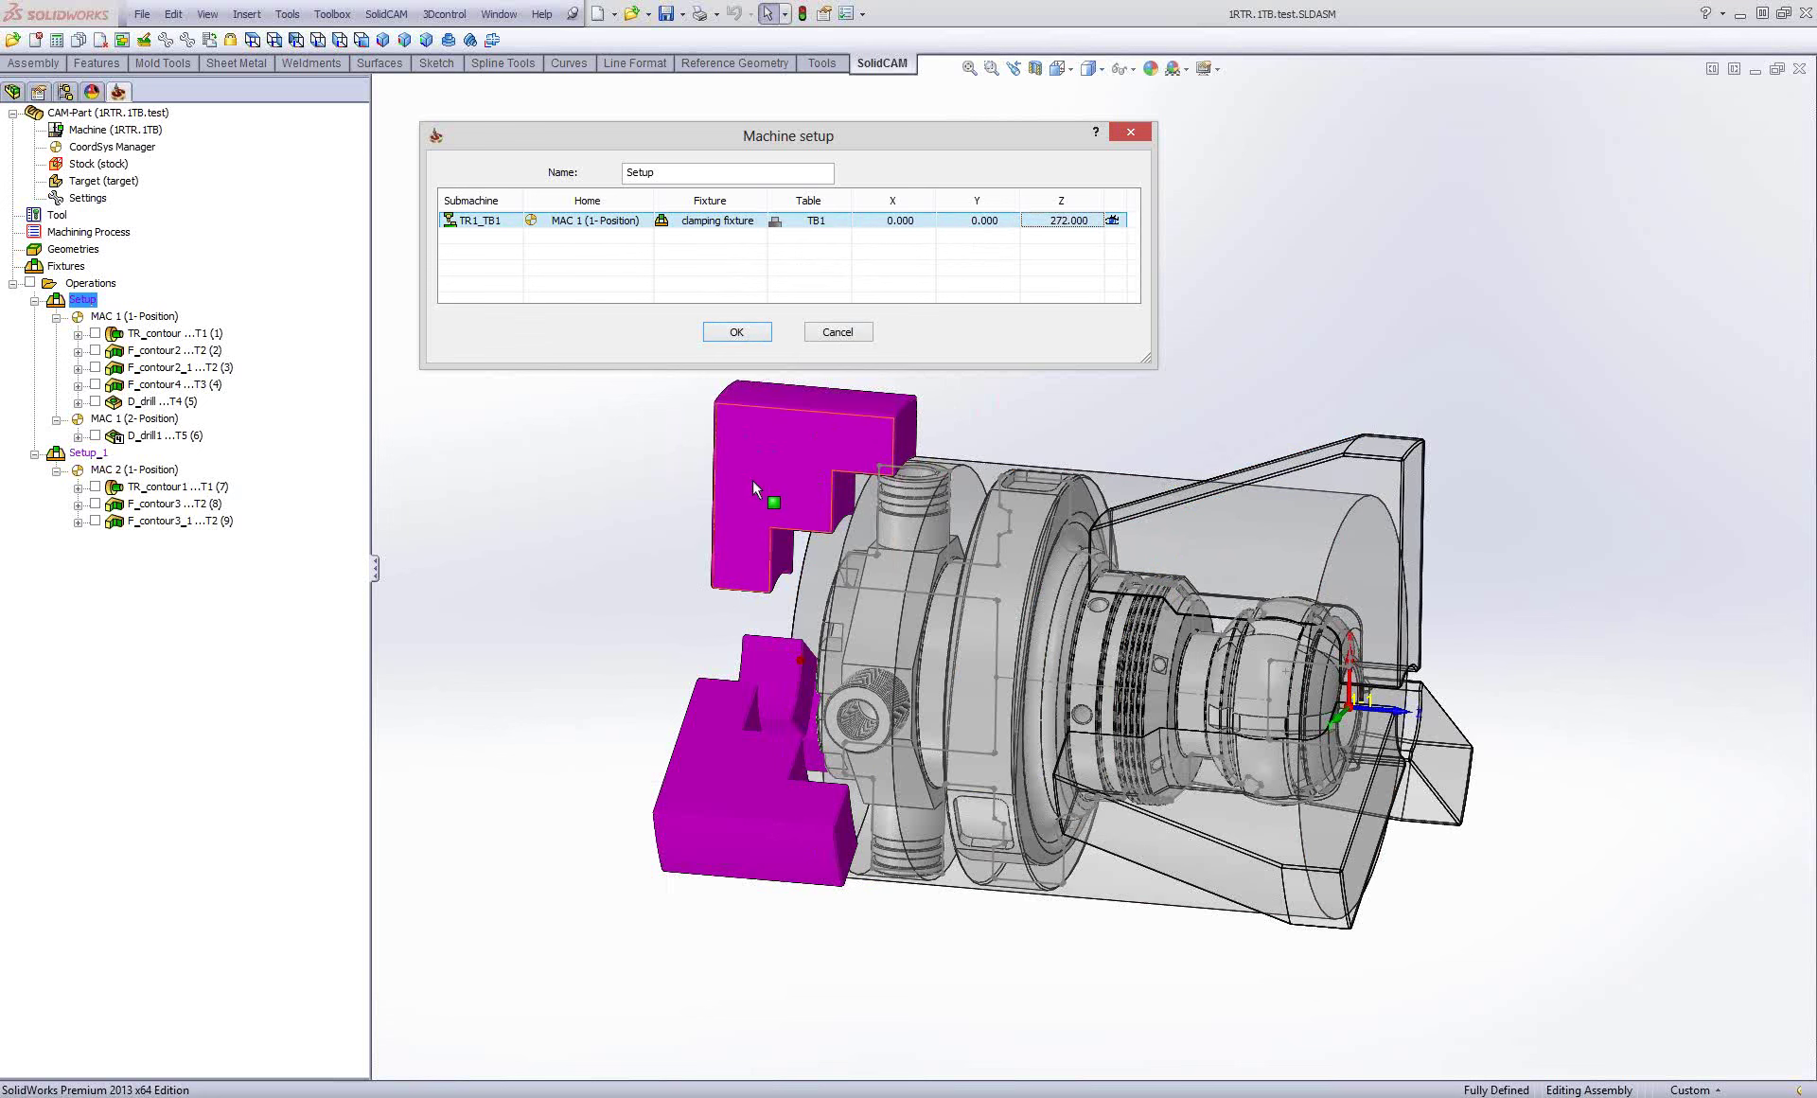
{"action": "mouse_move", "coordinate": [1038, 438]}
{"action": "middle_mouse_down"}
{"action": "mouse_move", "coordinate": [1087, 417]}
{"action": "mouse_move", "coordinate": [1031, 429]}
{"action": "middle_mouse_up"}
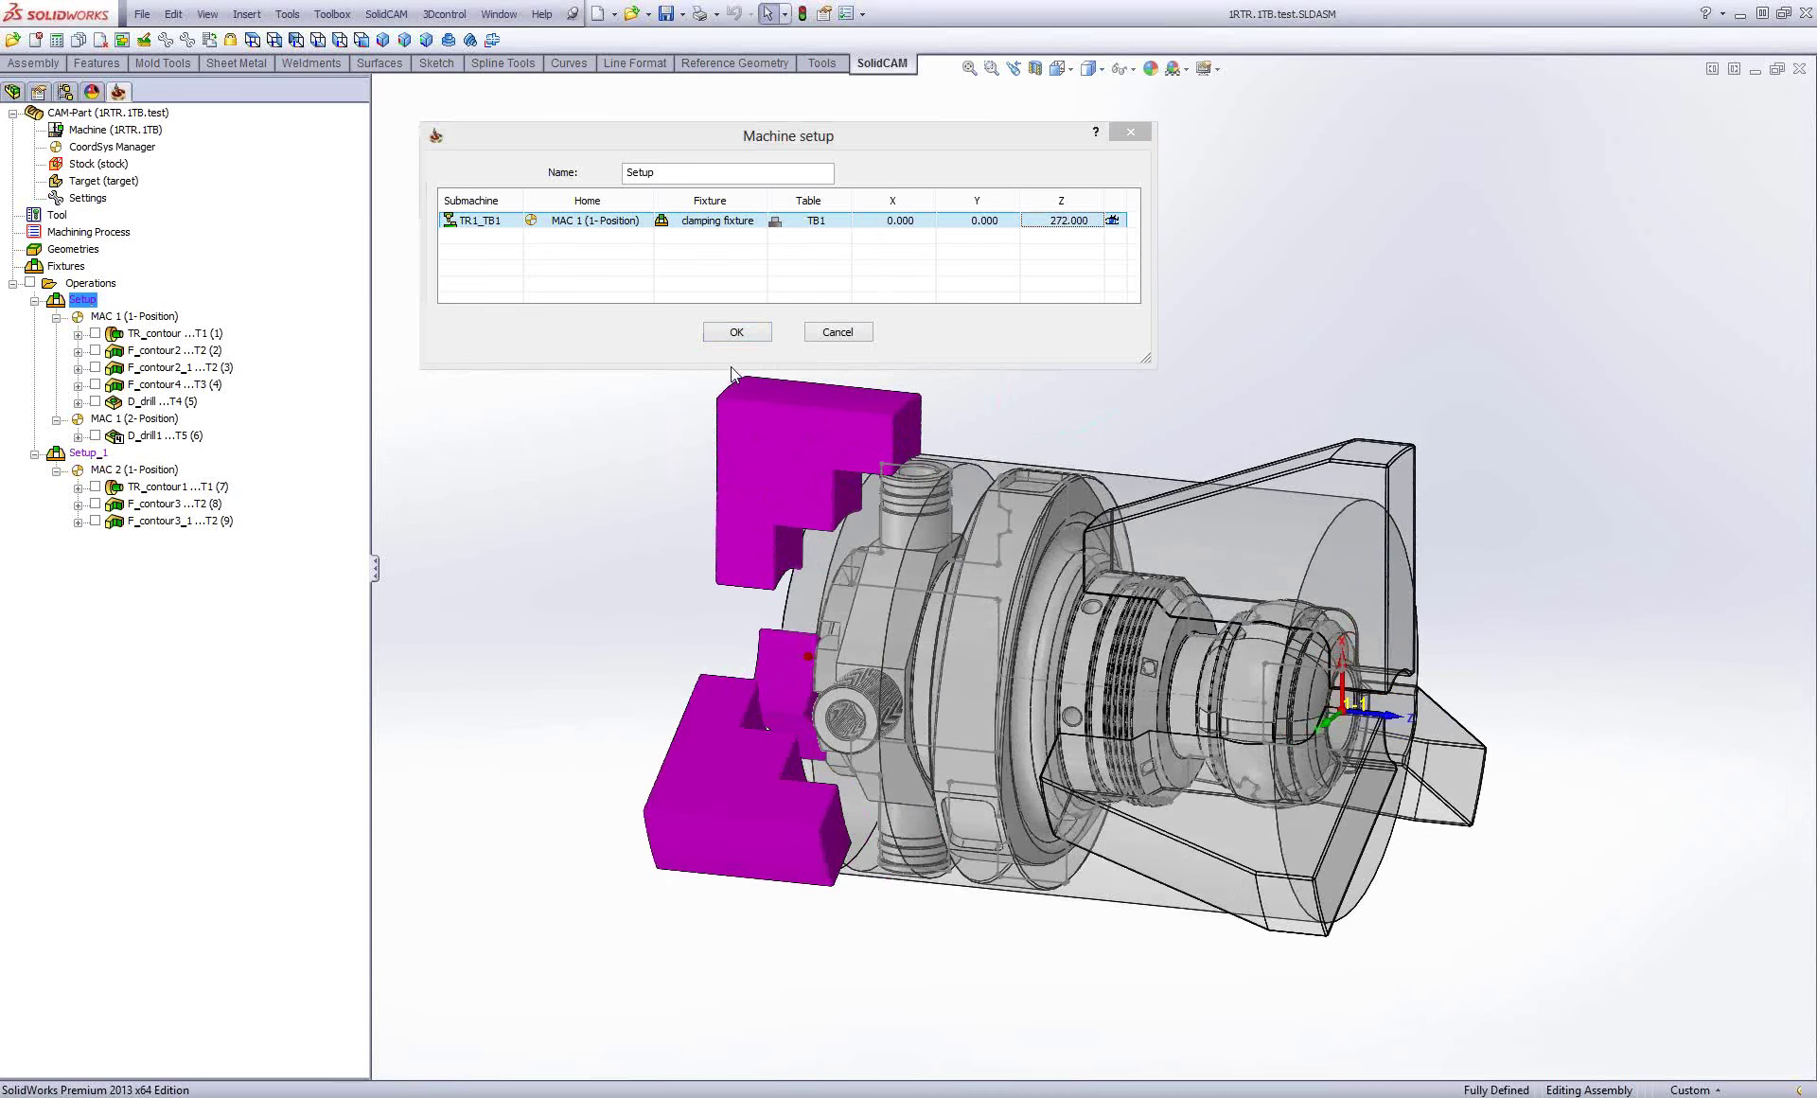
{"action": "left_click", "coordinate": [836, 332]}
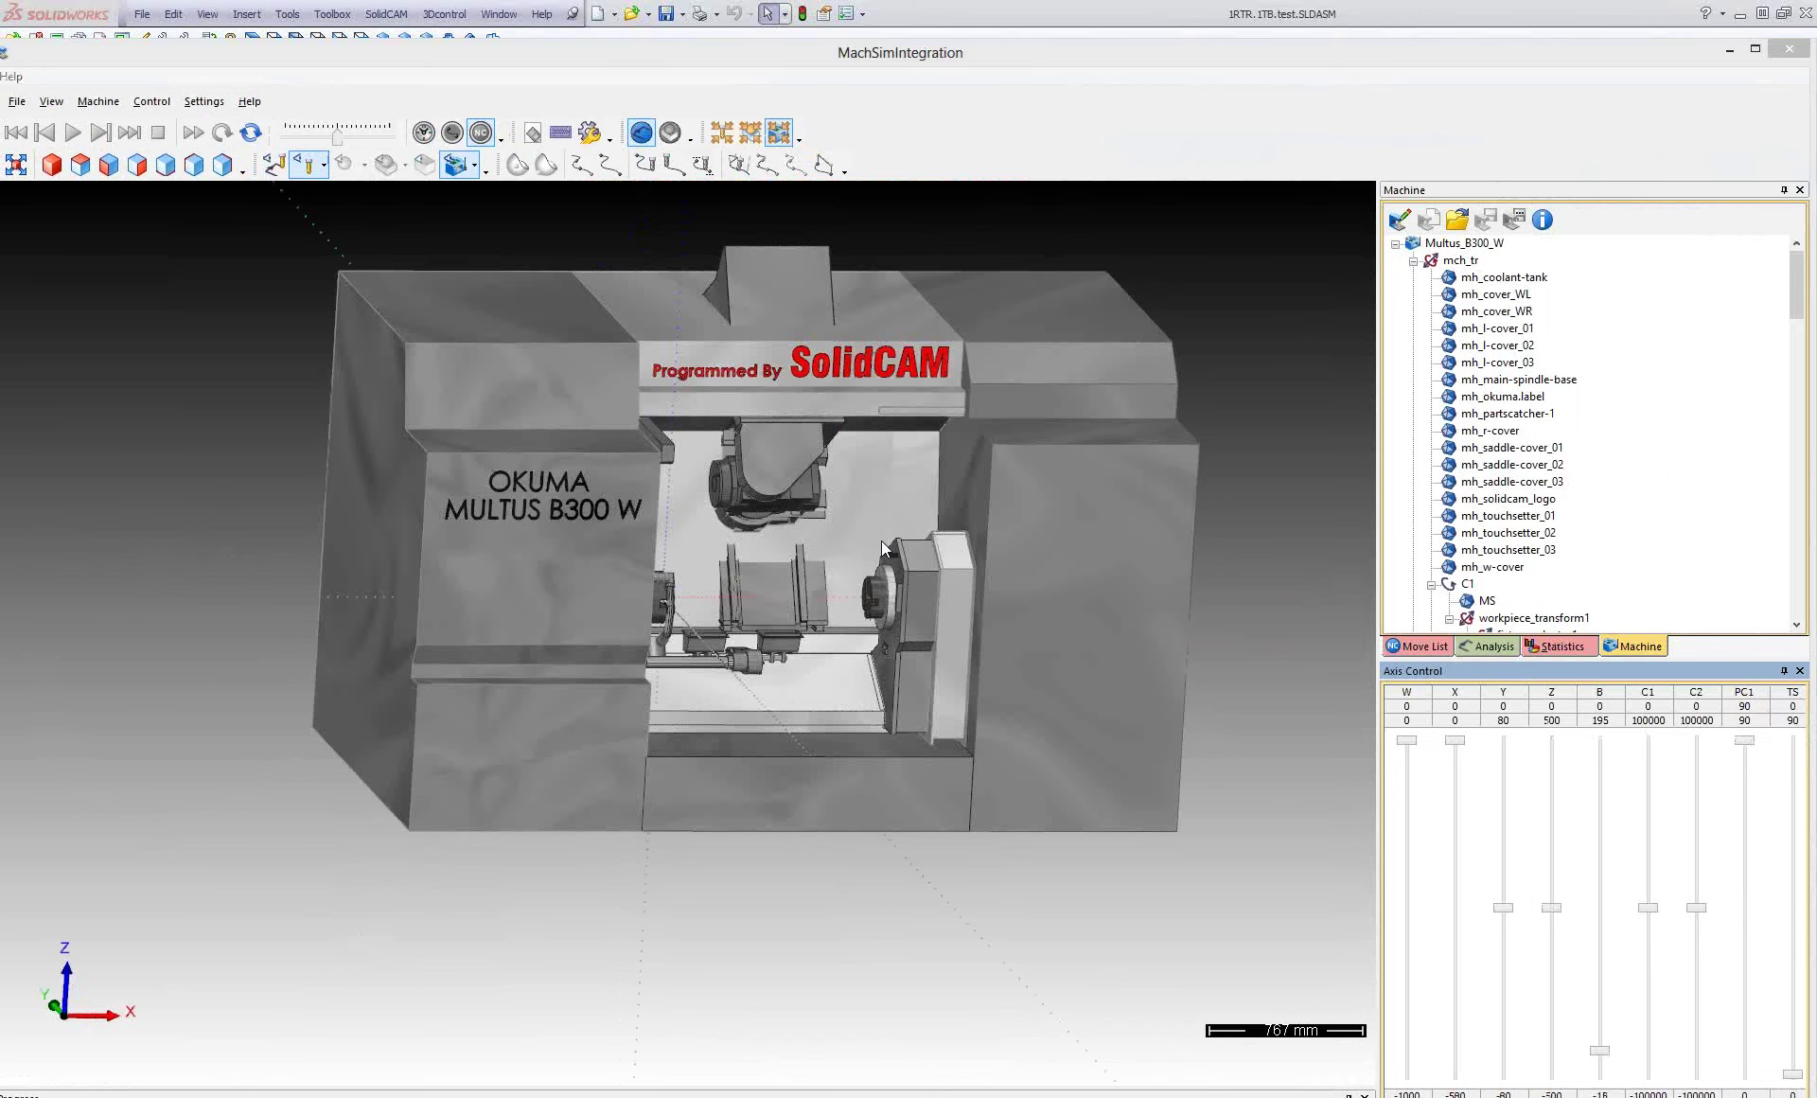
Pan and orbit the Okuma Multus B300 W machine in MachSim, then close MachSim.
{"action": "middle_click_drag", "start_coordinate": [865, 531], "coordinate": [825, 626]}
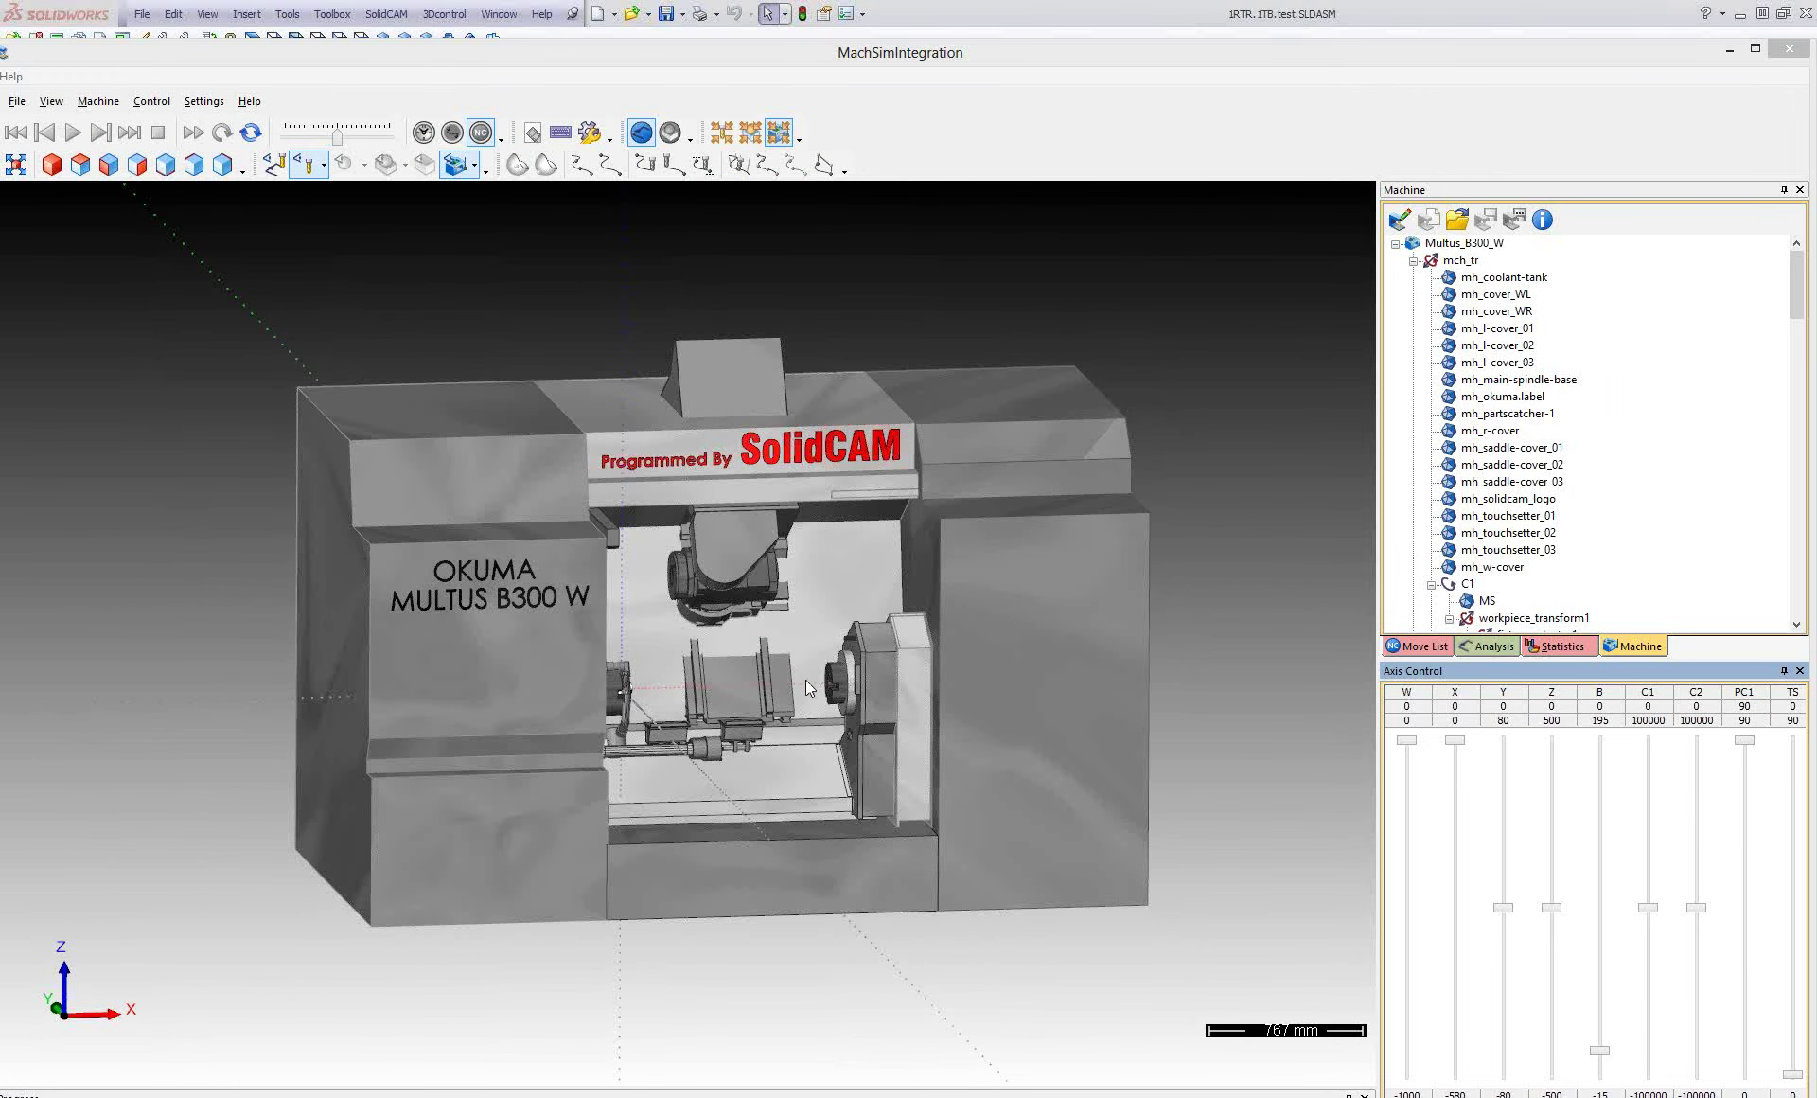
{"action": "mouse_move", "coordinate": [810, 683]}
{"action": "middle_mouse_down"}
{"action": "mouse_move", "coordinate": [785, 663]}
{"action": "mouse_move", "coordinate": [707, 684]}
{"action": "mouse_move", "coordinate": [794, 691]}
{"action": "mouse_move", "coordinate": [626, 642]}
{"action": "middle_mouse_up"}
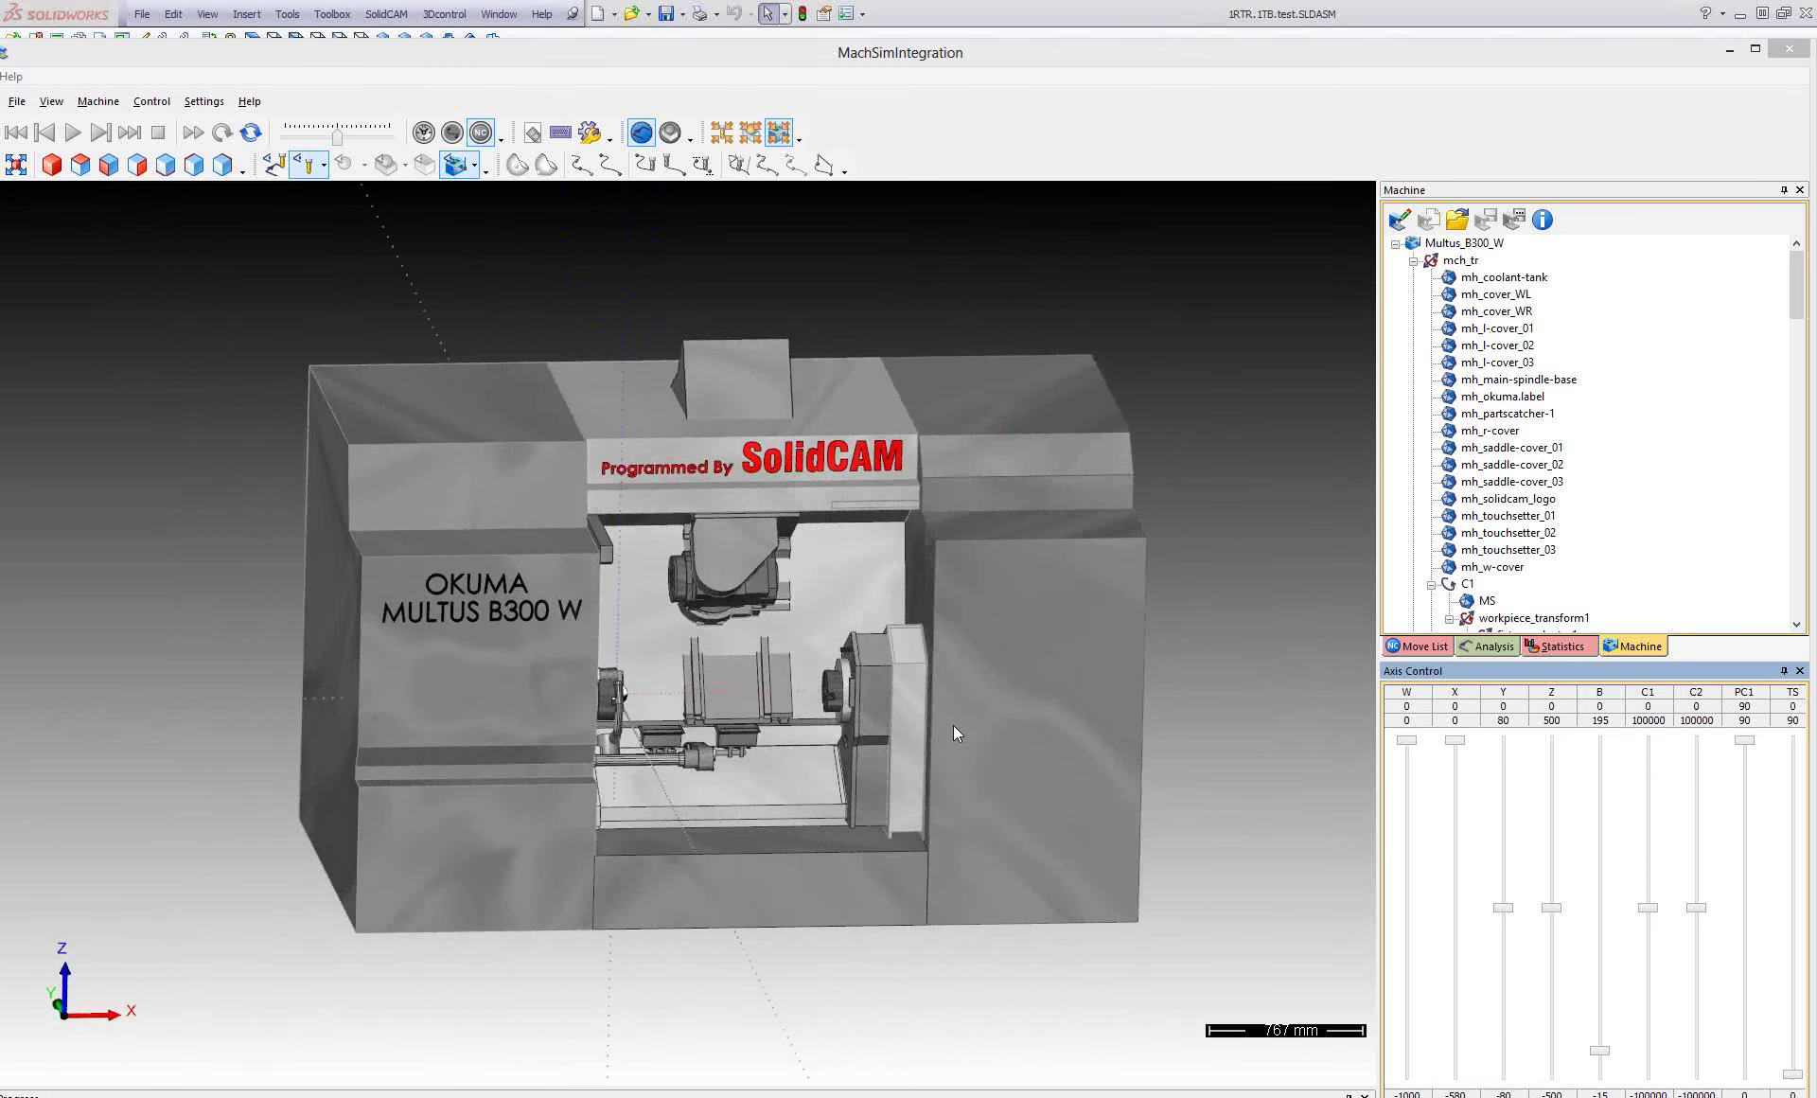
{"action": "left_click", "coordinate": [1041, 58]}
{"action": "left_click", "coordinate": [1789, 48]}
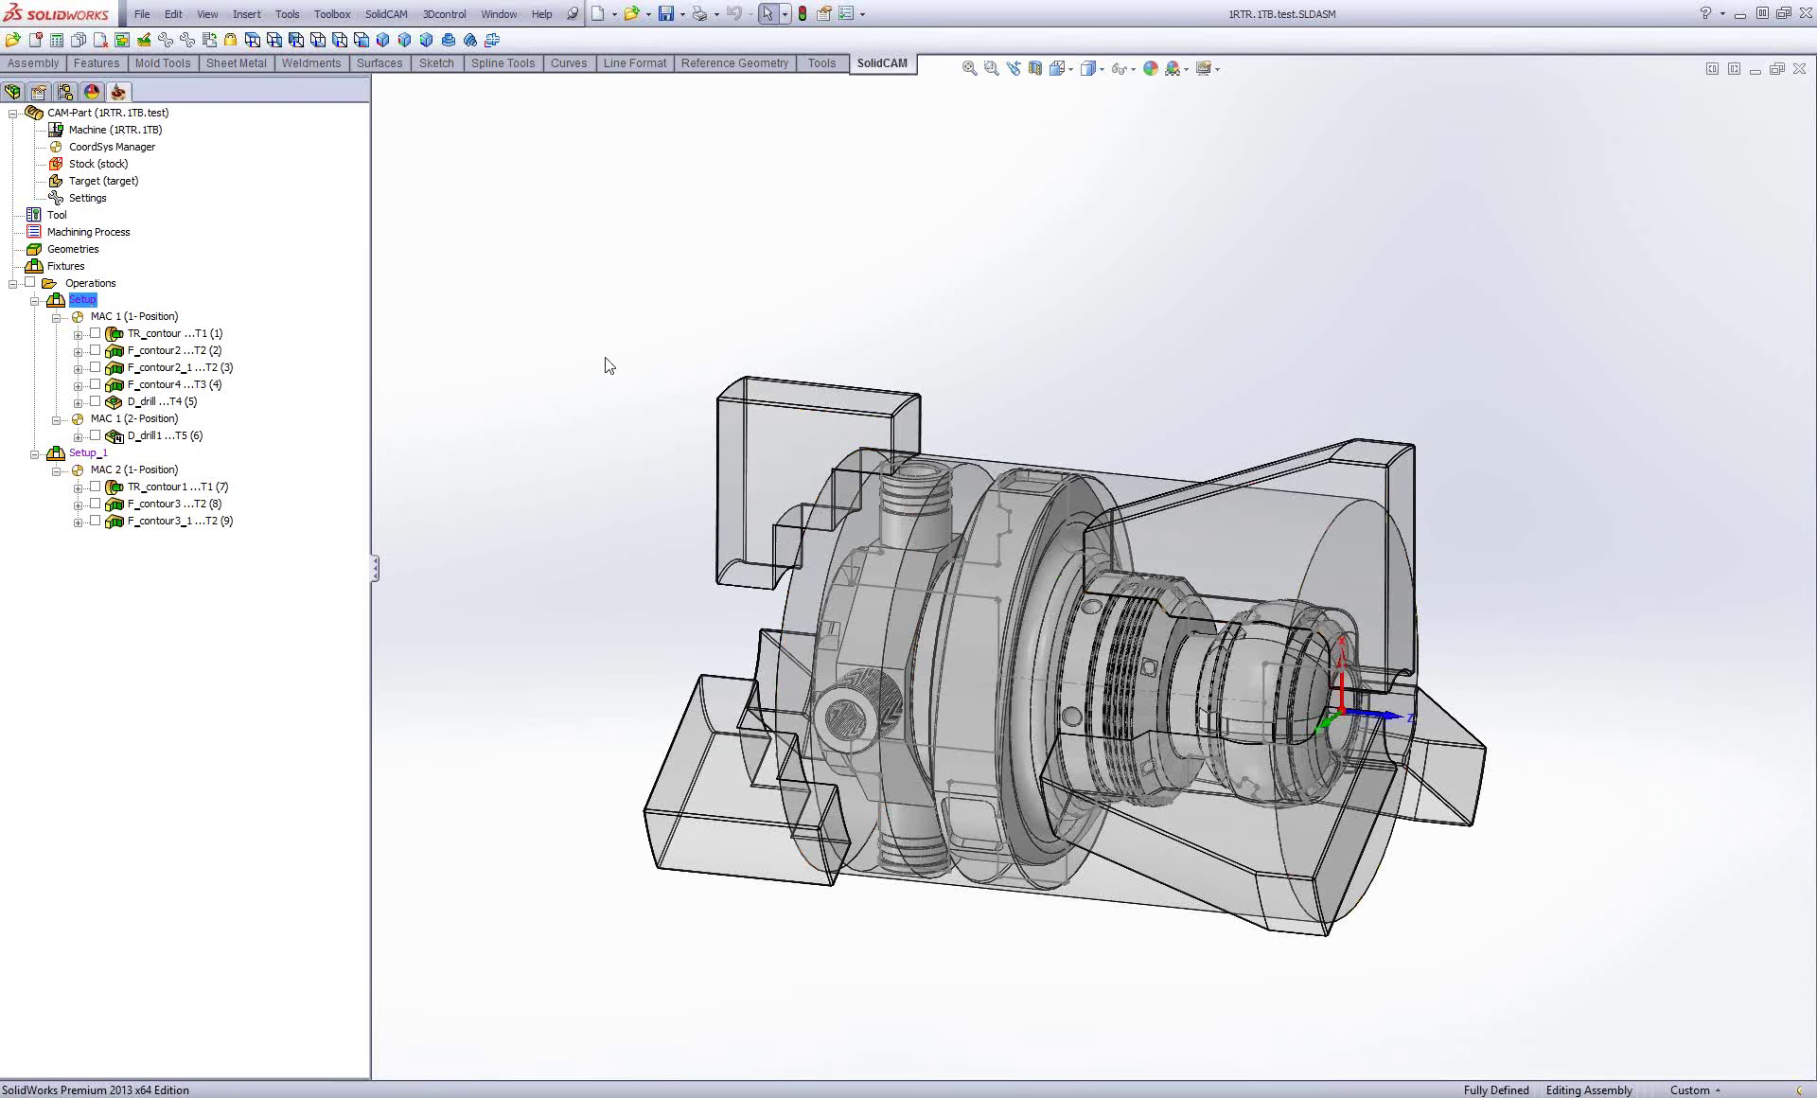
Launch the 1RTR.1TB.vmid machine simulation from the Machine ID Editor's Machine Simulation Name.
{"action": "double_click", "coordinate": [86, 129]}
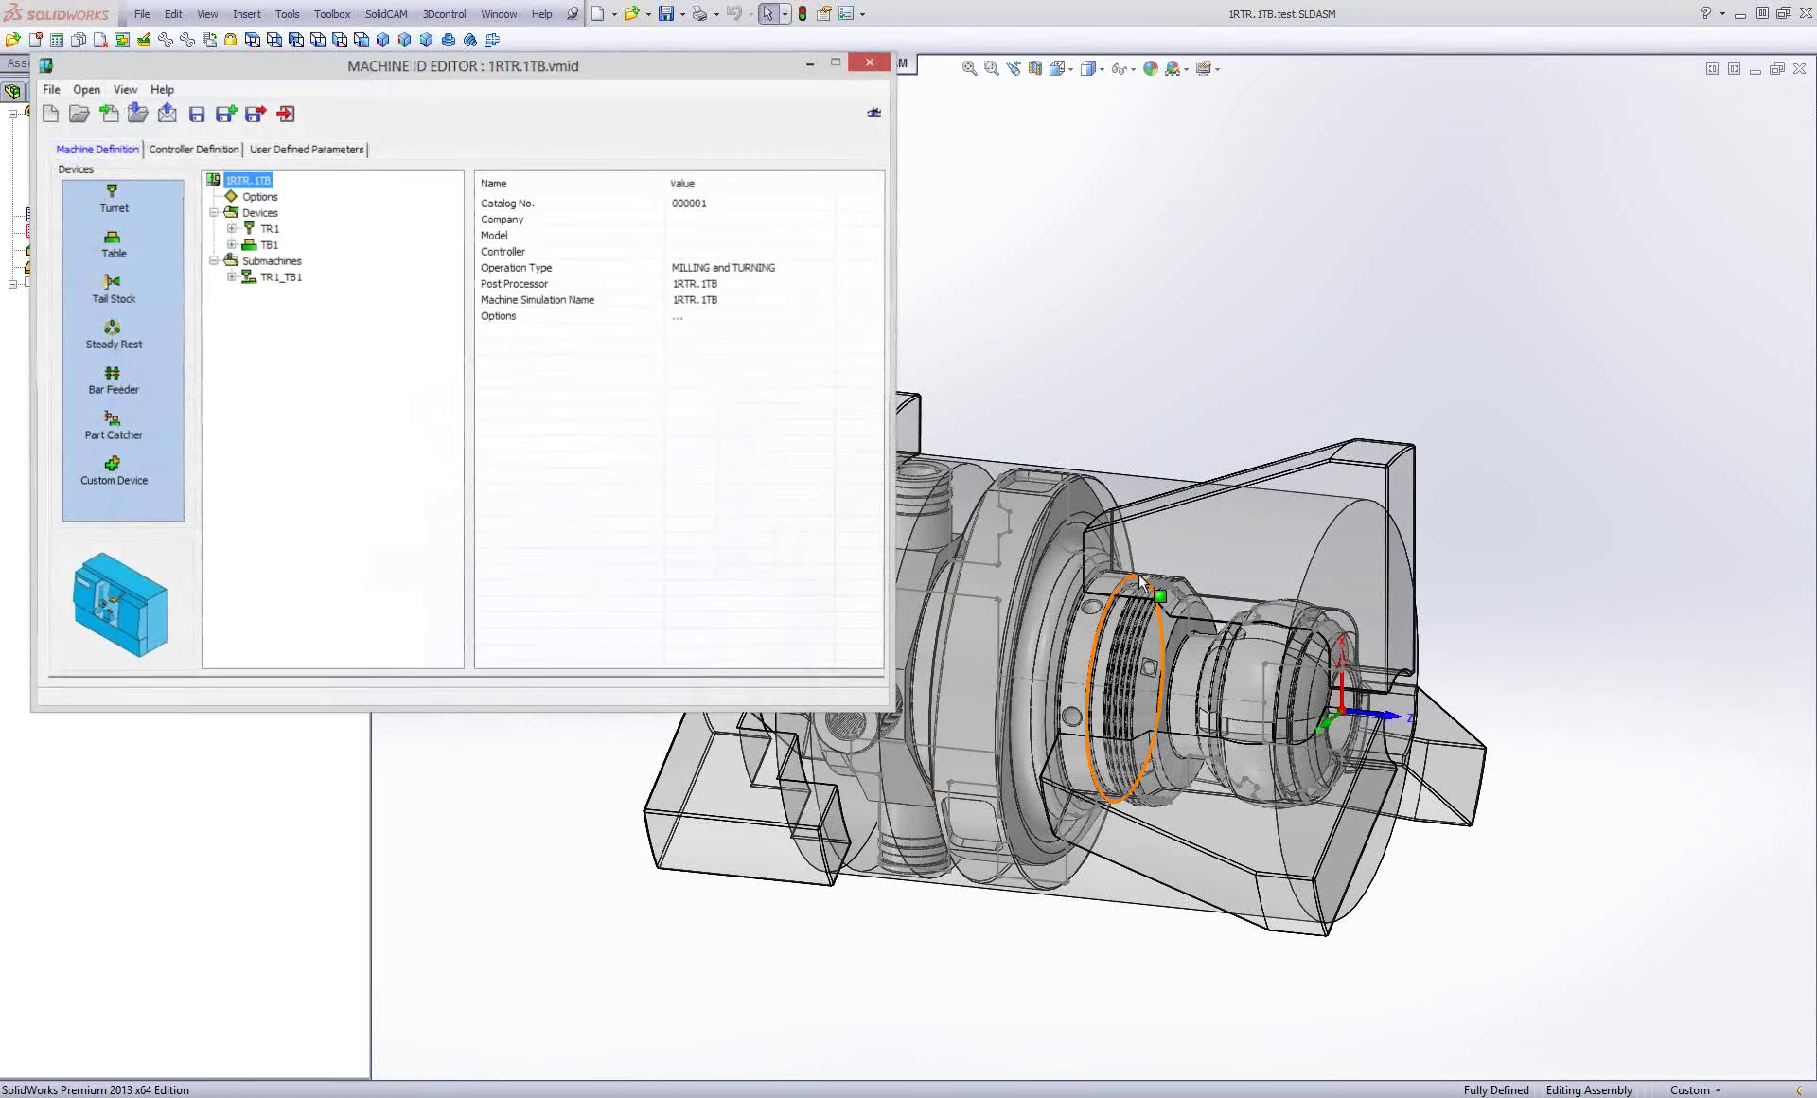
{"action": "left_click", "coordinate": [1098, 629]}
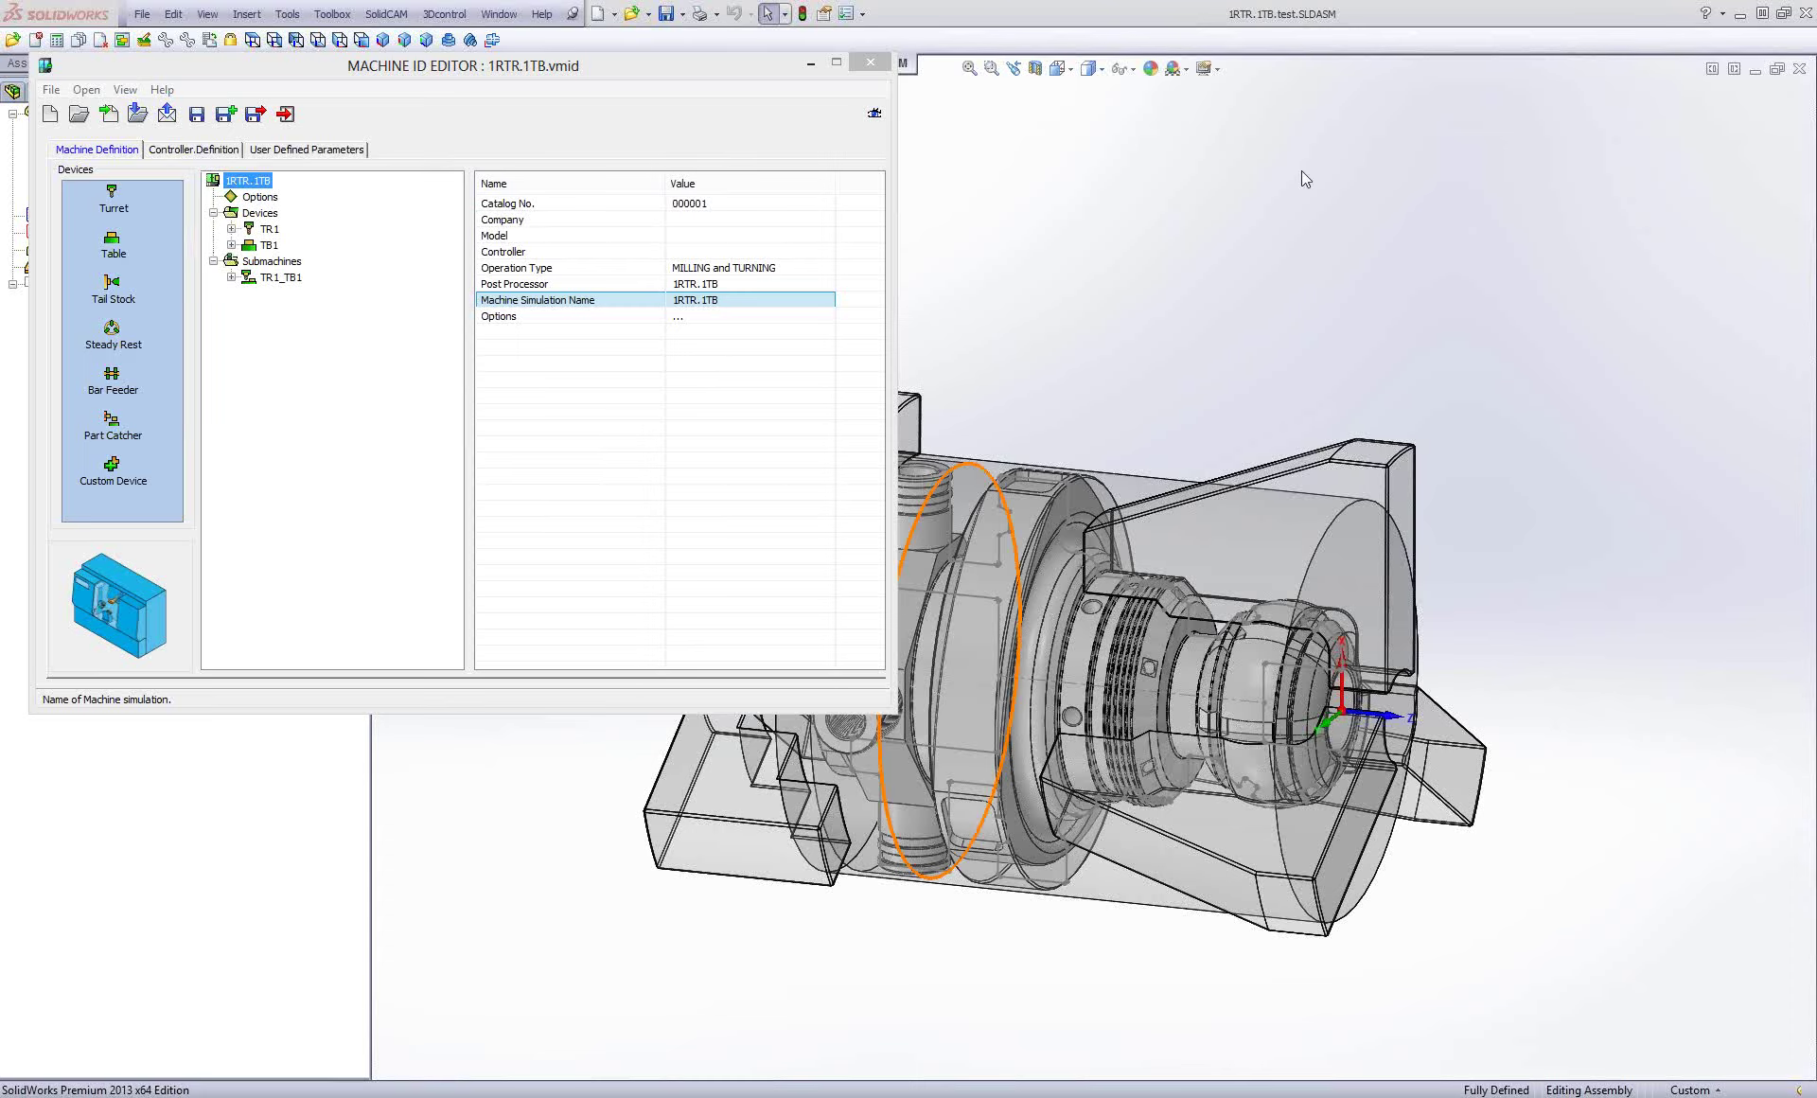
{"action": "left_click", "coordinate": [536, 305]}
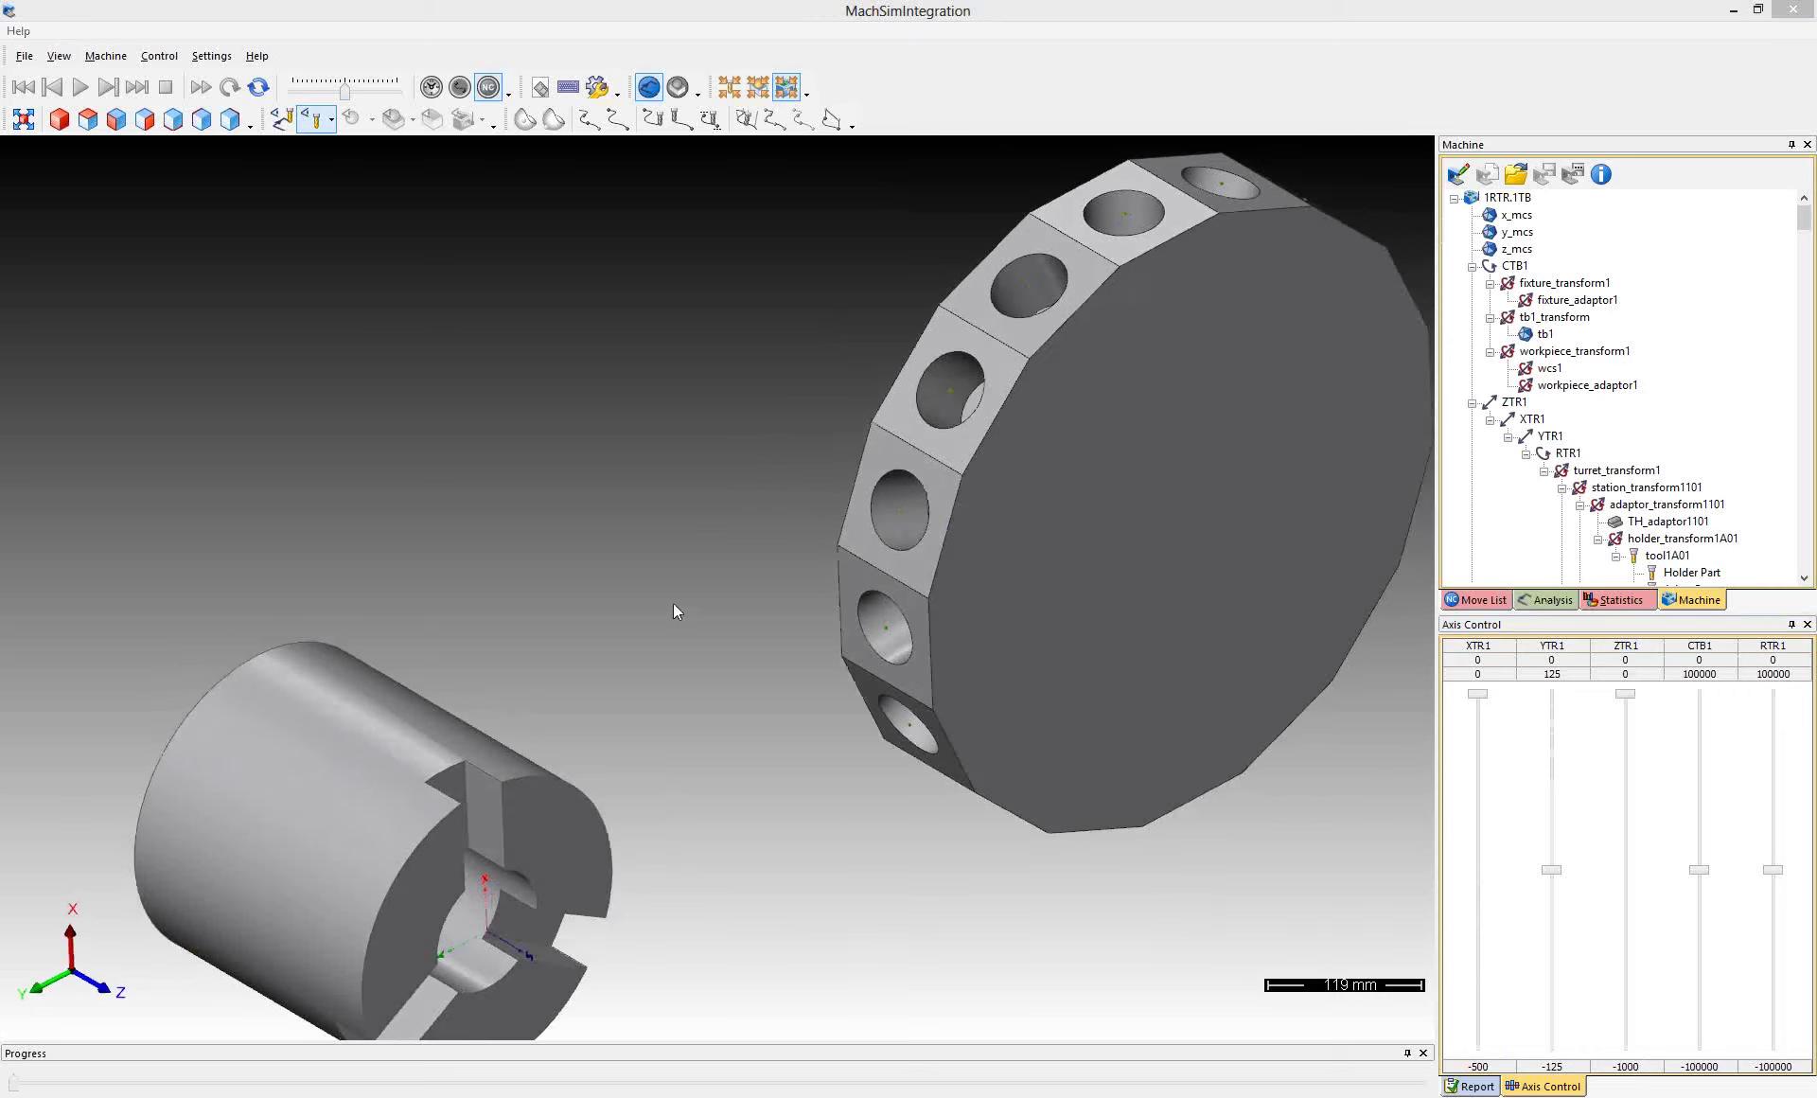
Zoom out of the 1RTR.1TB turret simulation, close MachSim, and exit the Machine ID Editor.
{"action": "scroll", "coordinate": [740, 623], "scroll_direction": "down", "scroll_amount": 2}
{"action": "scroll", "coordinate": [738, 614], "scroll_direction": "down", "scroll_amount": 2}
{"action": "mouse_move", "coordinate": [738, 613]}
{"action": "middle_mouse_down"}
{"action": "mouse_move", "coordinate": [671, 650]}
{"action": "mouse_move", "coordinate": [752, 602]}
{"action": "mouse_move", "coordinate": [578, 875]}
{"action": "mouse_move", "coordinate": [642, 856]}
{"action": "mouse_move", "coordinate": [1131, 539]}
{"action": "mouse_move", "coordinate": [1268, 528]}
{"action": "mouse_move", "coordinate": [1079, 519]}
{"action": "mouse_move", "coordinate": [1066, 562]}
{"action": "middle_mouse_up"}
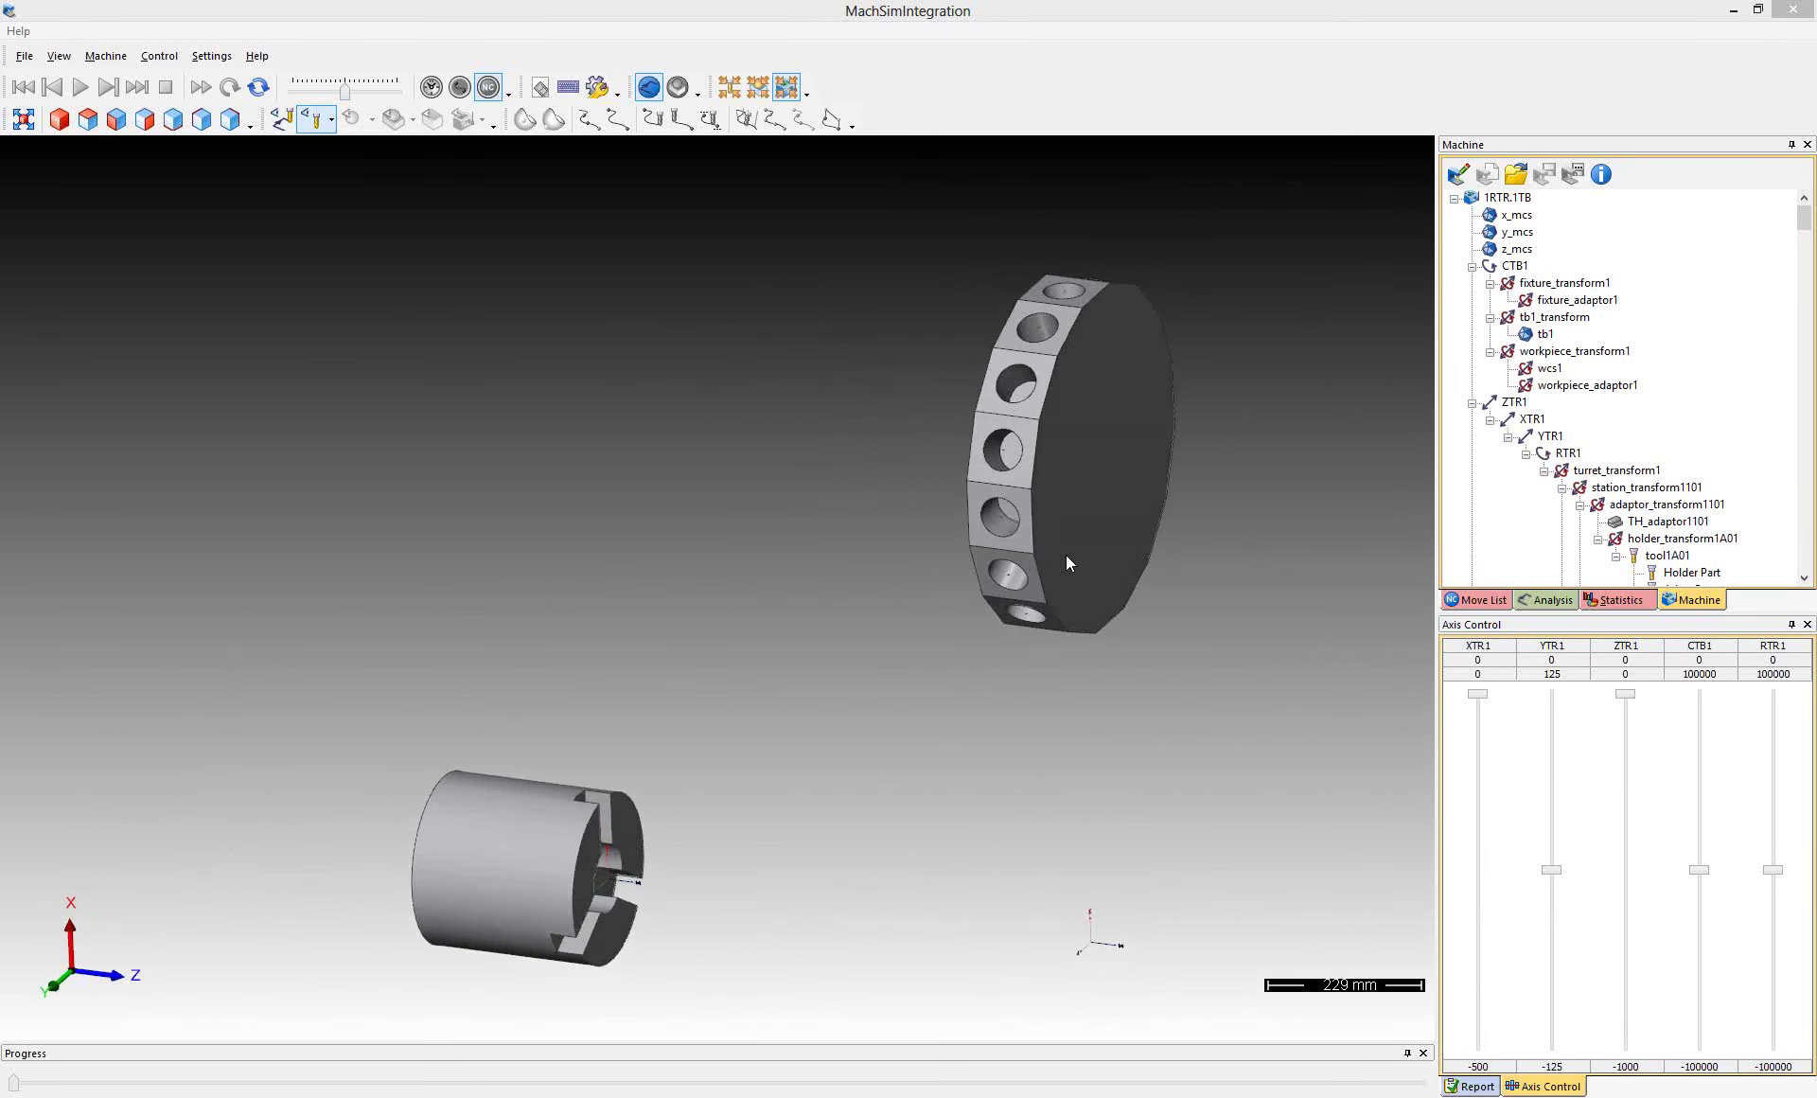
{"action": "scroll", "coordinate": [1065, 555], "scroll_direction": "down", "scroll_amount": 2}
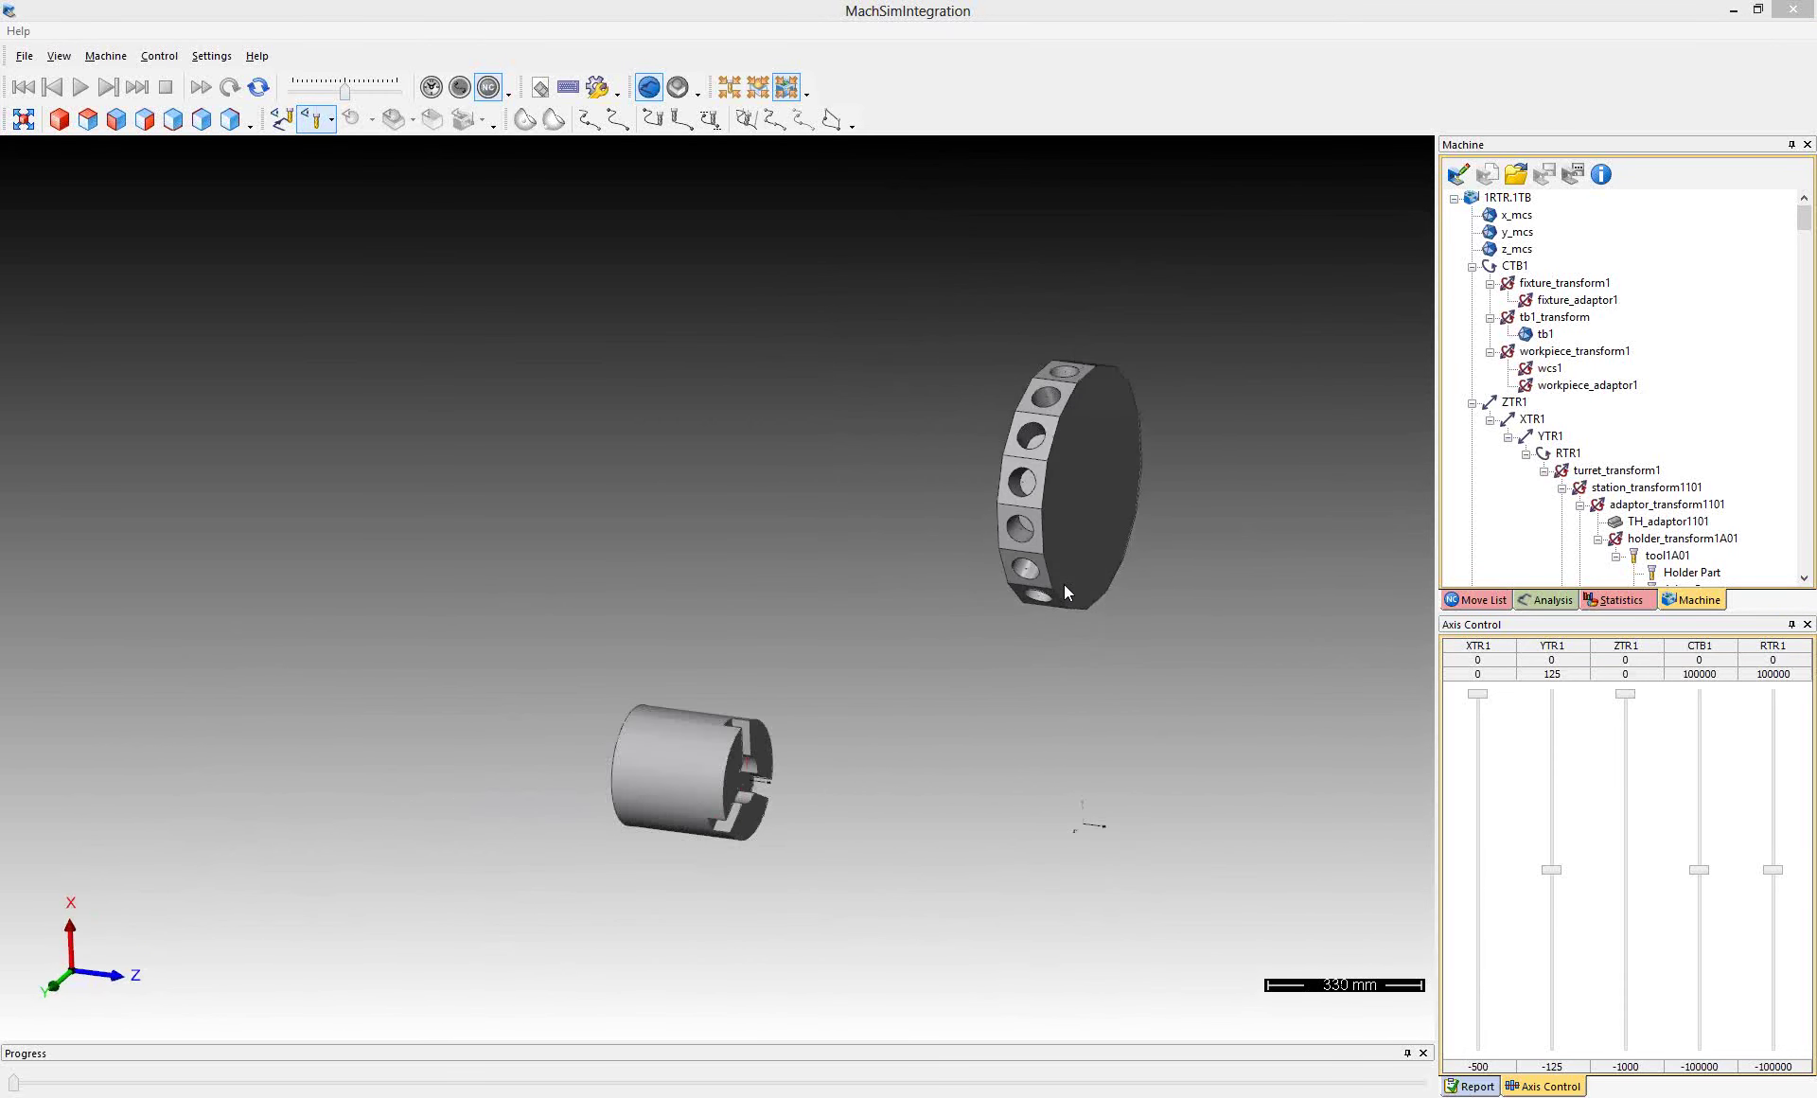
{"action": "left_click", "coordinate": [1786, 19]}
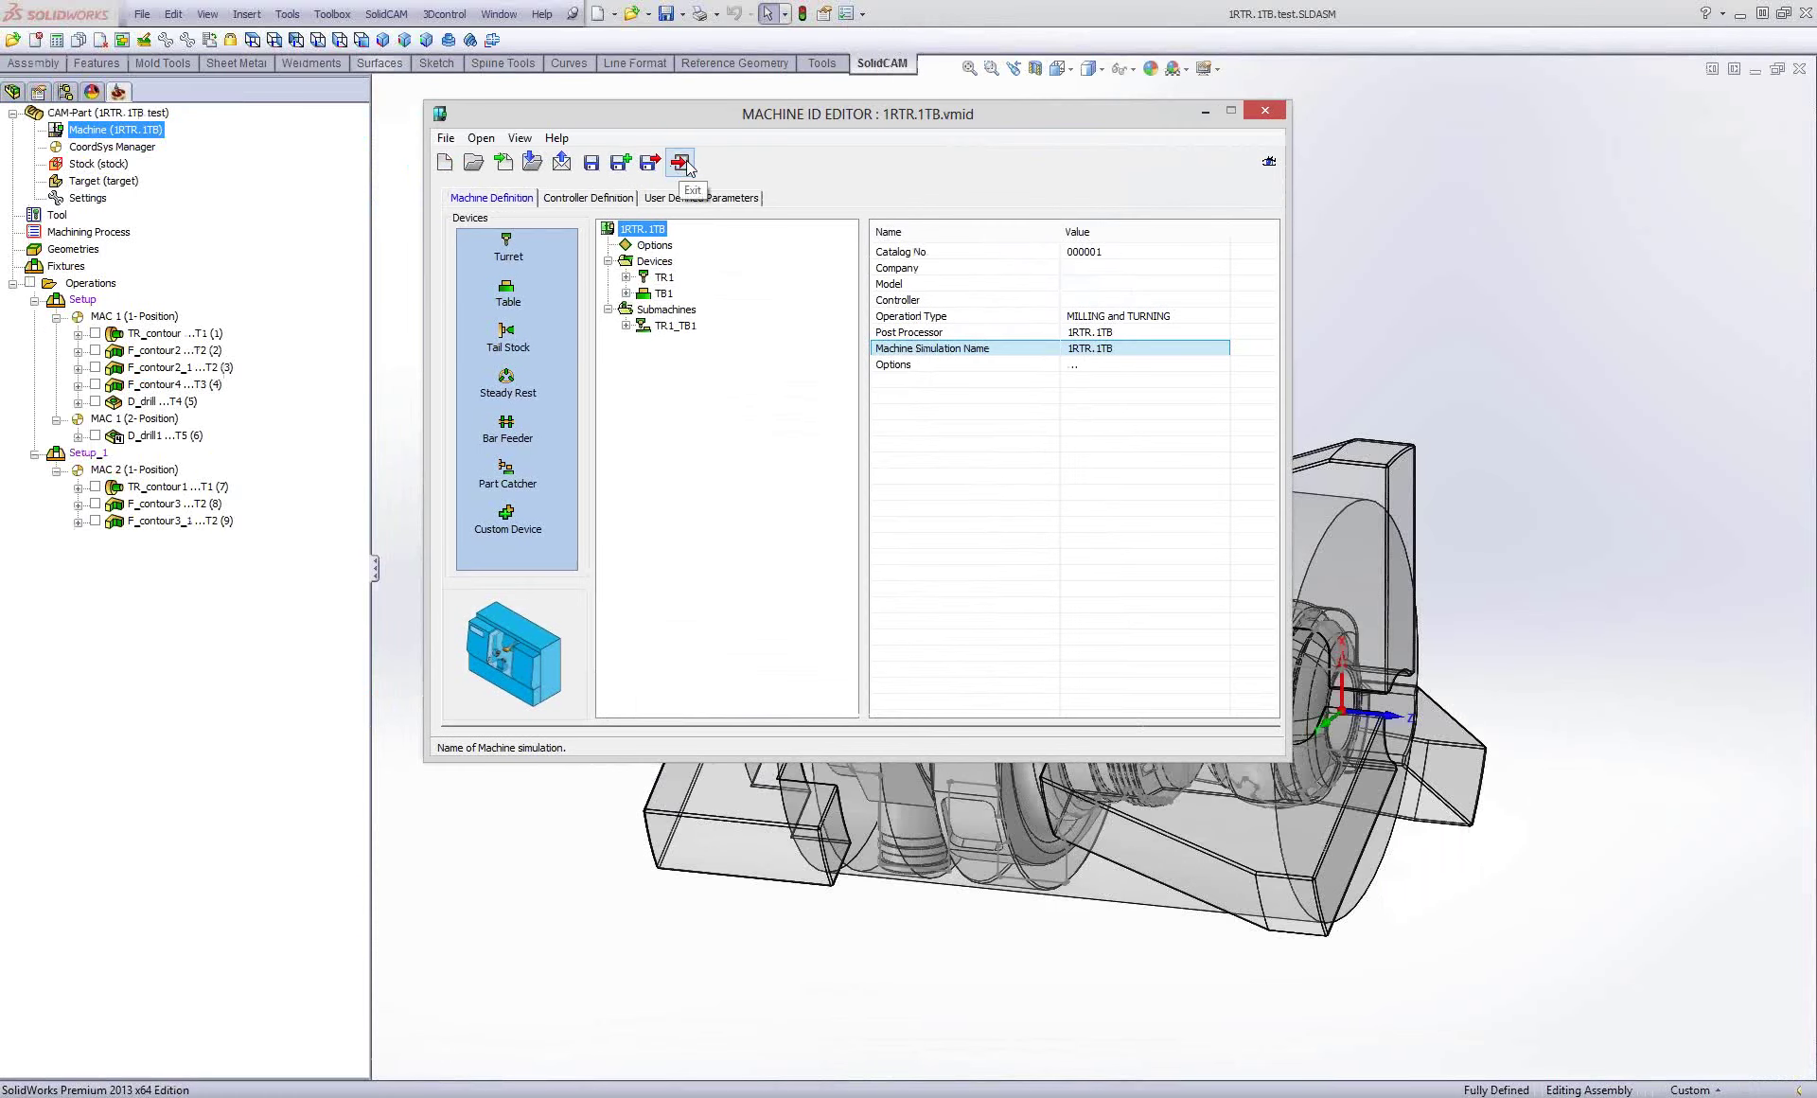
{"action": "left_click", "coordinate": [680, 163]}
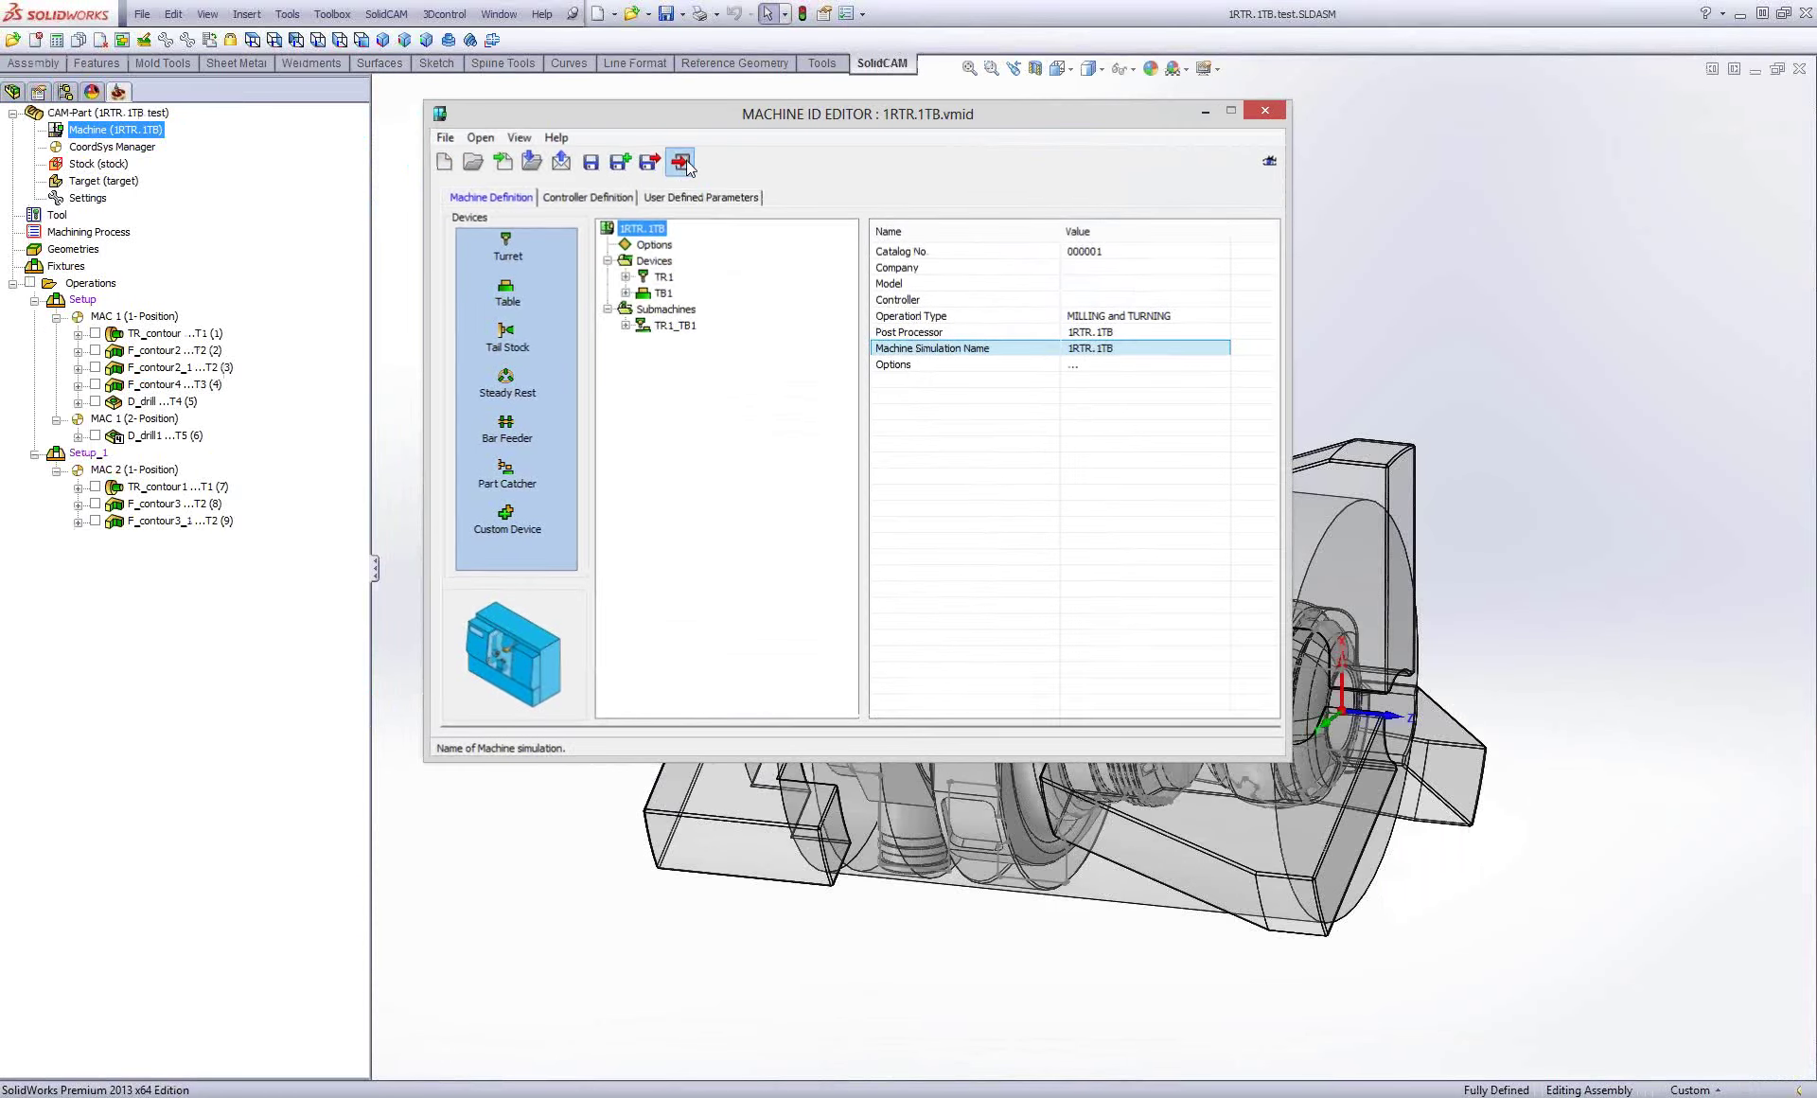
{"action": "mouse_move", "coordinate": [1268, 700]}
{"action": "middle_mouse_down"}
{"action": "mouse_move", "coordinate": [1505, 730]}
{"action": "mouse_move", "coordinate": [1374, 568]}
{"action": "middle_mouse_up"}
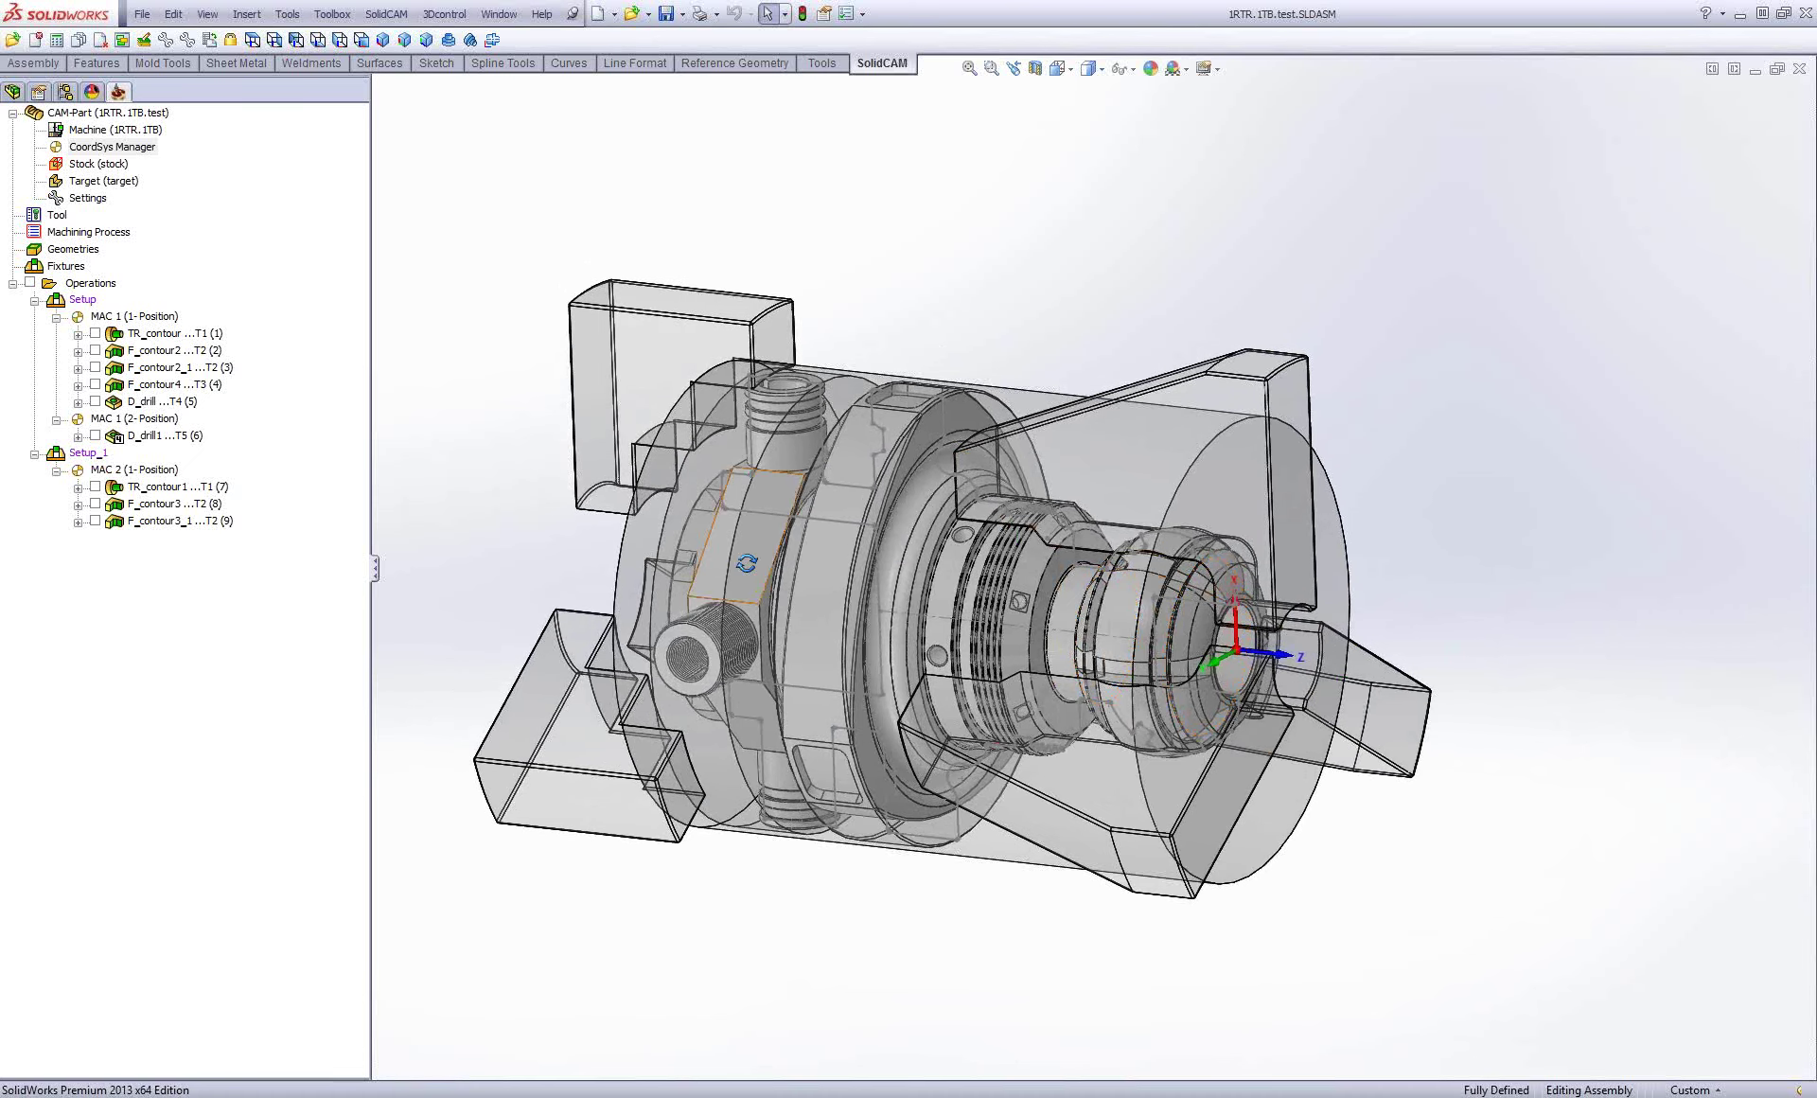
{"action": "mouse_move", "coordinate": [747, 563]}
{"action": "middle_mouse_down"}
{"action": "mouse_move", "coordinate": [1131, 605]}
{"action": "mouse_move", "coordinate": [516, 427]}
{"action": "middle_mouse_up"}
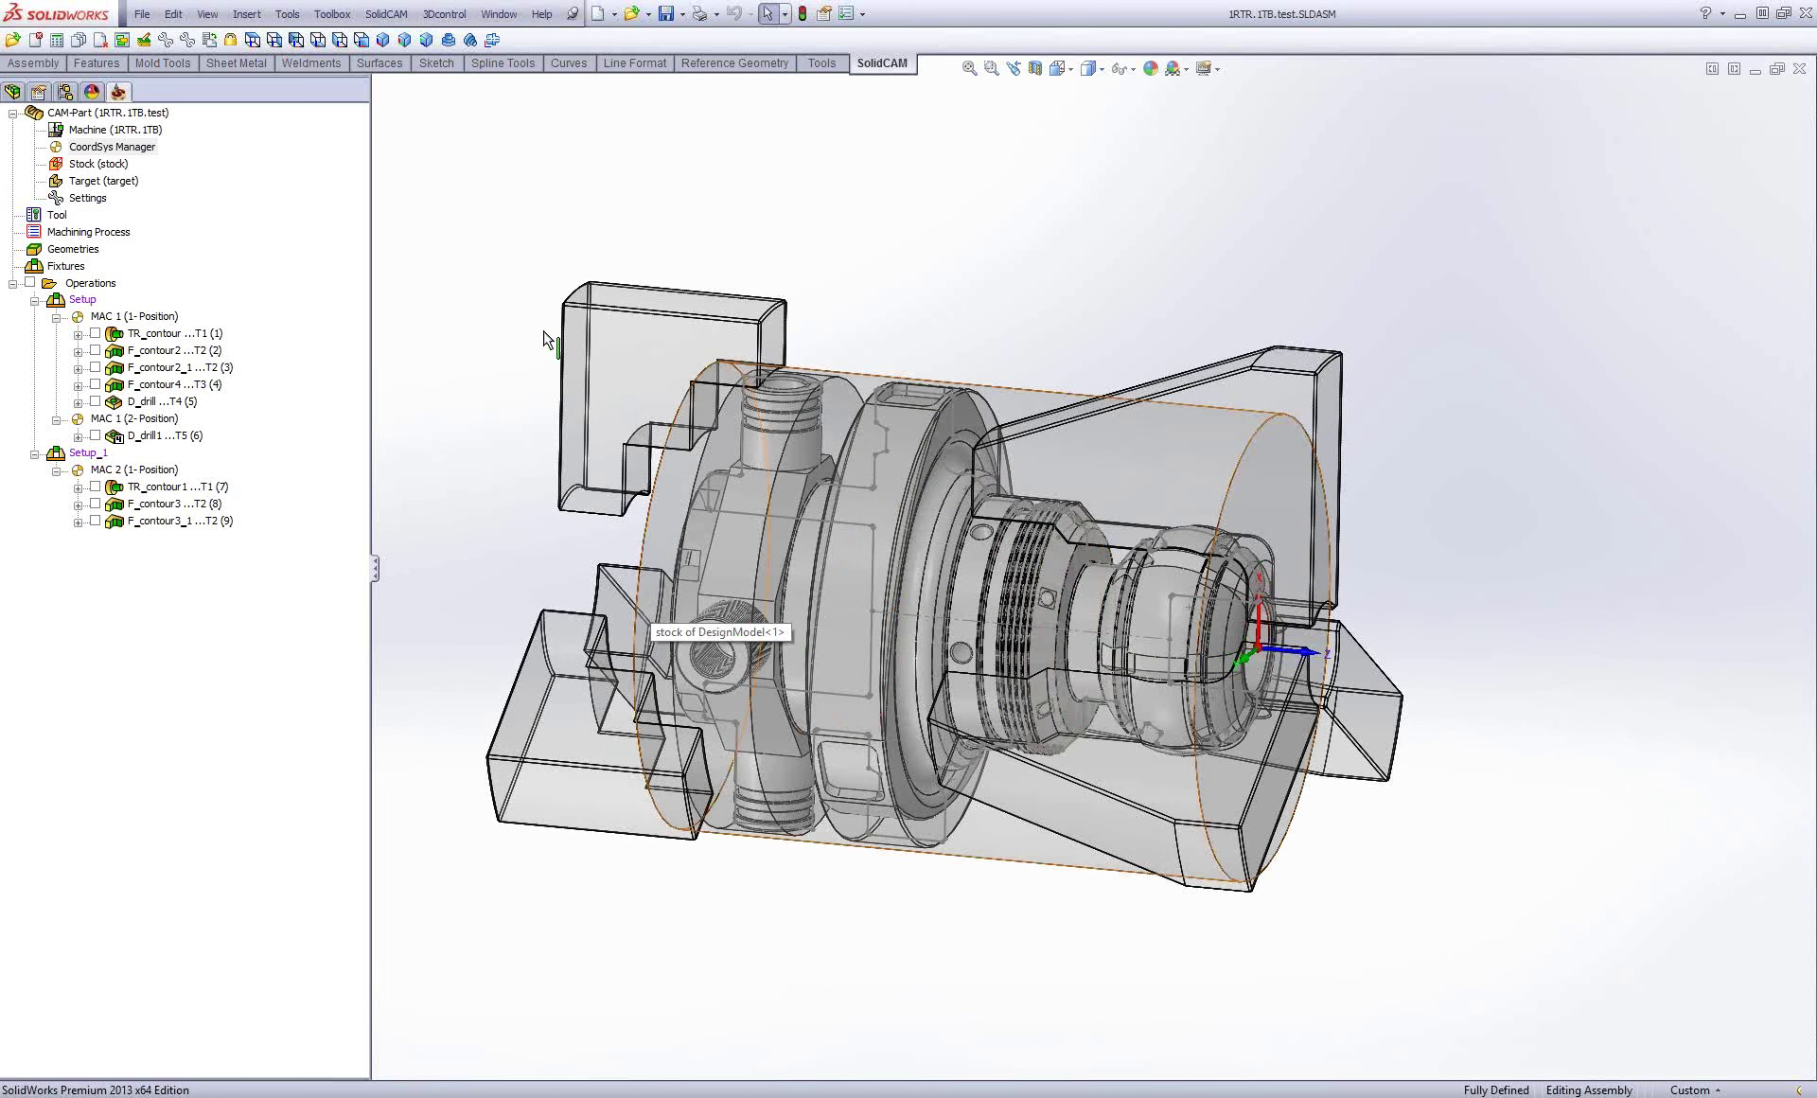
{"action": "double_click", "coordinate": [104, 300]}
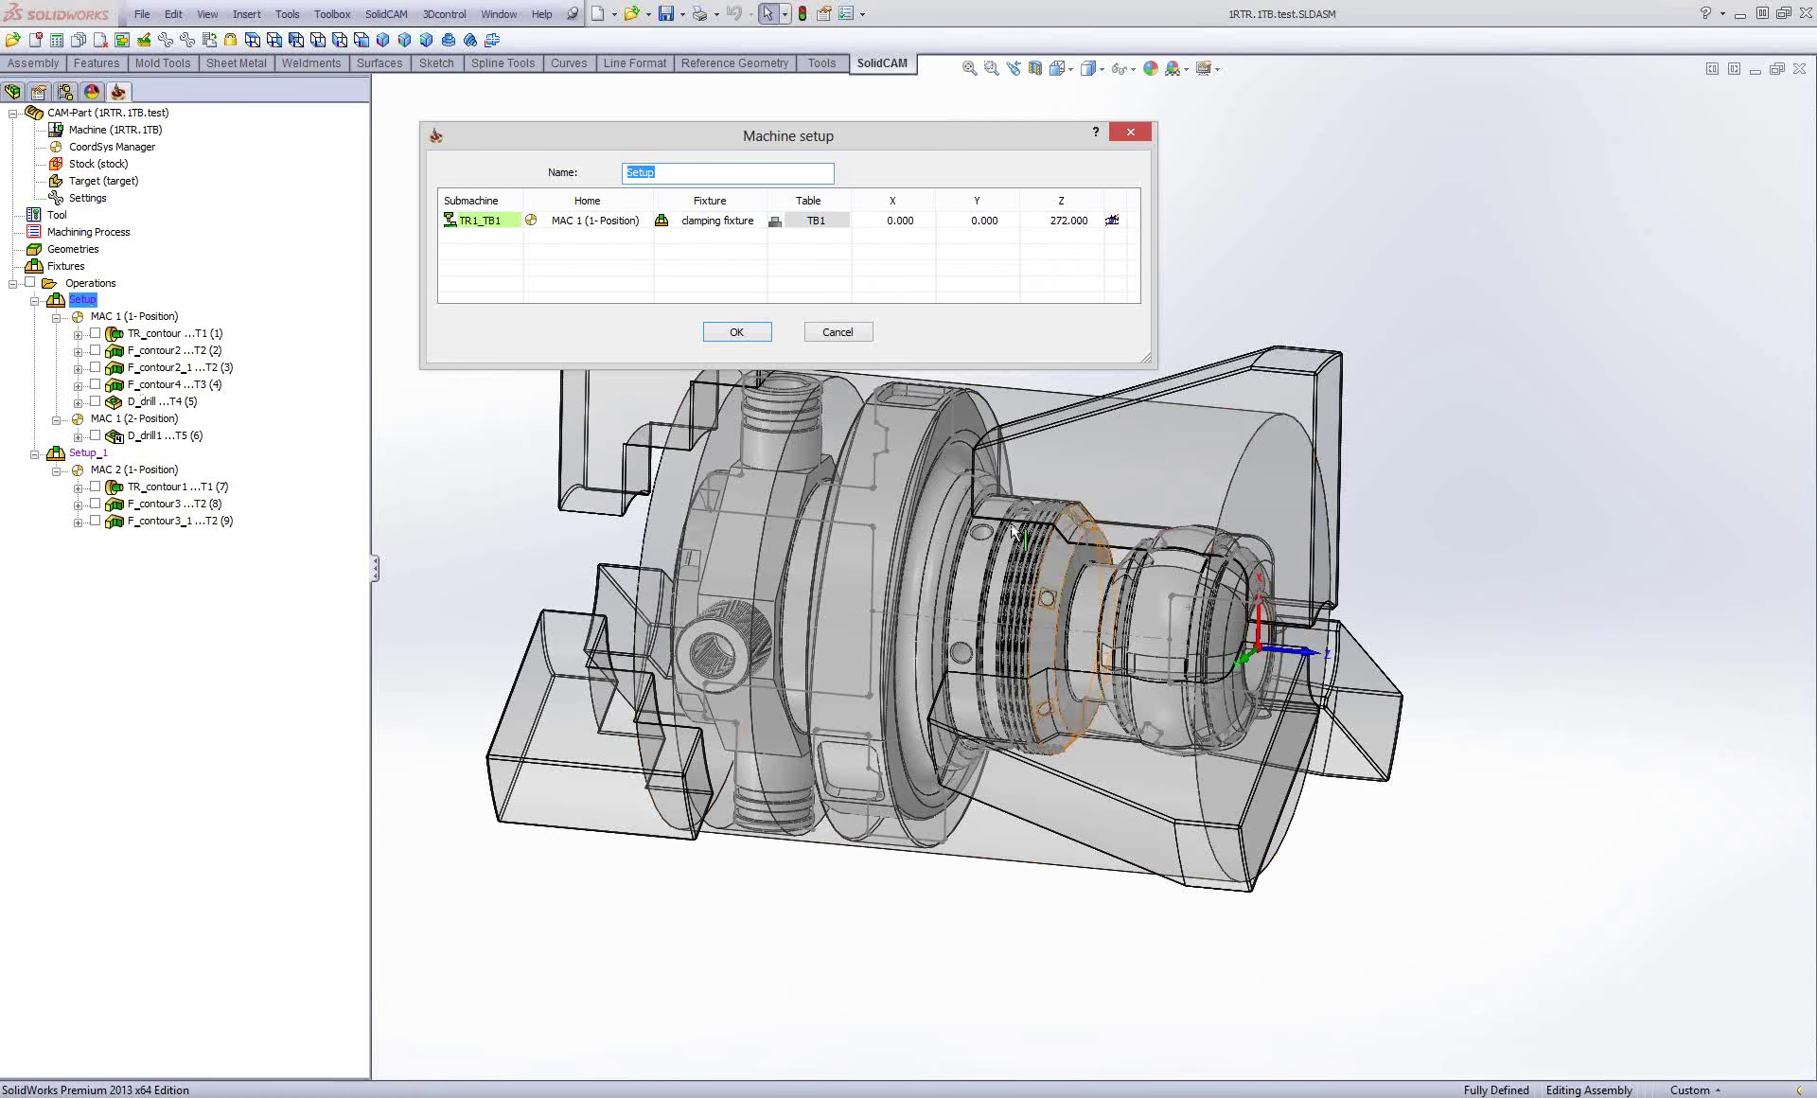
{"action": "left_click", "coordinate": [1102, 402]}
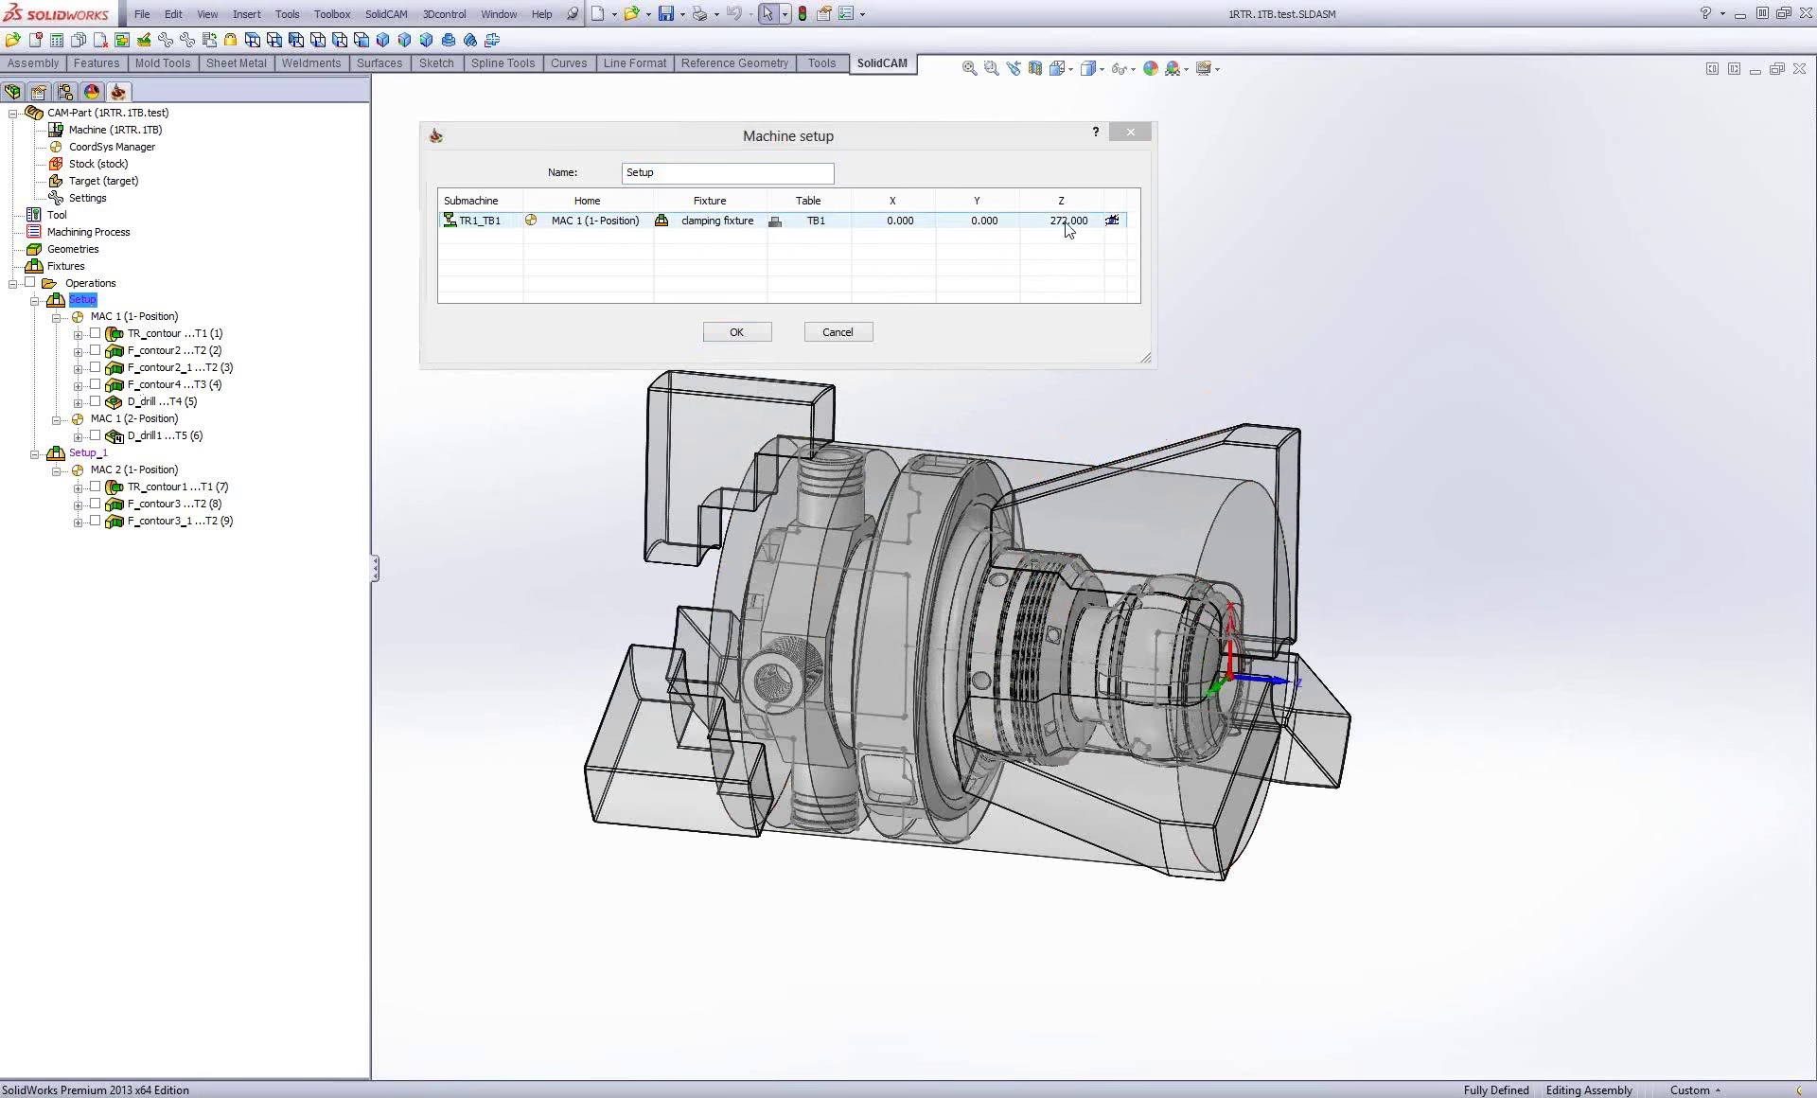
{"action": "left_click", "coordinate": [838, 333]}
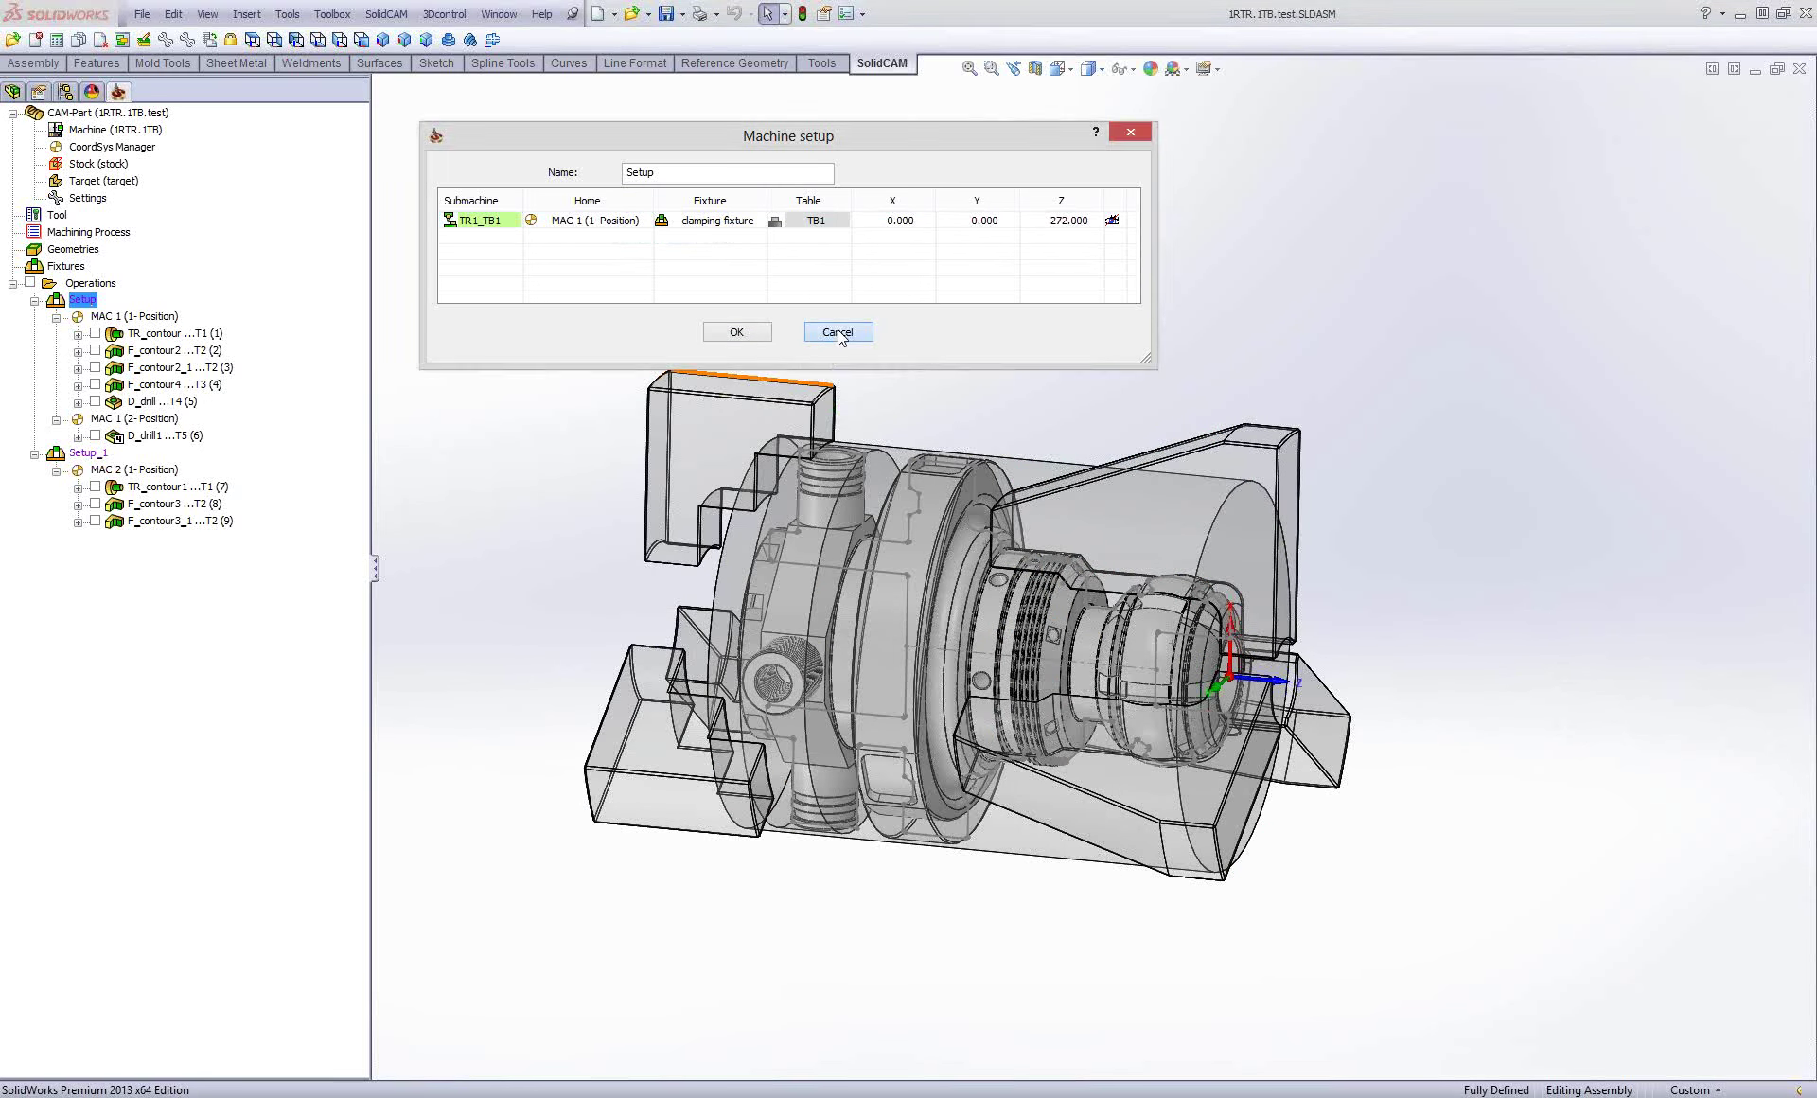
Preview clamping fixture1 at Z 240.000 in Setup_1's machine setup, inspect it, and accept.
{"action": "double_click", "coordinate": [88, 452]}
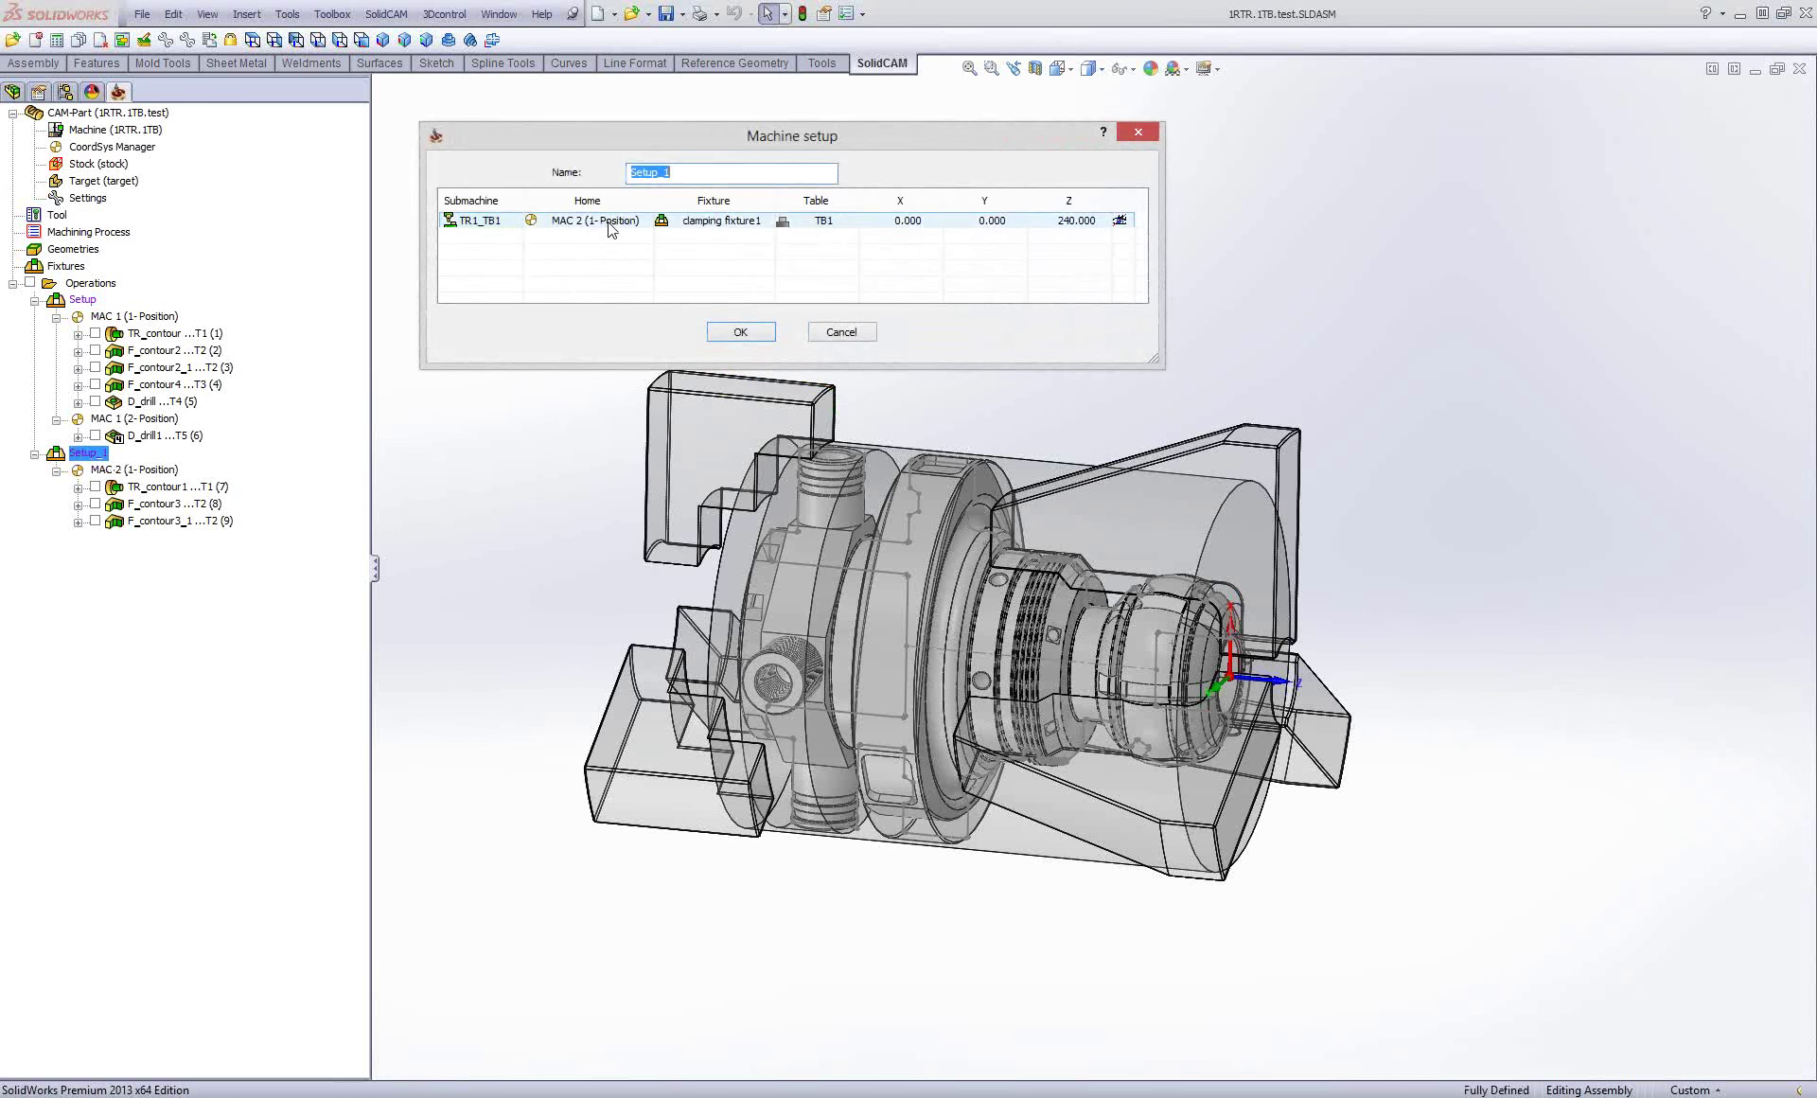
{"action": "left_click", "coordinate": [1121, 221]}
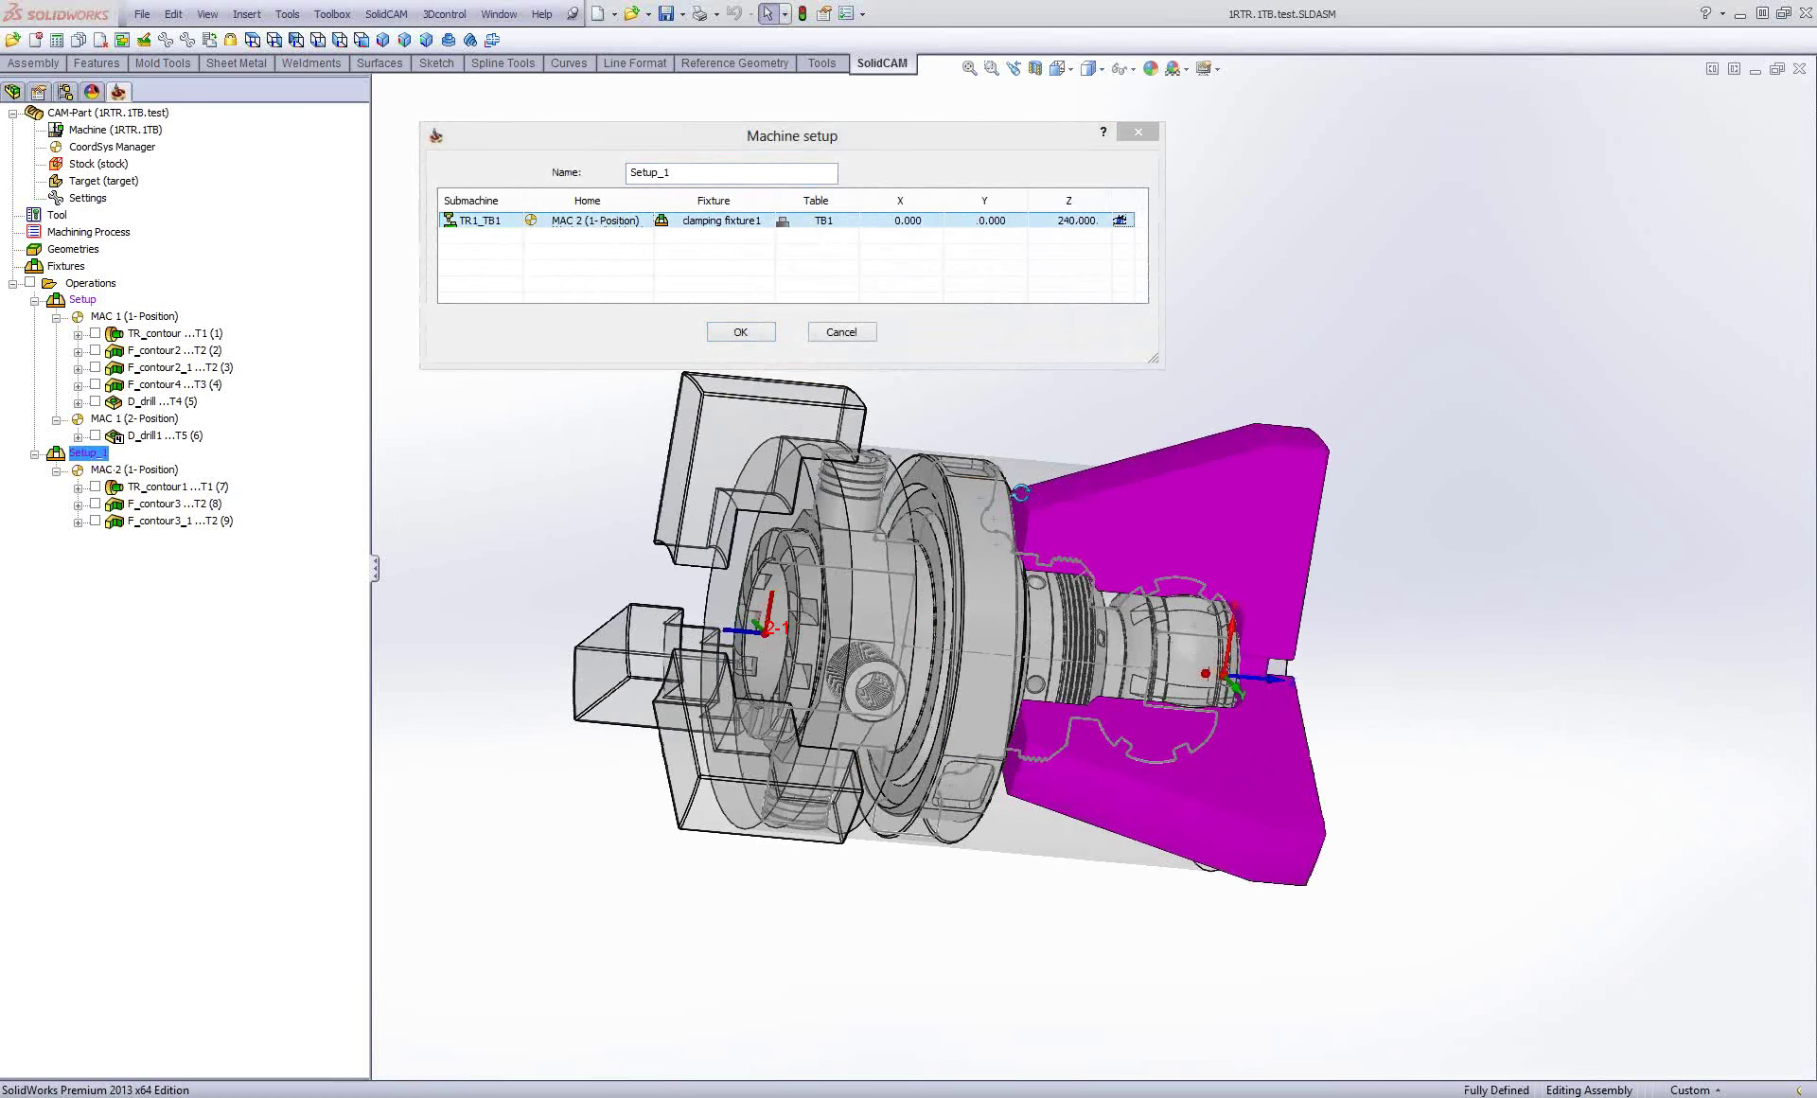
{"action": "mouse_move", "coordinate": [852, 624]}
{"action": "middle_mouse_down"}
{"action": "mouse_move", "coordinate": [730, 622]}
{"action": "mouse_move", "coordinate": [1157, 665]}
{"action": "mouse_move", "coordinate": [1122, 607]}
{"action": "middle_mouse_up"}
{"action": "scroll", "coordinate": [1123, 607], "scroll_direction": "down", "scroll_amount": 3}
{"action": "scroll", "coordinate": [1122, 607], "scroll_direction": "up", "scroll_amount": 2}
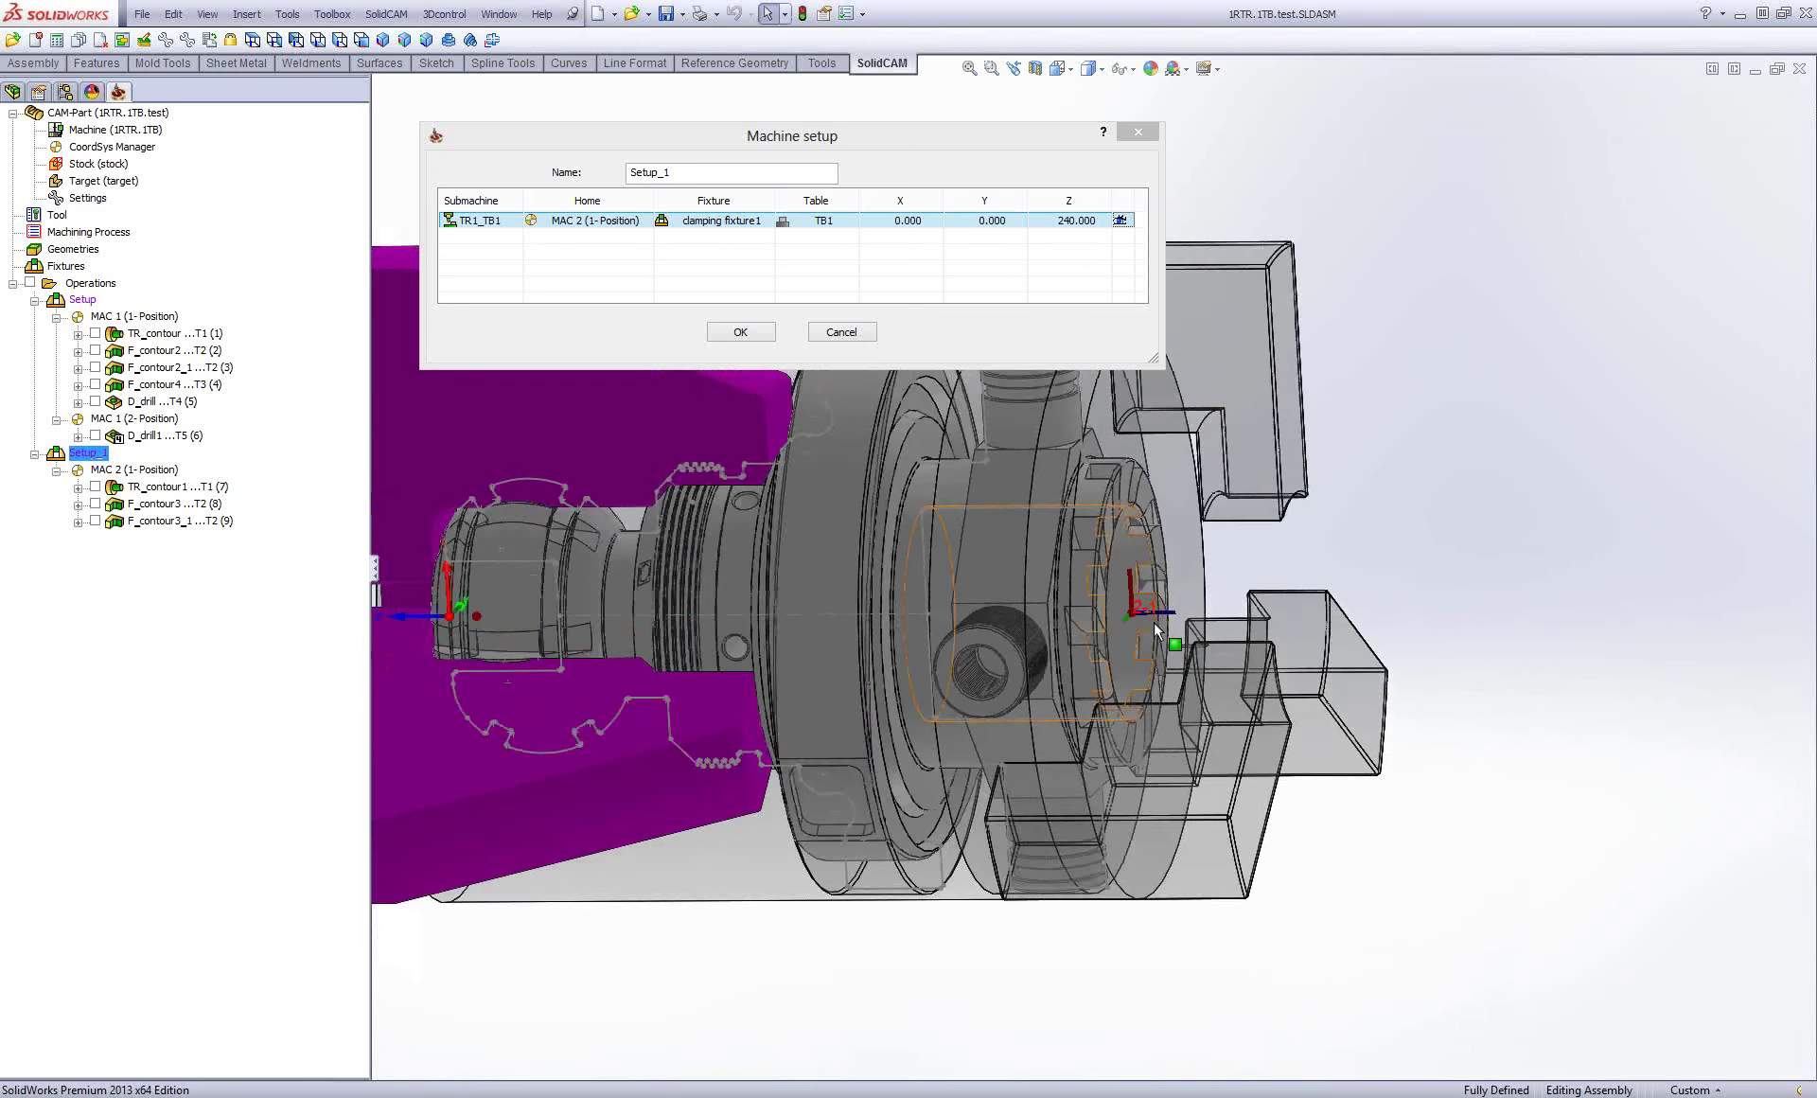
{"action": "scroll", "coordinate": [1117, 624], "scroll_direction": "up", "scroll_amount": 3}
{"action": "scroll", "coordinate": [1091, 660], "scroll_direction": "down", "scroll_amount": 2}
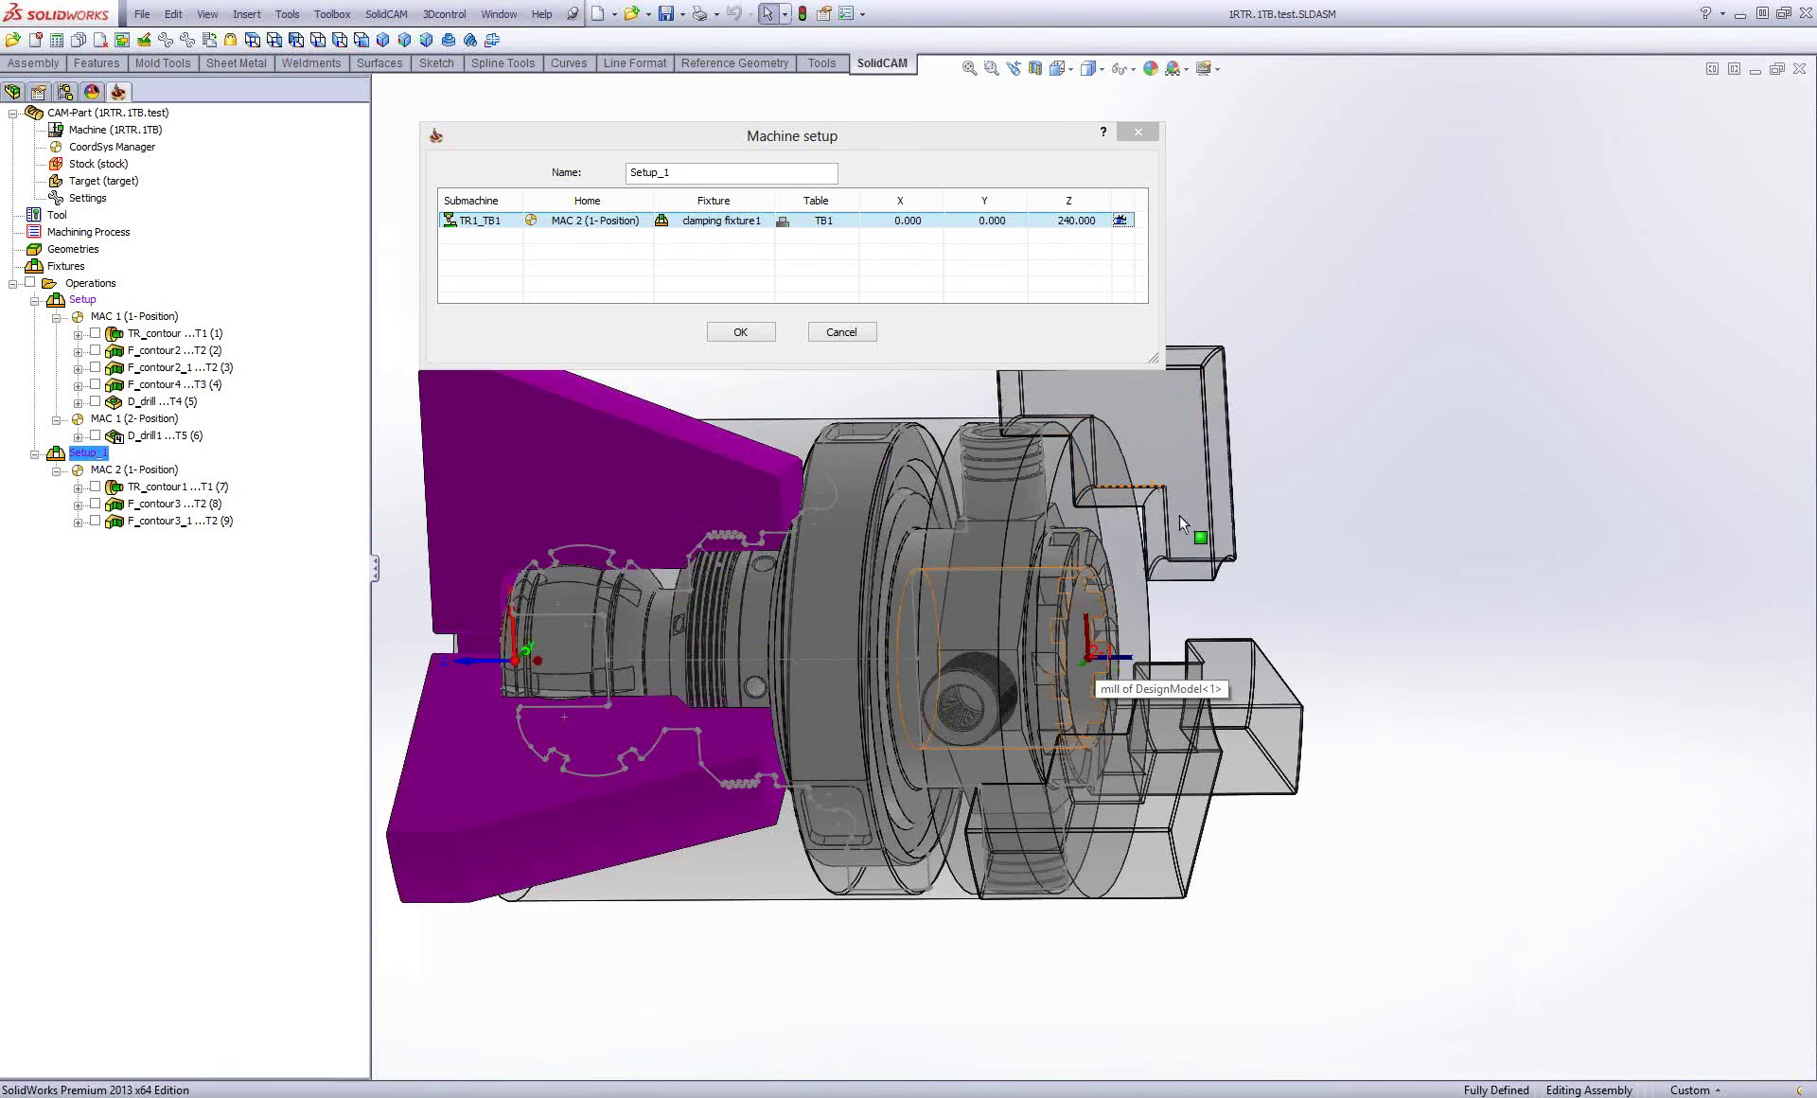
{"action": "scroll", "coordinate": [1240, 486], "scroll_direction": "up", "scroll_amount": 2}
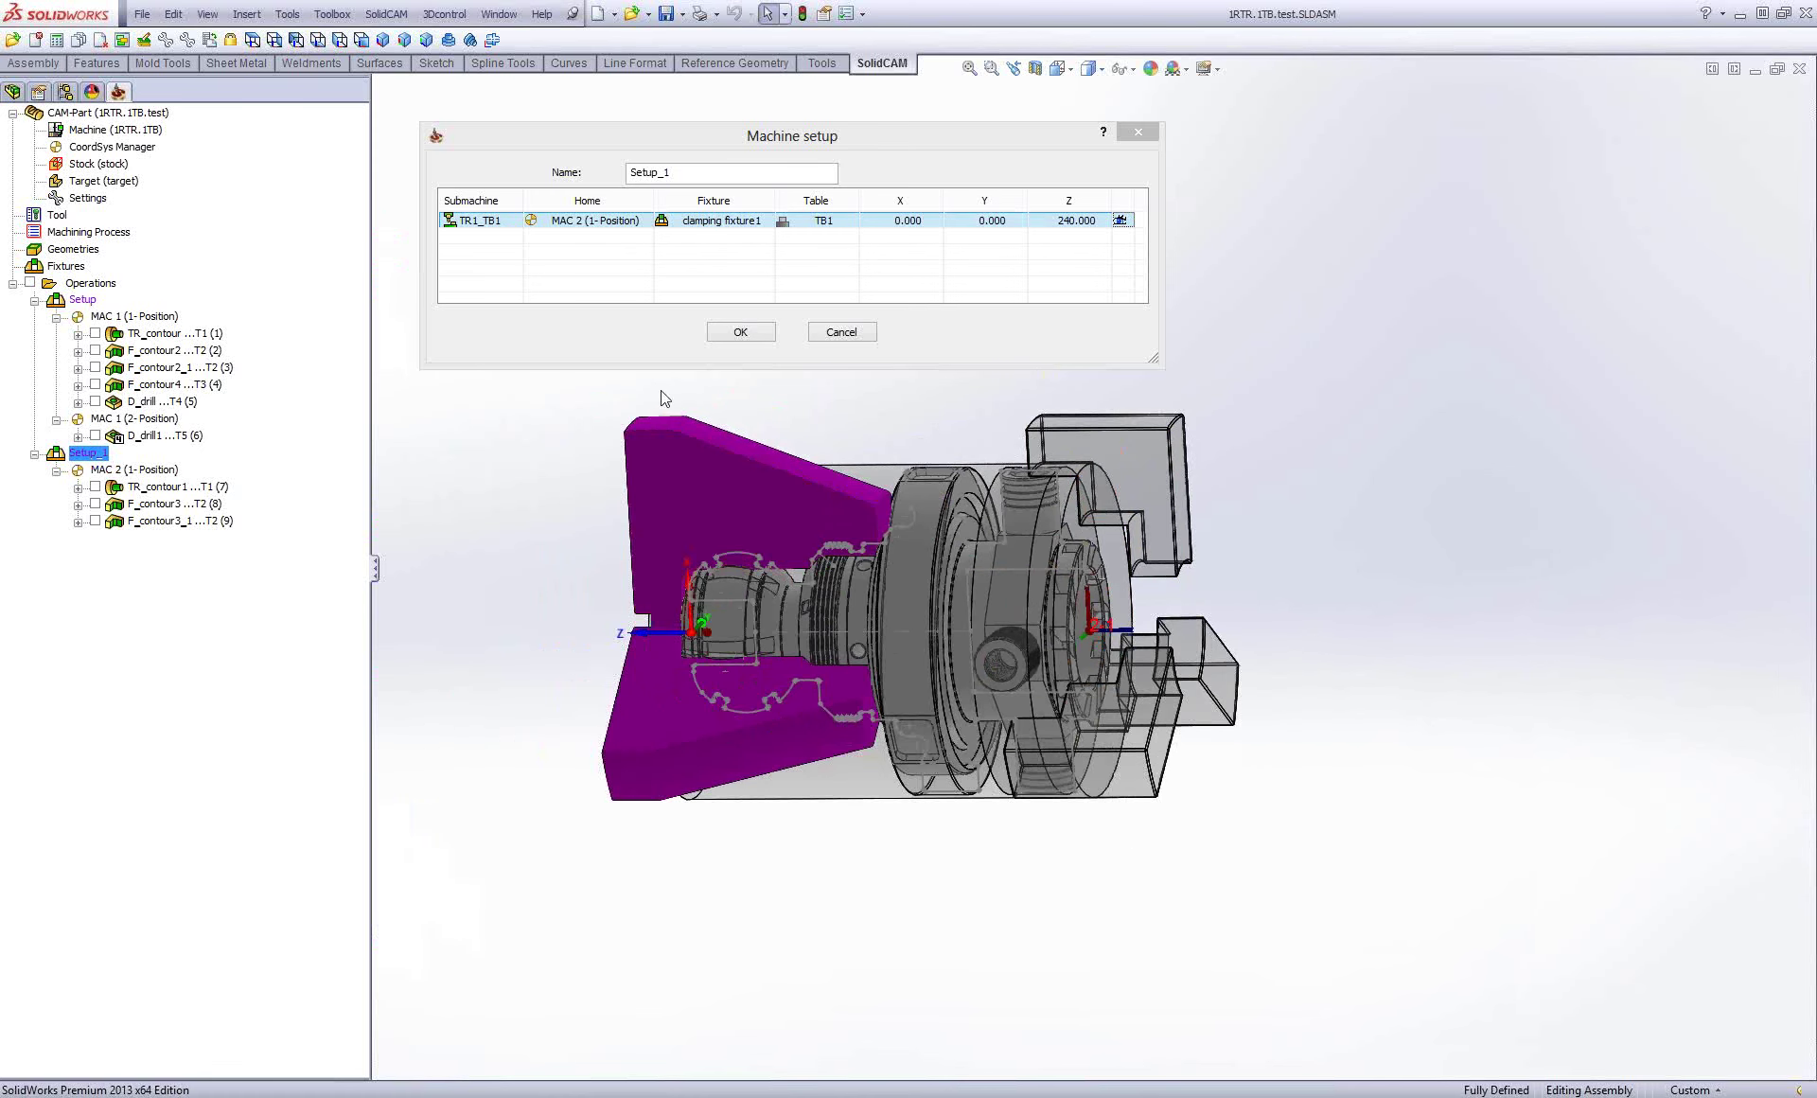
{"action": "mouse_move", "coordinate": [663, 446]}
{"action": "middle_mouse_down"}
{"action": "mouse_move", "coordinate": [588, 490]}
{"action": "mouse_move", "coordinate": [616, 486]}
{"action": "mouse_move", "coordinate": [547, 499]}
{"action": "mouse_move", "coordinate": [540, 521]}
{"action": "middle_mouse_up"}
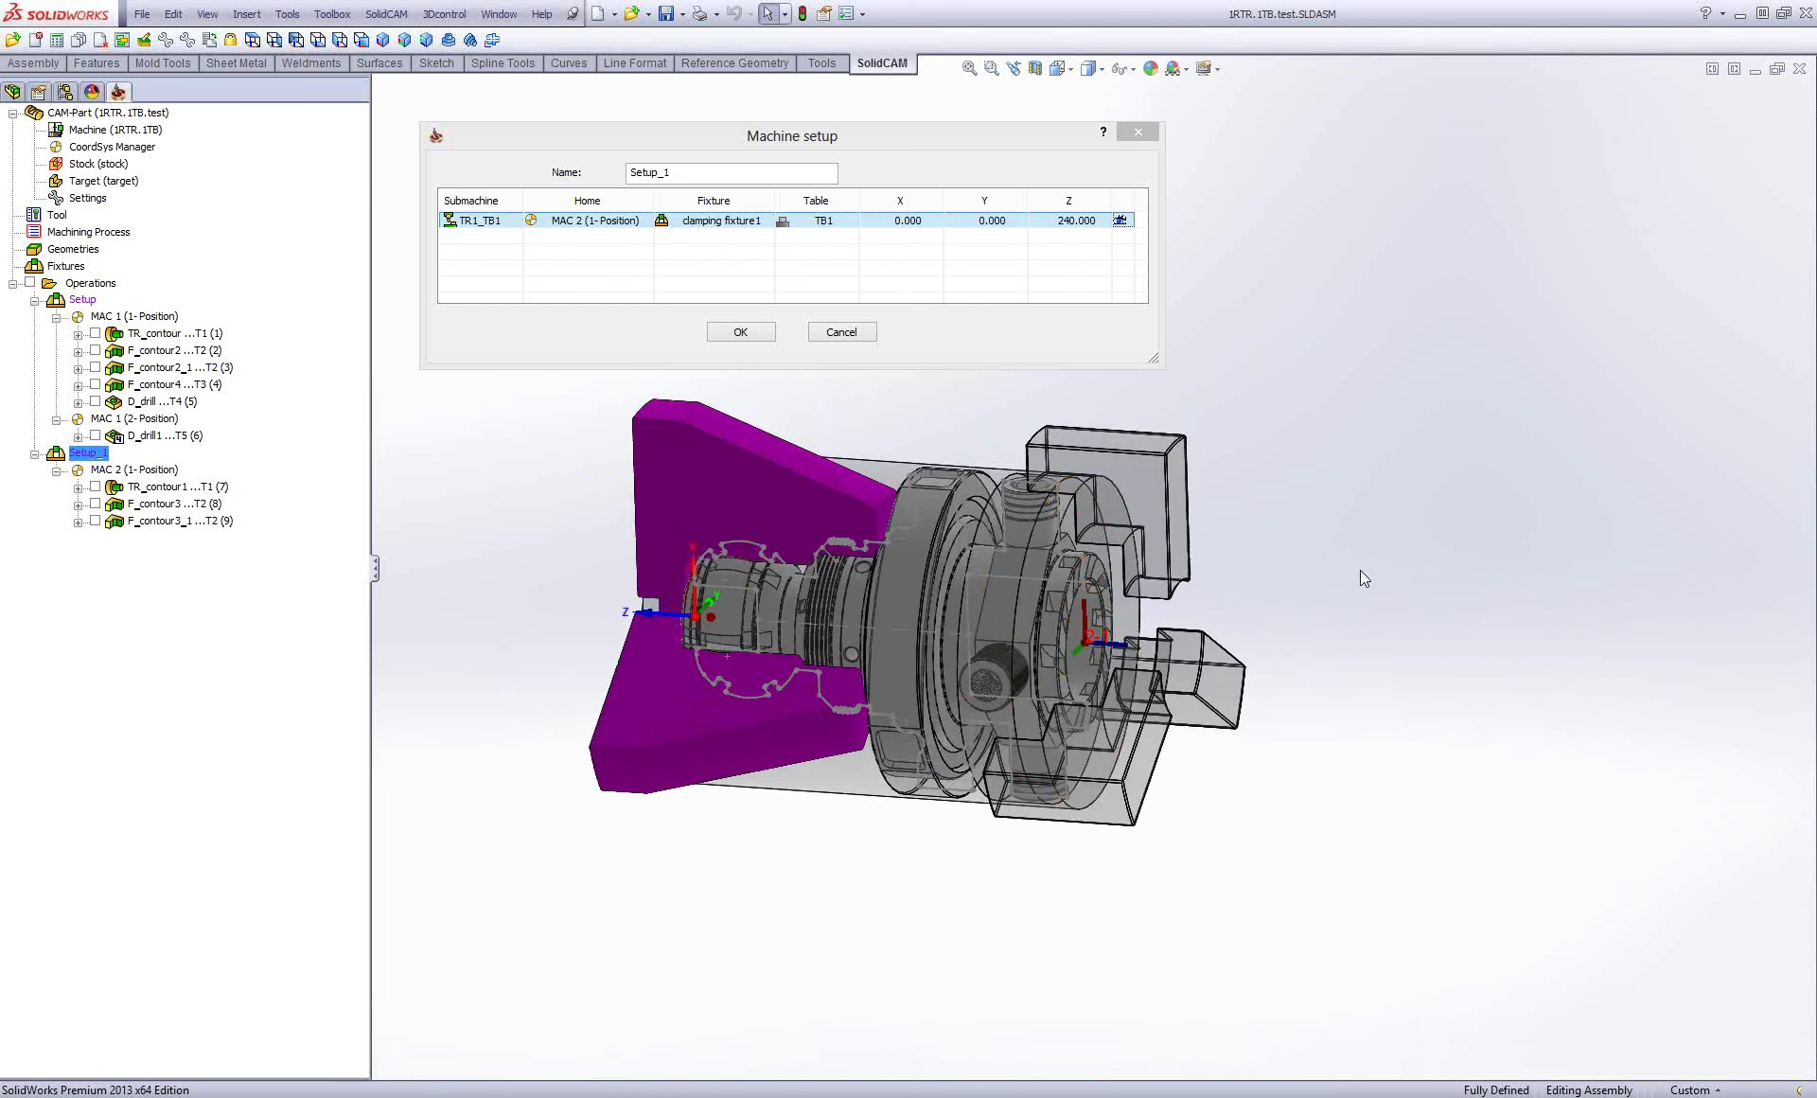
{"action": "left_click", "coordinate": [743, 332]}
Launch the machine simulation for all operations and move the Simulation panel aside.
{"action": "right_click", "coordinate": [100, 283]}
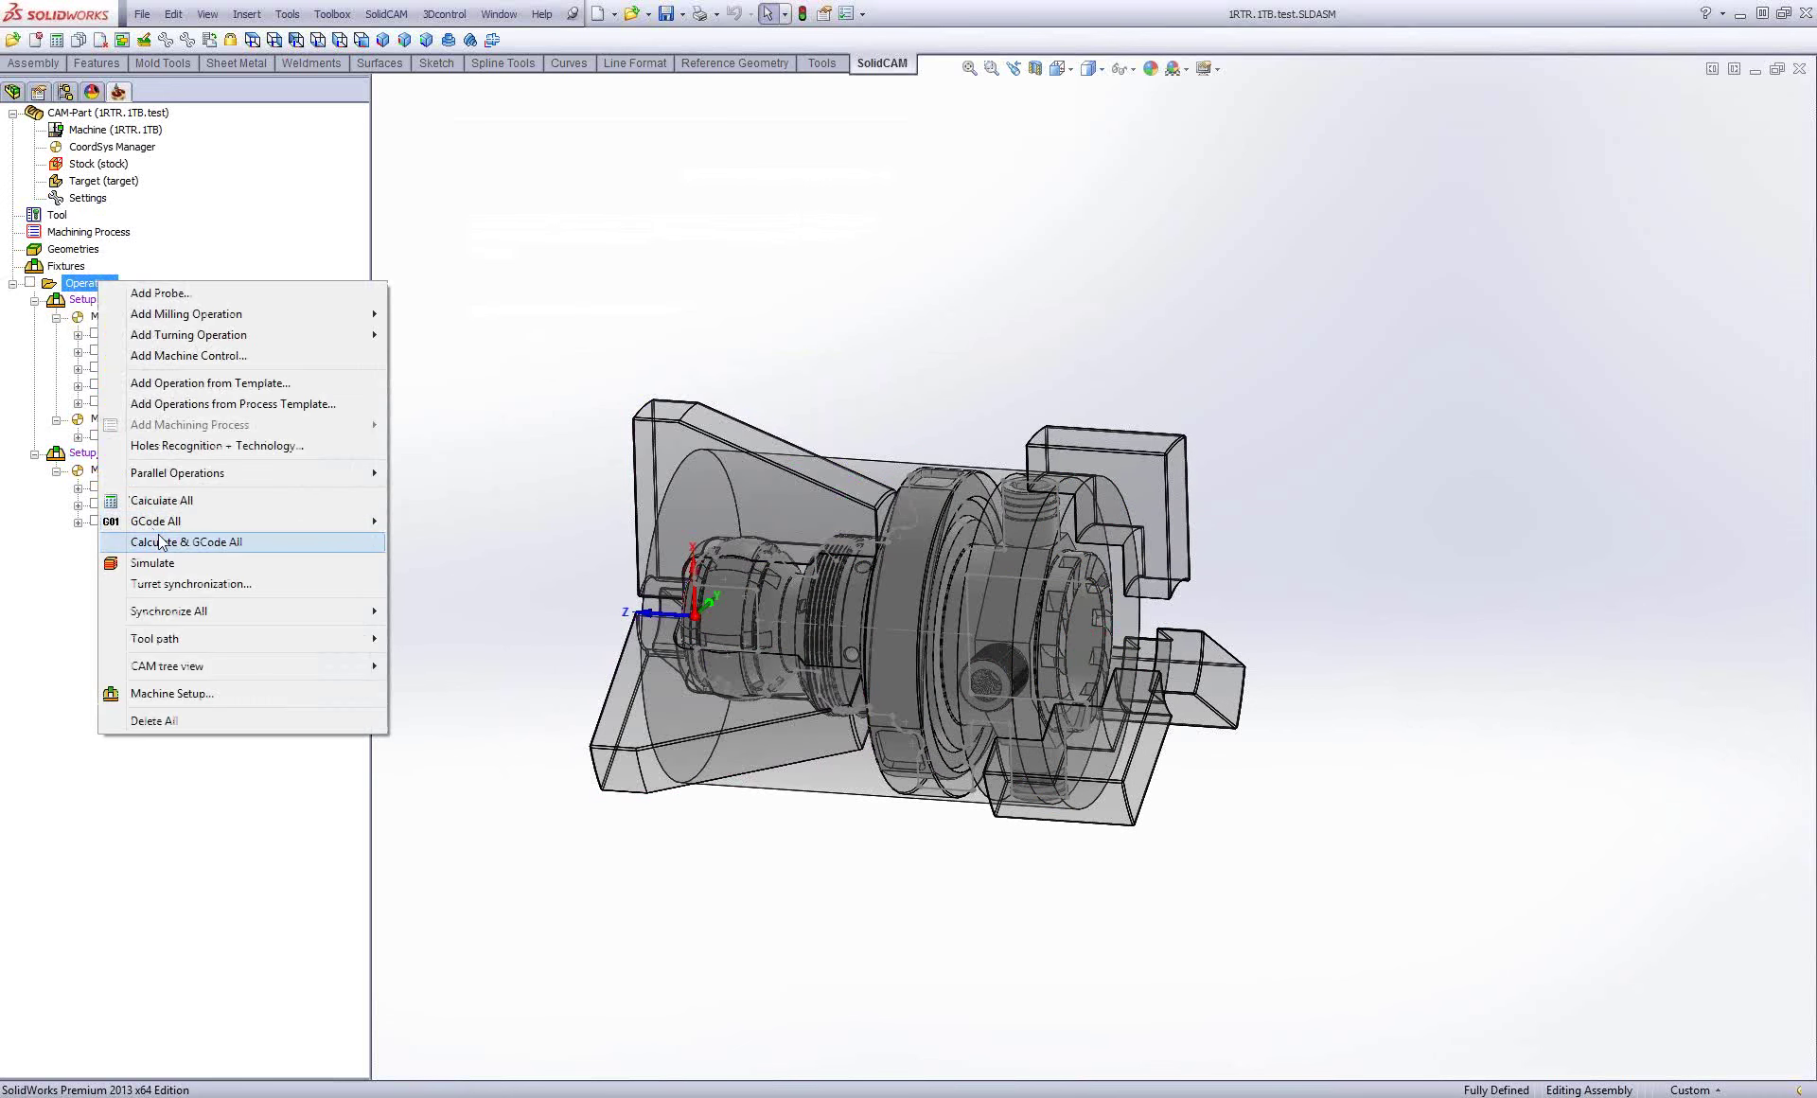
{"action": "left_click", "coordinate": [190, 564]}
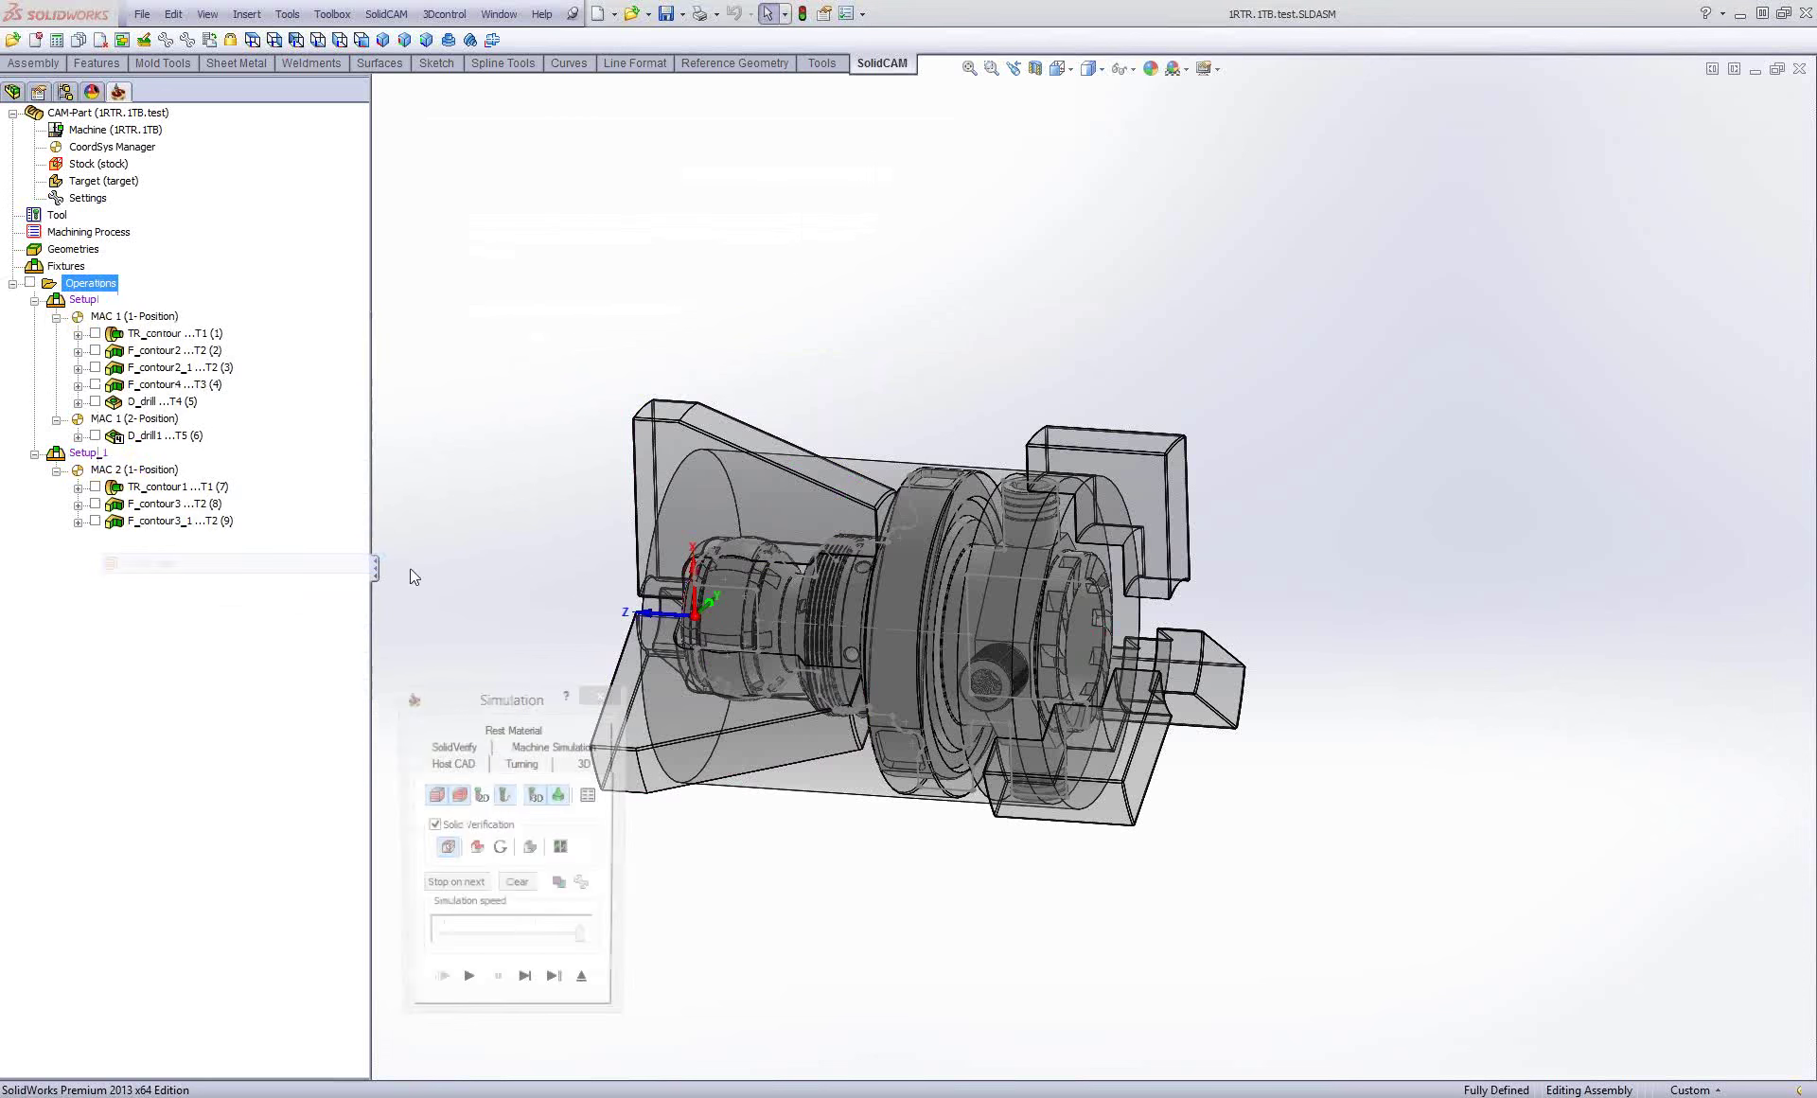
{"action": "left_click", "coordinate": [549, 747]}
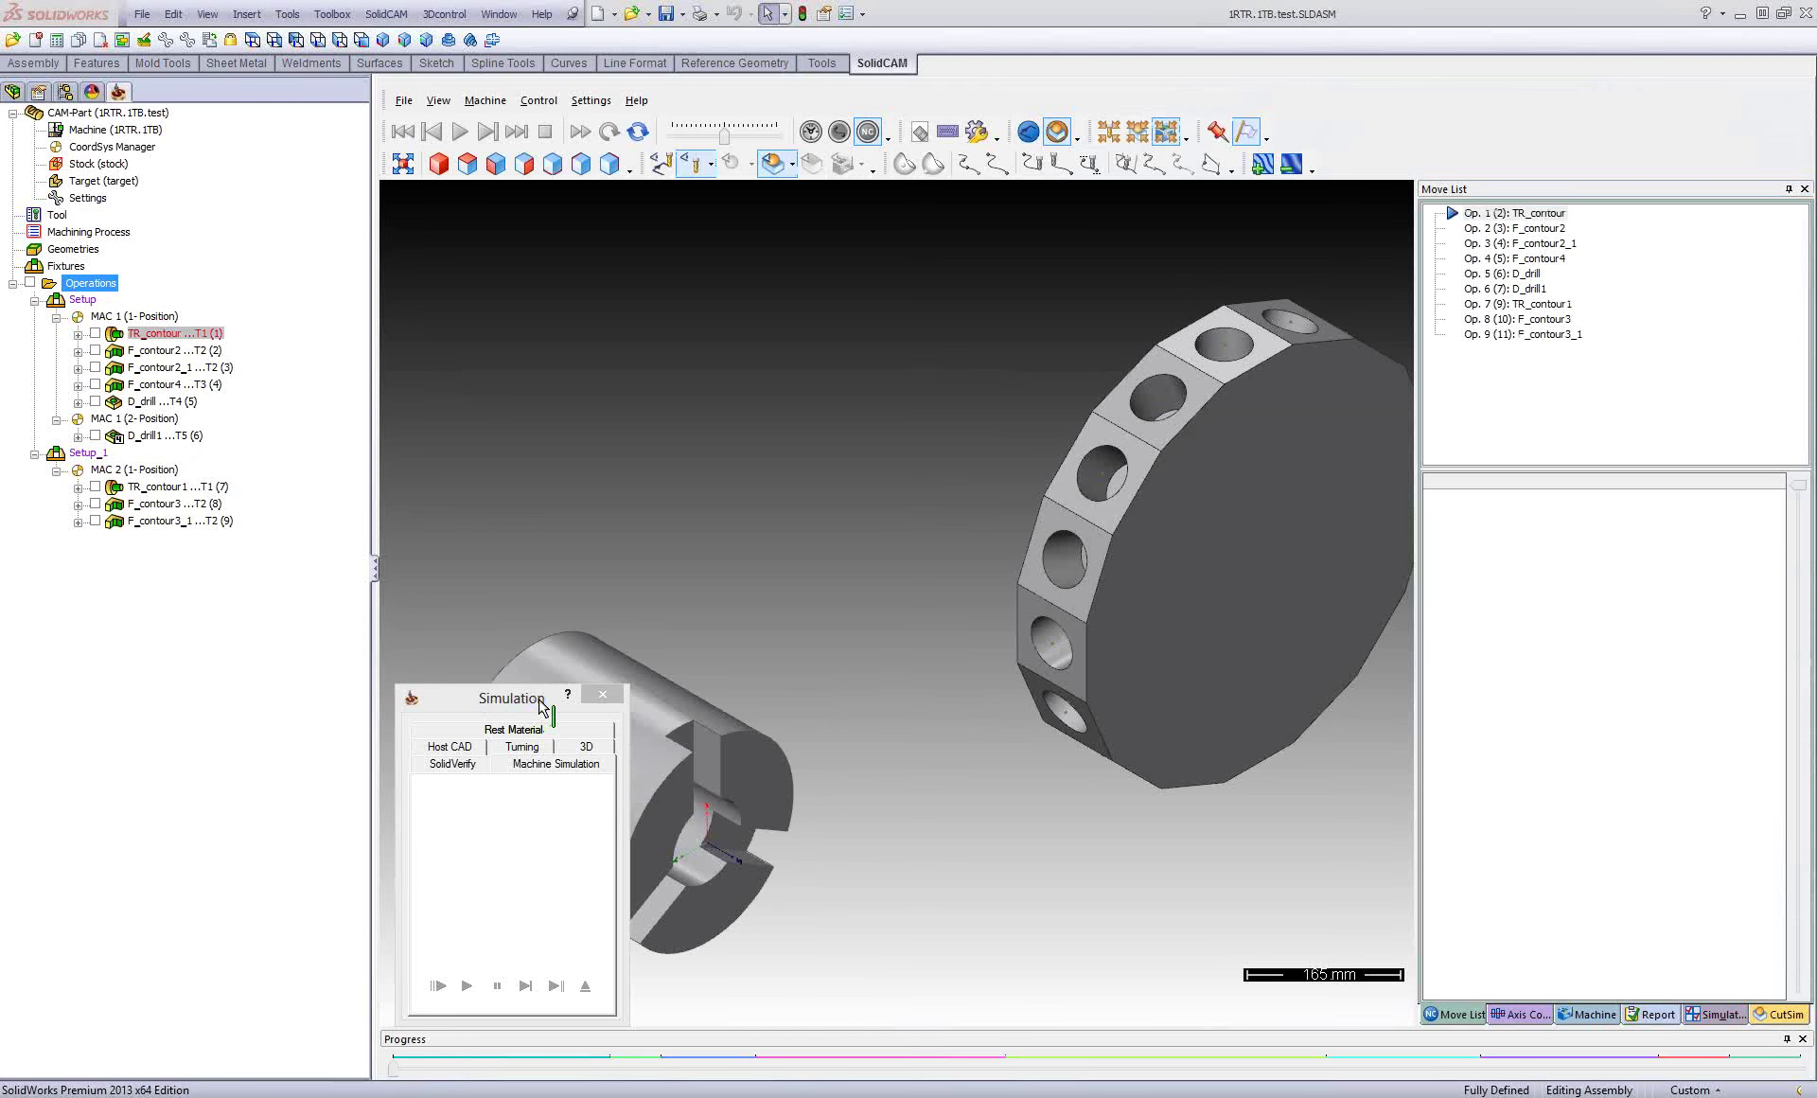
{"action": "left_click_drag", "start_coordinate": [541, 705], "coordinate": [233, 716]}
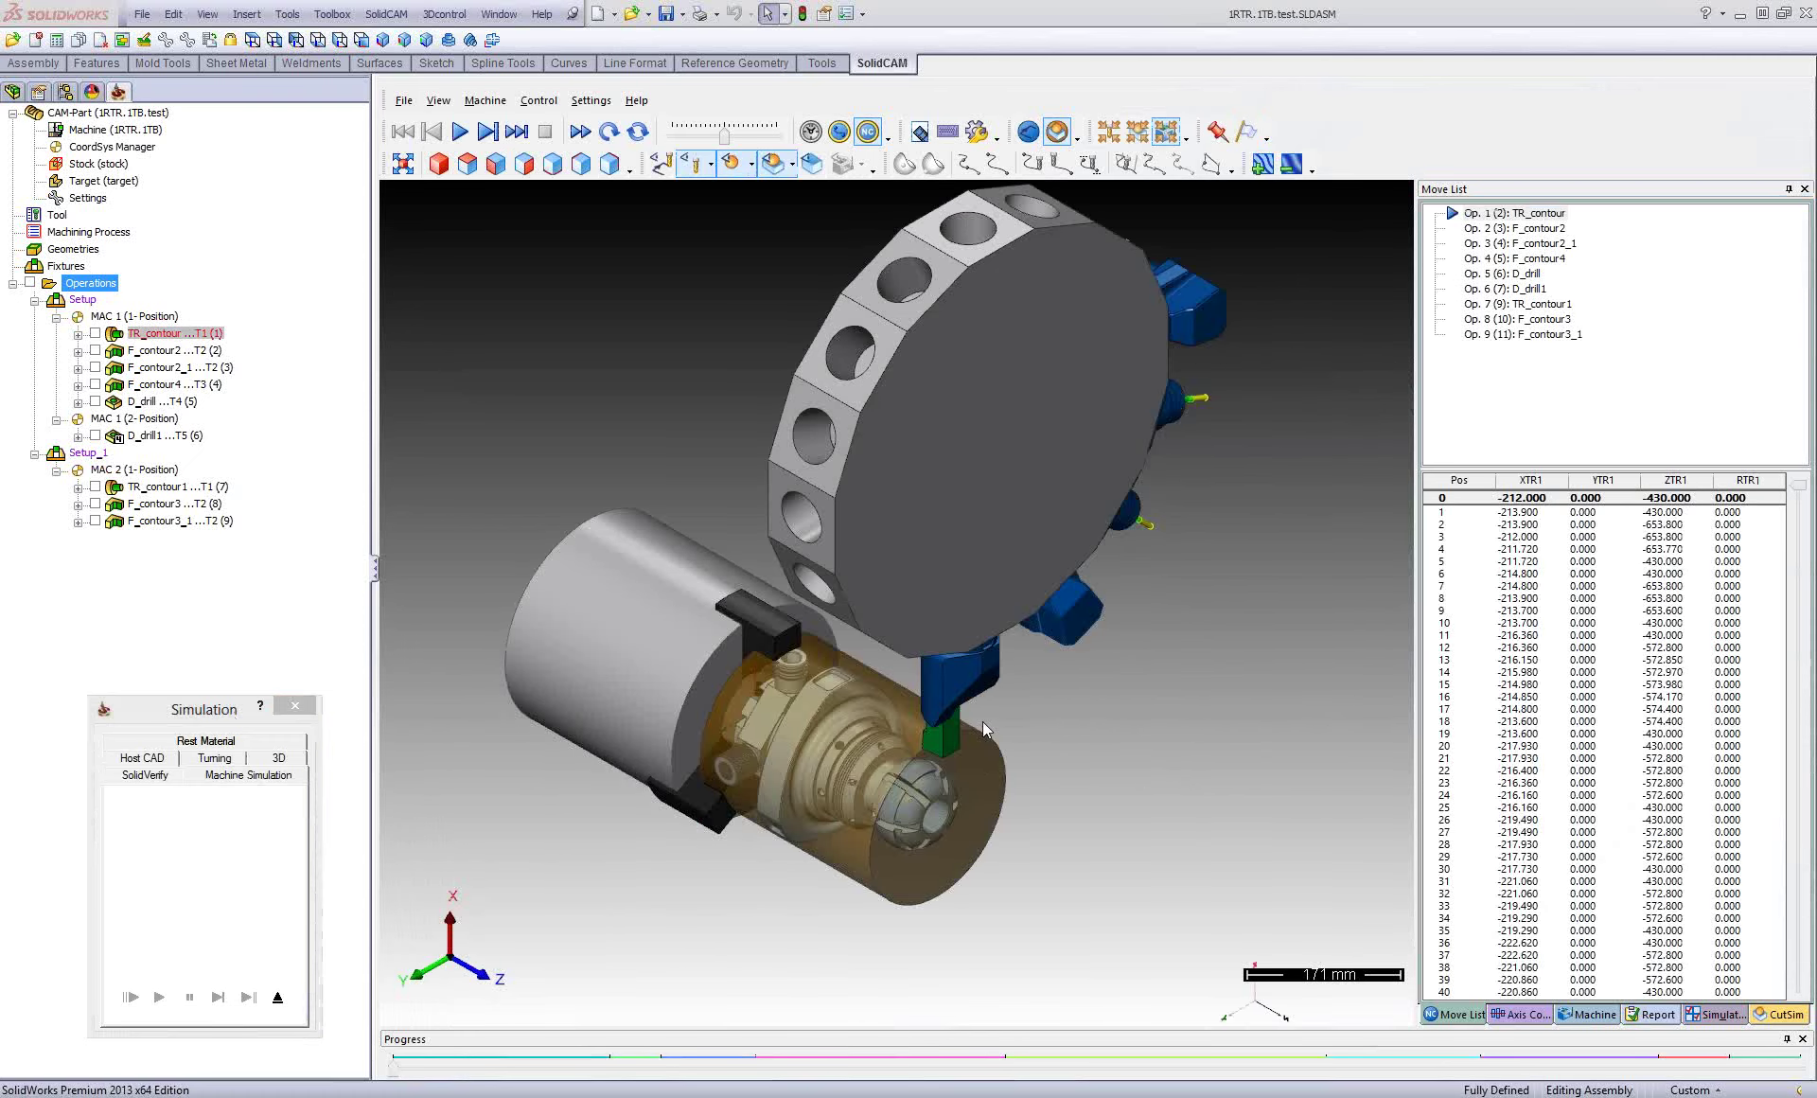
Orbit and zoom around the tool turret, then restore the standard machine view with Ctrl+1.
{"action": "mouse_move", "coordinate": [982, 721]}
{"action": "middle_mouse_down"}
{"action": "mouse_move", "coordinate": [1052, 651]}
{"action": "mouse_move", "coordinate": [1008, 634]}
{"action": "mouse_move", "coordinate": [1172, 616]}
{"action": "mouse_move", "coordinate": [1100, 623]}
{"action": "mouse_move", "coordinate": [1126, 623]}
{"action": "middle_mouse_up"}
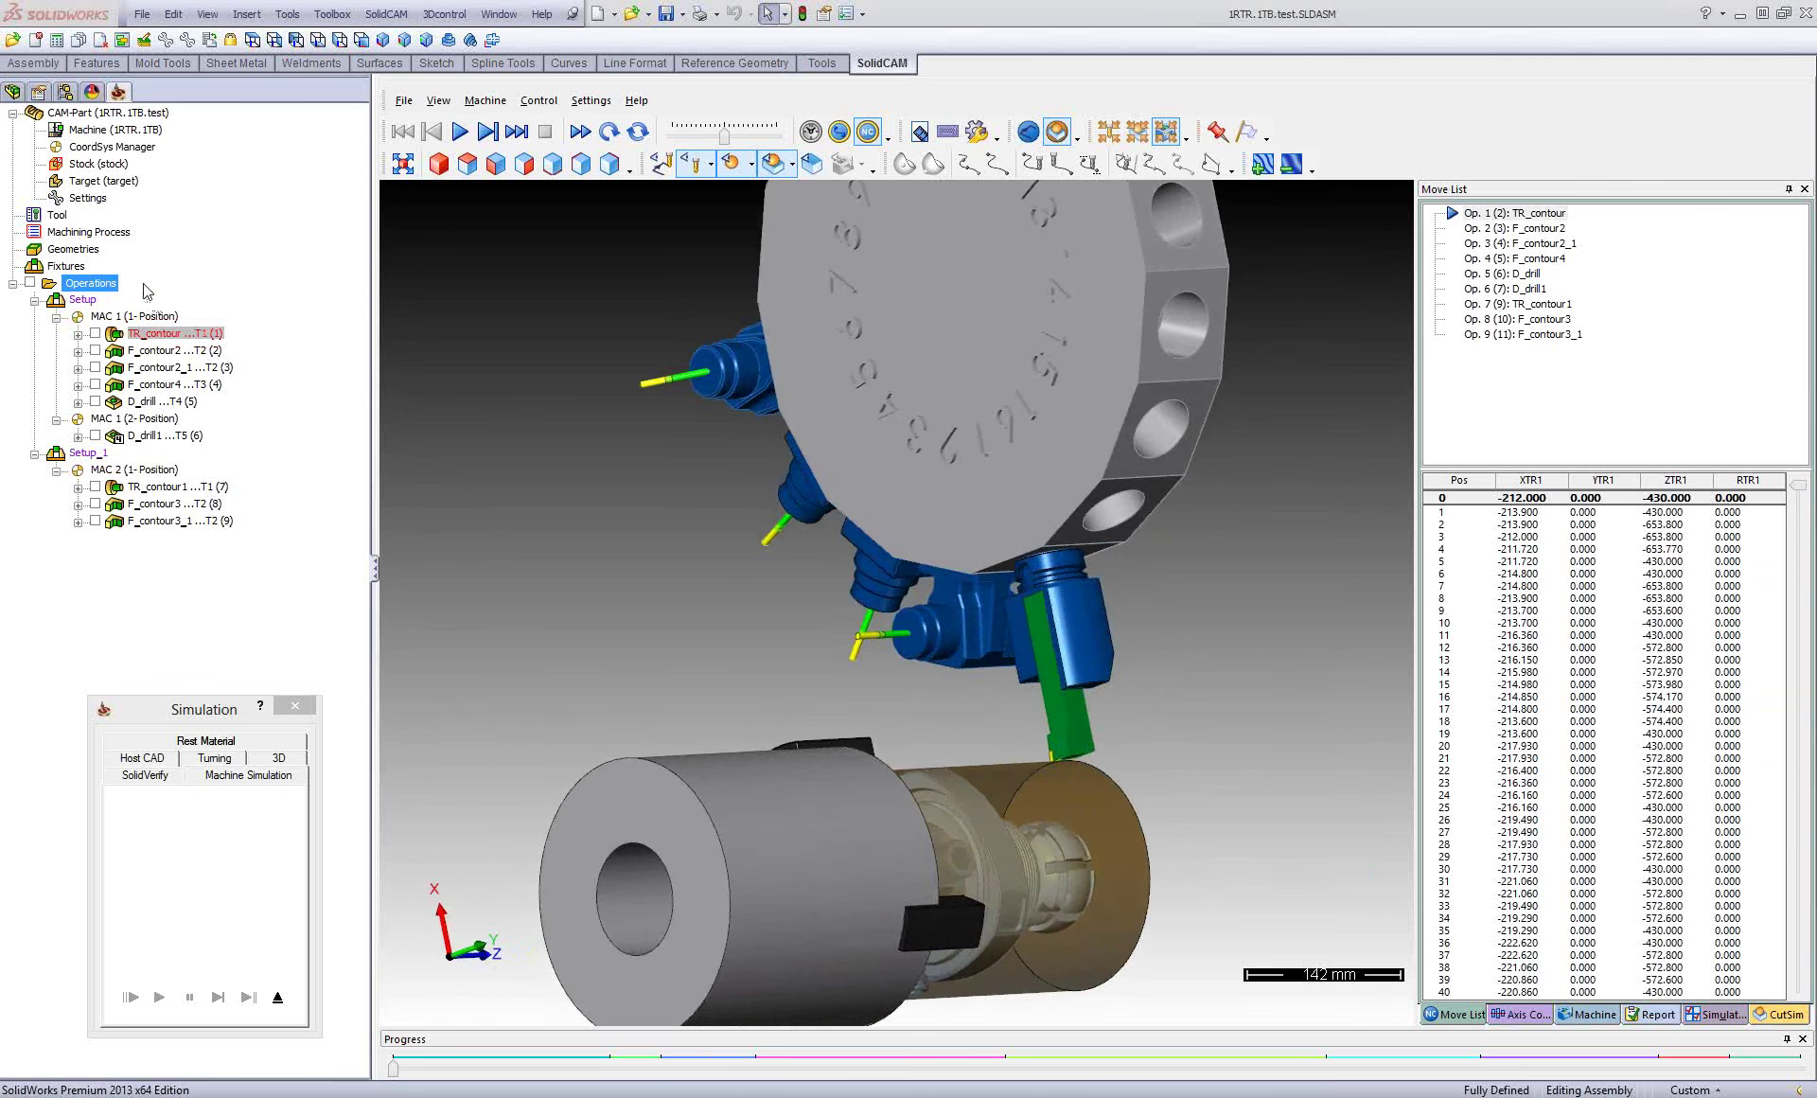
{"action": "middle_click_drag", "start_coordinate": [894, 585], "coordinate": [852, 568]}
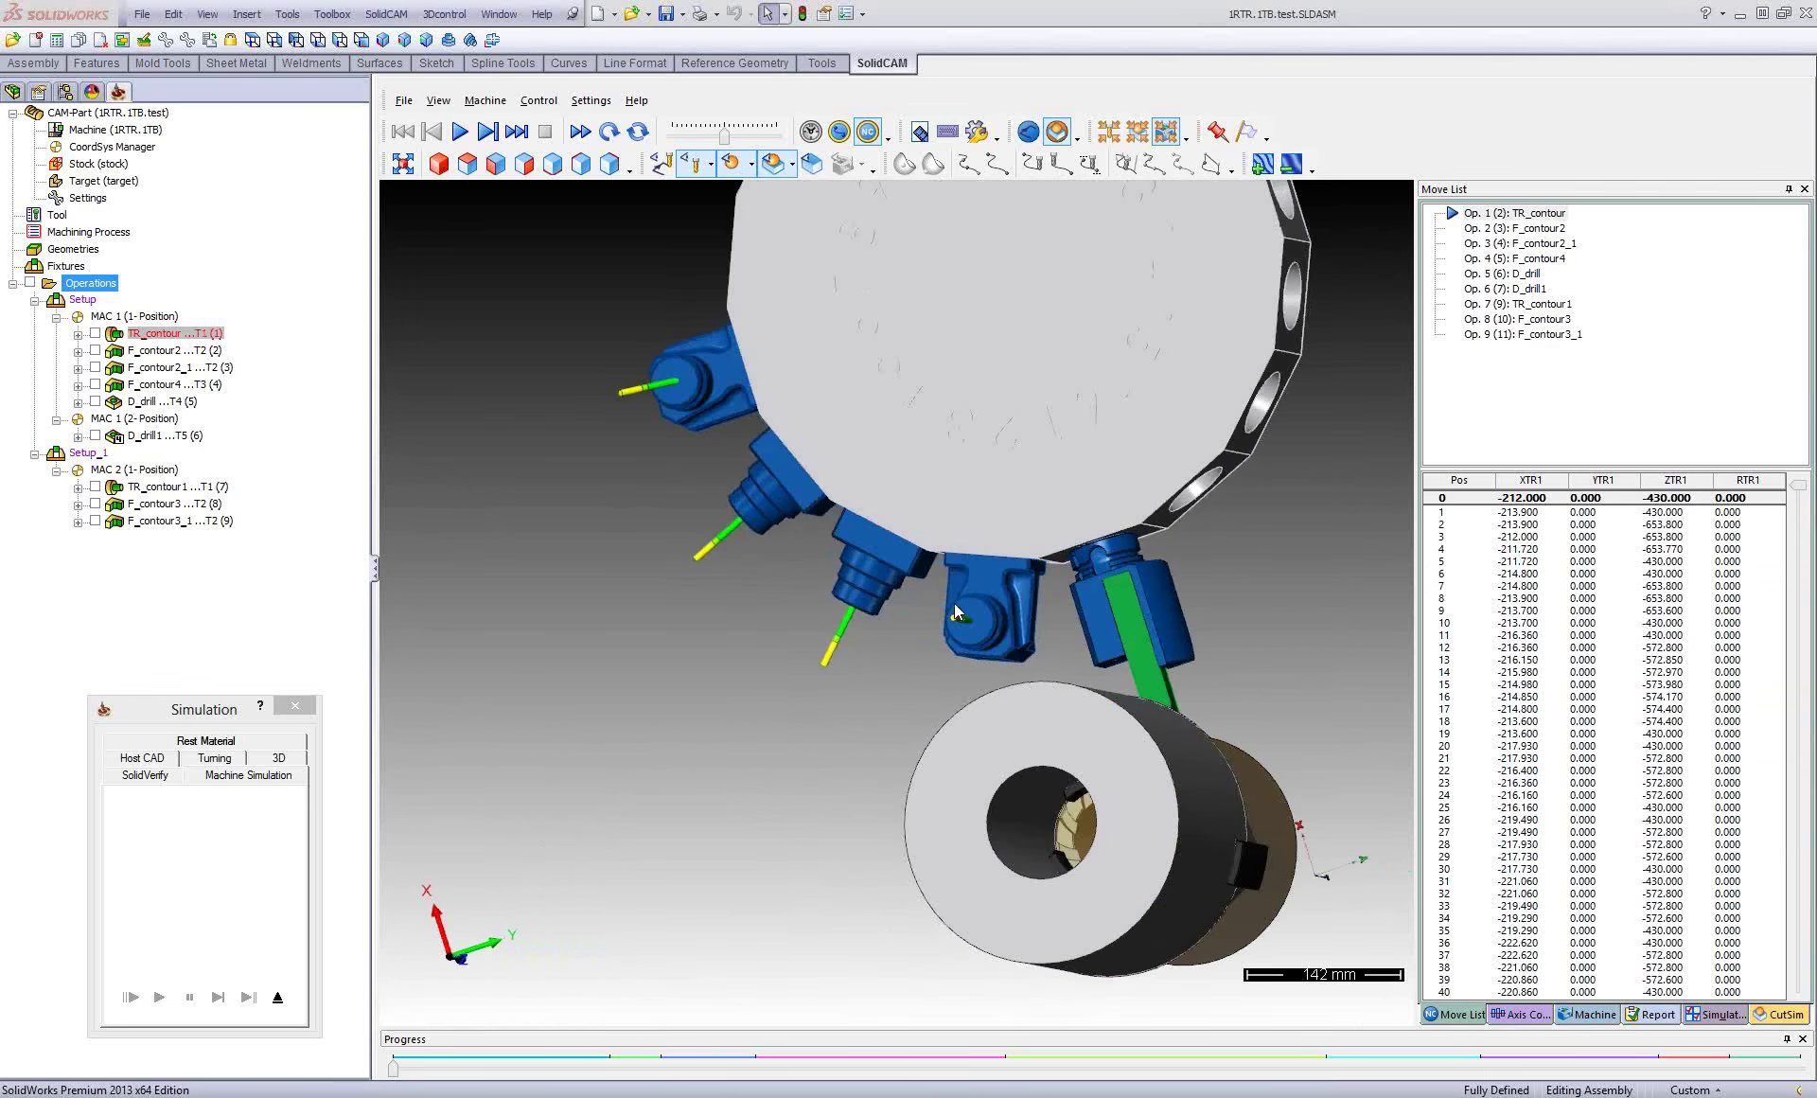
{"action": "mouse_move", "coordinate": [954, 603]}
{"action": "middle_mouse_down"}
{"action": "mouse_move", "coordinate": [887, 617]}
{"action": "mouse_move", "coordinate": [1036, 622]}
{"action": "middle_mouse_up"}
{"action": "scroll", "coordinate": [1036, 622], "scroll_direction": "up", "scroll_amount": 3}
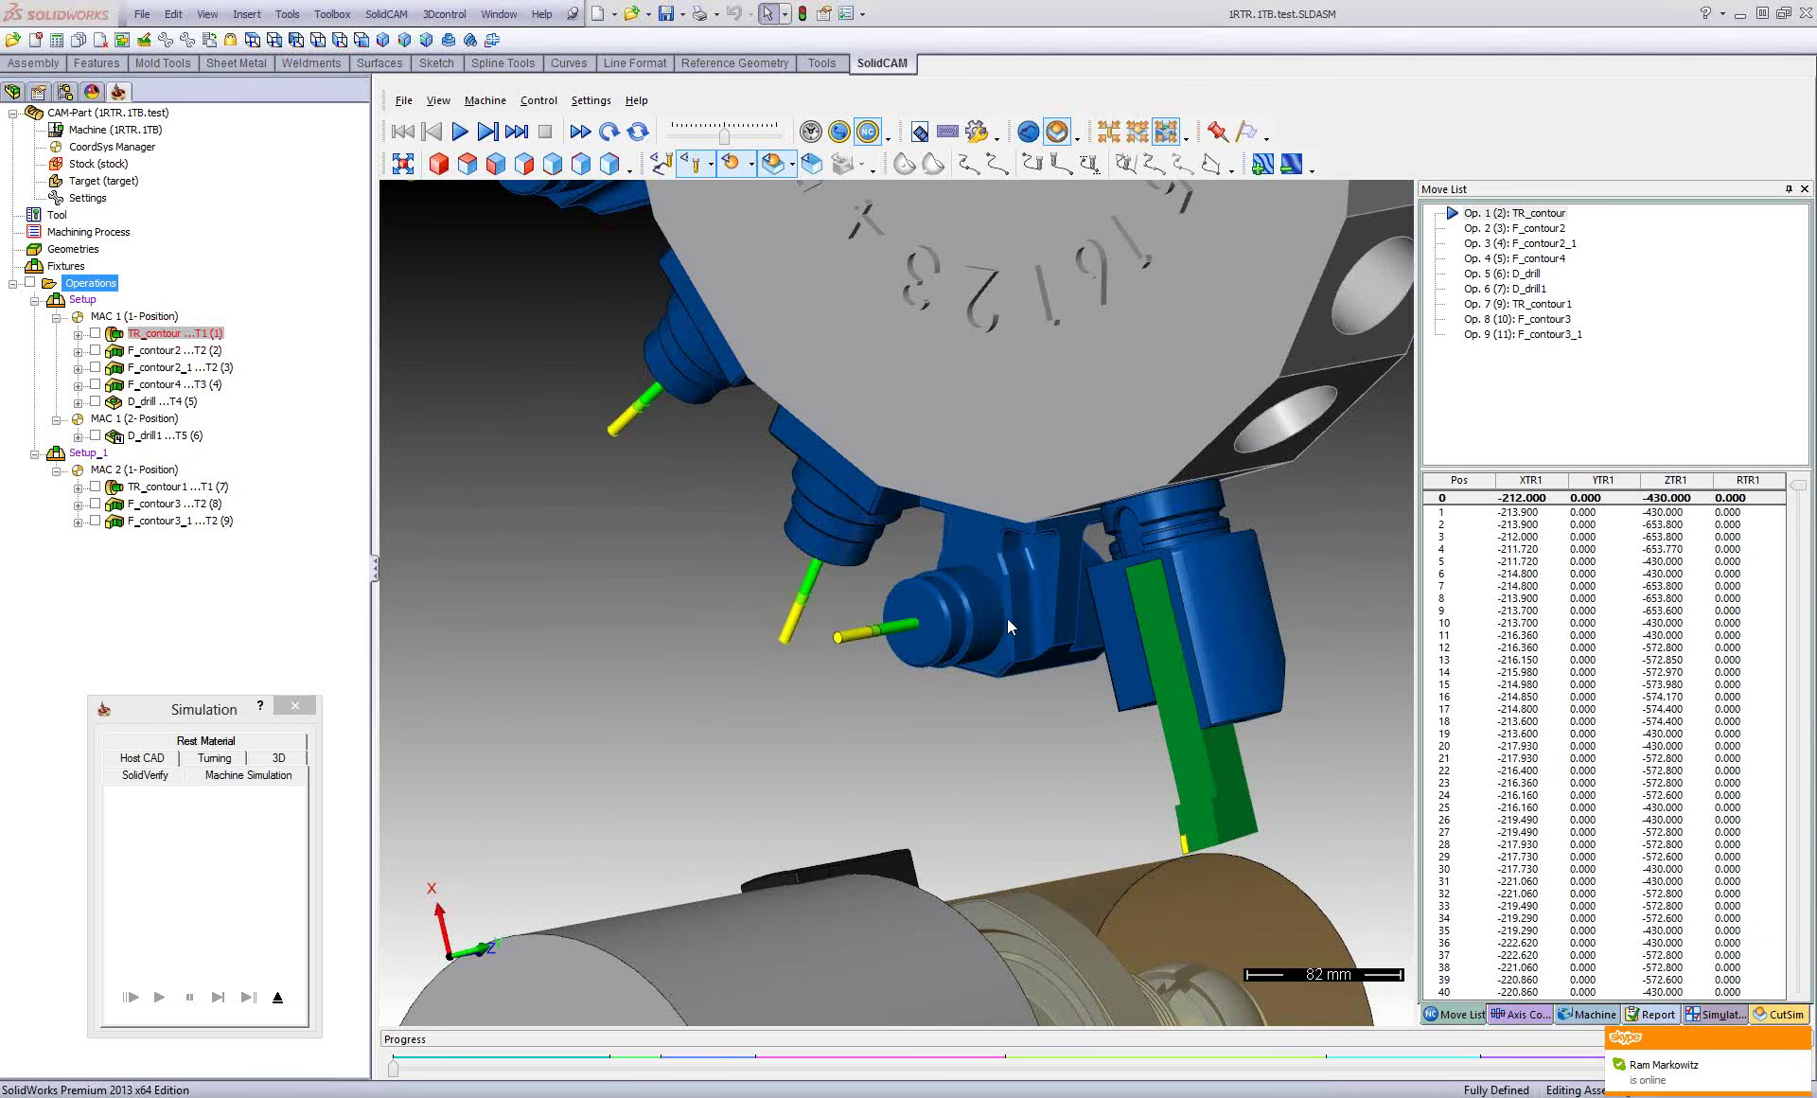
{"action": "mouse_move", "coordinate": [1006, 617]}
{"action": "middle_mouse_down"}
{"action": "mouse_move", "coordinate": [924, 576]}
{"action": "mouse_move", "coordinate": [790, 571]}
{"action": "mouse_move", "coordinate": [958, 582]}
{"action": "mouse_move", "coordinate": [963, 611]}
{"action": "middle_mouse_up"}
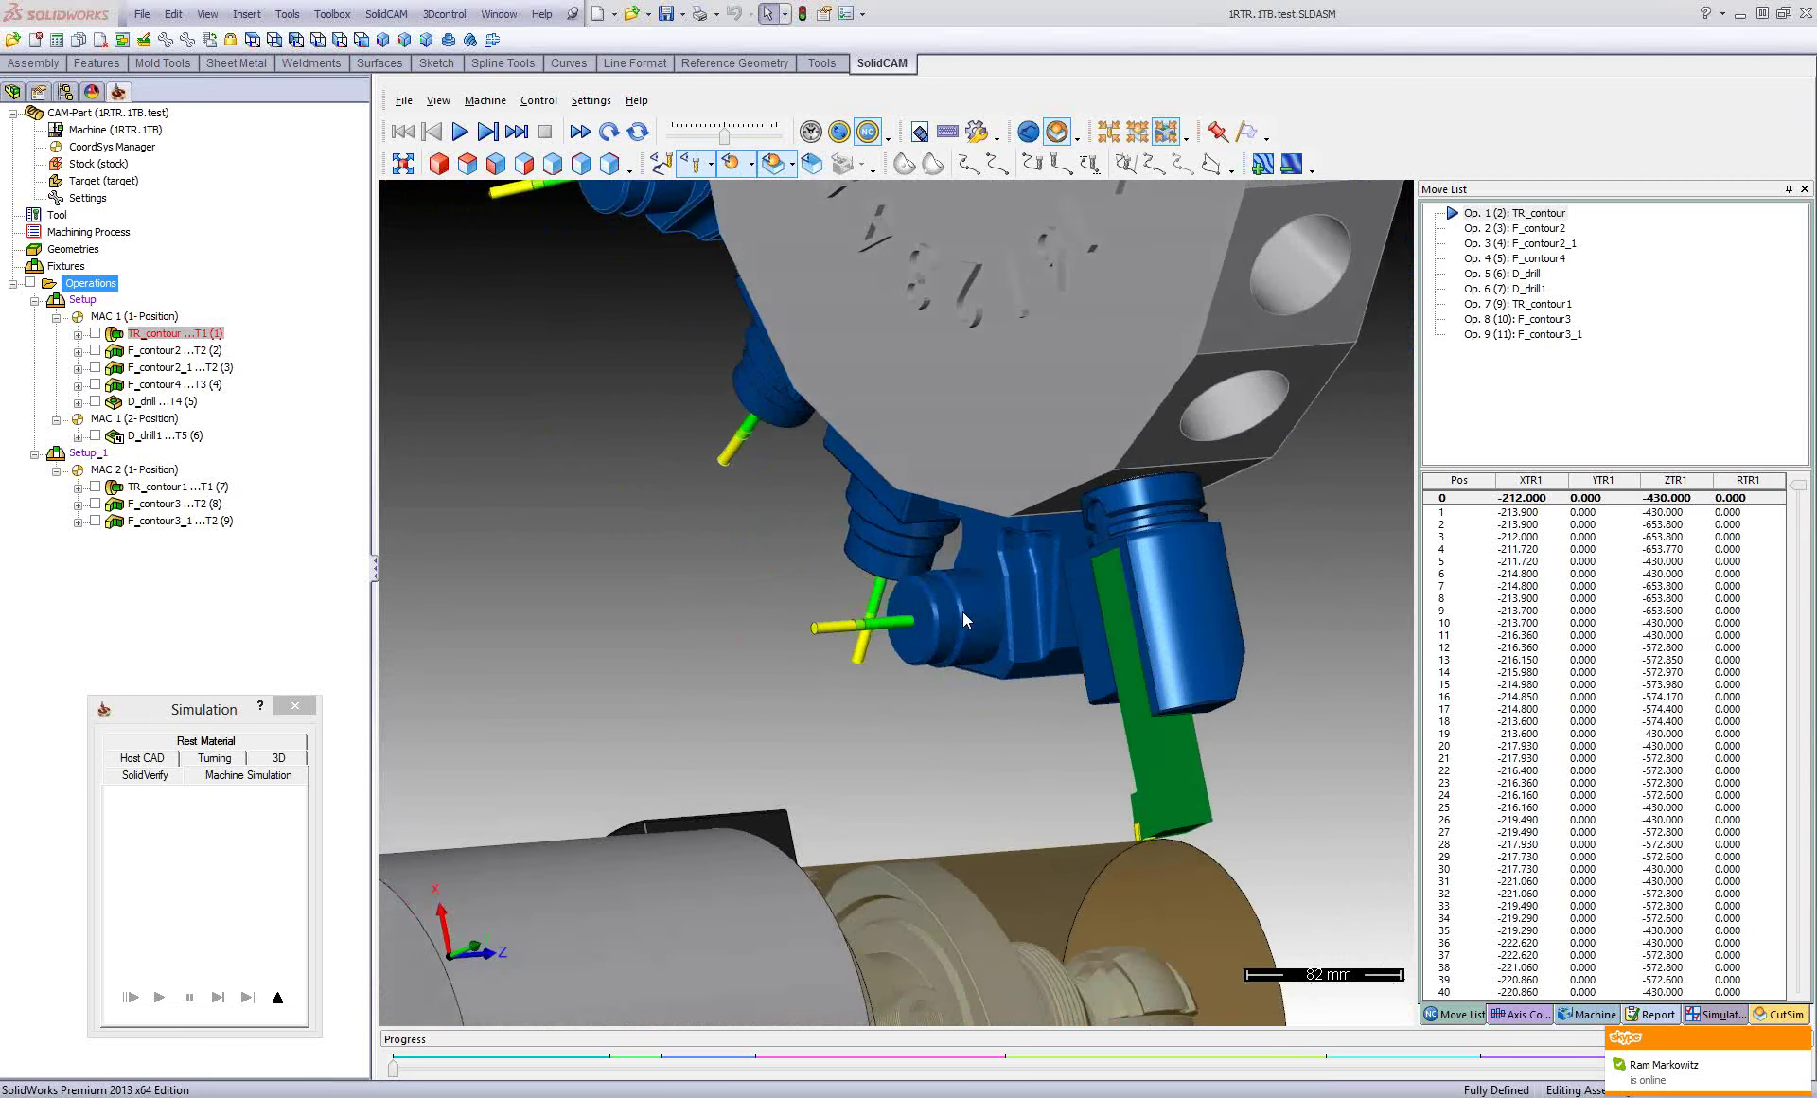
{"action": "scroll", "coordinate": [962, 612], "scroll_direction": "down", "scroll_amount": 3}
{"action": "middle_click_drag", "start_coordinate": [1085, 623], "coordinate": [1039, 631]}
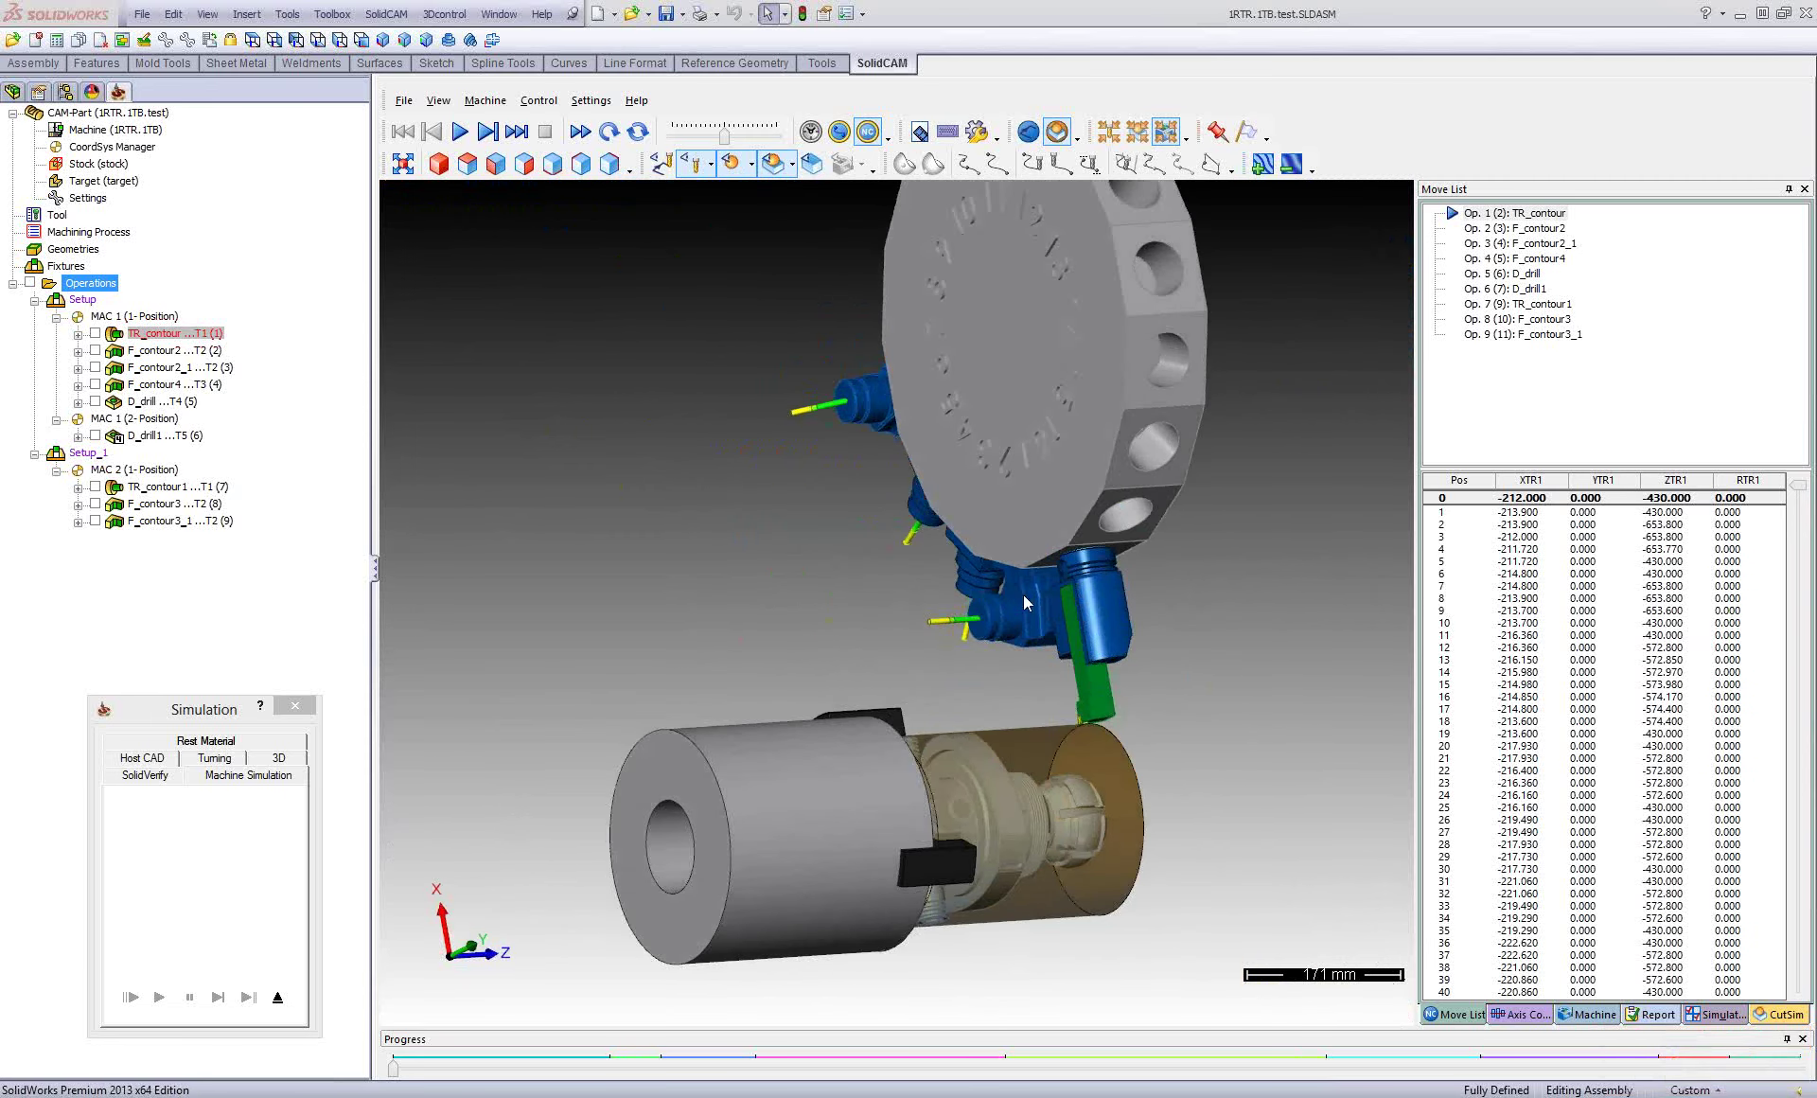
{"action": "mouse_move", "coordinate": [1023, 594]}
{"action": "middle_mouse_down"}
{"action": "mouse_move", "coordinate": [1070, 596]}
{"action": "mouse_move", "coordinate": [1037, 617]}
{"action": "middle_mouse_up"}
{"action": "scroll", "coordinate": [1042, 636], "scroll_direction": "up", "scroll_amount": 2}
{"action": "scroll", "coordinate": [1042, 637], "scroll_direction": "up", "scroll_amount": 2}
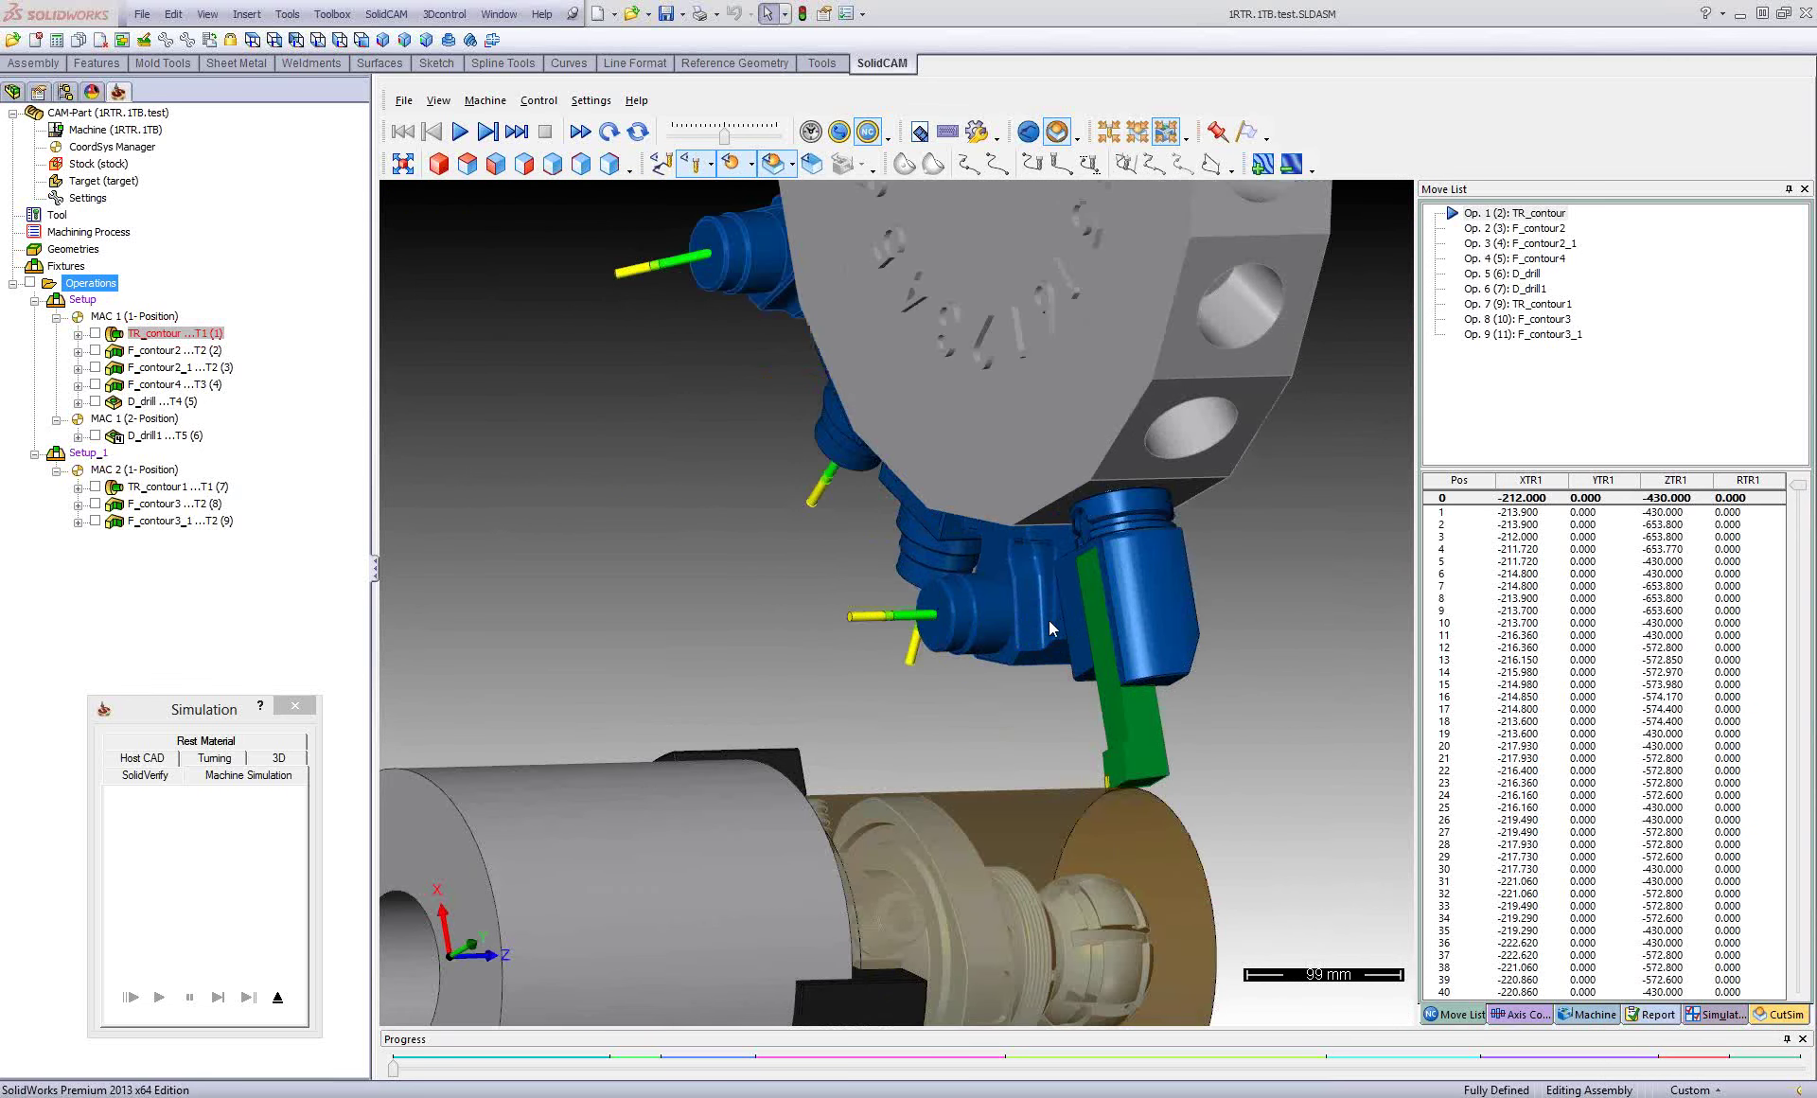
{"action": "middle_click_drag", "start_coordinate": [1050, 628], "coordinate": [1263, 632]}
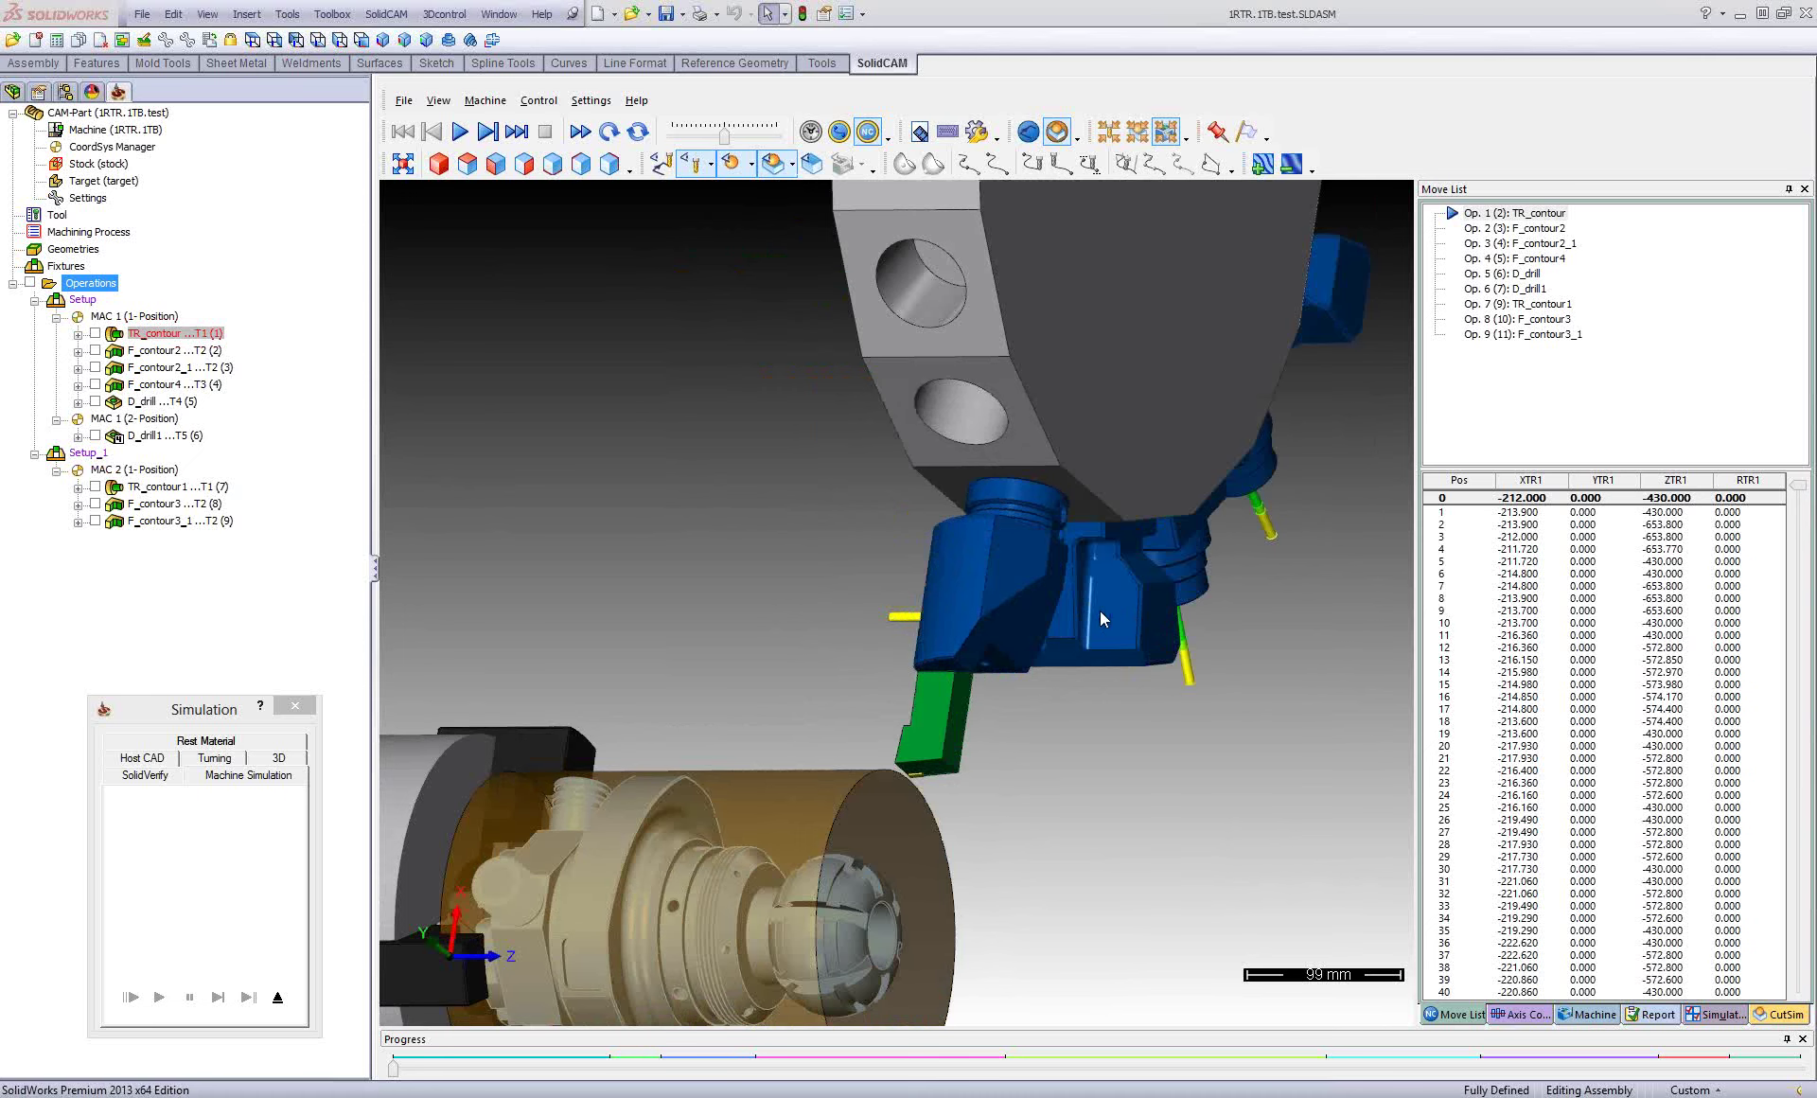
{"action": "scroll", "coordinate": [1100, 611], "scroll_direction": "down", "scroll_amount": 1}
{"action": "scroll", "coordinate": [1087, 608], "scroll_direction": "down", "scroll_amount": 1}
{"action": "scroll", "coordinate": [1098, 611], "scroll_direction": "down", "scroll_amount": 1}
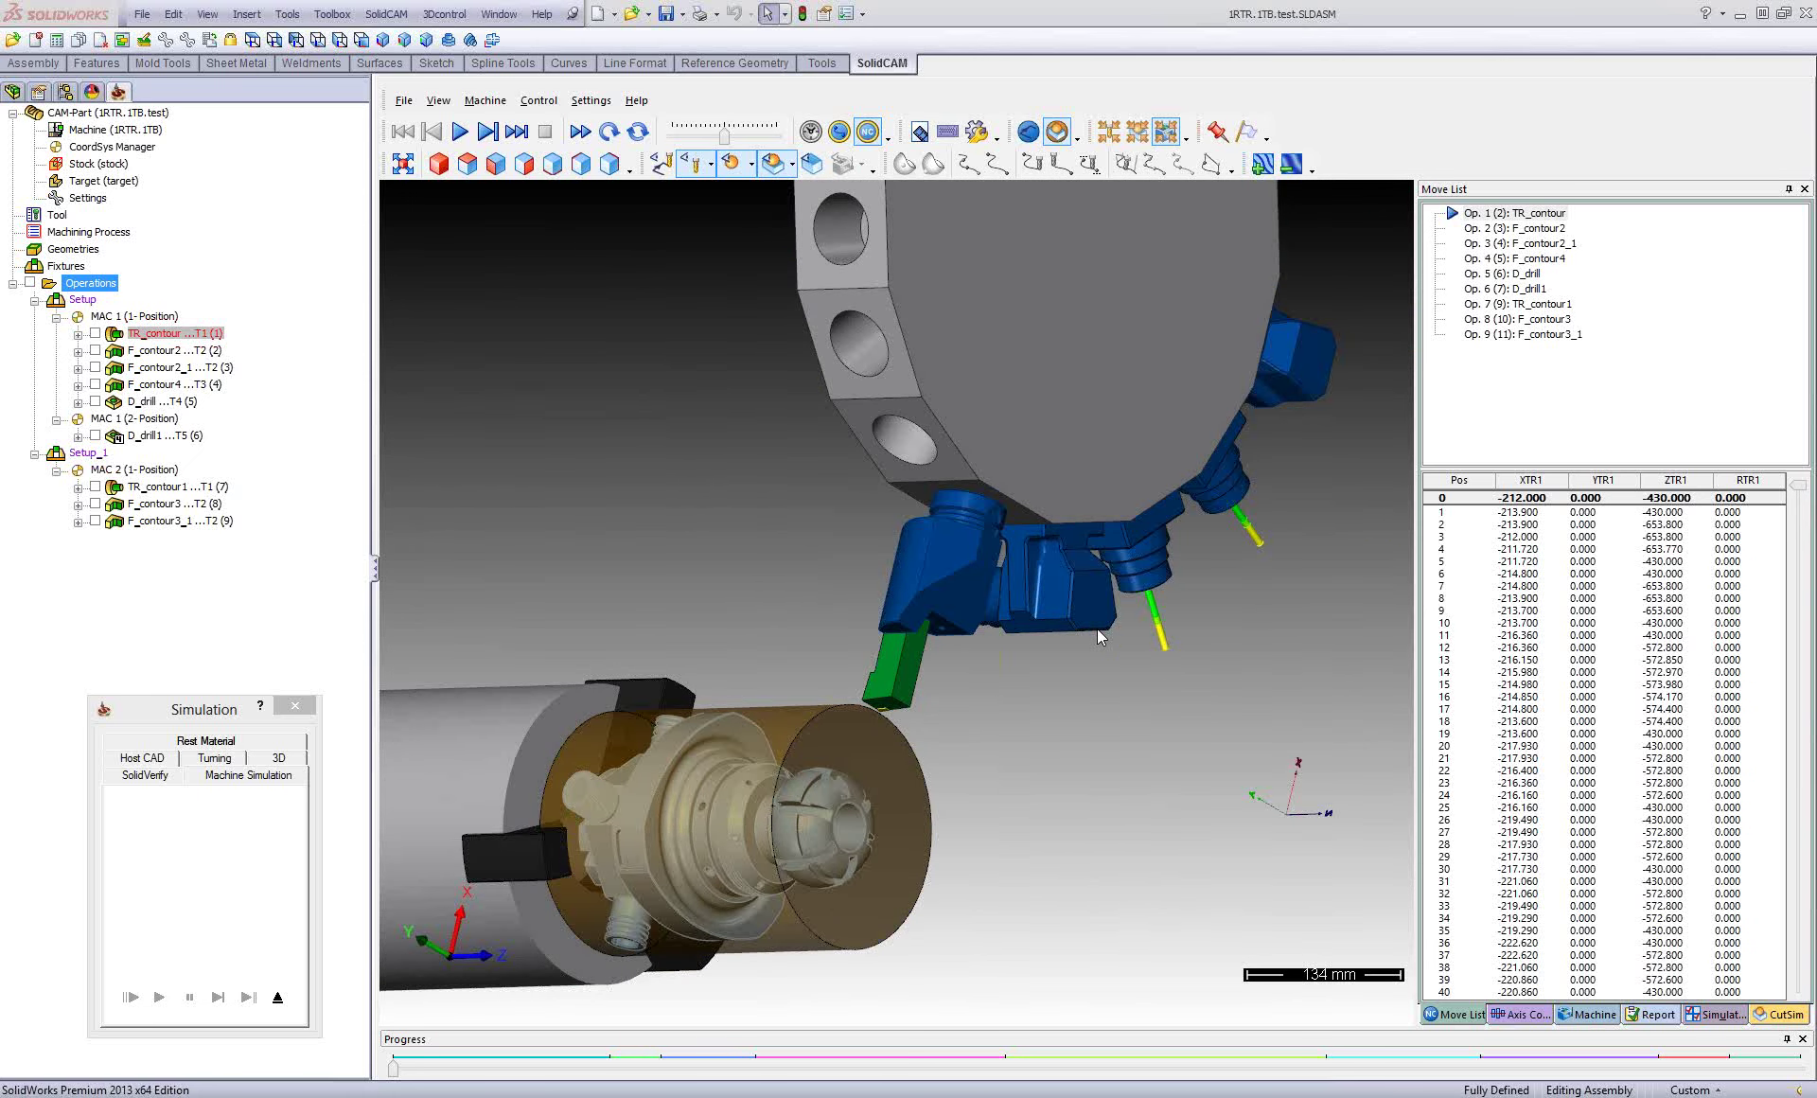
{"action": "key", "text": "ctrl+1"}
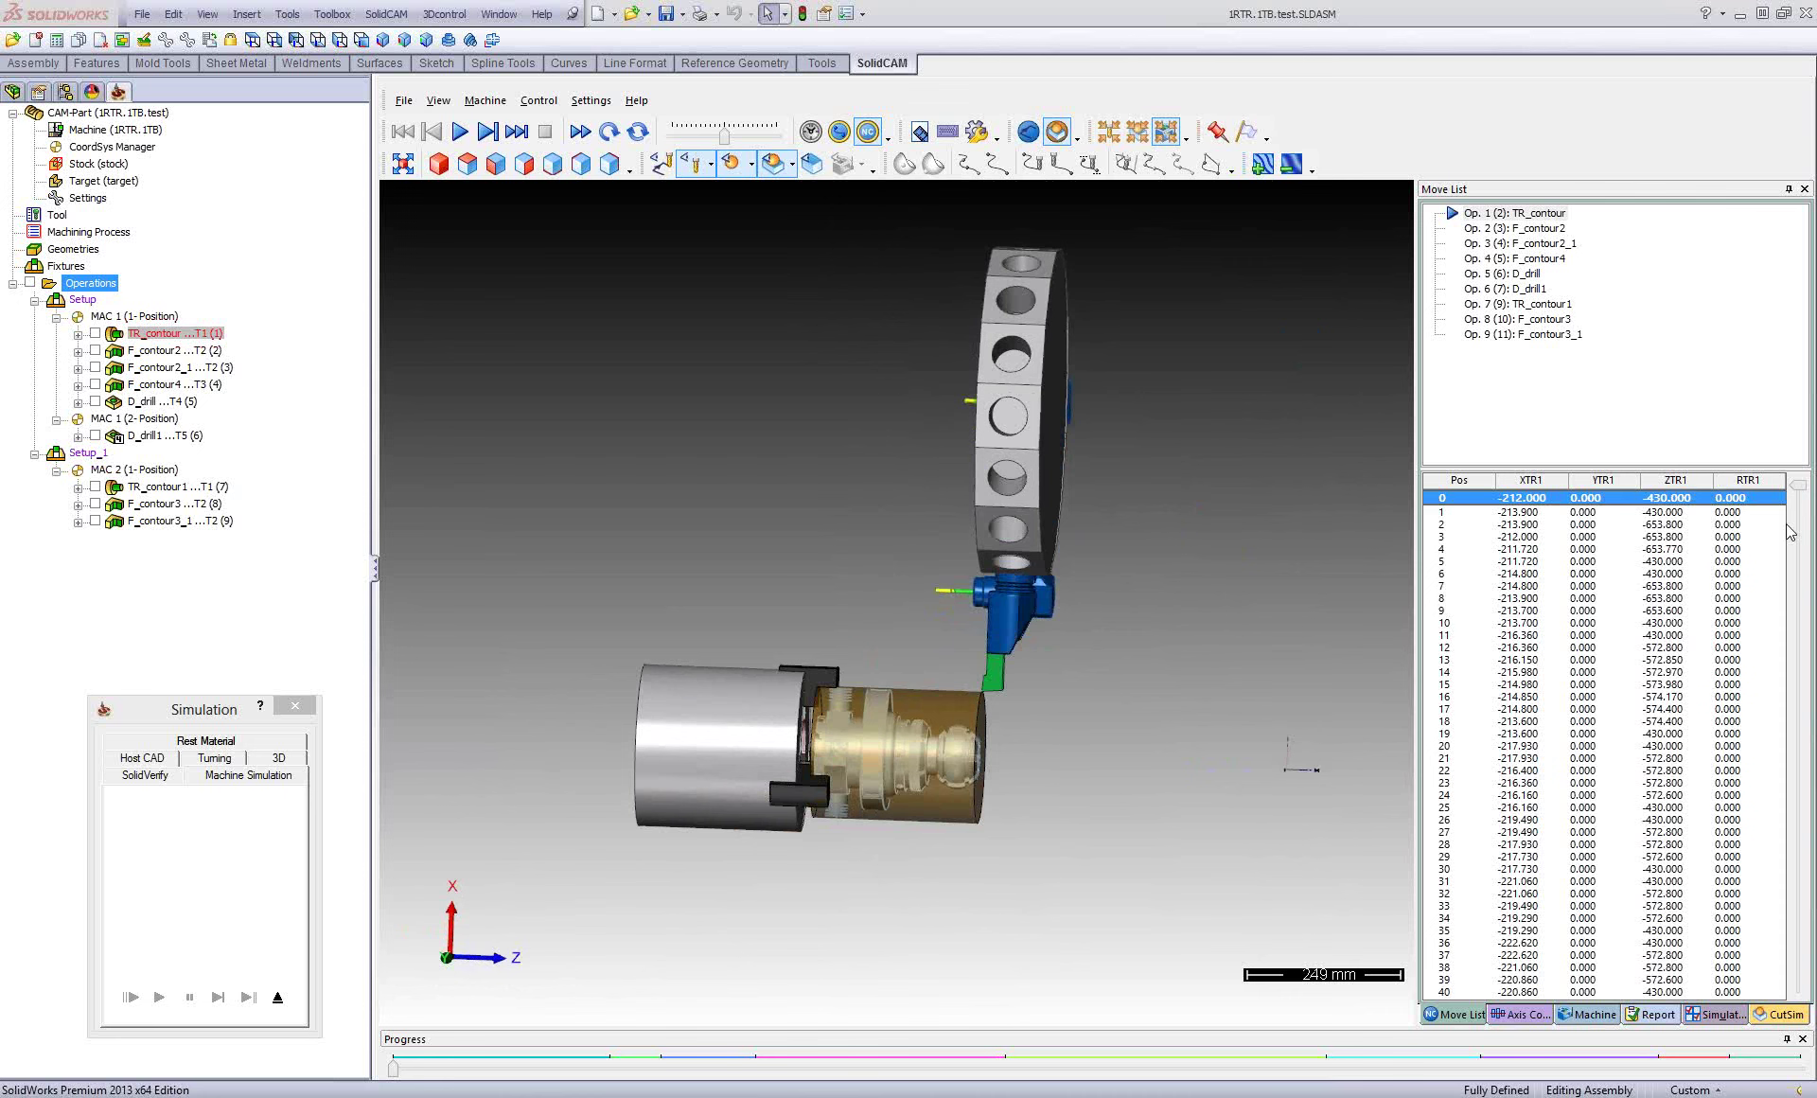
Scrub the Move List through TR_contour's 456 moves, then orbit and zoom around the turned part.
{"action": "left_click_drag", "start_coordinate": [1797, 487], "coordinate": [1795, 985]}
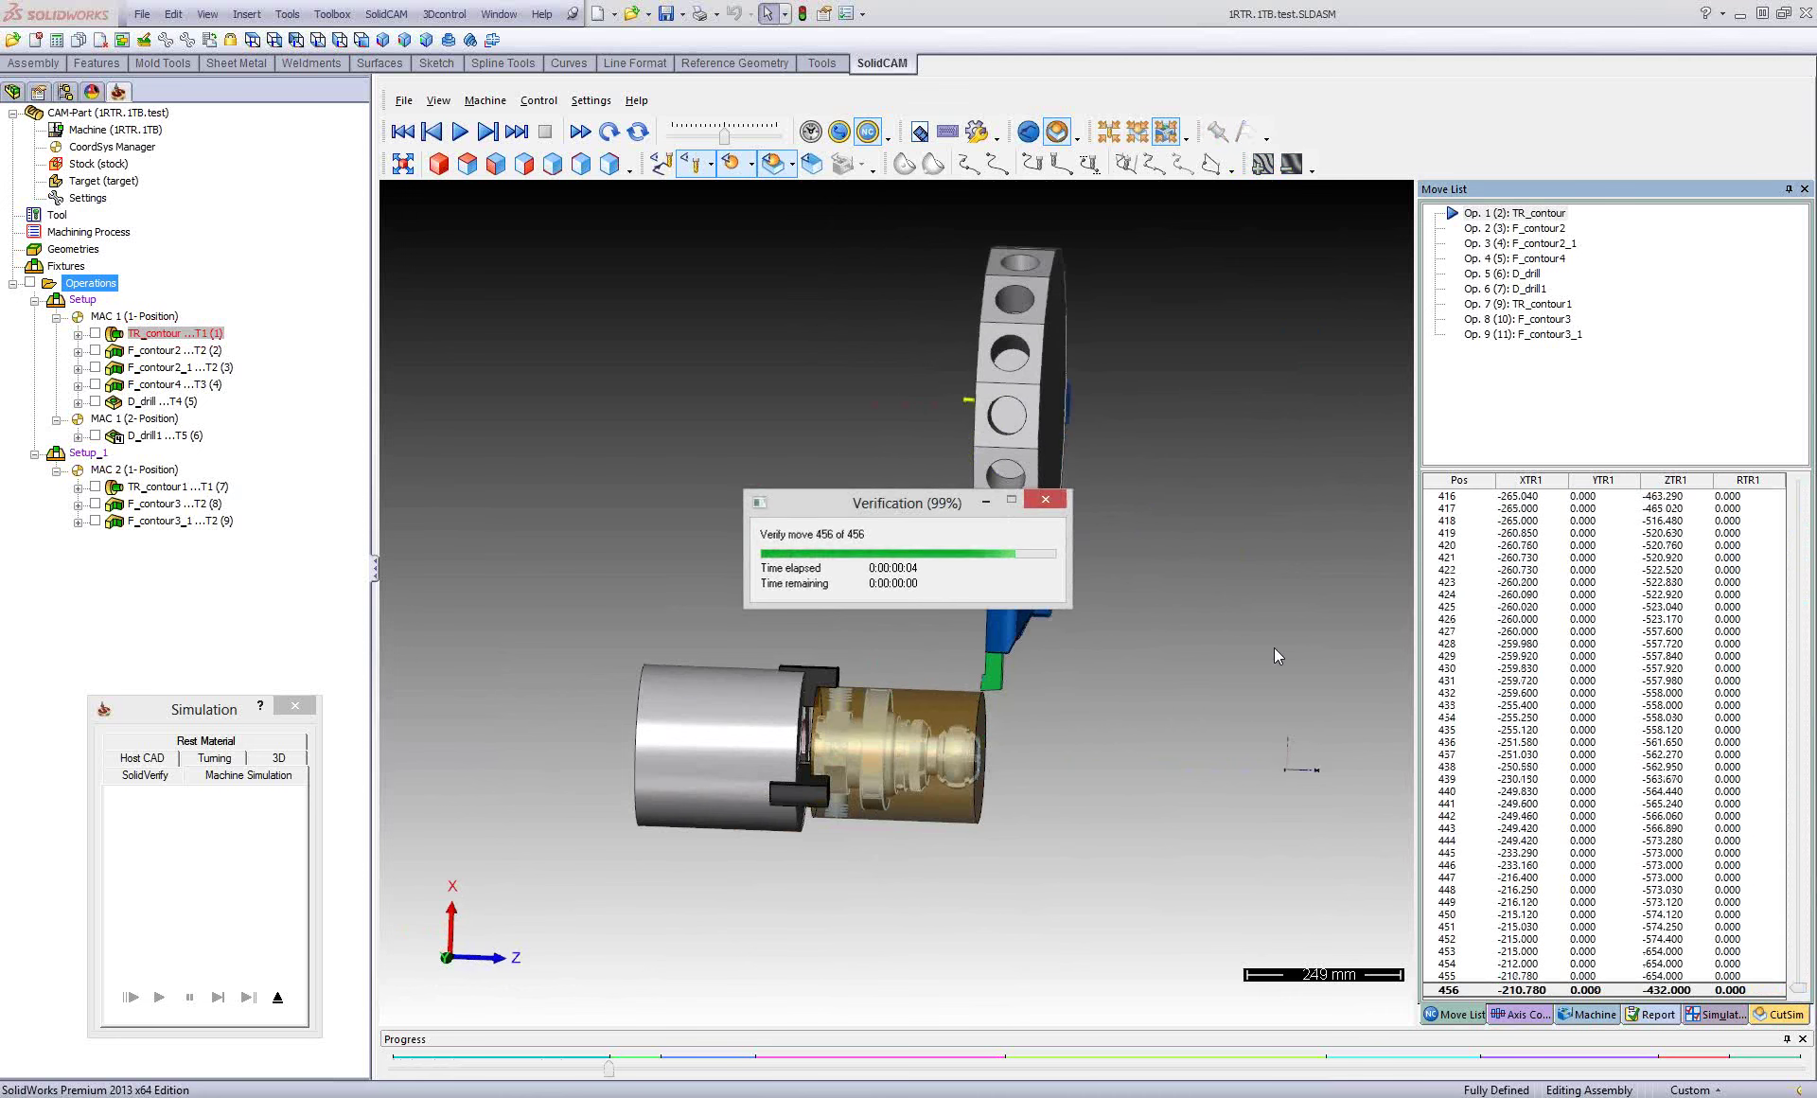
{"action": "middle_click_drag", "start_coordinate": [1105, 734], "coordinate": [941, 746]}
{"action": "scroll", "coordinate": [942, 746], "scroll_direction": "up", "scroll_amount": 2}
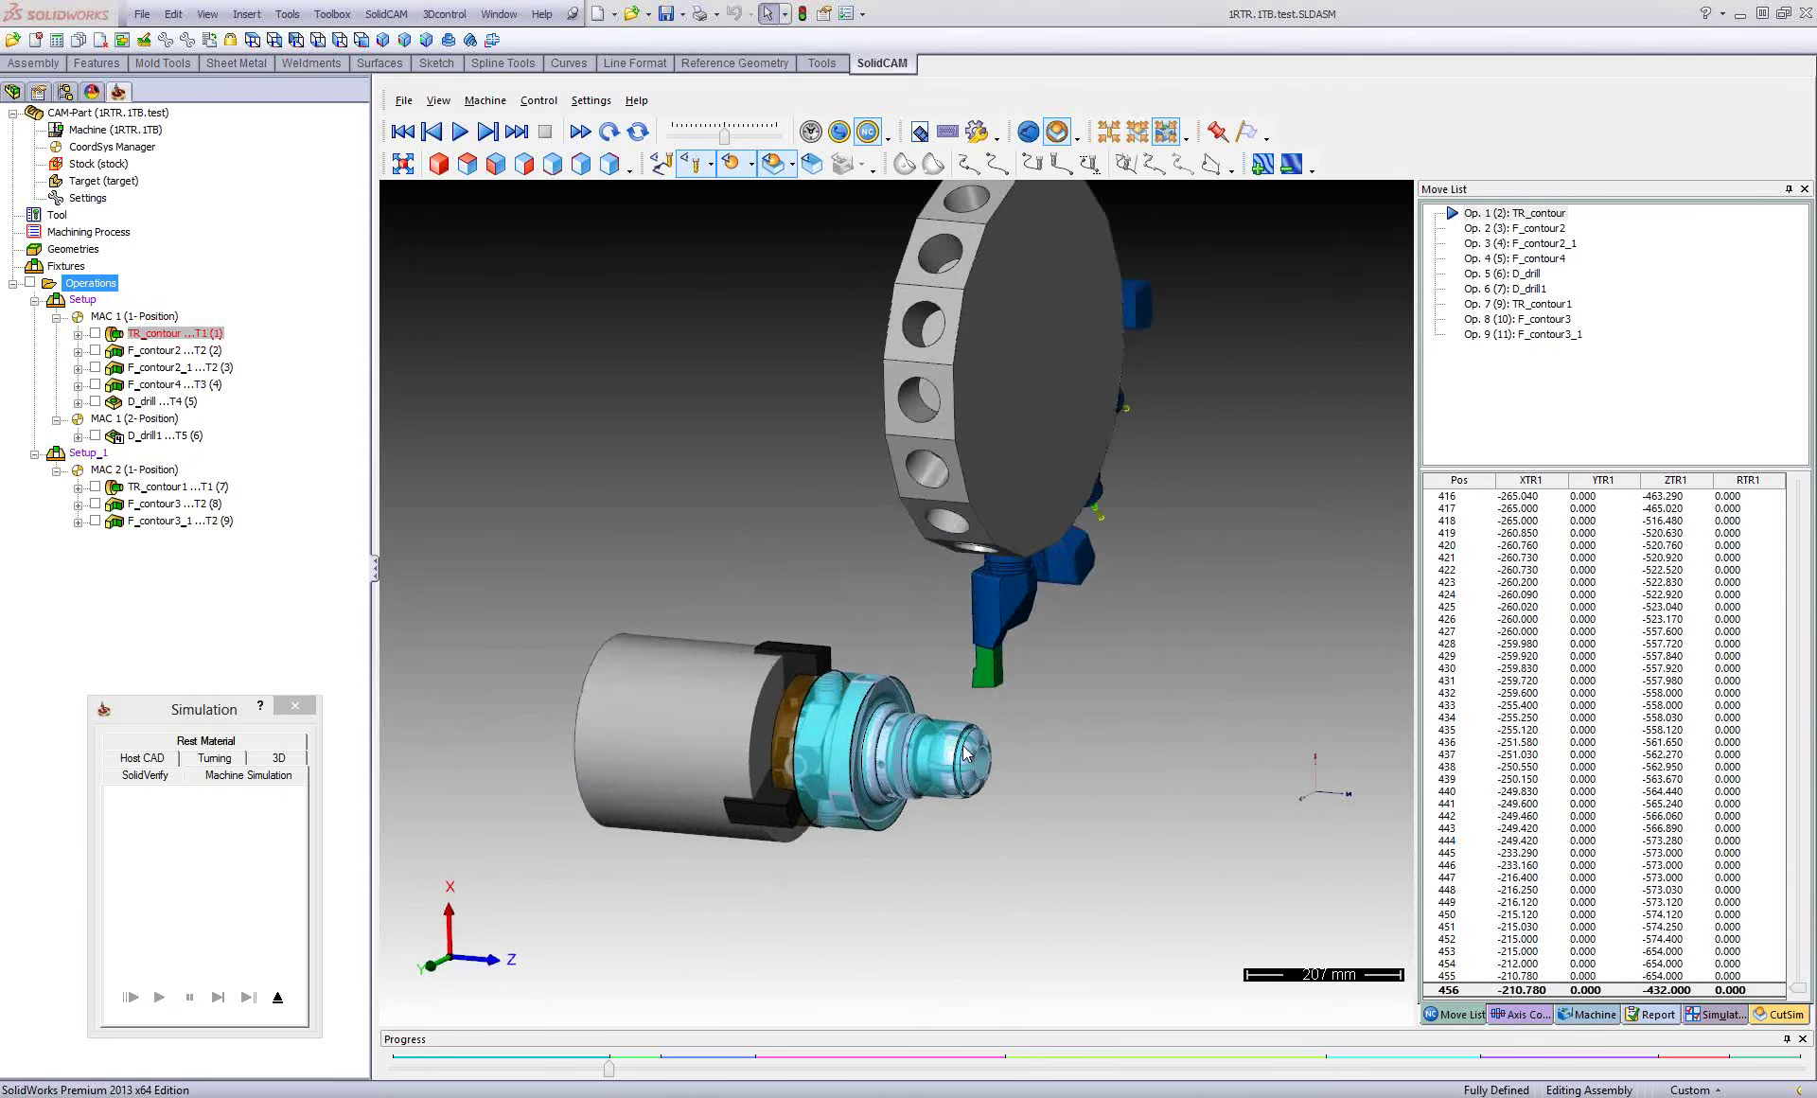
{"action": "scroll", "coordinate": [861, 715], "scroll_direction": "up", "scroll_amount": 2}
{"action": "scroll", "coordinate": [861, 716], "scroll_direction": "up", "scroll_amount": 2}
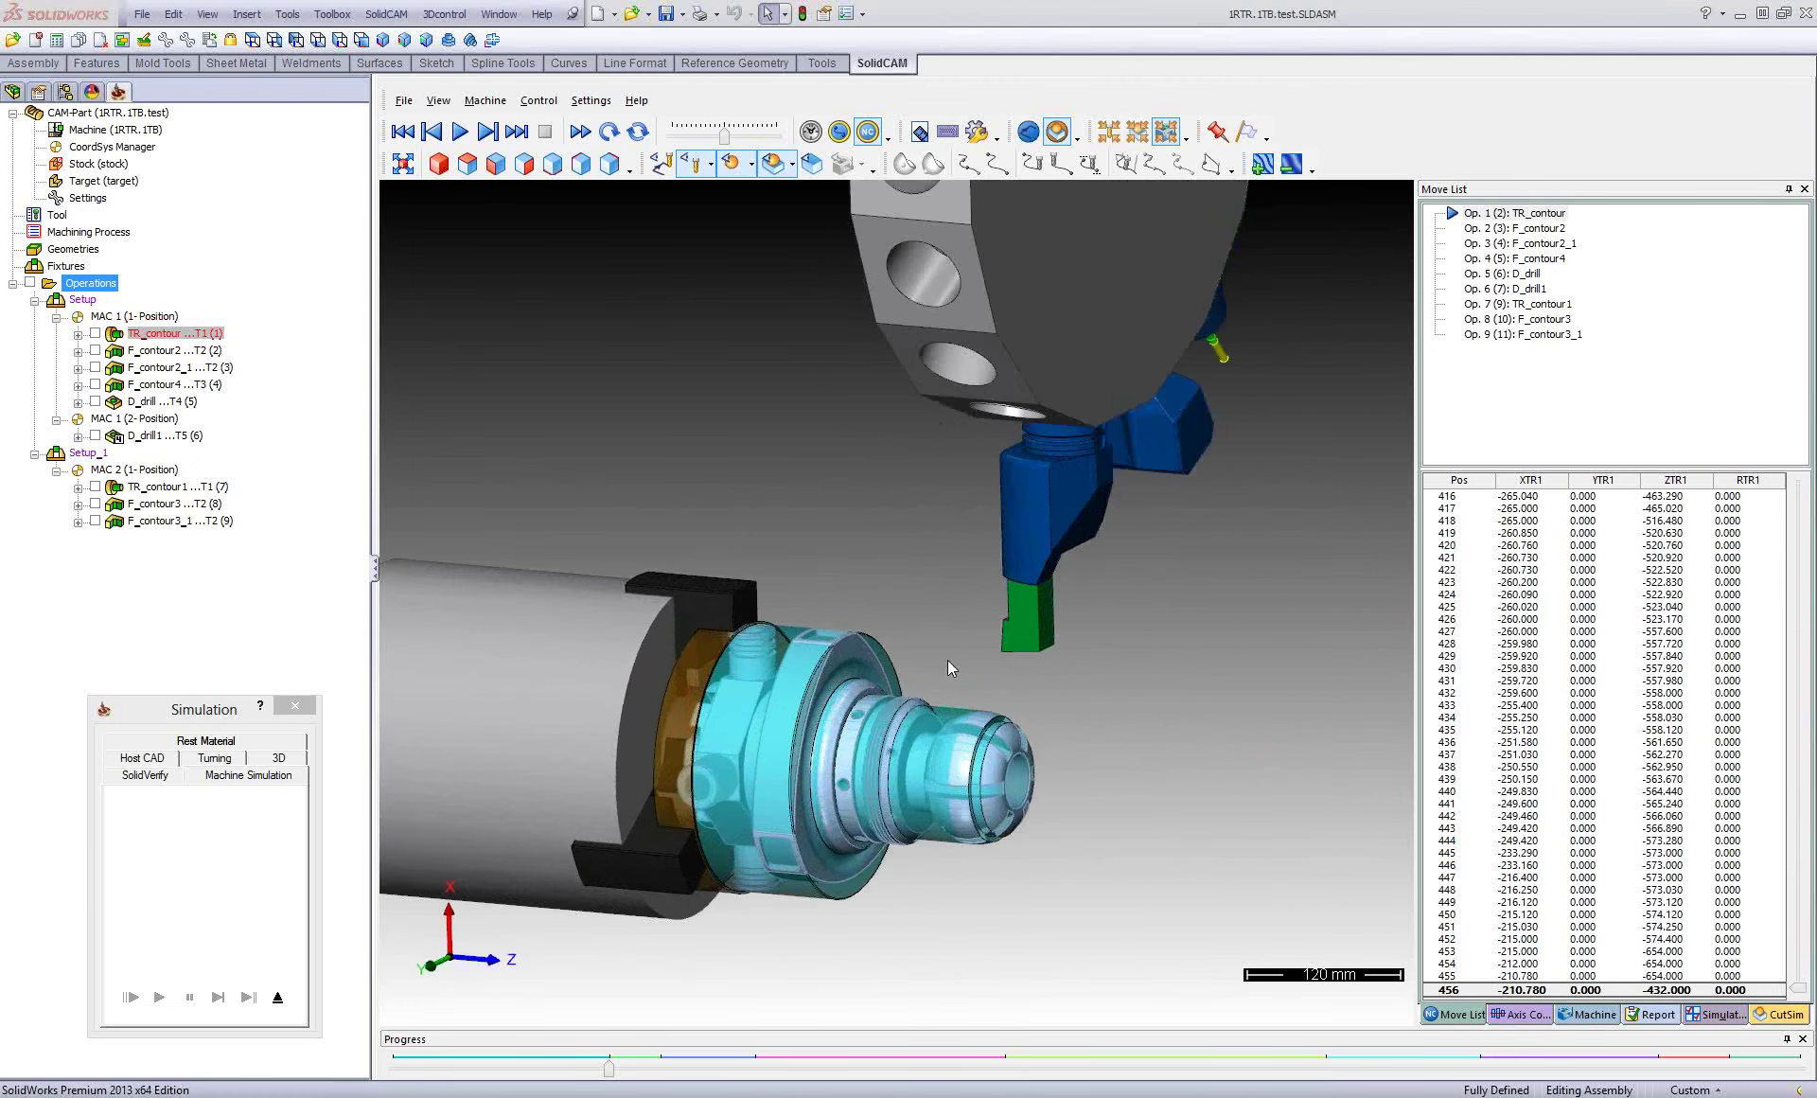
{"action": "scroll", "coordinate": [1014, 655], "scroll_direction": "down", "scroll_amount": 1}
{"action": "scroll", "coordinate": [1053, 645], "scroll_direction": "down", "scroll_amount": 2}
{"action": "scroll", "coordinate": [1041, 645], "scroll_direction": "down", "scroll_amount": 1}
{"action": "scroll", "coordinate": [1004, 691], "scroll_direction": "down", "scroll_amount": 1}
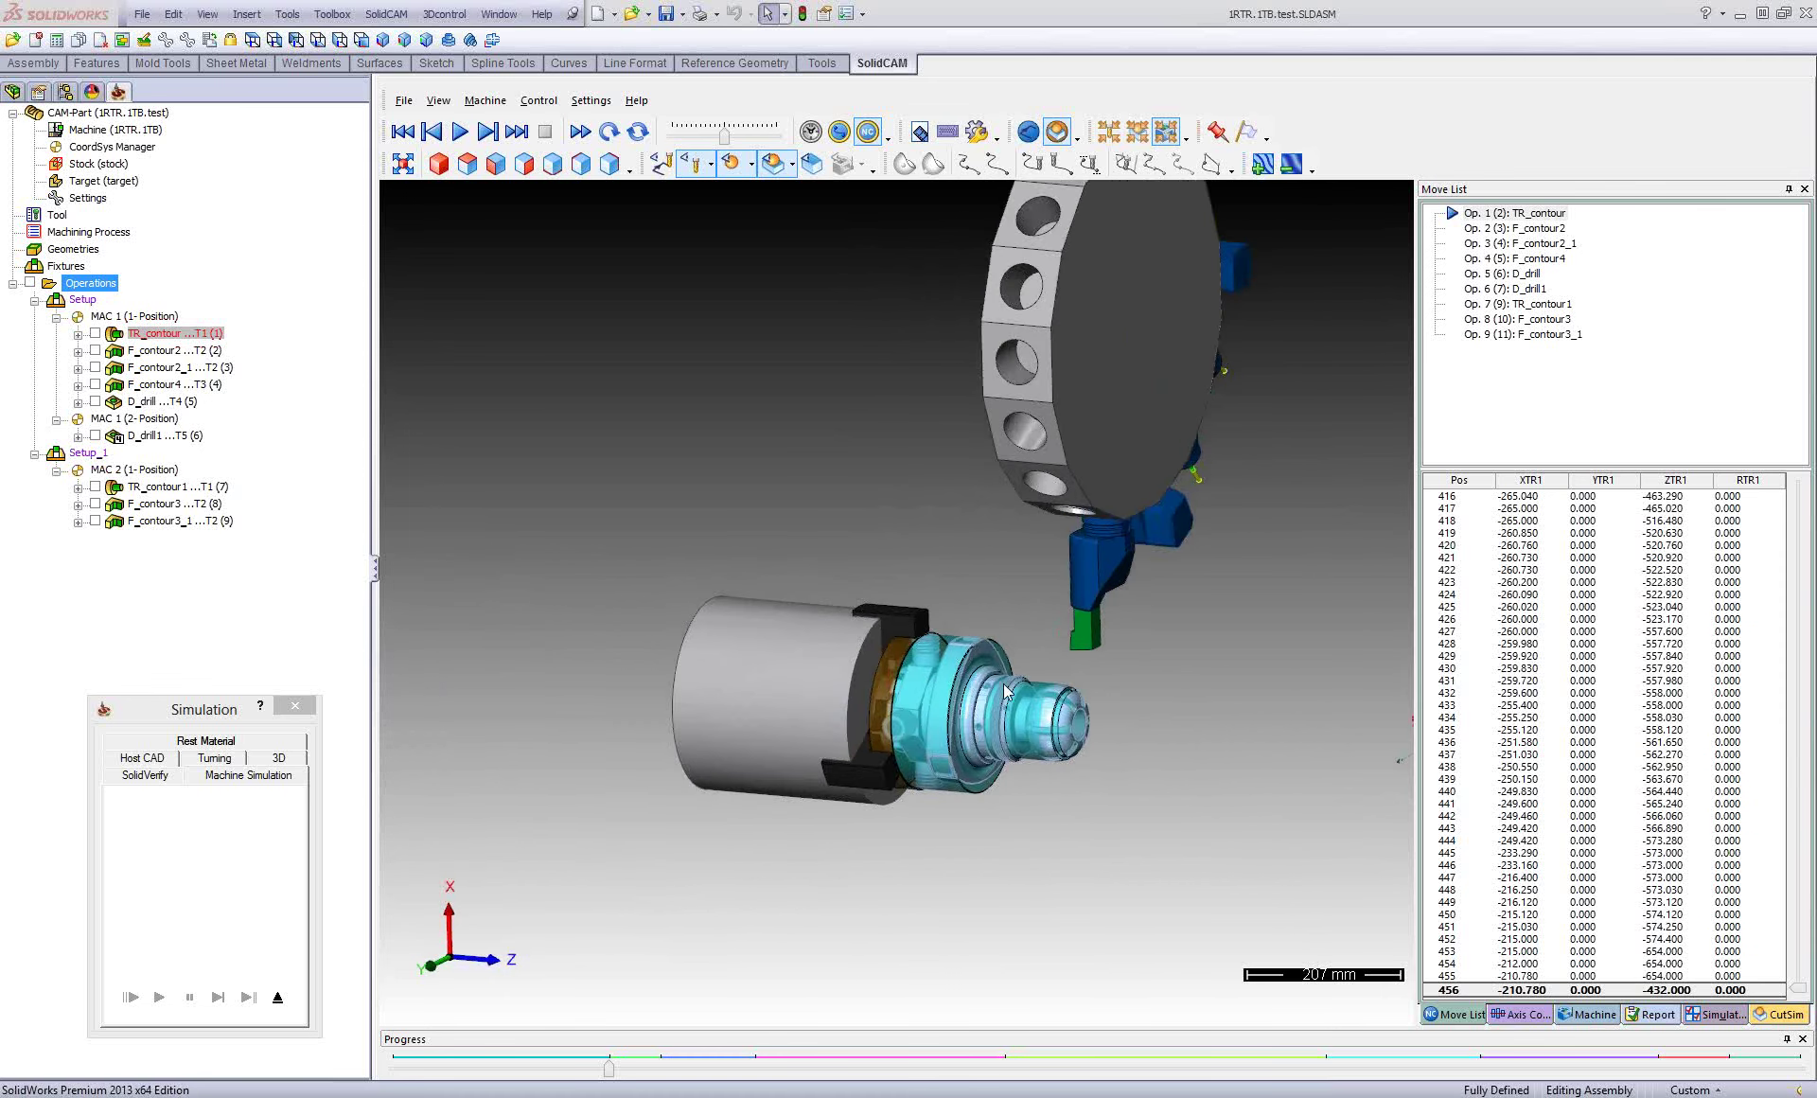
{"action": "scroll", "coordinate": [1006, 691], "scroll_direction": "up", "scroll_amount": 1}
{"action": "scroll", "coordinate": [1016, 696], "scroll_direction": "up", "scroll_amount": 1}
{"action": "scroll", "coordinate": [996, 694], "scroll_direction": "up", "scroll_amount": 1}
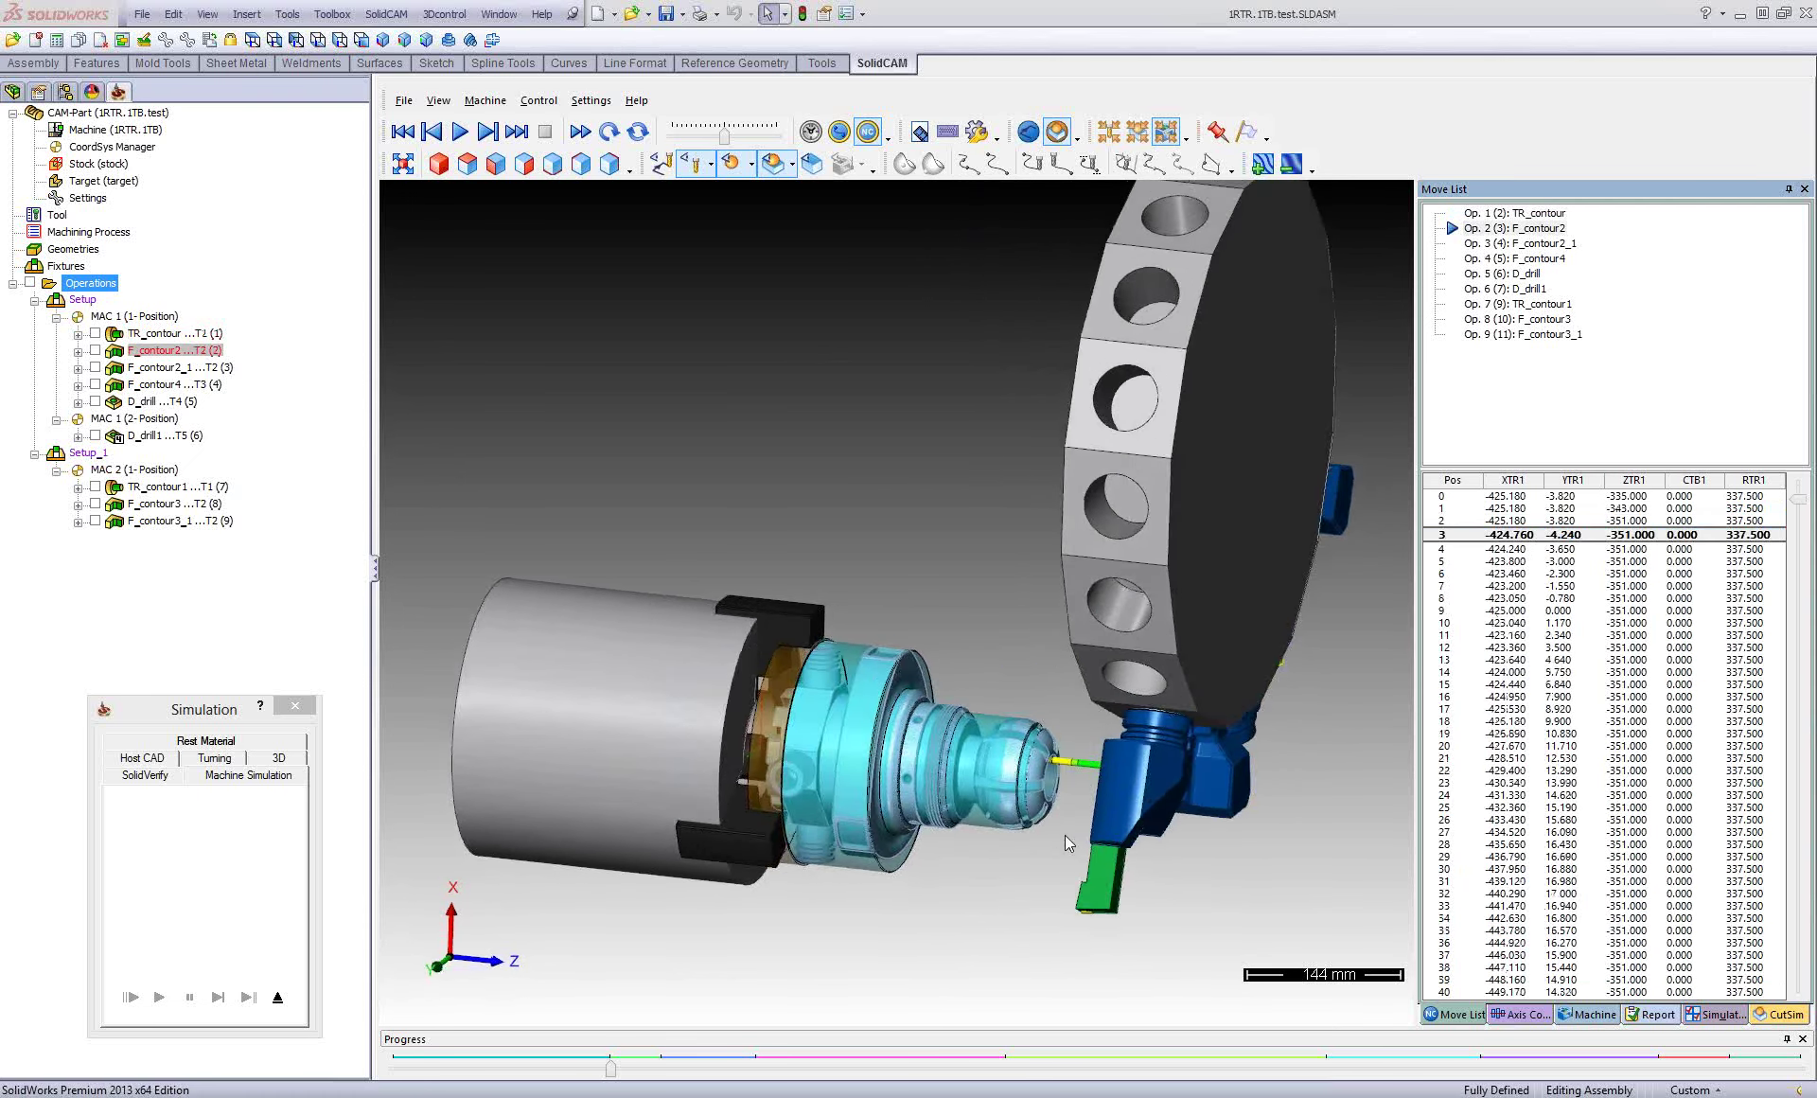
Advance the Move List through F_contour2, F_contour2_1, F_contour4 and D_drill to Op. 6 D_drill1.
{"action": "scroll", "coordinate": [1015, 674], "scroll_direction": "up", "scroll_amount": 2}
{"action": "scroll", "coordinate": [1030, 662], "scroll_direction": "up", "scroll_amount": 1}
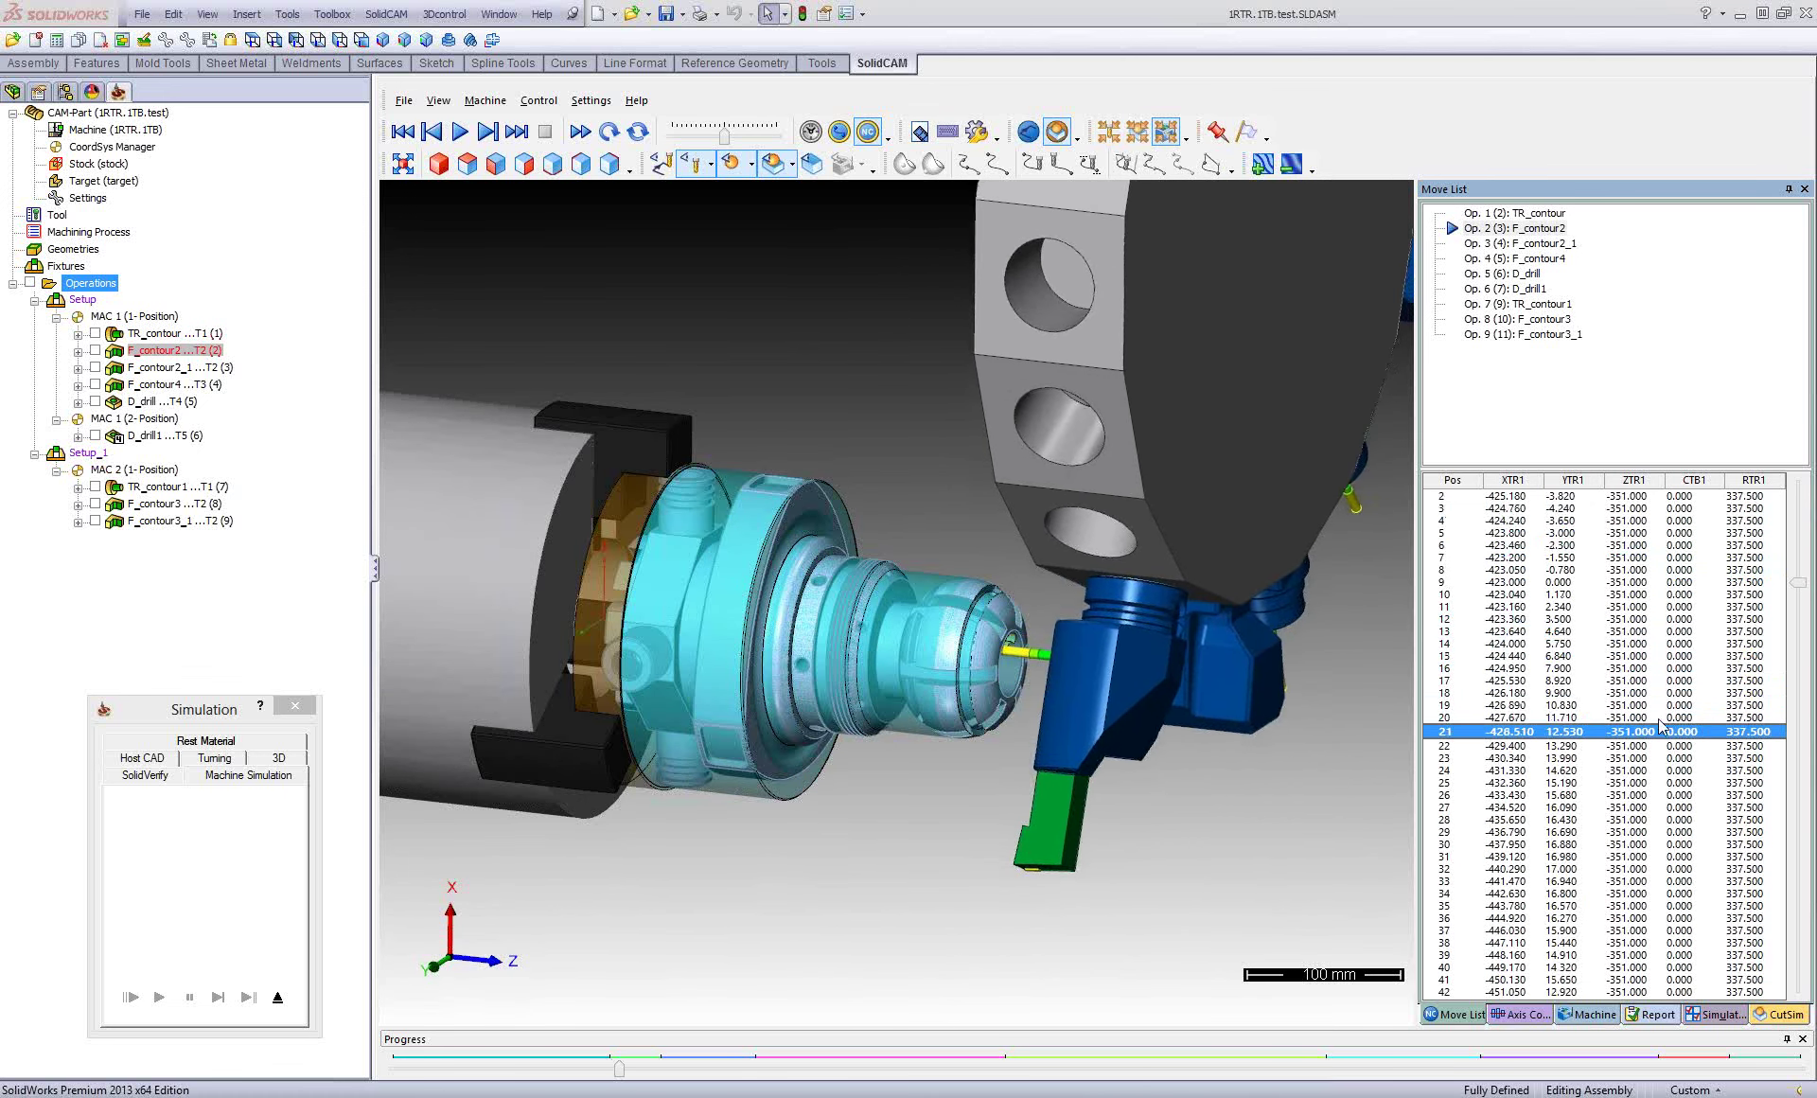
{"action": "left_click_drag", "start_coordinate": [1789, 631], "coordinate": [1799, 695]}
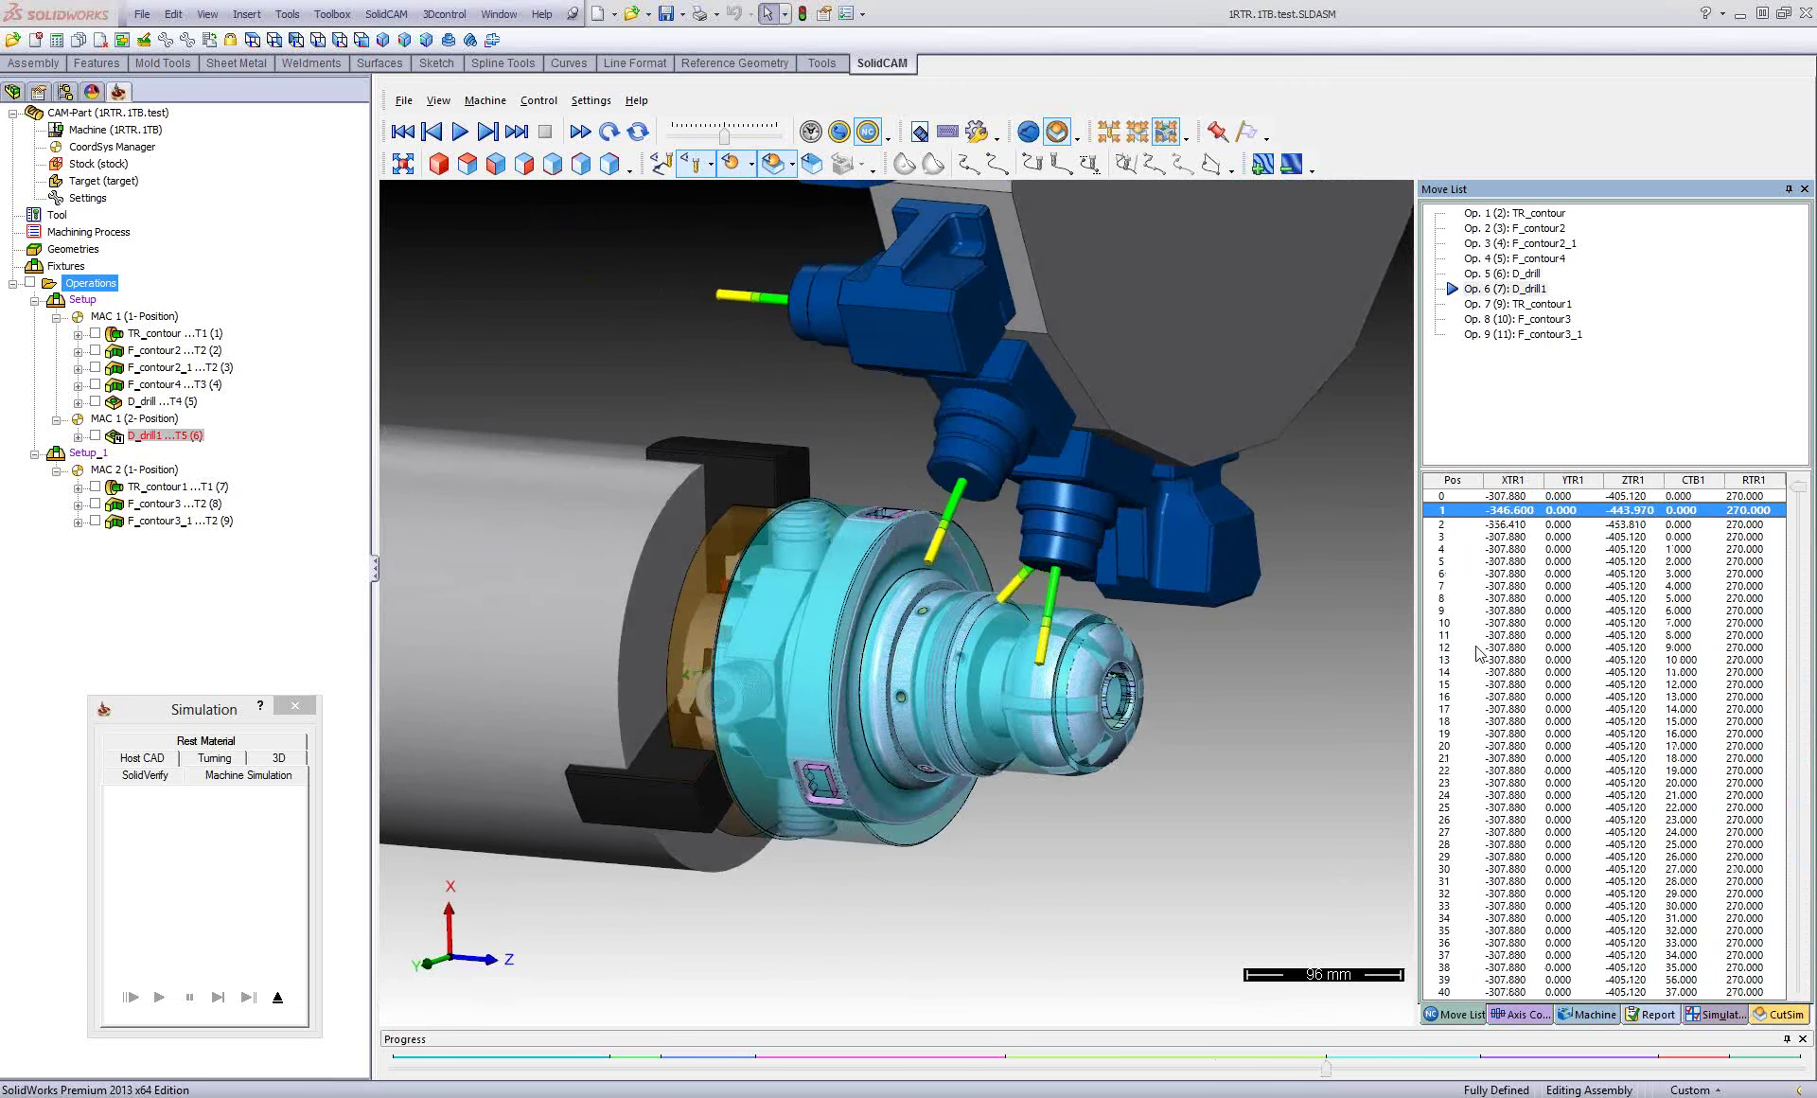
Orbit and zoom around the angled drill head while D_drill1 drills the part.
{"action": "mouse_move", "coordinate": [1241, 638]}
{"action": "middle_mouse_down"}
{"action": "mouse_move", "coordinate": [1143, 560]}
{"action": "mouse_move", "coordinate": [1223, 602]}
{"action": "middle_mouse_up"}
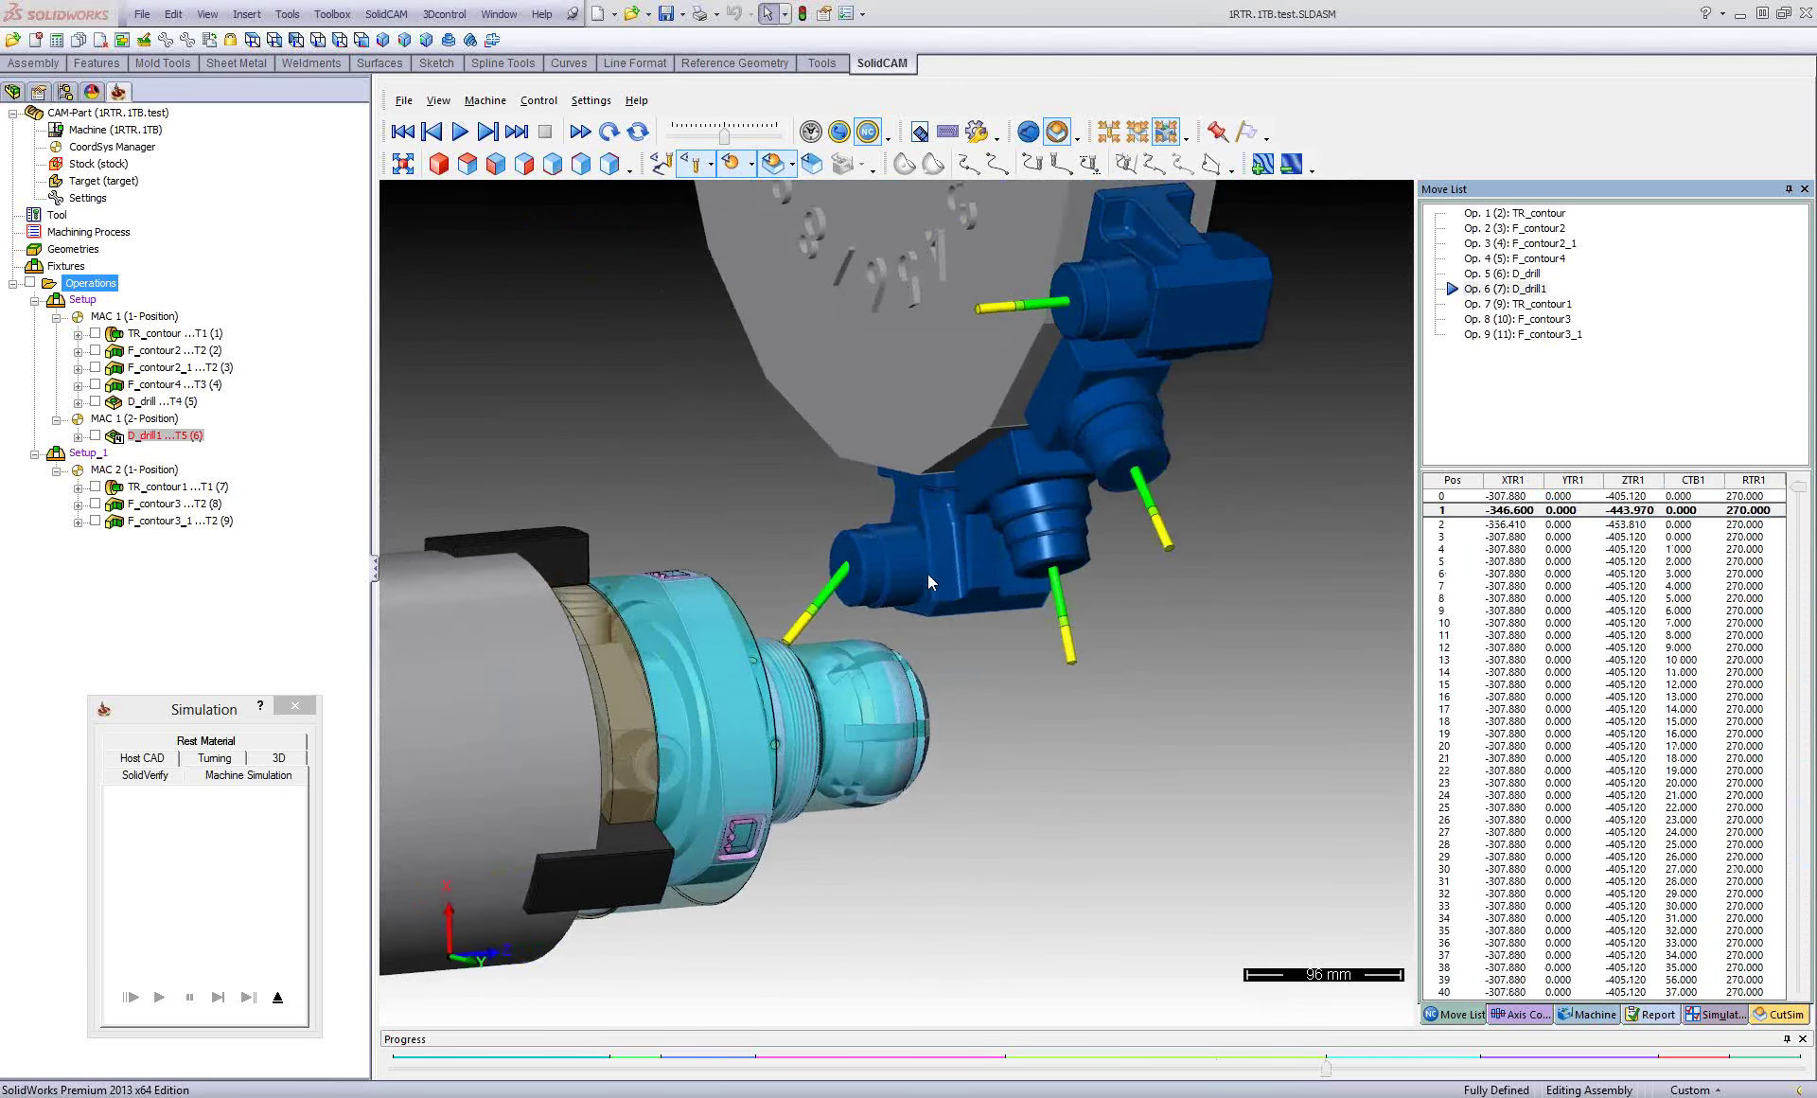
{"action": "scroll", "coordinate": [931, 571], "scroll_direction": "up", "scroll_amount": 3}
{"action": "scroll", "coordinate": [933, 549], "scroll_direction": "up", "scroll_amount": 2}
{"action": "mouse_move", "coordinate": [982, 576]}
{"action": "middle_mouse_down"}
{"action": "mouse_move", "coordinate": [1036, 594]}
{"action": "mouse_move", "coordinate": [1118, 571]}
{"action": "mouse_move", "coordinate": [1100, 628]}
{"action": "mouse_move", "coordinate": [1058, 599]}
{"action": "mouse_move", "coordinate": [1066, 630]}
{"action": "mouse_move", "coordinate": [1123, 660]}
{"action": "mouse_move", "coordinate": [1027, 589]}
{"action": "middle_mouse_up"}
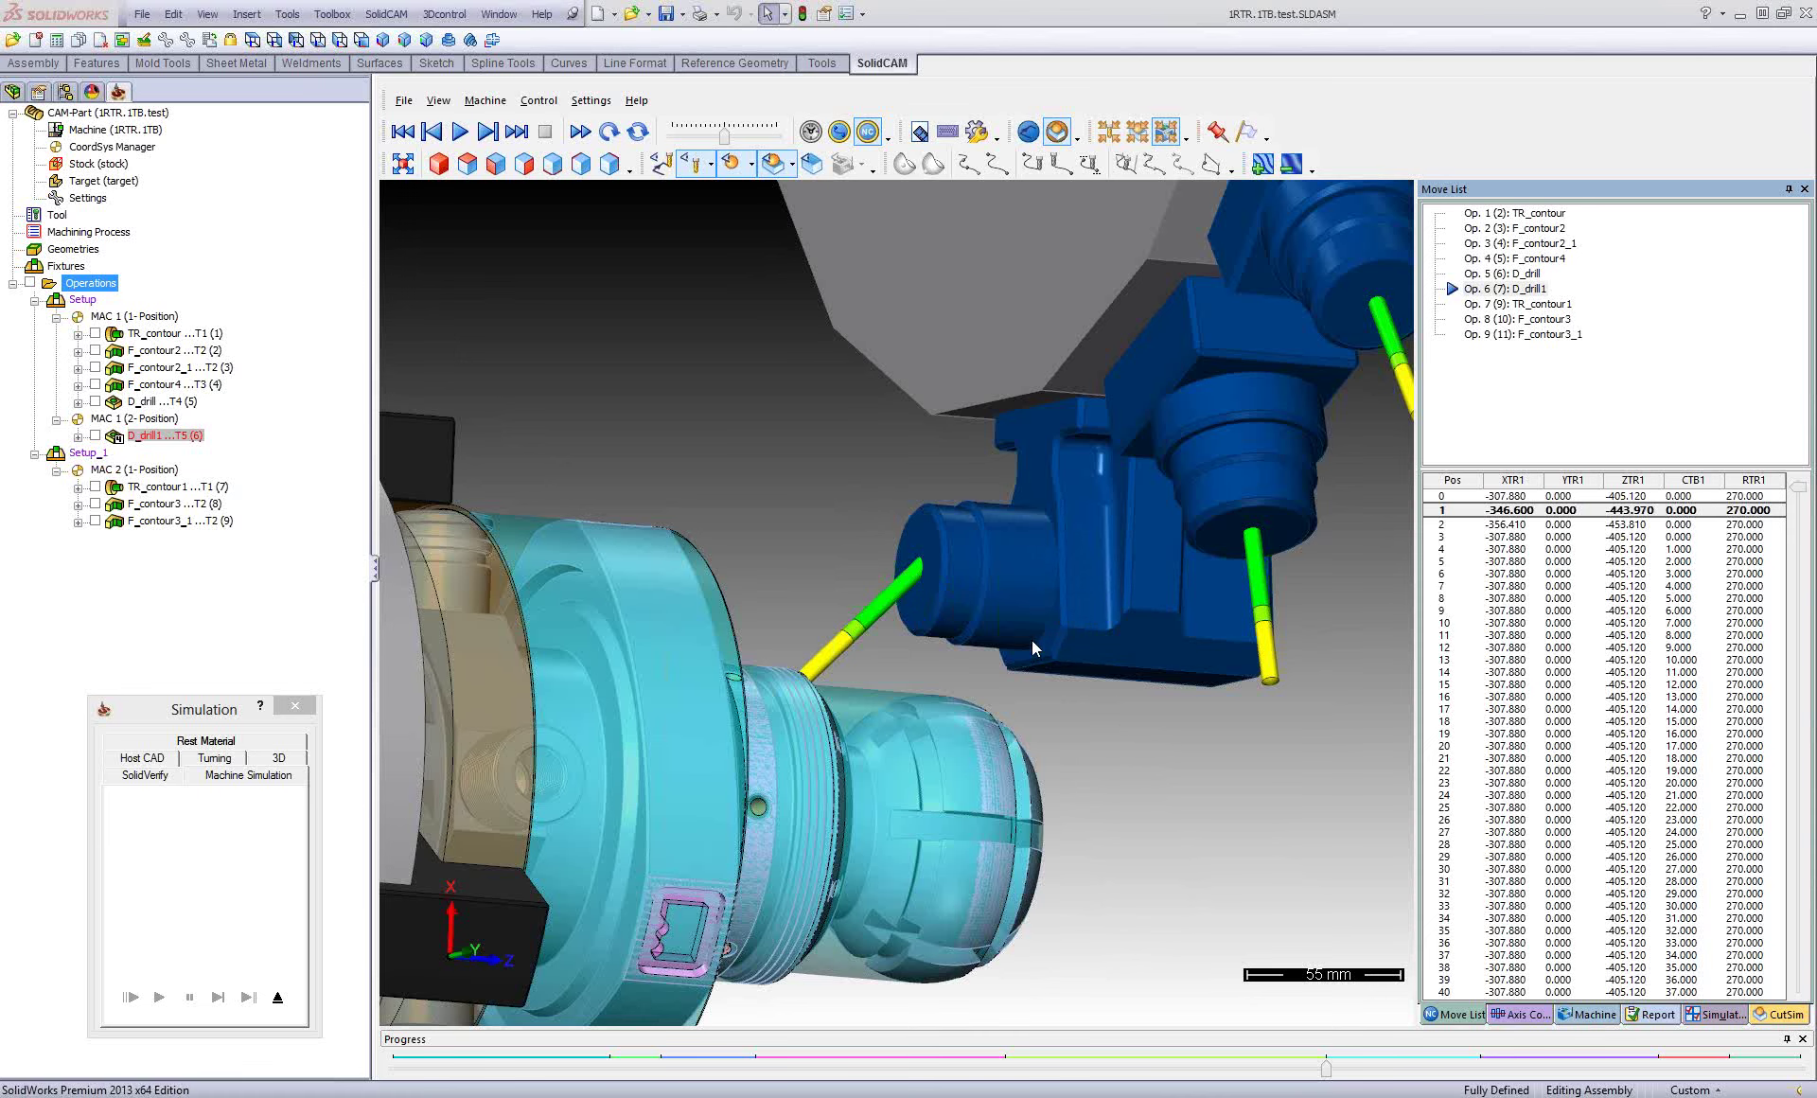
{"action": "middle_click_drag", "start_coordinate": [1094, 623], "coordinate": [859, 633]}
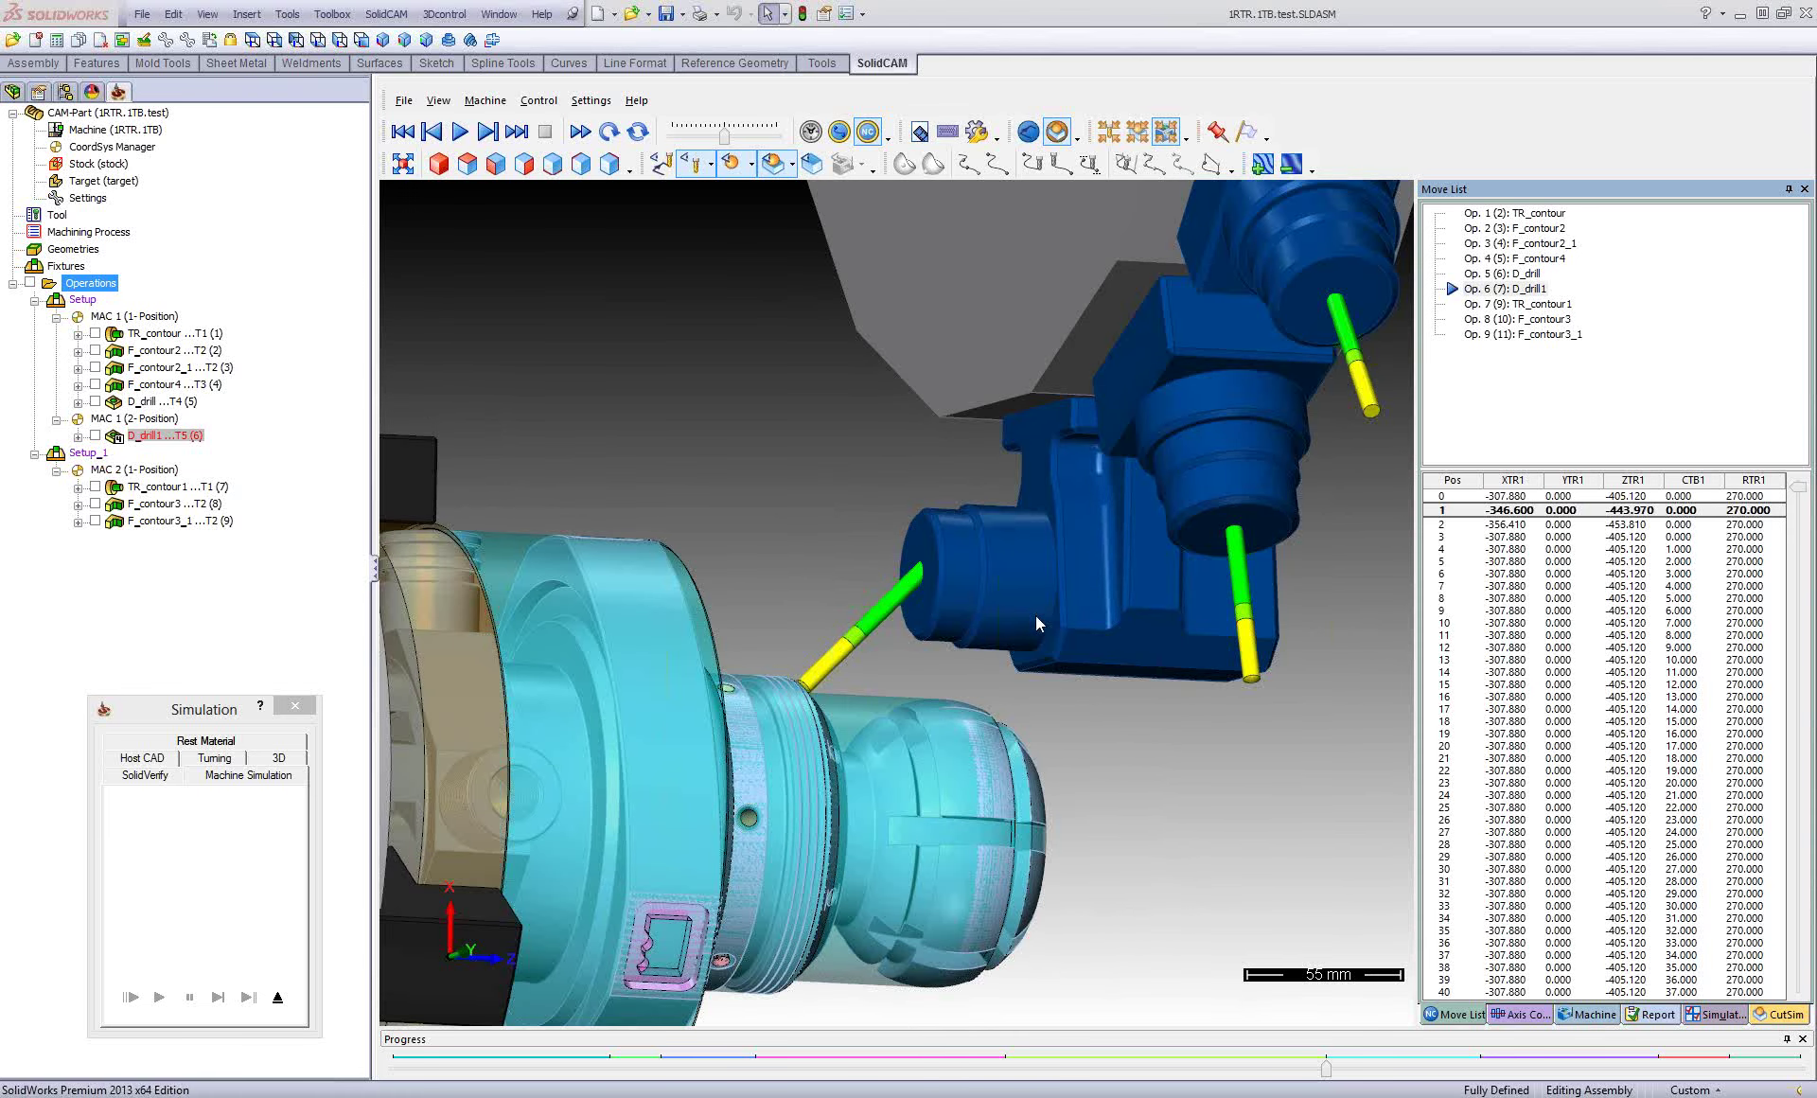
{"action": "middle_click_drag", "start_coordinate": [1035, 615], "coordinate": [1115, 558]}
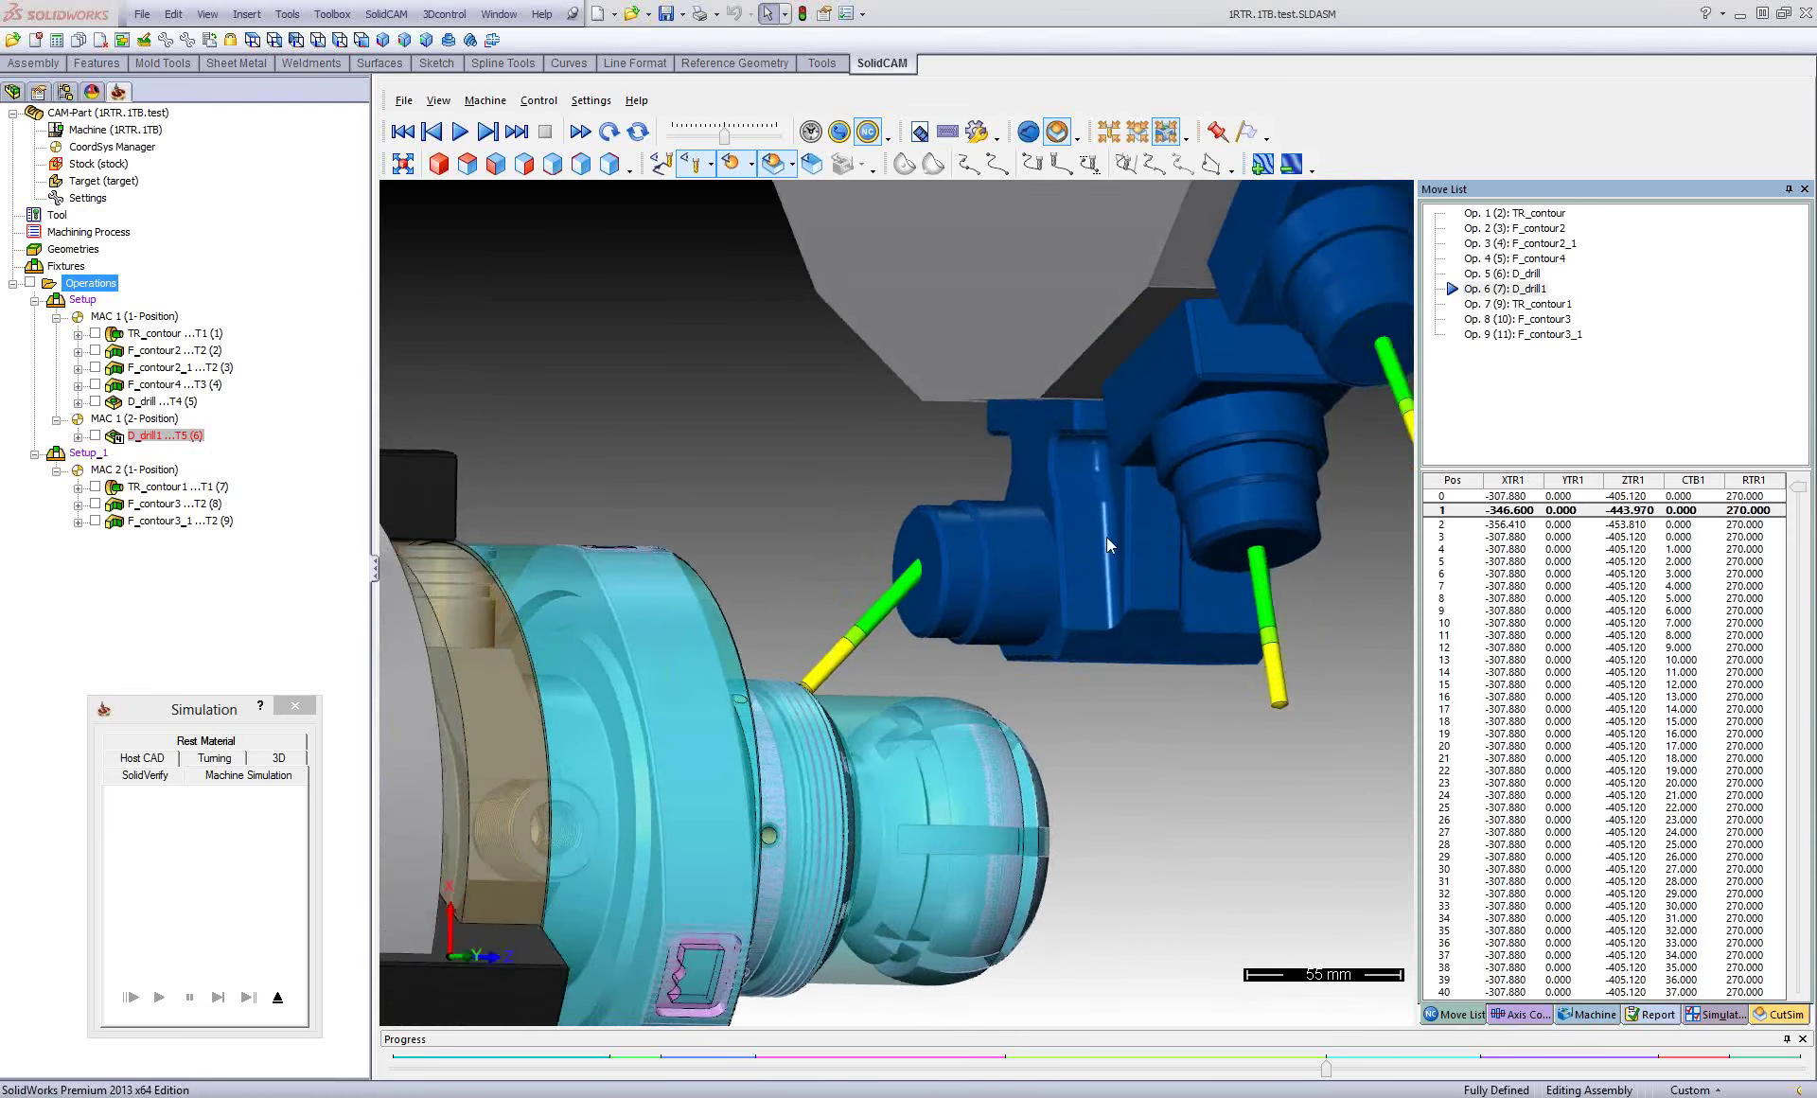
{"action": "middle_click_drag", "start_coordinate": [1114, 558], "coordinate": [1026, 518]}
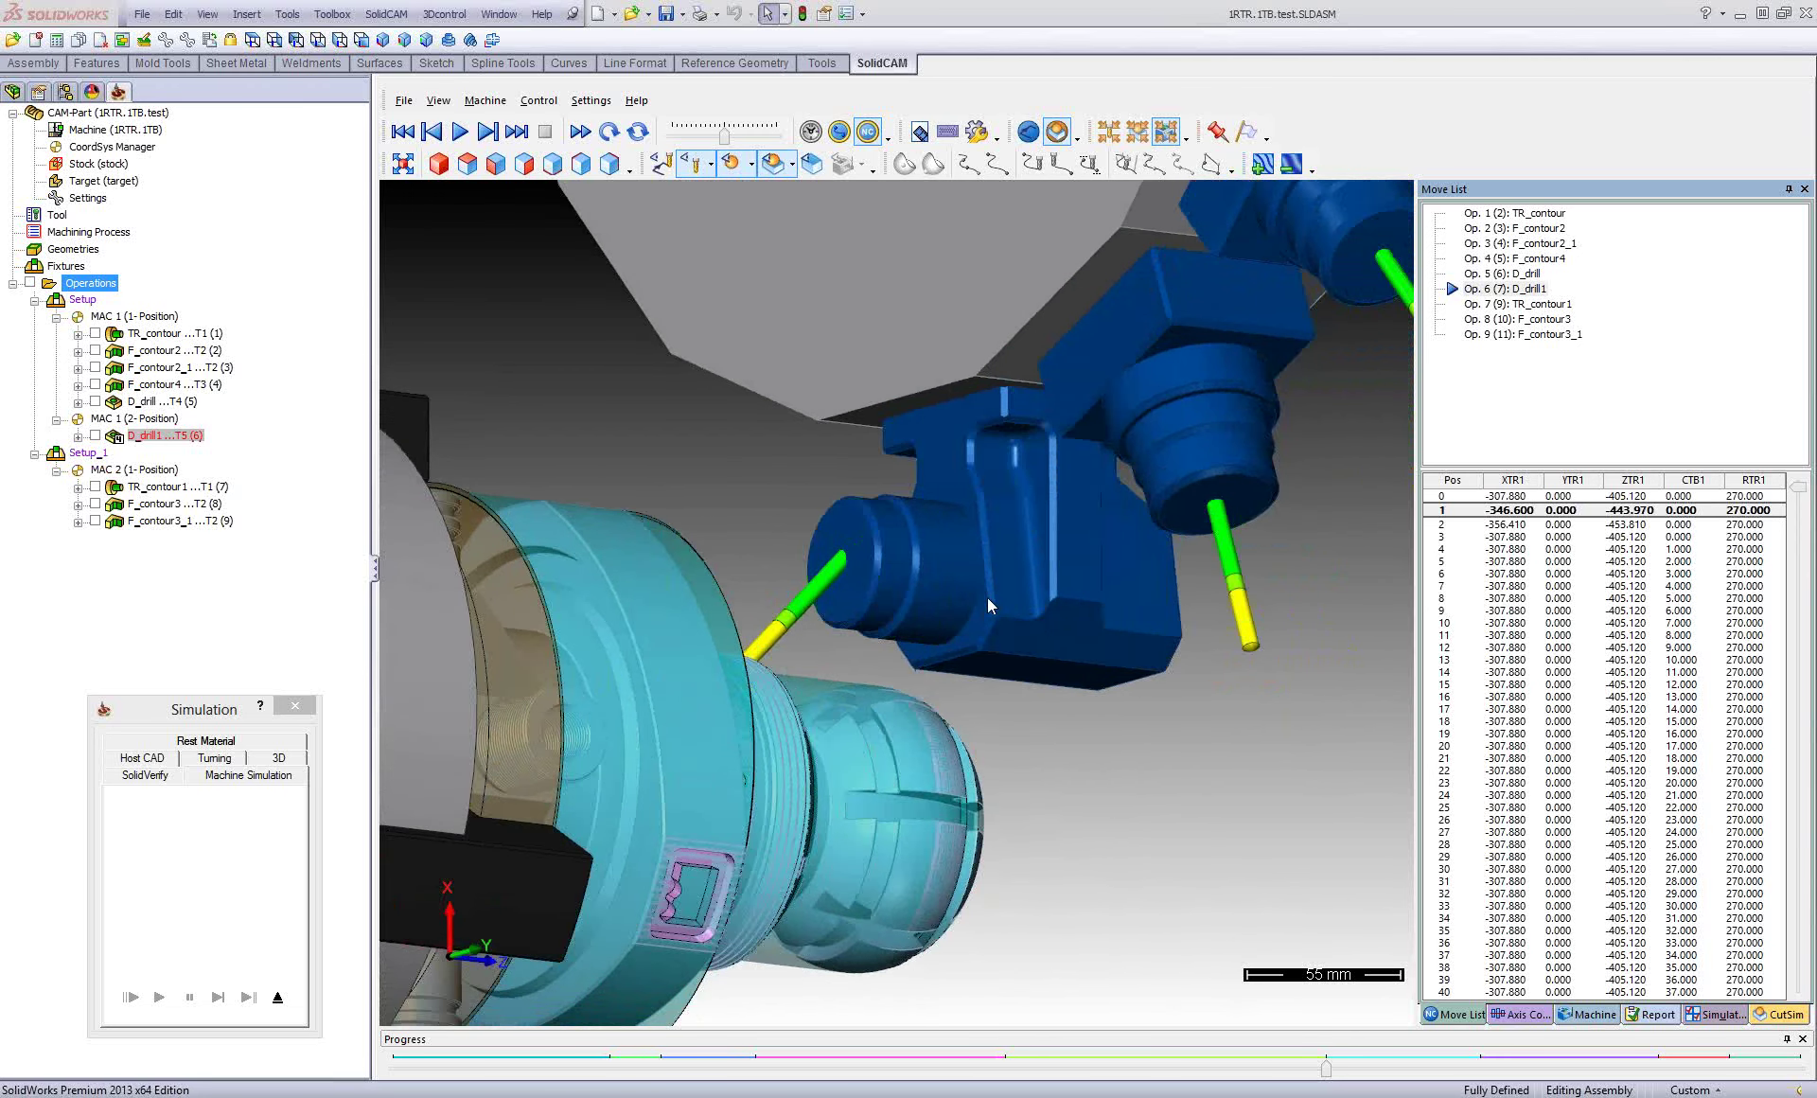
{"action": "mouse_move", "coordinate": [985, 598]}
{"action": "middle_mouse_down"}
{"action": "mouse_move", "coordinate": [945, 593]}
{"action": "mouse_move", "coordinate": [899, 623]}
{"action": "mouse_move", "coordinate": [916, 628]}
{"action": "mouse_move", "coordinate": [861, 602]}
{"action": "middle_mouse_up"}
Follow D_drill1 to completion, then zoom out as Op. 7 TR_contour1 begins.
{"action": "scroll", "coordinate": [981, 604], "scroll_direction": "down", "scroll_amount": 2}
{"action": "scroll", "coordinate": [916, 628], "scroll_direction": "up", "scroll_amount": 2}
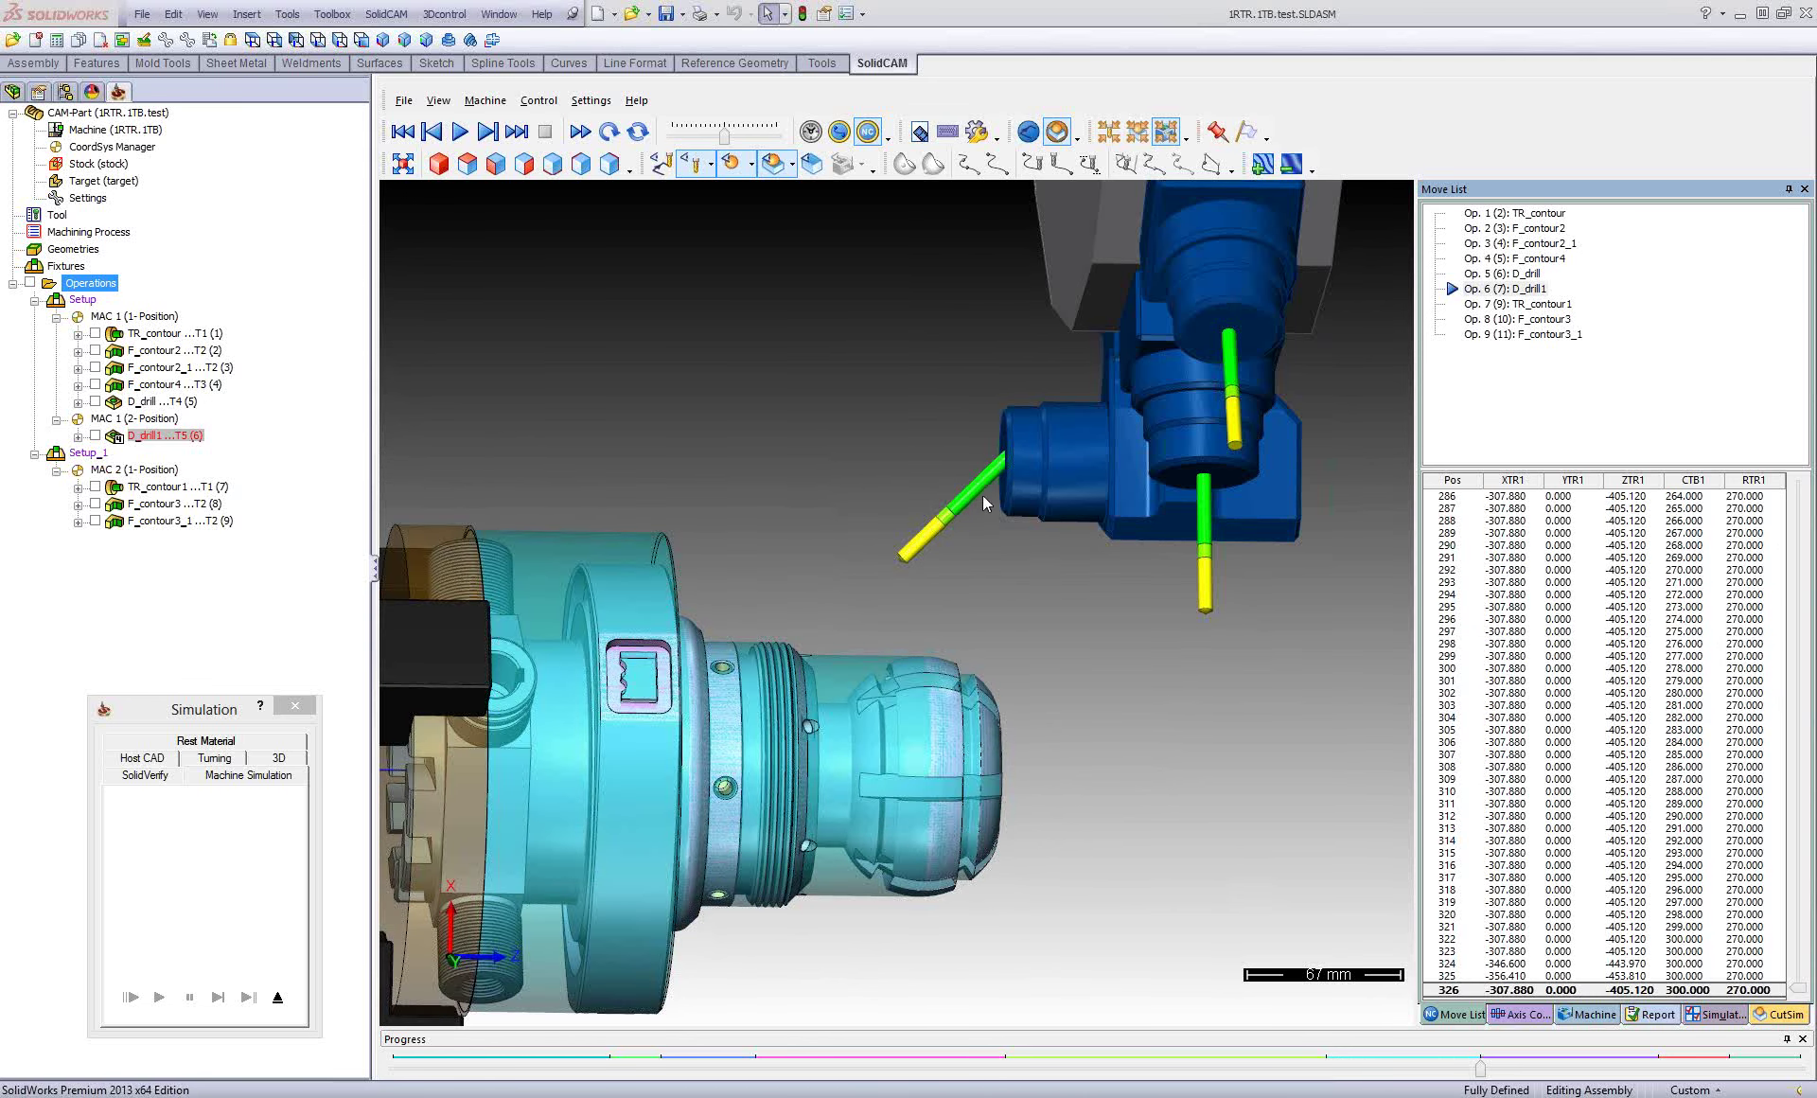
{"action": "mouse_move", "coordinate": [1059, 468]}
{"action": "middle_mouse_down"}
{"action": "mouse_move", "coordinate": [1097, 475]}
{"action": "mouse_move", "coordinate": [1075, 486]}
{"action": "mouse_move", "coordinate": [1082, 538]}
{"action": "mouse_move", "coordinate": [1105, 479]}
{"action": "mouse_move", "coordinate": [1111, 502]}
{"action": "mouse_move", "coordinate": [1087, 480]}
{"action": "middle_mouse_up"}
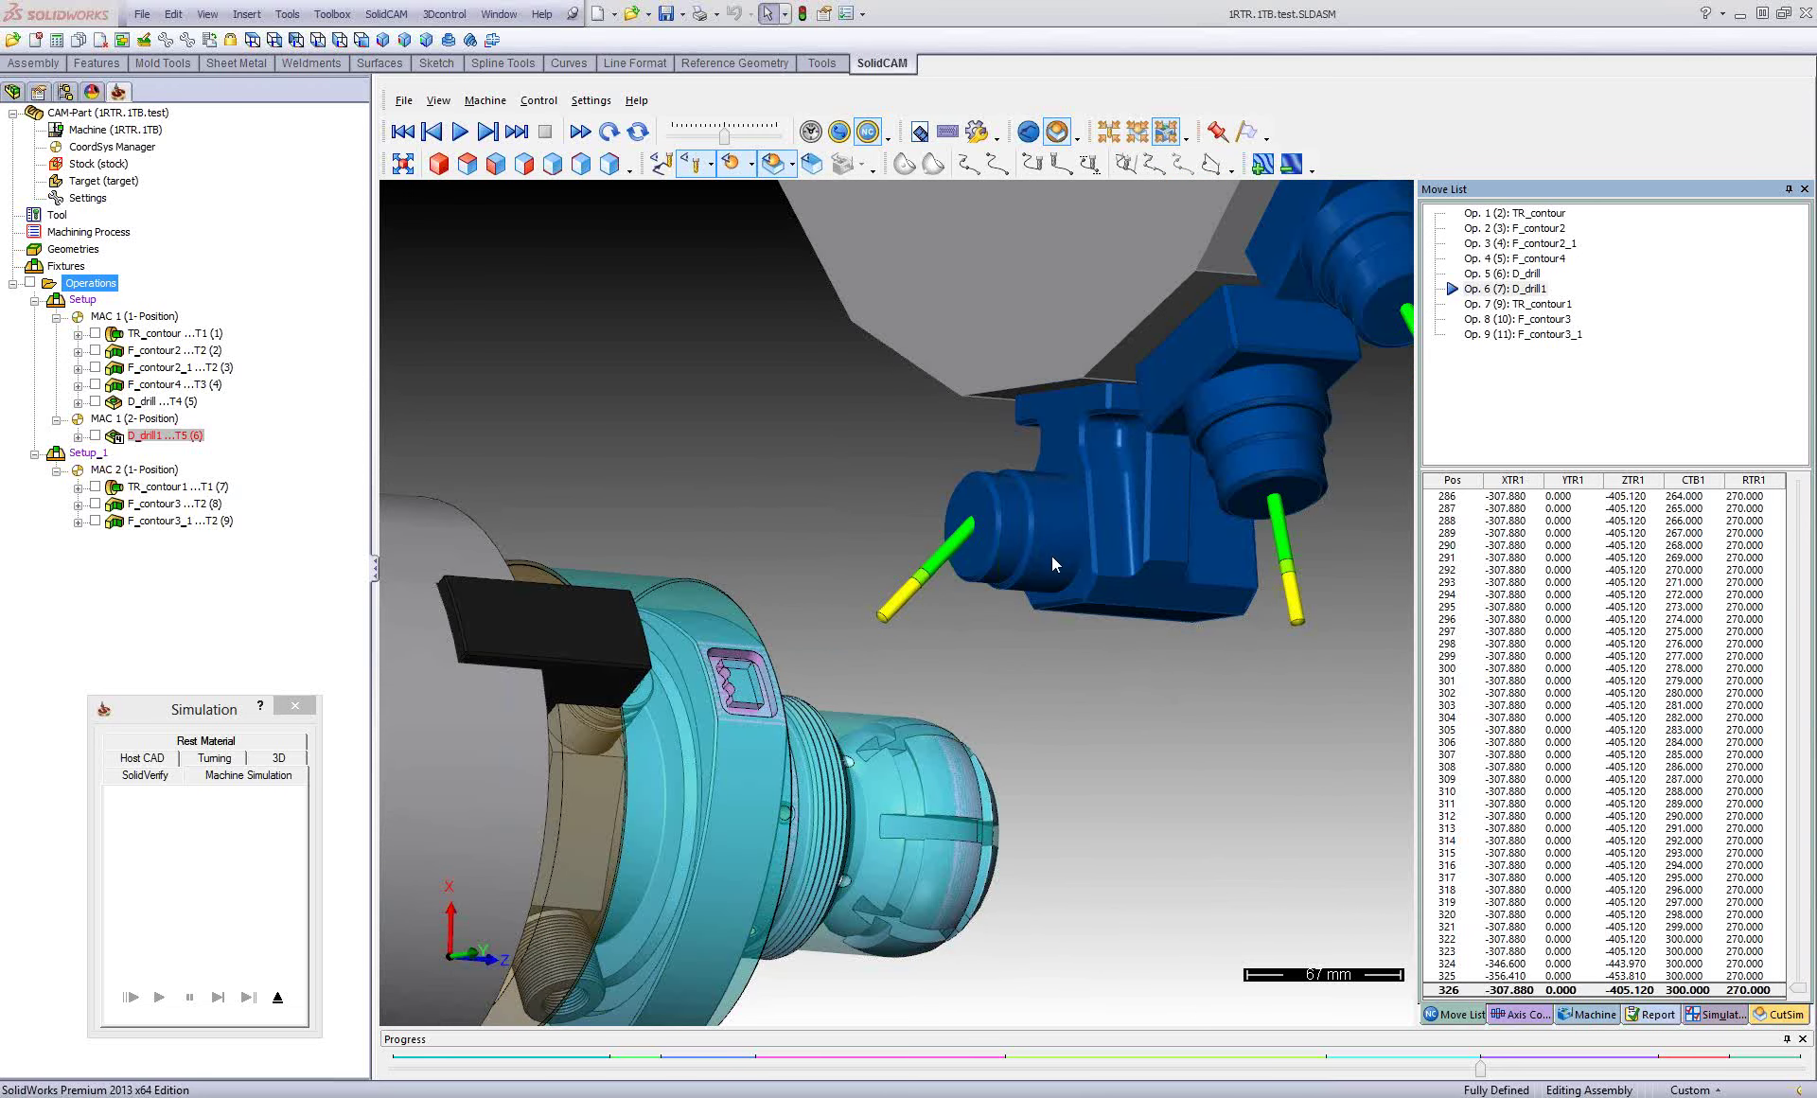
{"action": "scroll", "coordinate": [1041, 560], "scroll_direction": "down", "scroll_amount": 1}
{"action": "scroll", "coordinate": [1030, 575], "scroll_direction": "down", "scroll_amount": 3}
{"action": "scroll", "coordinate": [1025, 638], "scroll_direction": "down", "scroll_amount": 5}
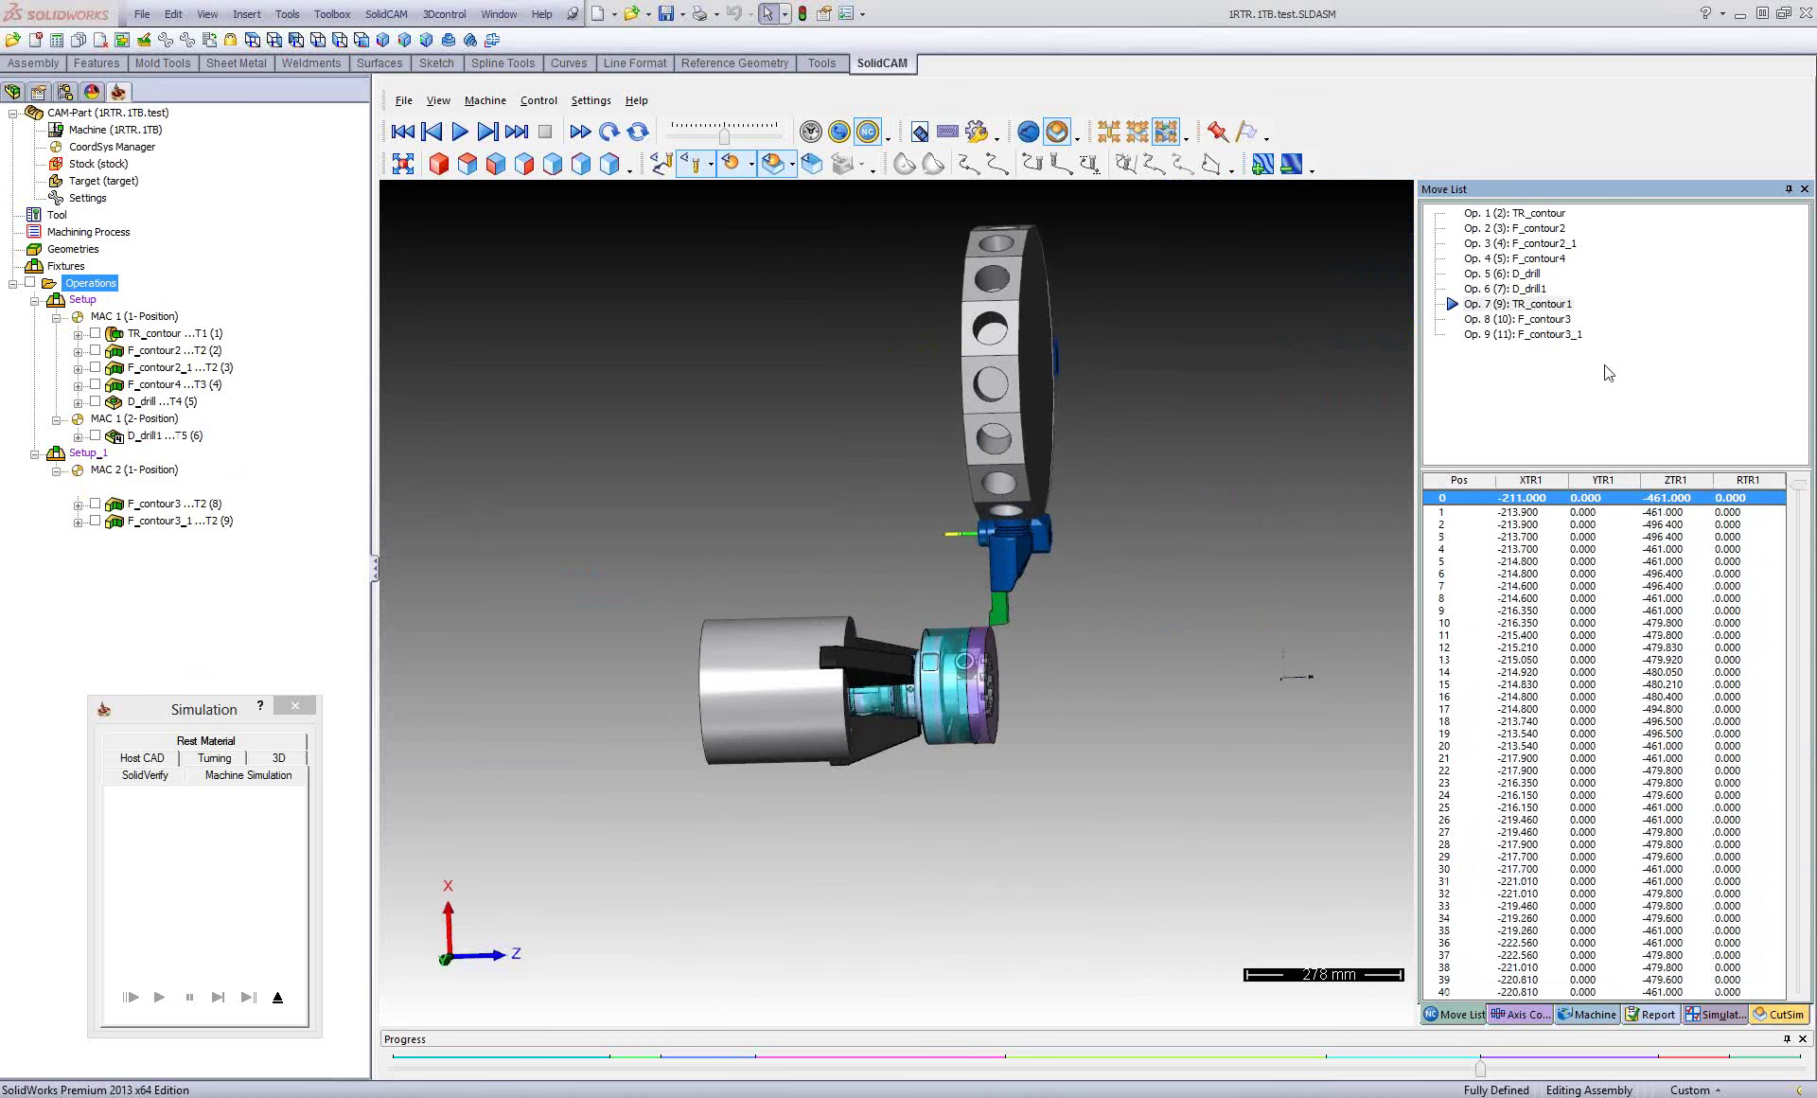
Zoom in and orbit to view the chuck and head during the second-setup operations.
{"action": "scroll", "coordinate": [1009, 695], "scroll_direction": "up", "scroll_amount": 1}
{"action": "scroll", "coordinate": [965, 682], "scroll_direction": "up", "scroll_amount": 1}
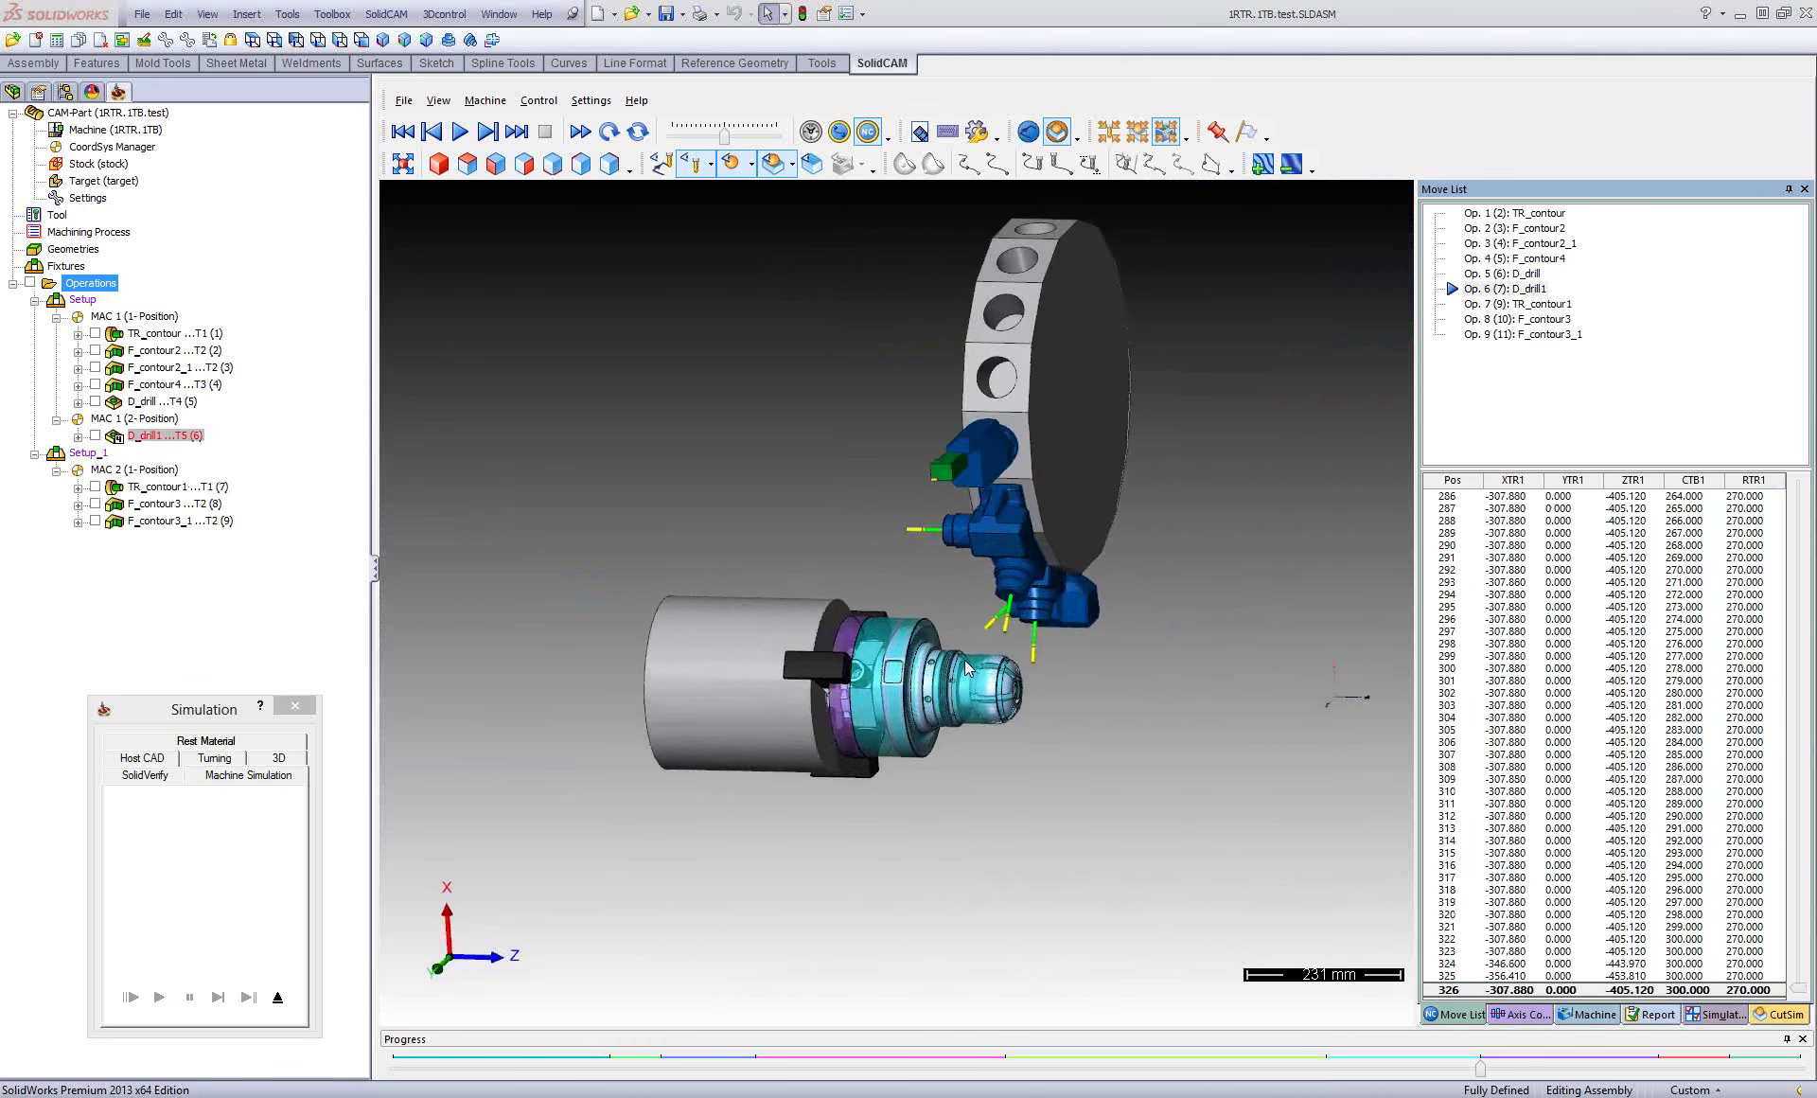
{"action": "scroll", "coordinate": [927, 667], "scroll_direction": "up", "scroll_amount": 2}
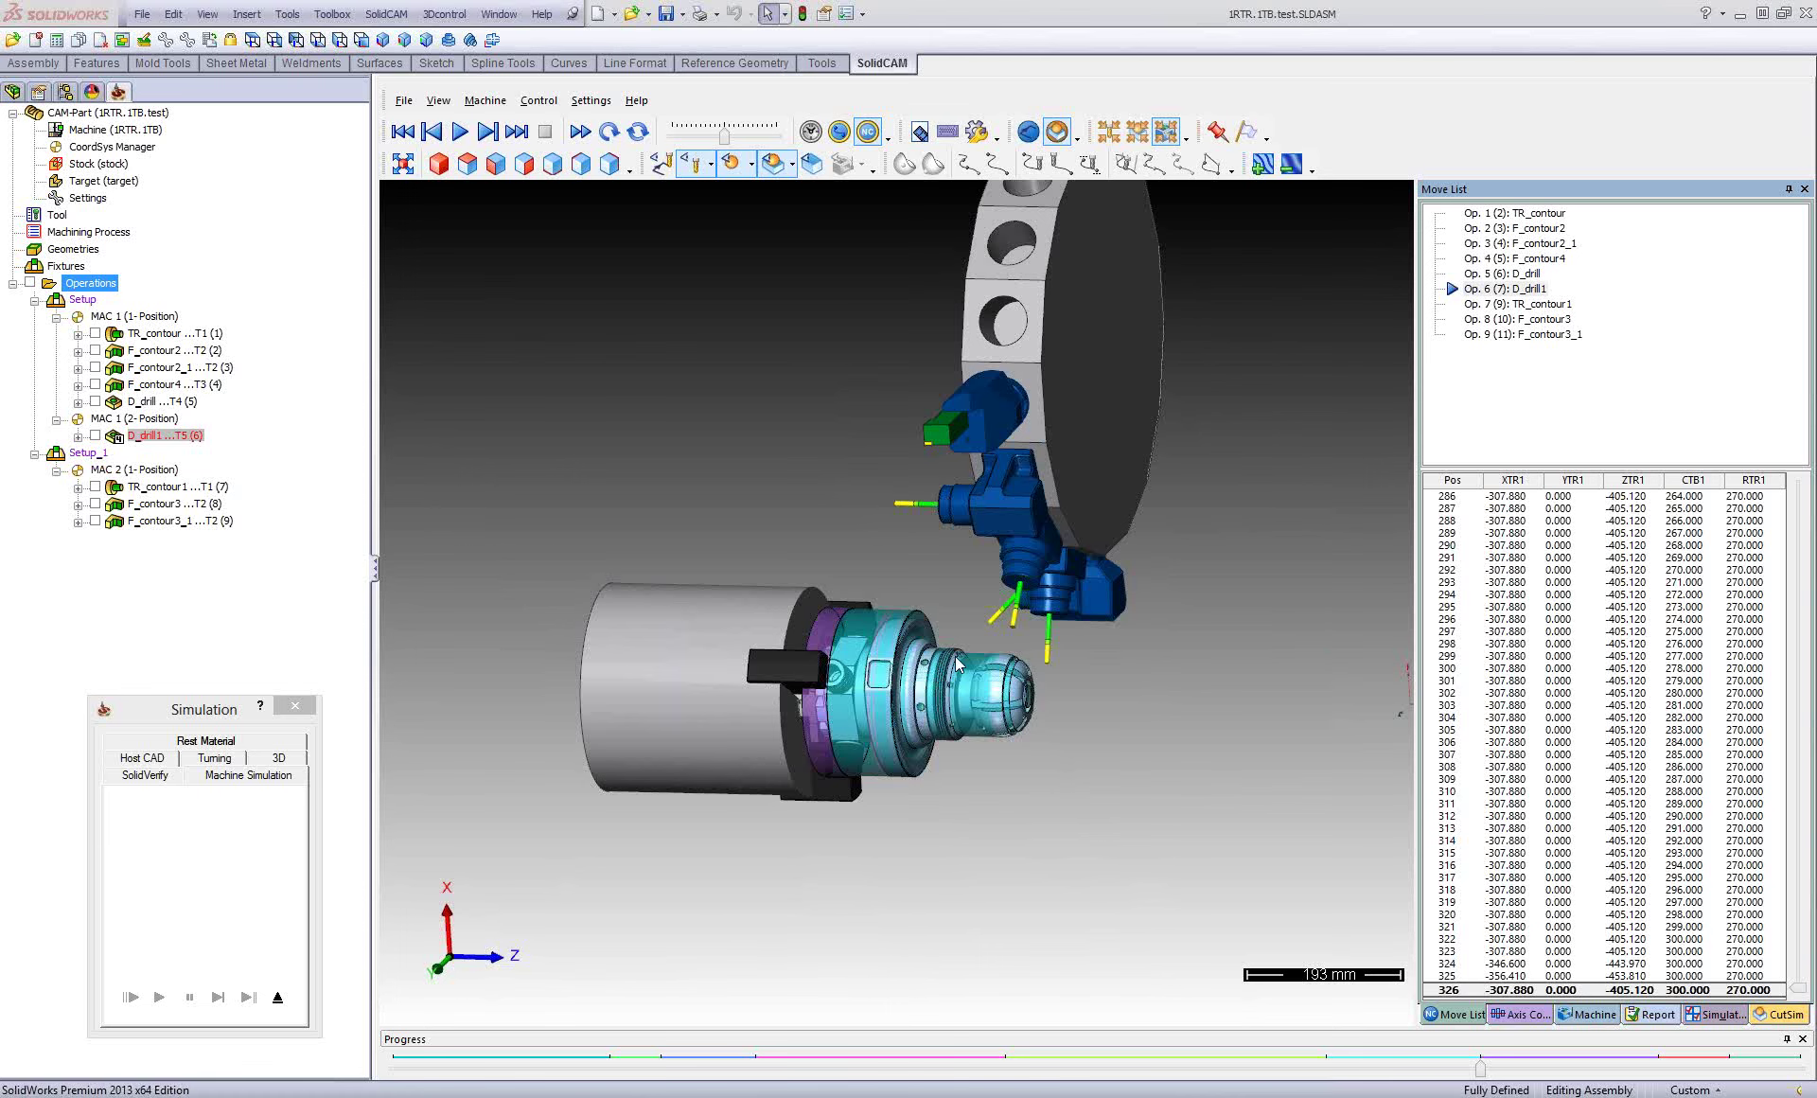
{"action": "scroll", "coordinate": [957, 667], "scroll_direction": "up", "scroll_amount": 2}
{"action": "scroll", "coordinate": [957, 668], "scroll_direction": "up", "scroll_amount": 2}
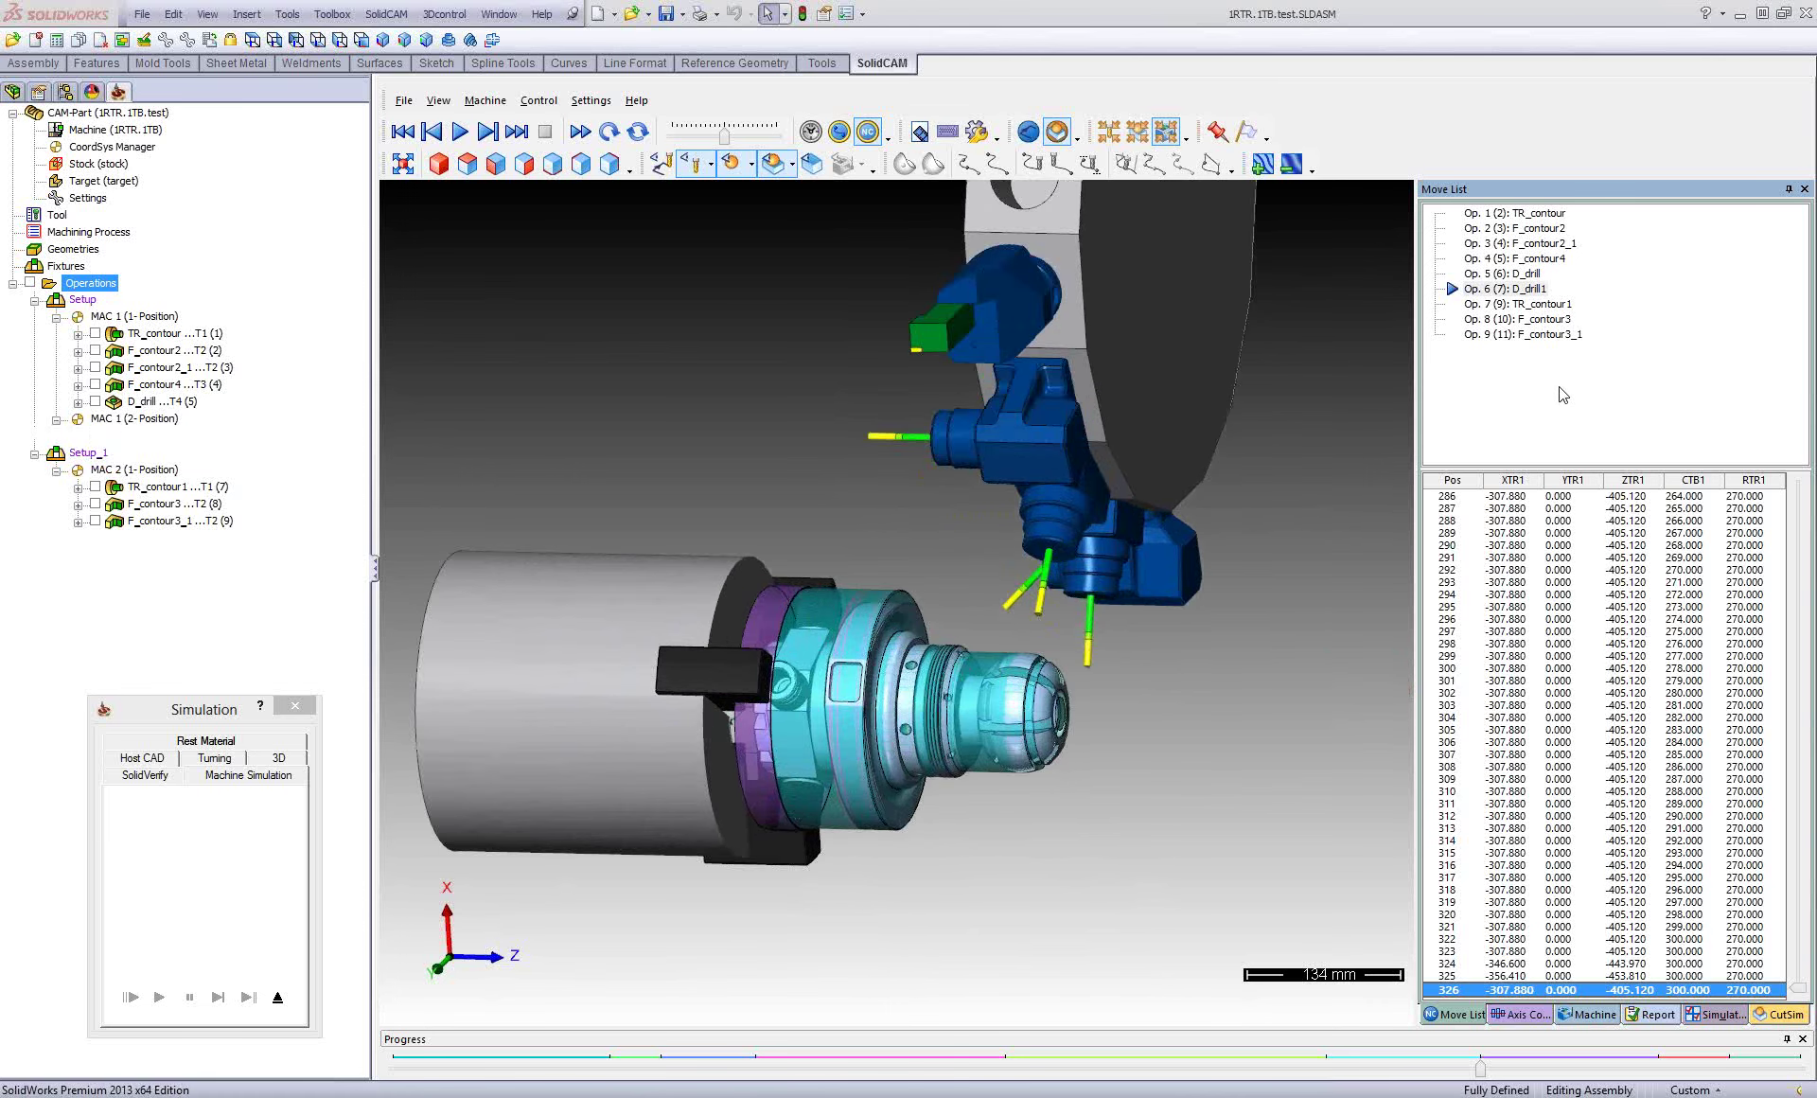
{"action": "mouse_move", "coordinate": [878, 696]}
{"action": "middle_mouse_down"}
{"action": "mouse_move", "coordinate": [780, 611]}
{"action": "mouse_move", "coordinate": [819, 616]}
{"action": "mouse_move", "coordinate": [780, 588]}
{"action": "mouse_move", "coordinate": [913, 620]}
{"action": "middle_mouse_up"}
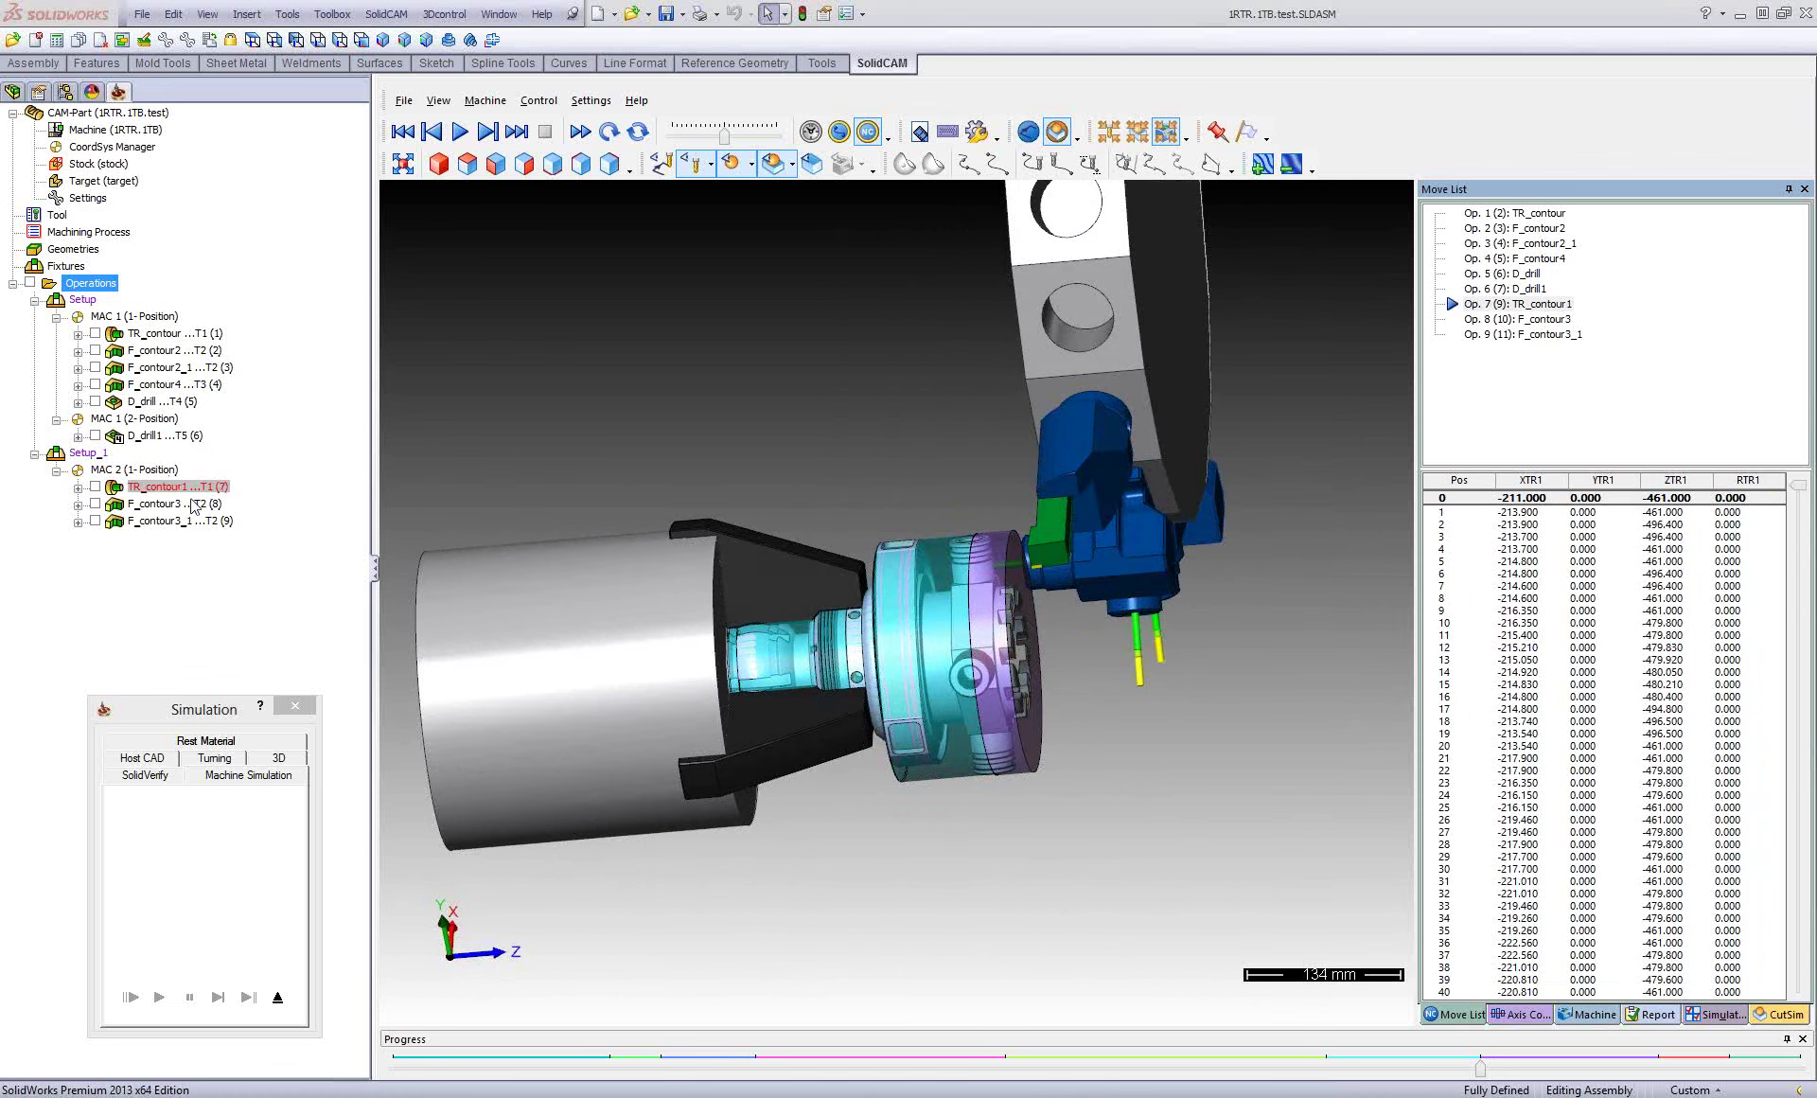
Step through the Move List to F_contour3_1, then exit the machine simulation.
{"action": "left_click", "coordinate": [1601, 388]}
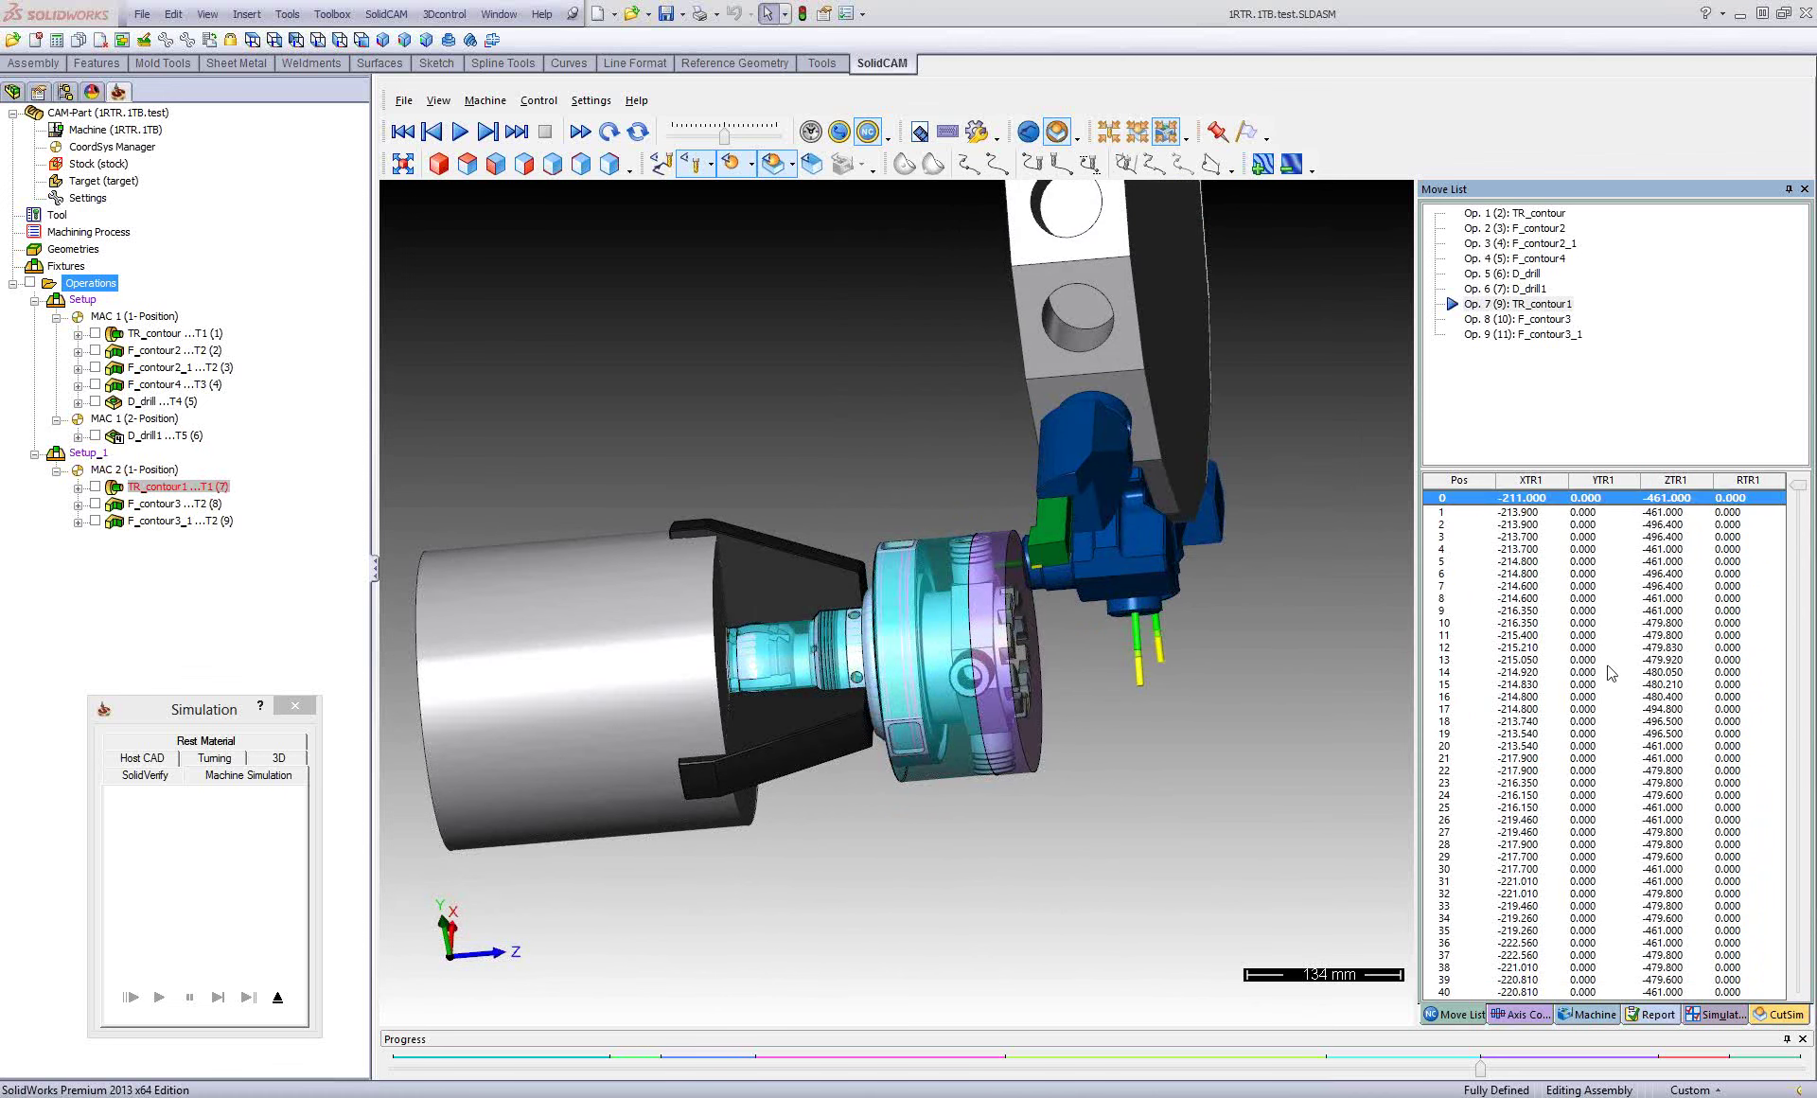
{"action": "key", "text": "Down"}
{"action": "key", "text": "Down"}
{"action": "key", "text": "Down"}
{"action": "key", "text": "Down"}
{"action": "mouse_move", "coordinate": [856, 469]}
{"action": "middle_mouse_down"}
{"action": "mouse_move", "coordinate": [923, 633]}
{"action": "mouse_move", "coordinate": [938, 629]}
{"action": "middle_mouse_up"}
{"action": "left_click_drag", "start_coordinate": [1798, 490], "coordinate": [1769, 1032]}
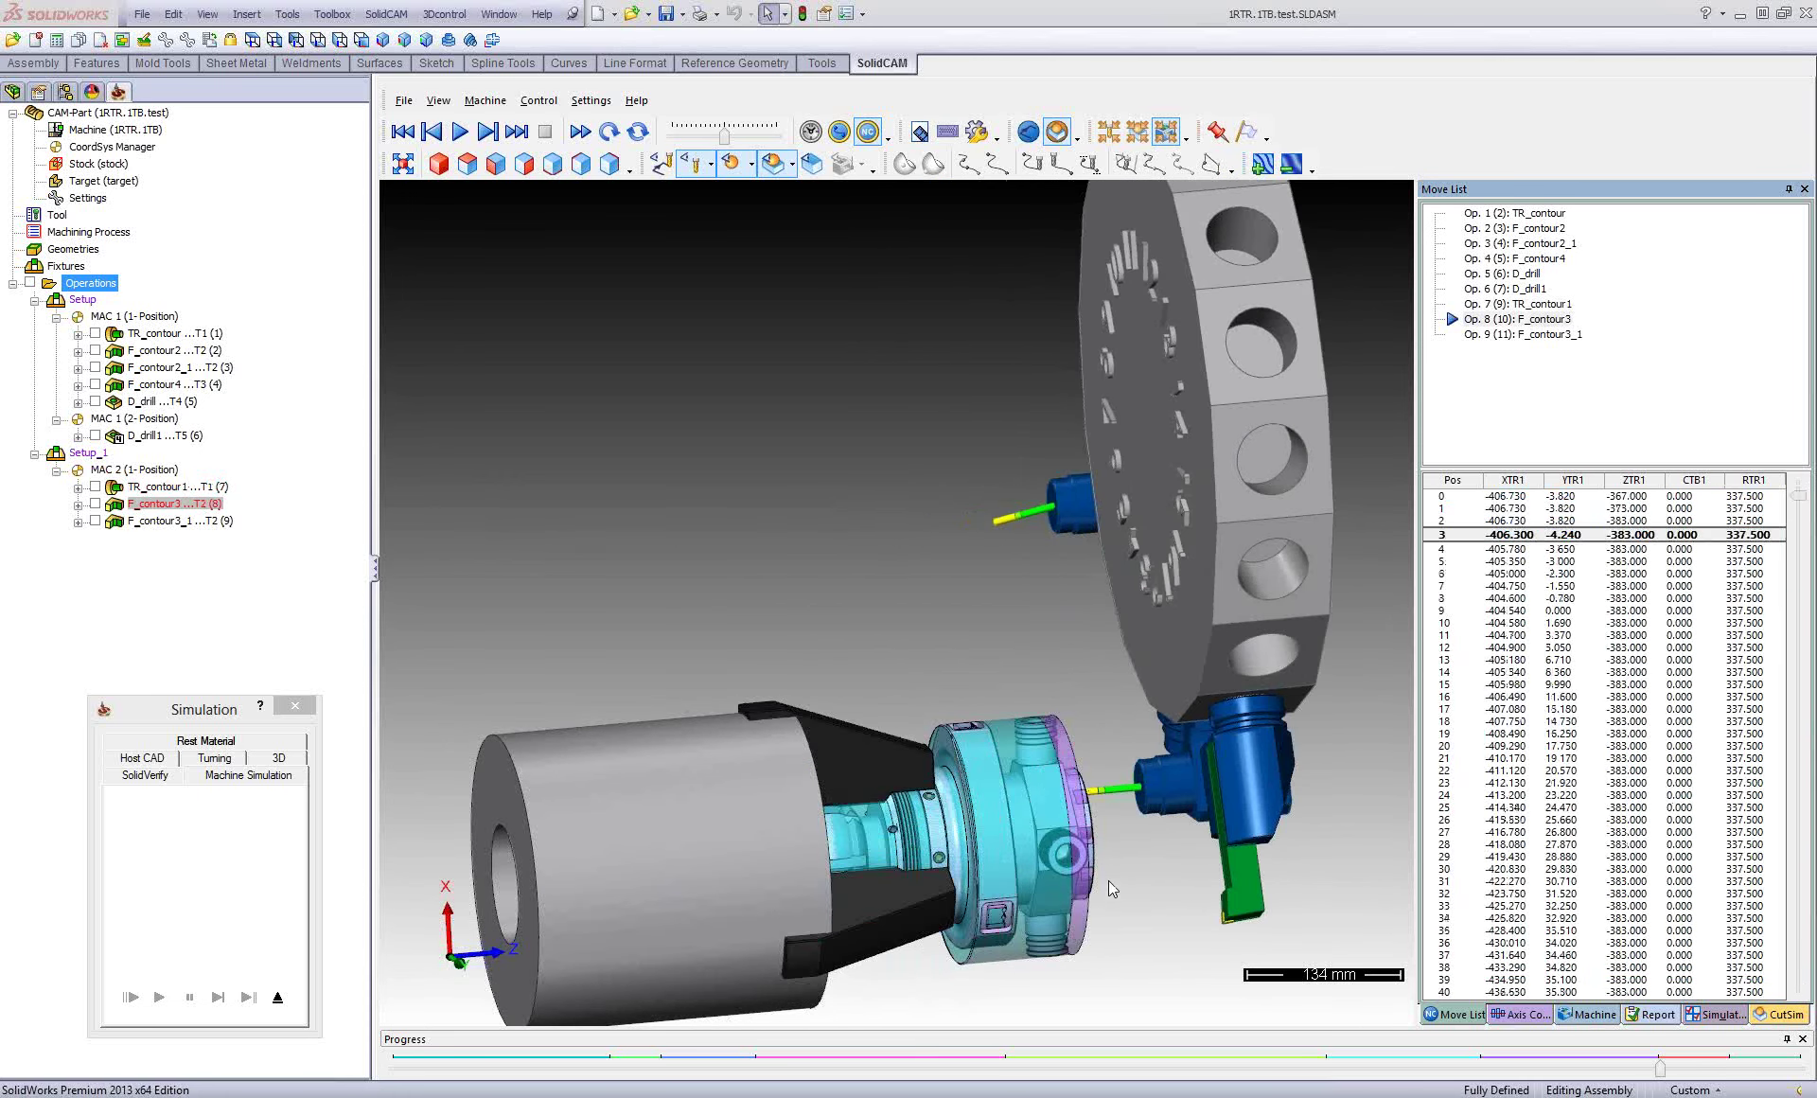
{"action": "mouse_move", "coordinate": [1109, 880]}
{"action": "middle_mouse_down"}
{"action": "mouse_move", "coordinate": [1019, 880]}
{"action": "mouse_move", "coordinate": [935, 723]}
{"action": "middle_mouse_up"}
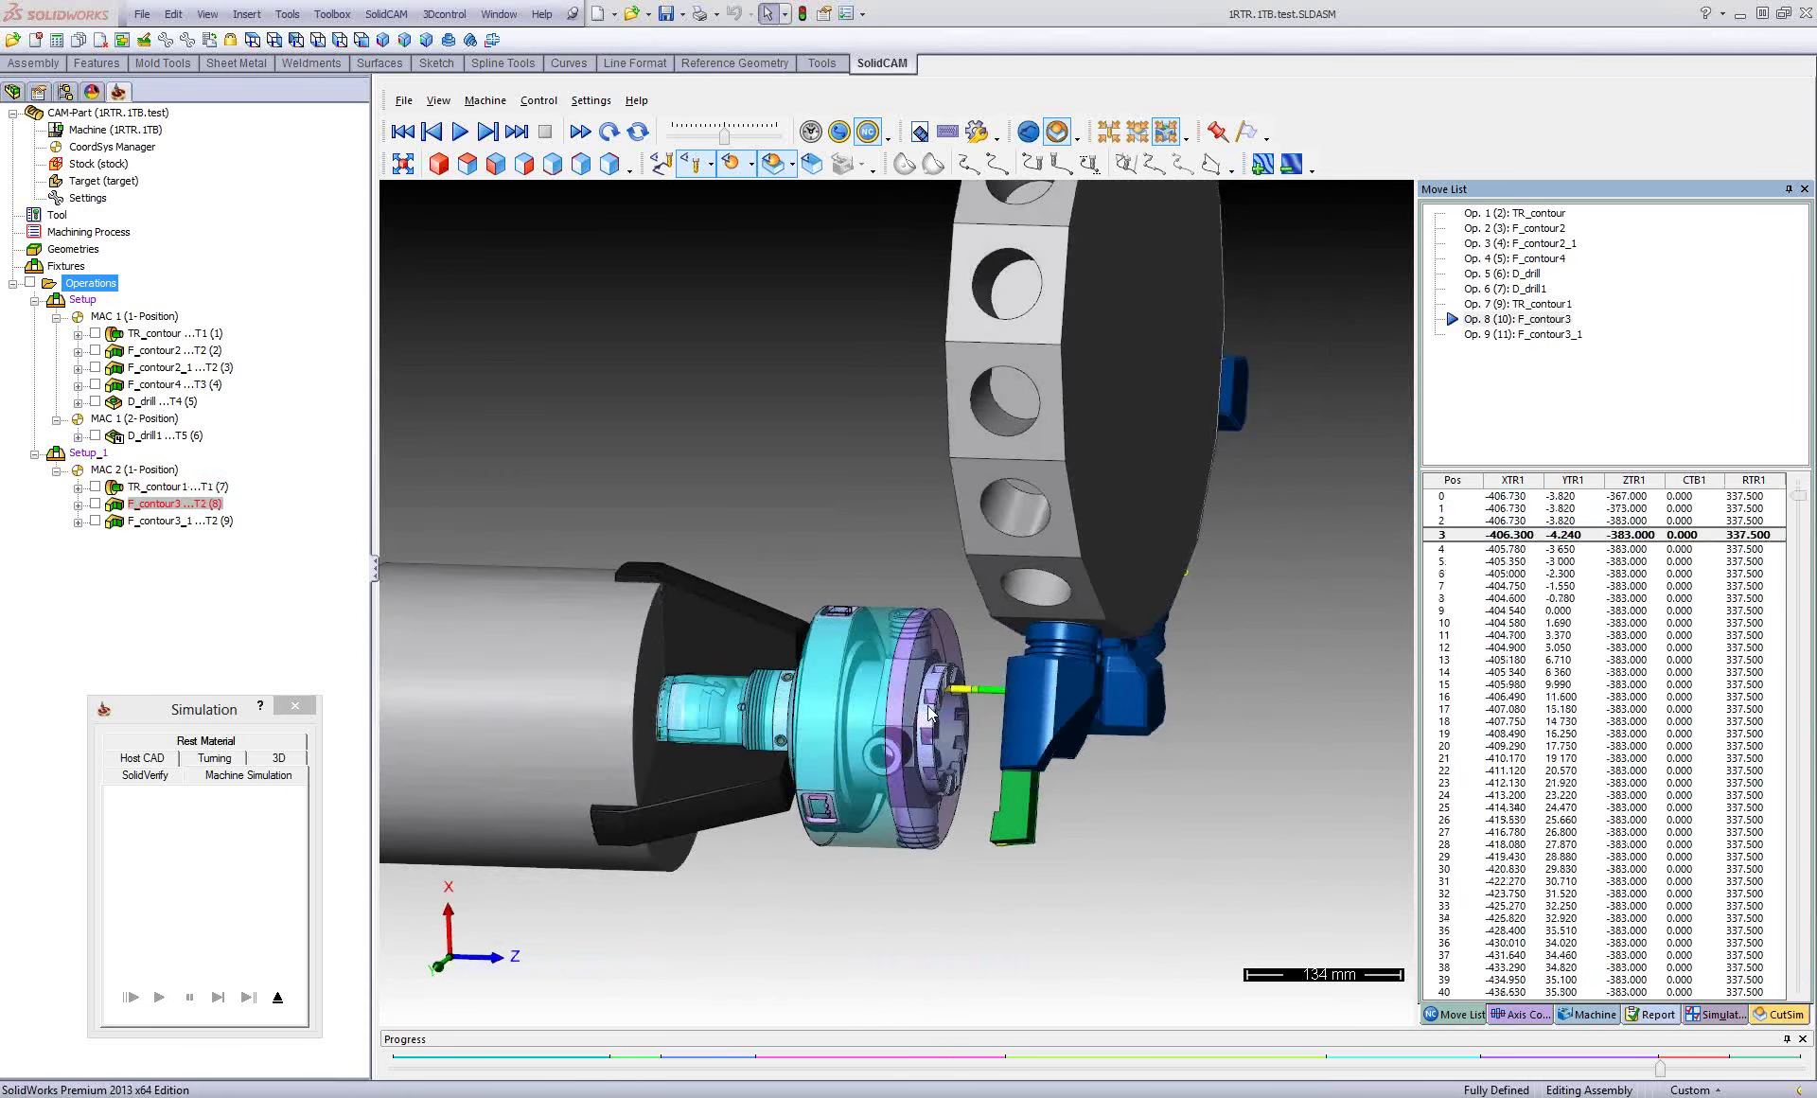
{"action": "scroll", "coordinate": [935, 723], "scroll_direction": "up", "scroll_amount": 2}
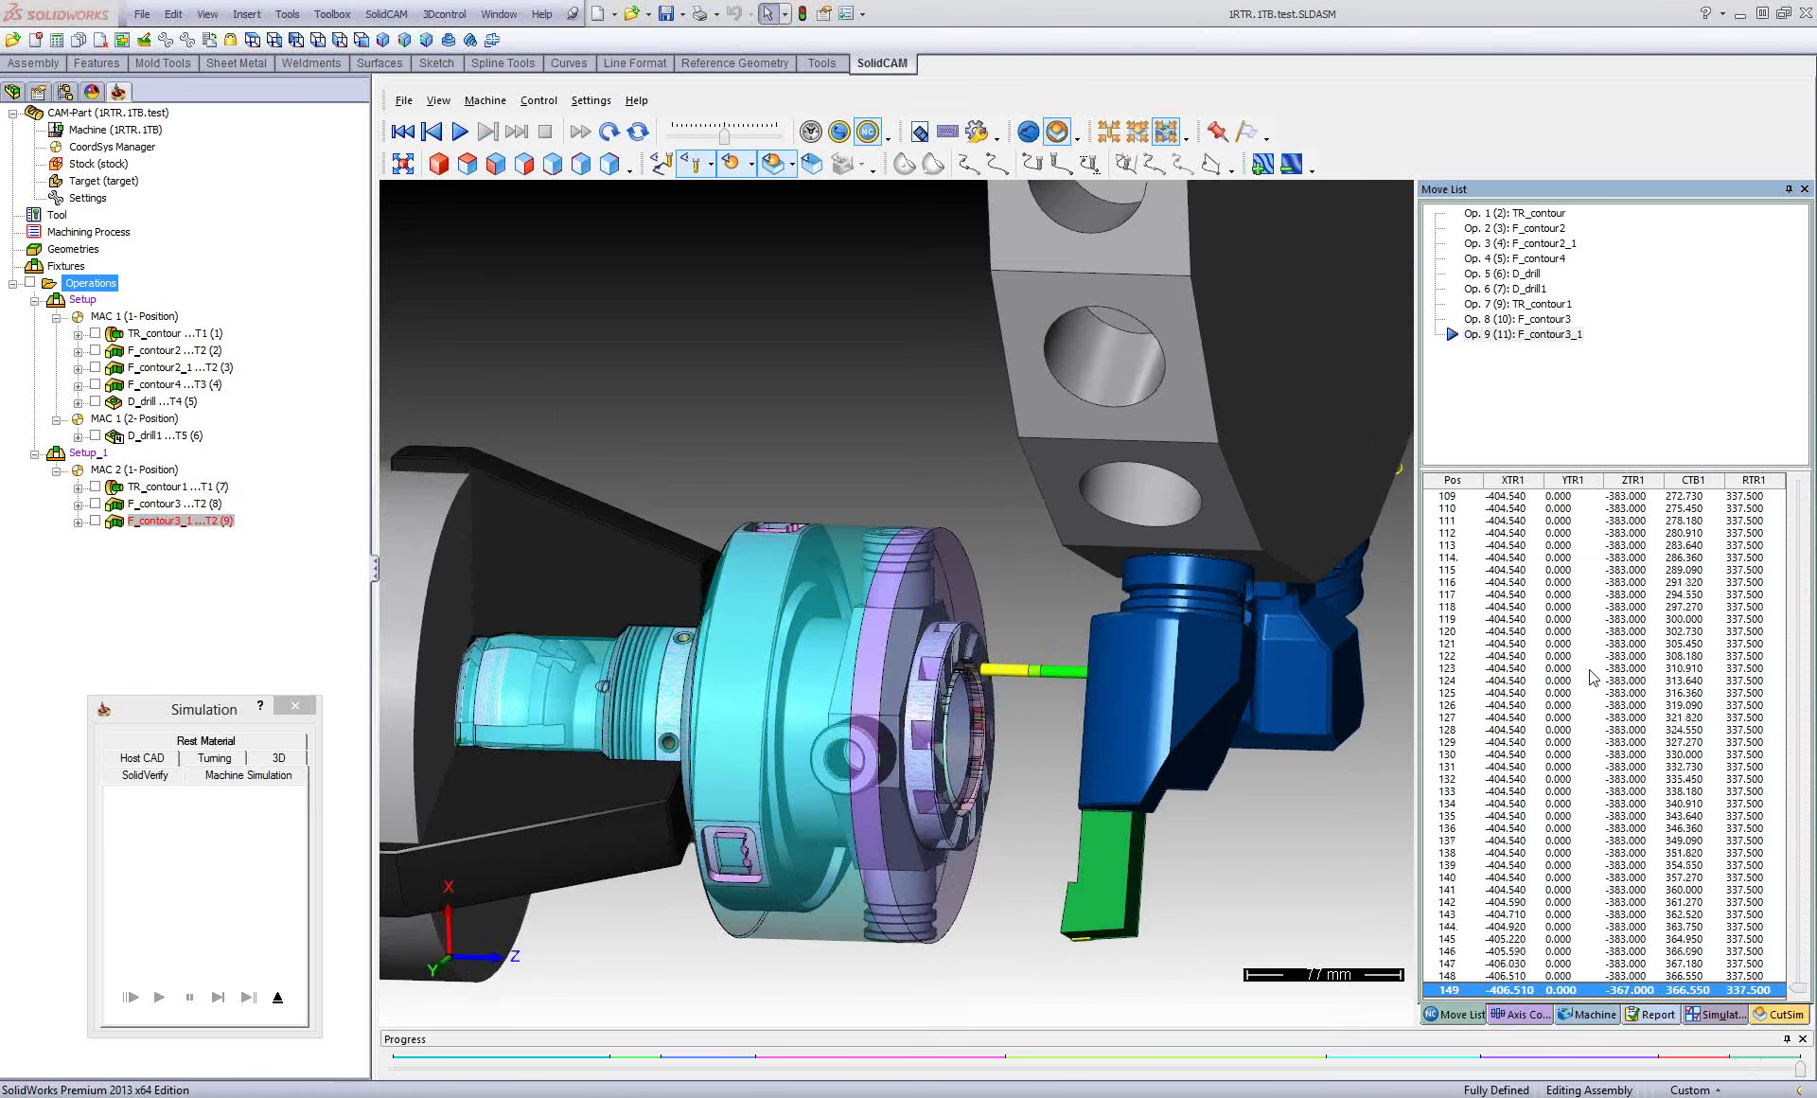
{"action": "left_click", "coordinate": [279, 1001]}
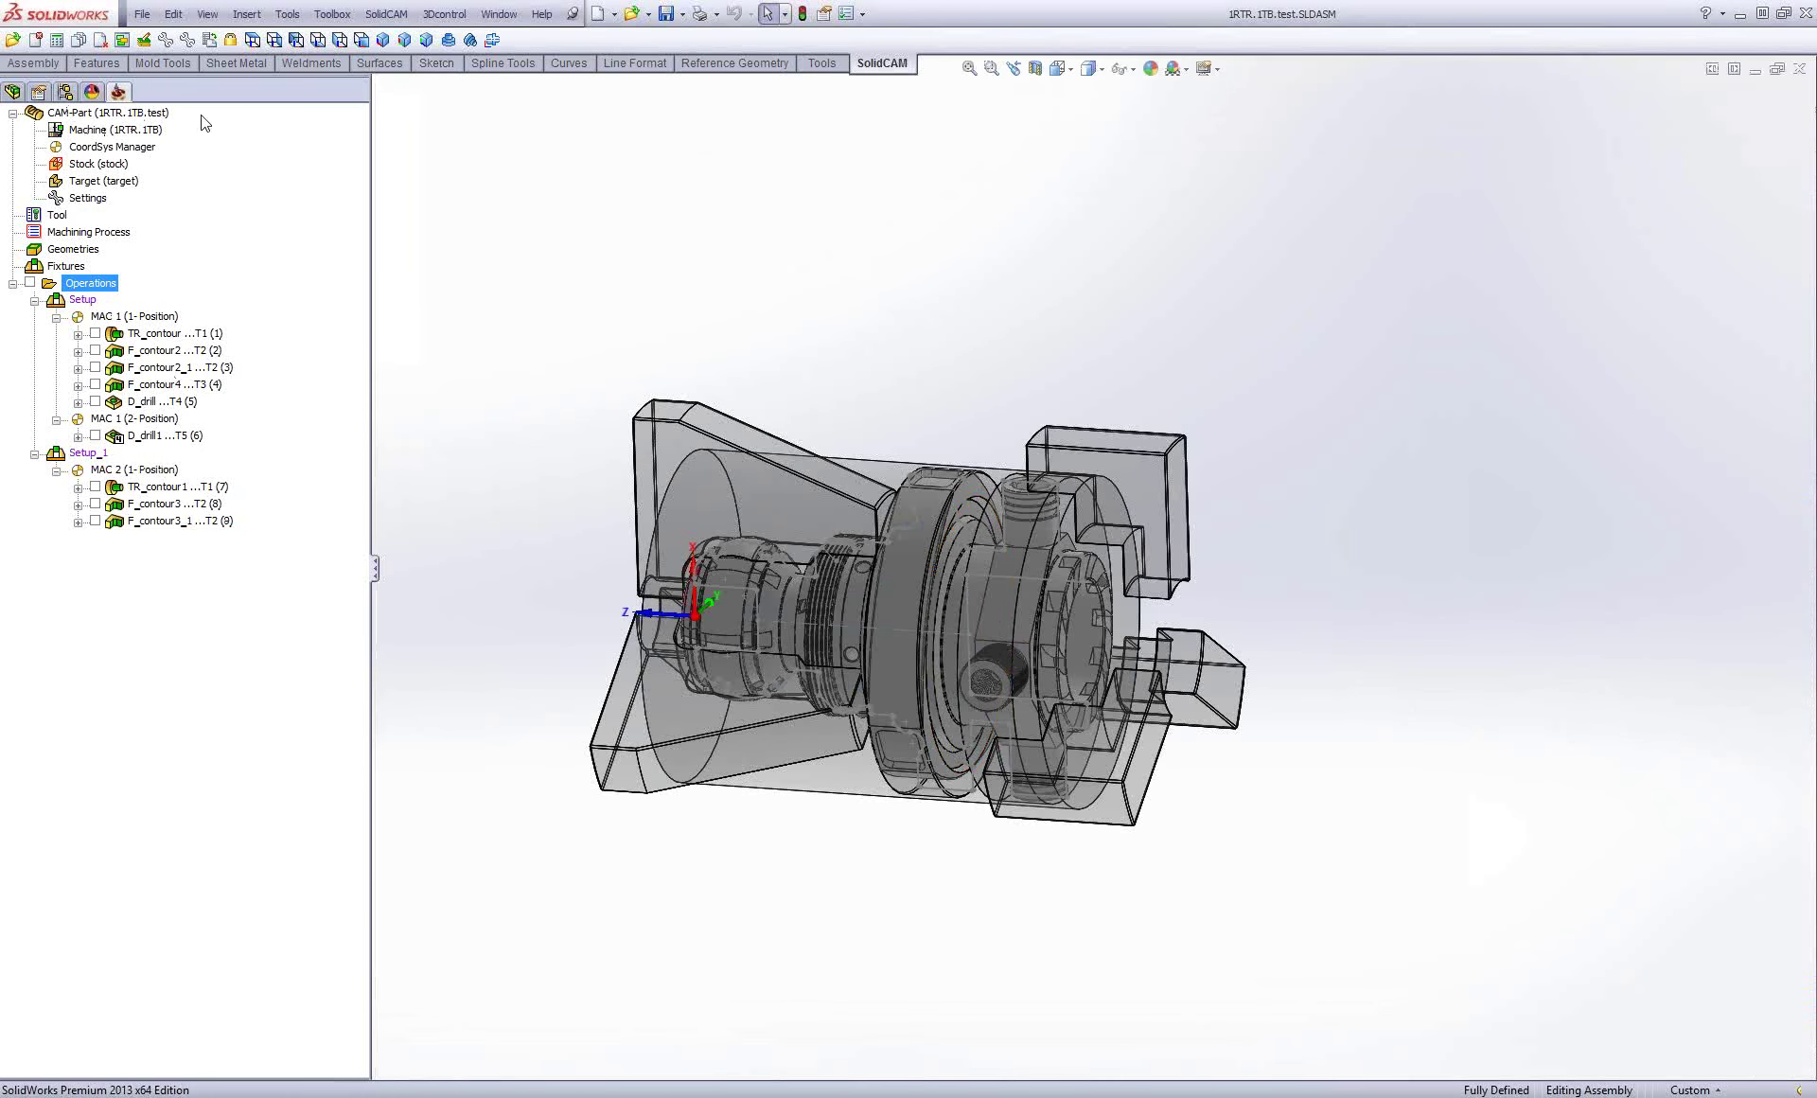
Open the CAM-Part 1RTR.2TB.01.test.PRT from SolidCAM's Open list.
{"action": "left_click", "coordinate": [388, 14]}
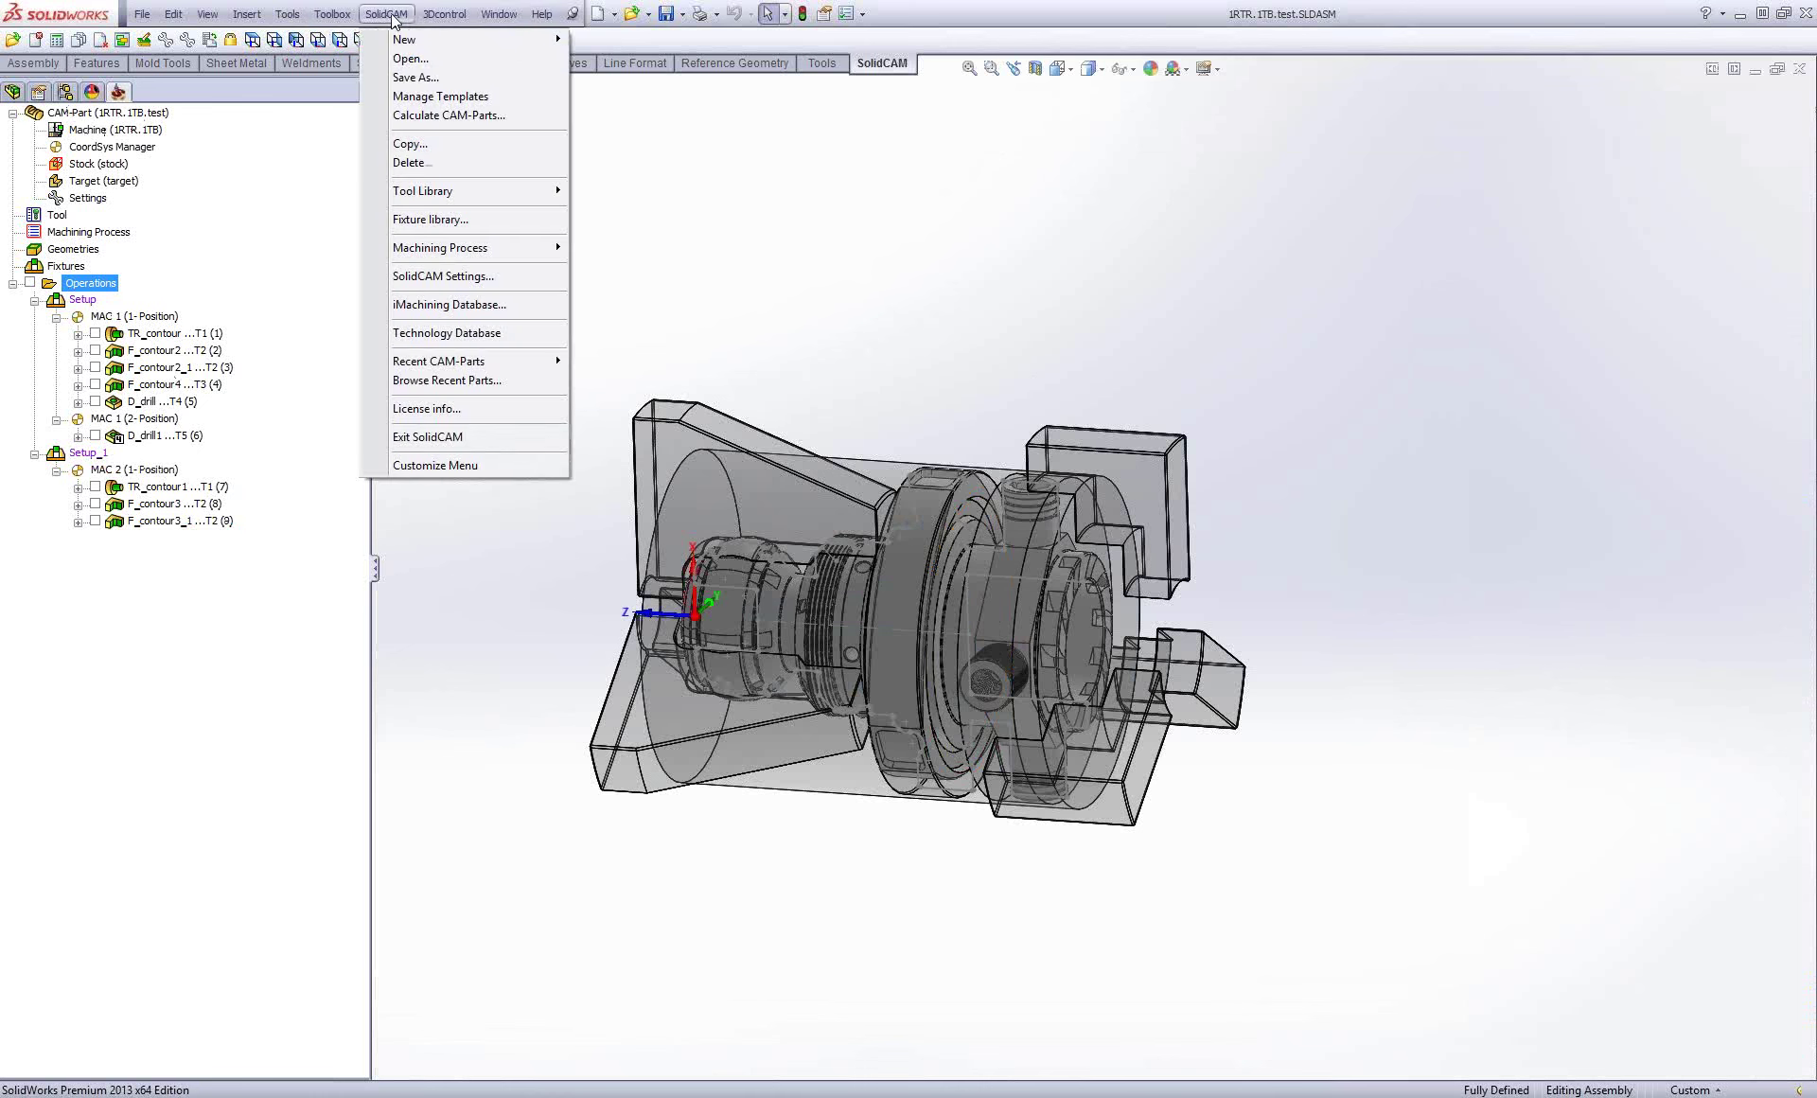
{"action": "left_click", "coordinate": [420, 63]}
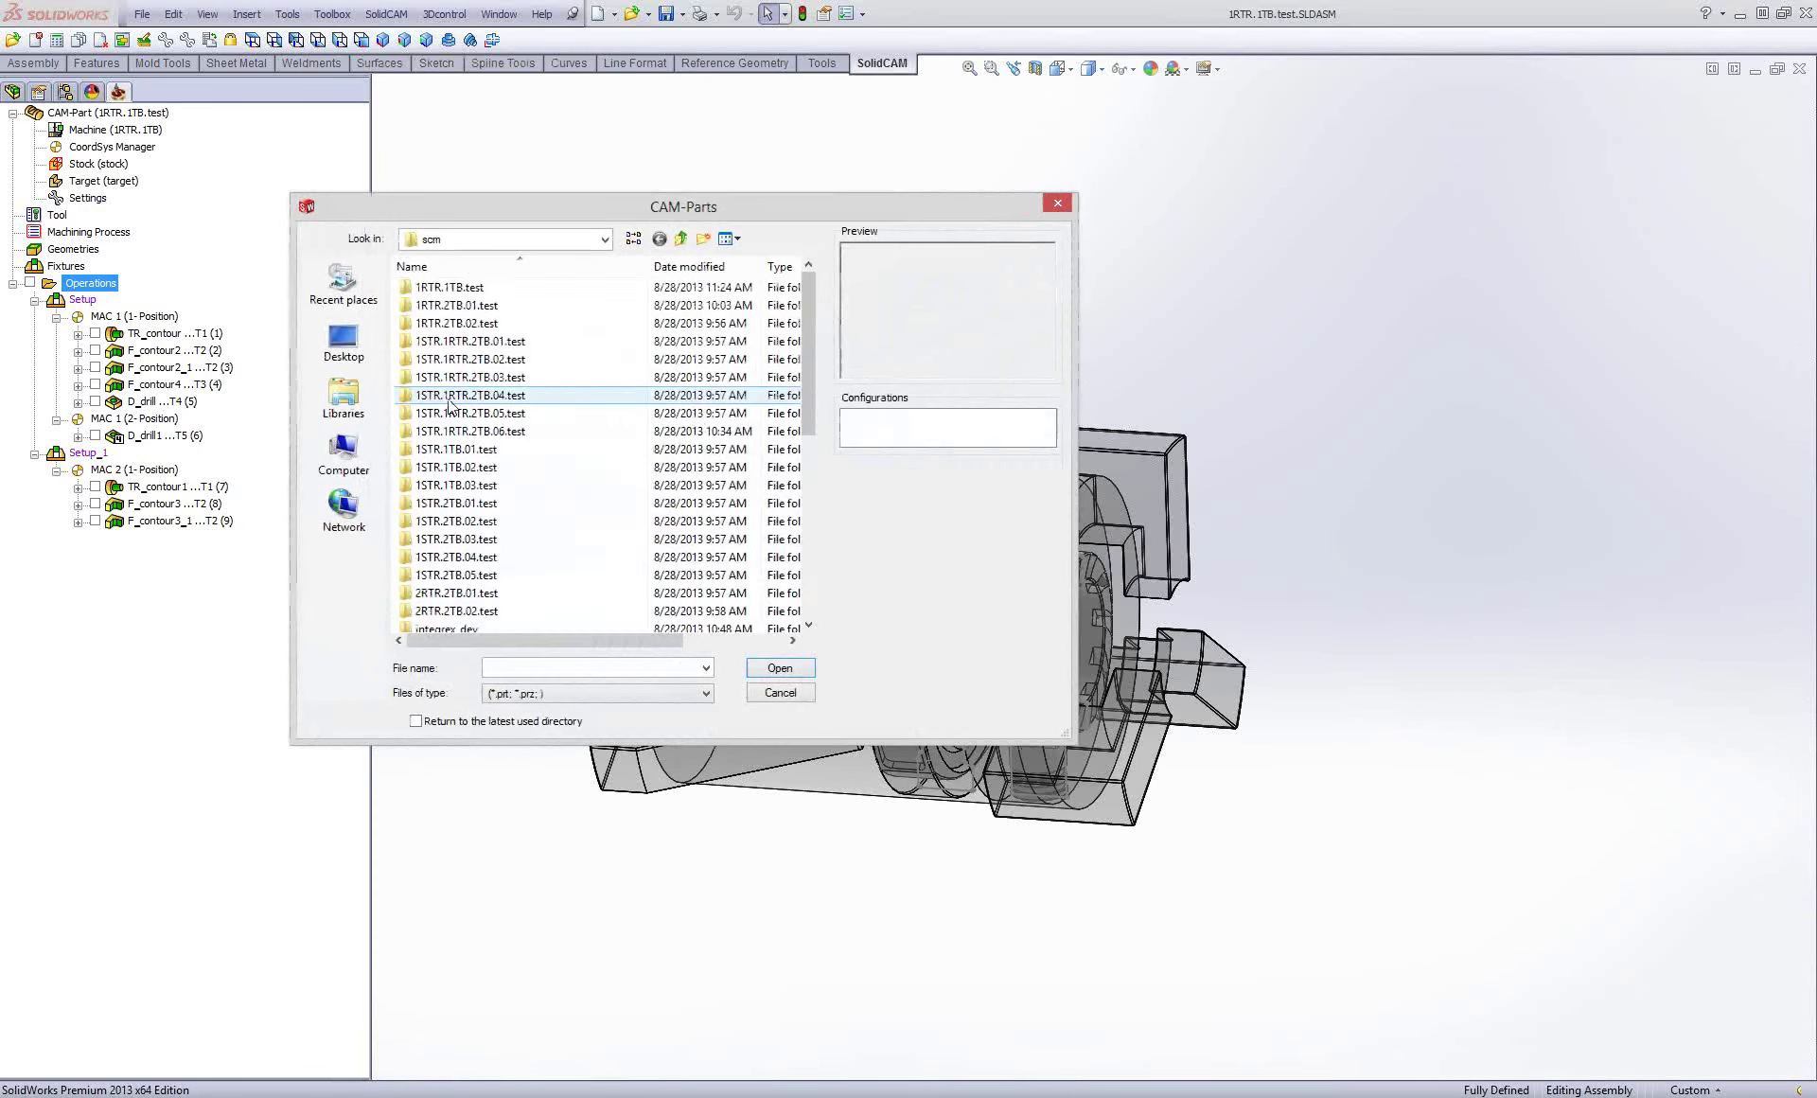
{"action": "scroll", "coordinate": [450, 405], "scroll_direction": "down", "scroll_amount": 5}
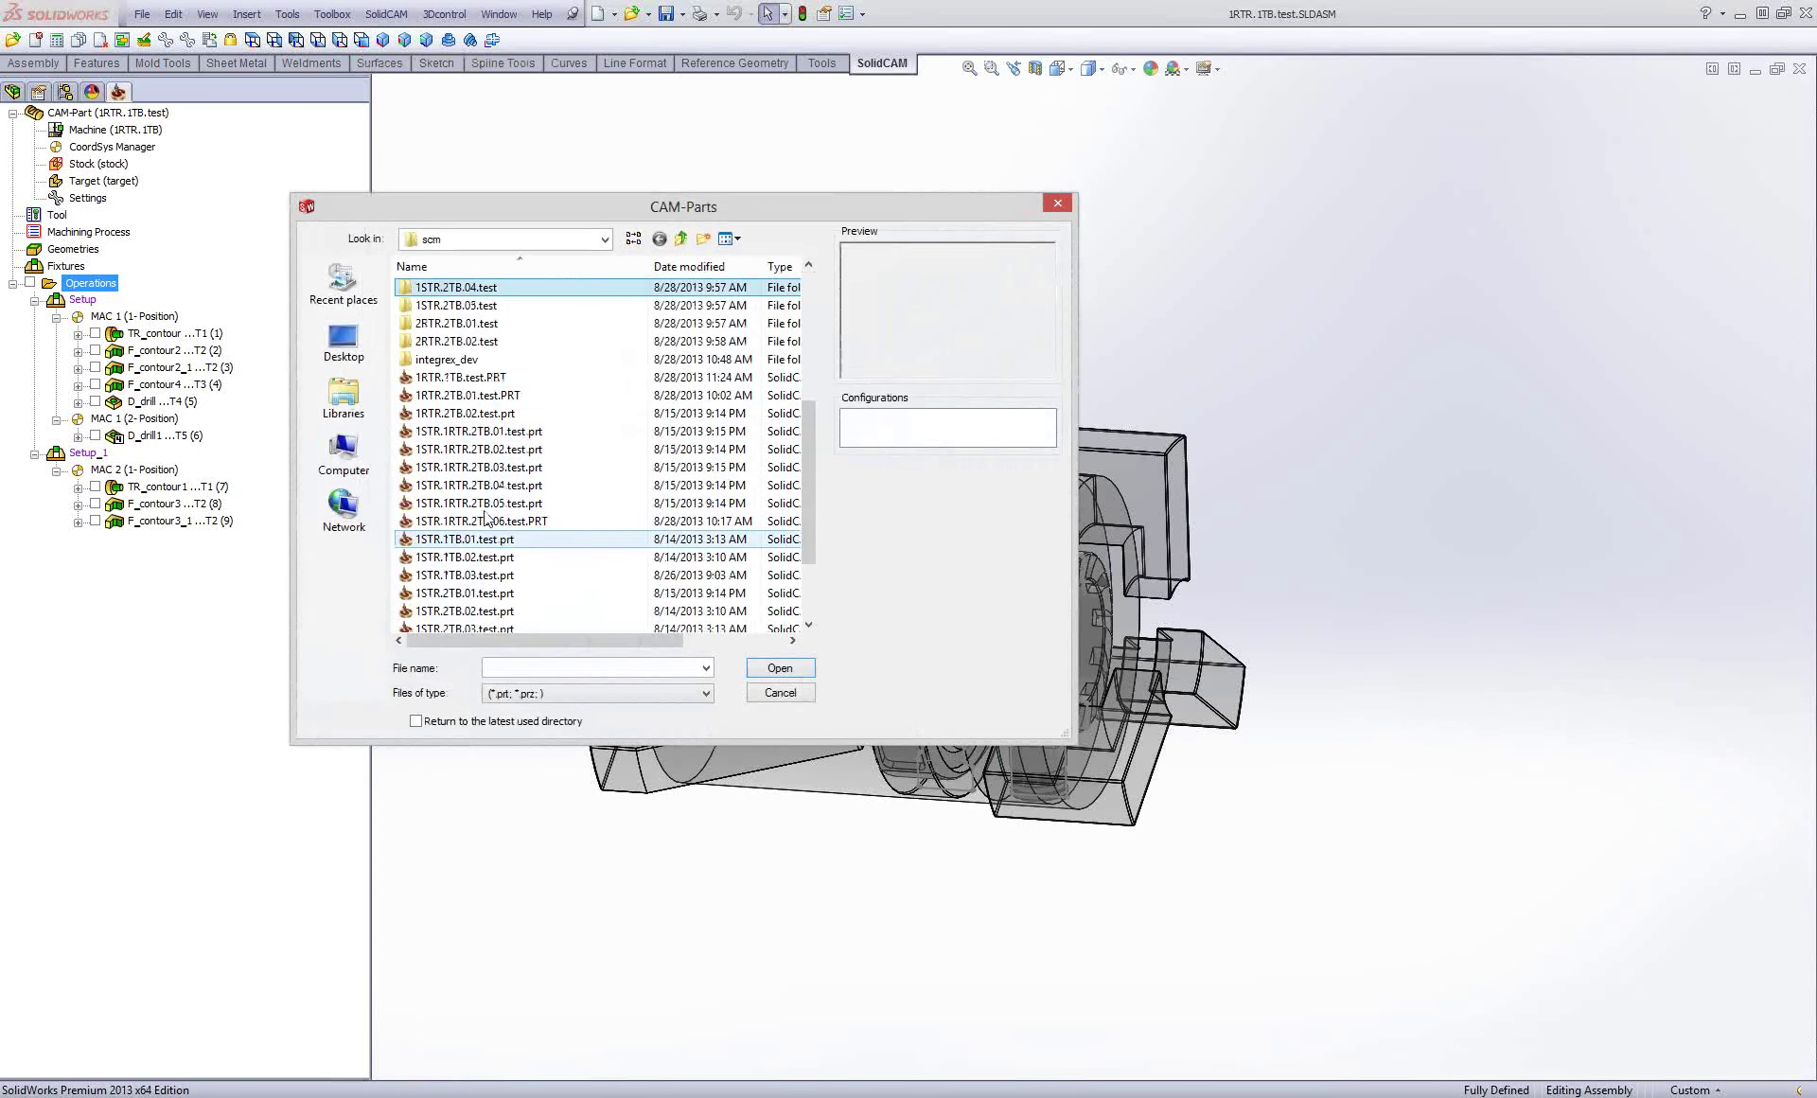
{"action": "left_click", "coordinate": [441, 397]}
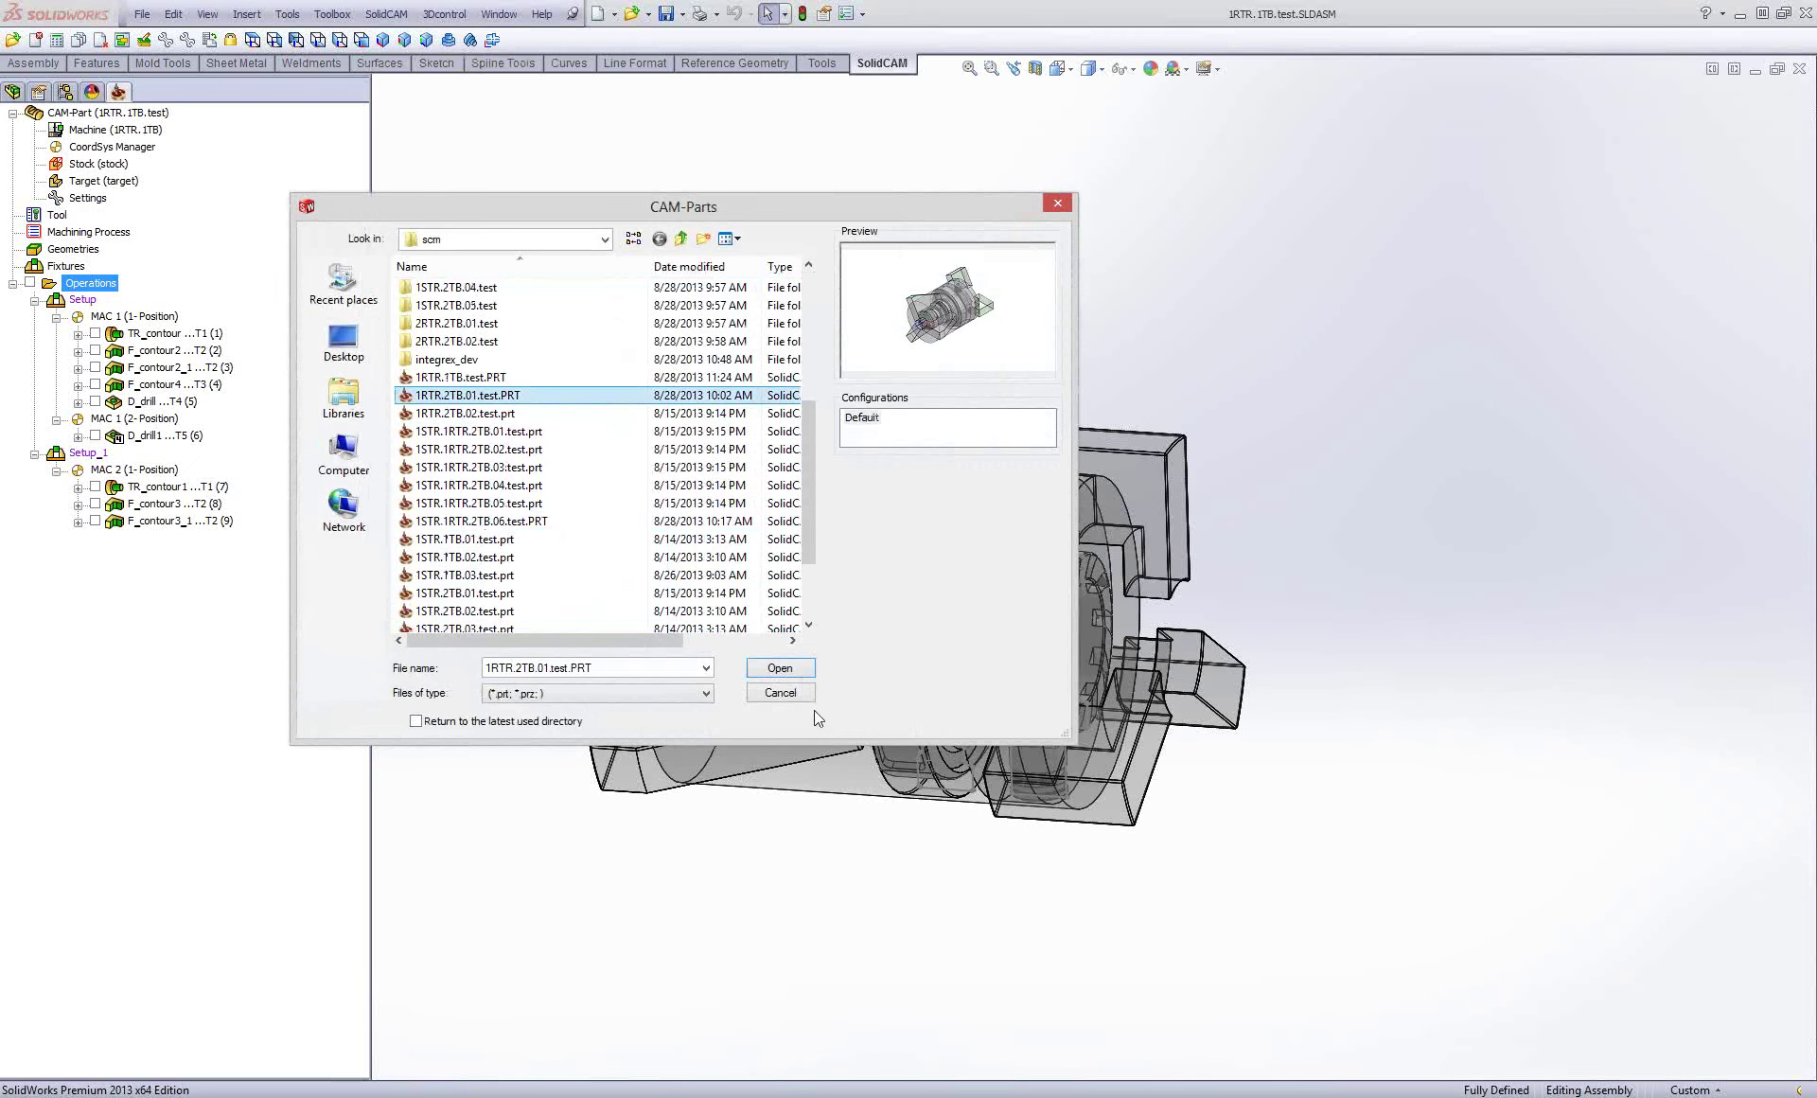
{"action": "left_click", "coordinate": [793, 670]}
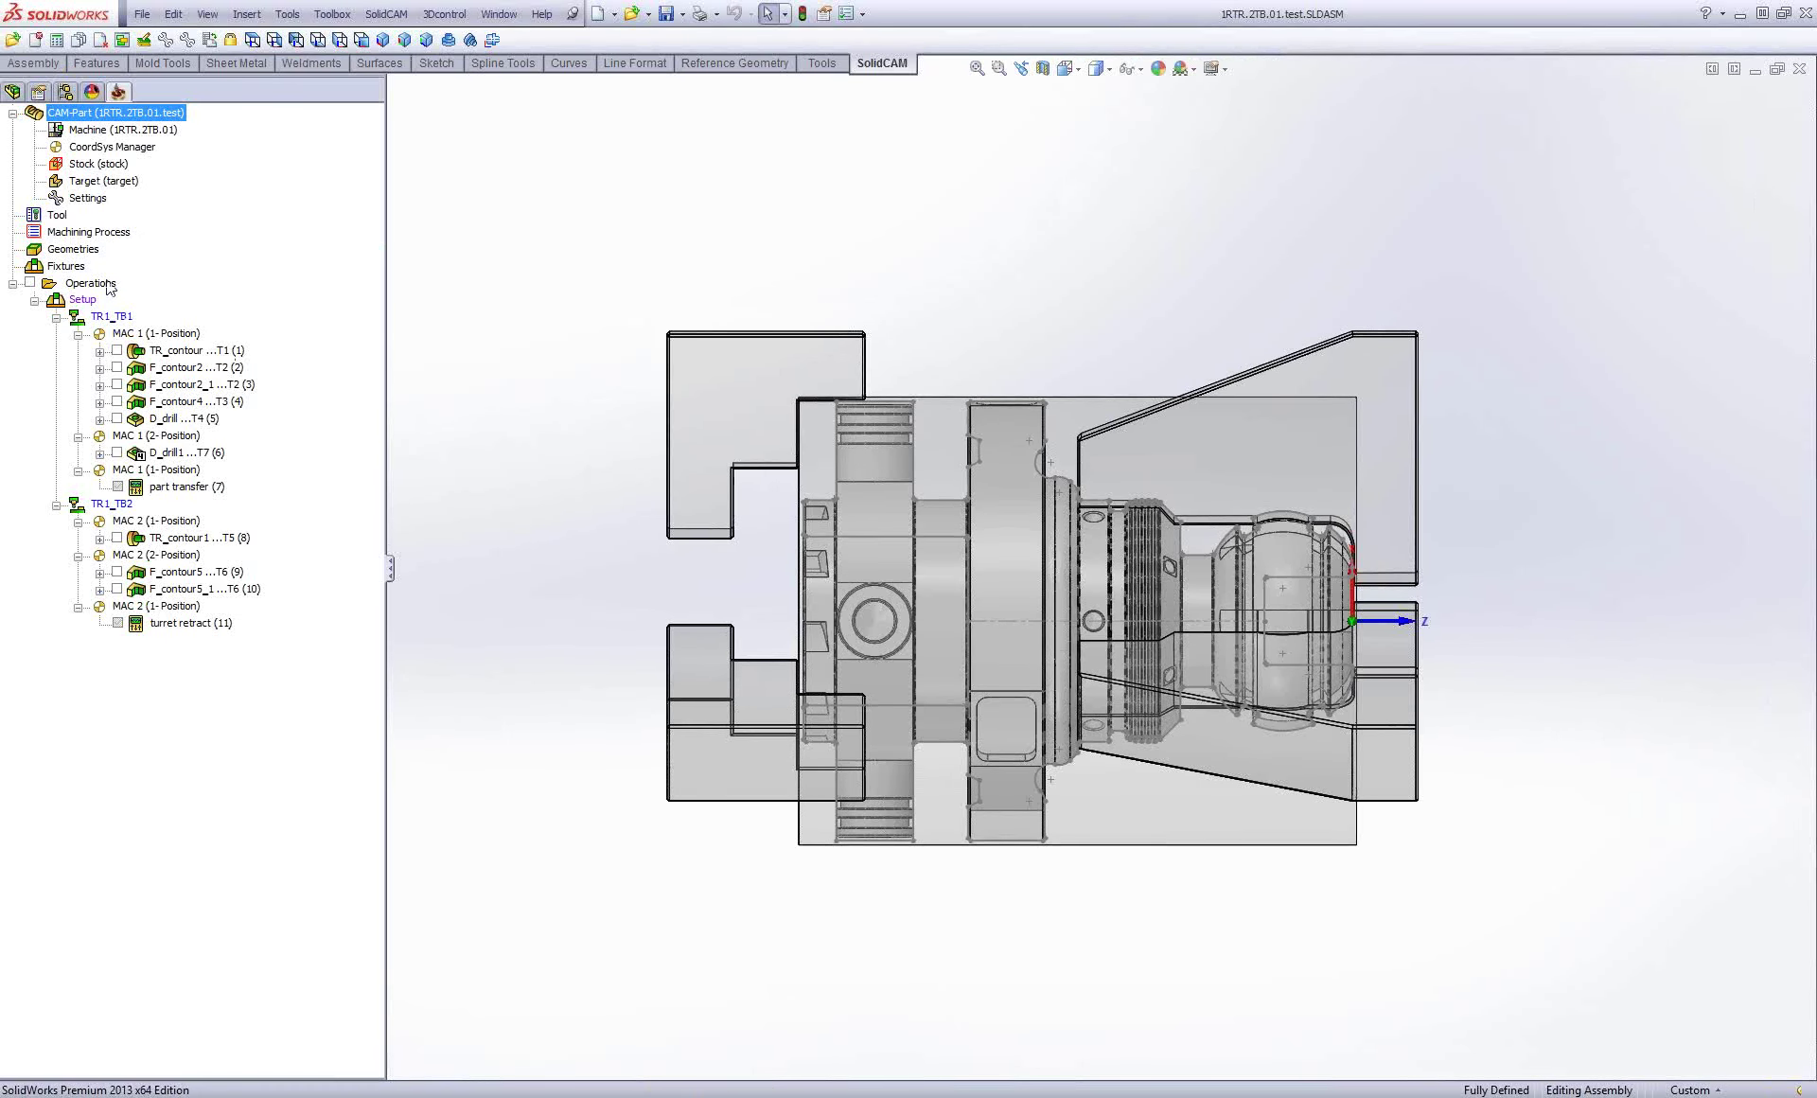
Launch the full machine simulation of all operations.
{"action": "right_click", "coordinate": [109, 287]}
{"action": "left_click", "coordinate": [199, 564]}
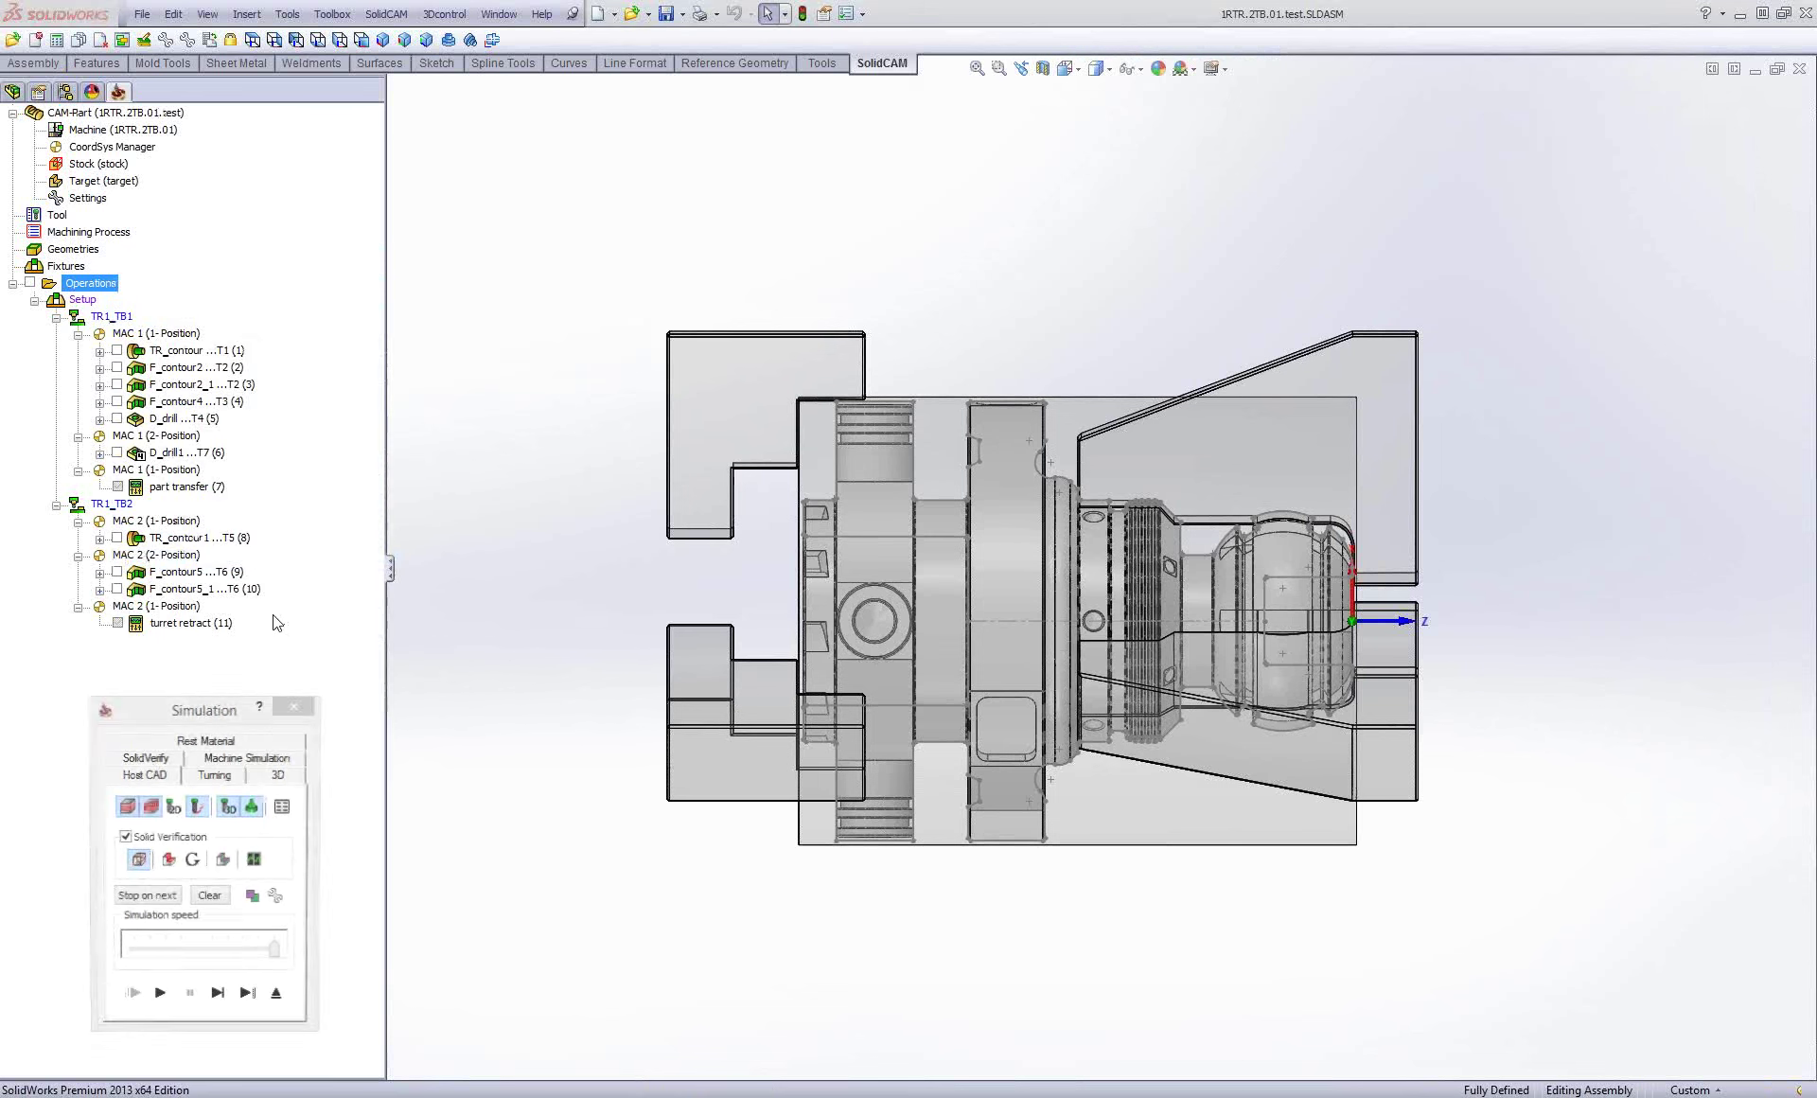
{"action": "left_click", "coordinate": [248, 758]}
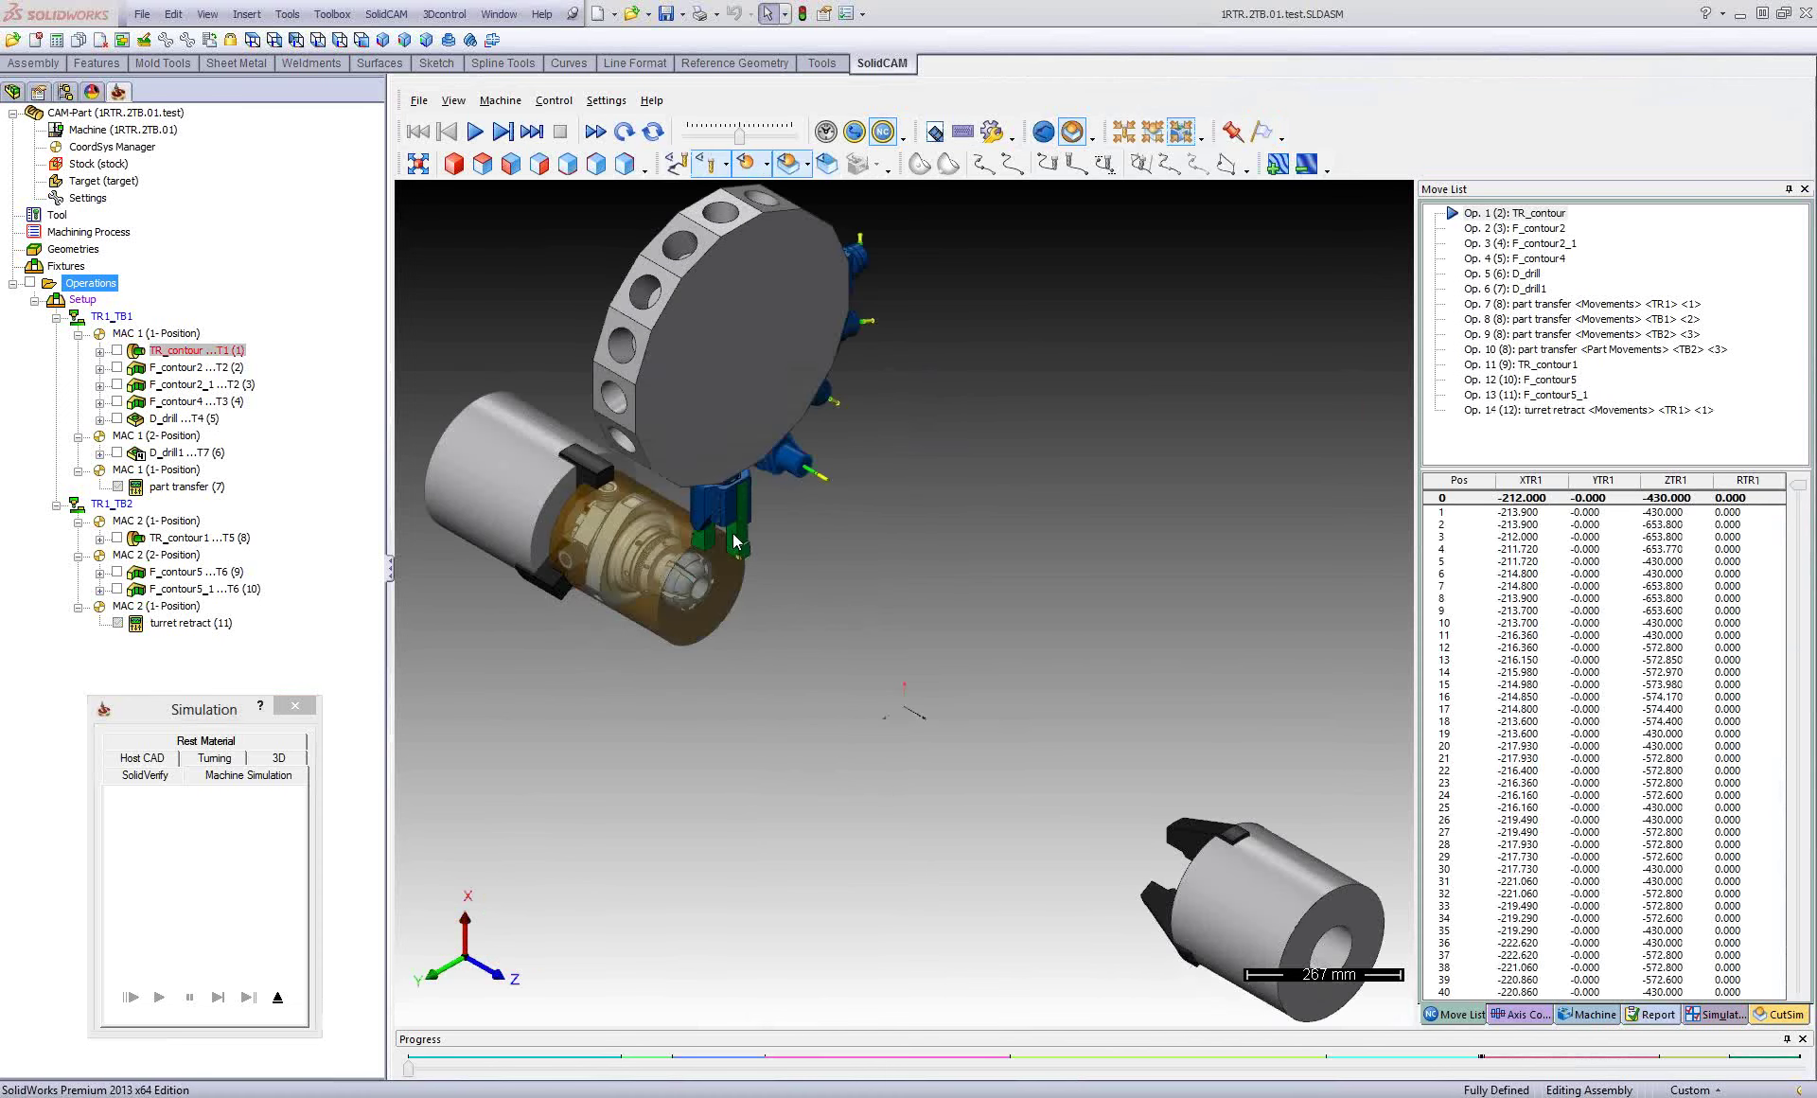
Zoom and orbit the MachSim view to inspect the tool holder's gripper jaws close up.
{"action": "scroll", "coordinate": [742, 518], "scroll_direction": "up", "scroll_amount": 2}
{"action": "scroll", "coordinate": [785, 462], "scroll_direction": "up", "scroll_amount": 1}
{"action": "scroll", "coordinate": [742, 490], "scroll_direction": "up", "scroll_amount": 1}
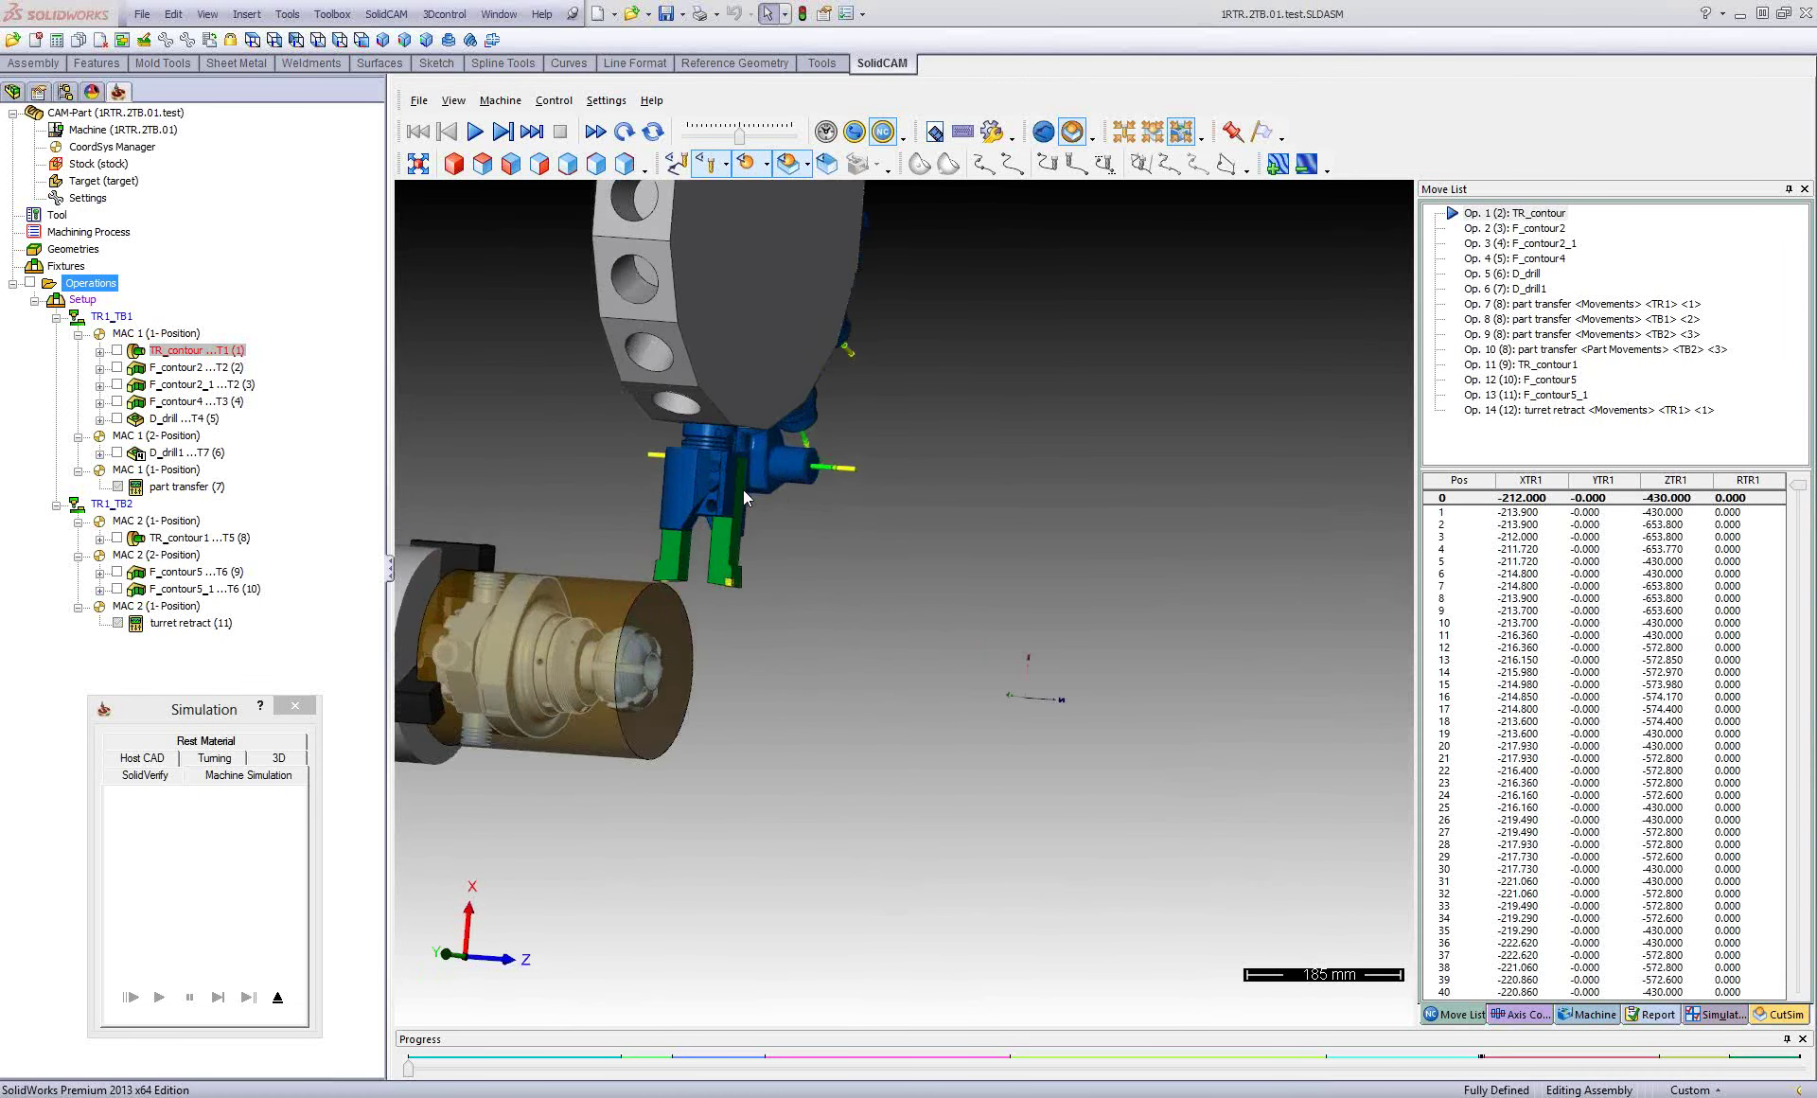
{"action": "scroll", "coordinate": [668, 480], "scroll_direction": "up", "scroll_amount": 1}
{"action": "scroll", "coordinate": [668, 480], "scroll_direction": "down", "scroll_amount": 1}
{"action": "scroll", "coordinate": [757, 463], "scroll_direction": "up", "scroll_amount": 4}
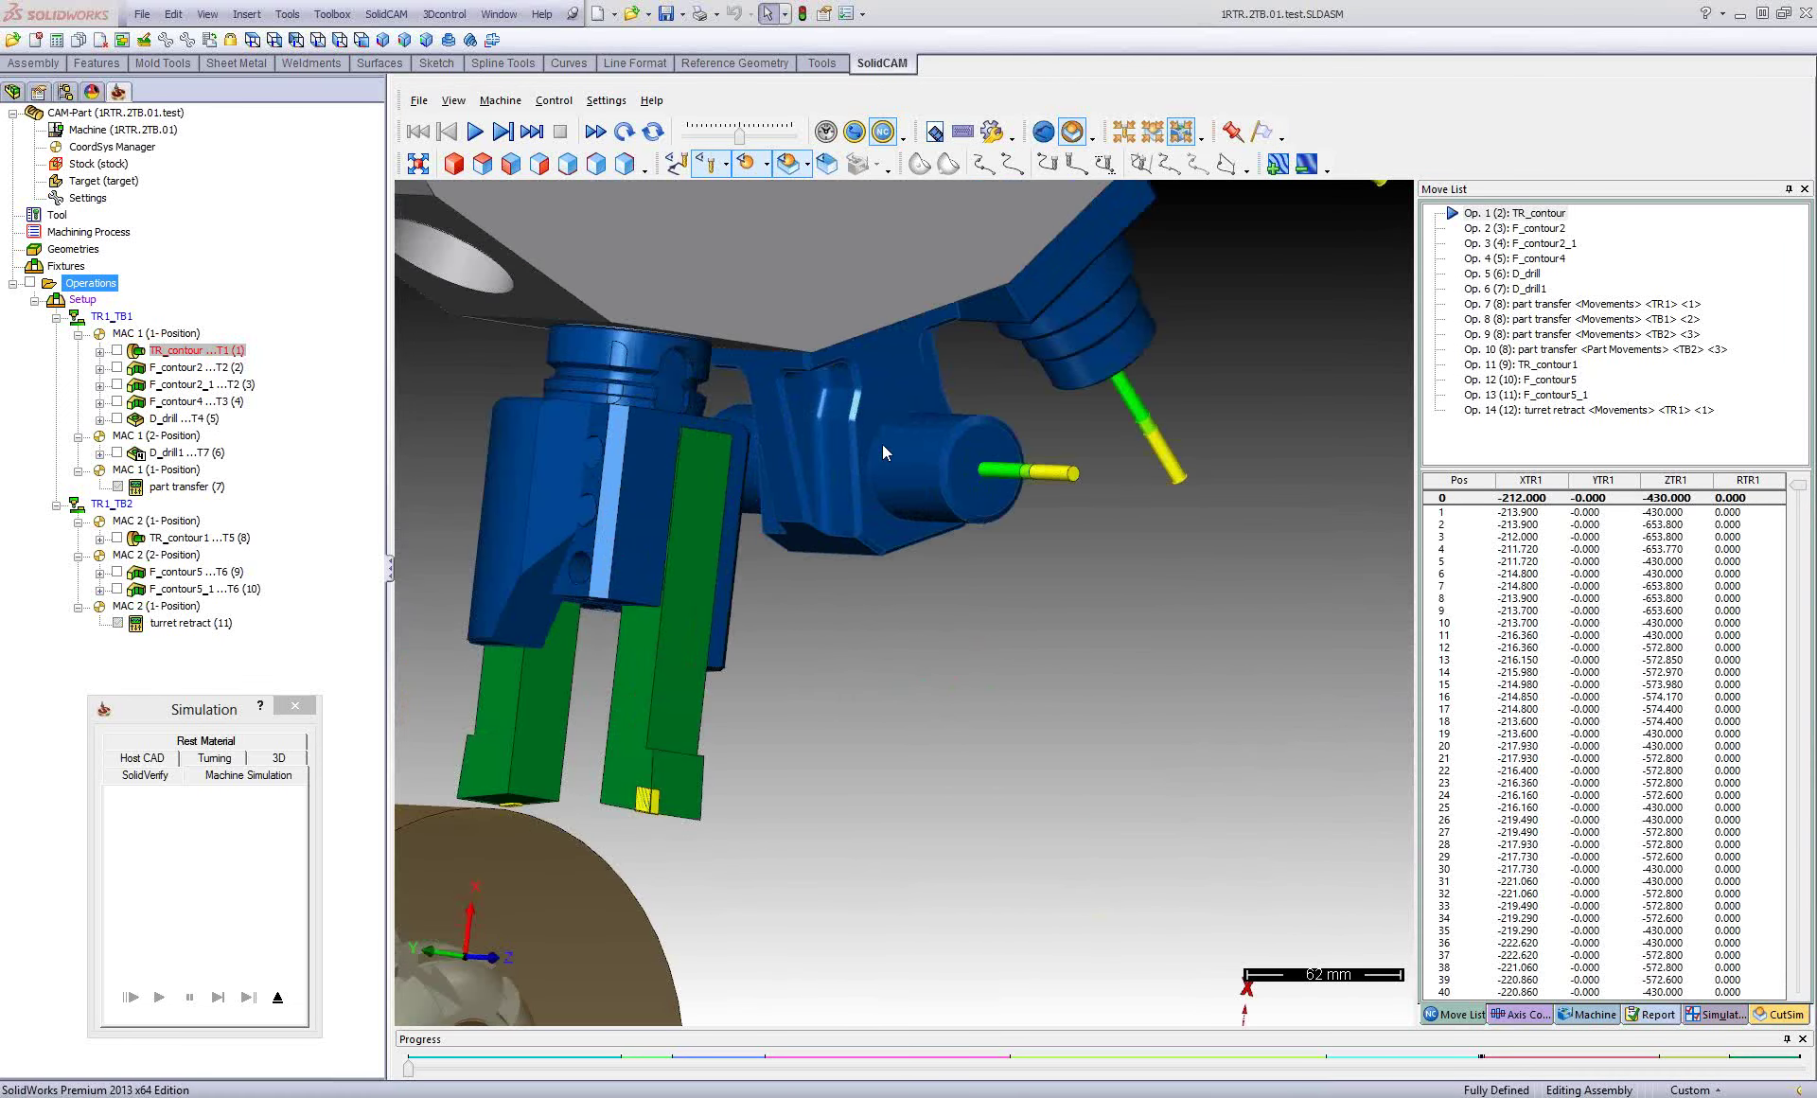
{"action": "middle_click_drag", "start_coordinate": [929, 482], "coordinate": [967, 469]}
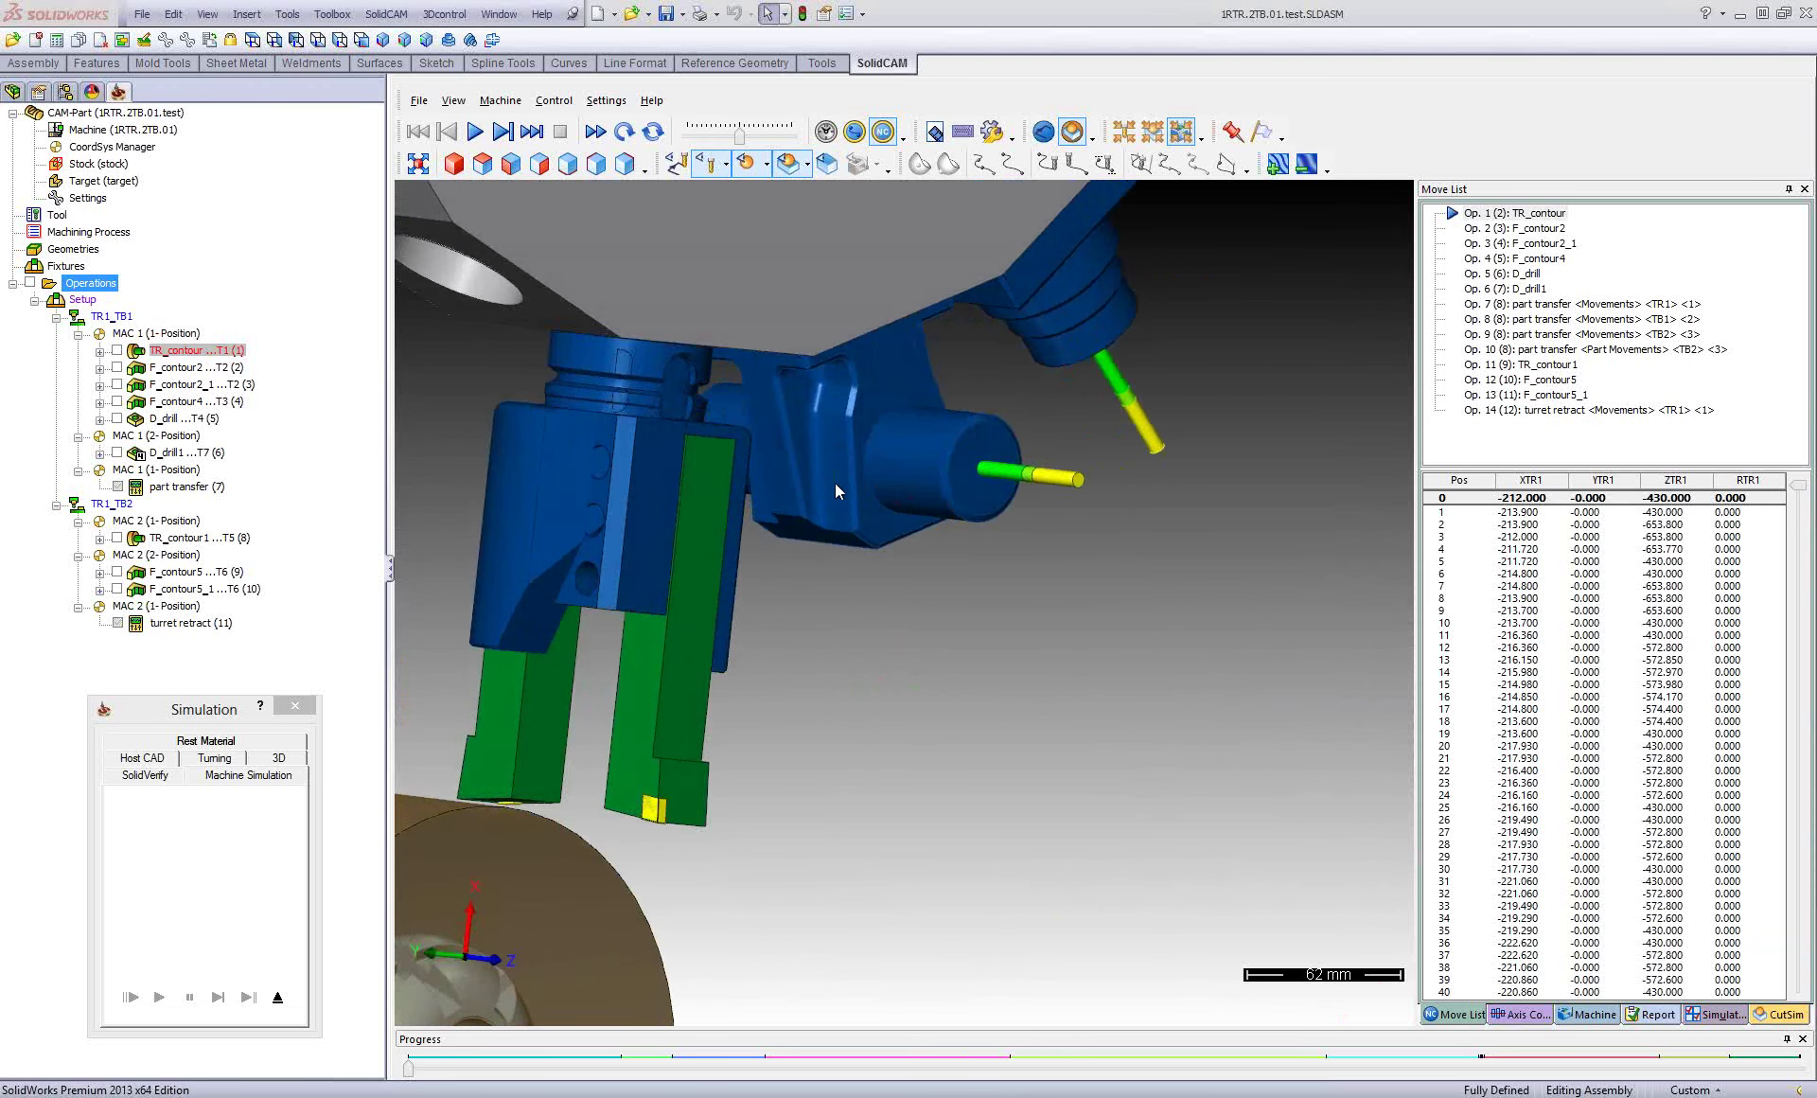
{"action": "mouse_move", "coordinate": [834, 482]}
{"action": "middle_mouse_down"}
{"action": "mouse_move", "coordinate": [701, 450]}
{"action": "mouse_move", "coordinate": [724, 514]}
{"action": "mouse_move", "coordinate": [844, 613]}
{"action": "mouse_move", "coordinate": [833, 649]}
{"action": "mouse_move", "coordinate": [852, 634]}
{"action": "middle_mouse_up"}
{"action": "scroll", "coordinate": [851, 634], "scroll_direction": "up", "scroll_amount": 2}
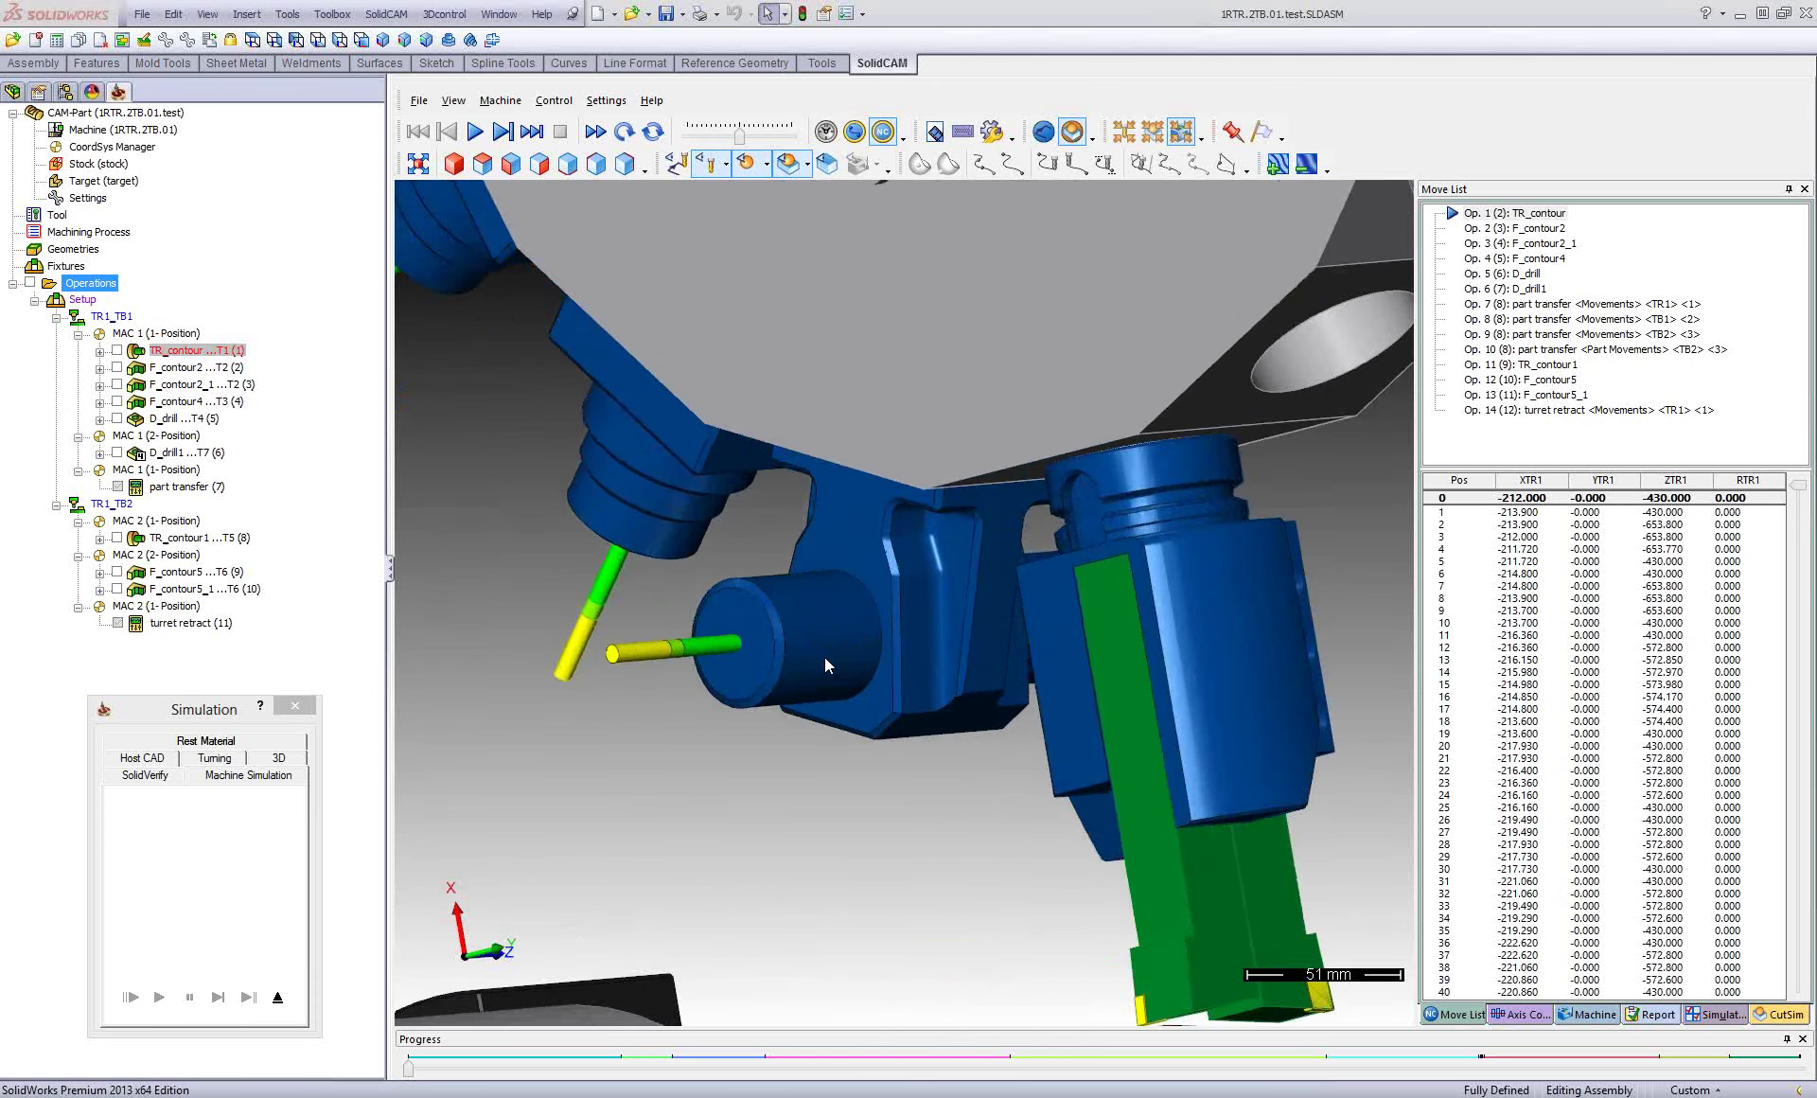
{"action": "scroll", "coordinate": [825, 656], "scroll_direction": "up", "scroll_amount": 1}
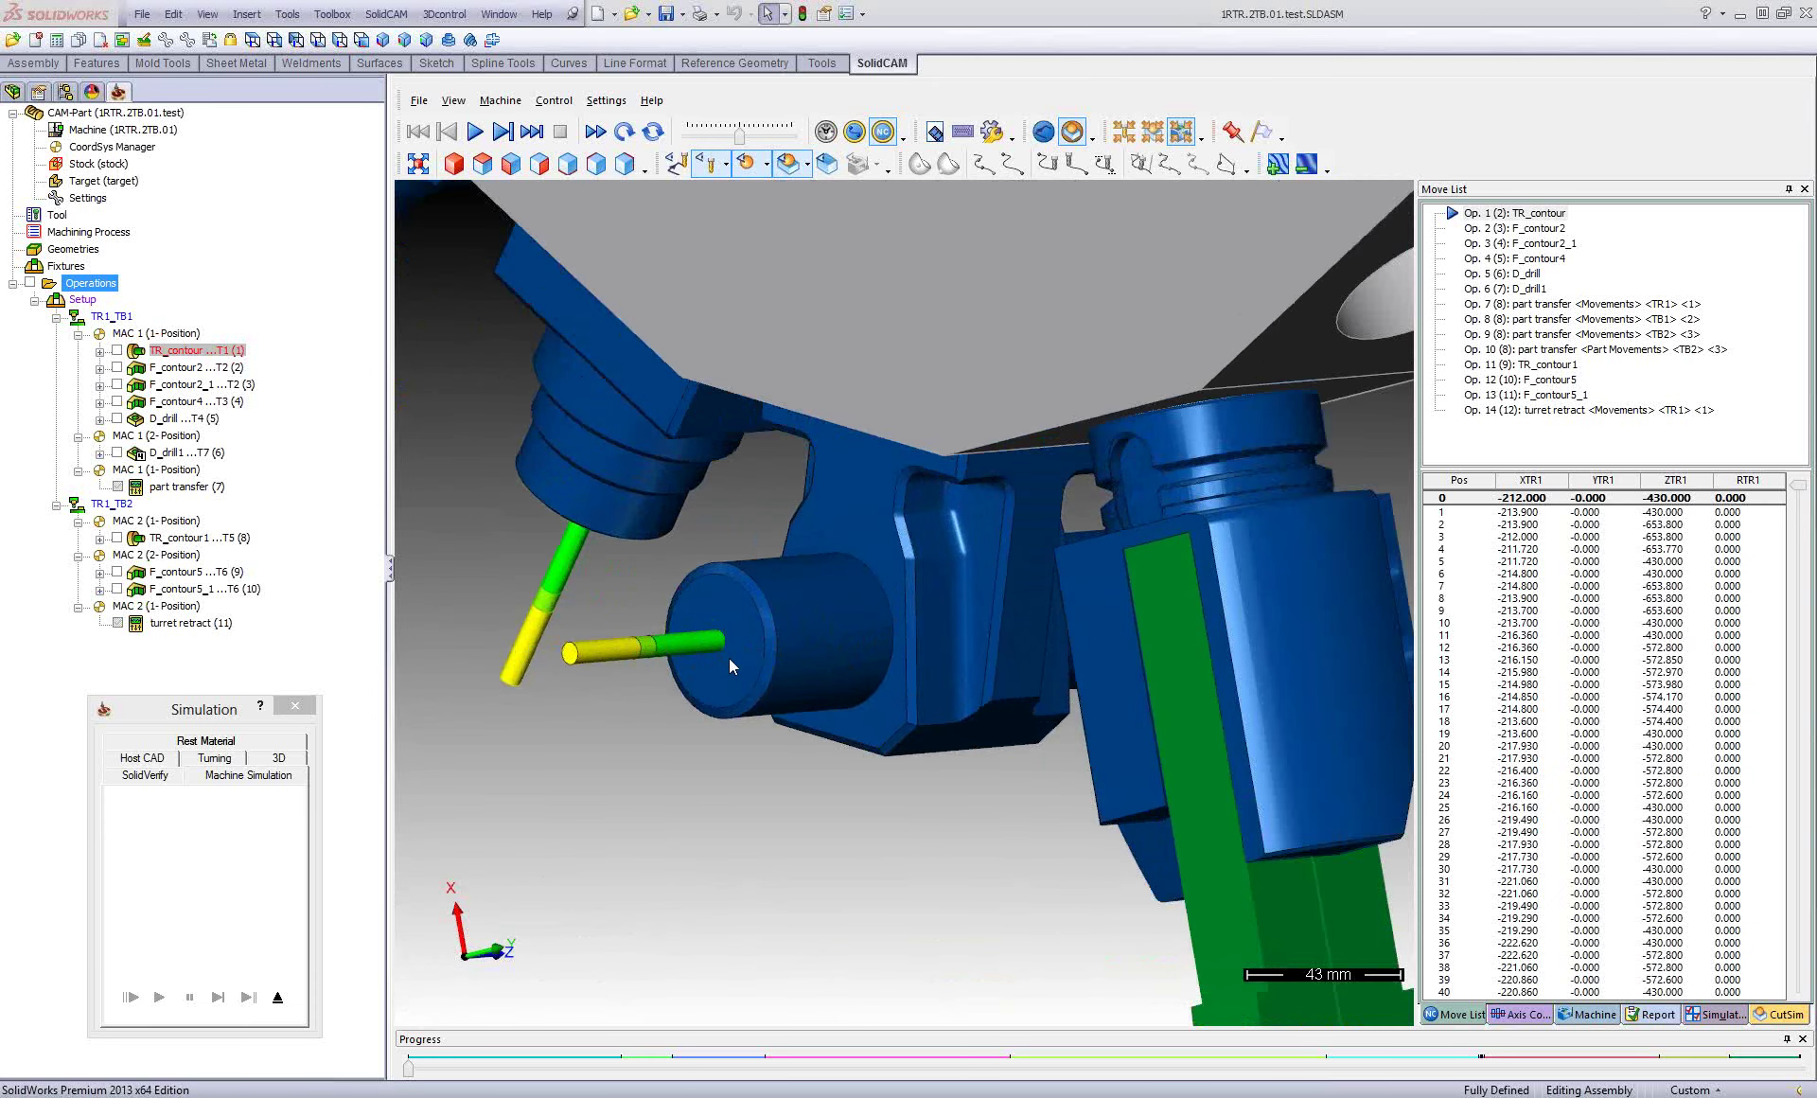
{"action": "scroll", "coordinate": [729, 659], "scroll_direction": "down", "scroll_amount": 1}
{"action": "scroll", "coordinate": [693, 666], "scroll_direction": "down", "scroll_amount": 2}
{"action": "scroll", "coordinate": [784, 673], "scroll_direction": "down", "scroll_amount": 2}
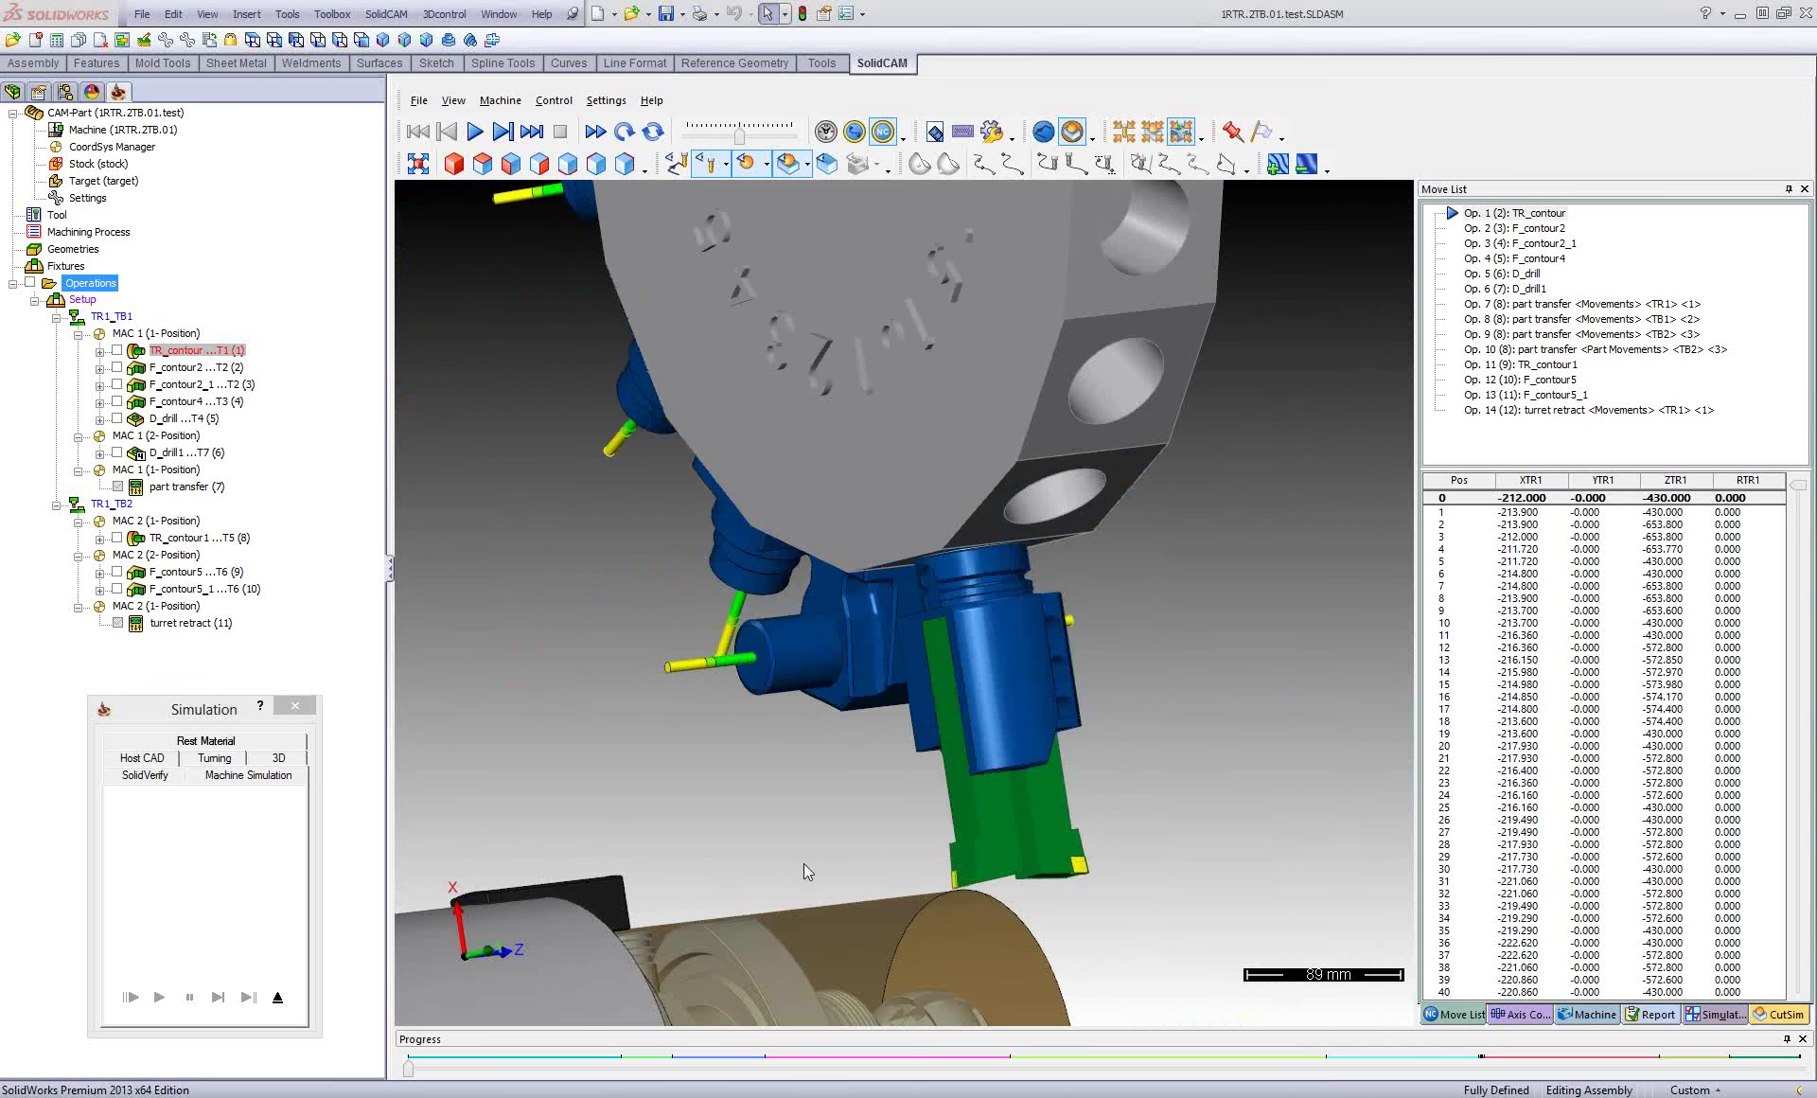
{"action": "scroll", "coordinate": [763, 860], "scroll_direction": "down", "scroll_amount": 2}
{"action": "scroll", "coordinate": [785, 730], "scroll_direction": "down", "scroll_amount": 2}
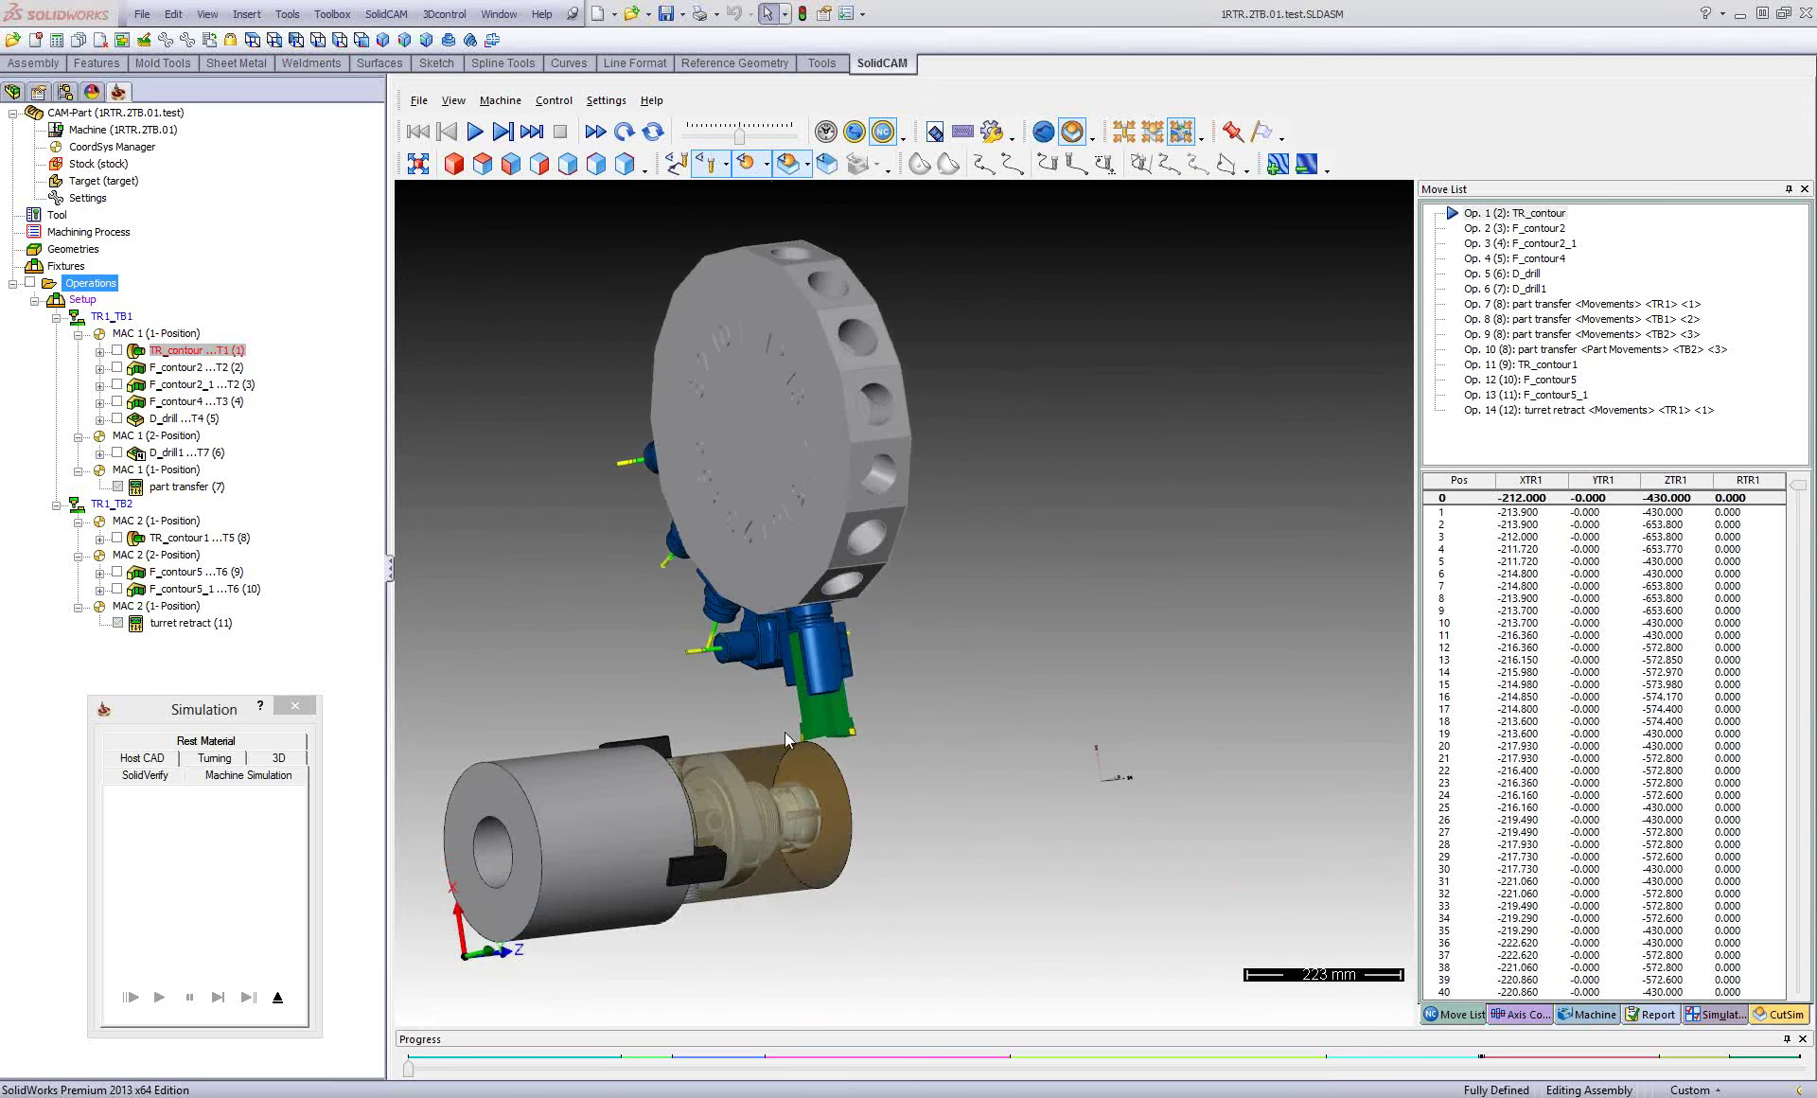
{"action": "scroll", "coordinate": [717, 691], "scroll_direction": "down", "scroll_amount": 1}
{"action": "scroll", "coordinate": [630, 724], "scroll_direction": "down", "scroll_amount": 1}
{"action": "scroll", "coordinate": [923, 673], "scroll_direction": "up", "scroll_amount": 2}
{"action": "scroll", "coordinate": [927, 677], "scroll_direction": "up", "scroll_amount": 4}
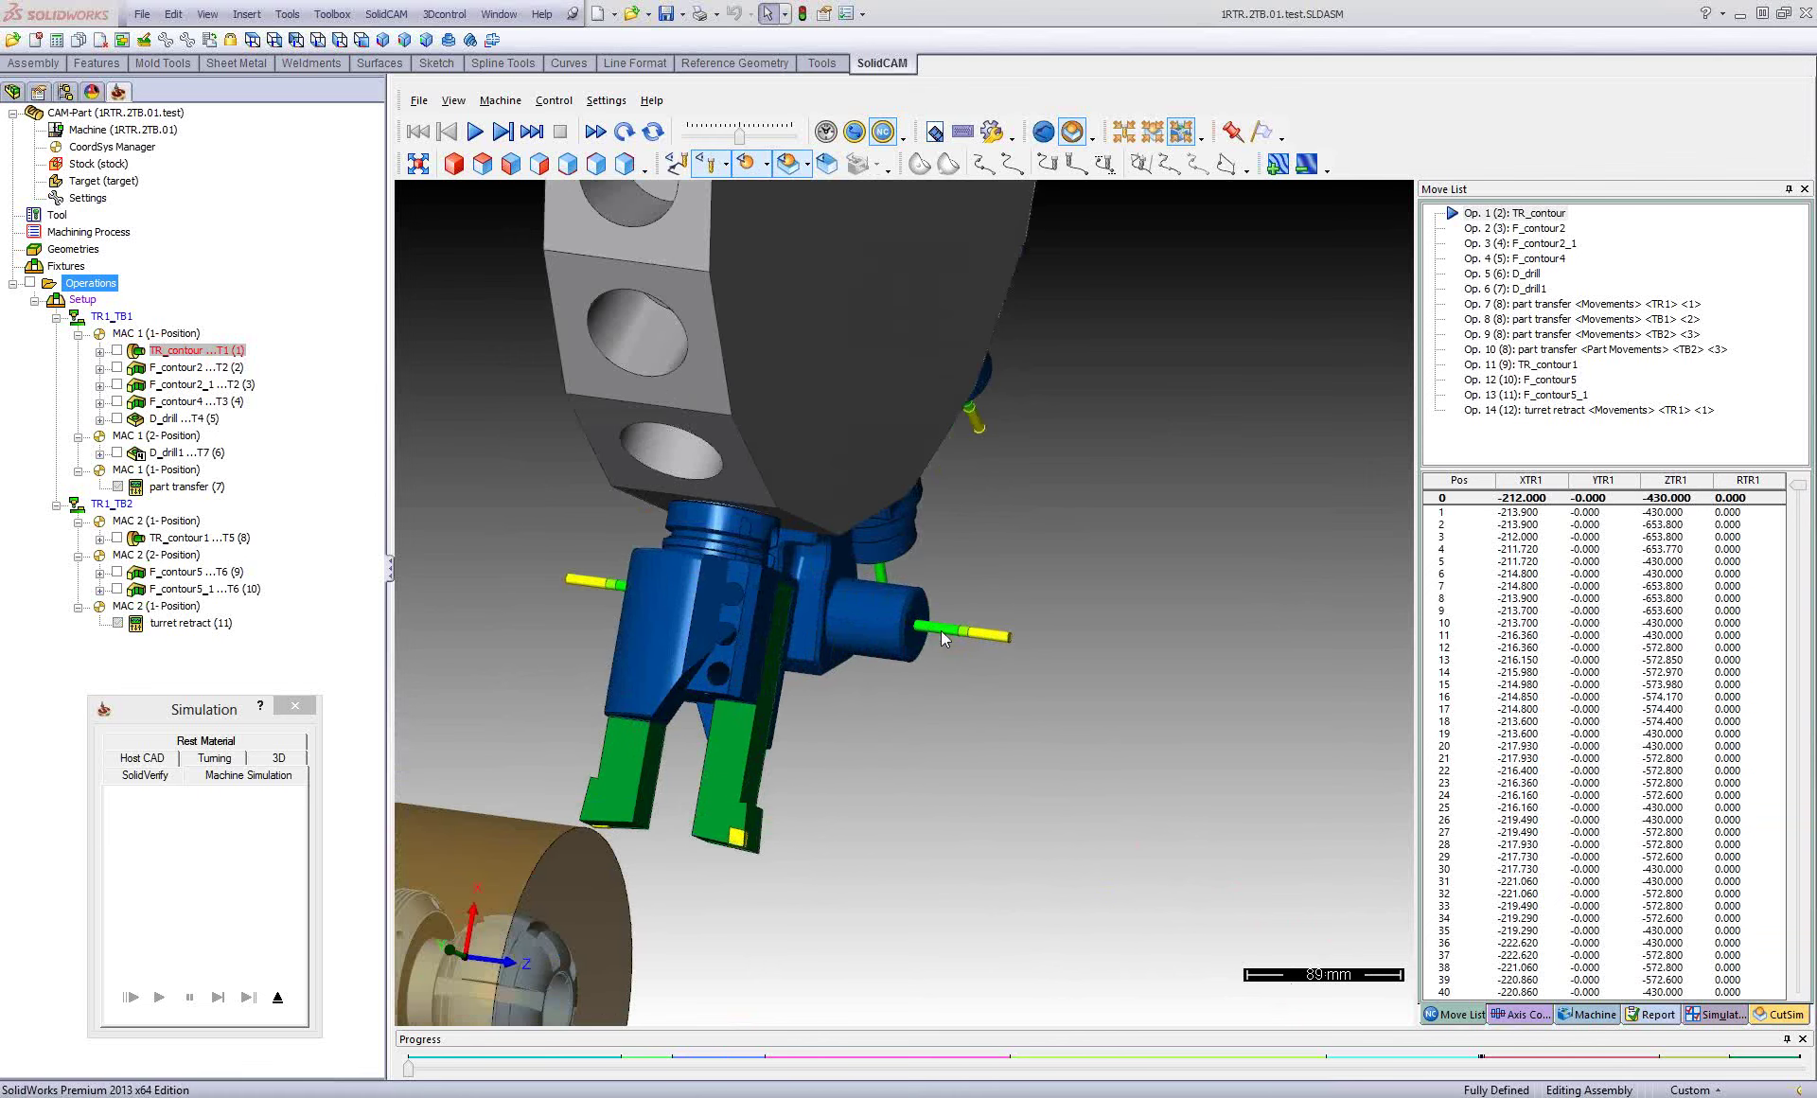
{"action": "scroll", "coordinate": [1001, 712], "scroll_direction": "down", "scroll_amount": 1}
{"action": "scroll", "coordinate": [1202, 850], "scroll_direction": "down", "scroll_amount": 2}
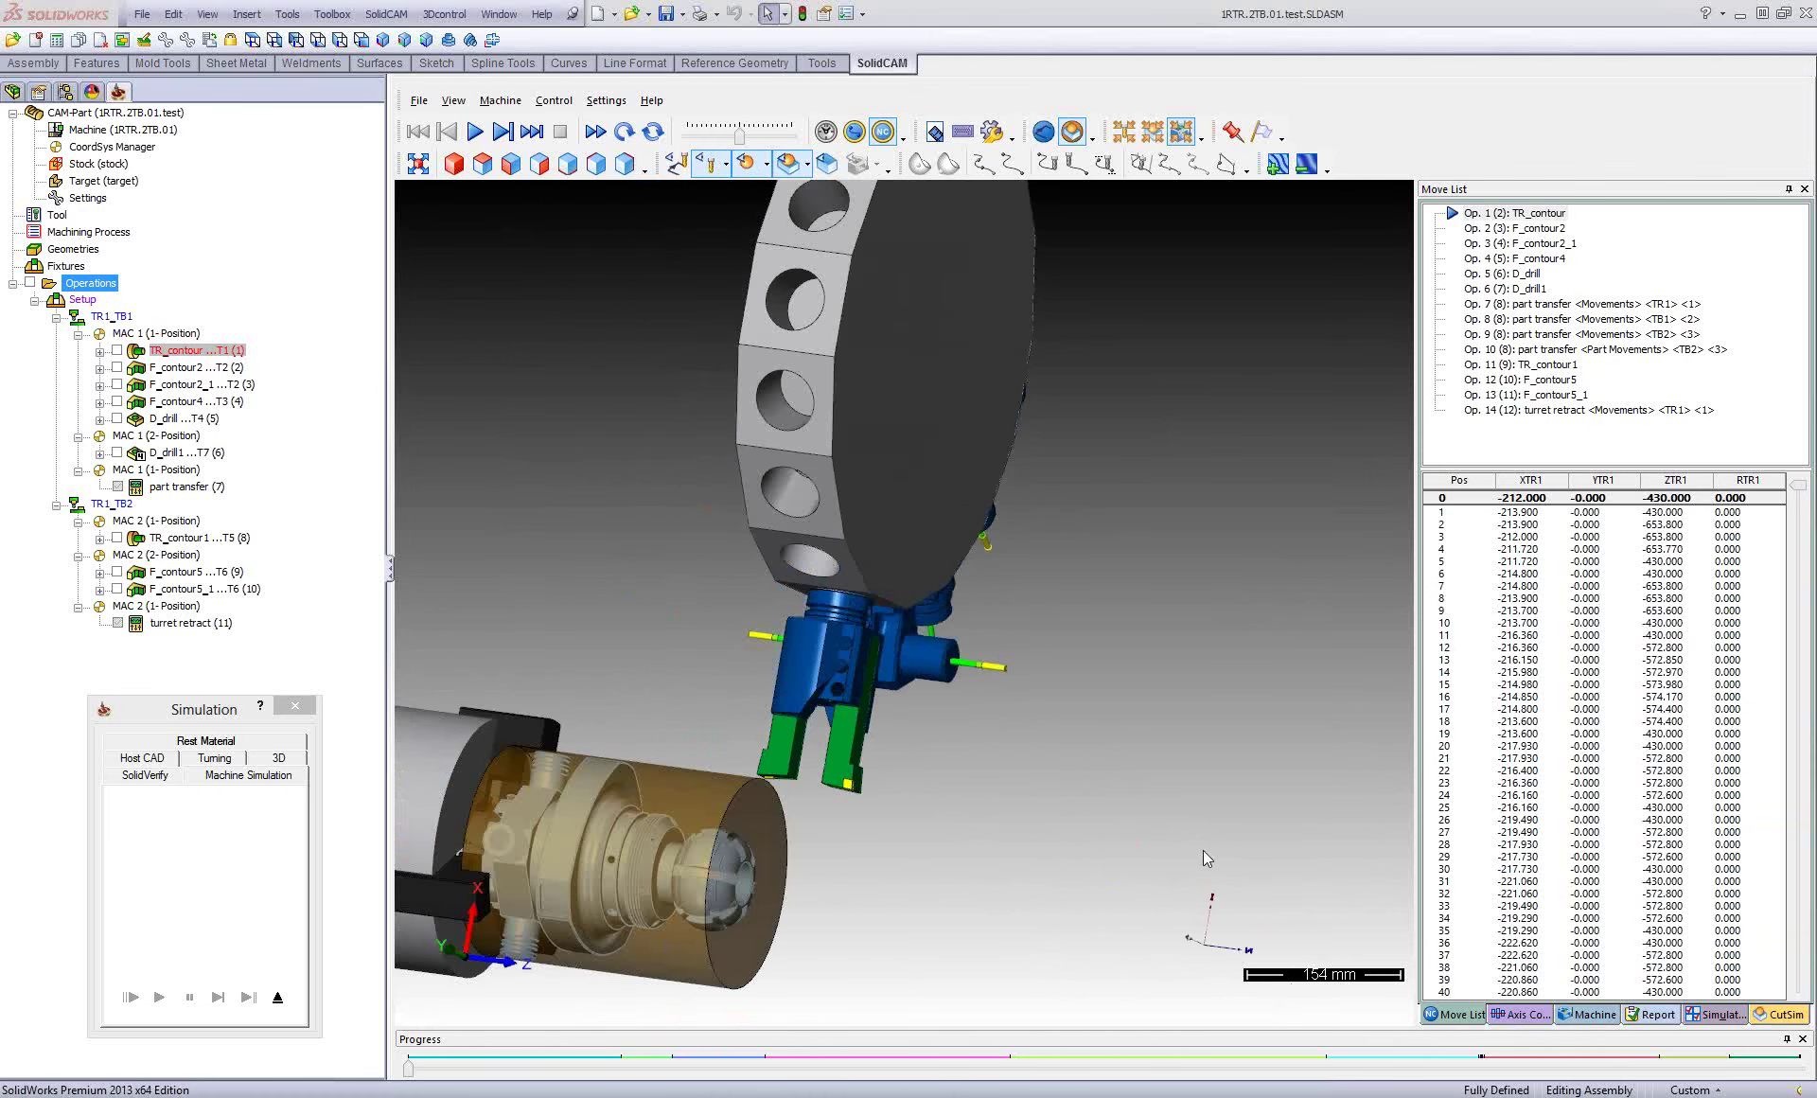
{"action": "scroll", "coordinate": [1012, 718], "scroll_direction": "up", "scroll_amount": 1}
{"action": "scroll", "coordinate": [1355, 841], "scroll_direction": "down", "scroll_amount": 2}
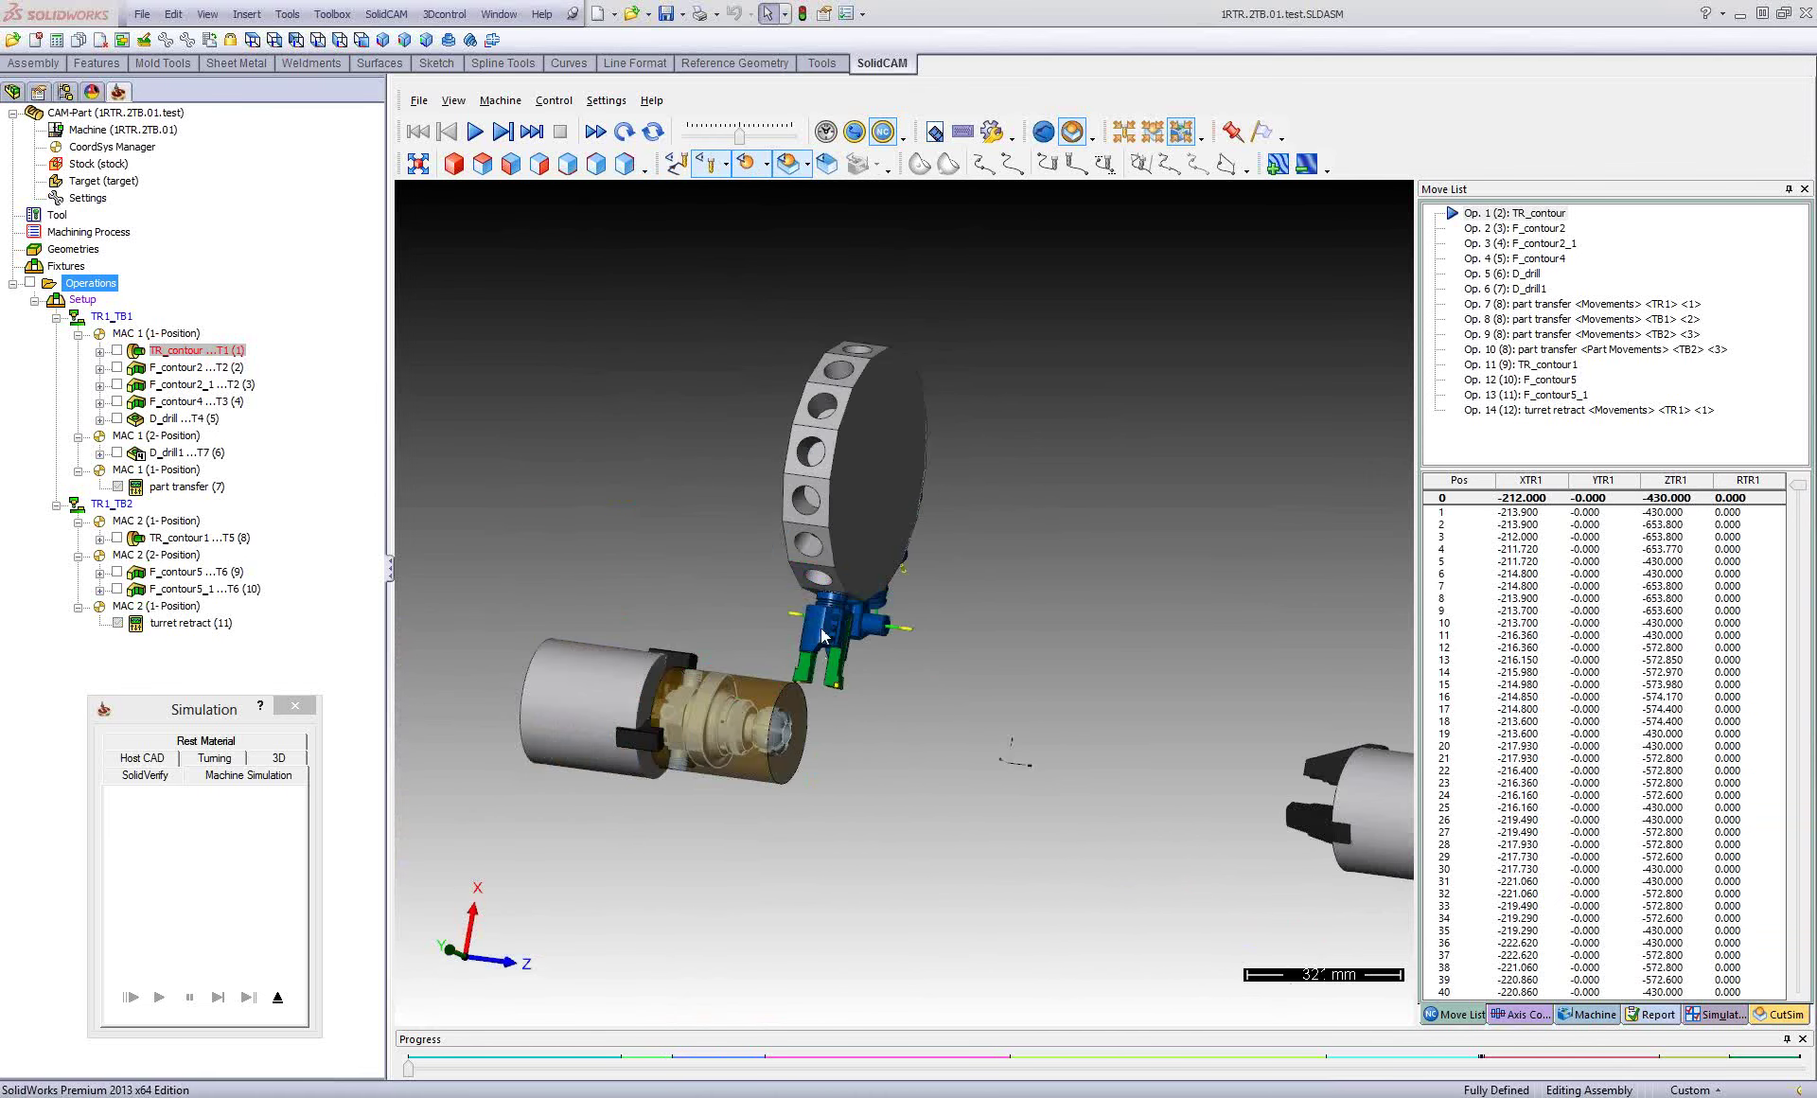
{"action": "scroll", "coordinate": [821, 627], "scroll_direction": "up", "scroll_amount": 2}
{"action": "scroll", "coordinate": [848, 627], "scroll_direction": "up", "scroll_amount": 2}
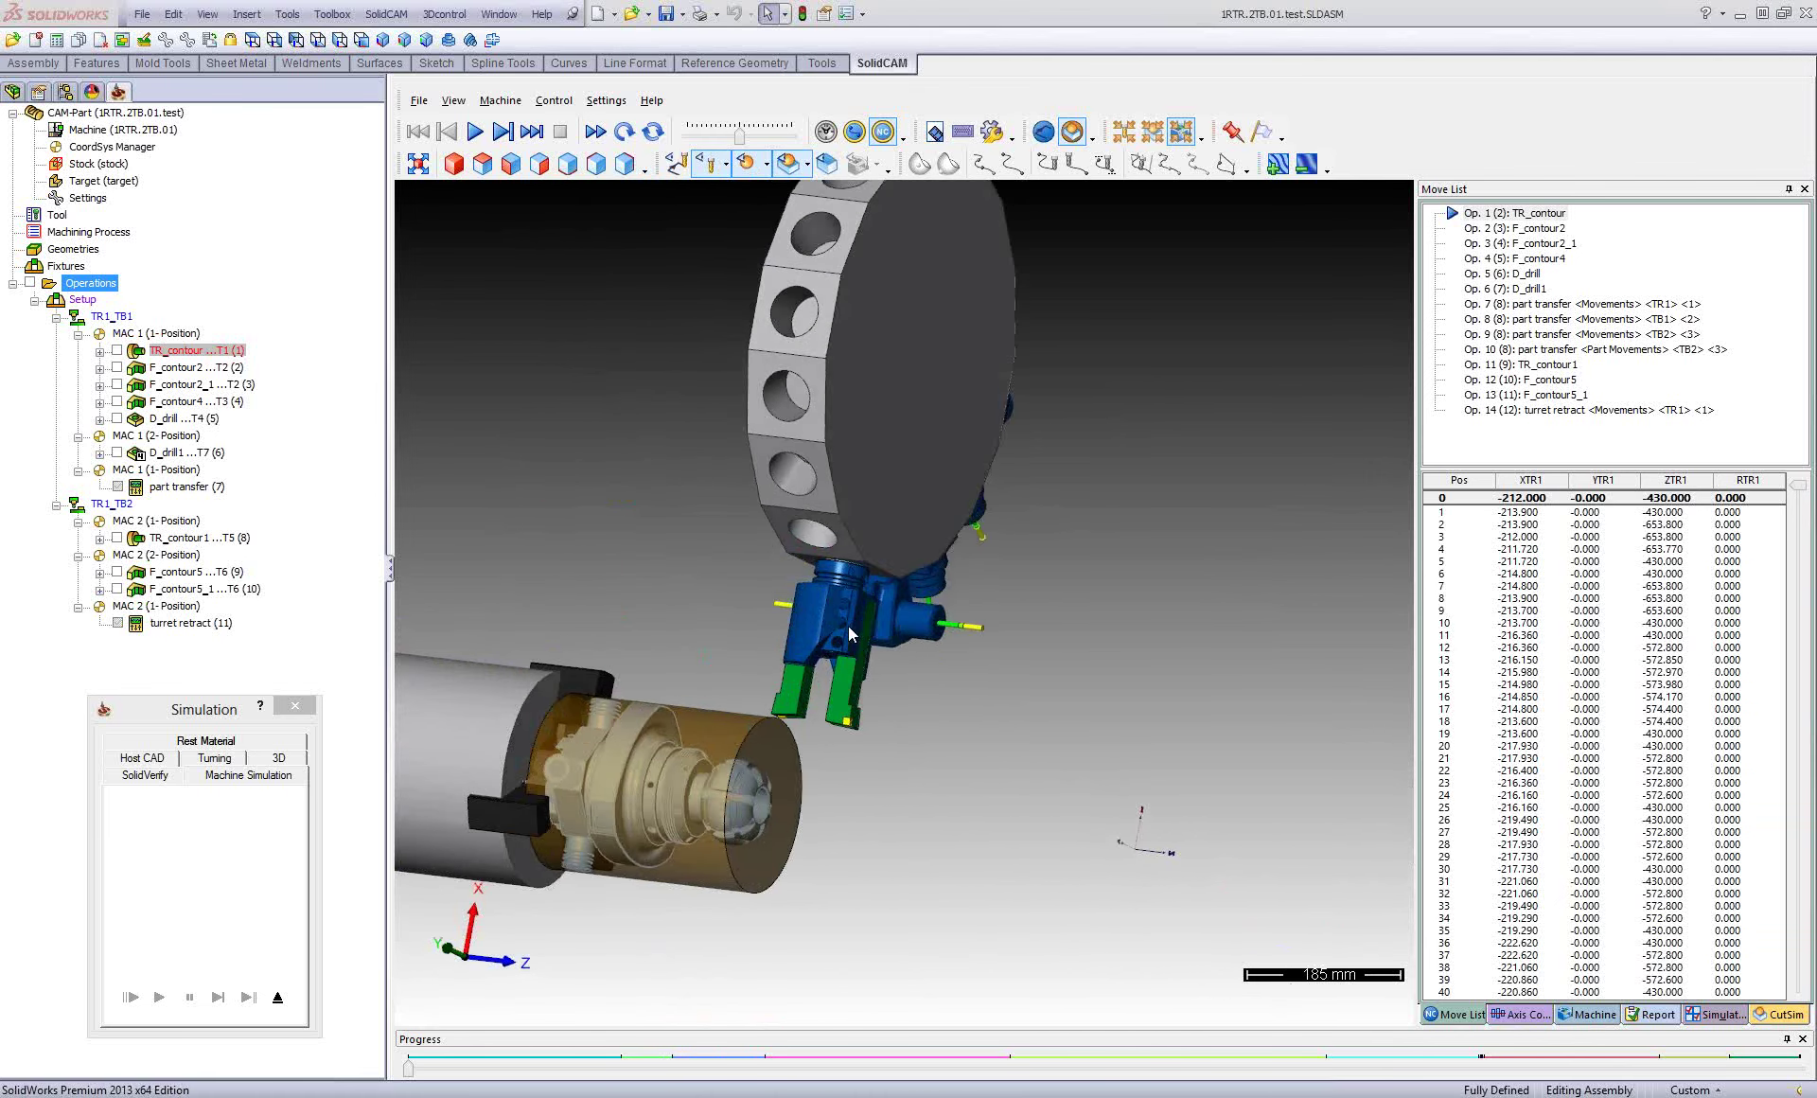
{"action": "scroll", "coordinate": [847, 626], "scroll_direction": "up", "scroll_amount": 1}
{"action": "scroll", "coordinate": [849, 615], "scroll_direction": "up", "scroll_amount": 1}
{"action": "scroll", "coordinate": [849, 598], "scroll_direction": "up", "scroll_amount": 2}
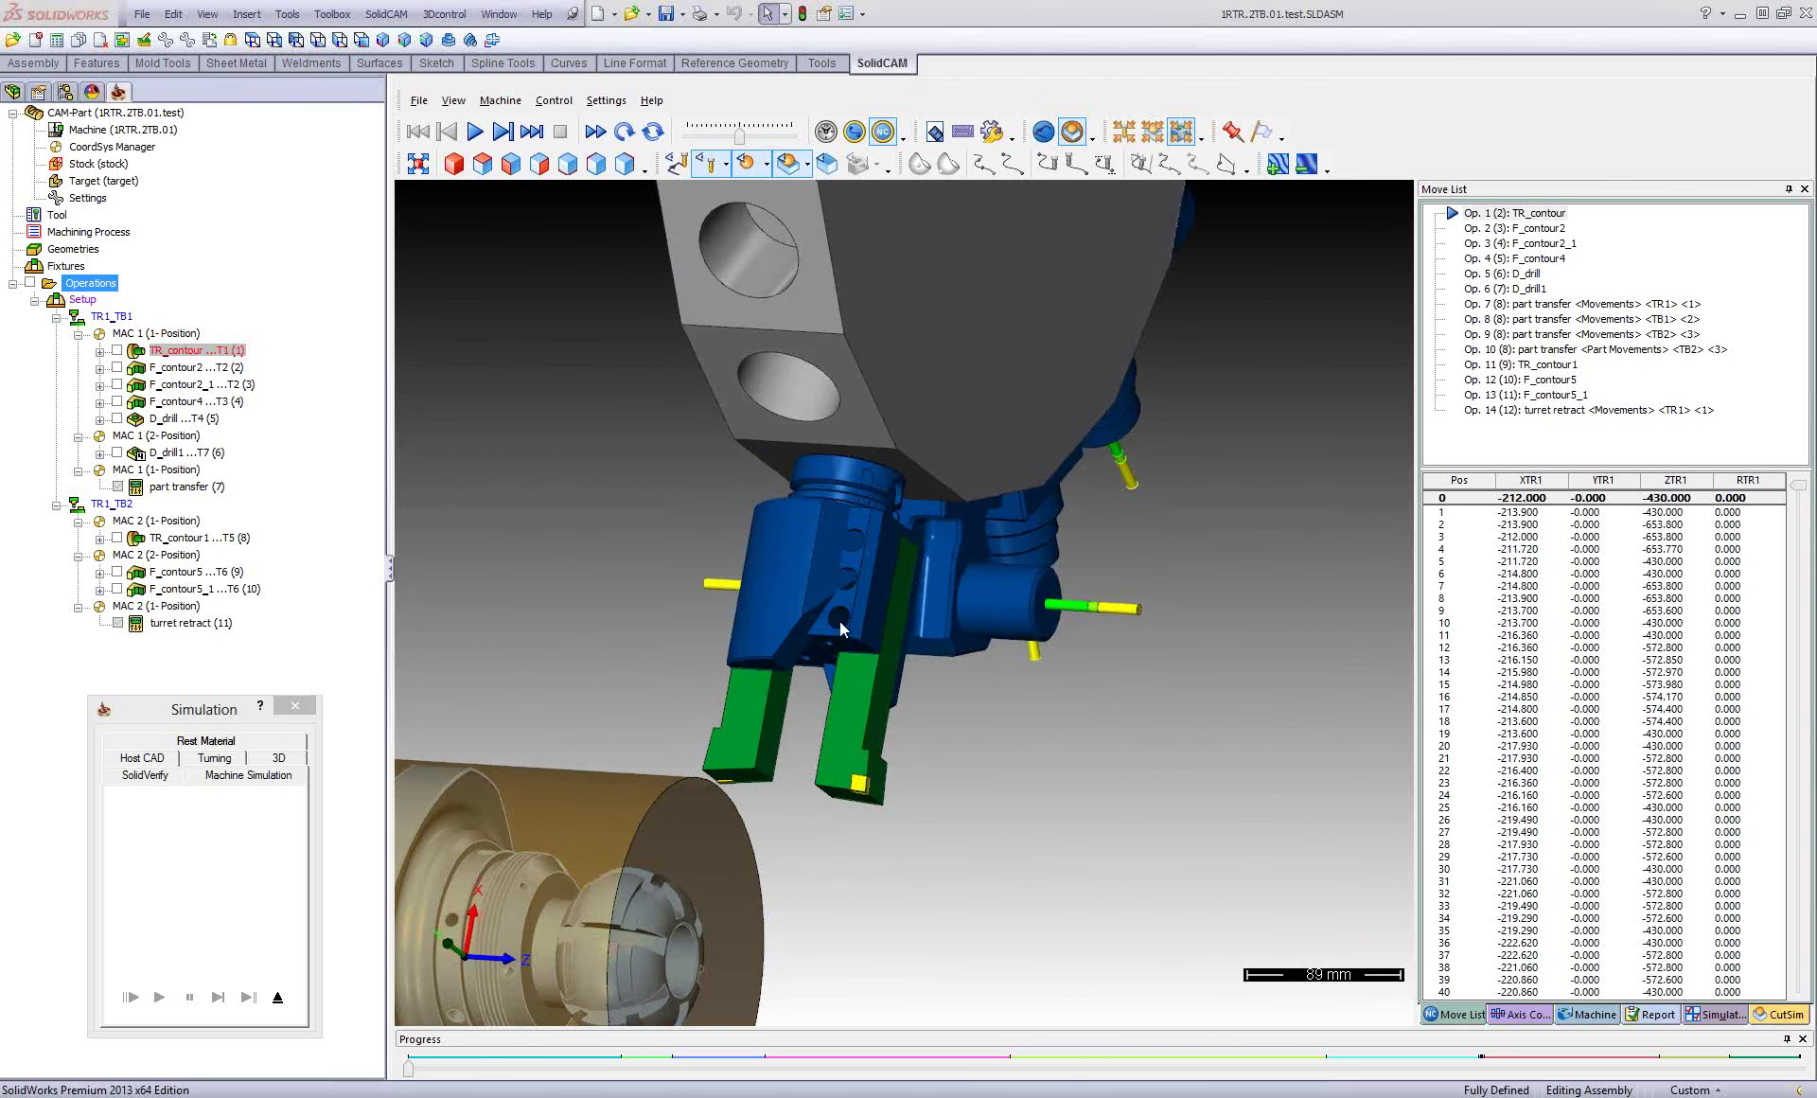
Orbit and zoom to view the turret head and chuck from several angles.
{"action": "middle_click_drag", "start_coordinate": [838, 623], "coordinate": [846, 549]}
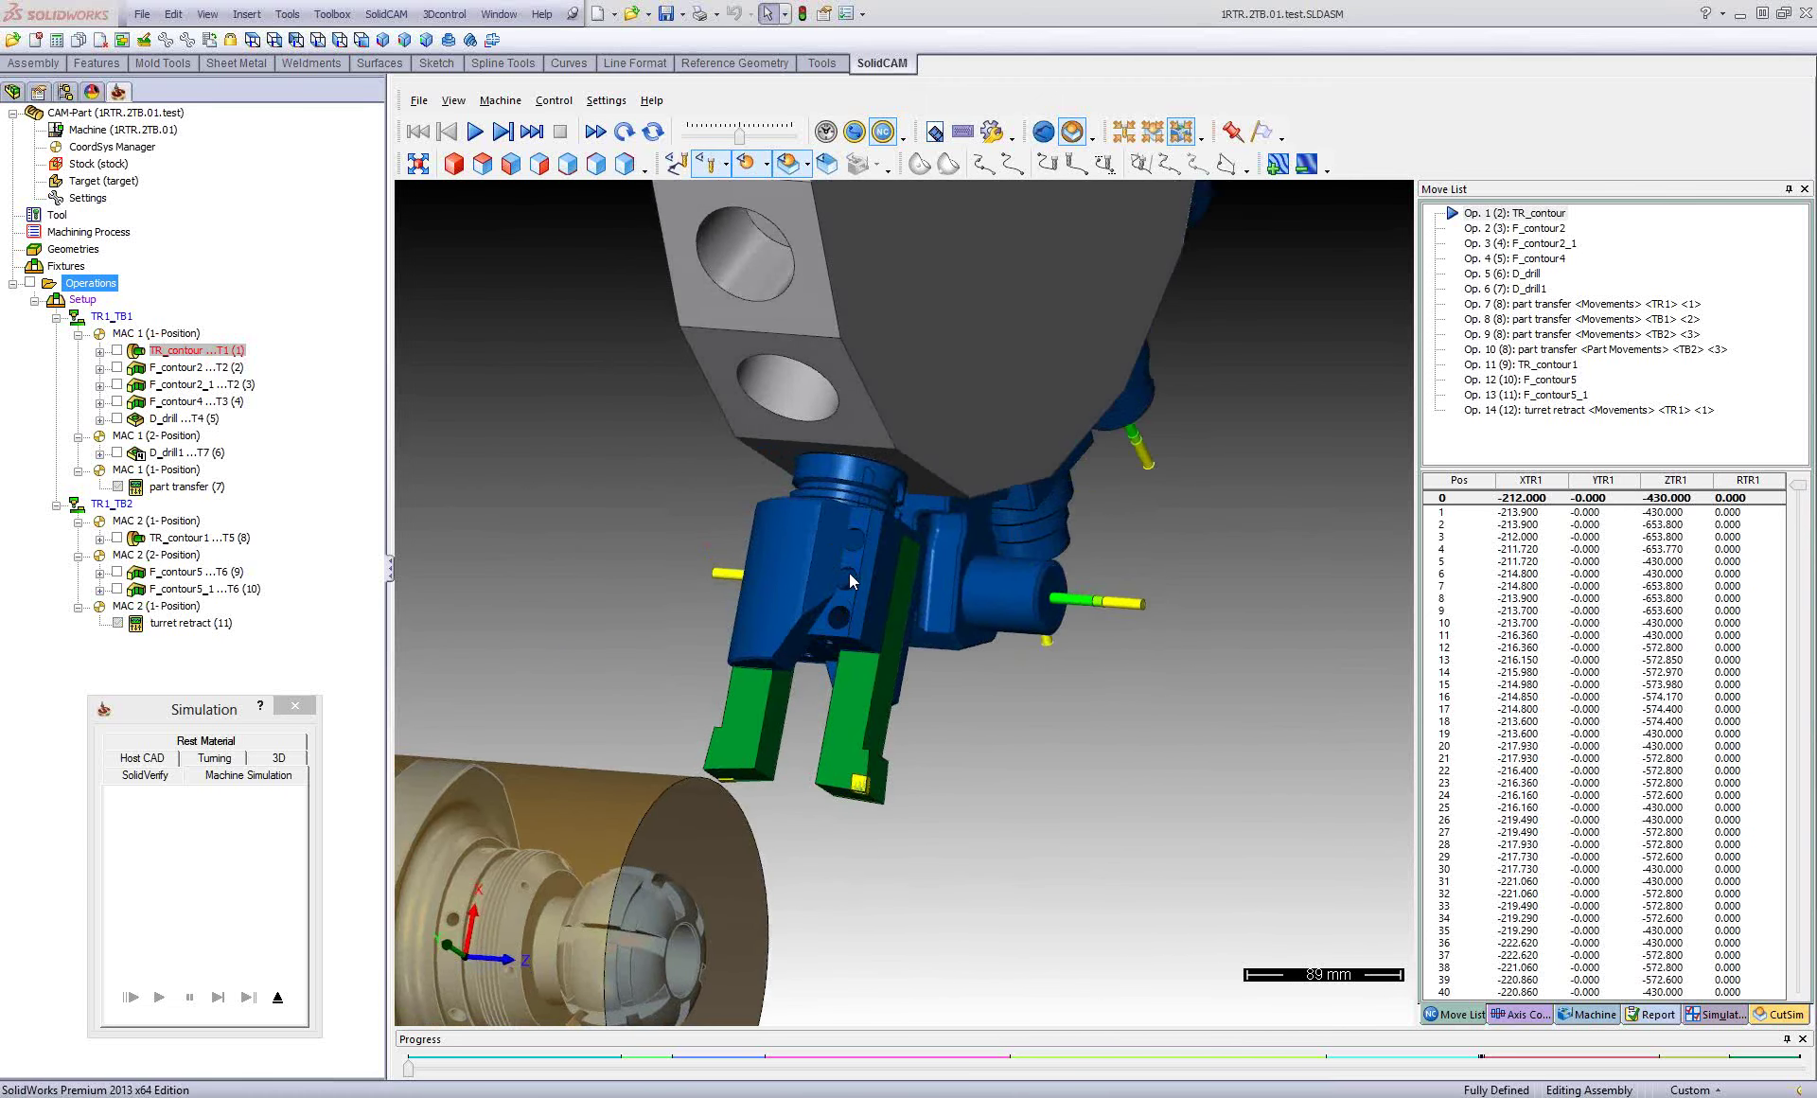
{"action": "scroll", "coordinate": [841, 583], "scroll_direction": "up", "scroll_amount": 2}
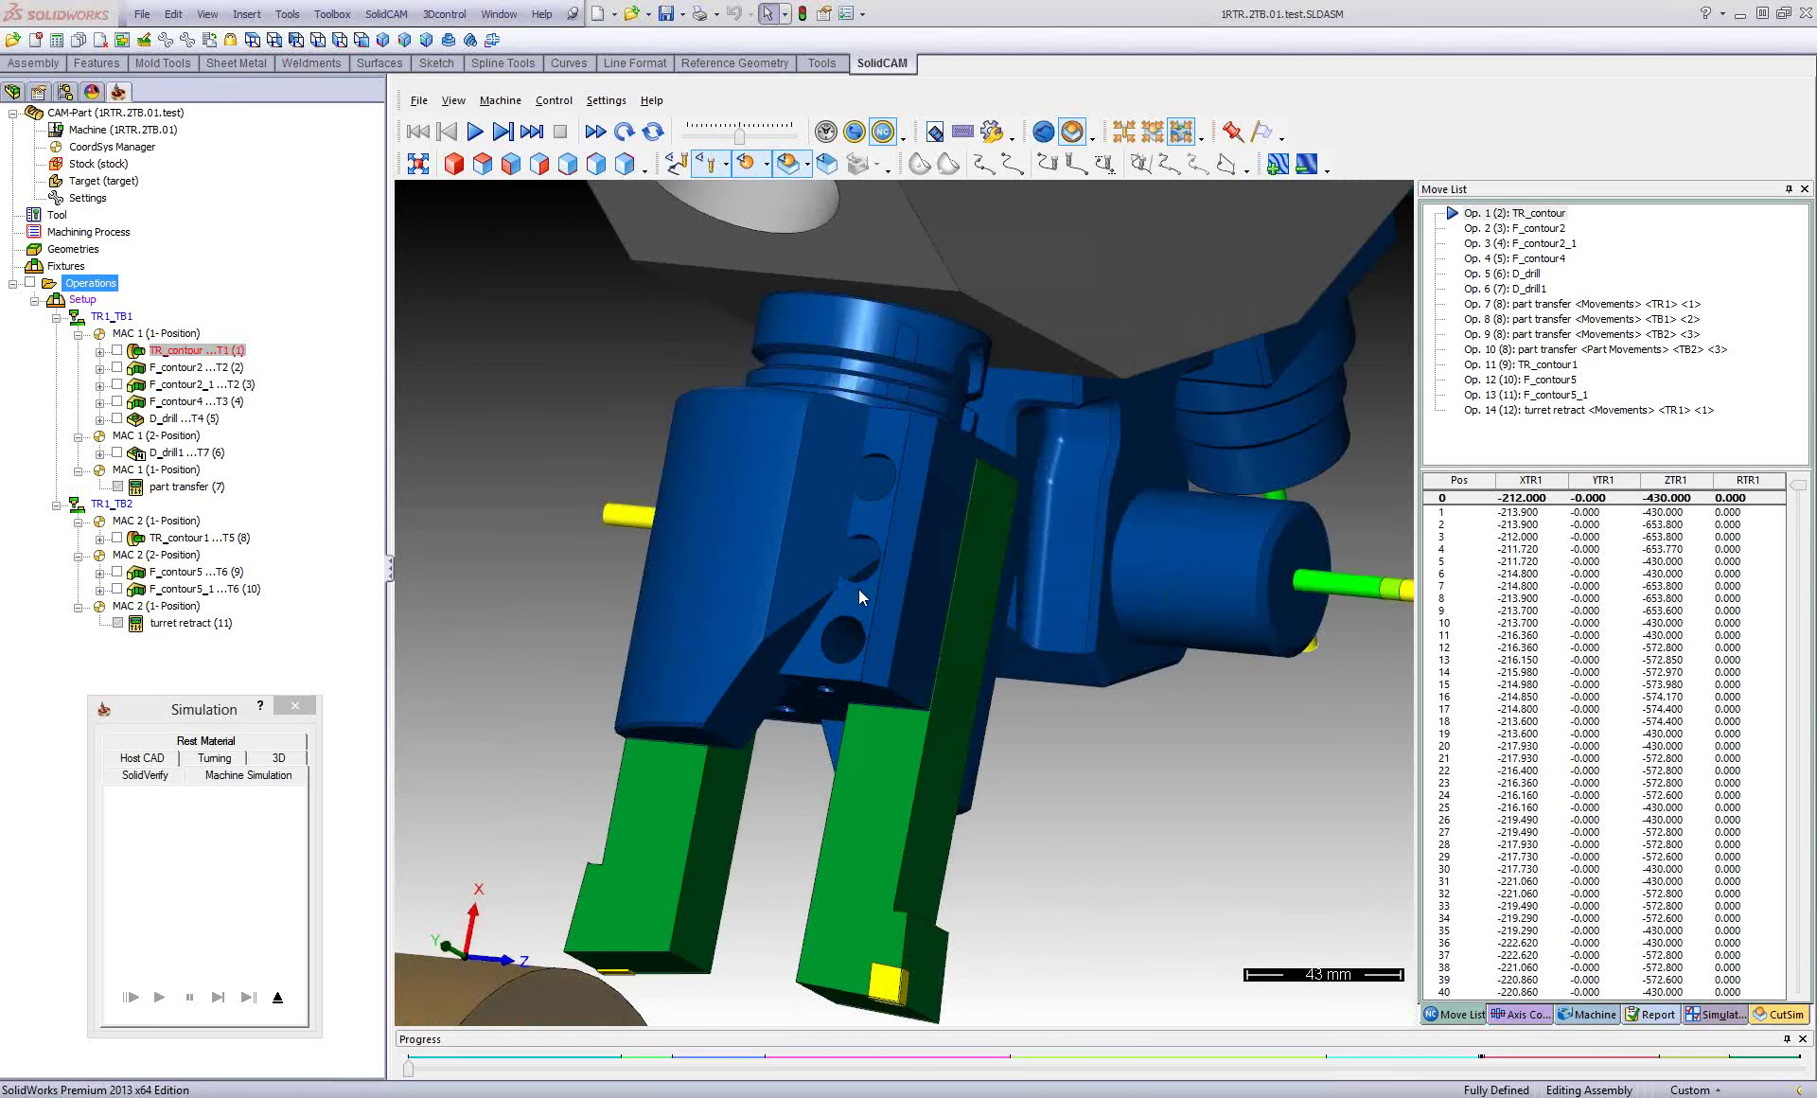
{"action": "middle_click_drag", "start_coordinate": [860, 589], "coordinate": [838, 531]}
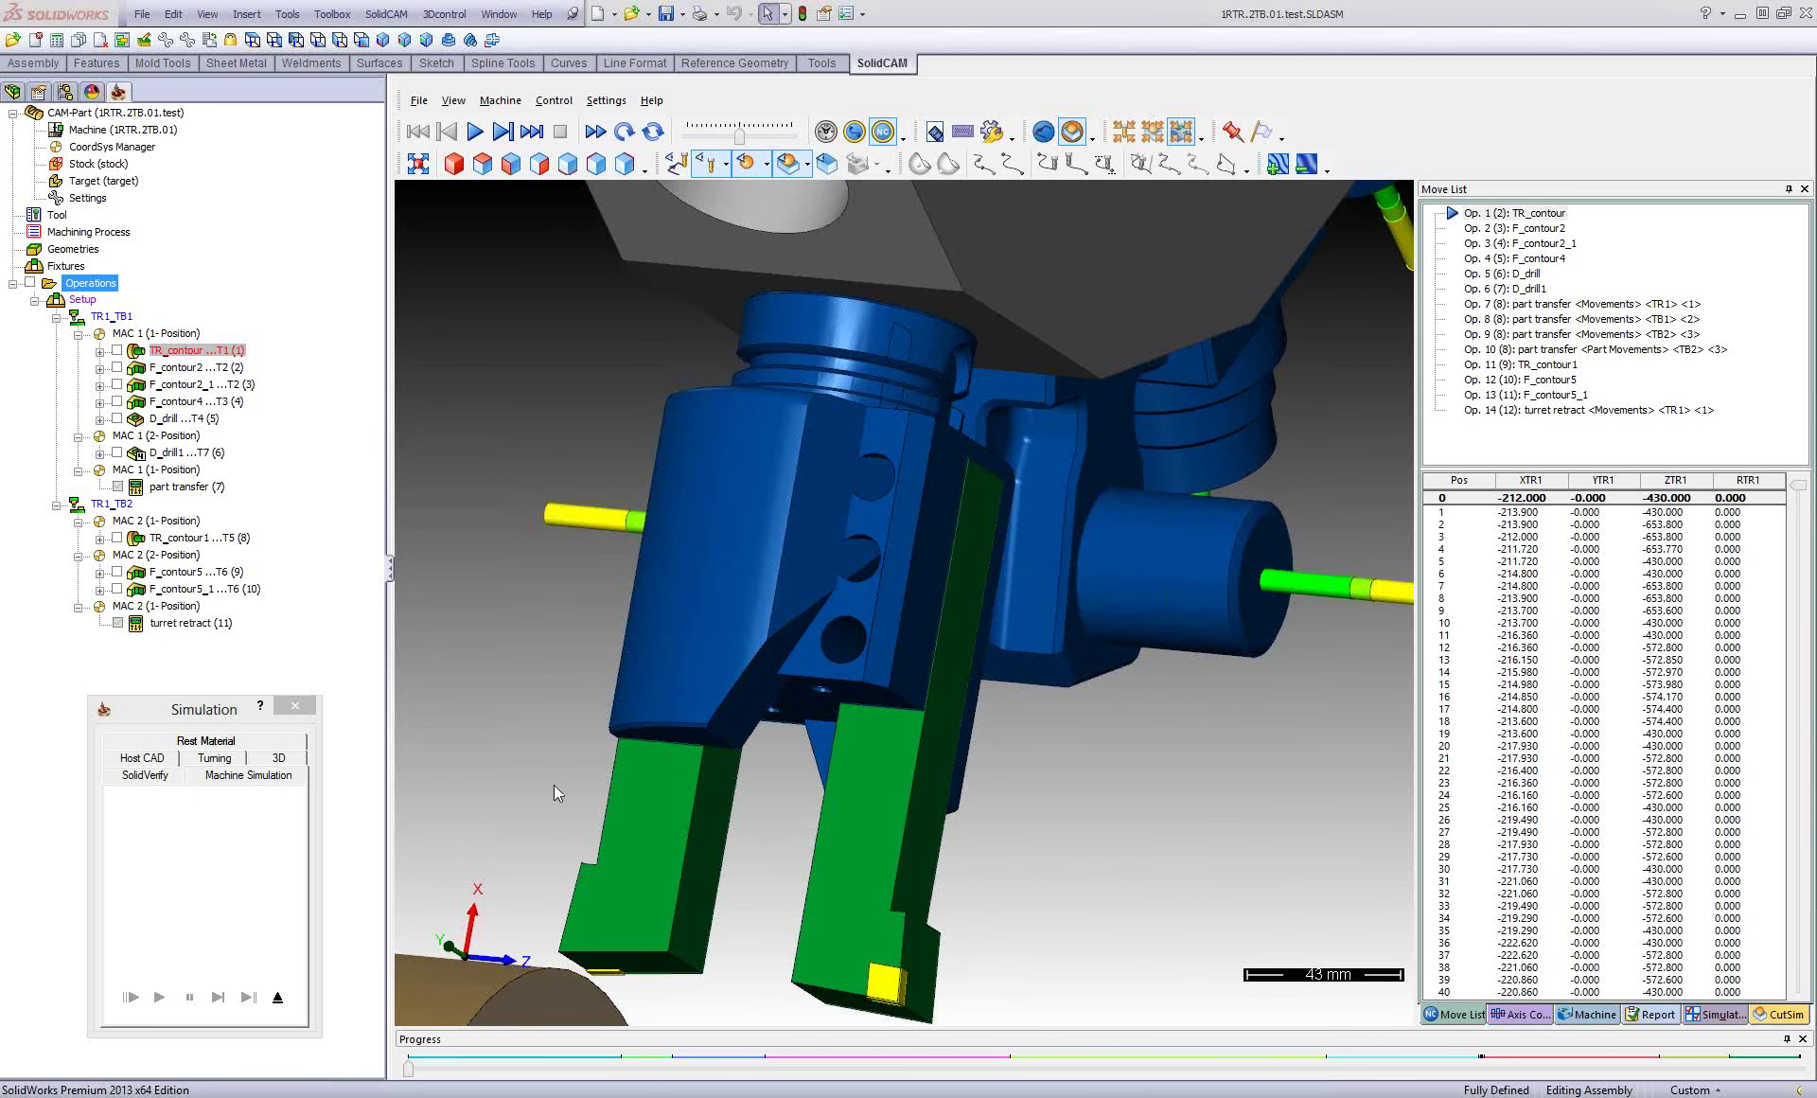
{"action": "scroll", "coordinate": [724, 788], "scroll_direction": "down", "scroll_amount": 3}
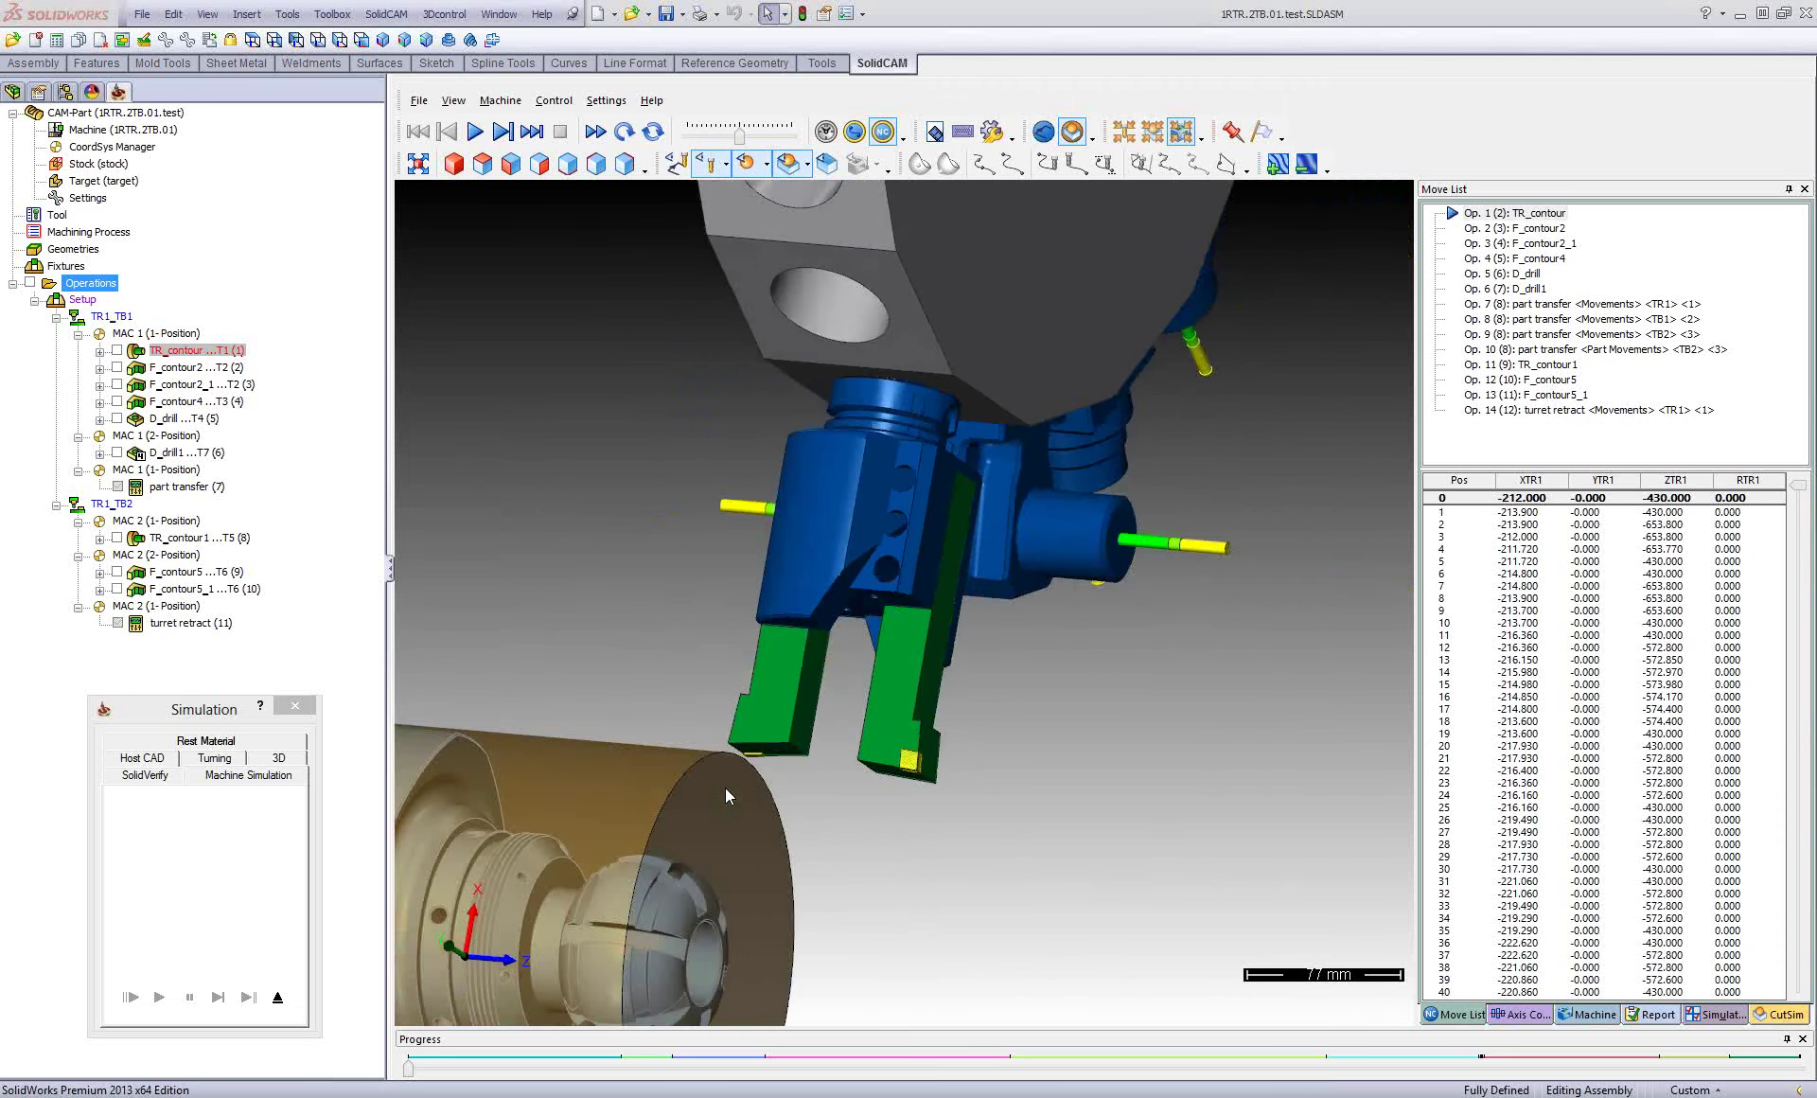
{"action": "mouse_move", "coordinate": [725, 787]}
{"action": "middle_mouse_down"}
{"action": "mouse_move", "coordinate": [805, 582]}
{"action": "mouse_move", "coordinate": [856, 564]}
{"action": "mouse_move", "coordinate": [829, 701]}
{"action": "mouse_move", "coordinate": [902, 708]}
{"action": "mouse_move", "coordinate": [927, 679]}
{"action": "mouse_move", "coordinate": [743, 705]}
{"action": "mouse_move", "coordinate": [984, 689]}
{"action": "middle_mouse_up"}
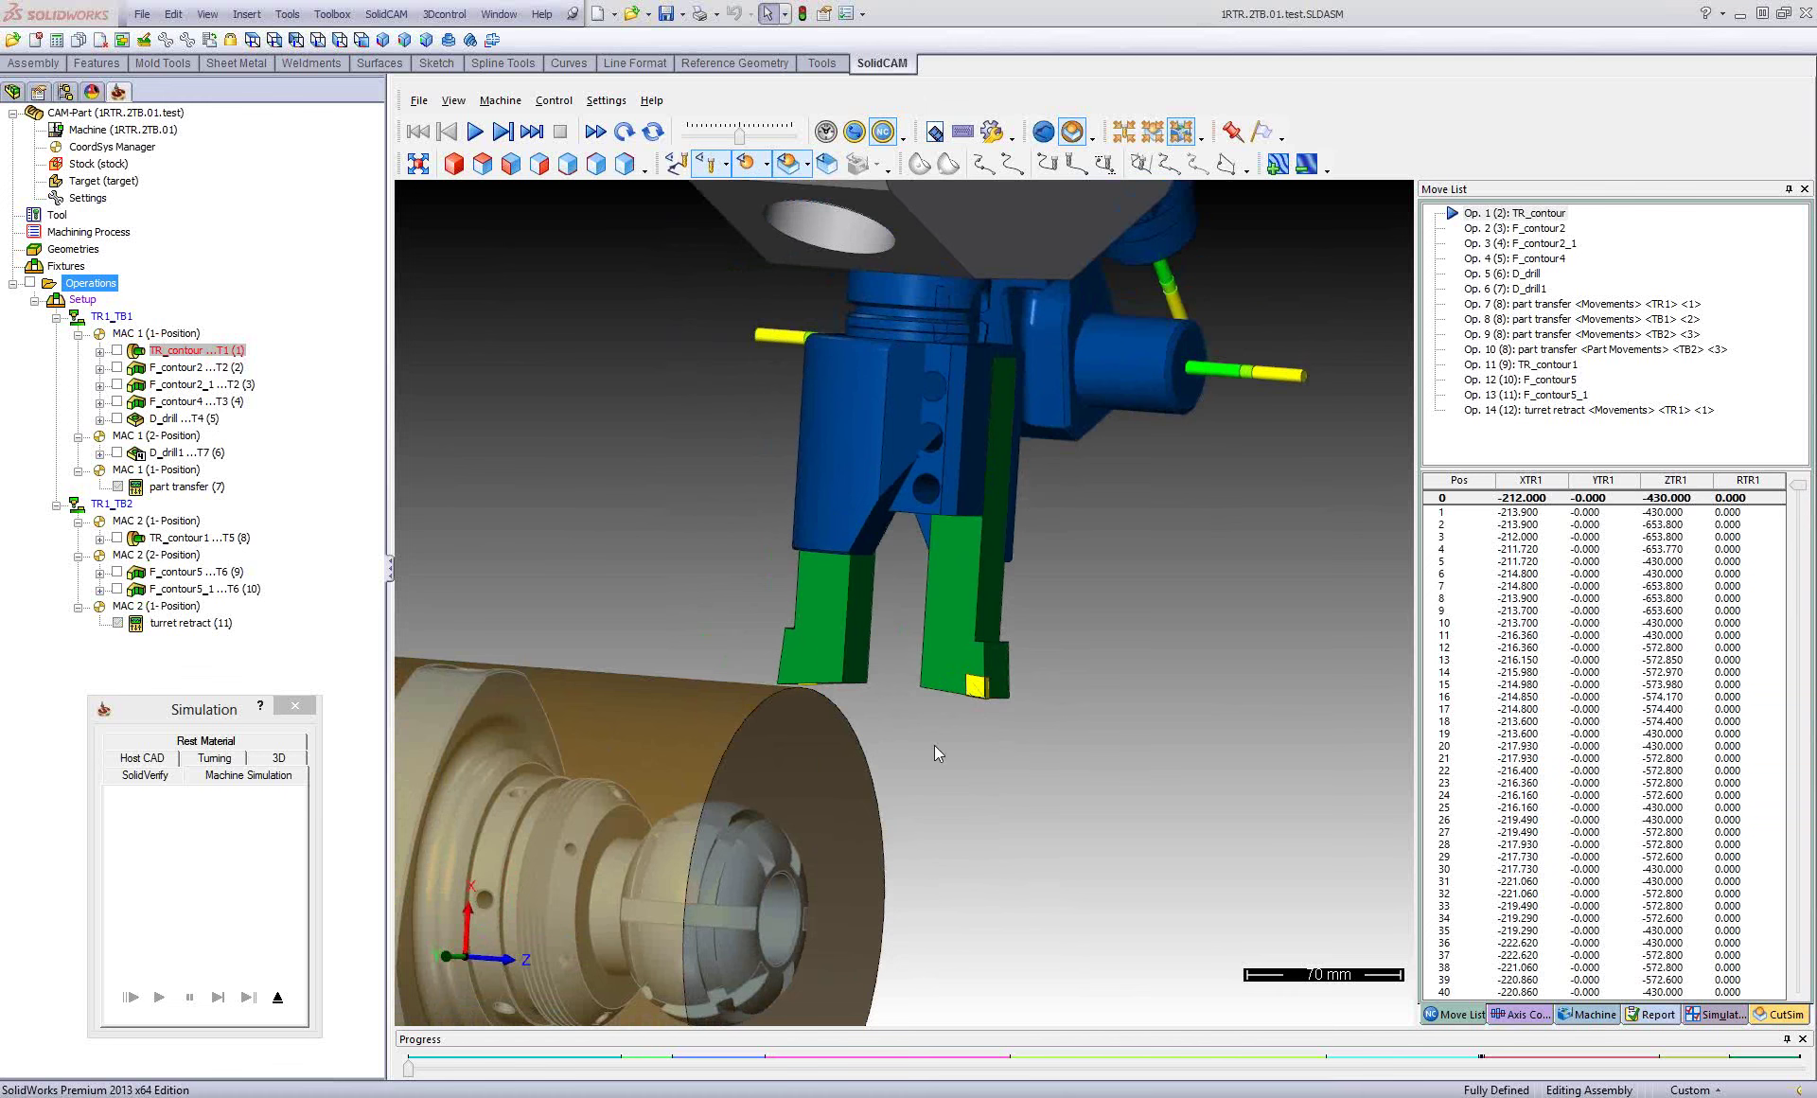
{"action": "middle_click_drag", "start_coordinate": [836, 660], "coordinate": [965, 651]}
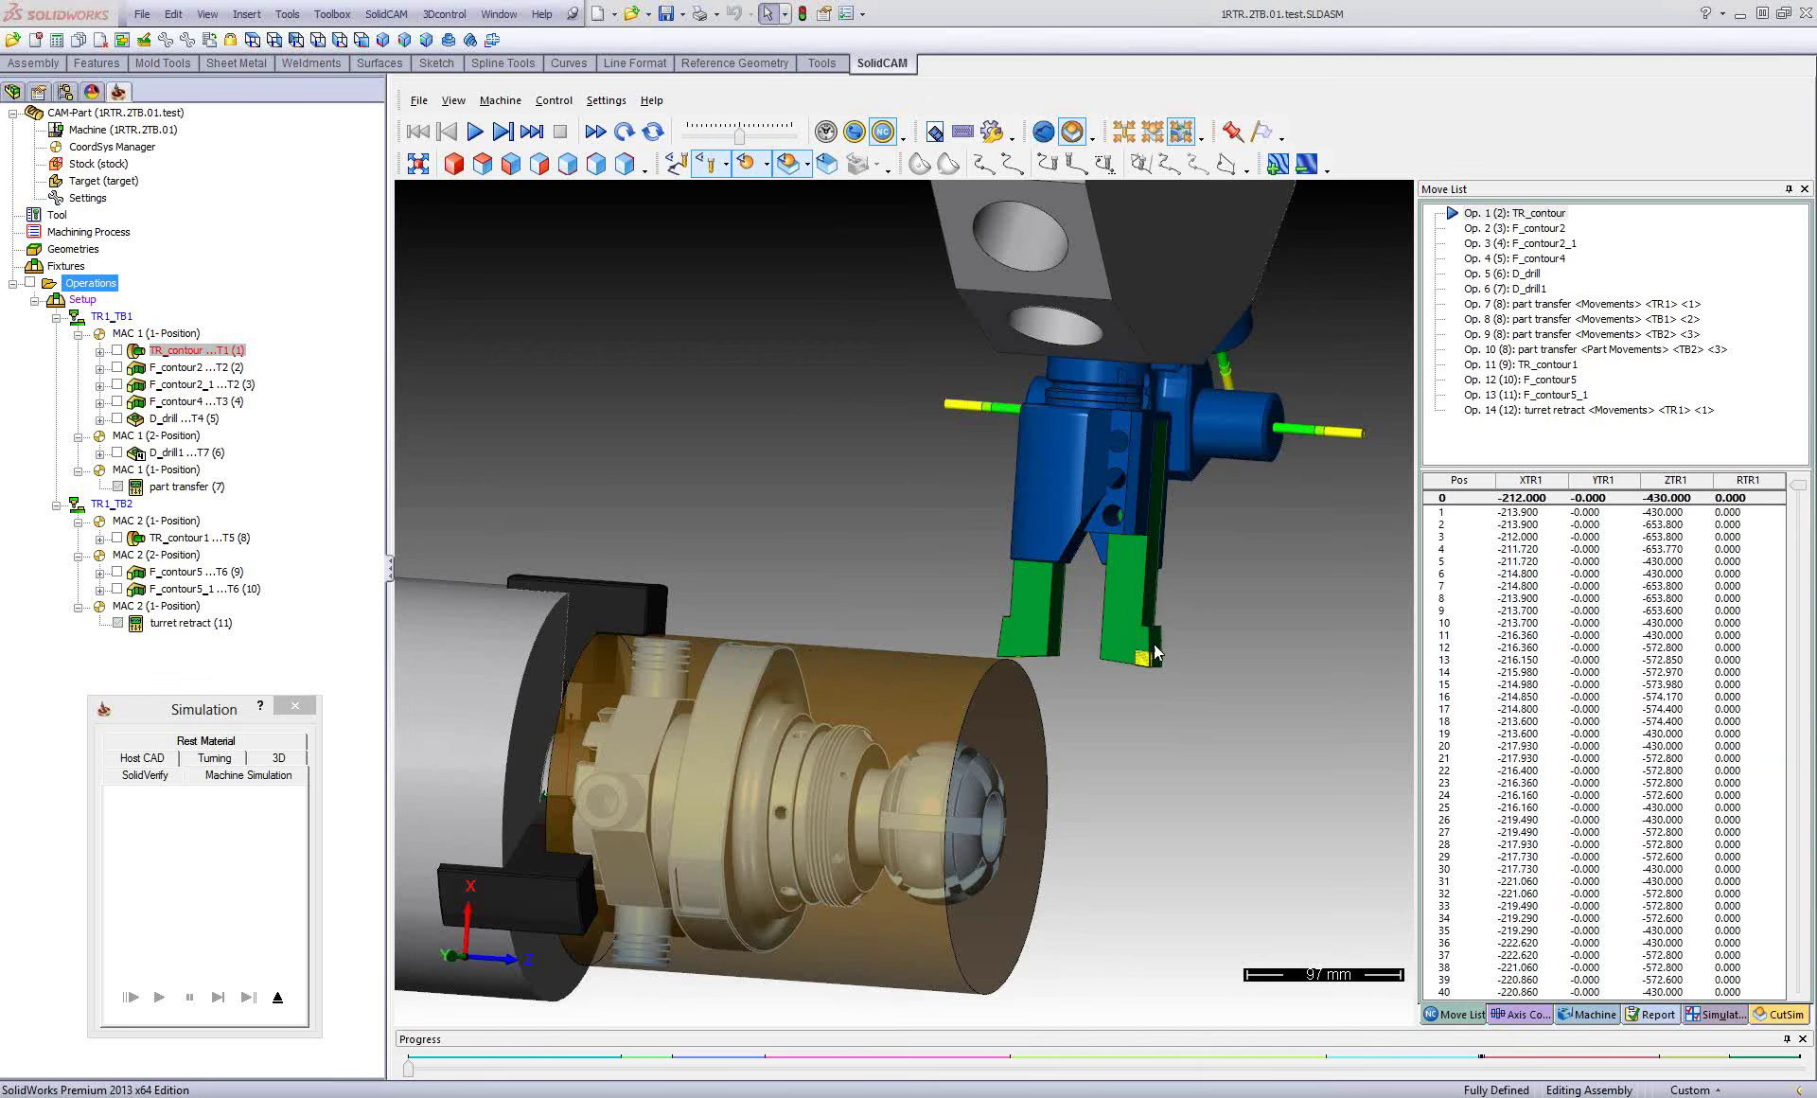
{"action": "left_click_drag", "start_coordinate": [1167, 654], "coordinate": [813, 668]}
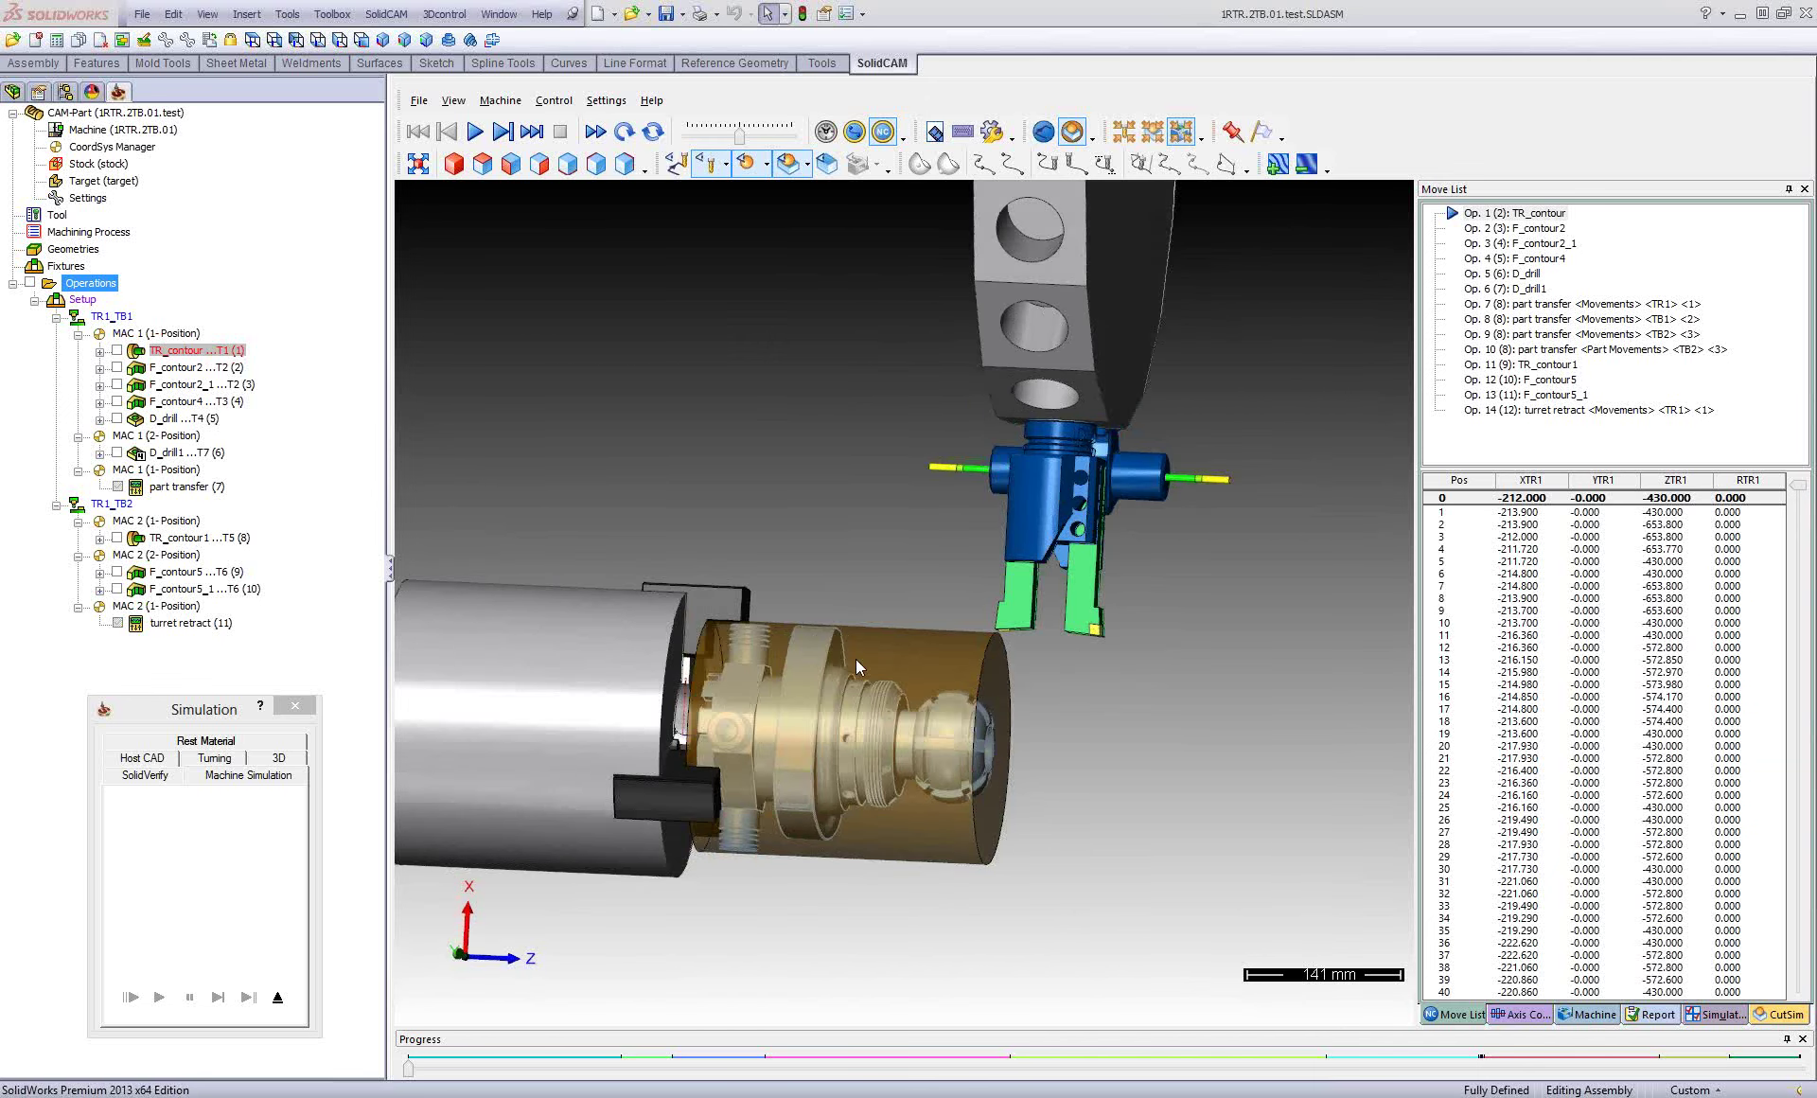
{"action": "scroll", "coordinate": [814, 661], "scroll_direction": "up", "scroll_amount": 3}
{"action": "scroll", "coordinate": [742, 655], "scroll_direction": "up", "scroll_amount": 3}
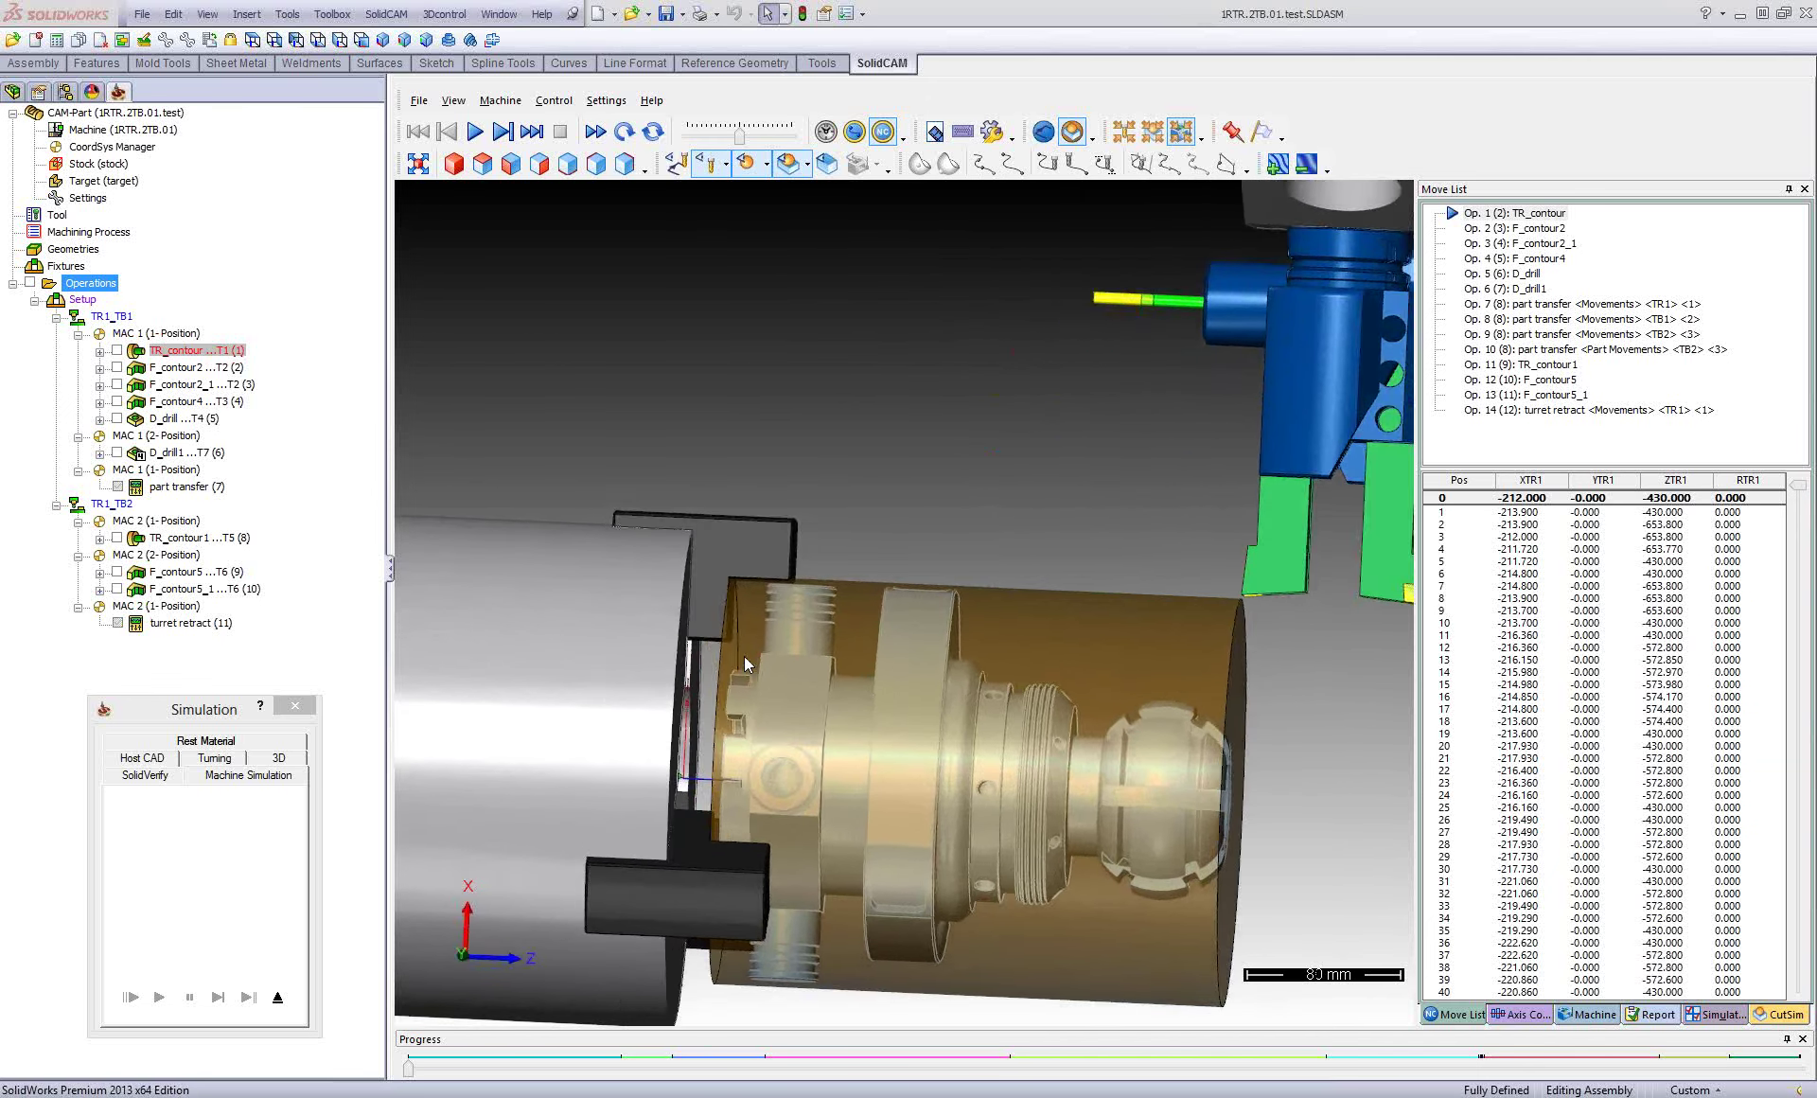
{"action": "left_click_drag", "start_coordinate": [746, 606], "coordinate": [733, 605]}
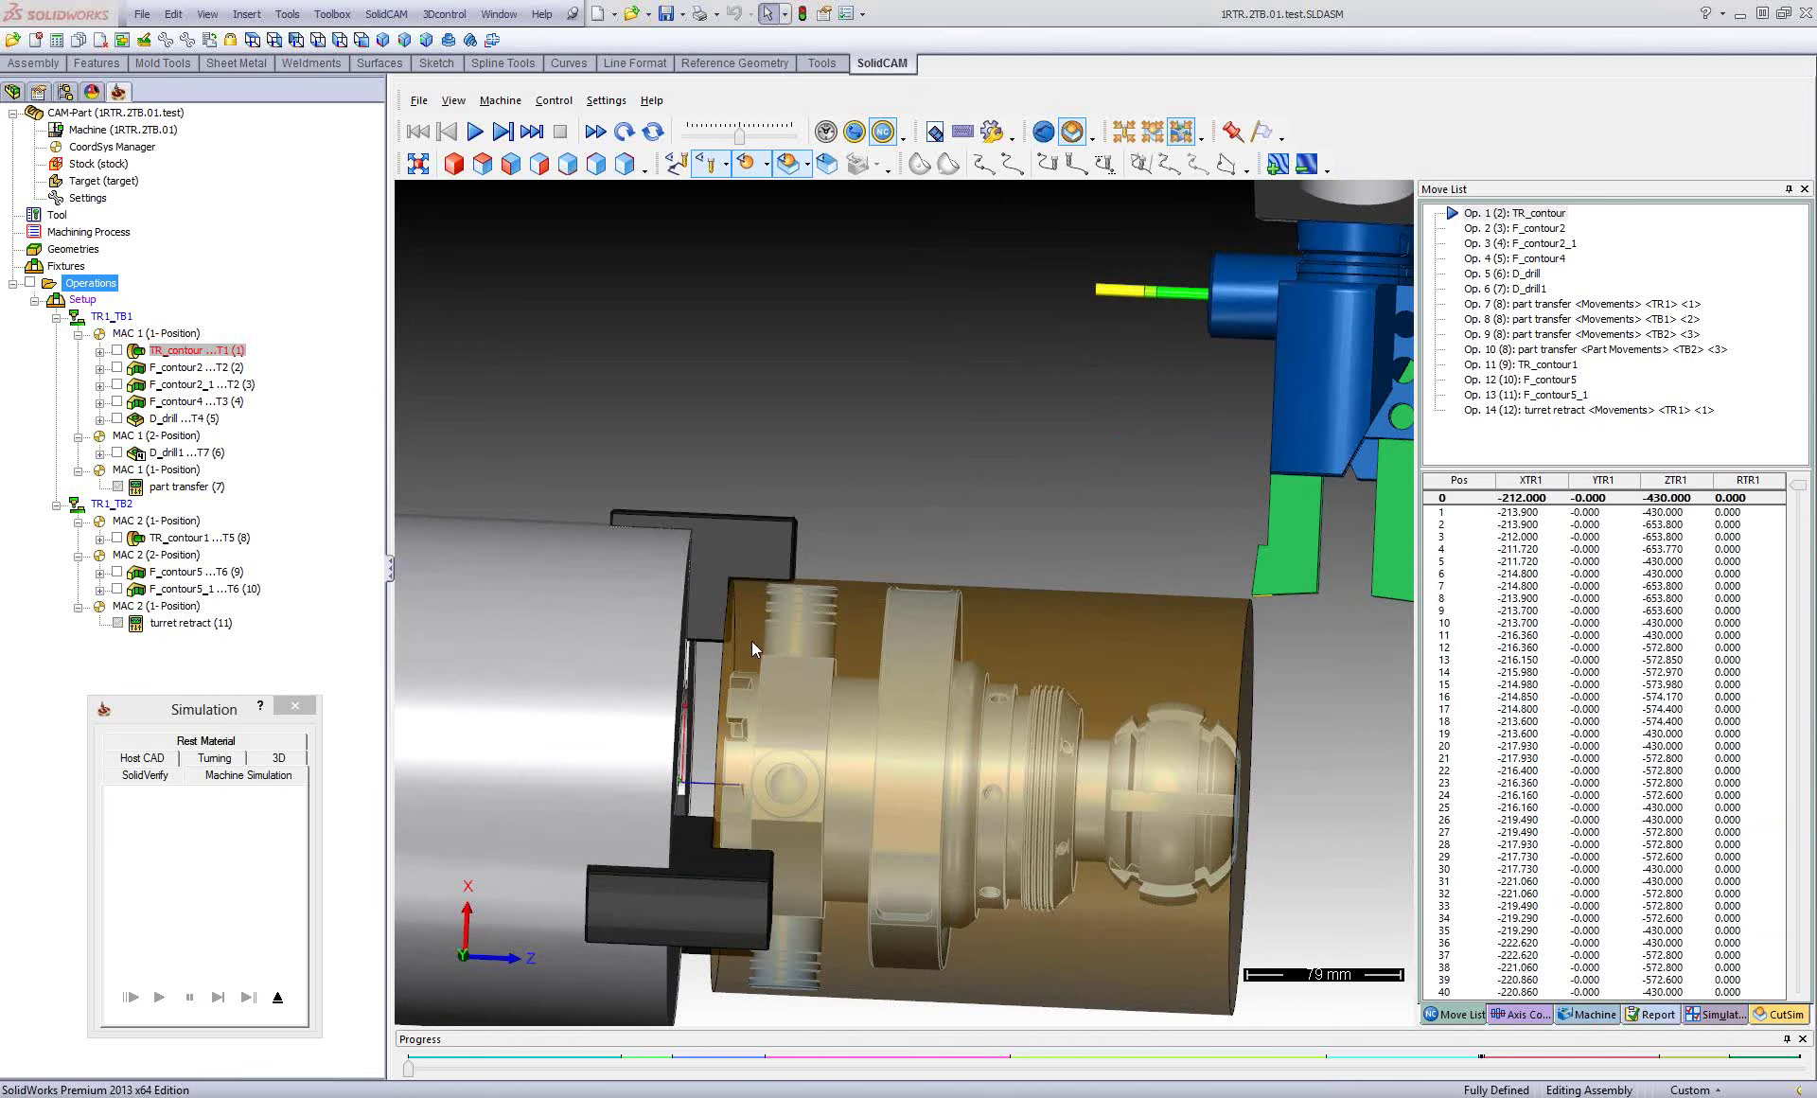
{"action": "mouse_move", "coordinate": [886, 657]}
{"action": "left_mouse_down"}
{"action": "mouse_move", "coordinate": [1035, 639]}
{"action": "mouse_move", "coordinate": [1079, 617]}
{"action": "mouse_move", "coordinate": [1107, 543]}
{"action": "left_mouse_up"}
{"action": "scroll", "coordinate": [1107, 543], "scroll_direction": "up", "scroll_amount": 2}
{"action": "scroll", "coordinate": [1078, 522], "scroll_direction": "up", "scroll_amount": 3}
{"action": "scroll", "coordinate": [1047, 496], "scroll_direction": "up", "scroll_amount": 3}
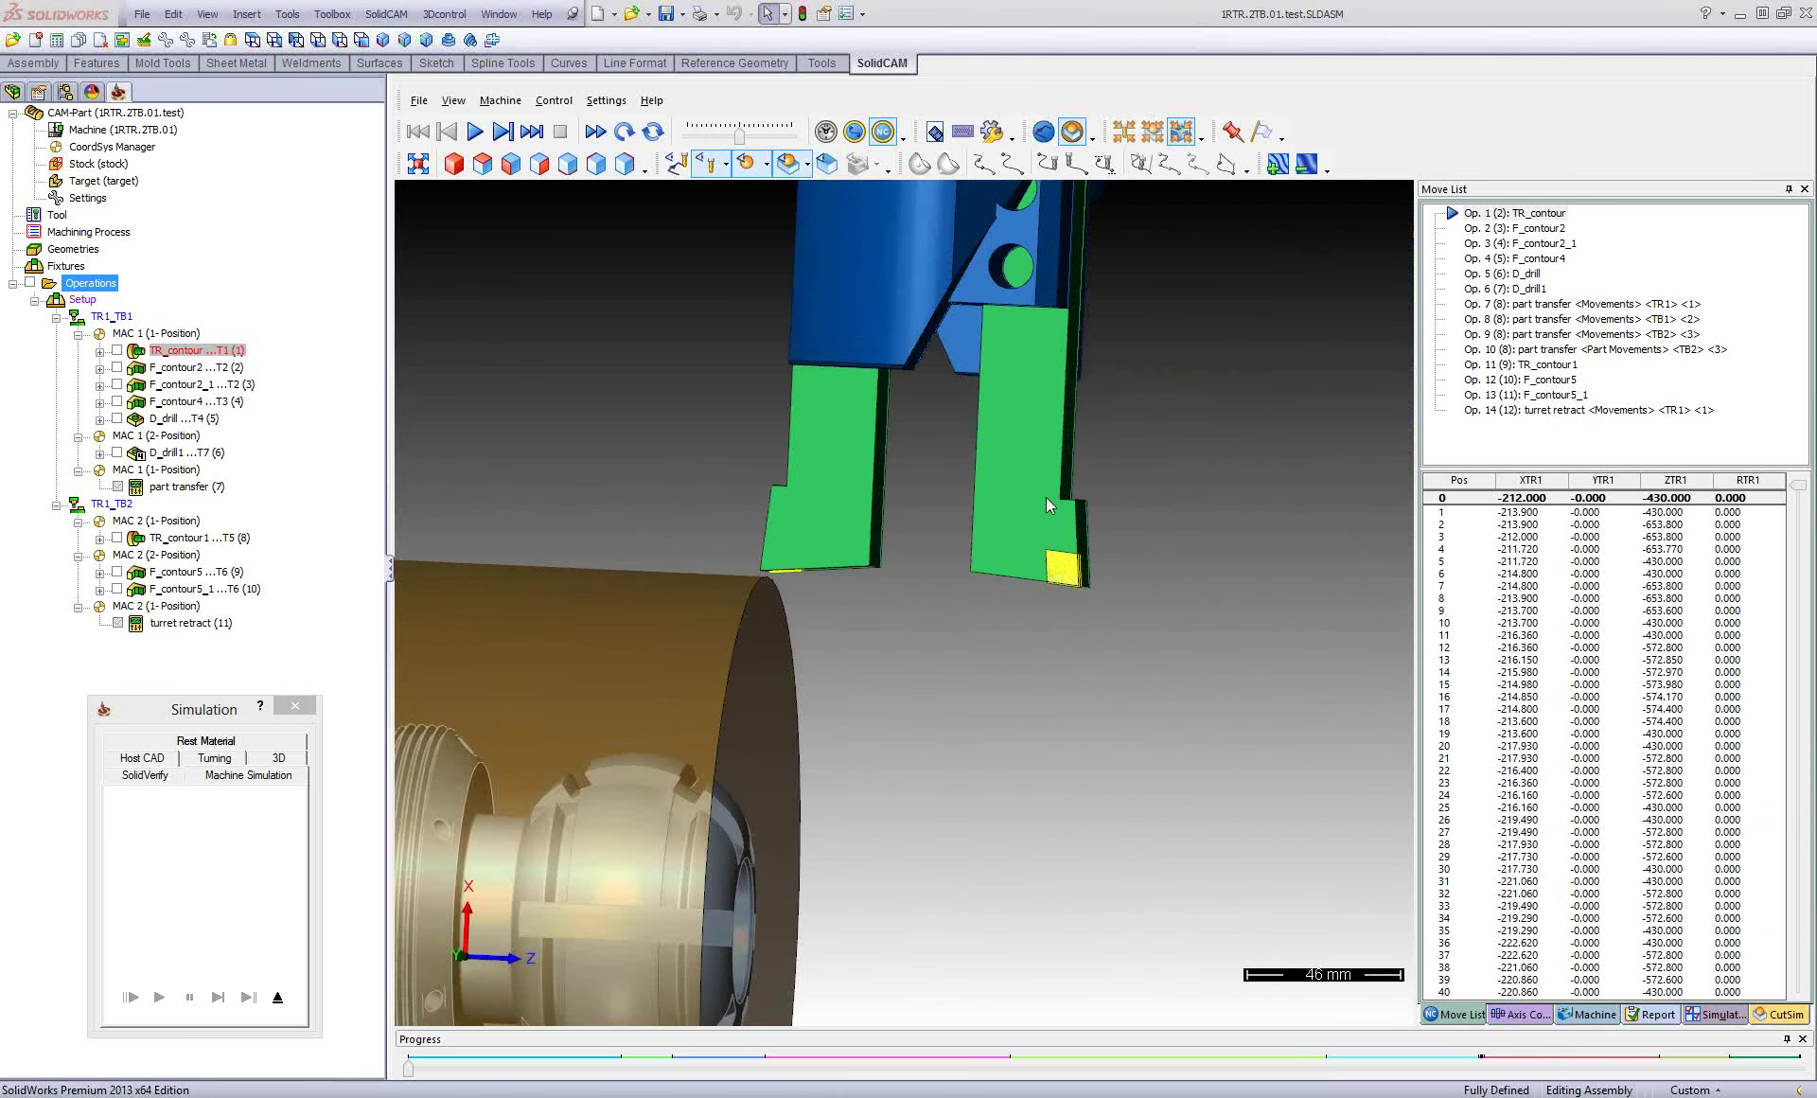
{"action": "scroll", "coordinate": [1046, 501], "scroll_direction": "down", "scroll_amount": 4}
{"action": "scroll", "coordinate": [1047, 502], "scroll_direction": "down", "scroll_amount": 5}
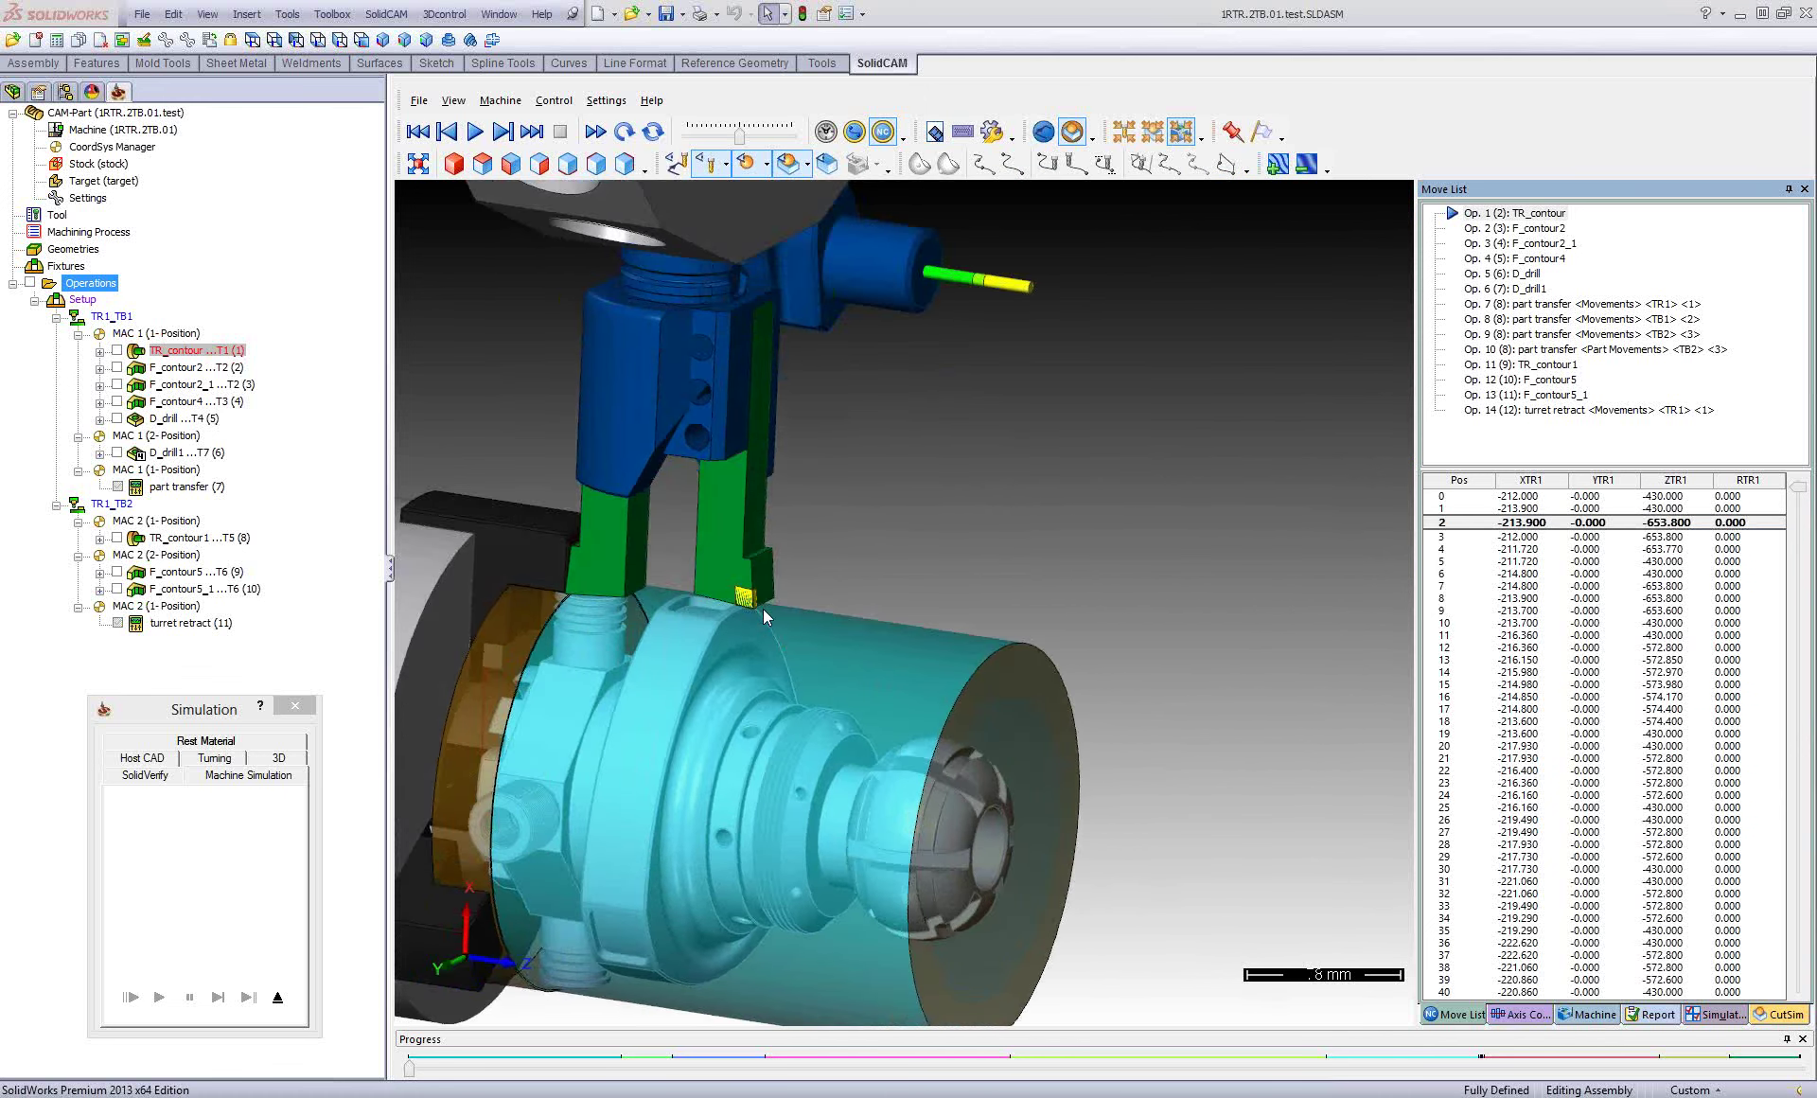
Jump the simulation to Op. 7 part transfer and step through its transfer positions.
{"action": "scroll", "coordinate": [832, 653], "scroll_direction": "down", "scroll_amount": 5}
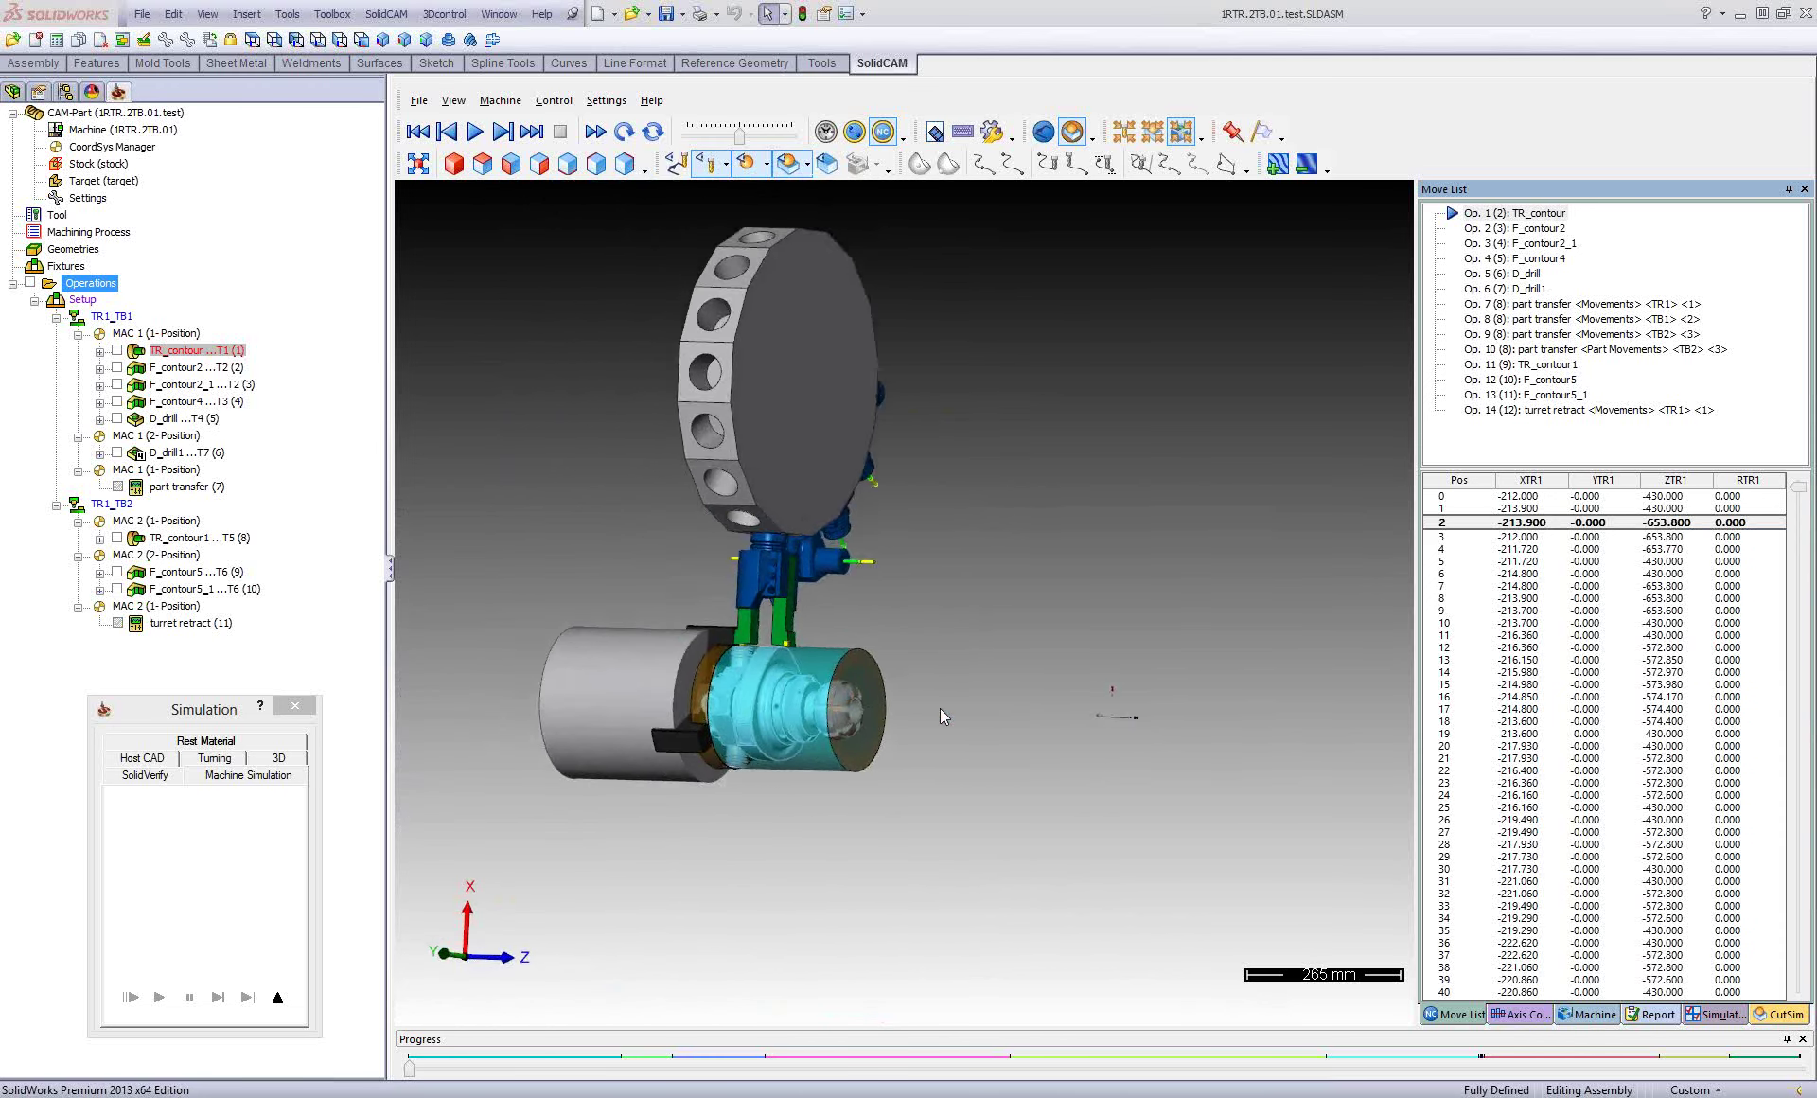
{"action": "double_click", "coordinate": [1529, 306]}
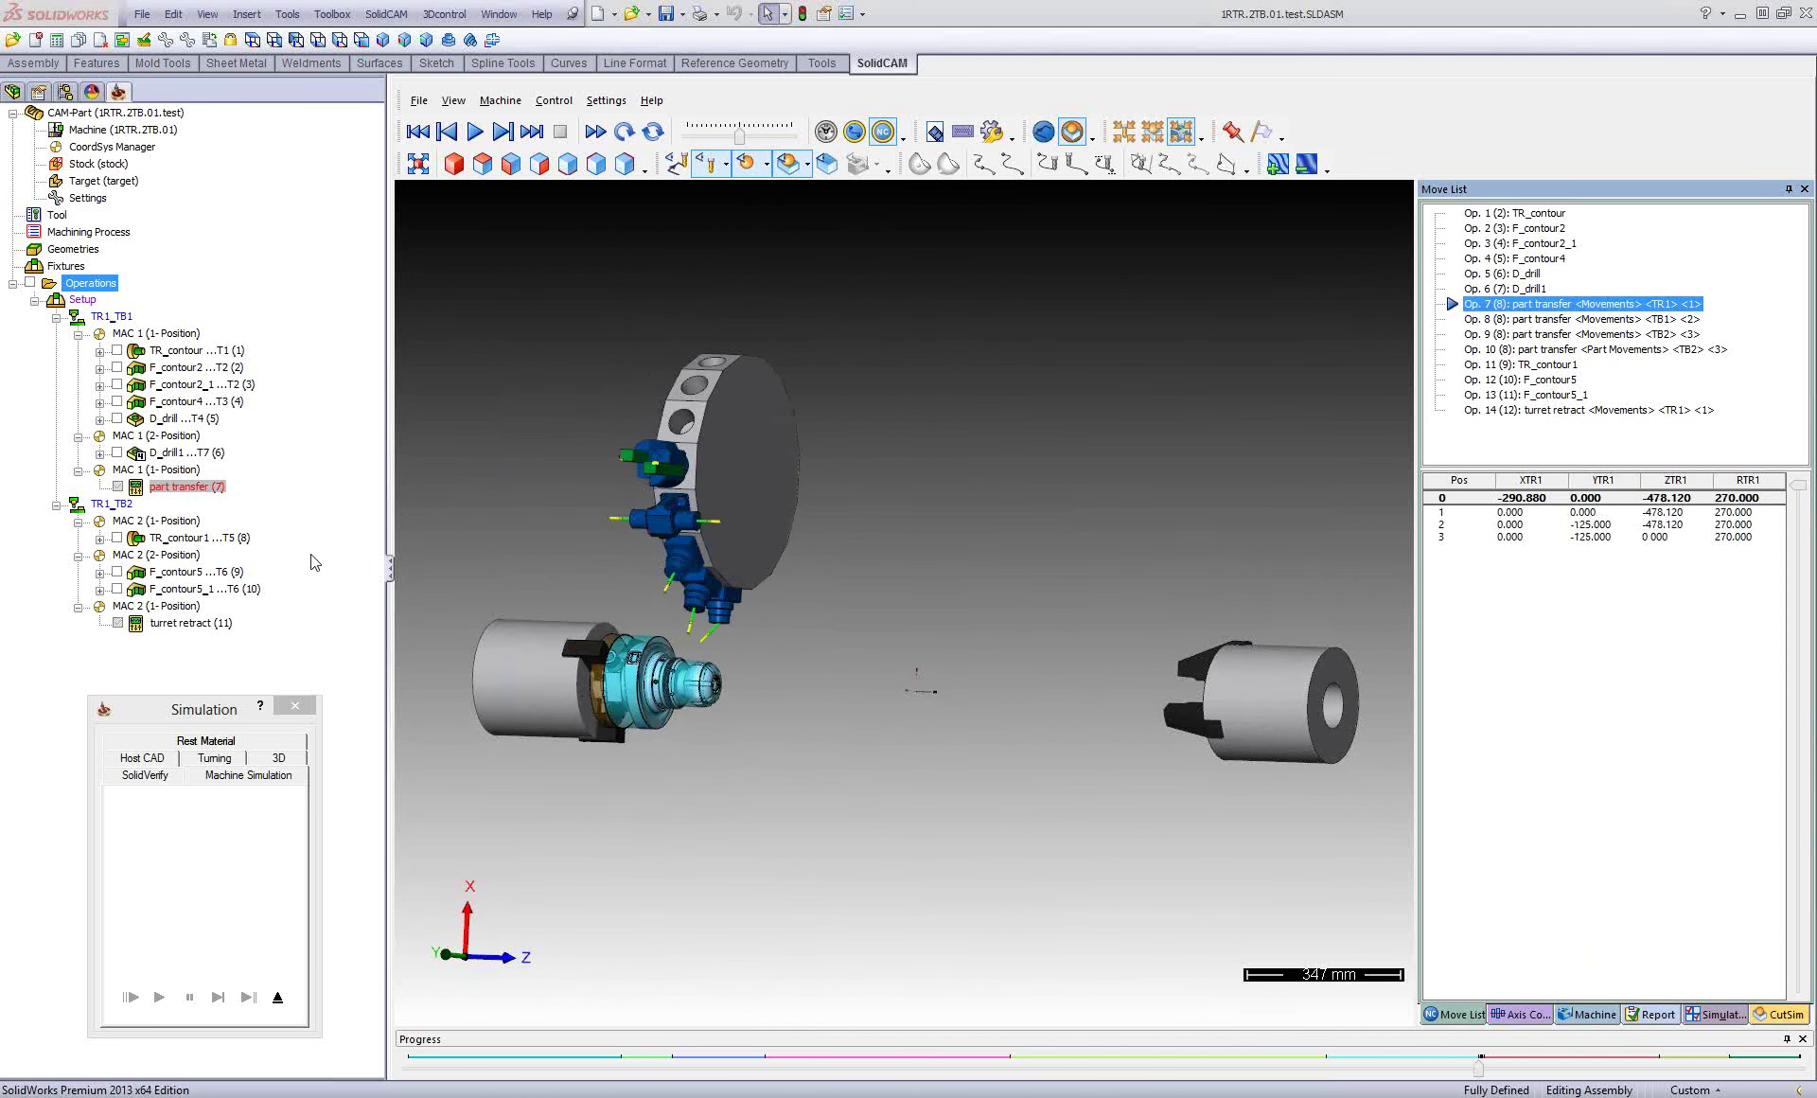
{"action": "left_click", "coordinate": [1595, 691]}
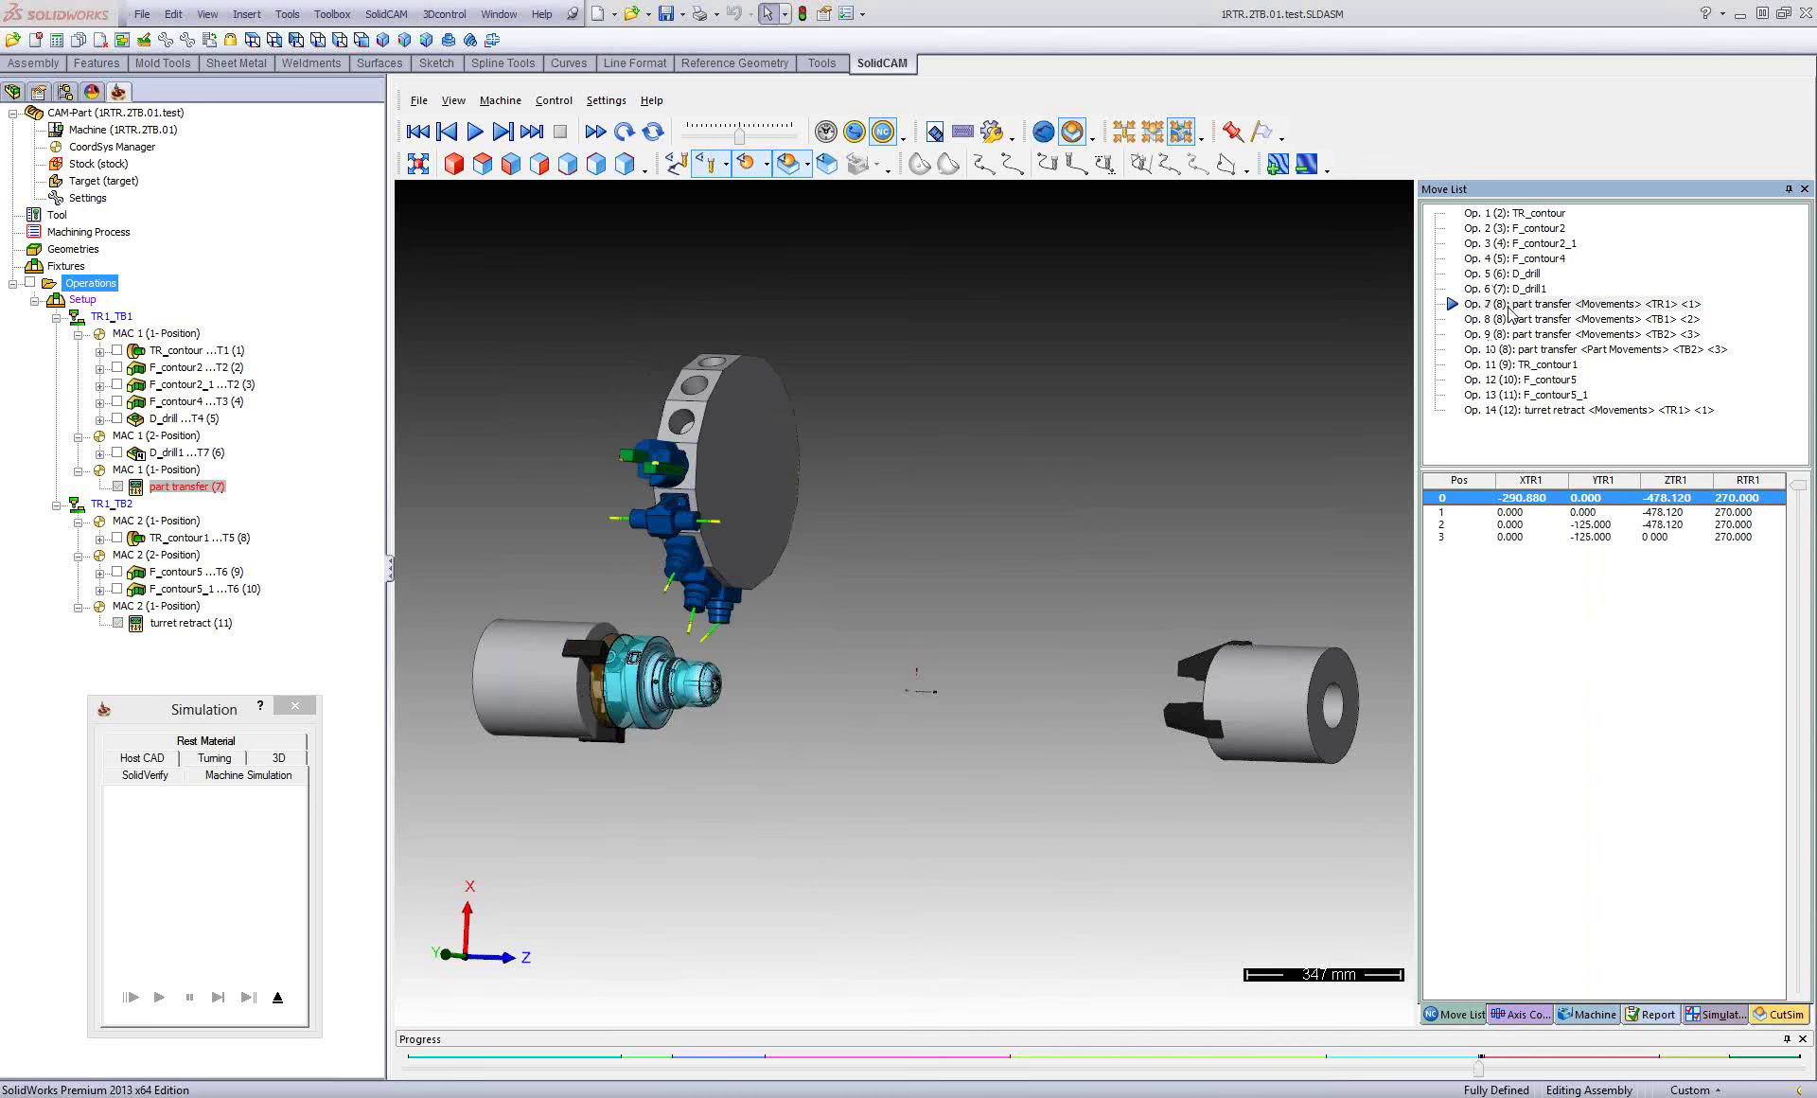
{"action": "key", "text": "Down"}
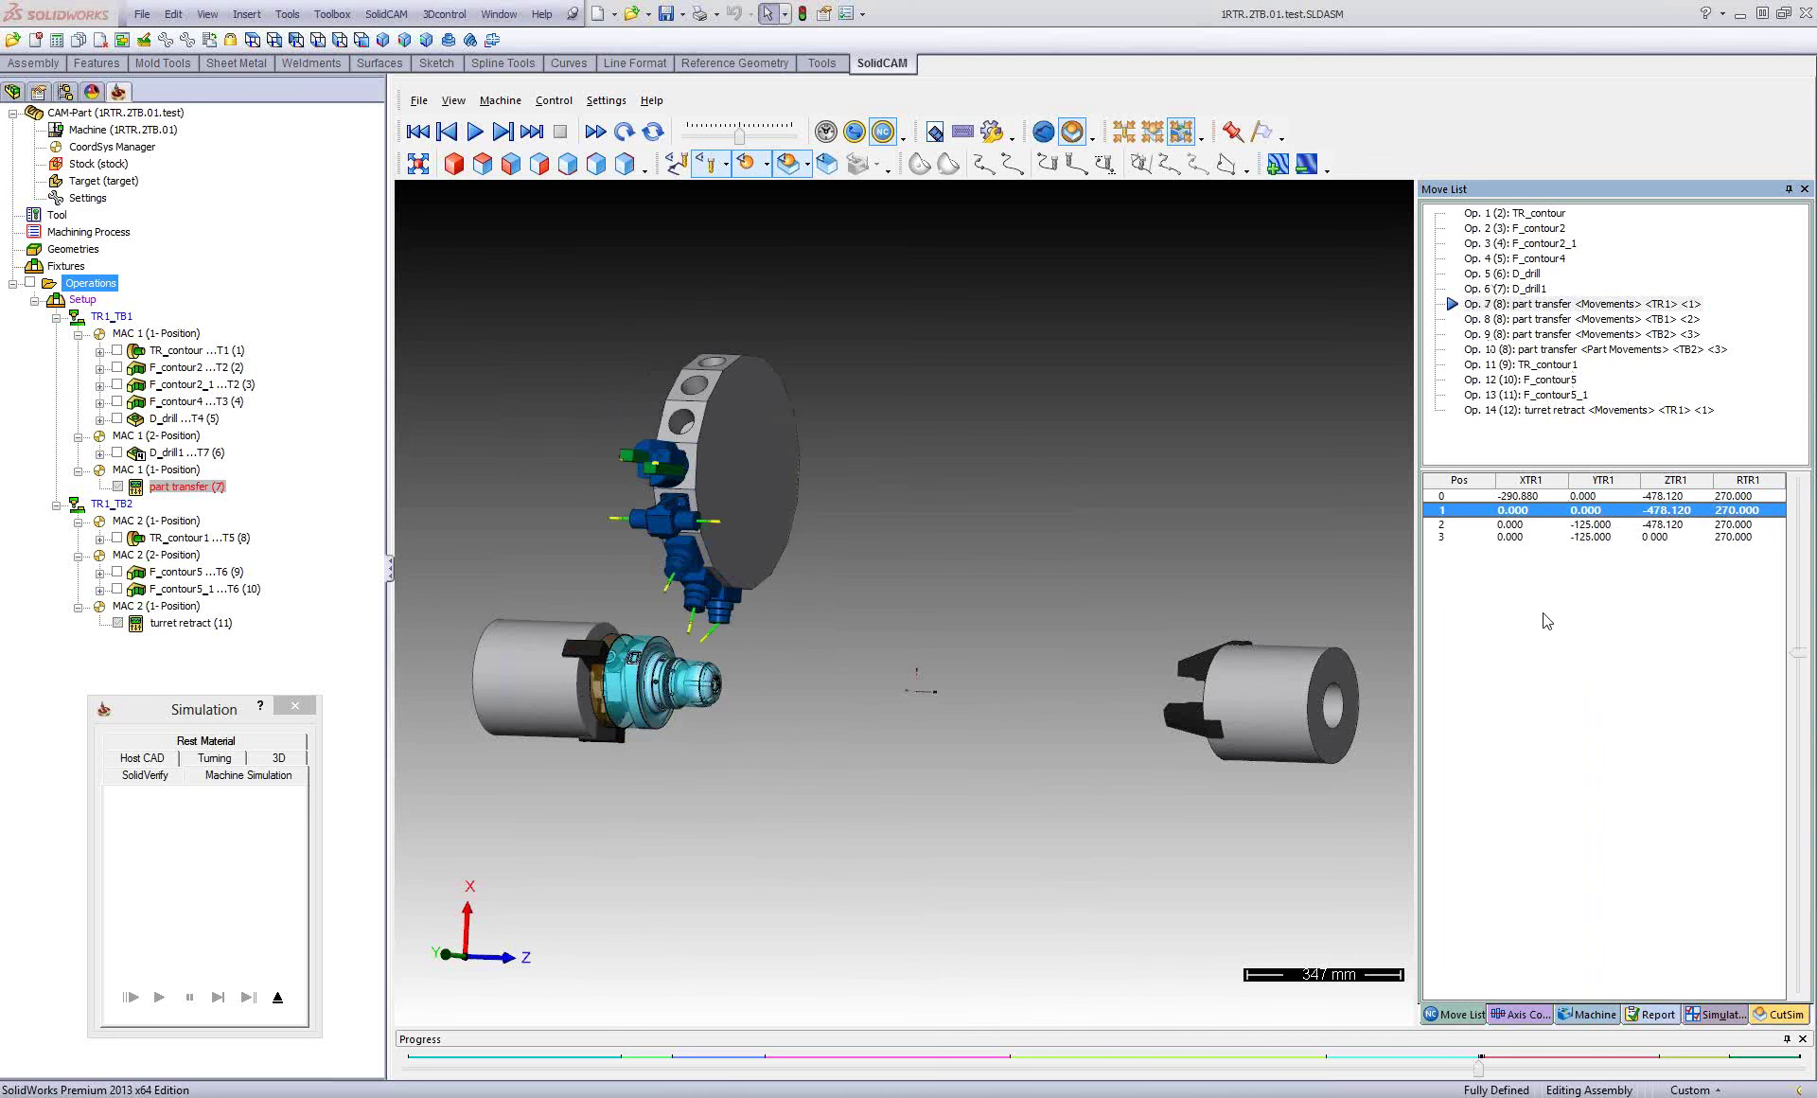
{"action": "key", "text": "Down"}
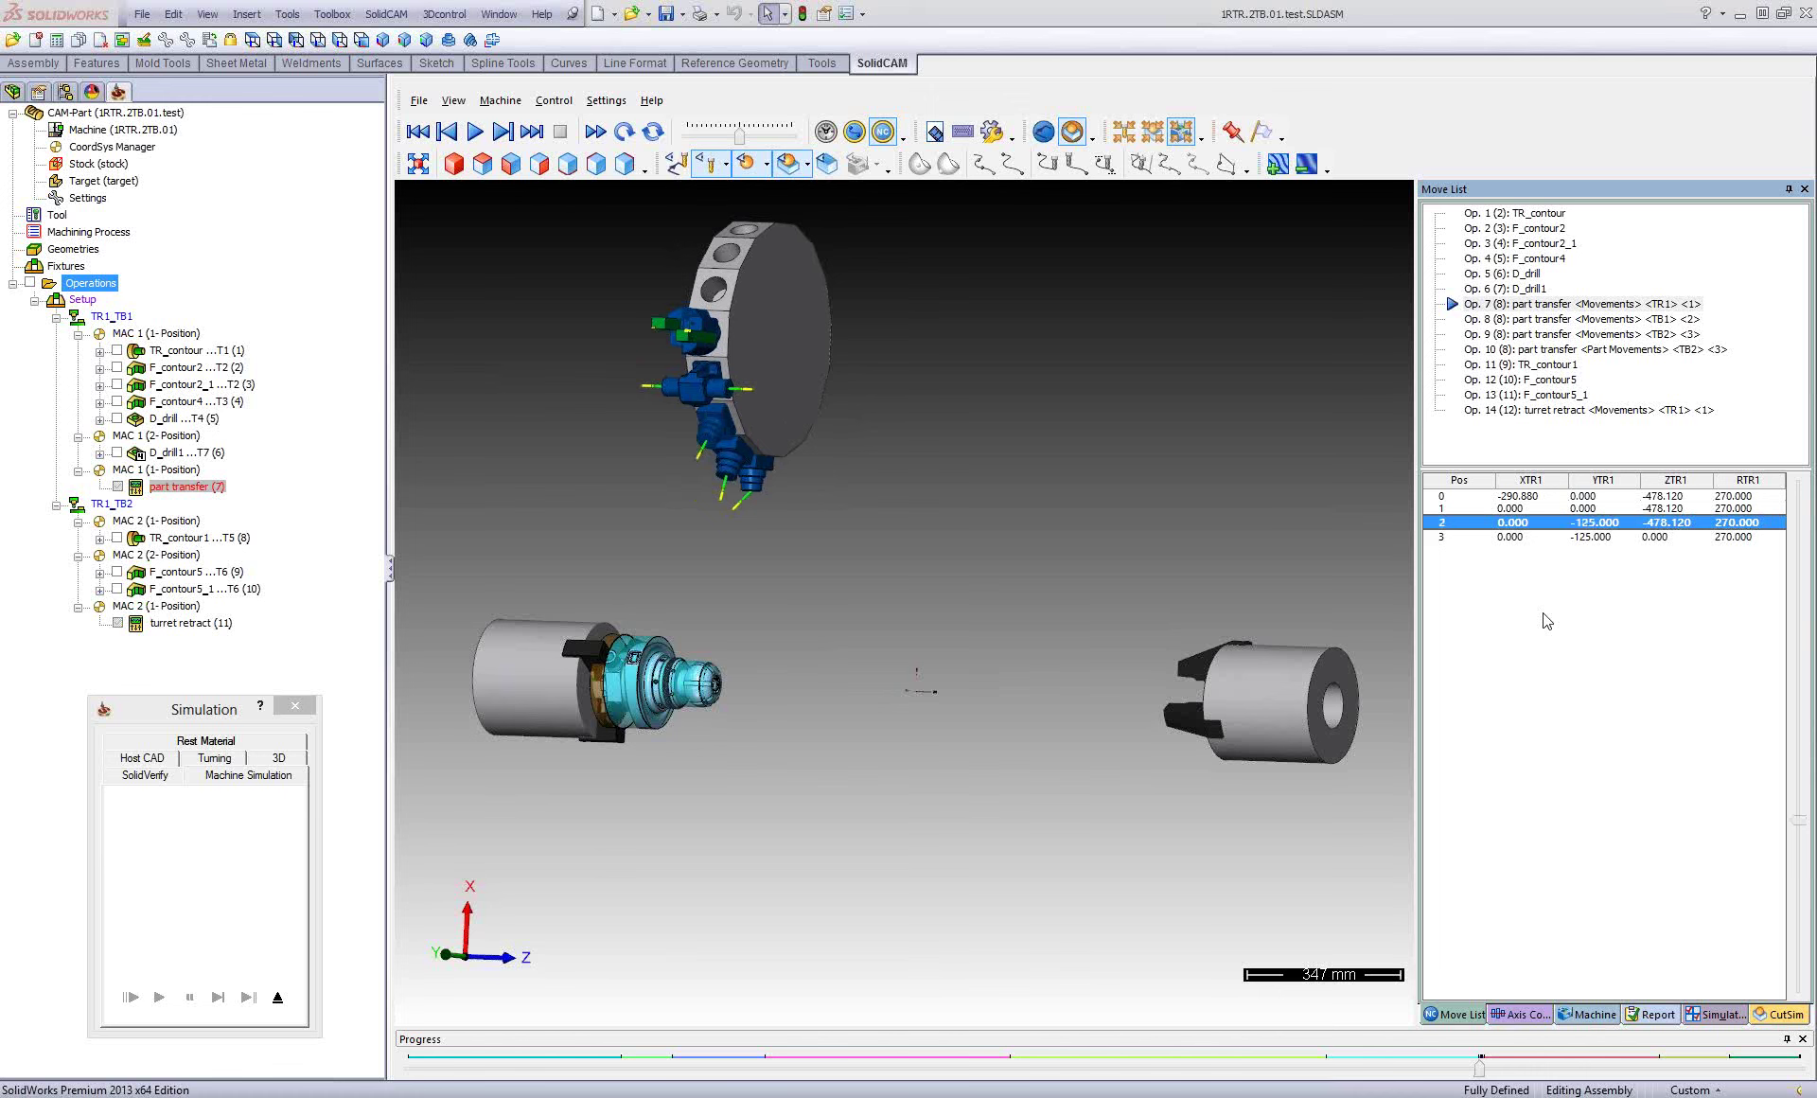
{"action": "key", "text": "Down"}
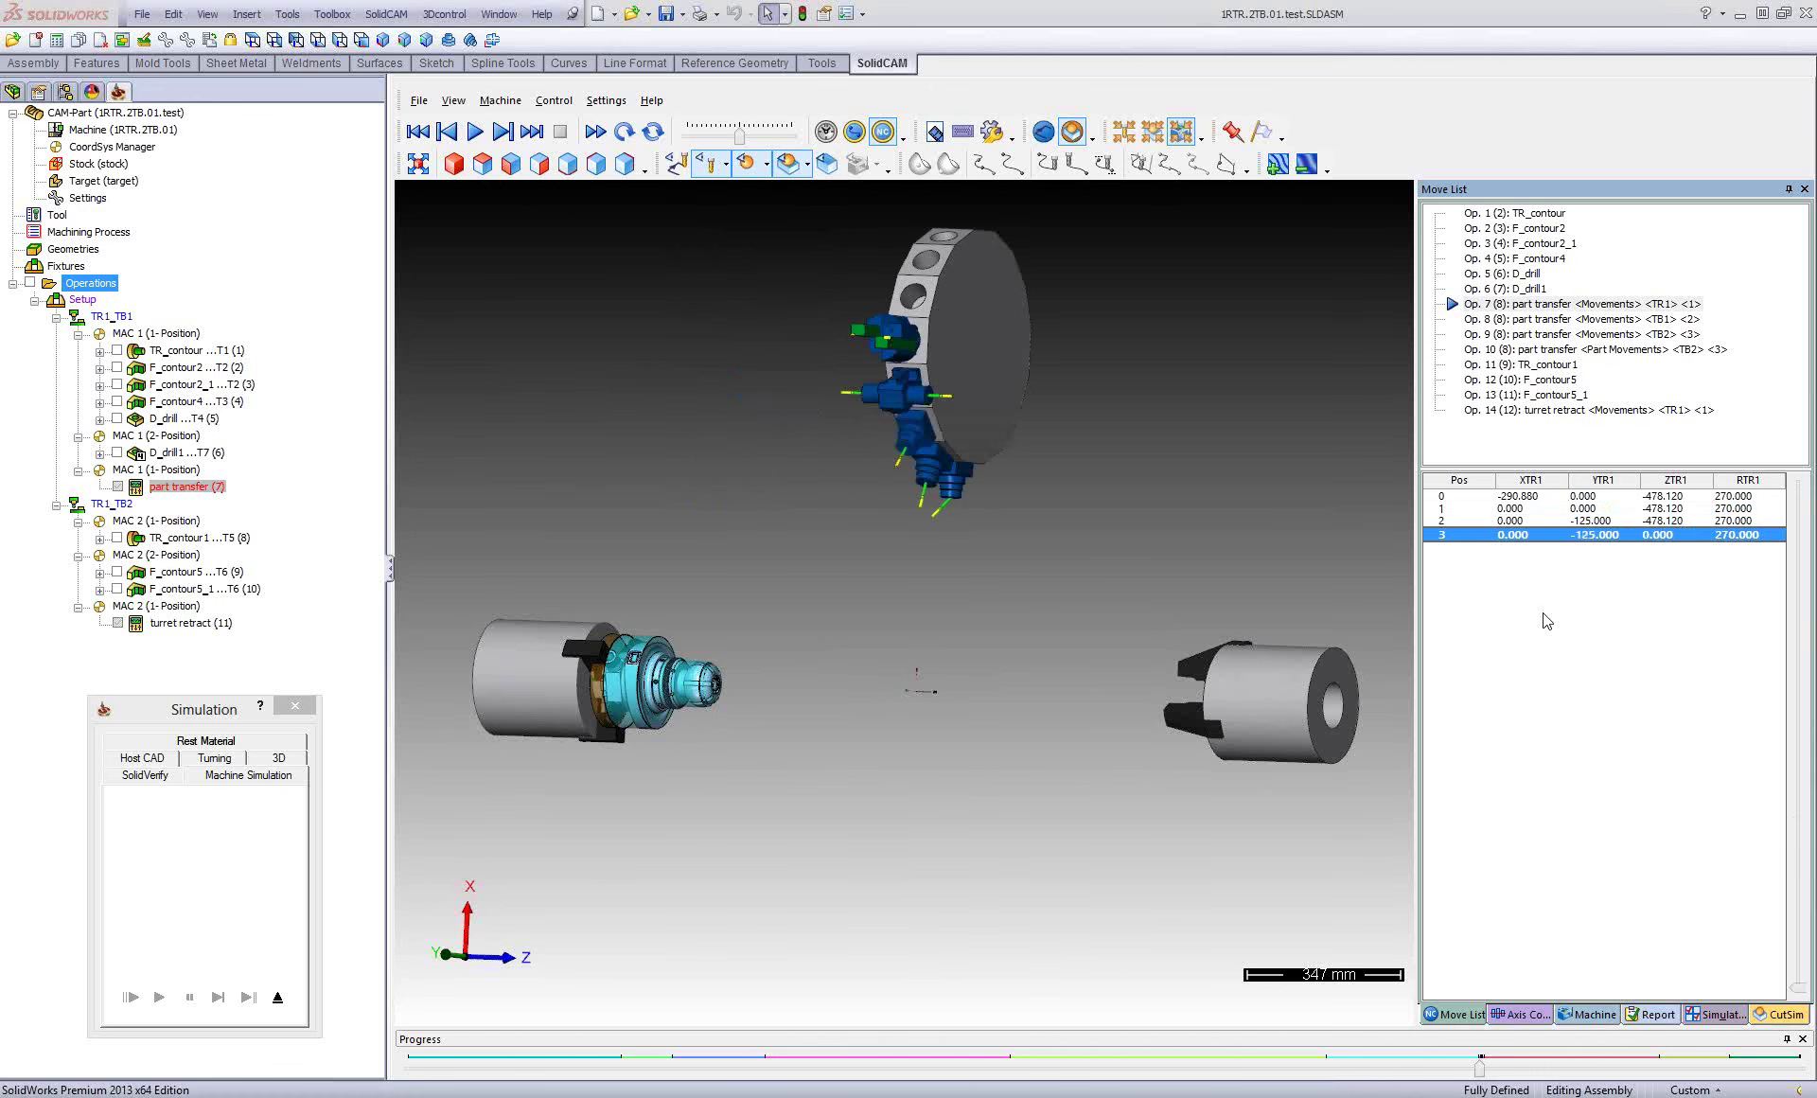
{"action": "key", "text": "Down"}
{"action": "key", "text": "Down"}
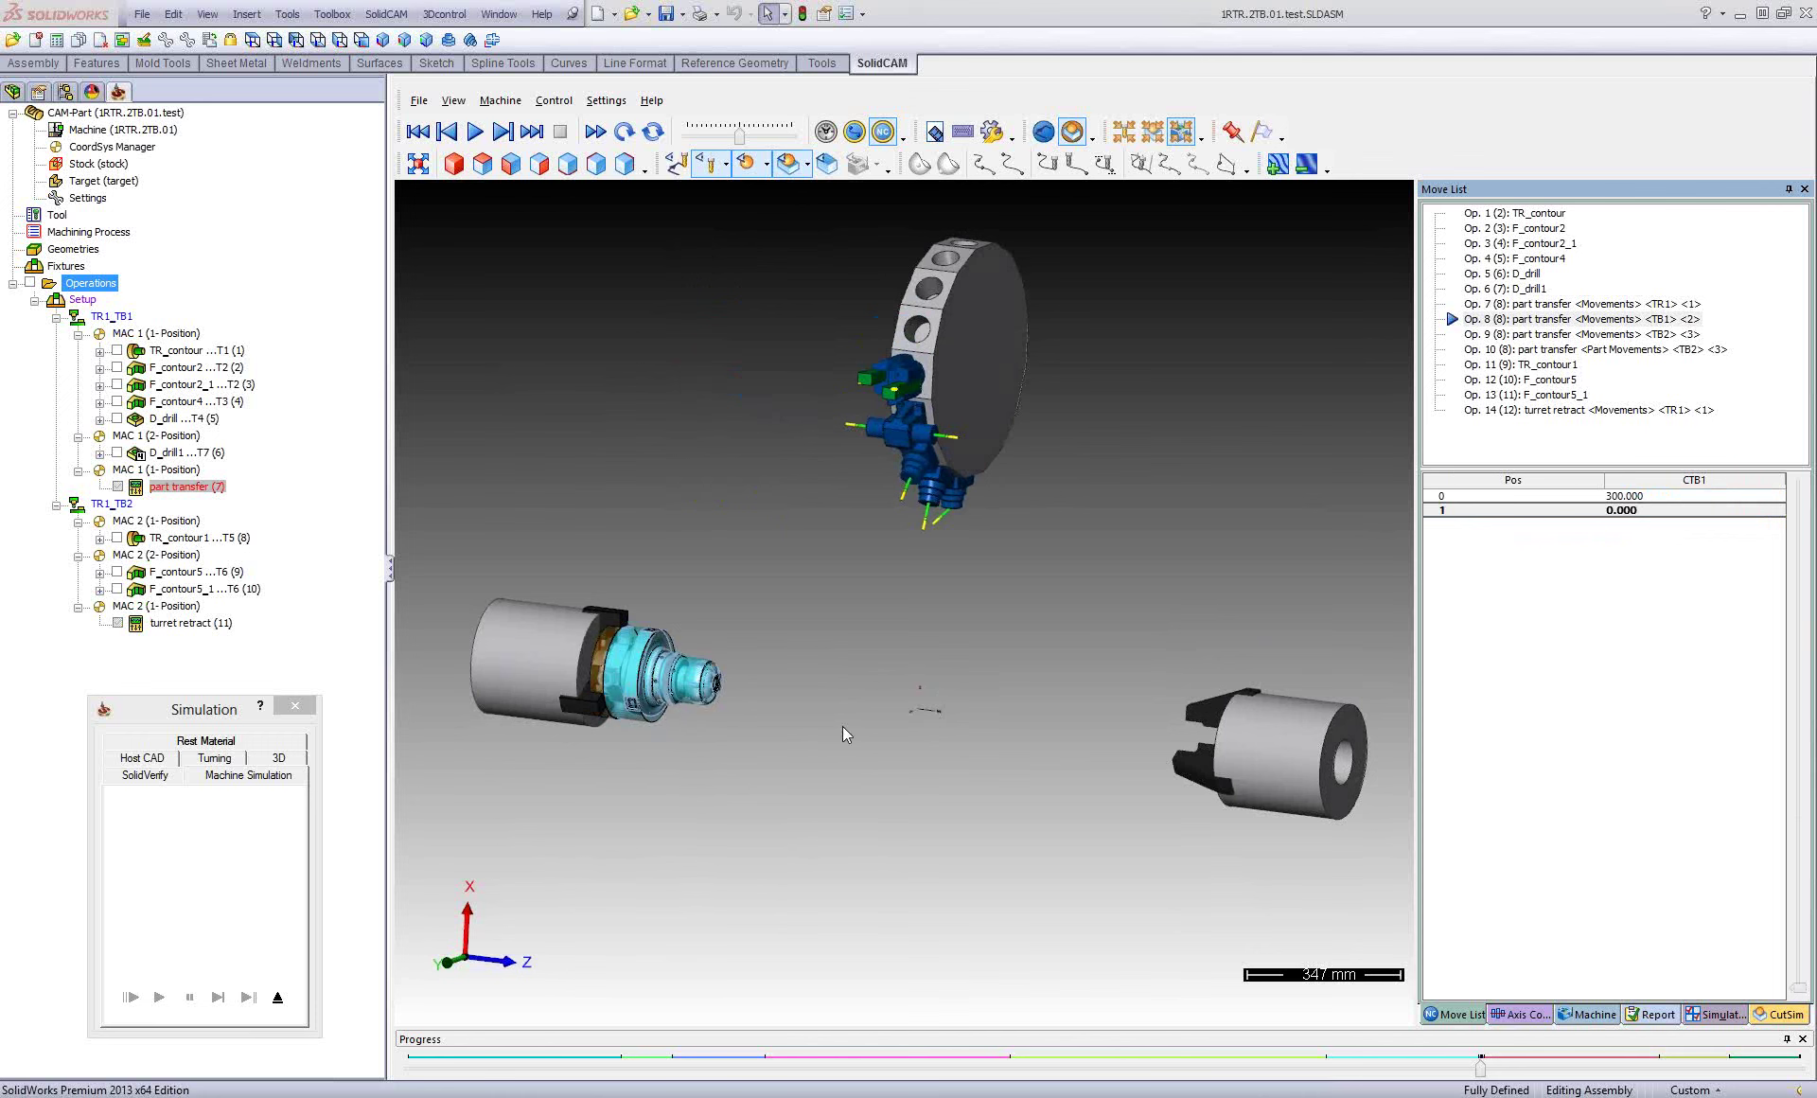
Step through Ops. 8–10 until the second spindle takes over the part.
{"action": "left_click", "coordinate": [1561, 577]}
{"action": "key", "text": "Down"}
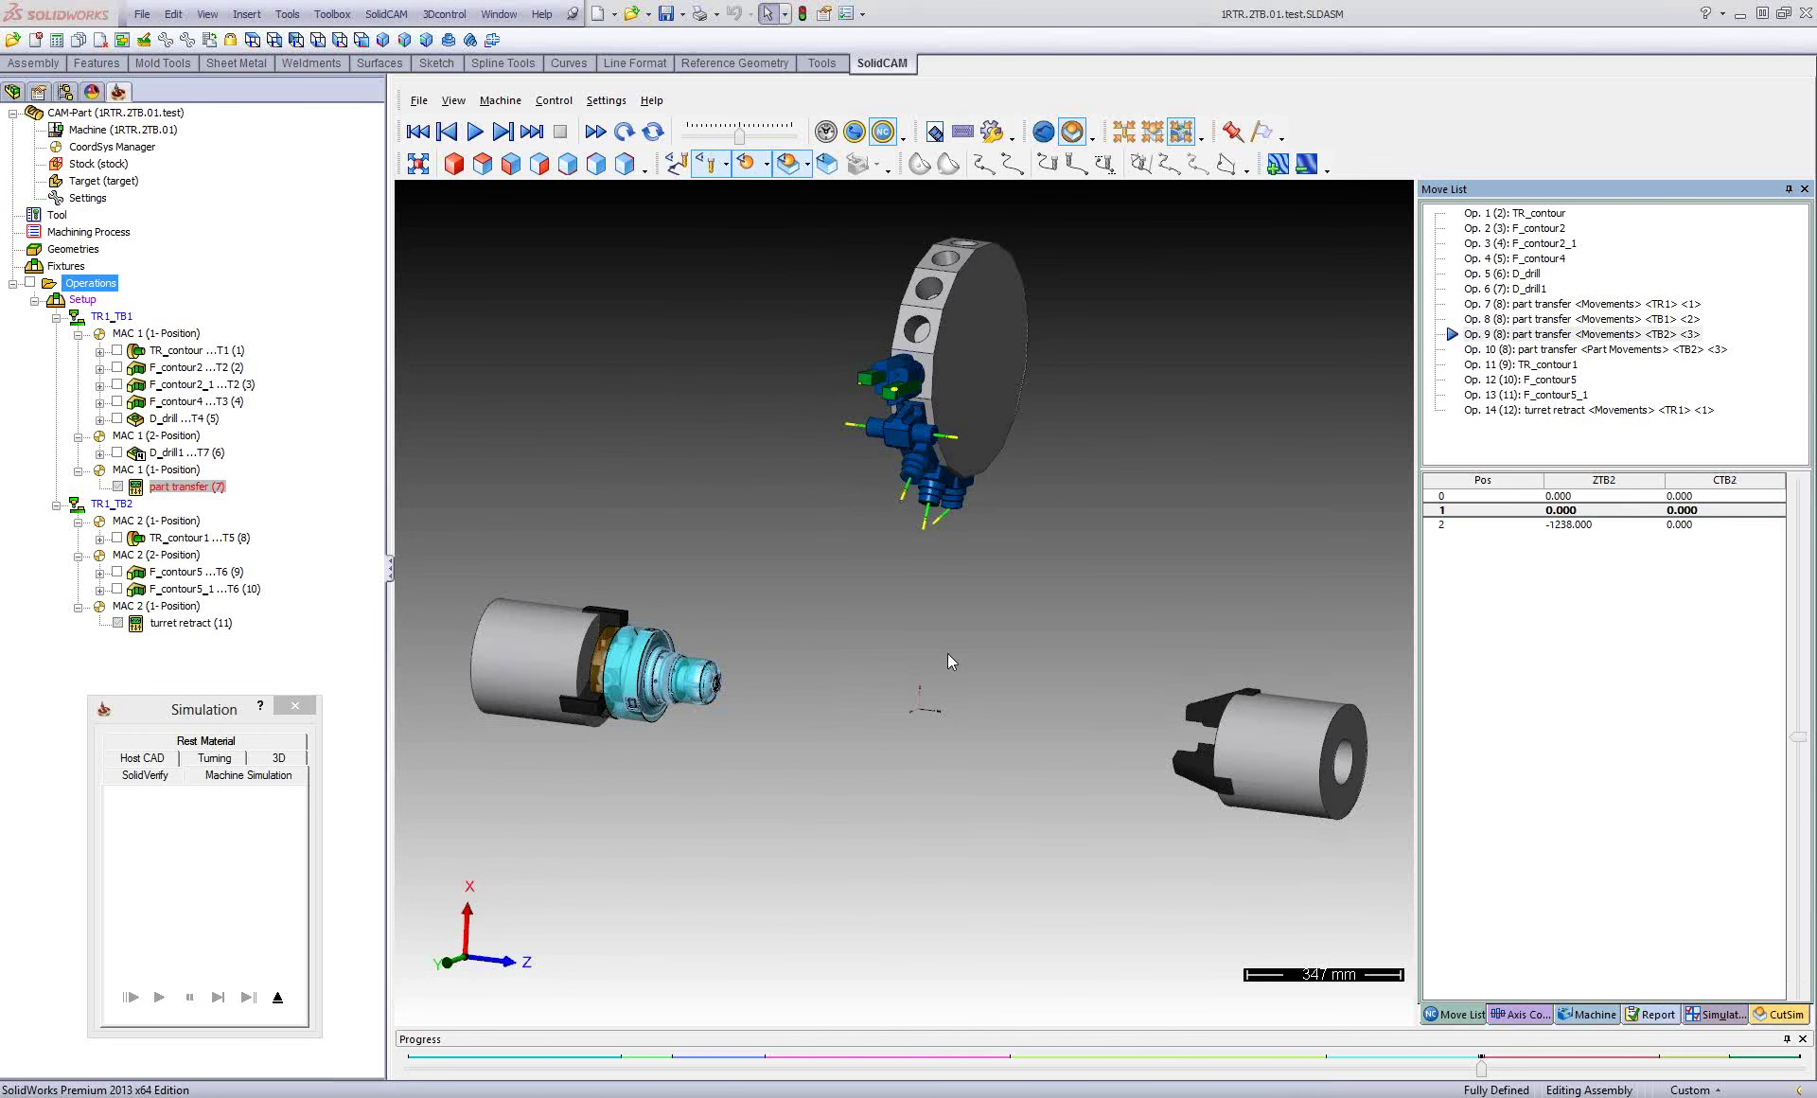
{"action": "key", "text": "Down"}
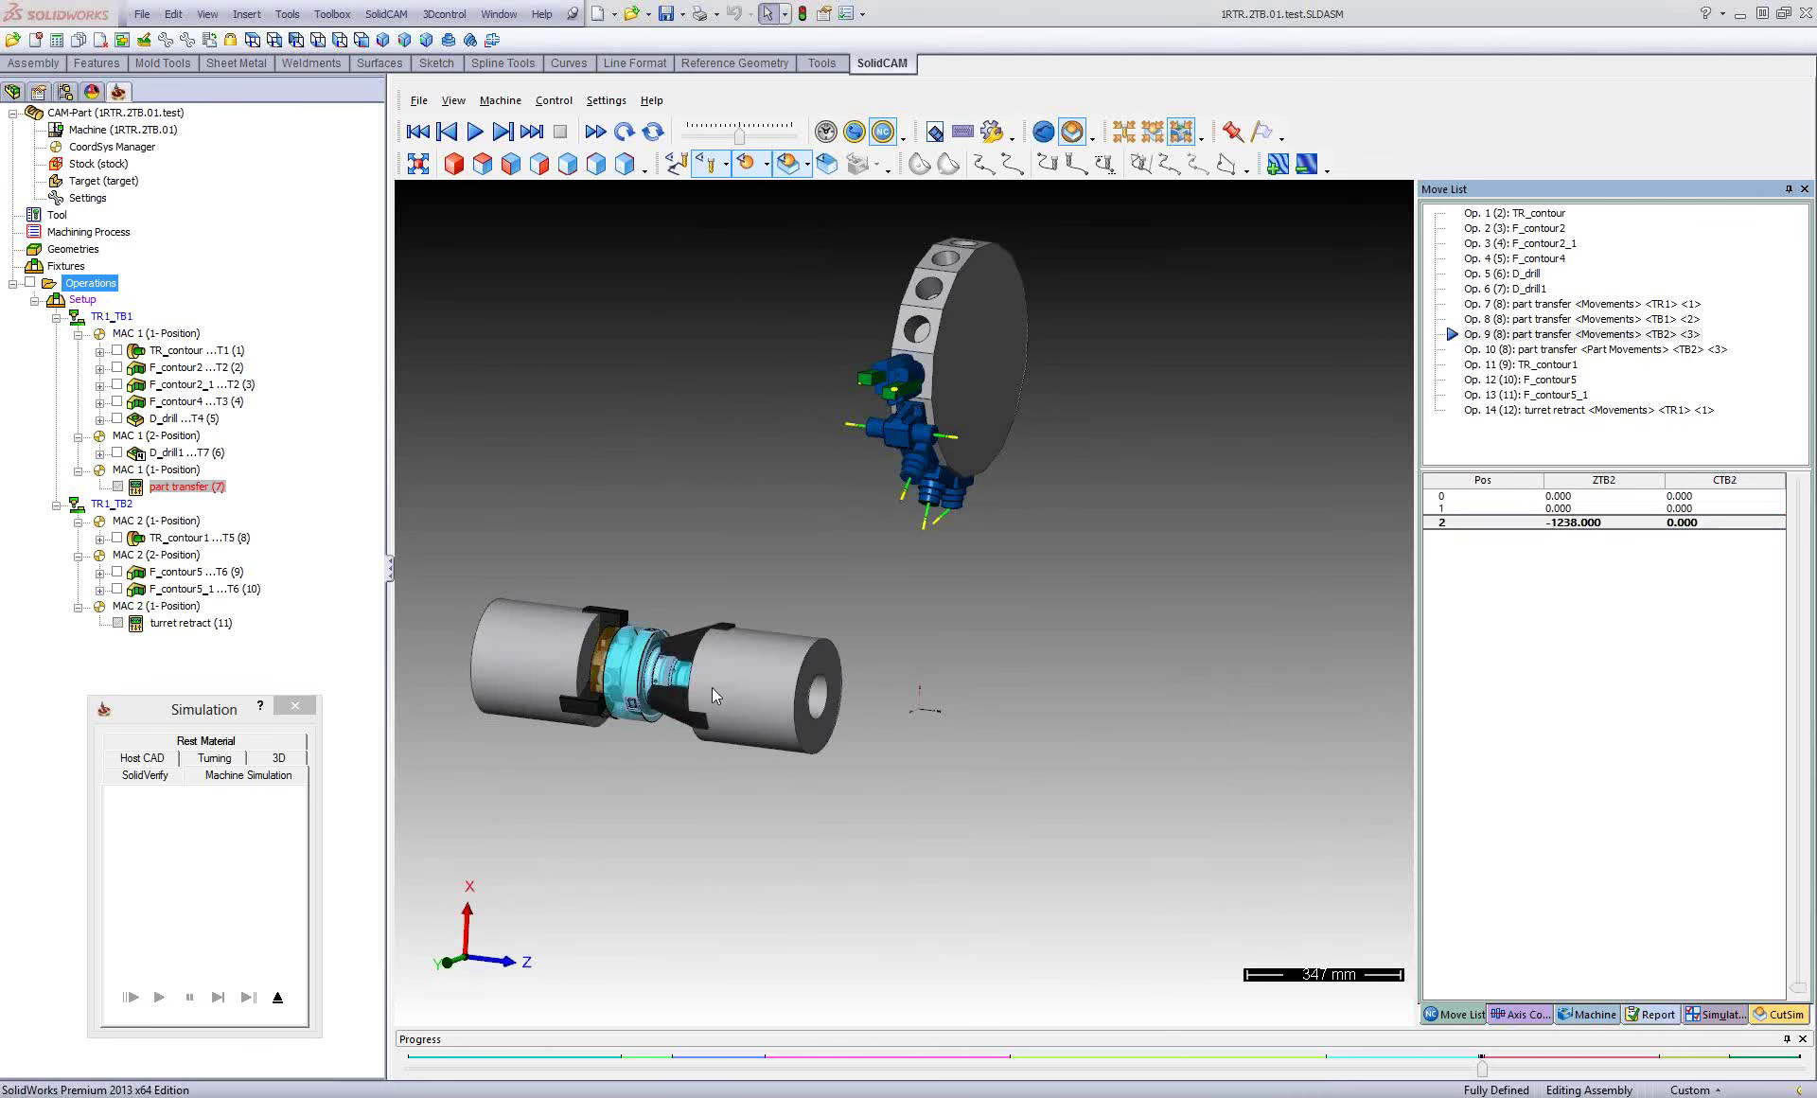
{"action": "middle_click_drag", "start_coordinate": [646, 693], "coordinate": [906, 685]}
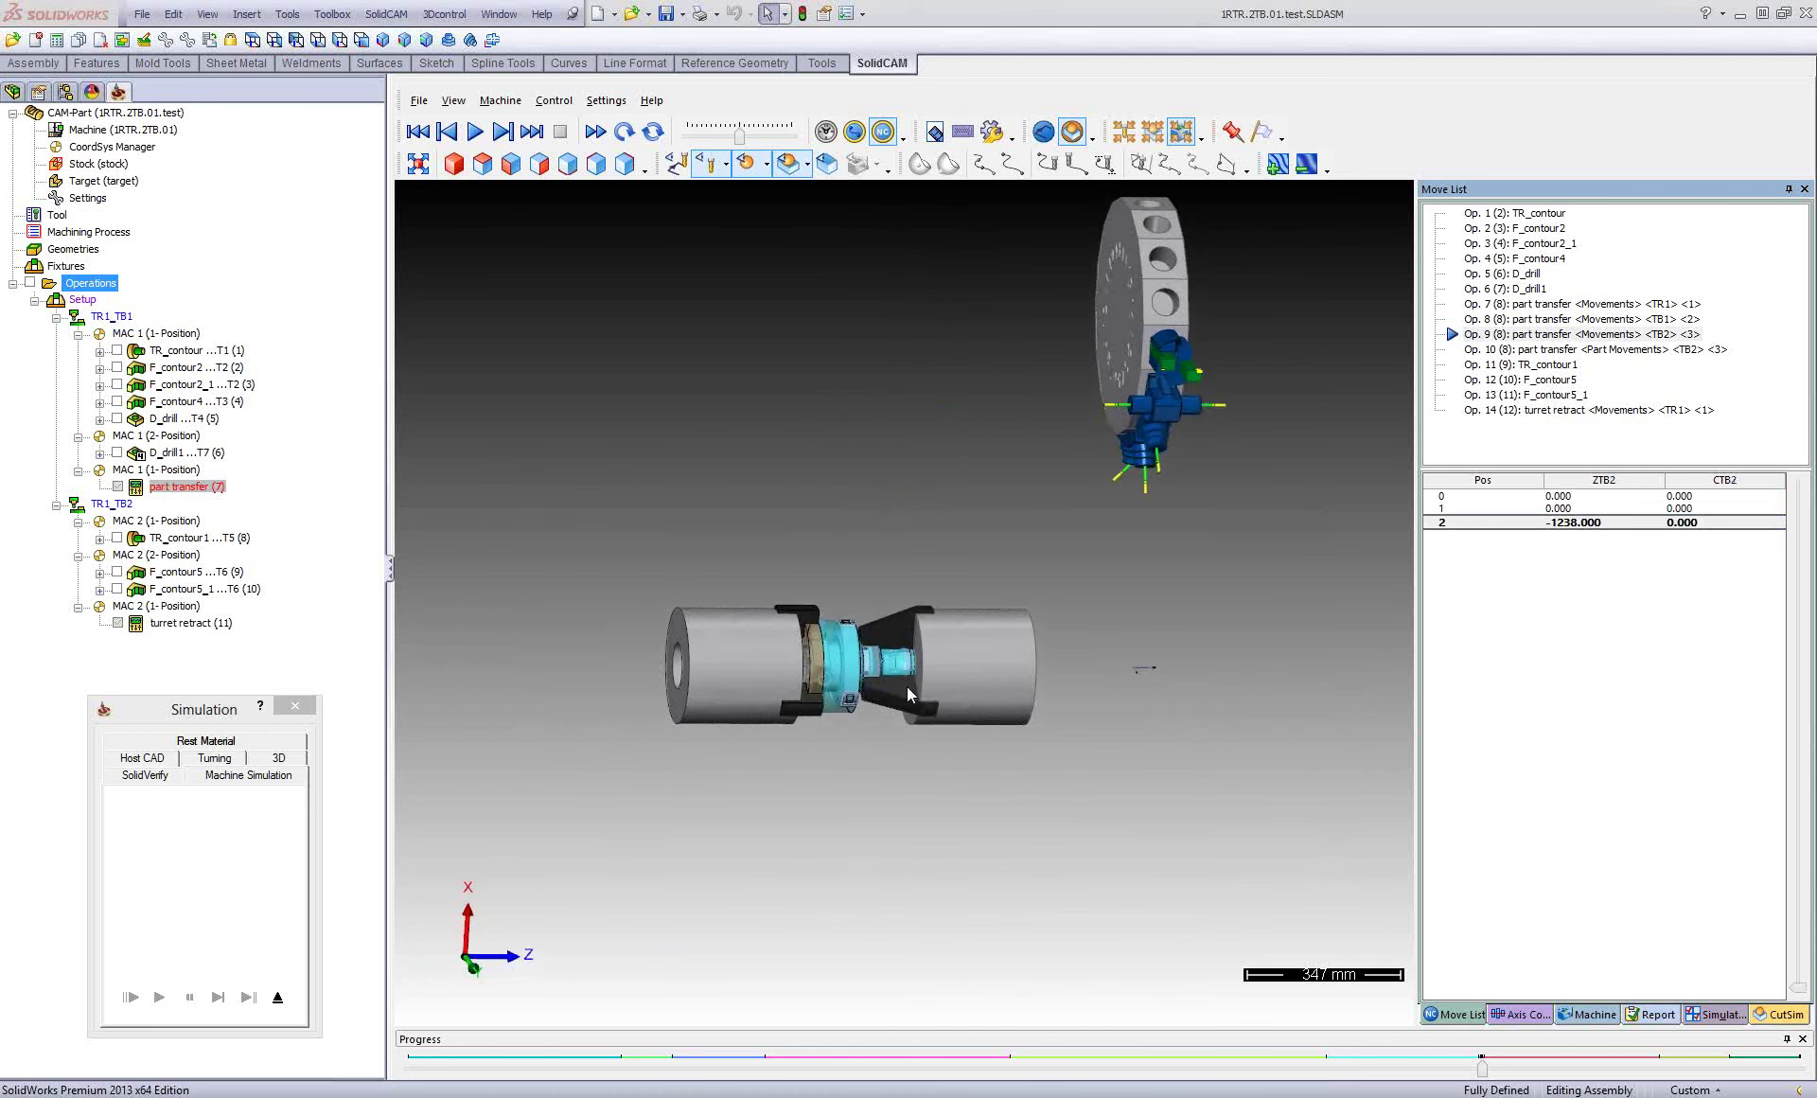
{"action": "scroll", "coordinate": [906, 685], "scroll_direction": "up", "scroll_amount": 3}
{"action": "scroll", "coordinate": [992, 651], "scroll_direction": "down", "scroll_amount": 2}
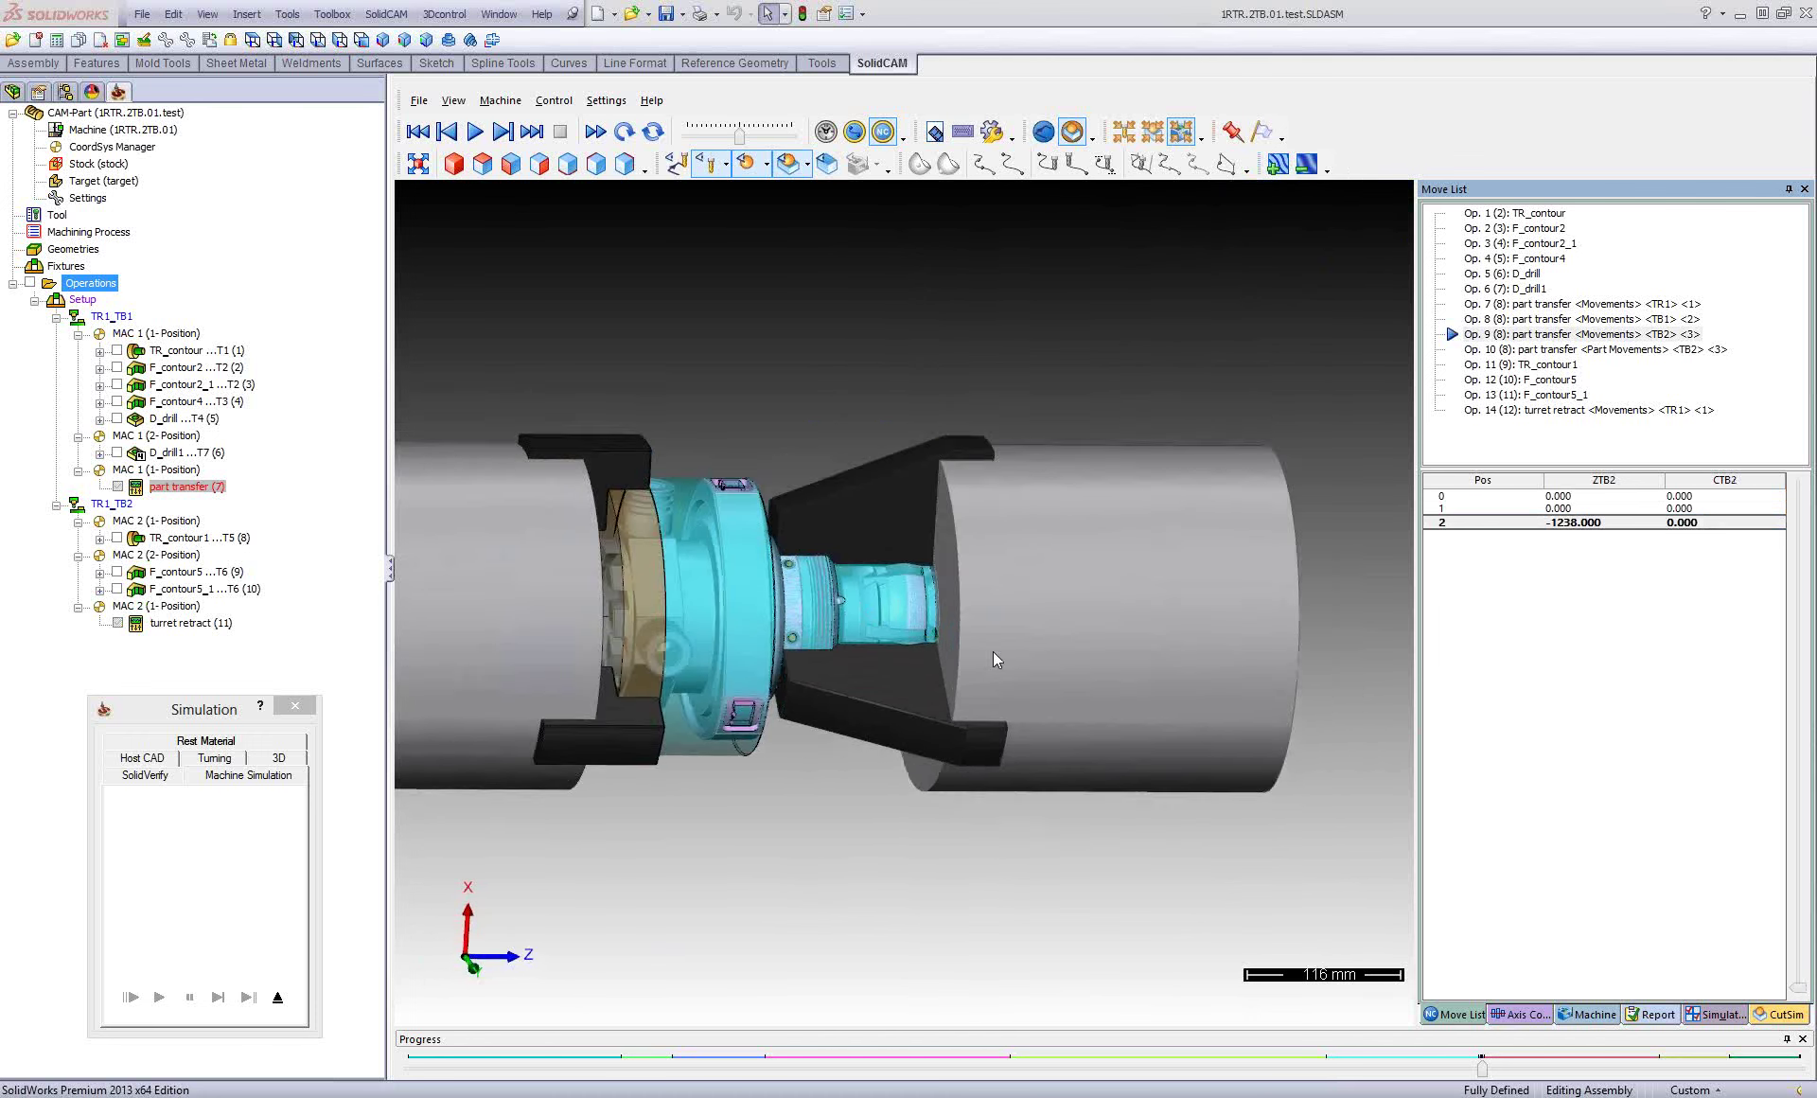
{"action": "scroll", "coordinate": [992, 651], "scroll_direction": "down", "scroll_amount": 2}
{"action": "key", "text": "Down"}
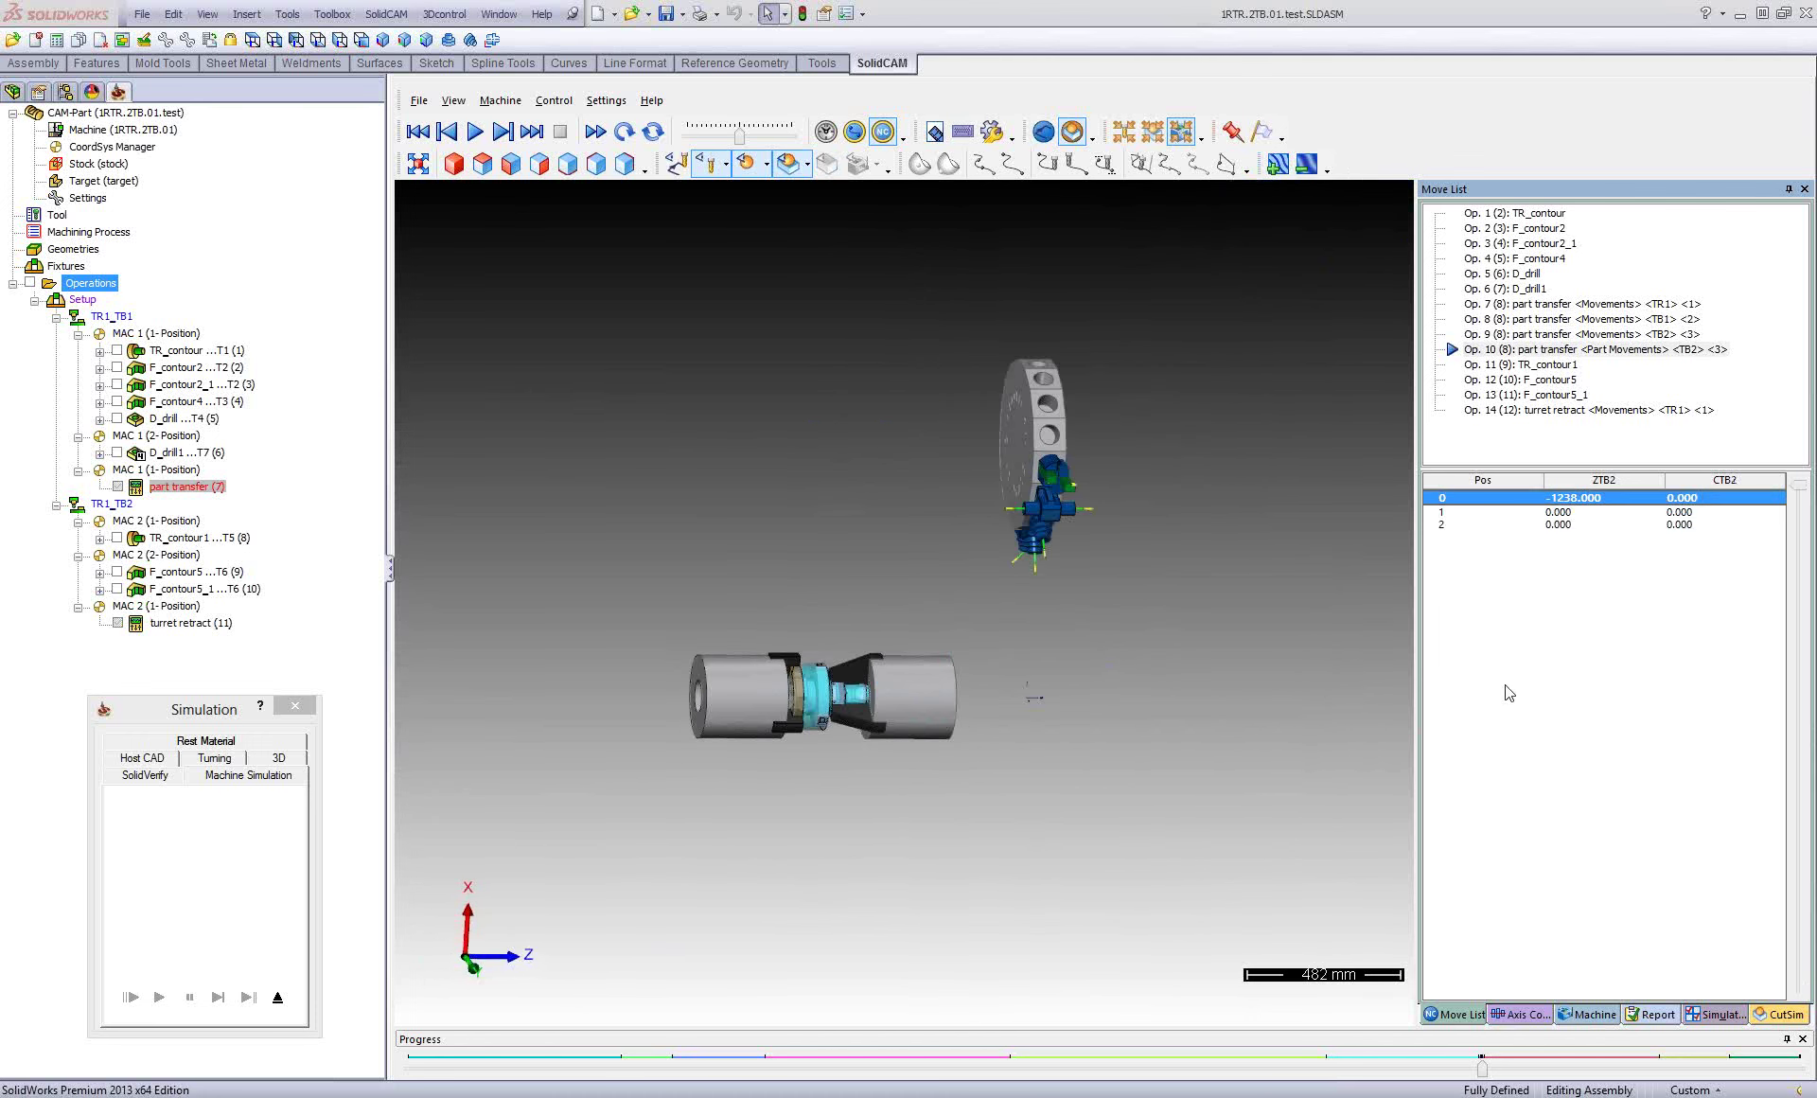
{"action": "mouse_move", "coordinate": [1190, 716]}
{"action": "middle_mouse_down"}
{"action": "mouse_move", "coordinate": [1044, 740]}
{"action": "mouse_move", "coordinate": [1131, 745]}
{"action": "middle_mouse_up"}
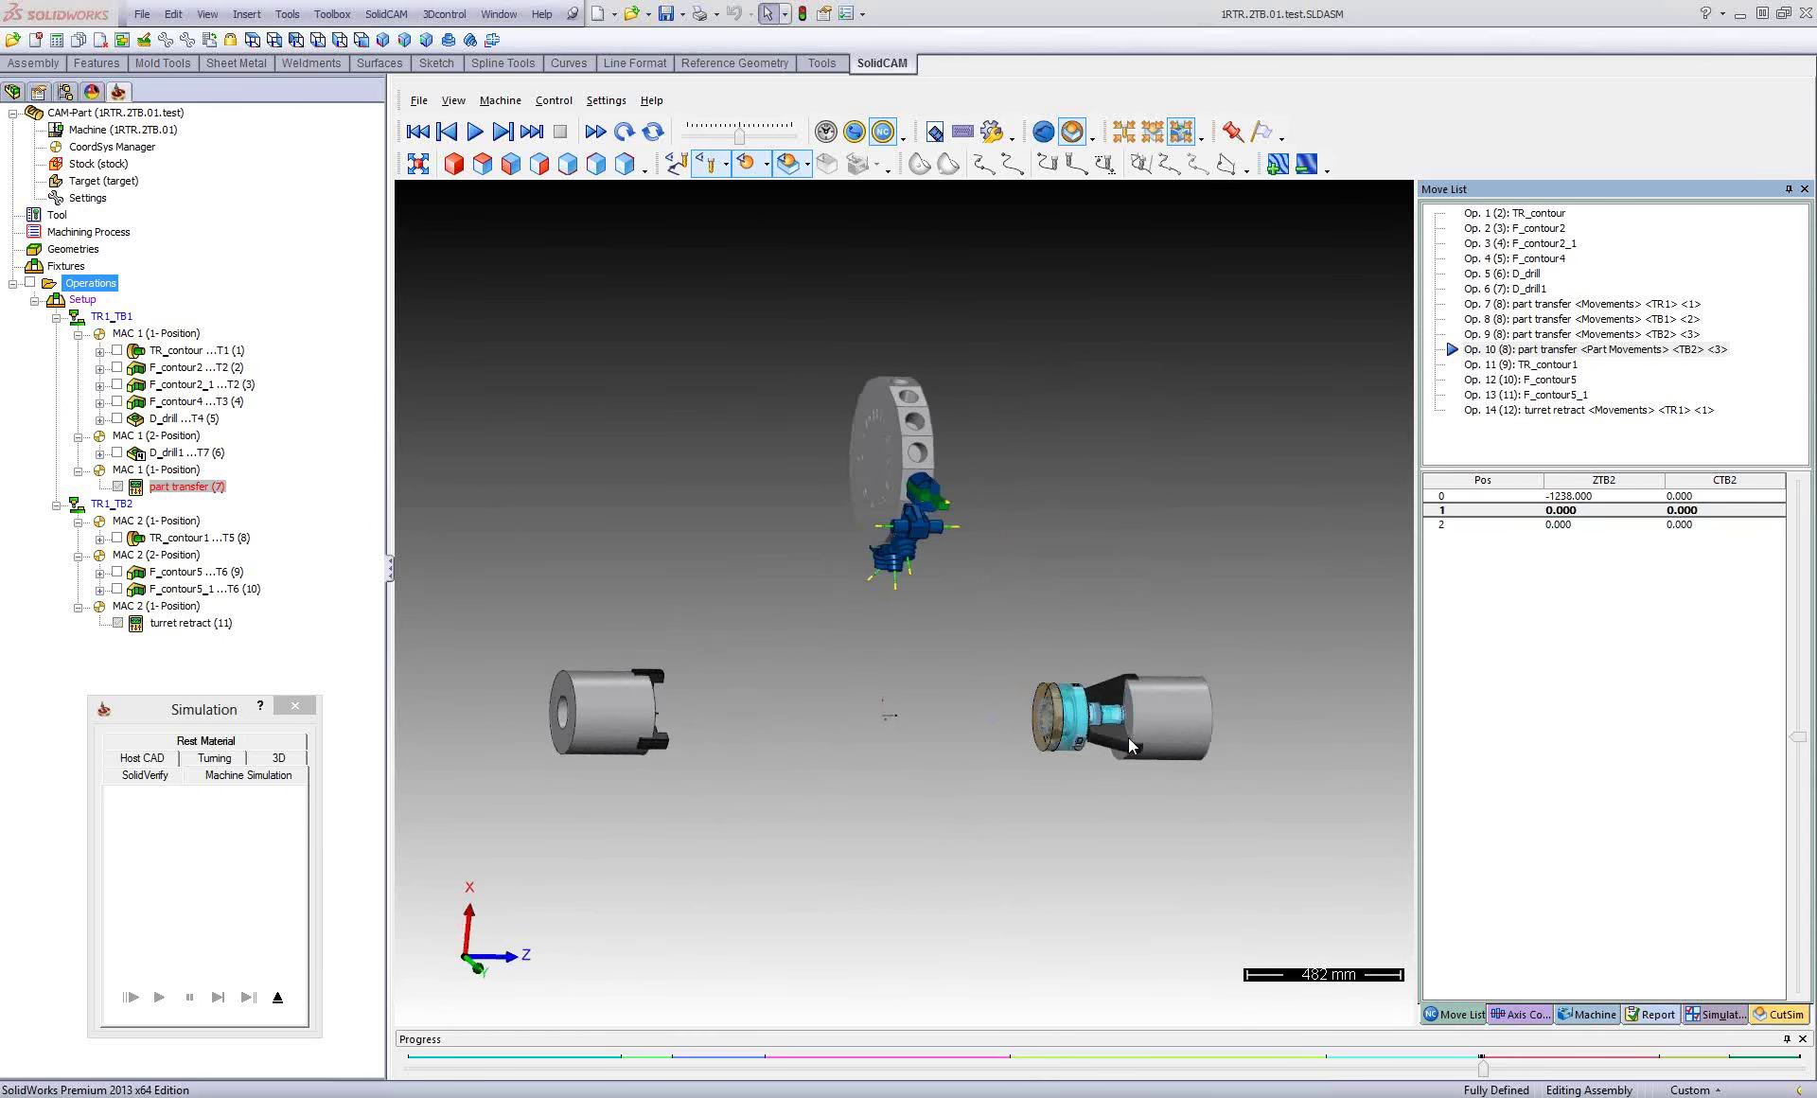
{"action": "scroll", "coordinate": [1128, 736], "scroll_direction": "up", "scroll_amount": 2}
{"action": "scroll", "coordinate": [1128, 736], "scroll_direction": "up", "scroll_amount": 2}
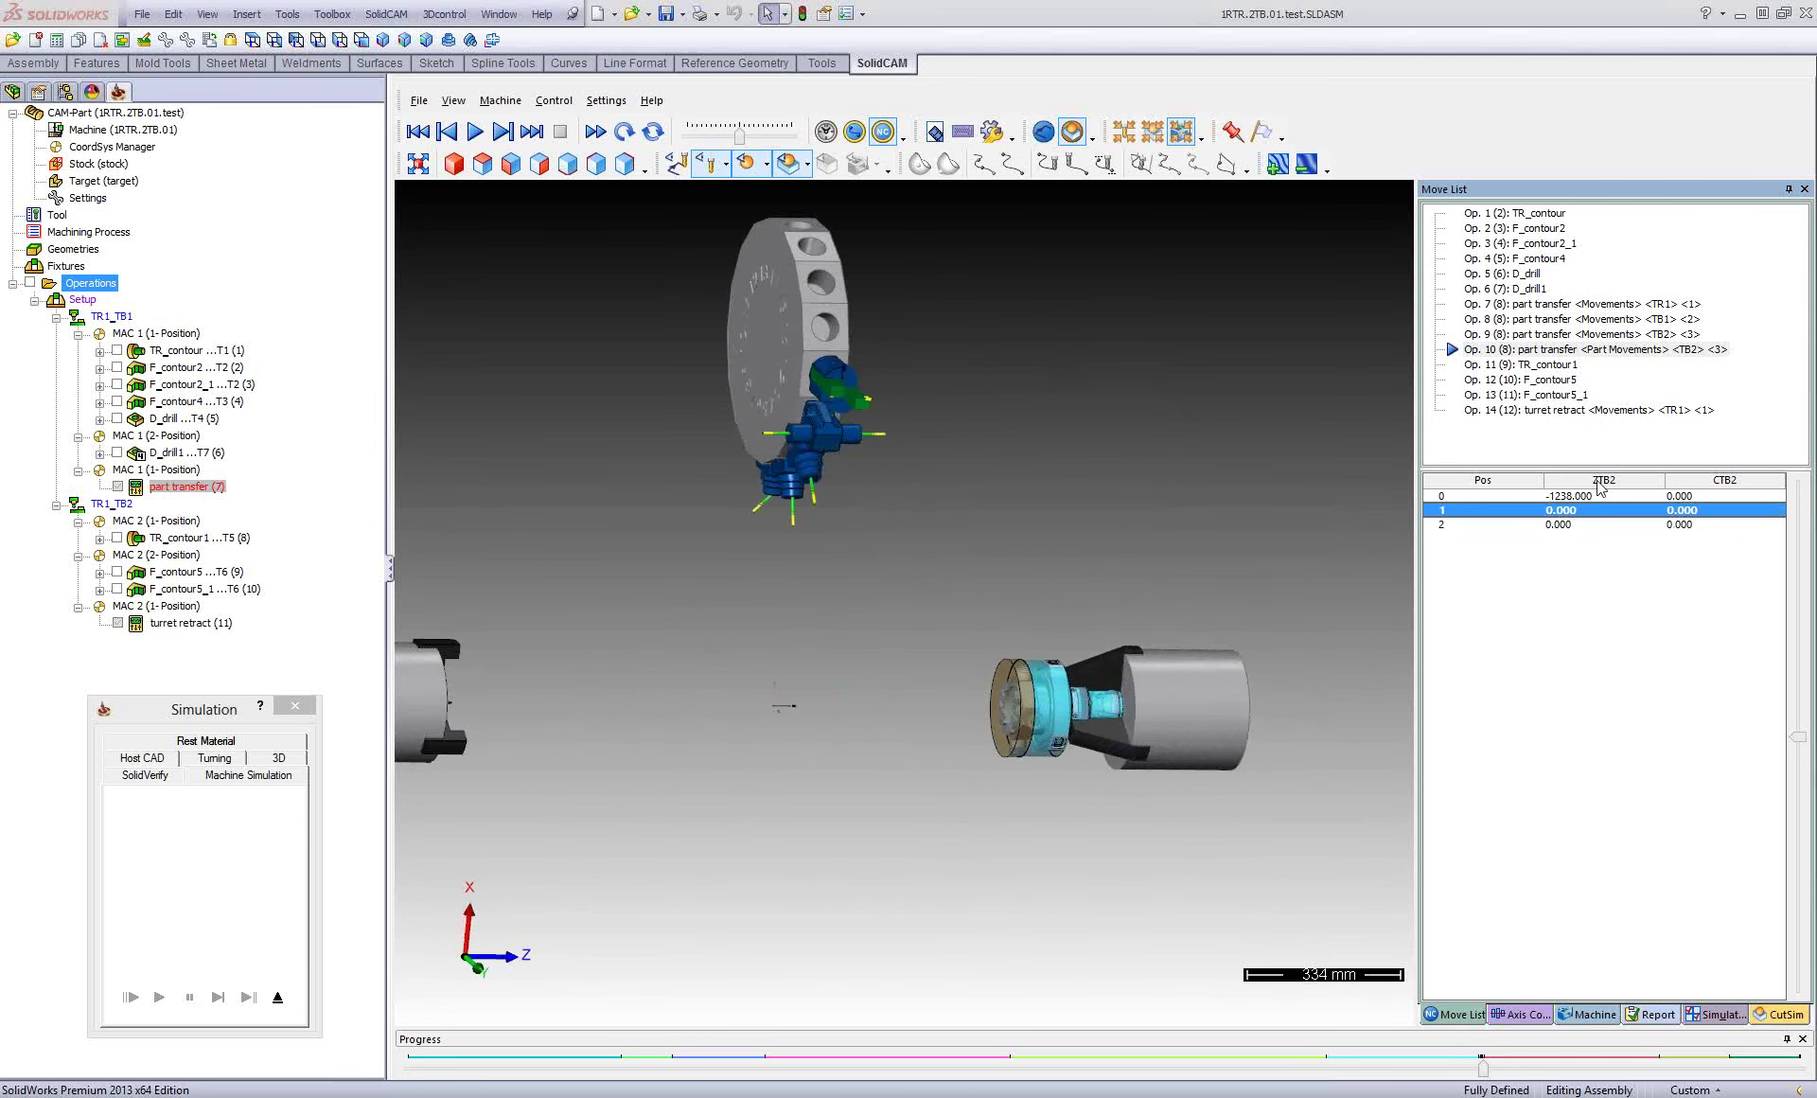
Run the simulation into Op. 11 TR_contour1 on the second spindle, then exit.
{"action": "left_click", "coordinate": [1317, 651]}
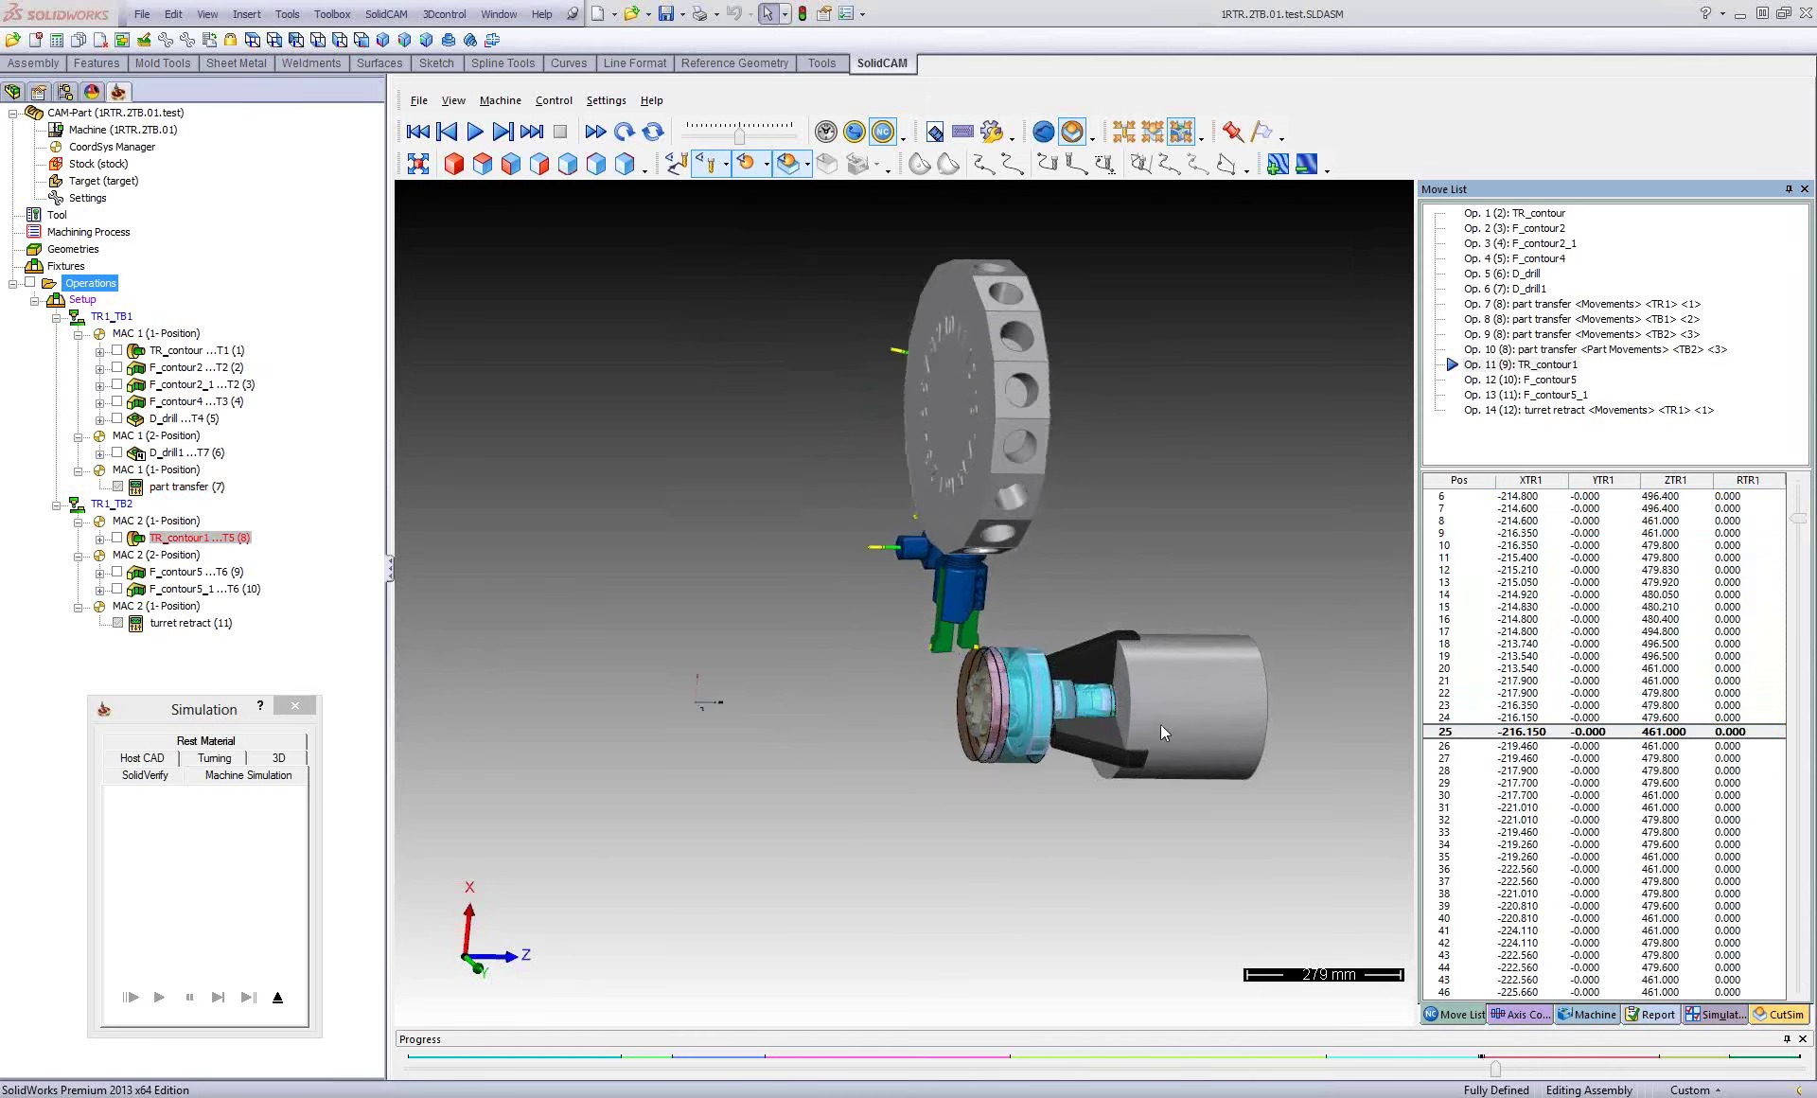
{"action": "scroll", "coordinate": [1160, 724], "scroll_direction": "up", "scroll_amount": 5}
{"action": "scroll", "coordinate": [916, 649], "scroll_direction": "down", "scroll_amount": 2}
{"action": "scroll", "coordinate": [930, 636], "scroll_direction": "down", "scroll_amount": 2}
{"action": "scroll", "coordinate": [929, 636], "scroll_direction": "down", "scroll_amount": 2}
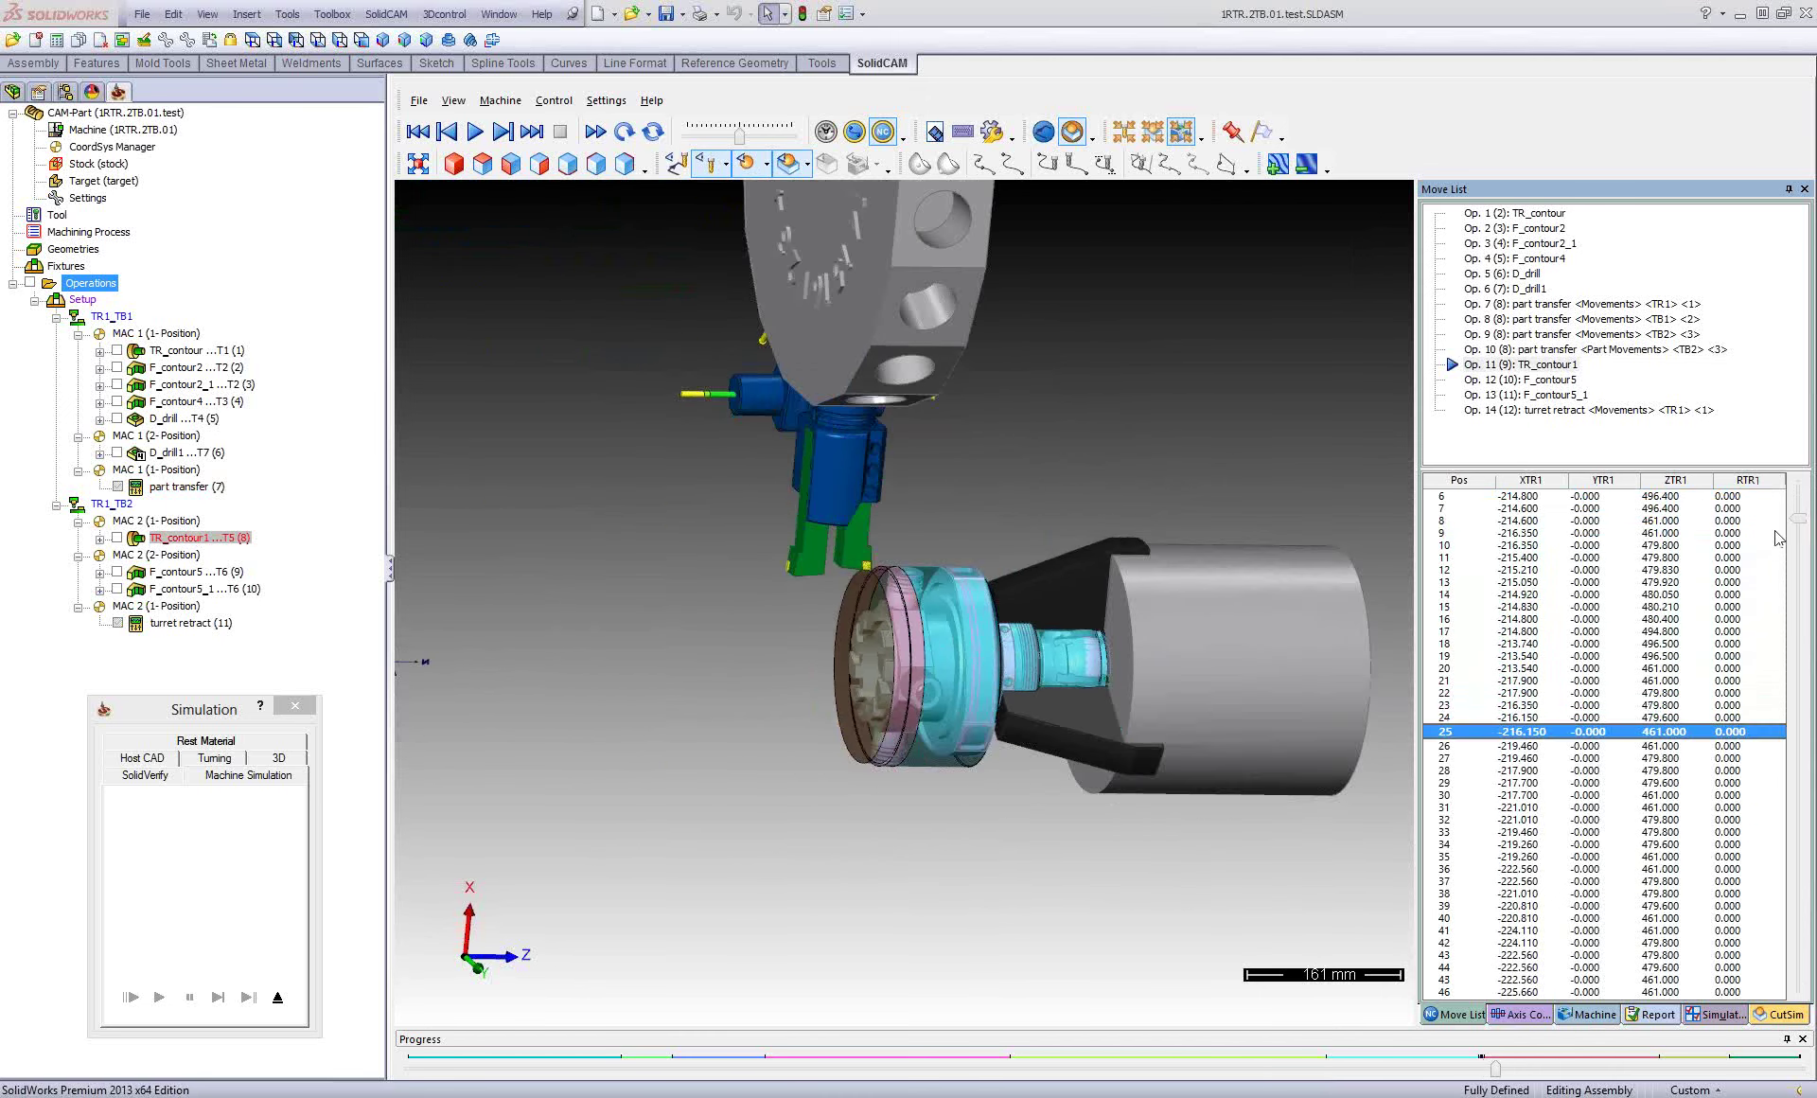
{"action": "left_click_drag", "start_coordinate": [1803, 525], "coordinate": [1802, 731]}
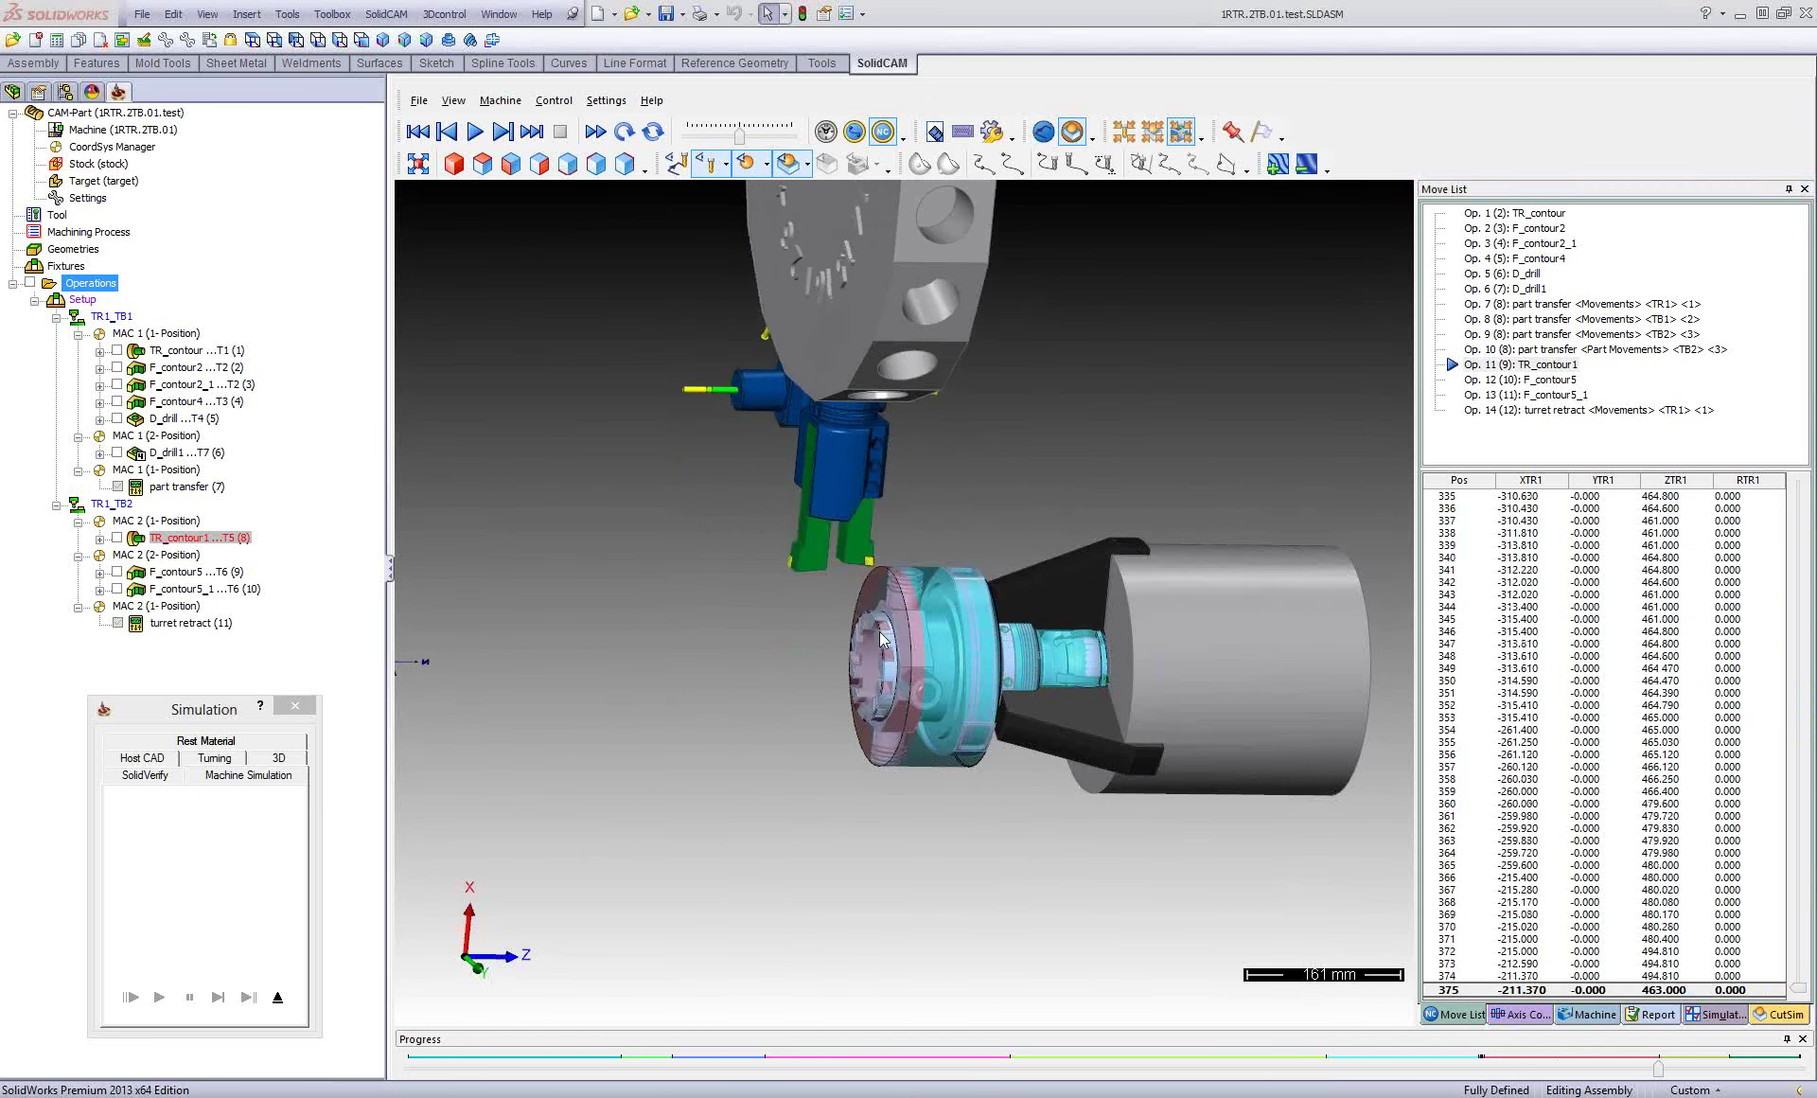
{"action": "left_click", "coordinate": [282, 1006]}
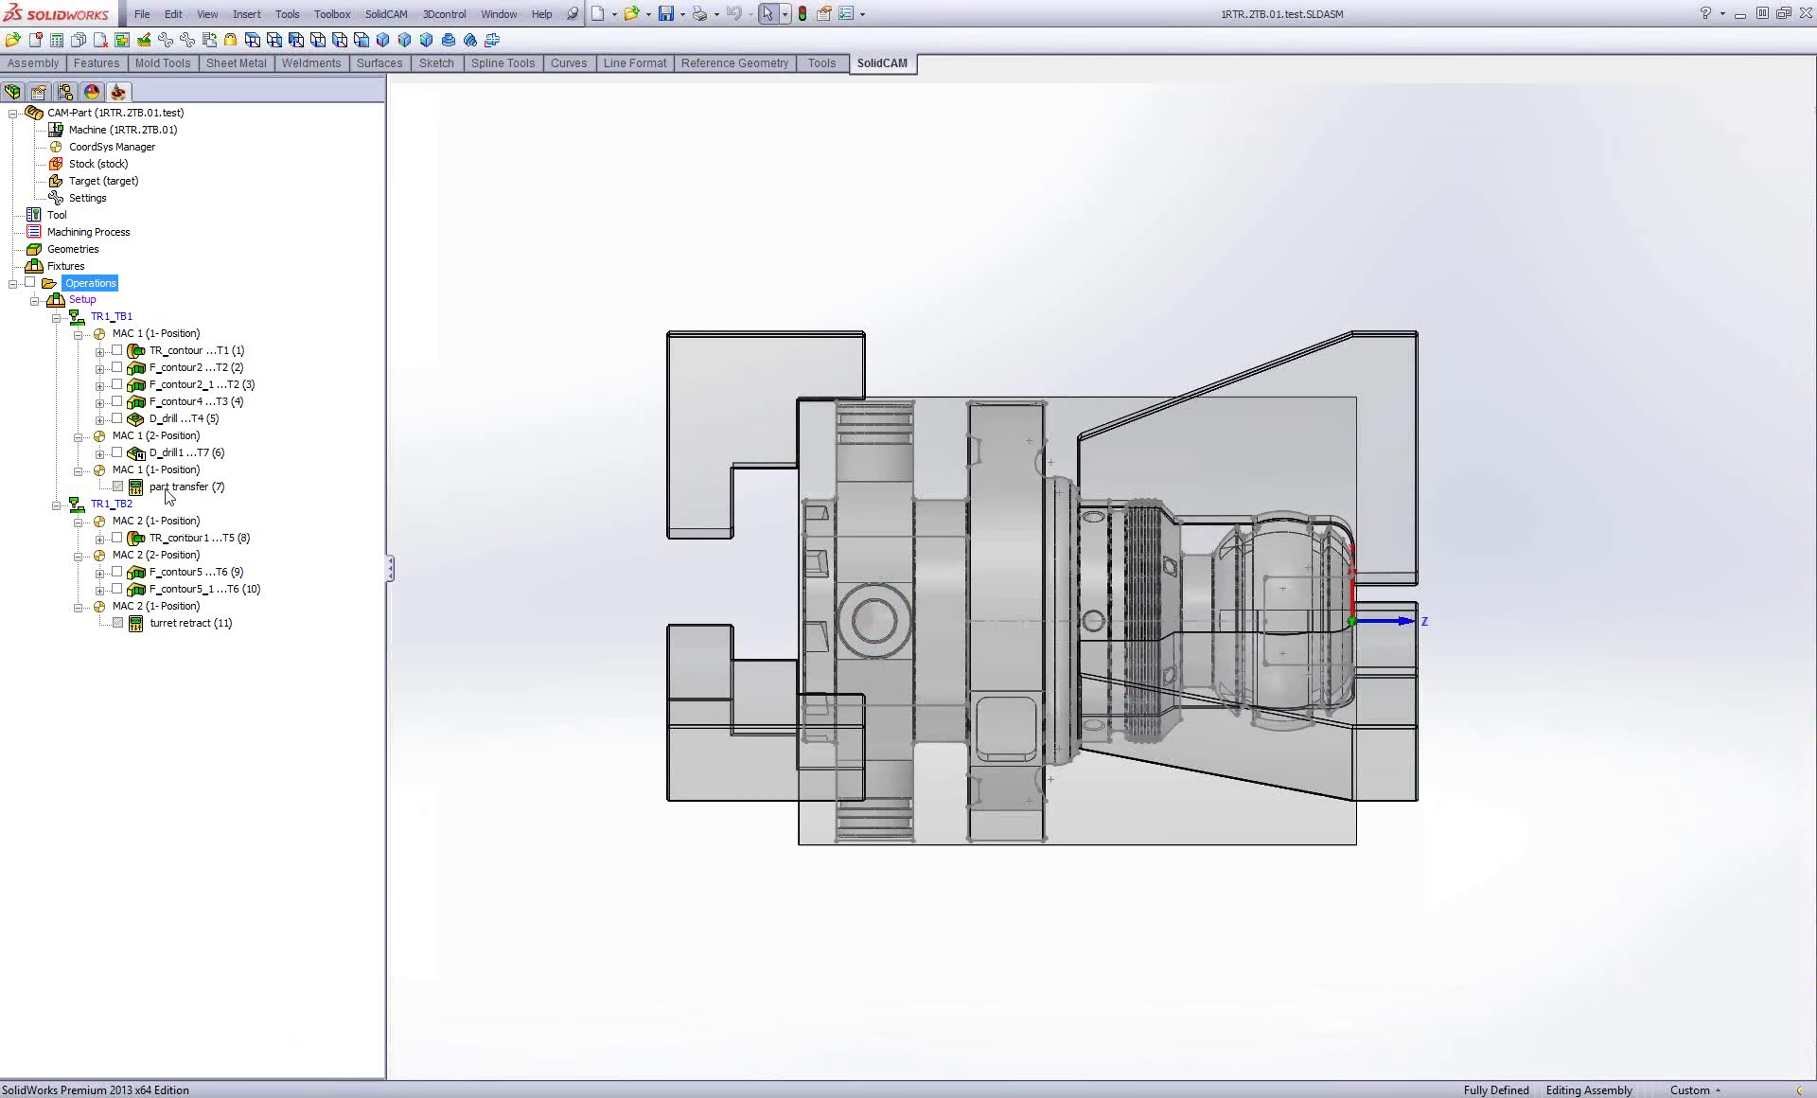
Open the part transfer (7) Machine Control Operation and show TR1's commands.
{"action": "left_click", "coordinate": [201, 485]}
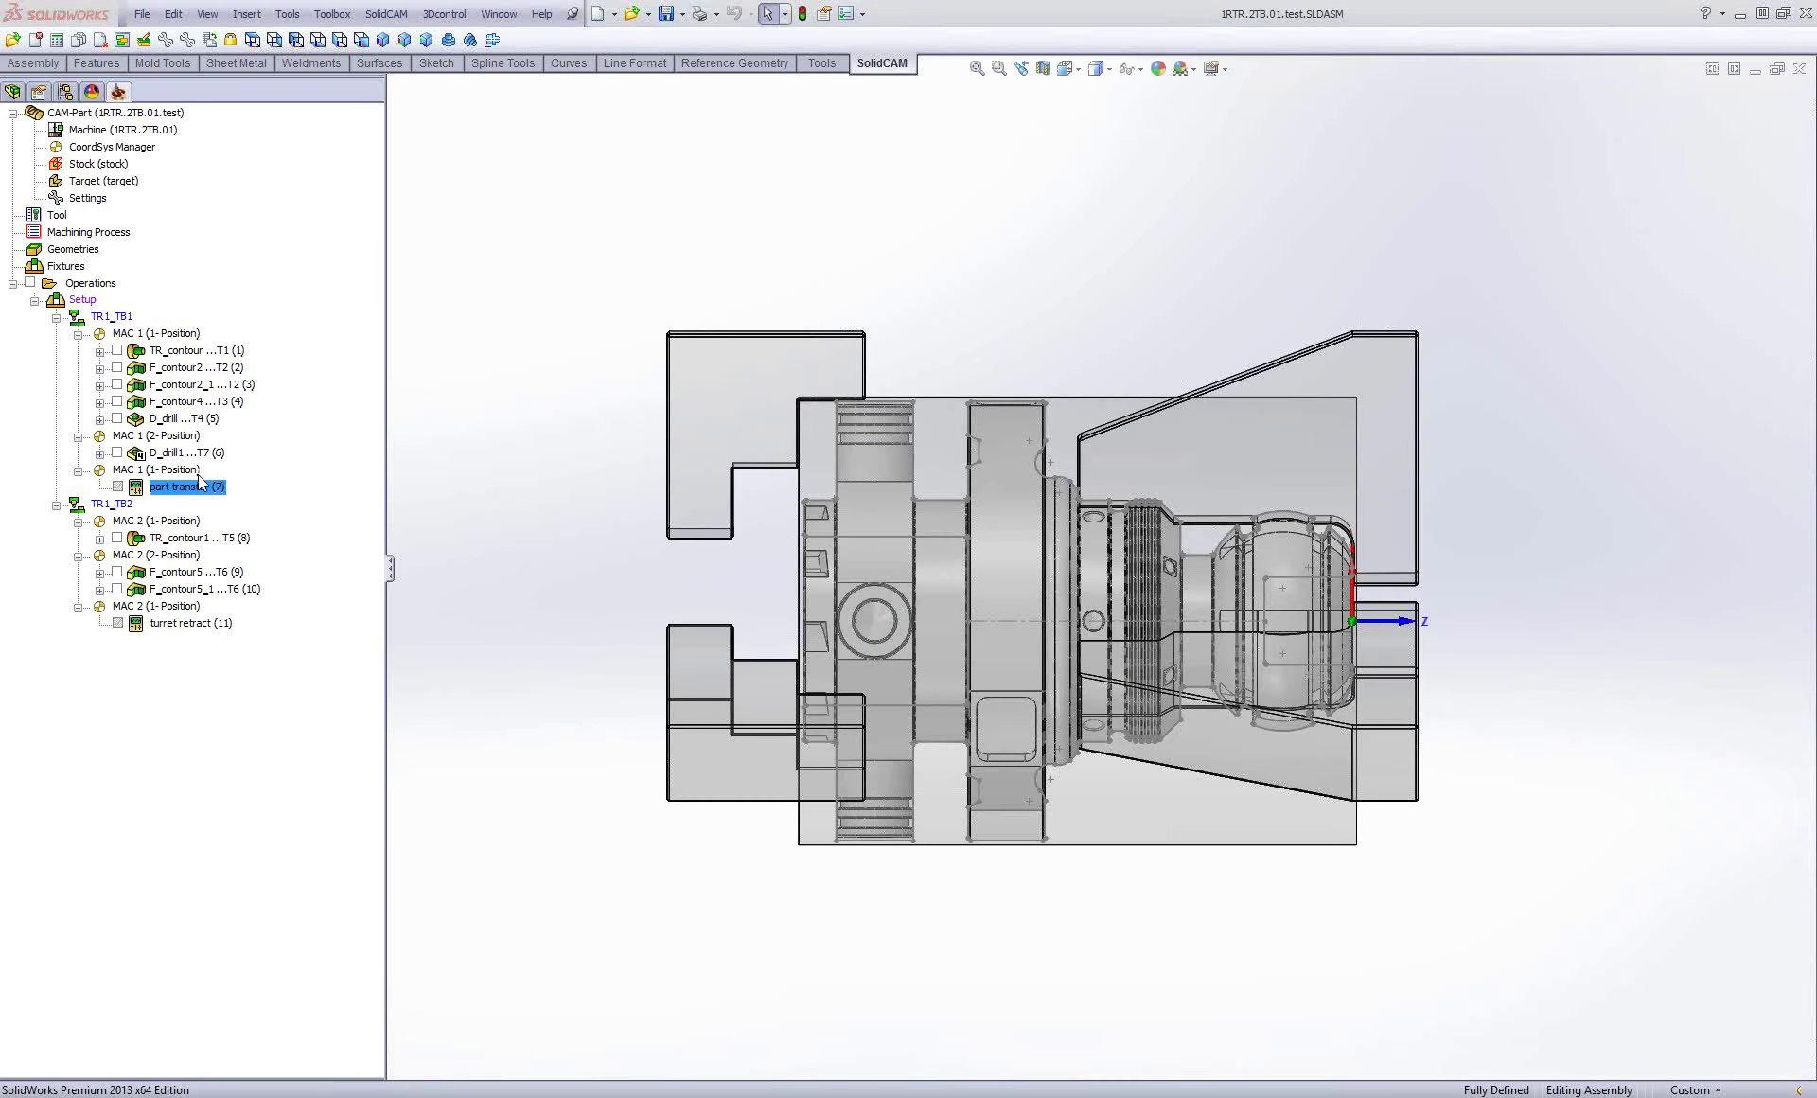
{"action": "double_click", "coordinate": [194, 484]}
{"action": "mouse_move", "coordinate": [793, 151]}
{"action": "left_mouse_down"}
{"action": "mouse_move", "coordinate": [837, 172]}
{"action": "mouse_move", "coordinate": [816, 174]}
{"action": "left_mouse_up"}
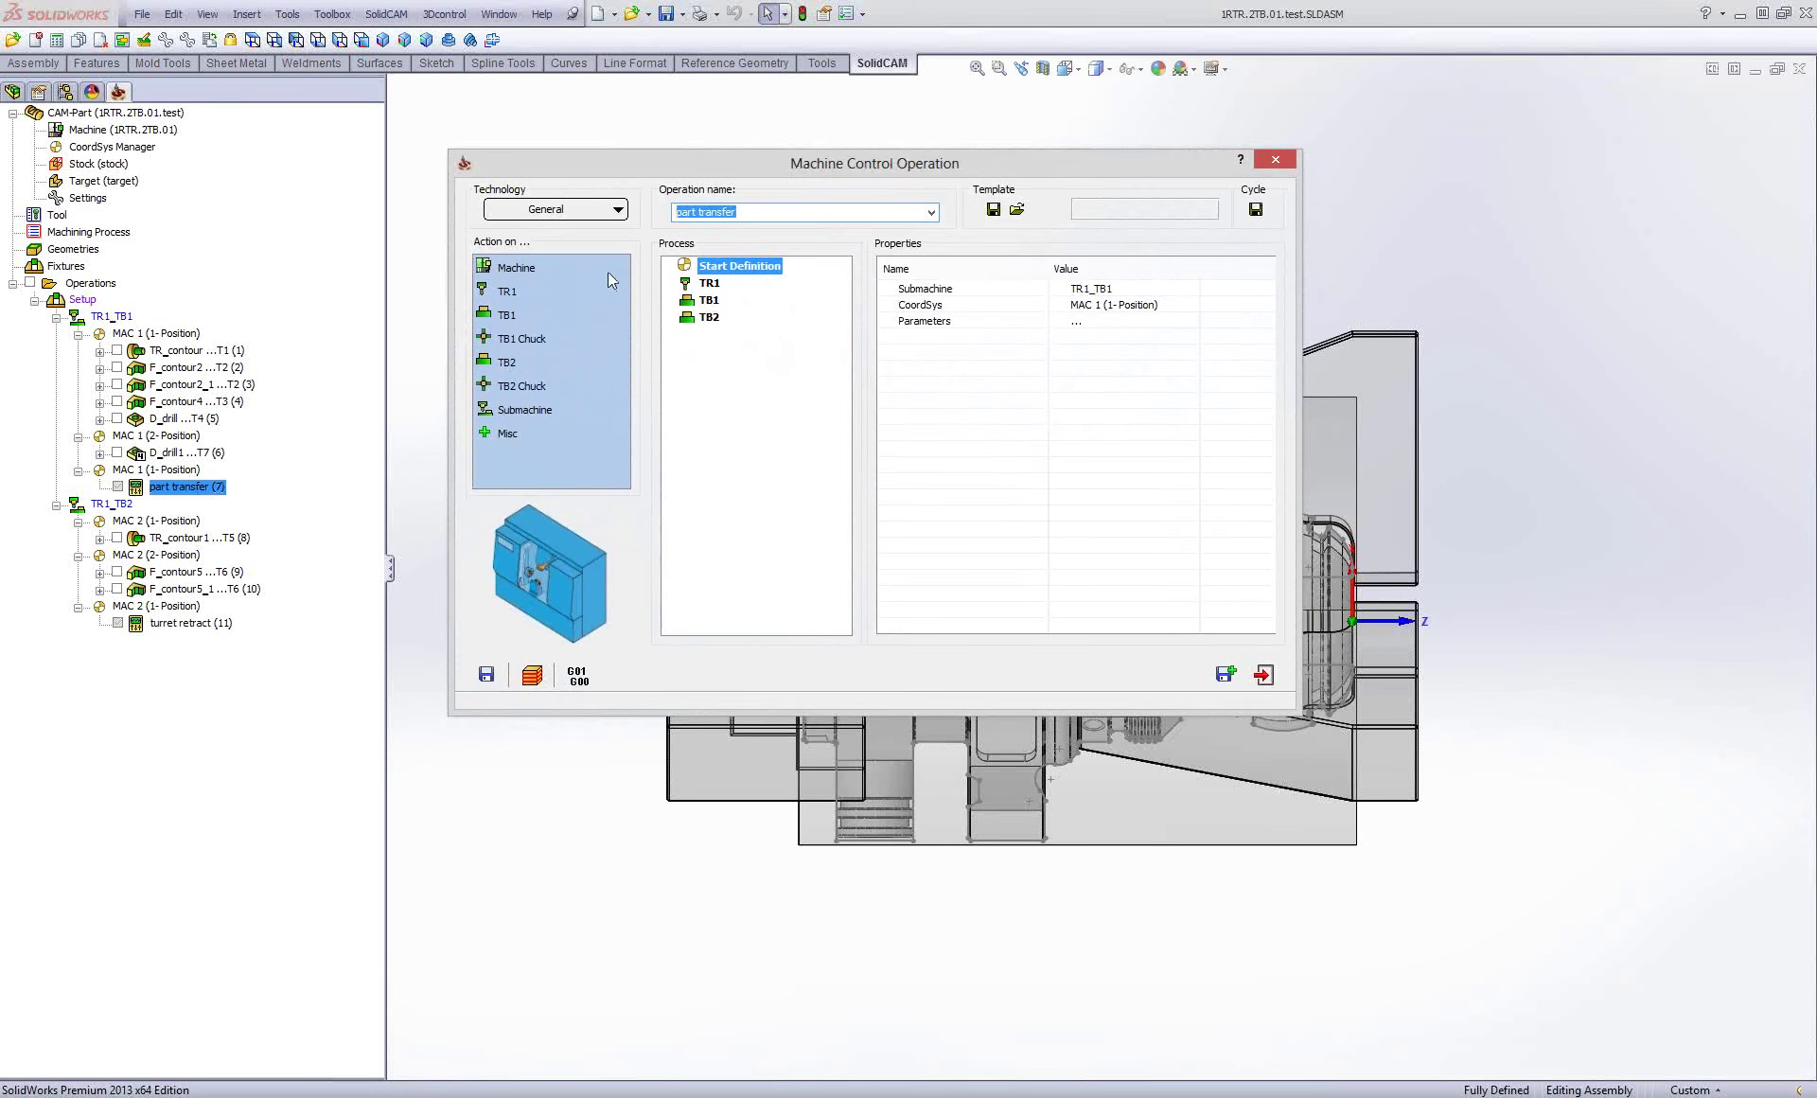
{"action": "left_click", "coordinate": [707, 285]}
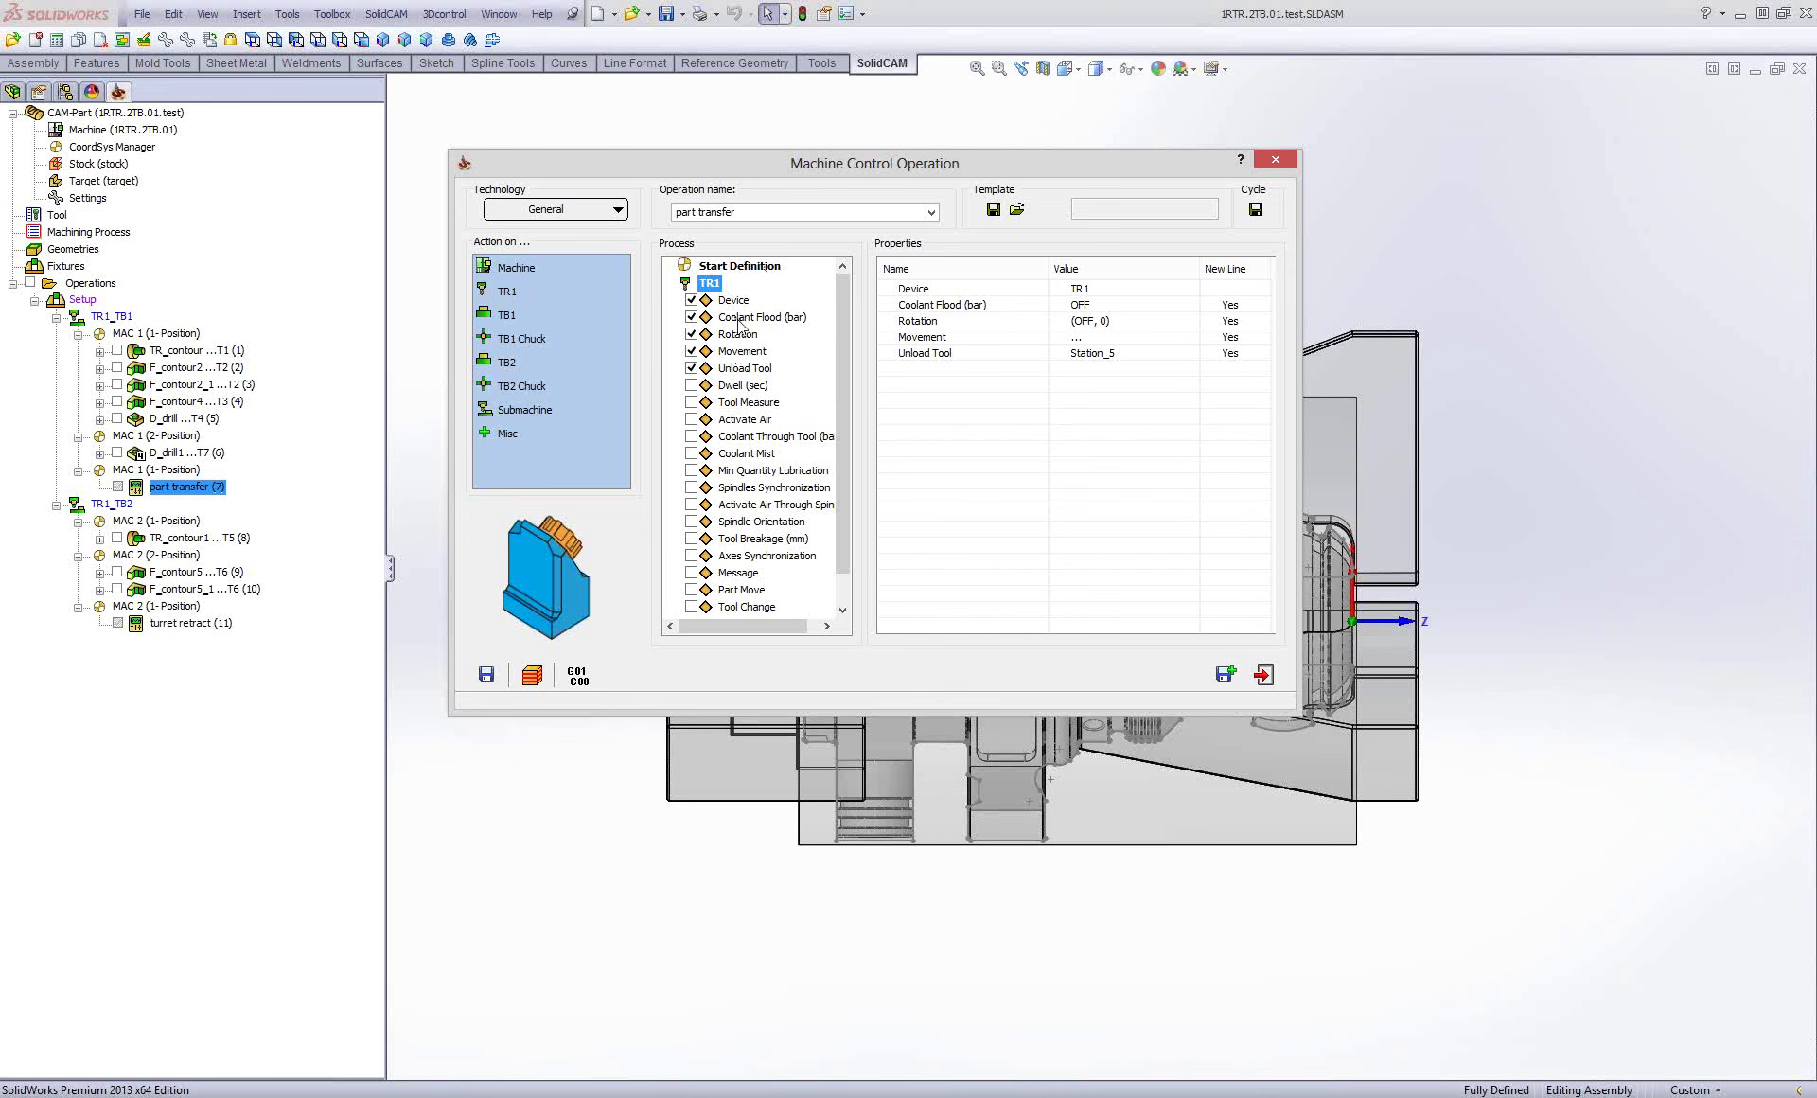
Review TR1's coolant flood, movement positions (Y -125) and unload tool station settings.
{"action": "left_click", "coordinate": [740, 322]}
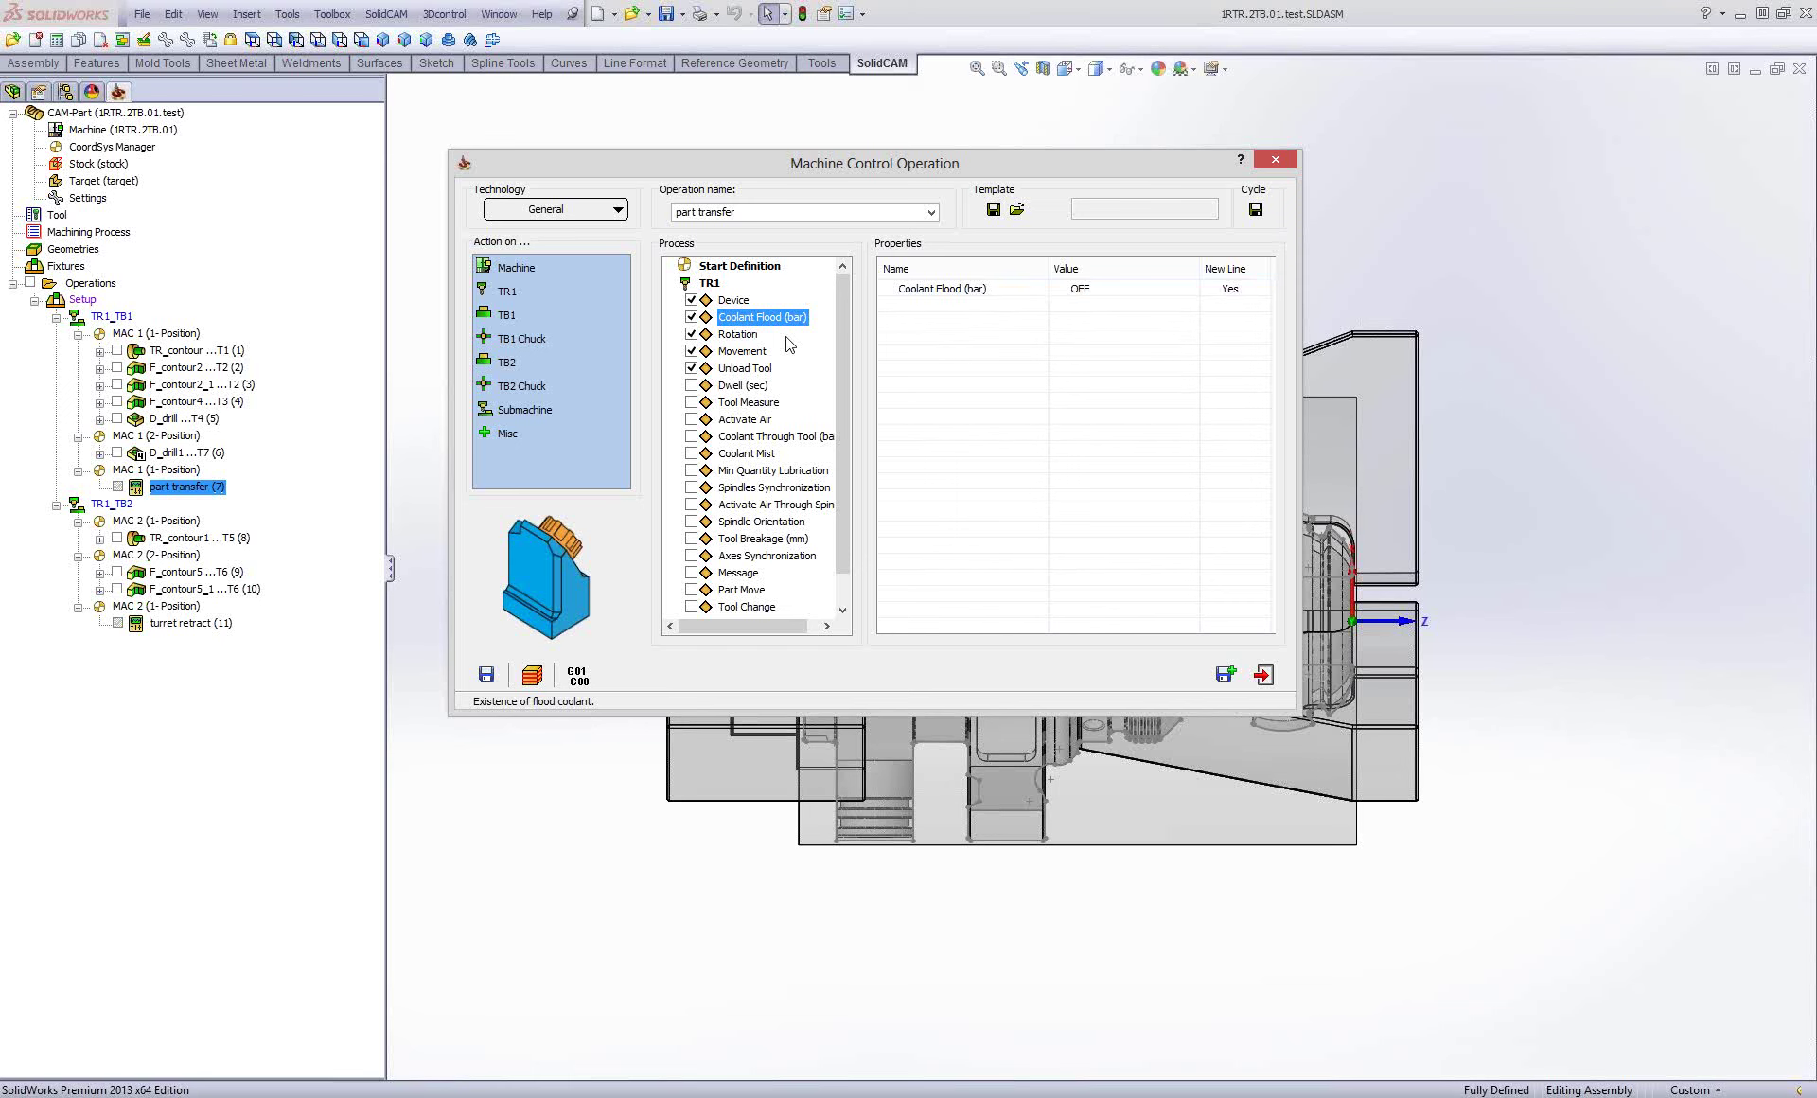
{"action": "left_click", "coordinate": [747, 336]}
{"action": "left_click", "coordinate": [744, 356]}
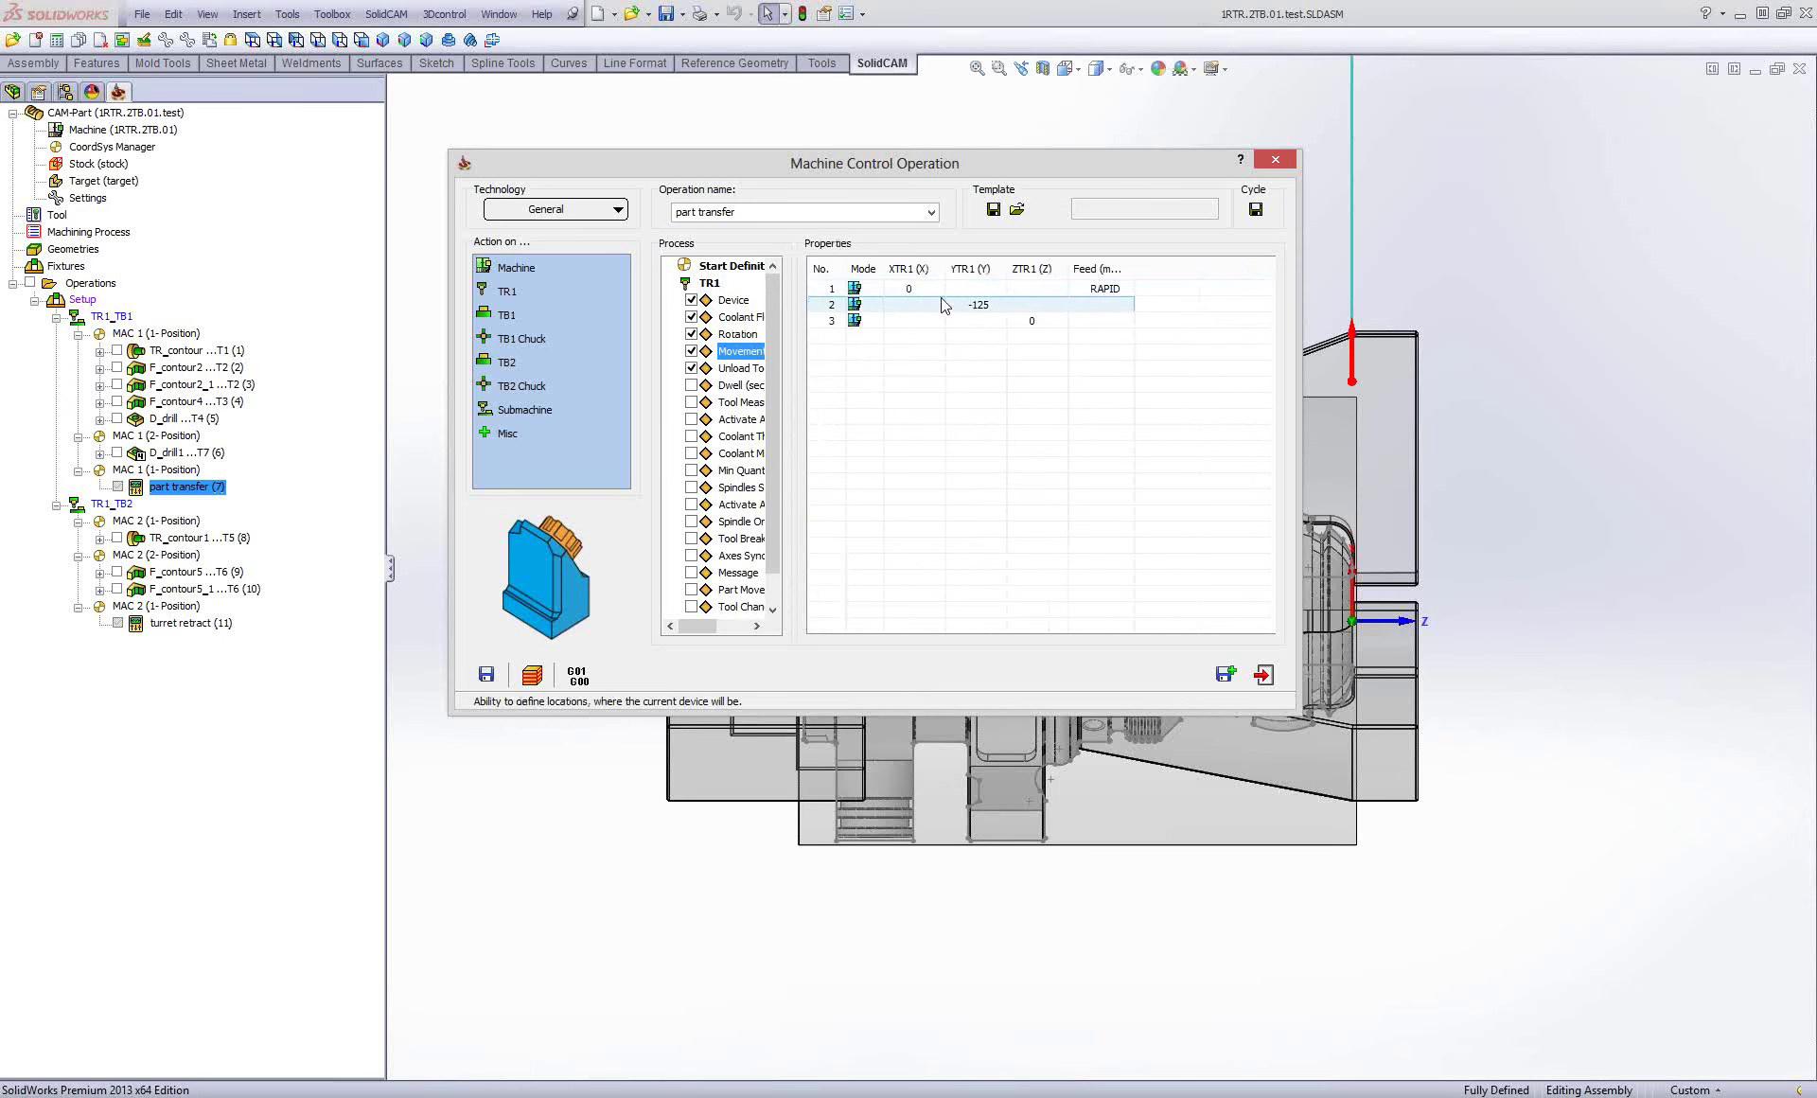
{"action": "left_click", "coordinate": [910, 290]}
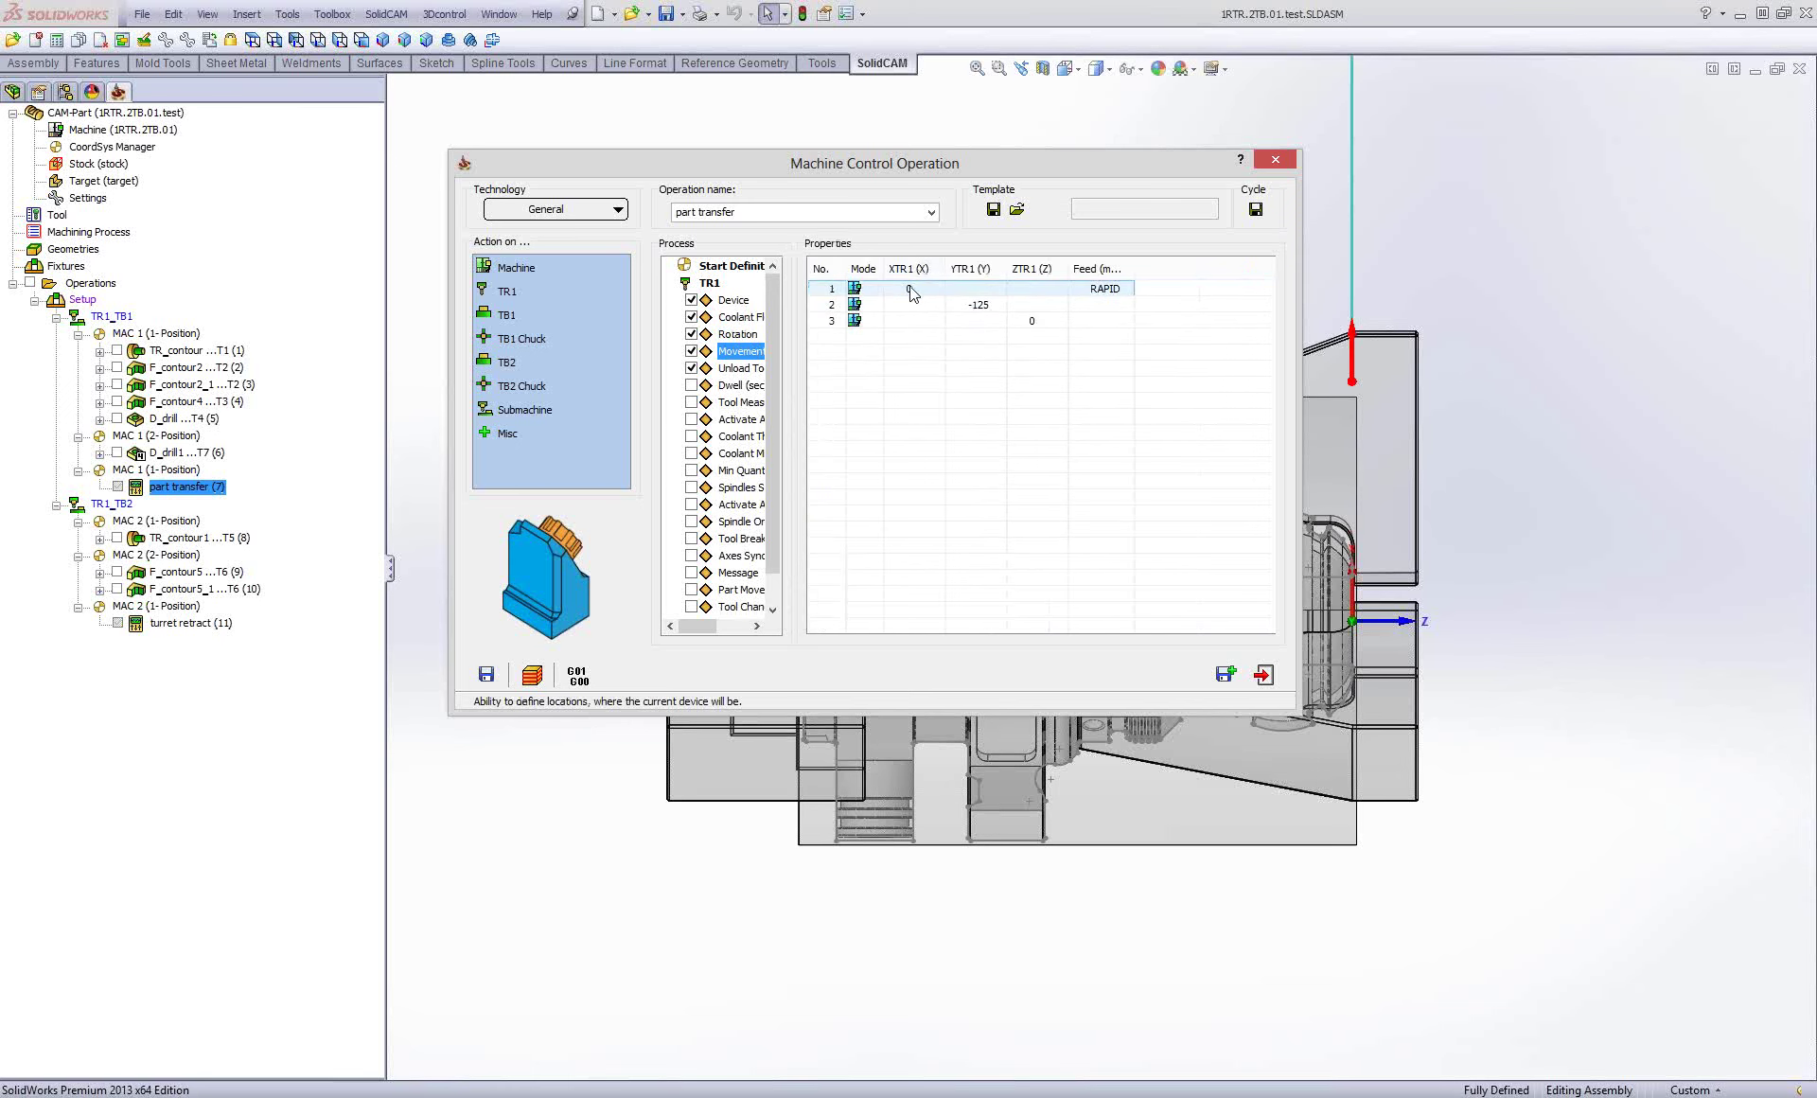
{"action": "left_click", "coordinate": [980, 307]}
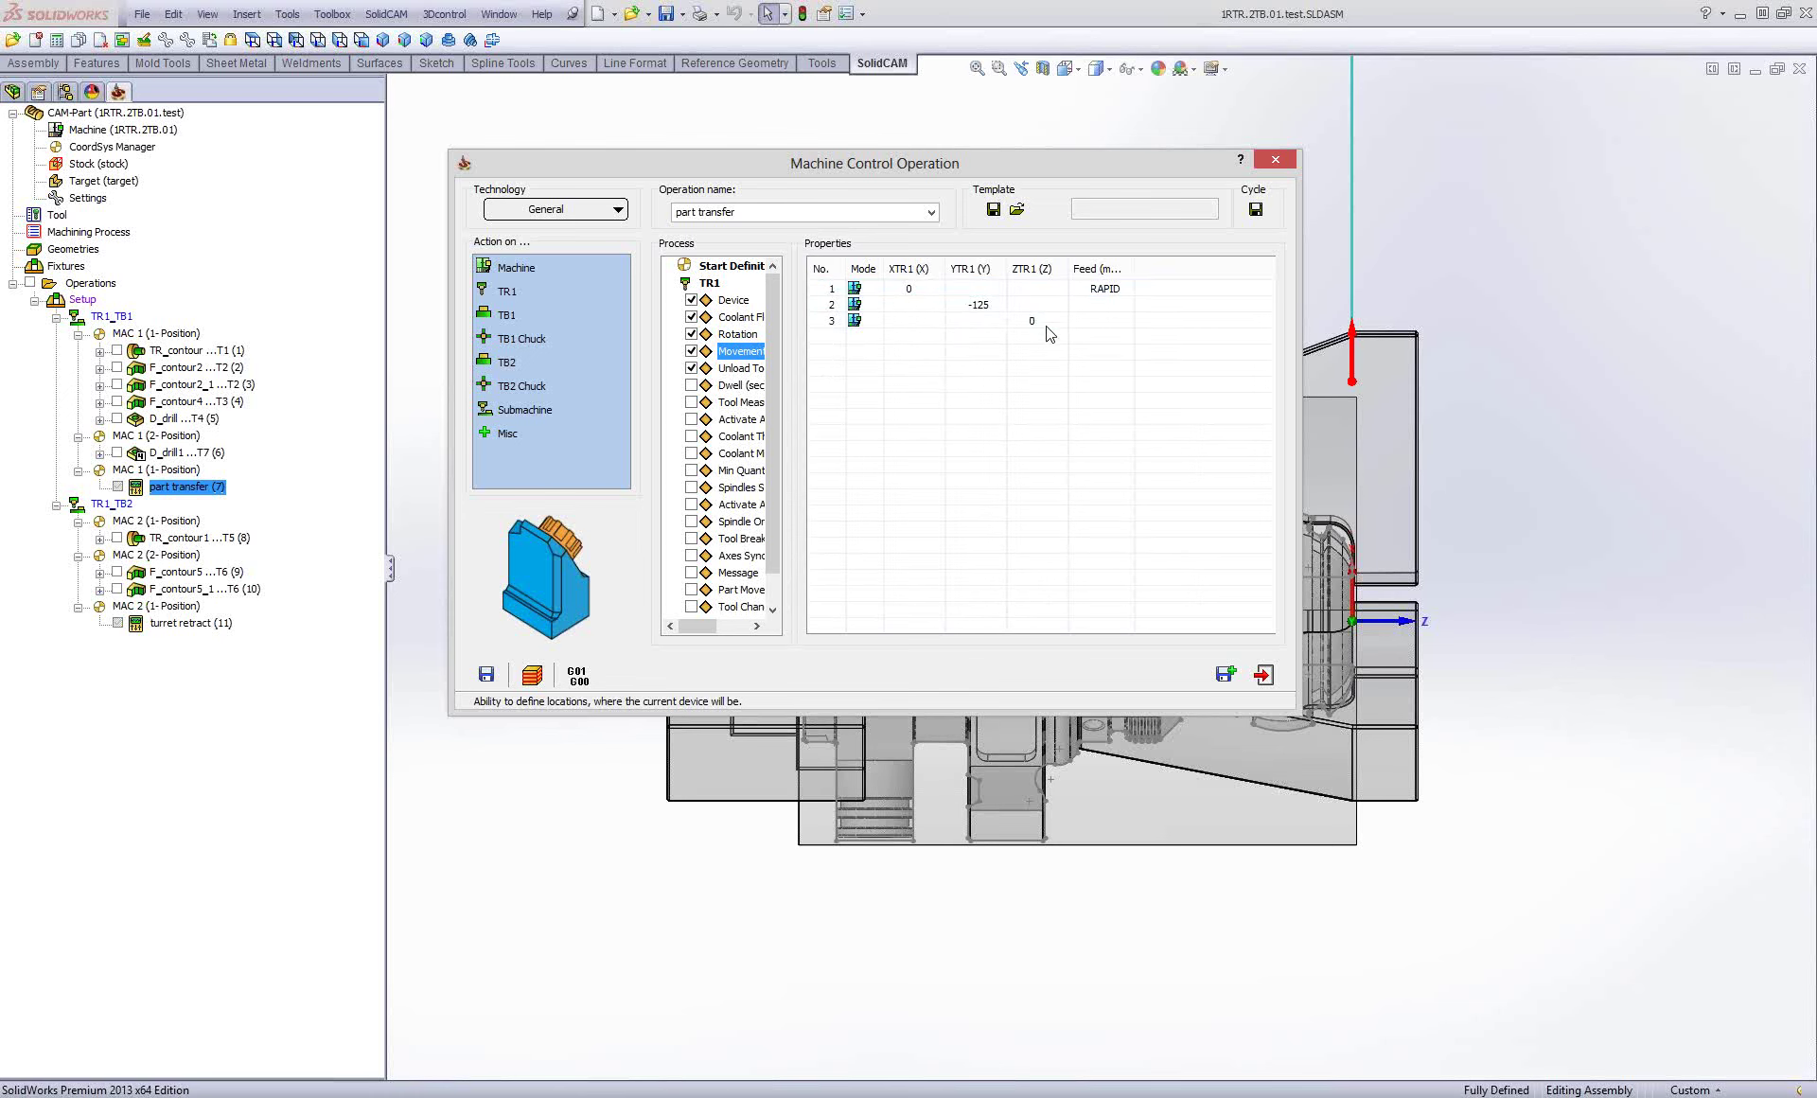
{"action": "left_click", "coordinate": [745, 369]}
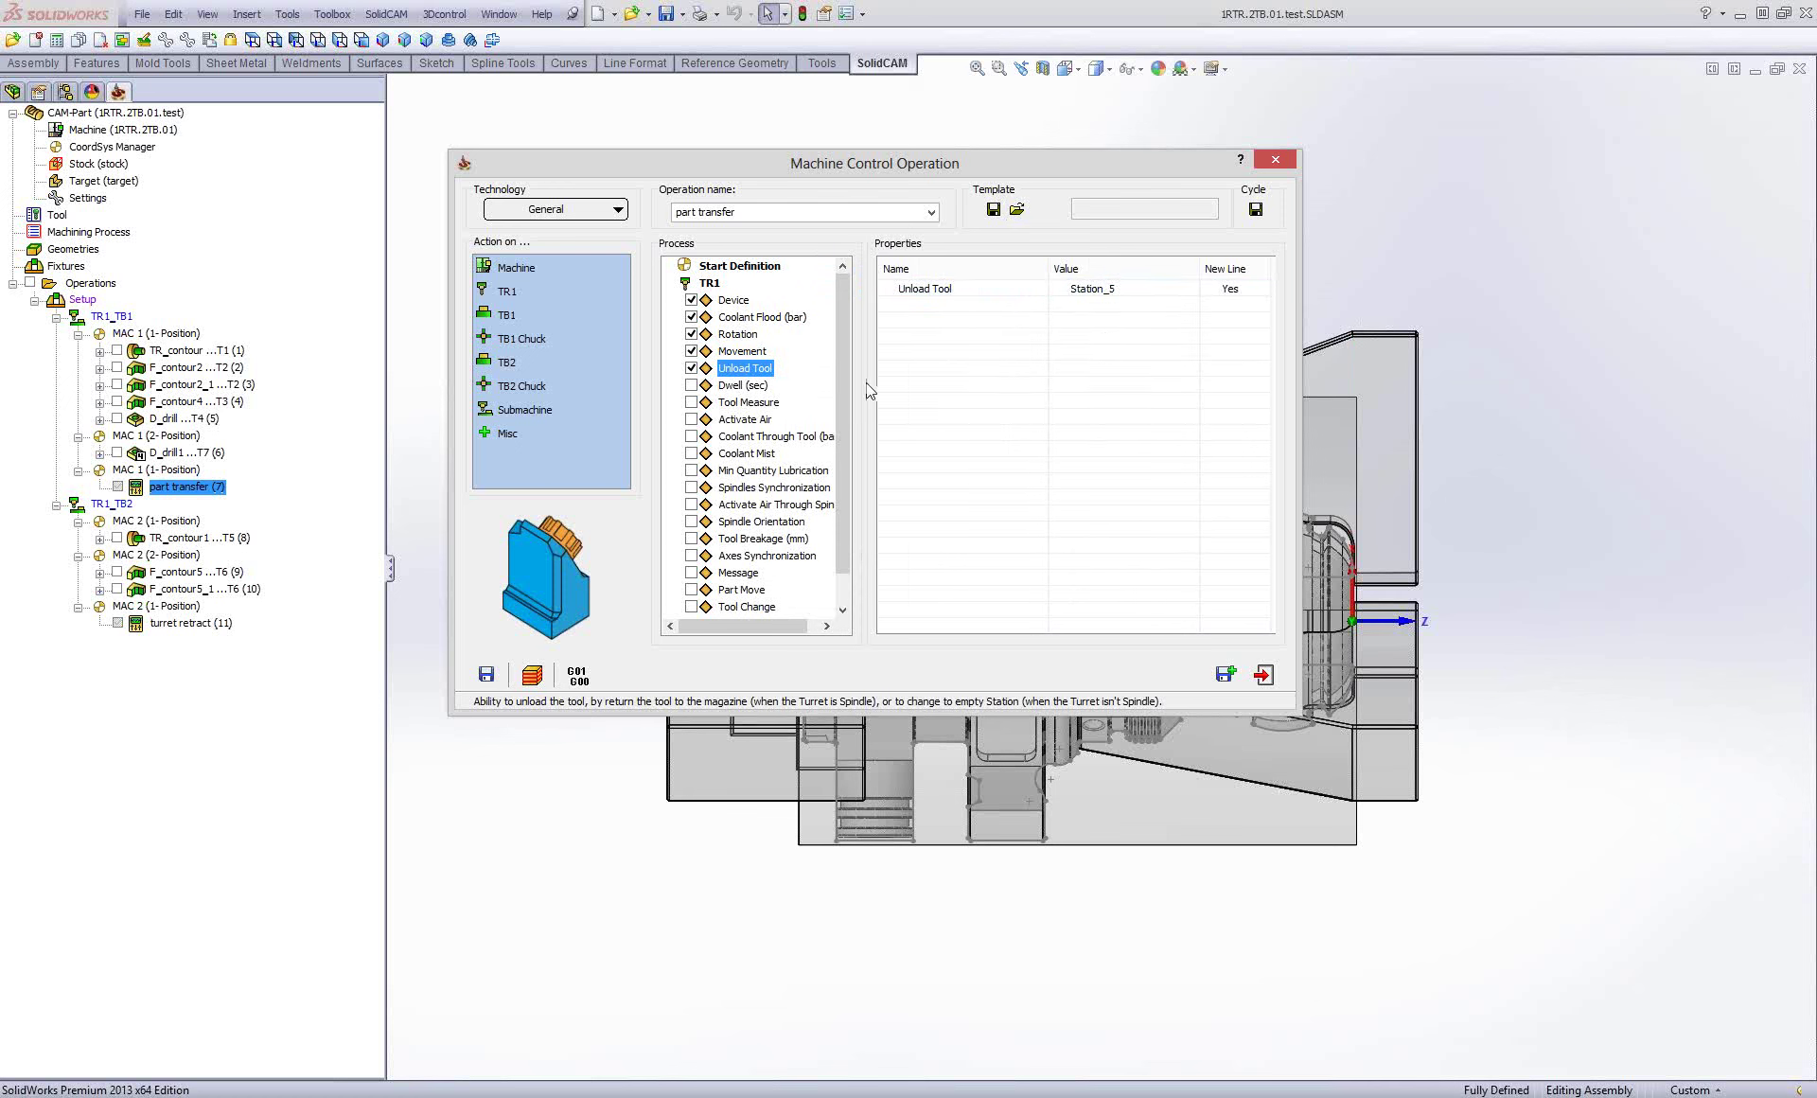
Review TB1's MILLING working mode and its single rapid movement to CTB1 0.
{"action": "double_click", "coordinate": [709, 282]}
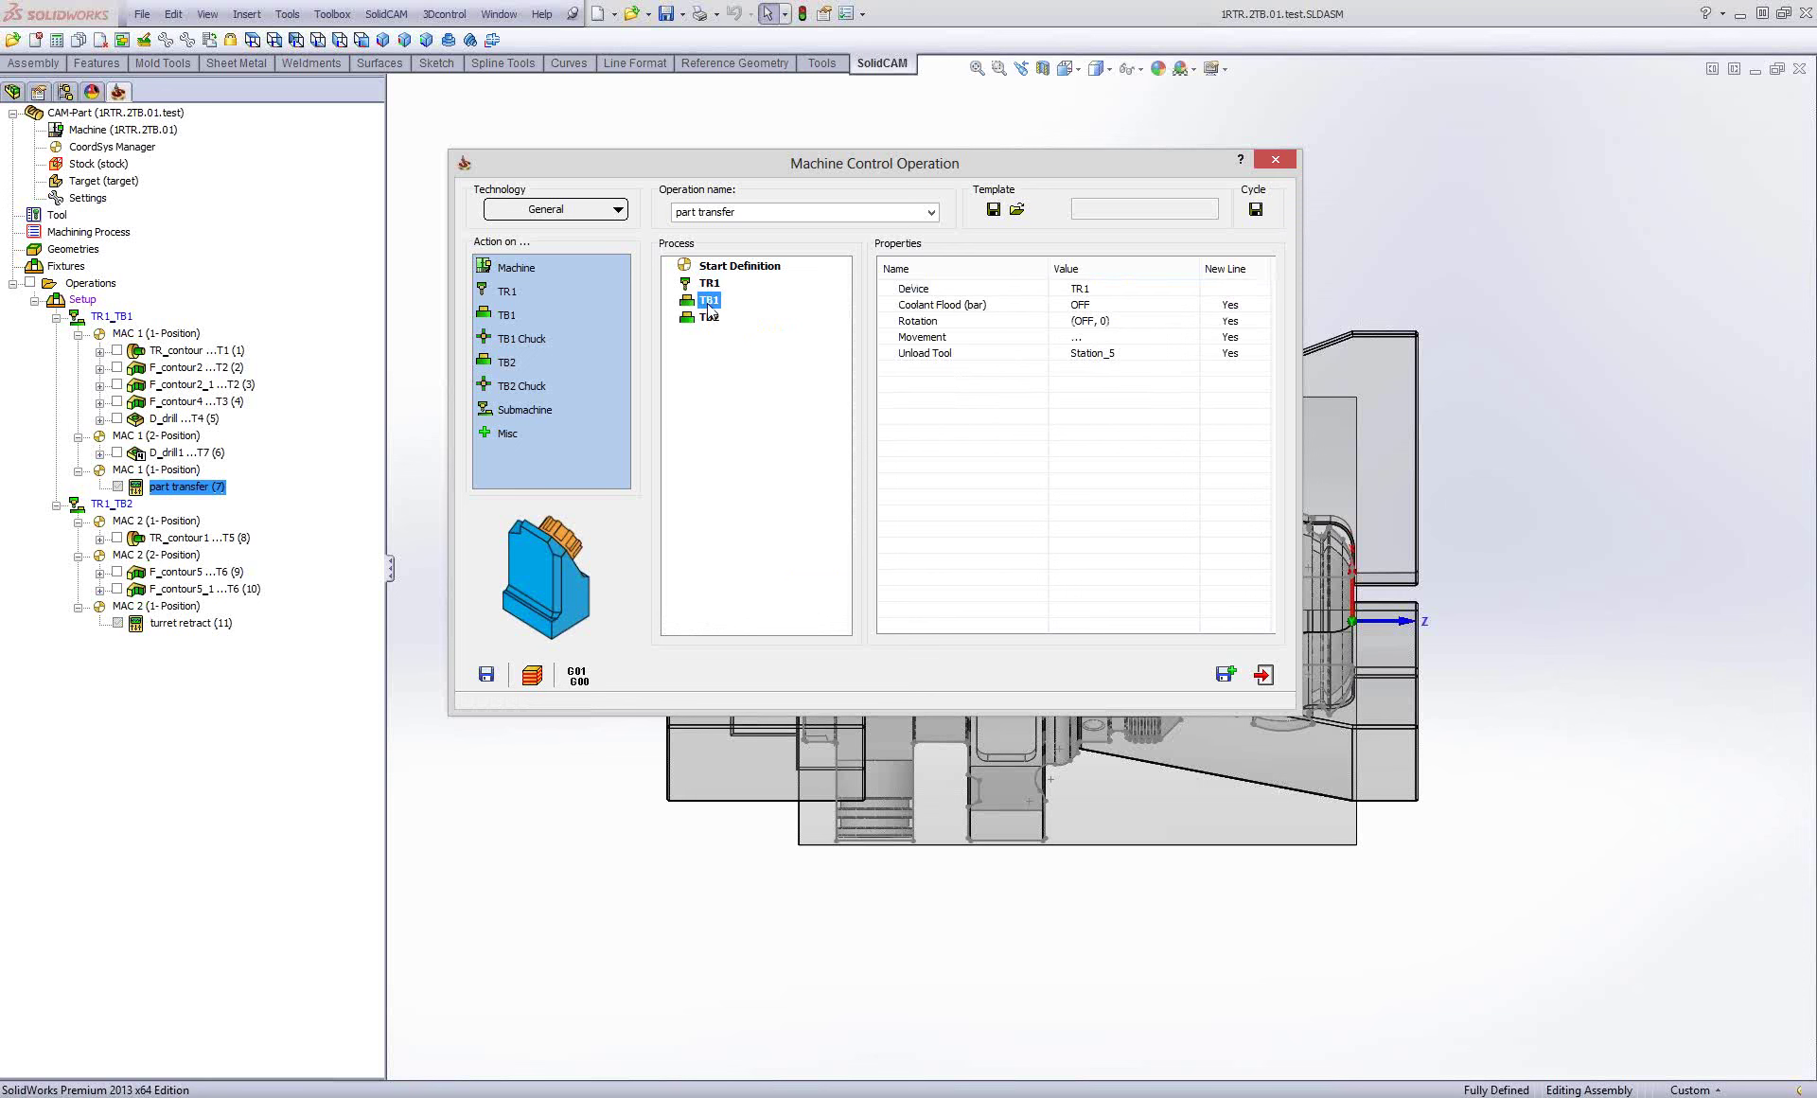
{"action": "double_click", "coordinate": [709, 300]}
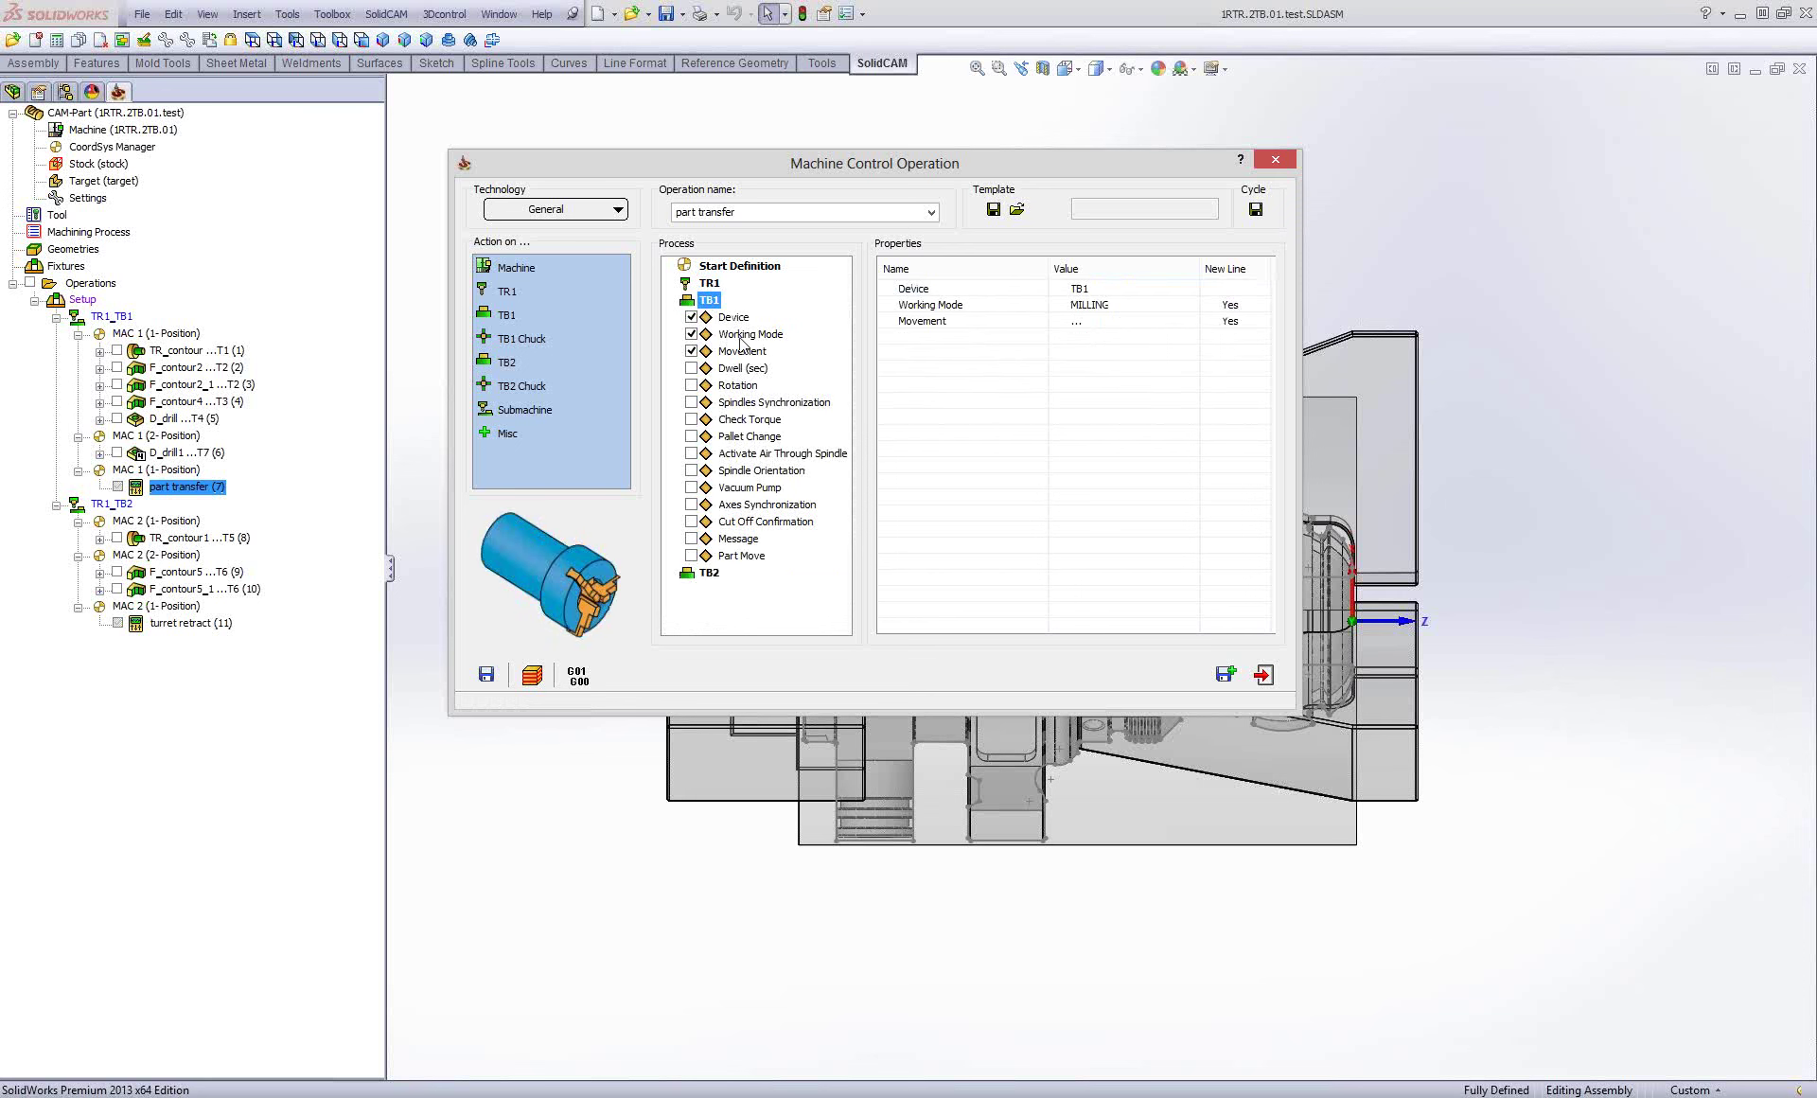
{"action": "left_click", "coordinate": [742, 336]}
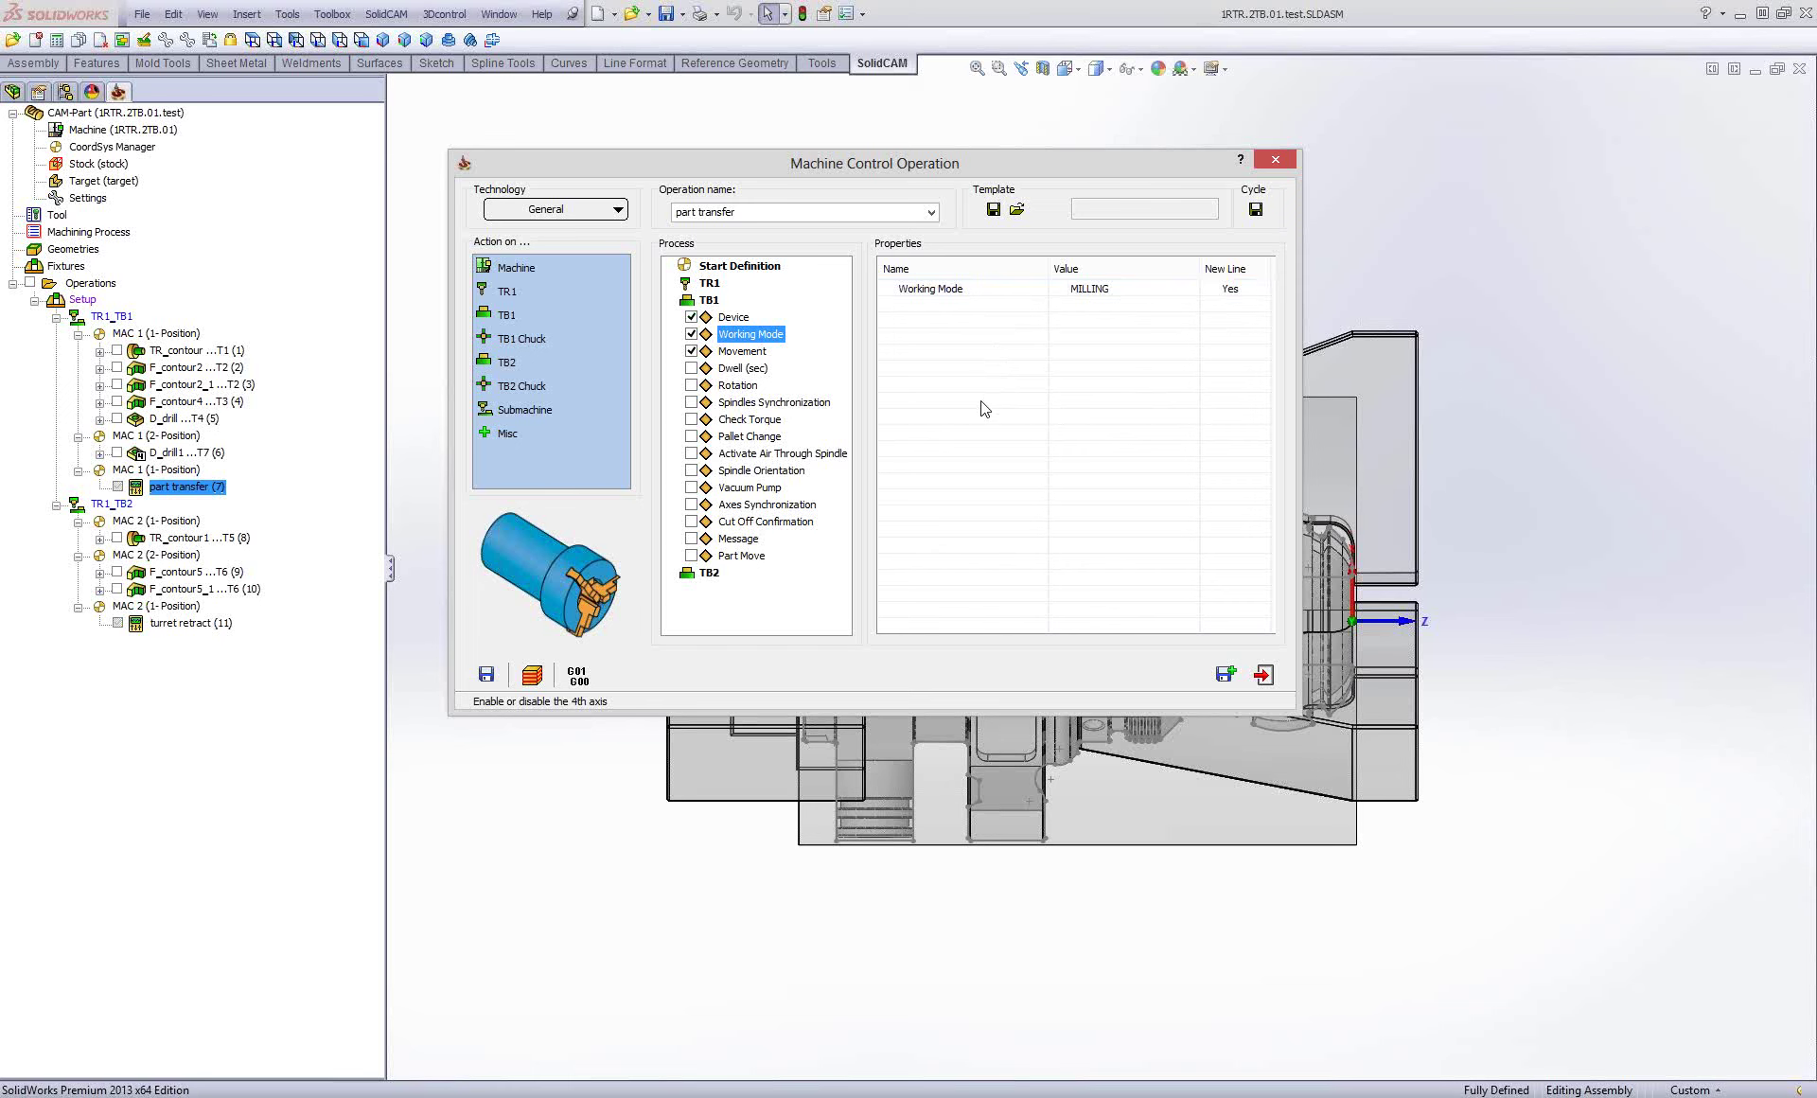
{"action": "left_click", "coordinate": [741, 351]}
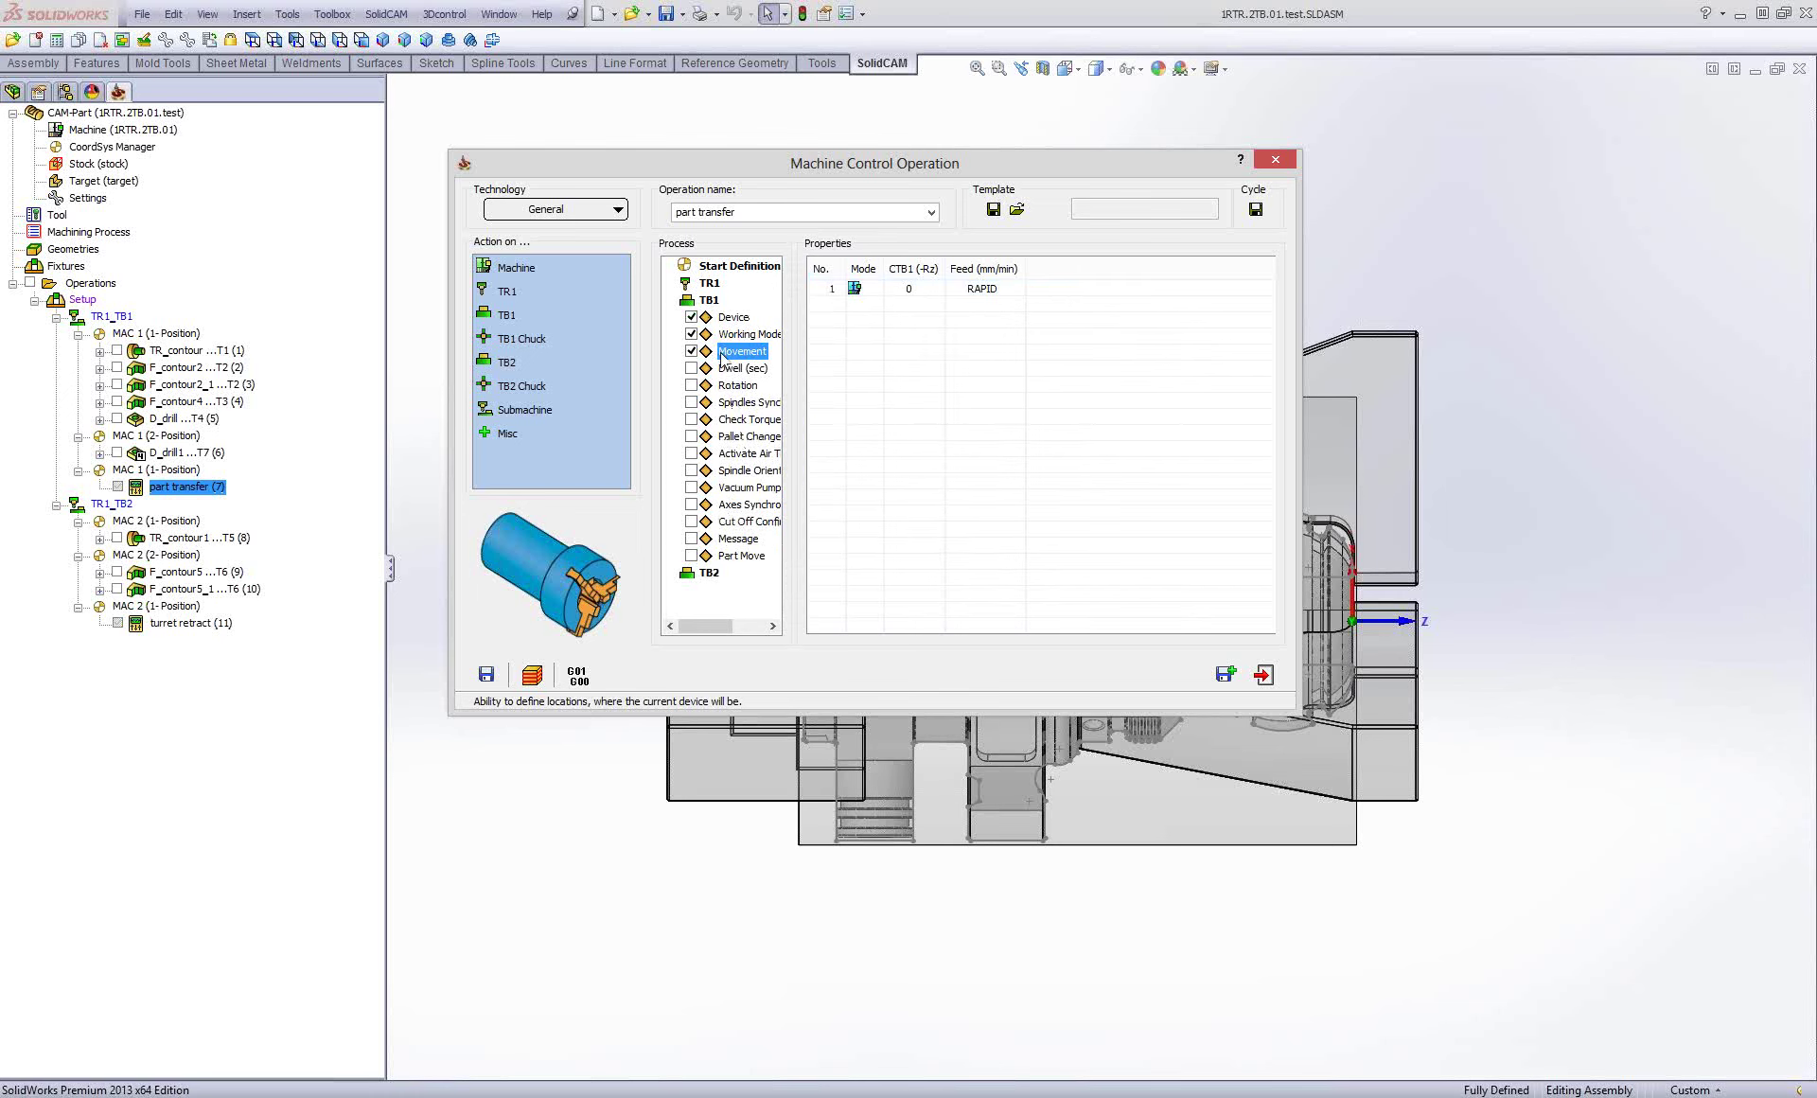
{"action": "left_click", "coordinate": [709, 301]}
{"action": "double_click", "coordinate": [708, 303]}
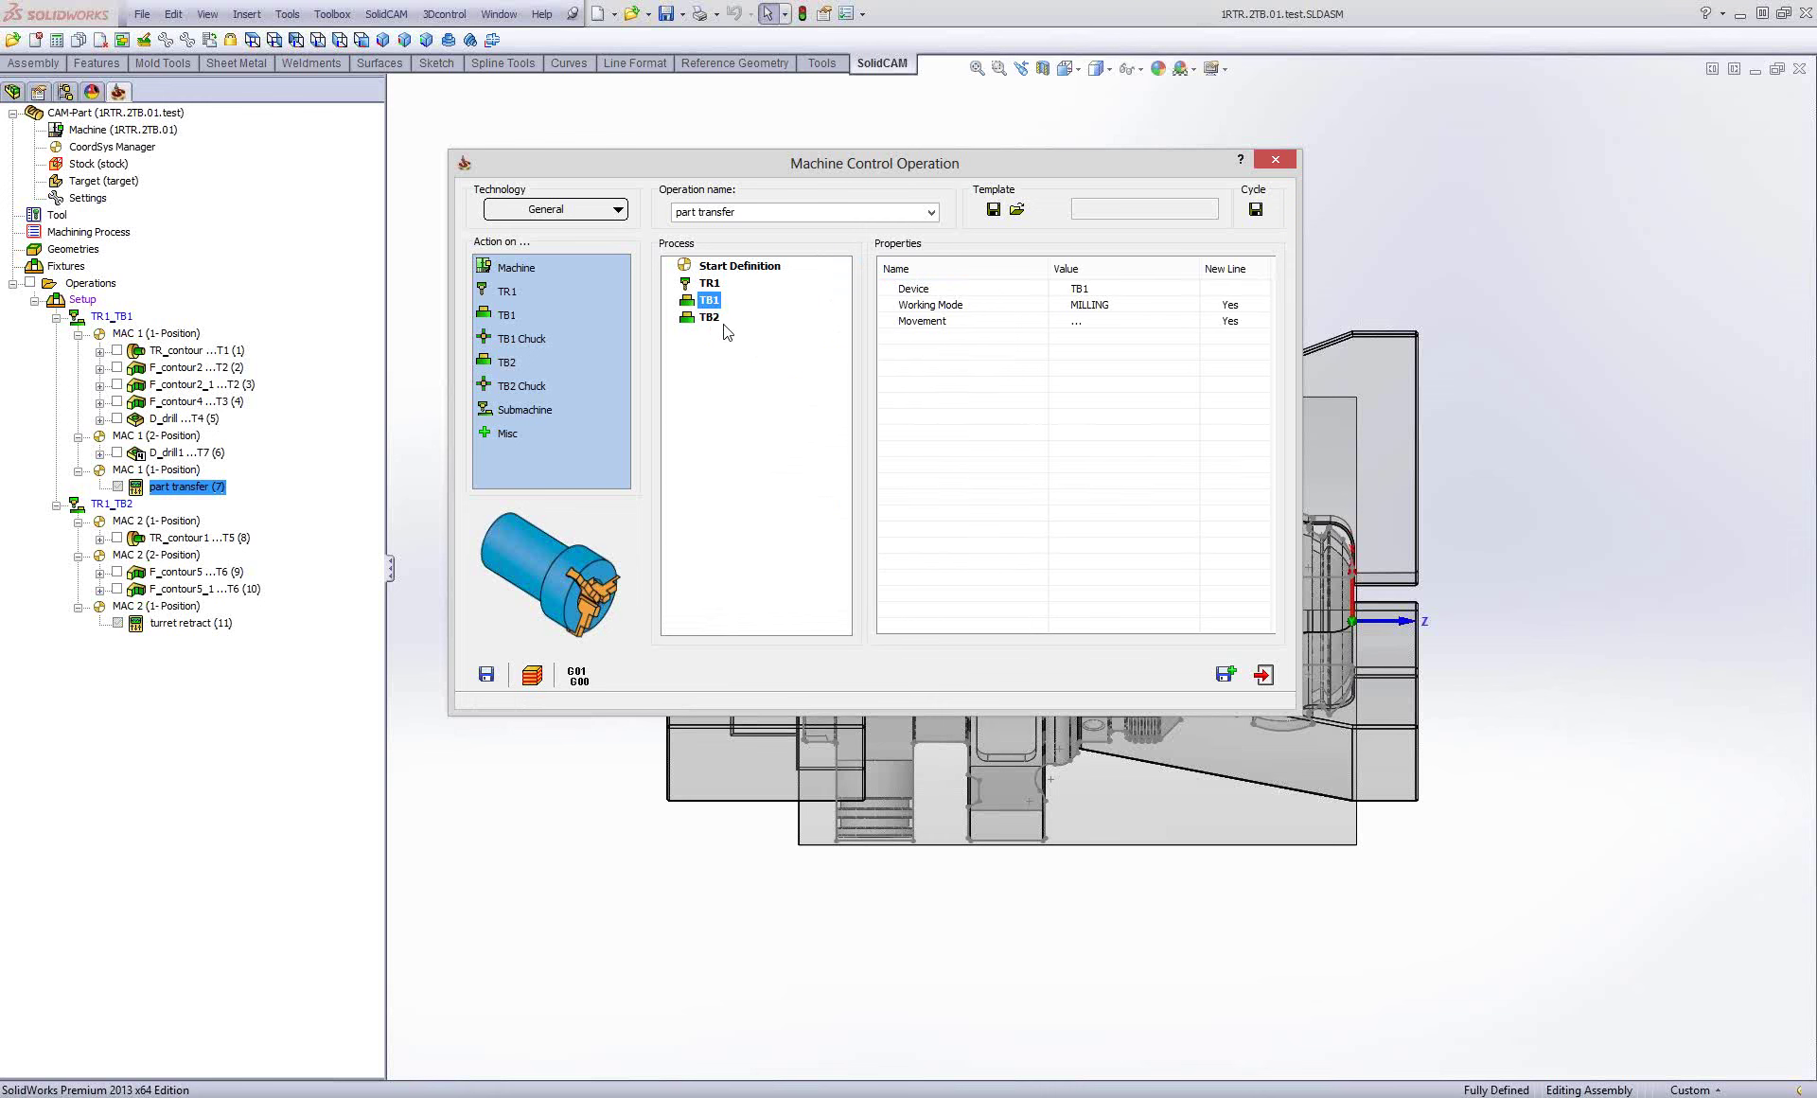
{"action": "double_click", "coordinate": [711, 320]}
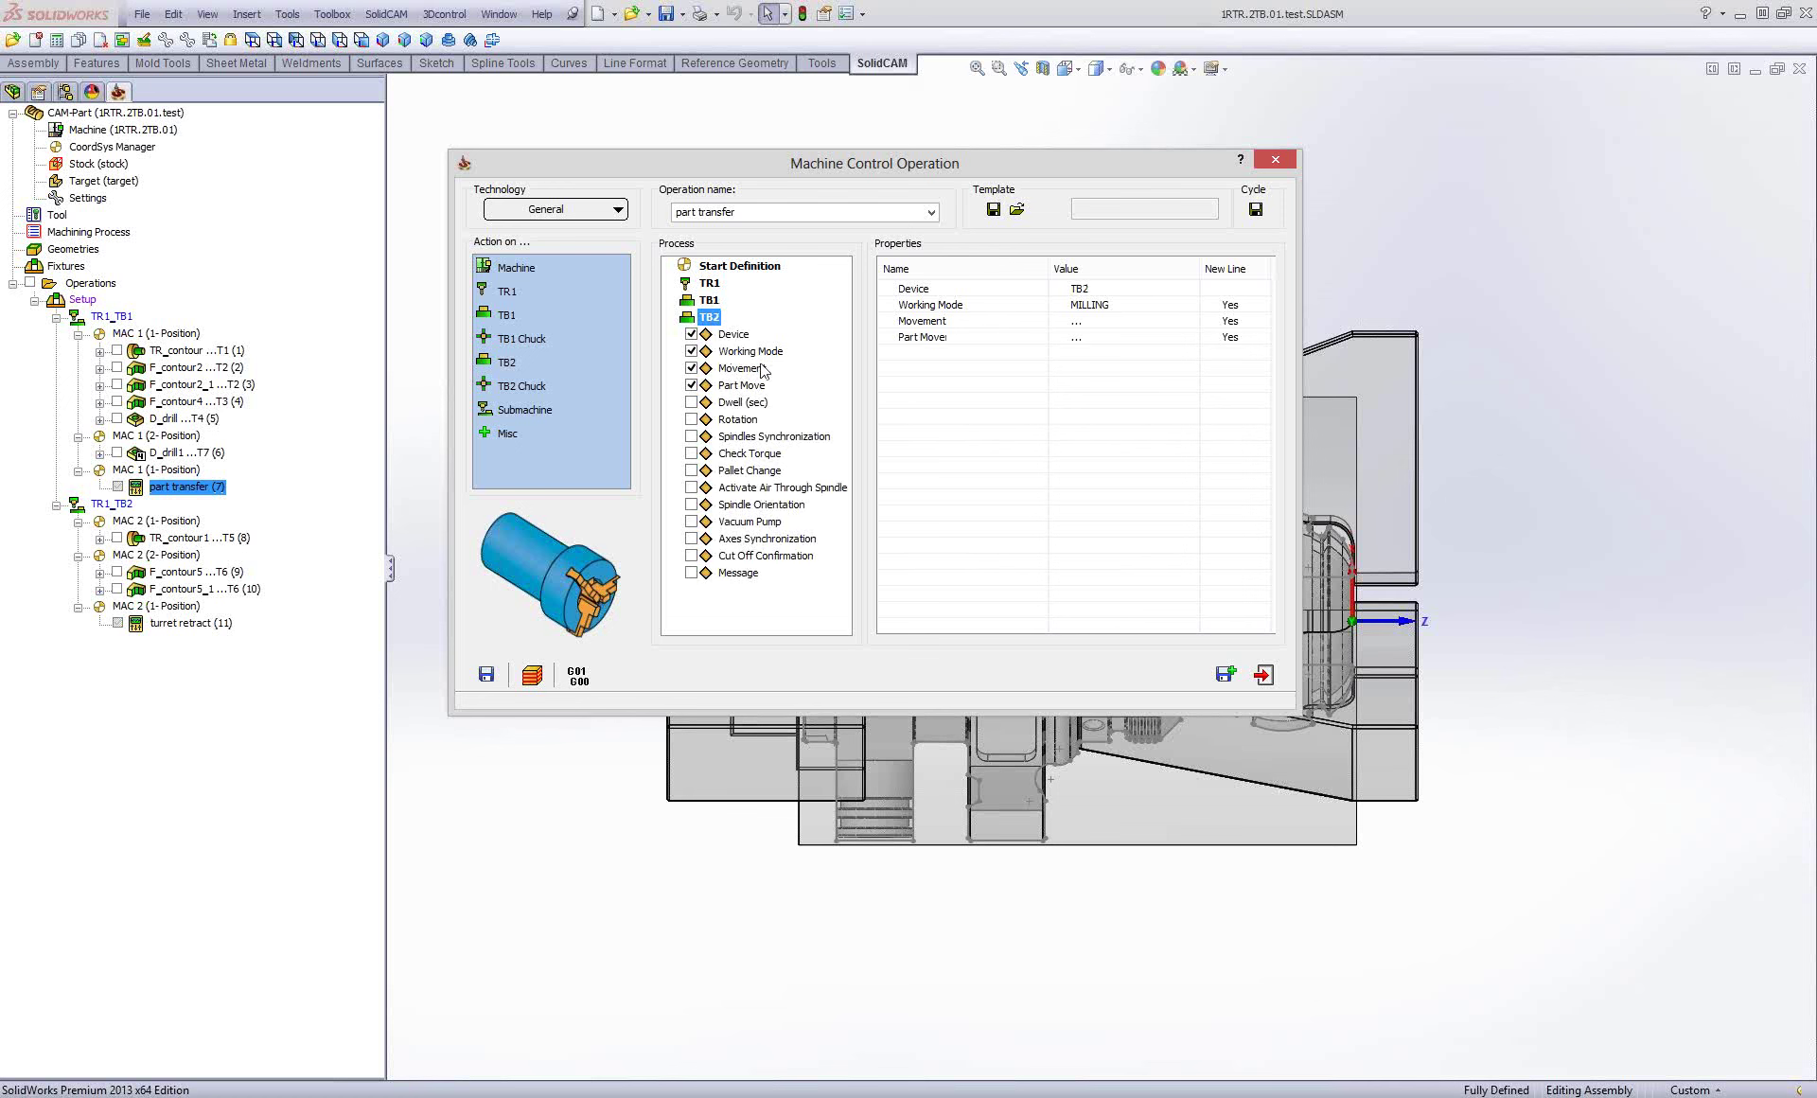
{"action": "left_click", "coordinate": [738, 353]}
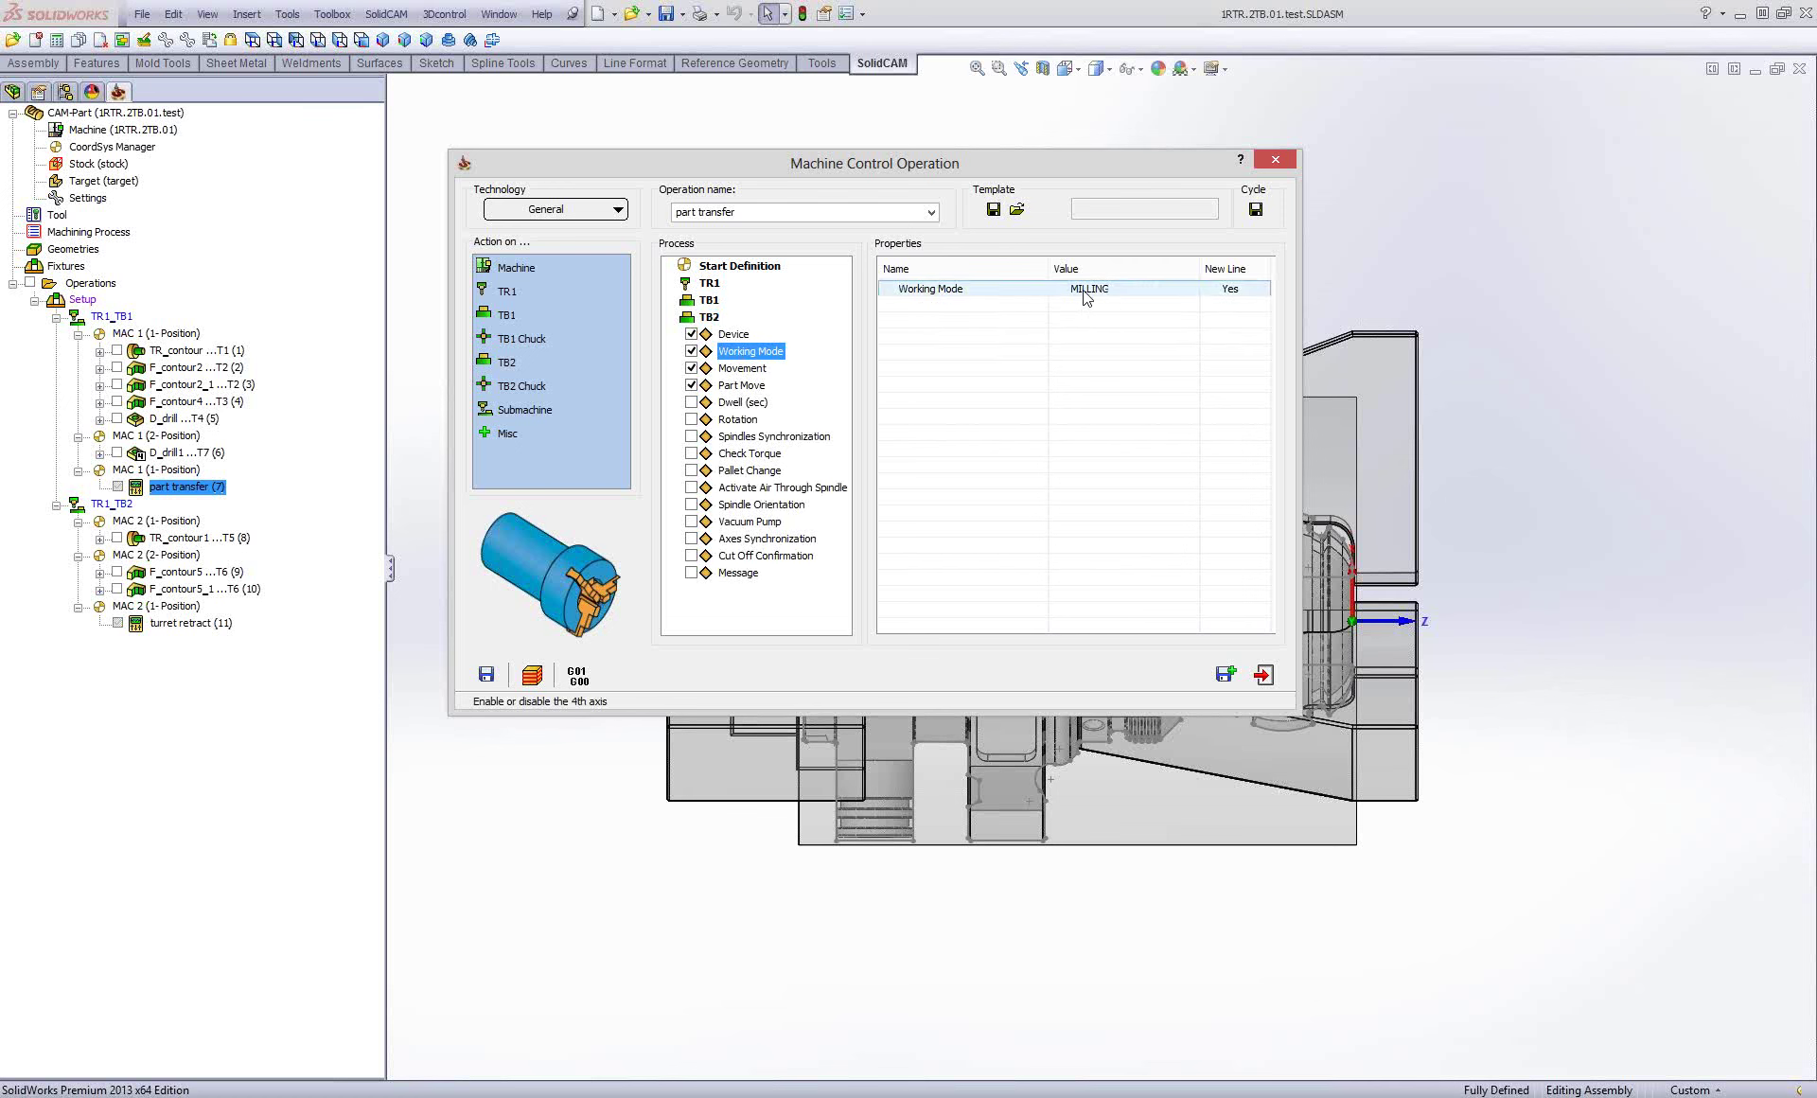
{"action": "left_click", "coordinate": [1140, 290]}
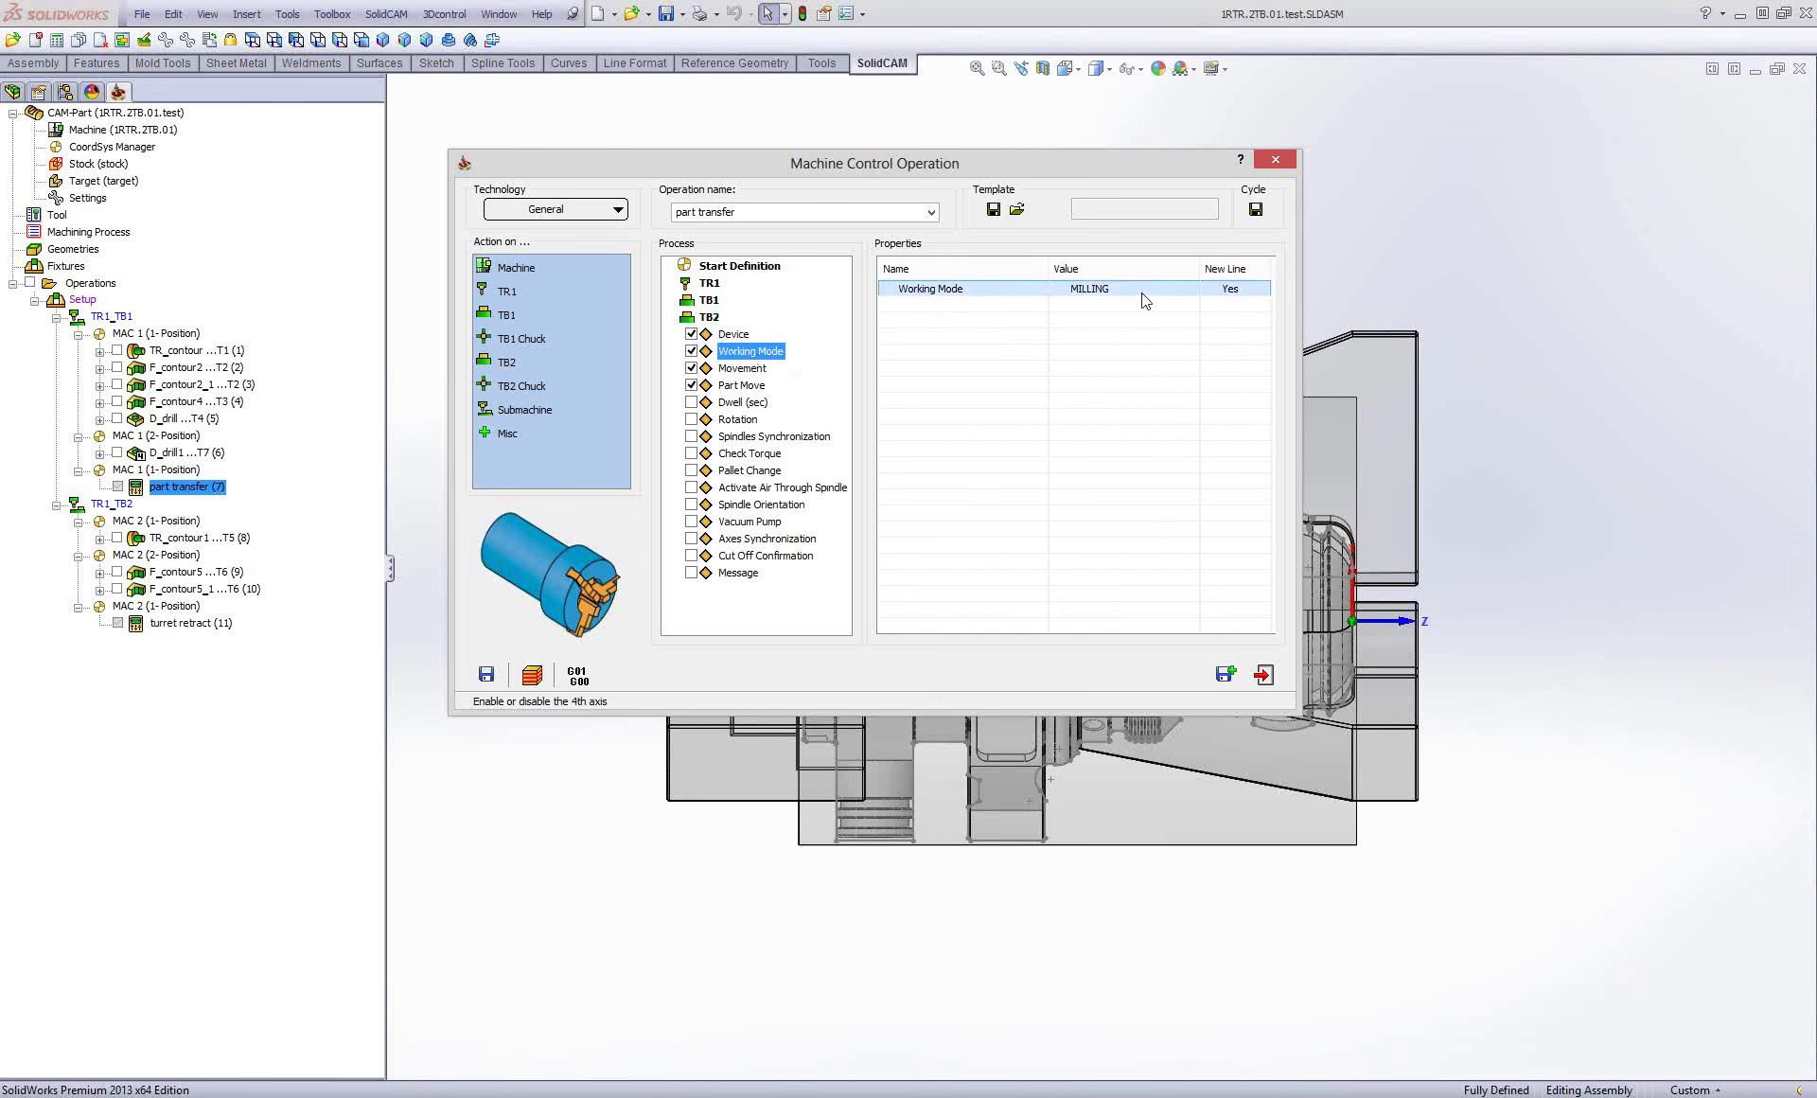
{"action": "left_click", "coordinate": [1098, 350]}
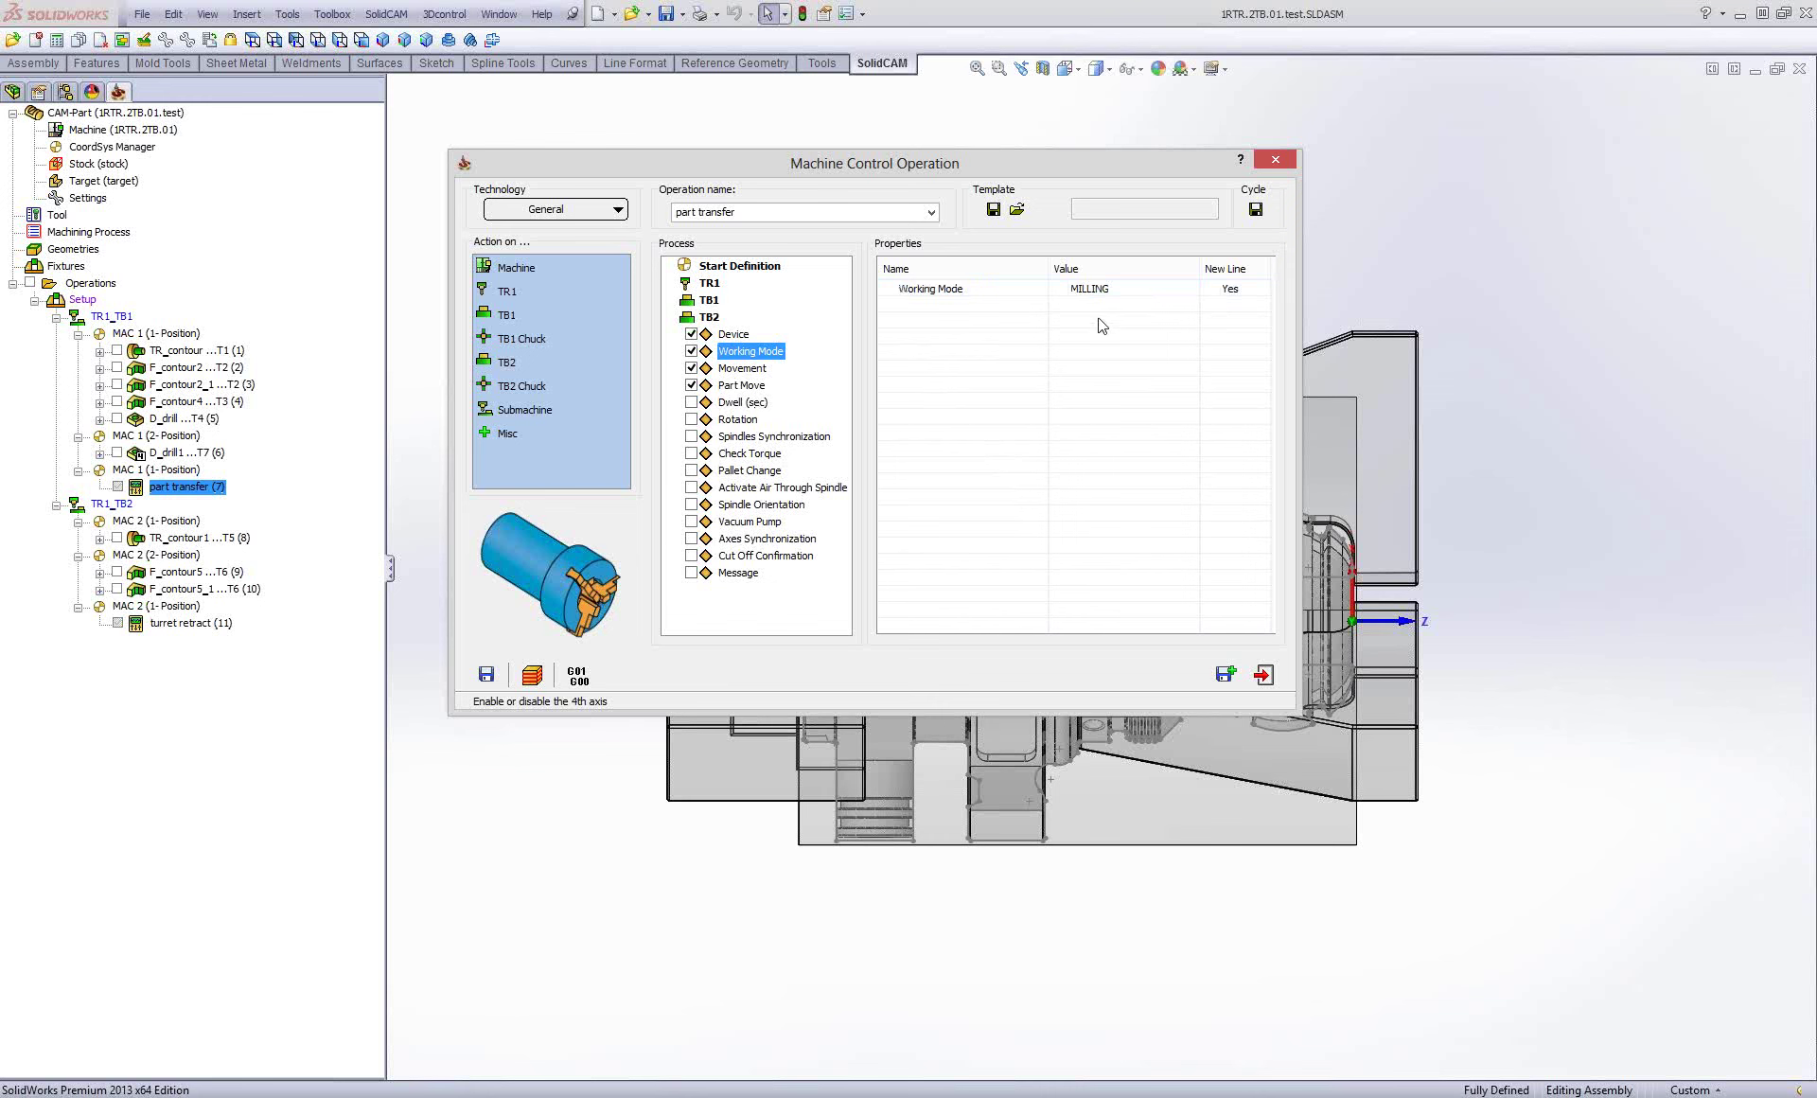
{"action": "left_click", "coordinate": [1103, 290]}
{"action": "left_click", "coordinate": [1103, 291]}
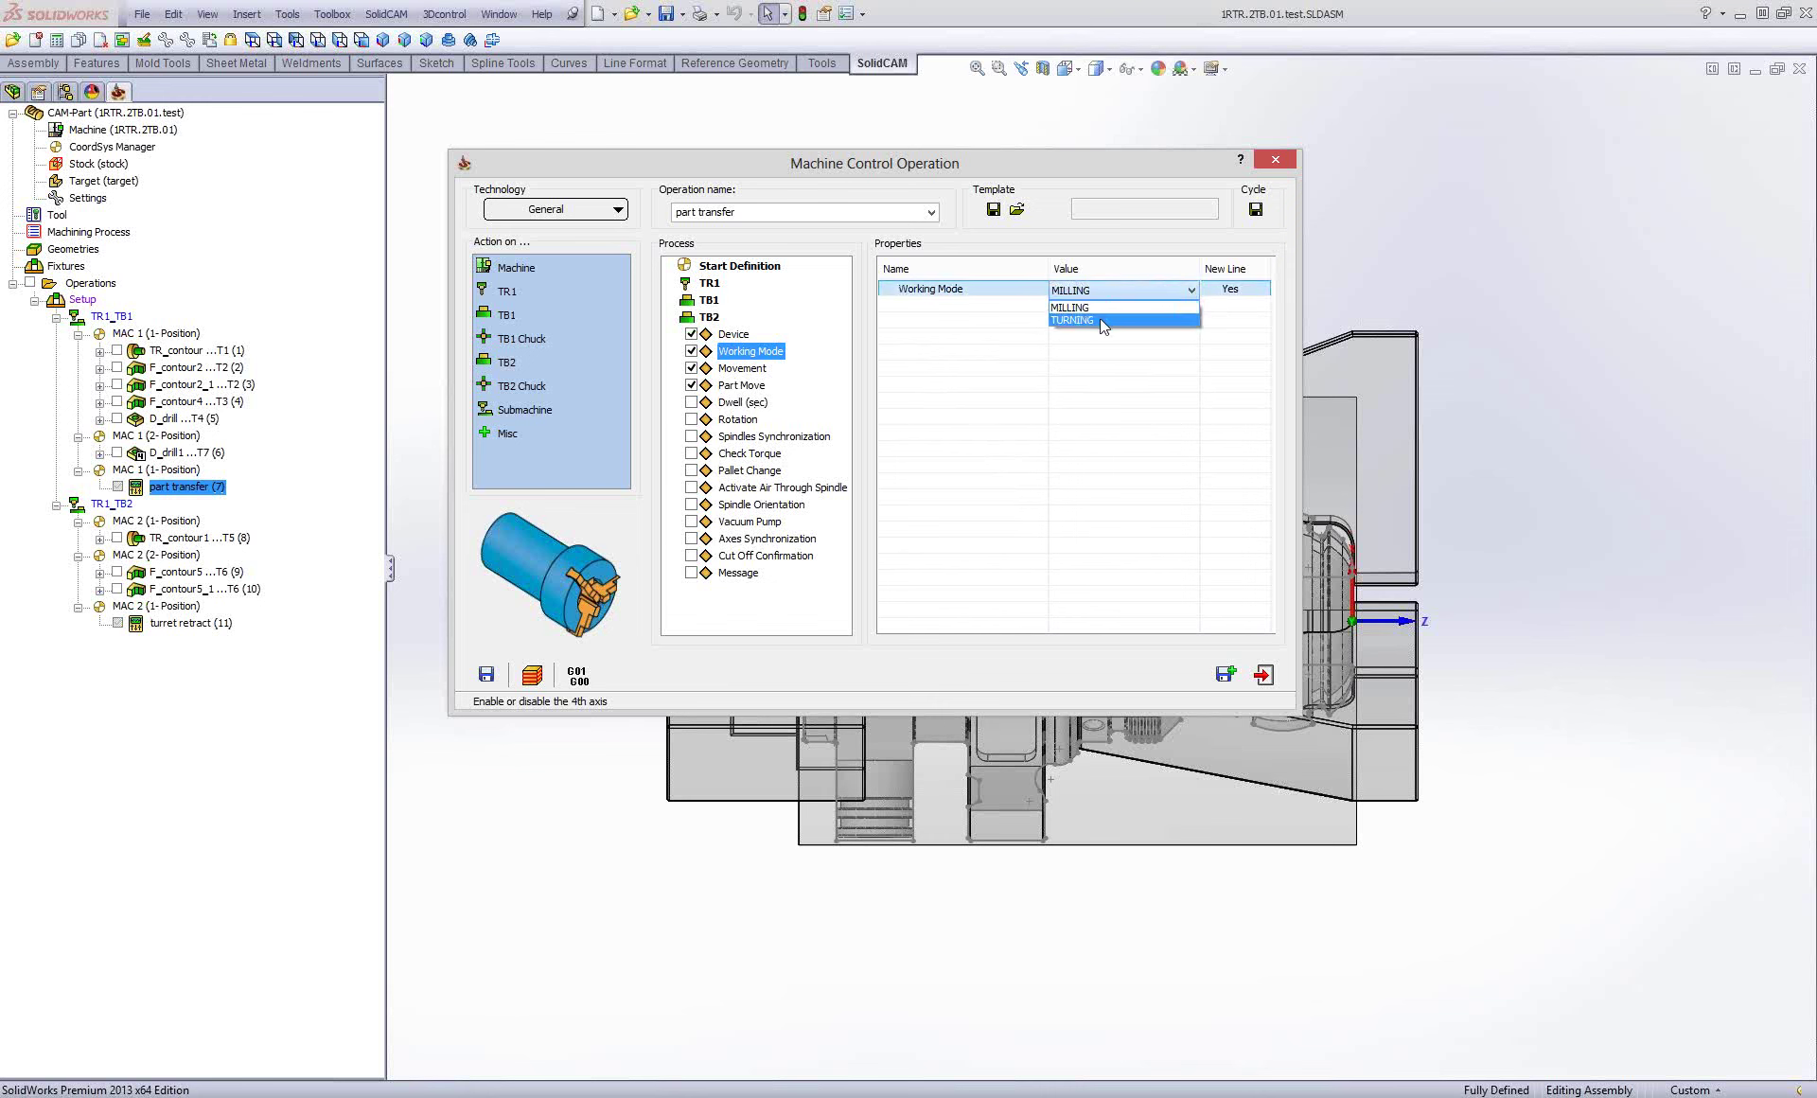
{"action": "left_click", "coordinate": [993, 383]}
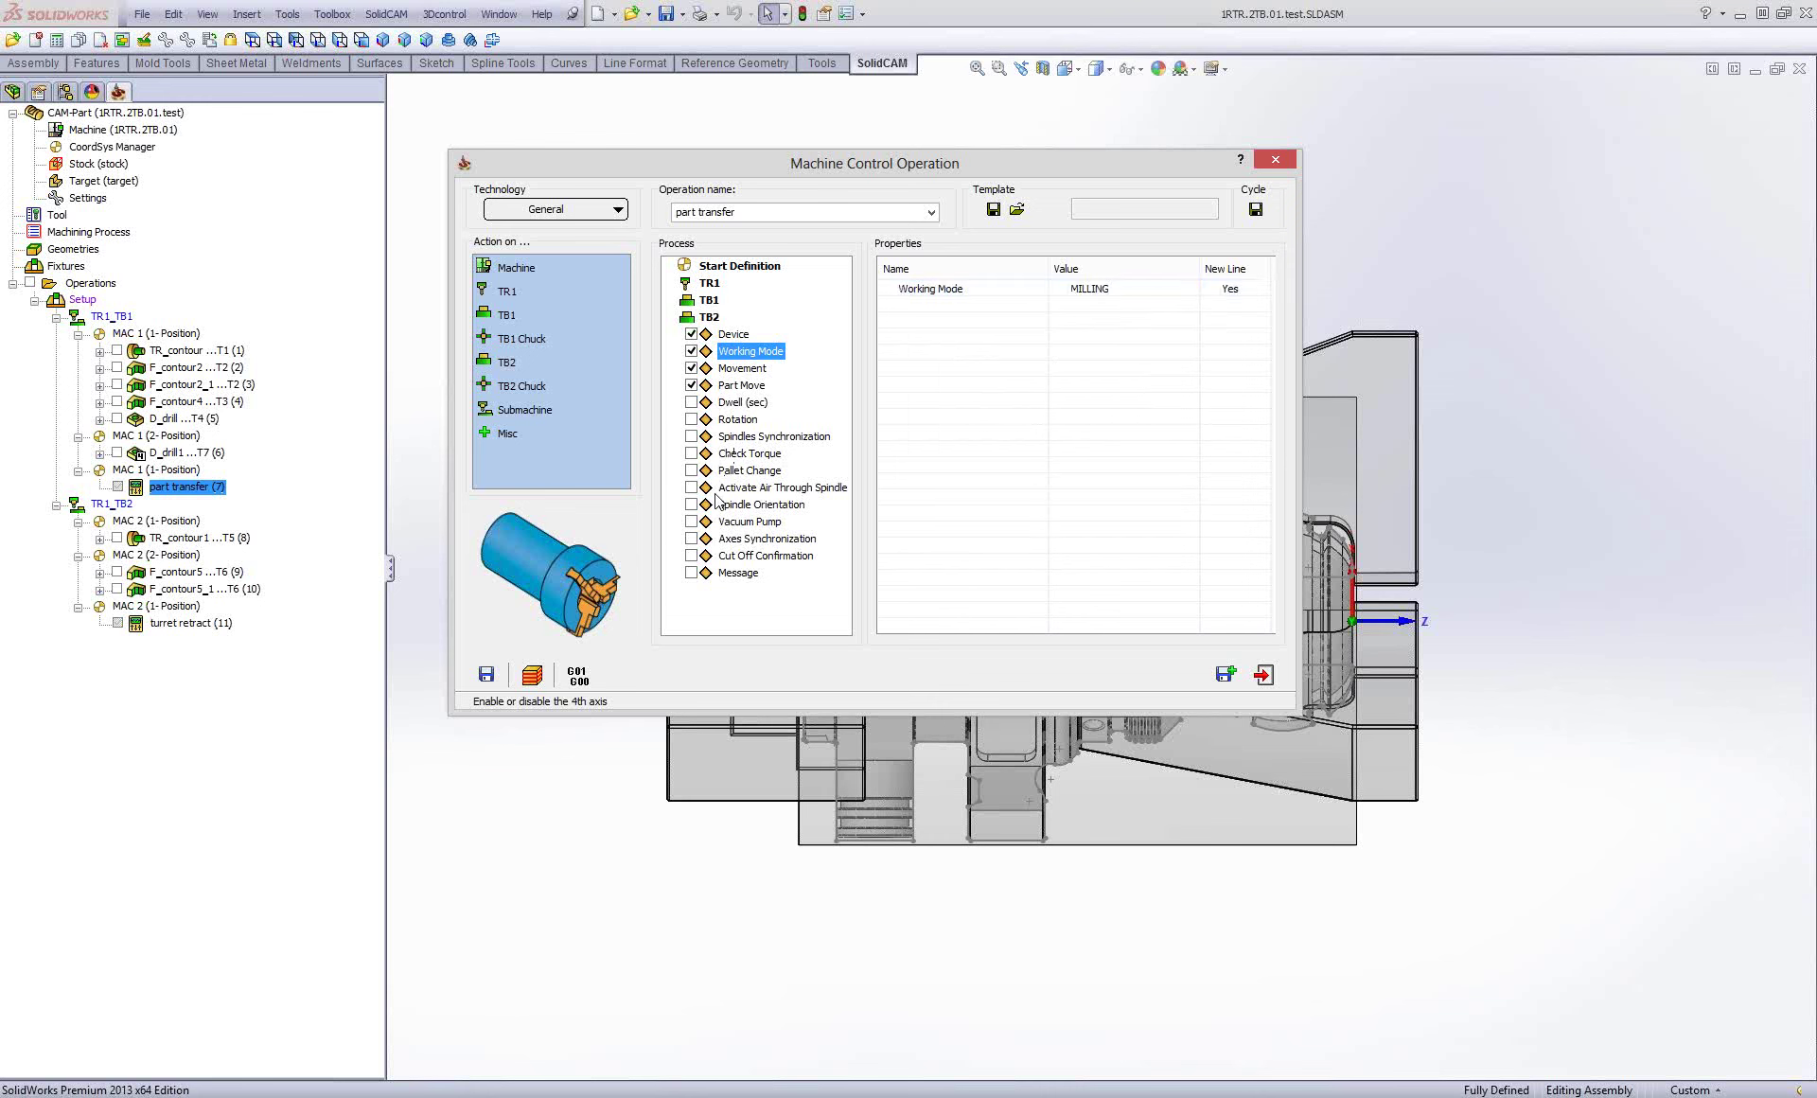
{"action": "left_click", "coordinate": [735, 437]}
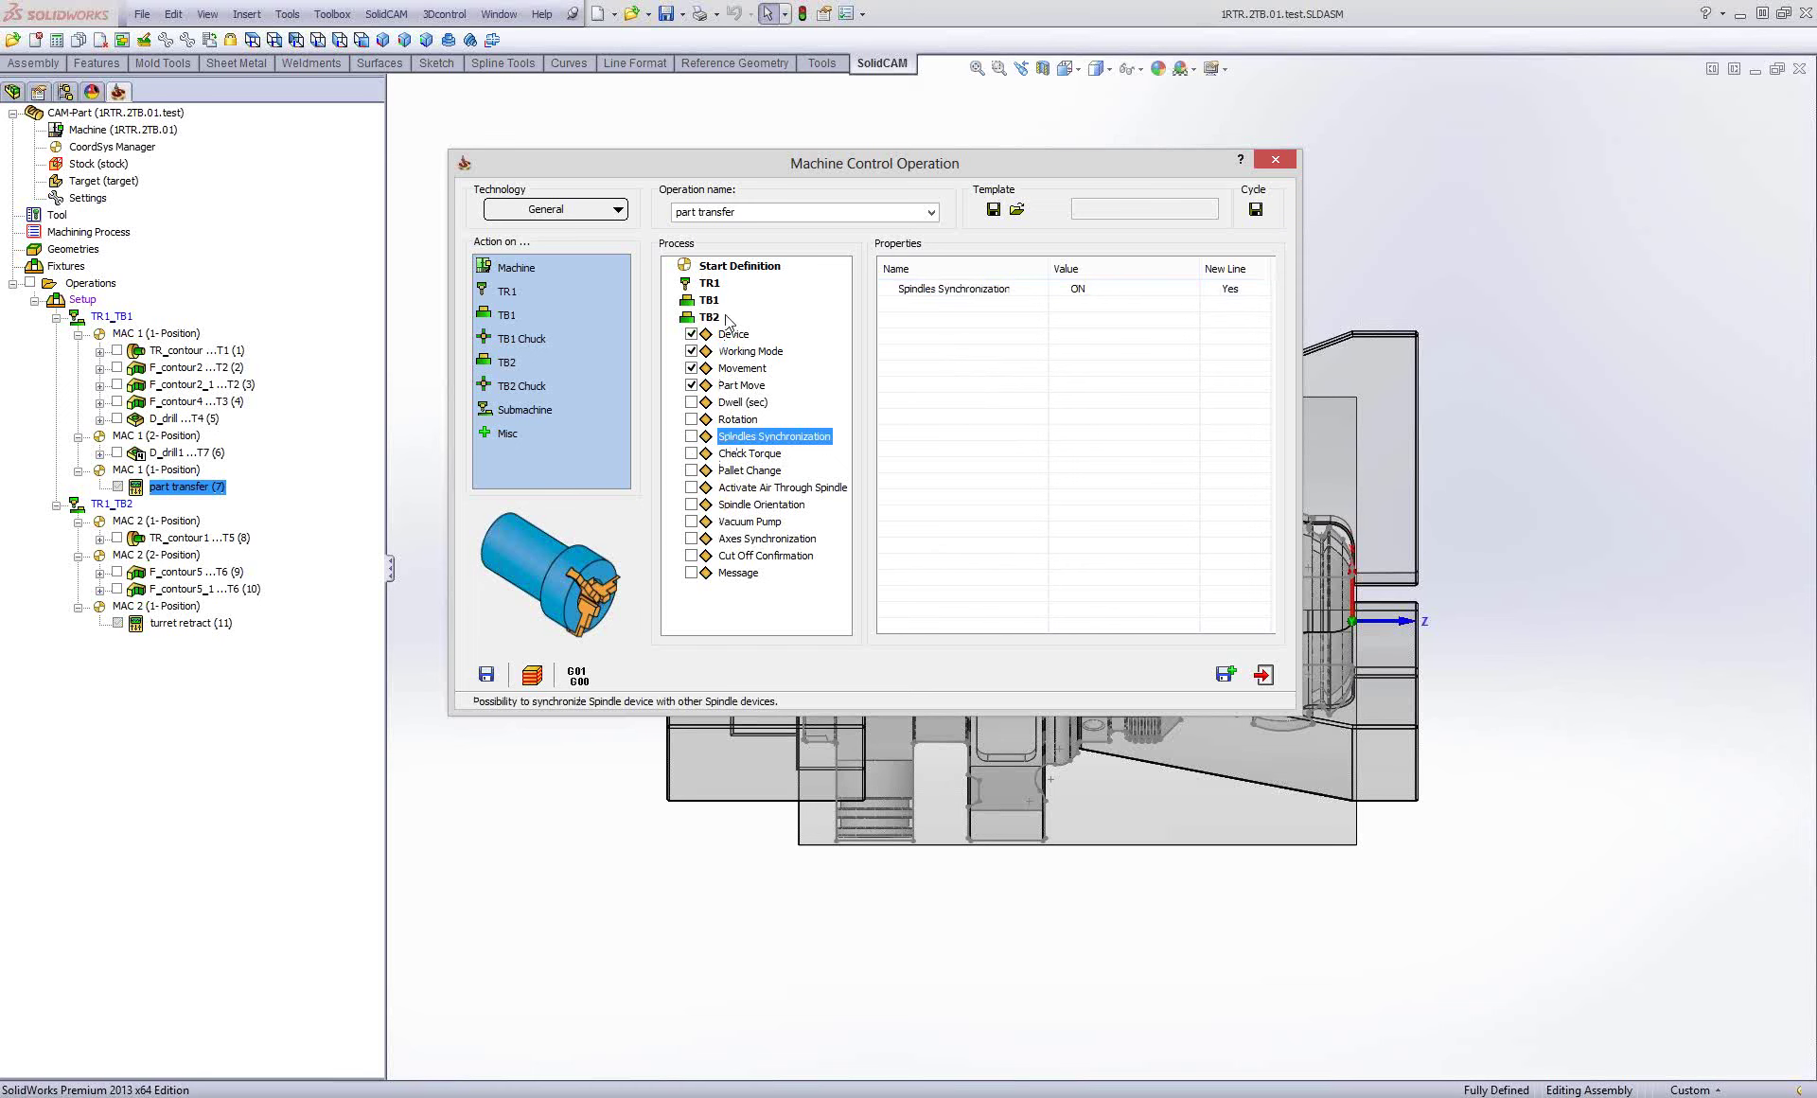
{"action": "left_click", "coordinate": [709, 301]}
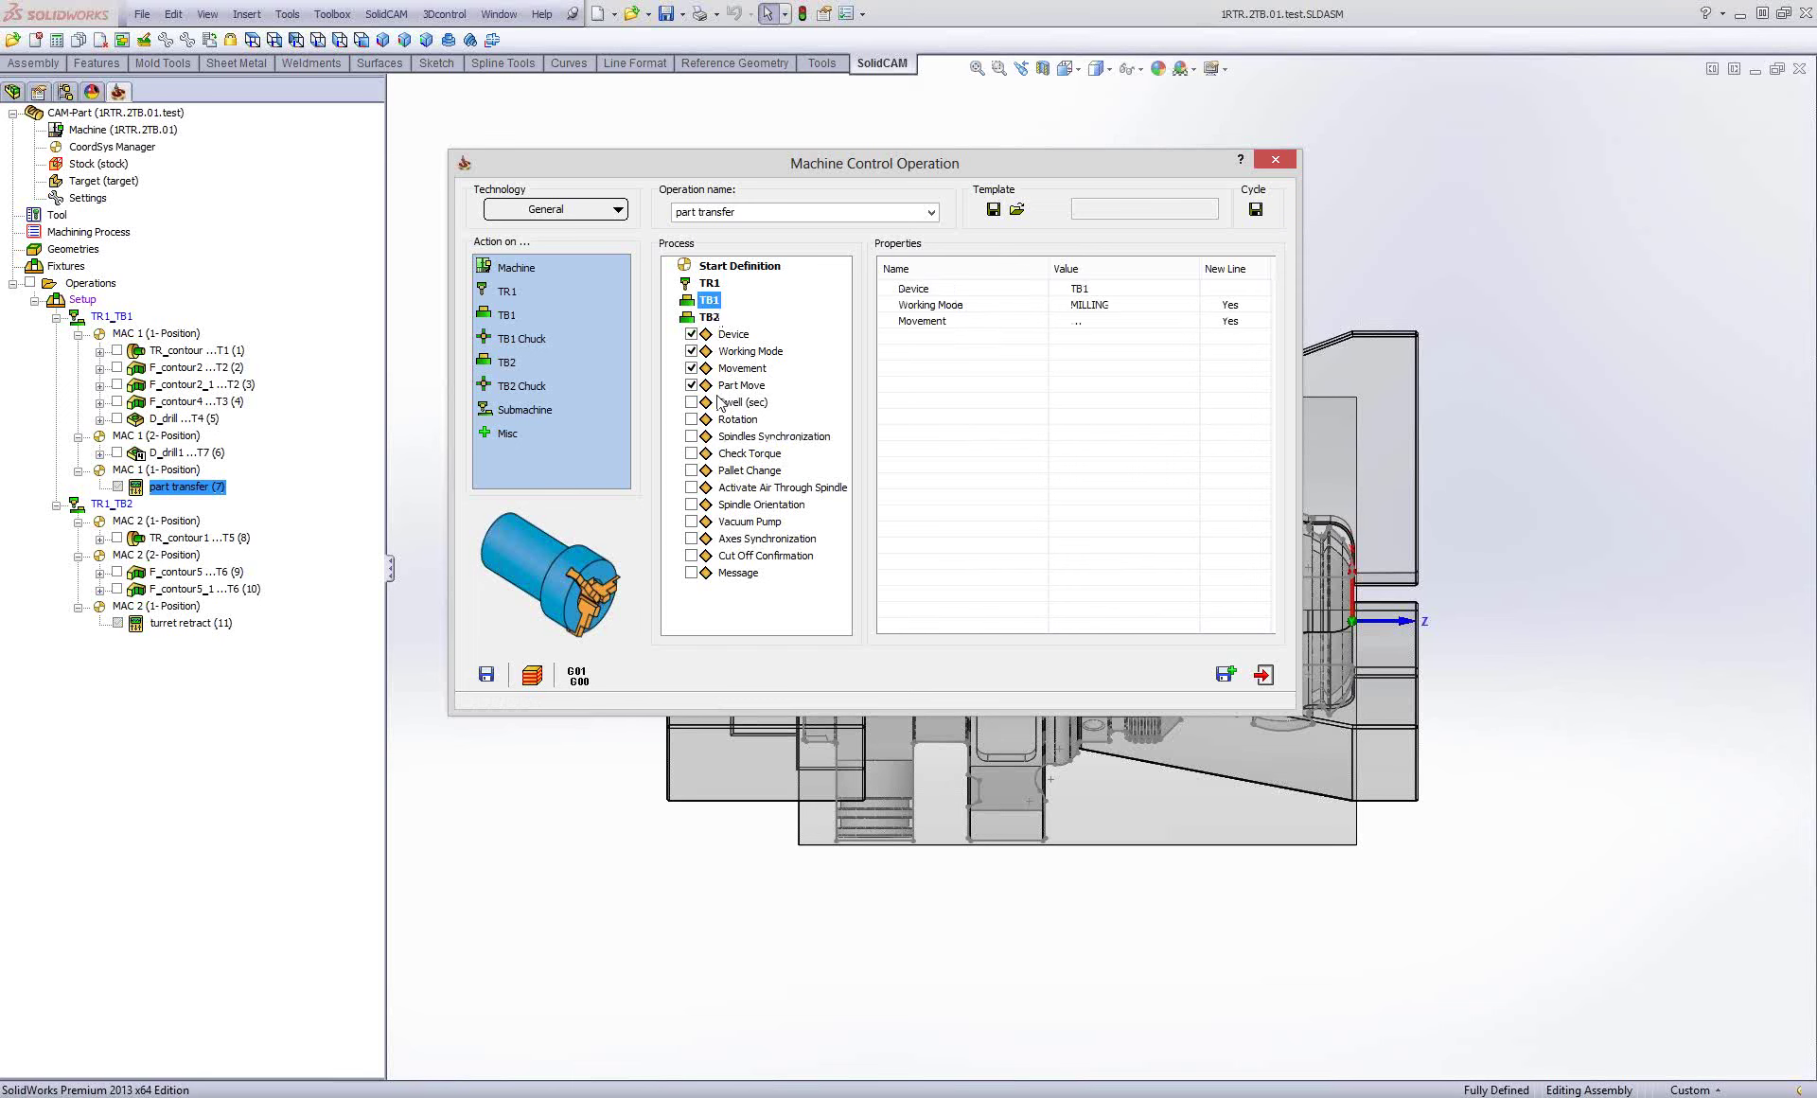
{"action": "left_click", "coordinate": [709, 318]}
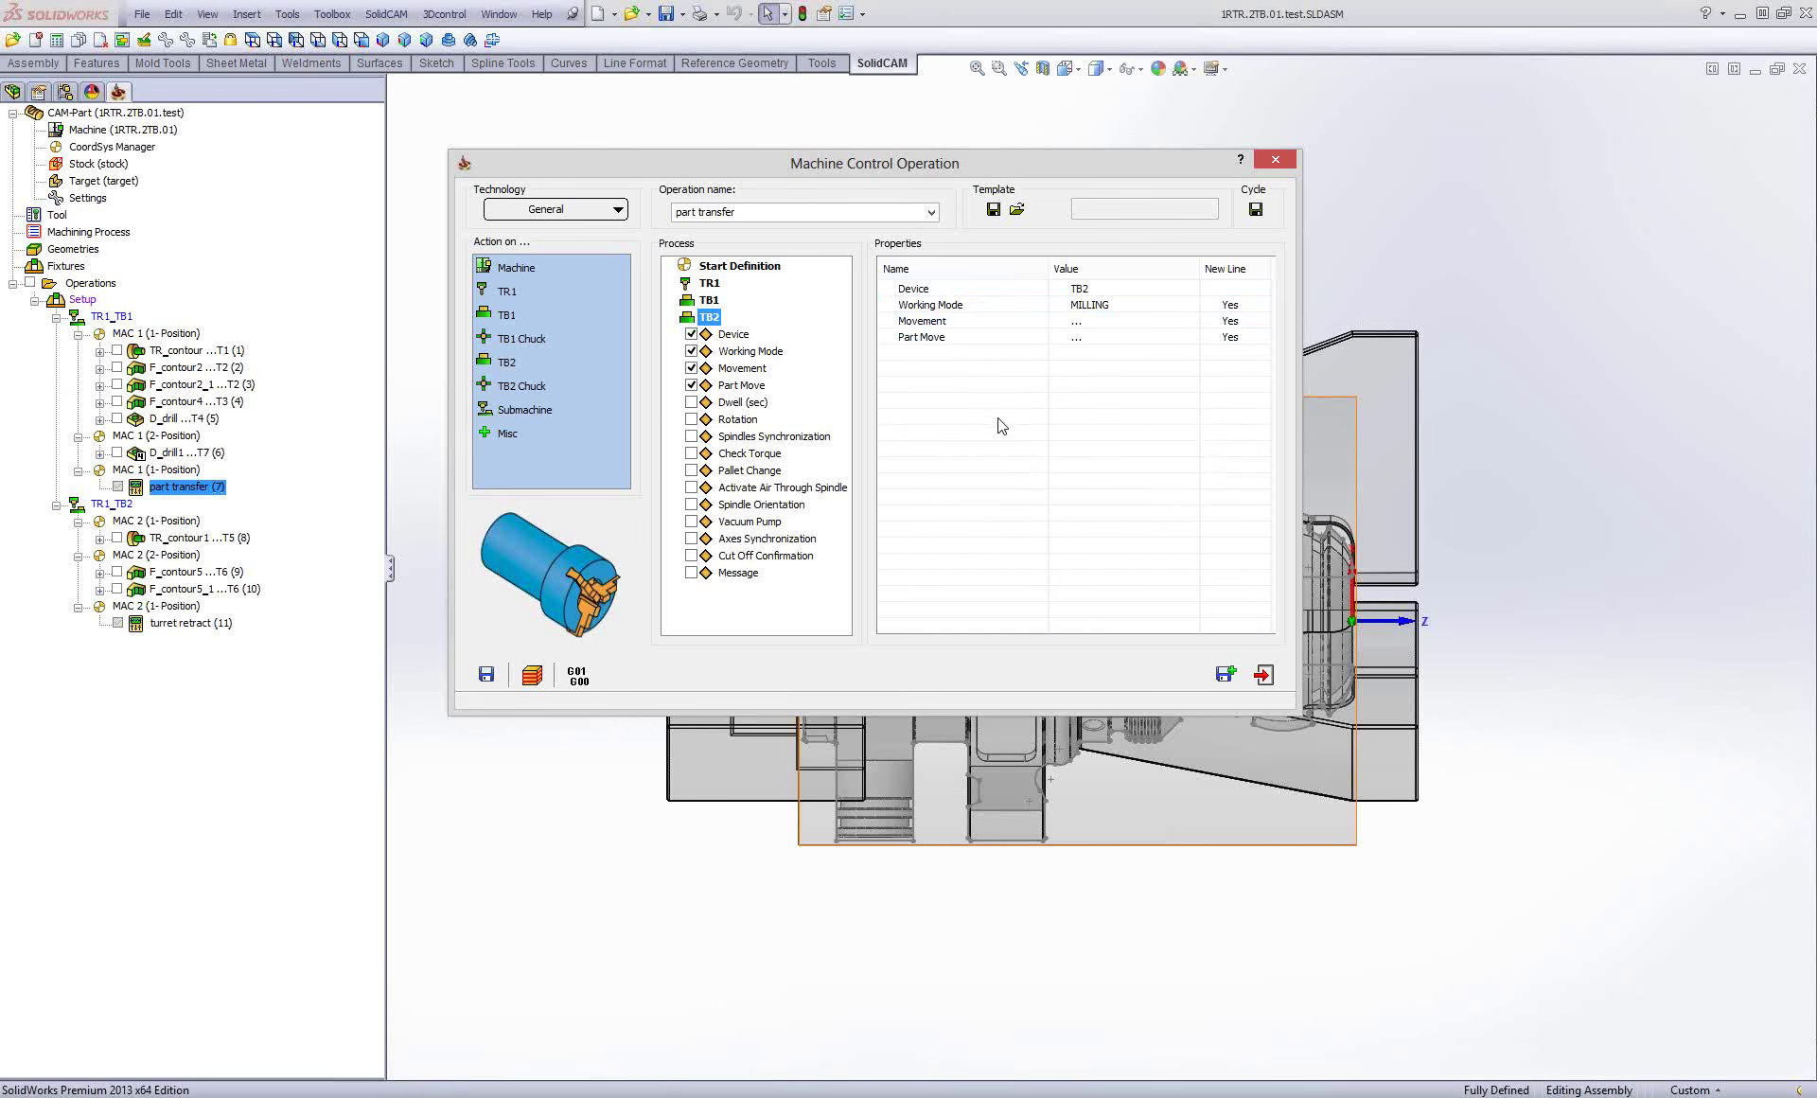
Confirm TB2's movement row 2 keeps ZTB2 at -1238.
{"action": "left_click", "coordinate": [742, 368]}
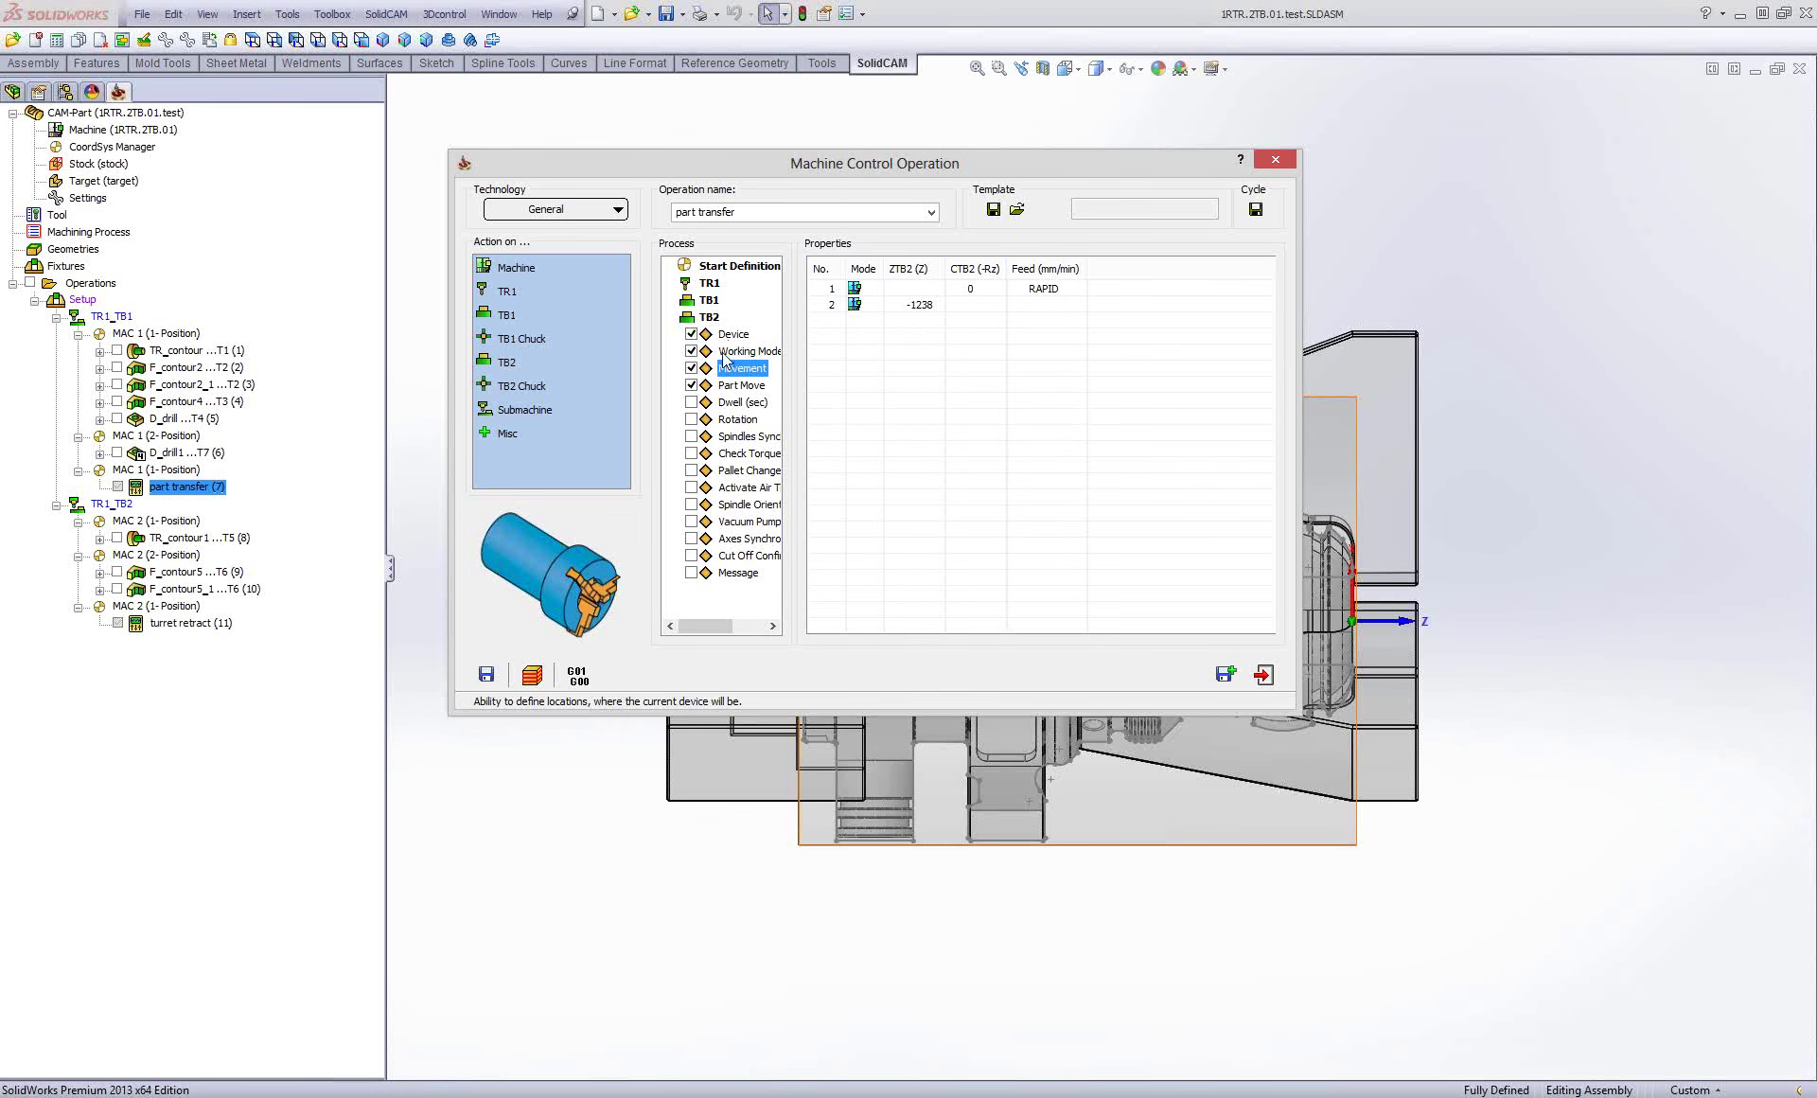
{"action": "left_click", "coordinate": [747, 351]}
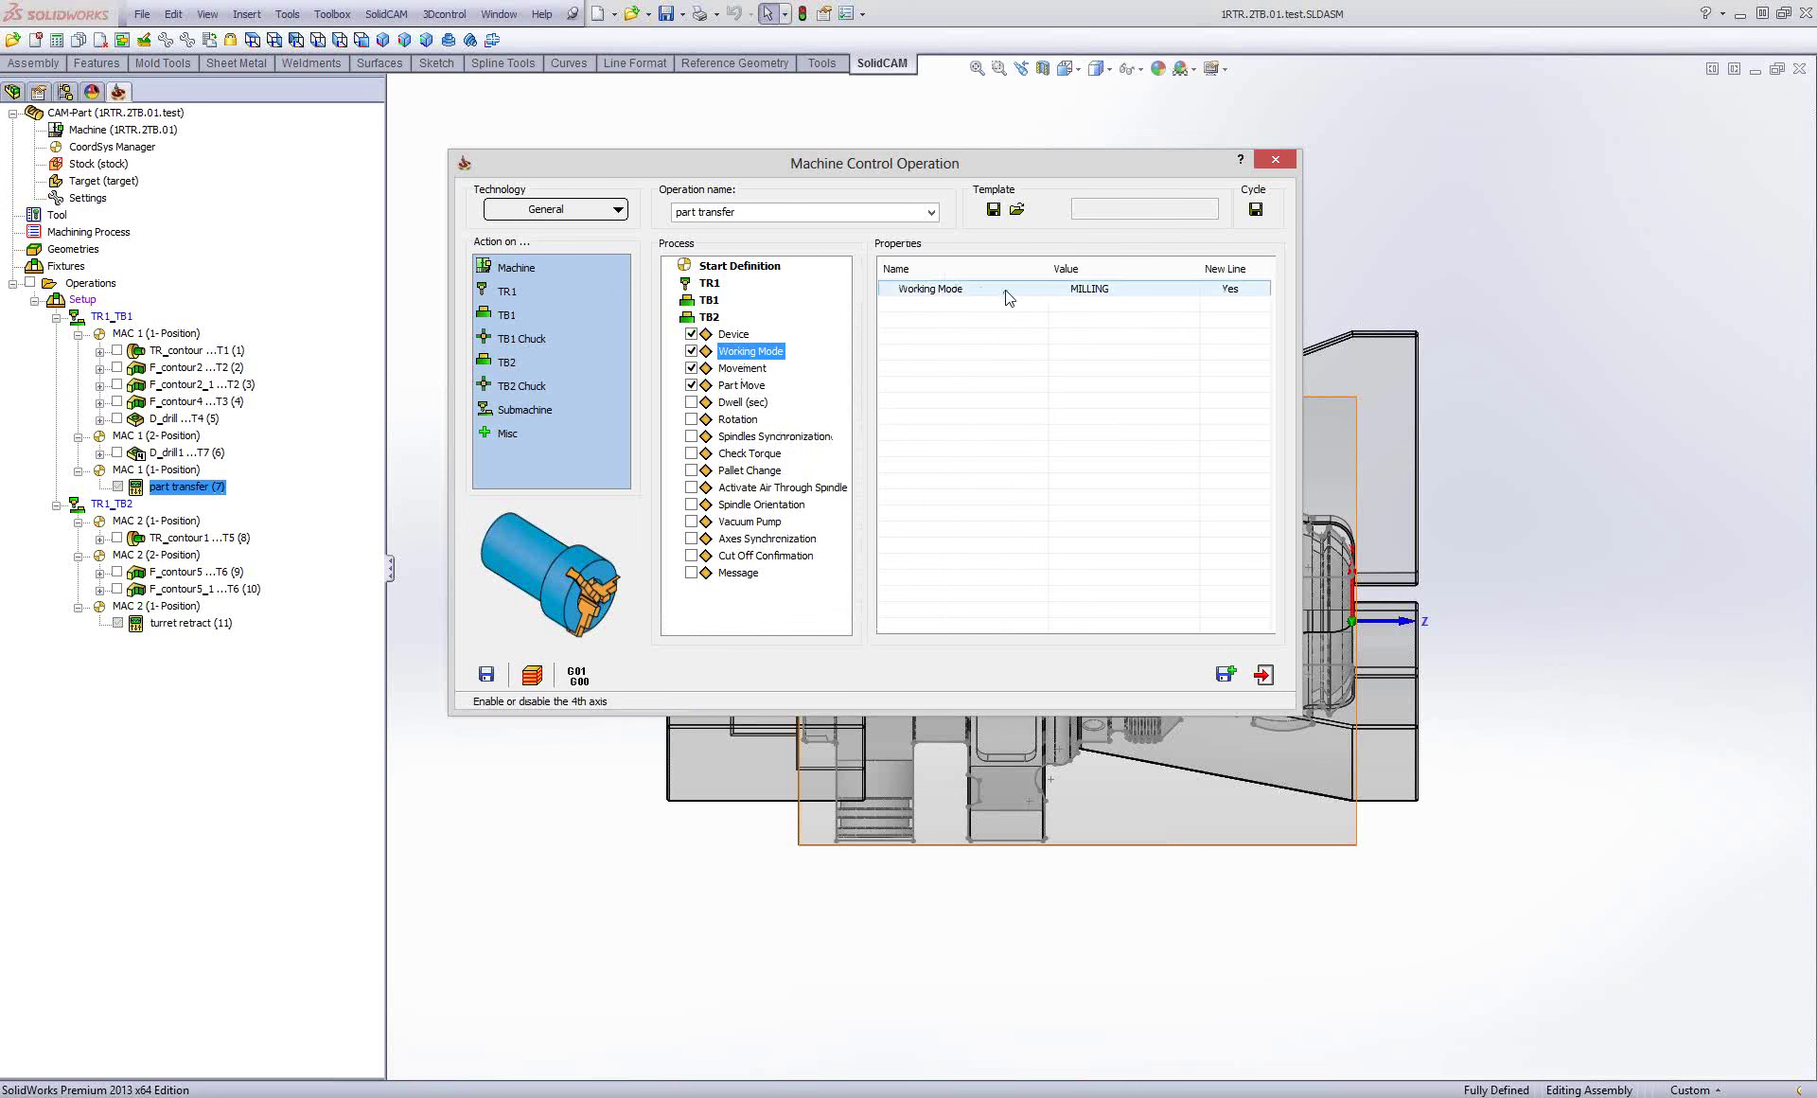
{"action": "left_click", "coordinate": [743, 368]}
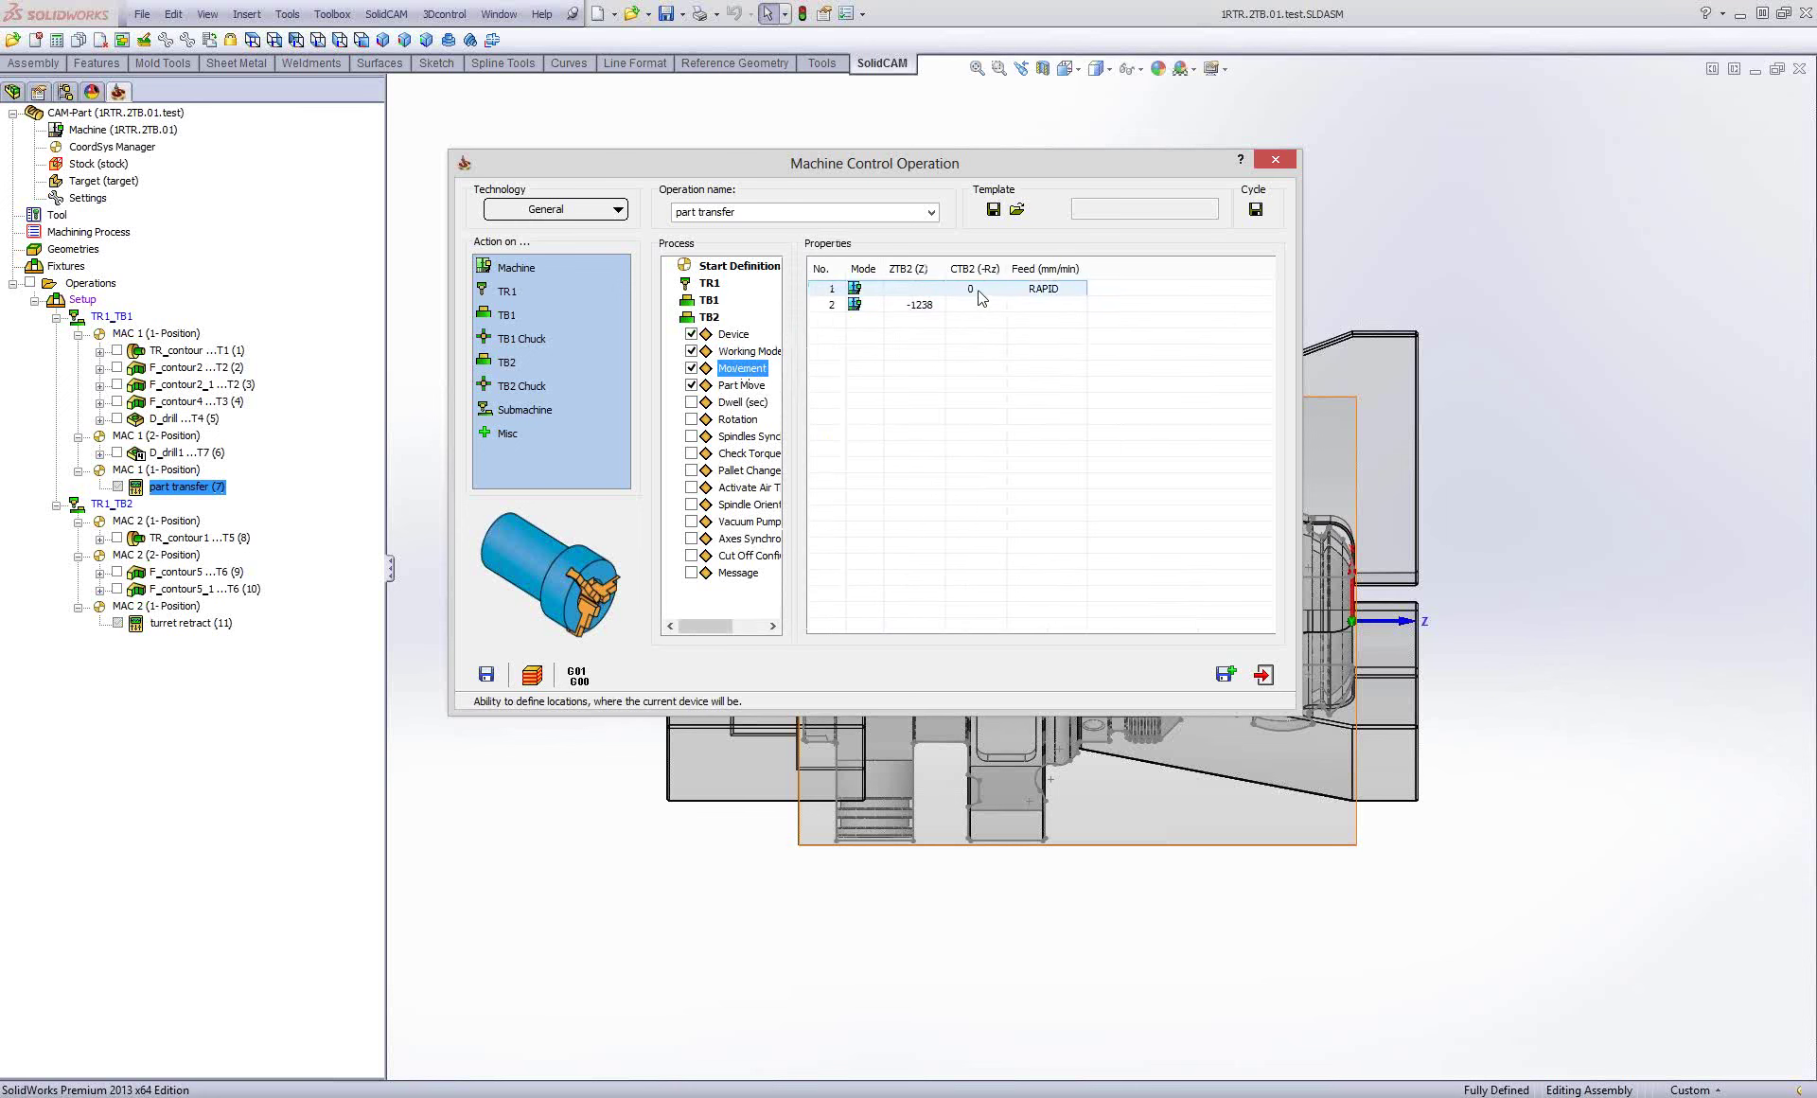
{"action": "left_click", "coordinate": [917, 308]}
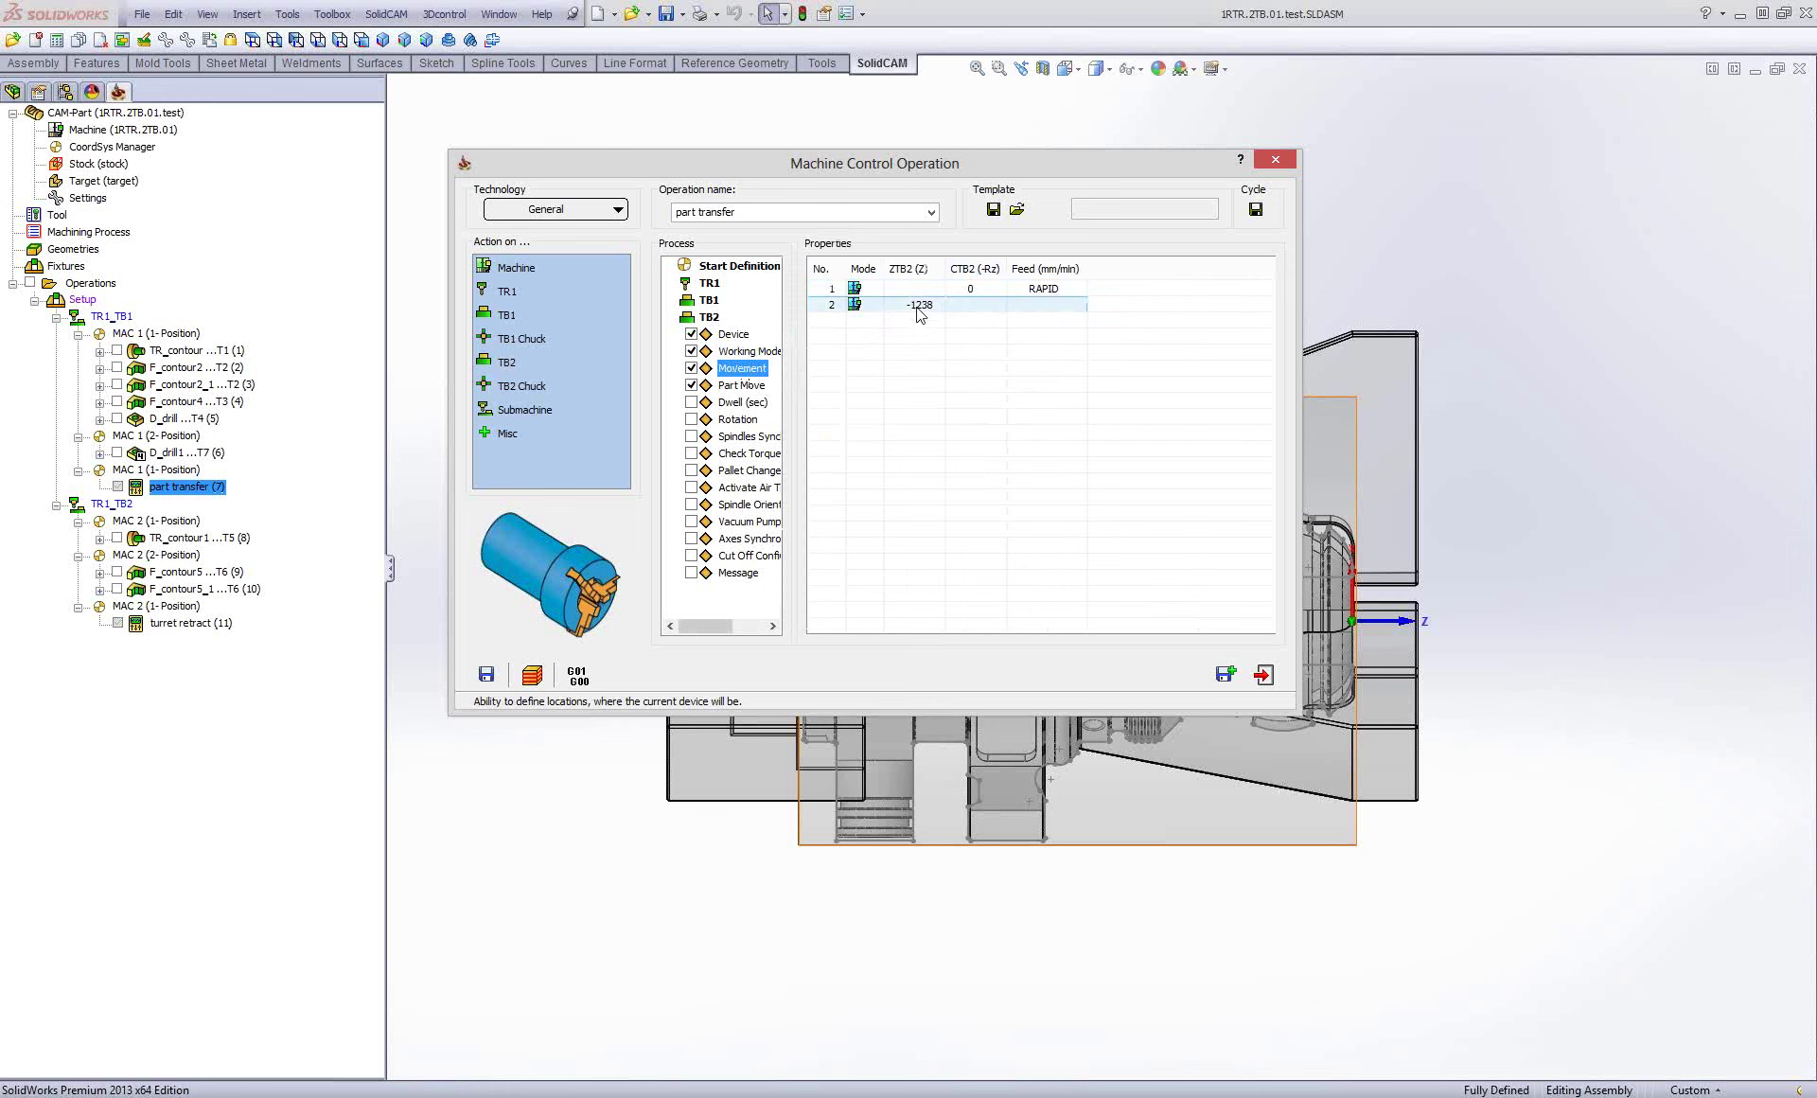
{"action": "left_click", "coordinate": [917, 307]}
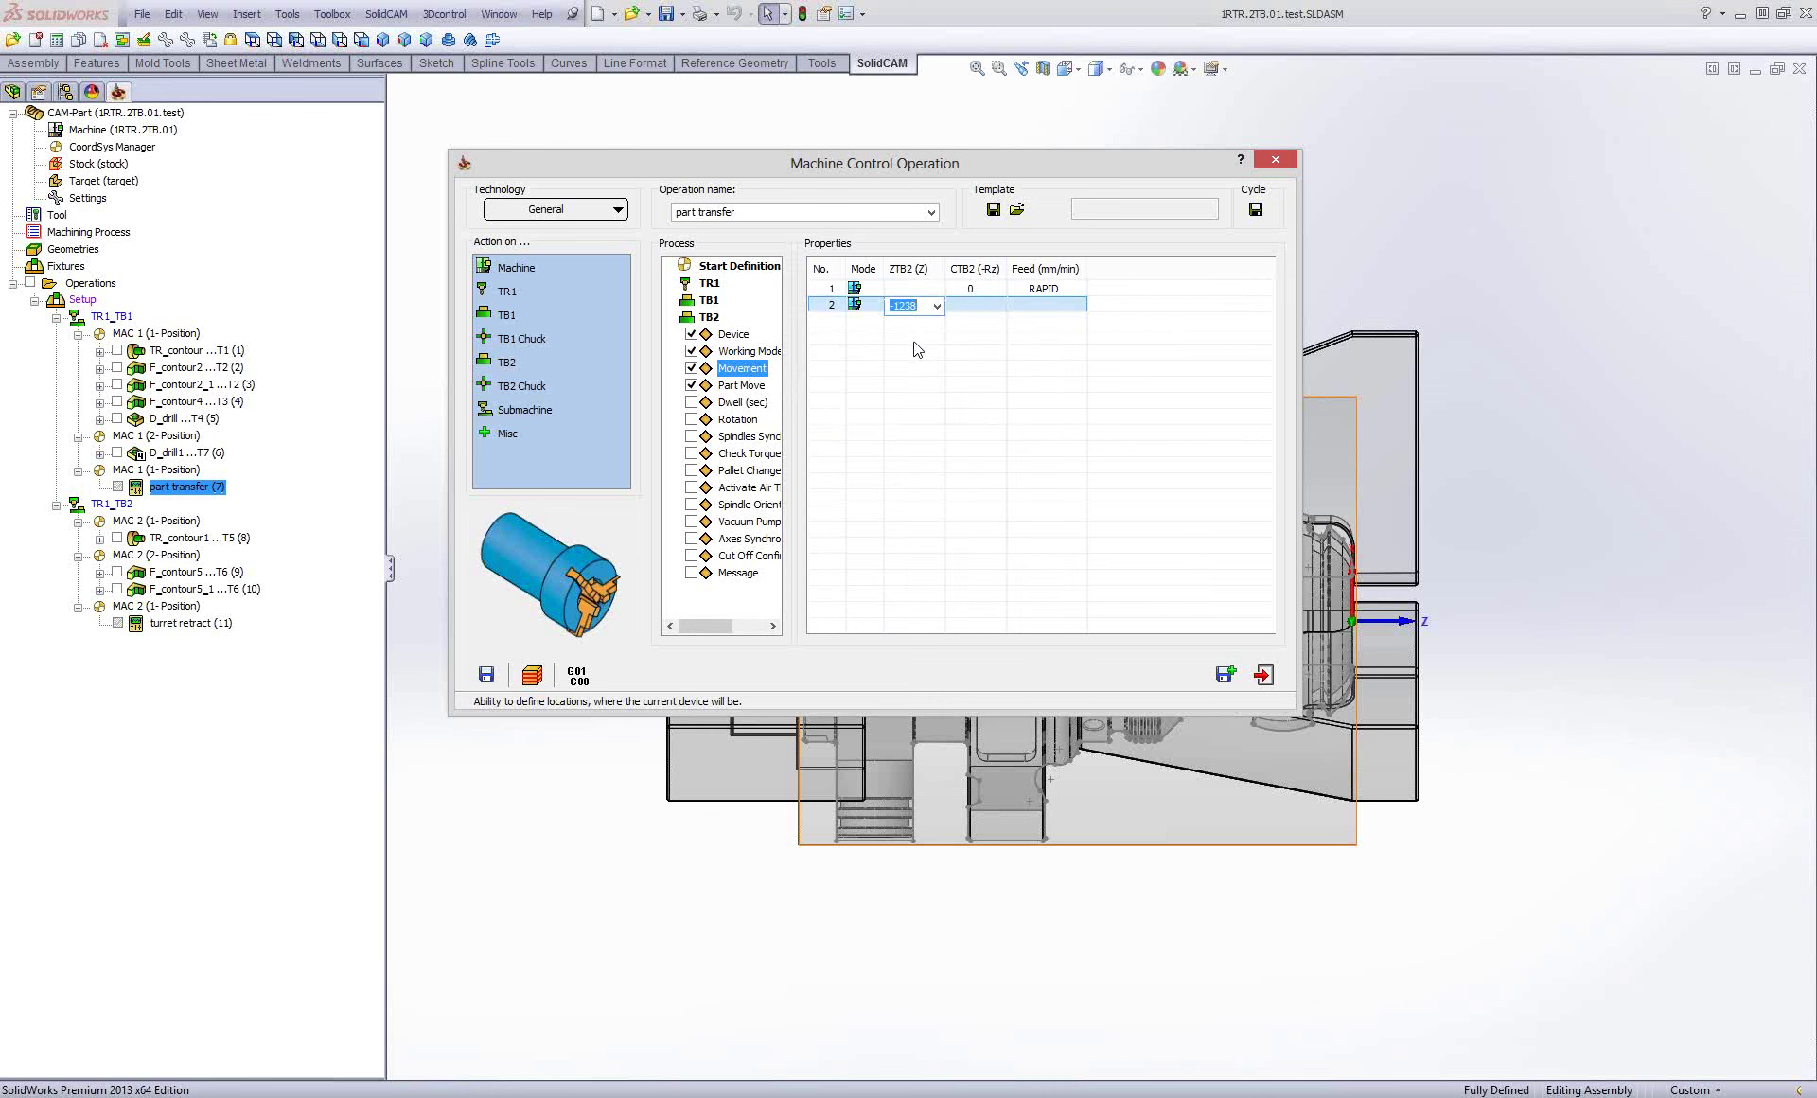
{"action": "left_click", "coordinate": [920, 325]}
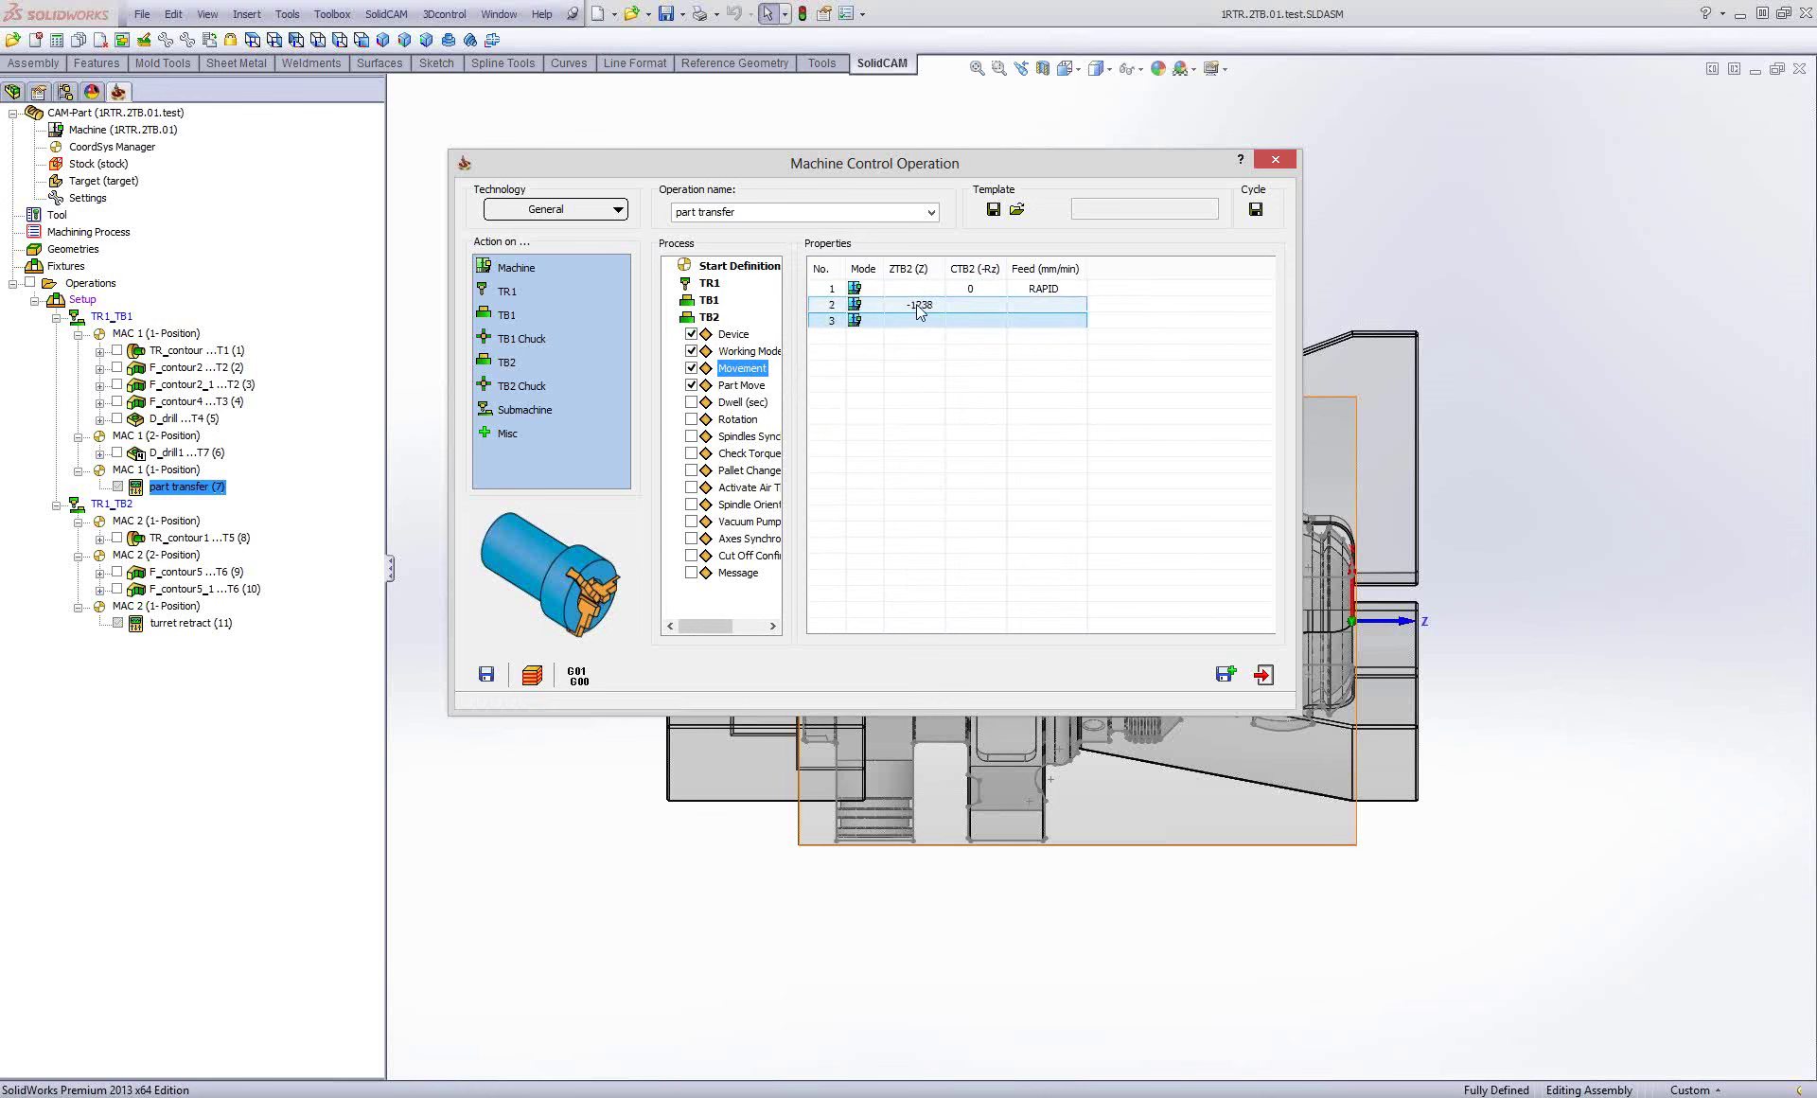
Compare TB2's Movement table with its Part Move settings carrying the part to Z 0.
{"action": "left_click", "coordinate": [739, 387]}
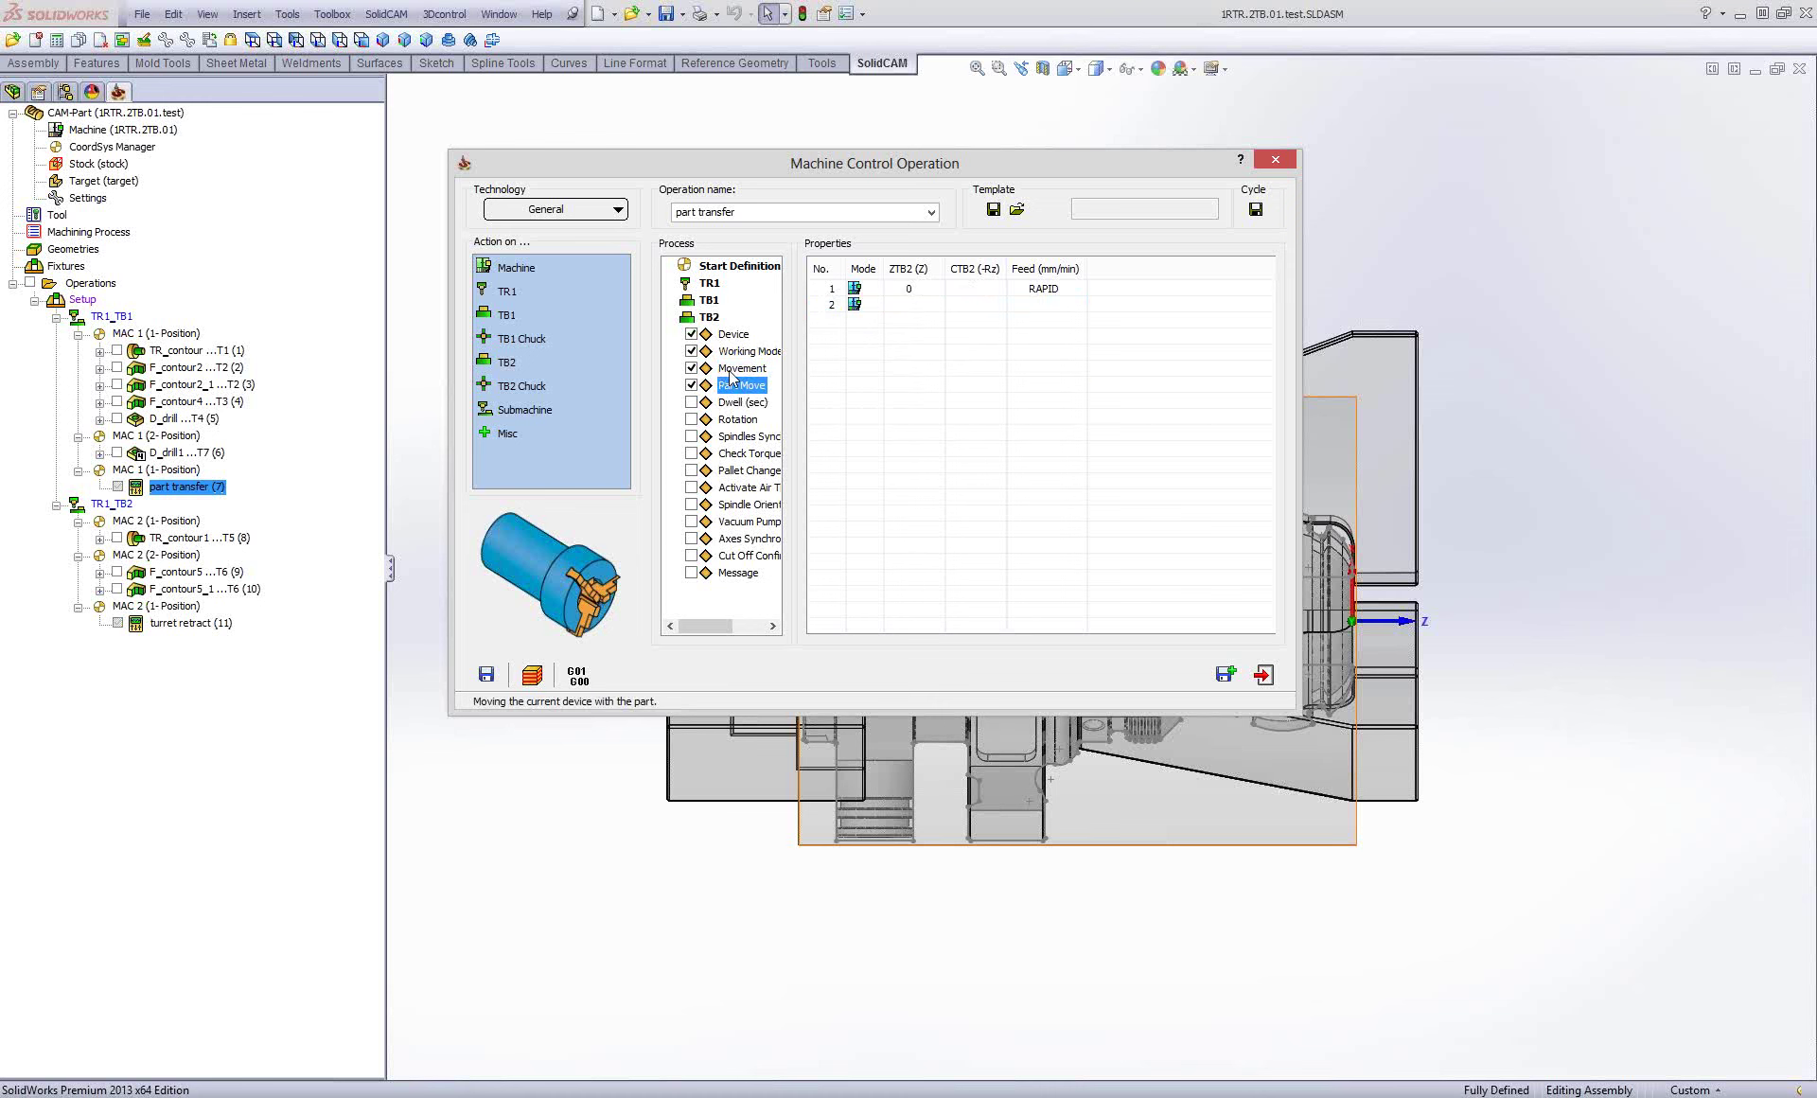
{"action": "left_click", "coordinate": [730, 372]}
{"action": "left_click", "coordinate": [738, 387]}
{"action": "left_click", "coordinate": [735, 372]}
{"action": "left_click", "coordinate": [733, 369]}
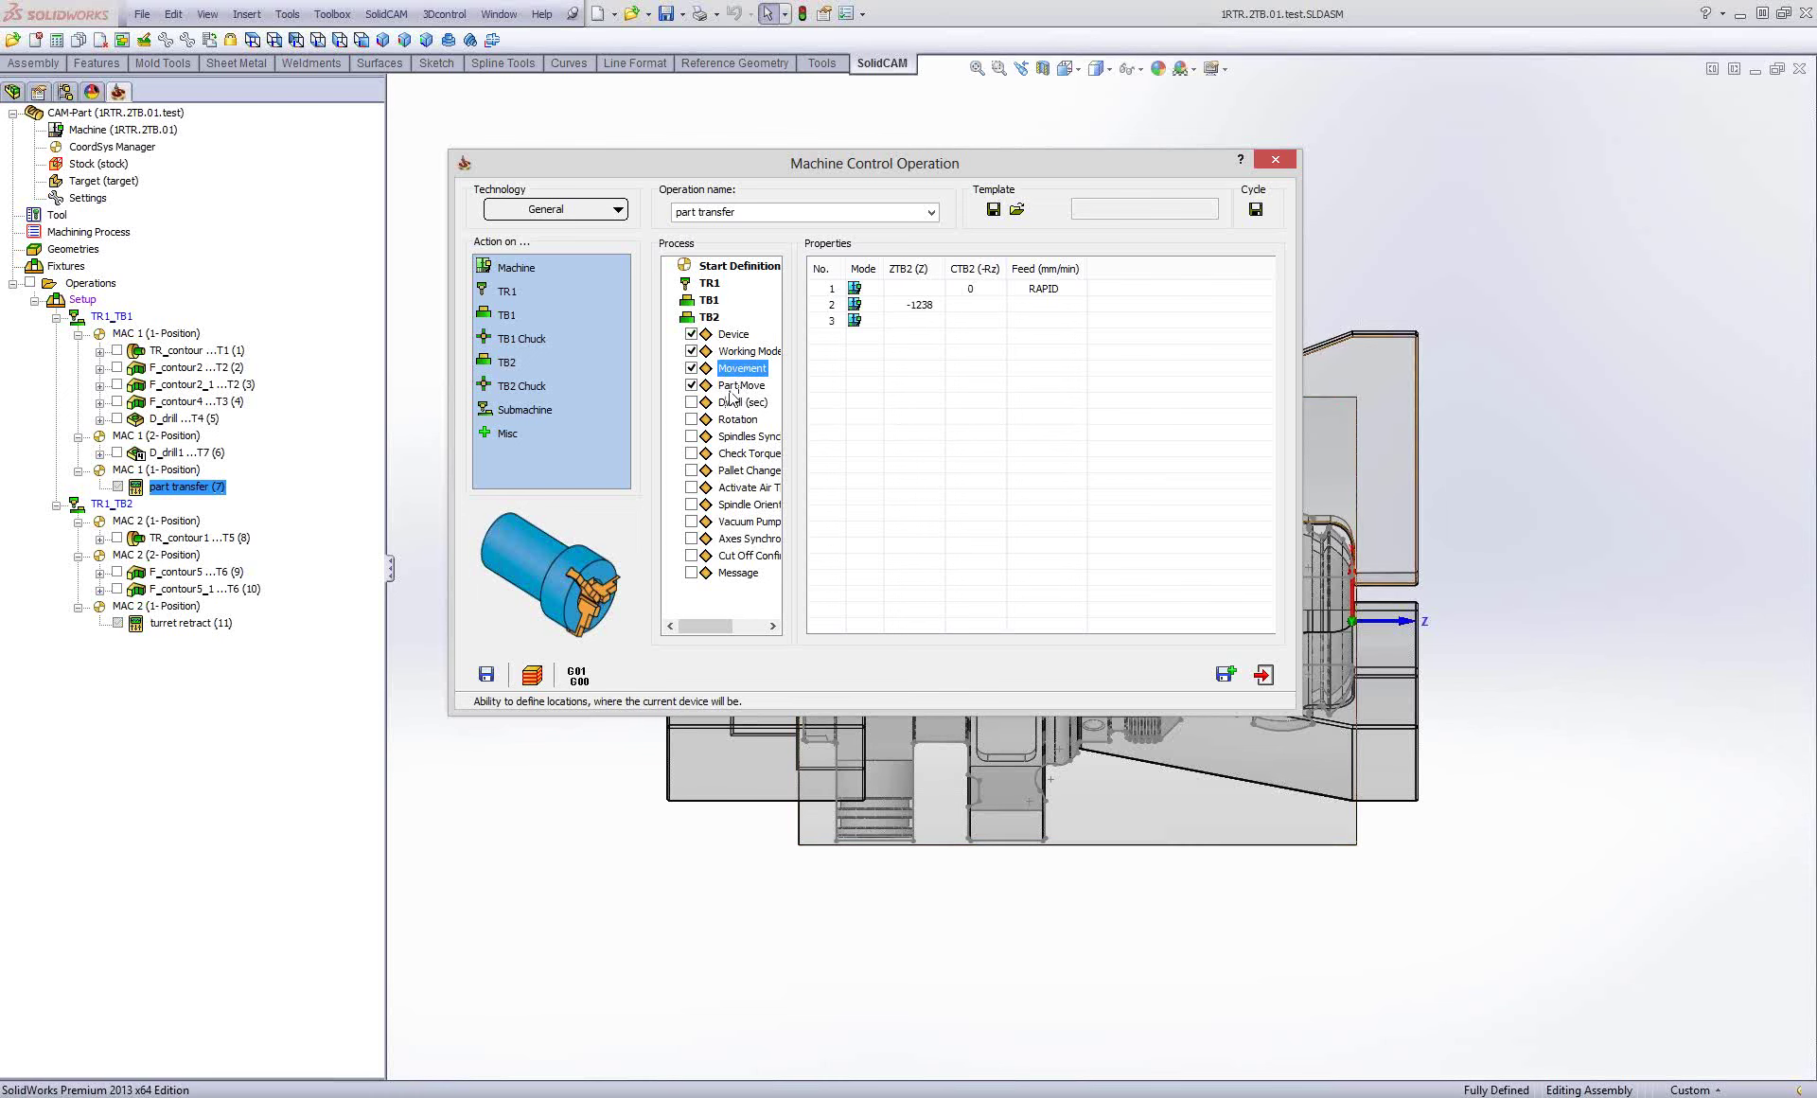
{"action": "left_click", "coordinate": [731, 388]}
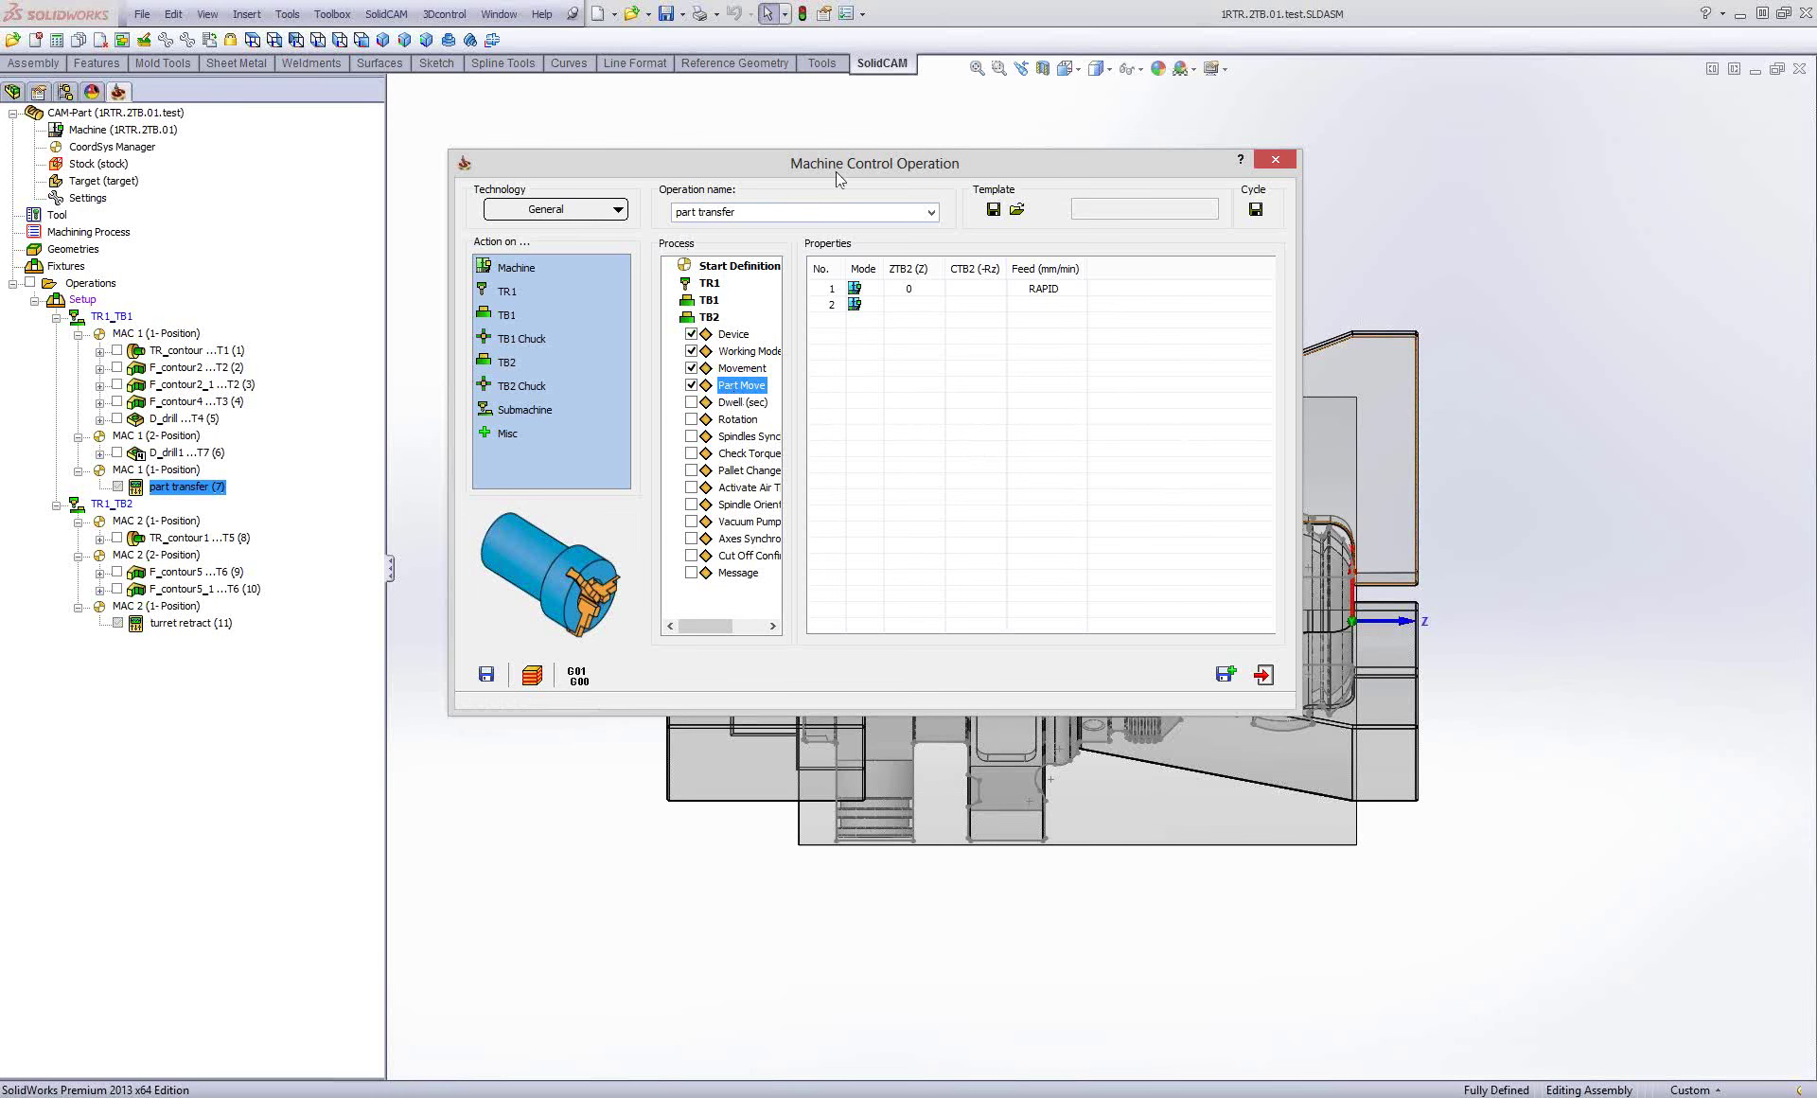
Add a TB2 Chuck step with Table Name TB2, leaving Clamp unchecked (OPEN).
{"action": "mouse_move", "coordinate": [844, 163]}
{"action": "left_mouse_down"}
{"action": "mouse_move", "coordinate": [878, 196]}
{"action": "mouse_move", "coordinate": [851, 171]}
{"action": "left_mouse_up"}
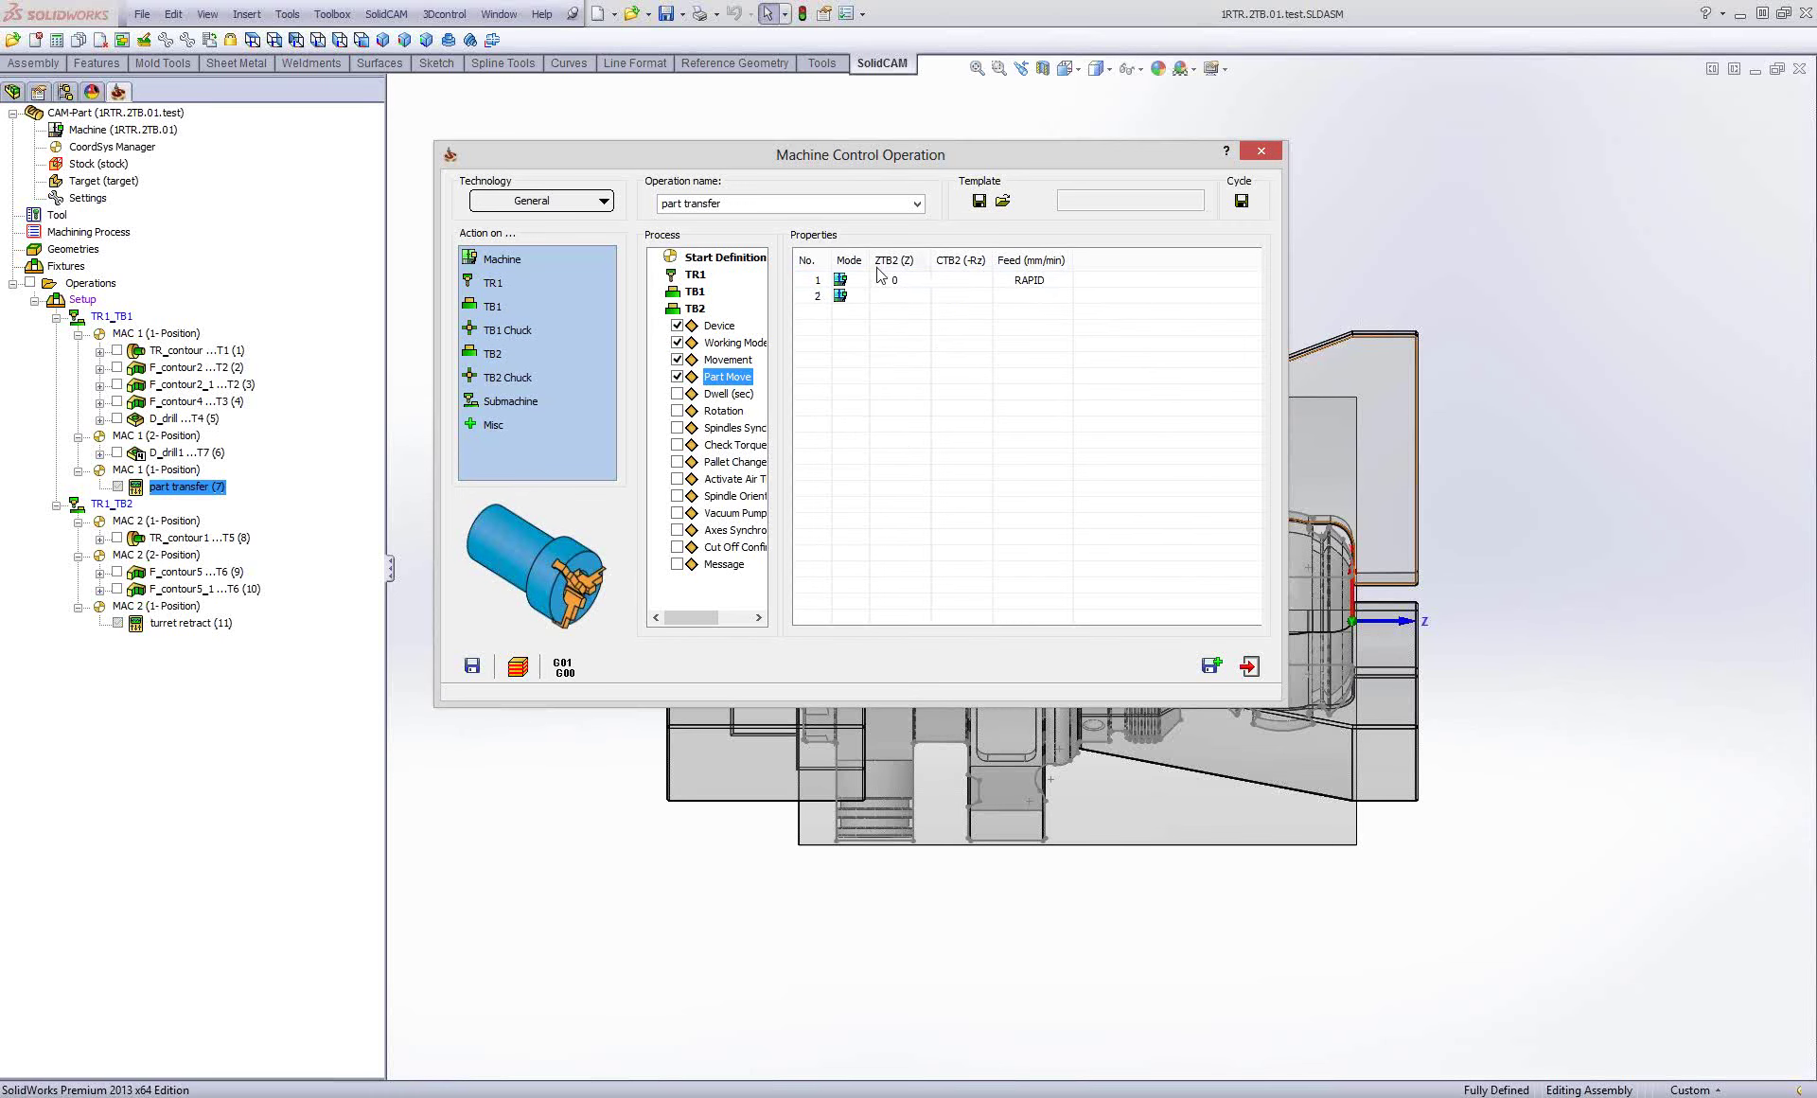
{"action": "left_click", "coordinate": [688, 312]}
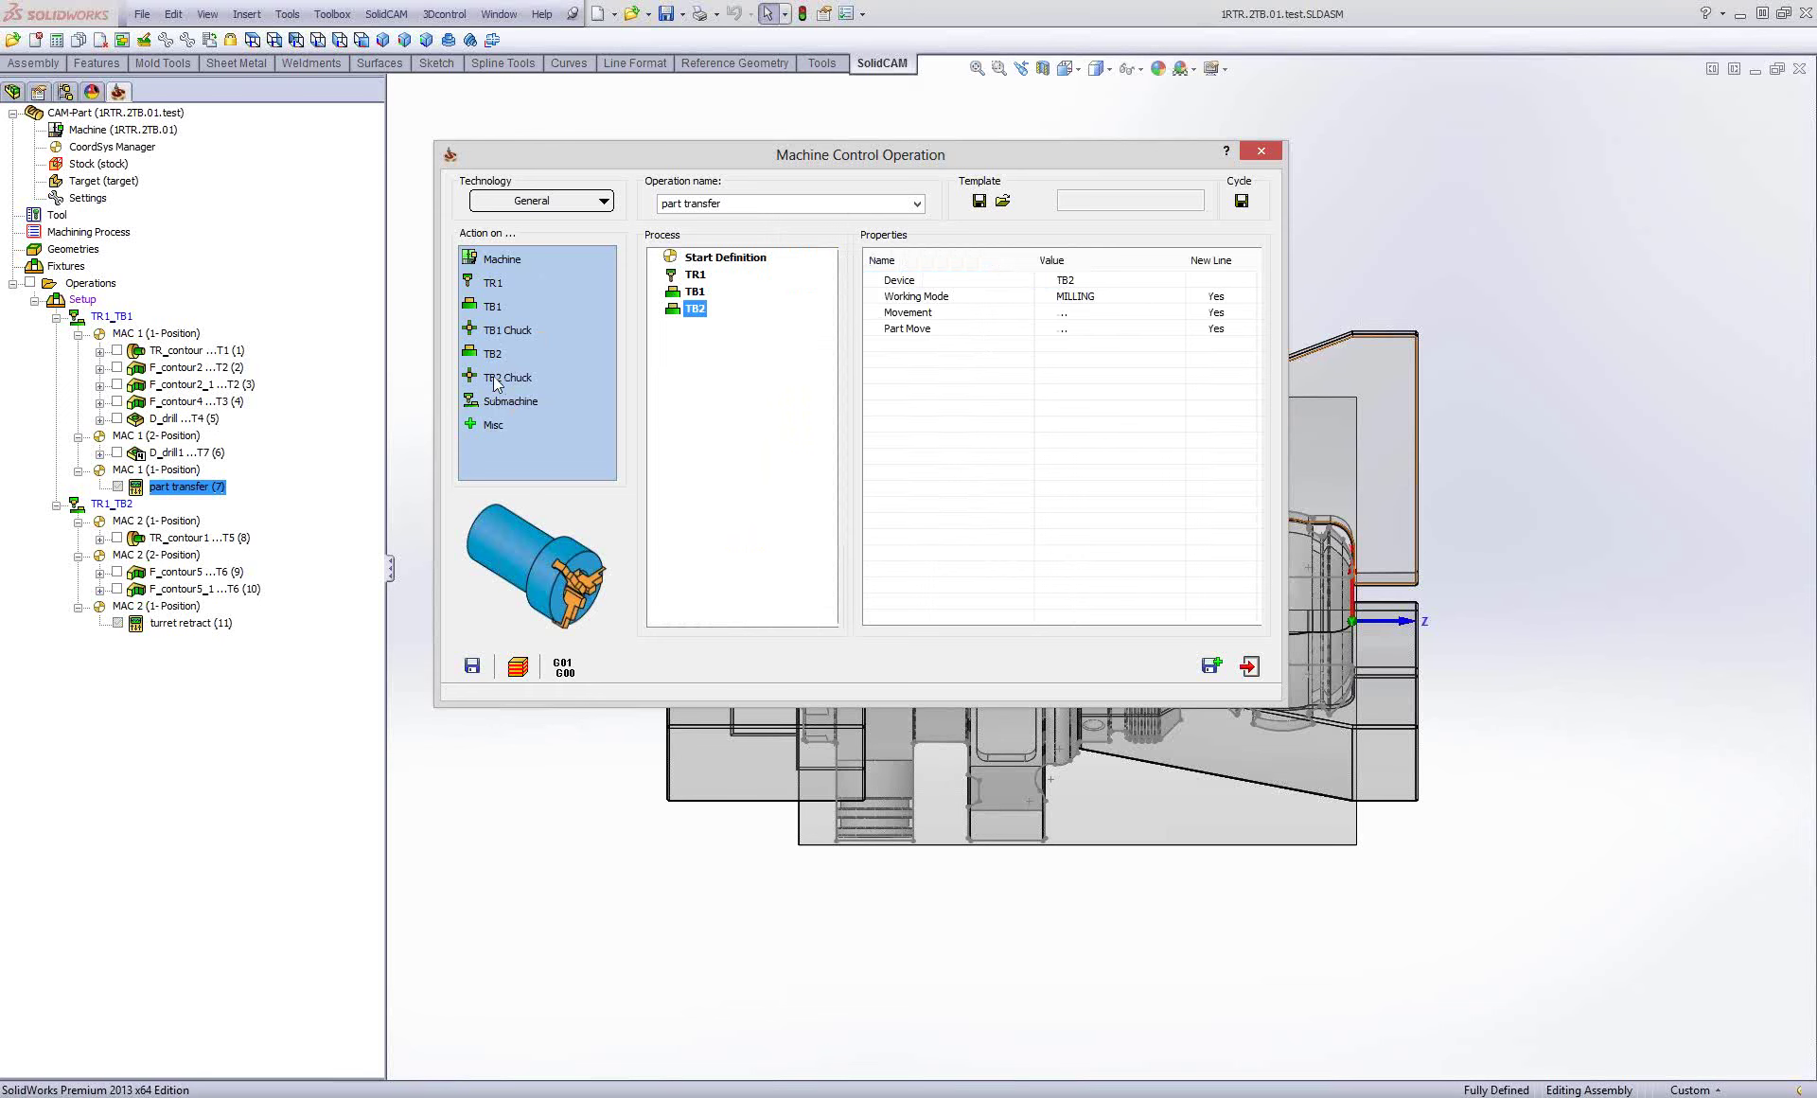
{"action": "left_click_drag", "start_coordinate": [494, 381], "coordinate": [712, 386]}
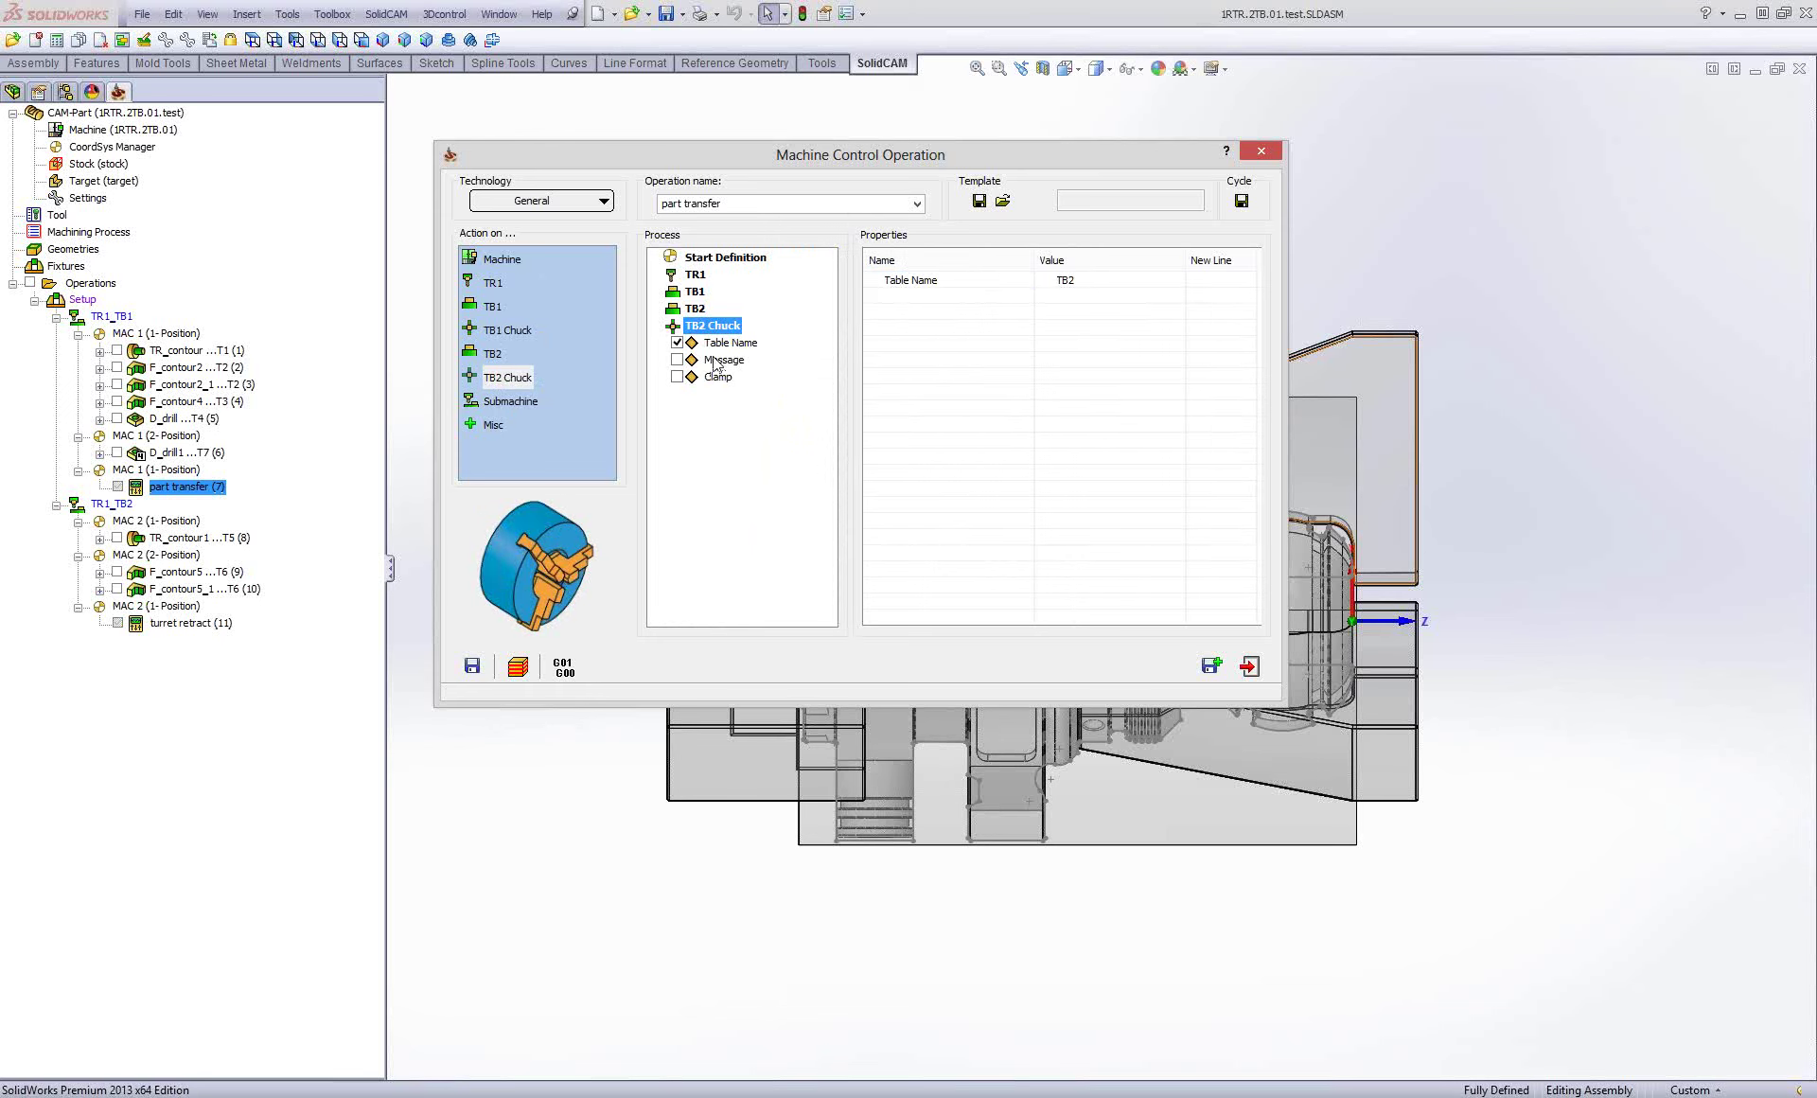
{"action": "left_click", "coordinate": [677, 376]}
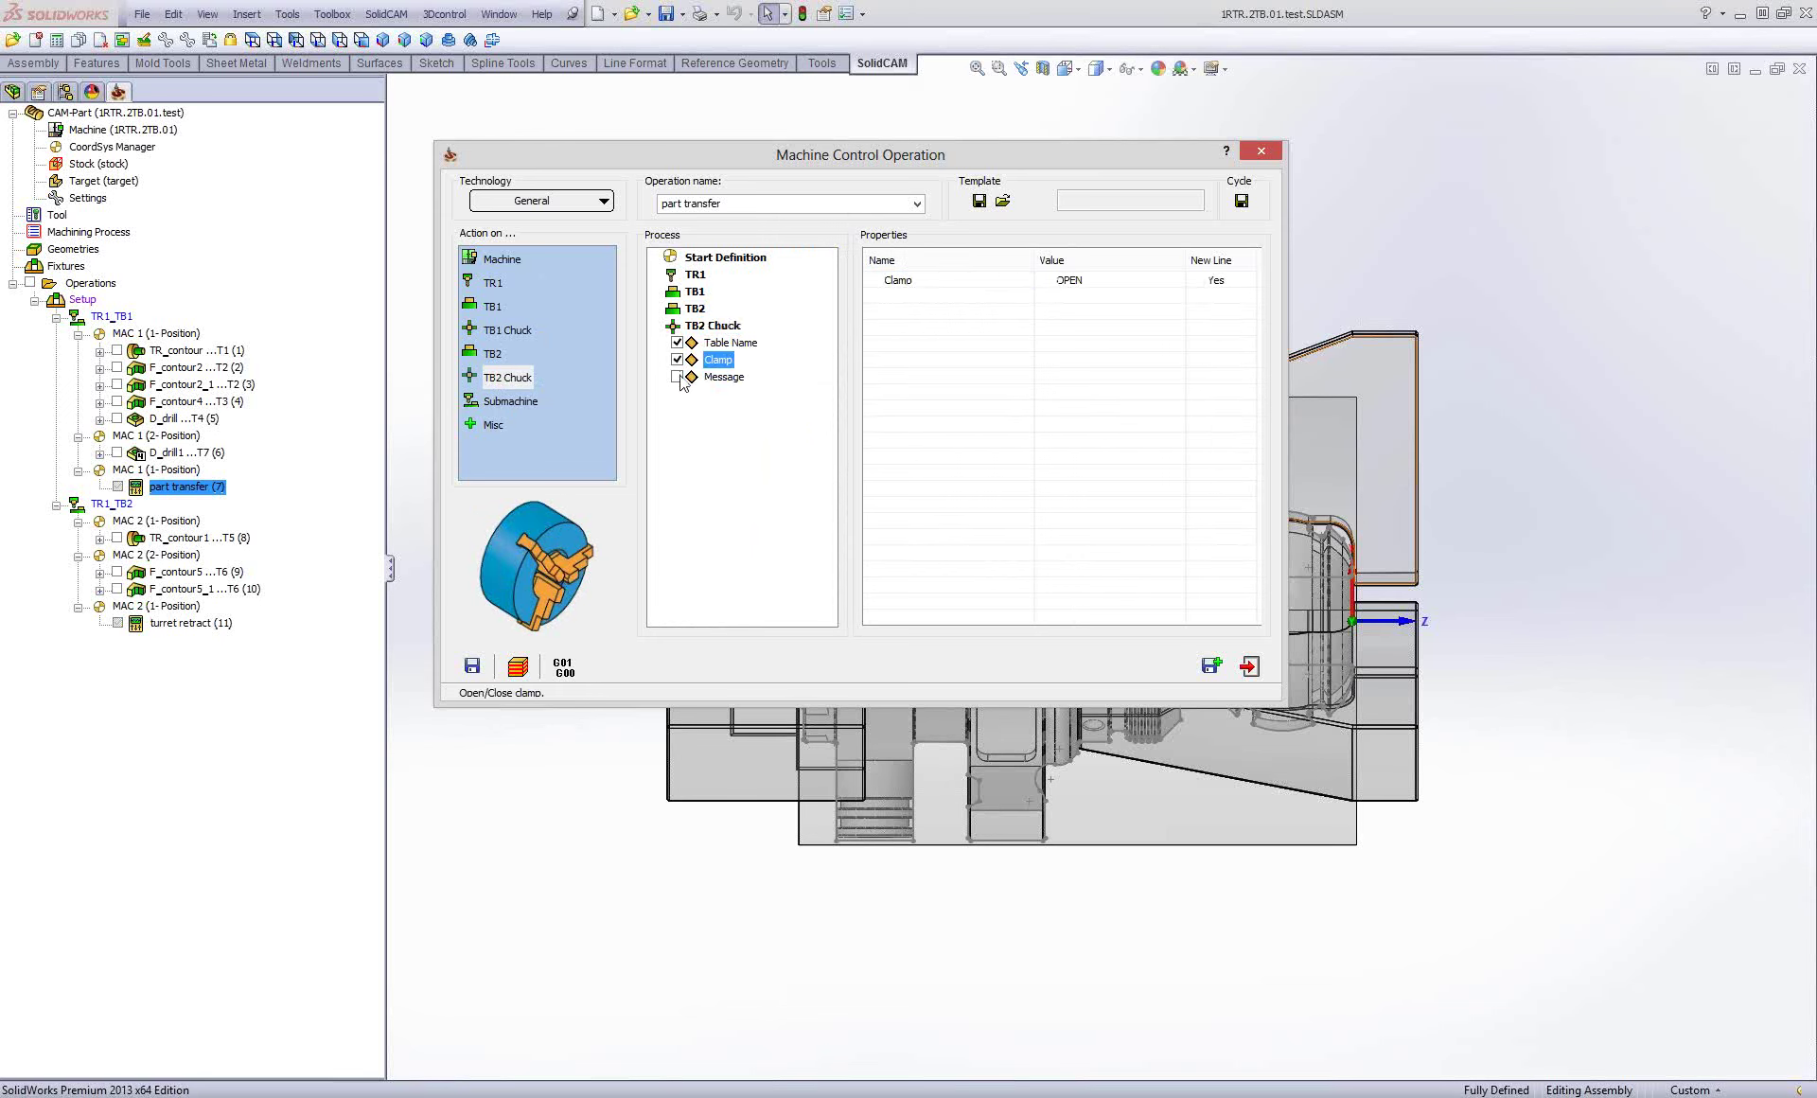
{"action": "left_click", "coordinate": [677, 360]}
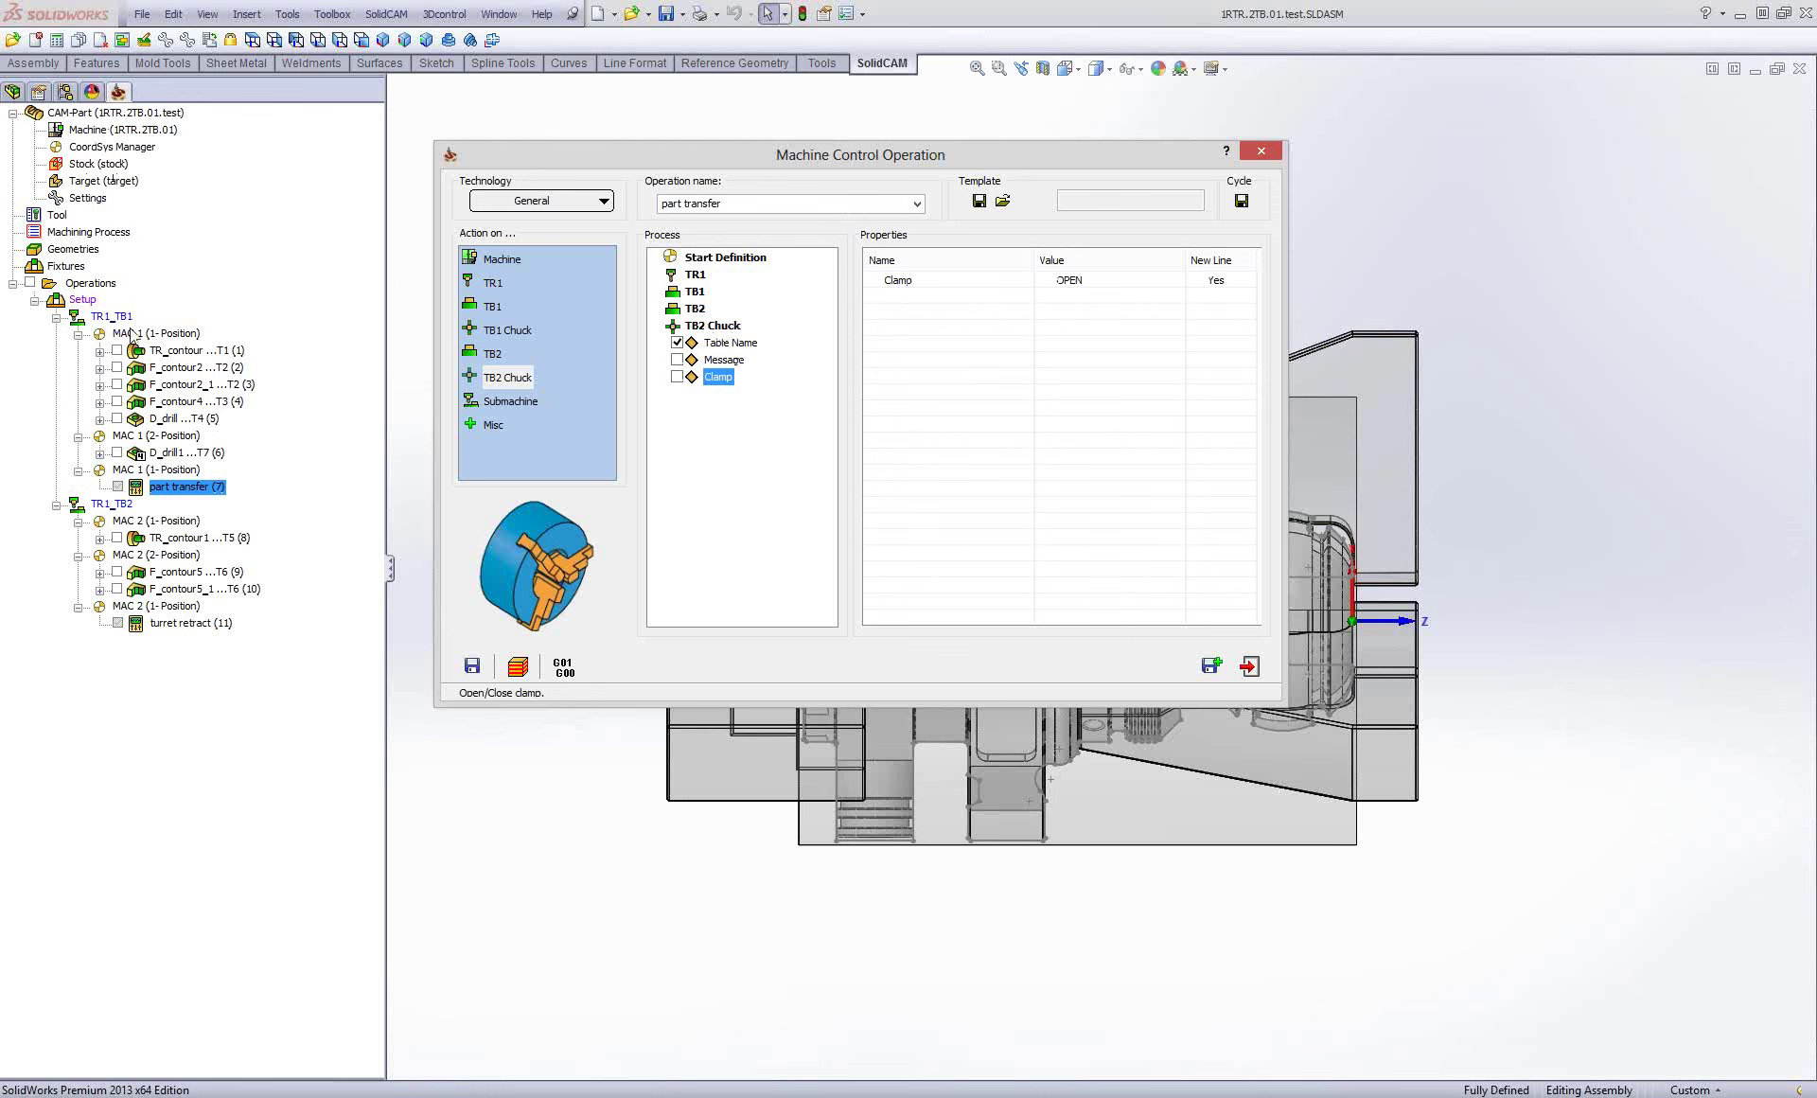
Add a Submachine step set to TR1_TB1 with Movement enabled.
{"action": "left_click_drag", "start_coordinate": [503, 401], "coordinate": [755, 485]}
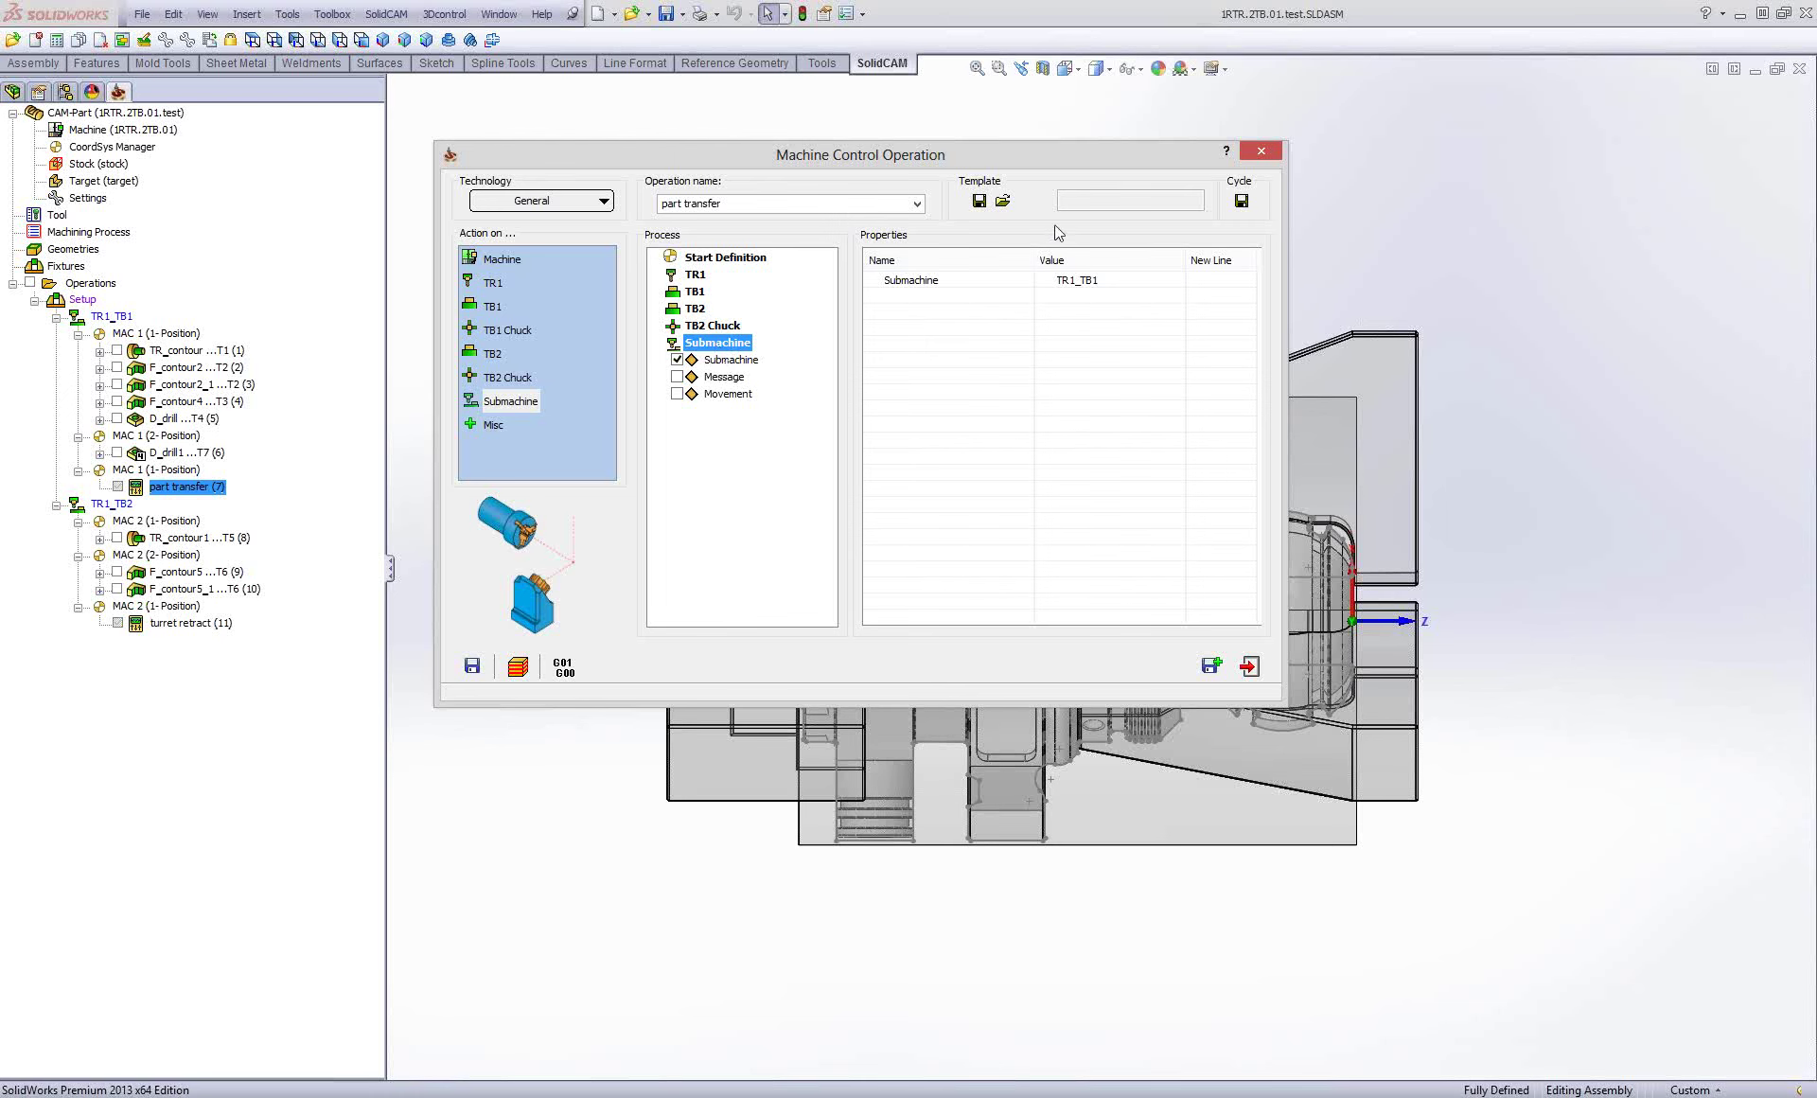
{"action": "left_click", "coordinate": [1097, 281]}
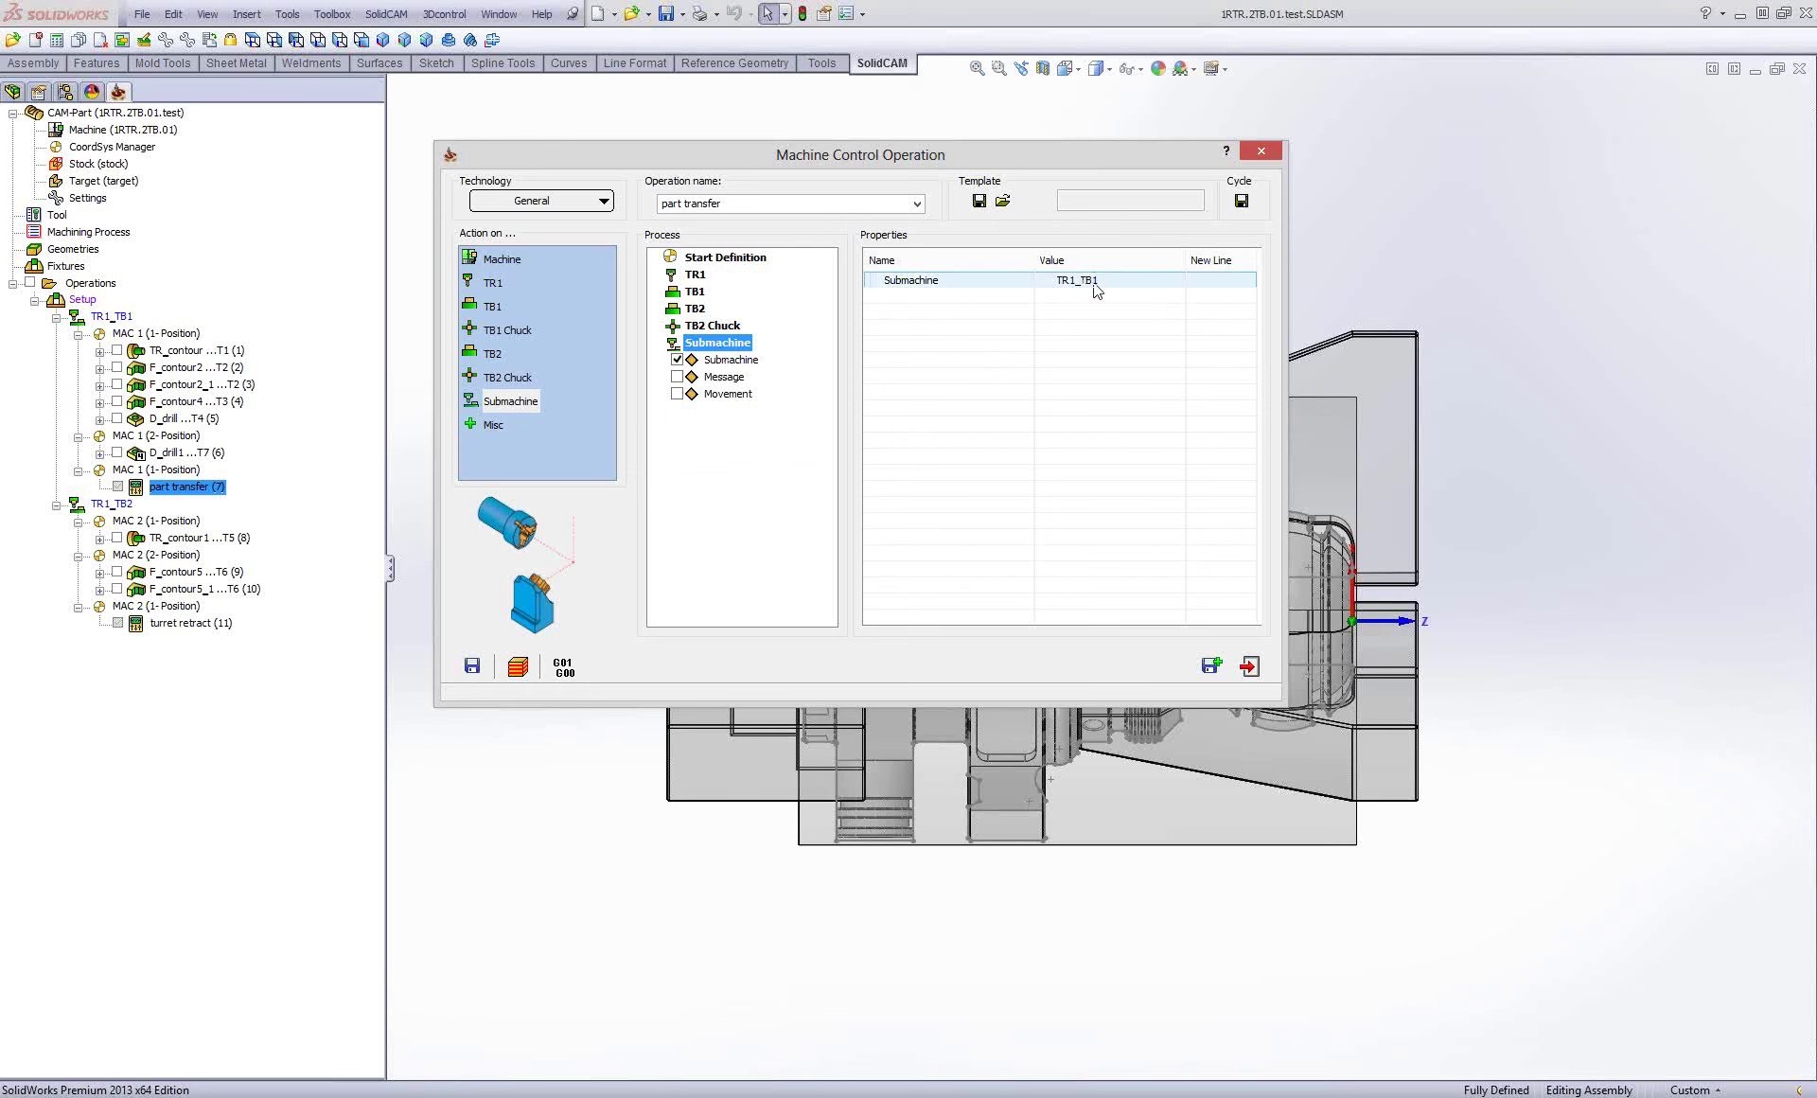
{"action": "left_click", "coordinate": [683, 394]}
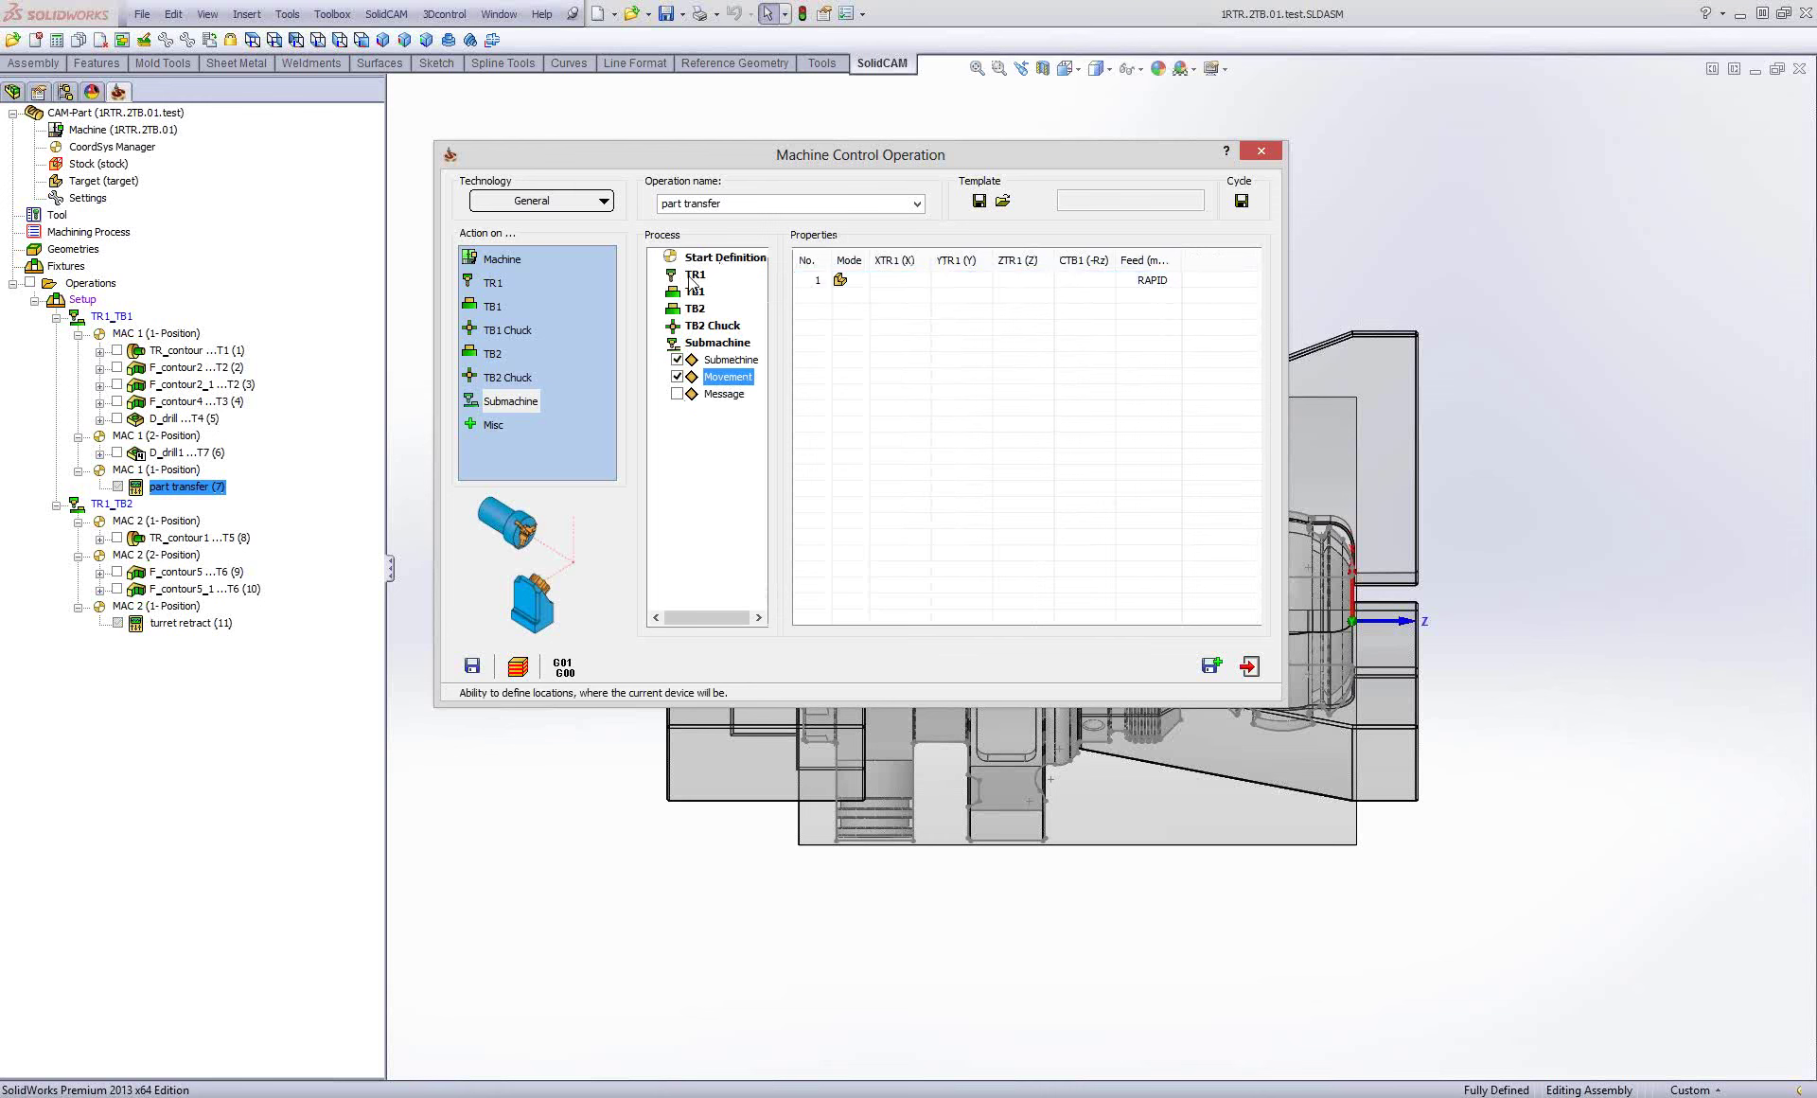
Check TR1's movement positions, then view the Submachine's single RAPID movement row.
{"action": "left_click", "coordinate": [695, 276]}
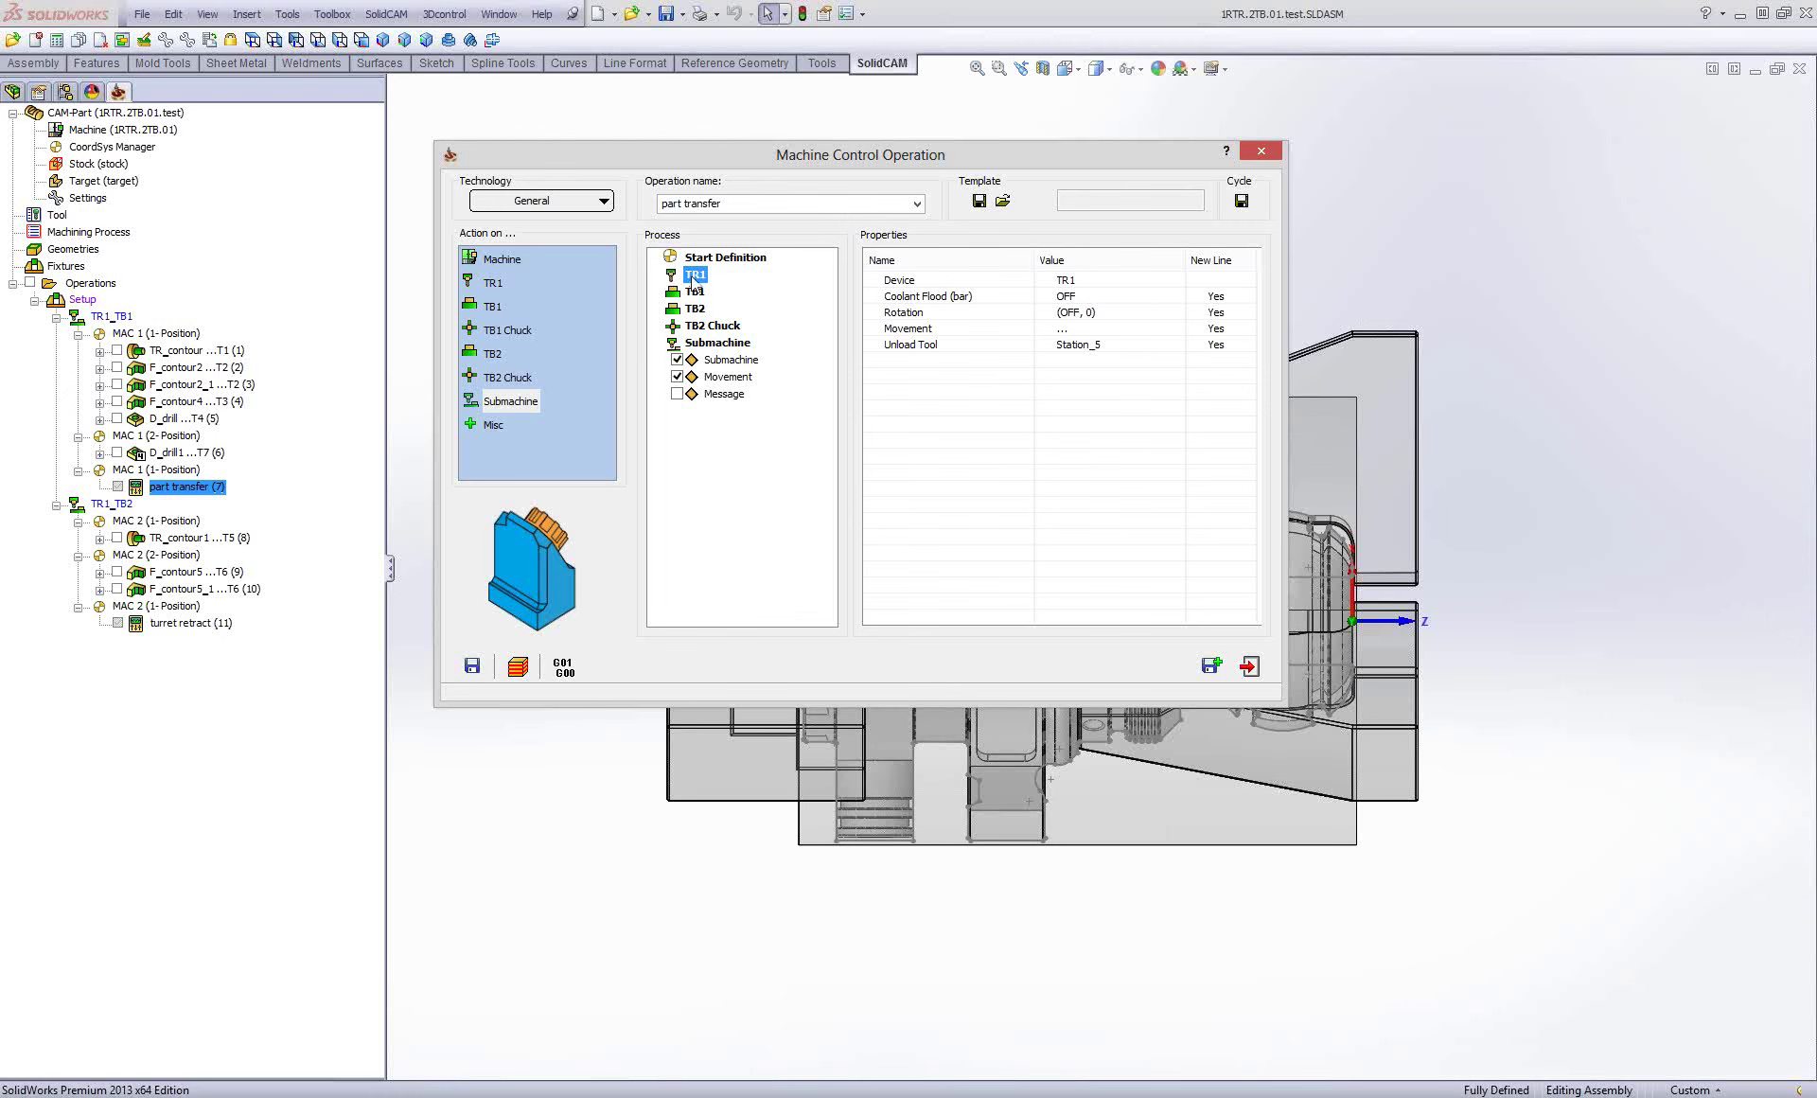
{"action": "double_click", "coordinate": [695, 274]}
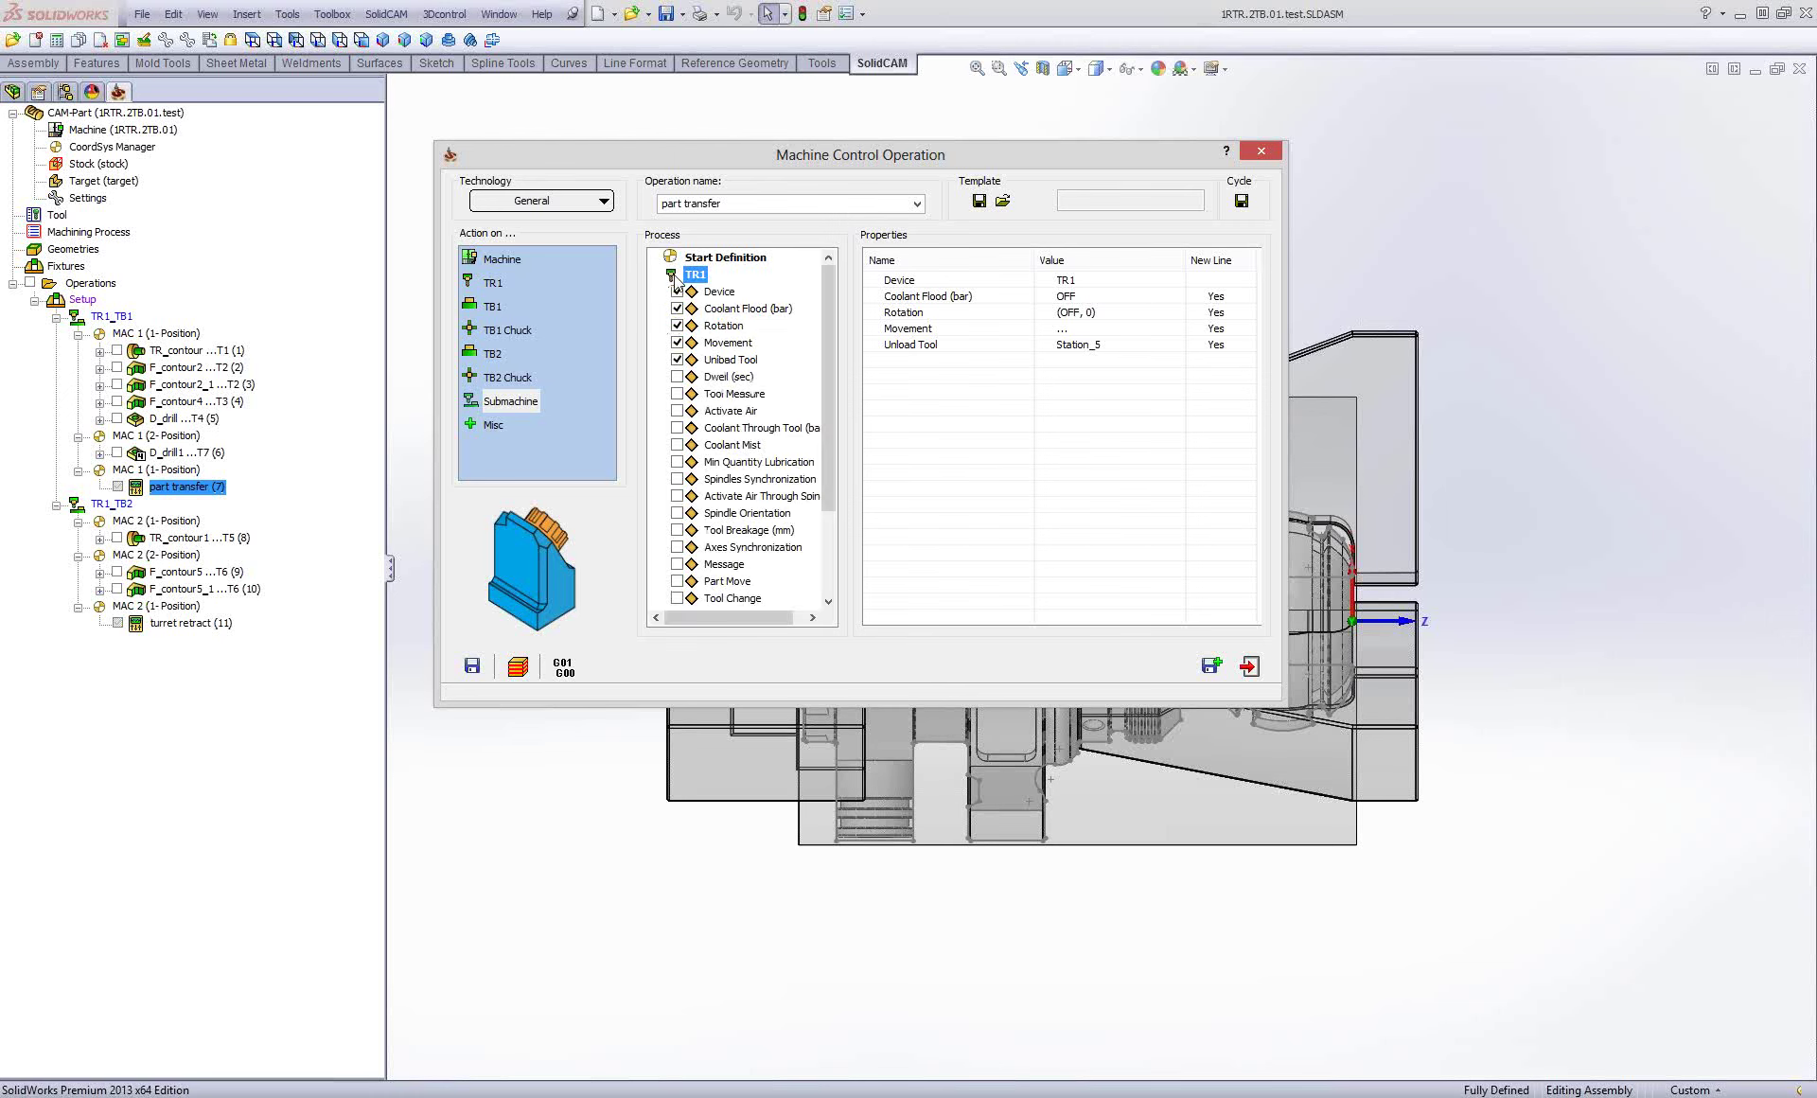
{"action": "left_click", "coordinate": [726, 342]}
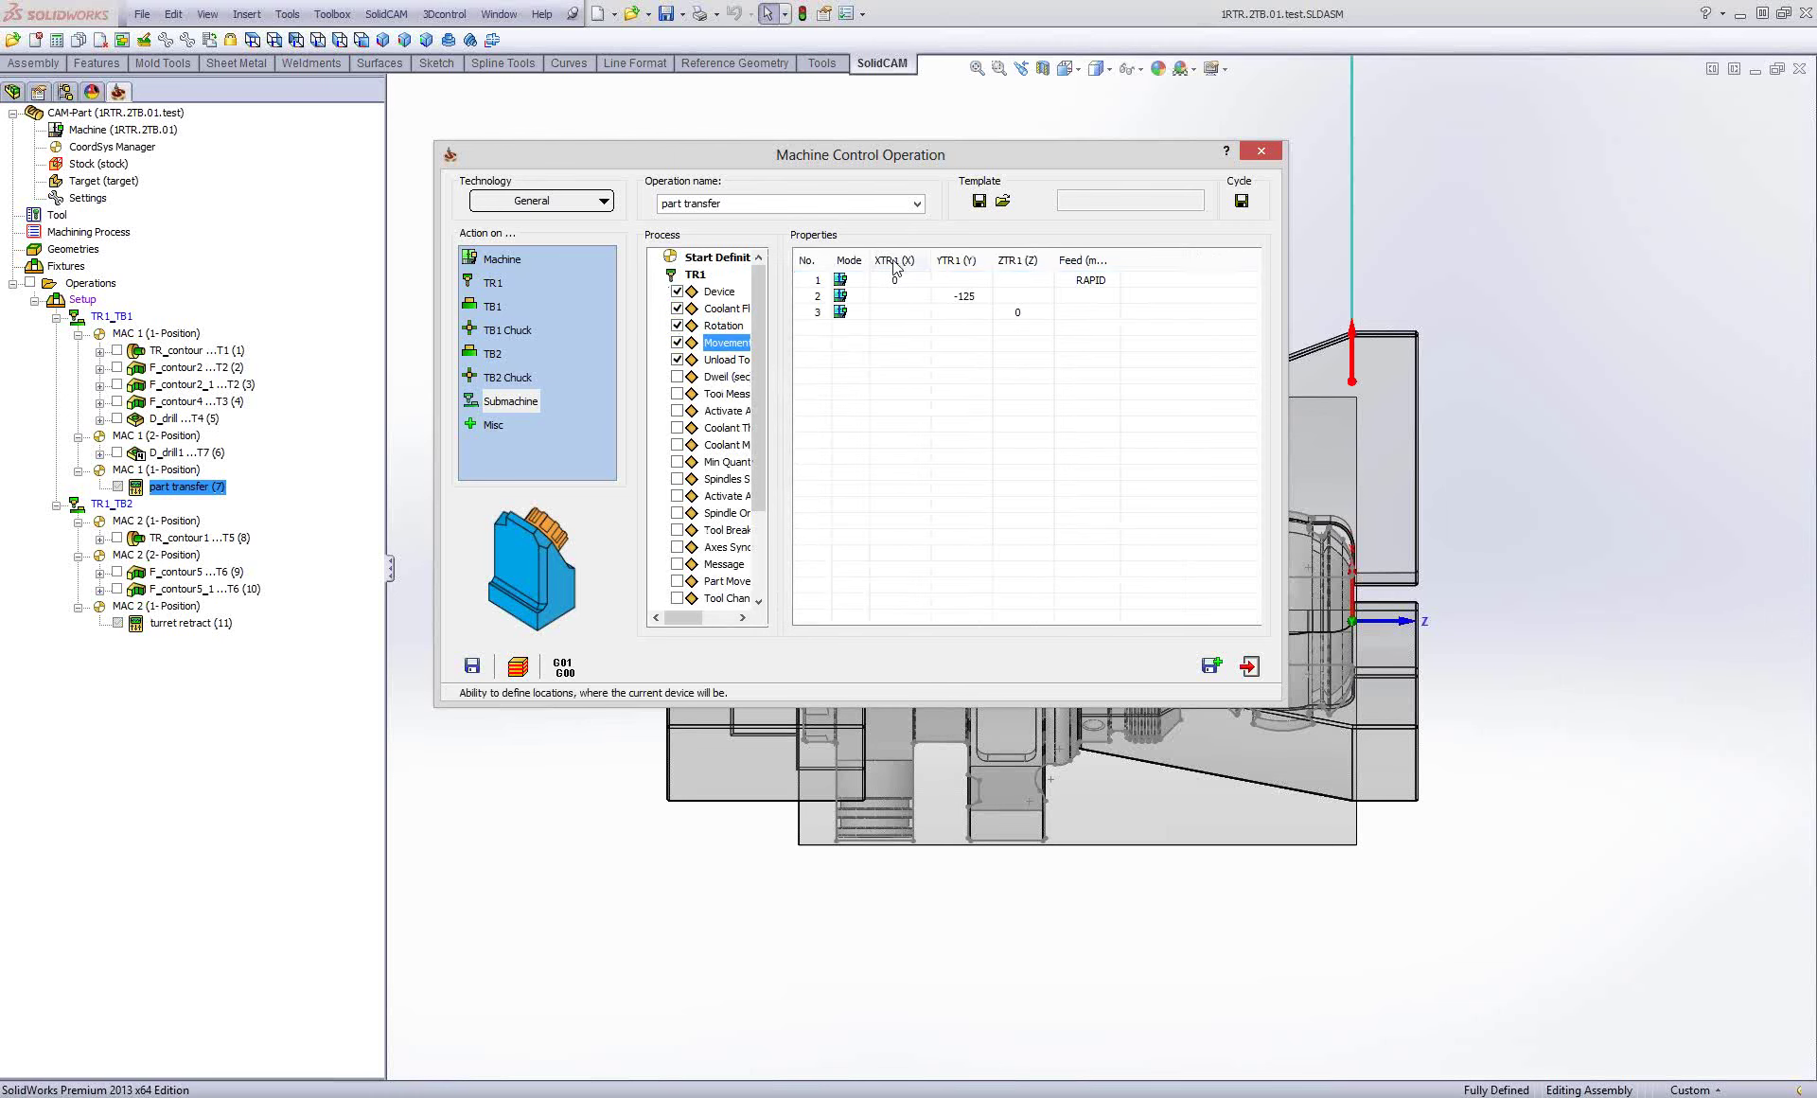
{"action": "left_click", "coordinate": [937, 282]}
{"action": "left_click", "coordinate": [695, 274]}
{"action": "left_click", "coordinate": [716, 342]}
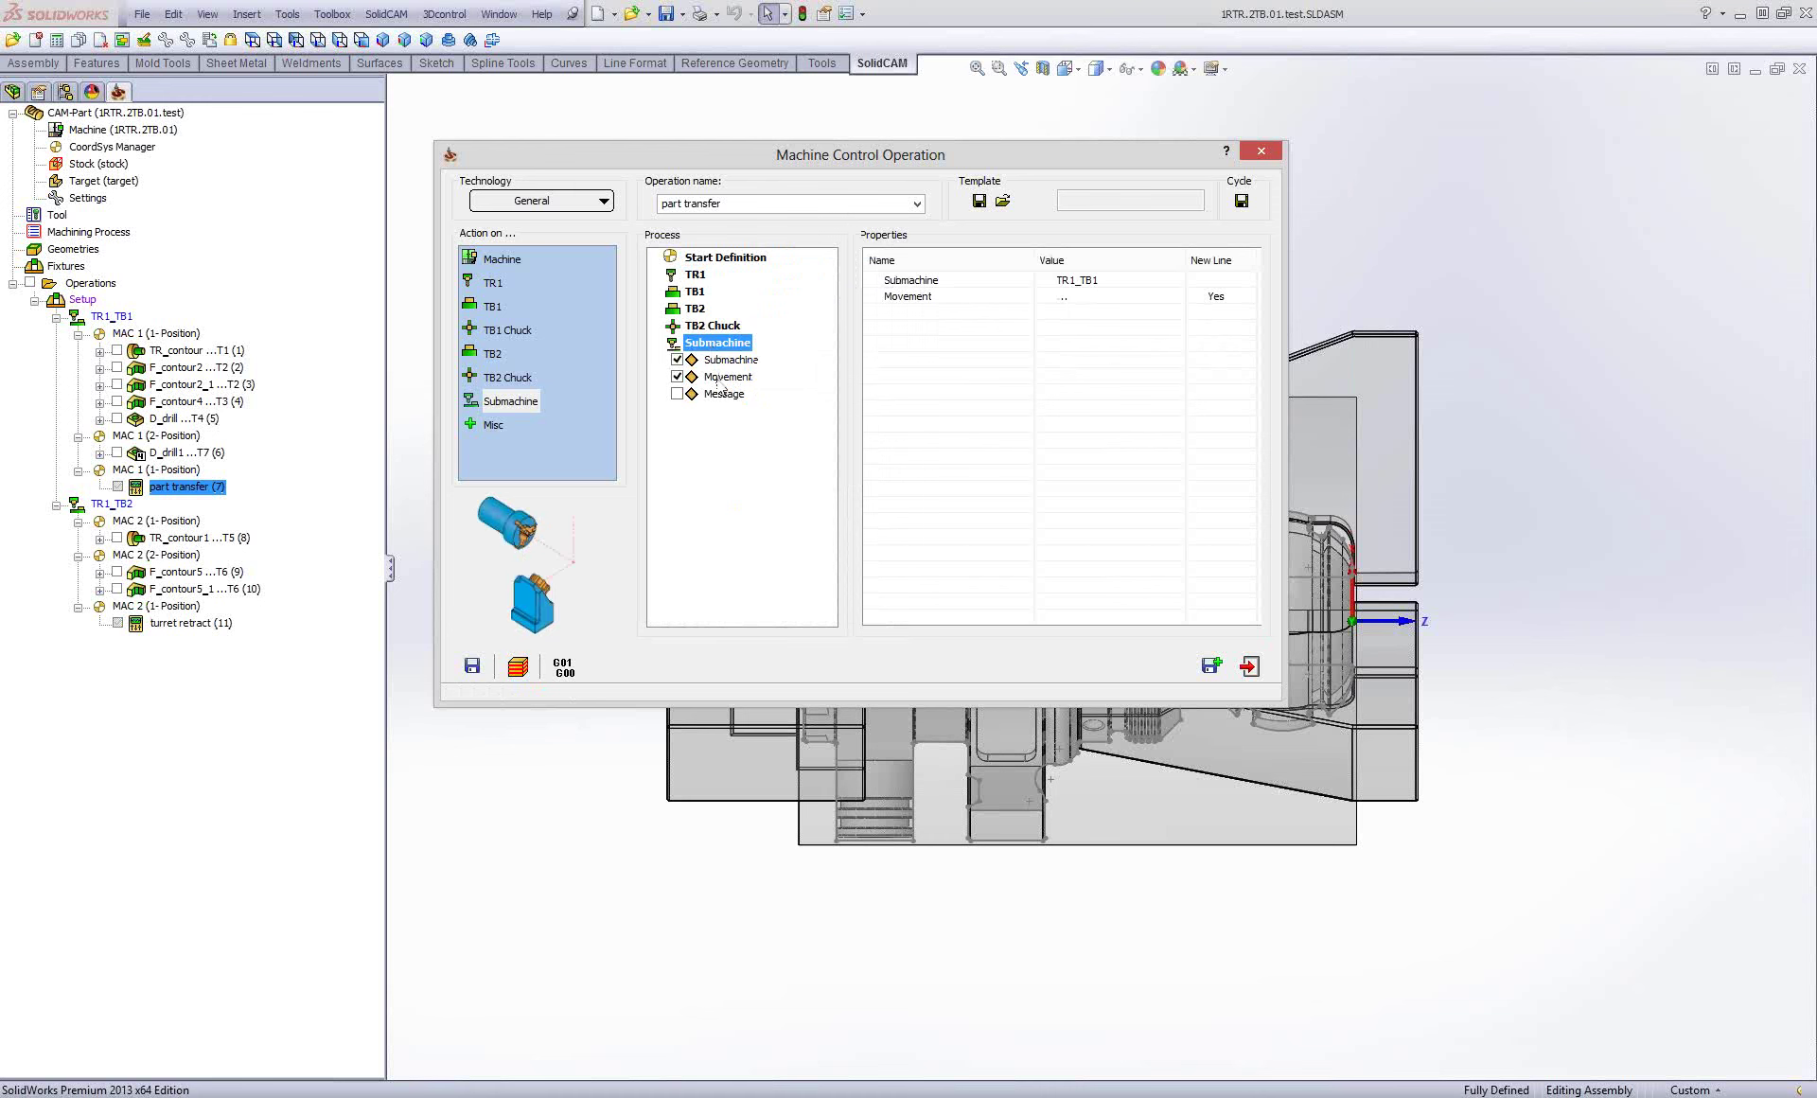
{"action": "left_click", "coordinate": [729, 375]}
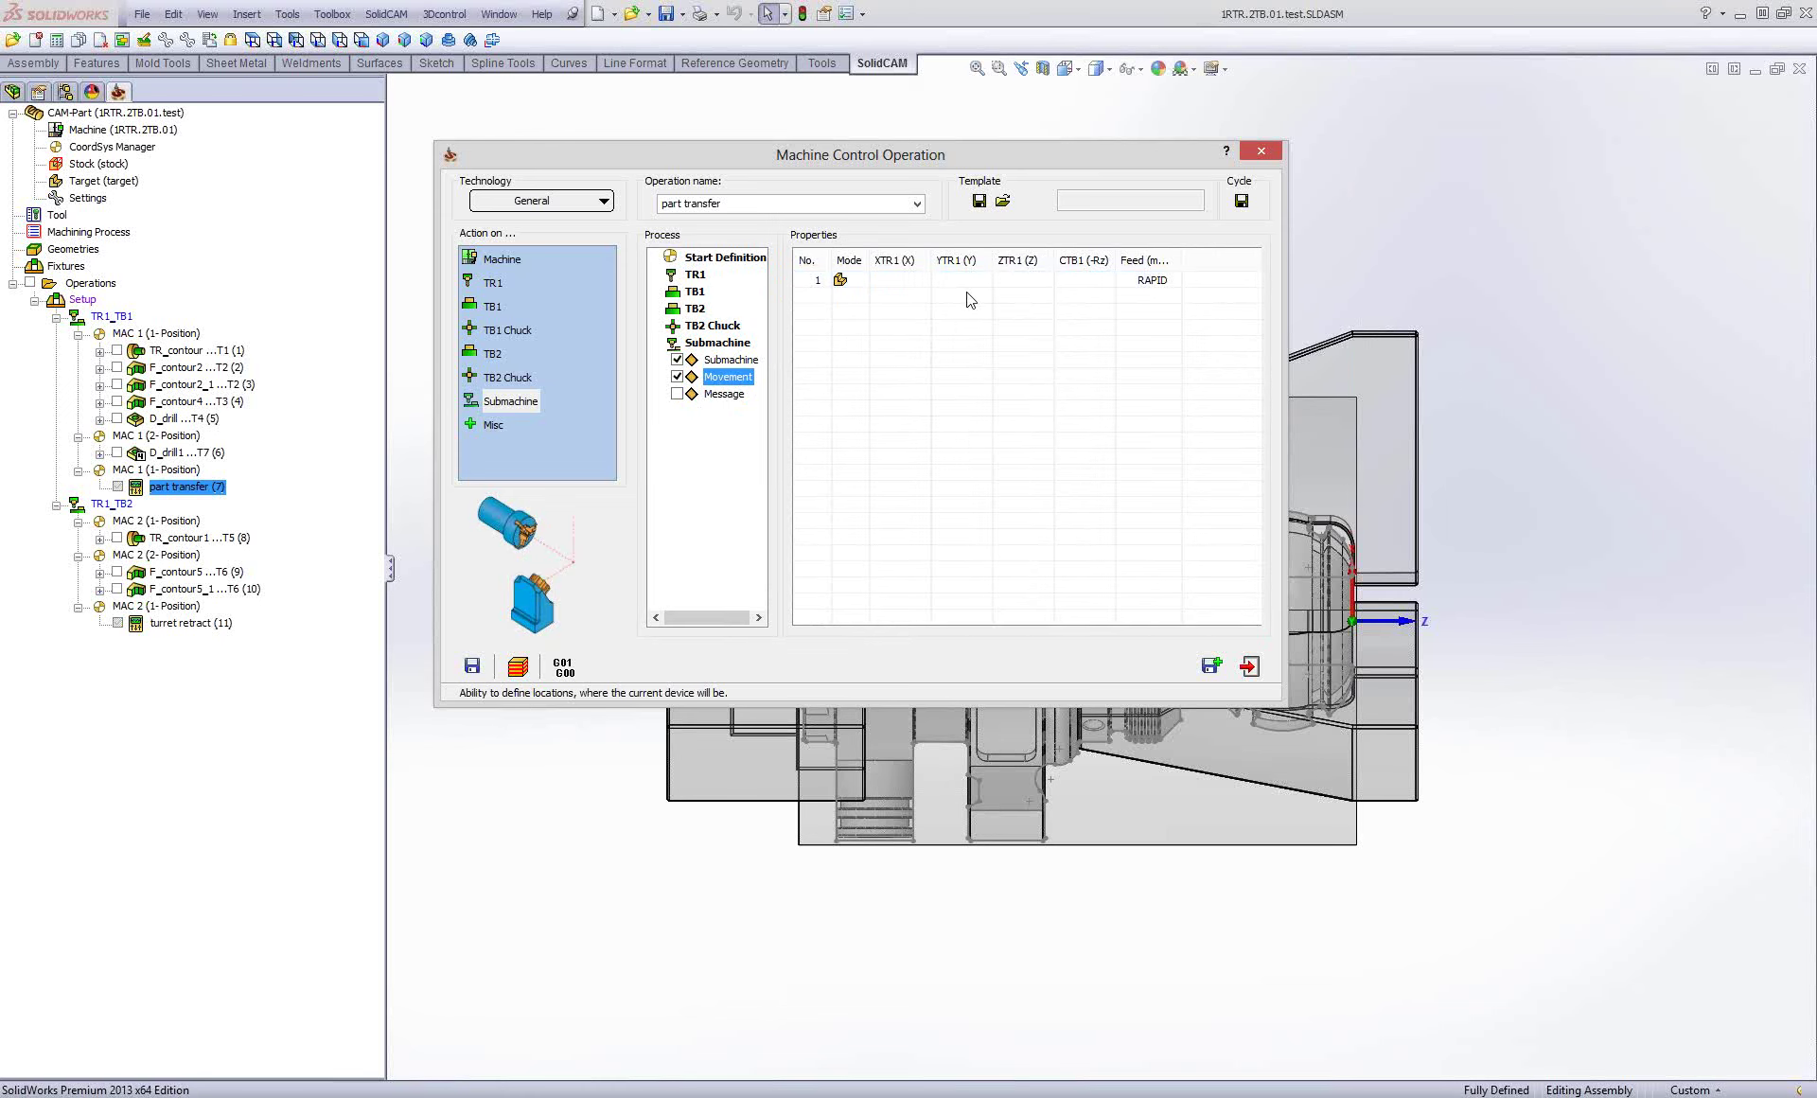
Exit the part transfer operation without saving and reorient the part view.
{"action": "left_click", "coordinate": [1249, 668]}
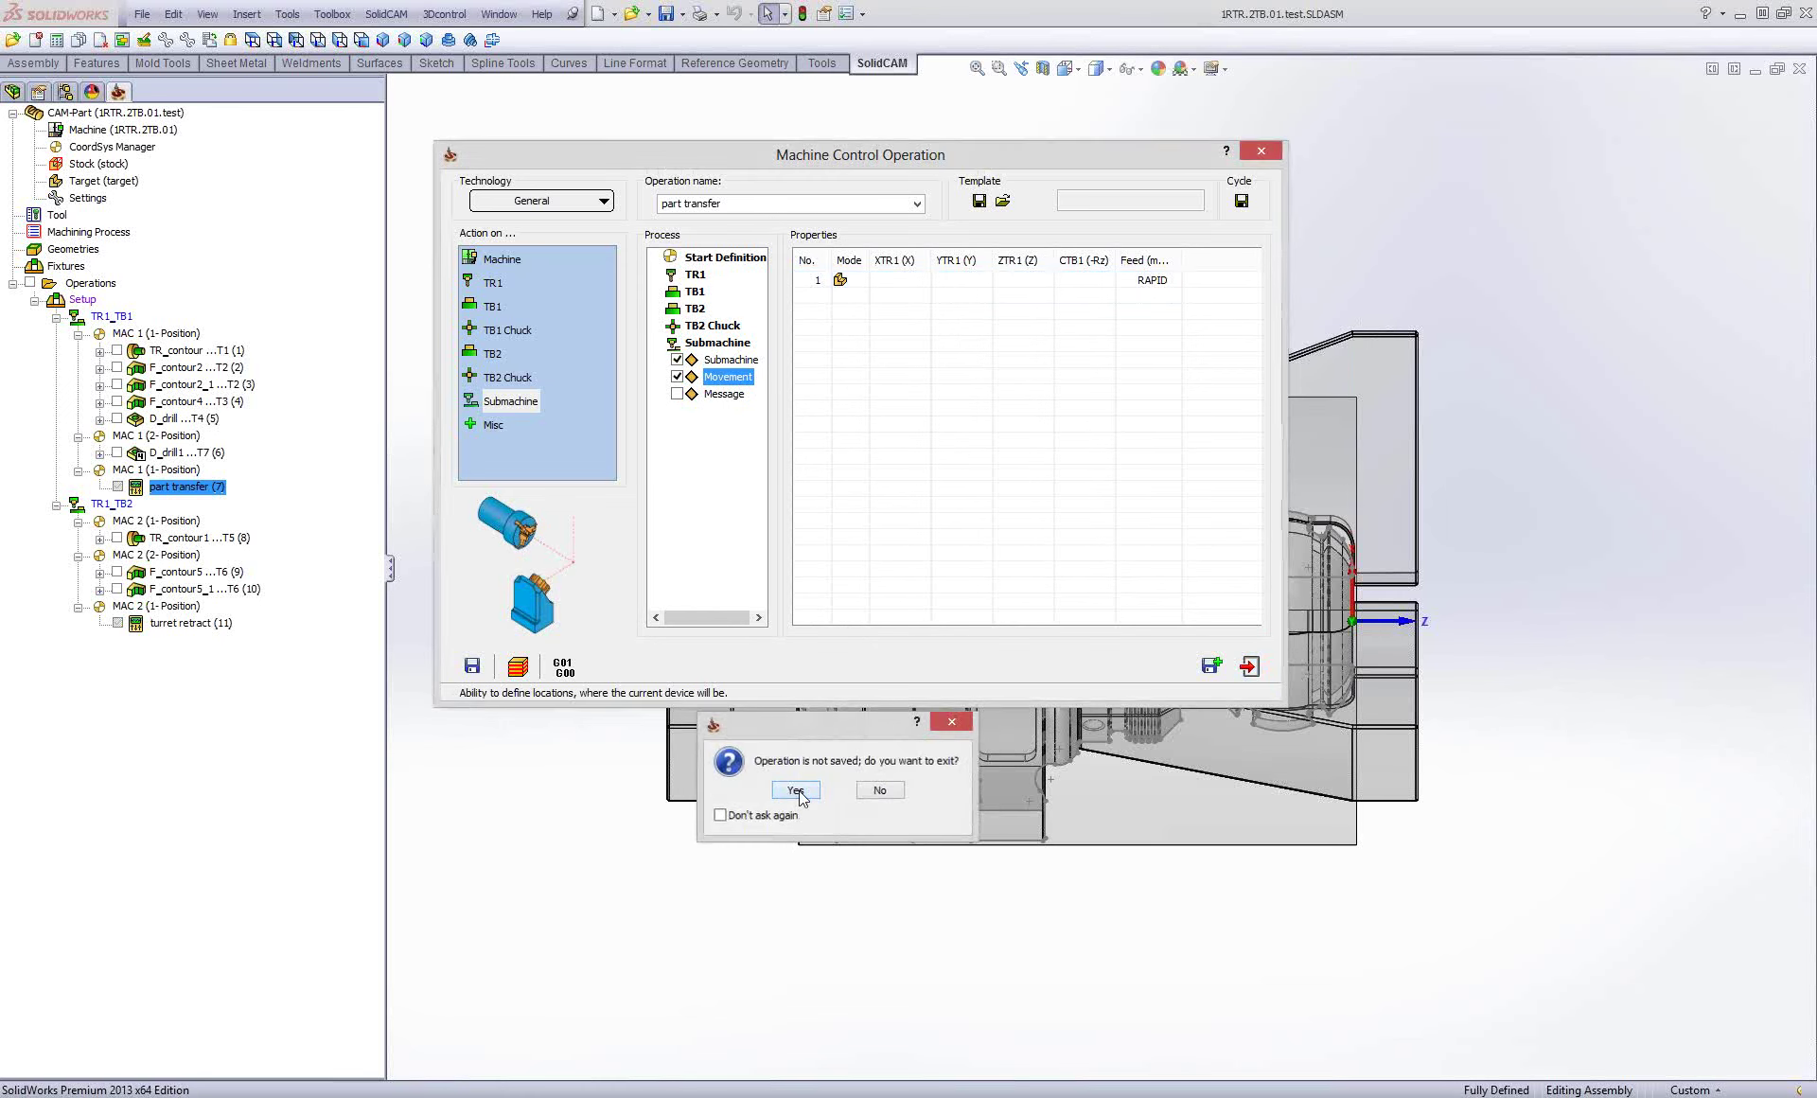
{"action": "left_click", "coordinate": [795, 790]}
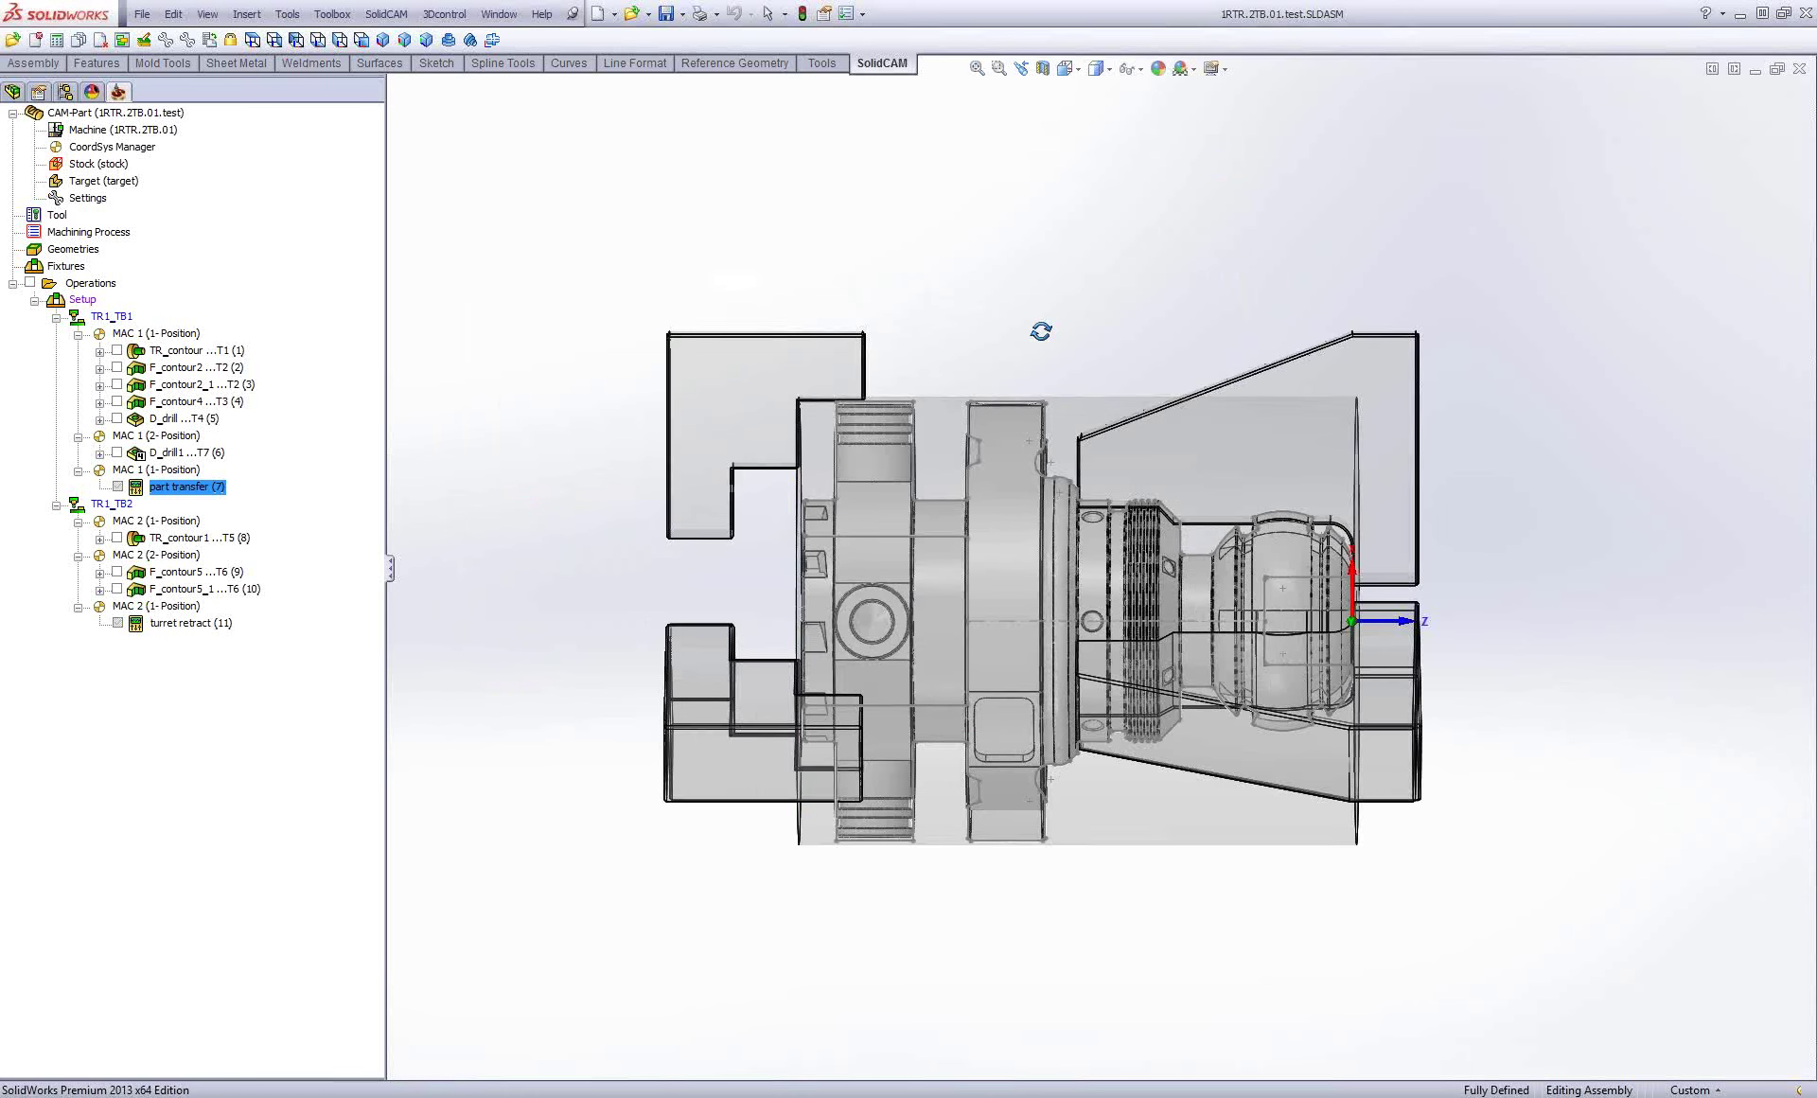
{"action": "middle_click_drag", "start_coordinate": [1072, 308], "coordinate": [1031, 375]}
{"action": "scroll", "coordinate": [913, 579], "scroll_direction": "up", "scroll_amount": 1}
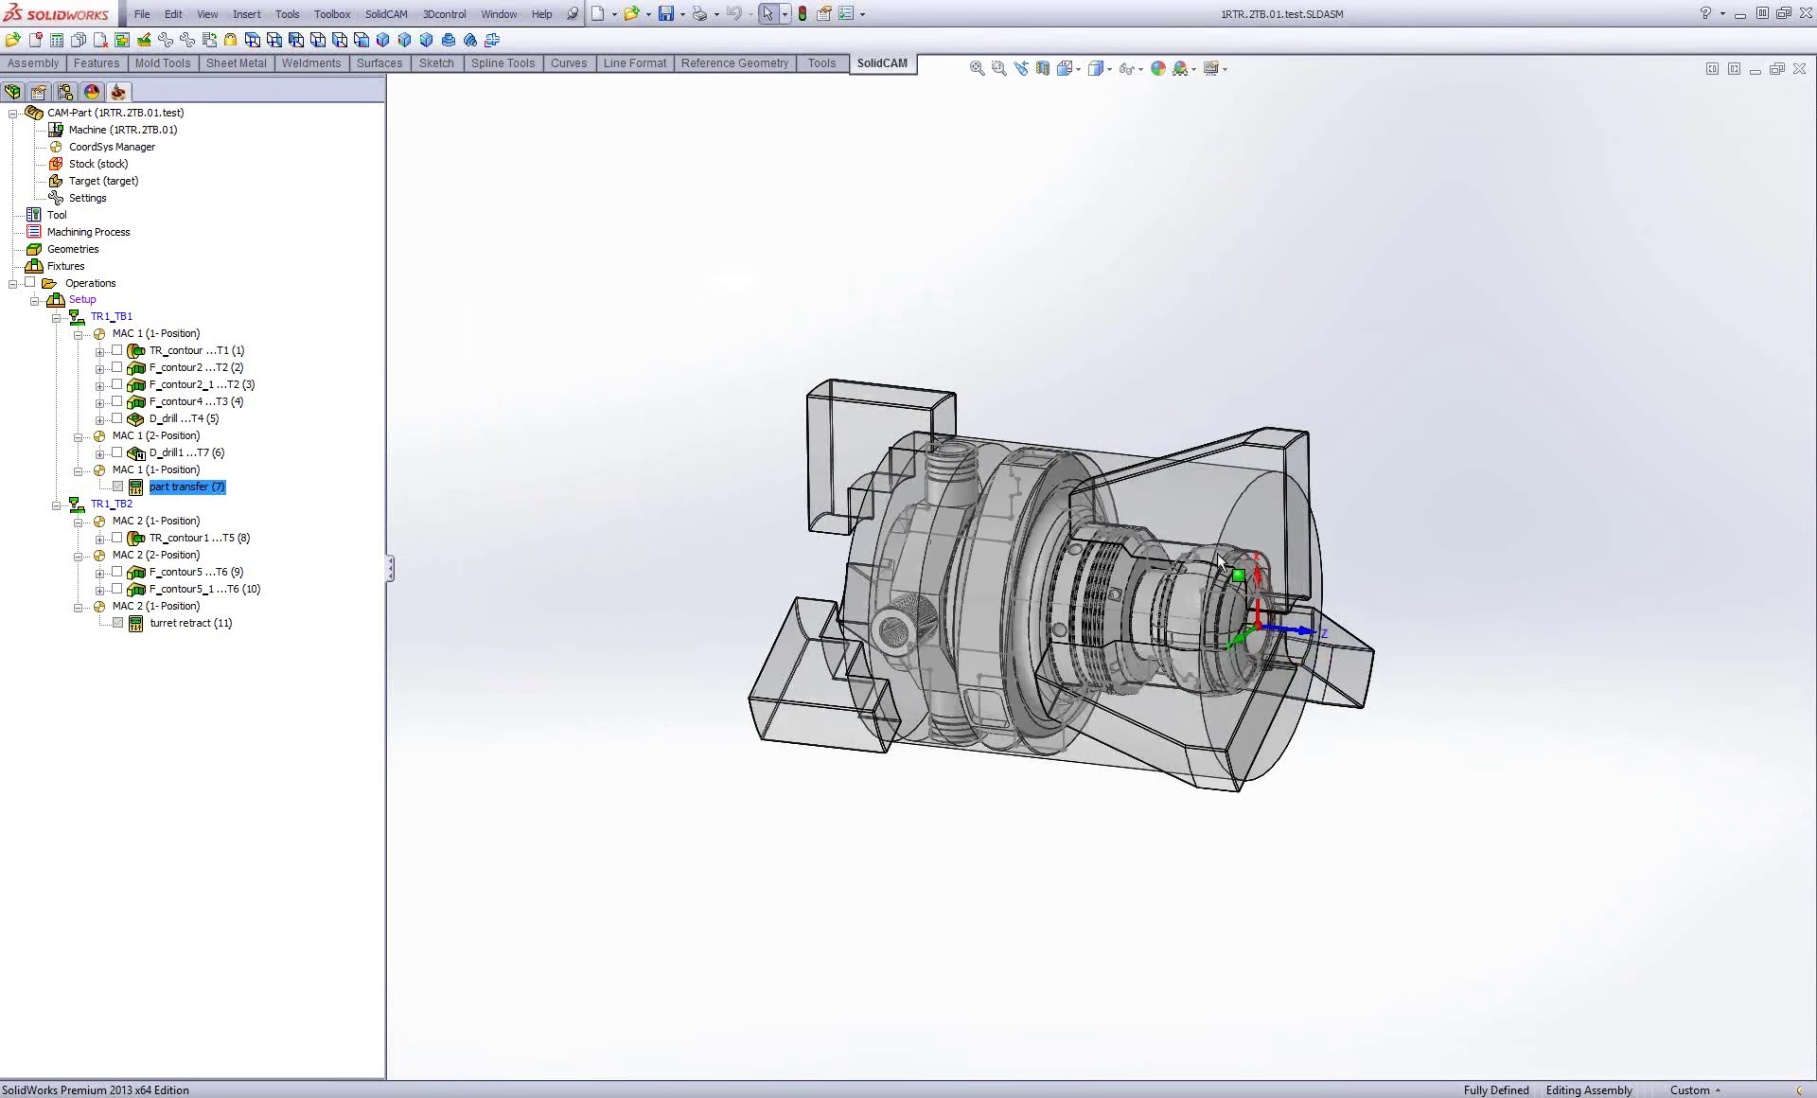
{"action": "scroll", "coordinate": [914, 580], "scroll_direction": "up", "scroll_amount": 1}
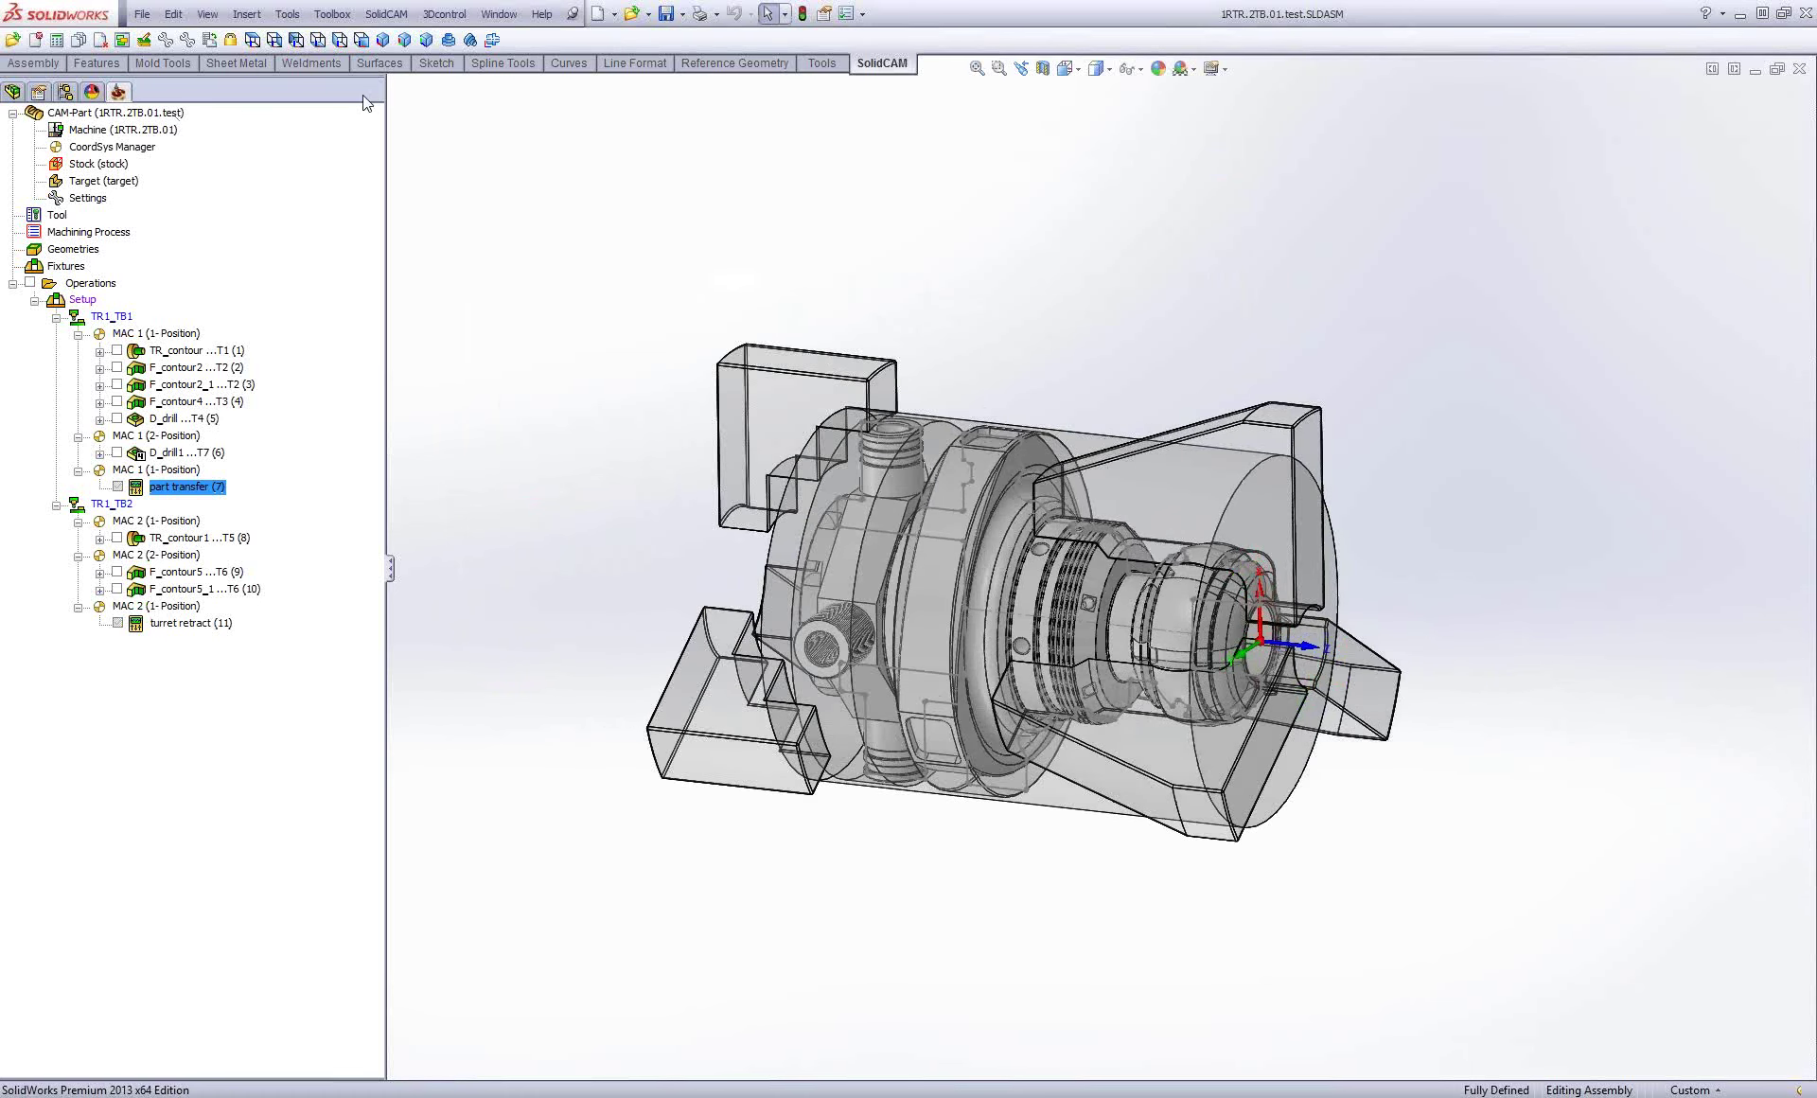
Open the 1STR.1RTR.2TB.01.test CAM-Part and bring up its Machine definition.
{"action": "left_click", "coordinate": [388, 19]}
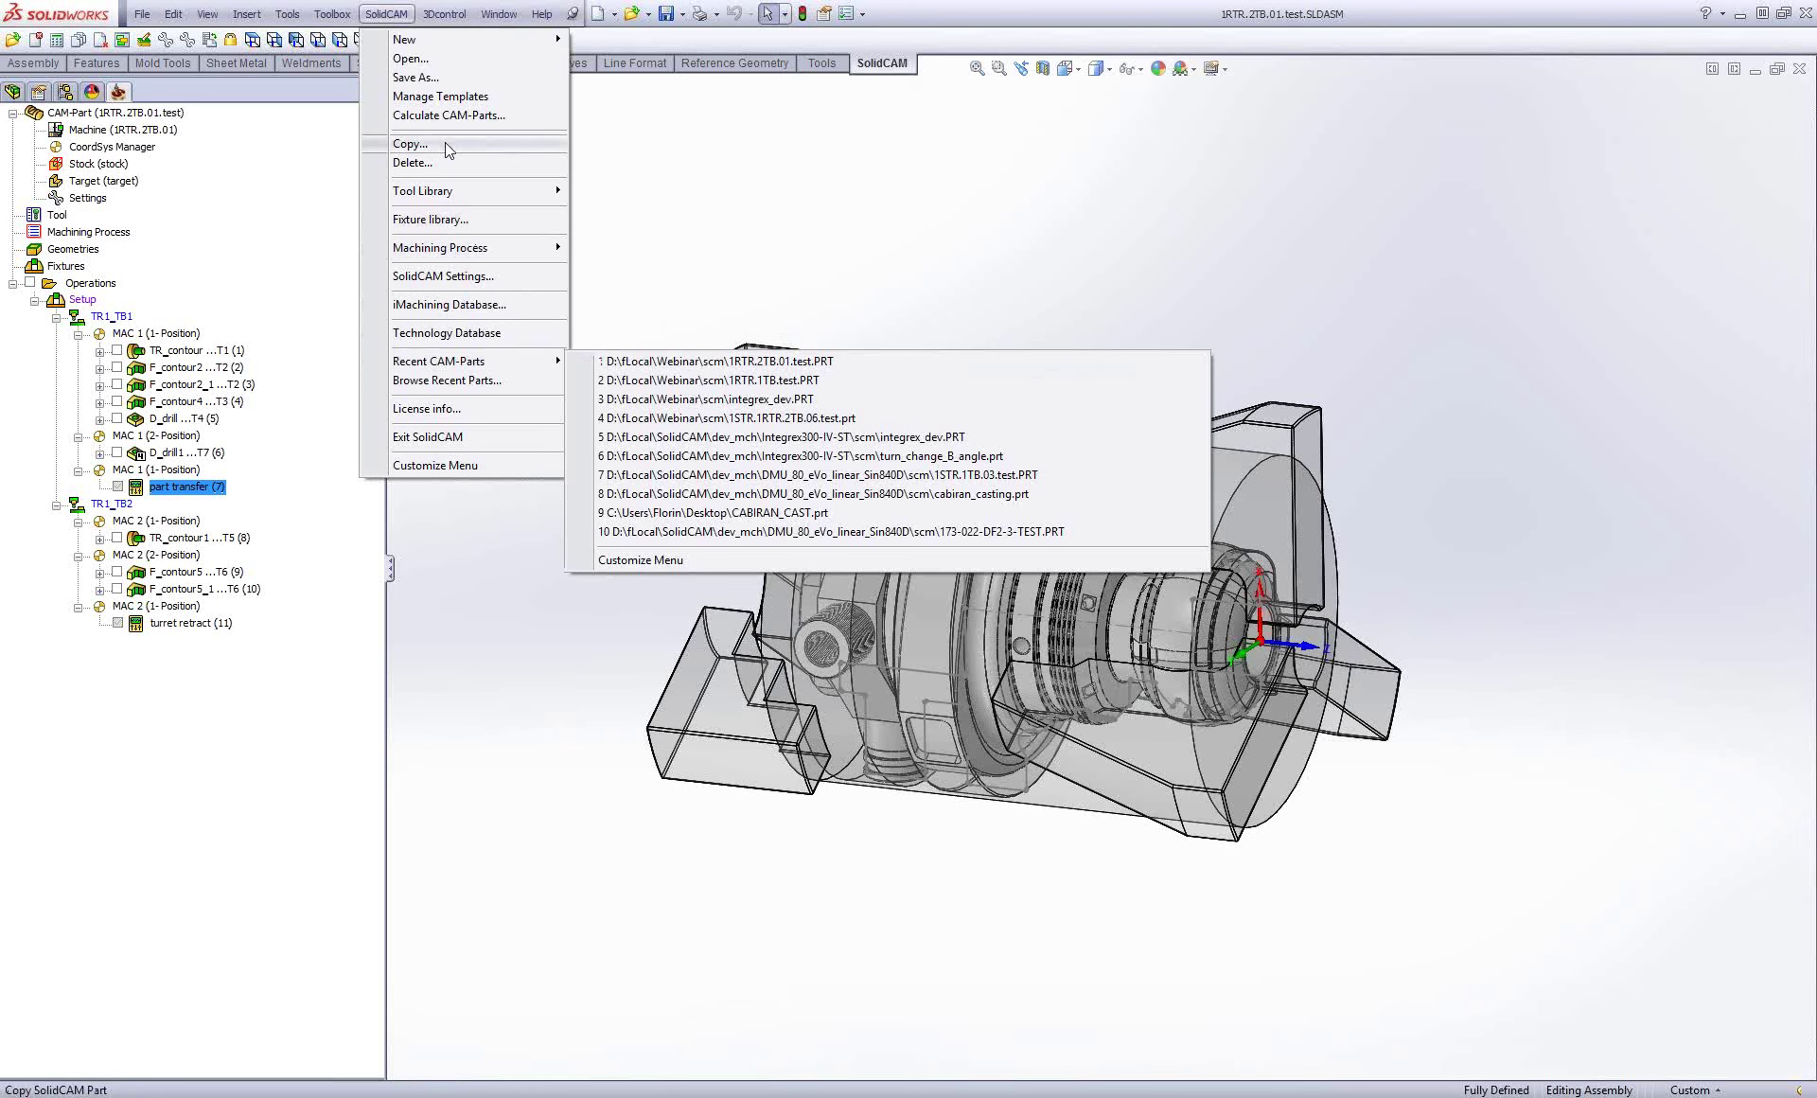
{"action": "left_click", "coordinate": [438, 59]}
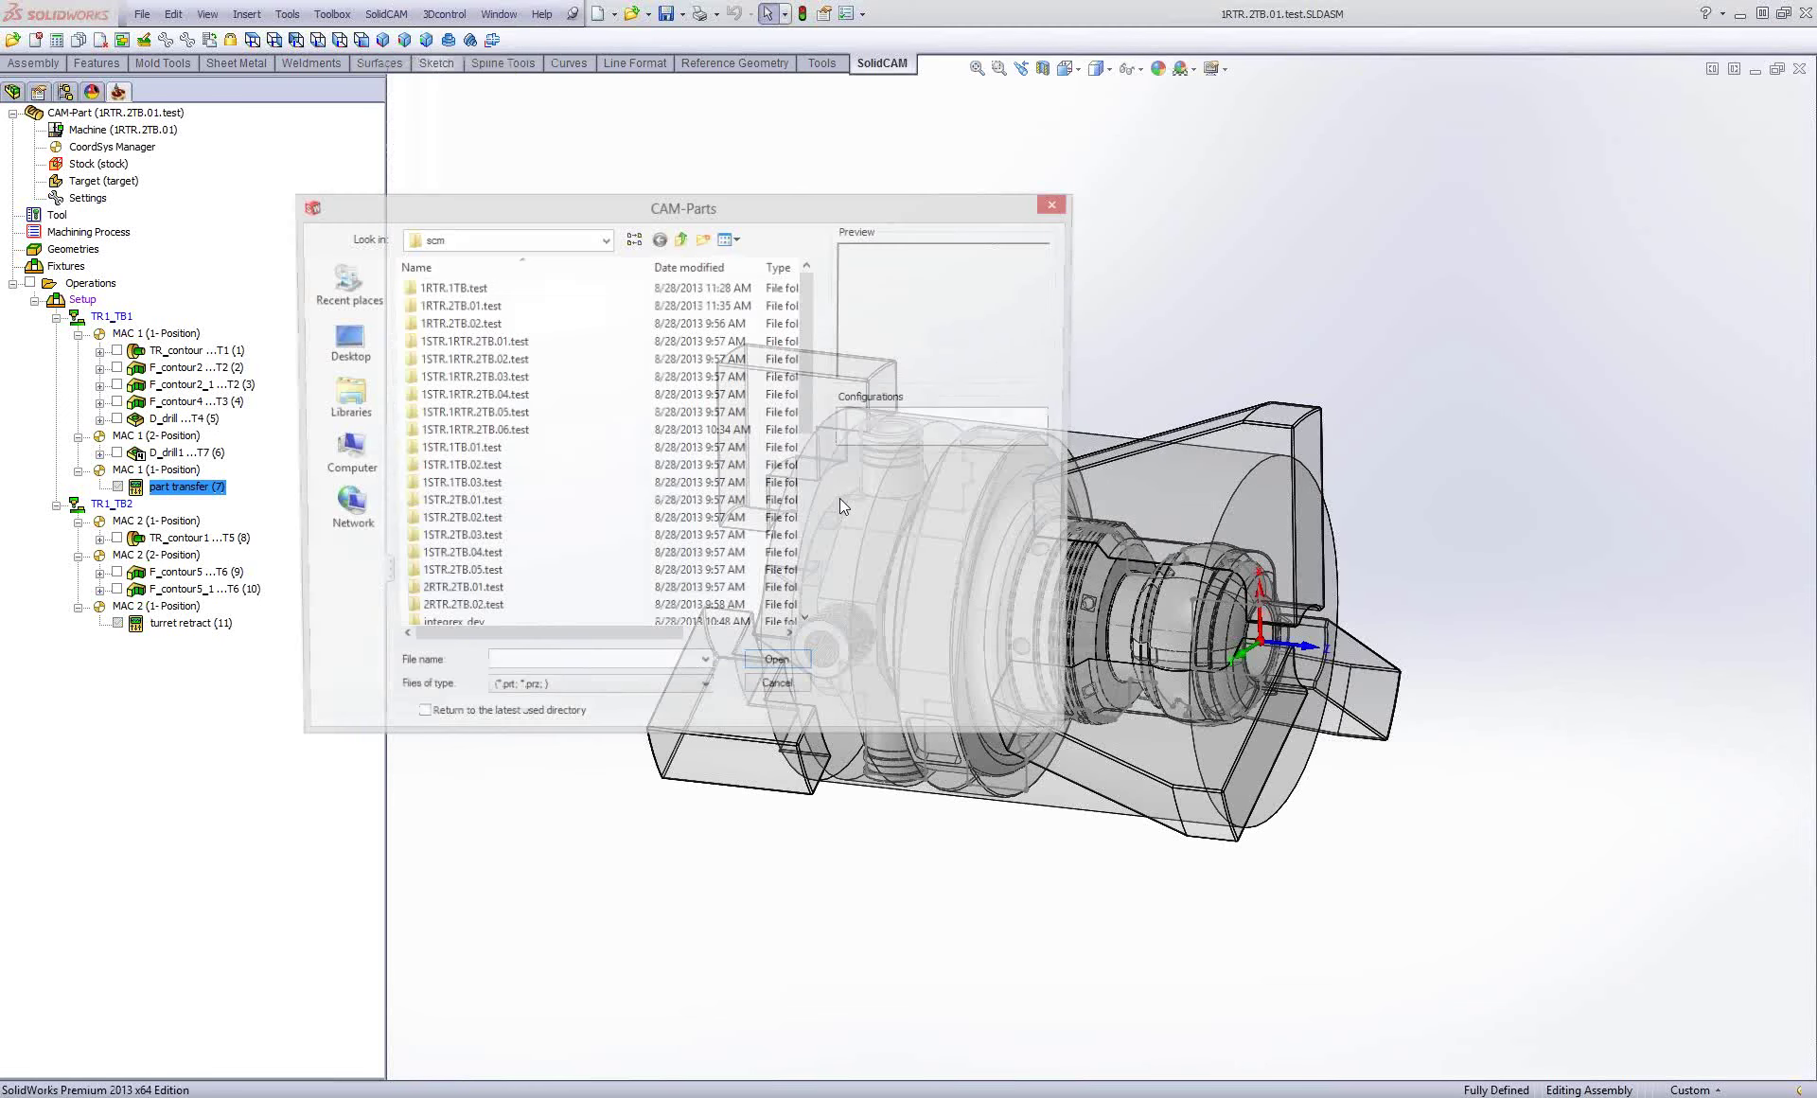
{"action": "scroll", "coordinate": [452, 527], "scroll_direction": "down", "scroll_amount": 1}
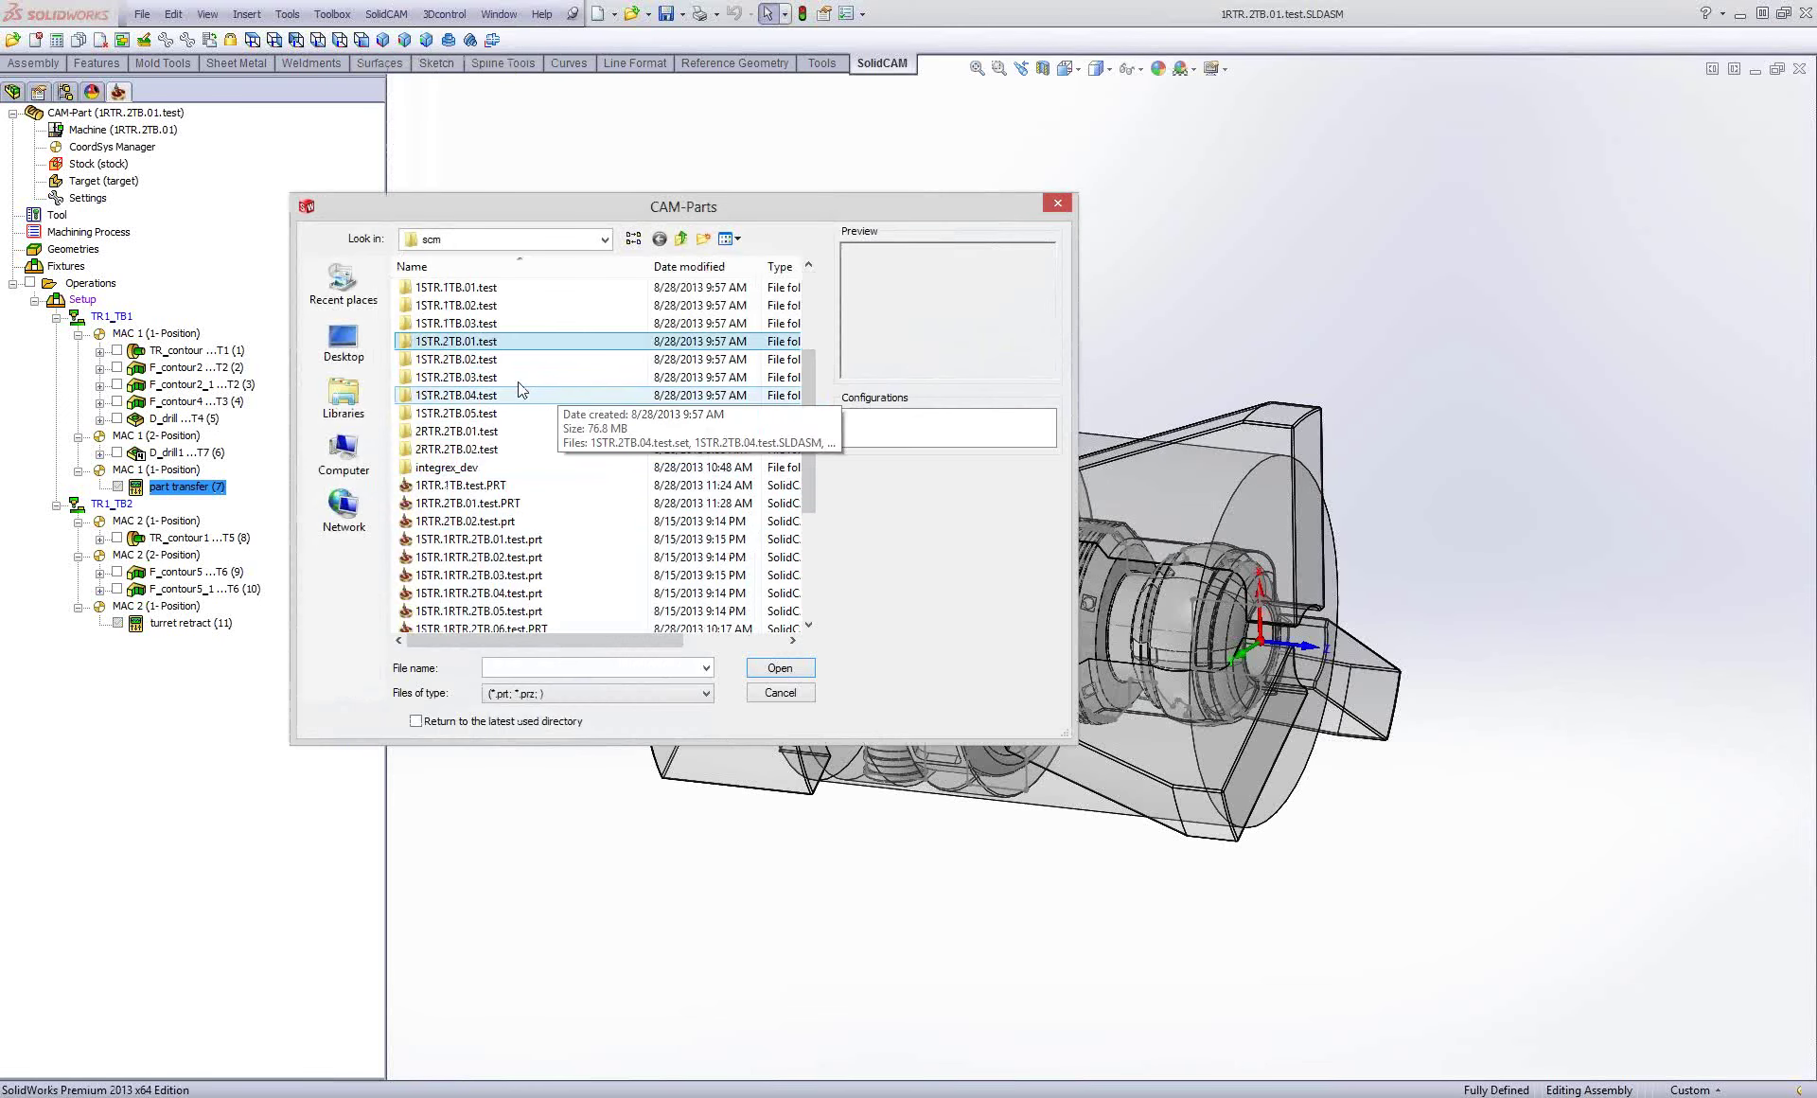
{"action": "scroll", "coordinate": [534, 445], "scroll_direction": "down", "scroll_amount": 2}
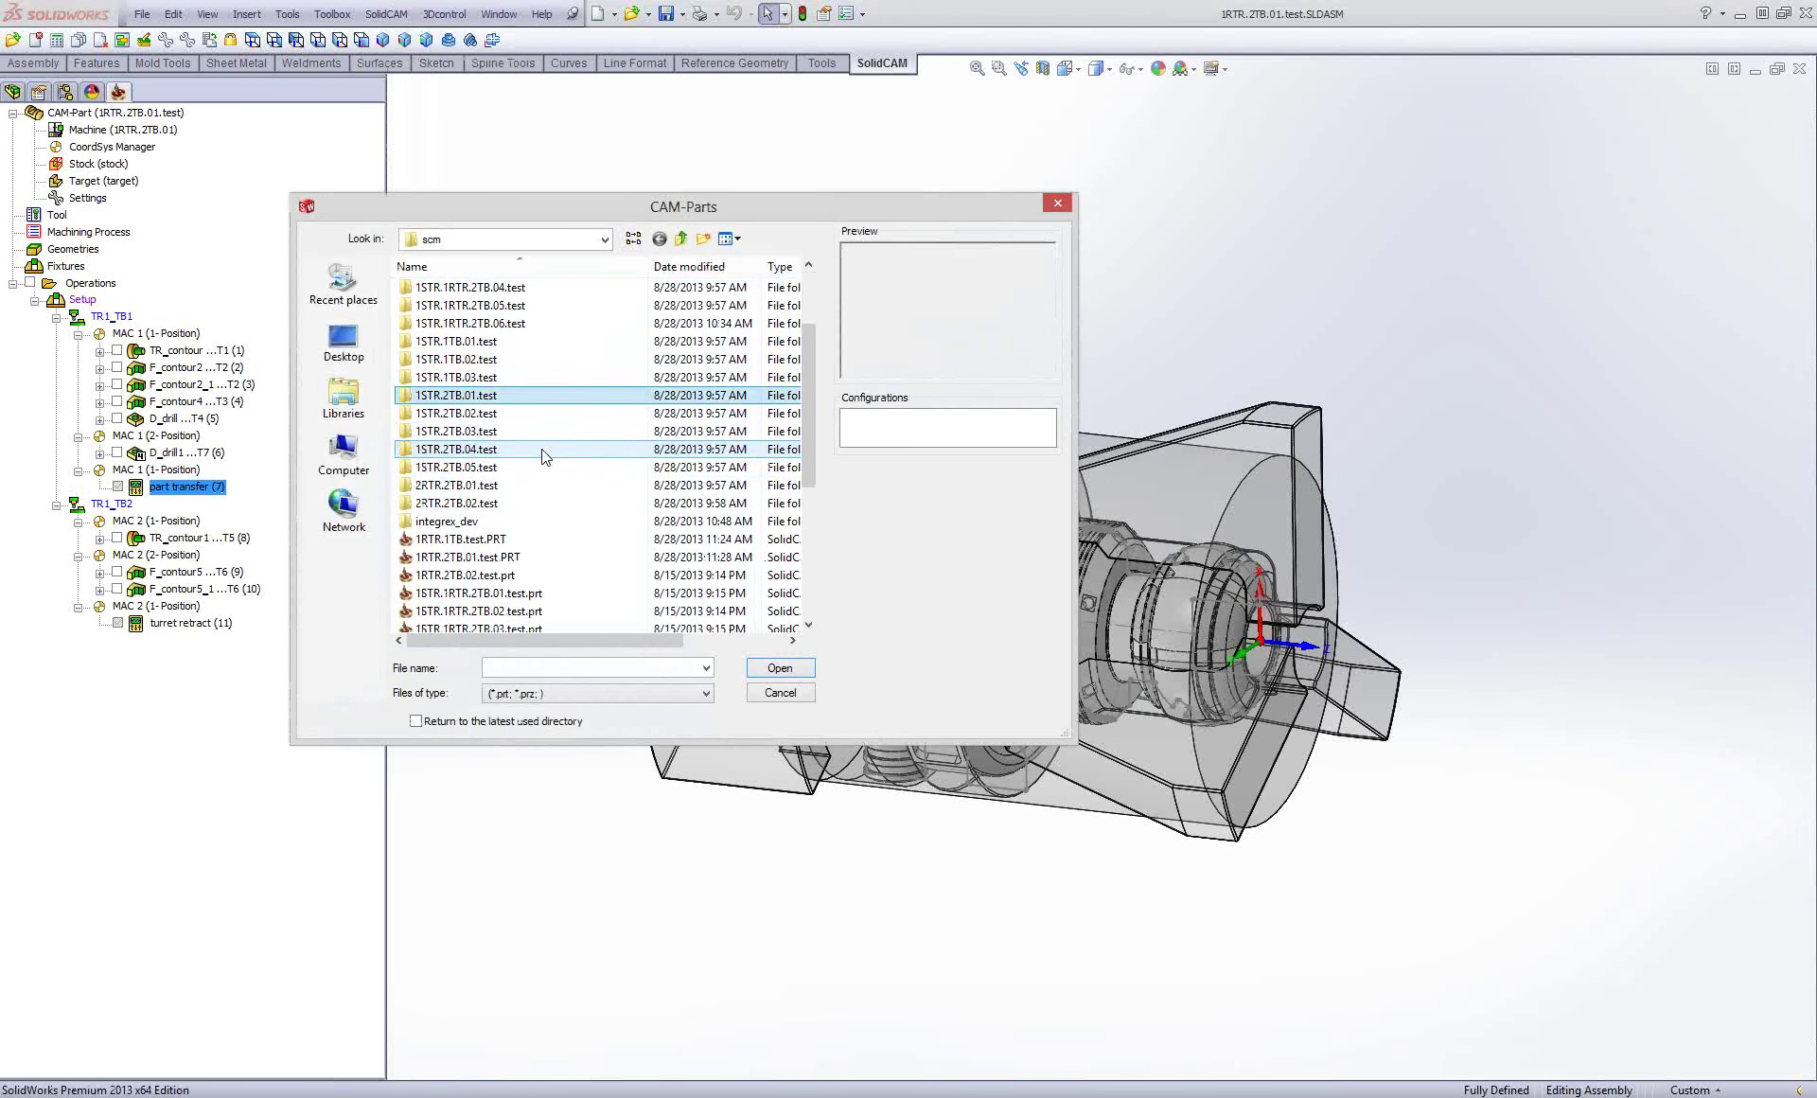
{"action": "scroll", "coordinate": [545, 465], "scroll_direction": "down", "scroll_amount": 2}
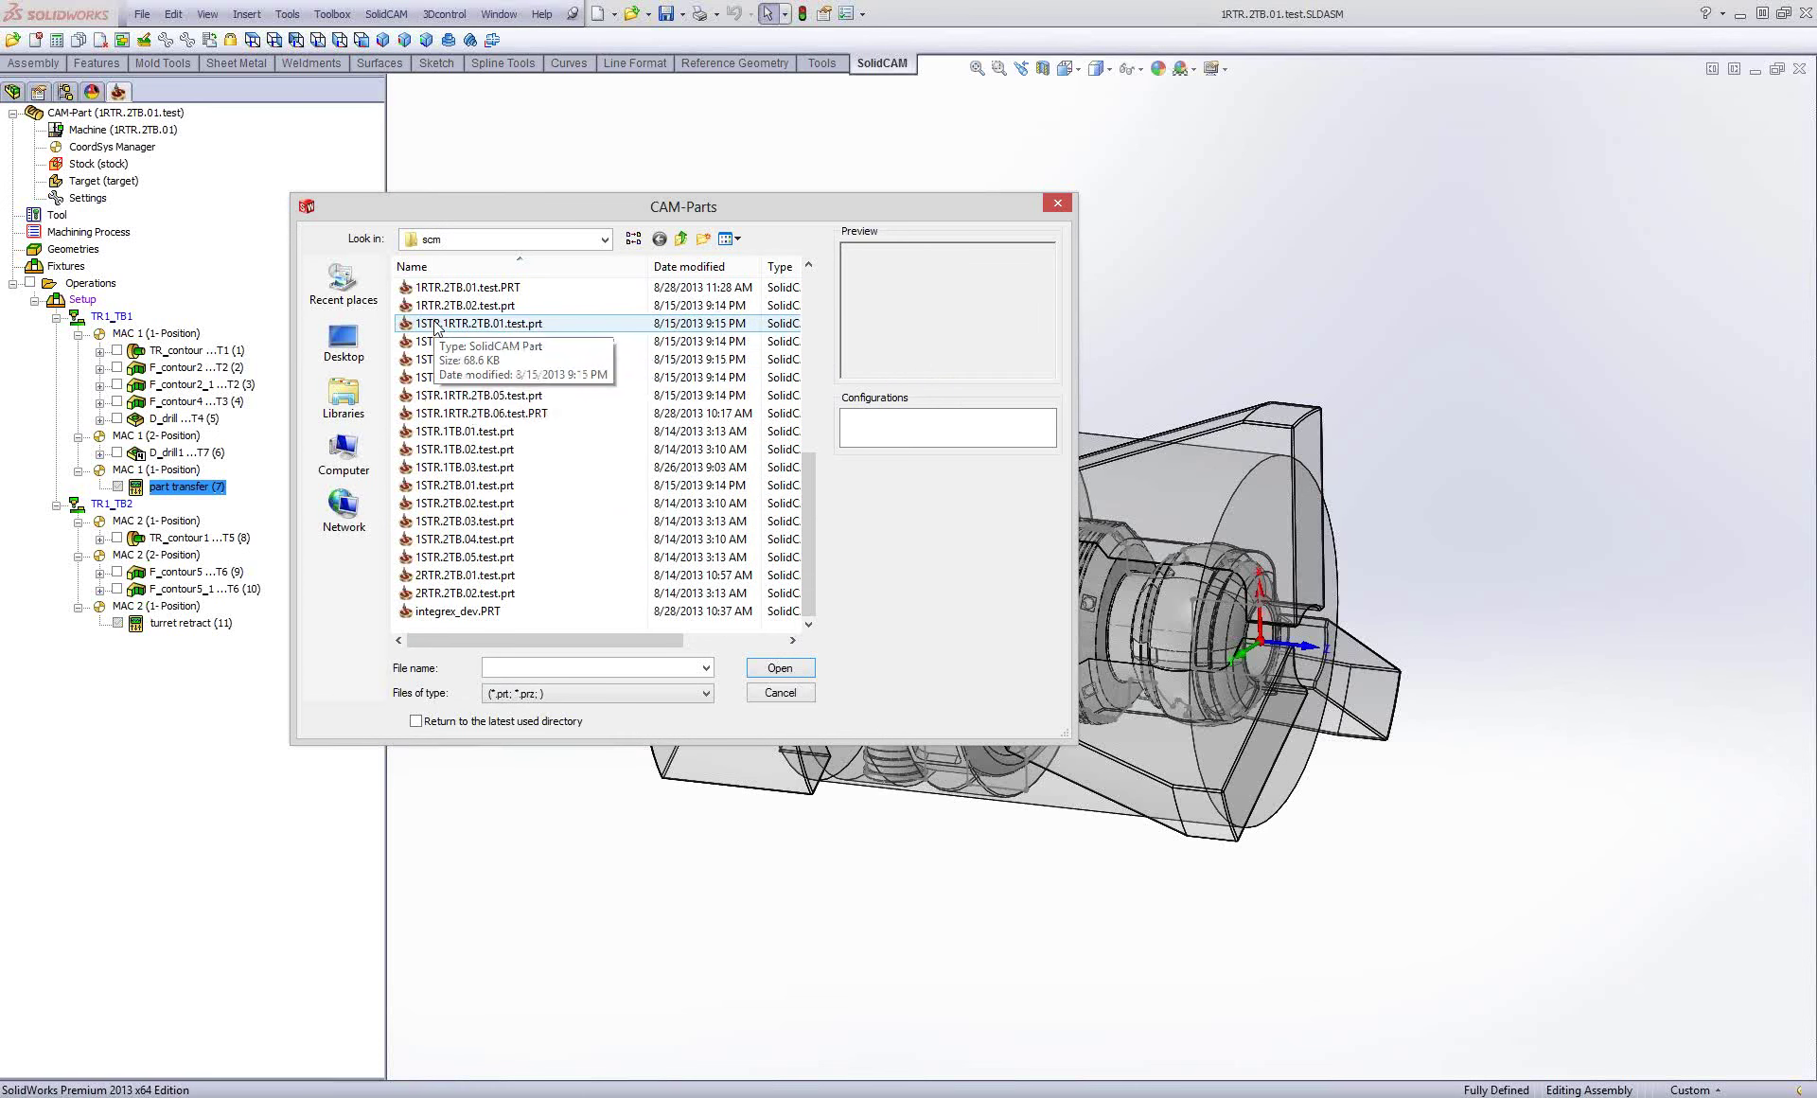
{"action": "double_click", "coordinate": [437, 323]}
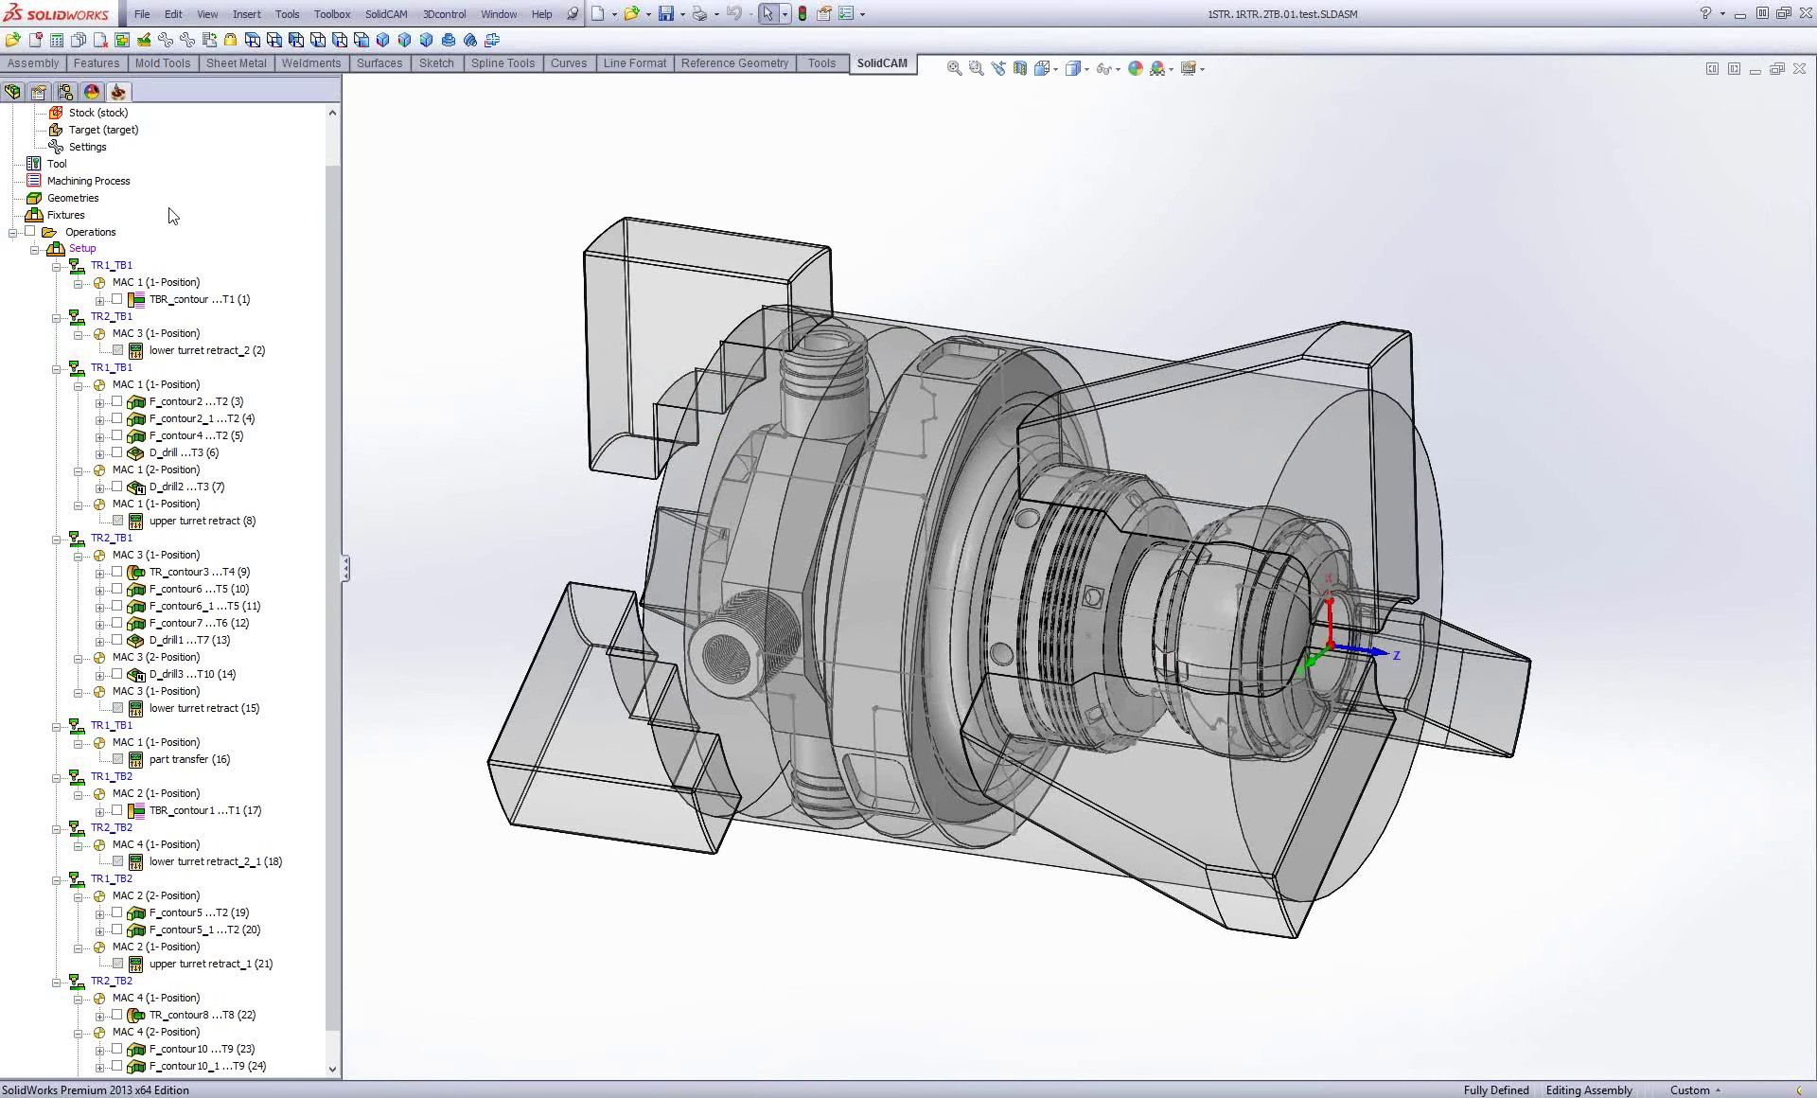
{"action": "left_click", "coordinate": [100, 131]}
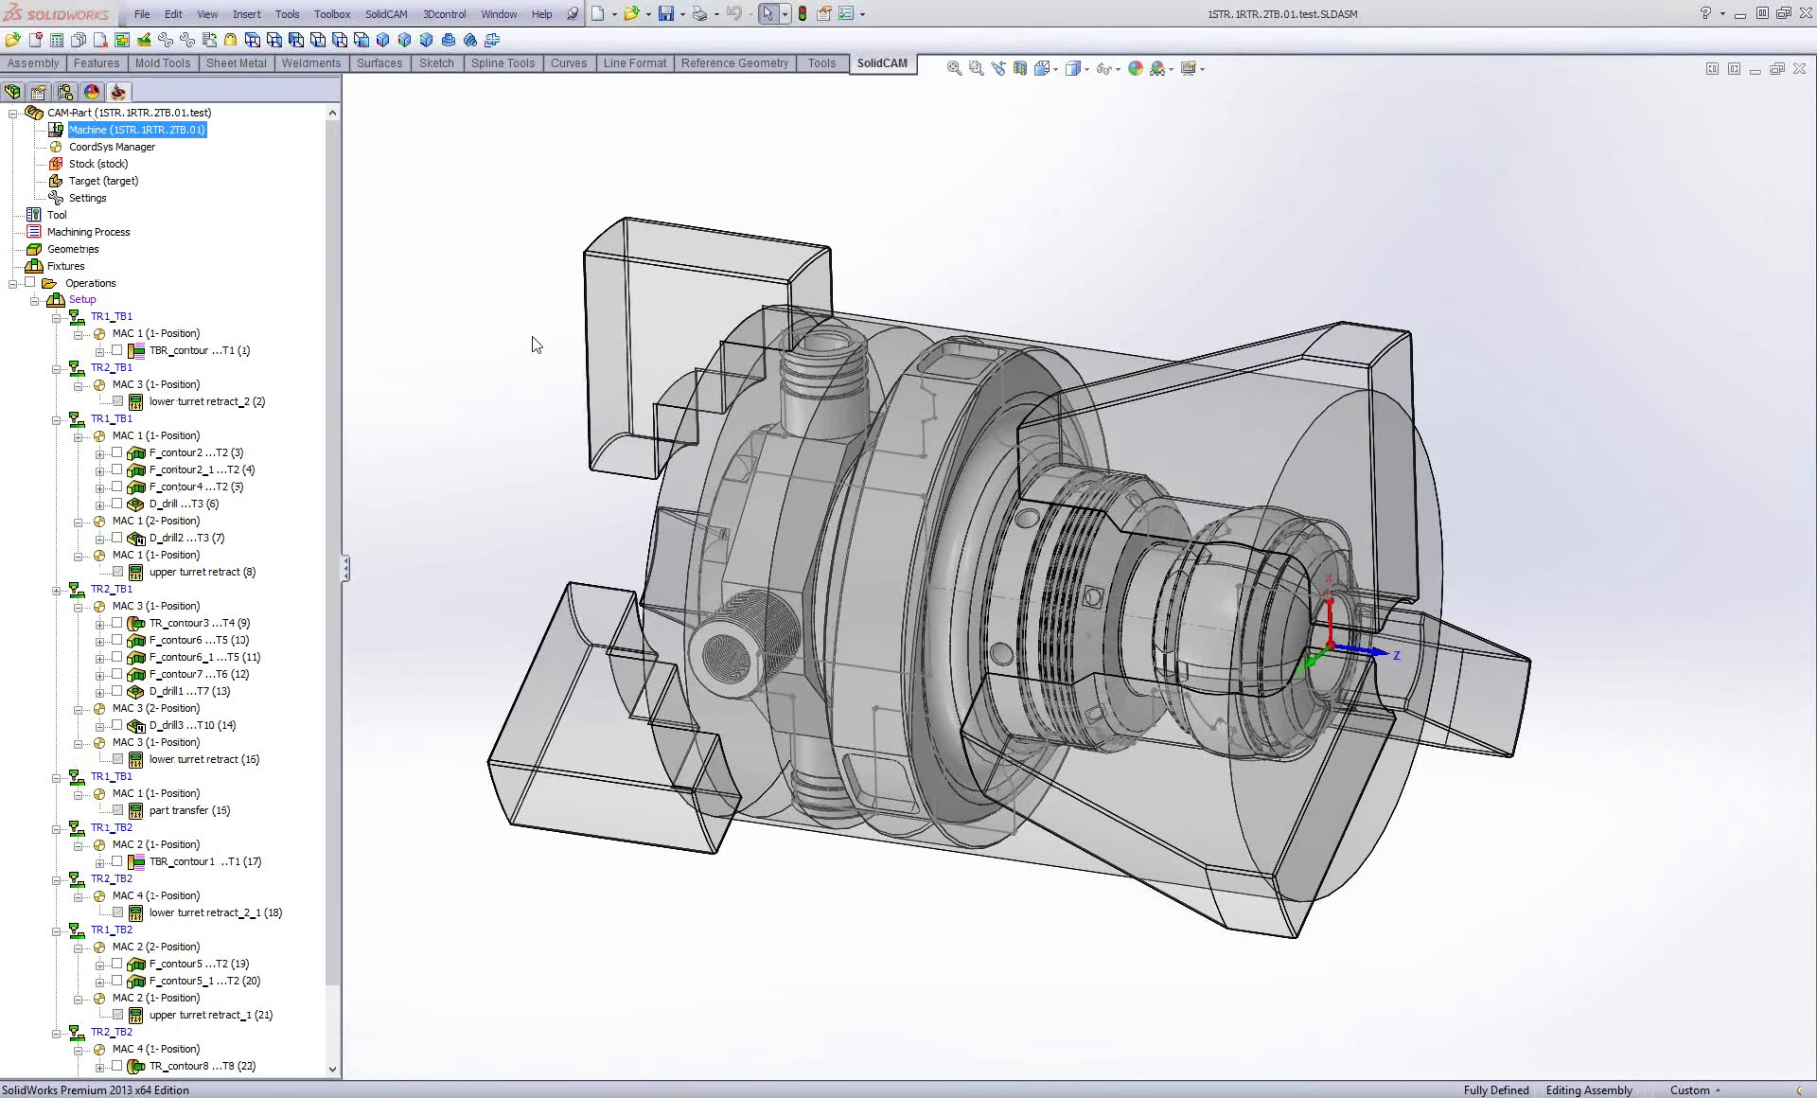
{"action": "mouse_move", "coordinate": [411, 65]}
{"action": "left_mouse_down"}
{"action": "mouse_move", "coordinate": [800, 155]}
{"action": "mouse_move", "coordinate": [777, 138]}
{"action": "left_mouse_up"}
Launch the machine simulation and move the BTR1 axis to 33.048, then back to 20.844.
{"action": "double_click", "coordinate": [906, 369]}
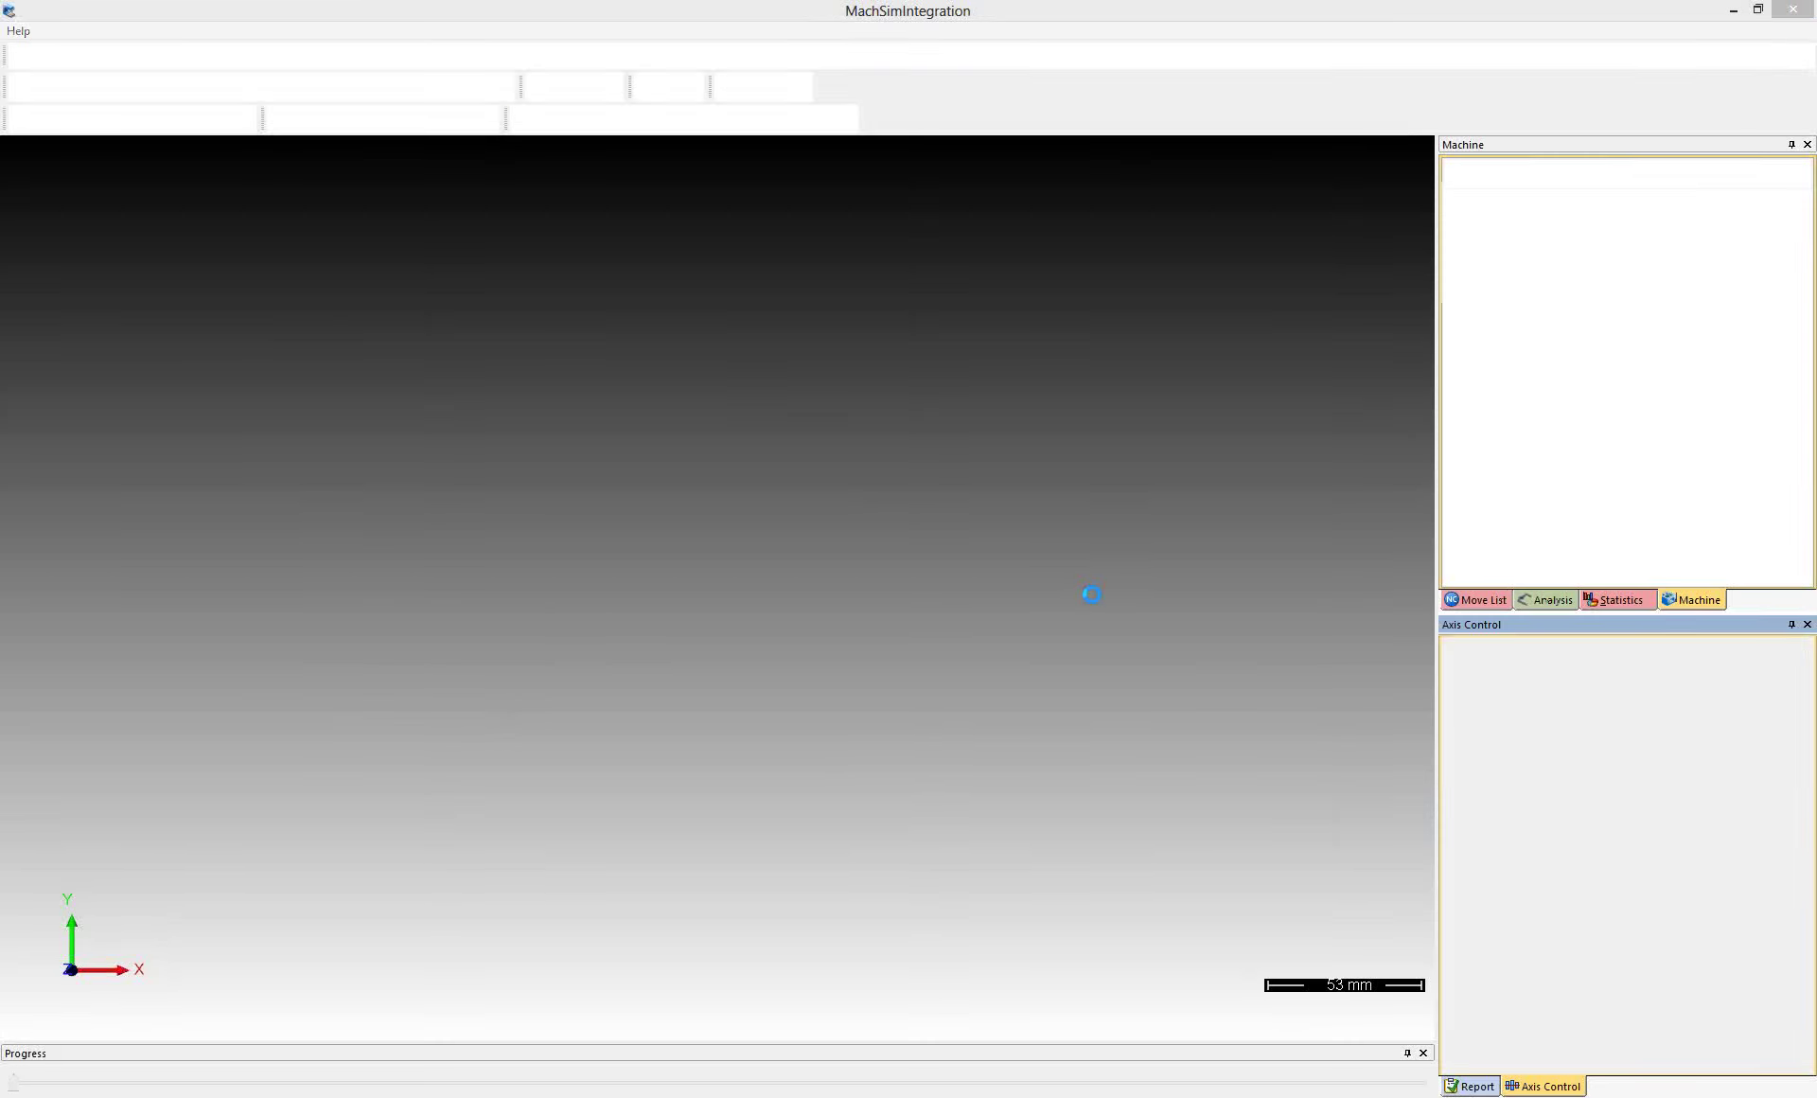
{"action": "mouse_move", "coordinate": [766, 638]}
{"action": "middle_mouse_down"}
{"action": "mouse_move", "coordinate": [843, 578]}
{"action": "mouse_move", "coordinate": [818, 607]}
{"action": "mouse_move", "coordinate": [758, 365]}
{"action": "mouse_move", "coordinate": [843, 303]}
{"action": "mouse_move", "coordinate": [740, 344]}
{"action": "mouse_move", "coordinate": [726, 388]}
{"action": "mouse_move", "coordinate": [817, 328]}
{"action": "middle_mouse_up"}
{"action": "scroll", "coordinate": [726, 389], "scroll_direction": "up", "scroll_amount": 5}
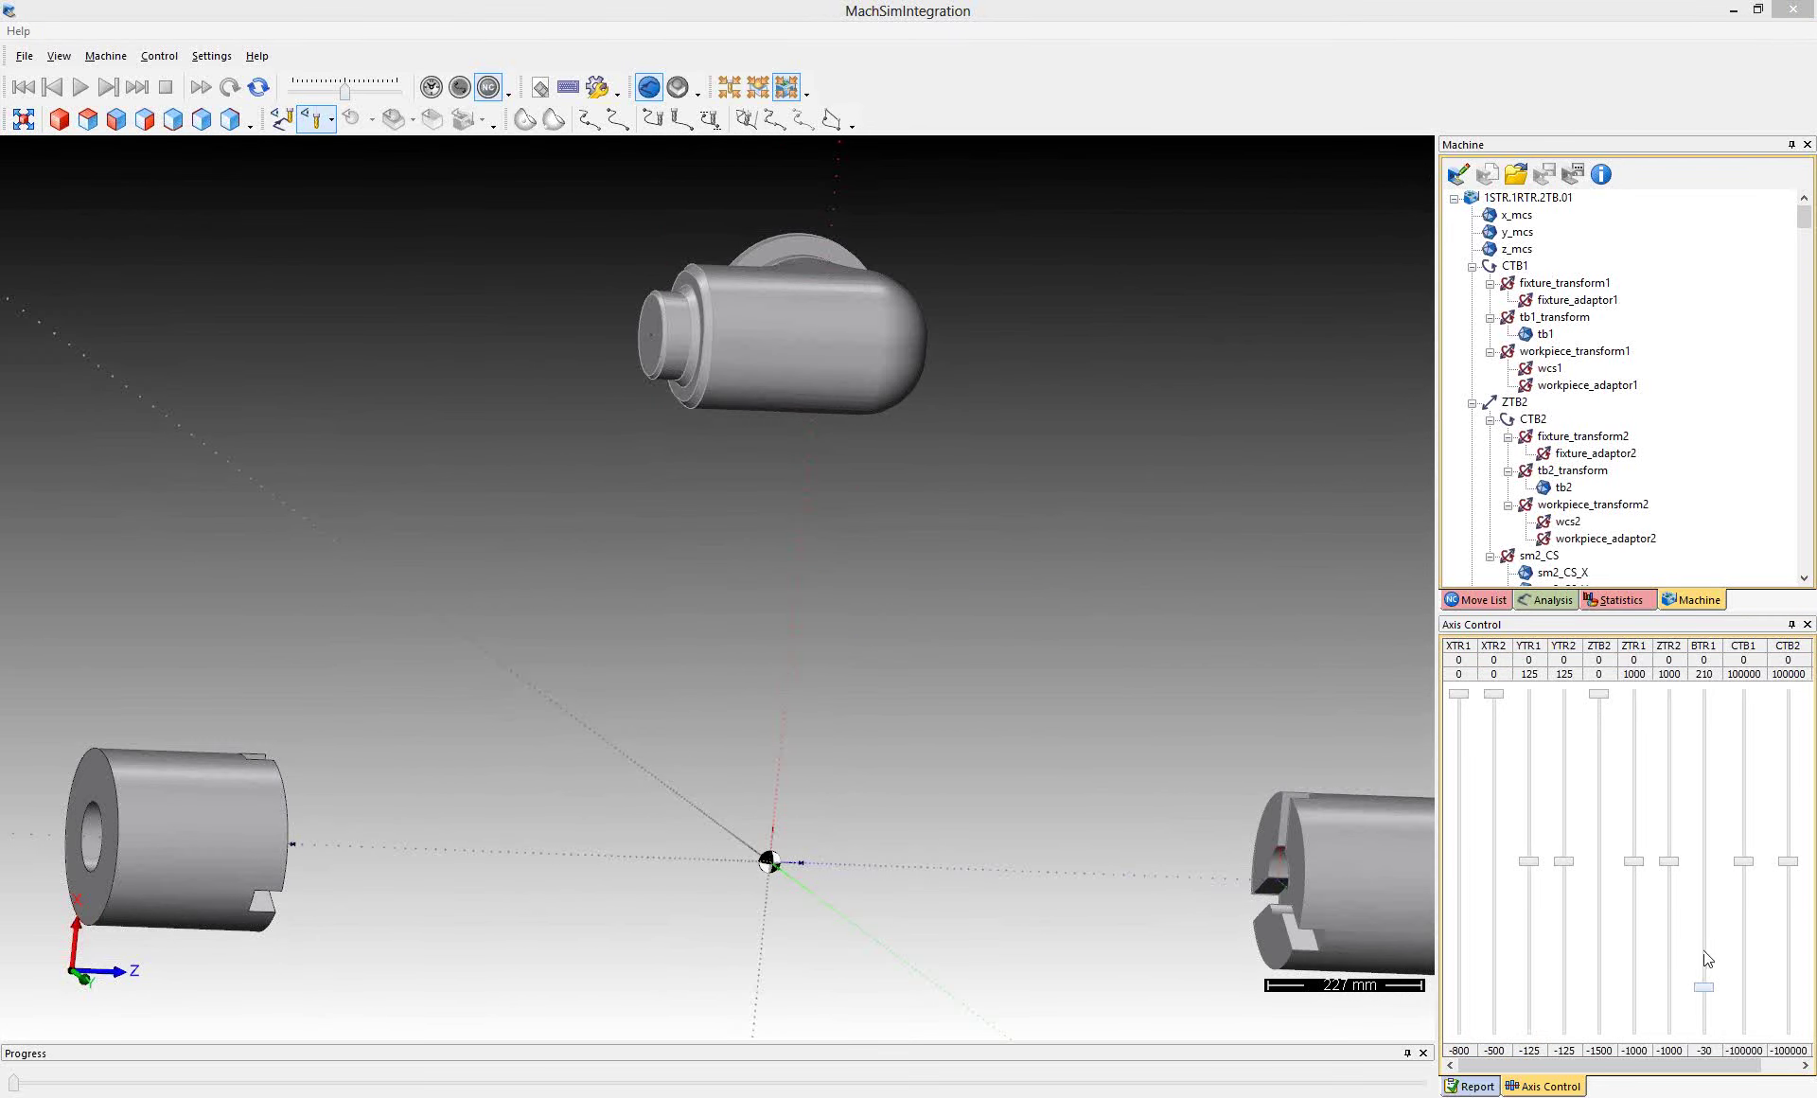
{"action": "mouse_move", "coordinate": [1709, 993]}
{"action": "left_mouse_down"}
{"action": "mouse_move", "coordinate": [1665, 952]}
{"action": "mouse_move", "coordinate": [1665, 970]}
{"action": "left_mouse_up"}
{"action": "middle_click_drag", "start_coordinate": [923, 693], "coordinate": [809, 689]}
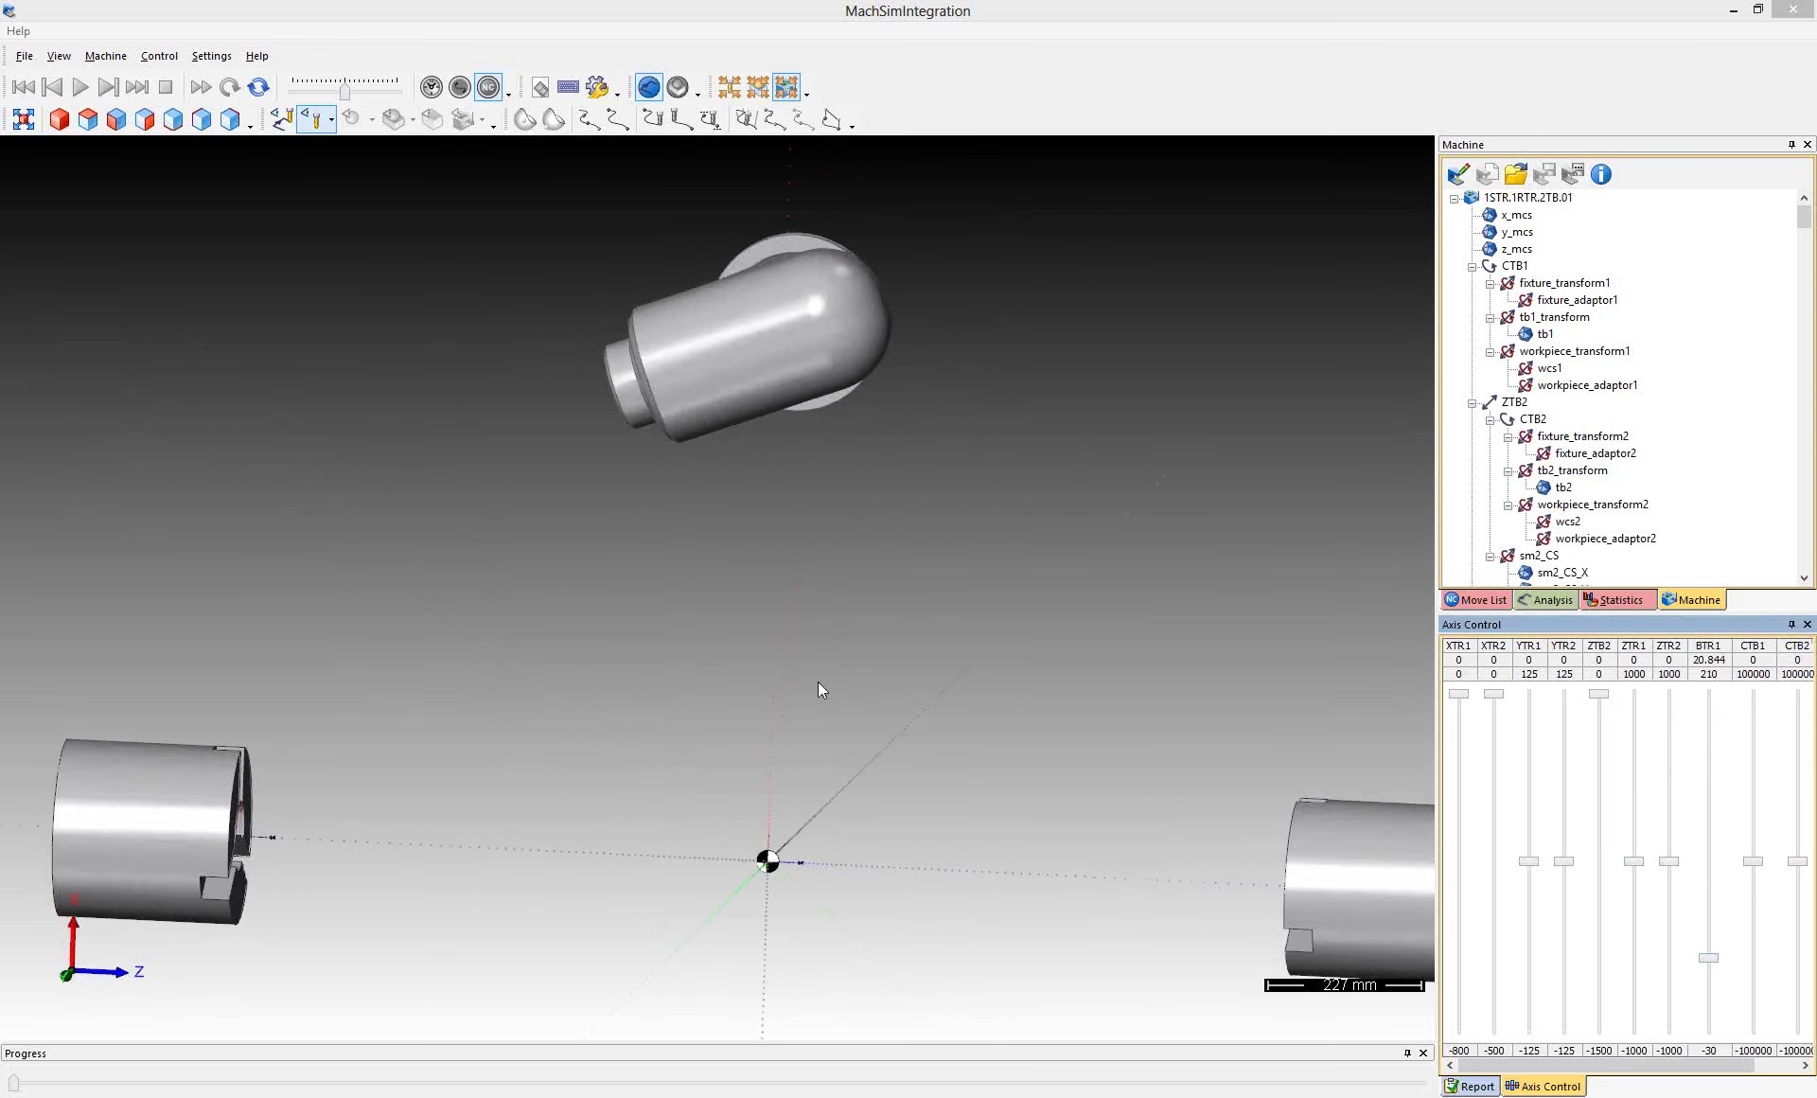
Orbit and zoom the machine view to inspect the tool wheel.
{"action": "scroll", "coordinate": [889, 785], "scroll_direction": "down", "scroll_amount": 4}
{"action": "middle_click_drag", "start_coordinate": [944, 875], "coordinate": [856, 750]}
{"action": "scroll", "coordinate": [856, 750], "scroll_direction": "up", "scroll_amount": 3}
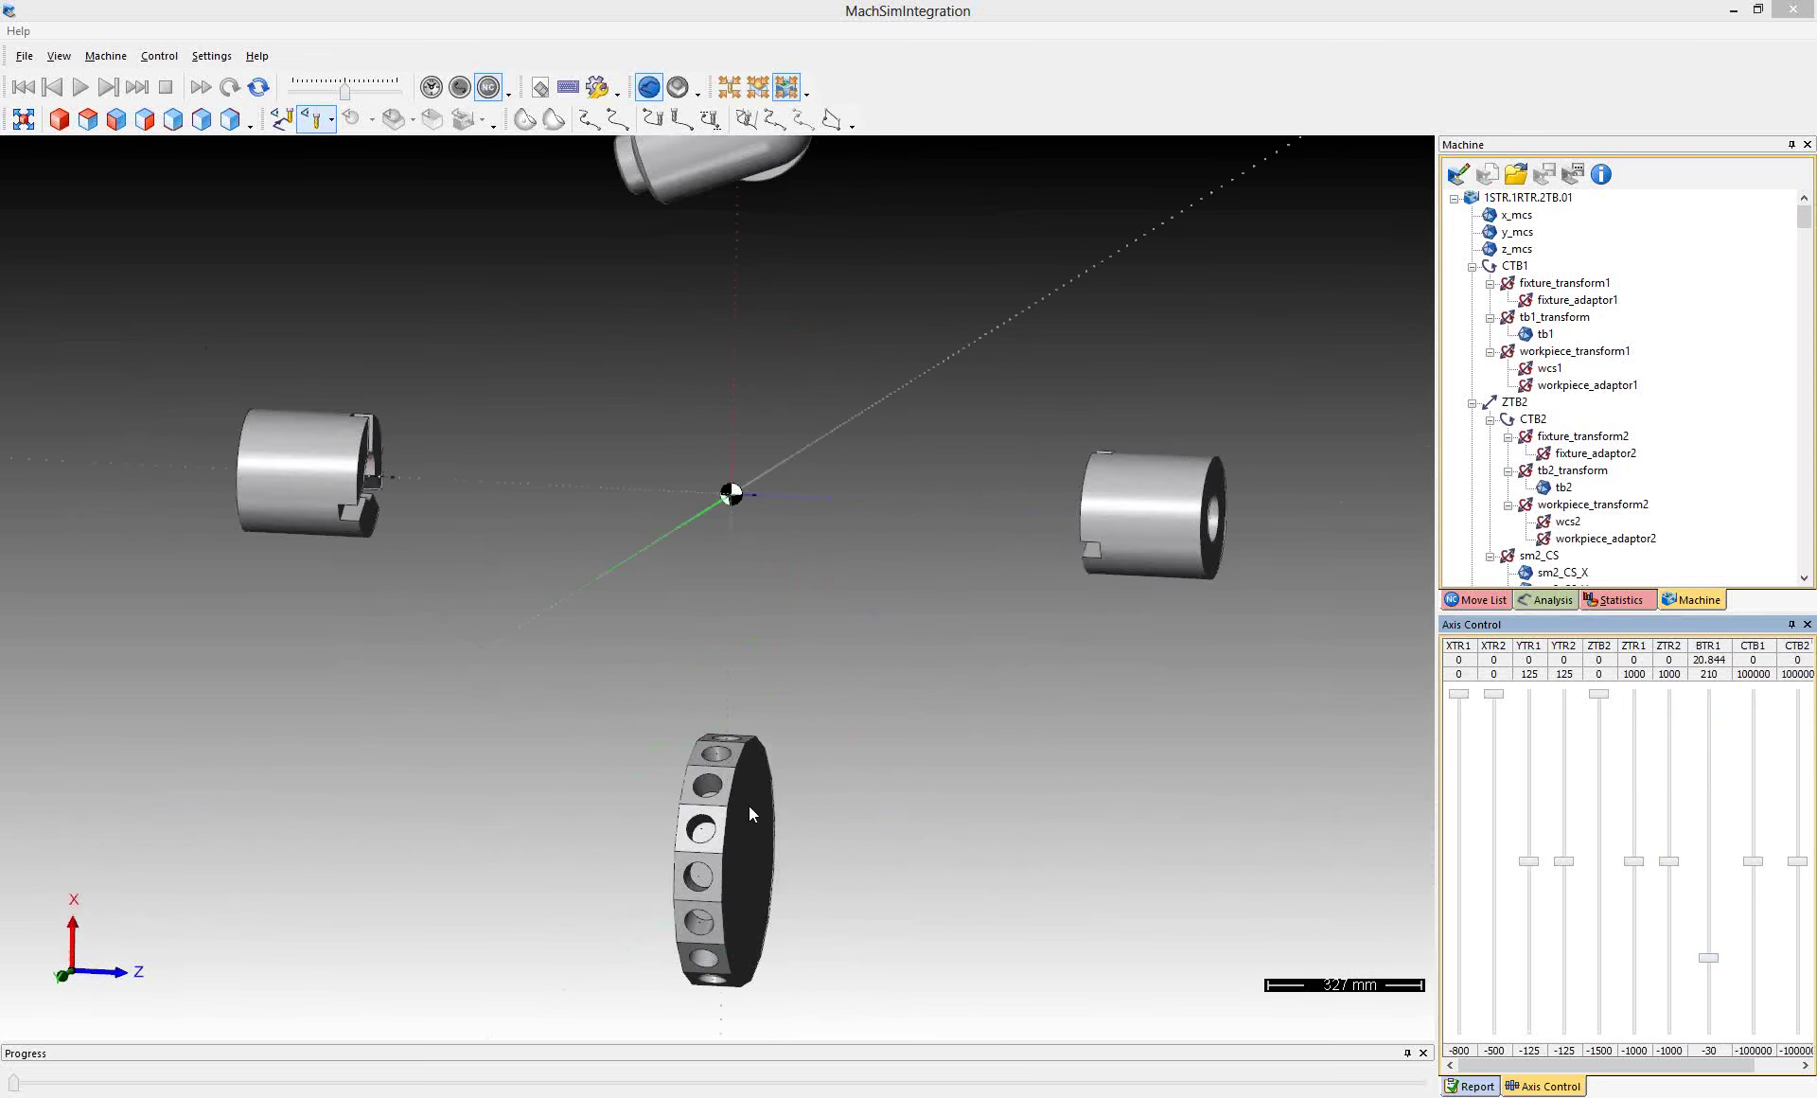
{"action": "middle_click_drag", "start_coordinate": [739, 819], "coordinate": [754, 527]}
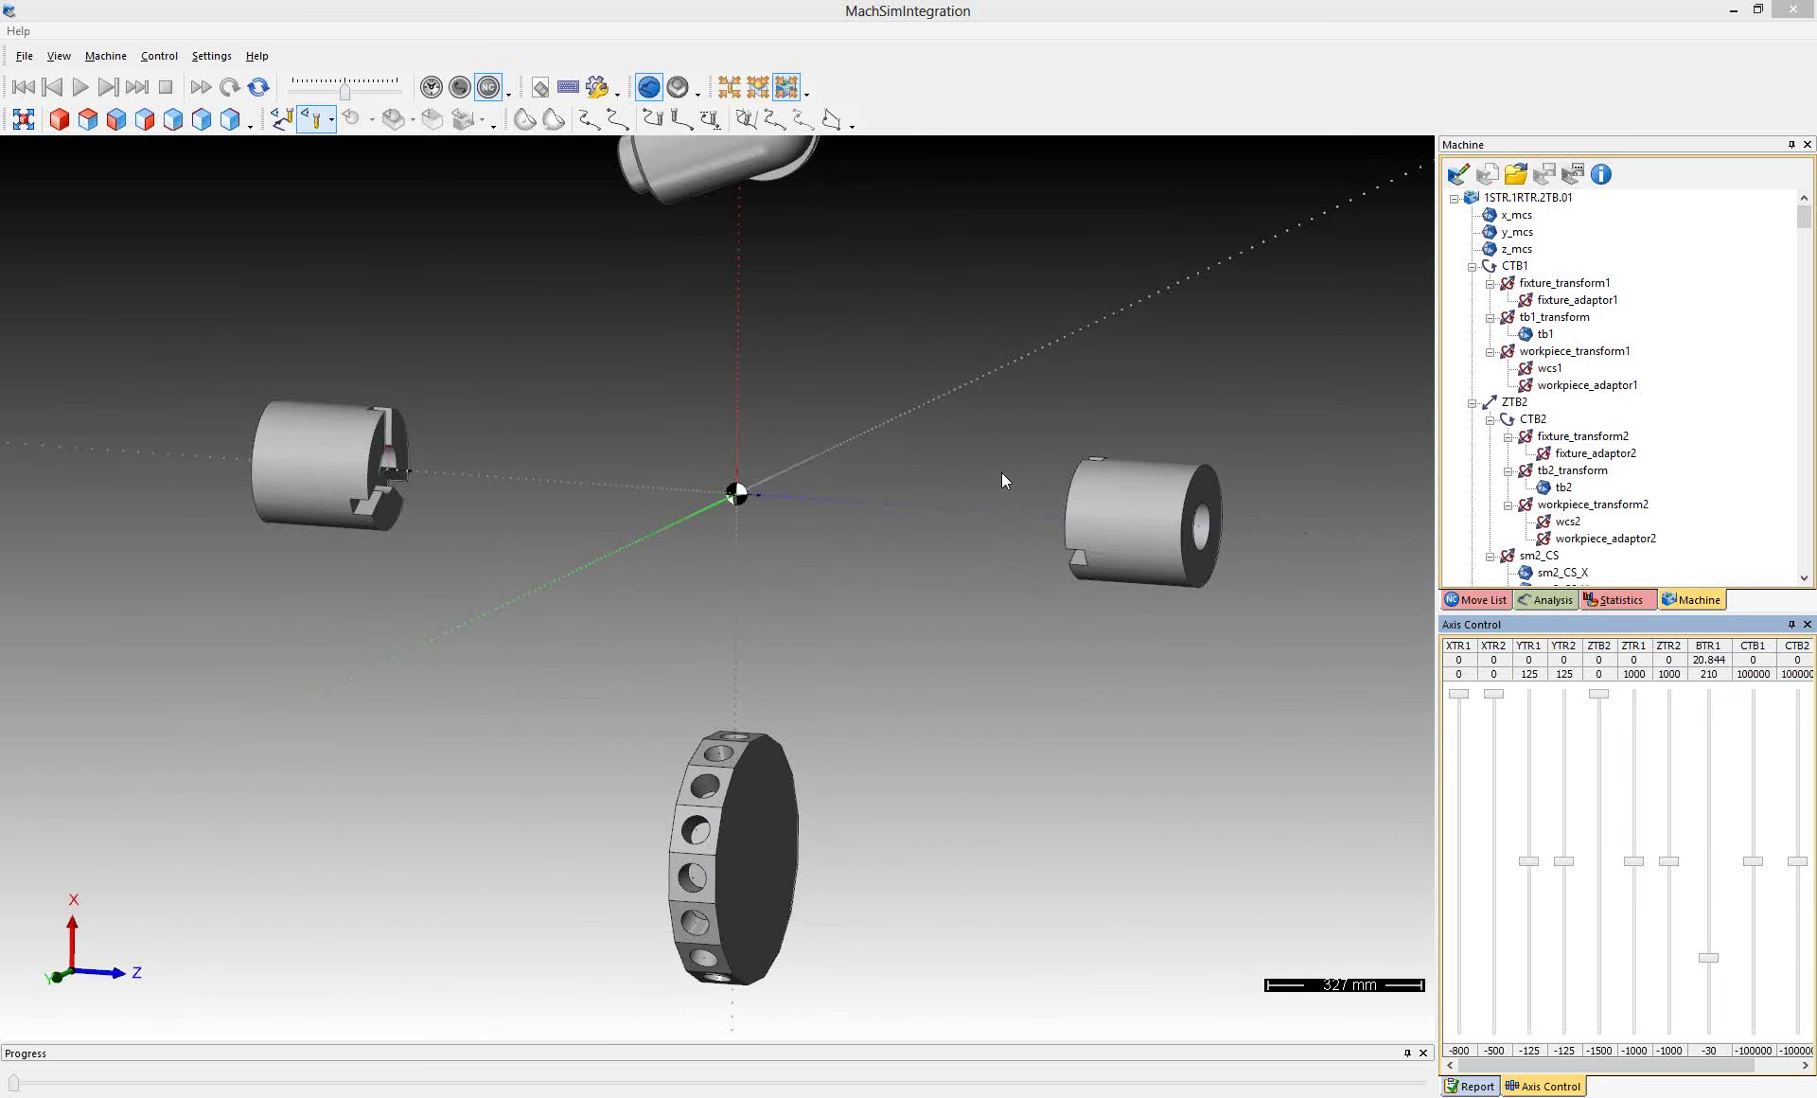
{"action": "mouse_move", "coordinate": [746, 564]}
{"action": "middle_mouse_down"}
{"action": "mouse_move", "coordinate": [853, 573]}
{"action": "mouse_move", "coordinate": [740, 579]}
{"action": "middle_mouse_up"}
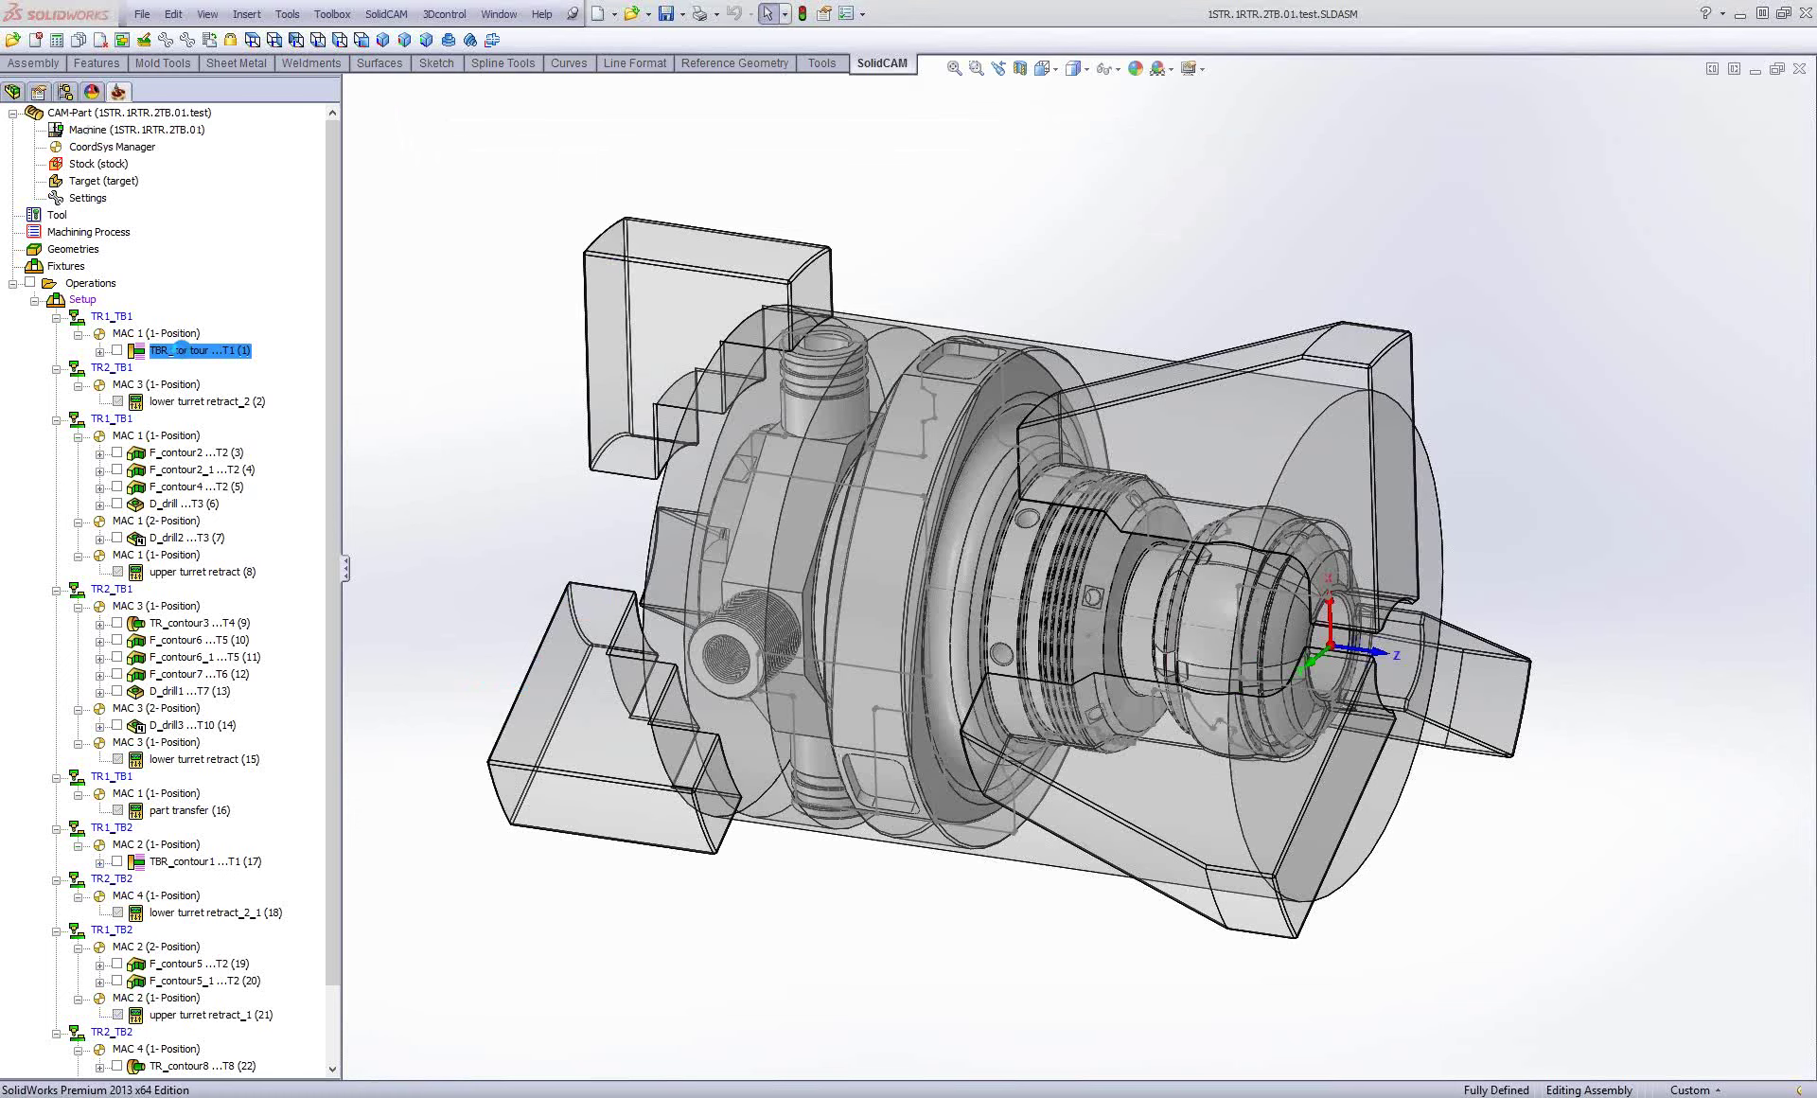
Open the TBR_contour Balanced Rough operation and review its Tool, Slave Tool and Technology pages.
{"action": "double_click", "coordinate": [180, 349]}
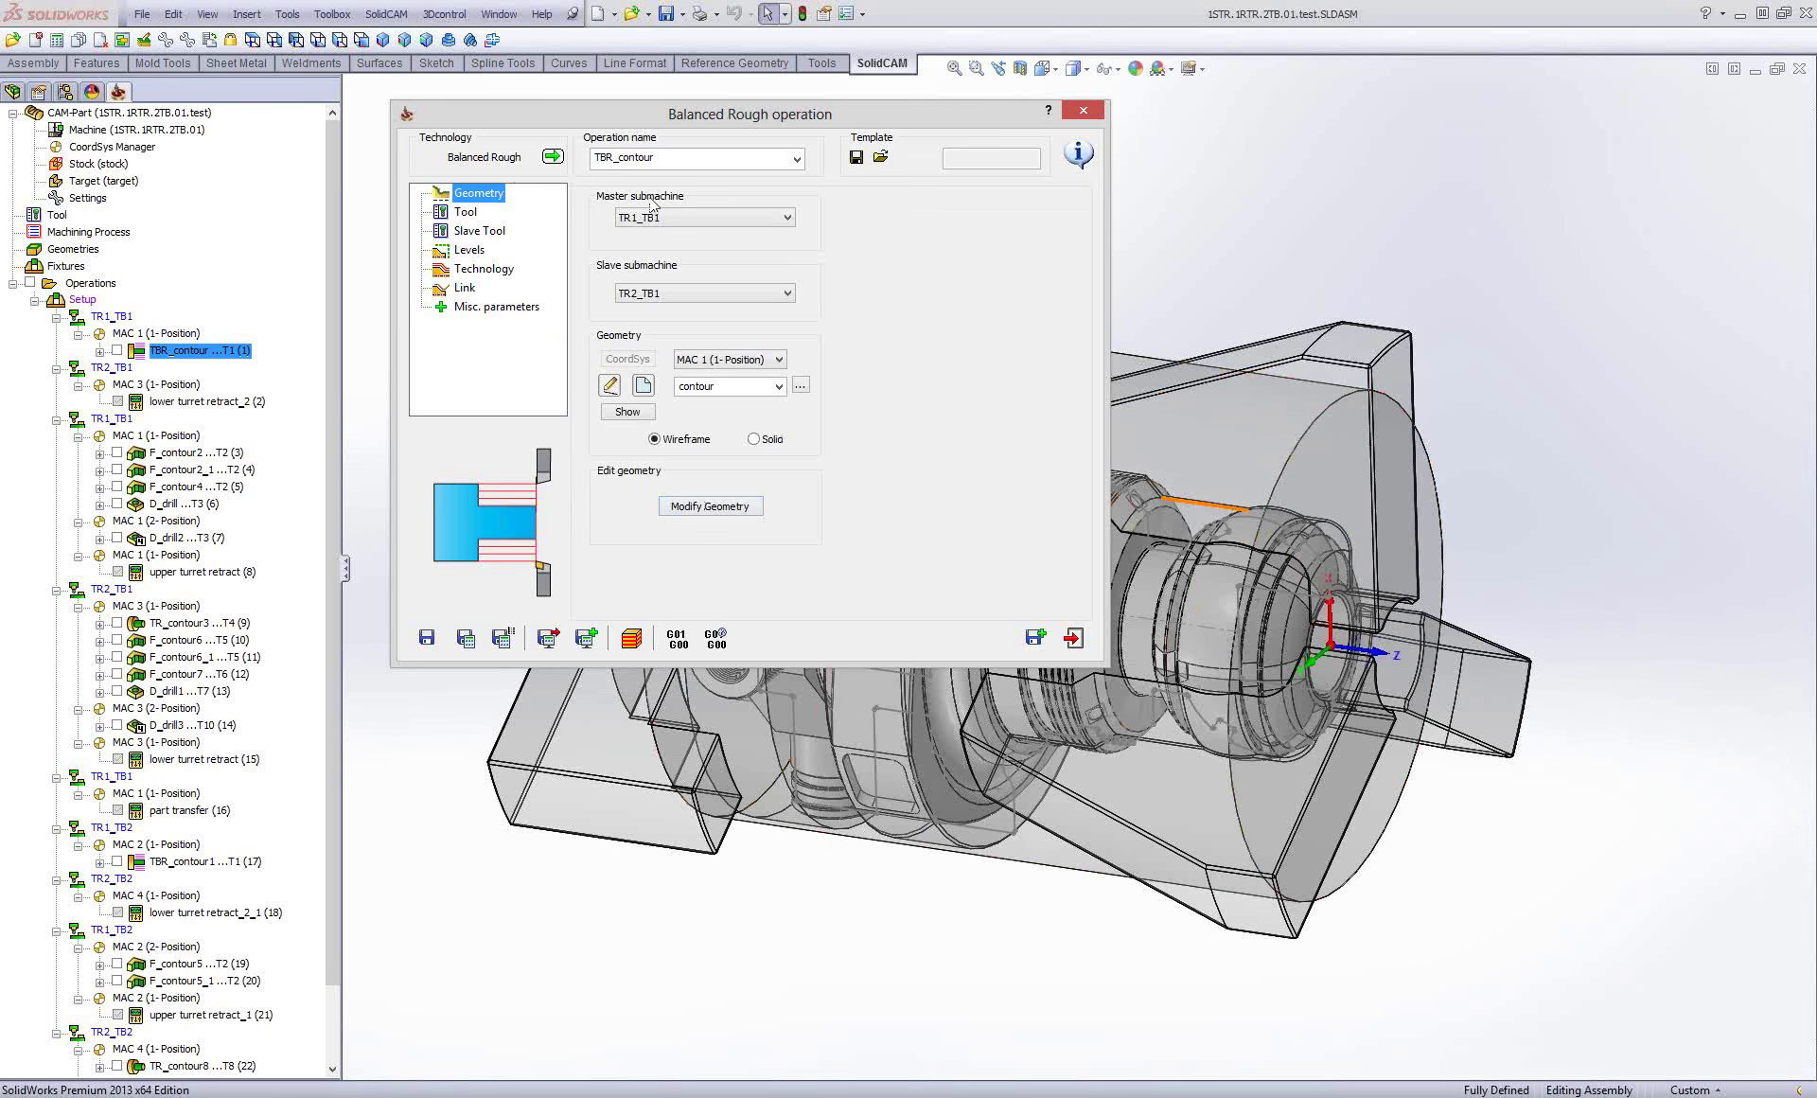
{"action": "left_click", "coordinate": [466, 213]}
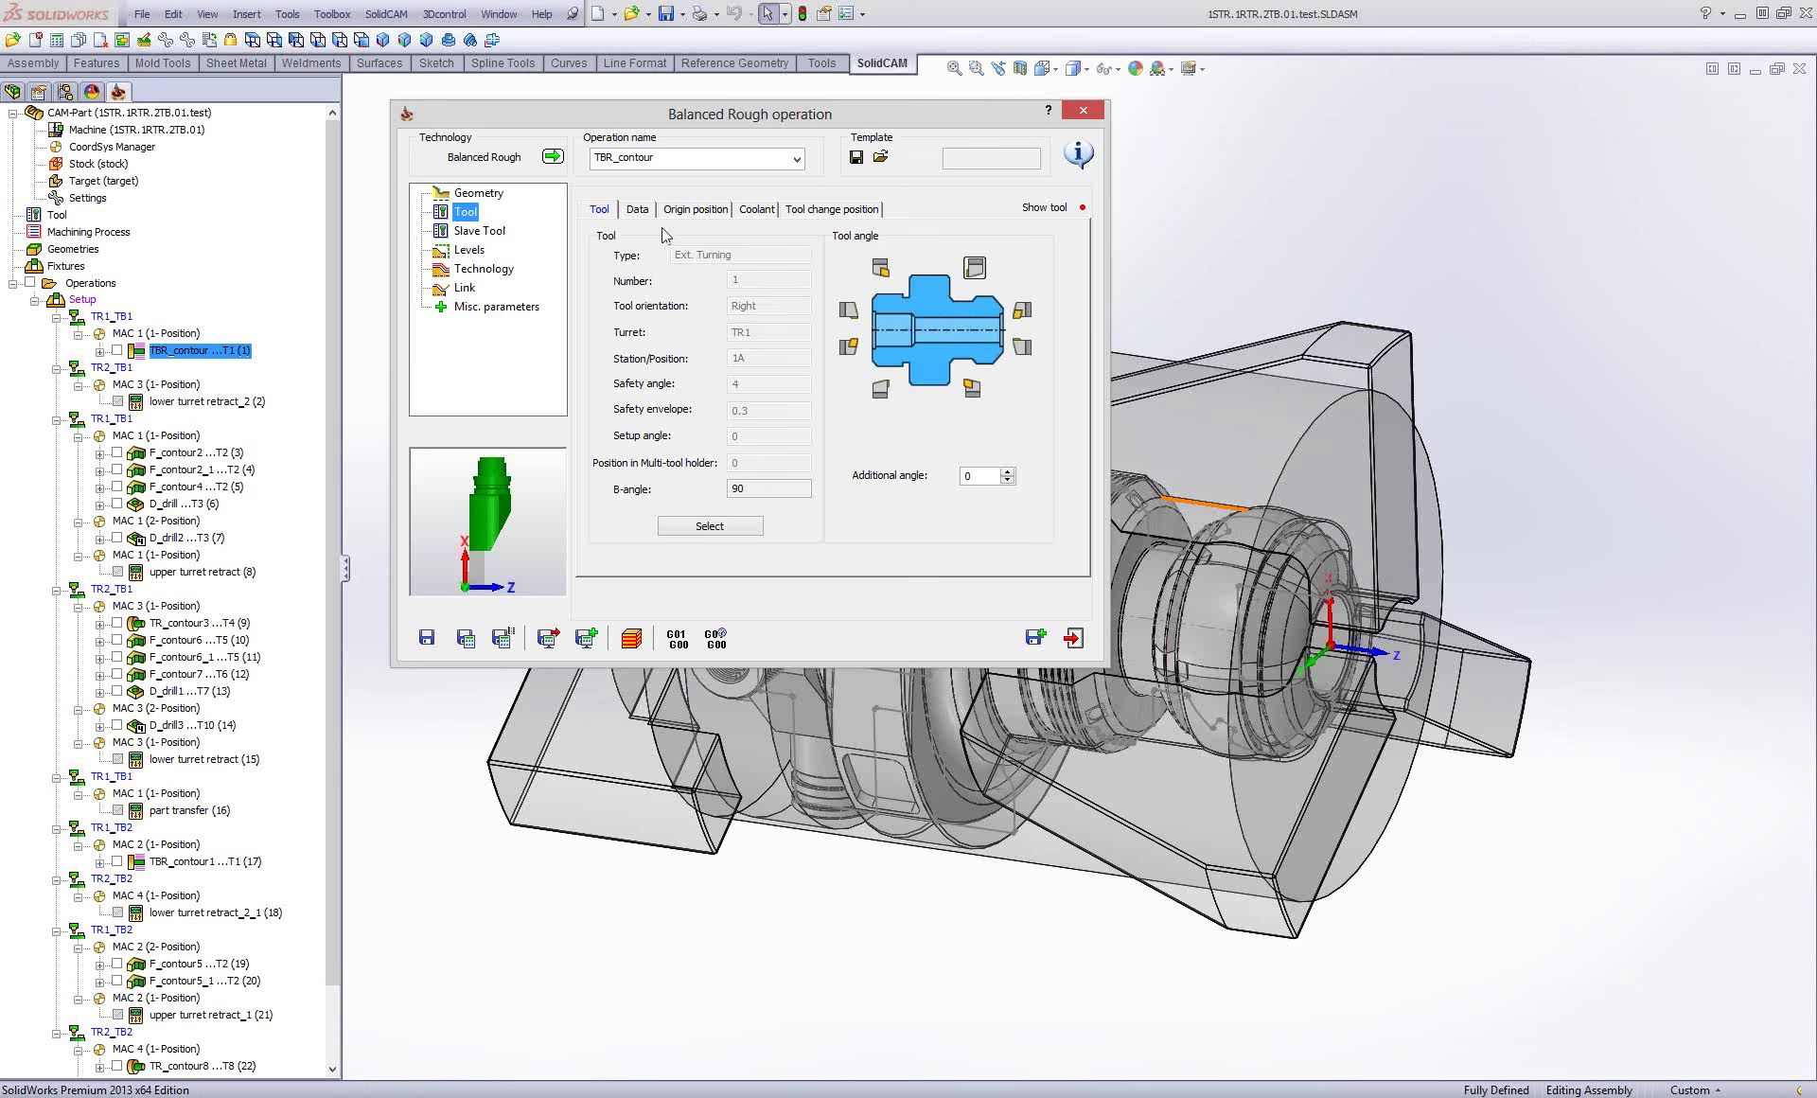
{"action": "left_click", "coordinate": [465, 231]}
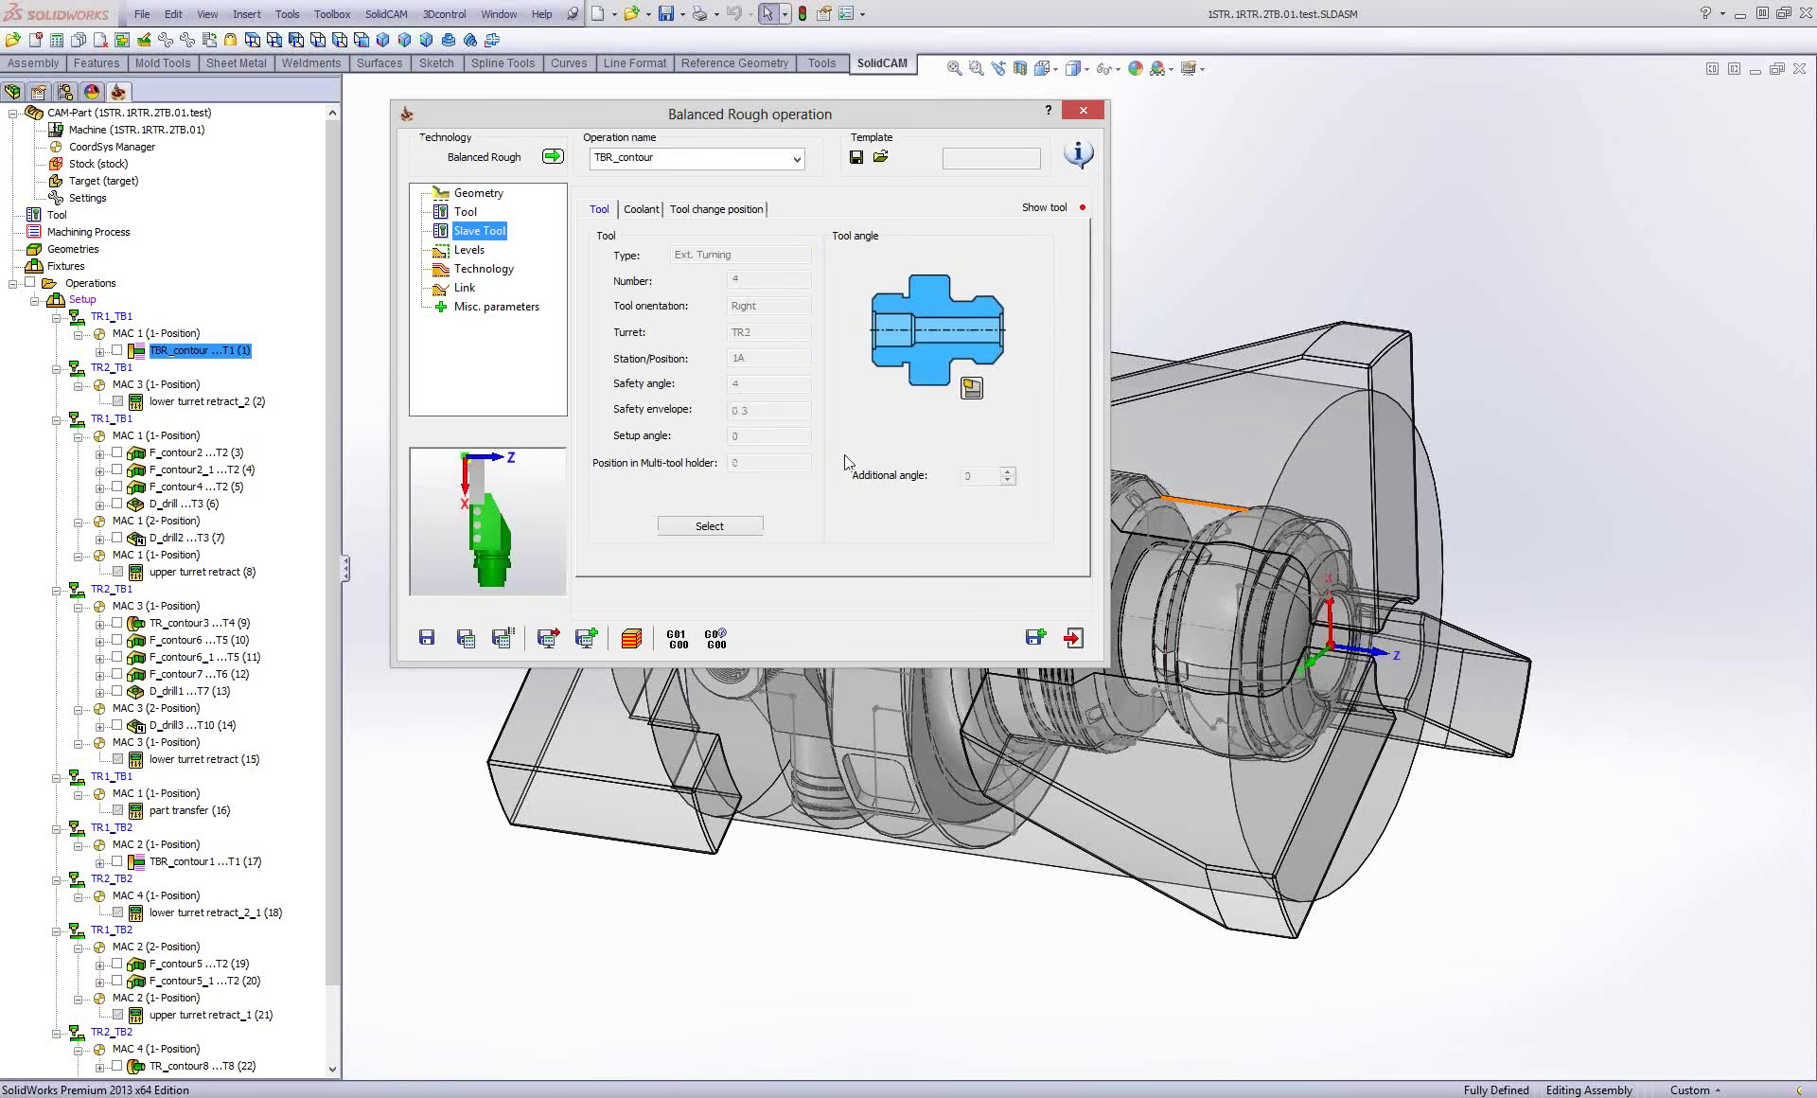
{"action": "left_click", "coordinate": [478, 273]}
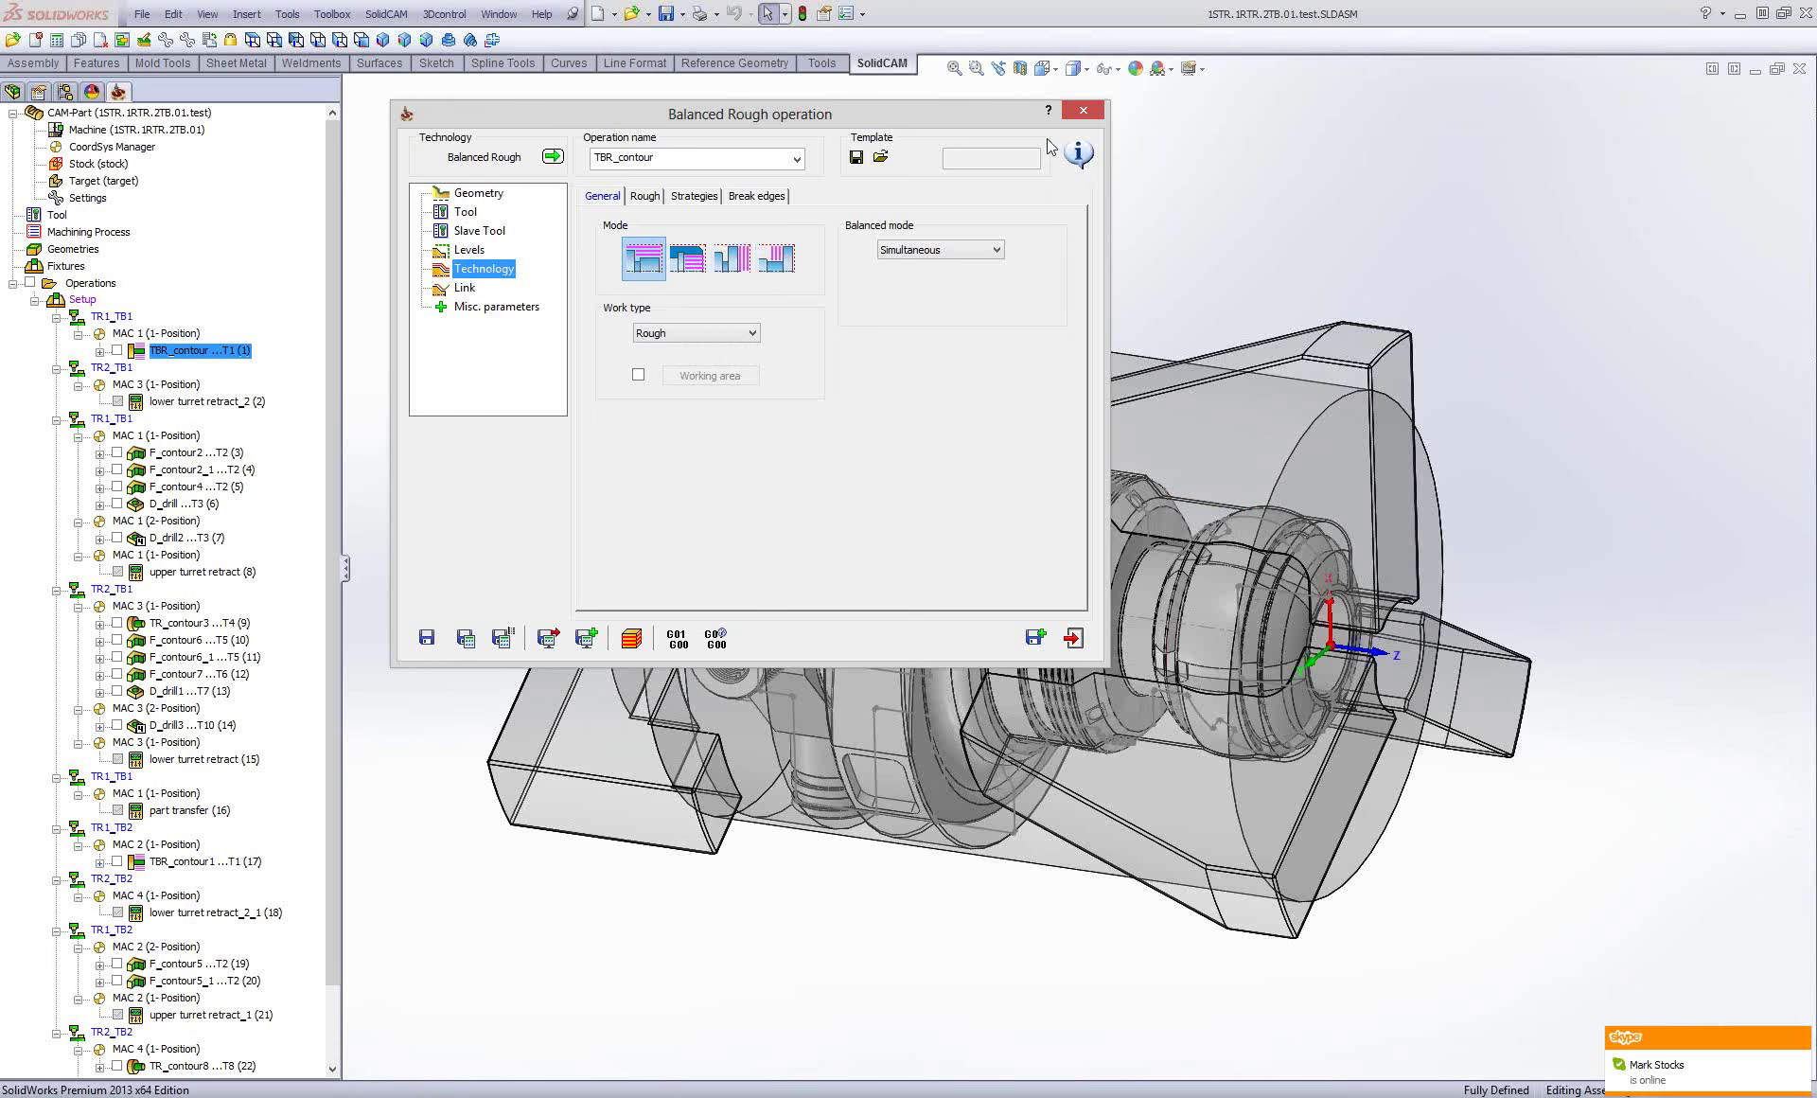
Change Balanced mode from Simultaneous to Trailing and select the Distance value.
{"action": "left_click", "coordinate": [957, 251]}
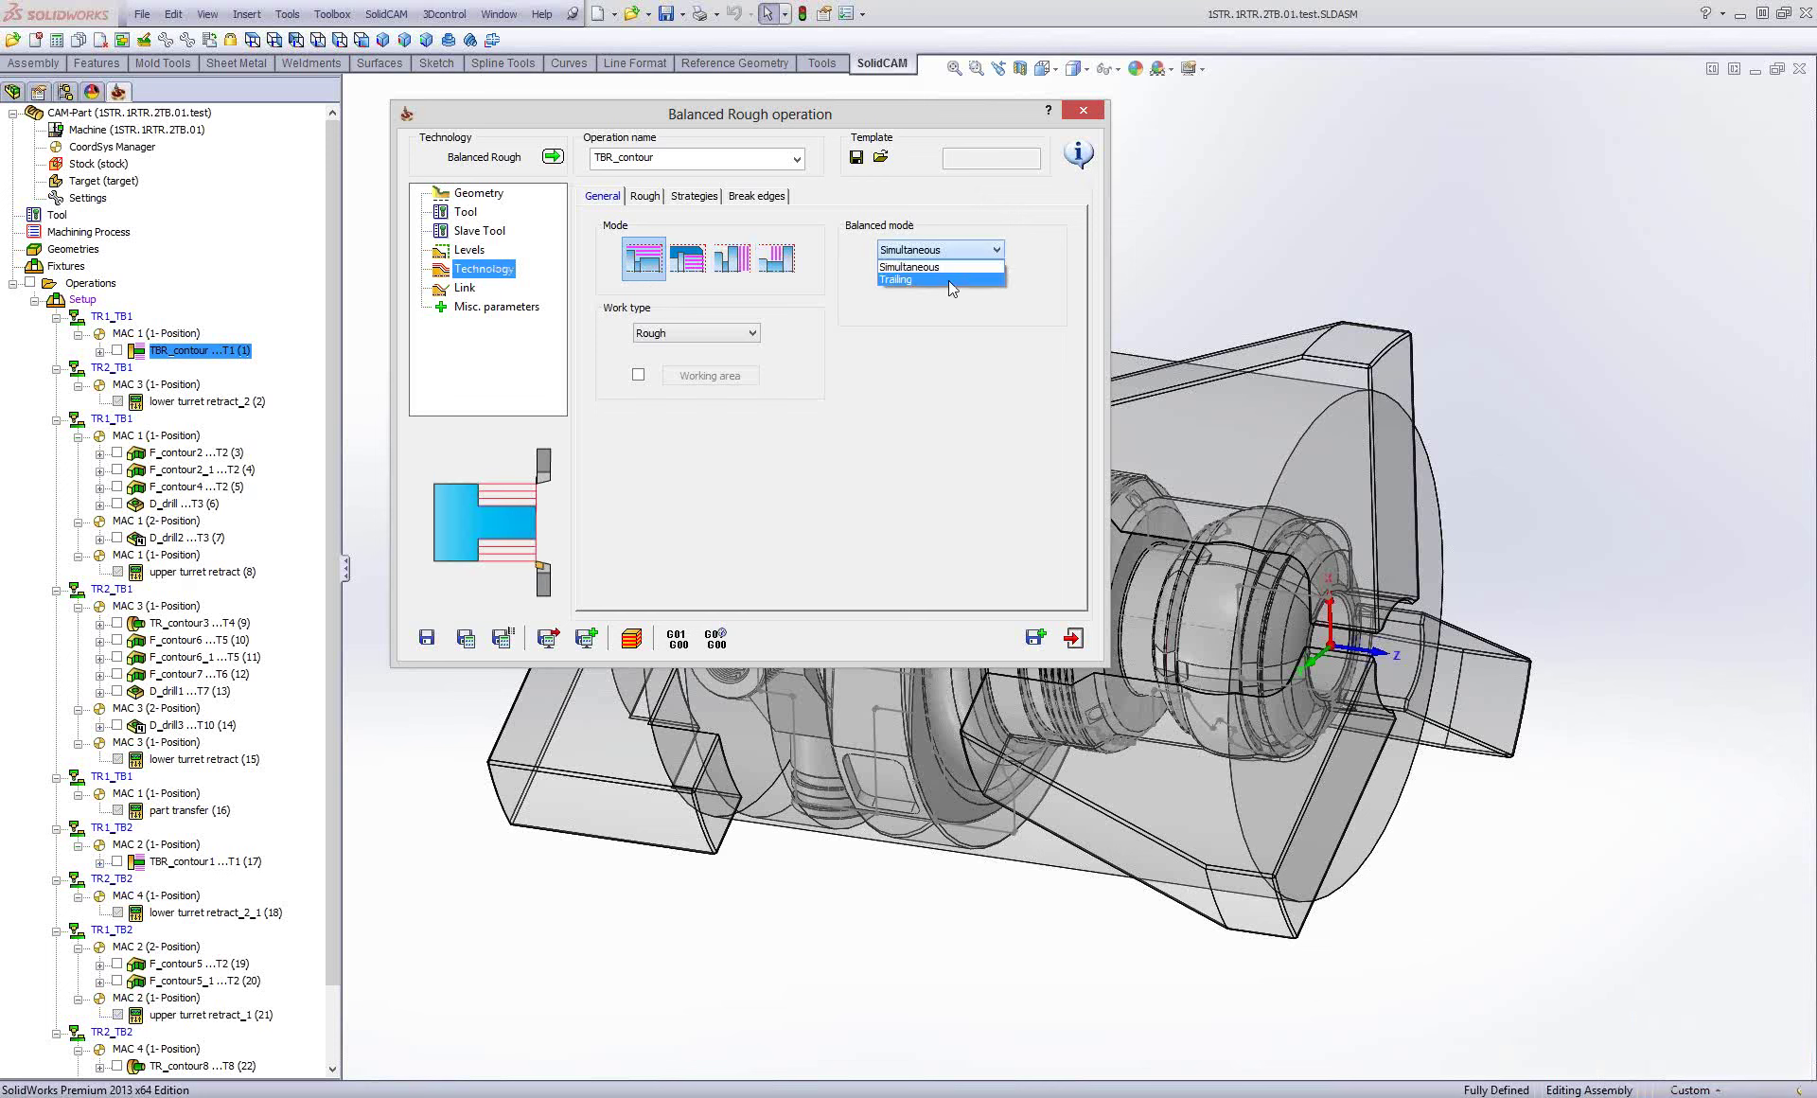
{"action": "left_click", "coordinate": [931, 268]}
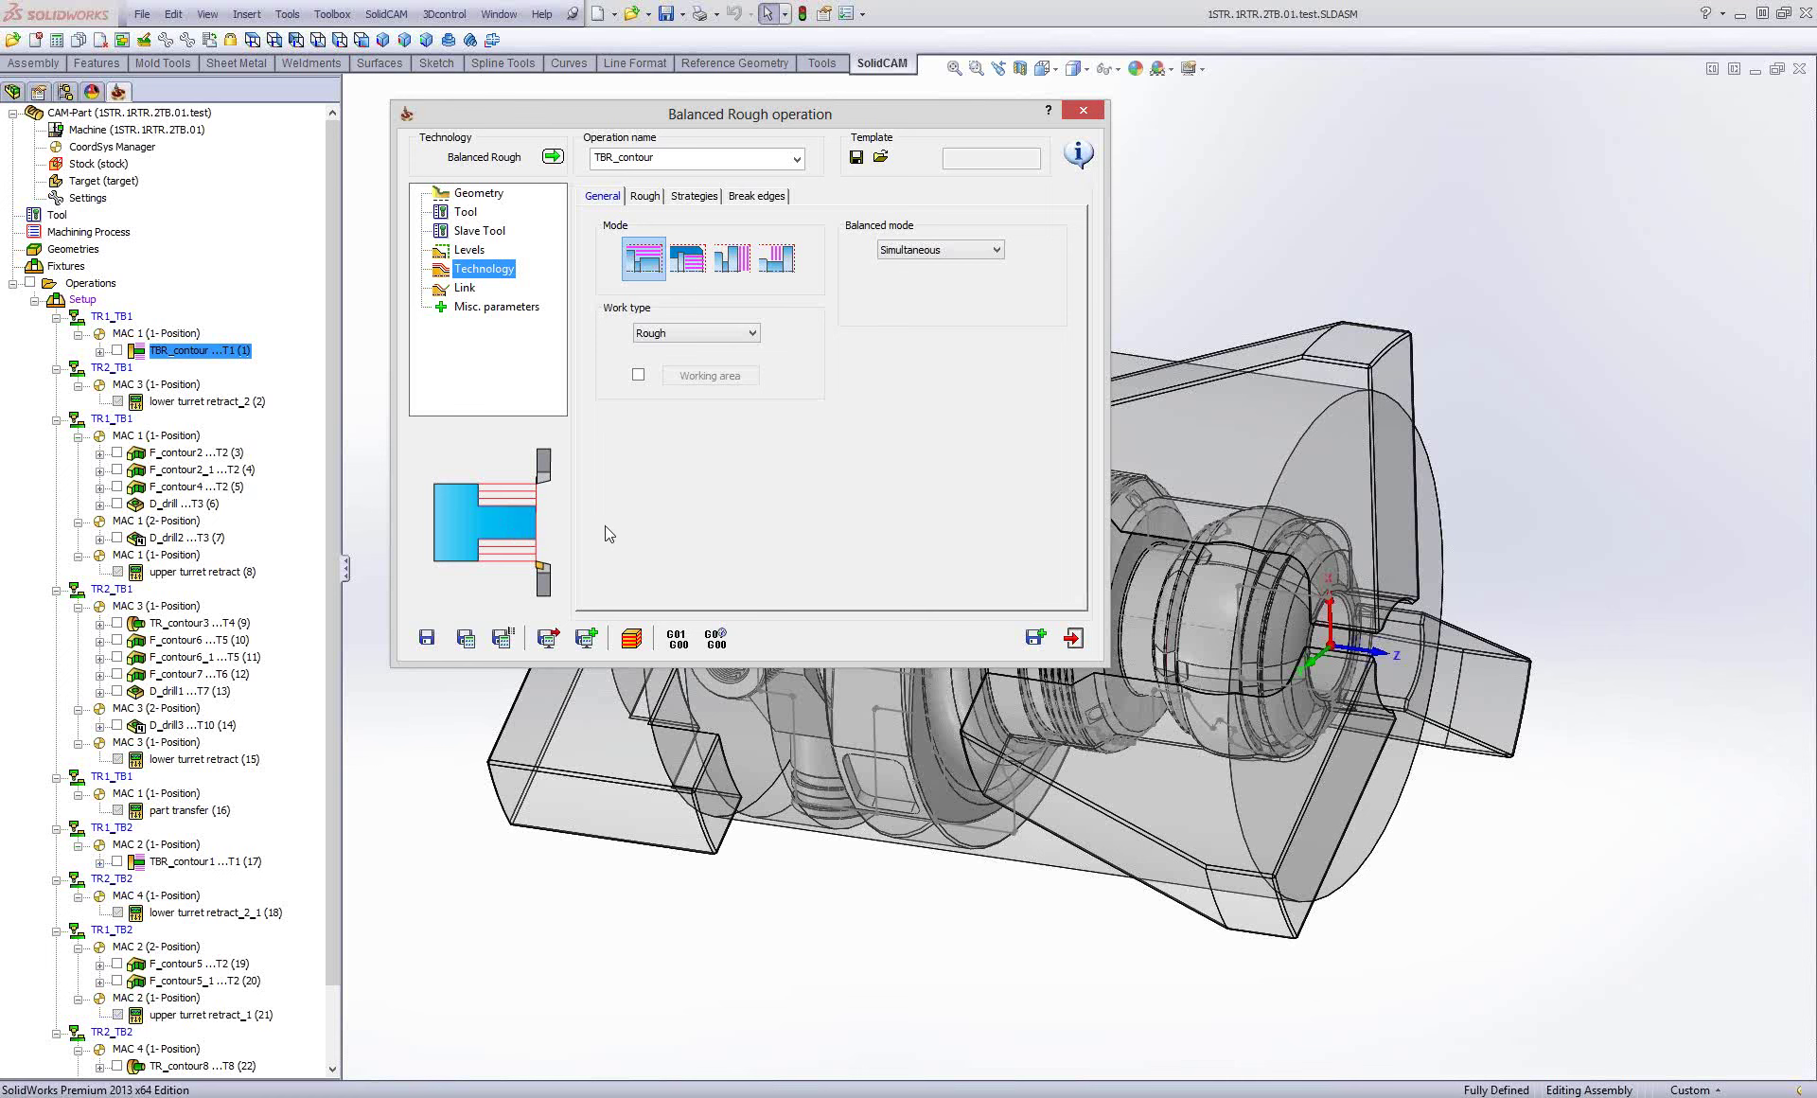
{"action": "left_click", "coordinate": [927, 249]}
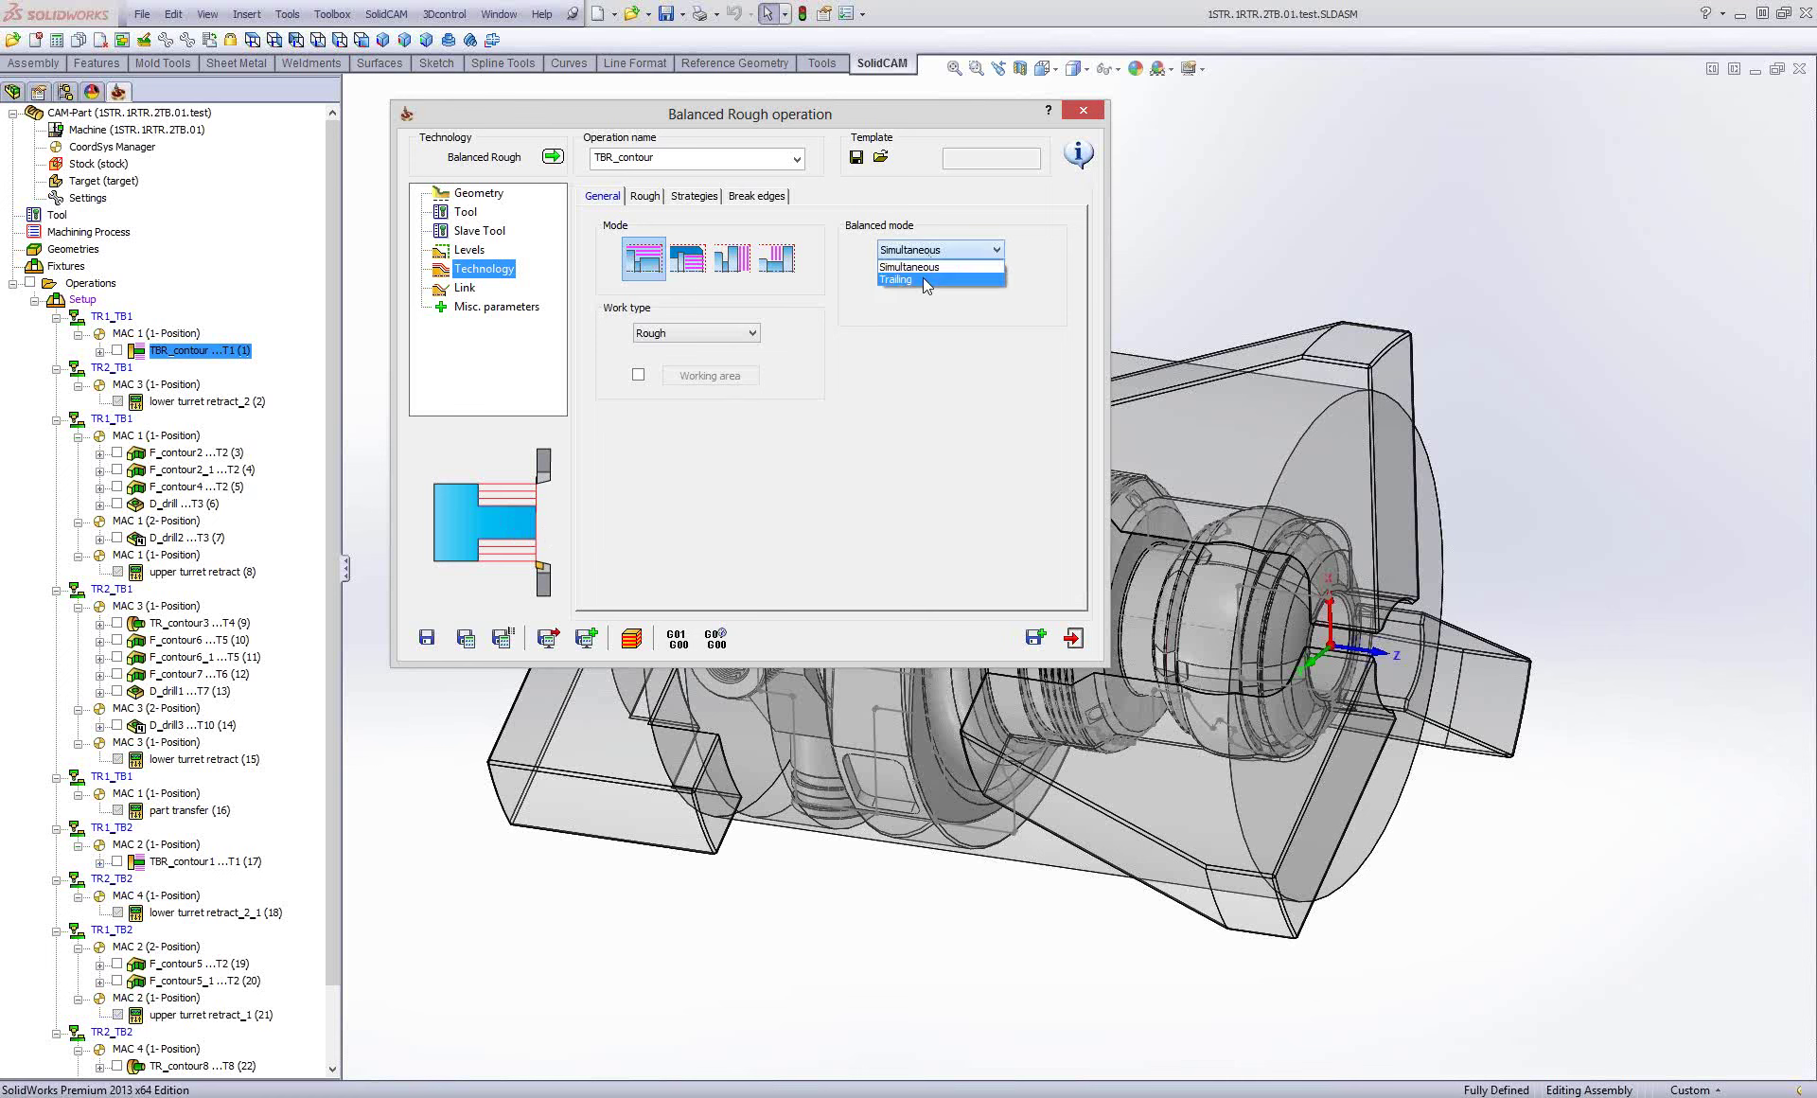
{"action": "left_click", "coordinate": [923, 280]}
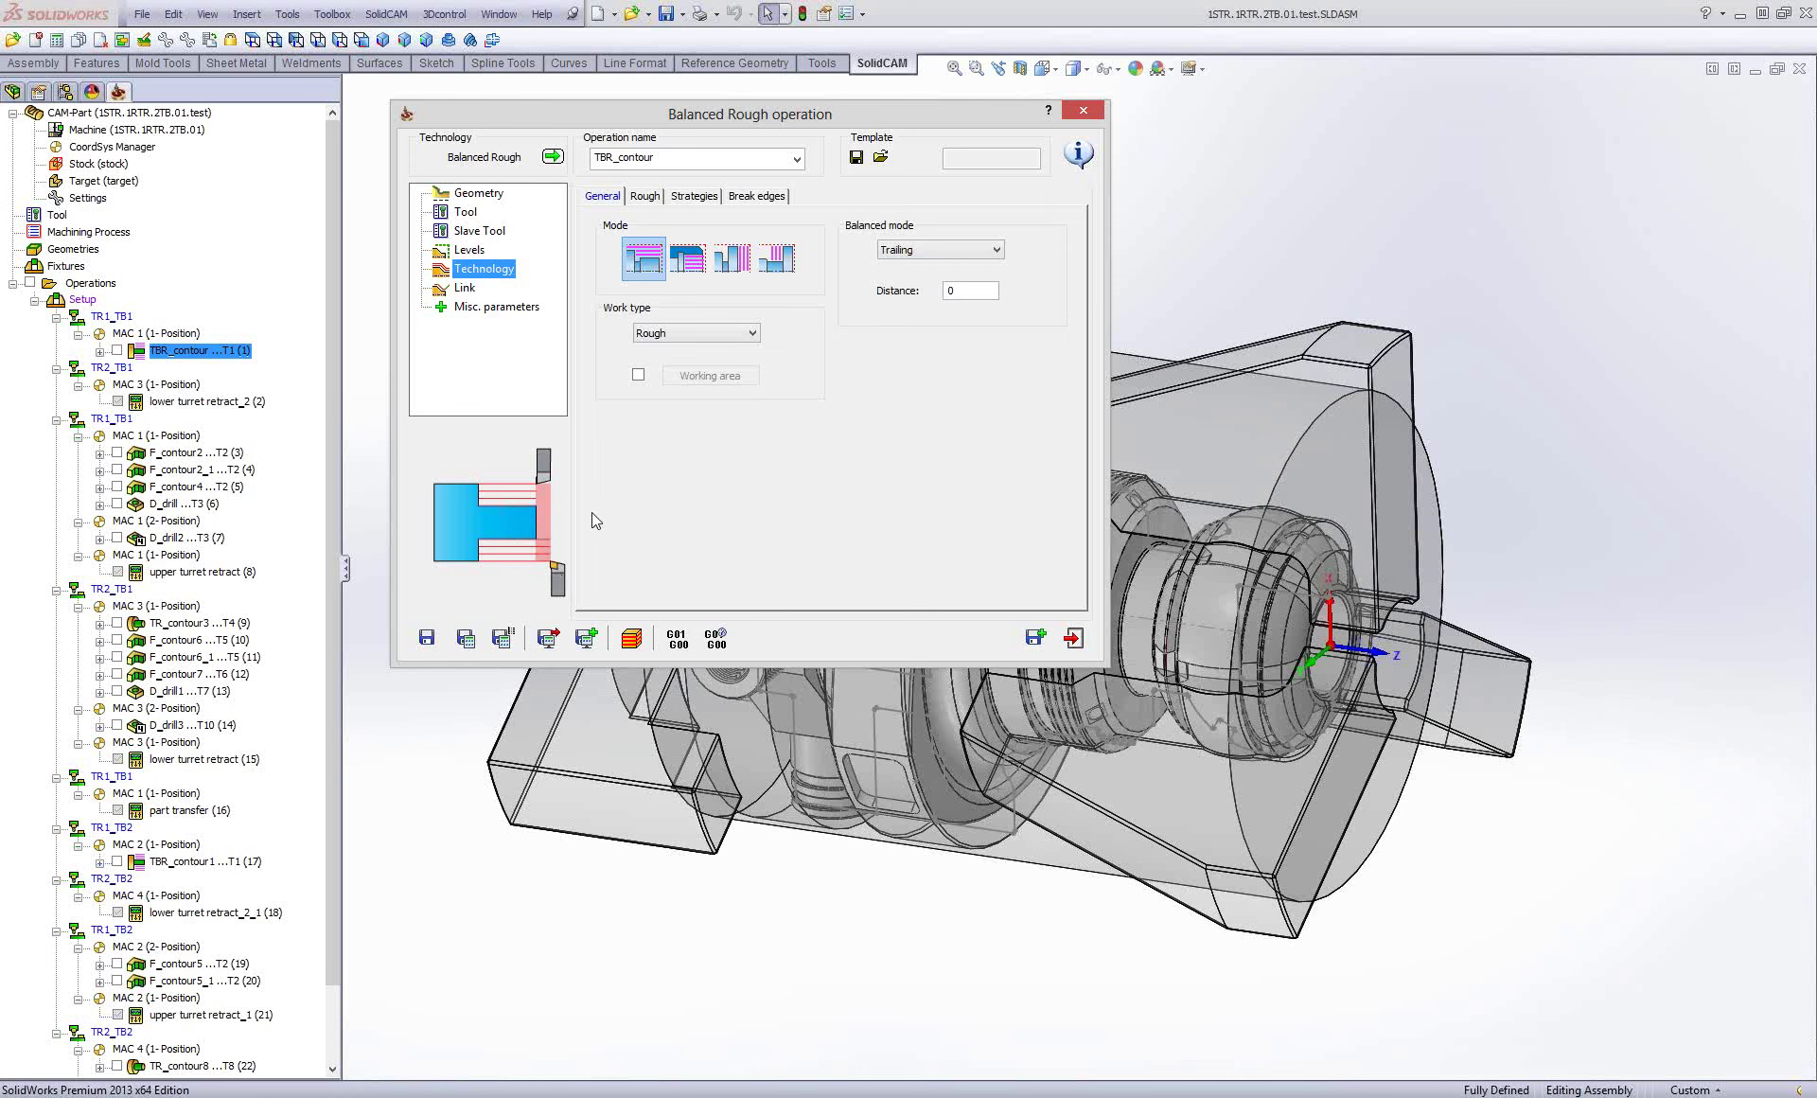
{"action": "double_click", "coordinate": [954, 290]}
Exit the Balanced Rough operation, discarding the changes.
{"action": "left_click", "coordinate": [1075, 640]}
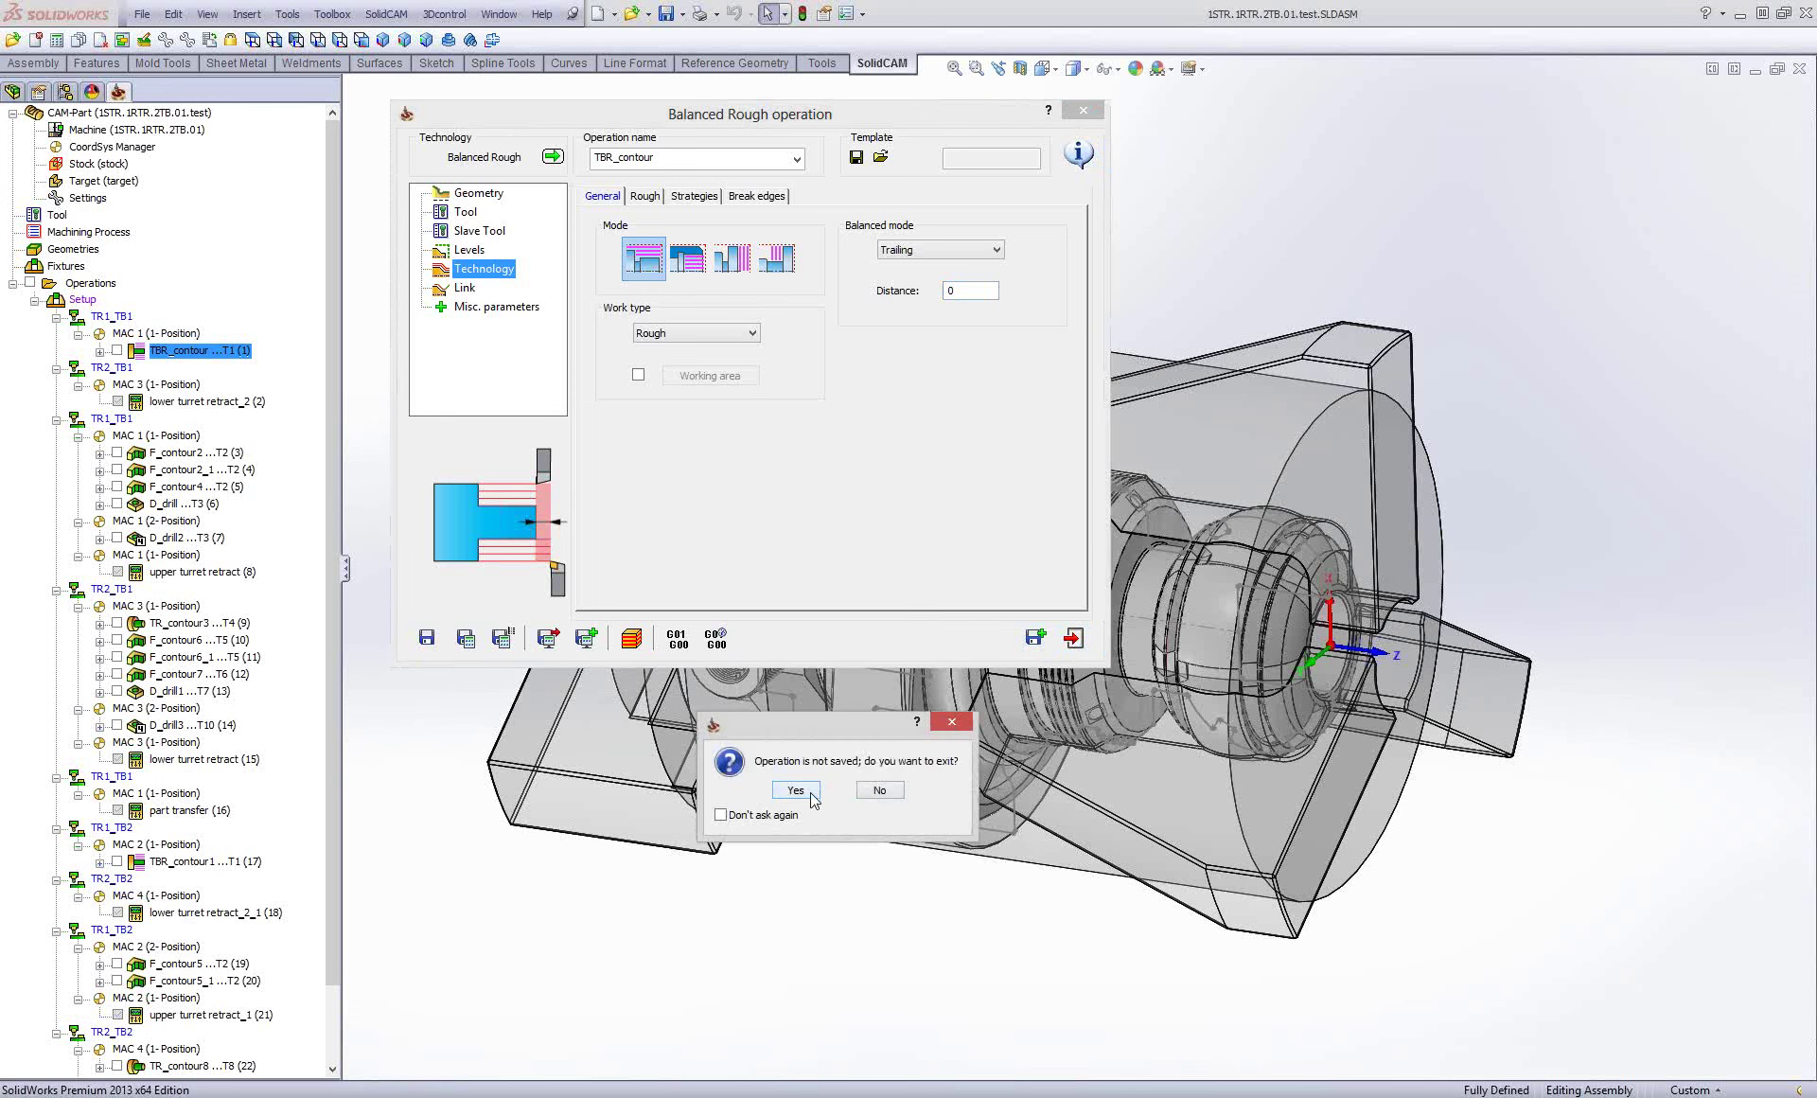
{"action": "left_click", "coordinate": [811, 796]}
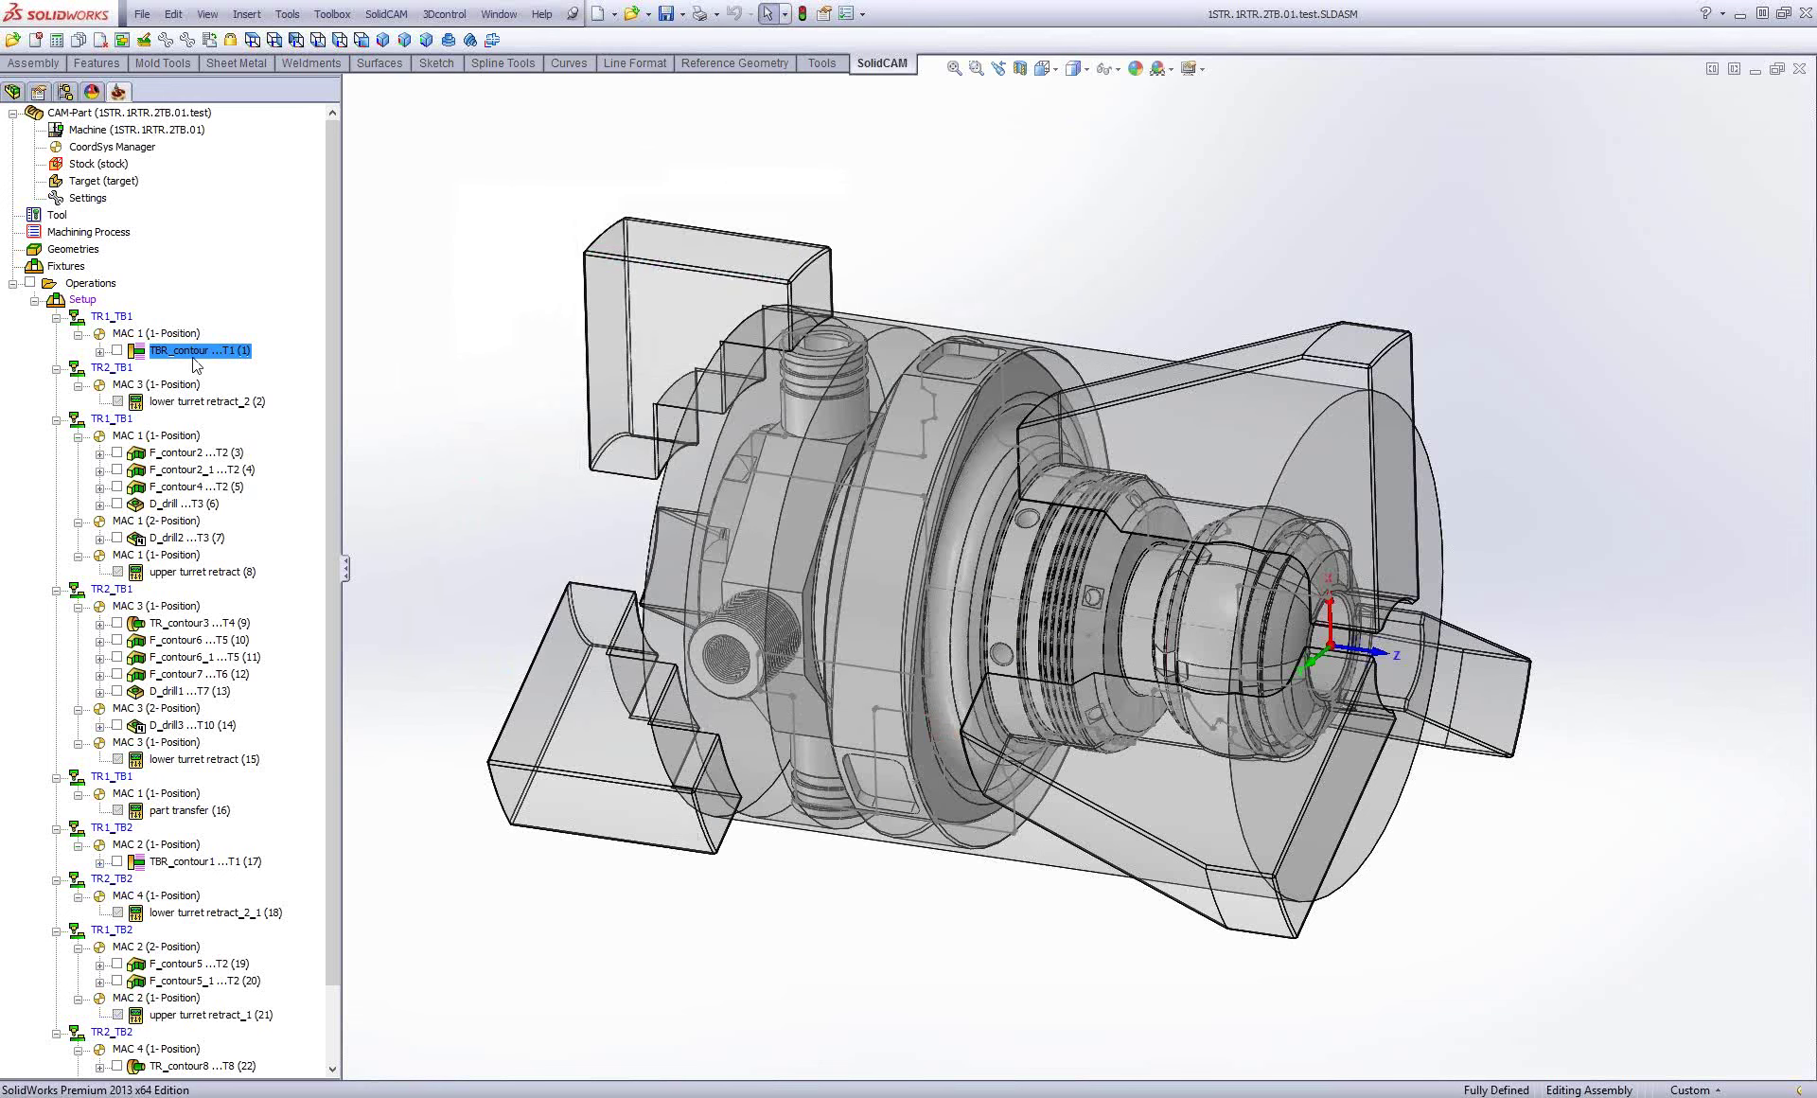
{"action": "right_click", "coordinate": [196, 364]}
Simulate TBR_contour in Turning mode, single-stepping three moves then playing continuously.
{"action": "left_click", "coordinate": [285, 535]}
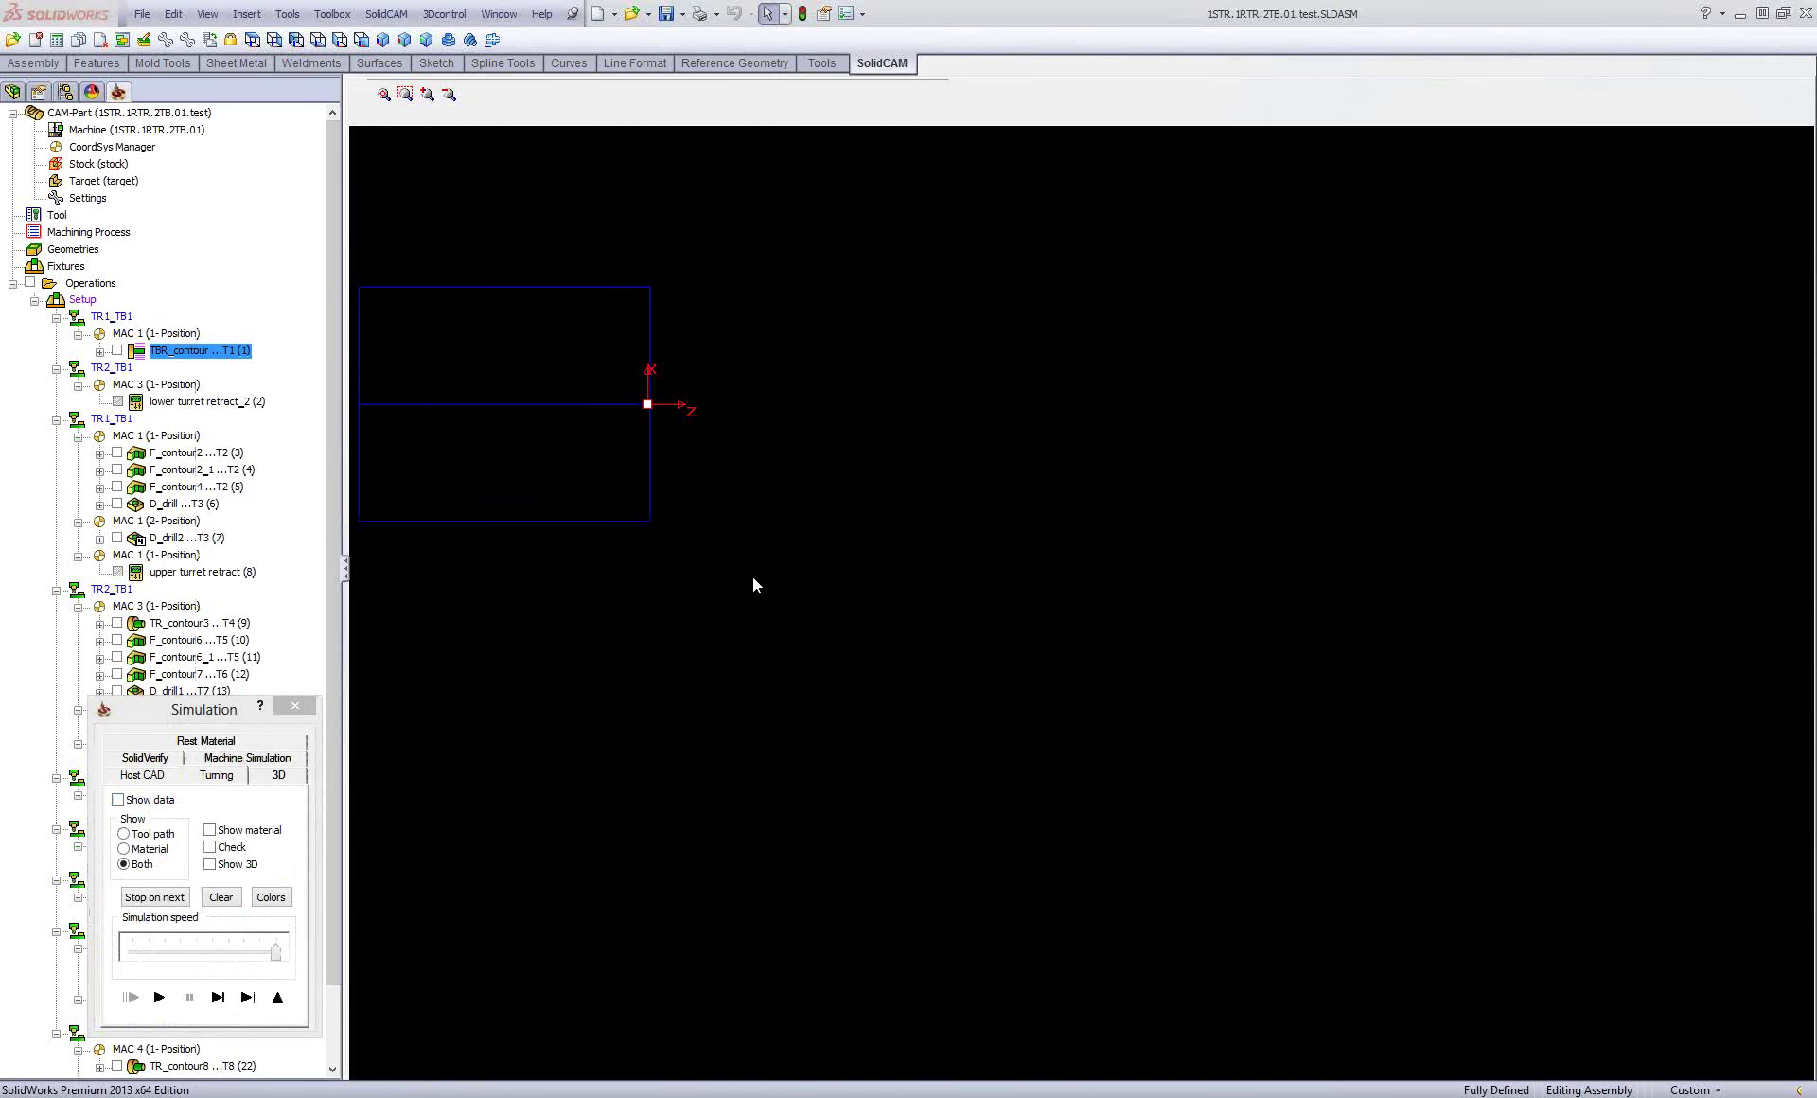
{"action": "left_click", "coordinate": [217, 997]}
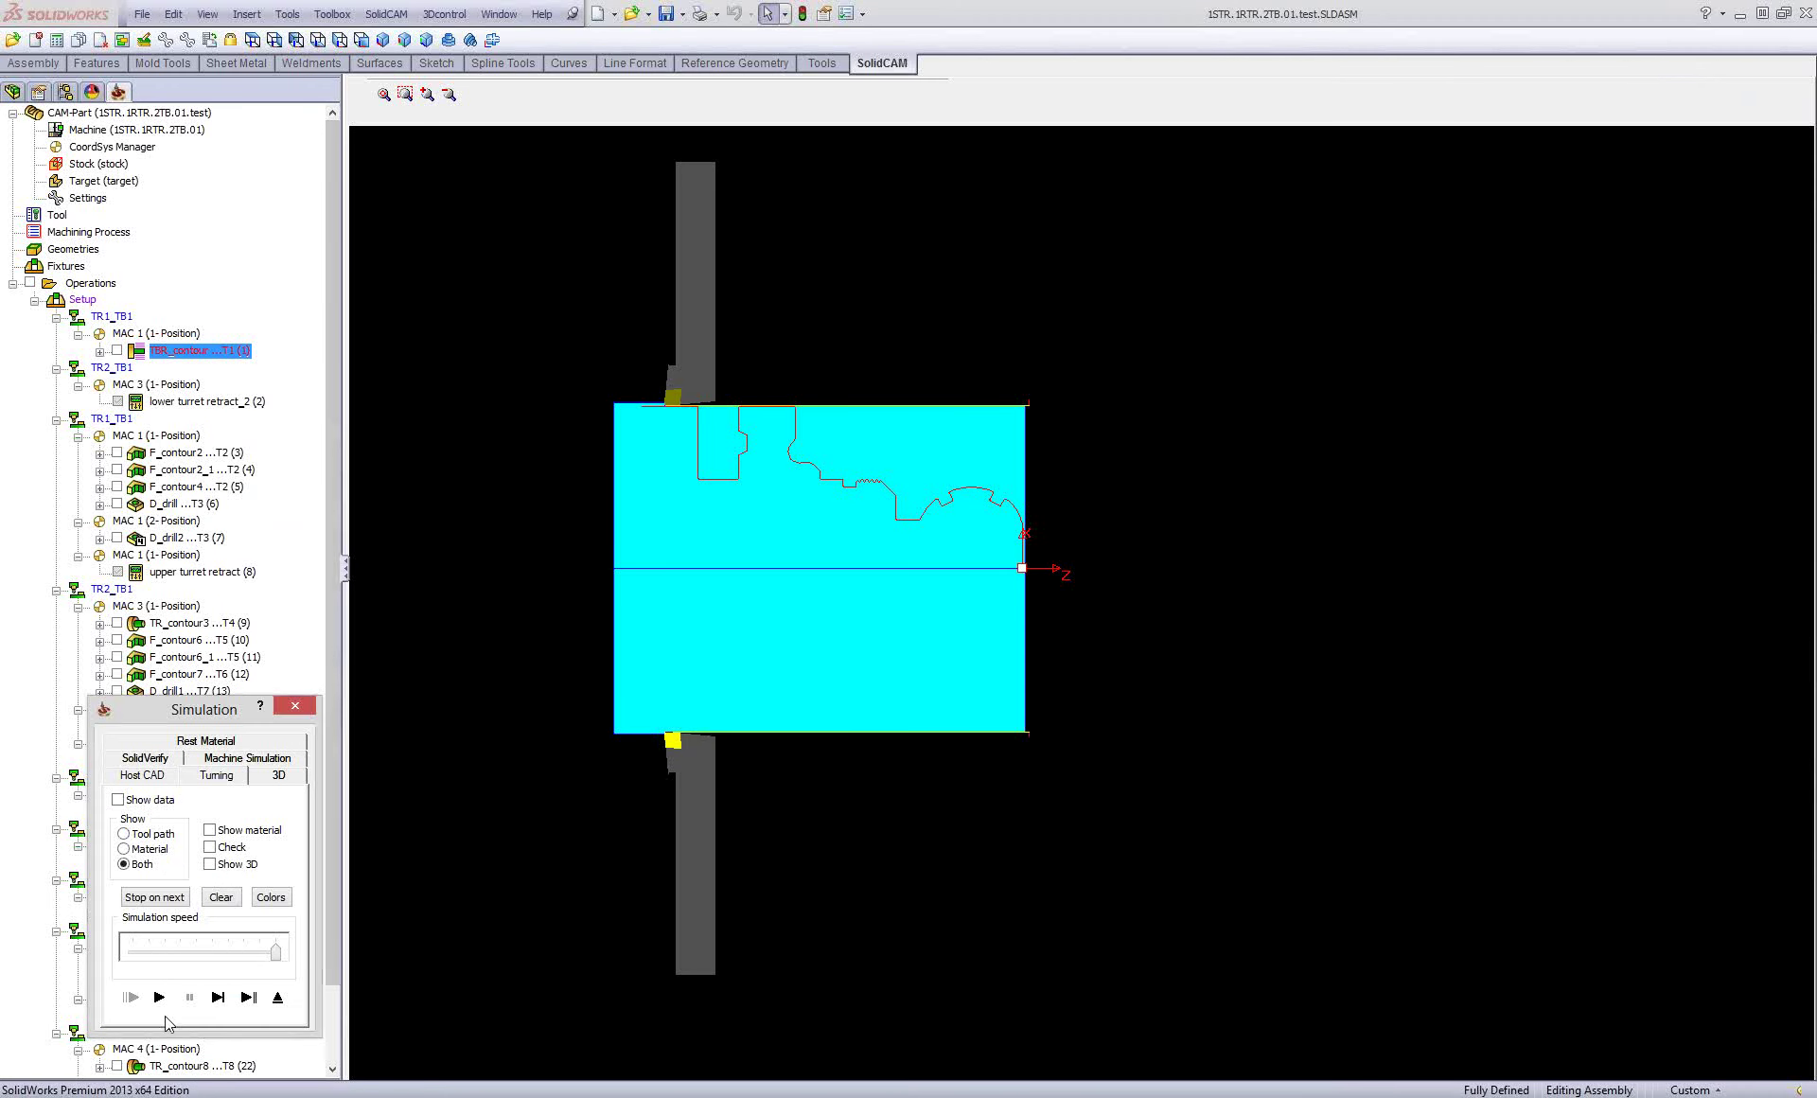
{"action": "left_click", "coordinate": [217, 997]}
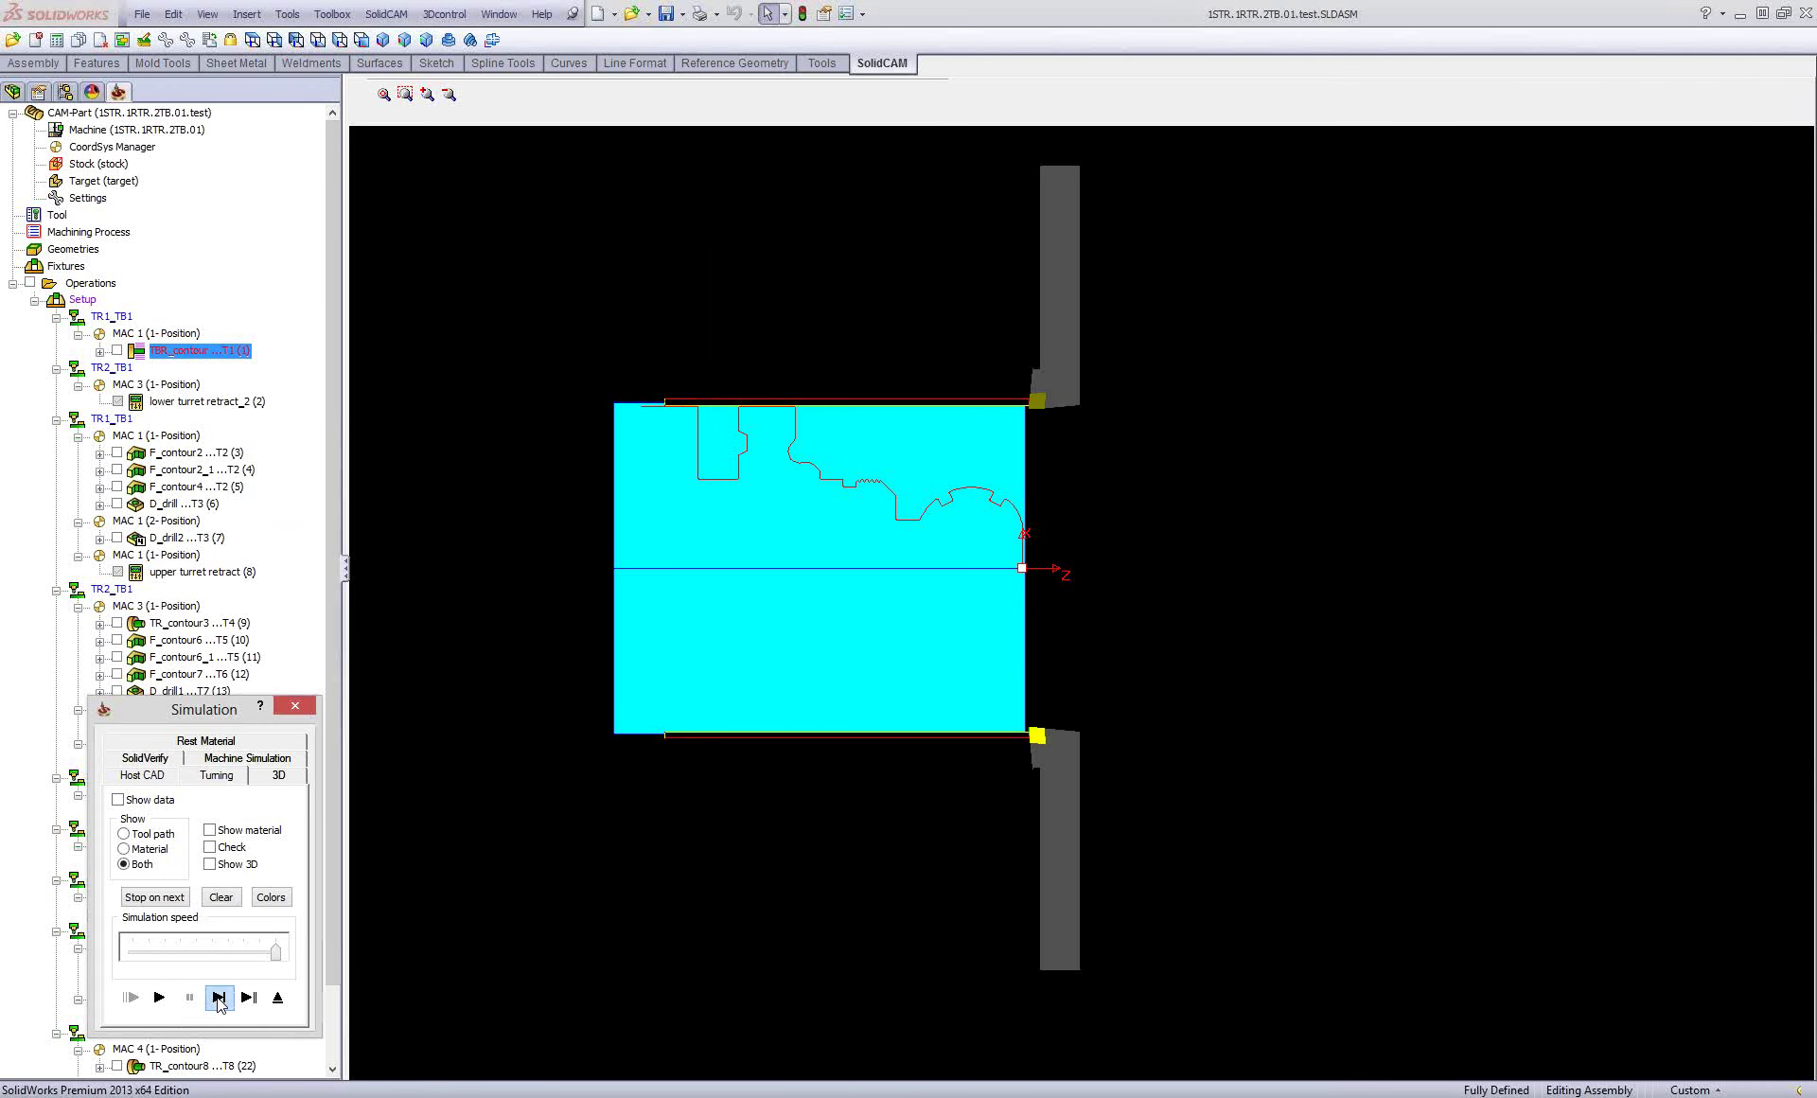
{"action": "left_click", "coordinate": [217, 997]}
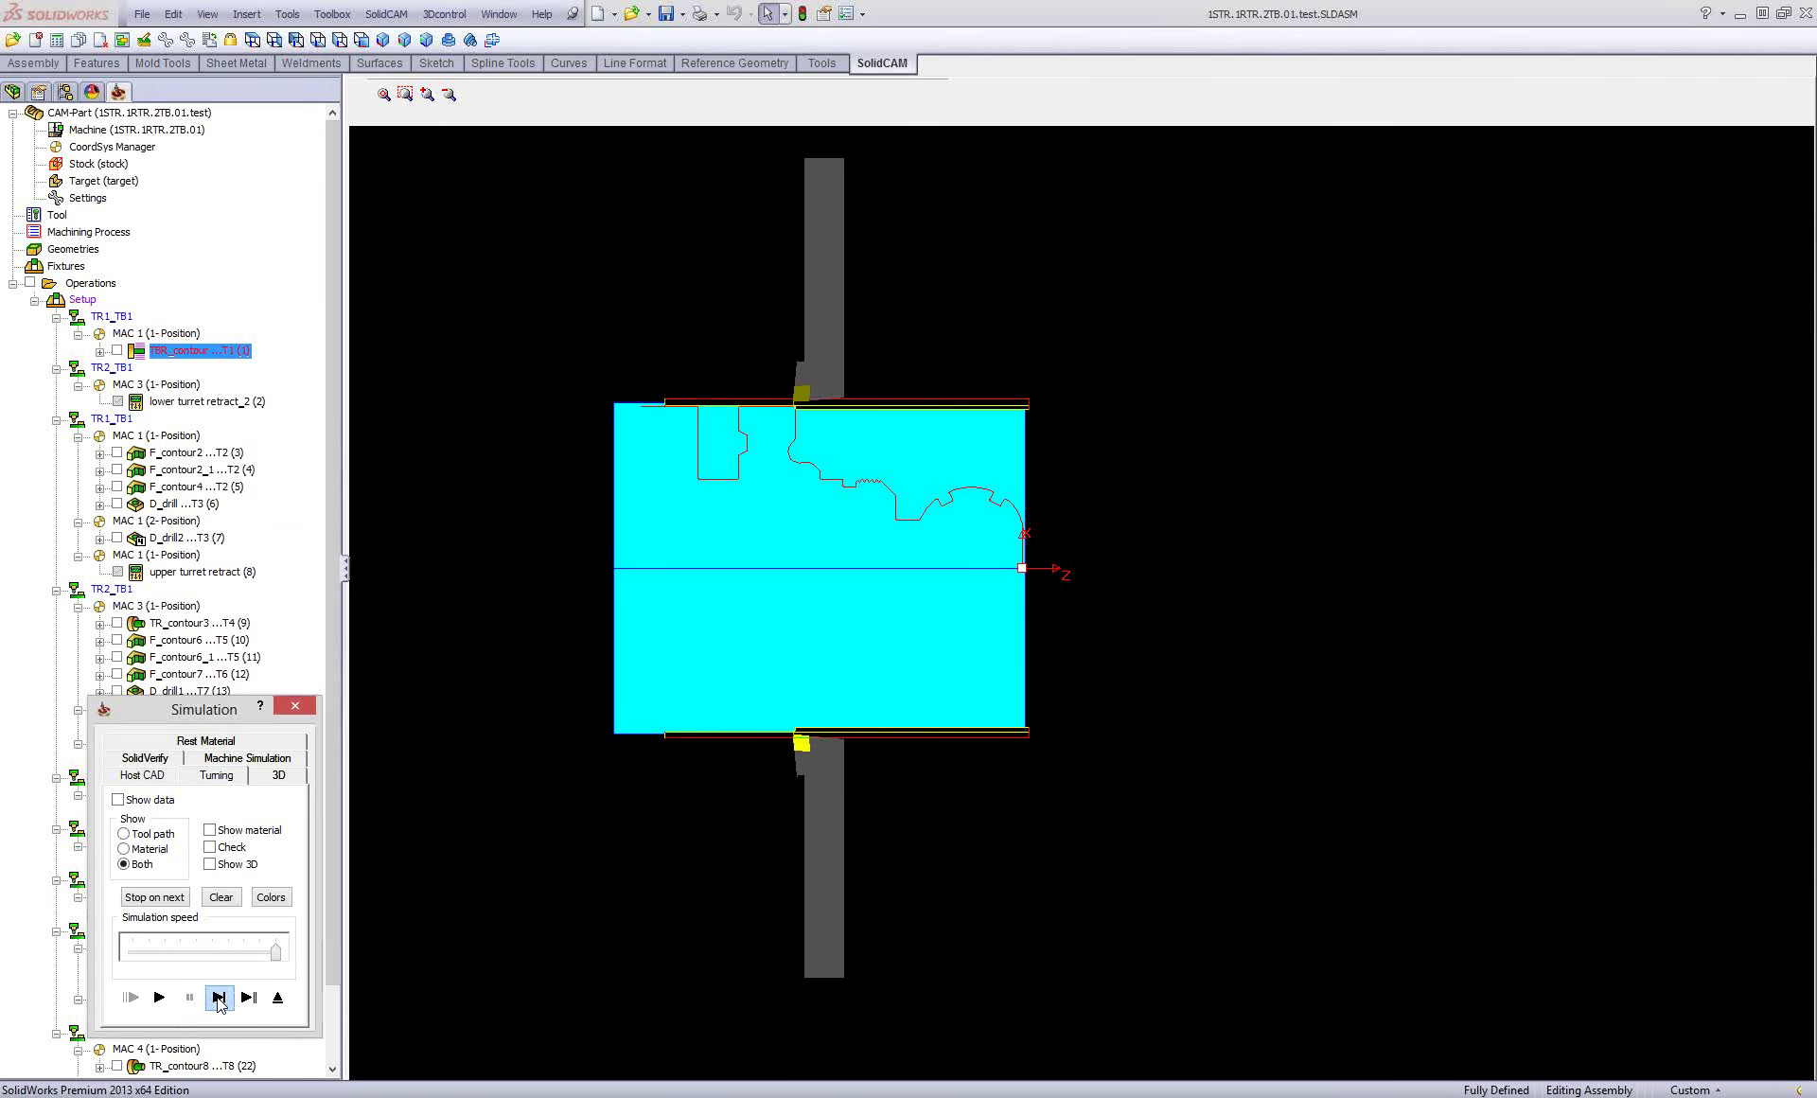
{"action": "left_click", "coordinate": [158, 997]}
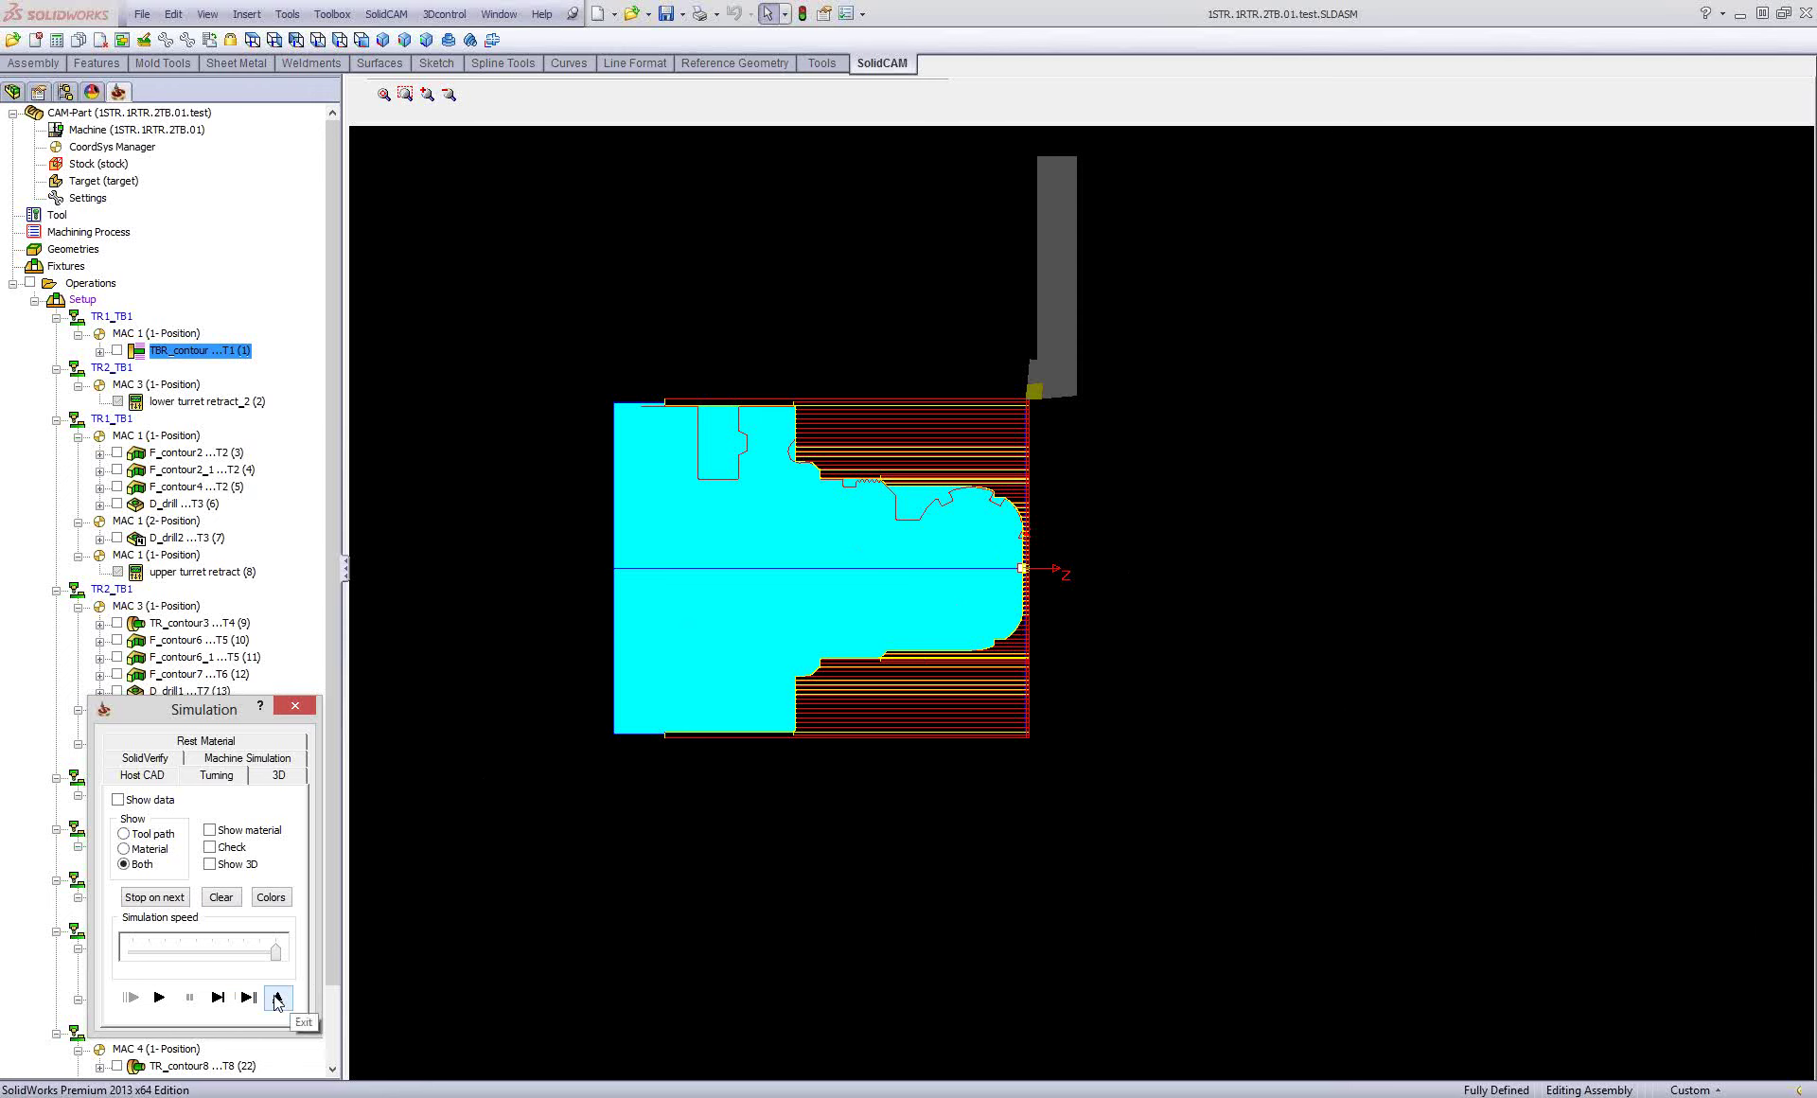
{"action": "left_click", "coordinate": [260, 761]}
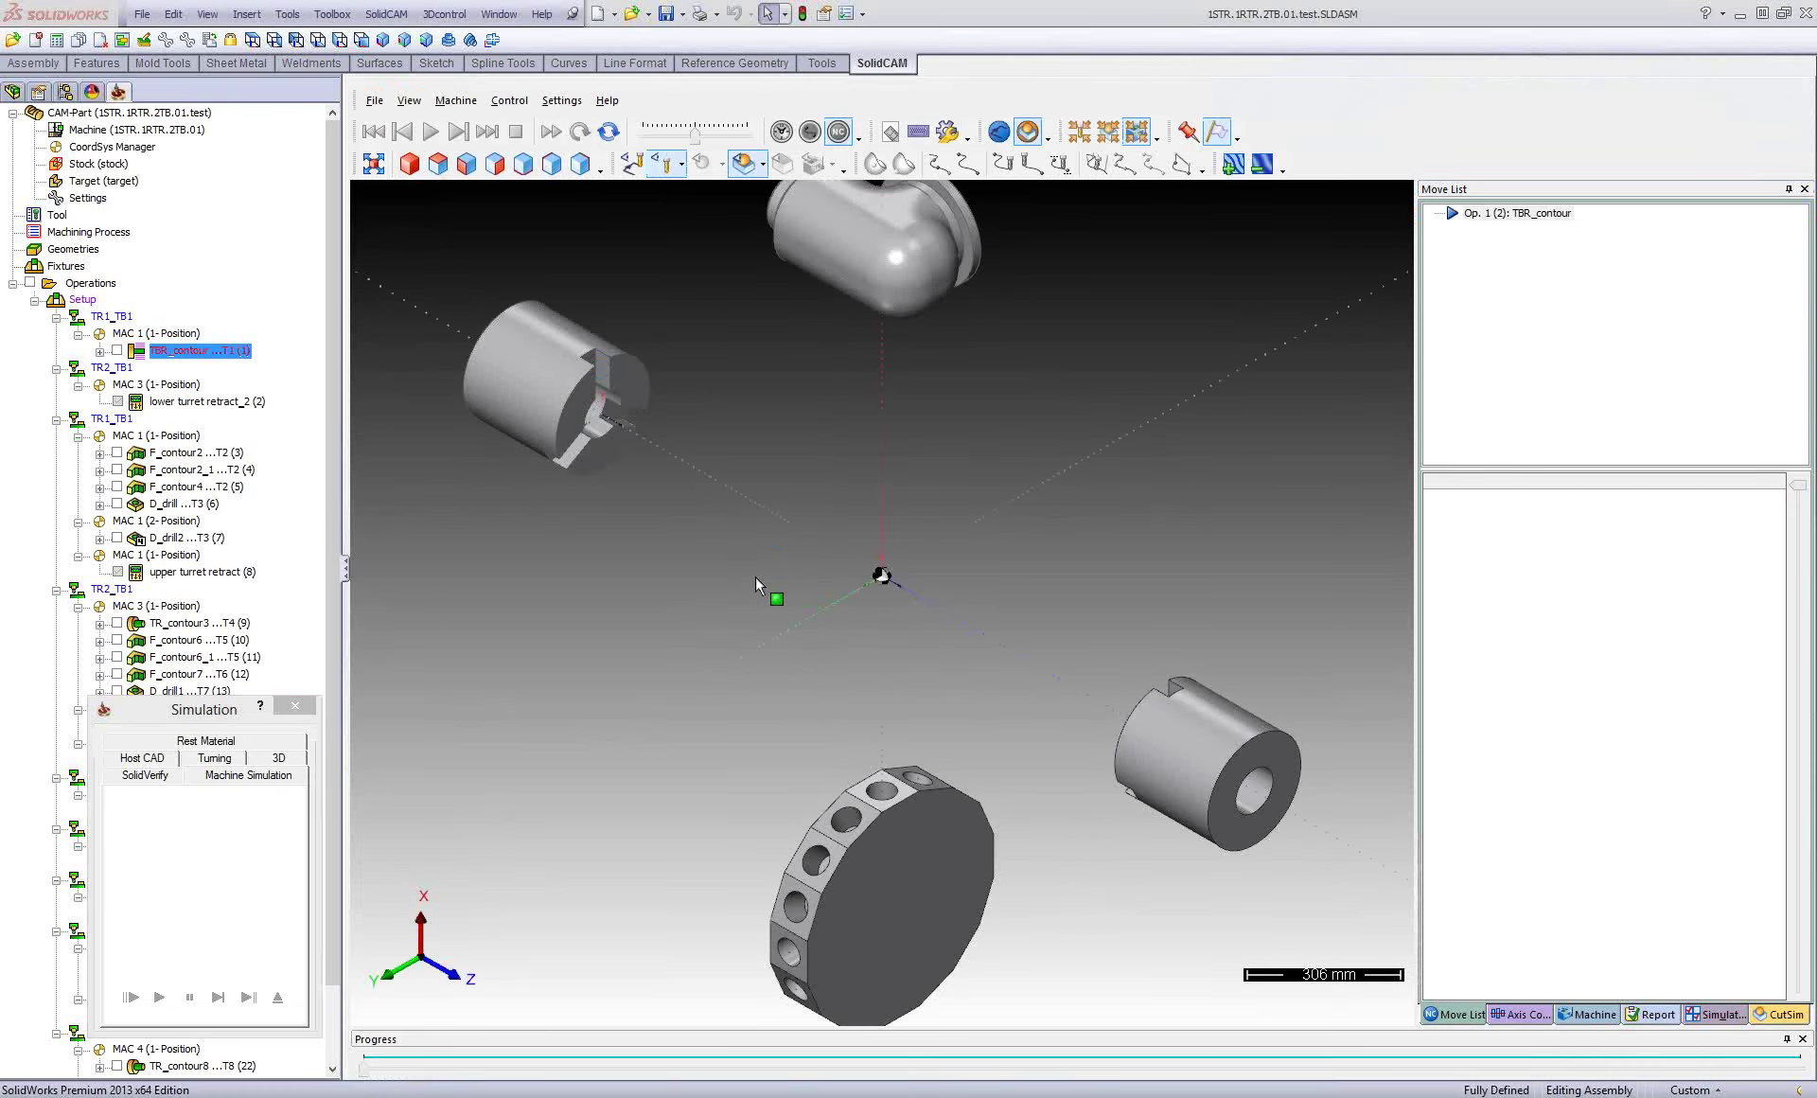
Orbit and zoom the machine view around the spindle and tool.
{"action": "mouse_move", "coordinate": [723, 582]}
{"action": "left_mouse_down"}
{"action": "mouse_move", "coordinate": [810, 560]}
{"action": "mouse_move", "coordinate": [776, 570]}
{"action": "mouse_move", "coordinate": [774, 528]}
{"action": "mouse_move", "coordinate": [900, 528]}
{"action": "mouse_move", "coordinate": [866, 530]}
{"action": "left_mouse_up"}
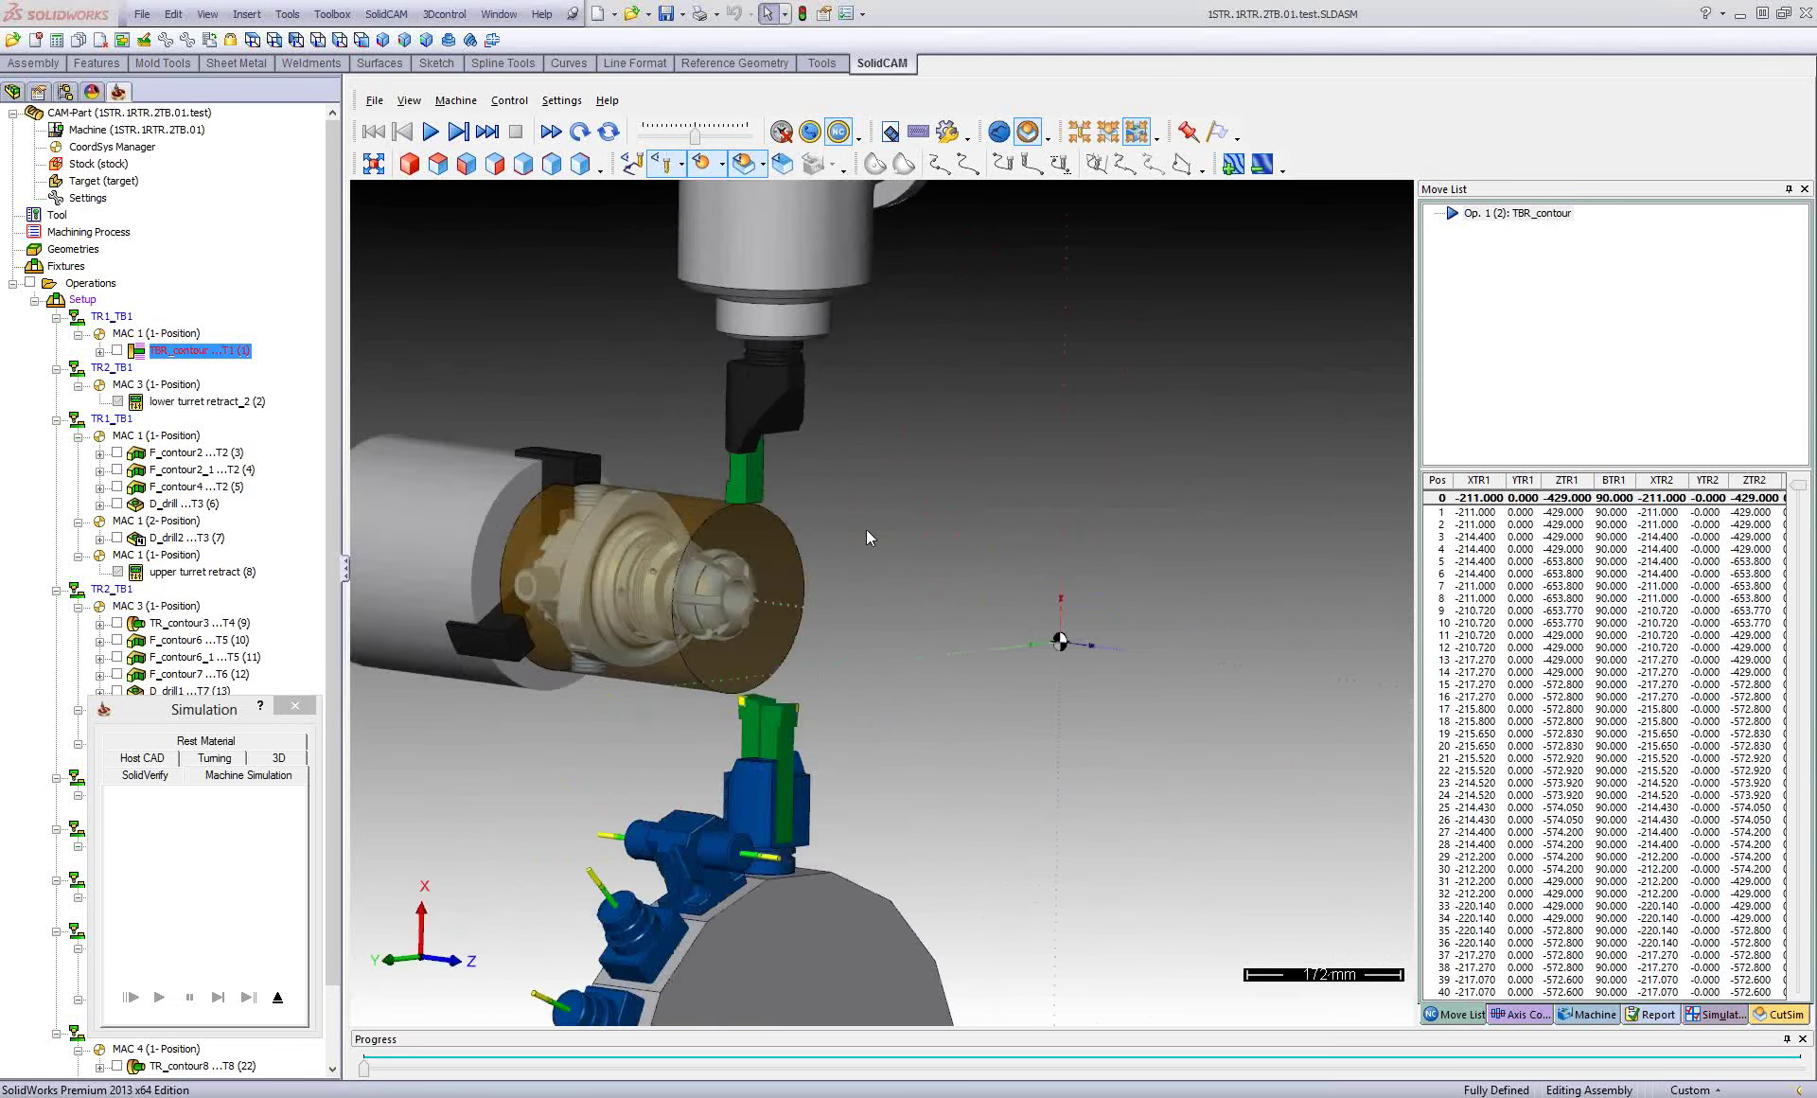
{"action": "scroll", "coordinate": [776, 496], "scroll_direction": "up", "scroll_amount": 3}
{"action": "scroll", "coordinate": [753, 423], "scroll_direction": "up", "scroll_amount": 2}
{"action": "scroll", "coordinate": [793, 397], "scroll_direction": "up", "scroll_amount": 2}
{"action": "mouse_move", "coordinate": [793, 397]}
{"action": "left_mouse_down"}
{"action": "mouse_move", "coordinate": [888, 502]}
{"action": "mouse_move", "coordinate": [1046, 507]}
{"action": "mouse_move", "coordinate": [880, 598]}
{"action": "mouse_move", "coordinate": [804, 565]}
{"action": "mouse_move", "coordinate": [695, 602]}
{"action": "mouse_move", "coordinate": [823, 672]}
{"action": "mouse_move", "coordinate": [791, 696]}
{"action": "mouse_move", "coordinate": [808, 668]}
{"action": "mouse_move", "coordinate": [734, 687]}
{"action": "mouse_move", "coordinate": [861, 656]}
{"action": "mouse_move", "coordinate": [867, 640]}
{"action": "mouse_move", "coordinate": [759, 684]}
{"action": "mouse_move", "coordinate": [749, 639]}
{"action": "mouse_move", "coordinate": [773, 581]}
{"action": "mouse_move", "coordinate": [888, 555]}
{"action": "left_mouse_up"}
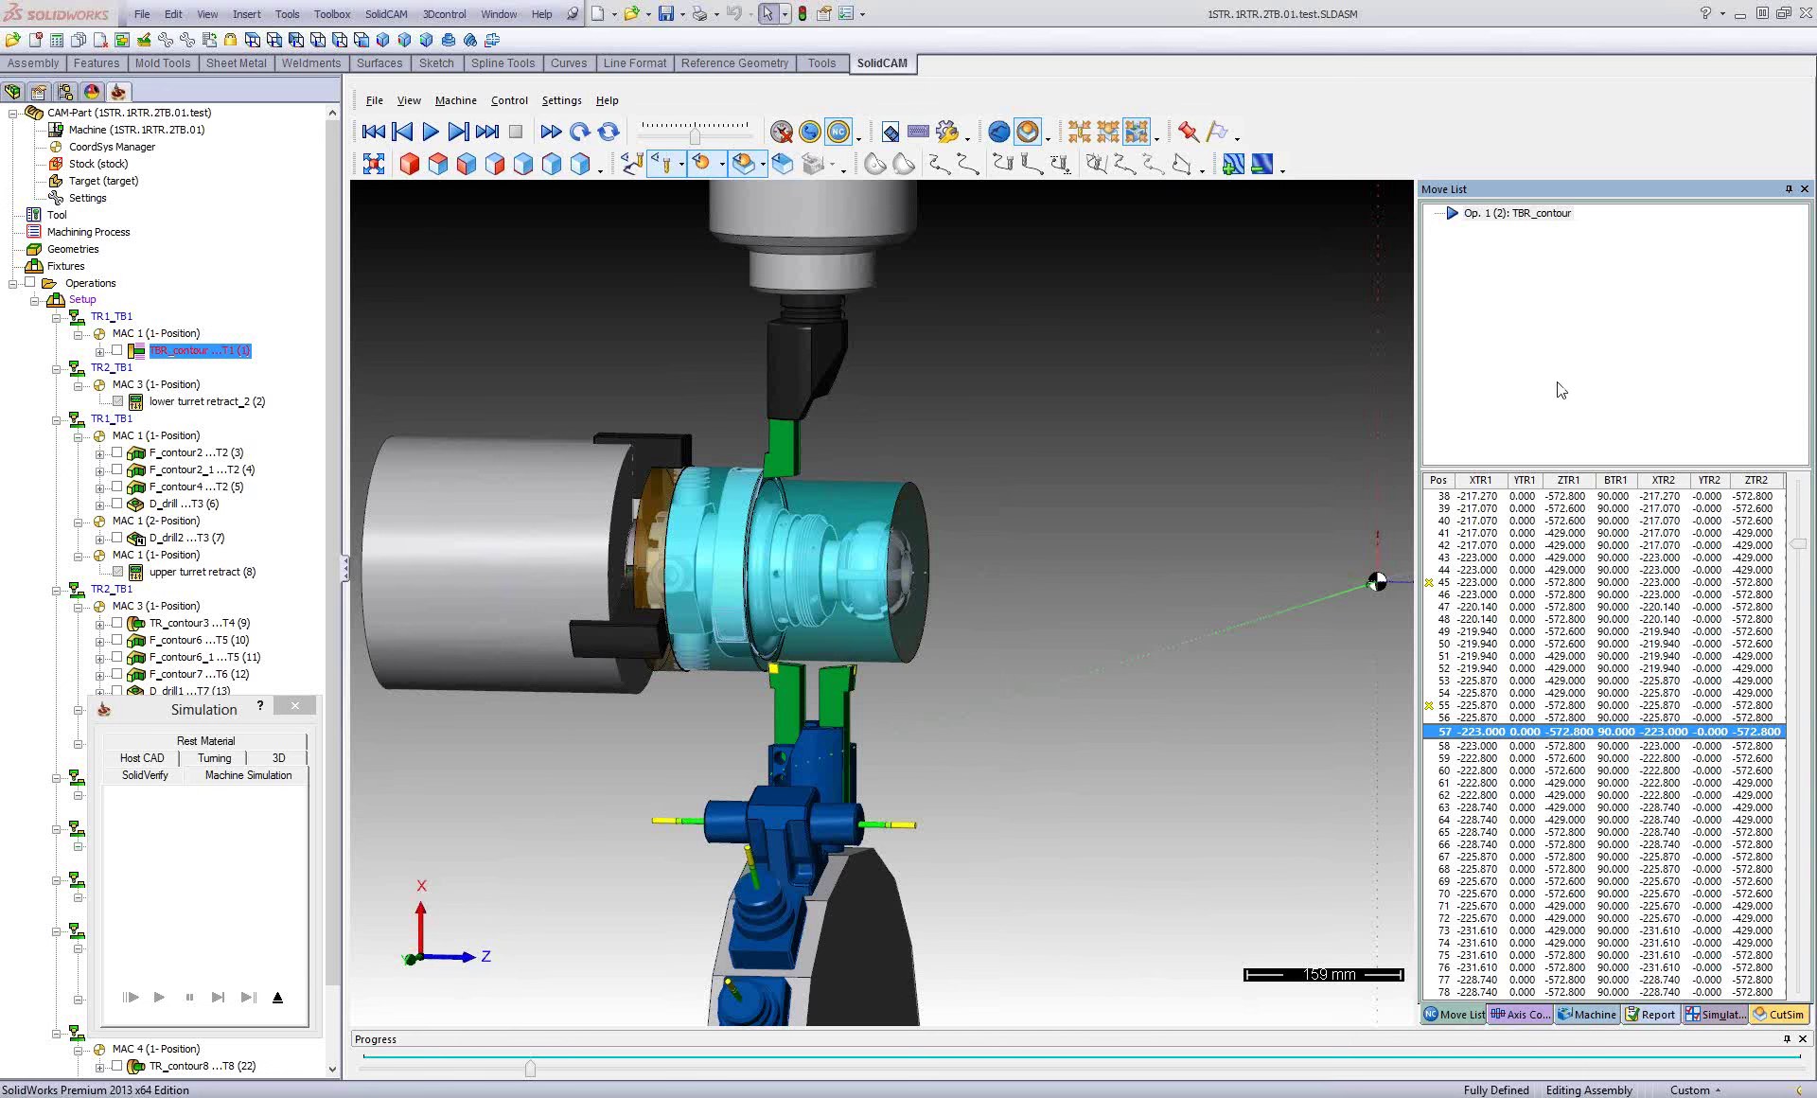
Play the machine simulation, adjust speed, rewind and replay it through to move 491.
{"action": "left_click", "coordinate": [431, 133]}
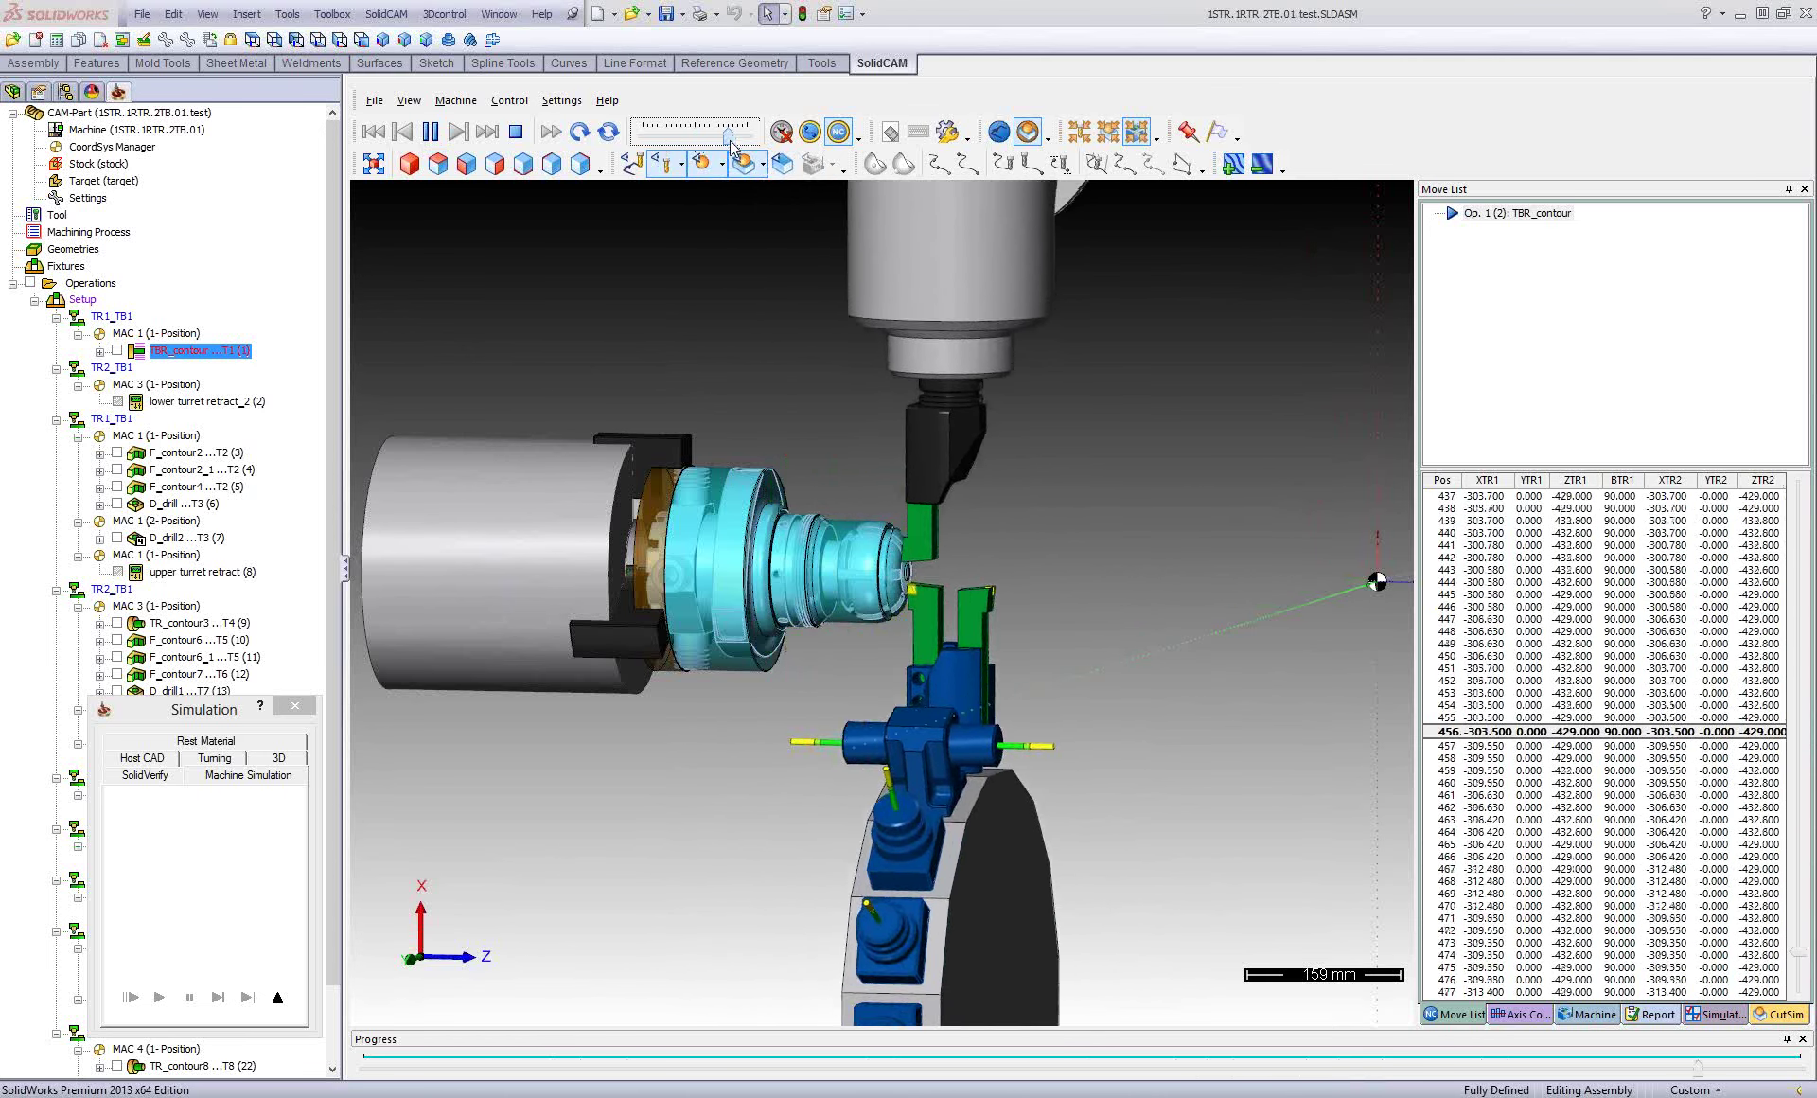
{"action": "left_click_drag", "start_coordinate": [696, 142], "coordinate": [724, 152]}
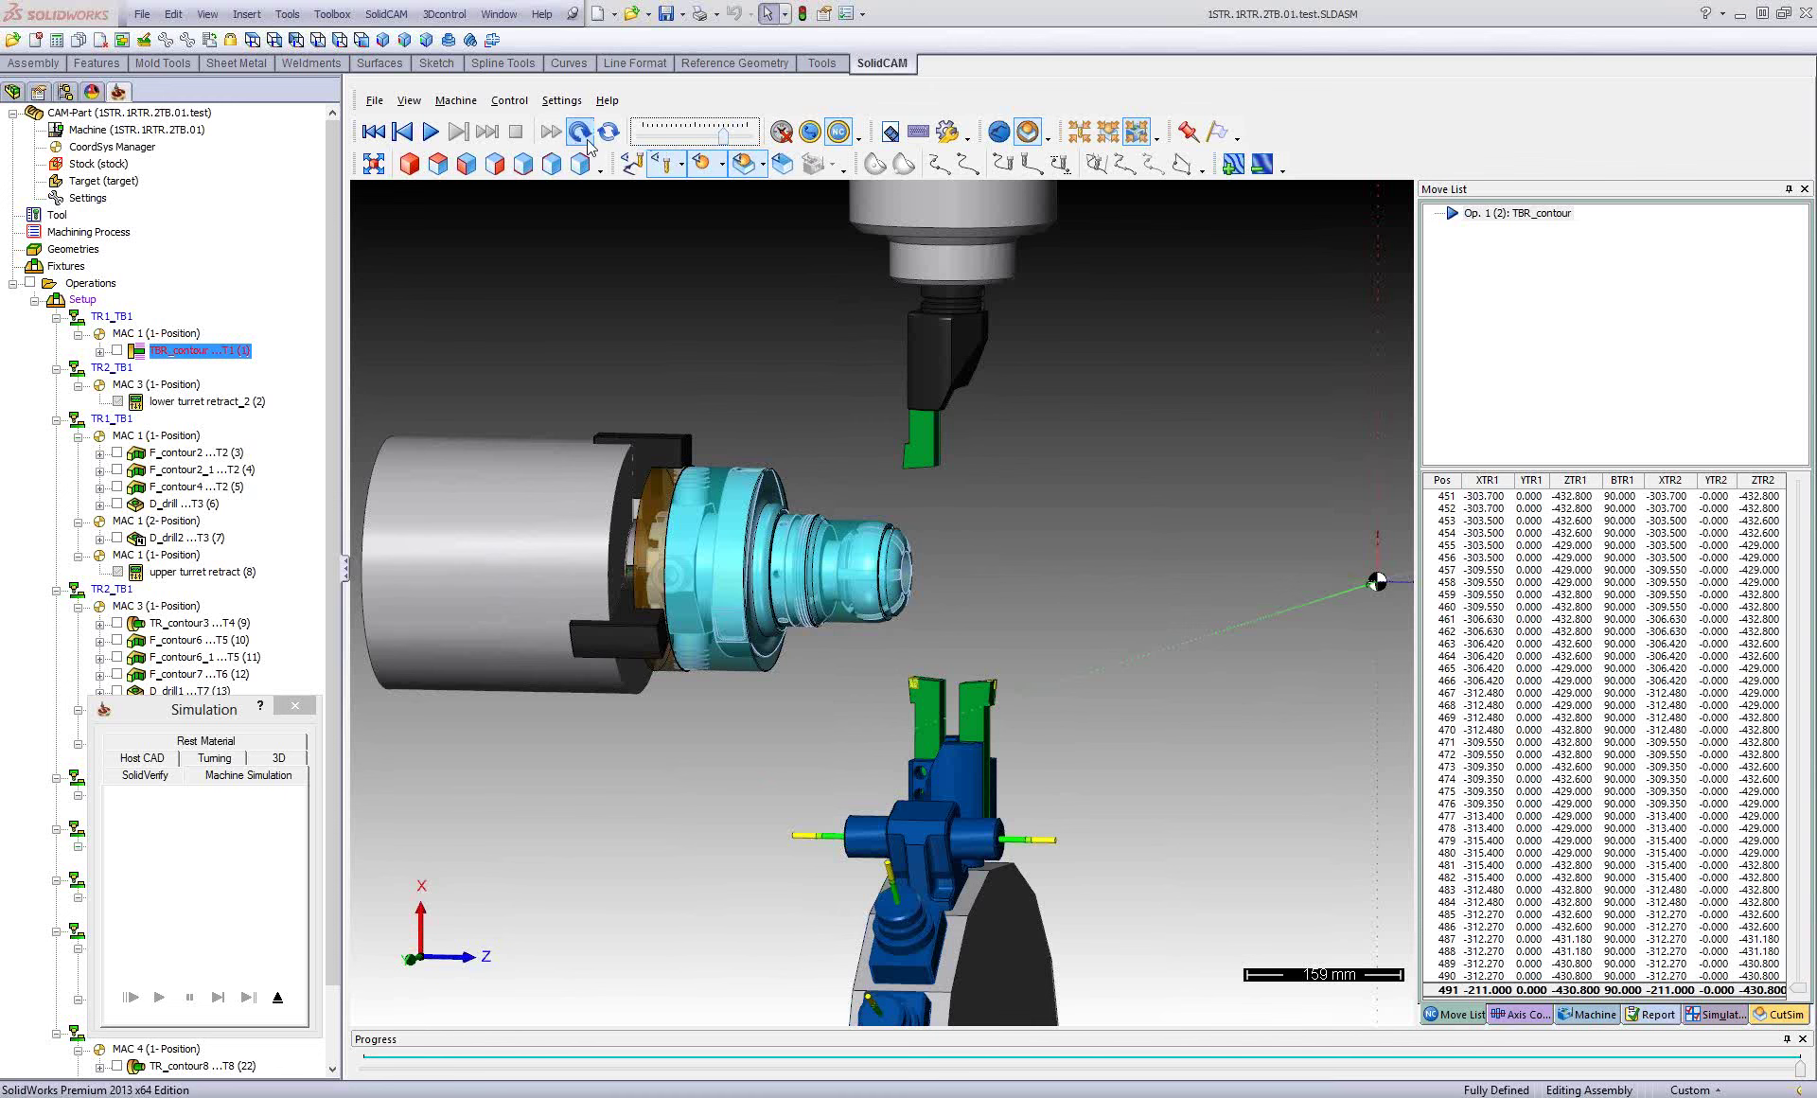
{"action": "left_click", "coordinate": [580, 131]}
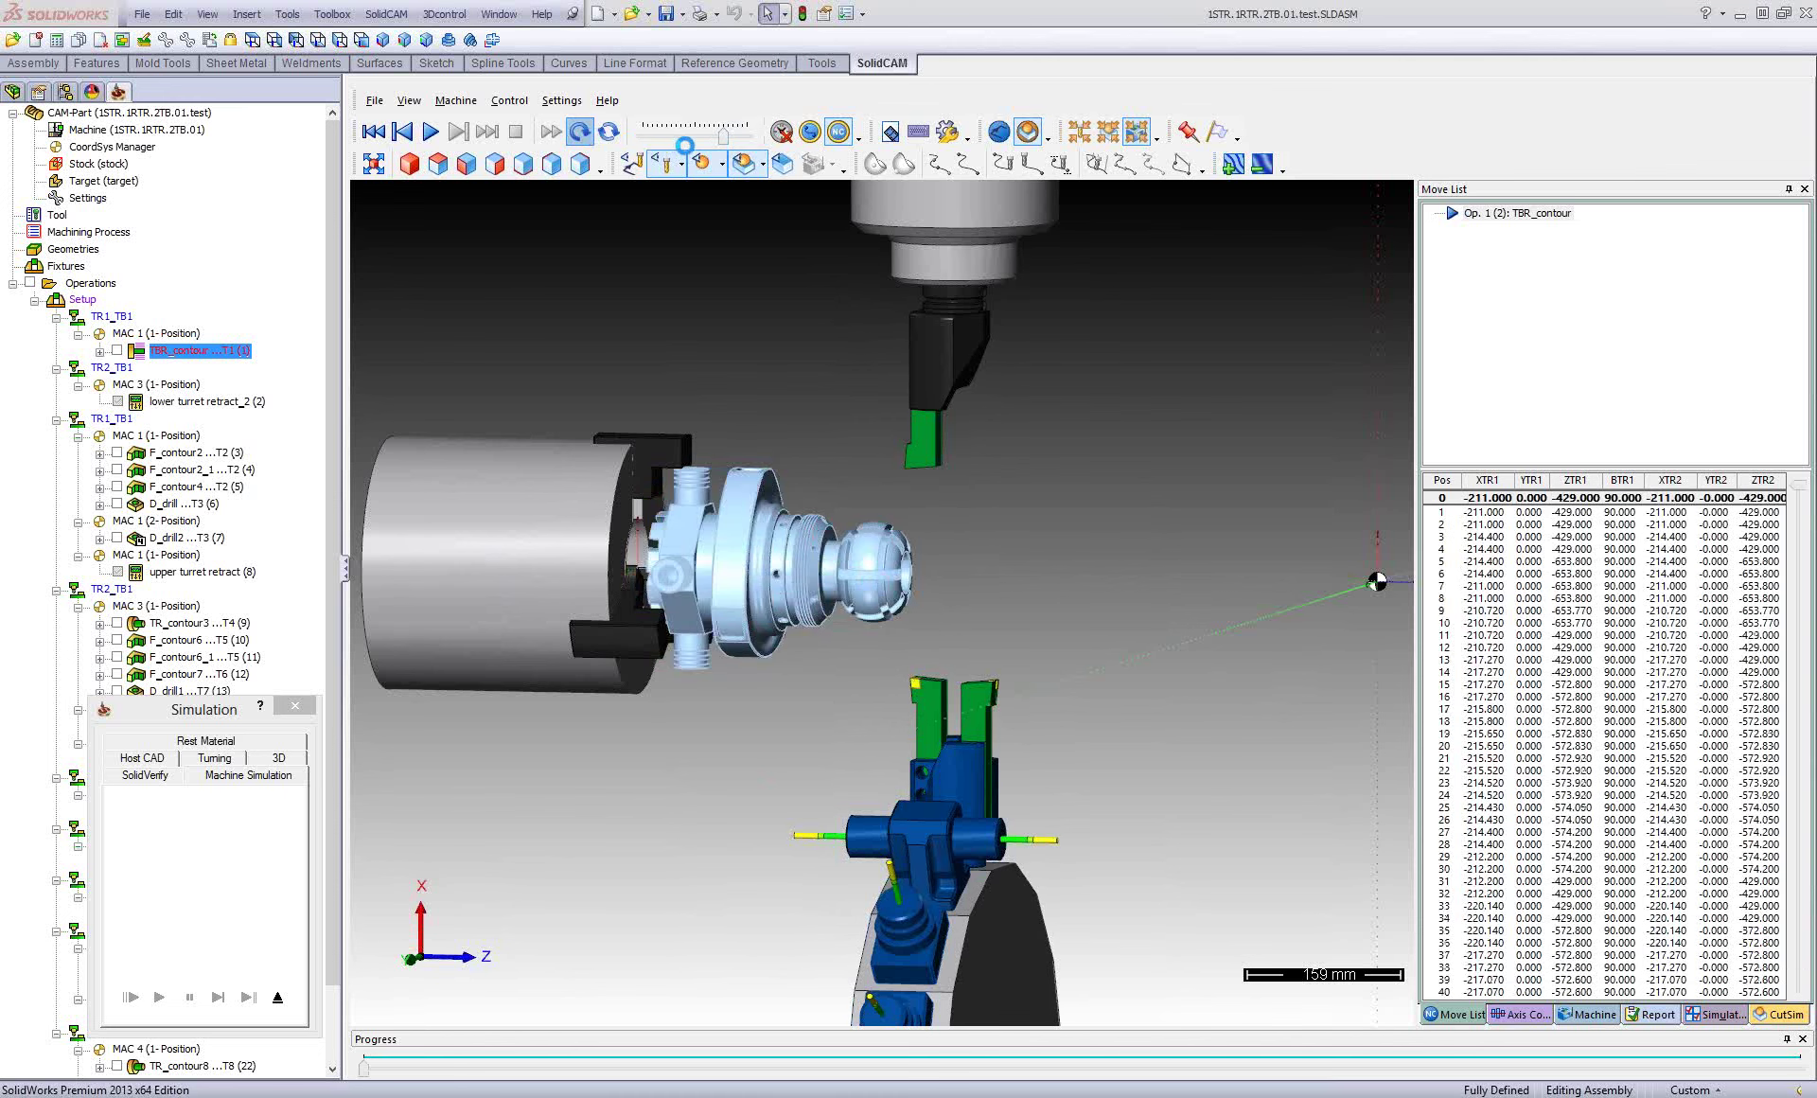
{"action": "left_click_drag", "start_coordinate": [724, 140], "coordinate": [658, 140]}
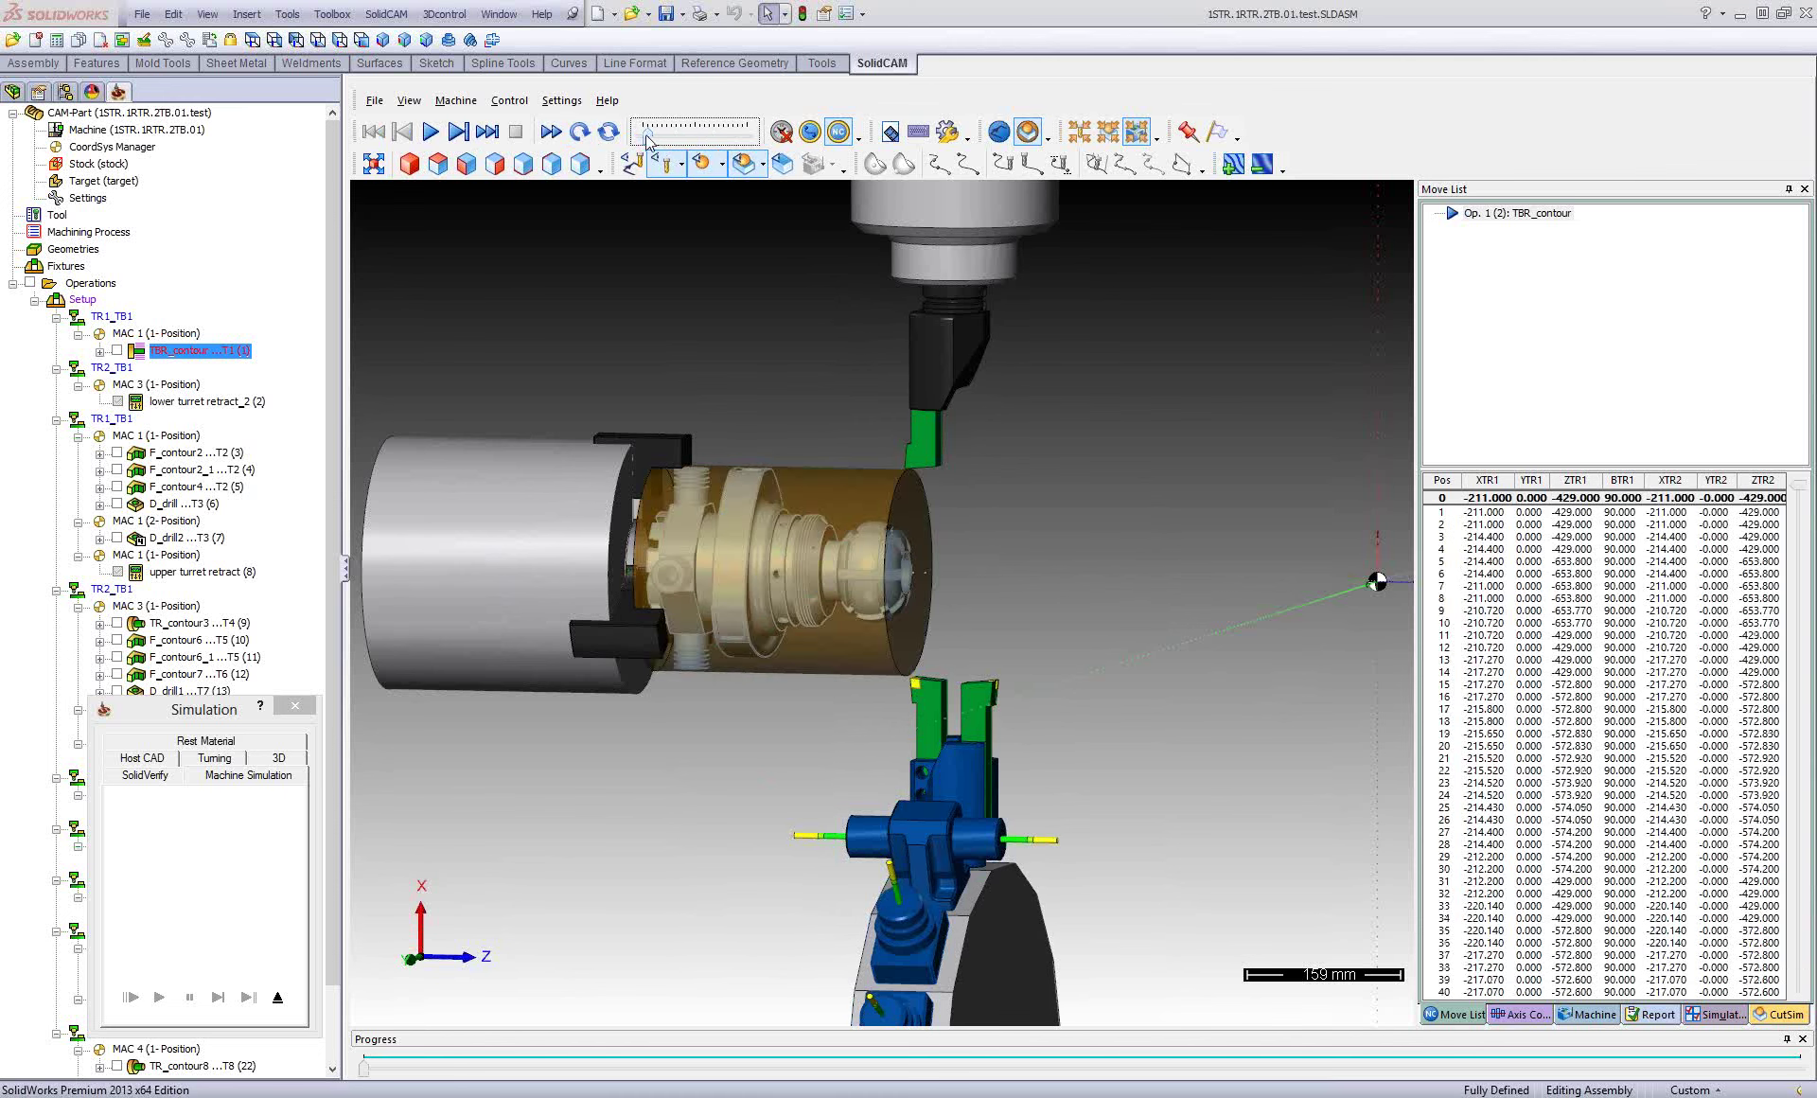
{"action": "left_click", "coordinate": [436, 138]}
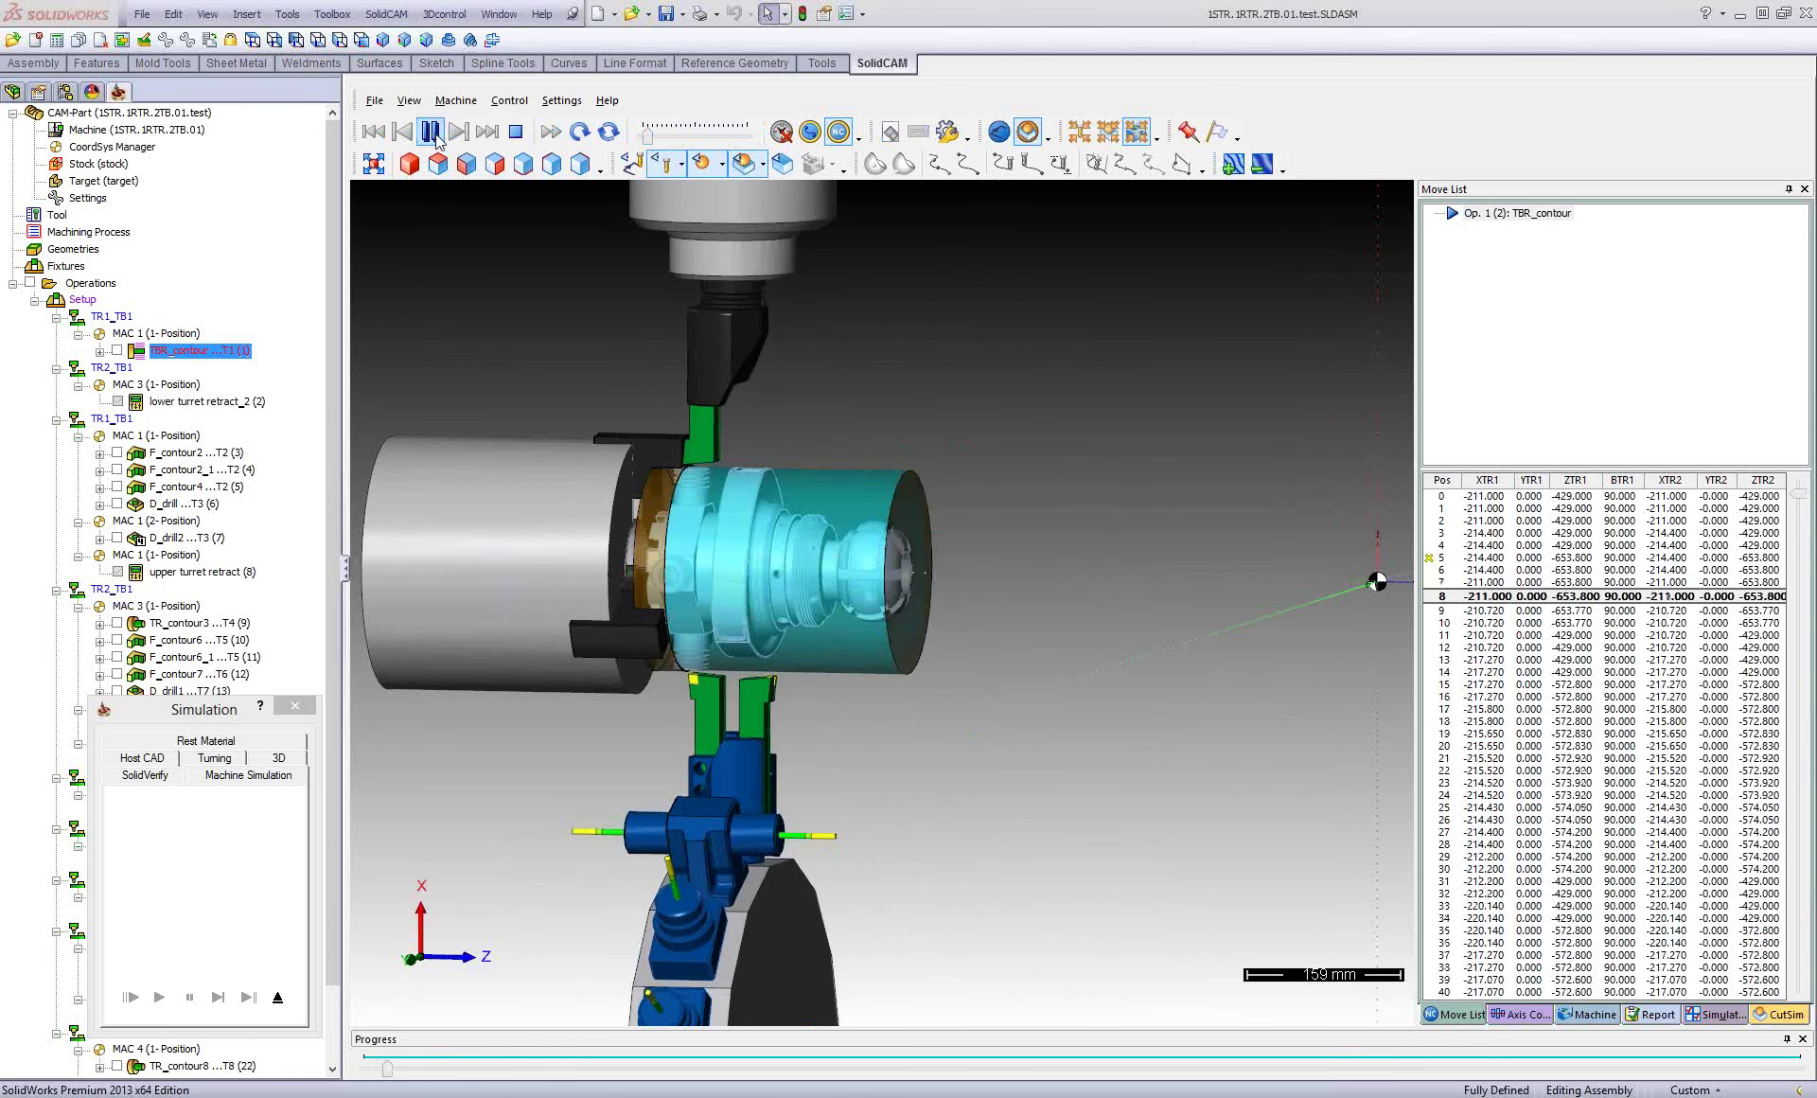
{"action": "scroll", "coordinate": [861, 565], "scroll_direction": "up", "scroll_amount": 2}
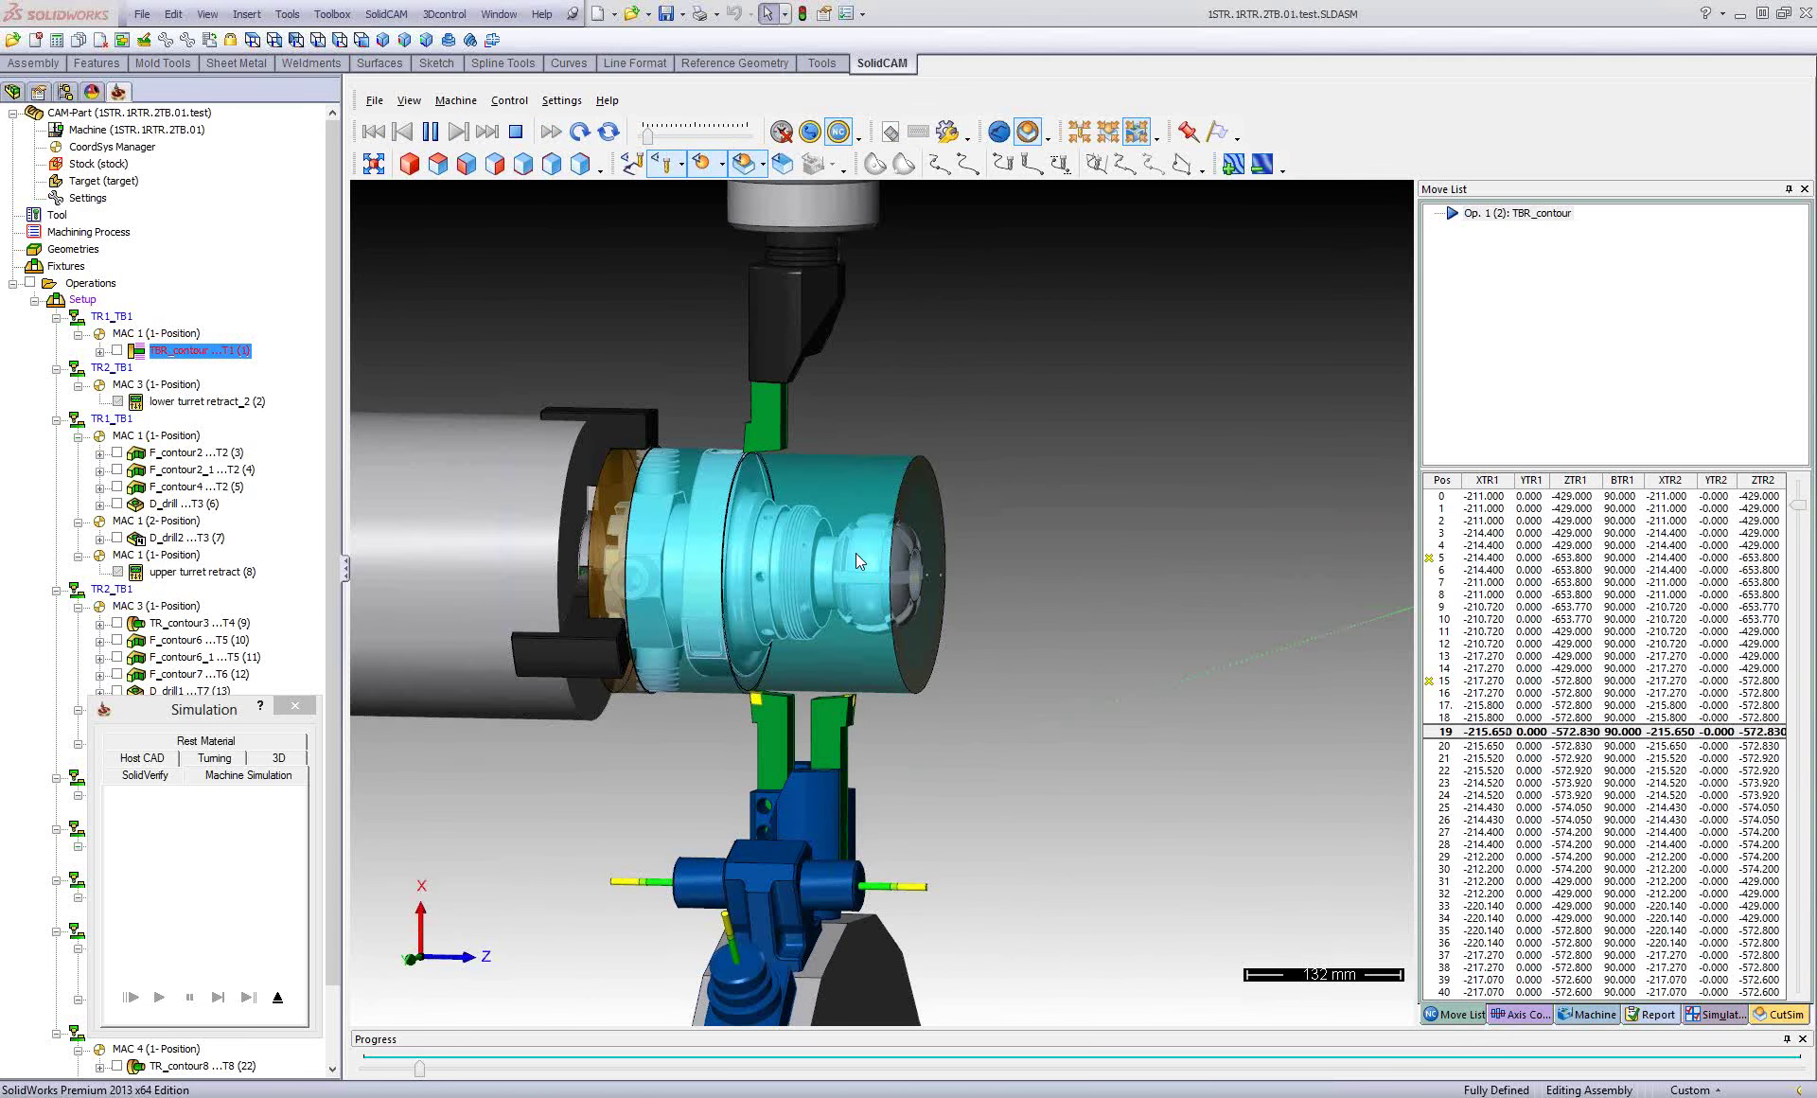
{"action": "left_click_drag", "start_coordinate": [649, 135], "coordinate": [747, 130]}
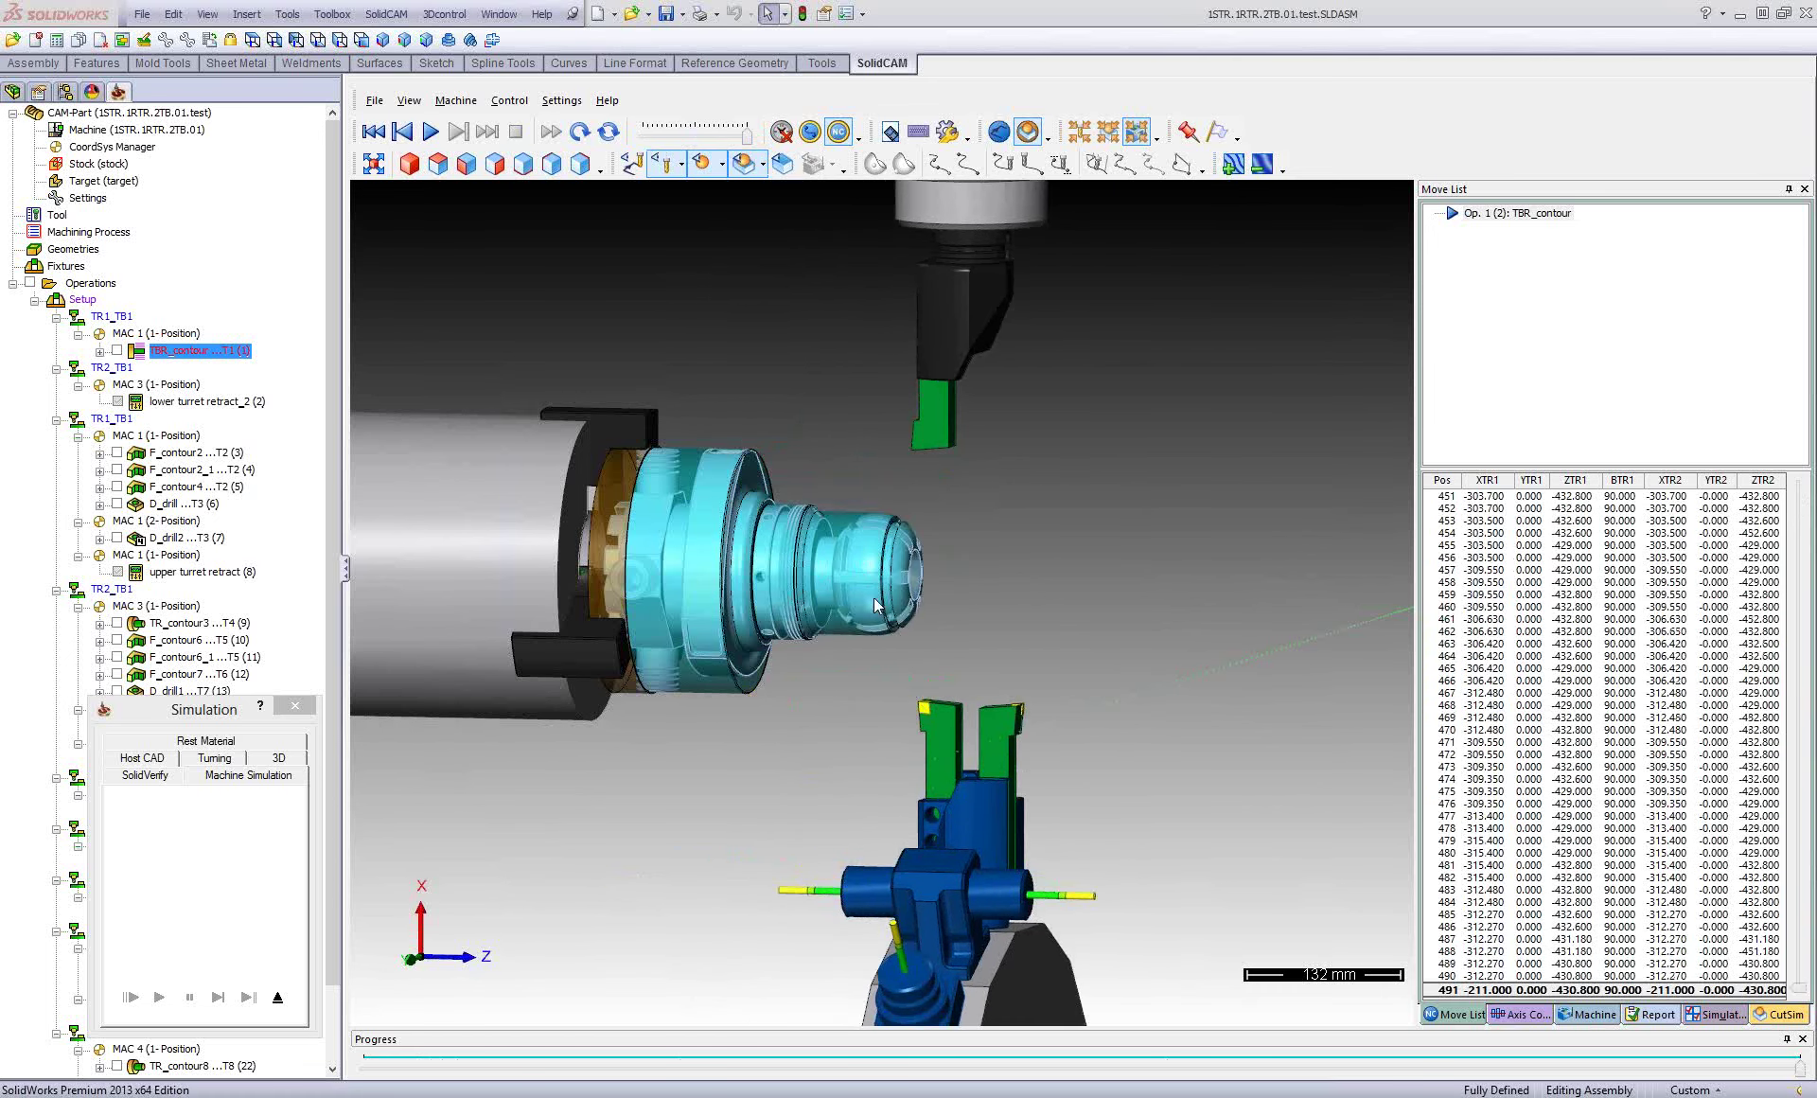
{"action": "scroll", "coordinate": [846, 543], "scroll_direction": "up", "scroll_amount": 5}
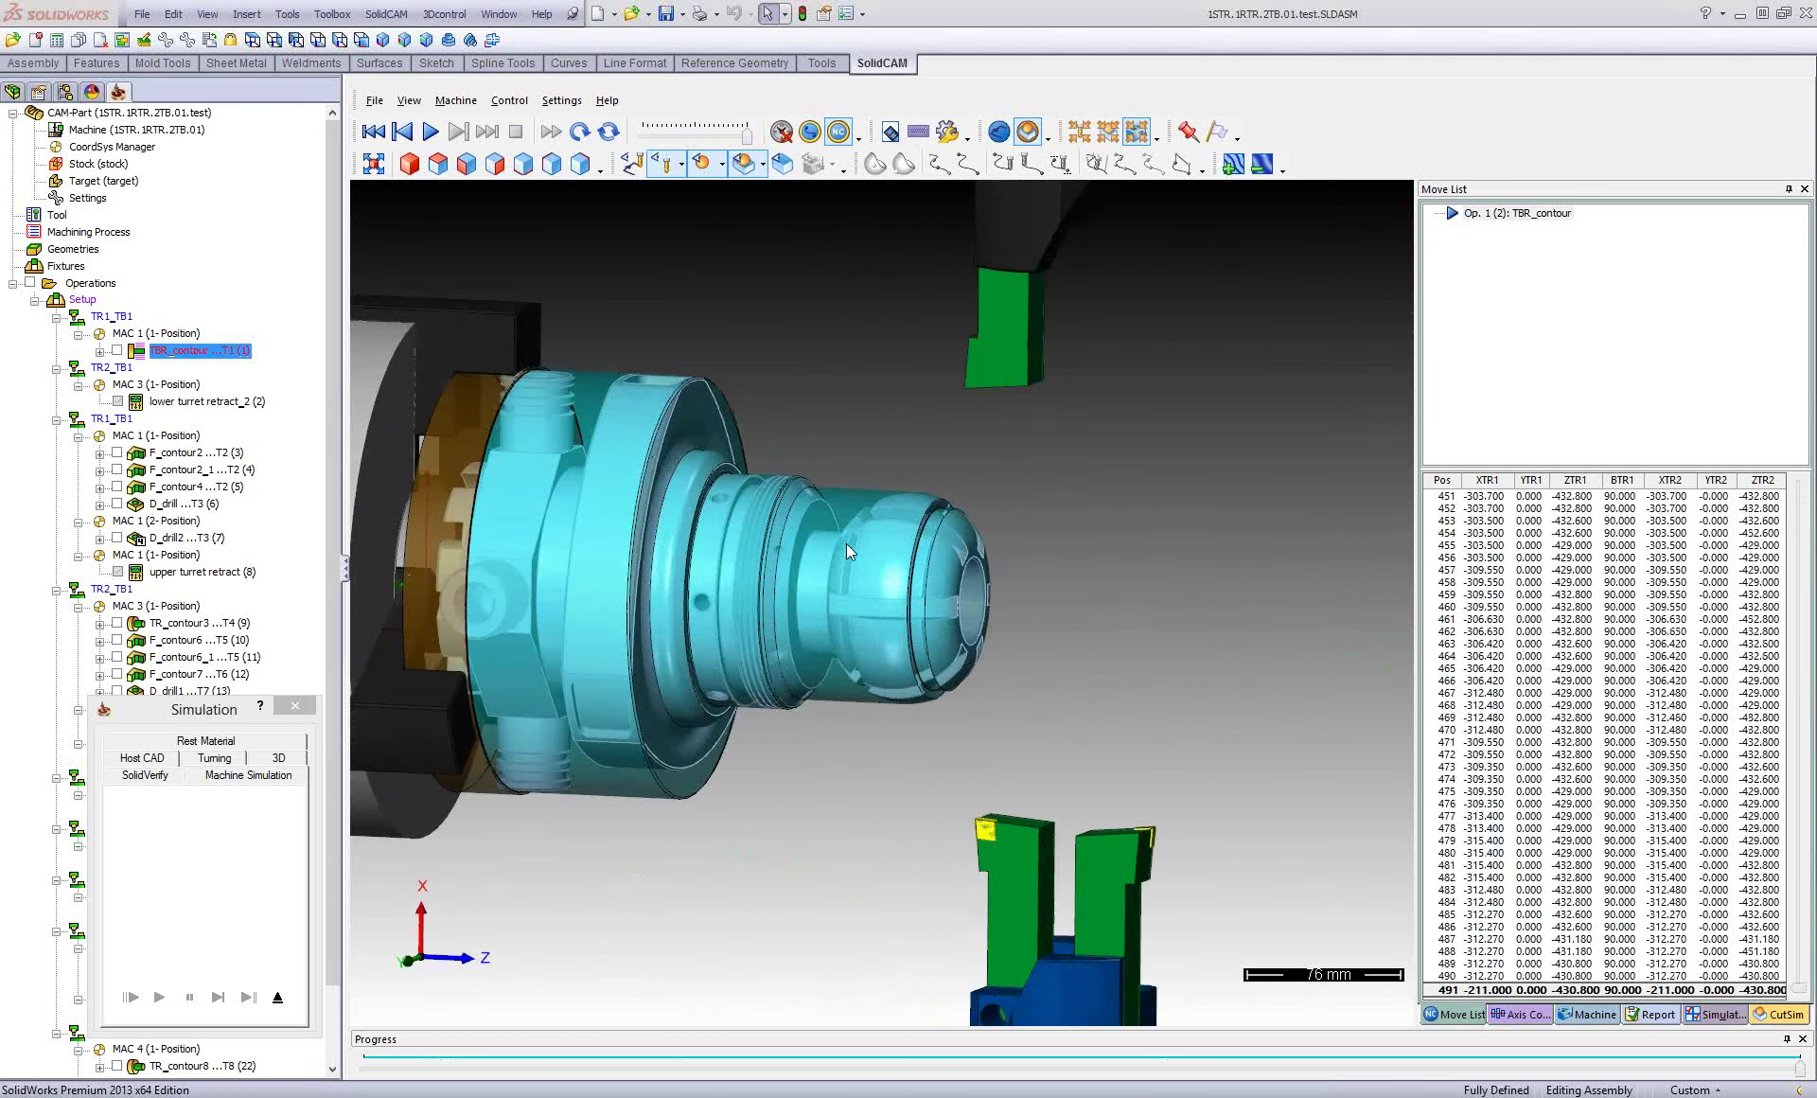
{"action": "scroll", "coordinate": [865, 545], "scroll_direction": "down", "scroll_amount": 5}
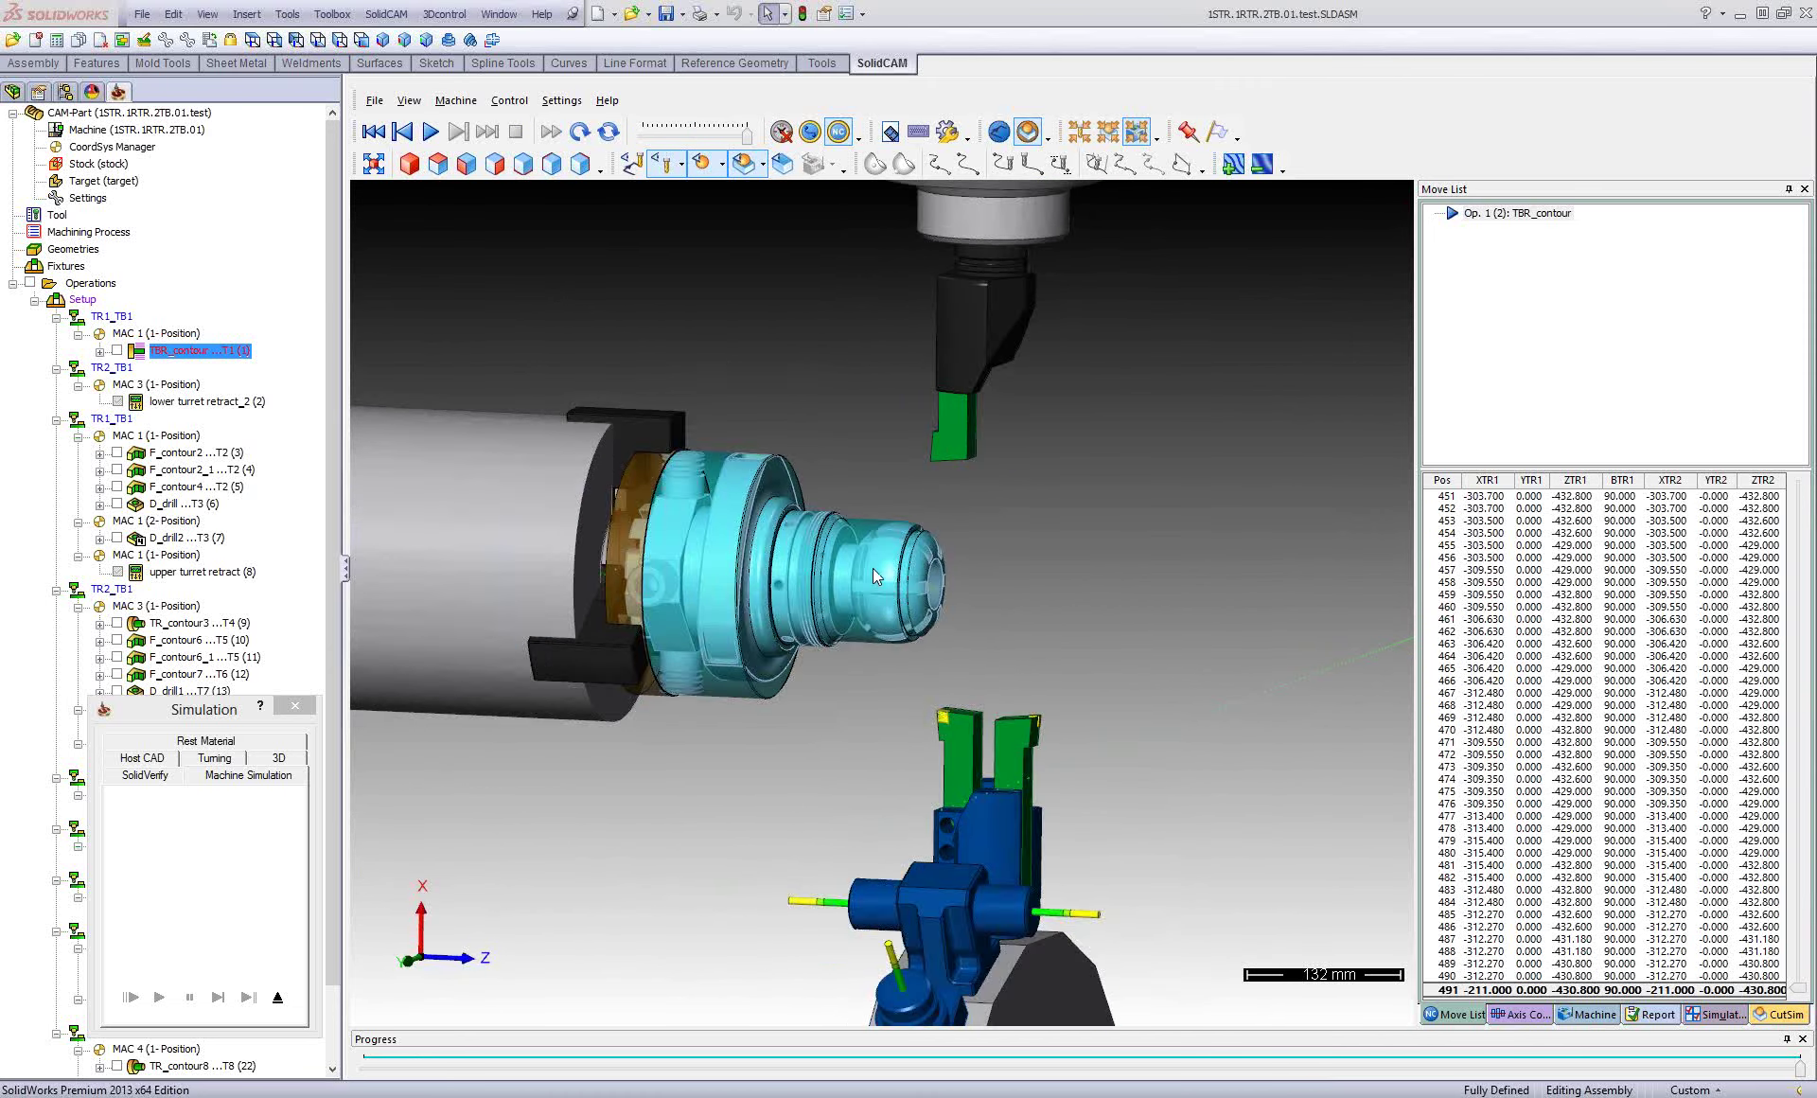
{"action": "mouse_move", "coordinate": [872, 568]}
{"action": "middle_mouse_down"}
{"action": "mouse_move", "coordinate": [944, 556]}
{"action": "mouse_move", "coordinate": [880, 570]}
{"action": "middle_mouse_up"}
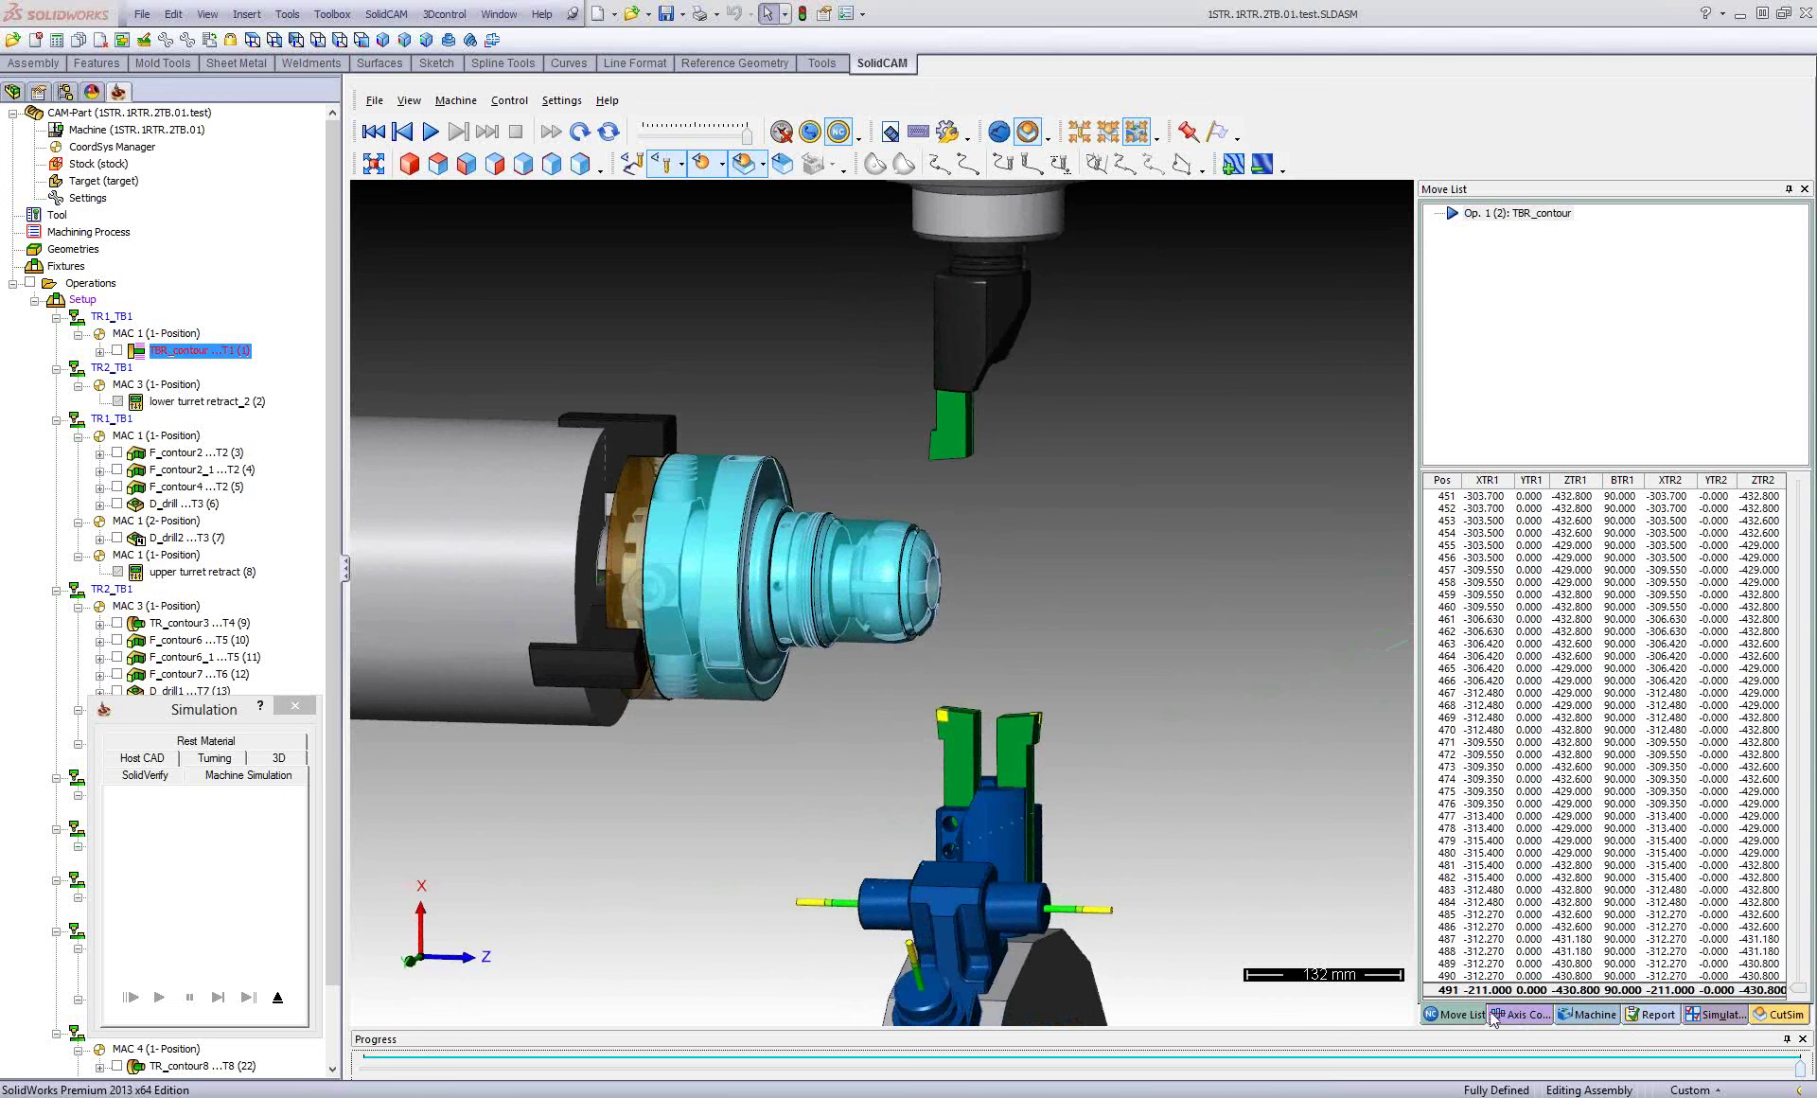
Open the collision report and jump the simulation to the collision at move 199.
{"action": "left_click", "coordinate": [1650, 1016]}
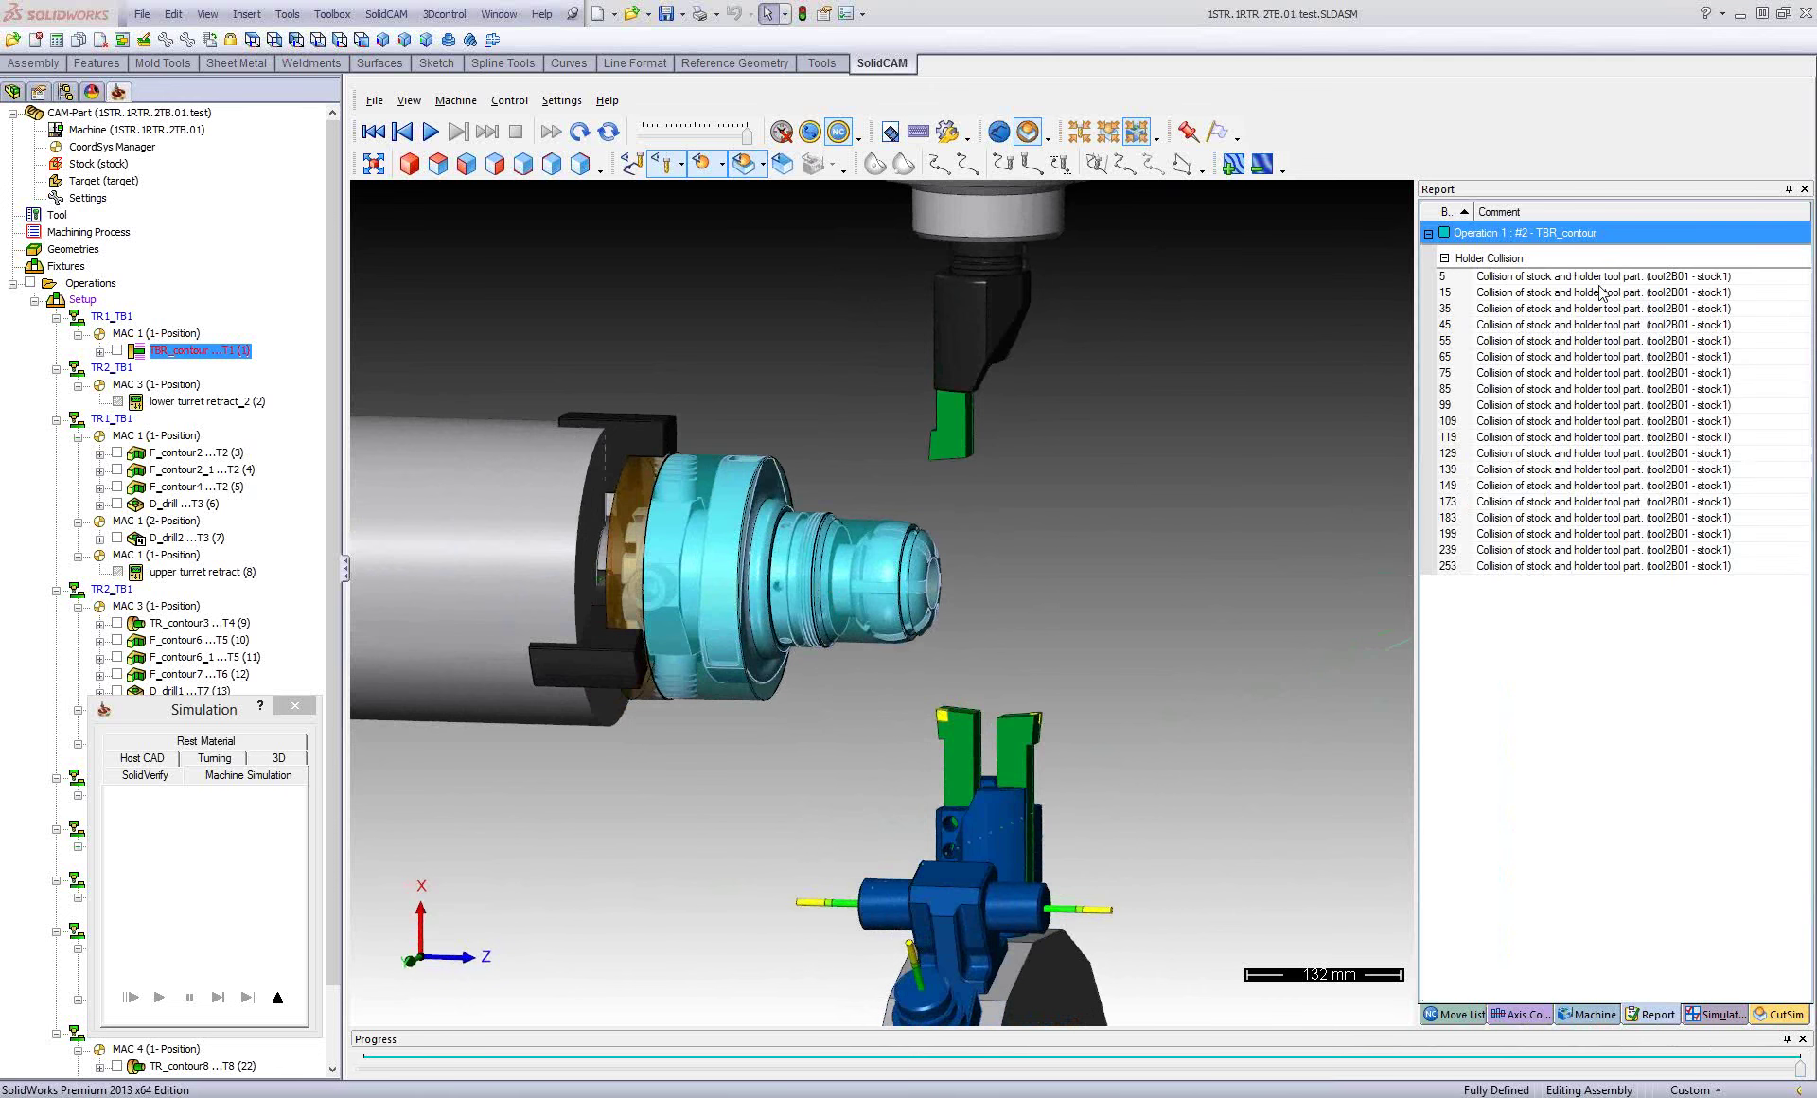
{"action": "left_click", "coordinate": [1533, 280]}
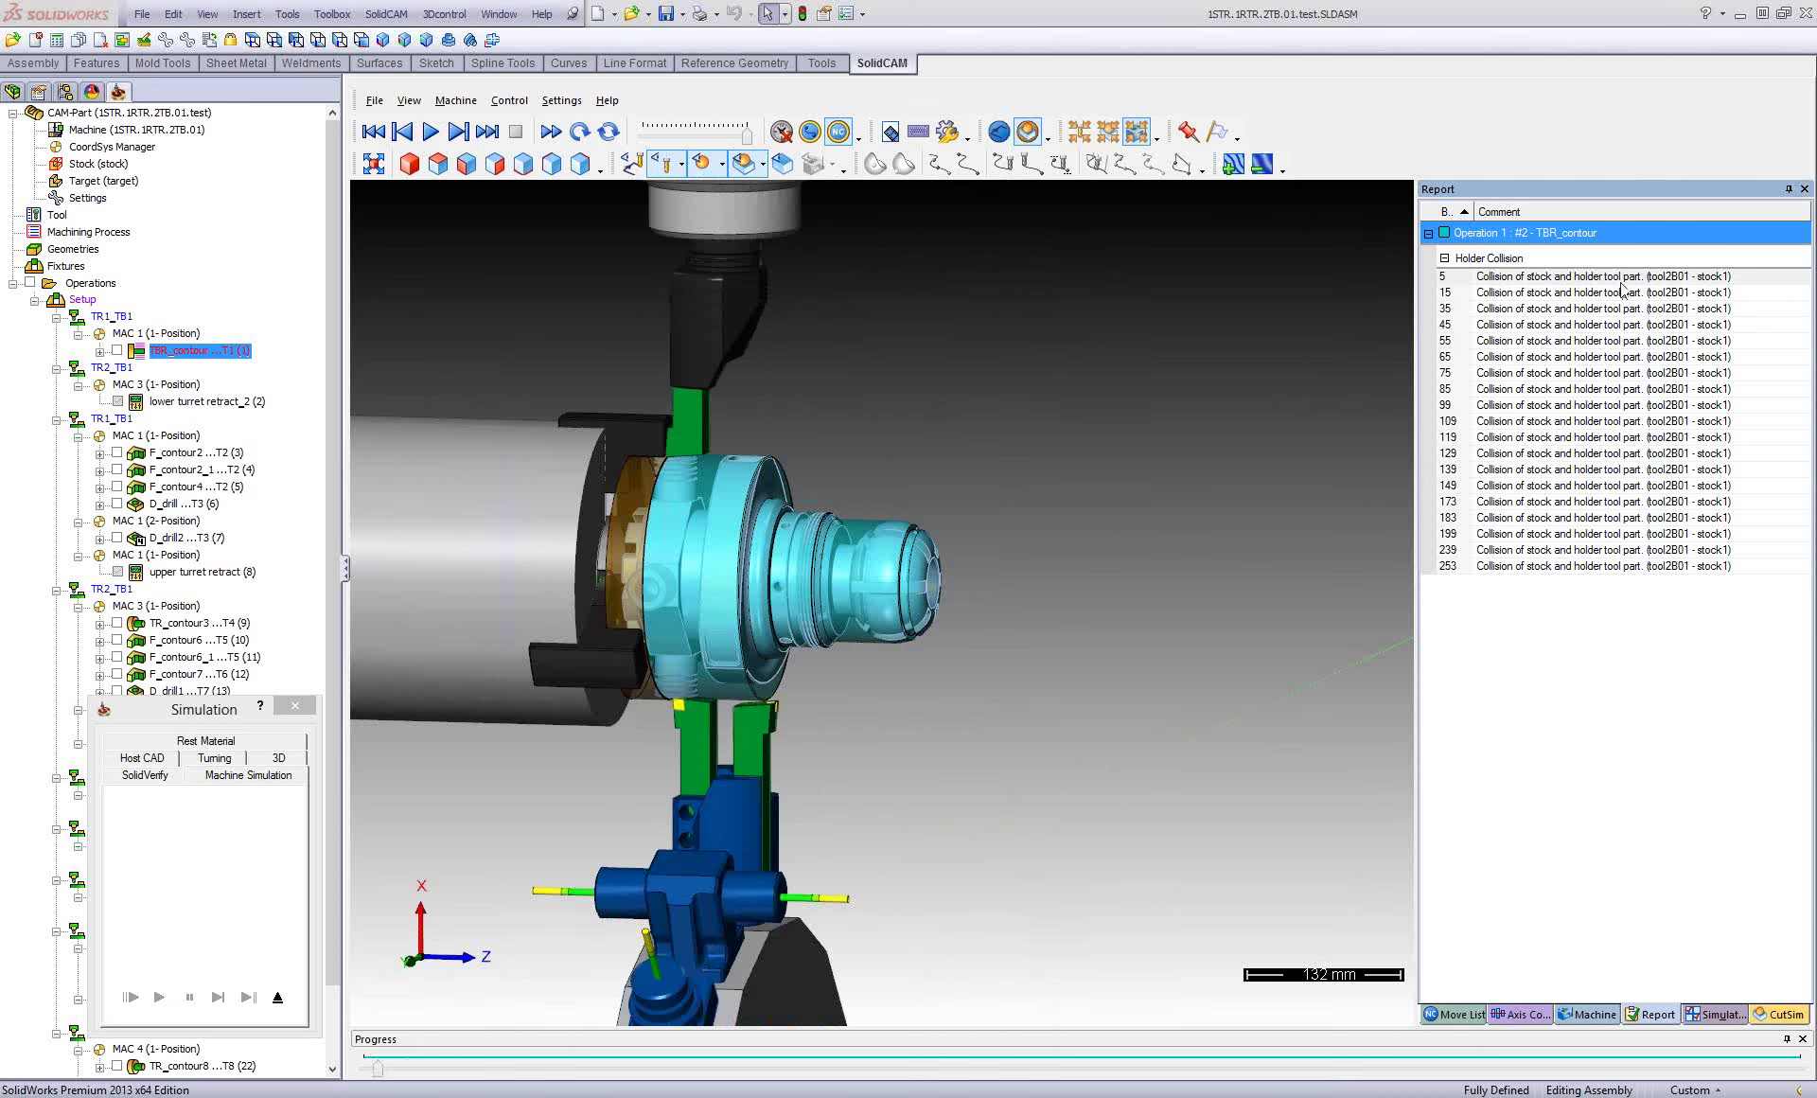
{"action": "left_click", "coordinate": [1606, 388]}
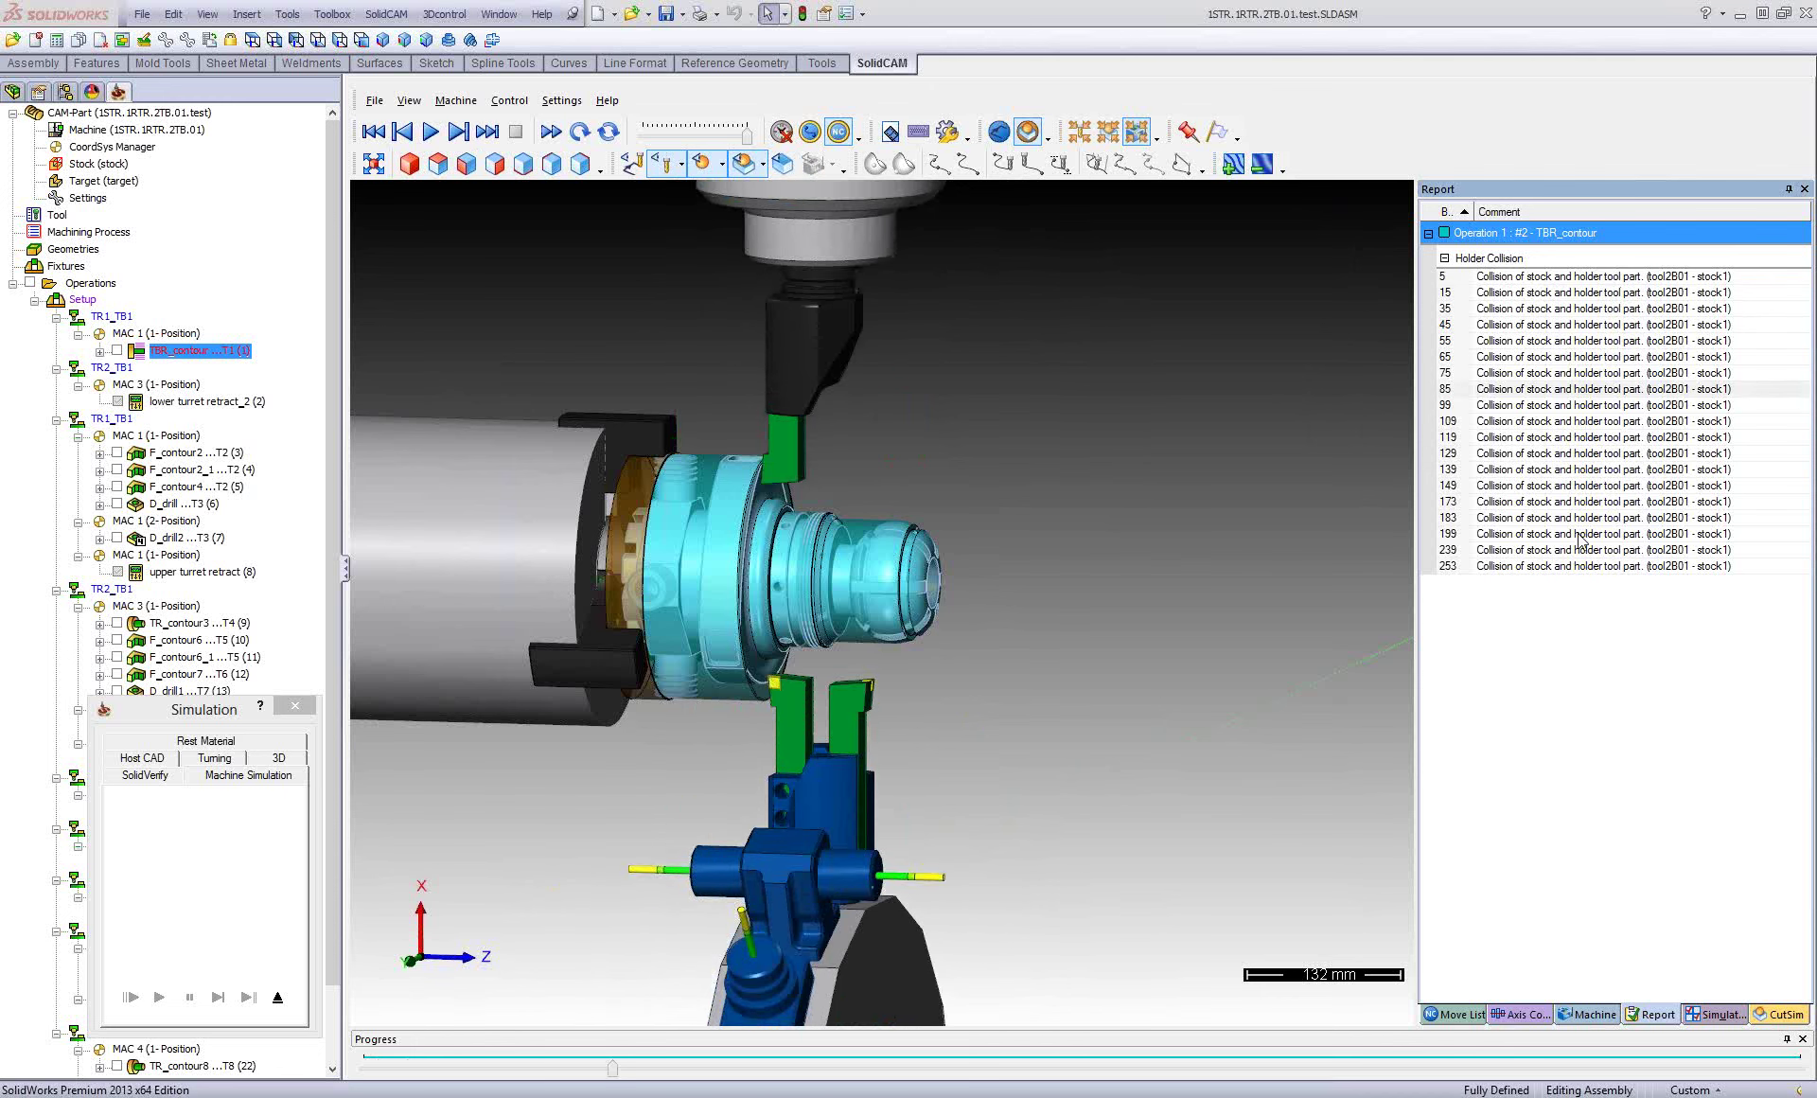
{"action": "left_click", "coordinate": [1589, 532]}
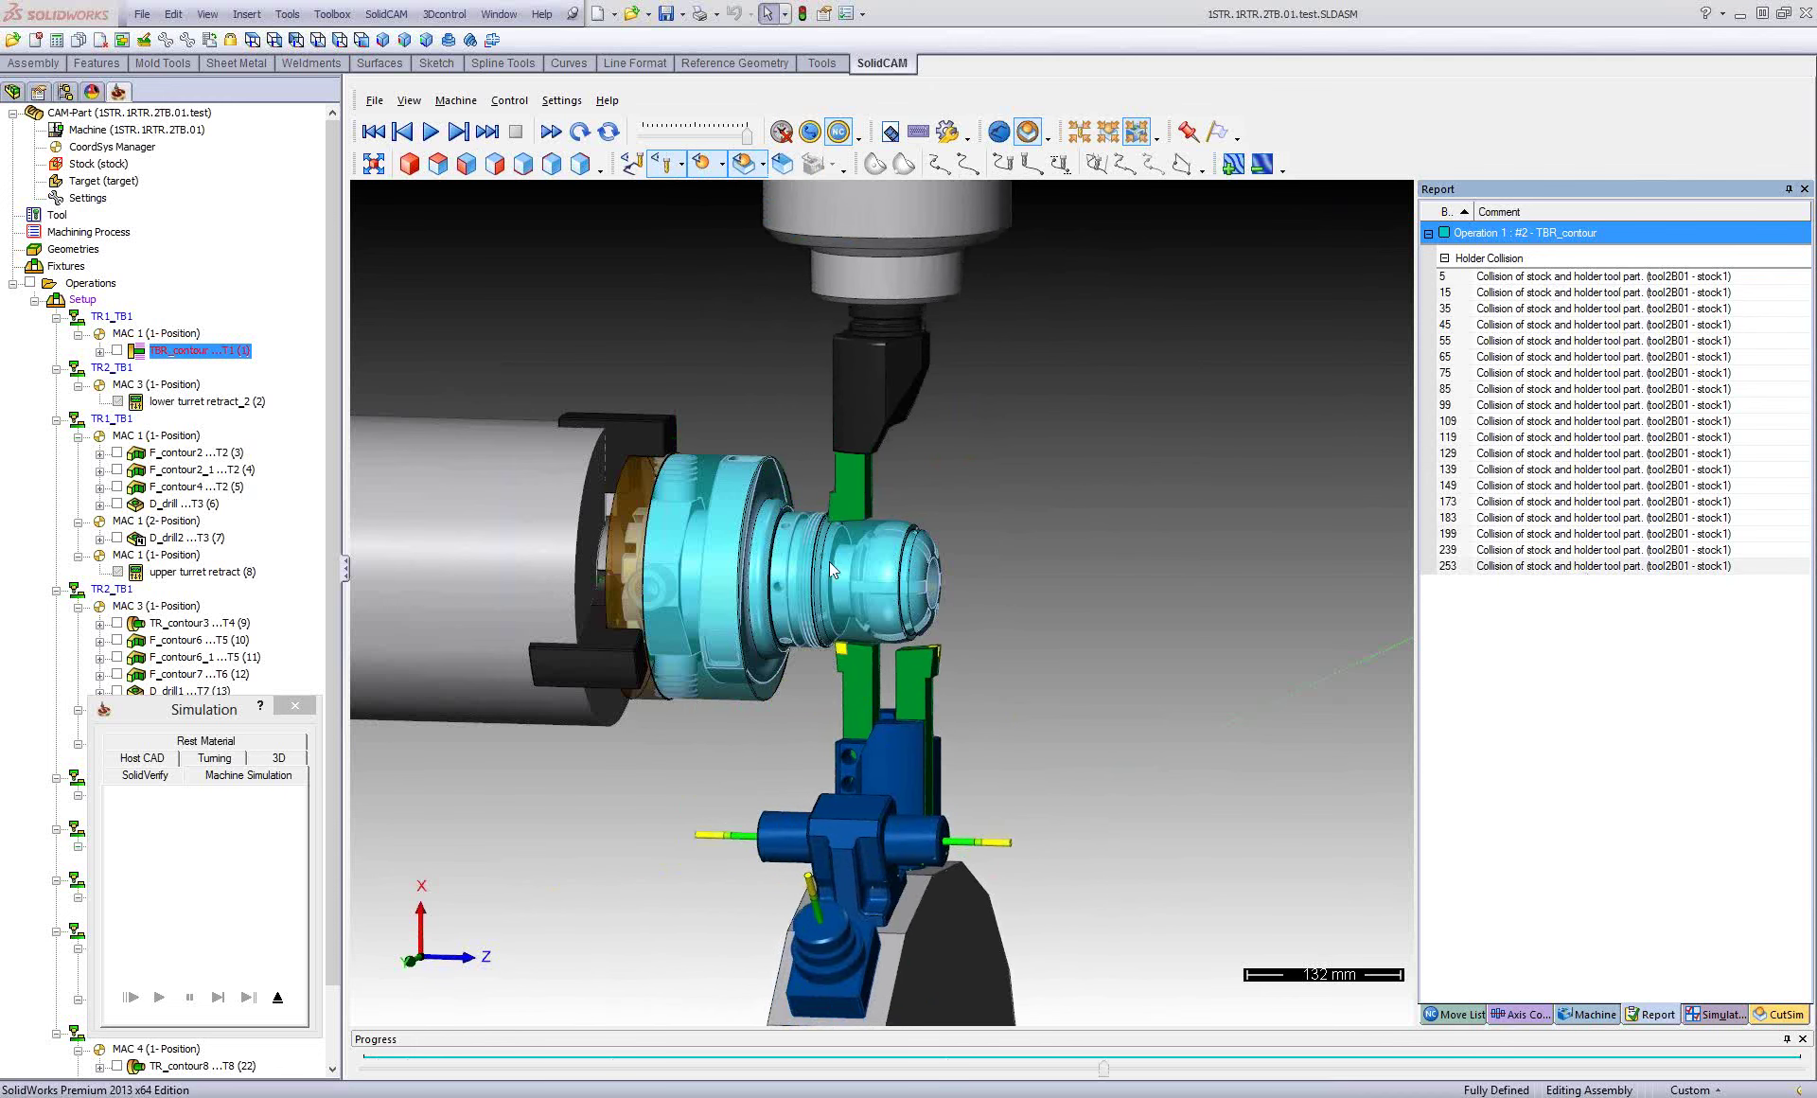
Orbit the MachSim view to isometric, show the Move List, and exit the simulation.
{"action": "scroll", "coordinate": [841, 556], "scroll_direction": "up", "scroll_amount": 1}
{"action": "scroll", "coordinate": [842, 553], "scroll_direction": "up", "scroll_amount": 3}
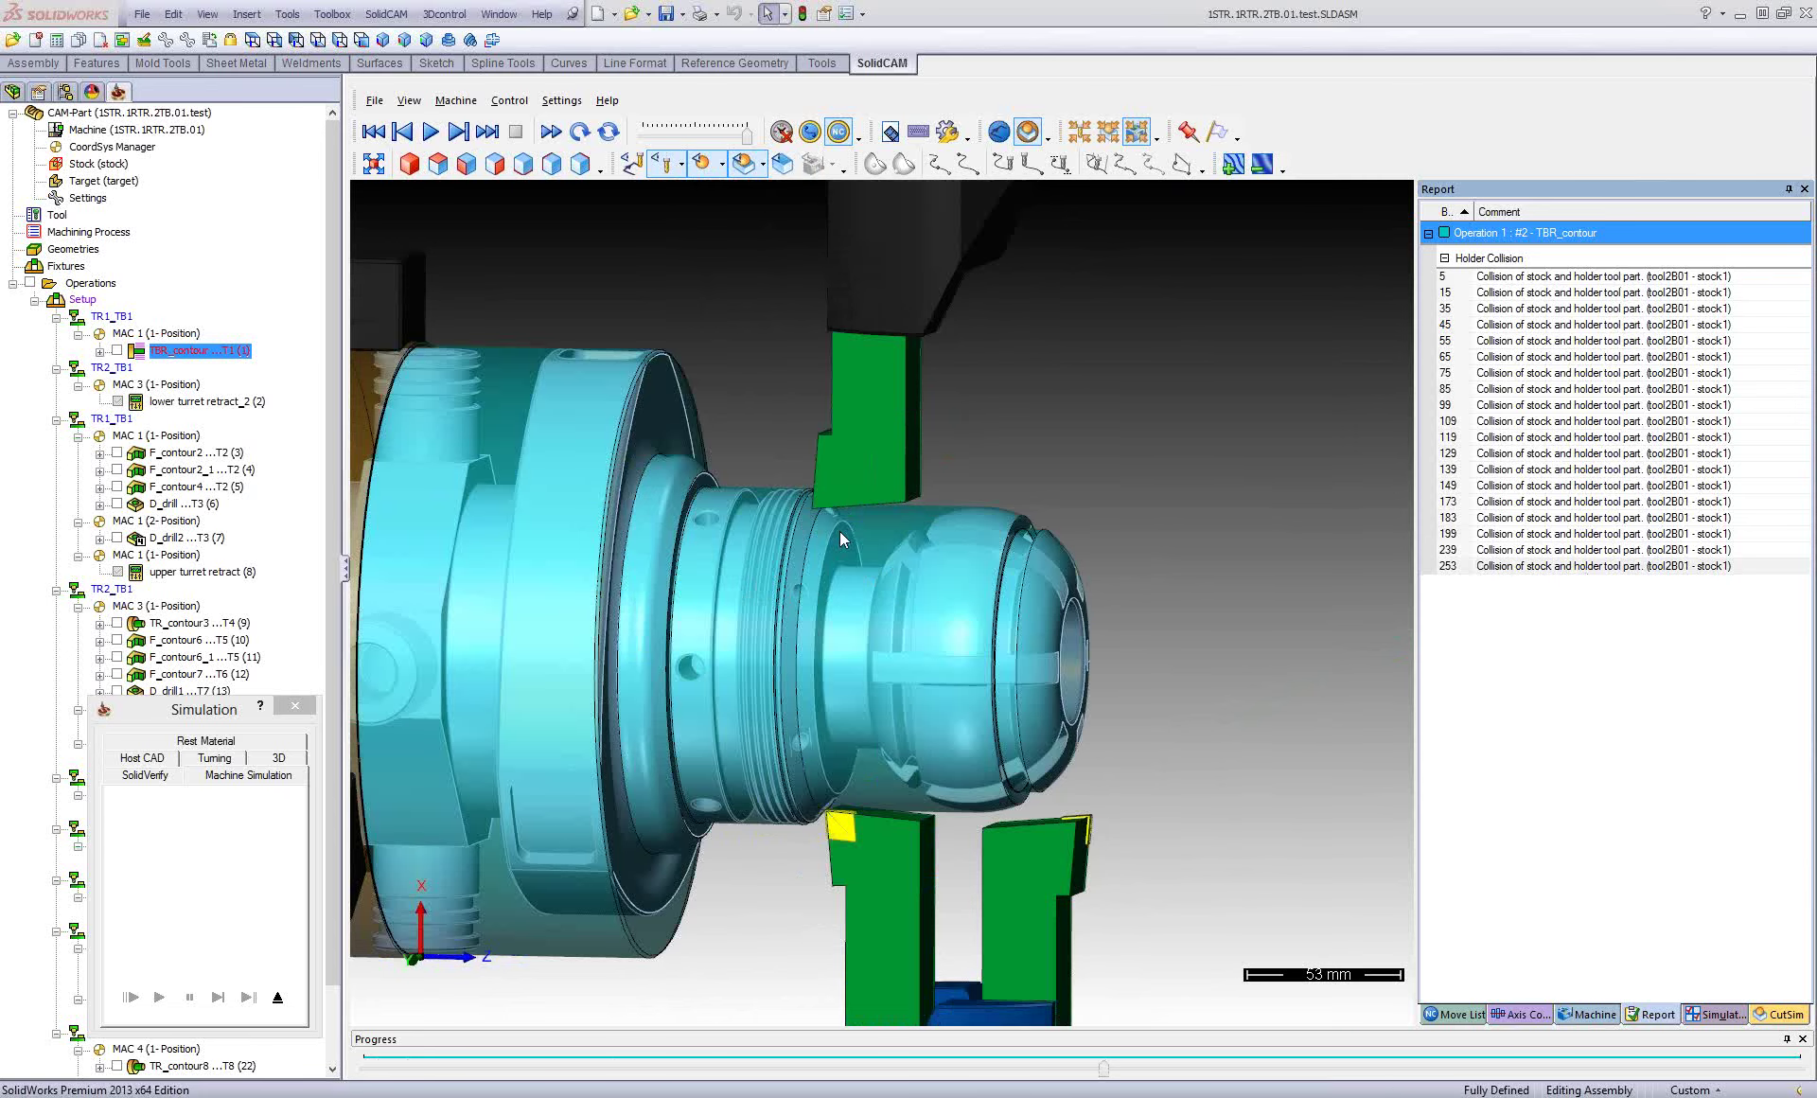
{"action": "scroll", "coordinate": [844, 544], "scroll_direction": "up", "scroll_amount": 3}
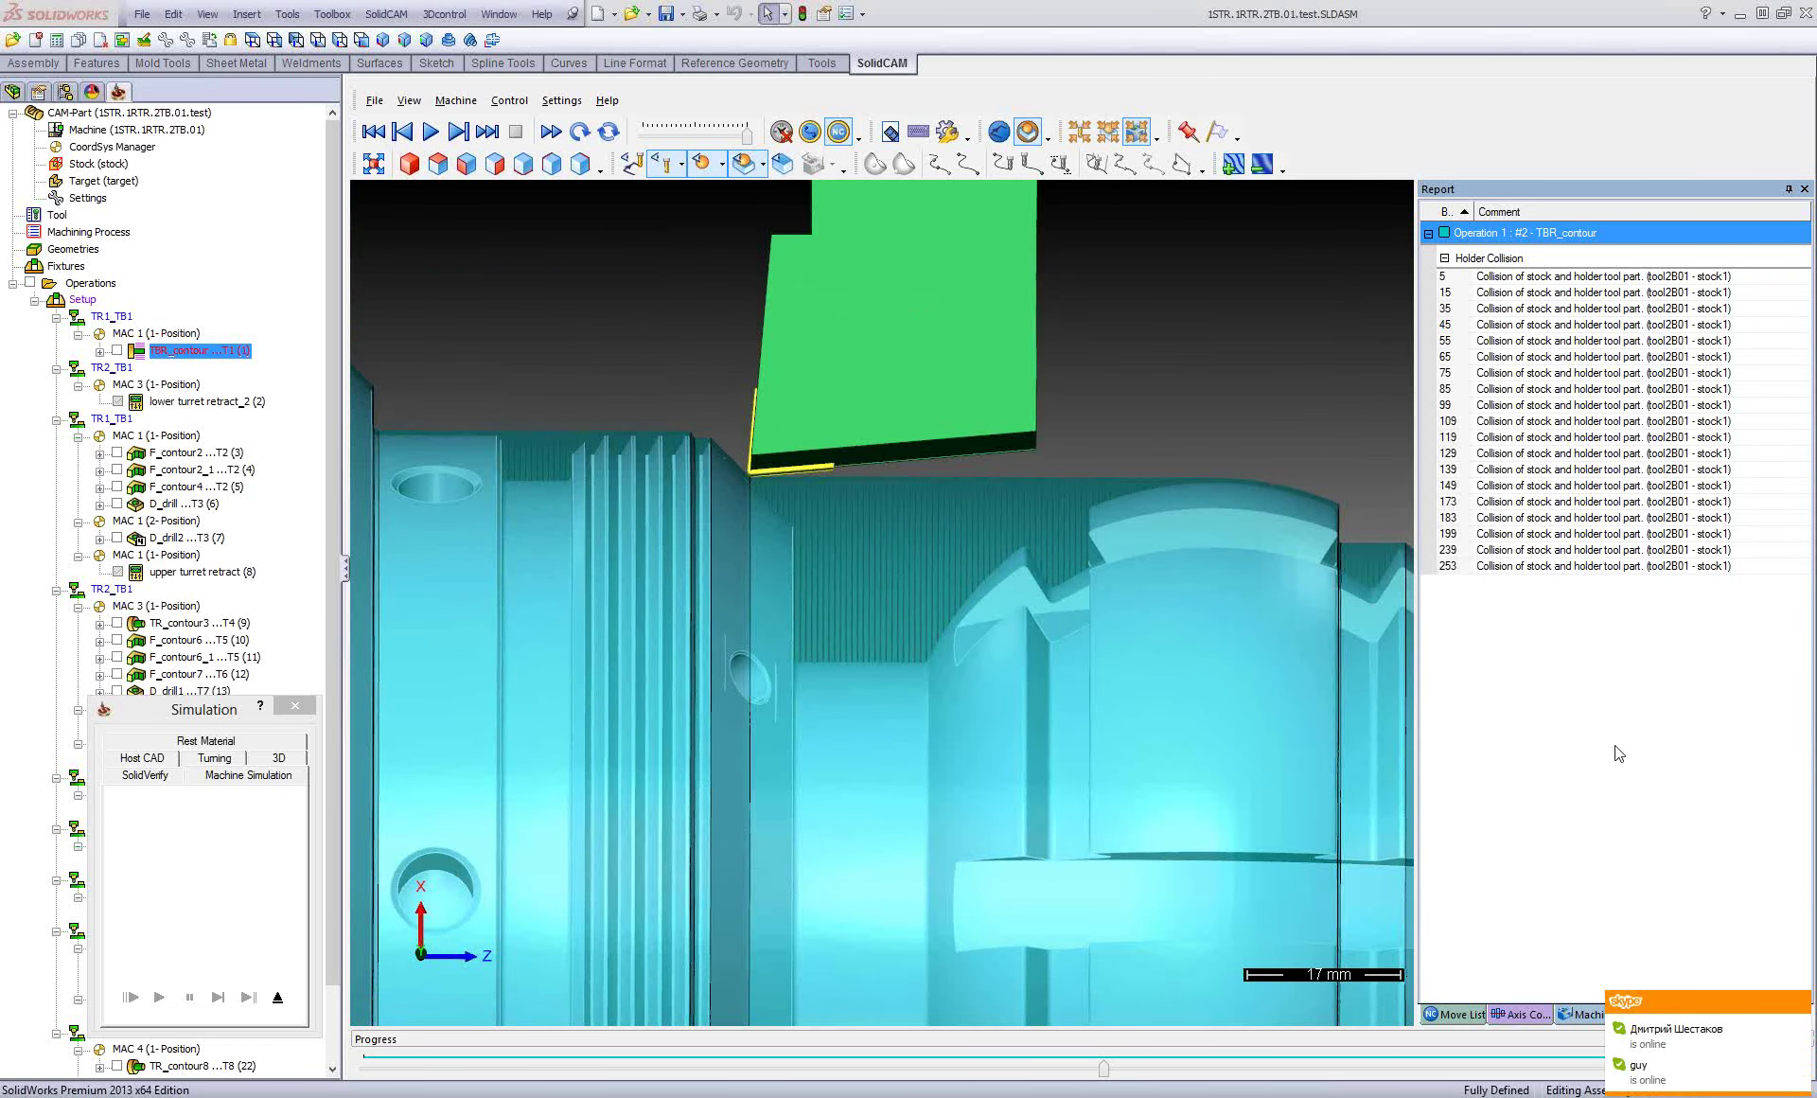
{"action": "scroll", "coordinate": [1619, 753], "scroll_direction": "down", "scroll_amount": 5}
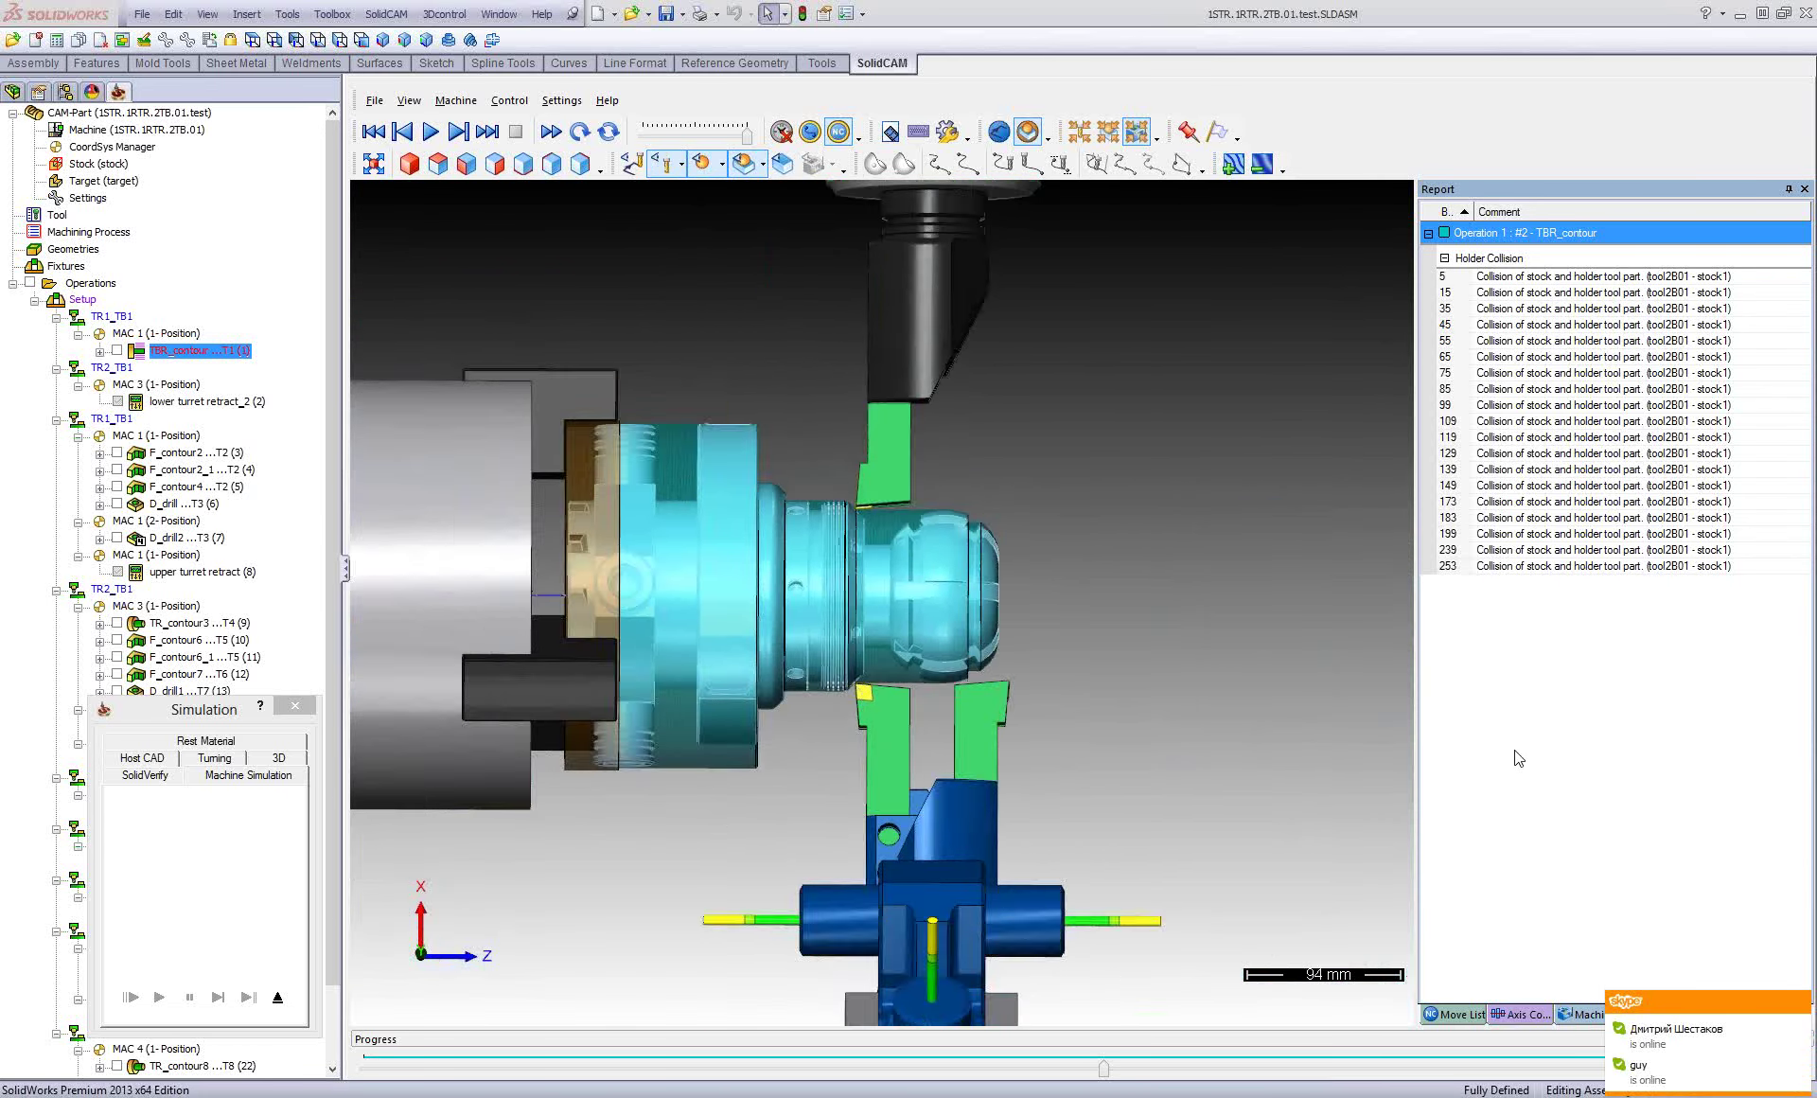
{"action": "scroll", "coordinate": [1514, 754], "scroll_direction": "down", "scroll_amount": 3}
{"action": "middle_click_drag", "start_coordinate": [1094, 764], "coordinate": [1081, 664]}
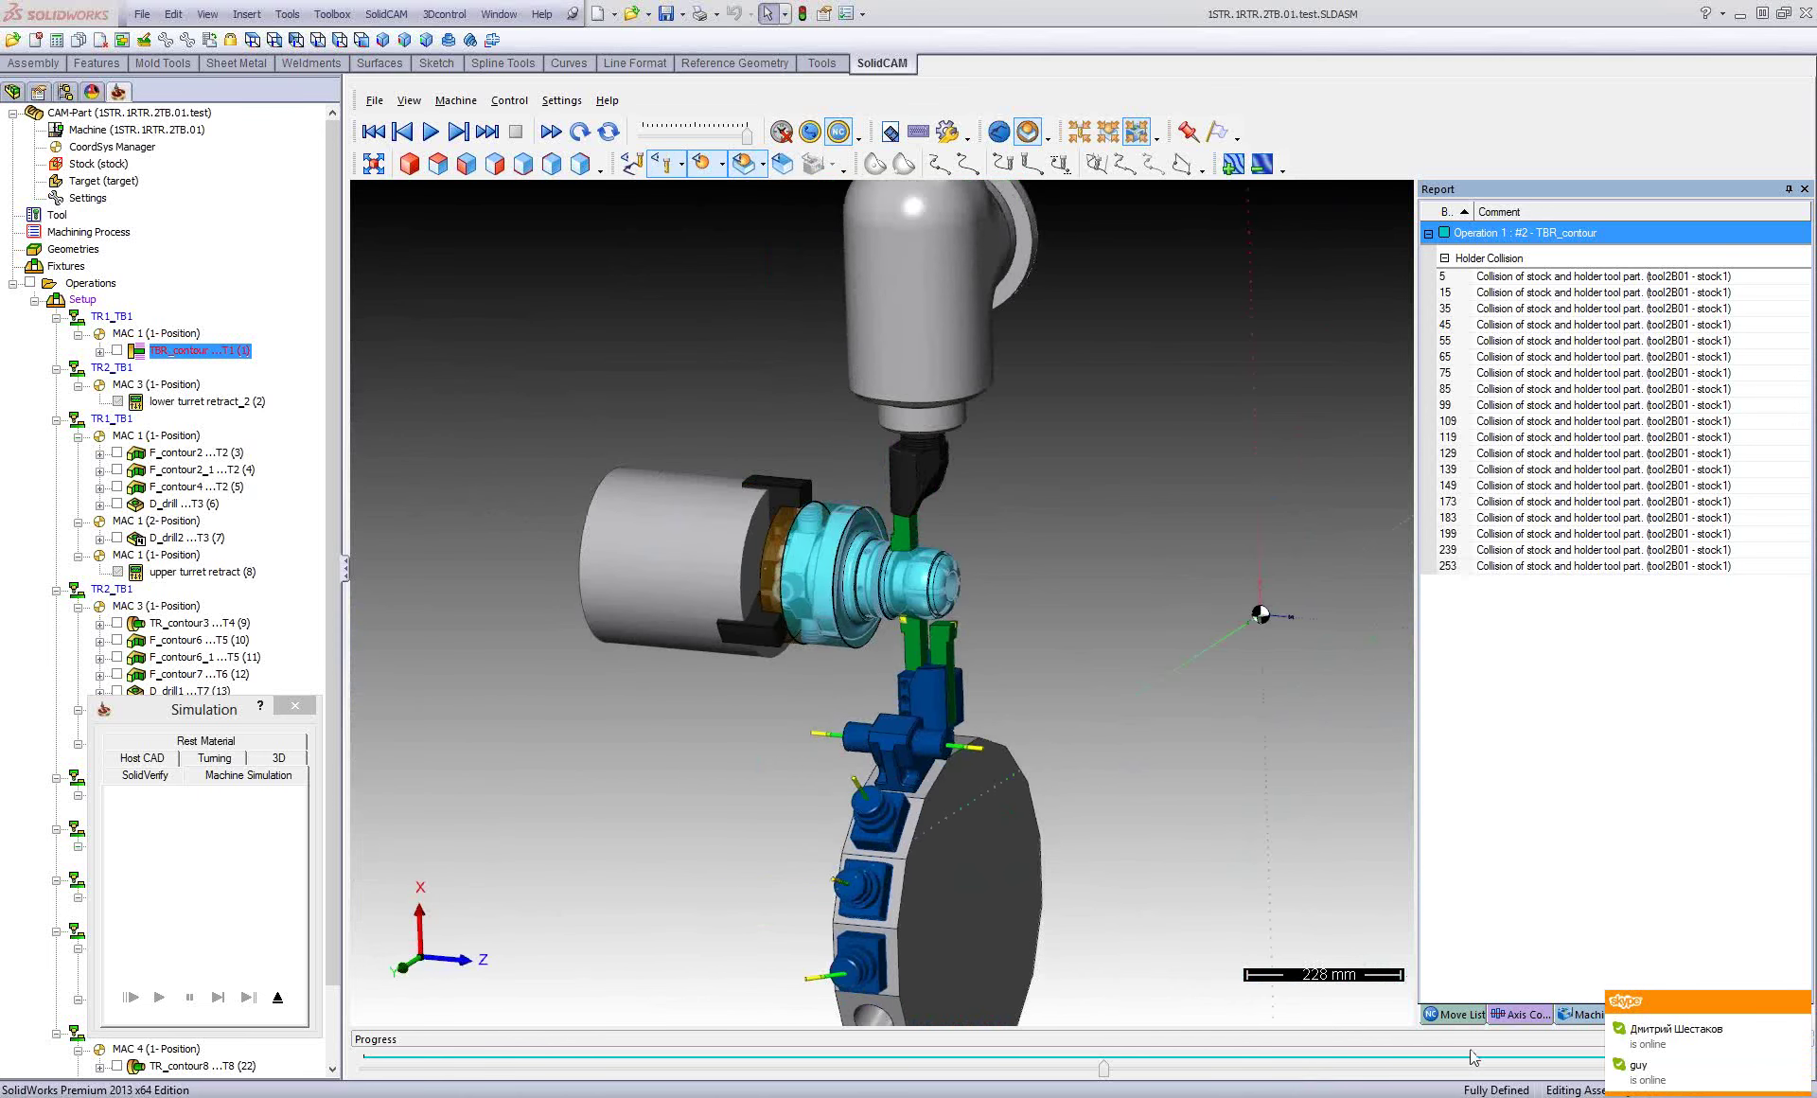
{"action": "left_click", "coordinate": [1462, 1014]}
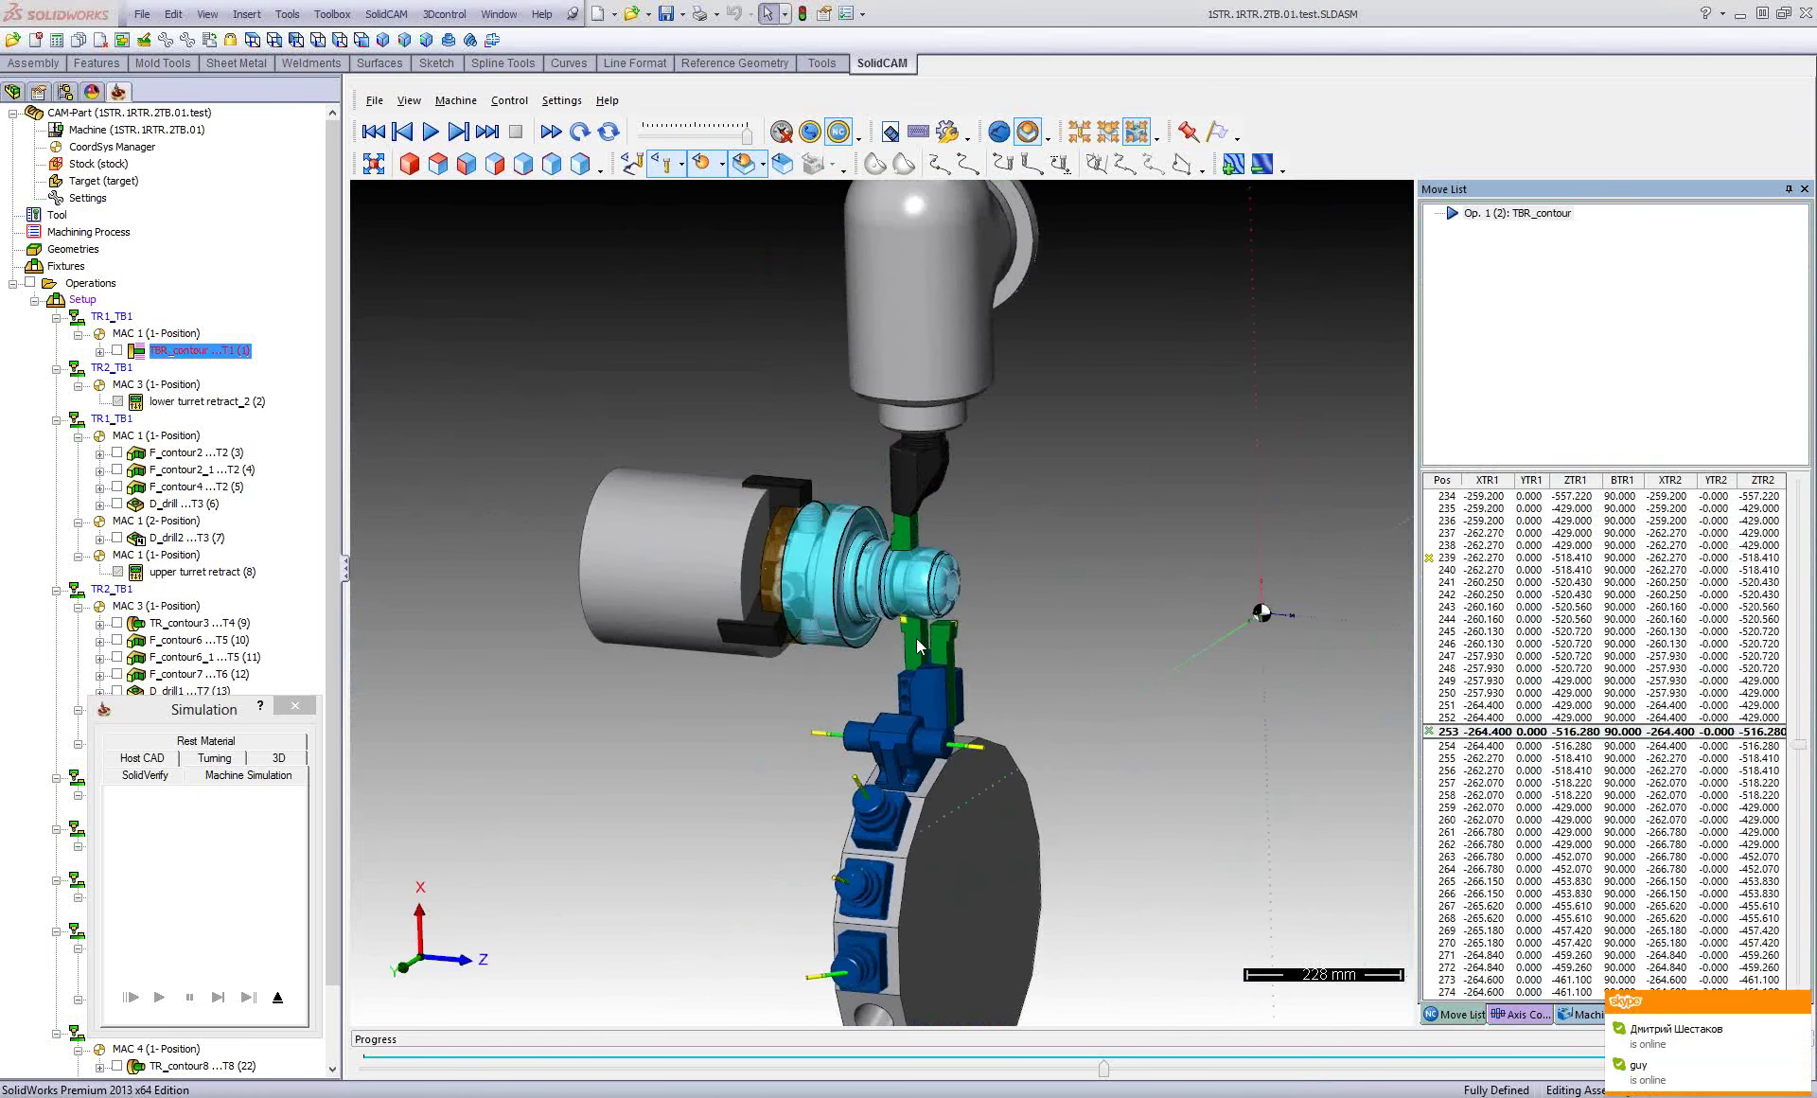
{"action": "left_click", "coordinate": [268, 994]}
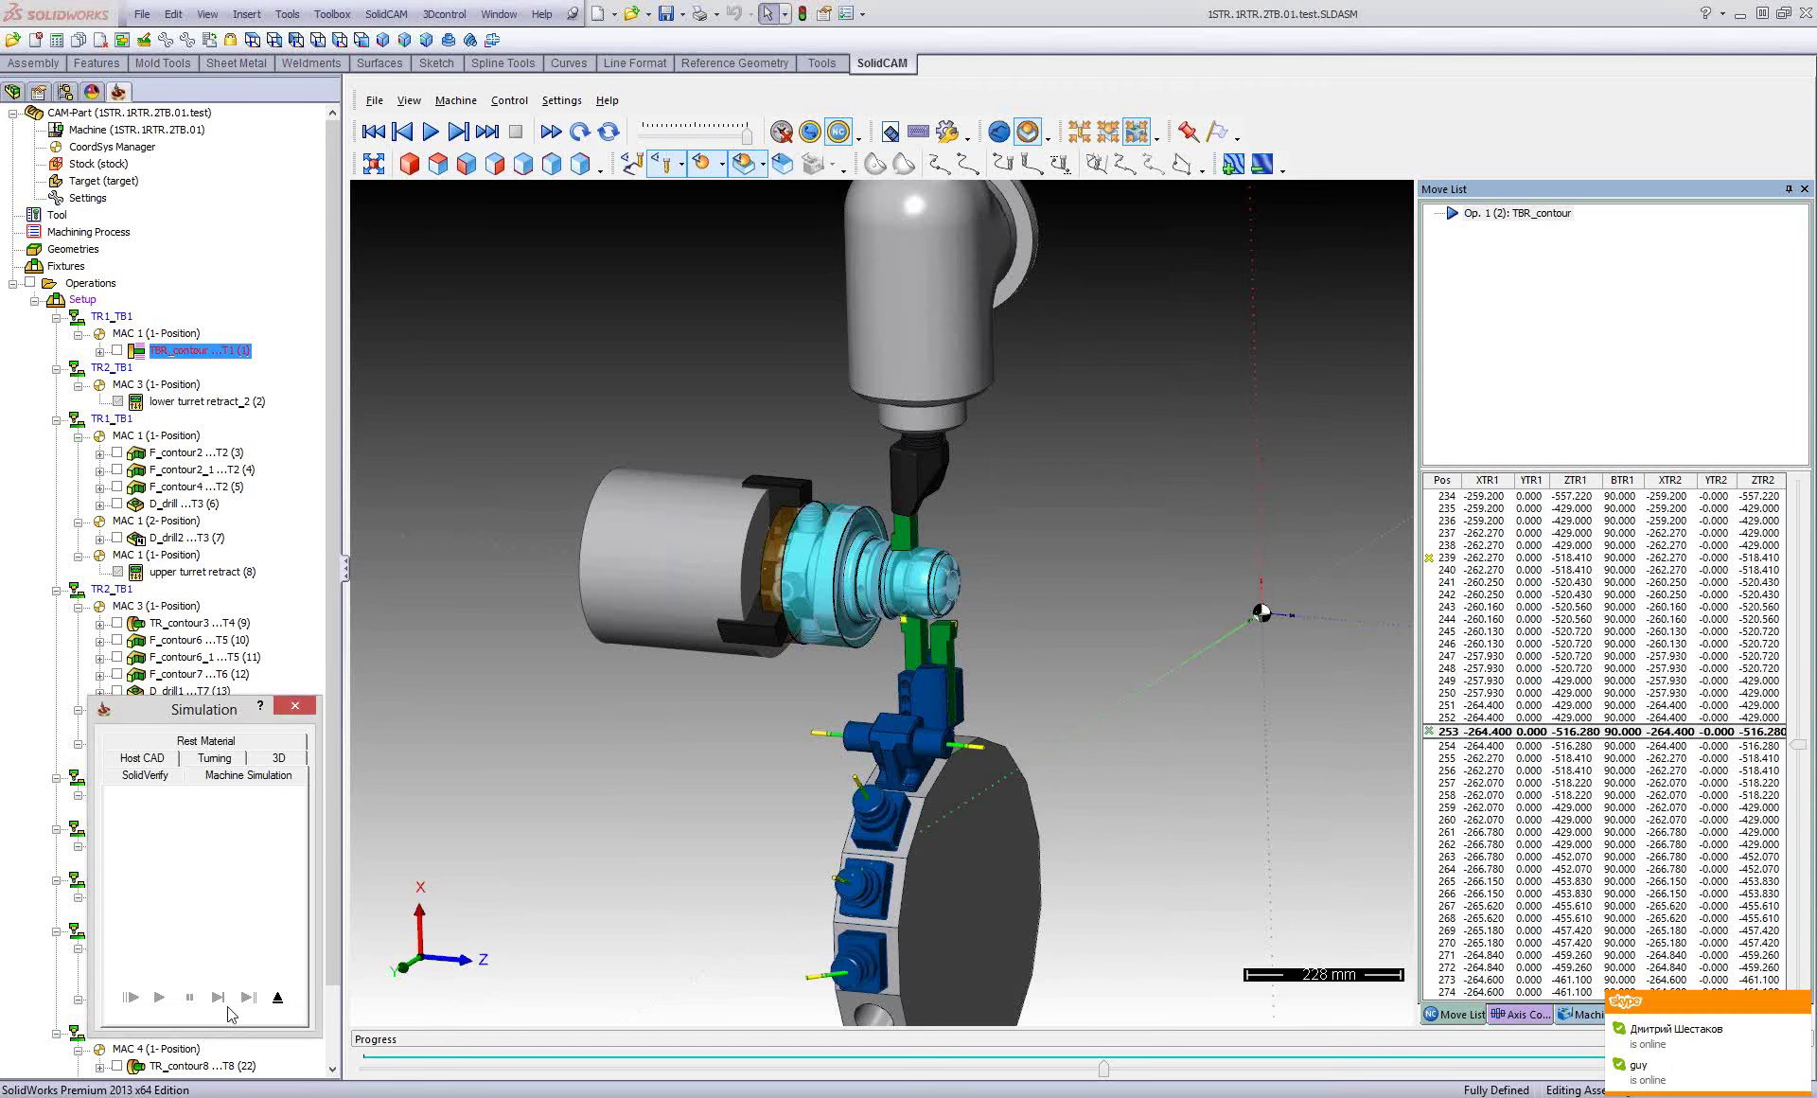
{"action": "left_click", "coordinate": [279, 1001]}
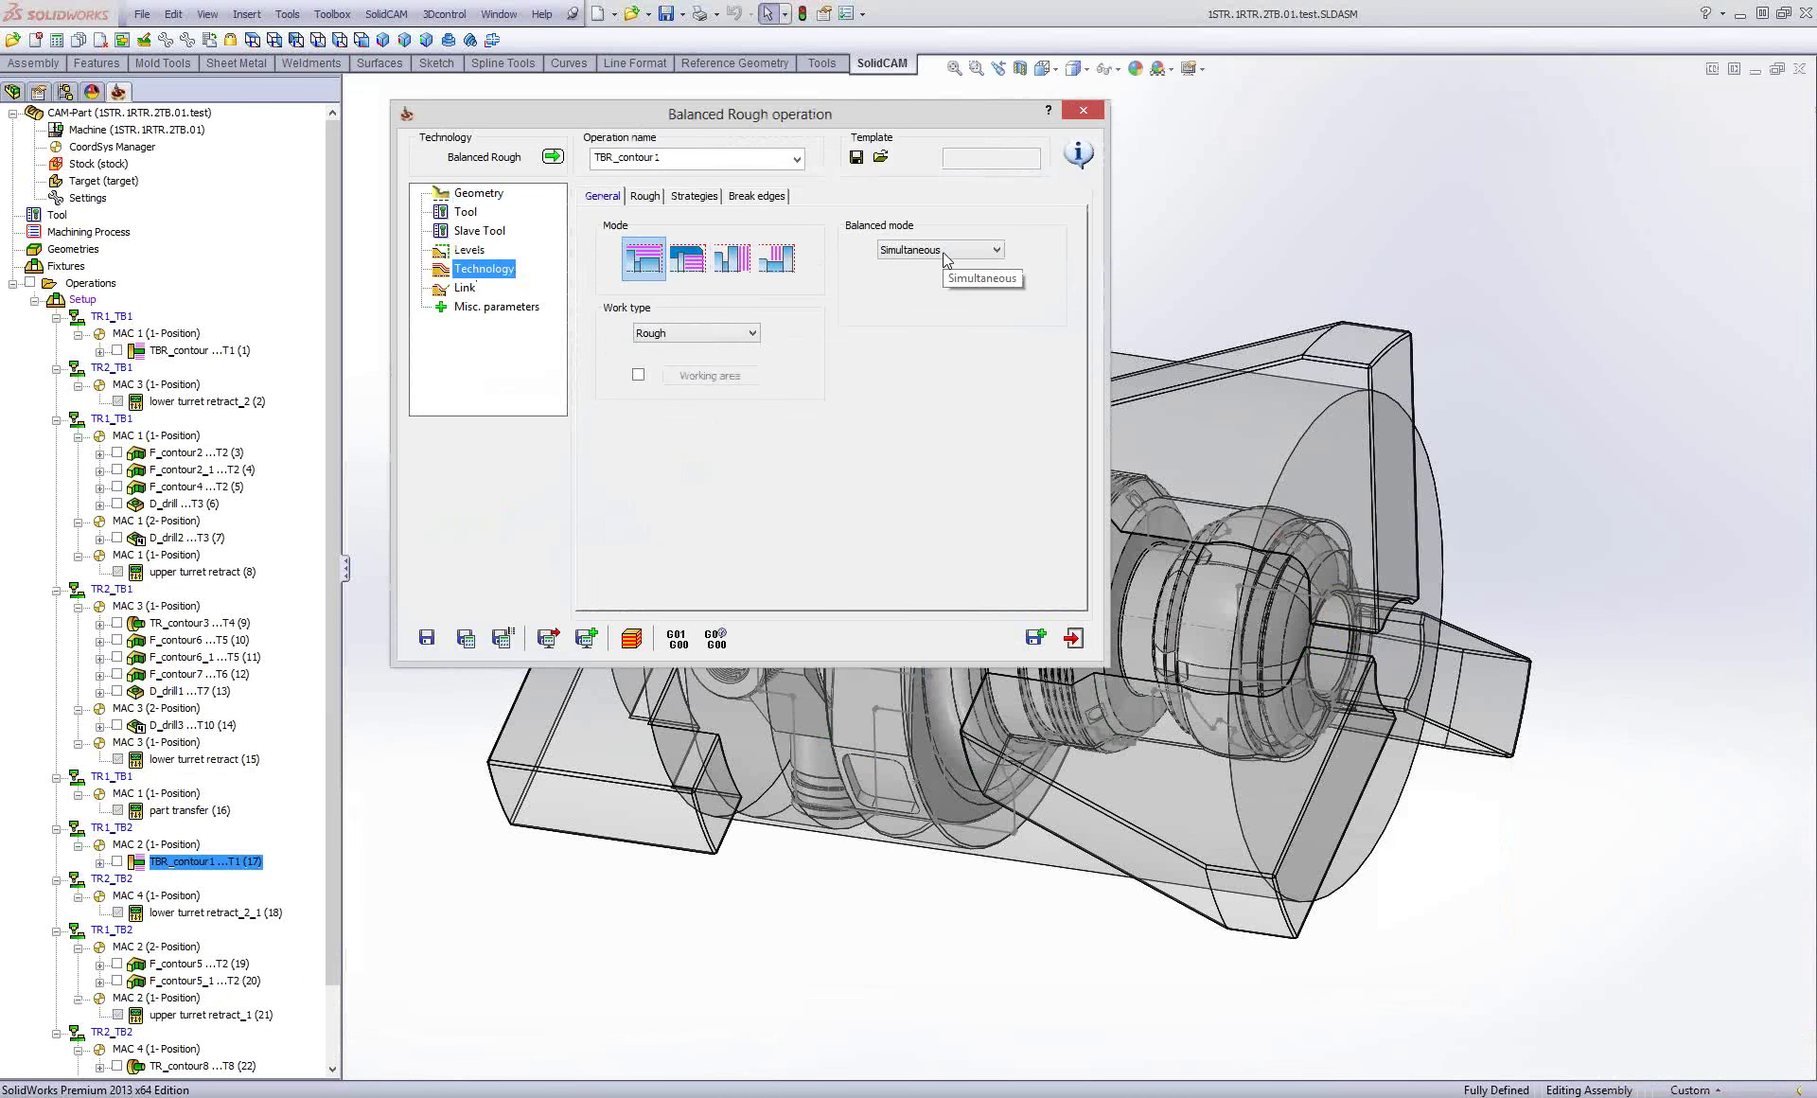
Switch TBR_contour1's balanced mode to Trailing at distance 3 and launch its simulation.
{"action": "left_click", "coordinate": [944, 253]}
{"action": "left_click", "coordinate": [923, 280]}
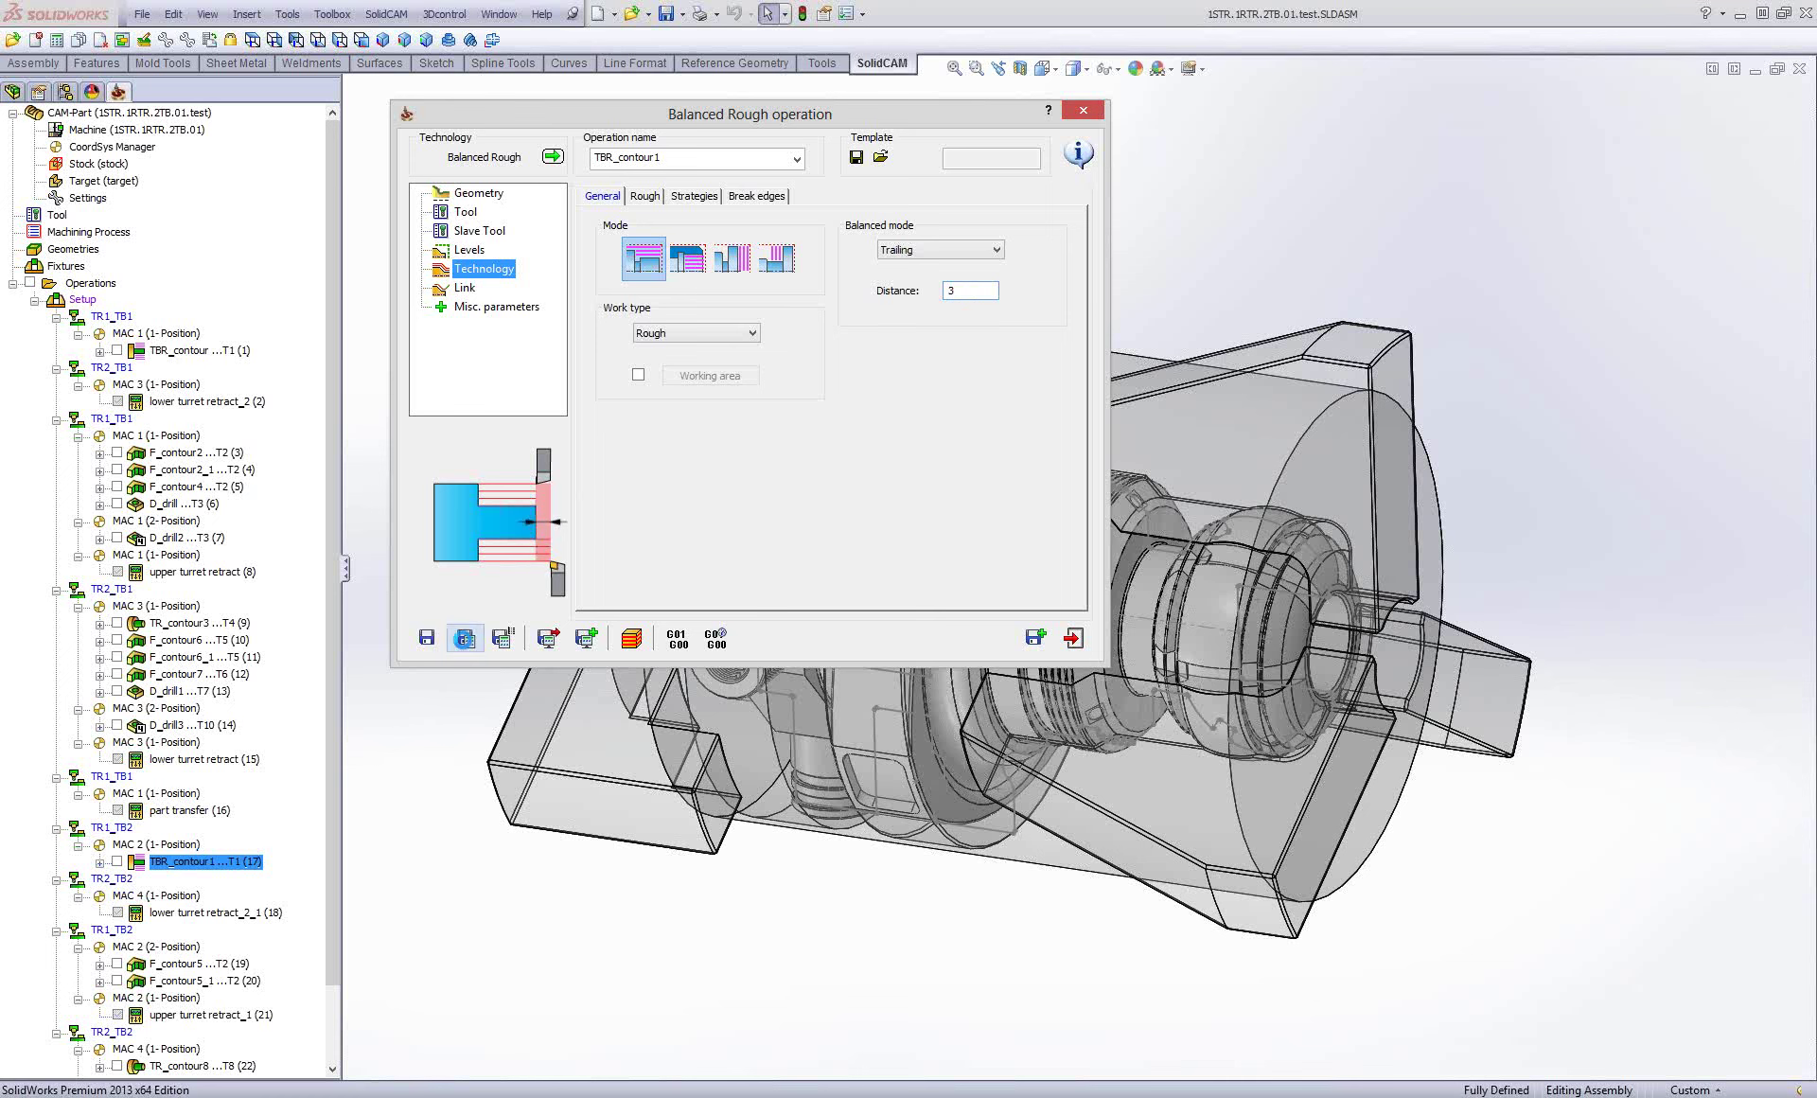
{"action": "left_click", "coordinate": [632, 640]}
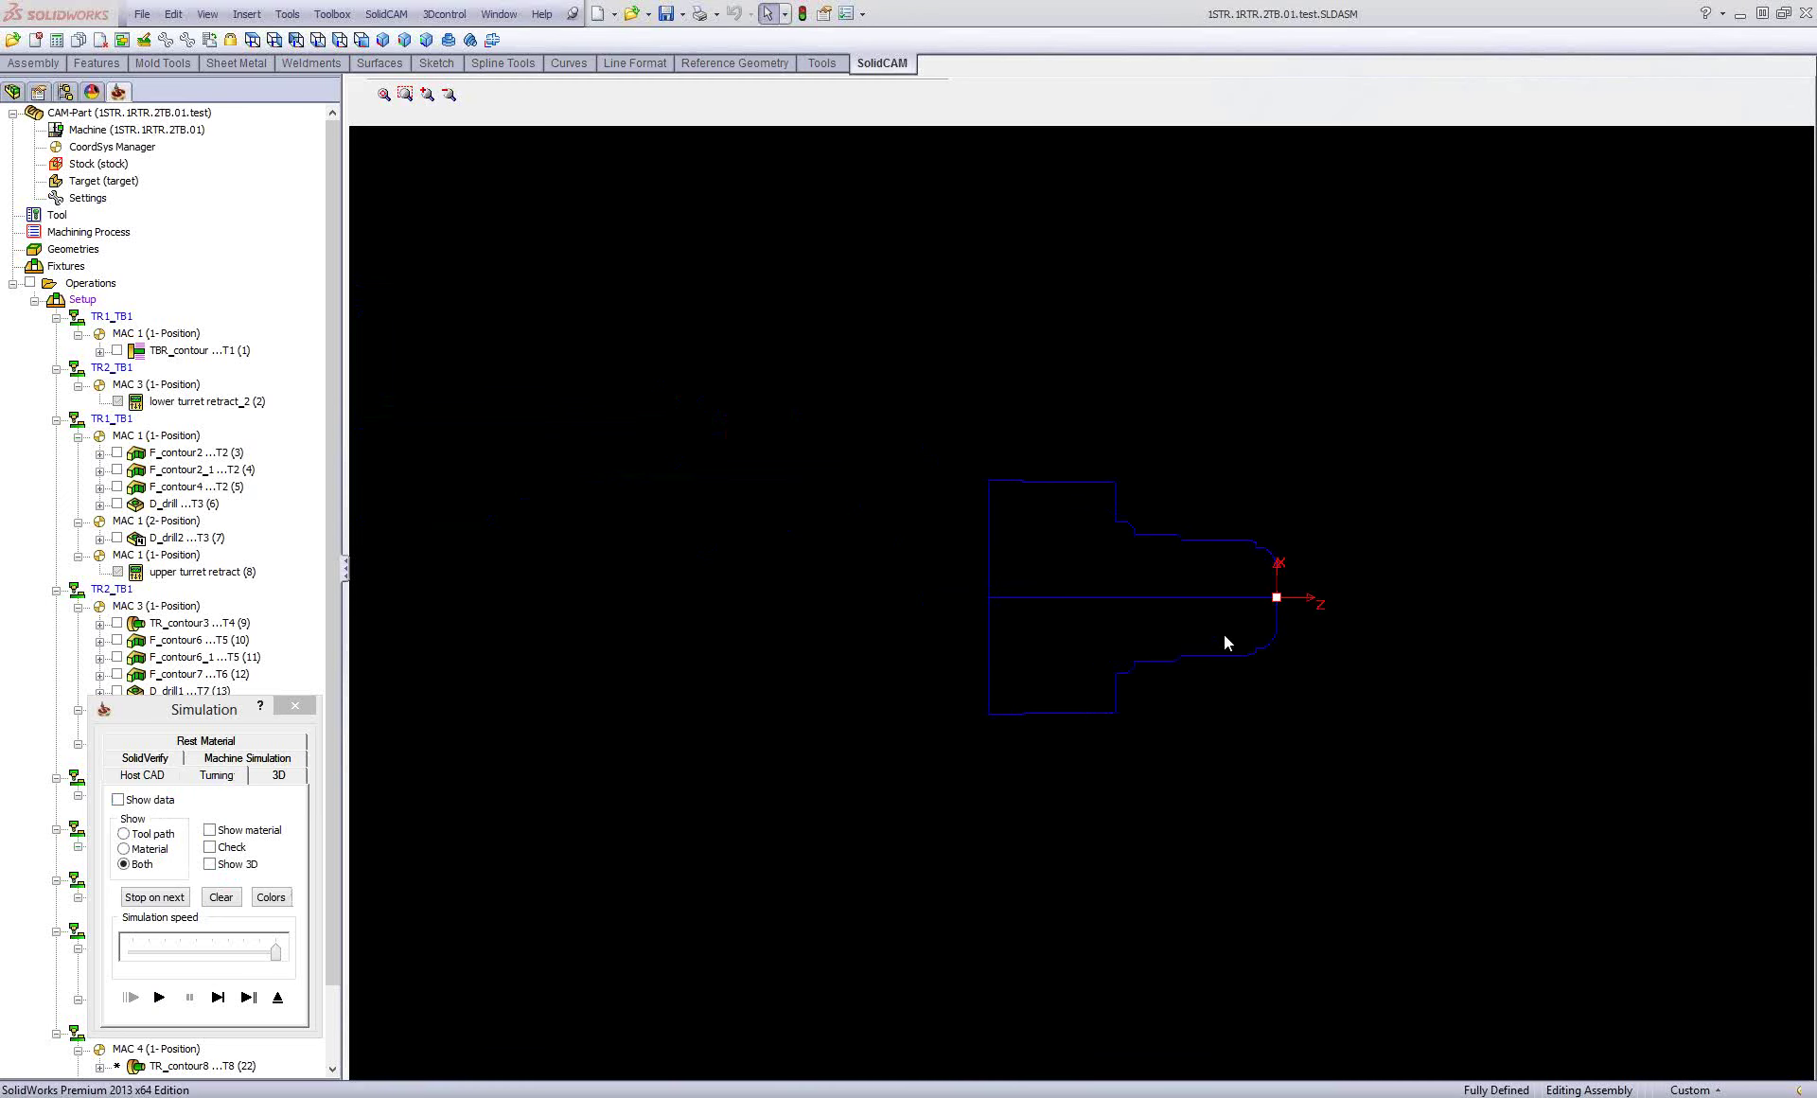
Single-step the turning simulation and center the zoomed view on the part and tools.
{"action": "left_click", "coordinate": [217, 998]}
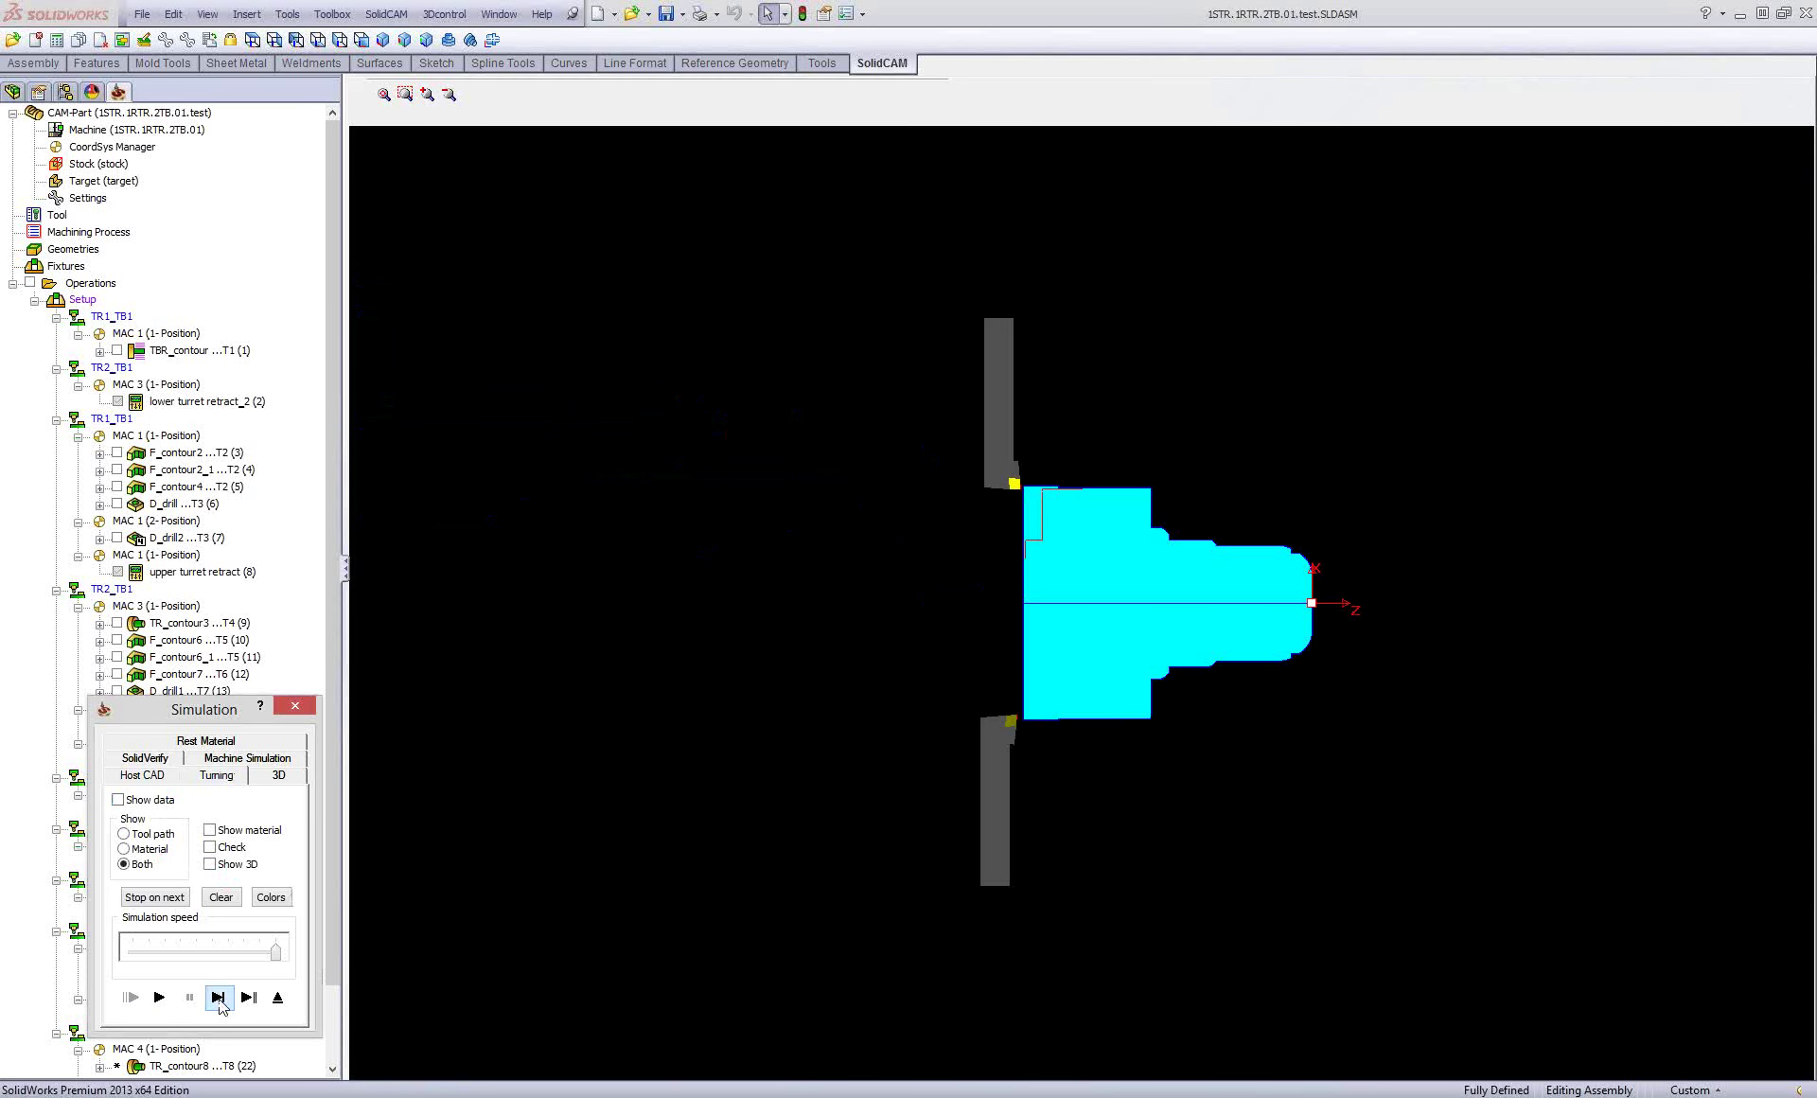
{"action": "scroll", "coordinate": [926, 577], "scroll_direction": "up", "scroll_amount": 1}
{"action": "scroll", "coordinate": [1037, 646], "scroll_direction": "up", "scroll_amount": 2}
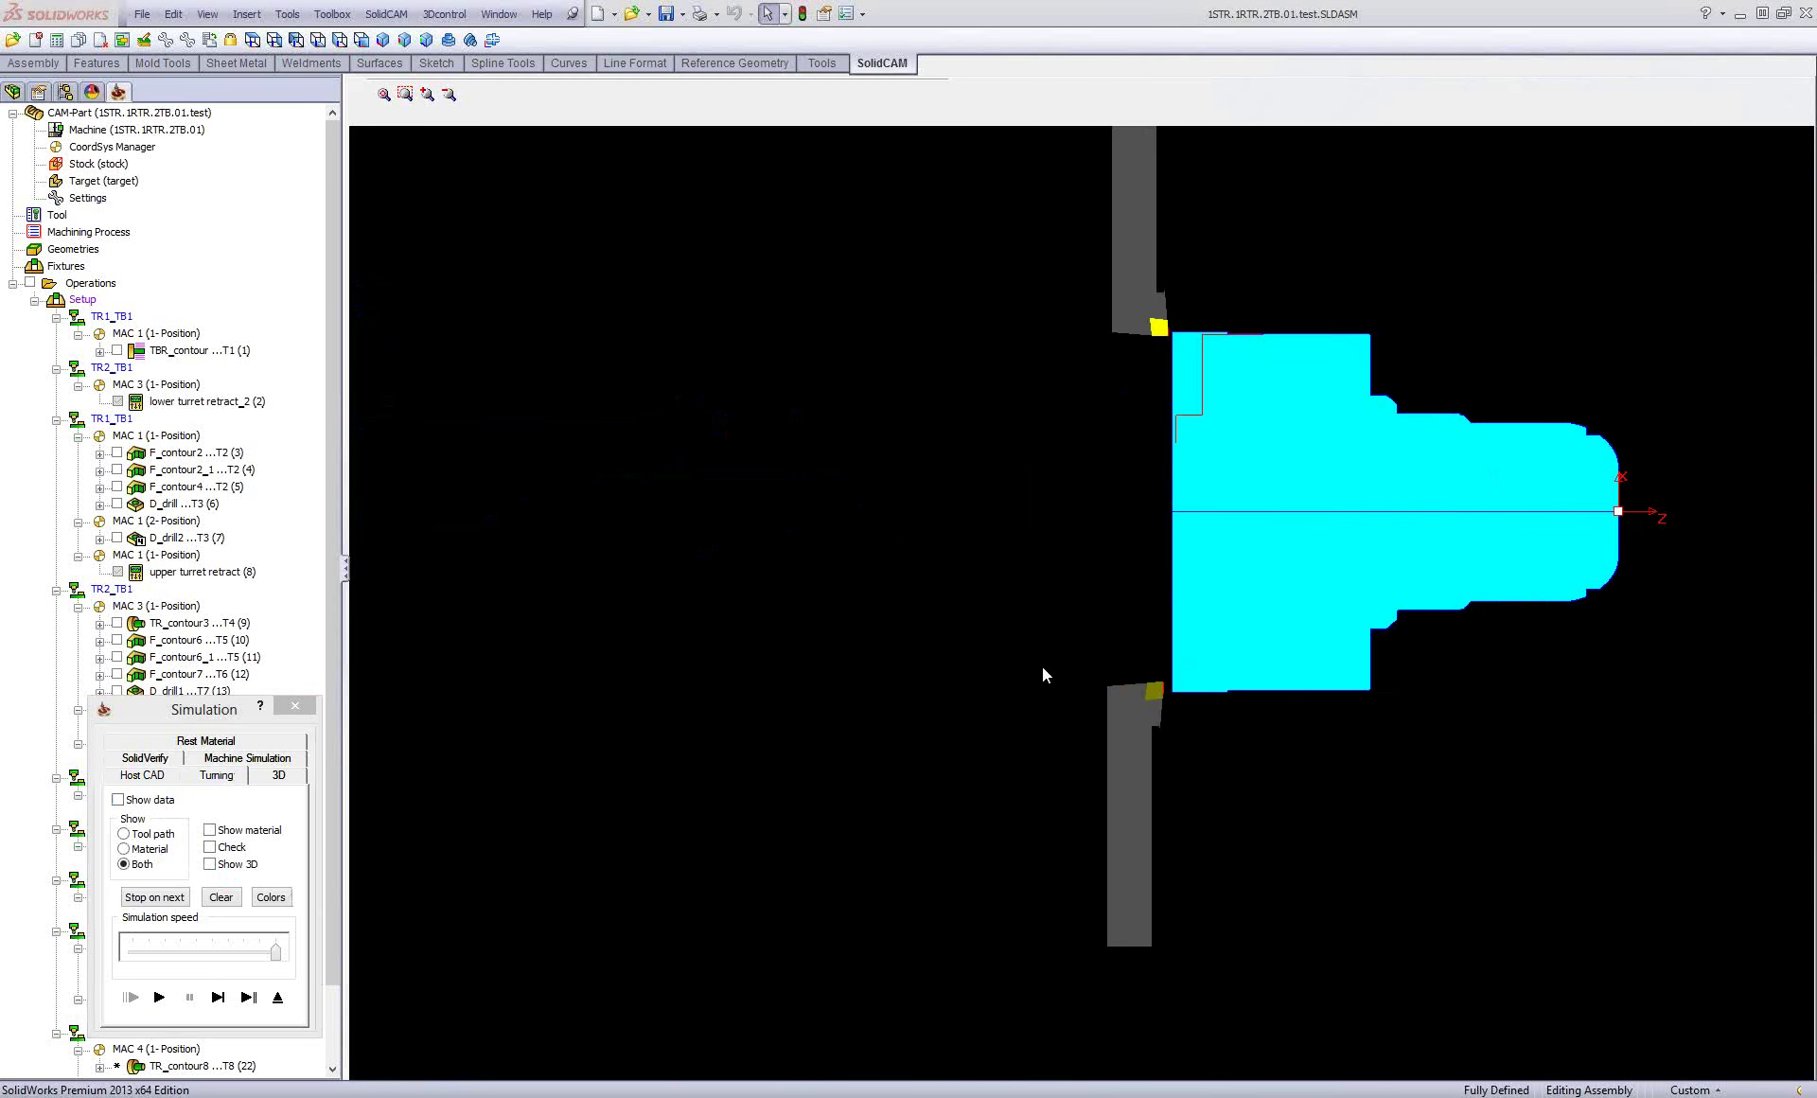
{"action": "middle_click_drag", "start_coordinate": [1368, 576], "coordinate": [1007, 678]}
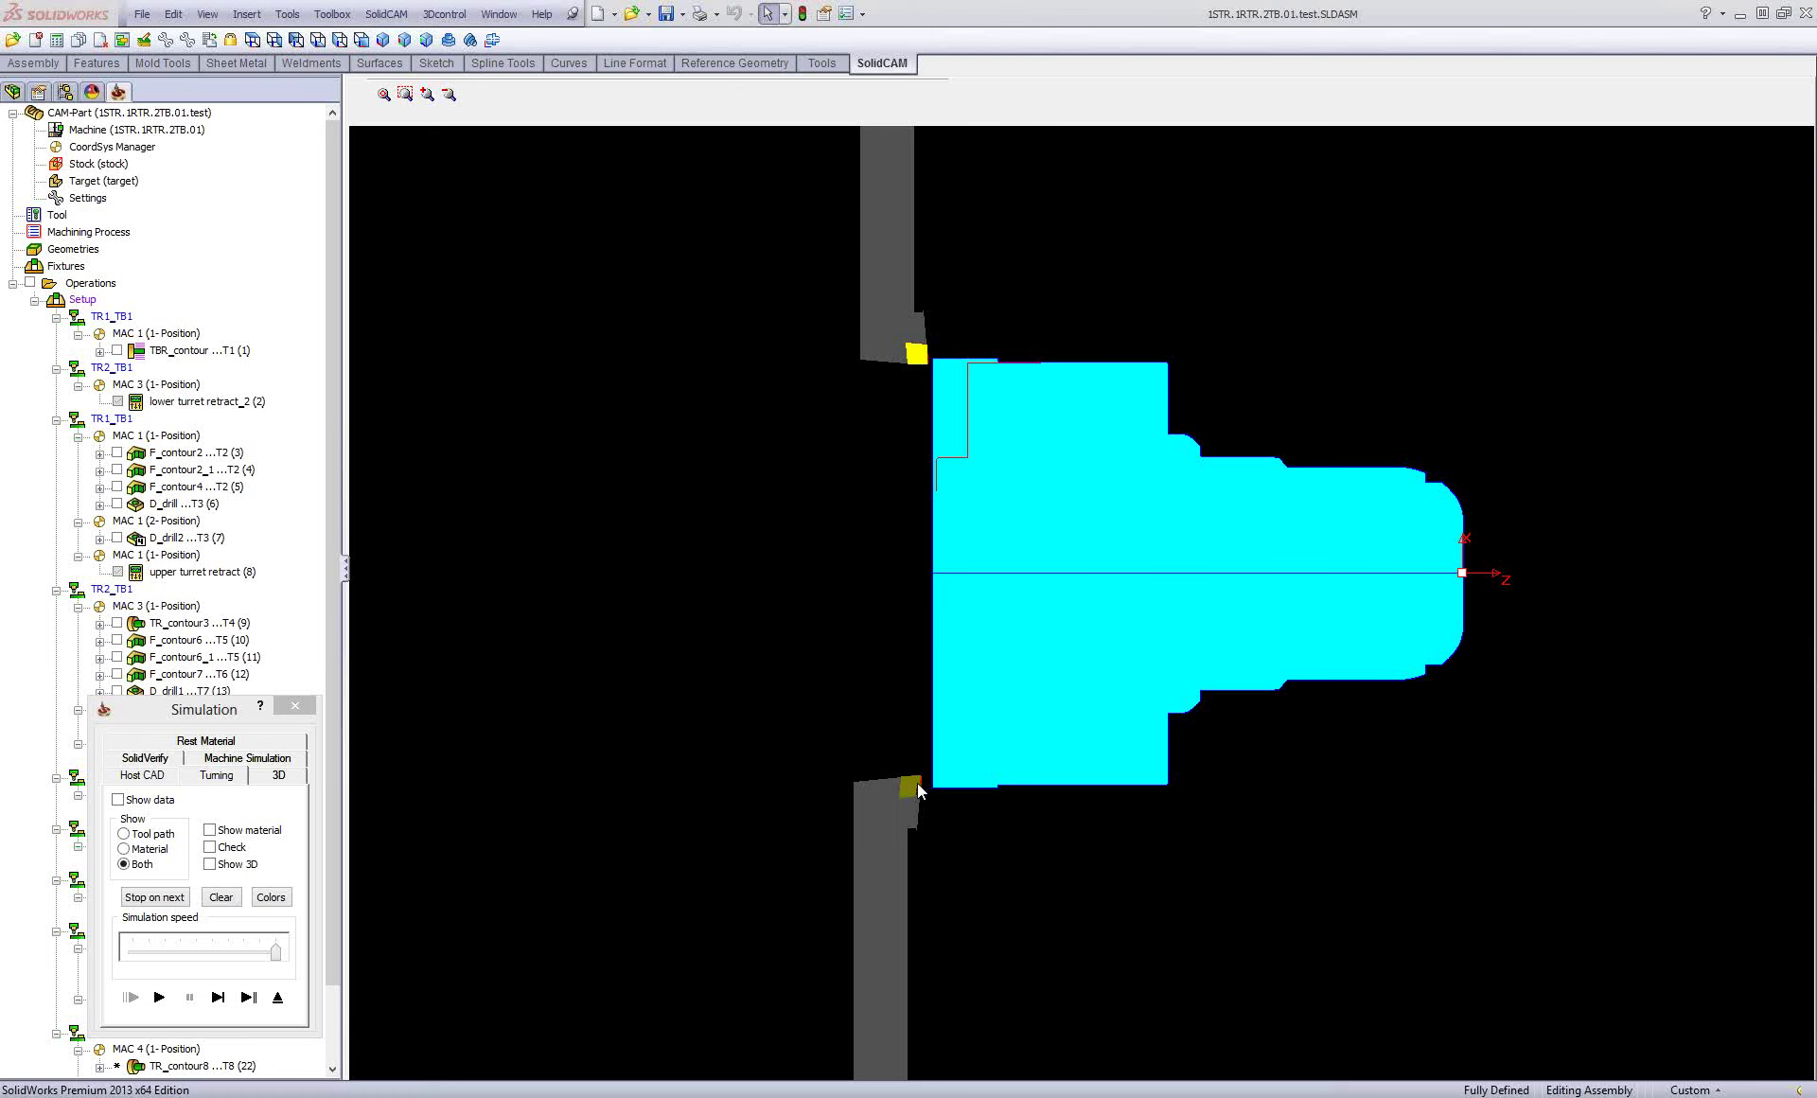
Step the simulation again and zoom onto both tool tips at the part's left face.
{"action": "left_click", "coordinate": [218, 996]}
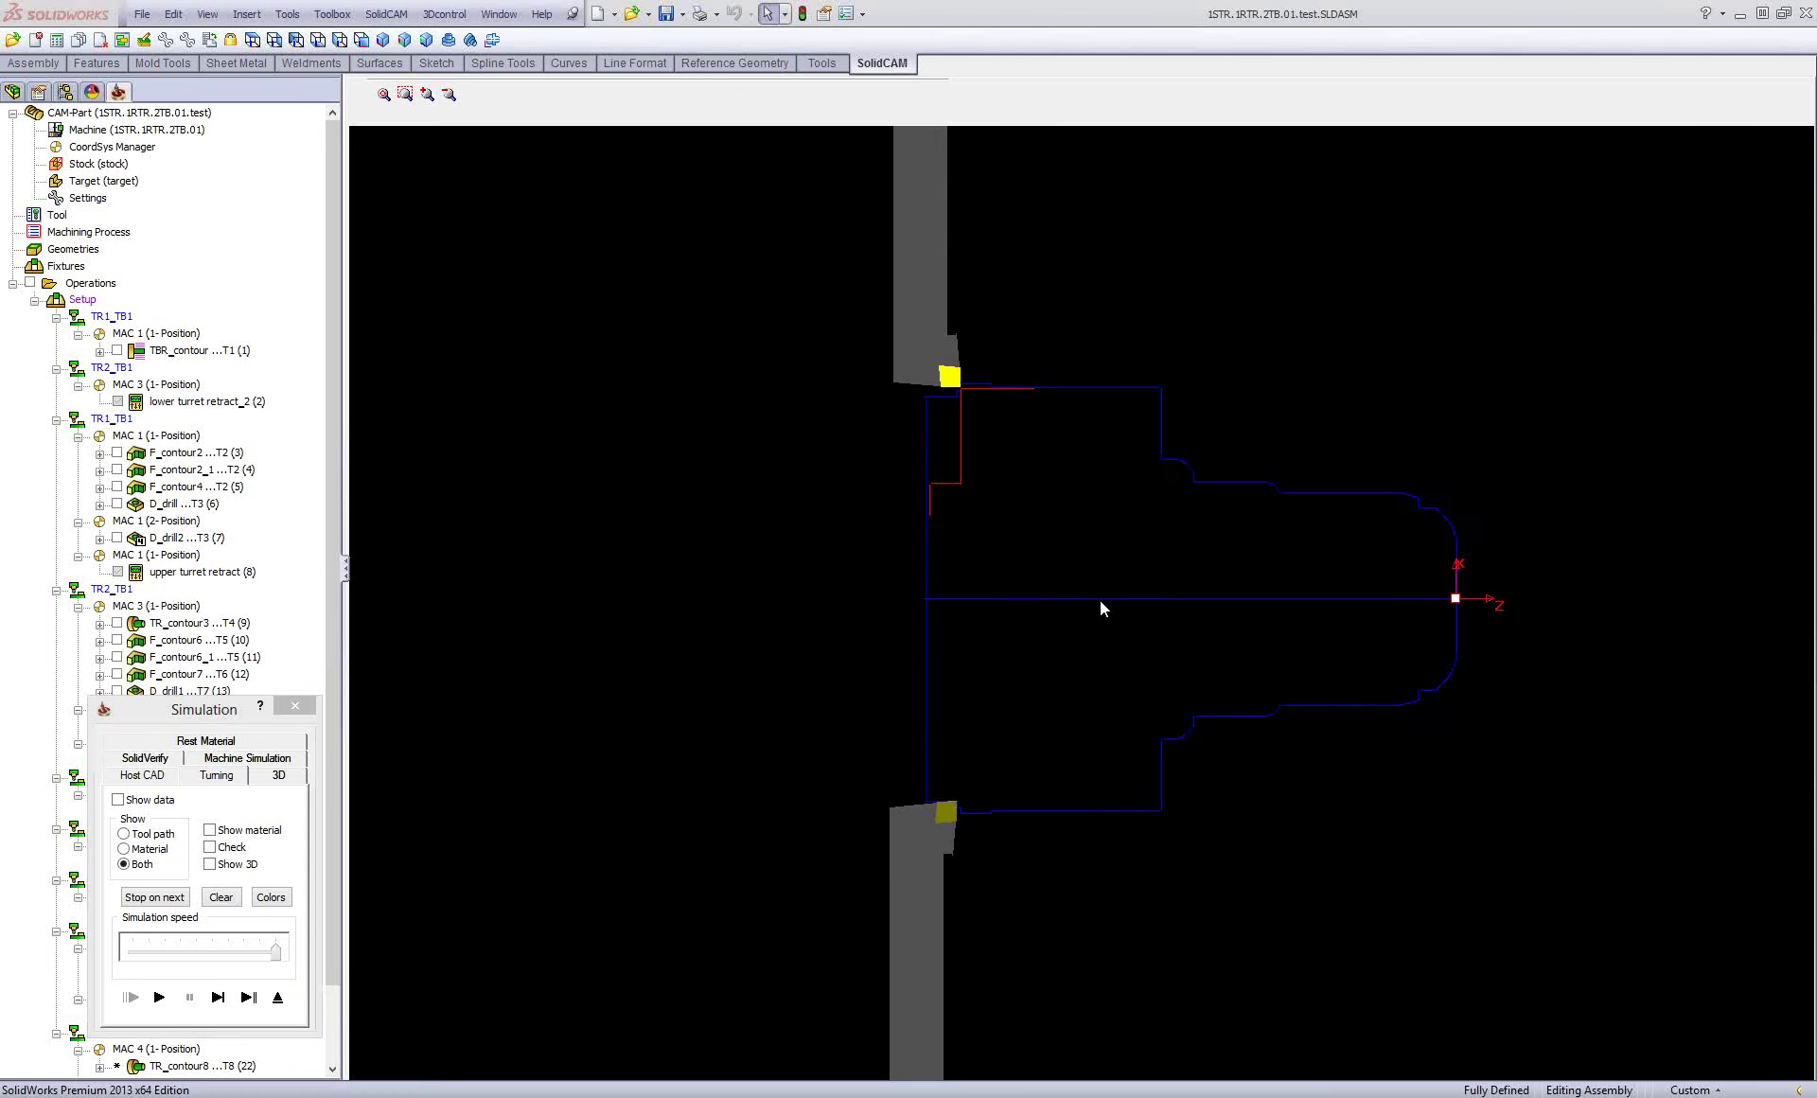
{"action": "scroll", "coordinate": [1319, 592], "scroll_direction": "up", "scroll_amount": 3}
{"action": "mouse_move", "coordinate": [1319, 593]}
{"action": "middle_mouse_down"}
{"action": "mouse_move", "coordinate": [1475, 604]}
{"action": "mouse_move", "coordinate": [884, 611]}
{"action": "middle_mouse_up"}
{"action": "scroll", "coordinate": [1086, 579], "scroll_direction": "up", "scroll_amount": 2}
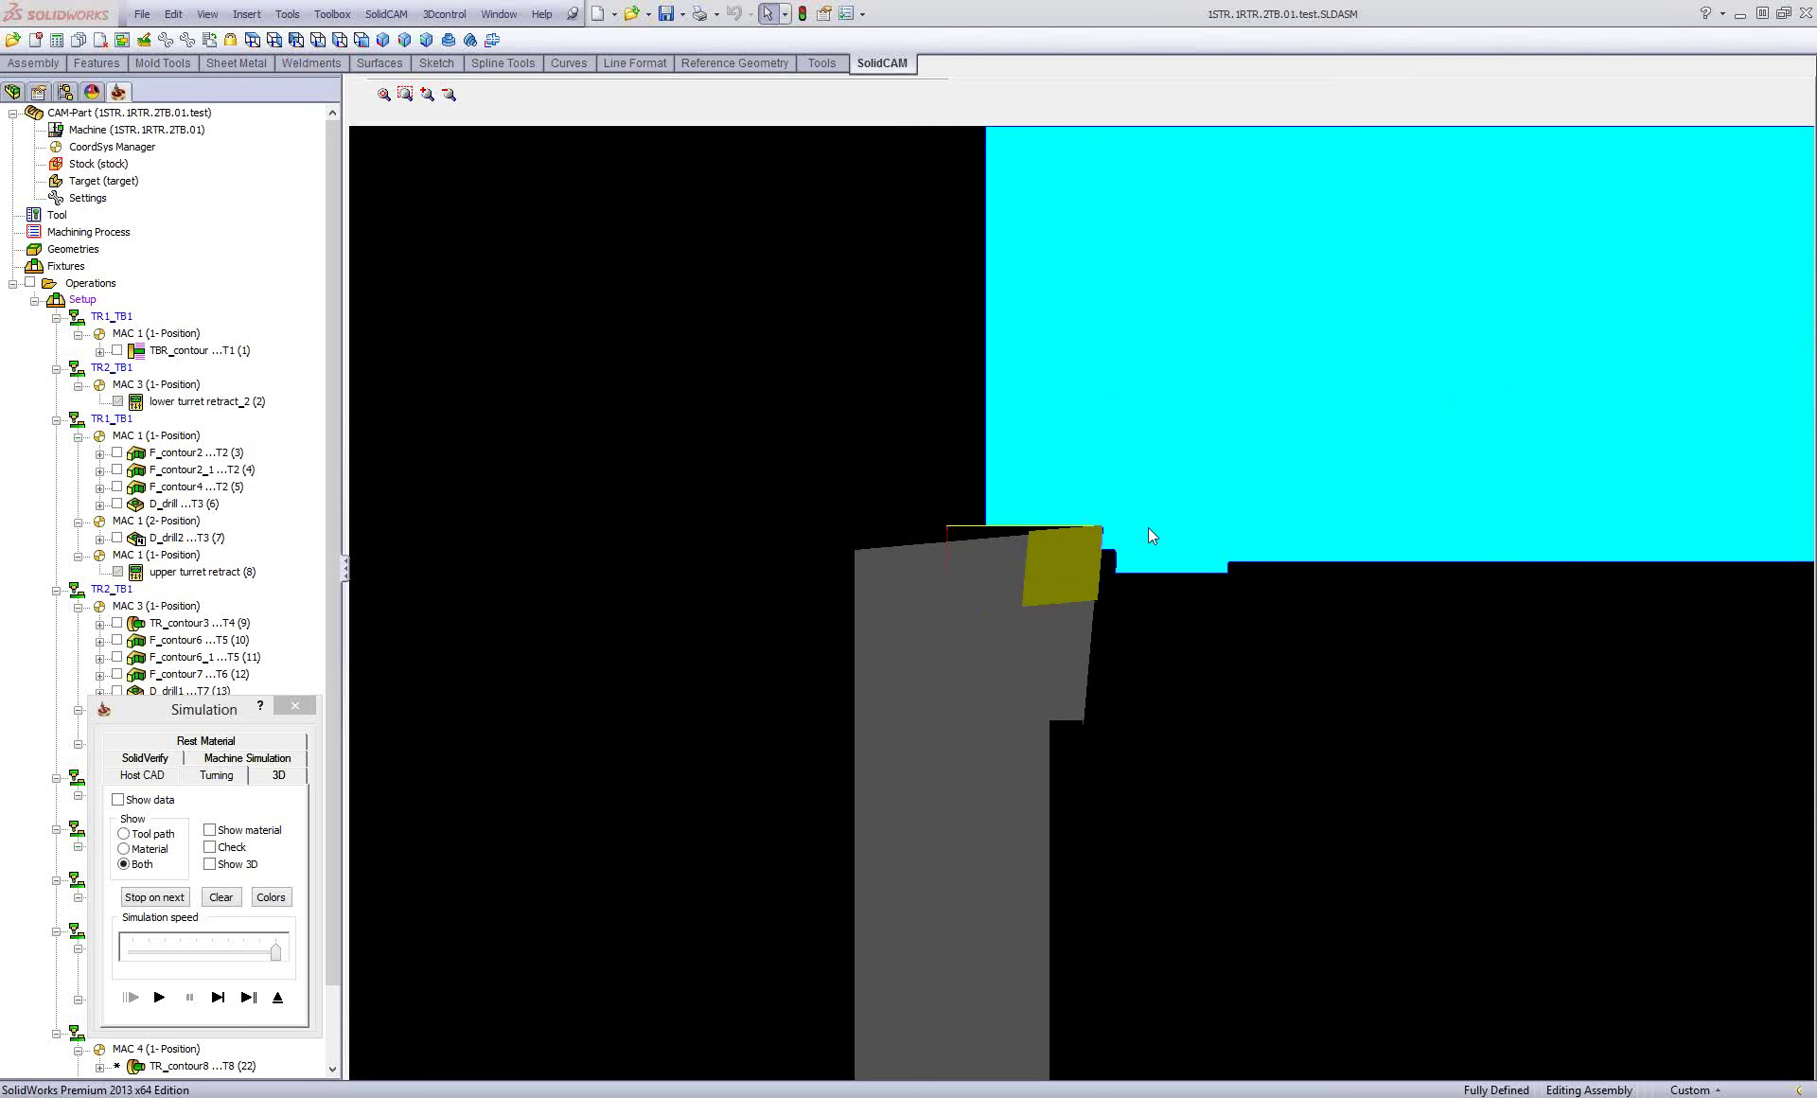
{"action": "mouse_move", "coordinate": [1131, 546]}
{"action": "middle_mouse_down"}
{"action": "mouse_move", "coordinate": [1056, 579]}
{"action": "mouse_move", "coordinate": [1152, 576]}
{"action": "mouse_move", "coordinate": [897, 601]}
{"action": "mouse_move", "coordinate": [1022, 576]}
{"action": "middle_mouse_up"}
{"action": "scroll", "coordinate": [1022, 577], "scroll_direction": "up", "scroll_amount": 1}
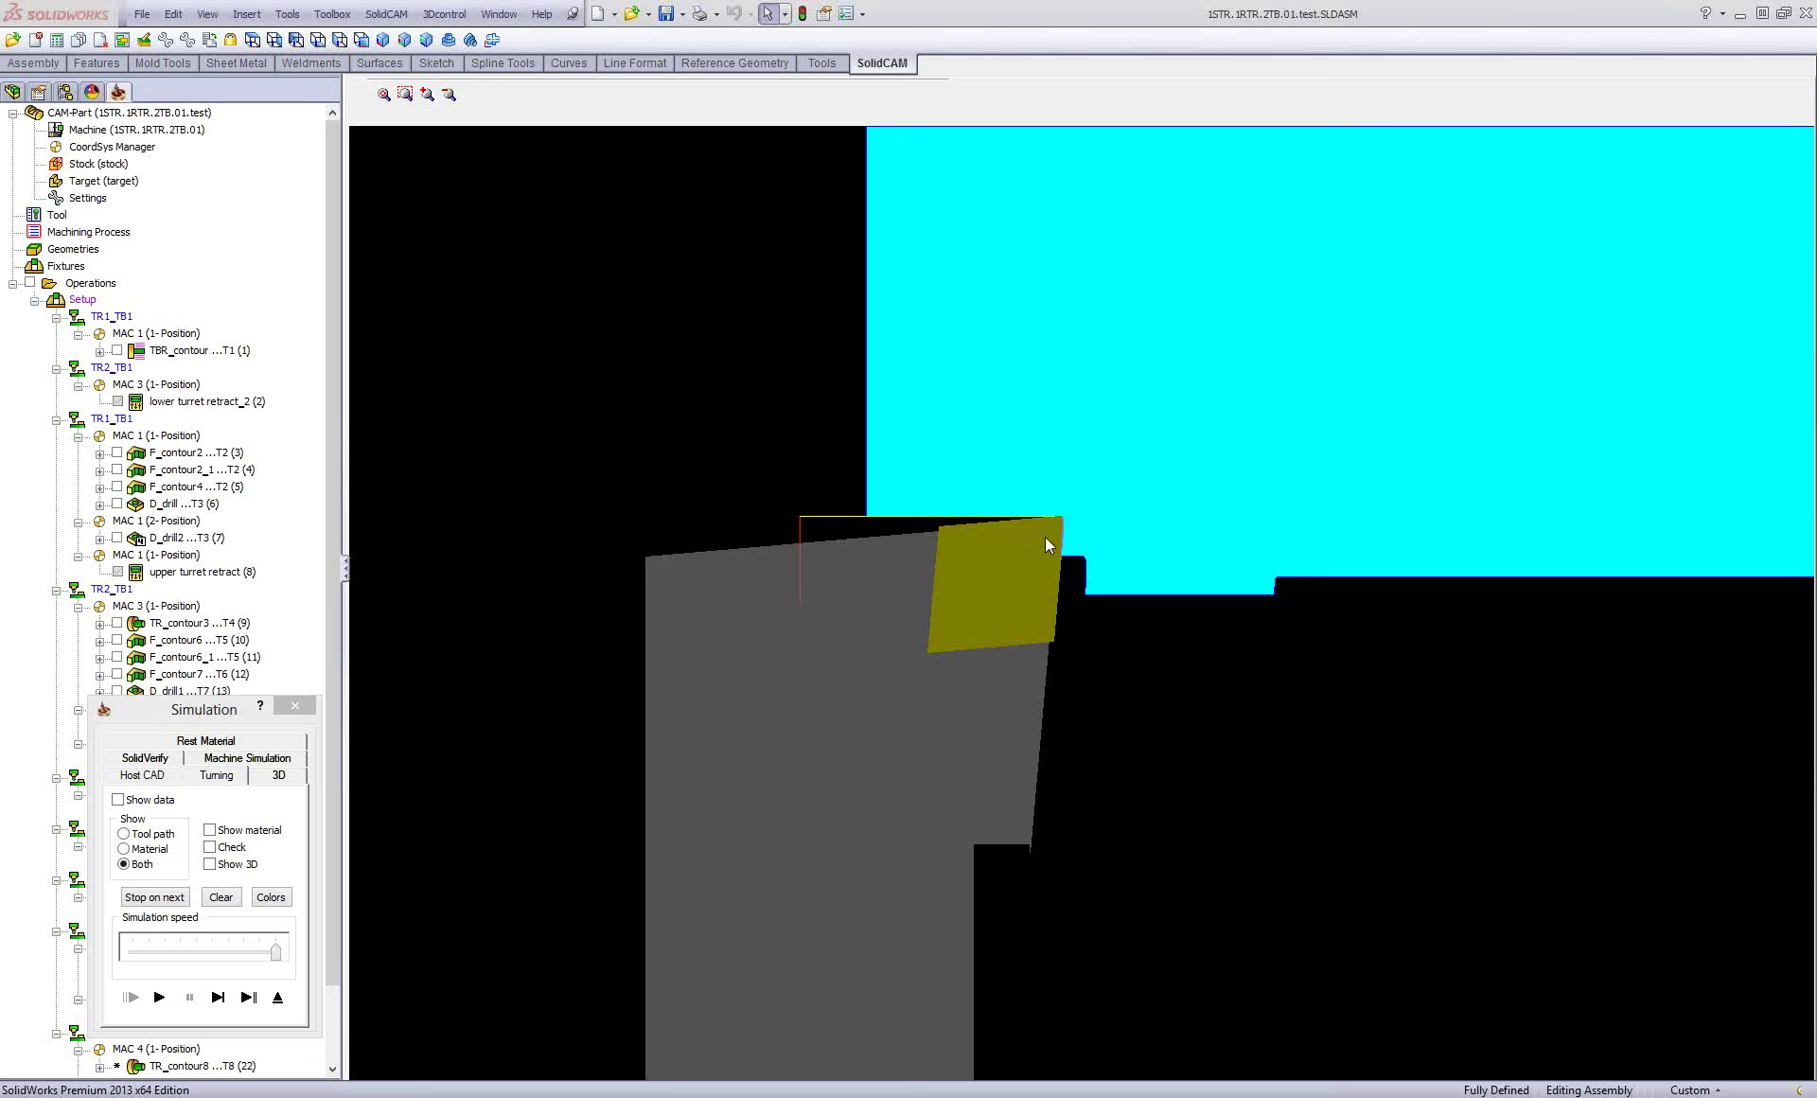
{"action": "middle_click_drag", "start_coordinate": [1020, 551], "coordinate": [971, 572]}
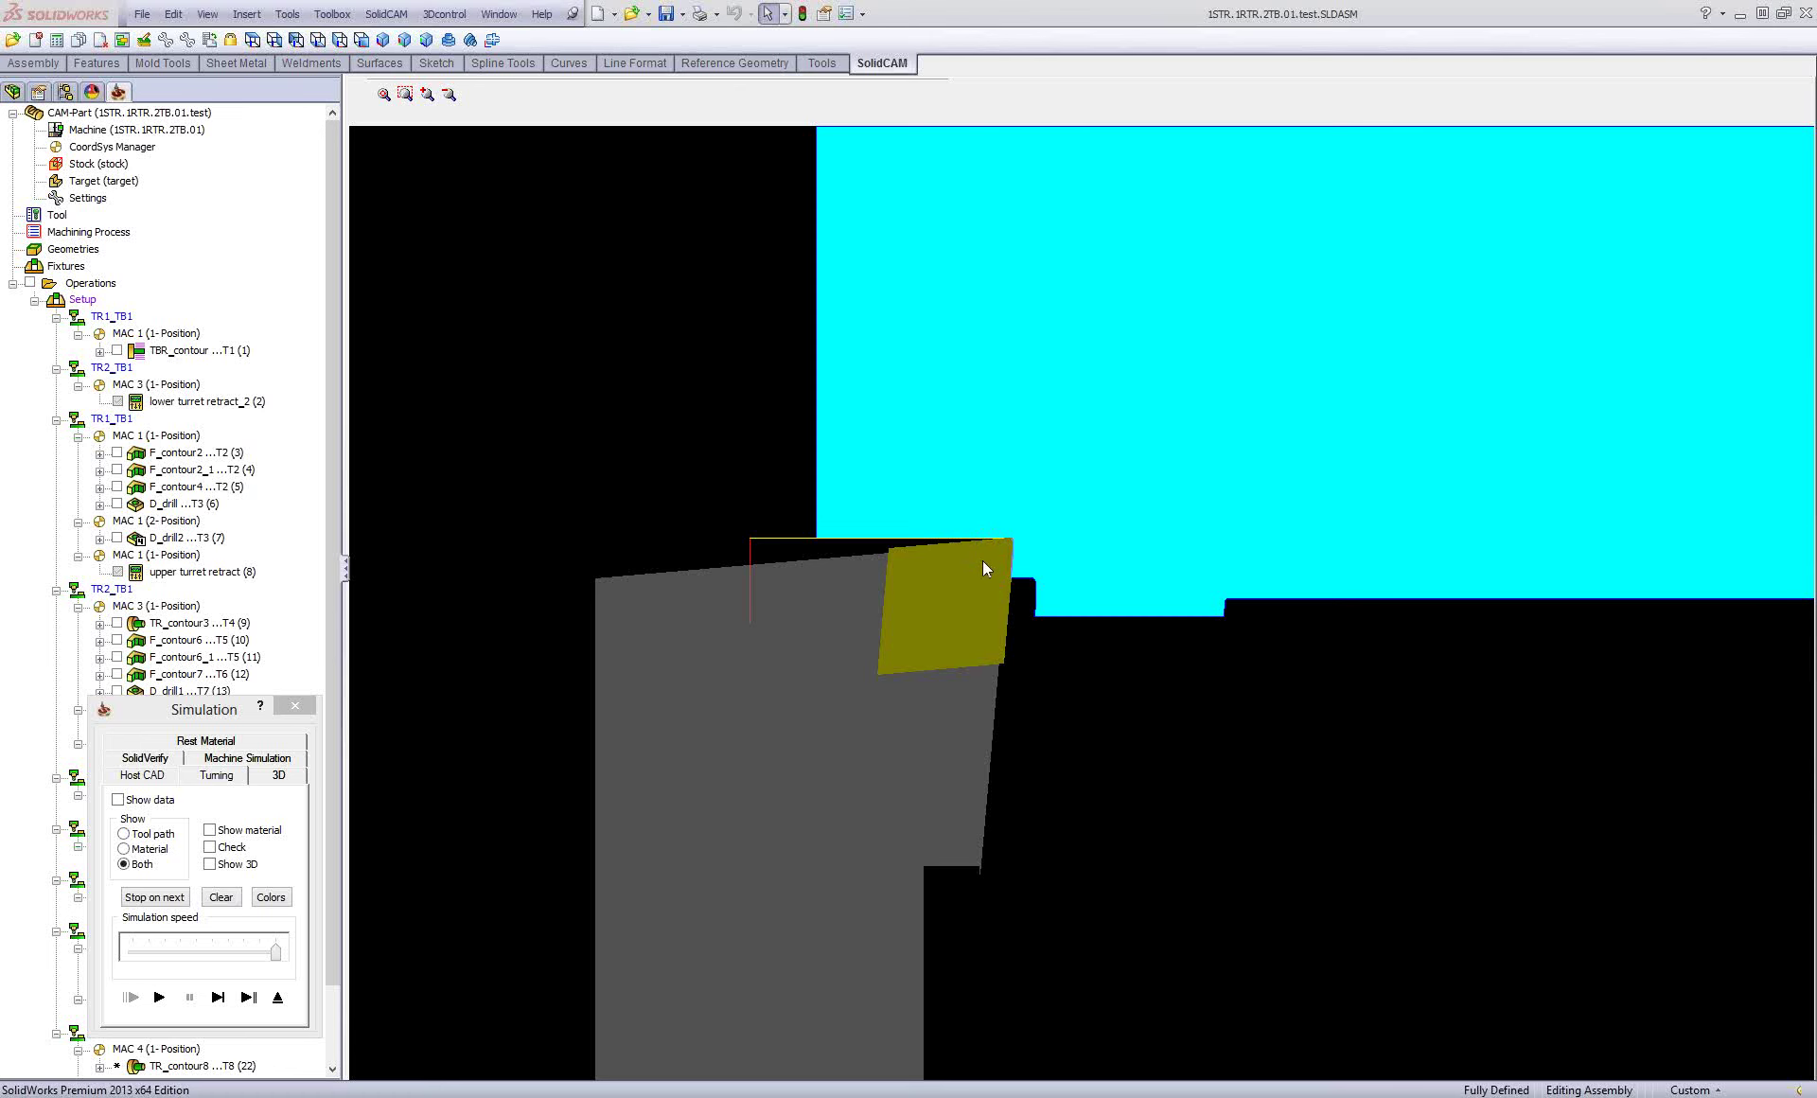
{"action": "middle_click_drag", "start_coordinate": [1030, 600], "coordinate": [933, 680]}
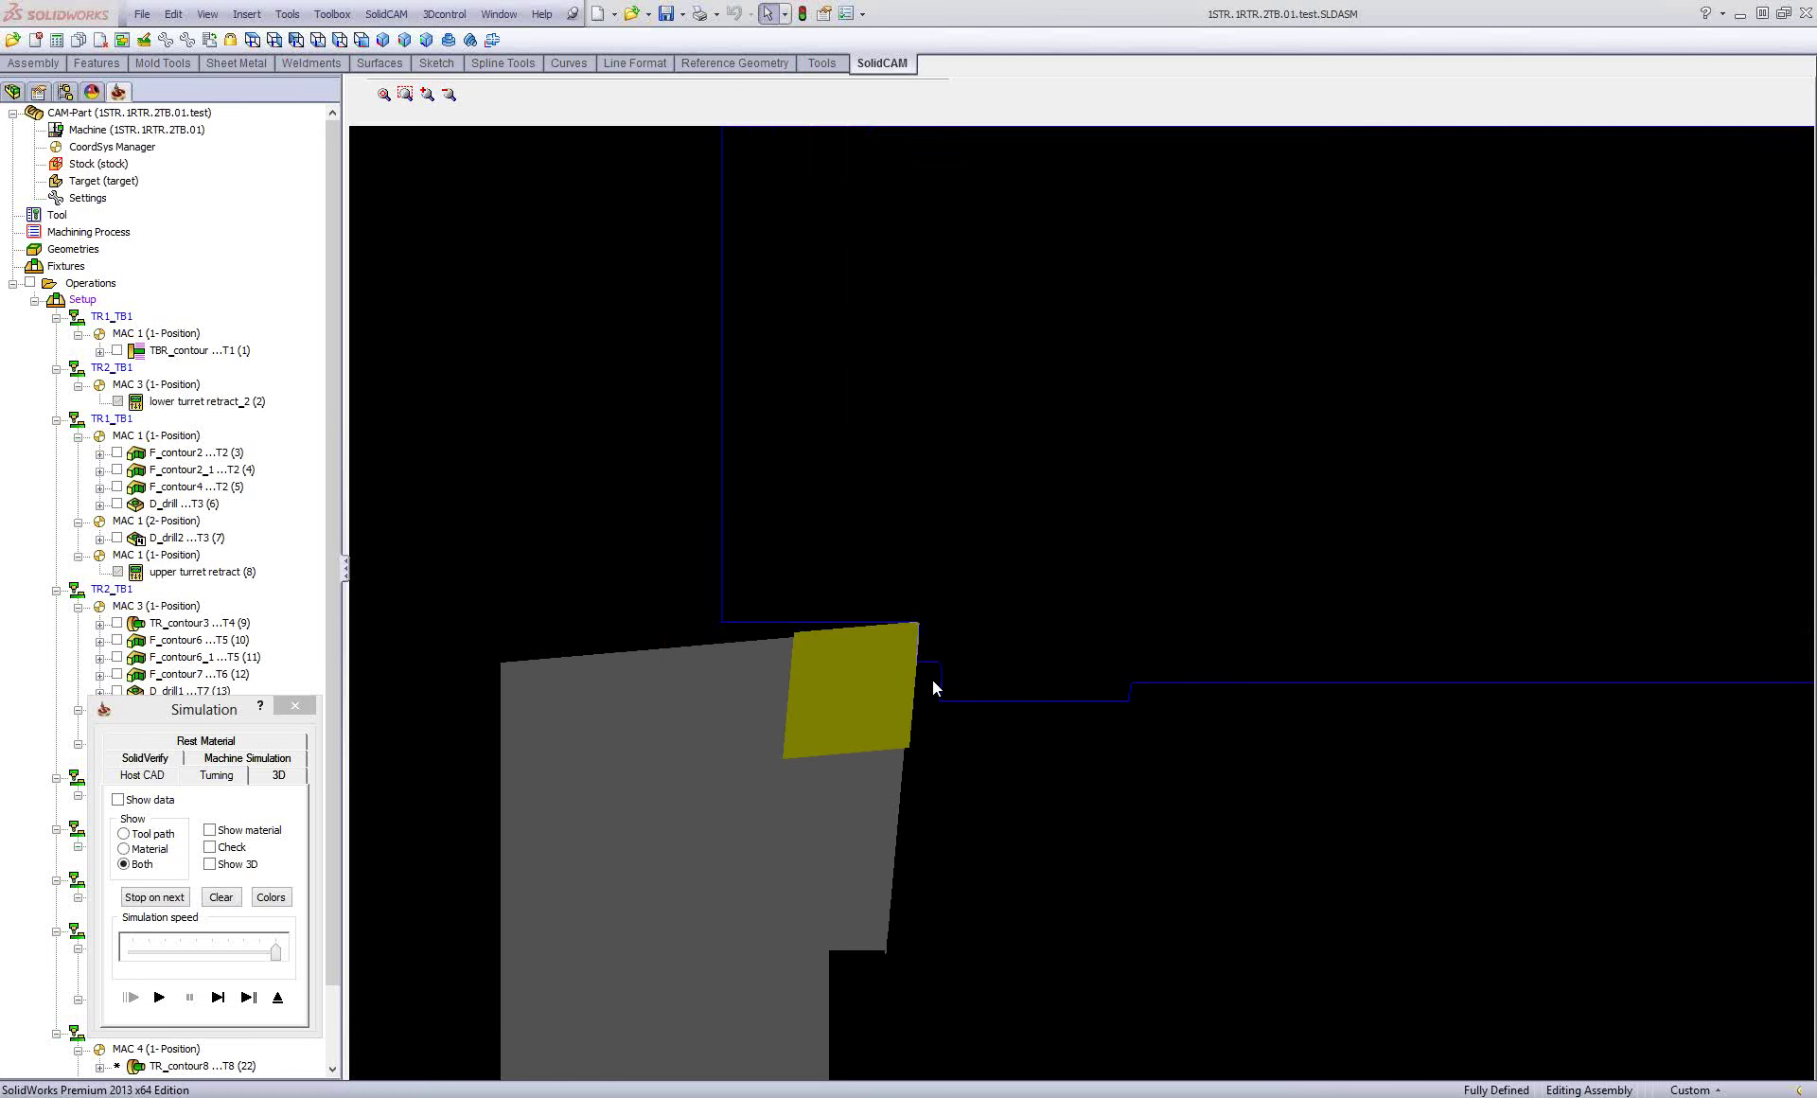
{"action": "scroll", "coordinate": [861, 702], "scroll_direction": "down", "scroll_amount": 2}
{"action": "scroll", "coordinate": [860, 700], "scroll_direction": "down", "scroll_amount": 2}
Play the turning simulation through and load the Machine Simulation with its move list.
{"action": "scroll", "coordinate": [776, 537], "scroll_direction": "down", "scroll_amount": 3}
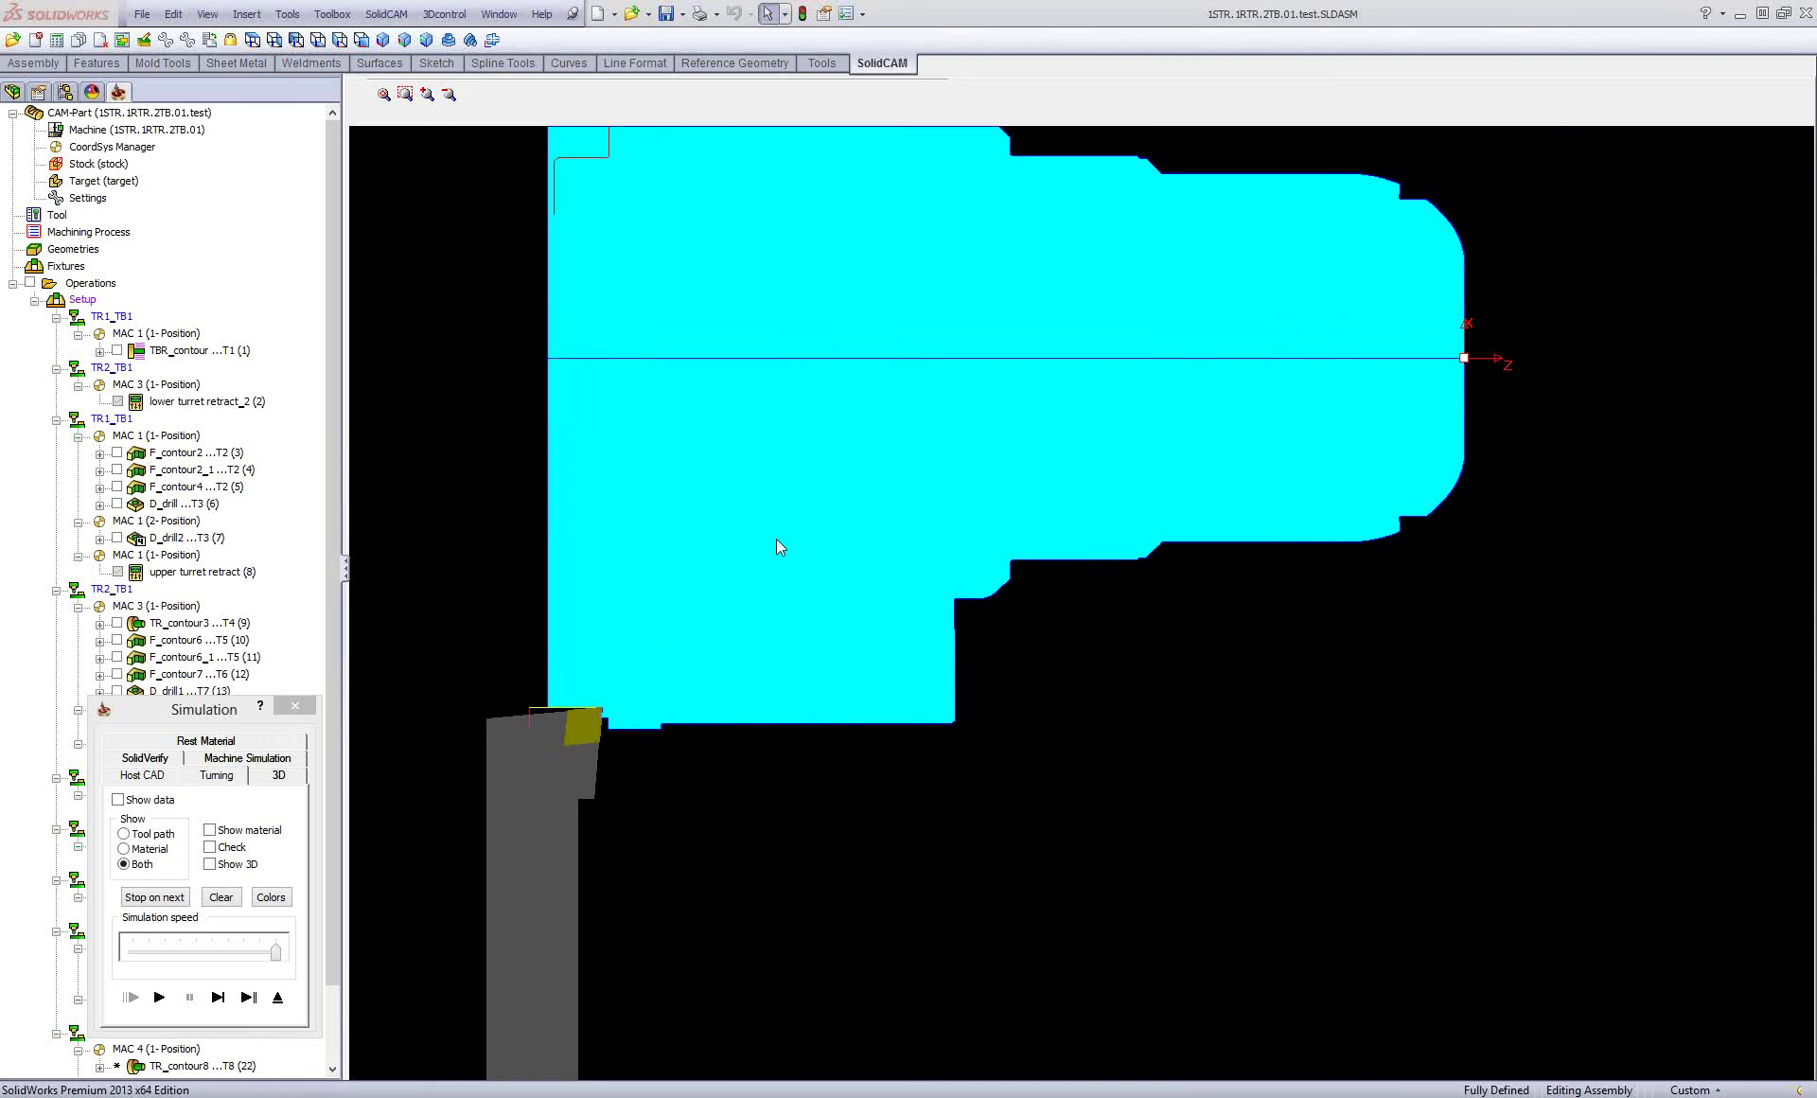
{"action": "scroll", "coordinate": [895, 617], "scroll_direction": "down", "scroll_amount": 2}
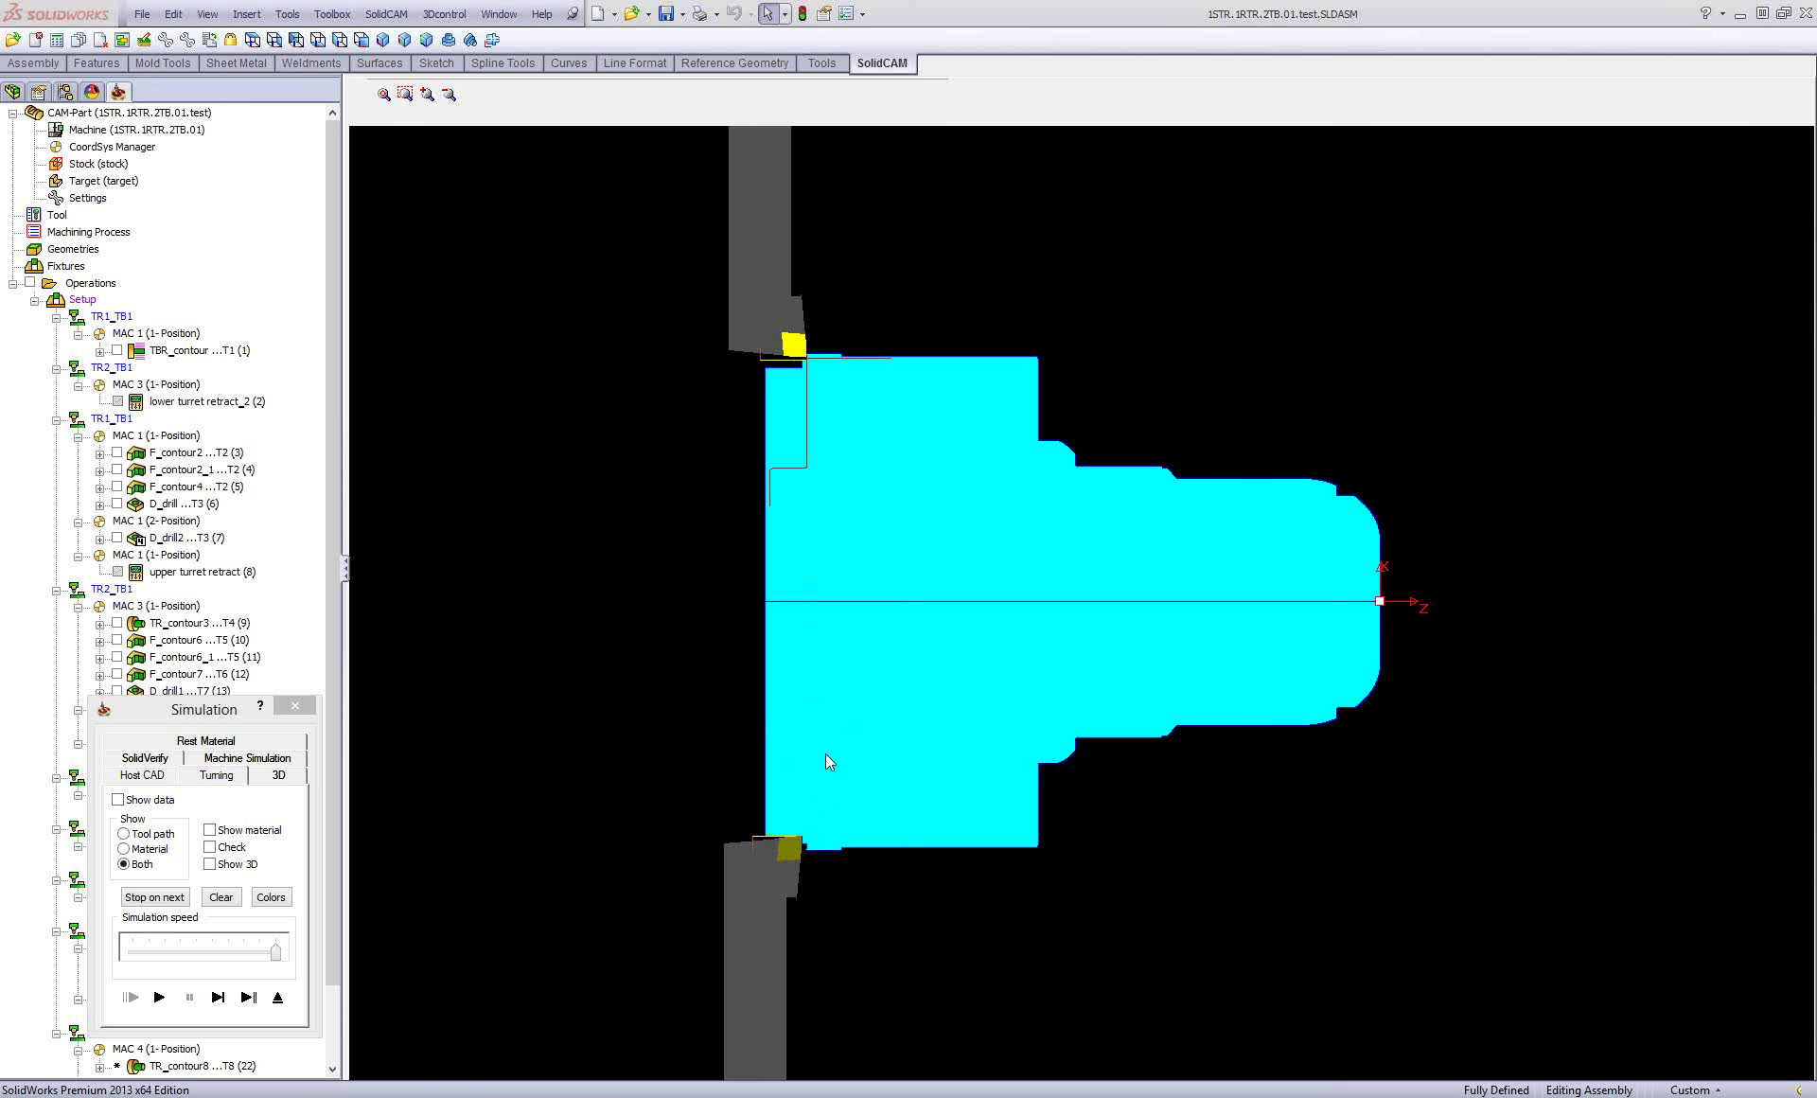
{"action": "left_click", "coordinate": [160, 998]}
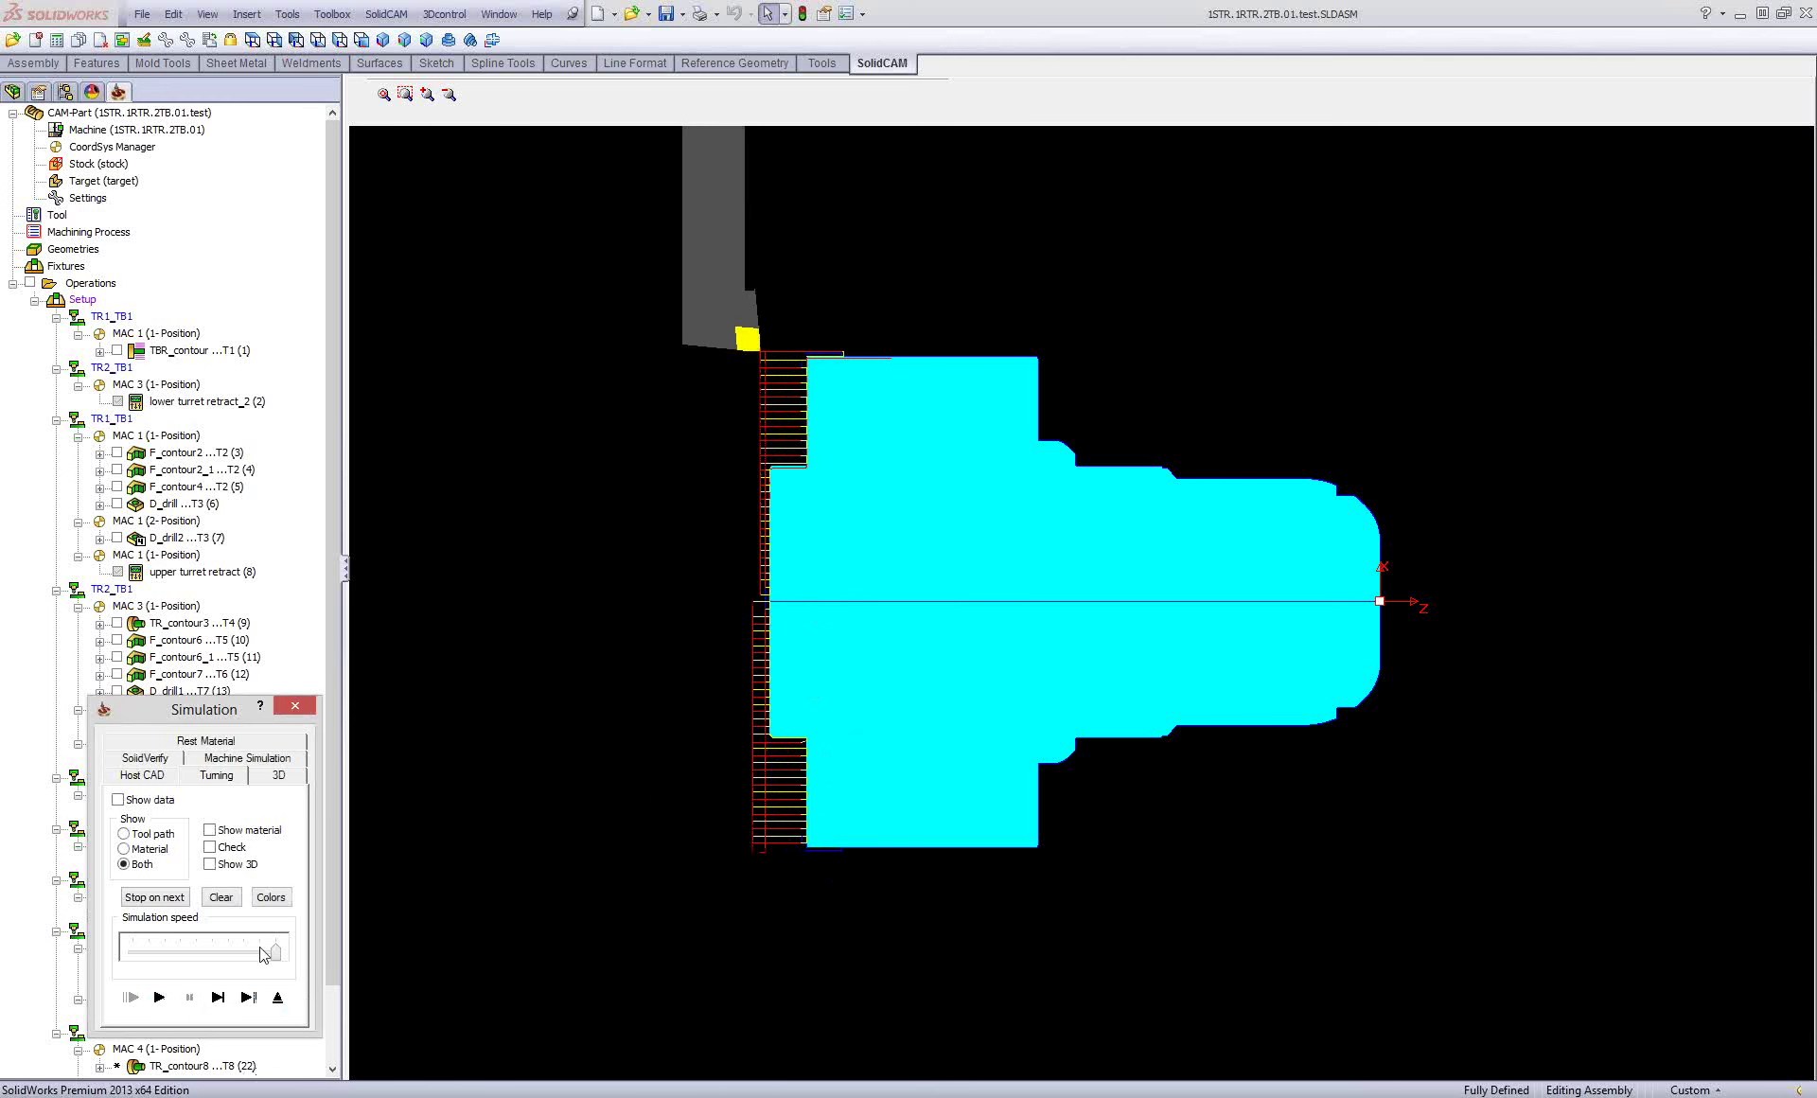
{"action": "left_click", "coordinate": [241, 761]}
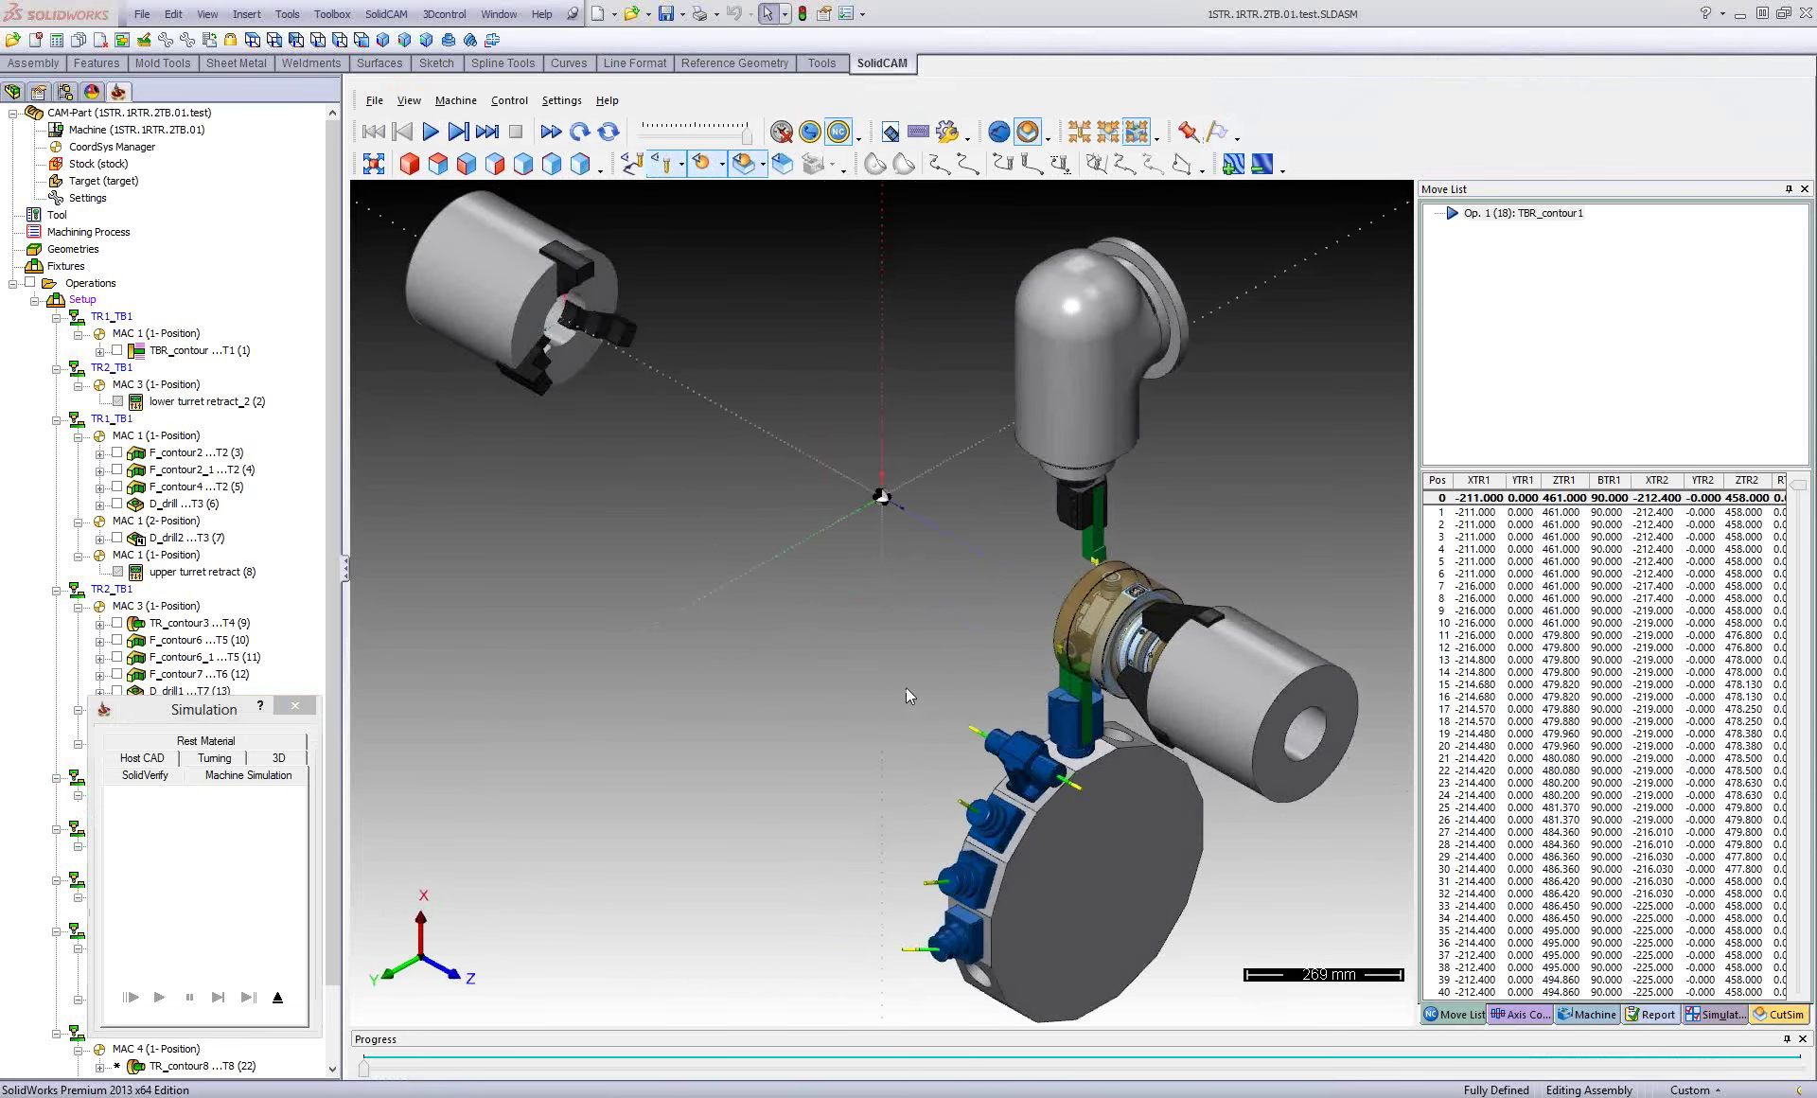
Orbit and zoom the MachSim view in toward the chuck and part.
{"action": "mouse_move", "coordinate": [905, 686]}
{"action": "left_mouse_down"}
{"action": "mouse_move", "coordinate": [1101, 656]}
{"action": "mouse_move", "coordinate": [1109, 705]}
{"action": "mouse_move", "coordinate": [1079, 666]}
{"action": "mouse_move", "coordinate": [1166, 566]}
{"action": "mouse_move", "coordinate": [1021, 599]}
{"action": "left_mouse_up"}
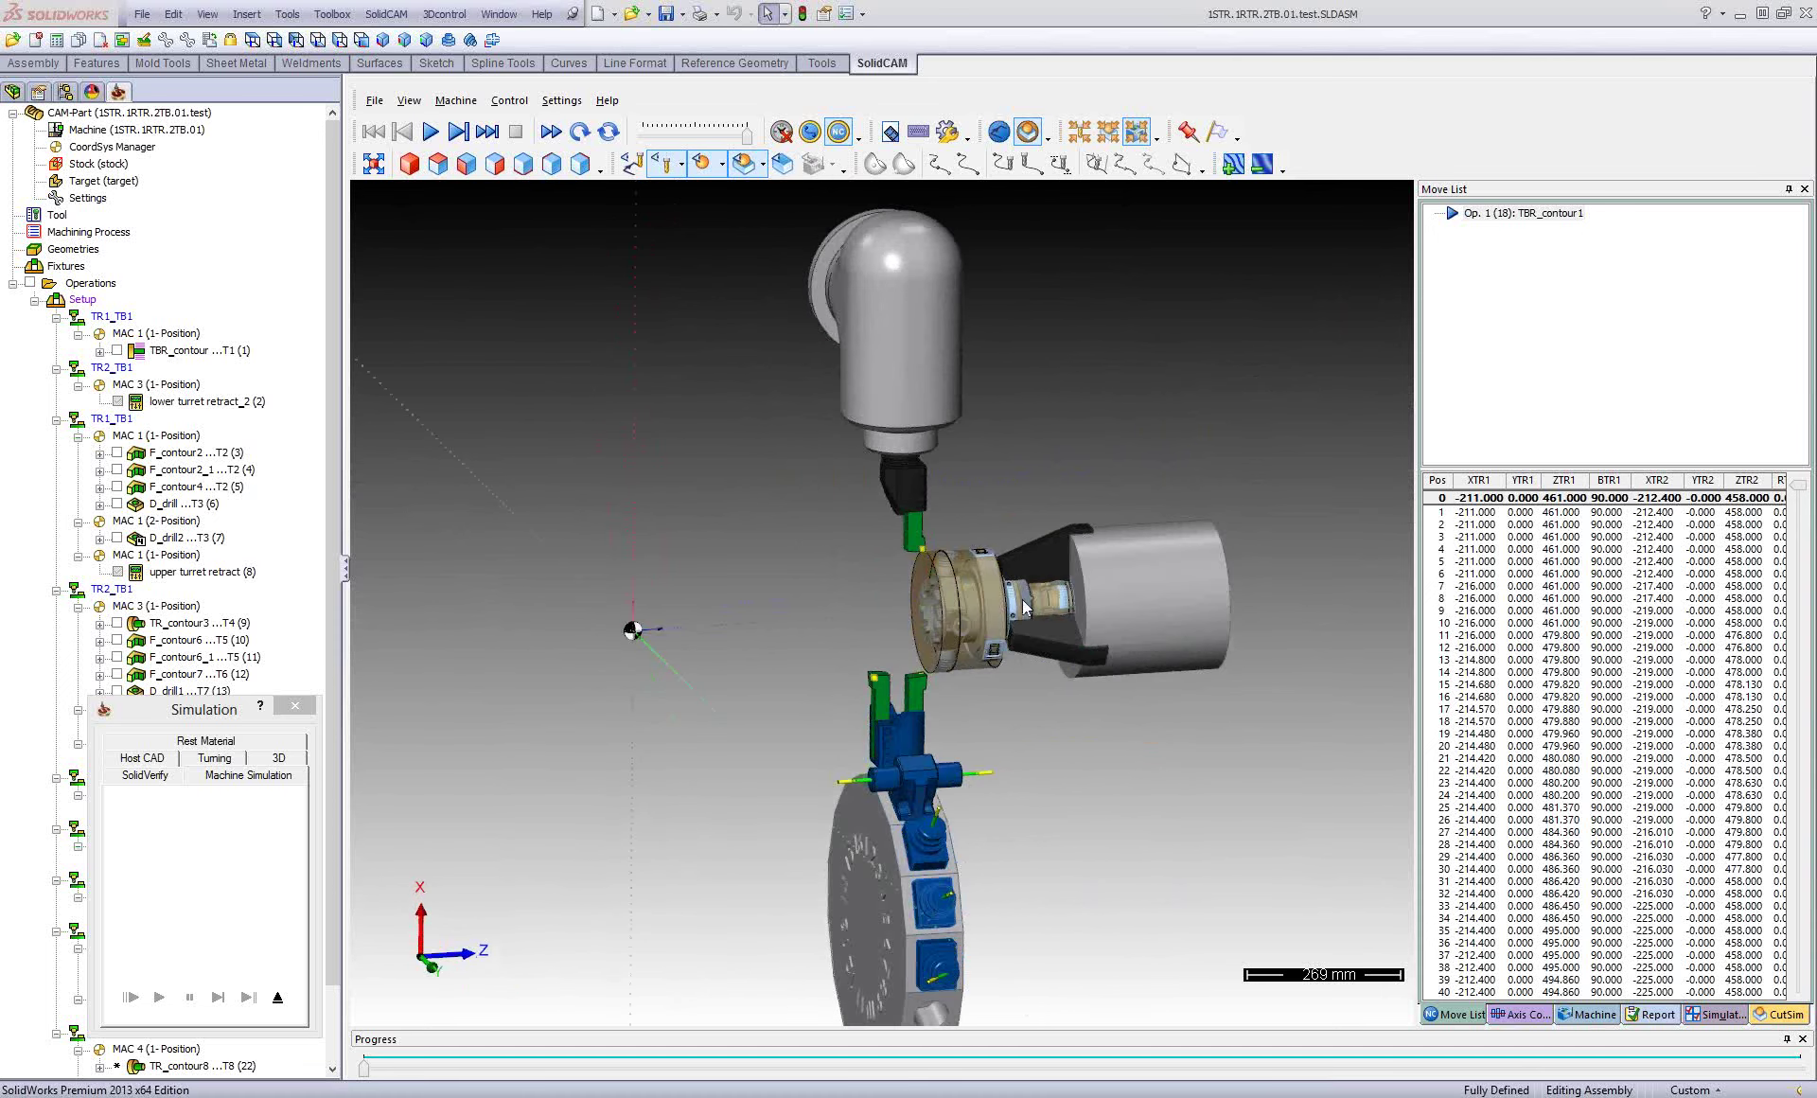
{"action": "scroll", "coordinate": [1024, 607], "scroll_direction": "up", "scroll_amount": 2}
{"action": "scroll", "coordinate": [985, 610], "scroll_direction": "up", "scroll_amount": 3}
{"action": "scroll", "coordinate": [936, 616], "scroll_direction": "up", "scroll_amount": 3}
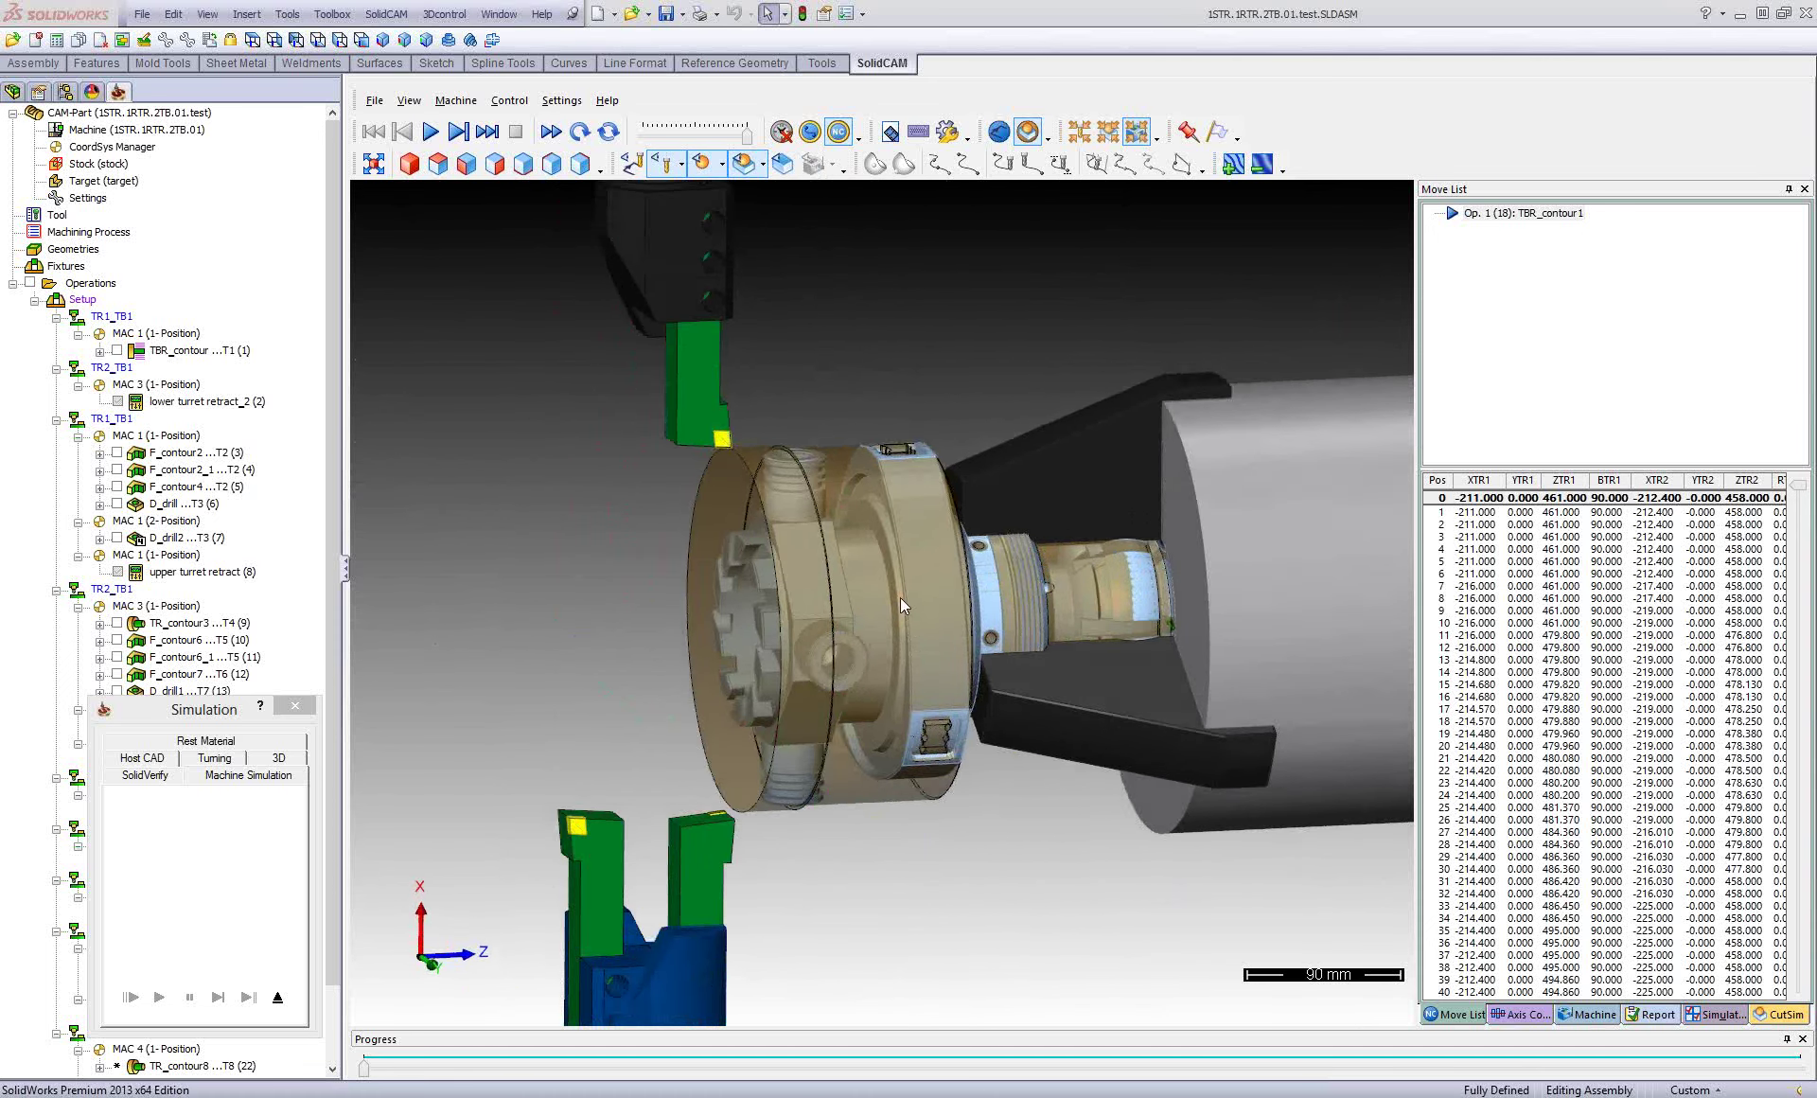
{"action": "middle_click_drag", "start_coordinate": [899, 608], "coordinate": [954, 602]}
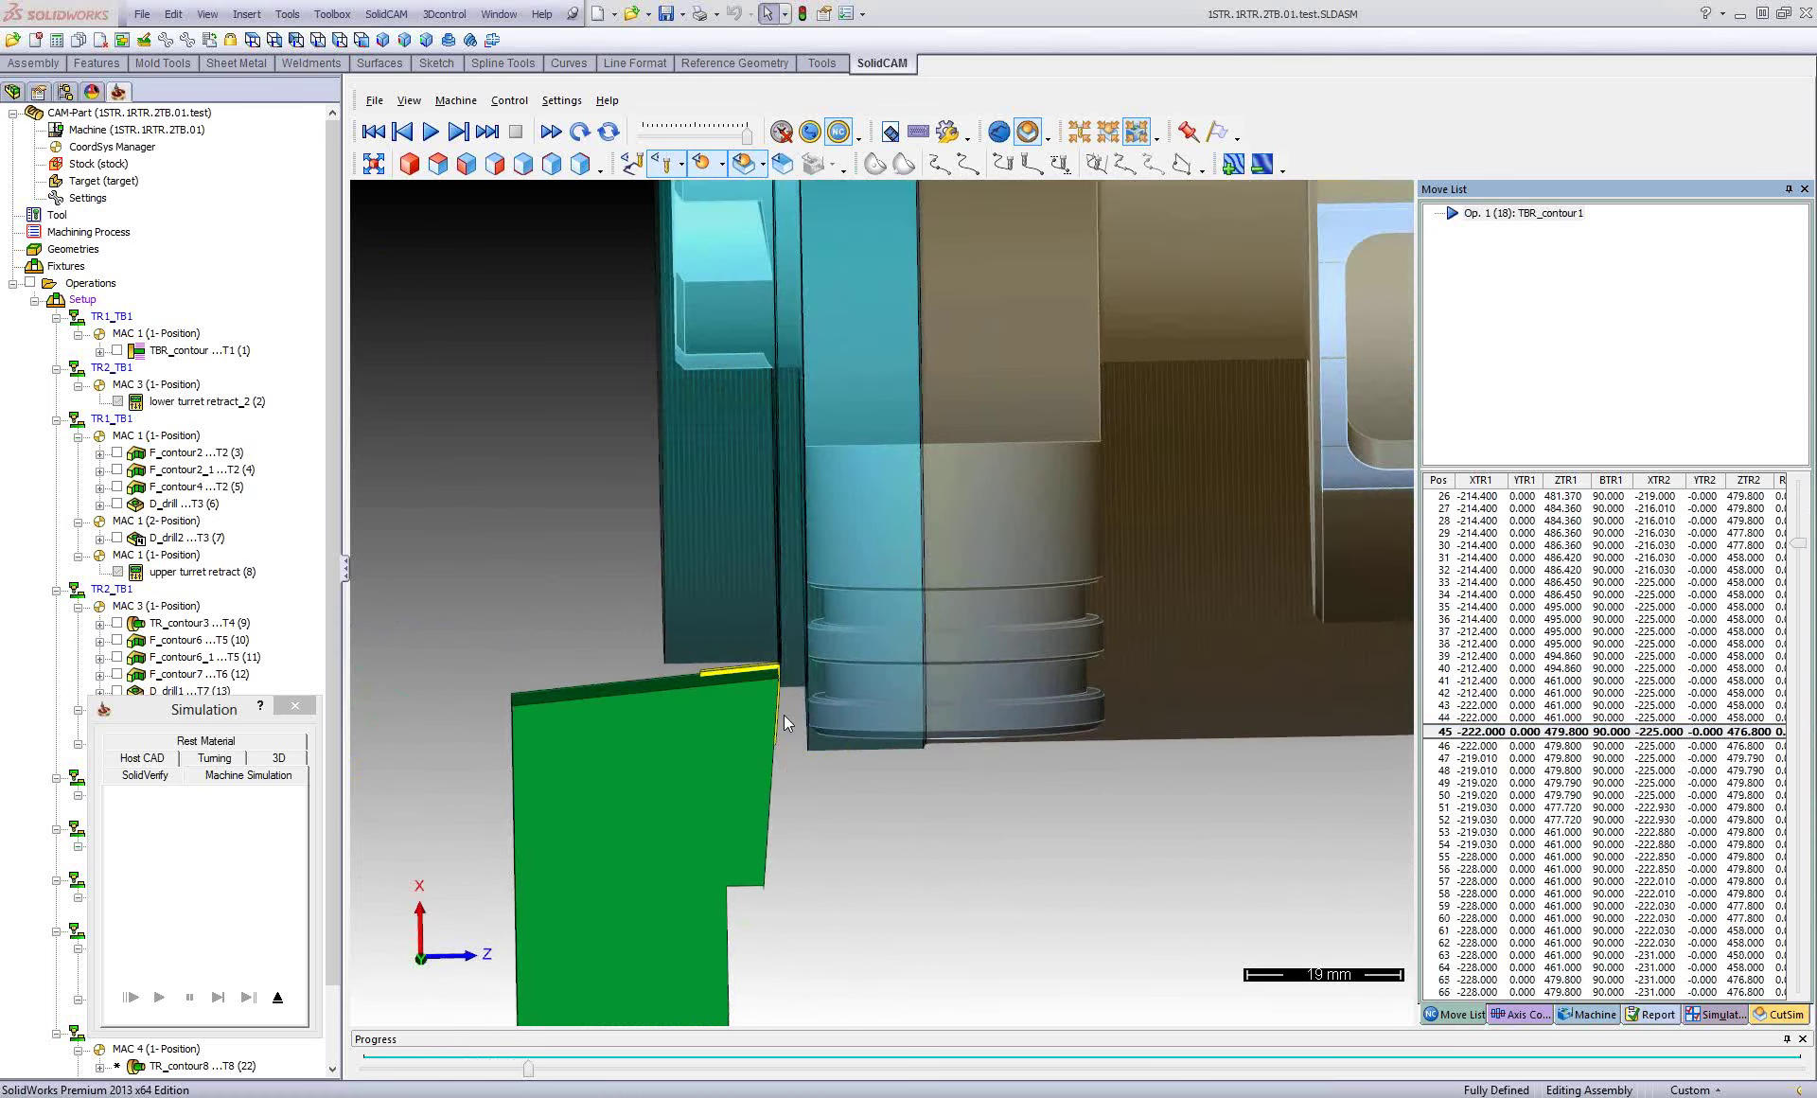
{"action": "scroll", "coordinate": [758, 672], "scroll_direction": "down", "scroll_amount": 3}
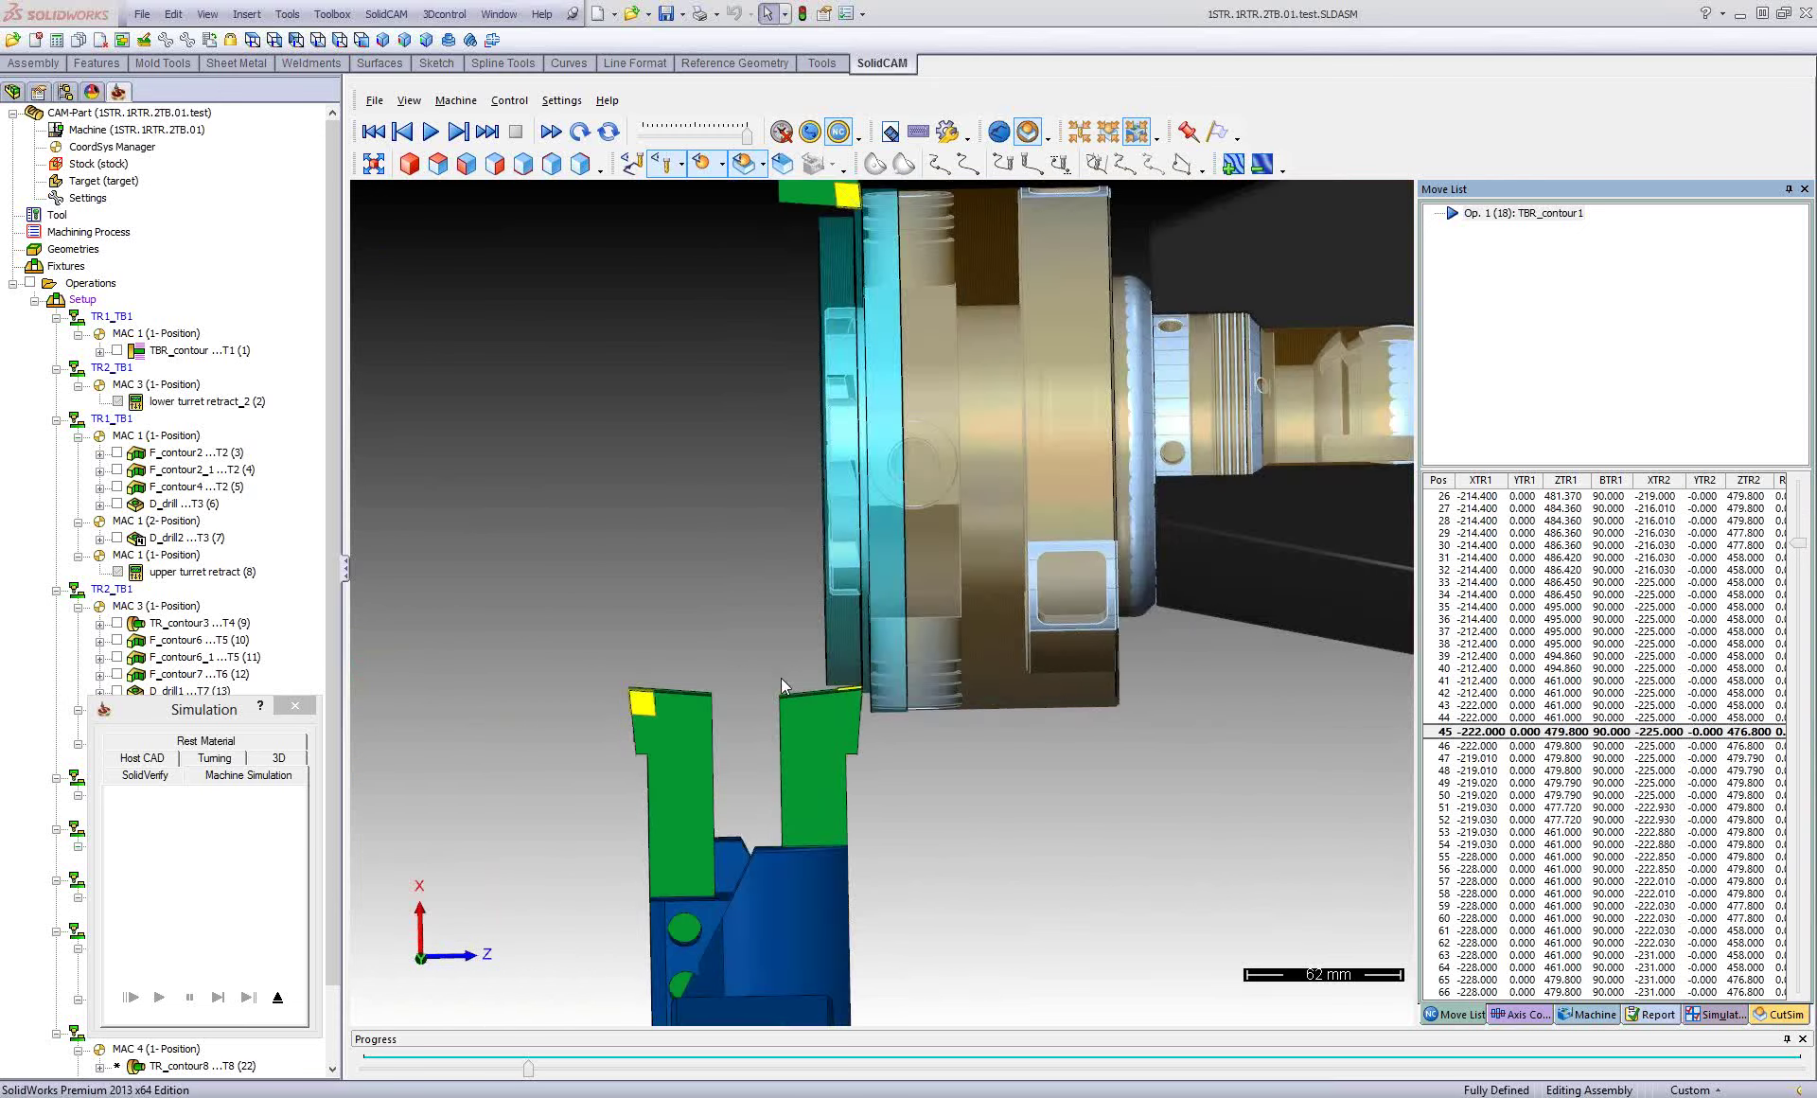
{"action": "scroll", "coordinate": [781, 677], "scroll_direction": "down", "scroll_amount": 3}
{"action": "left_click_drag", "start_coordinate": [869, 622], "coordinate": [1394, 677]}
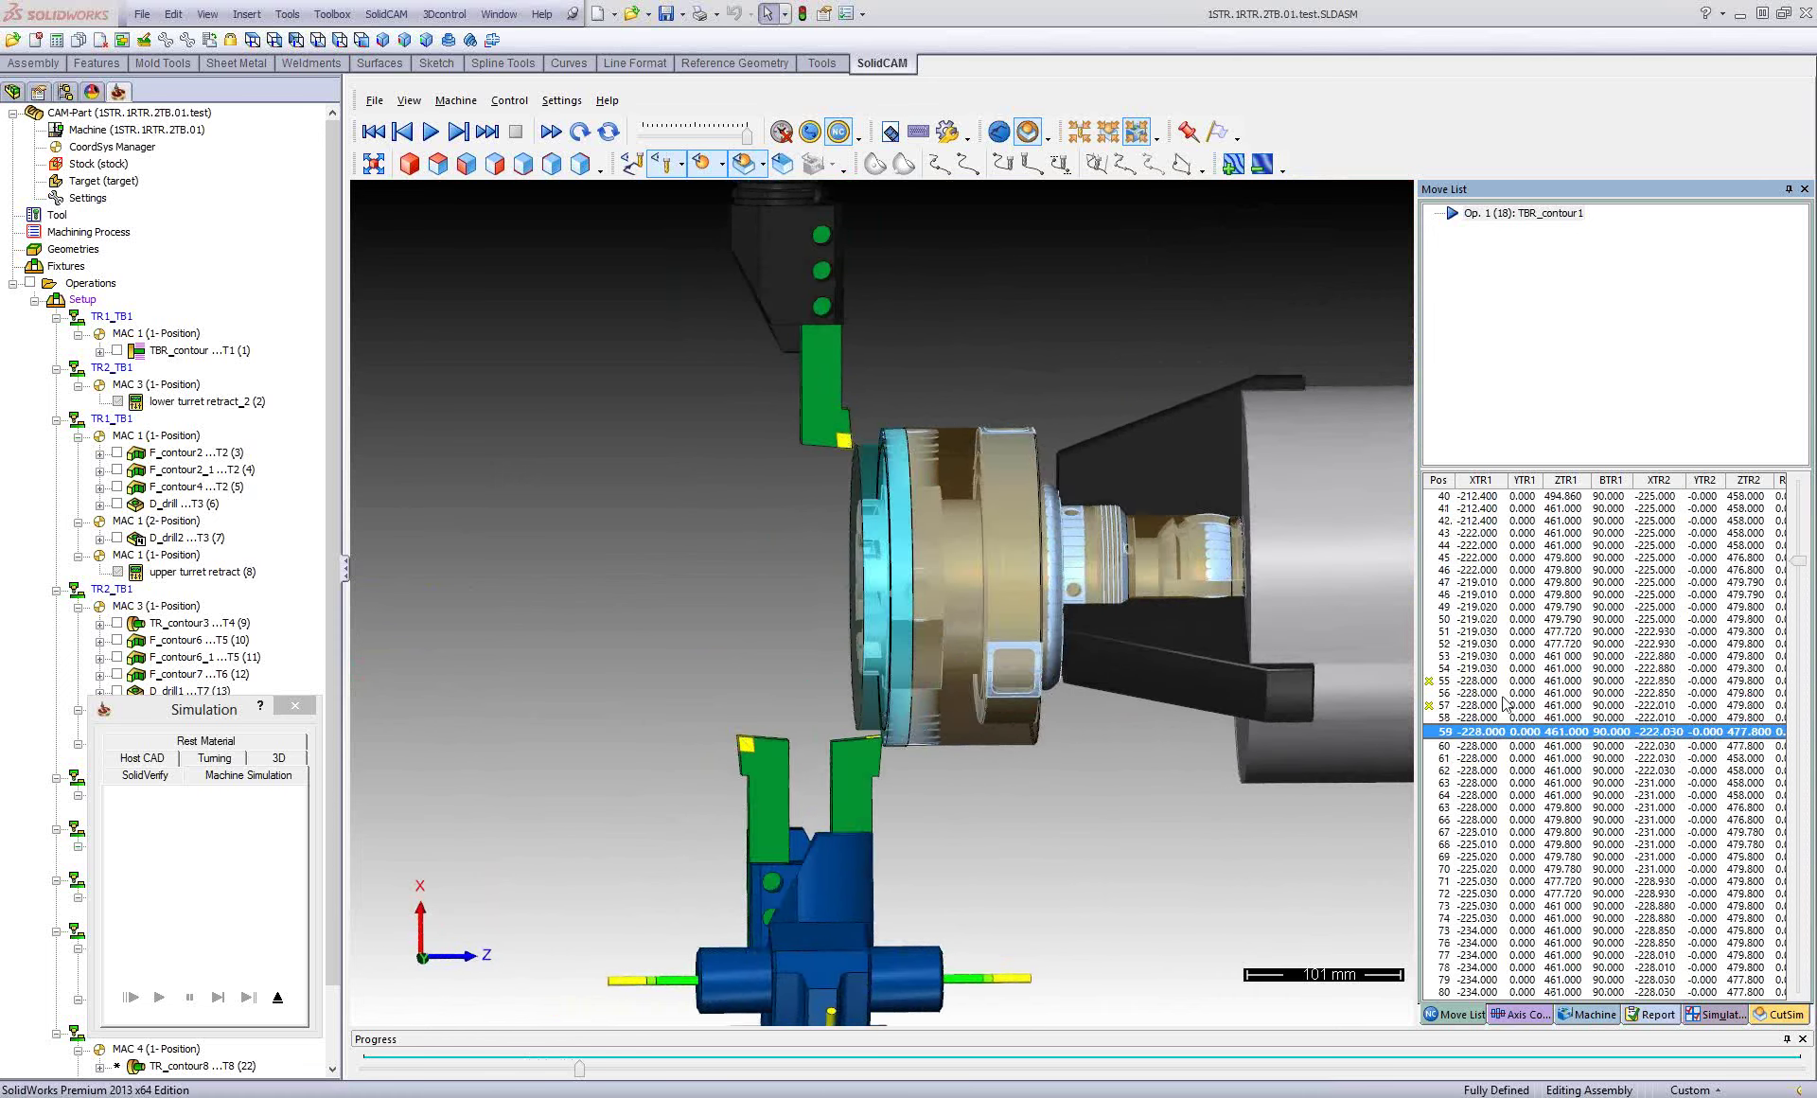
Play the machine simulation, rewind progress toward the start, rotate the scene, and exit.
{"action": "left_click", "coordinate": [426, 136]}
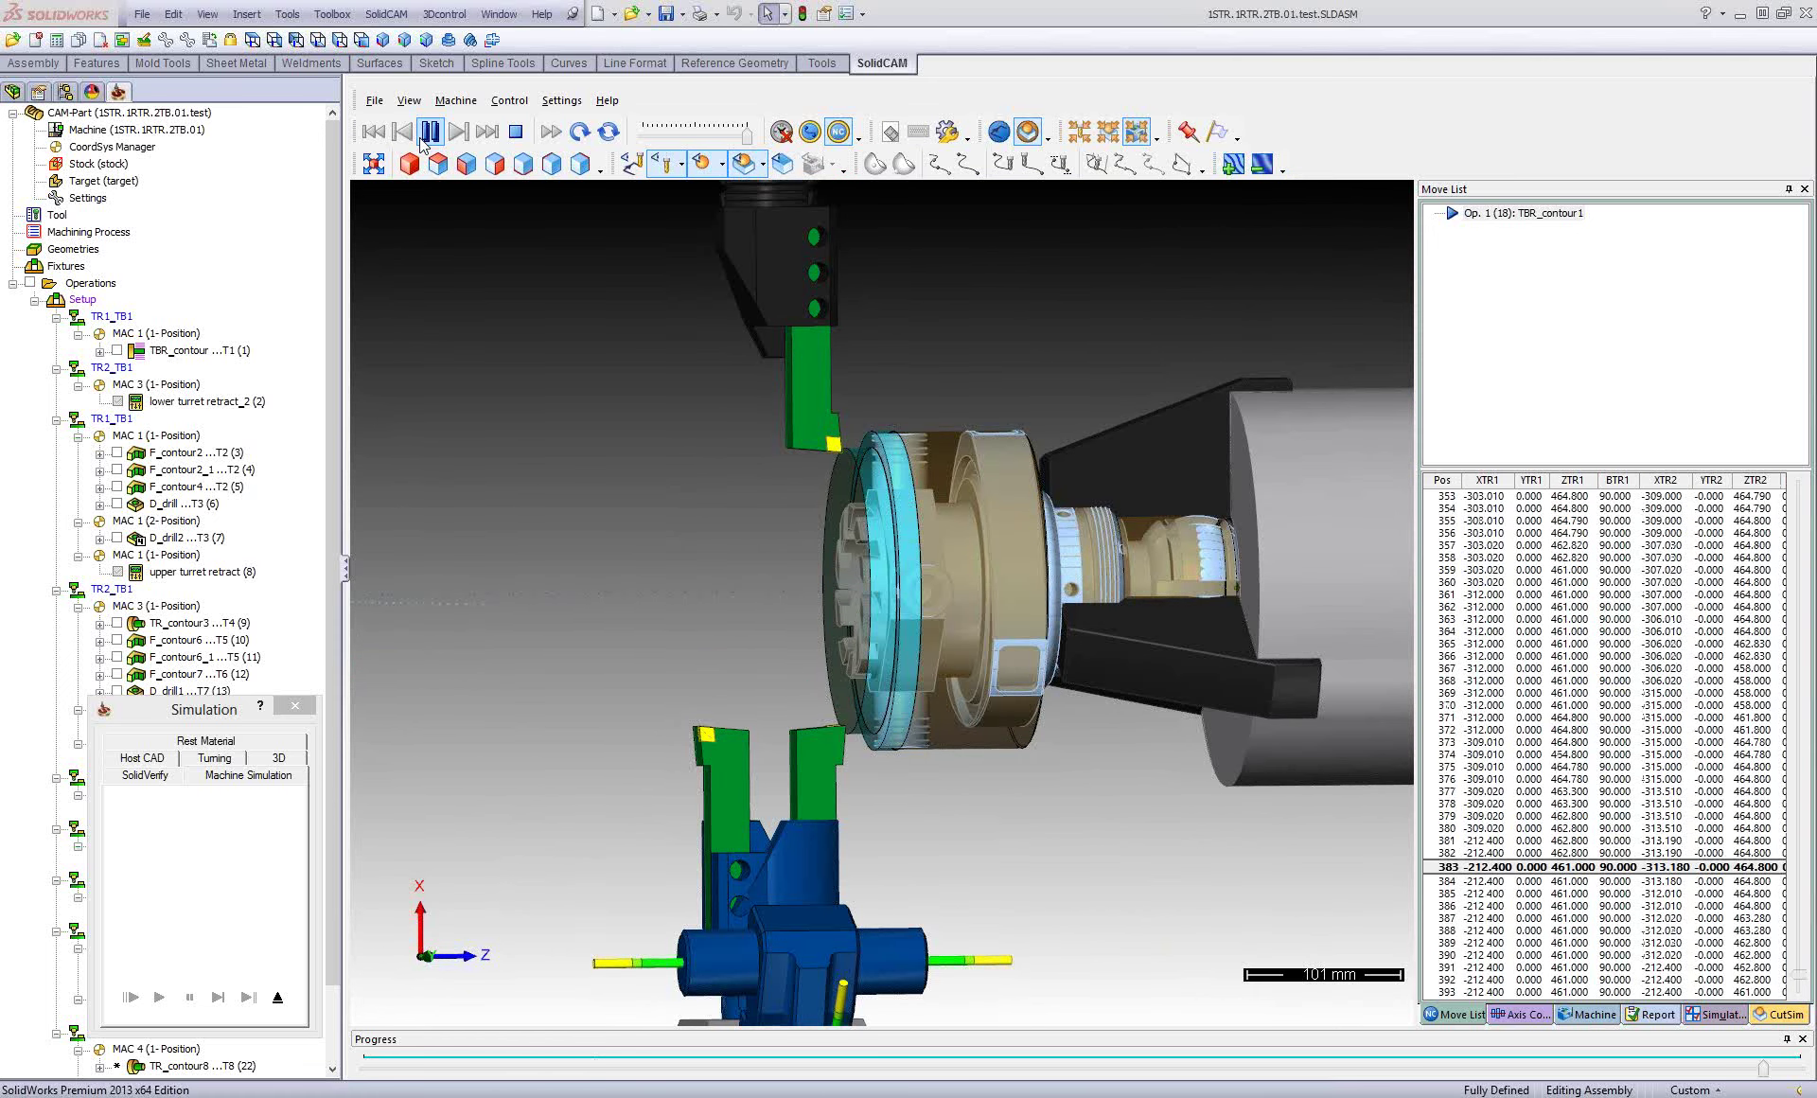
{"action": "left_click", "coordinate": [696, 135]}
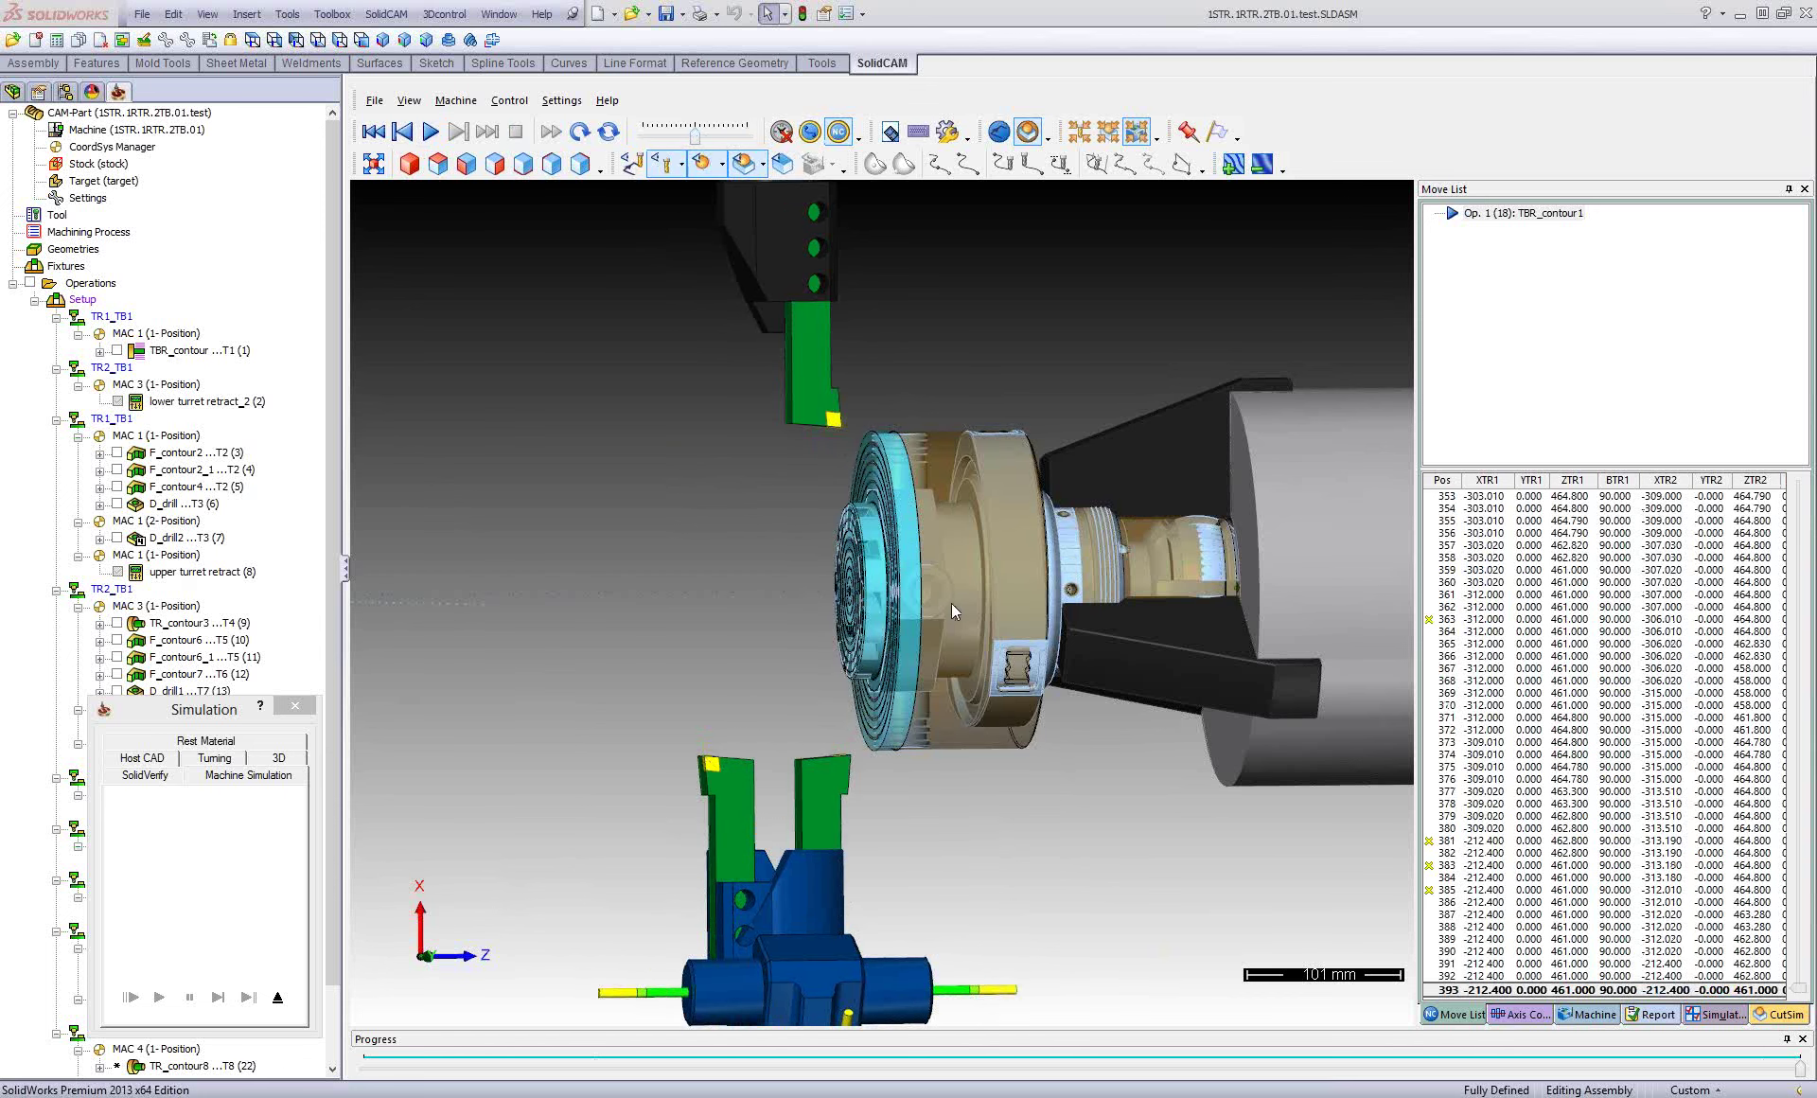
{"action": "left_click_drag", "start_coordinate": [918, 600], "coordinate": [944, 610]}
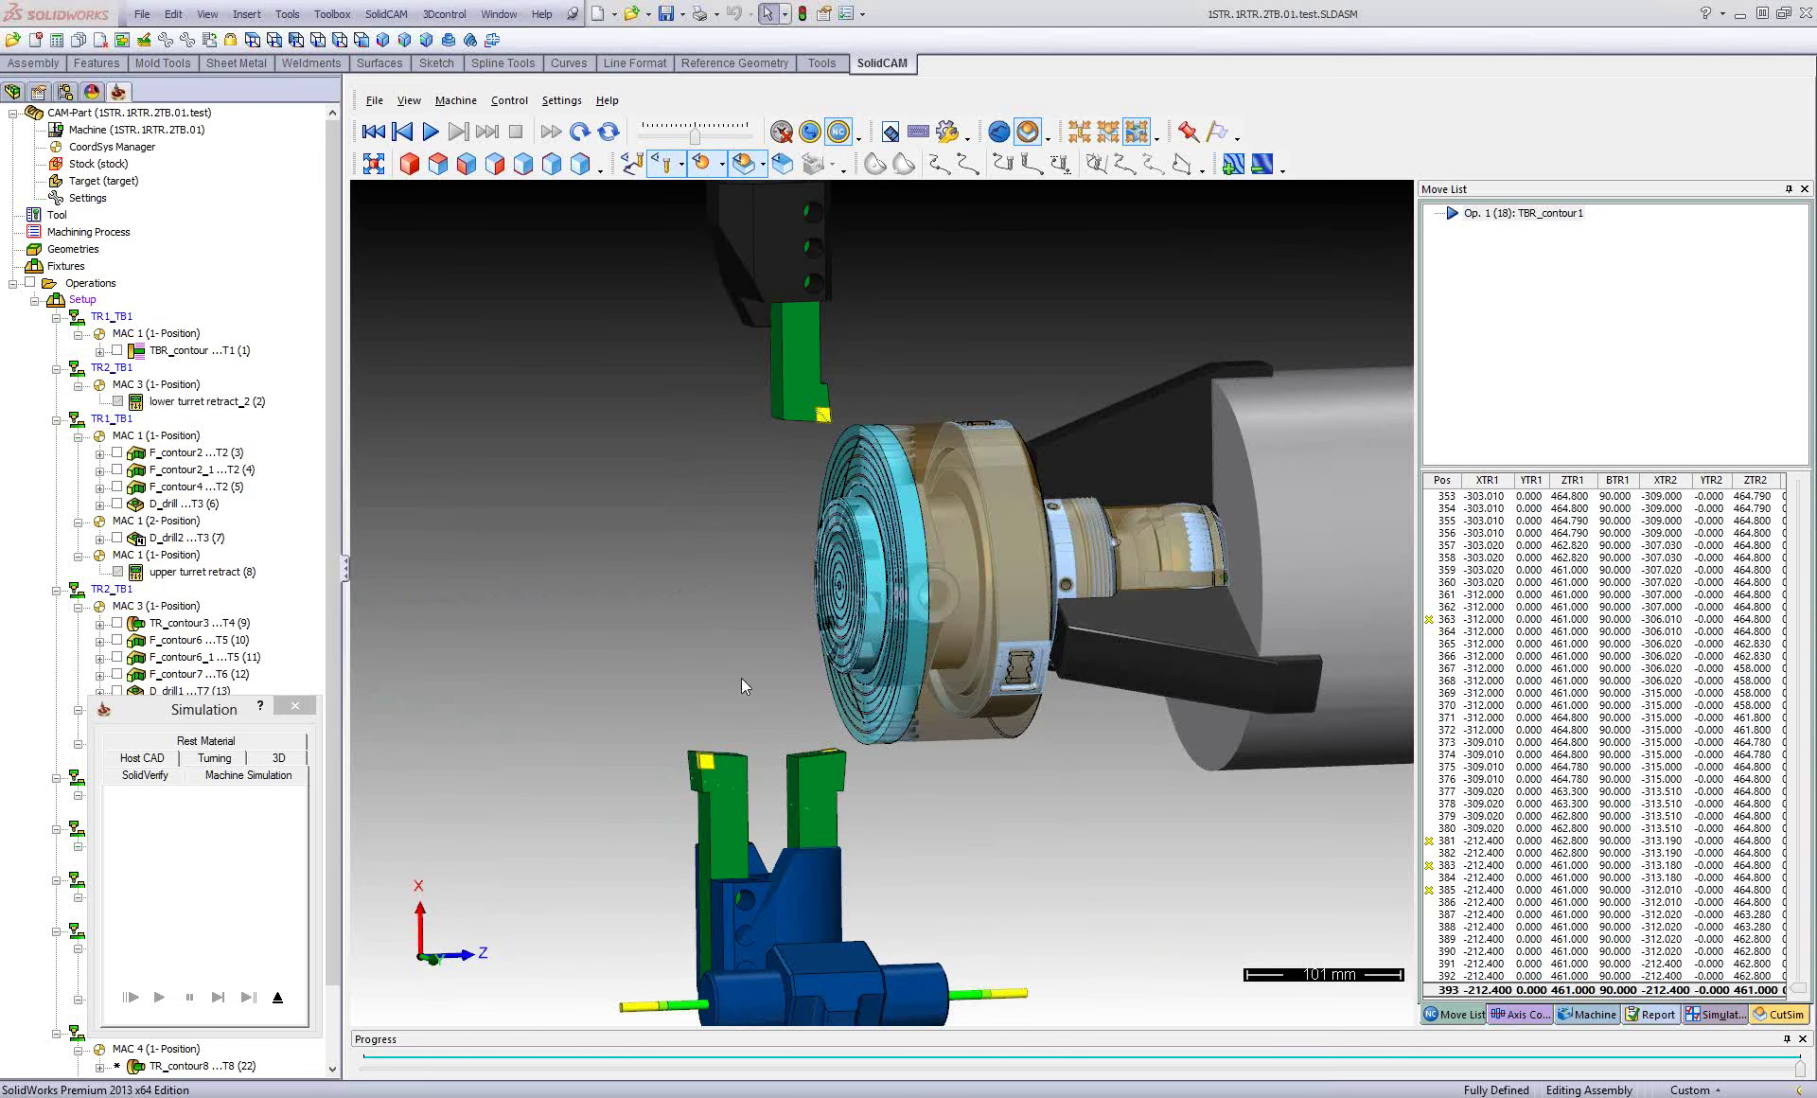
{"action": "left_click", "coordinate": [278, 997]}
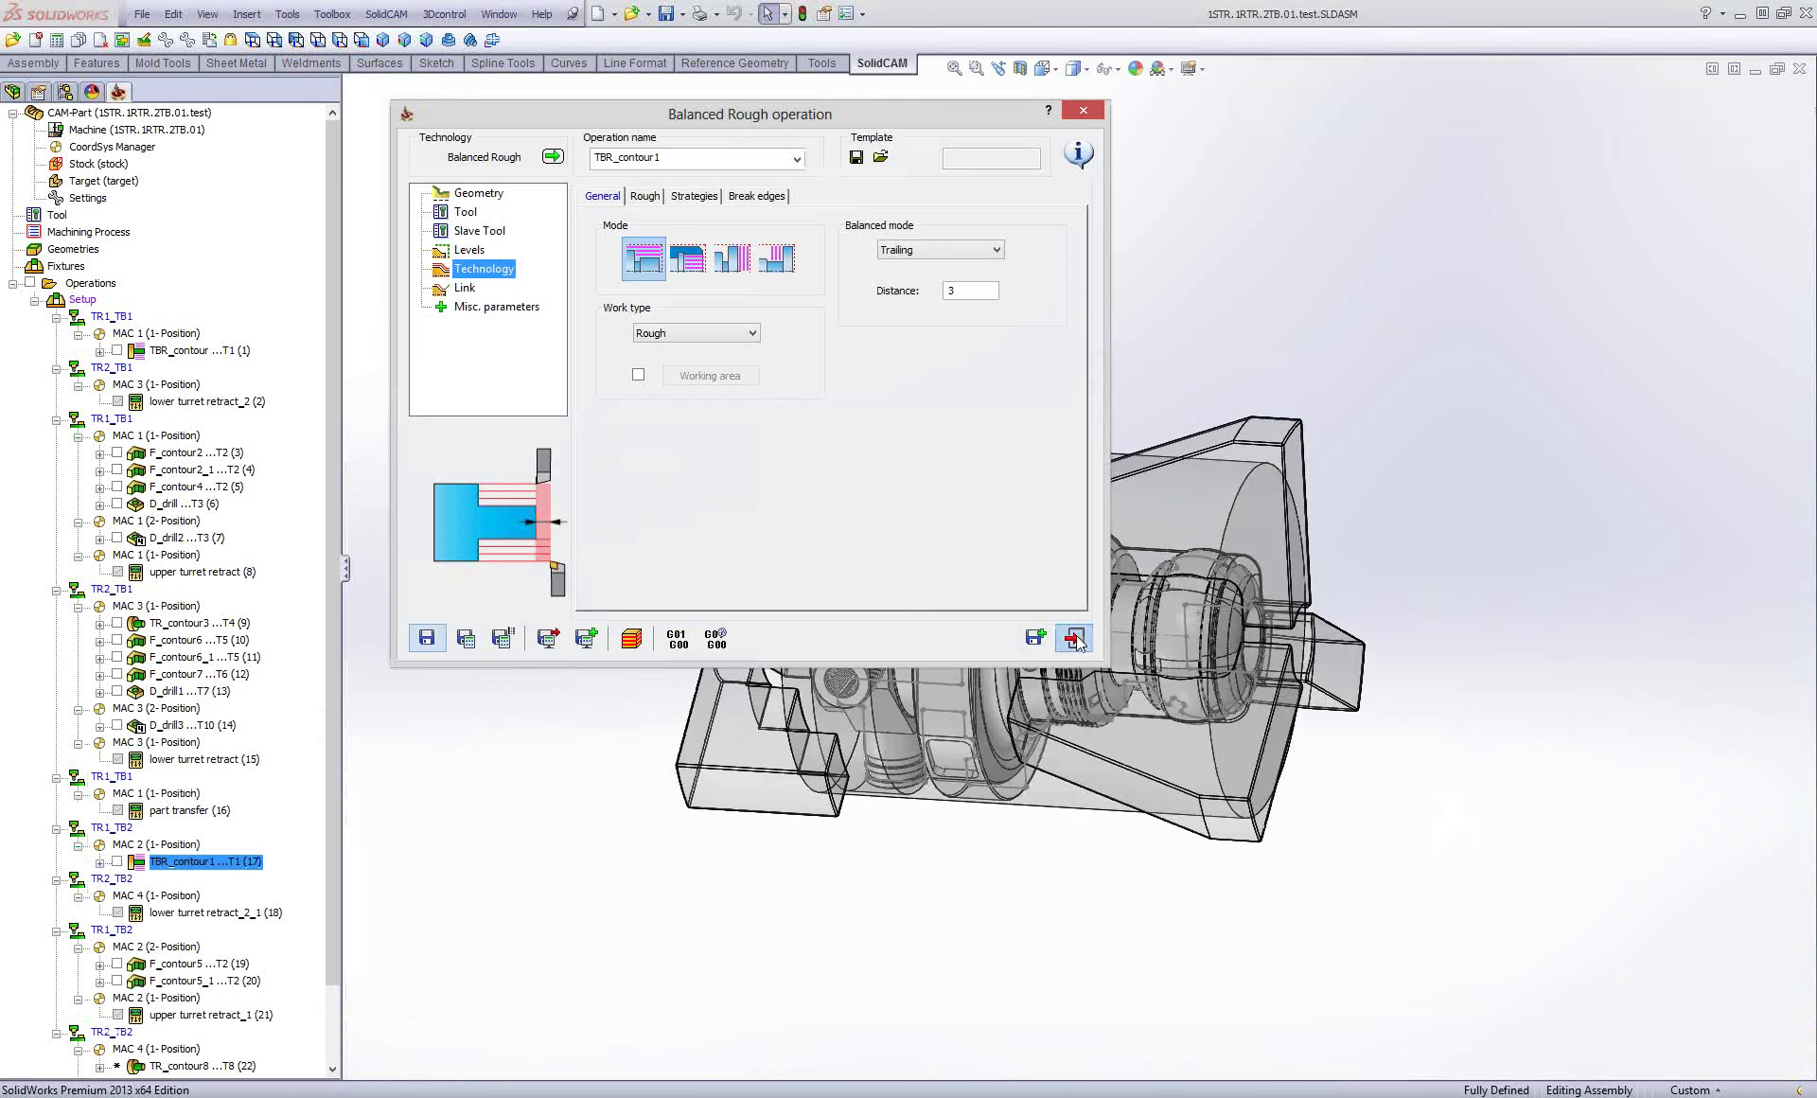
Close the Balanced Rough operation and recalculate all operations.
{"action": "left_click", "coordinate": [1071, 640]}
{"action": "right_click", "coordinate": [90, 283]}
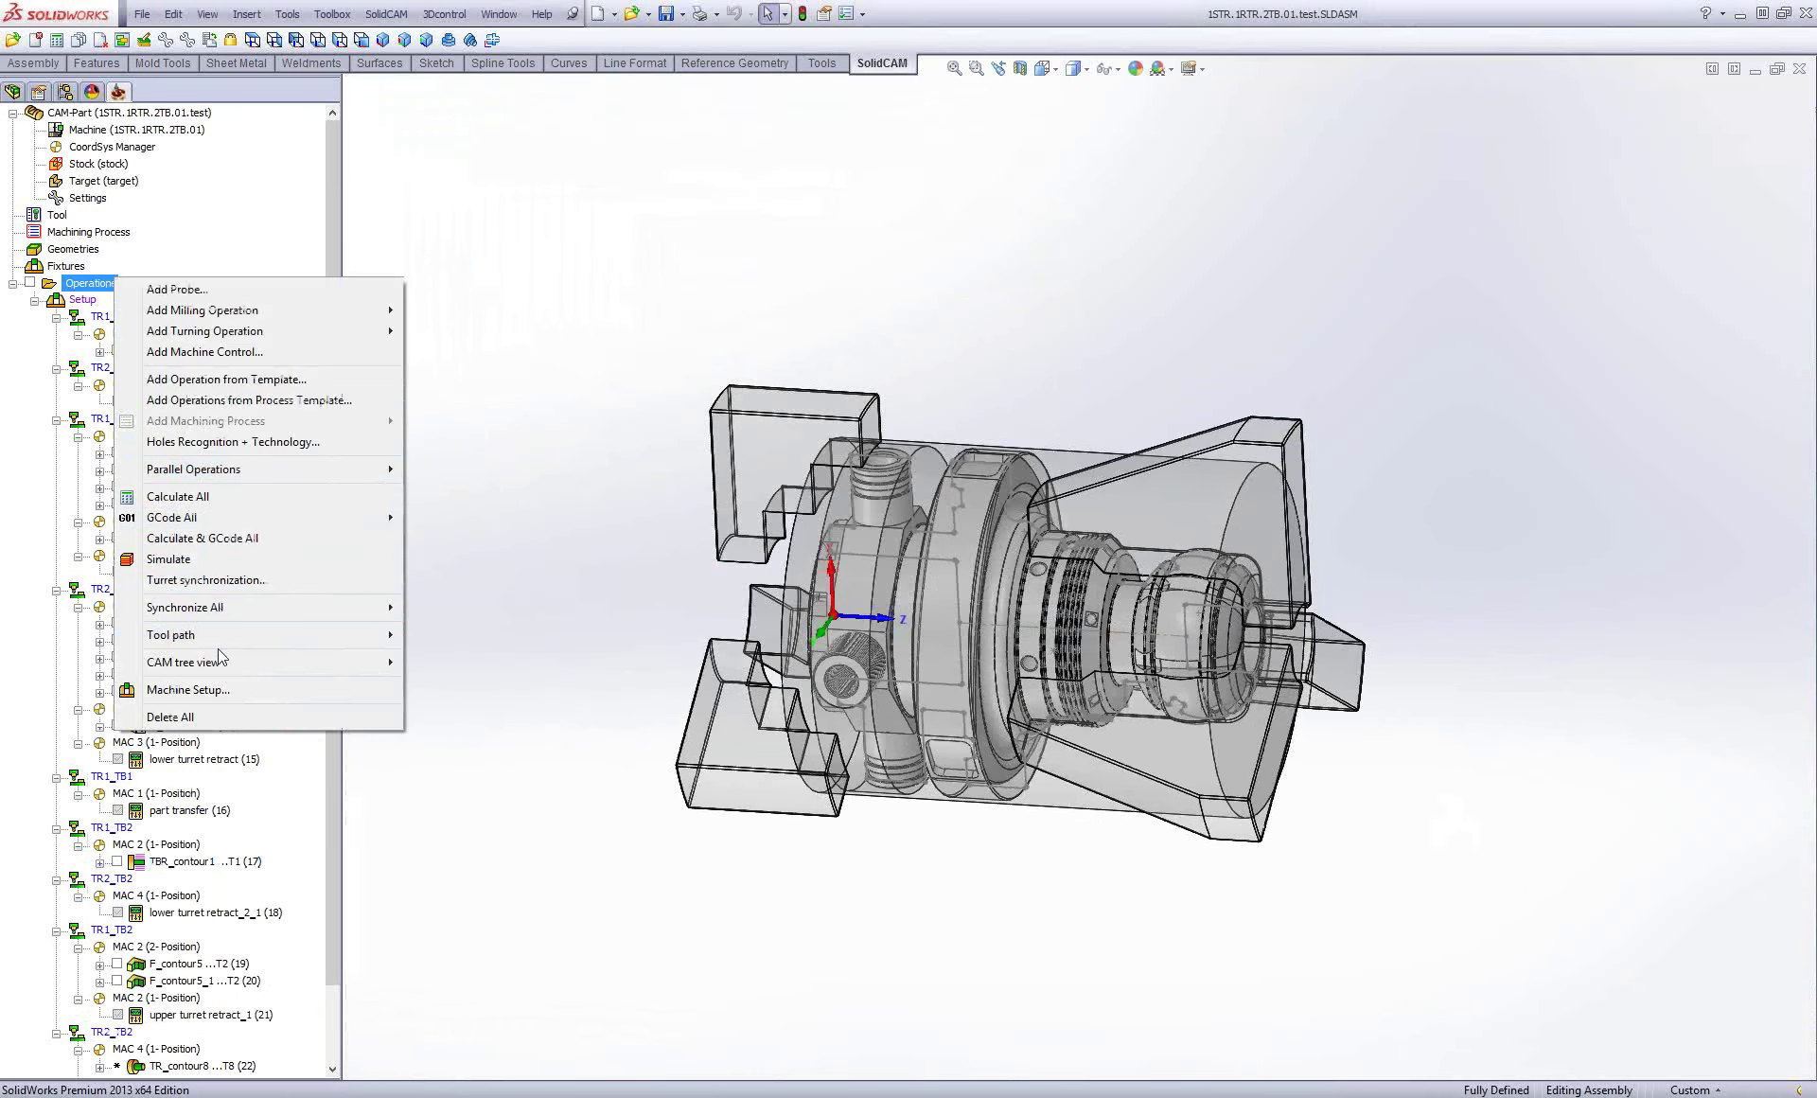
{"action": "mouse_move", "coordinate": [172, 517]}
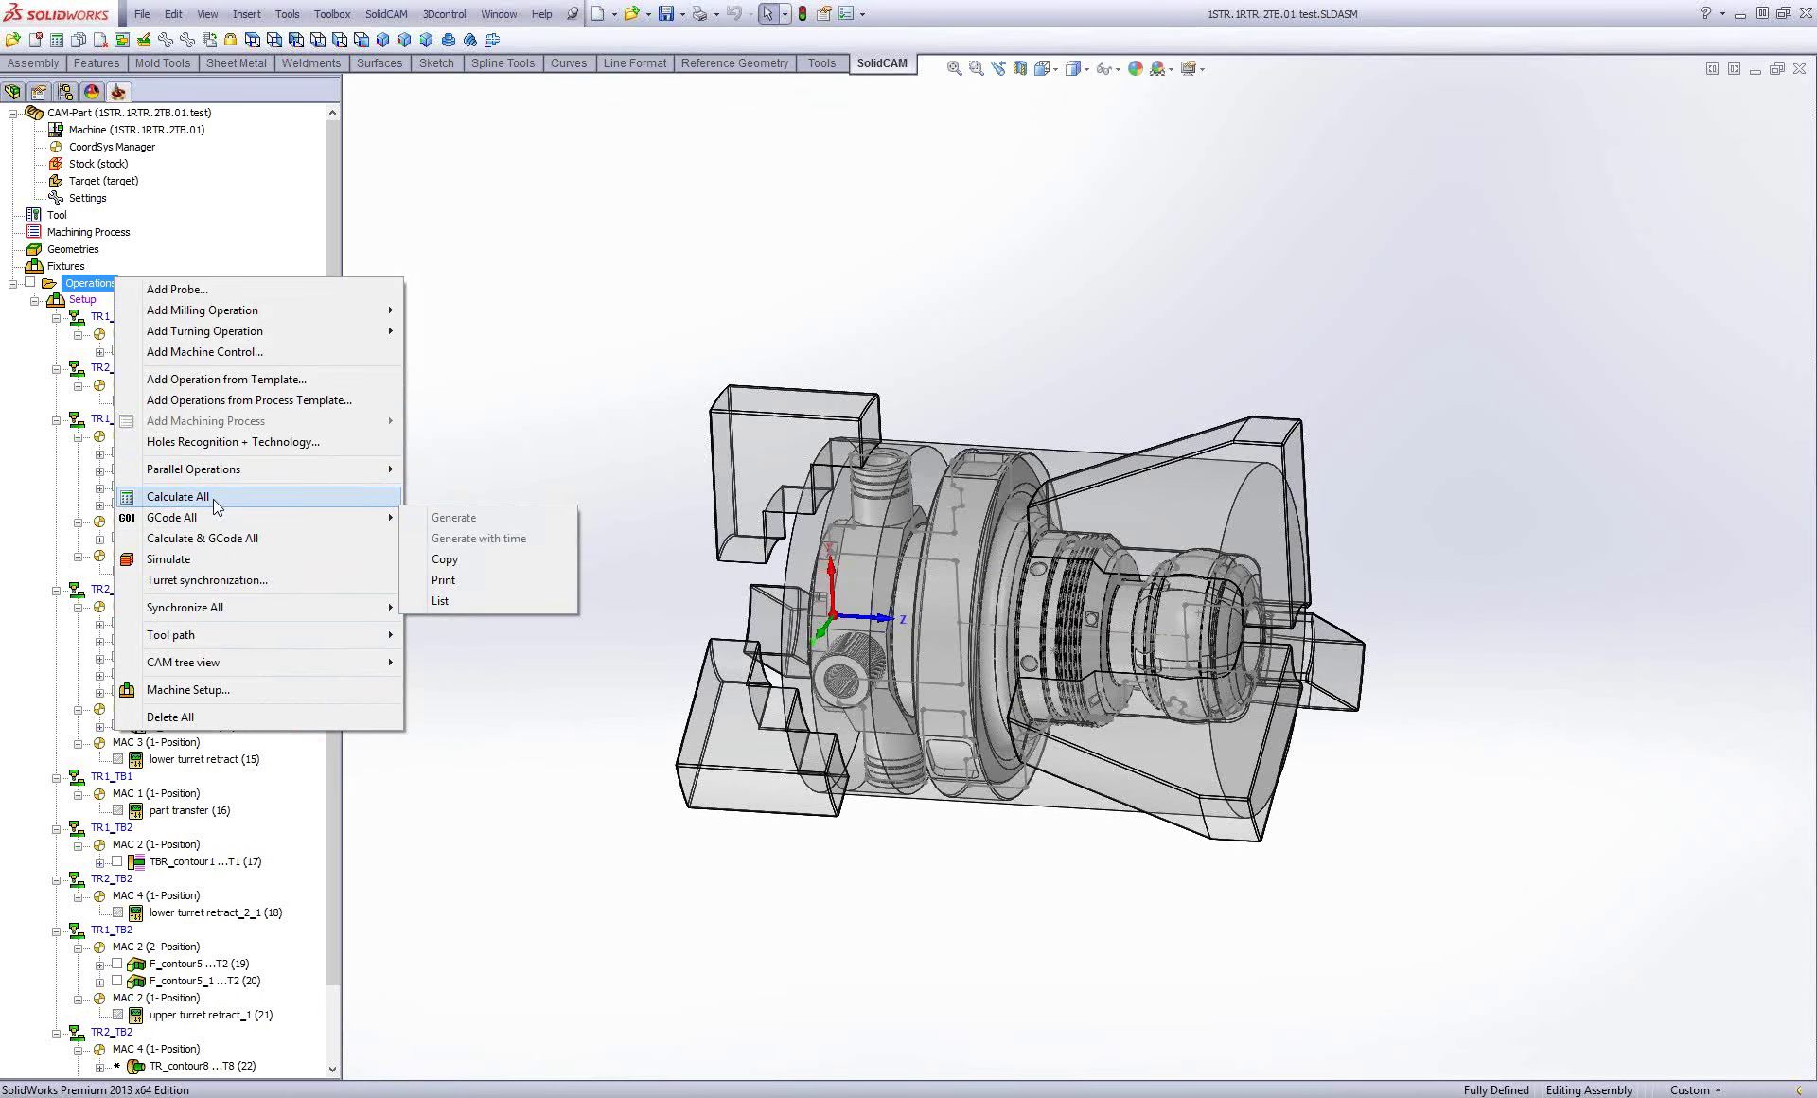
{"action": "left_click", "coordinate": [213, 498]}
{"action": "left_click", "coordinate": [912, 799]}
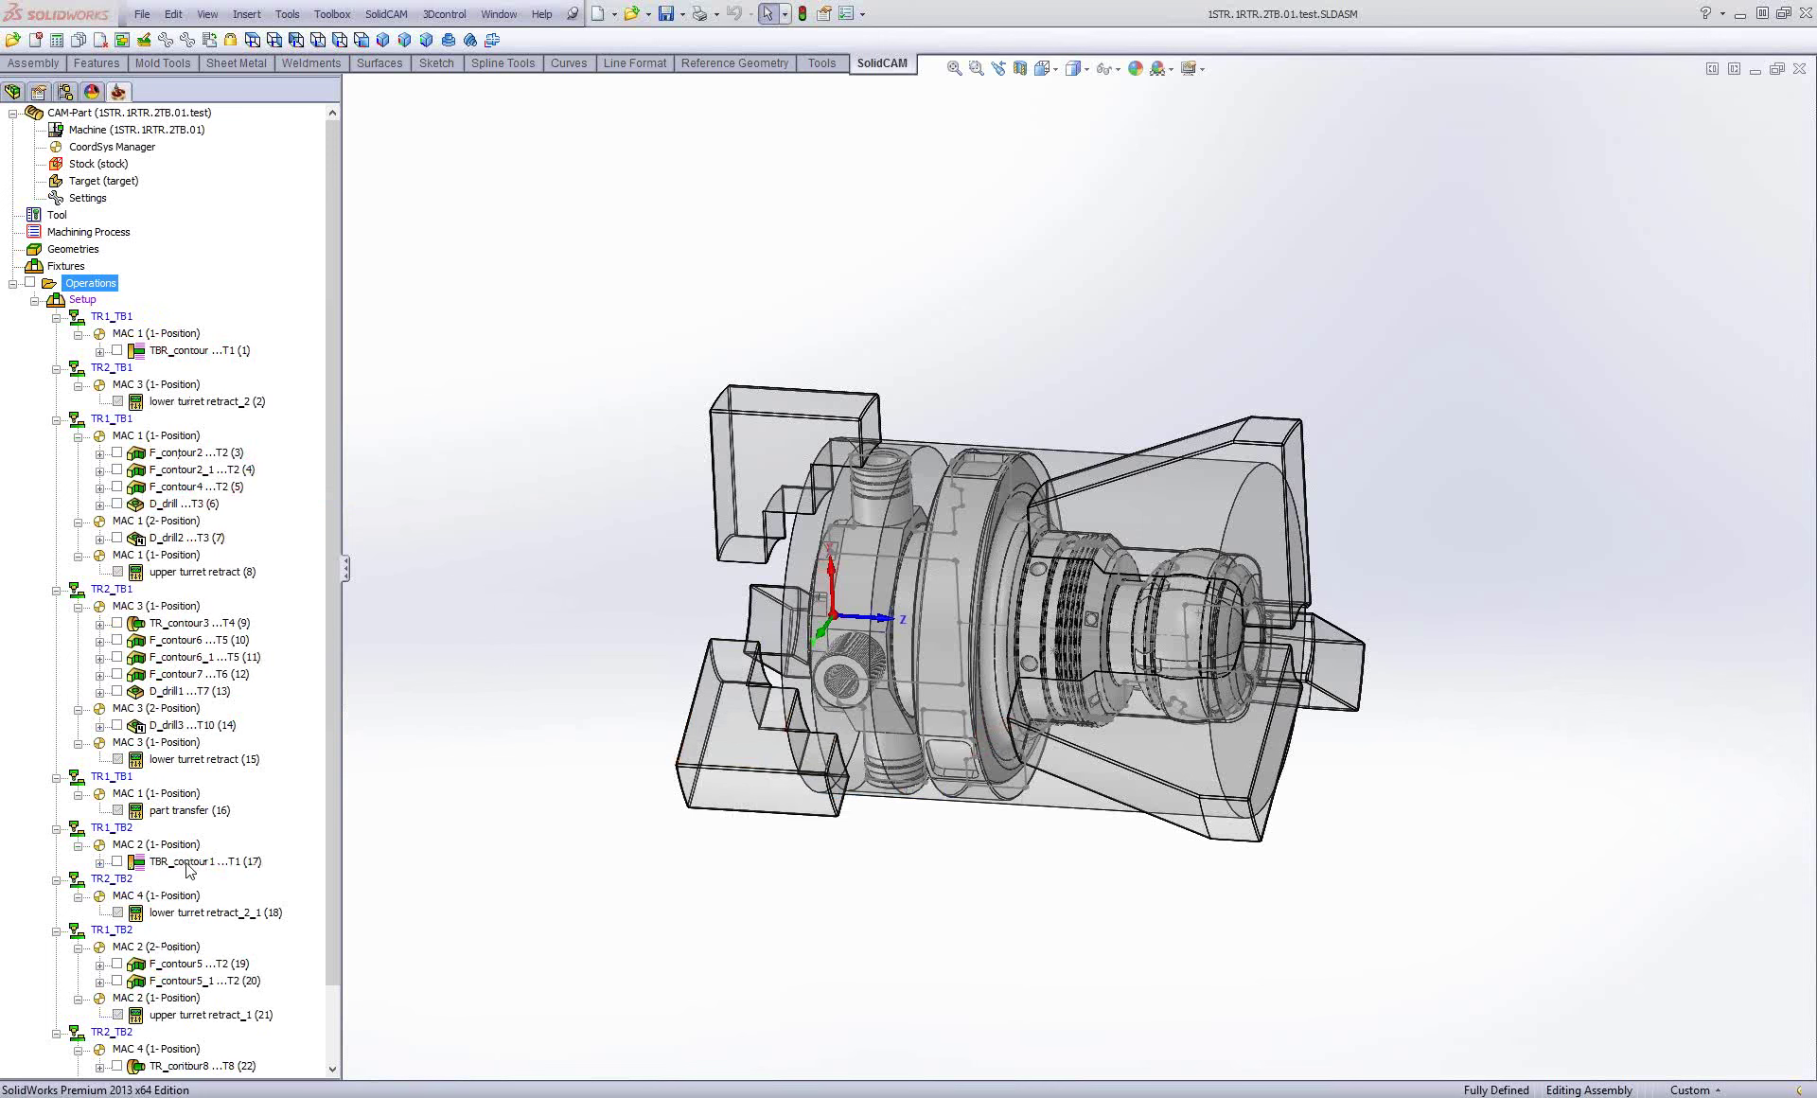
Scroll the CAM tree to the top and simulate all Operations.
{"action": "left_click_drag", "start_coordinate": [333, 889], "coordinate": [332, 988]}
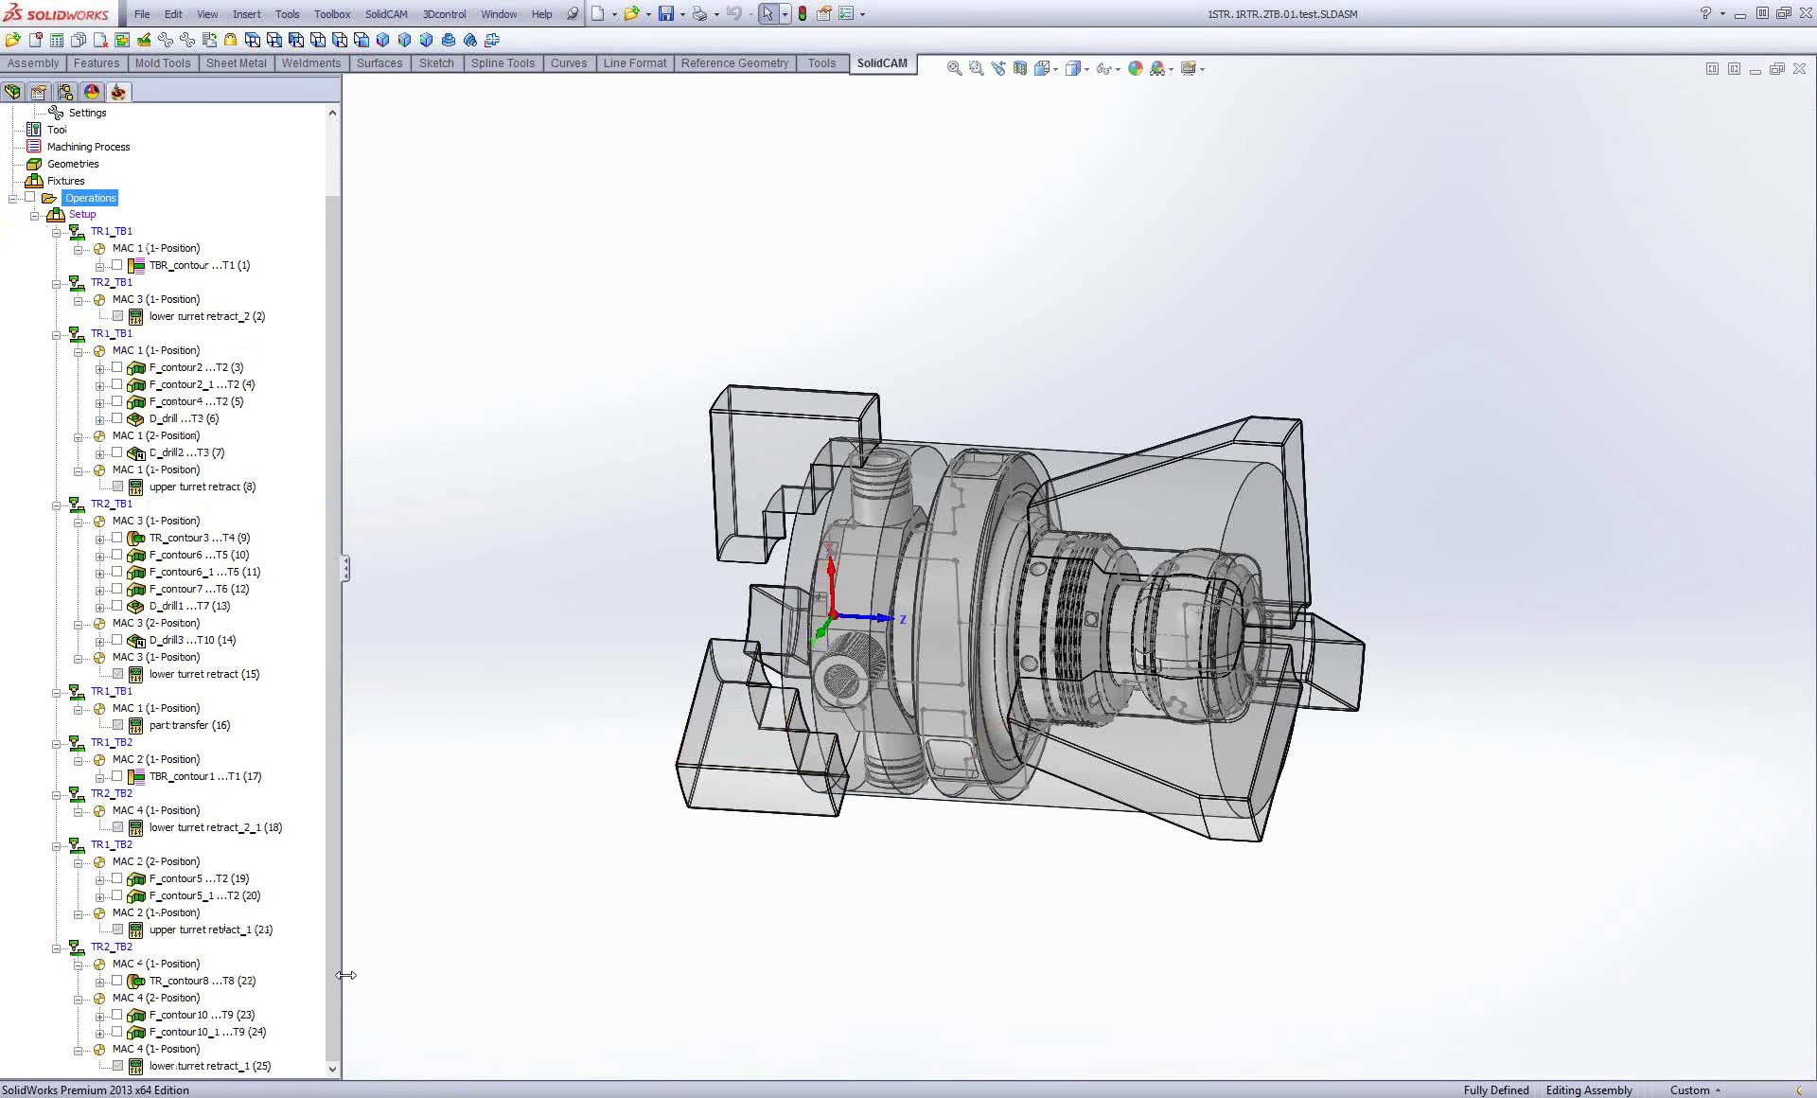
{"action": "scroll", "coordinate": [315, 660], "scroll_direction": "up", "scroll_amount": 2}
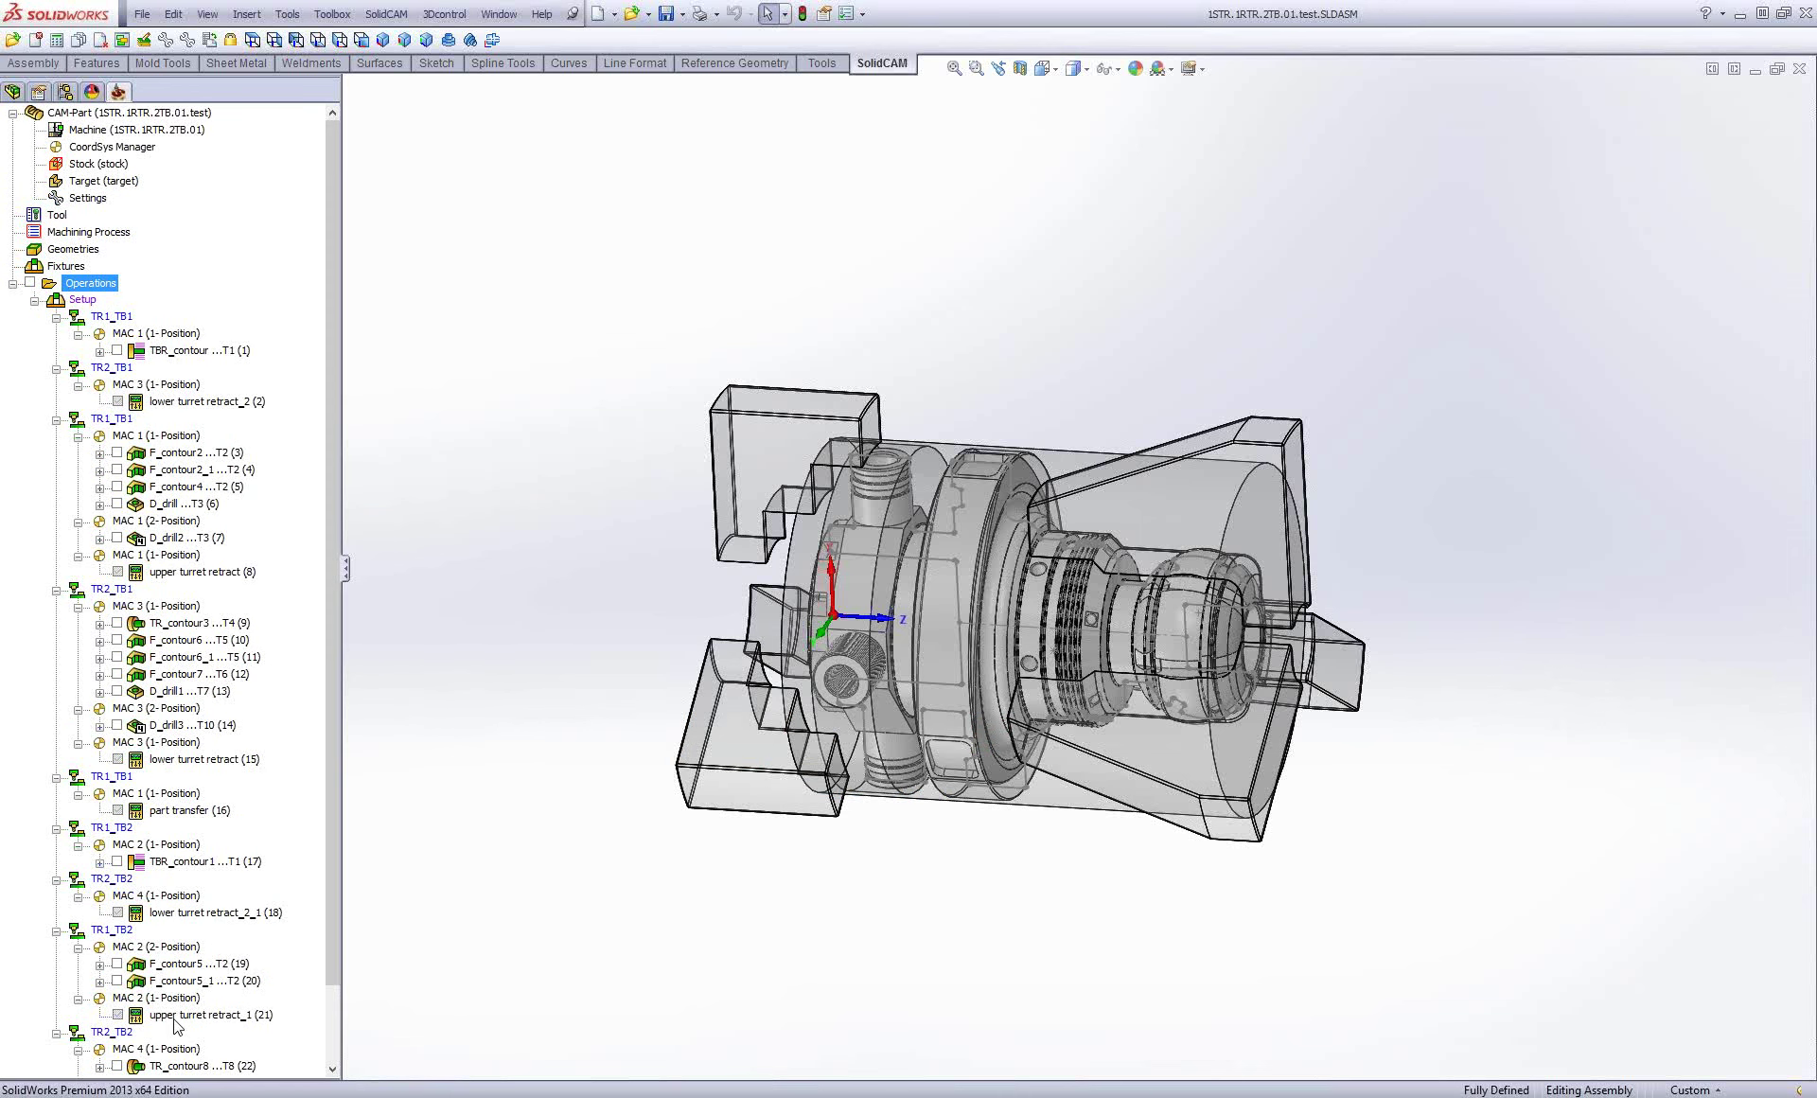
{"action": "right_click", "coordinate": [104, 289]}
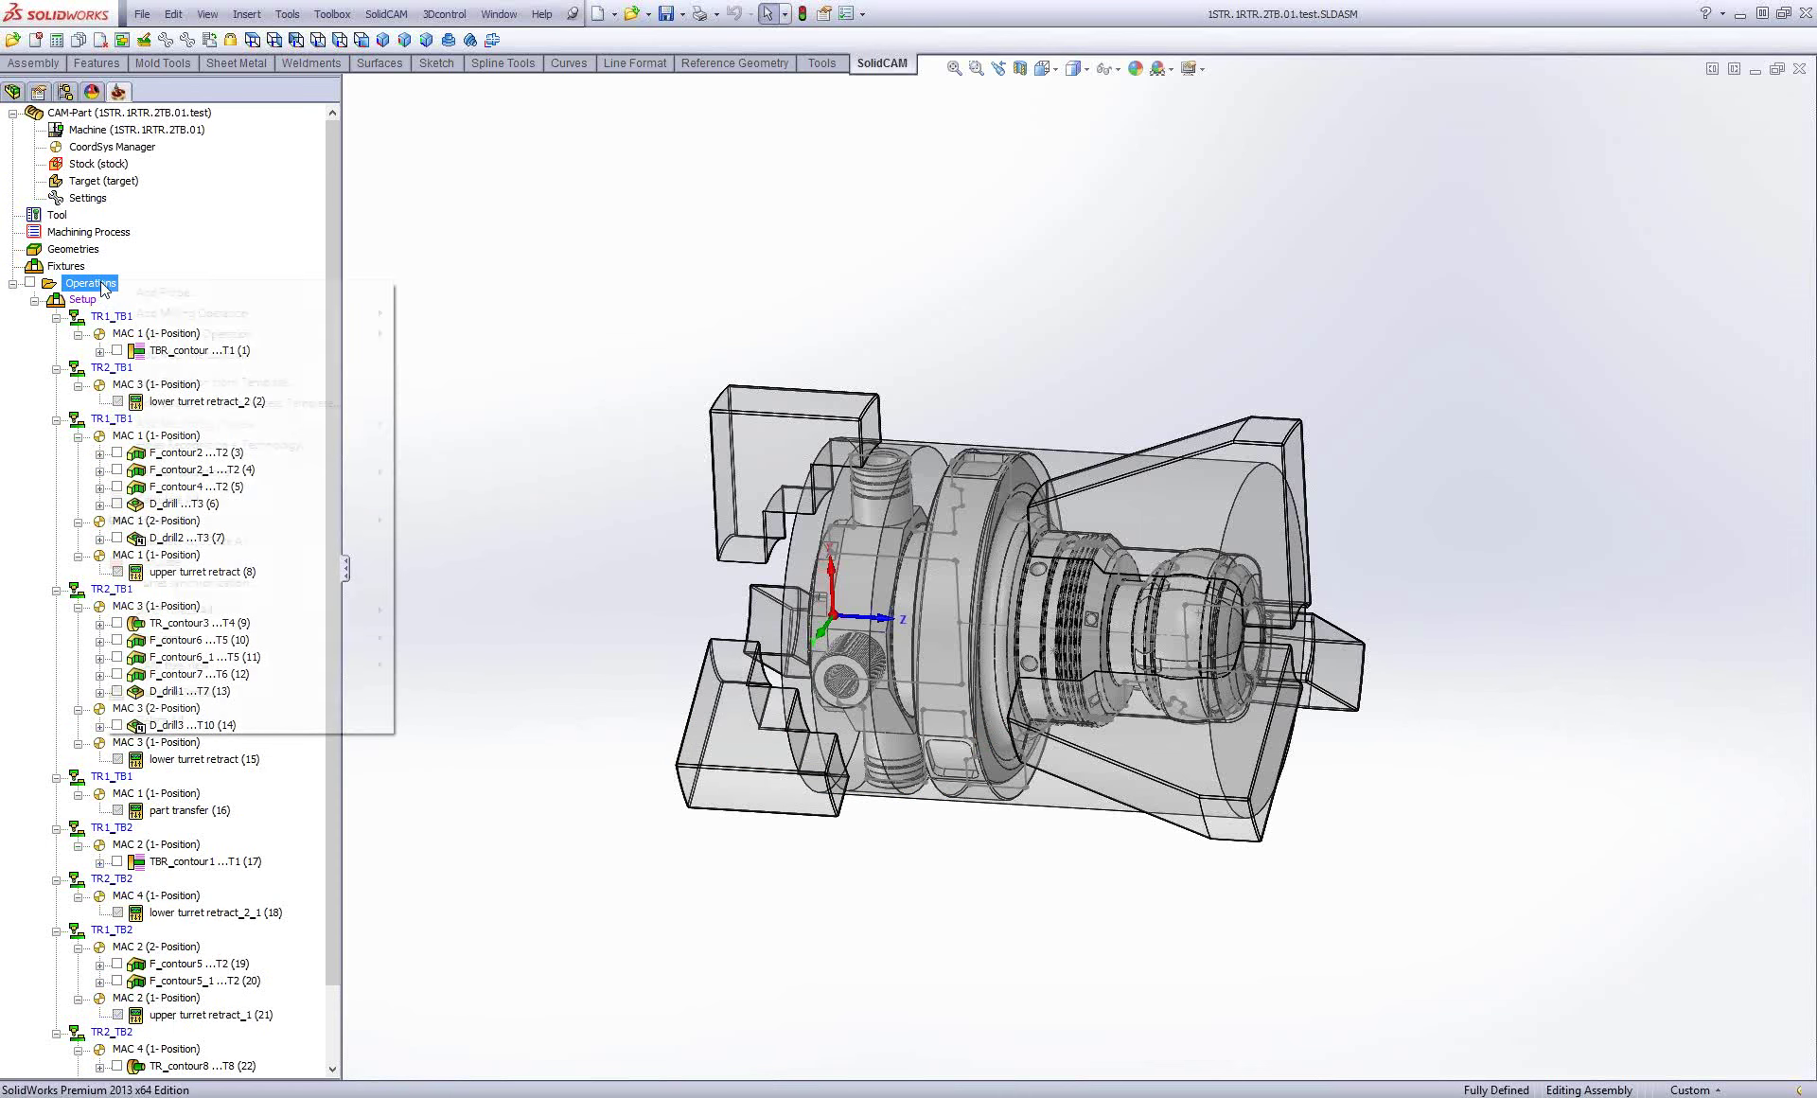
{"action": "left_click", "coordinate": [206, 564]}
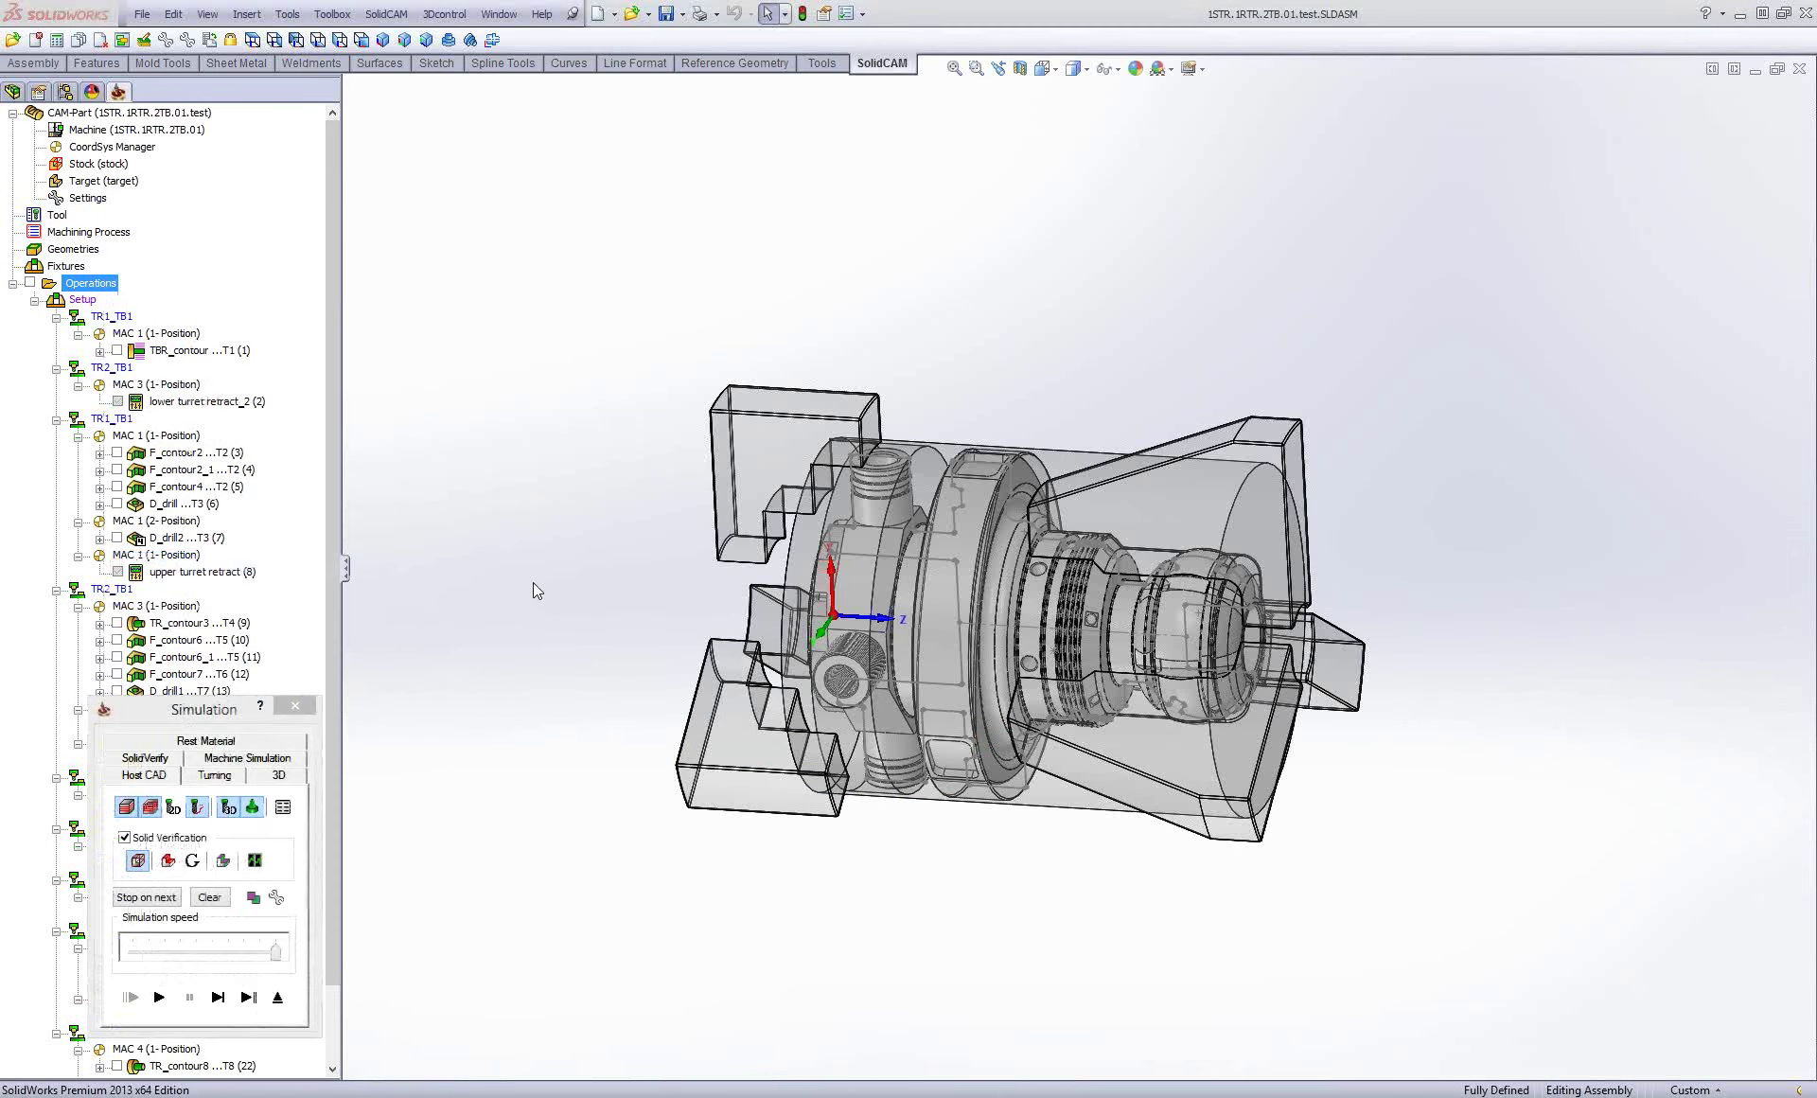
Switch to the Machine Simulation tab and play the full operation list.
{"action": "left_click", "coordinate": [274, 762]}
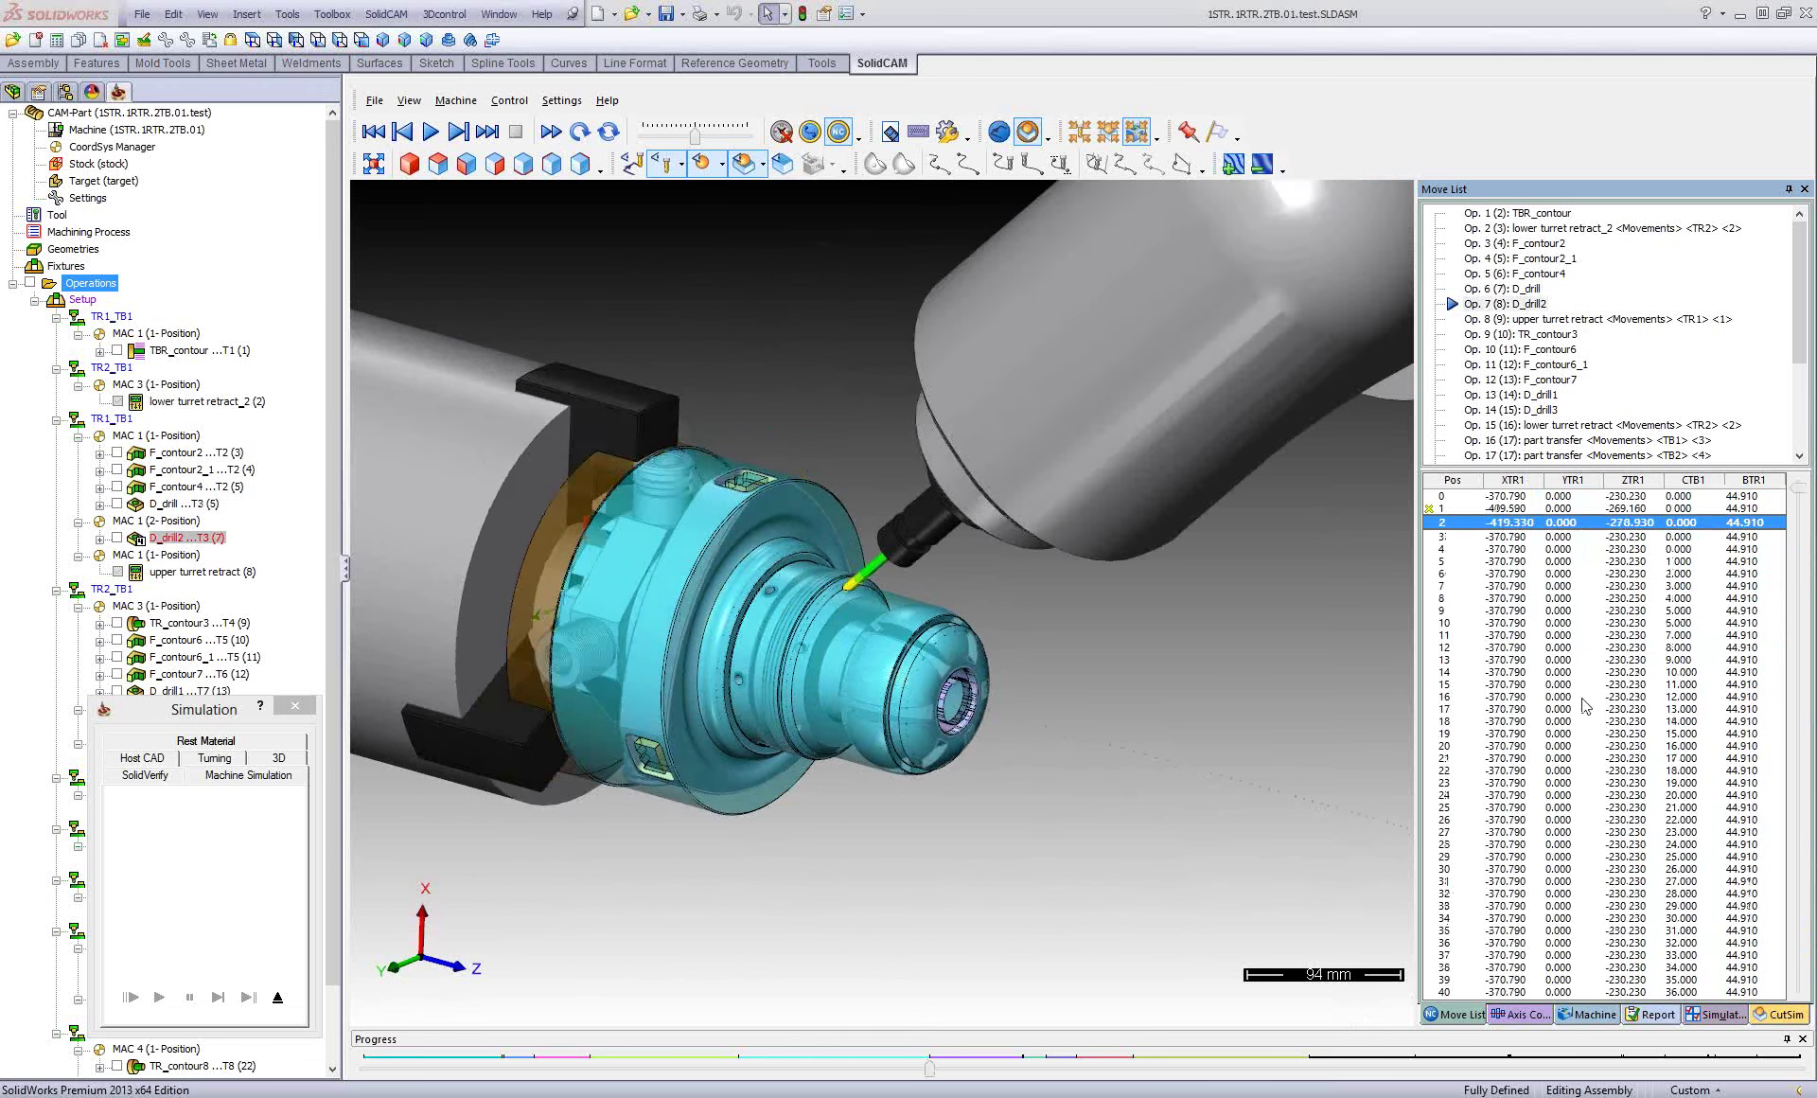
Orbit and zoom the machine view, dragging the Move List forward through F_contour6 to D_drill3.
{"action": "mouse_move", "coordinate": [990, 492]}
{"action": "middle_mouse_down"}
{"action": "mouse_move", "coordinate": [884, 518]}
{"action": "mouse_move", "coordinate": [781, 607]}
{"action": "middle_mouse_up"}
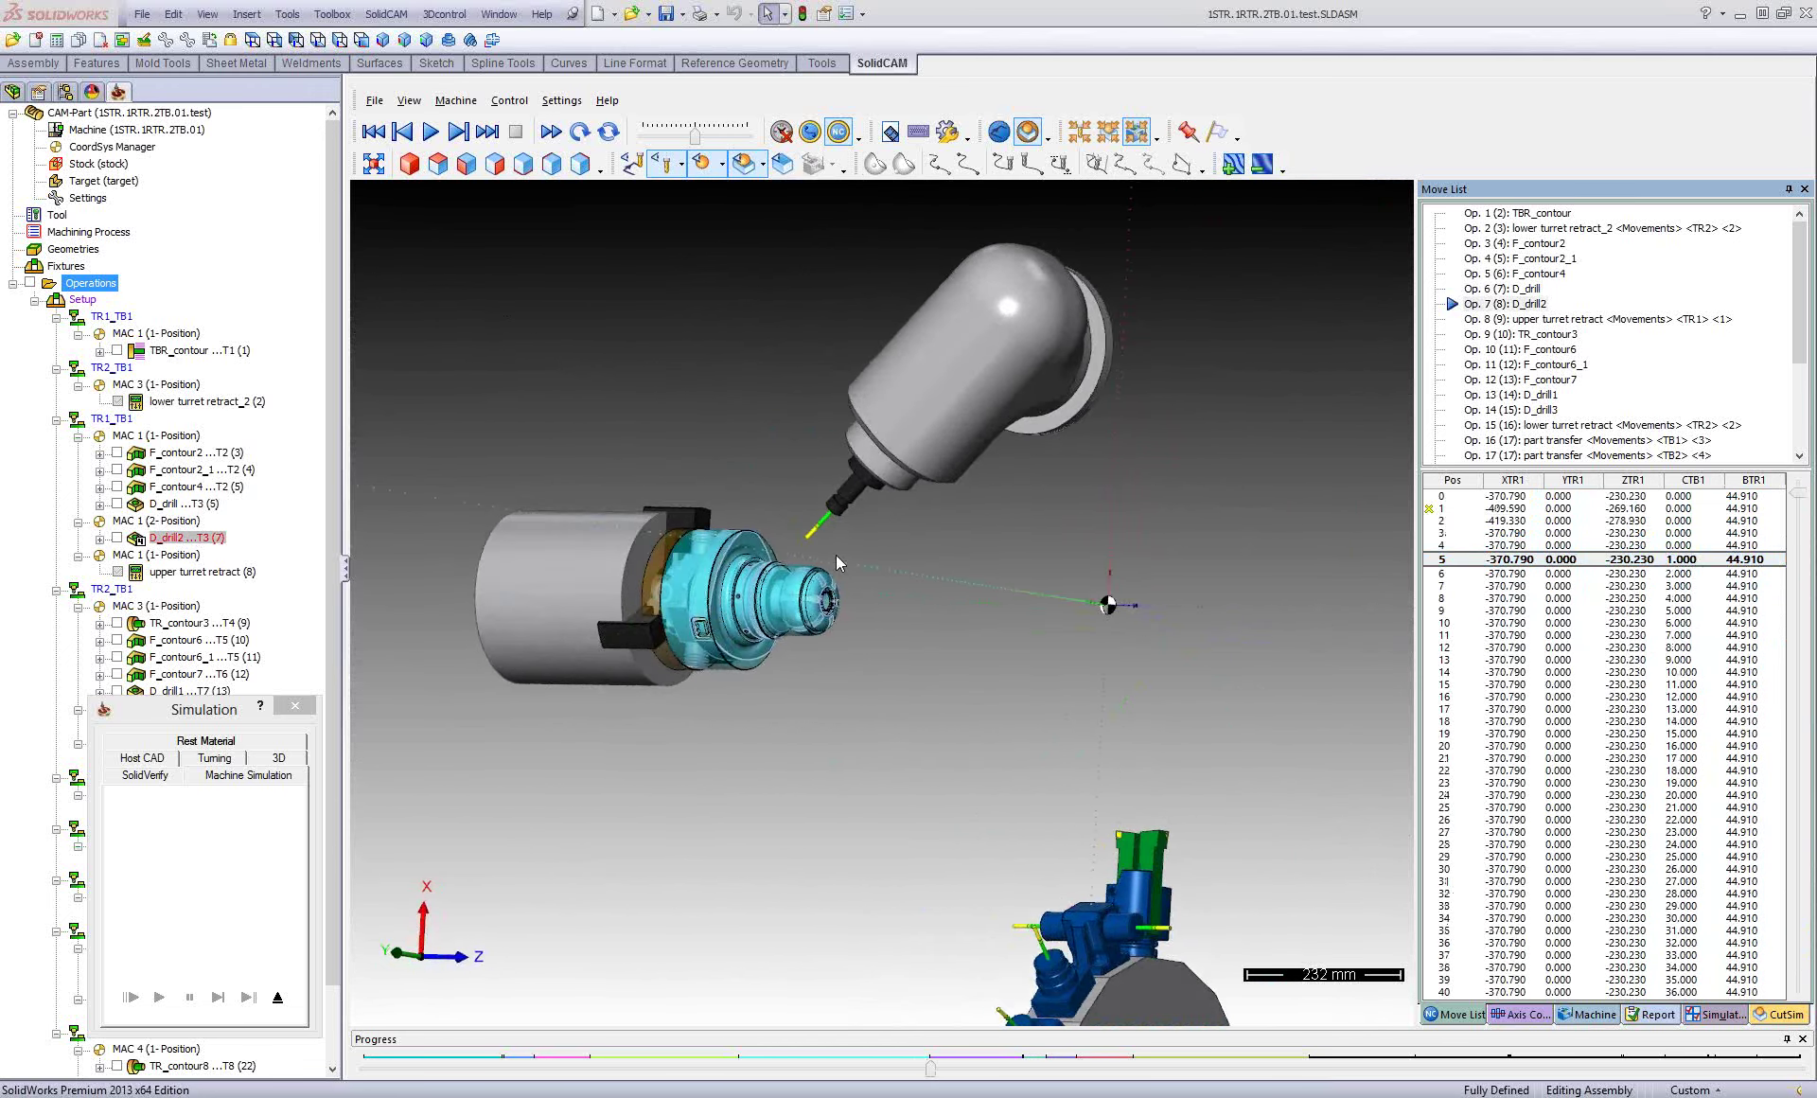
{"action": "scroll", "coordinate": [776, 579], "scroll_direction": "up", "scroll_amount": 3}
{"action": "scroll", "coordinate": [776, 579], "scroll_direction": "up", "scroll_amount": 1}
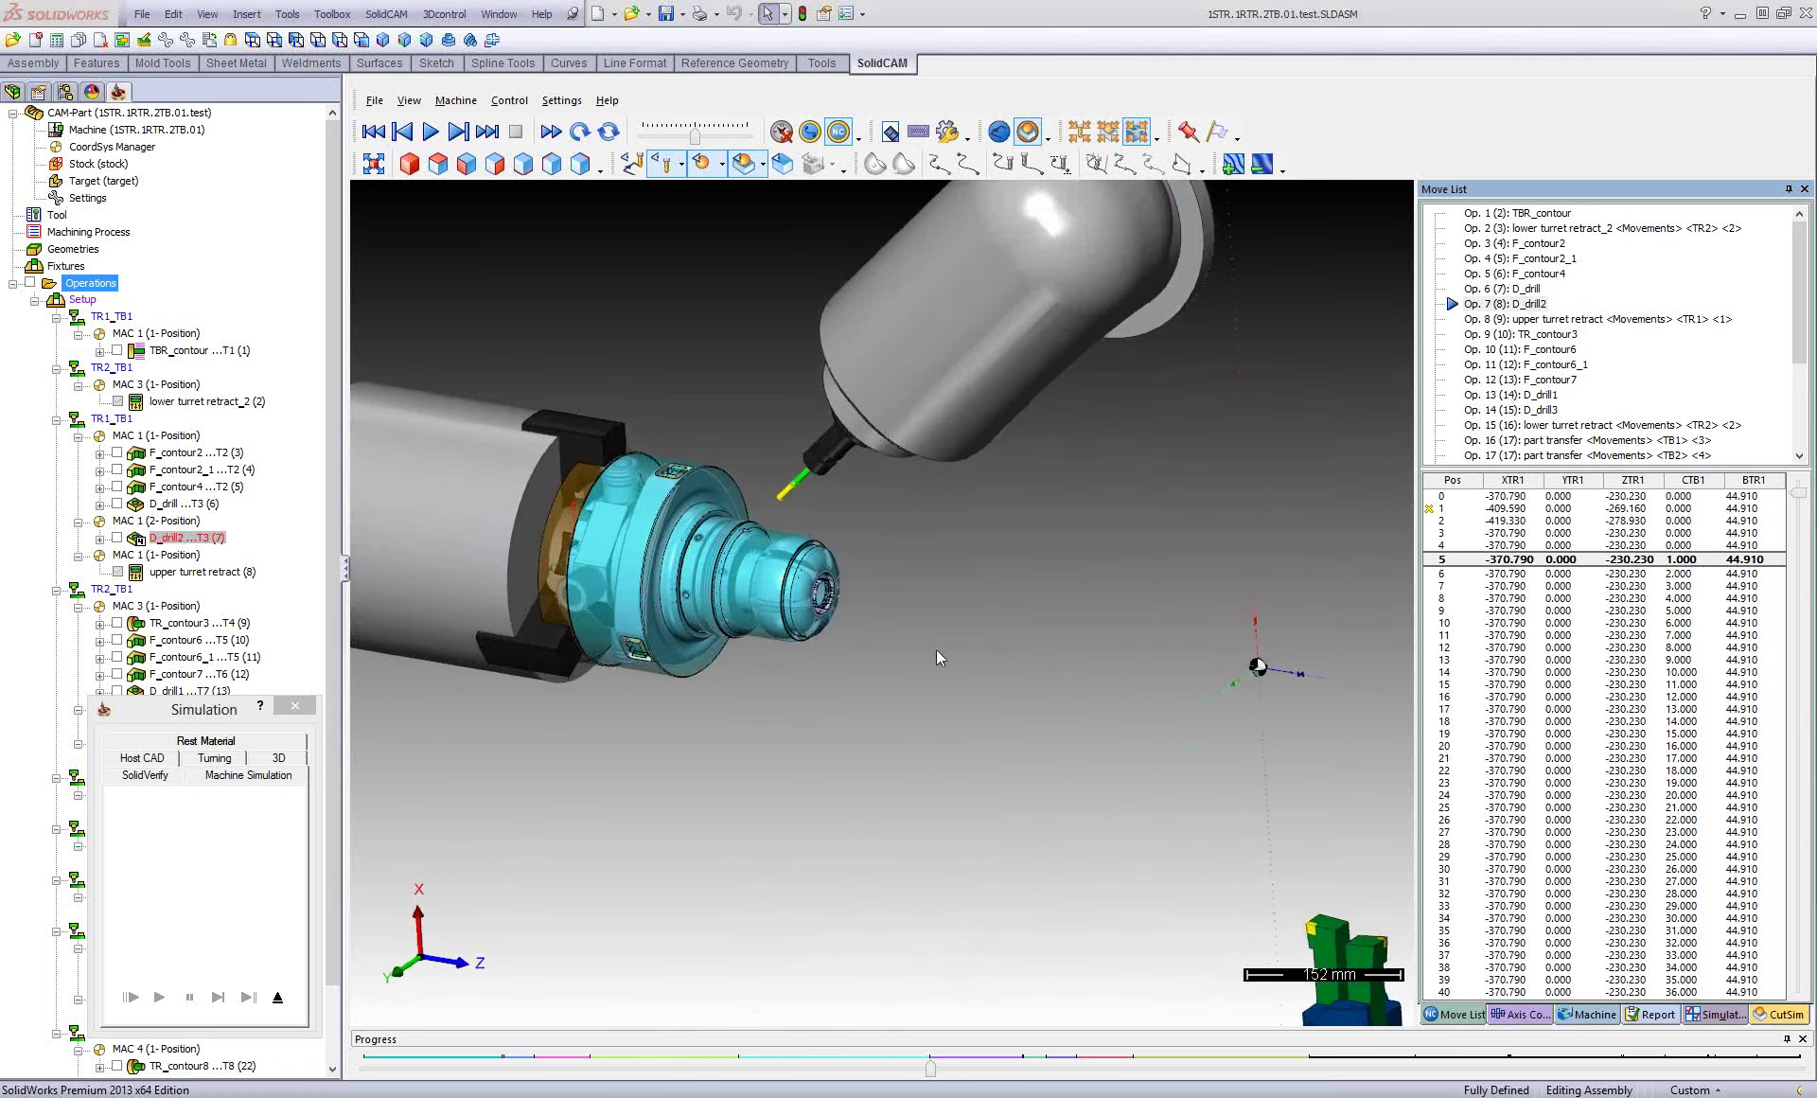
{"action": "left_click_drag", "start_coordinate": [1801, 494], "coordinate": [1792, 931]}
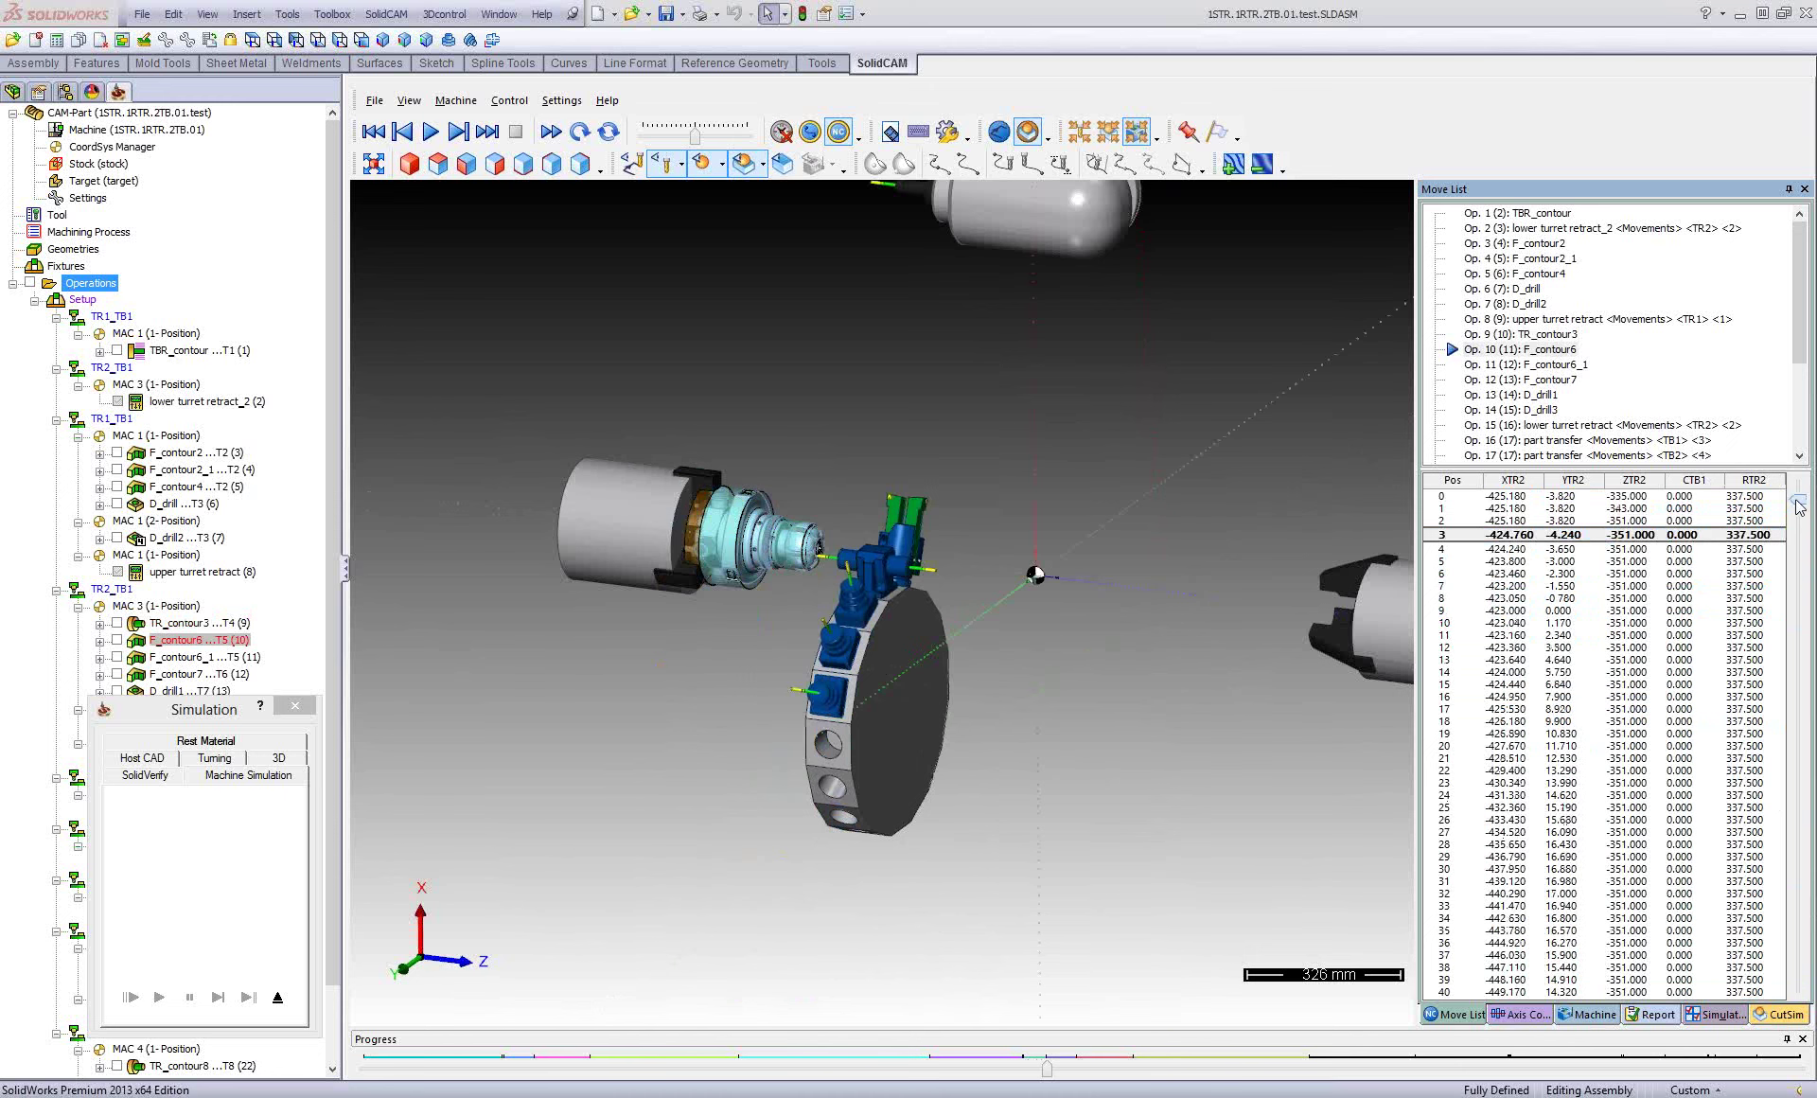
{"action": "left_click_drag", "start_coordinate": [1797, 507], "coordinate": [1791, 994]}
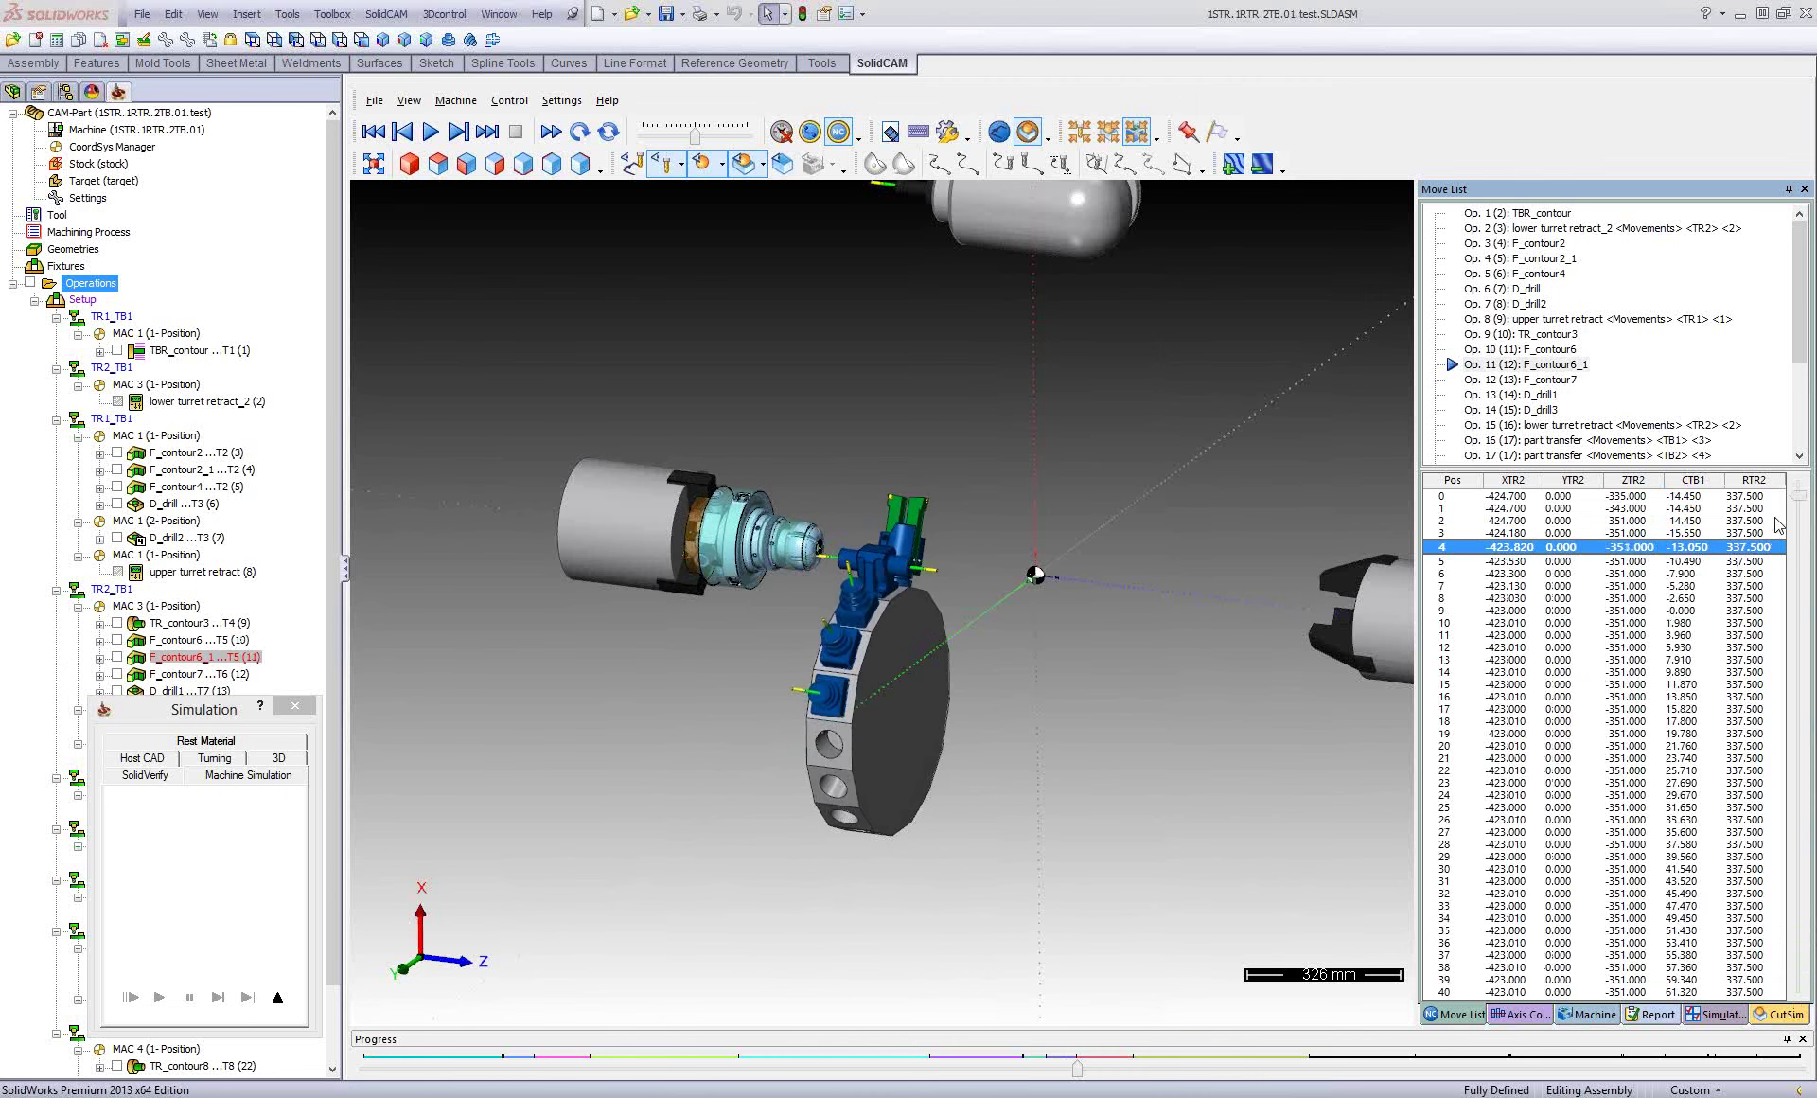
{"action": "left_click_drag", "start_coordinate": [1797, 495], "coordinate": [1798, 989]}
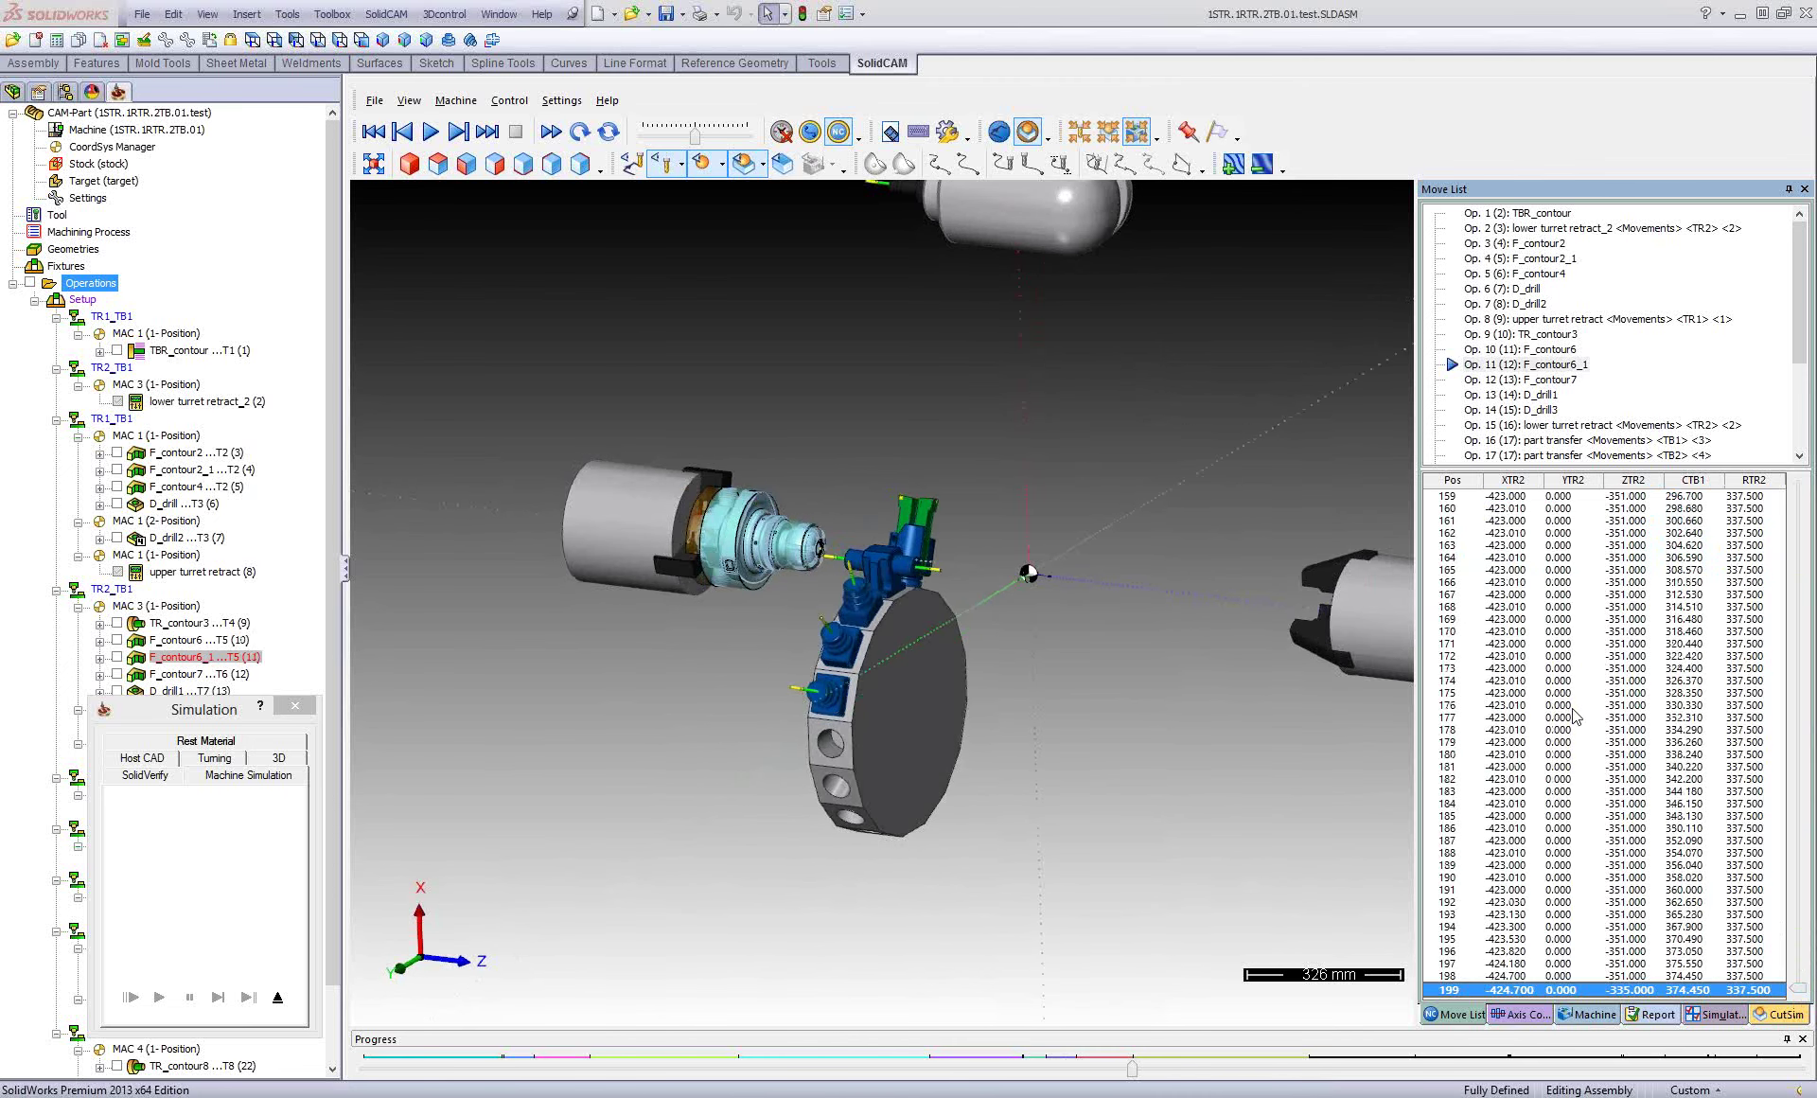
{"action": "scroll", "coordinate": [1105, 632], "scroll_direction": "up", "scroll_amount": 3}
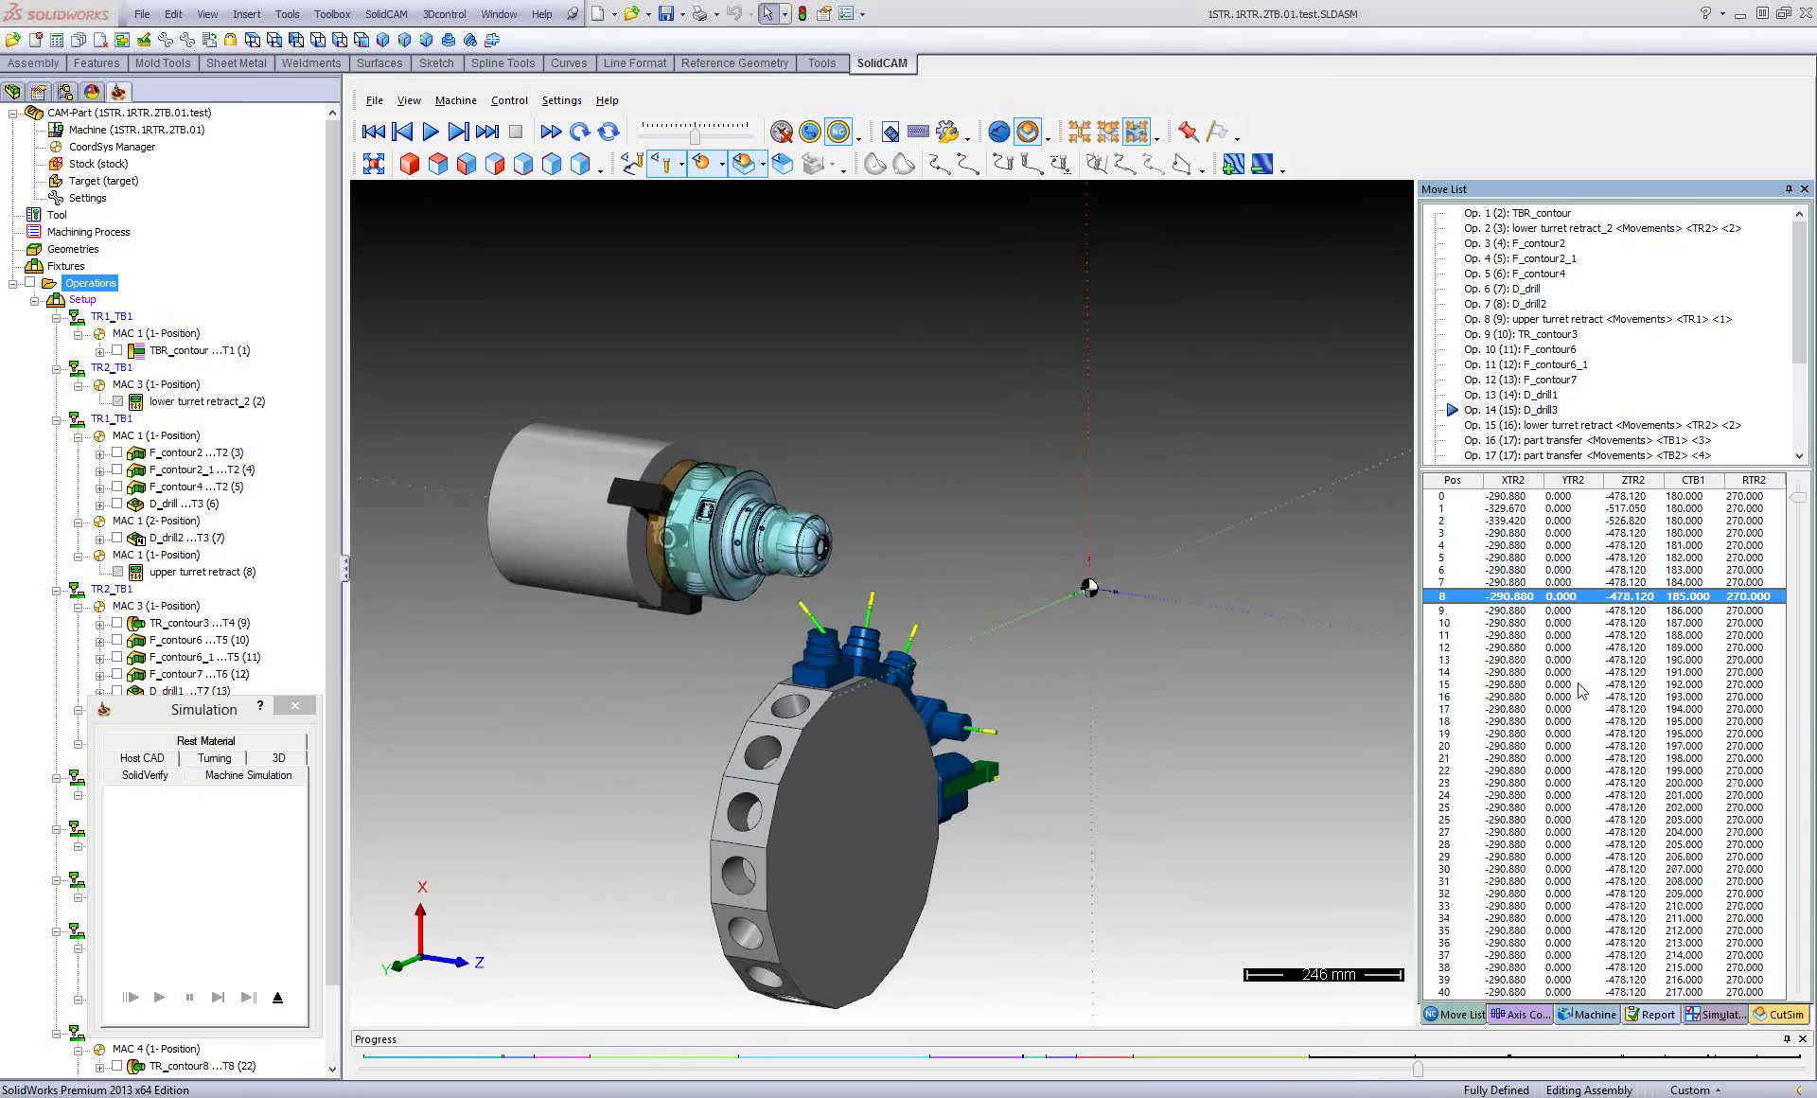
Advance the Move List and rotate and zoom the view through the part transfer to retract_2_1.
{"action": "left_click_drag", "start_coordinate": [1799, 512], "coordinate": [1795, 951]}
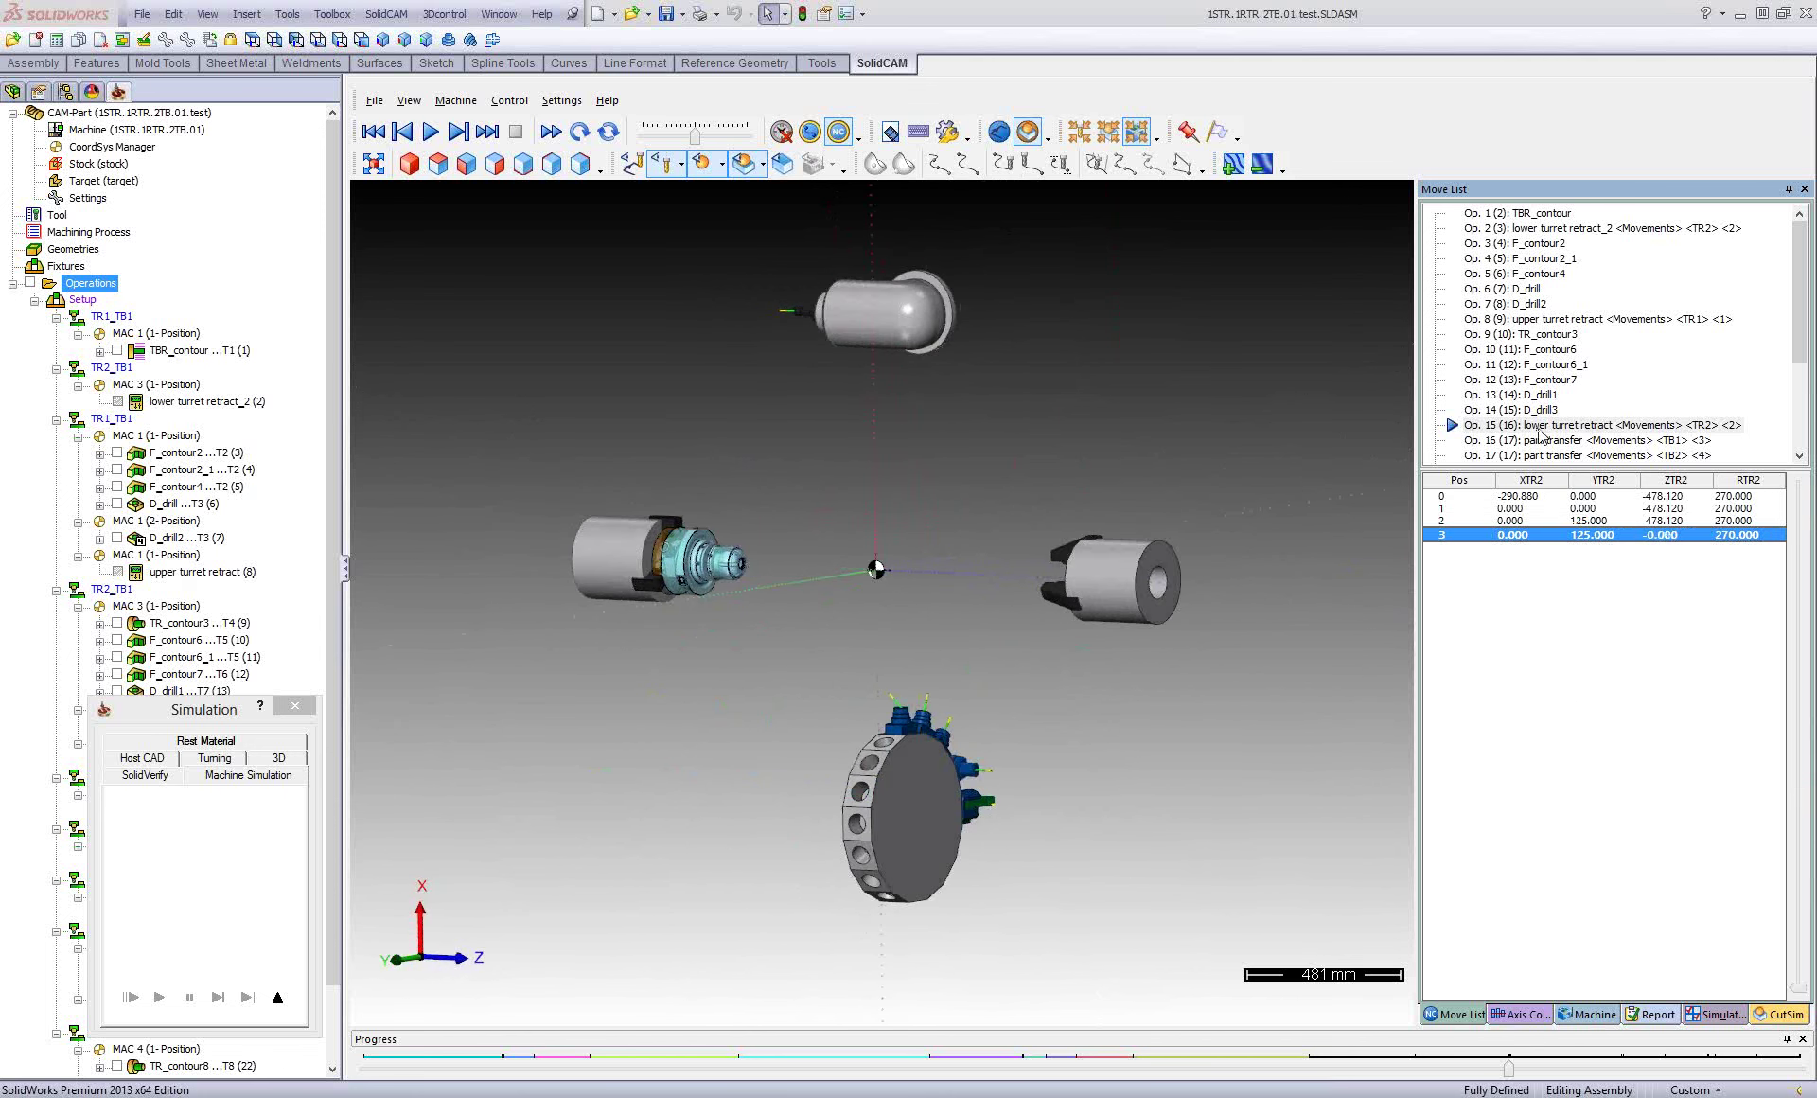
{"action": "mouse_move", "coordinate": [1177, 702]}
{"action": "left_mouse_down"}
{"action": "mouse_move", "coordinate": [999, 751]}
{"action": "mouse_move", "coordinate": [843, 852]}
{"action": "mouse_move", "coordinate": [935, 821]}
{"action": "mouse_move", "coordinate": [905, 821]}
{"action": "left_mouse_up"}
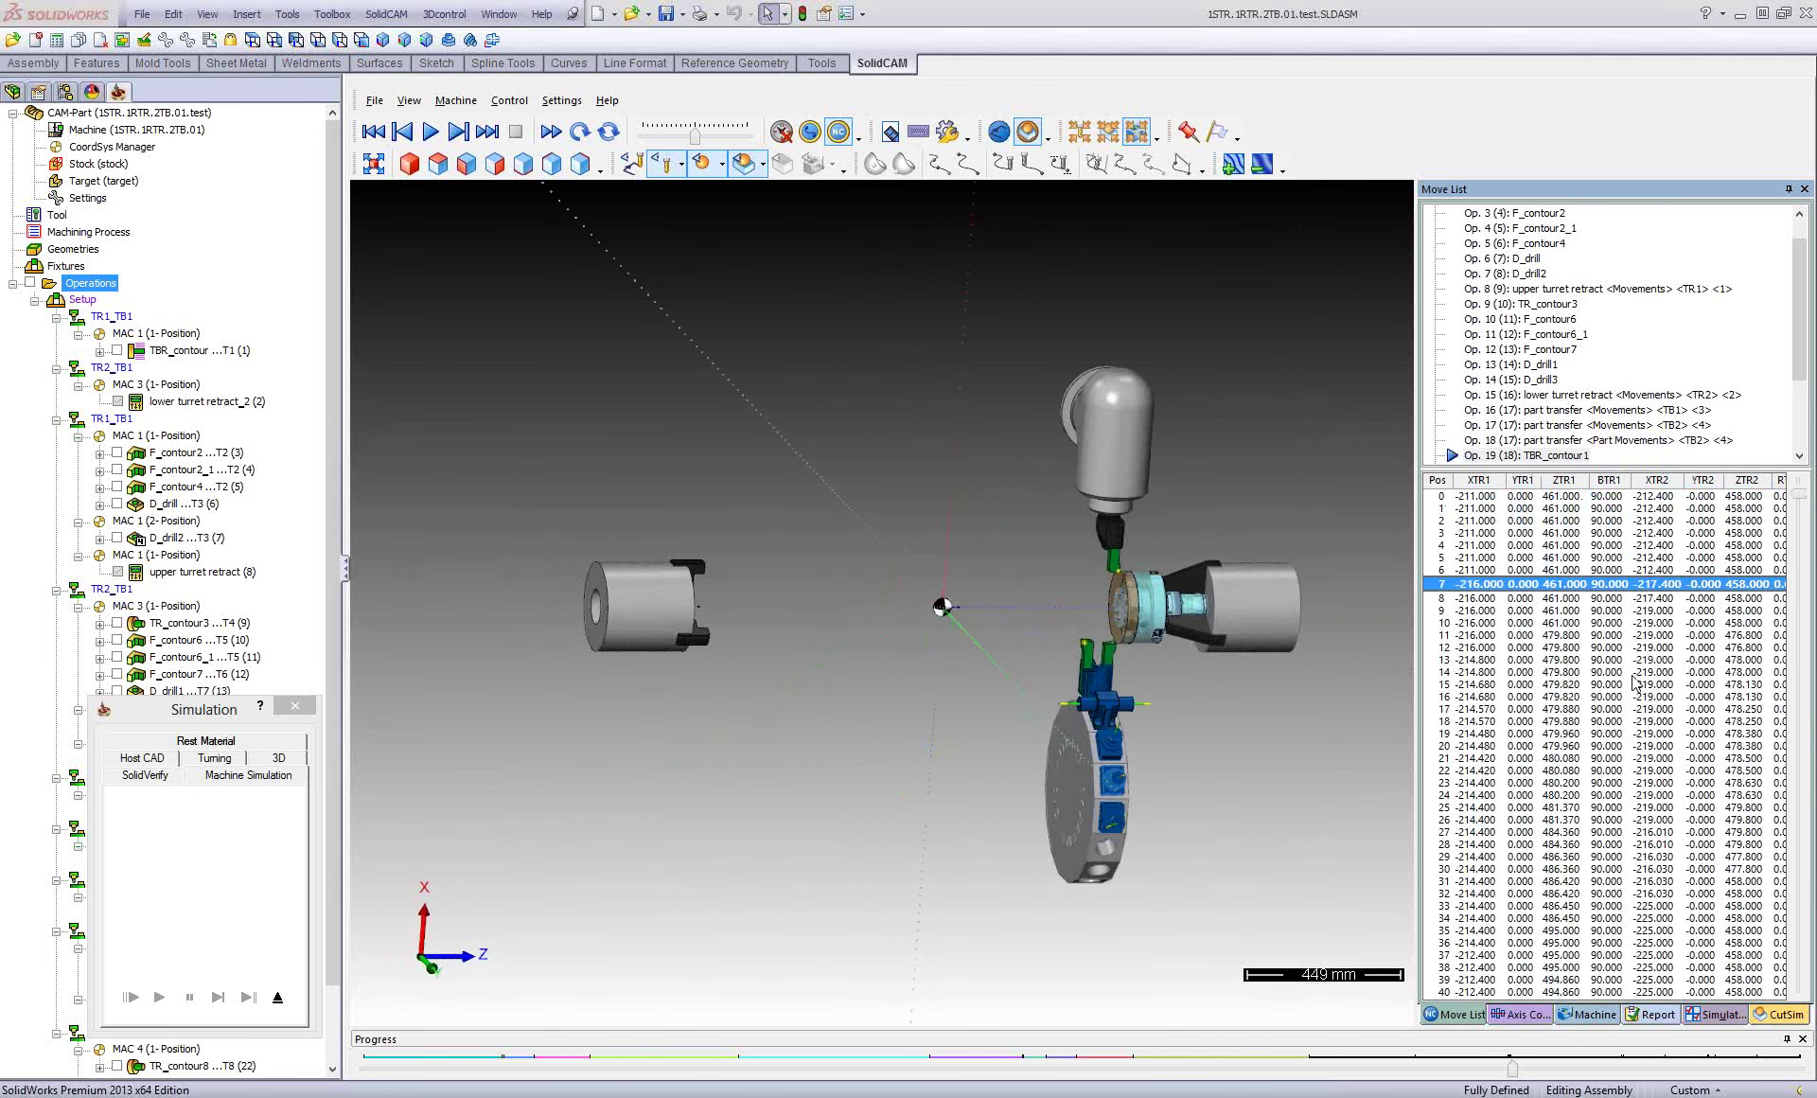
{"action": "scroll", "coordinate": [1230, 624], "scroll_direction": "up", "scroll_amount": 3}
{"action": "scroll", "coordinate": [1154, 617], "scroll_direction": "up", "scroll_amount": 2}
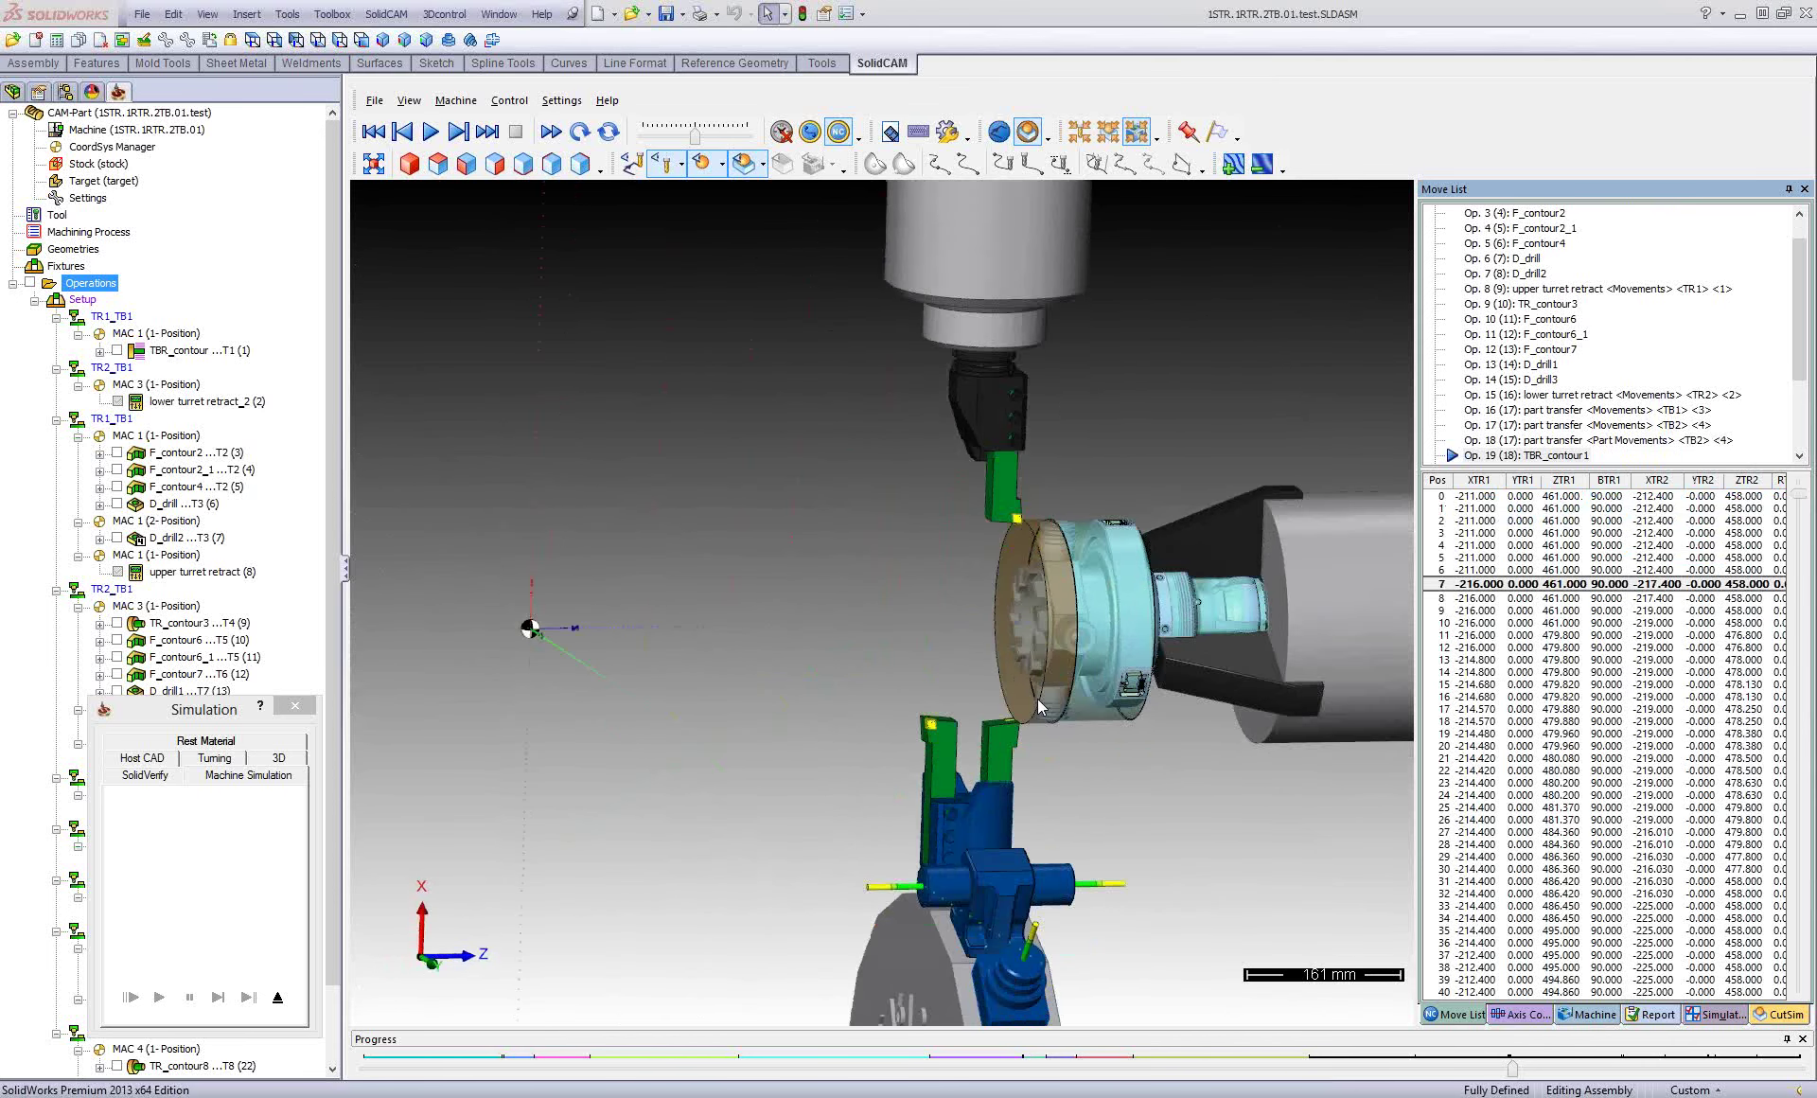
{"action": "scroll", "coordinate": [1365, 787], "scroll_direction": "down", "scroll_amount": 2}
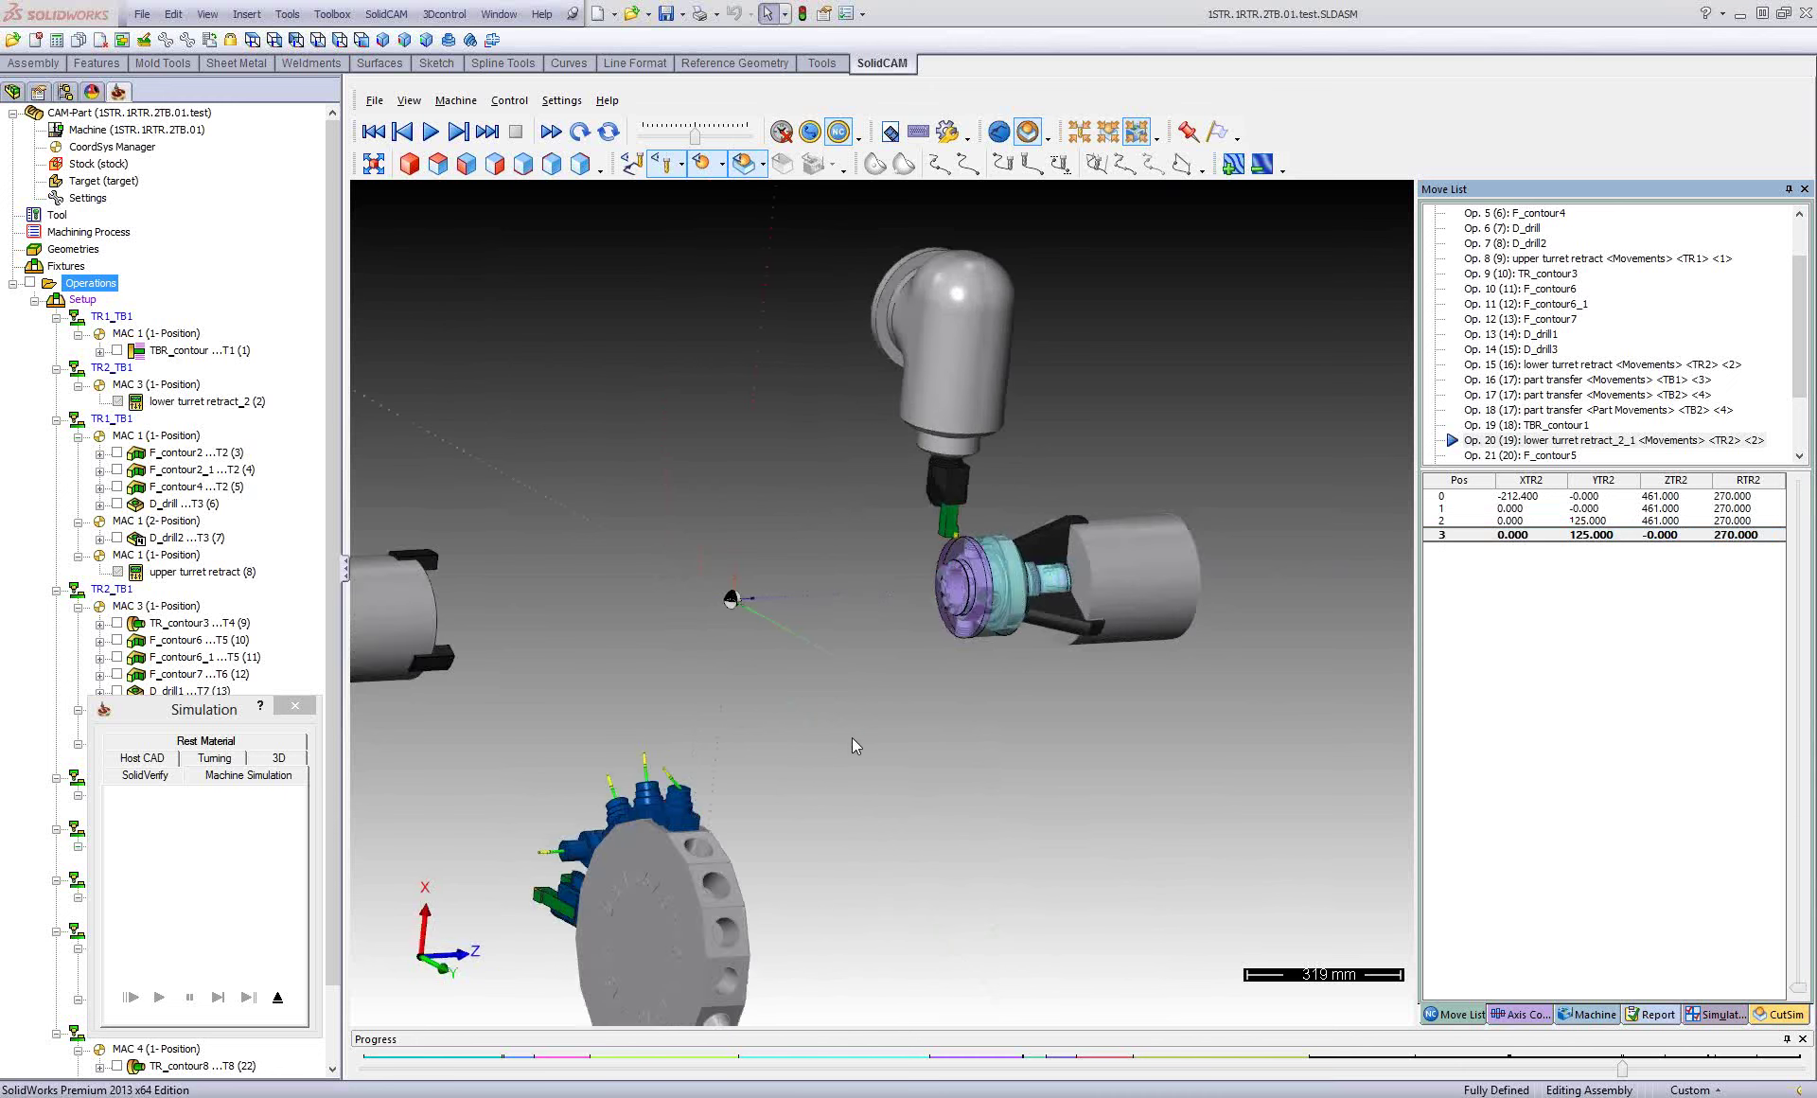
Orbit and zoom the view around the machine as the simulation plays.
{"action": "middle_click_drag", "start_coordinate": [801, 756], "coordinate": [717, 861]}
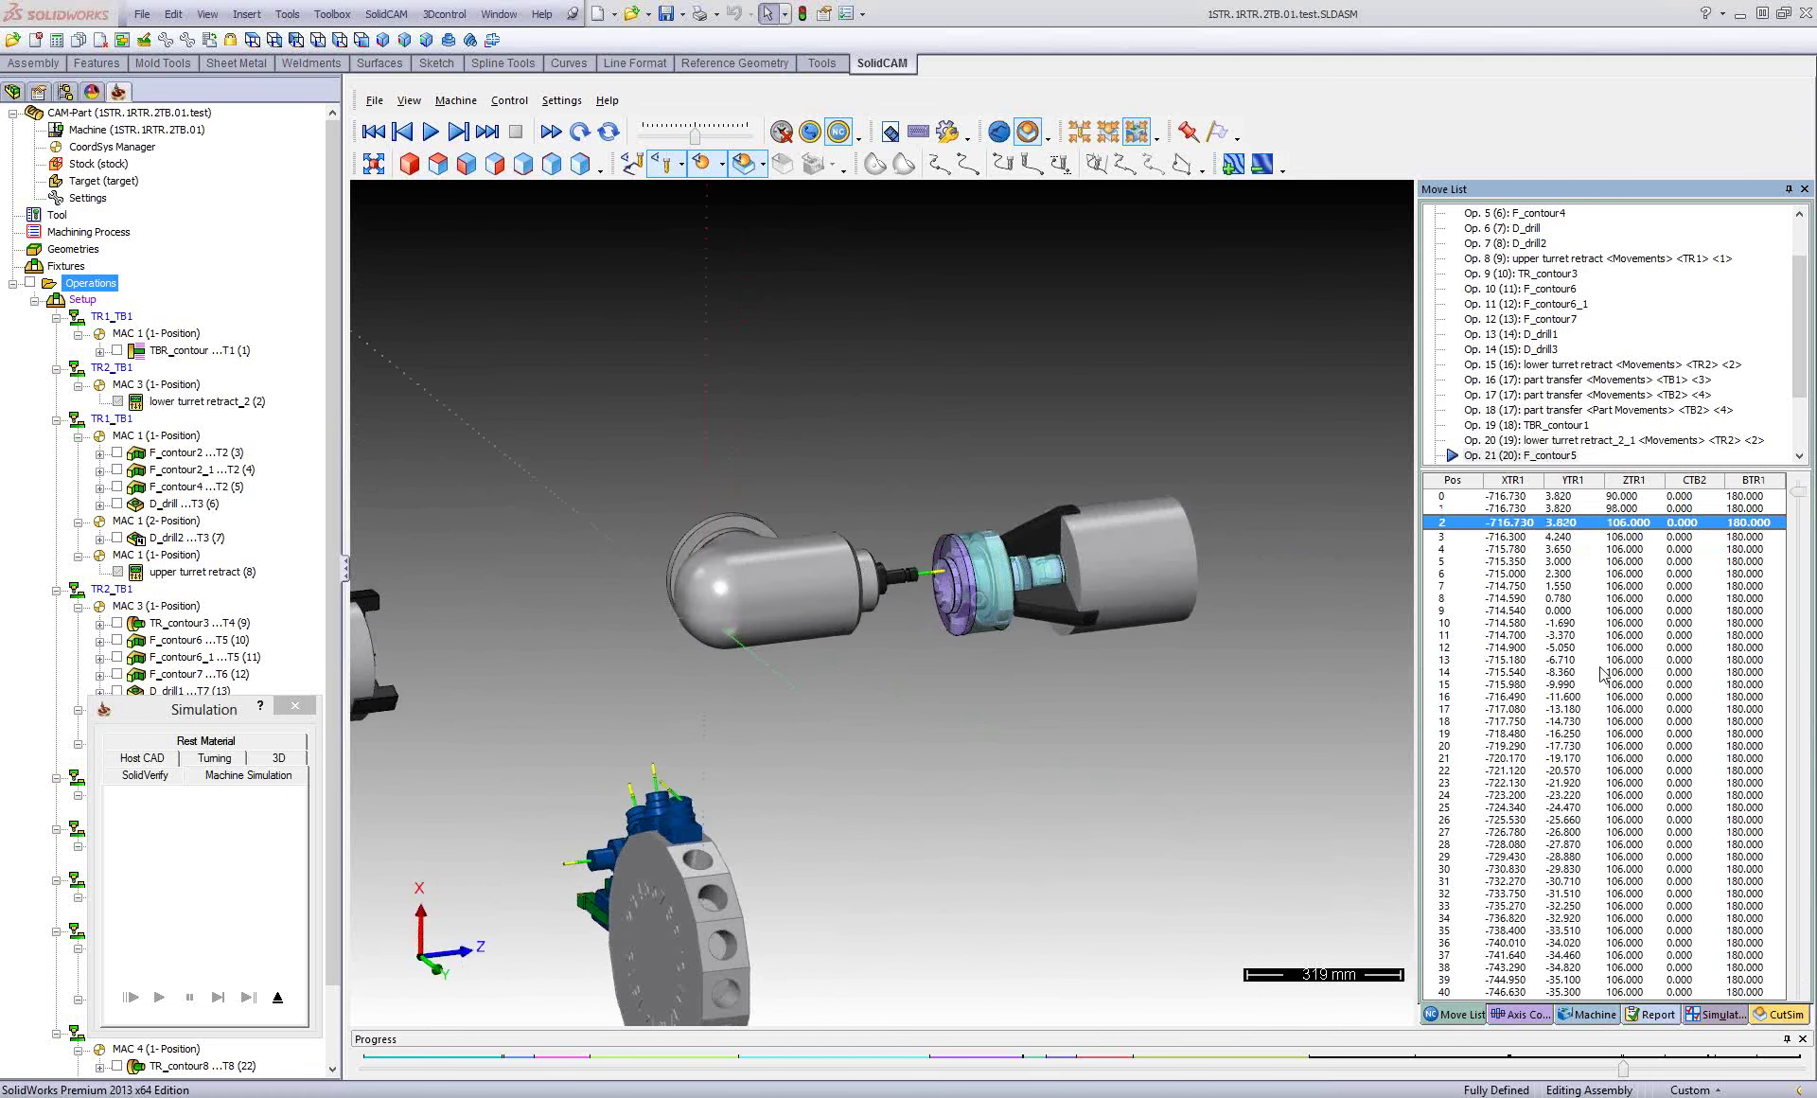
{"action": "scroll", "coordinate": [774, 606], "scroll_direction": "up", "scroll_amount": 1}
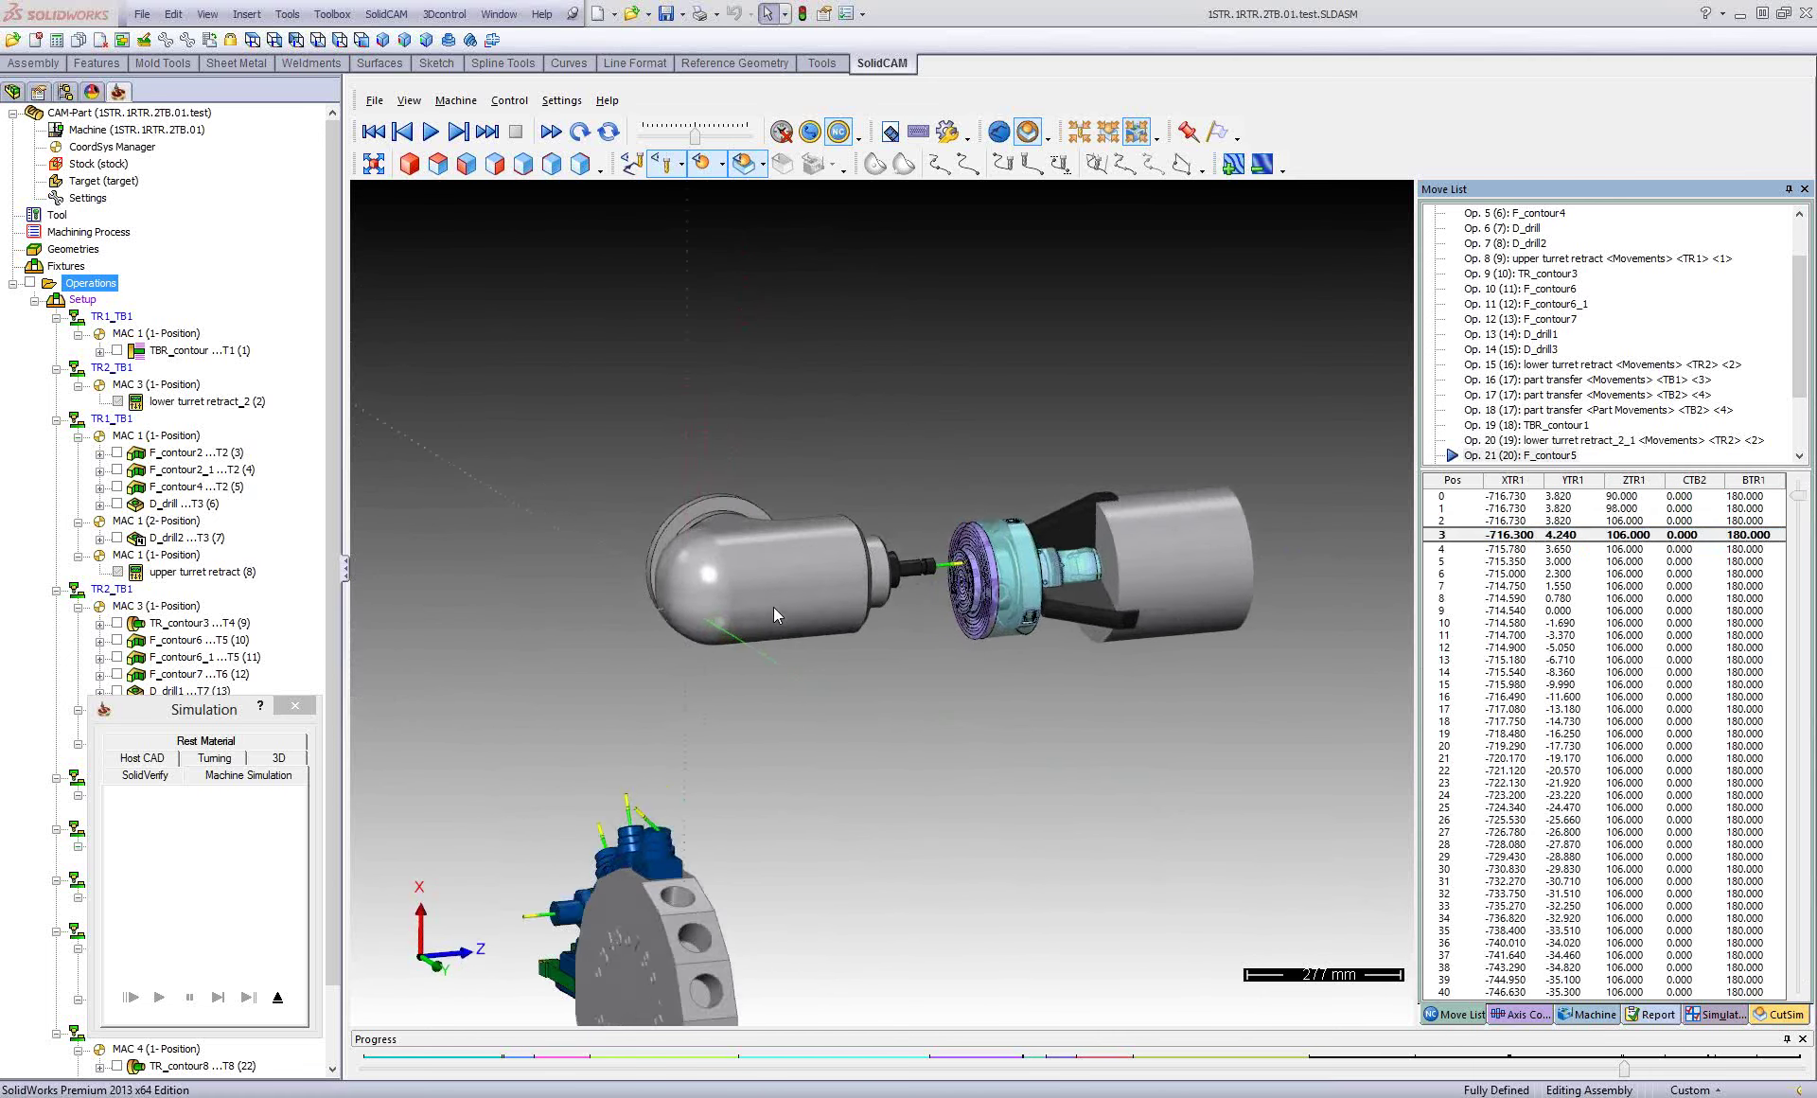
{"action": "scroll", "coordinate": [757, 577], "scroll_direction": "up", "scroll_amount": 2}
{"action": "scroll", "coordinate": [710, 558], "scroll_direction": "up", "scroll_amount": 1}
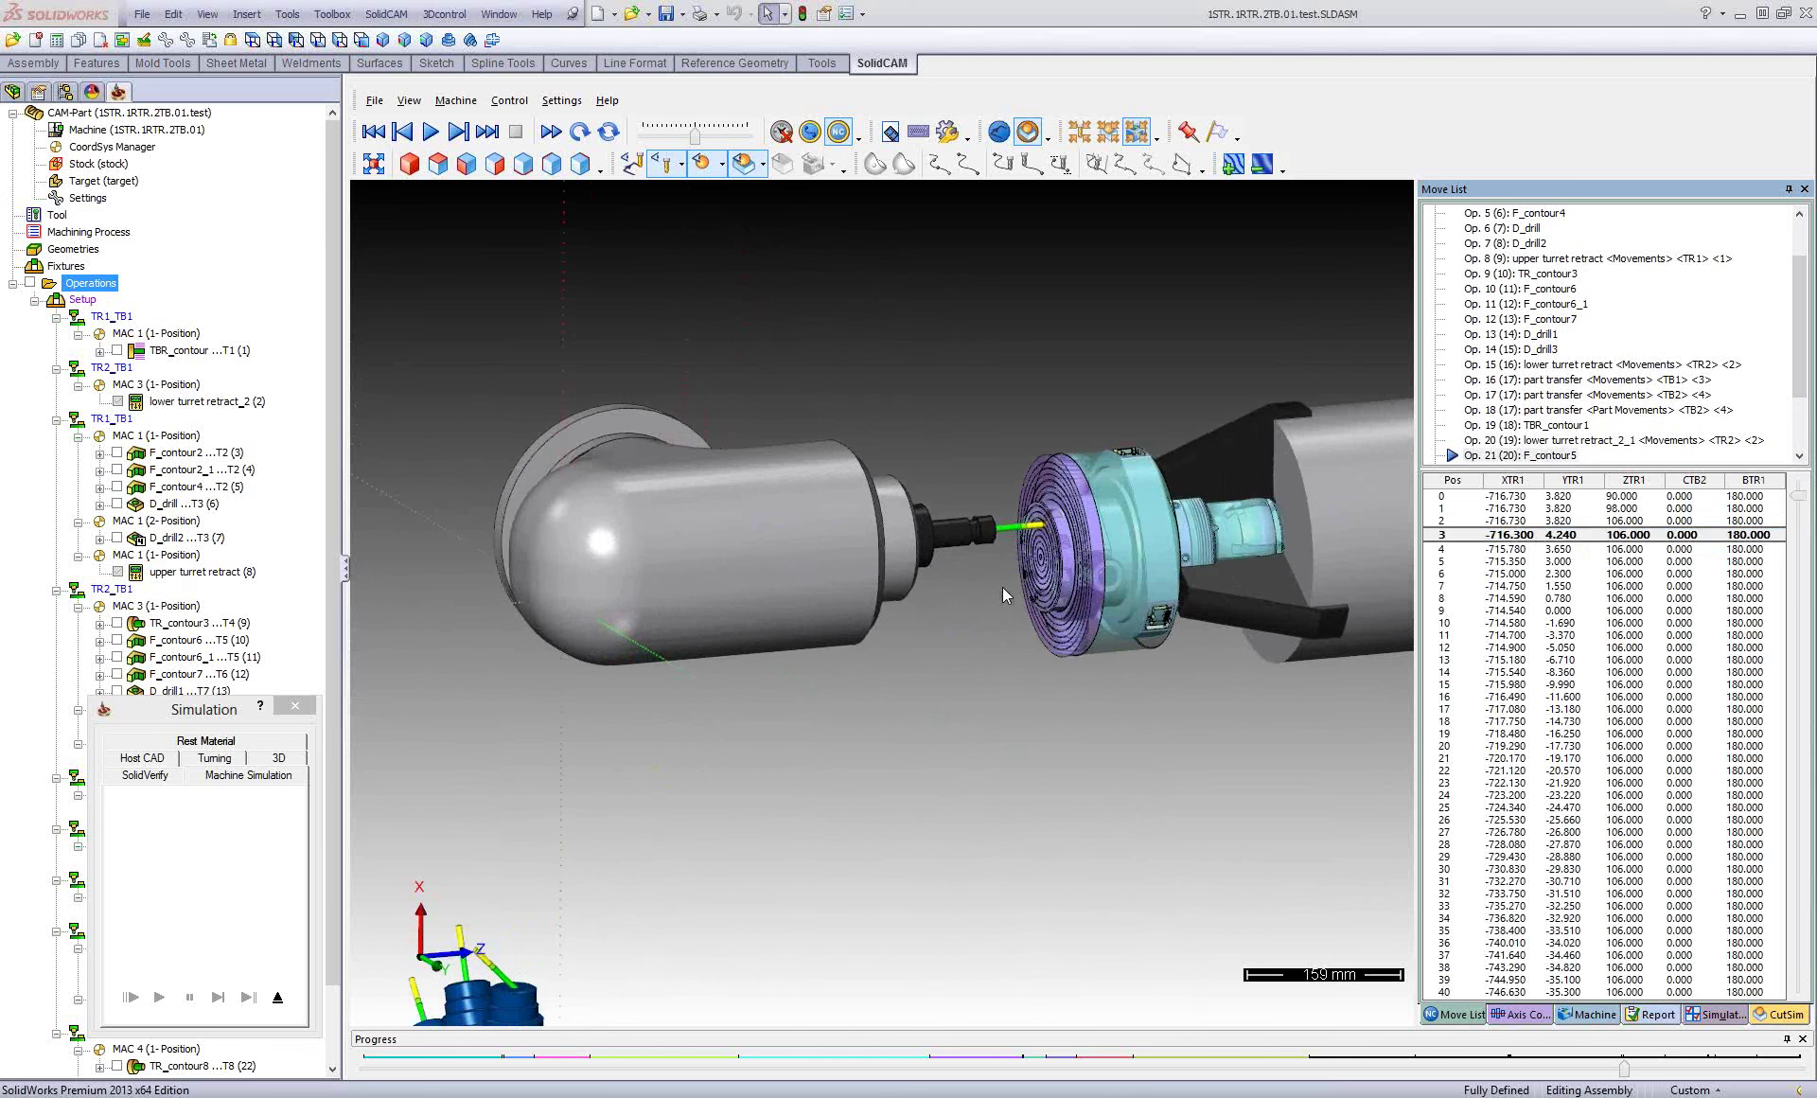
{"action": "scroll", "coordinate": [1002, 587], "scroll_direction": "down", "scroll_amount": 3}
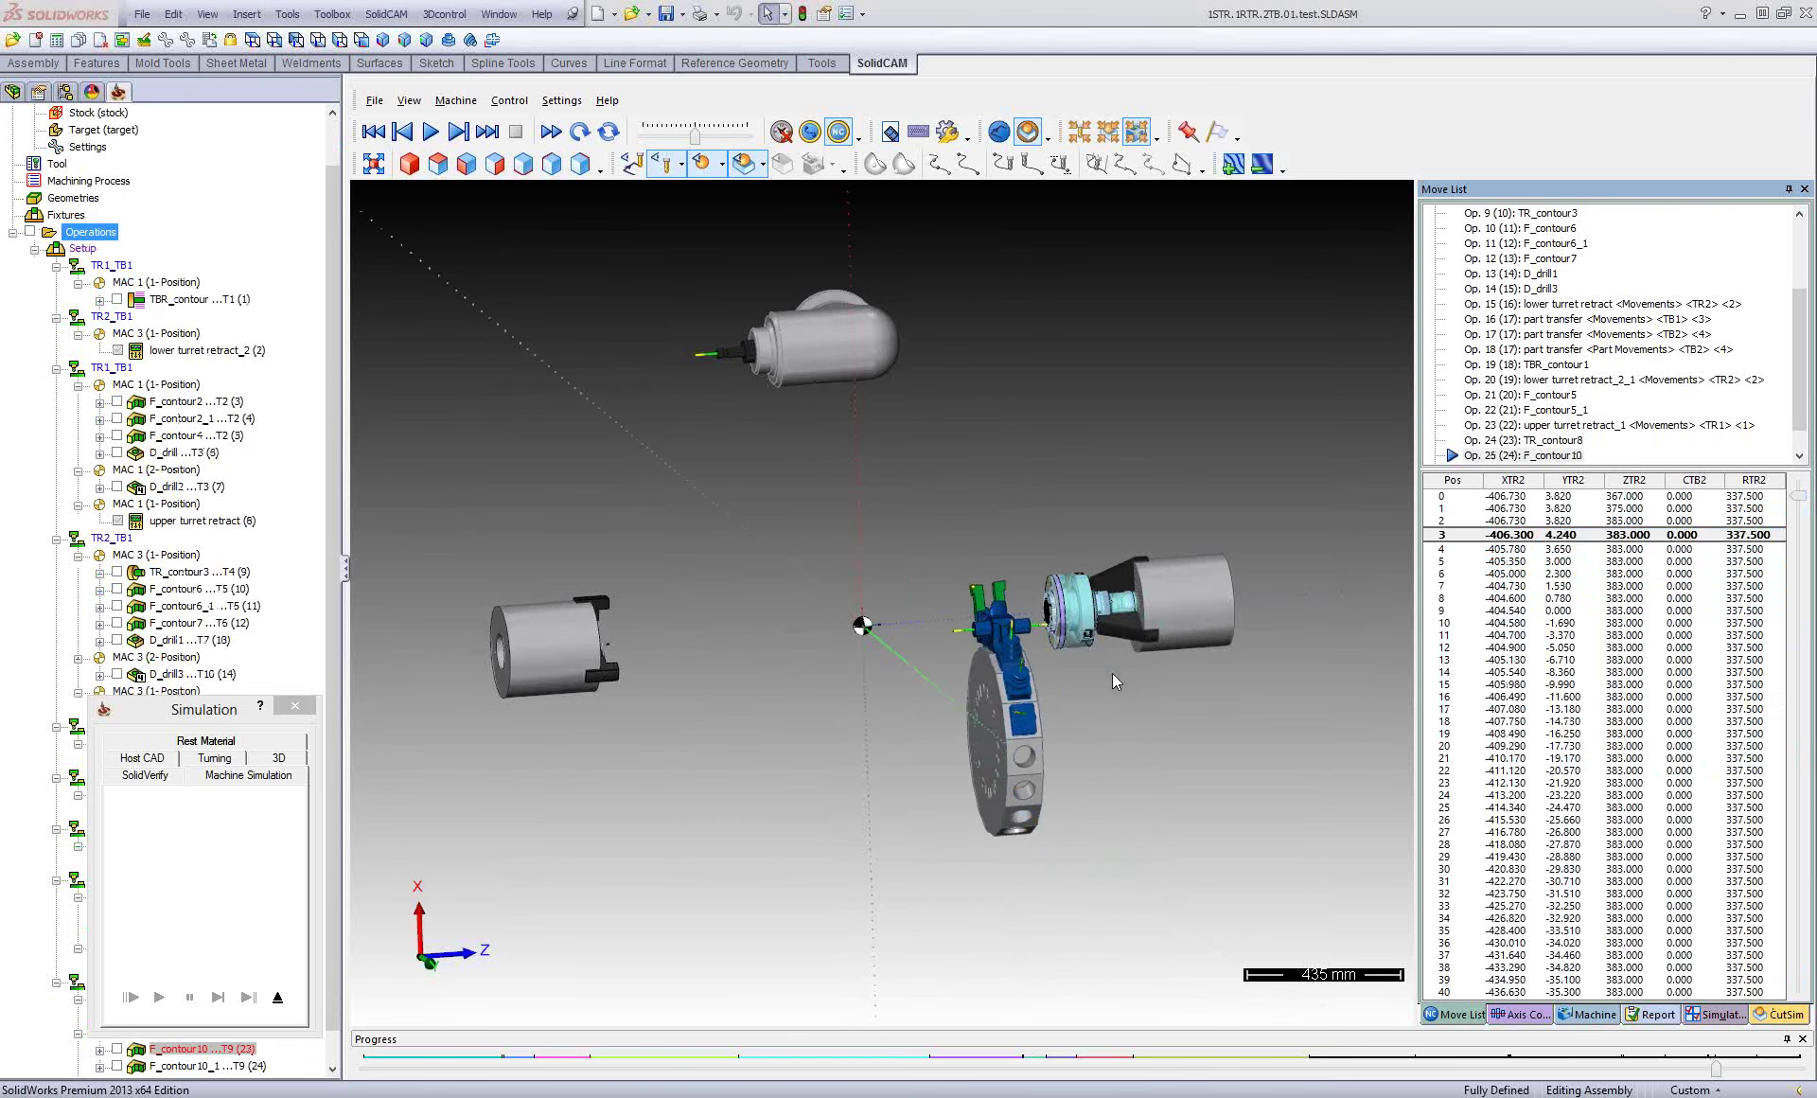
Orbit toward the turret and spindle, then drag the Move List through F_contour10 to retract_1.
{"action": "mouse_move", "coordinate": [1111, 673]}
{"action": "middle_mouse_down"}
{"action": "mouse_move", "coordinate": [1128, 670]}
{"action": "mouse_move", "coordinate": [1085, 661]}
{"action": "middle_mouse_up"}
{"action": "scroll", "coordinate": [1085, 660], "scroll_direction": "up", "scroll_amount": 2}
{"action": "scroll", "coordinate": [1079, 651], "scroll_direction": "up", "scroll_amount": 2}
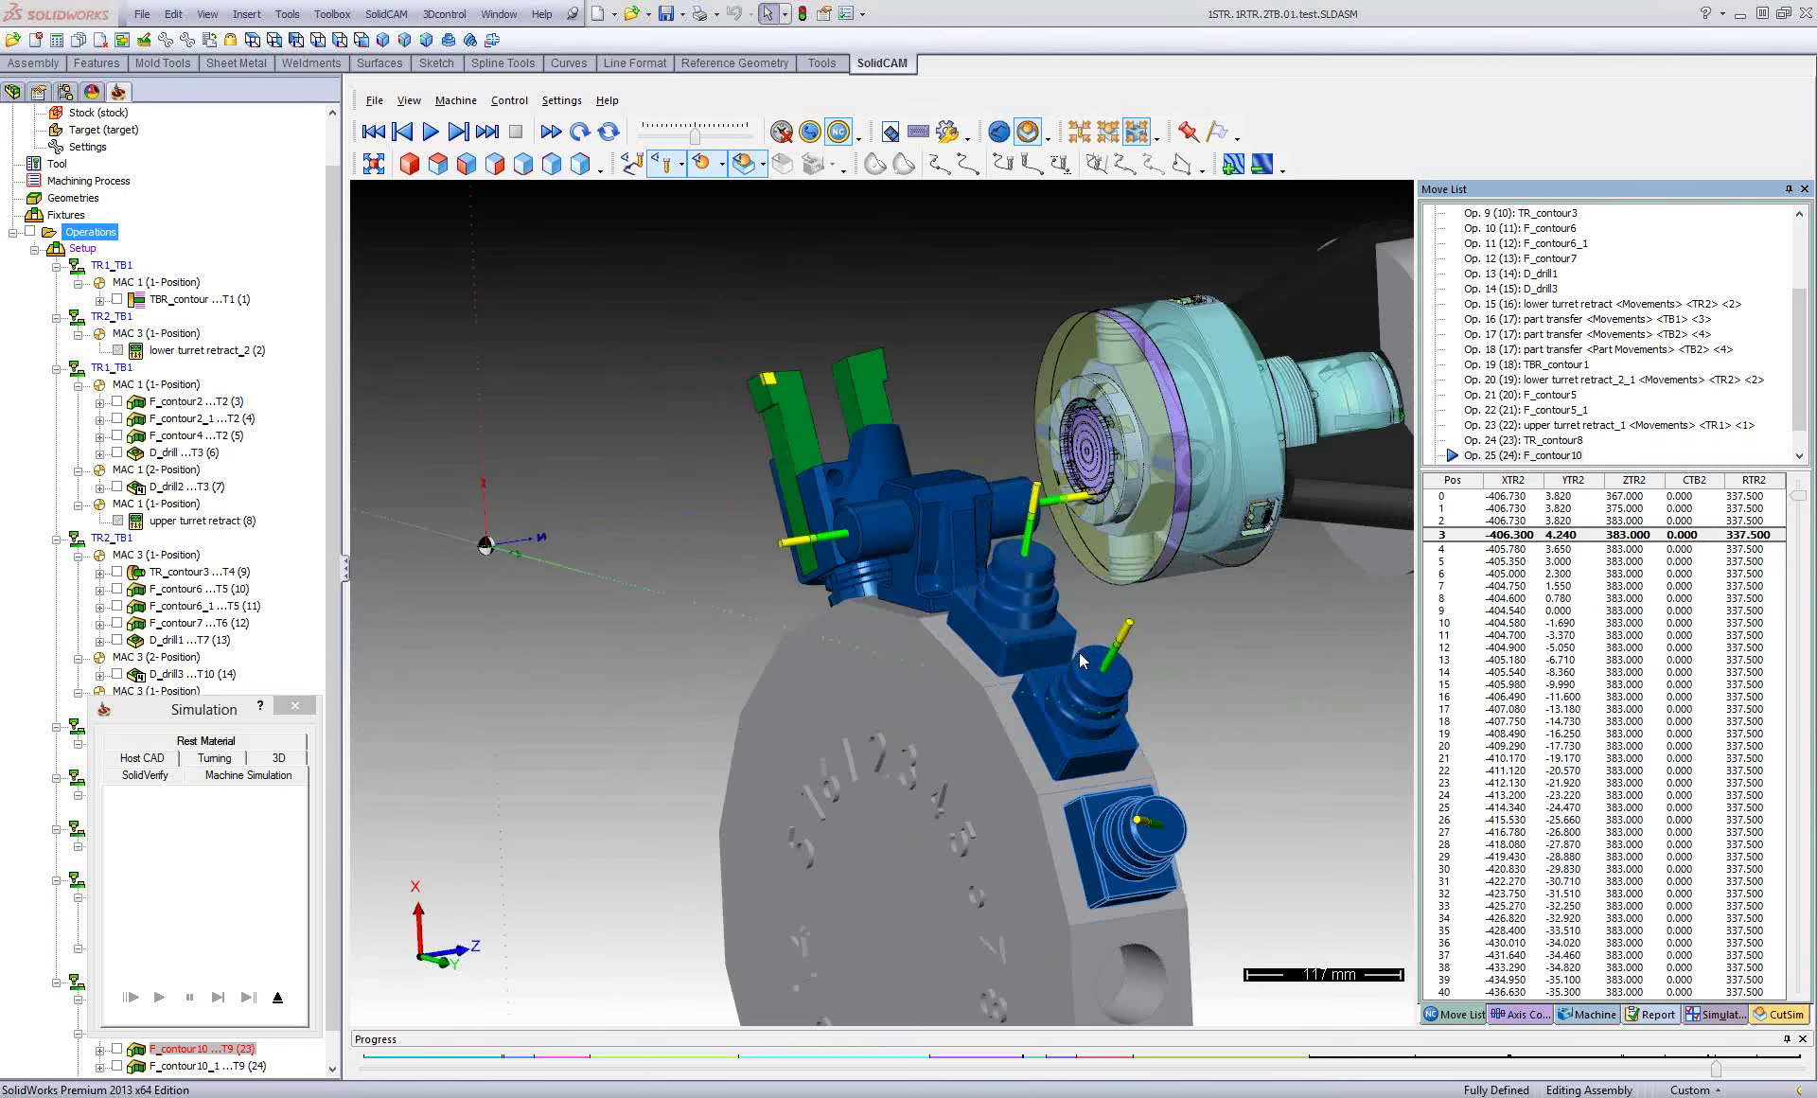
{"action": "scroll", "coordinate": [897, 490], "scroll_direction": "up", "scroll_amount": 2}
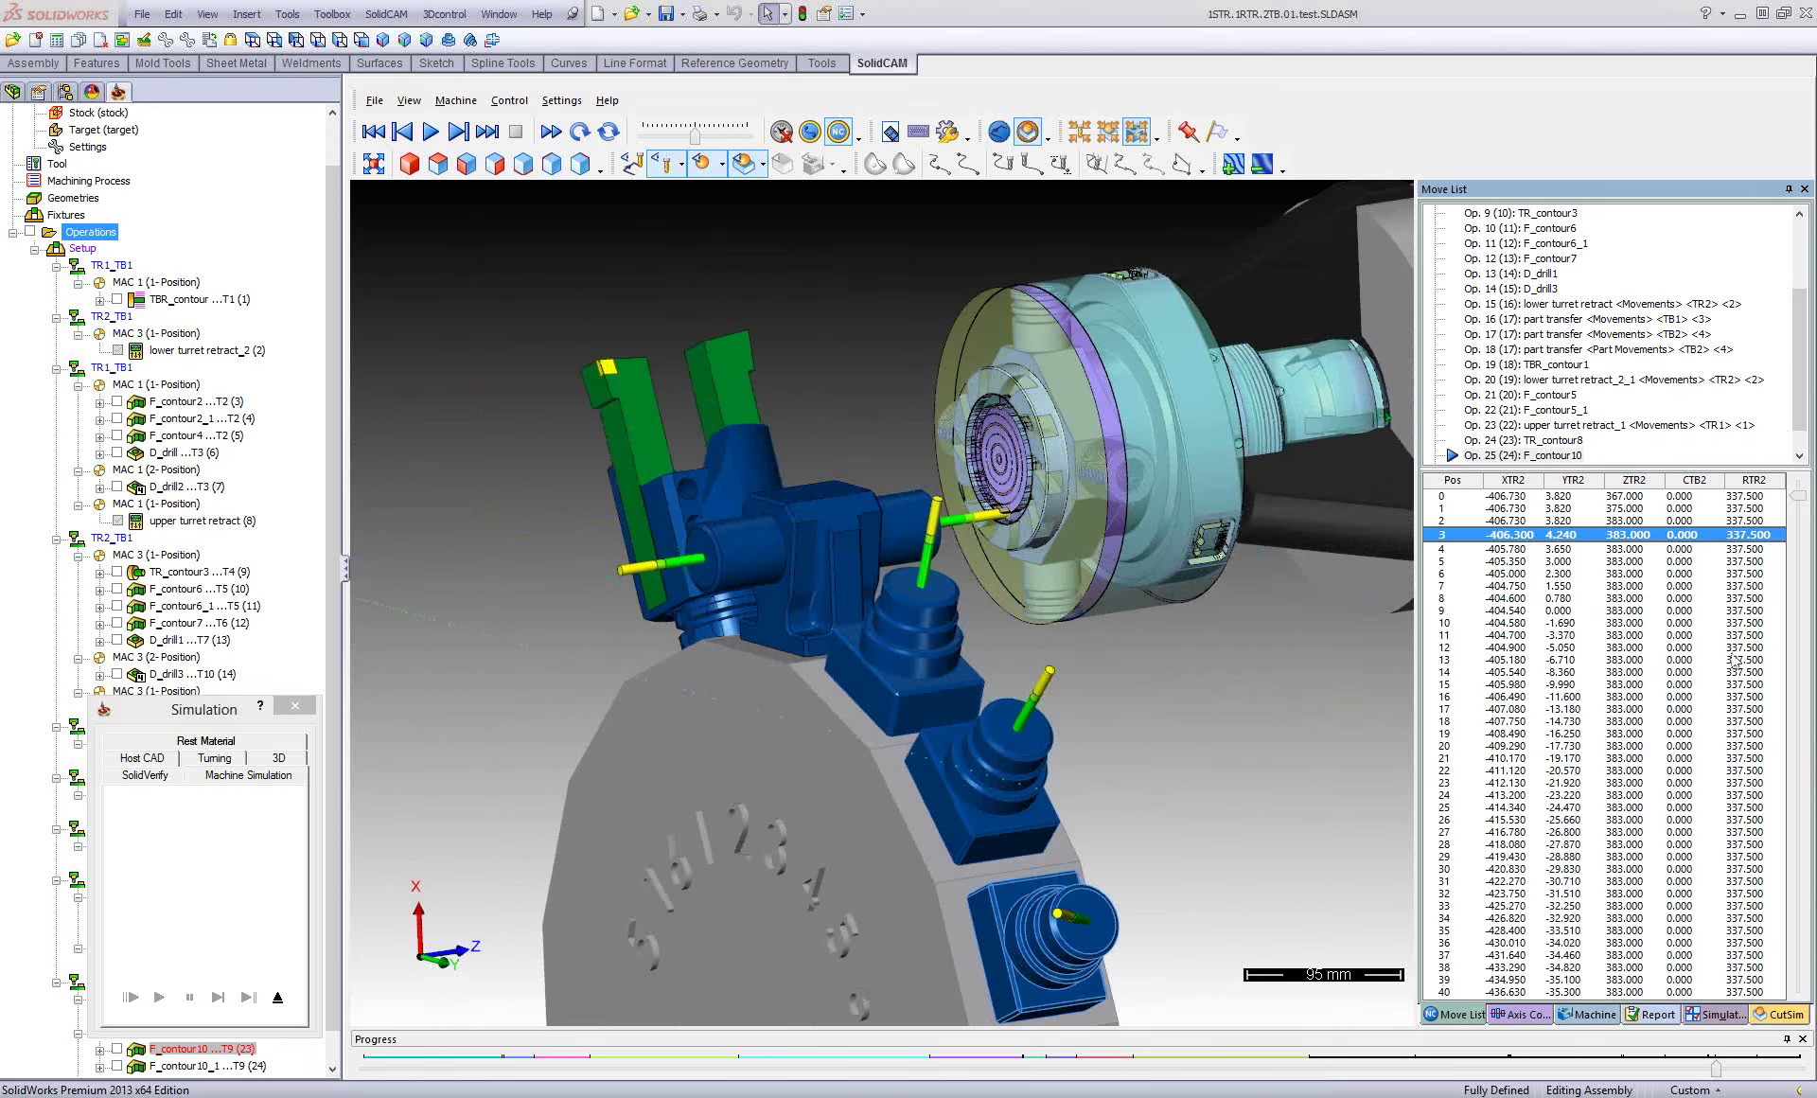
{"action": "scroll", "coordinate": [662, 586], "scroll_direction": "down", "scroll_amount": 1}
{"action": "scroll", "coordinate": [617, 588], "scroll_direction": "down", "scroll_amount": 2}
{"action": "scroll", "coordinate": [661, 560], "scroll_direction": "down", "scroll_amount": 2}
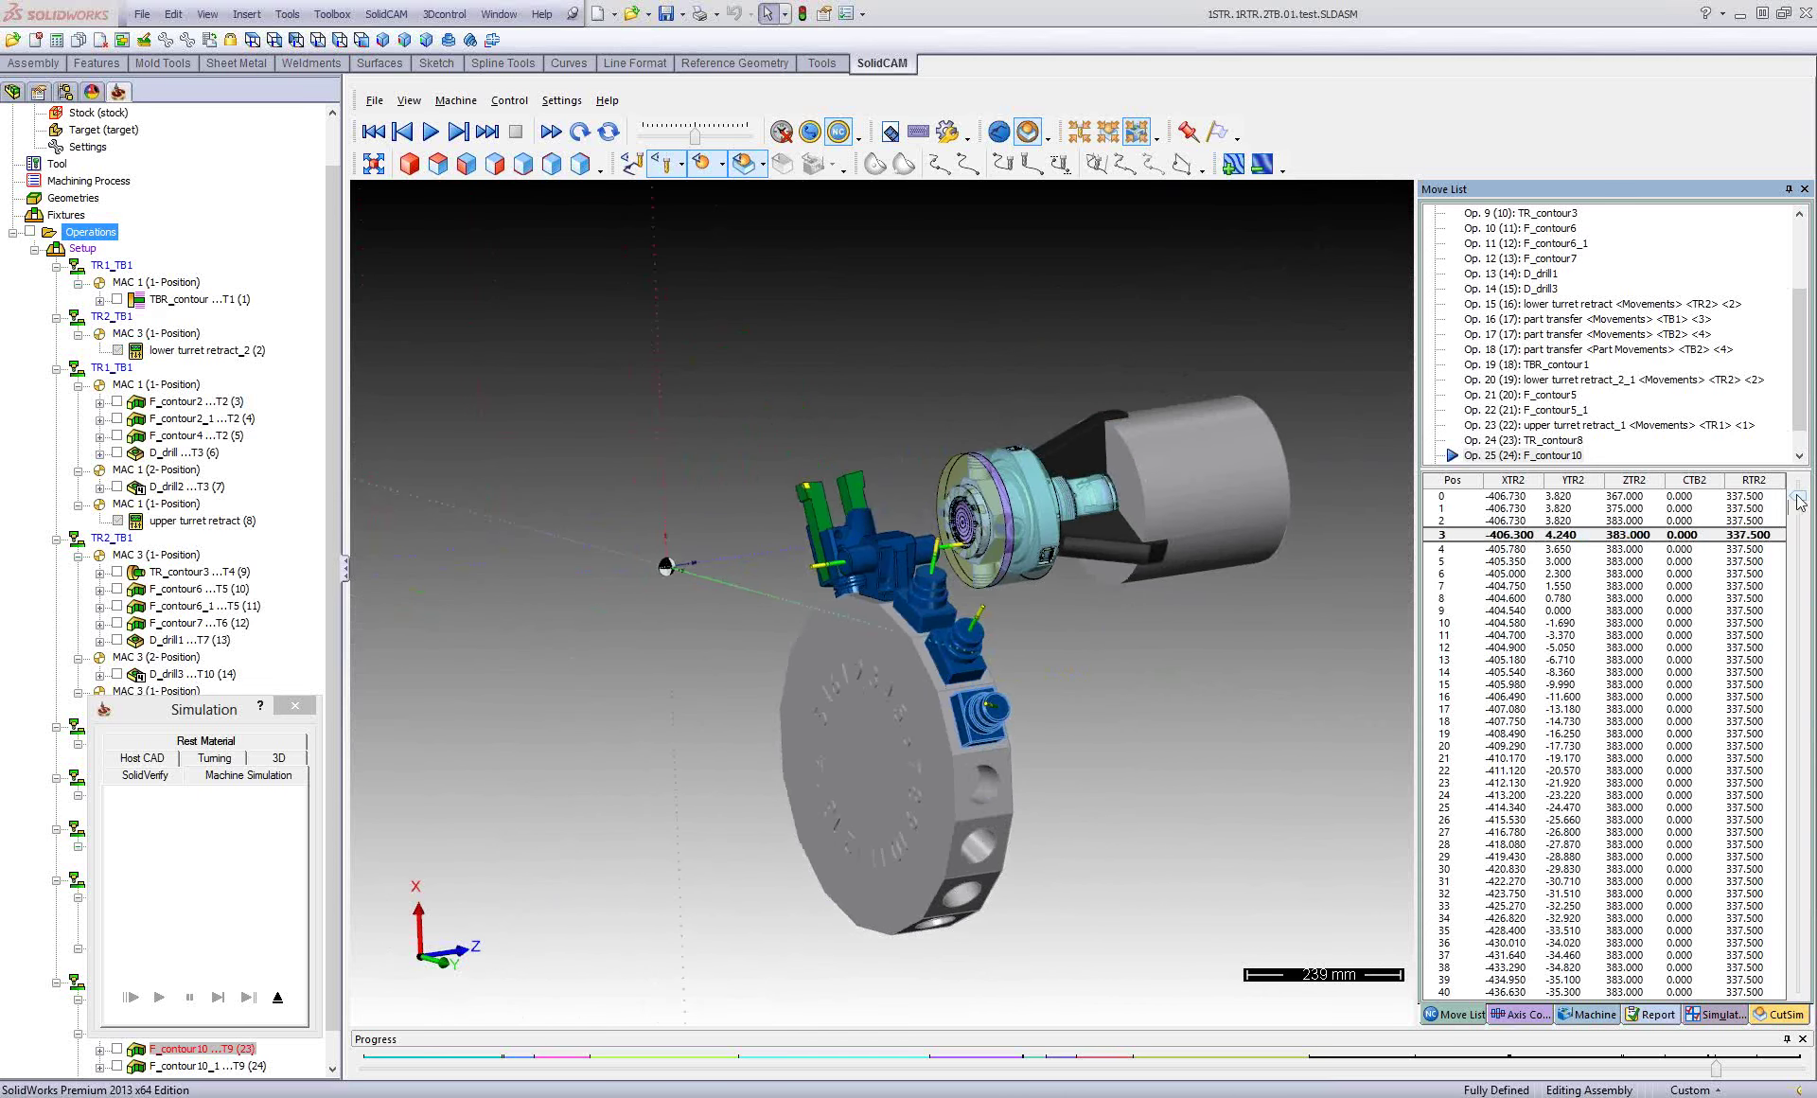
{"action": "left_click_drag", "start_coordinate": [1799, 502], "coordinate": [1793, 993]}
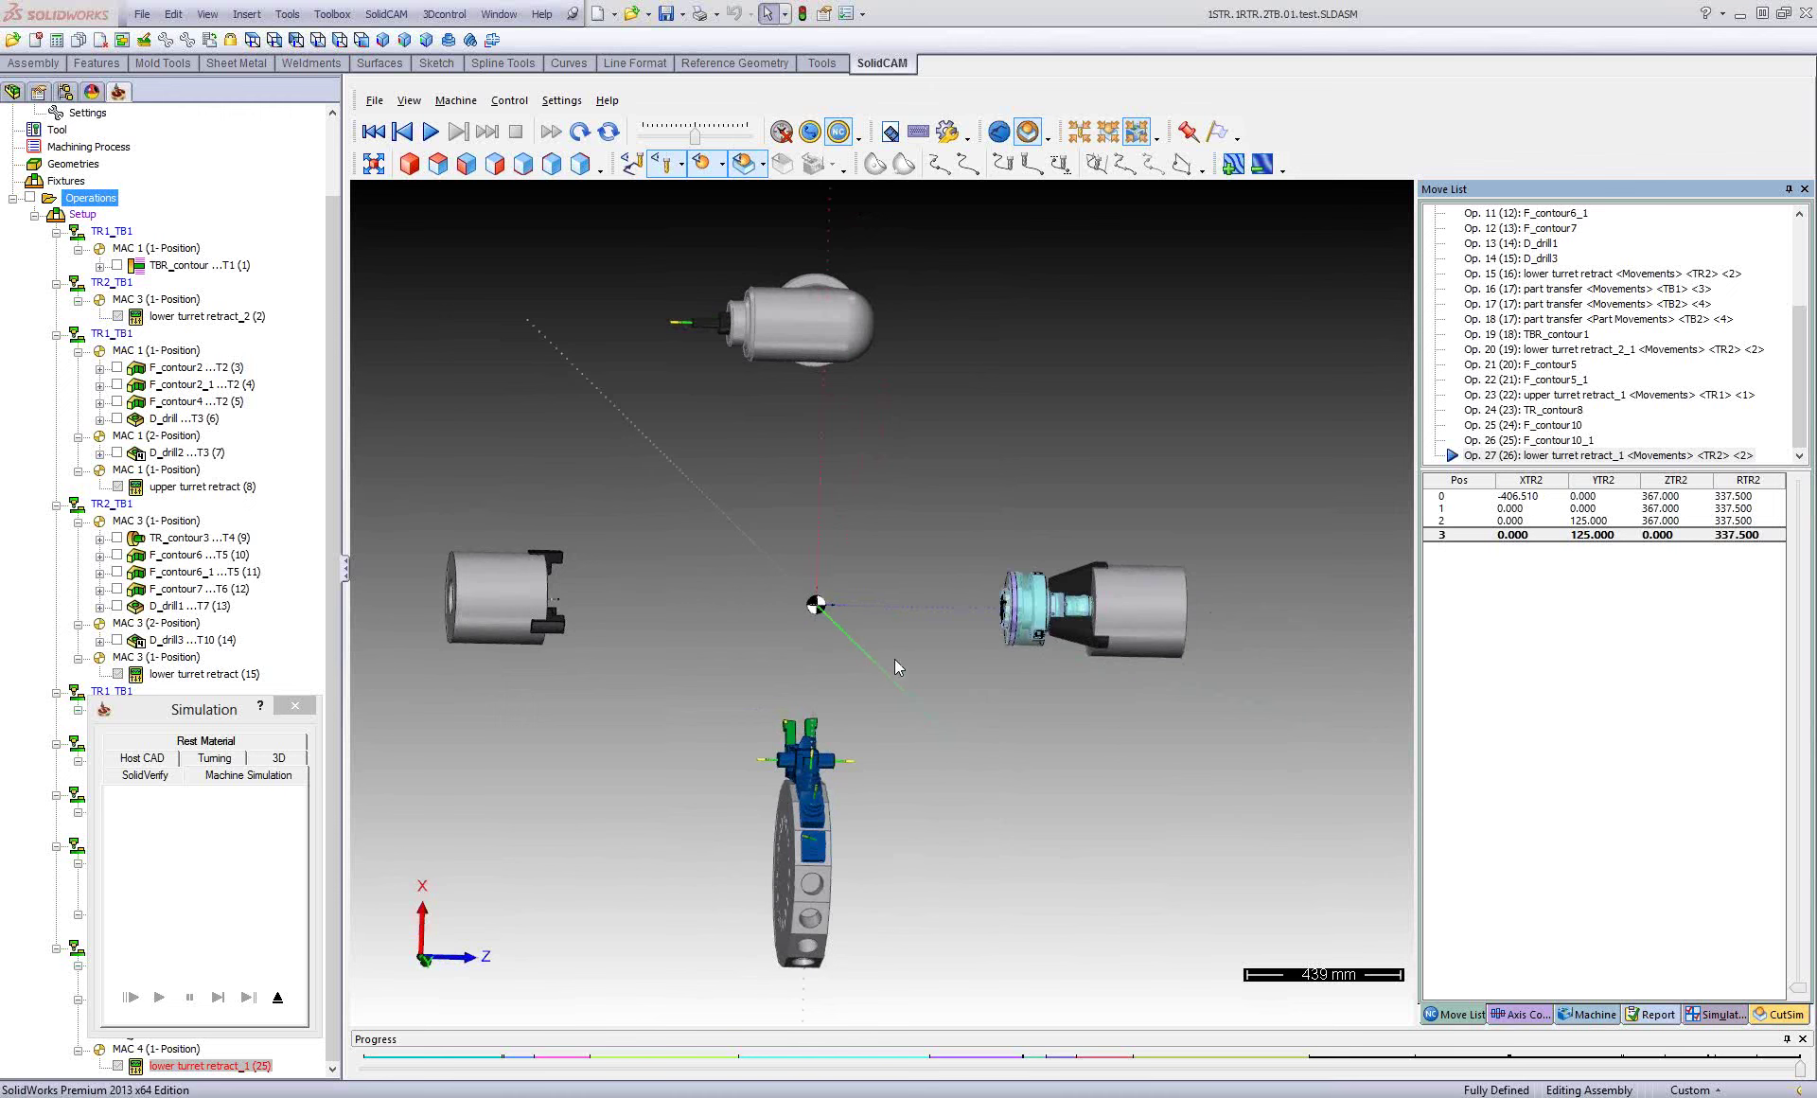
Orbit the machine view slightly, then exit the machine simulation to return to the part.
{"action": "mouse_move", "coordinate": [869, 683]}
{"action": "left_mouse_down"}
{"action": "mouse_move", "coordinate": [833, 687]}
{"action": "mouse_move", "coordinate": [762, 561]}
{"action": "left_mouse_up"}
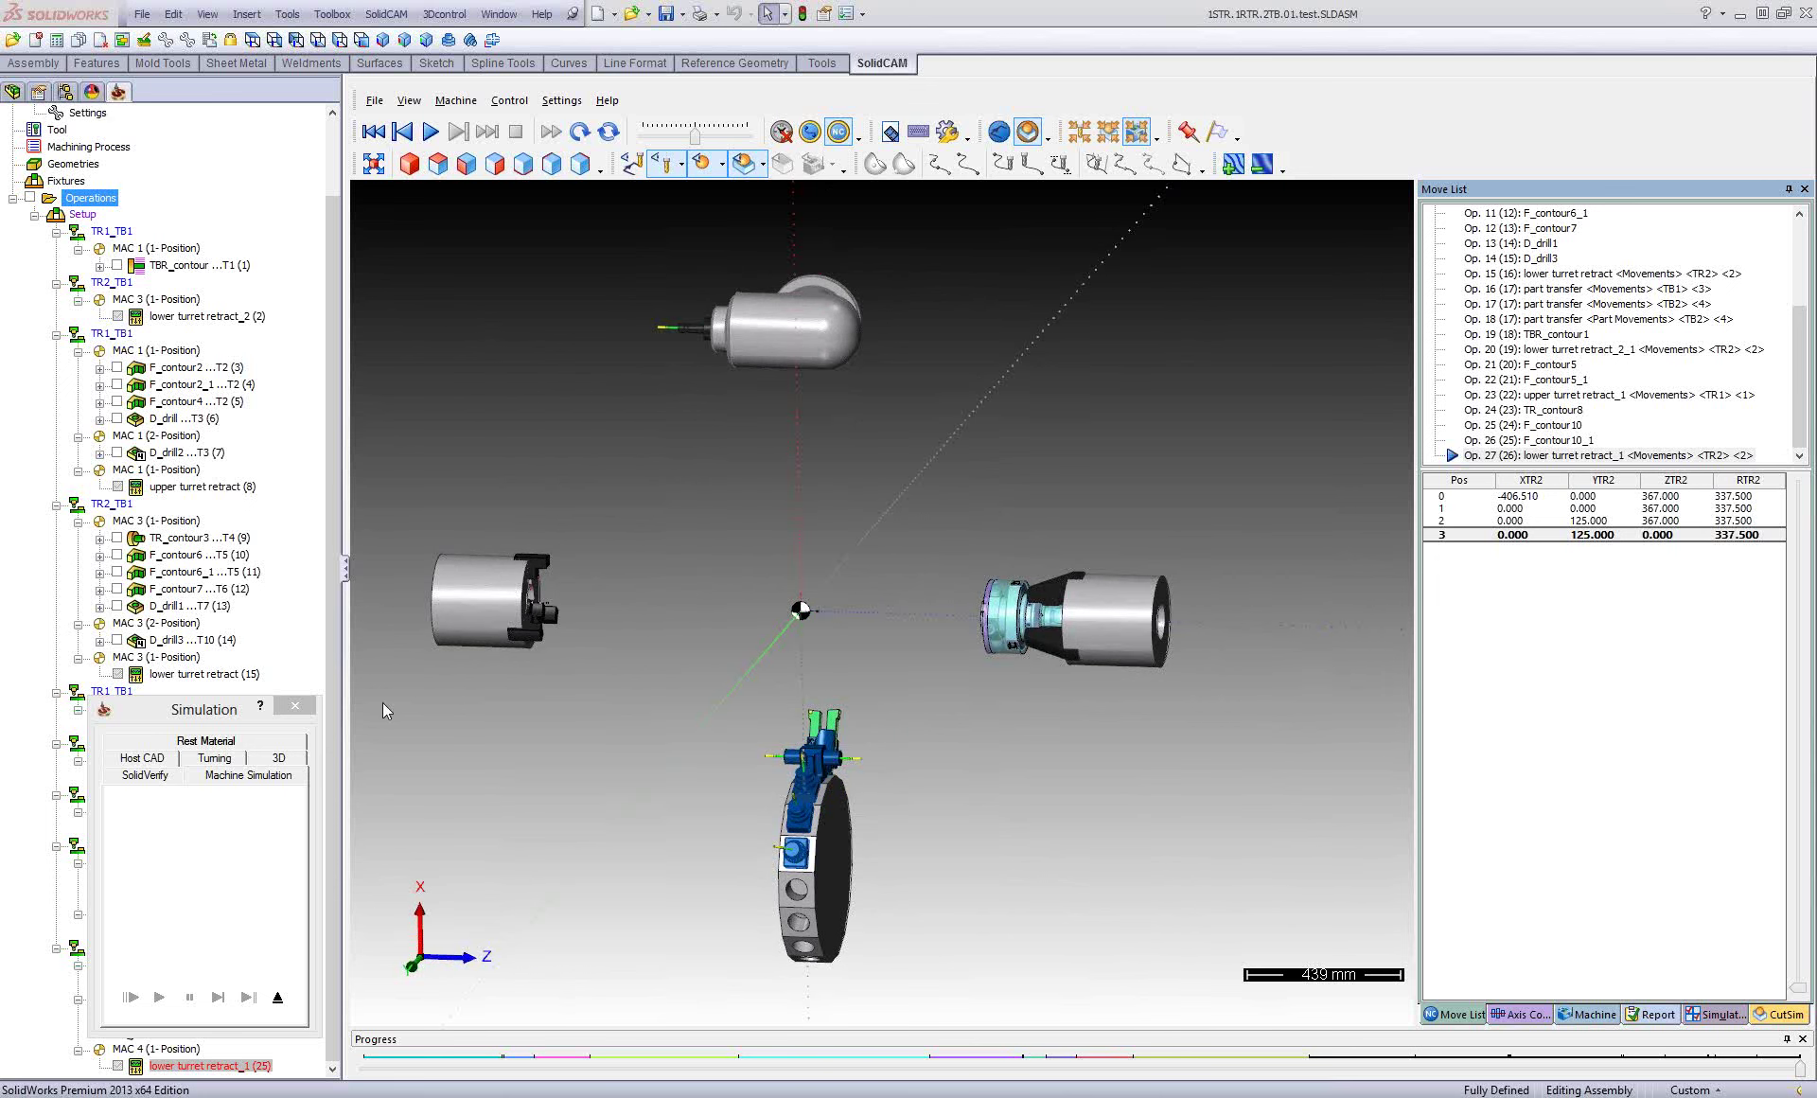
{"action": "left_click", "coordinate": [279, 997]}
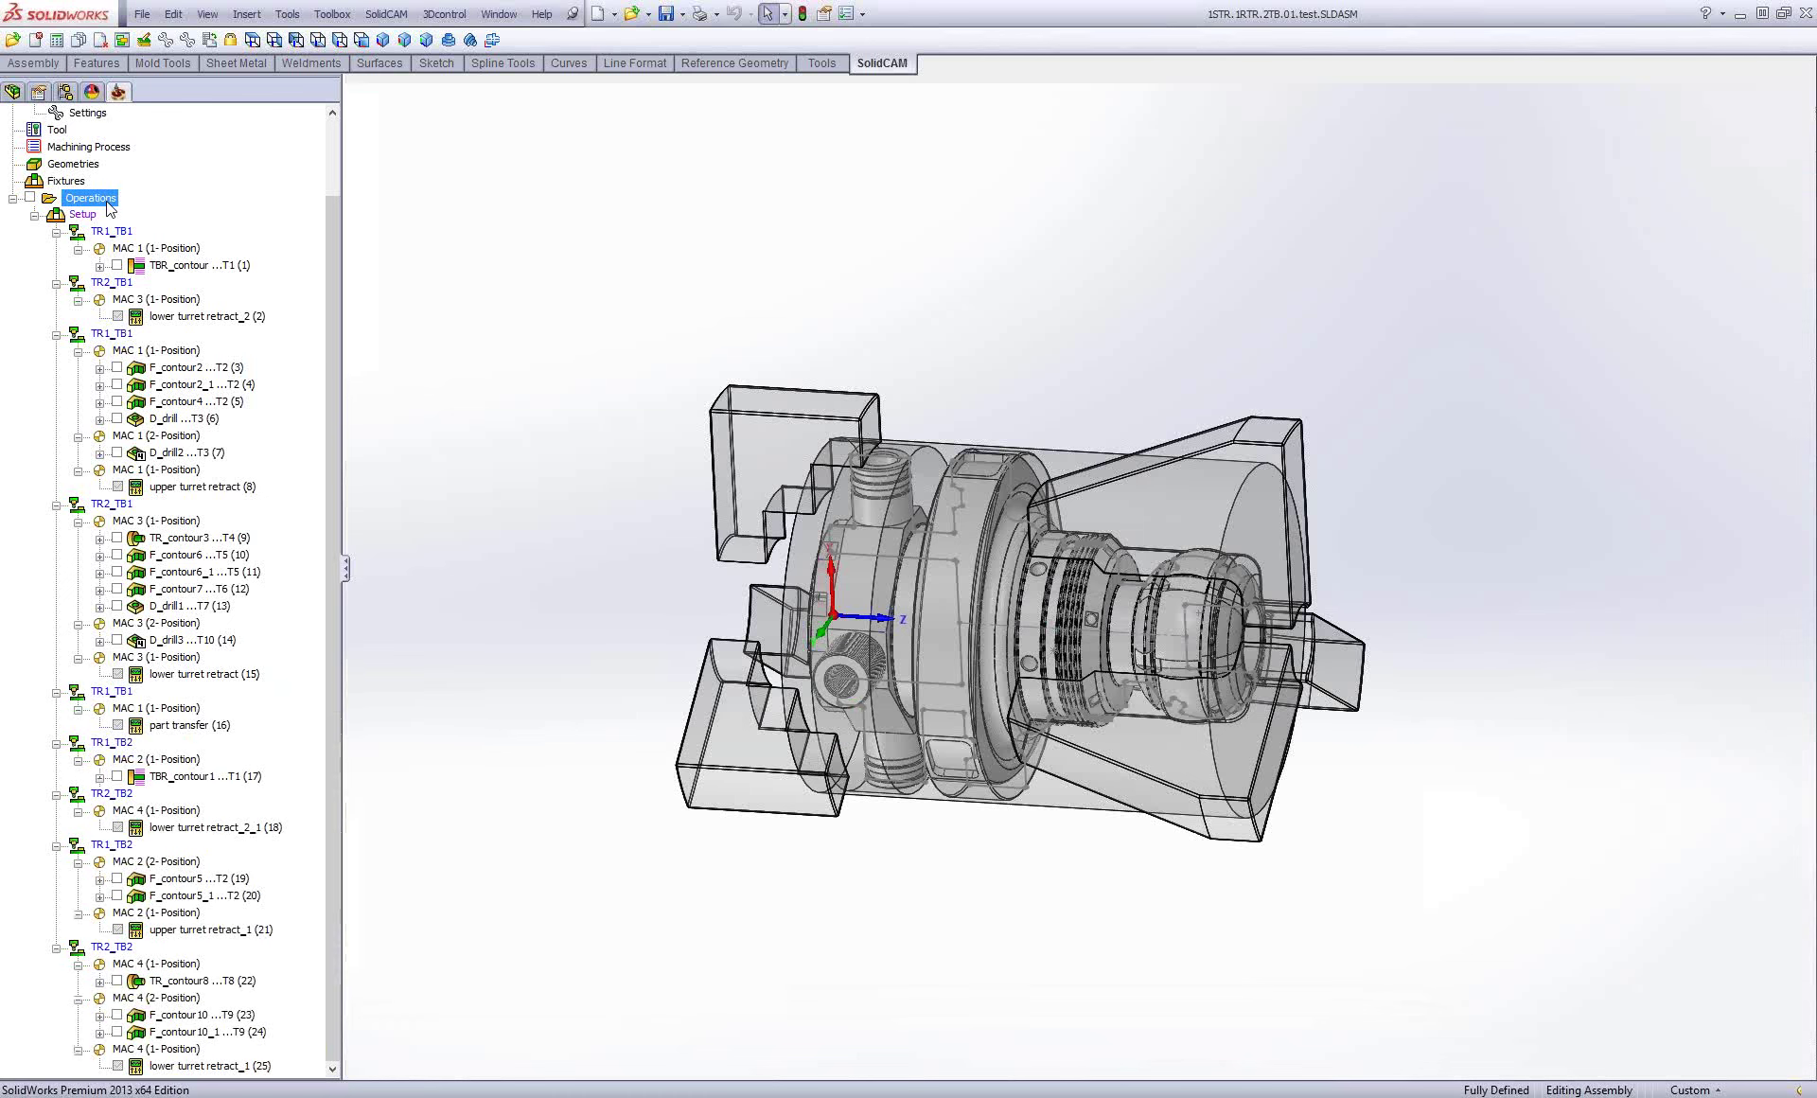
Open Turret Synchronization for all operations and dismiss the message log.
{"action": "right_click", "coordinate": [109, 209]}
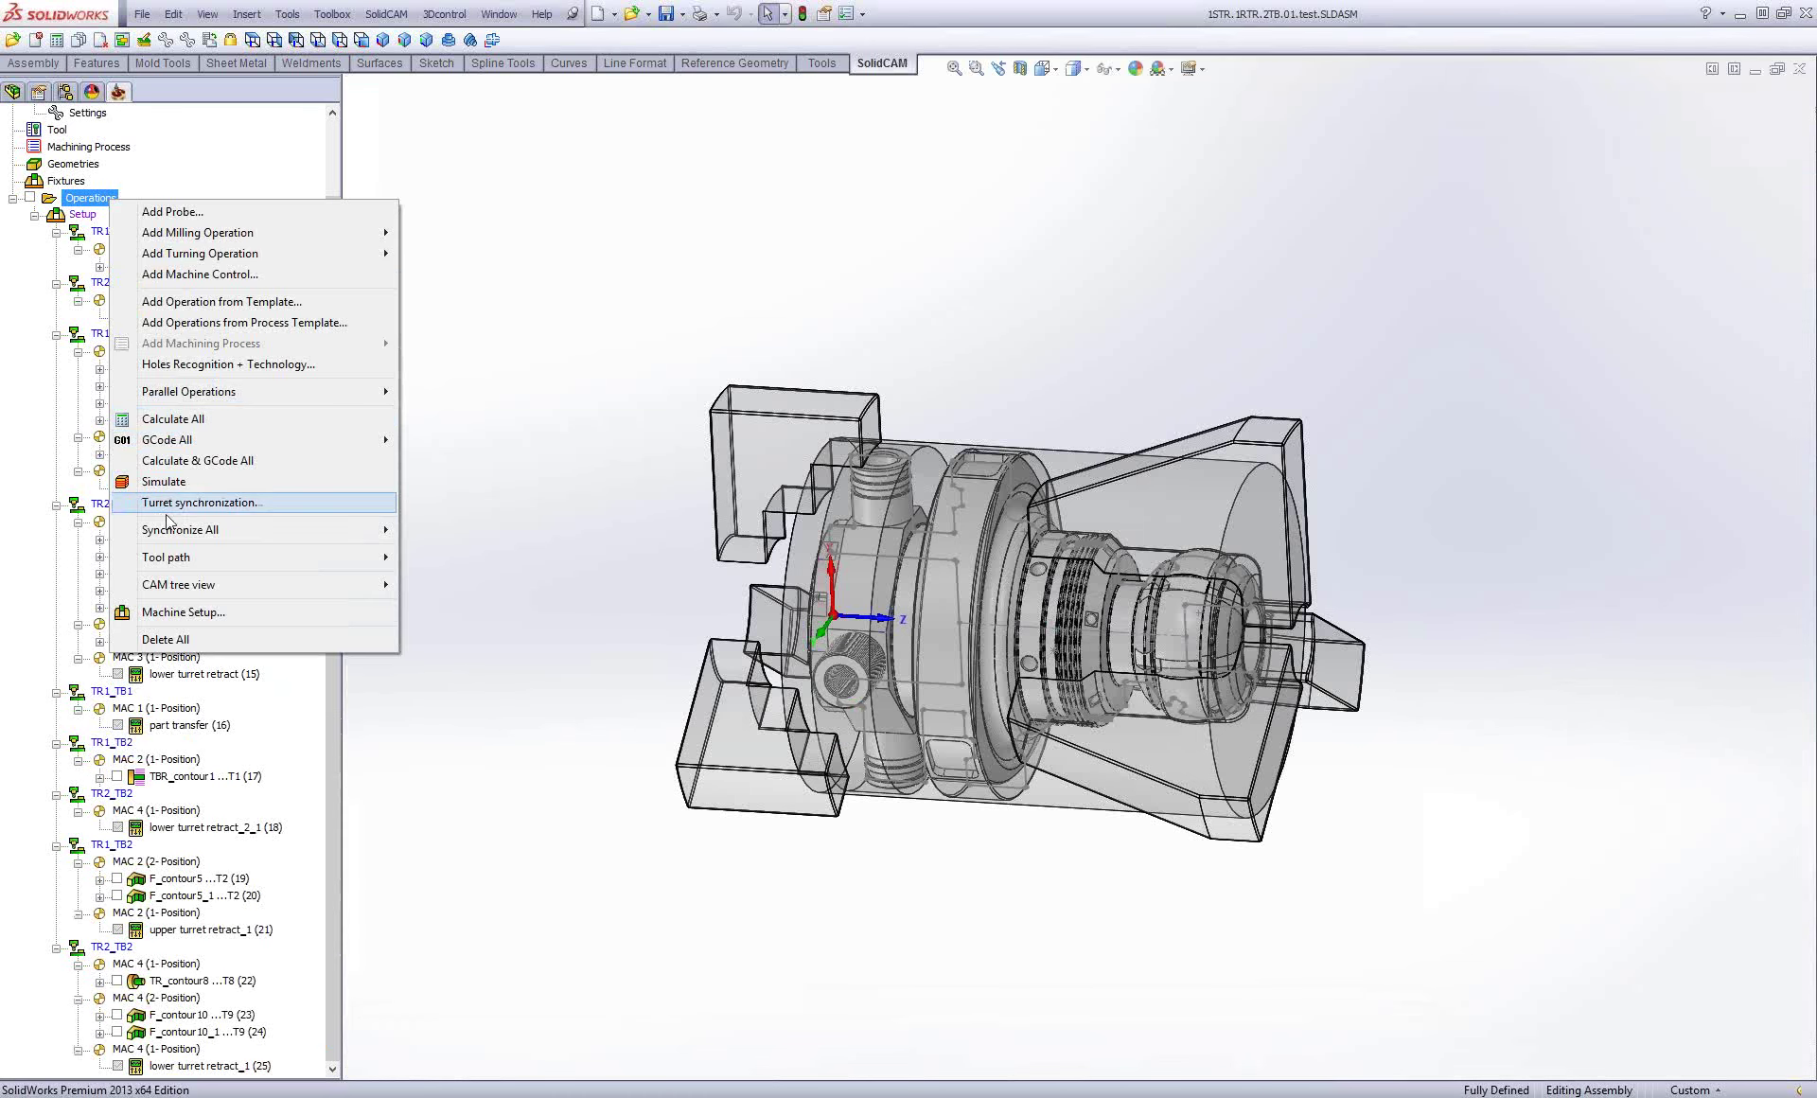
{"action": "left_click", "coordinate": [172, 500]}
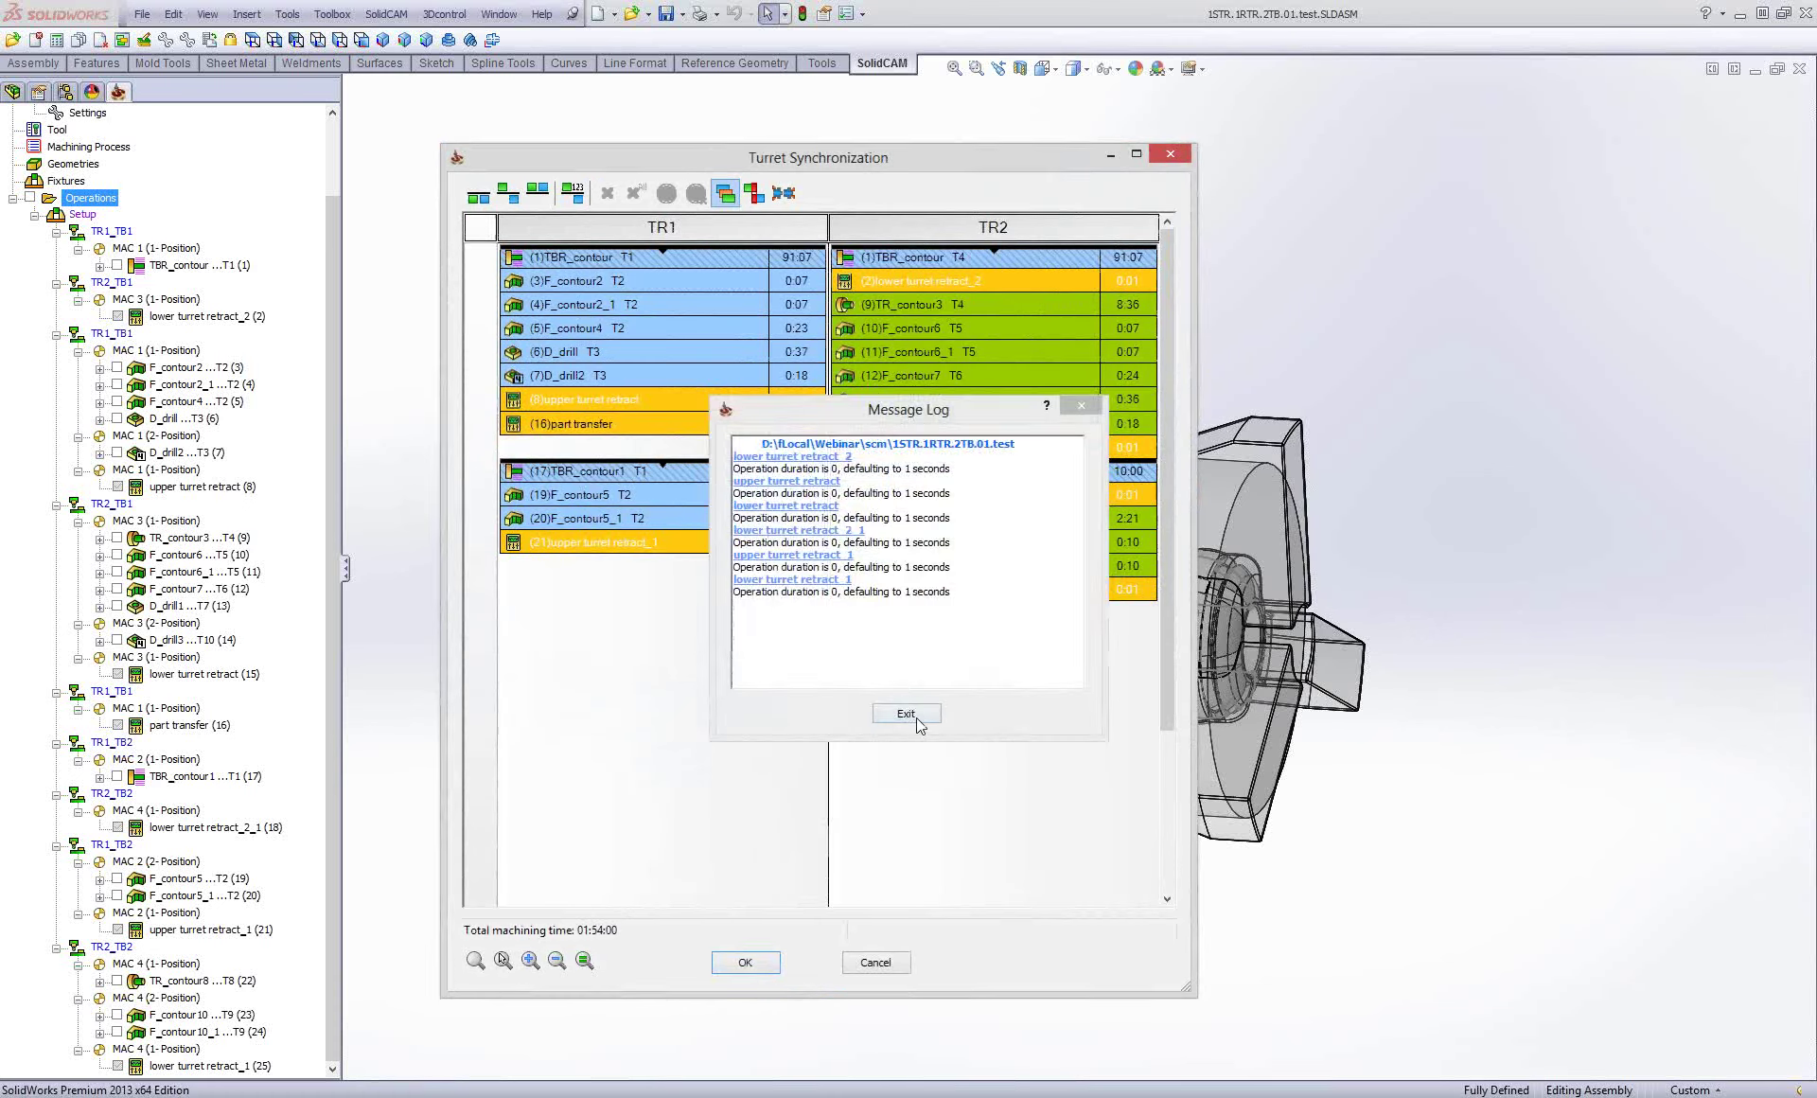
{"action": "left_click", "coordinate": [907, 716]}
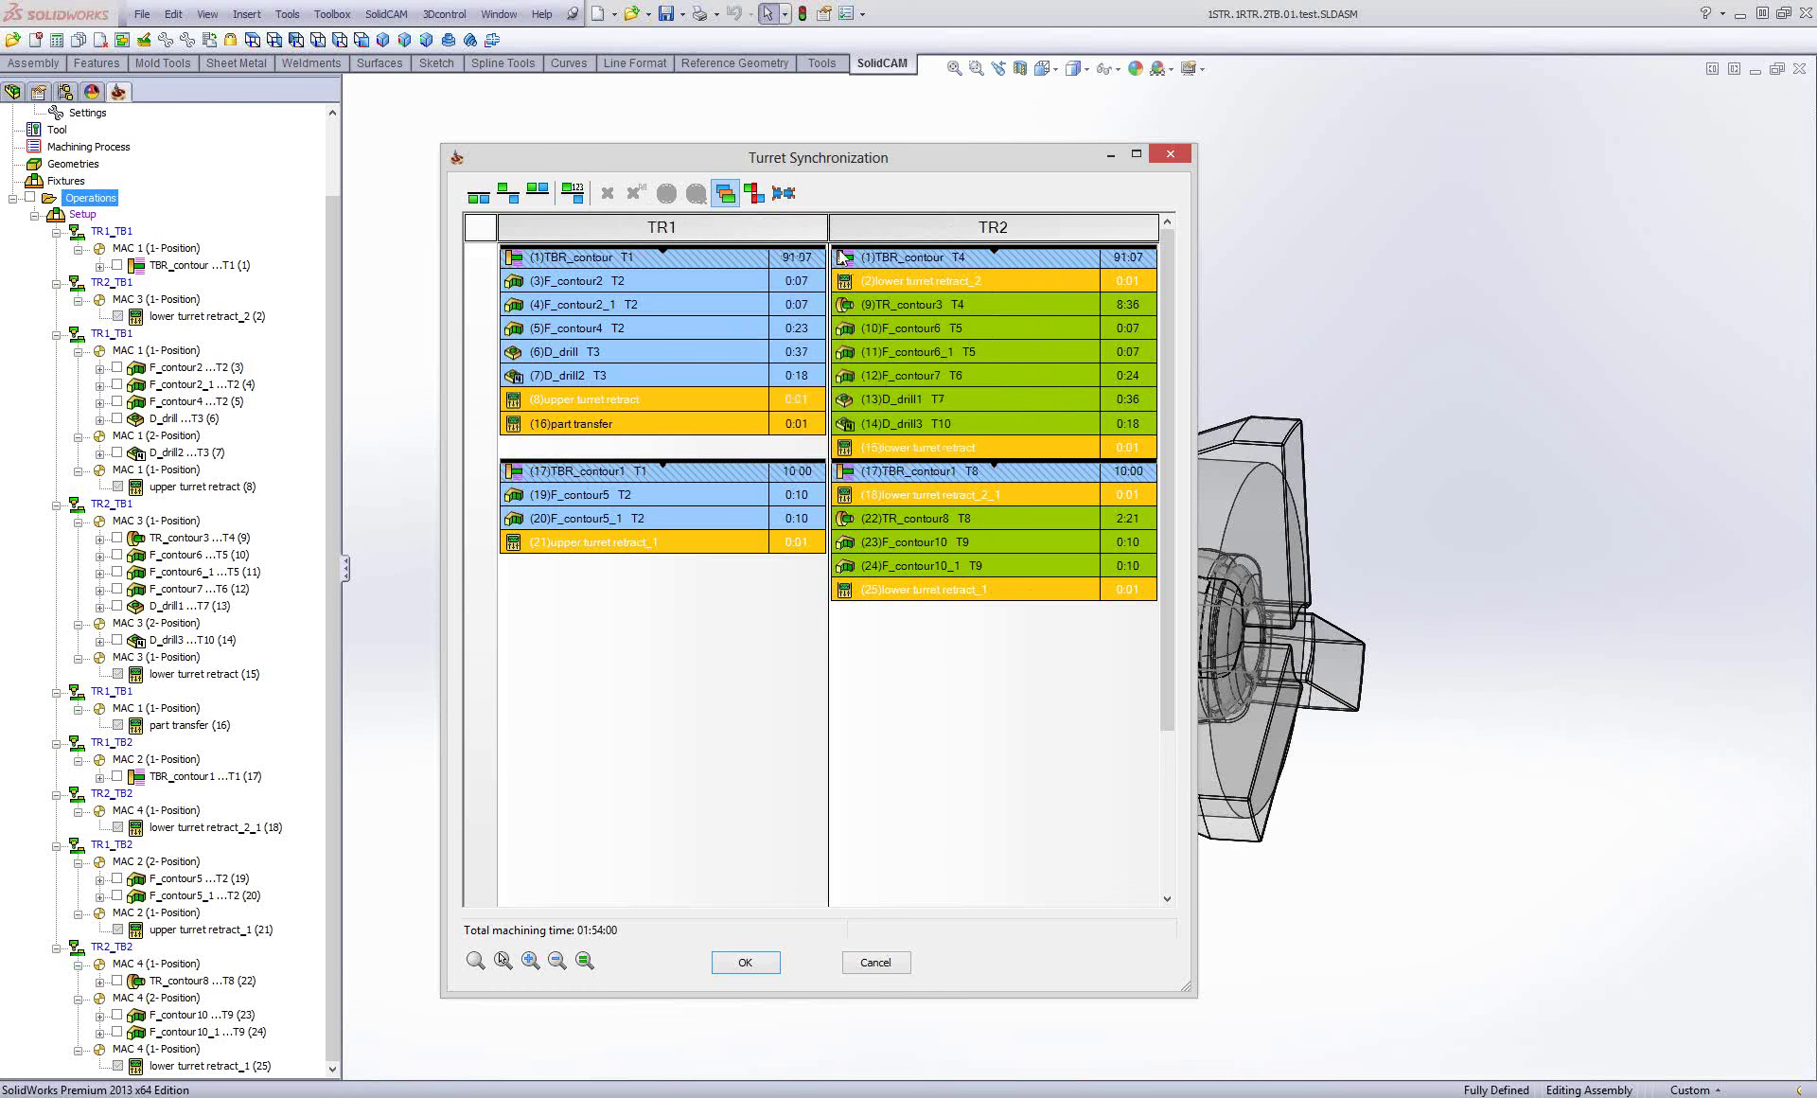
Synchronize all operations in CAM Manager order, checking TBR_contour, (6)D_drill and (10)F_contour6 times.
{"action": "left_click", "coordinate": [755, 257]}
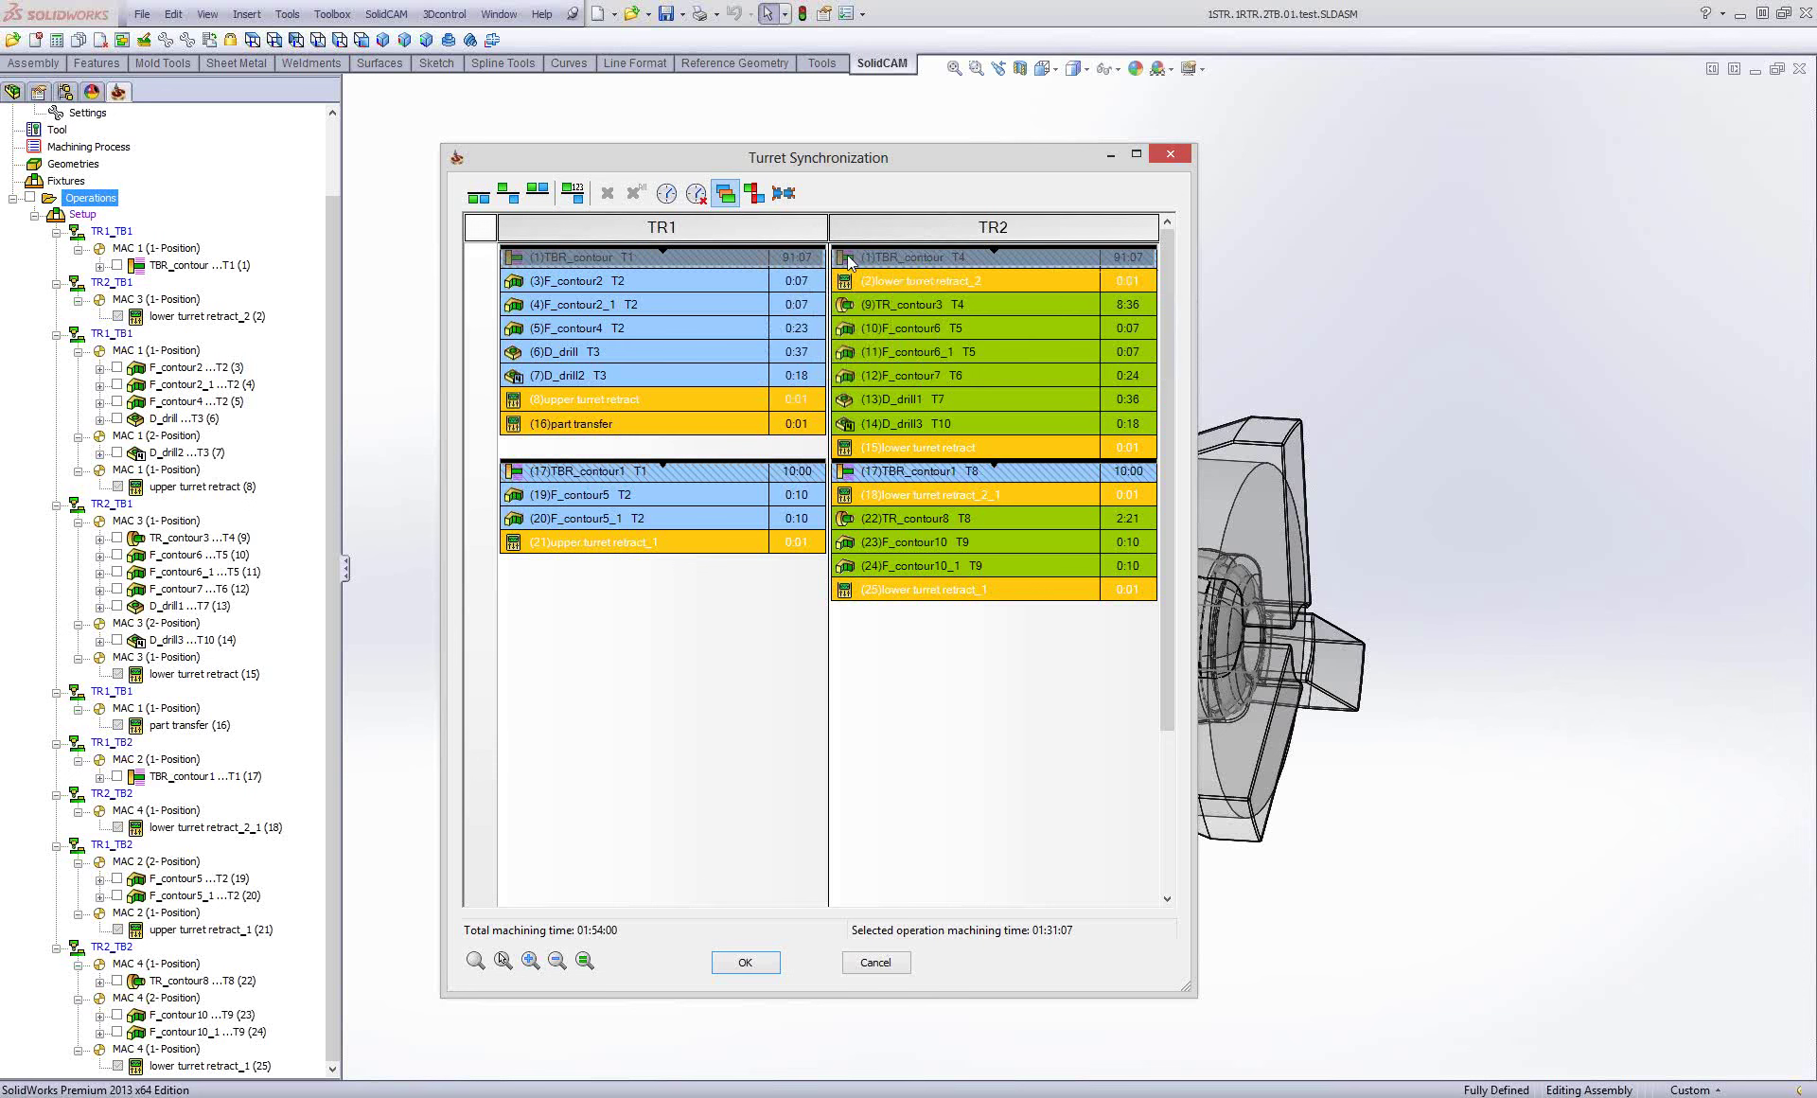
{"action": "mouse_move", "coordinate": [572, 191]}
{"action": "left_click", "coordinate": [572, 193]}
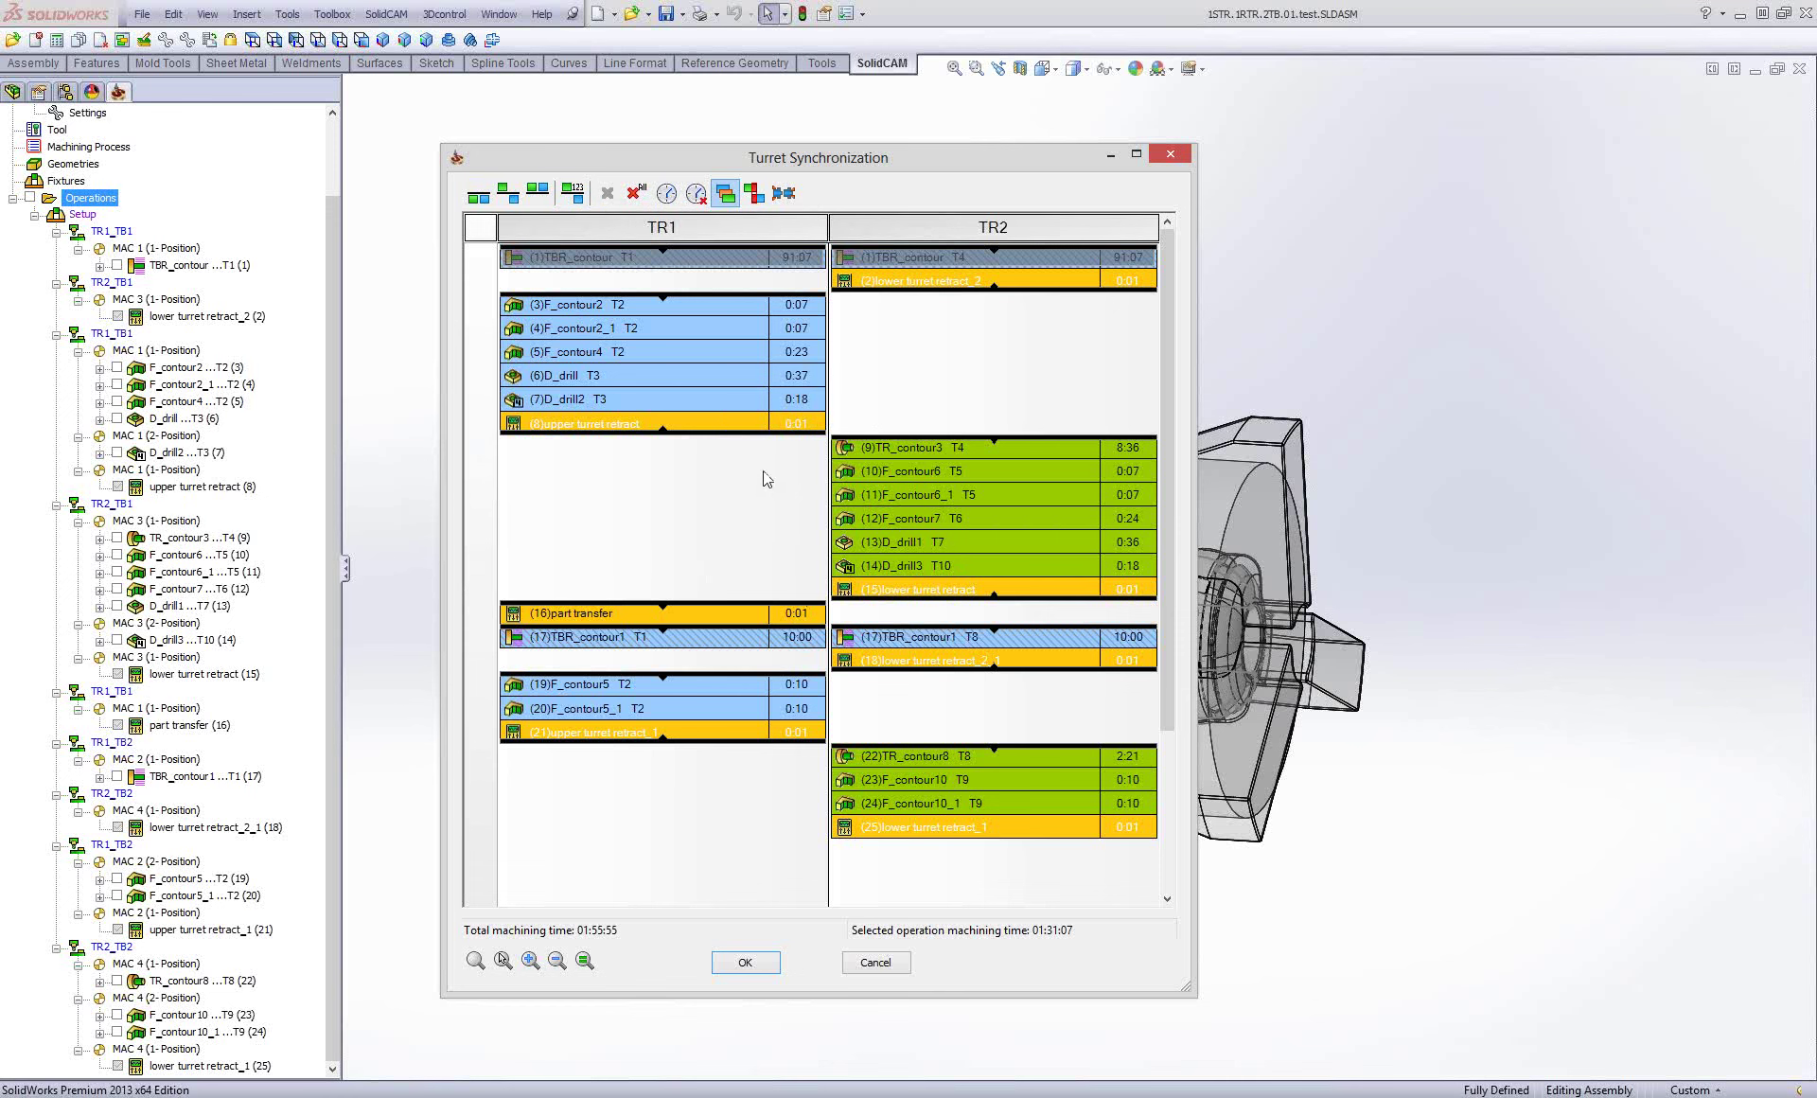
{"action": "left_click", "coordinate": [630, 378]}
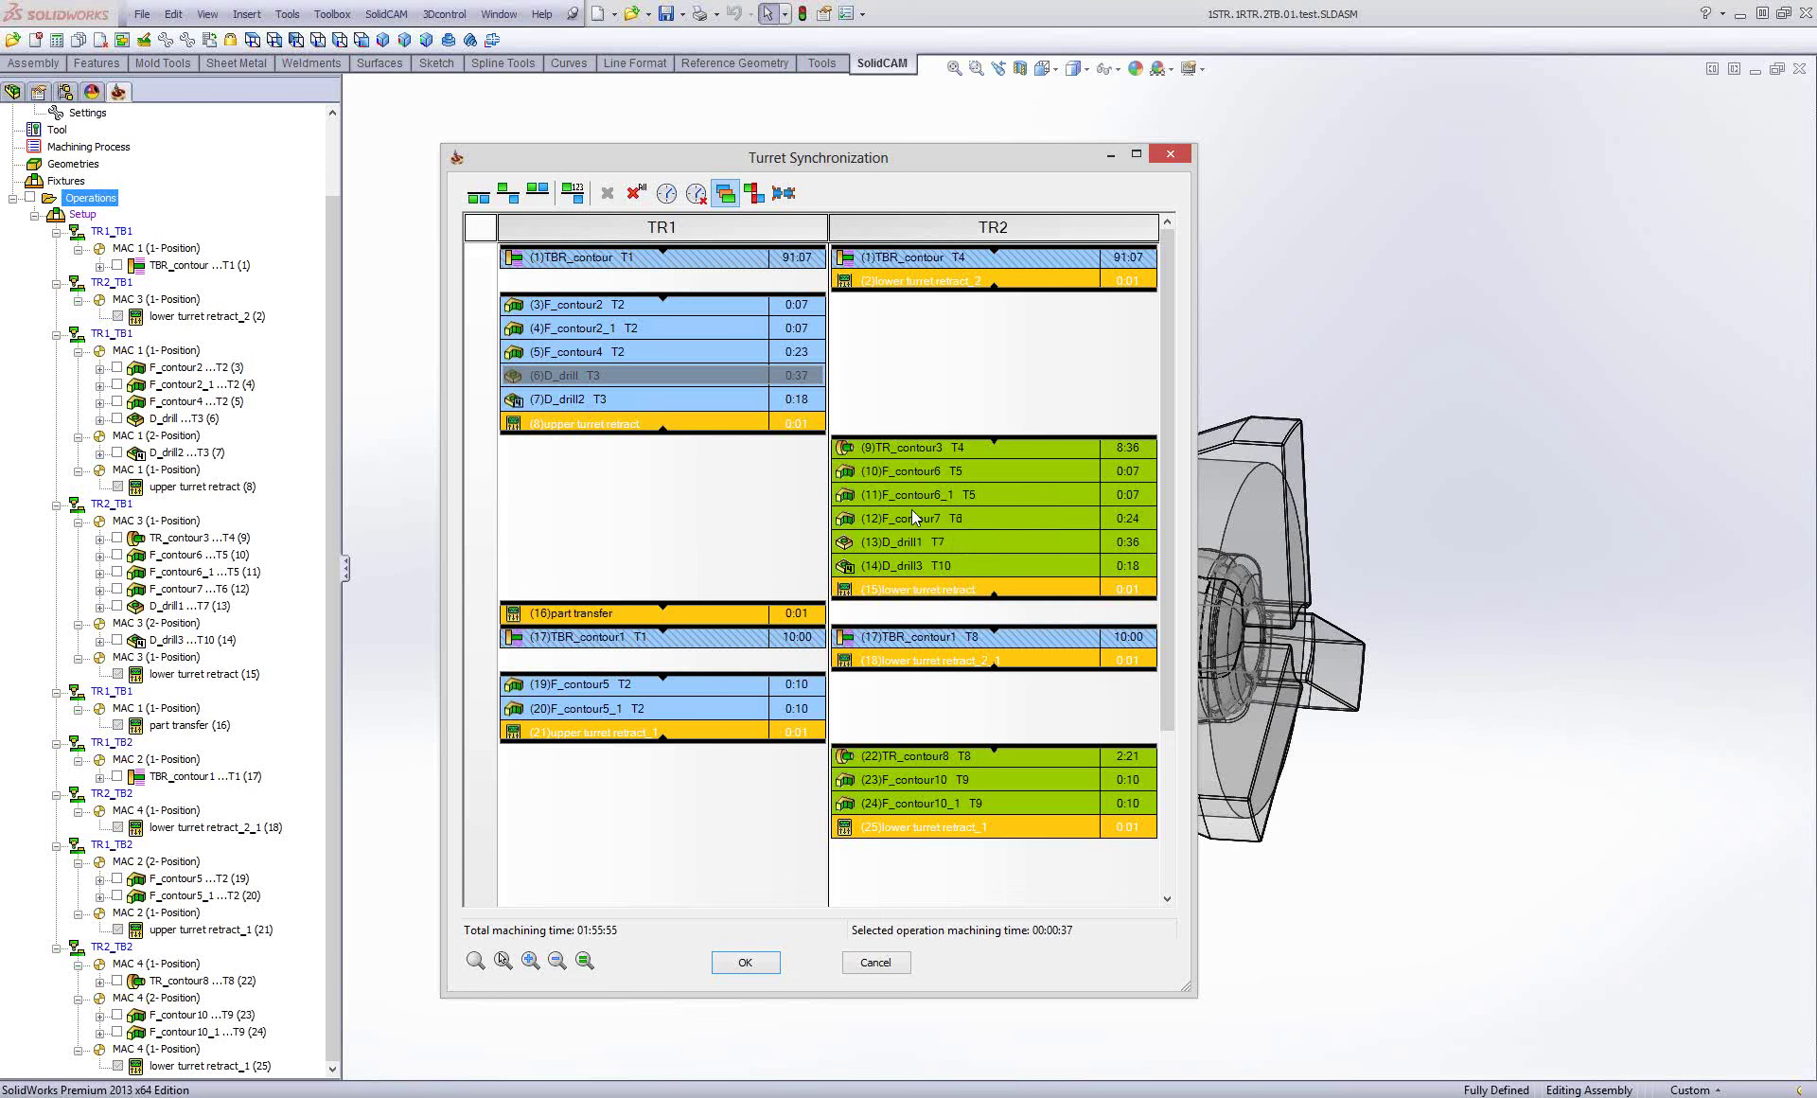
{"action": "left_click", "coordinate": [906, 470]}
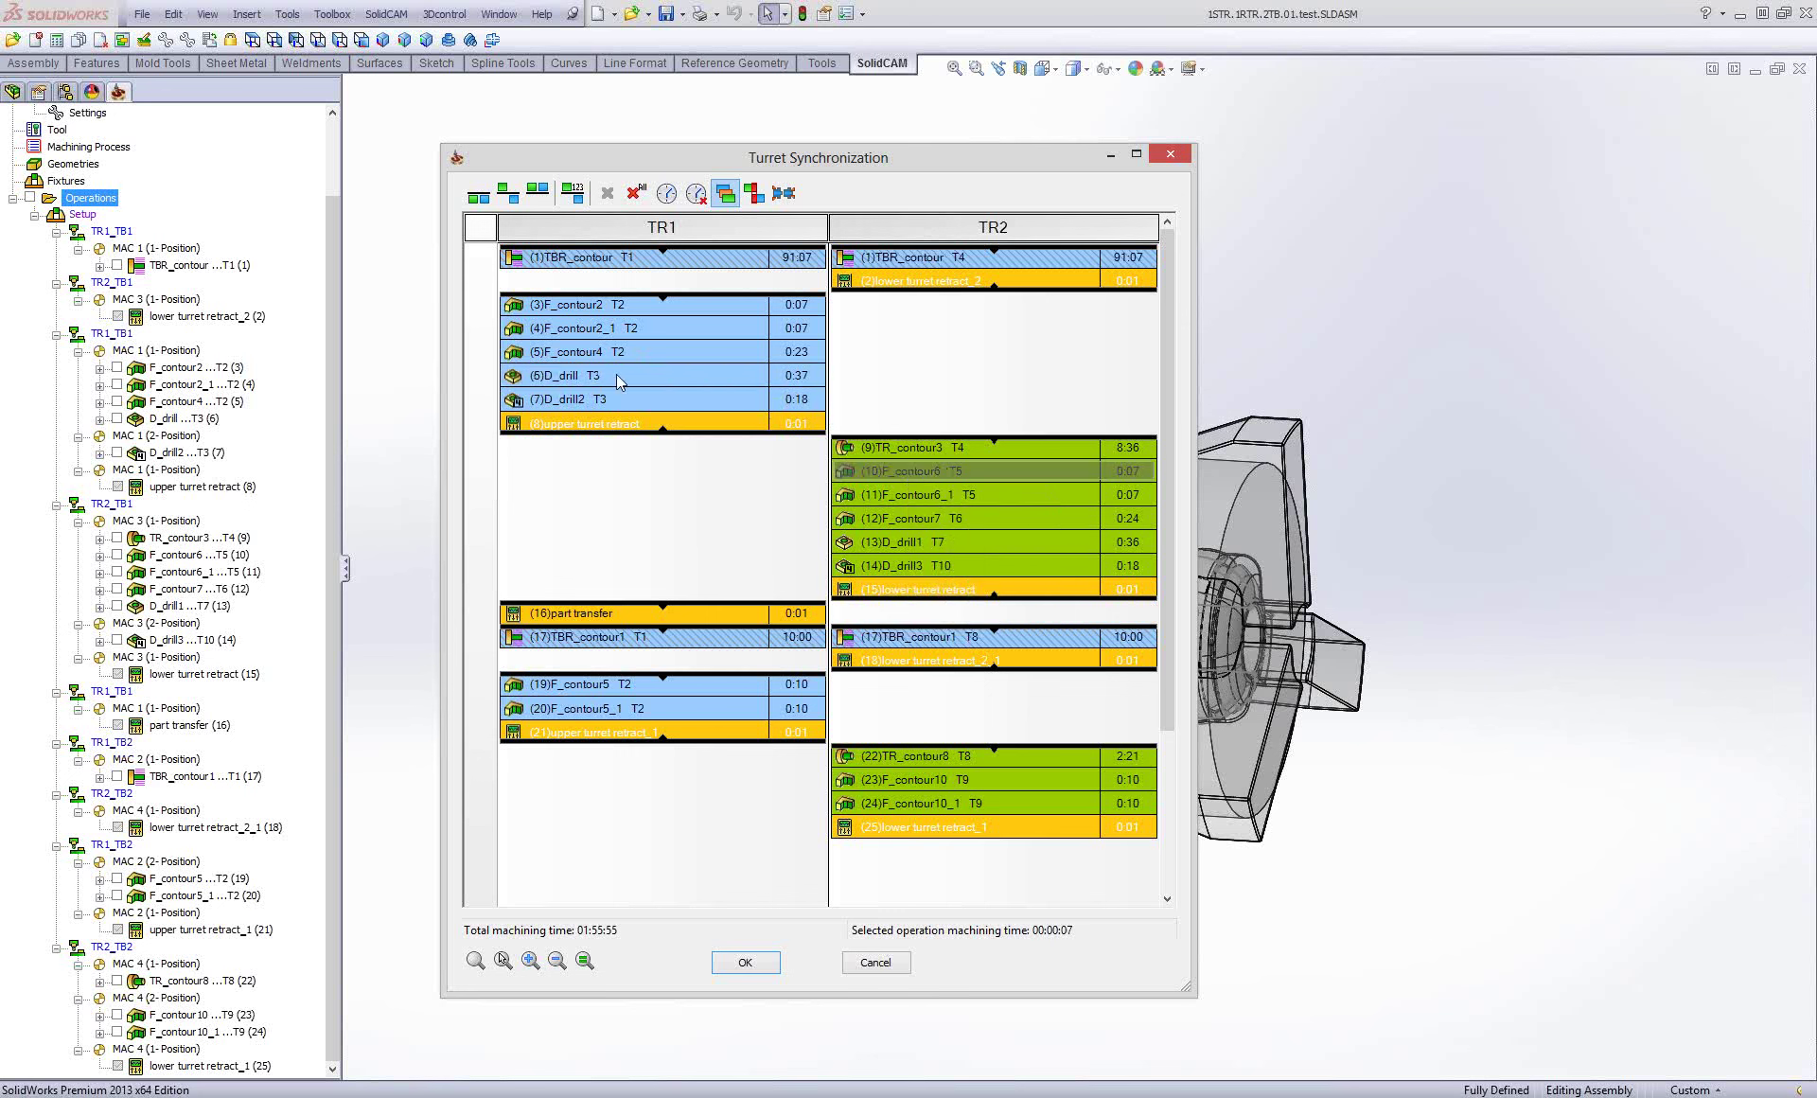
Delete the synchronization at (8)upper turret retract, then select (7)D_drill2 and (10)F_contour6.
{"action": "right_click", "coordinate": [746, 429]}
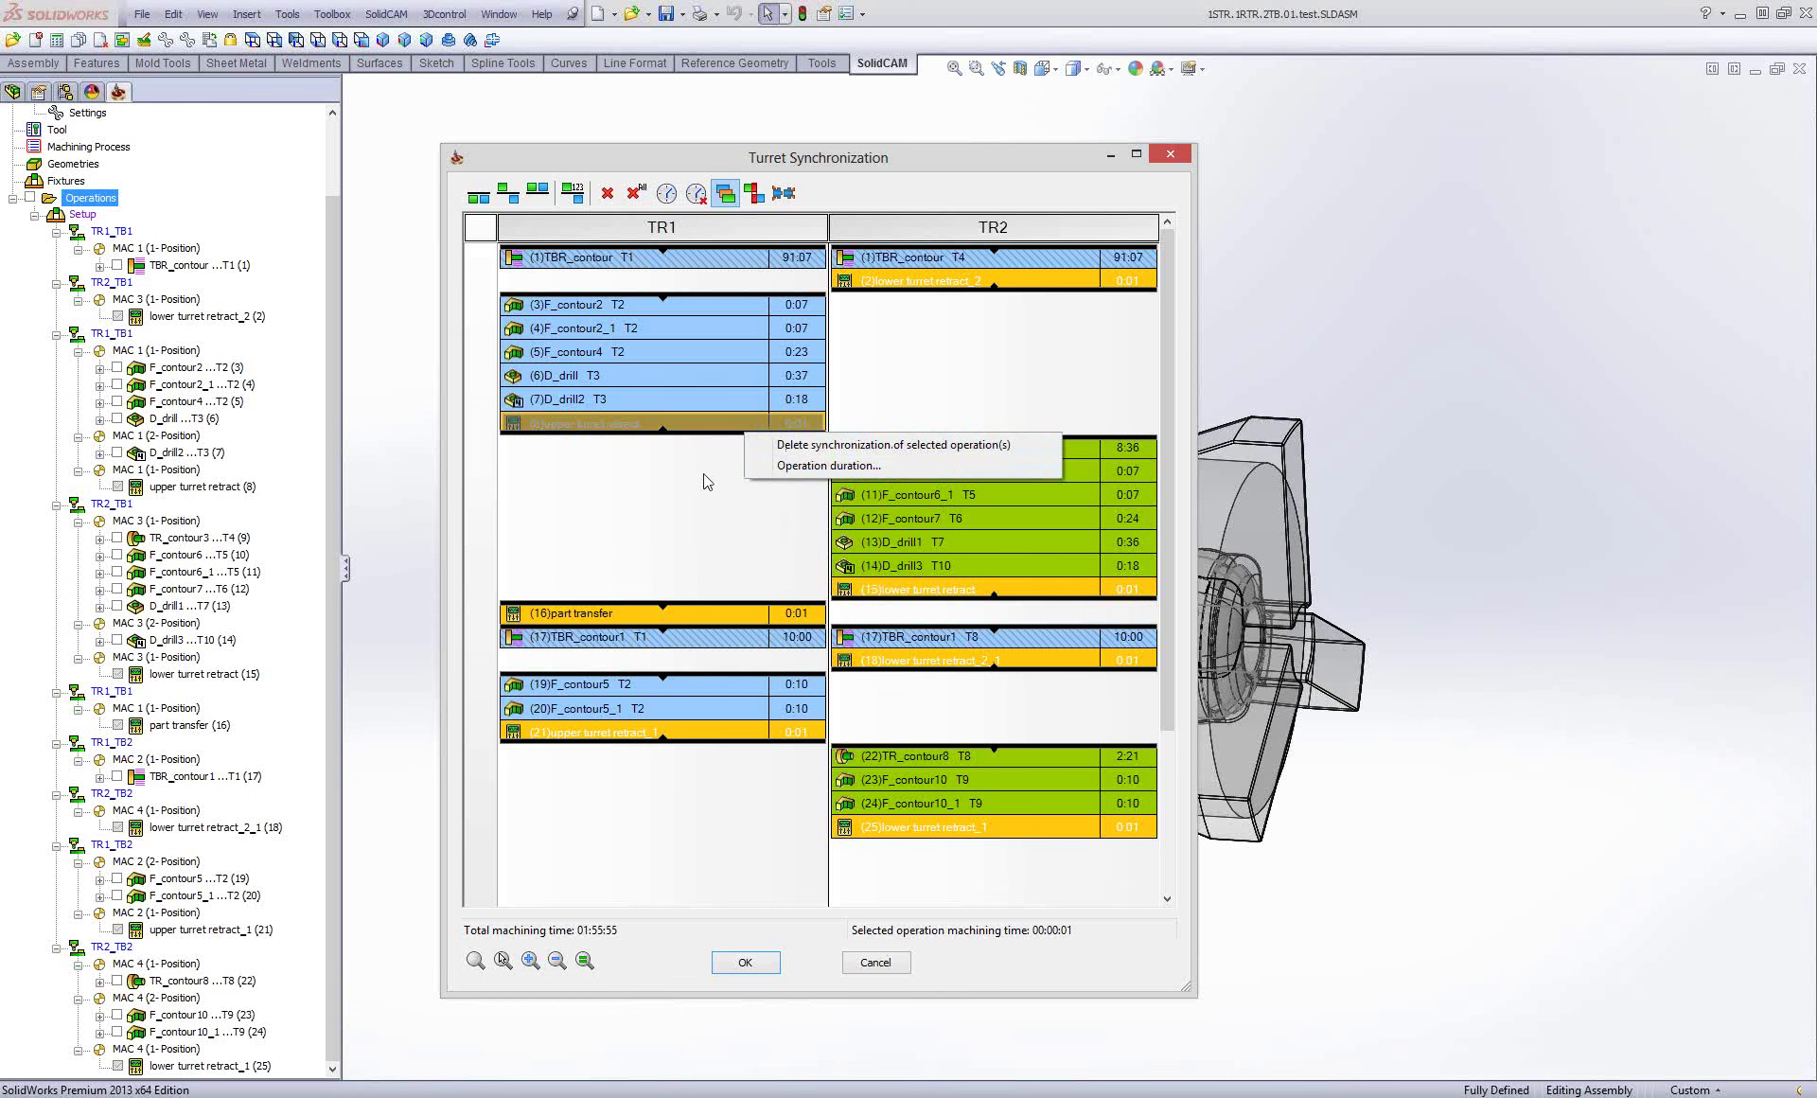
{"action": "left_click", "coordinate": [823, 445]}
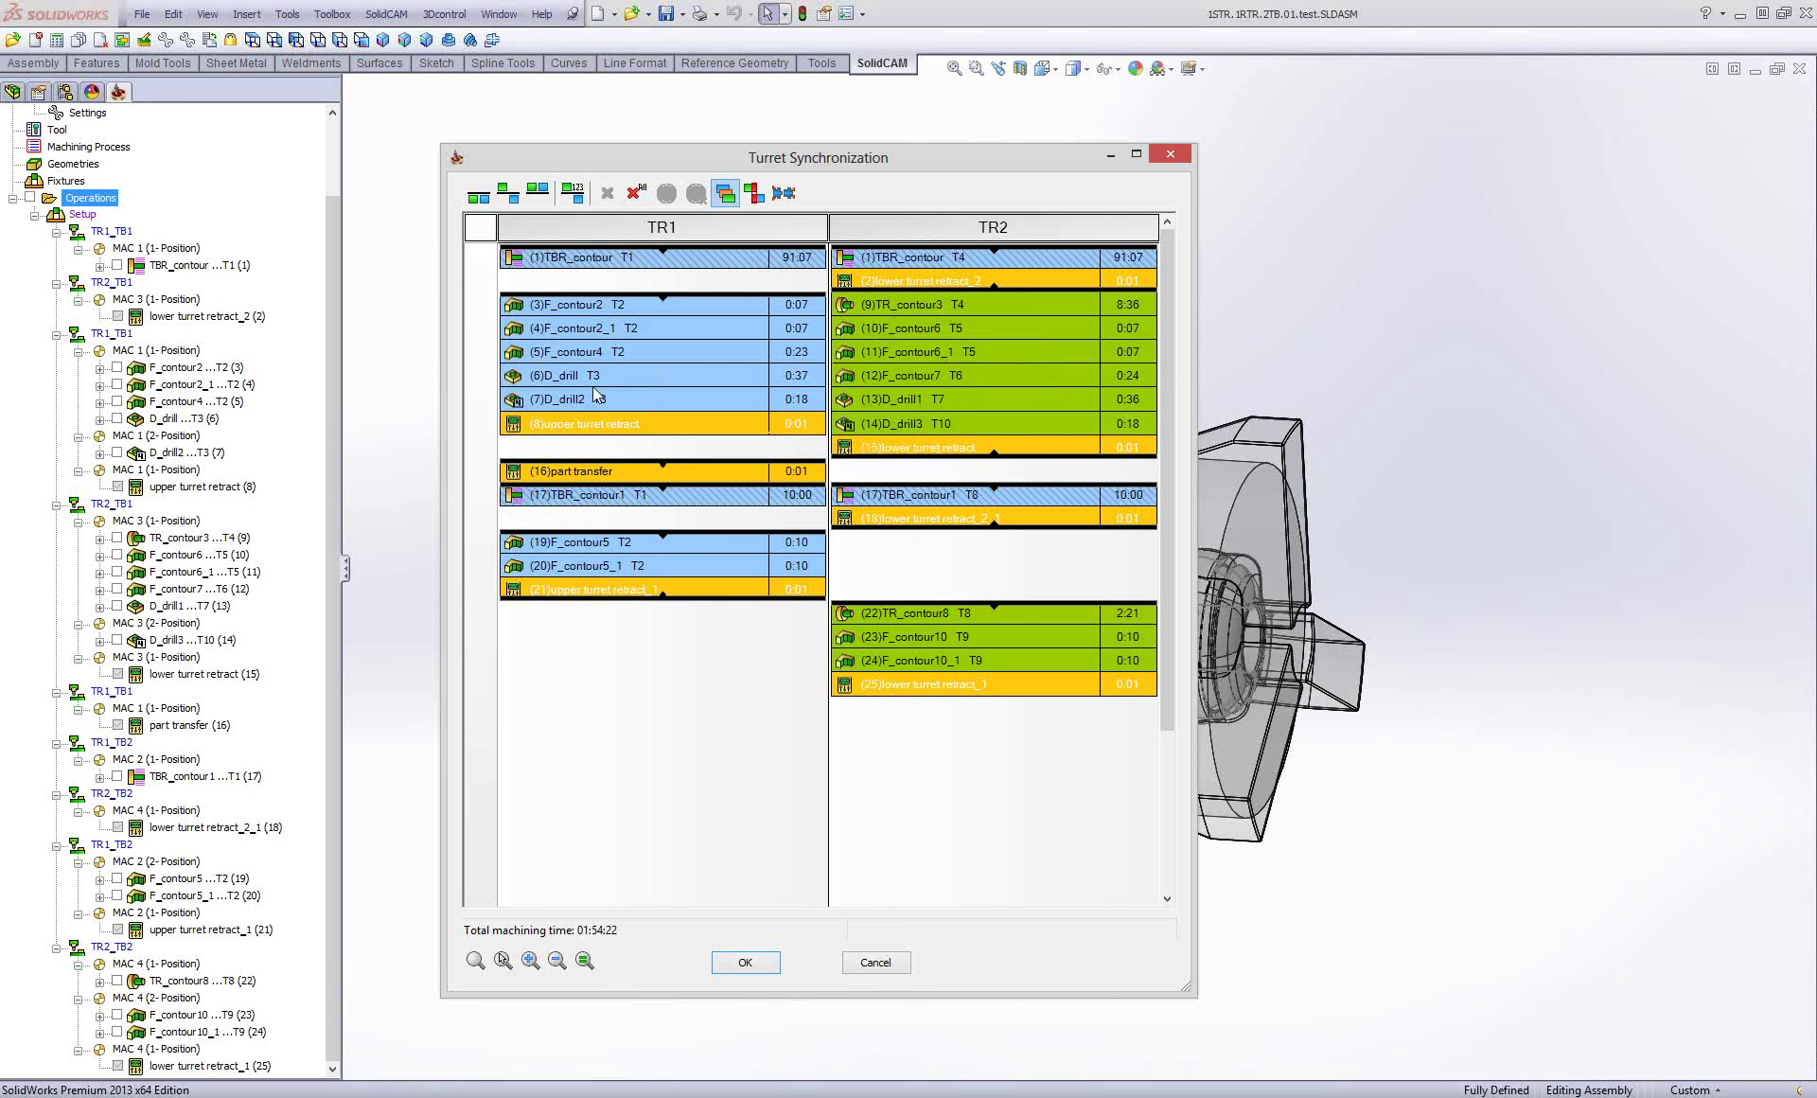
{"action": "left_click", "coordinate": [573, 400]}
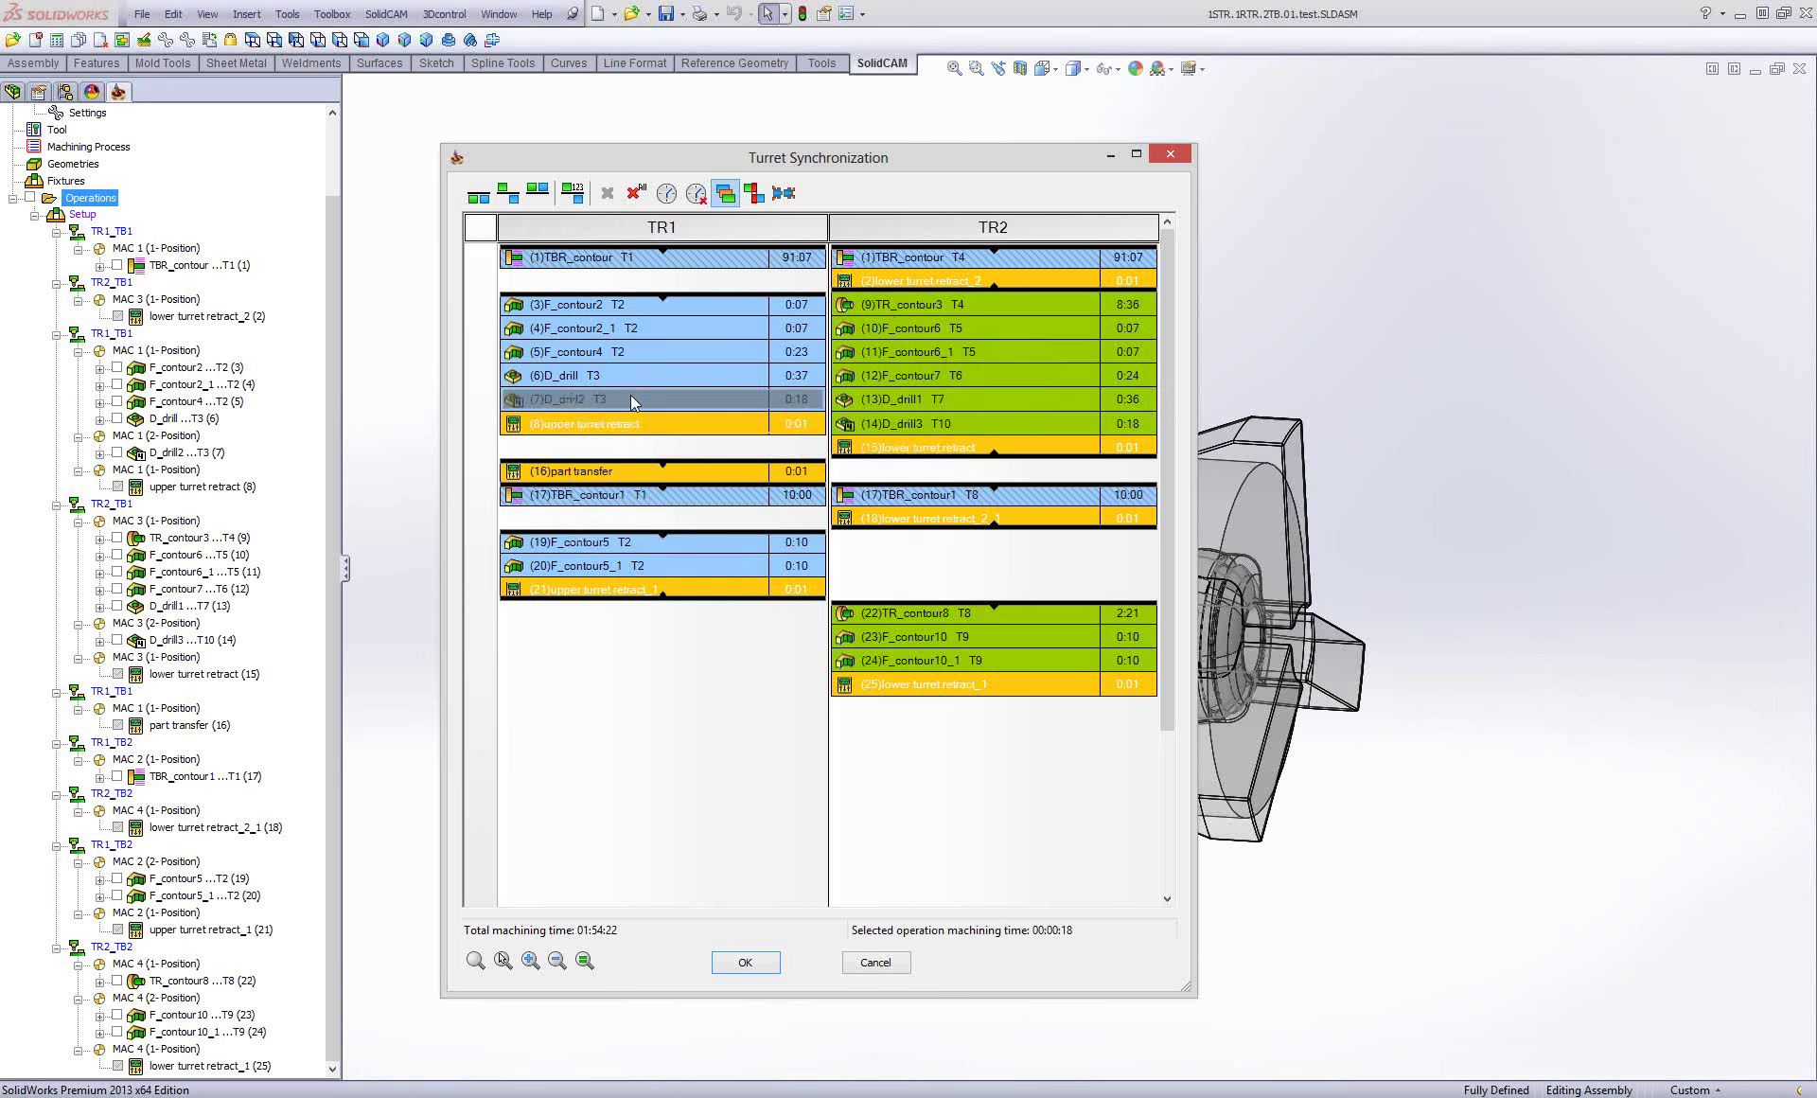
{"action": "left_click", "coordinate": [910, 329], "text": "ctrl"}
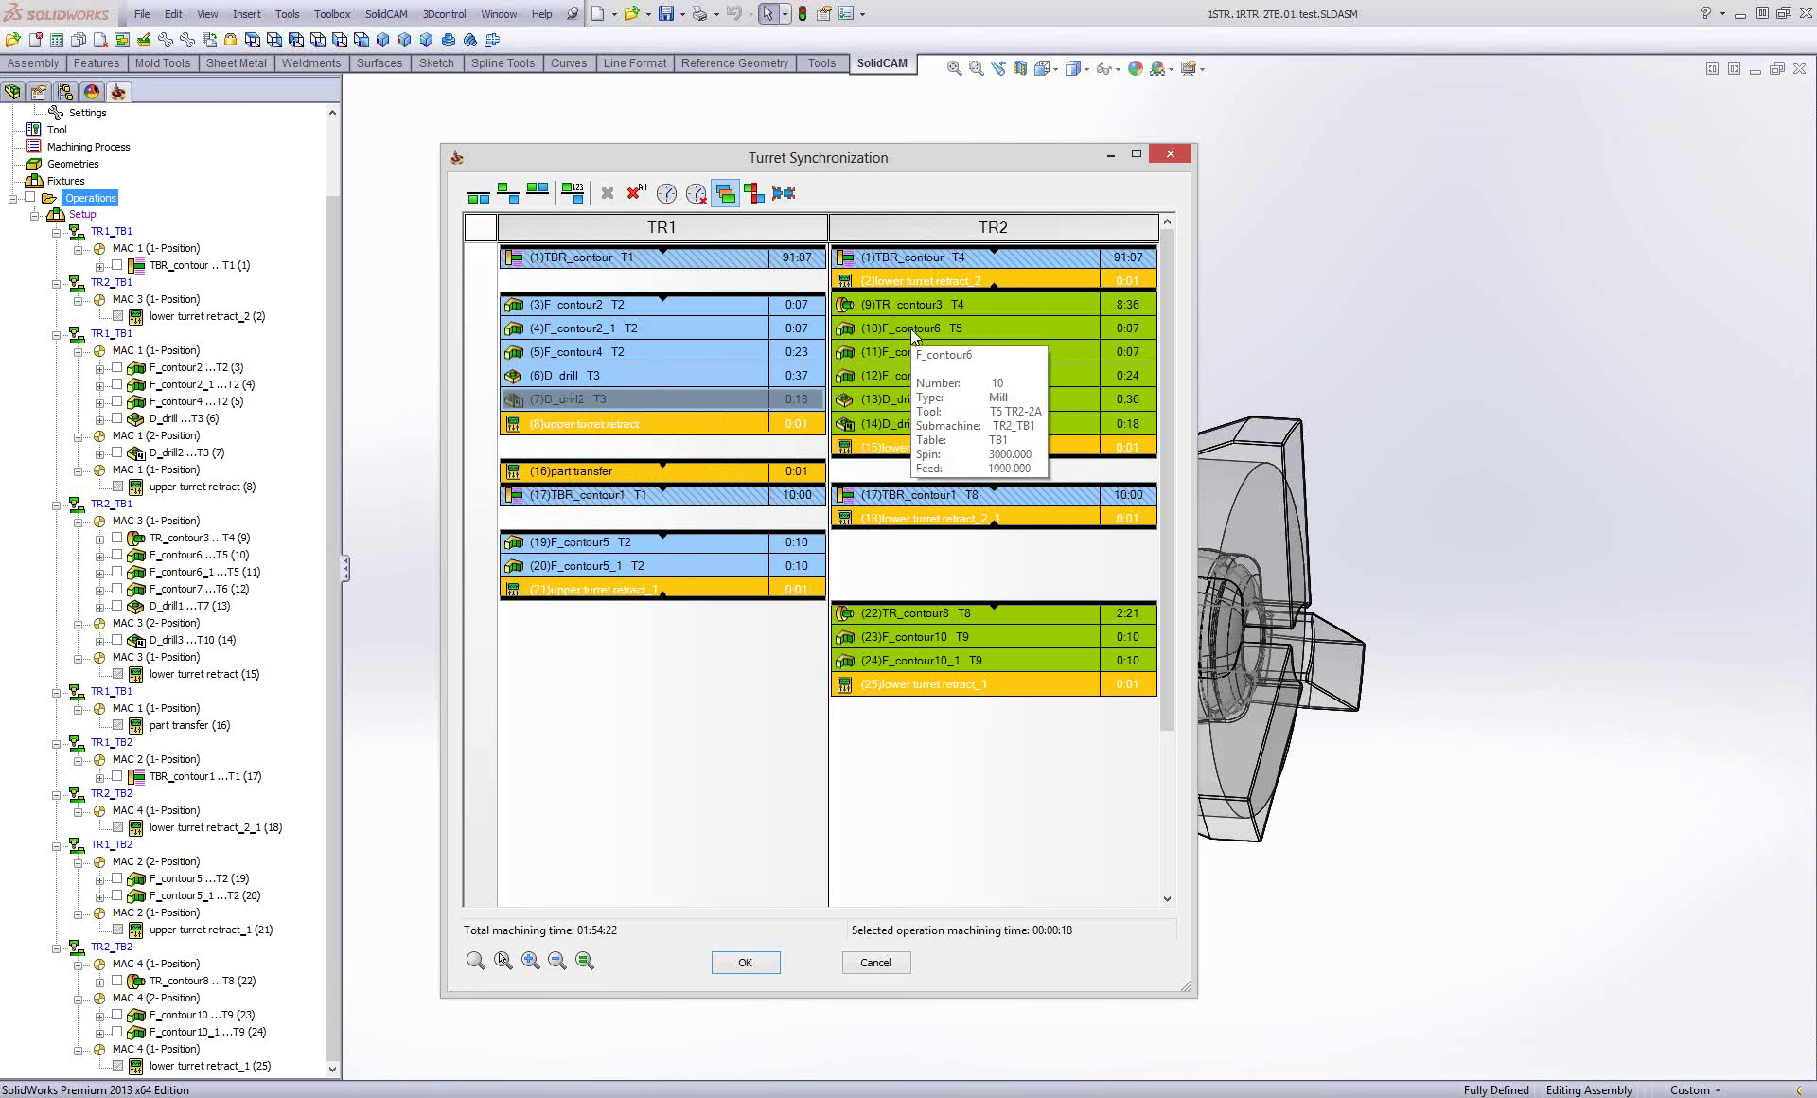
Try synchronizing (7)D_drill2 with (10)F_contour6 start-to-end, then delete that synchronization.
{"action": "left_click", "coordinate": [507, 195]}
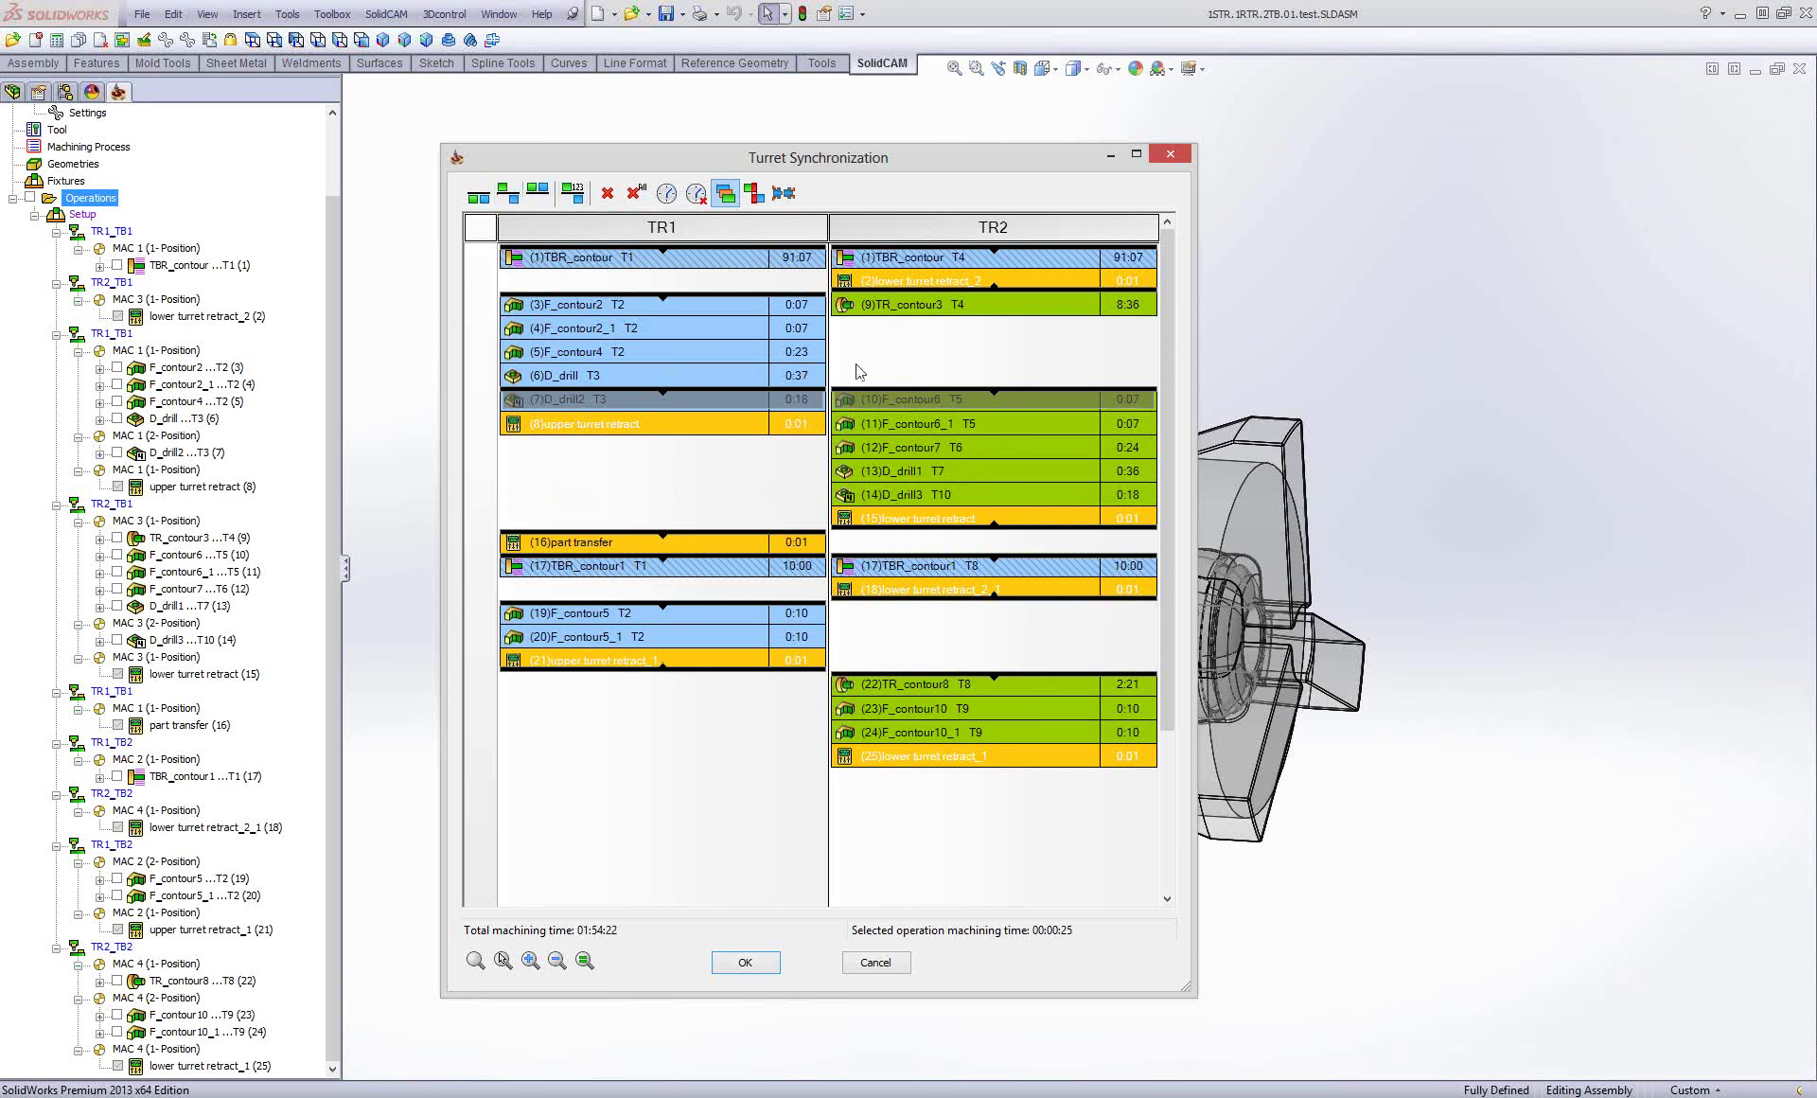
{"action": "left_click", "coordinate": [512, 197]}
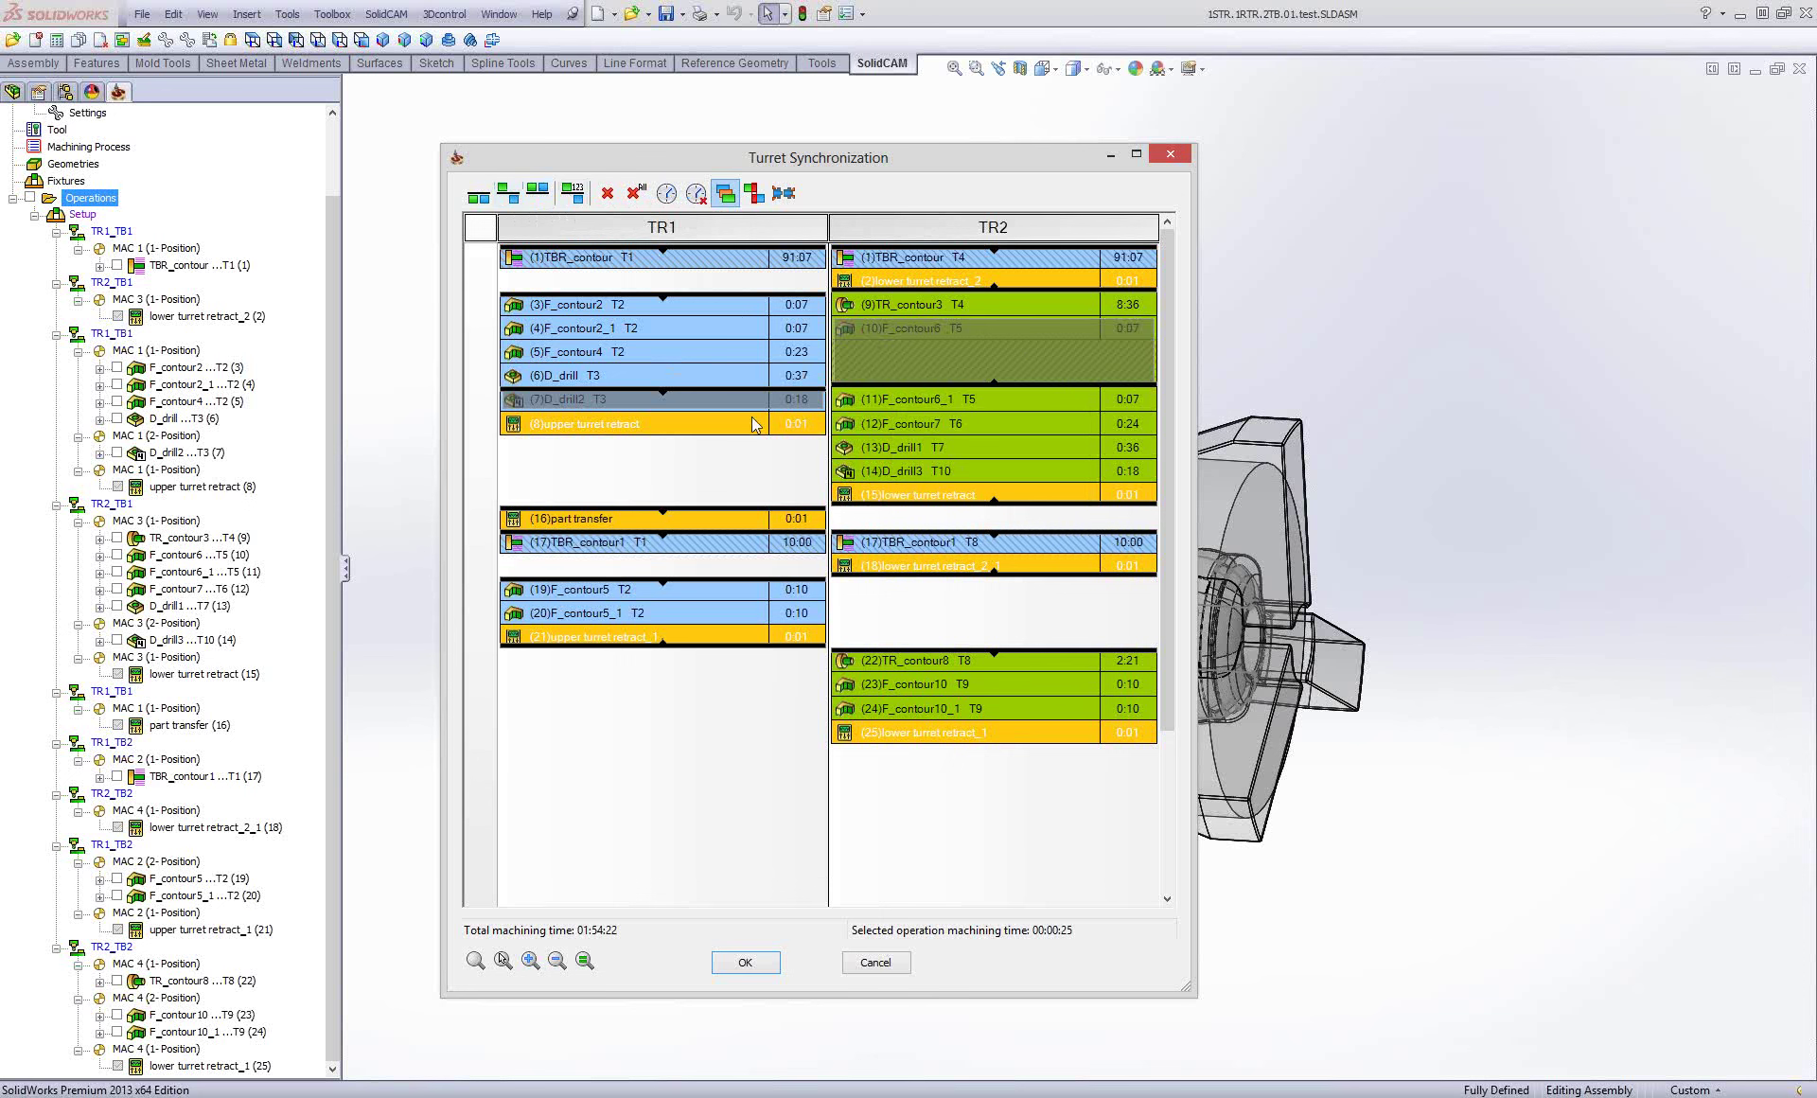
{"action": "left_click", "coordinate": [714, 402]}
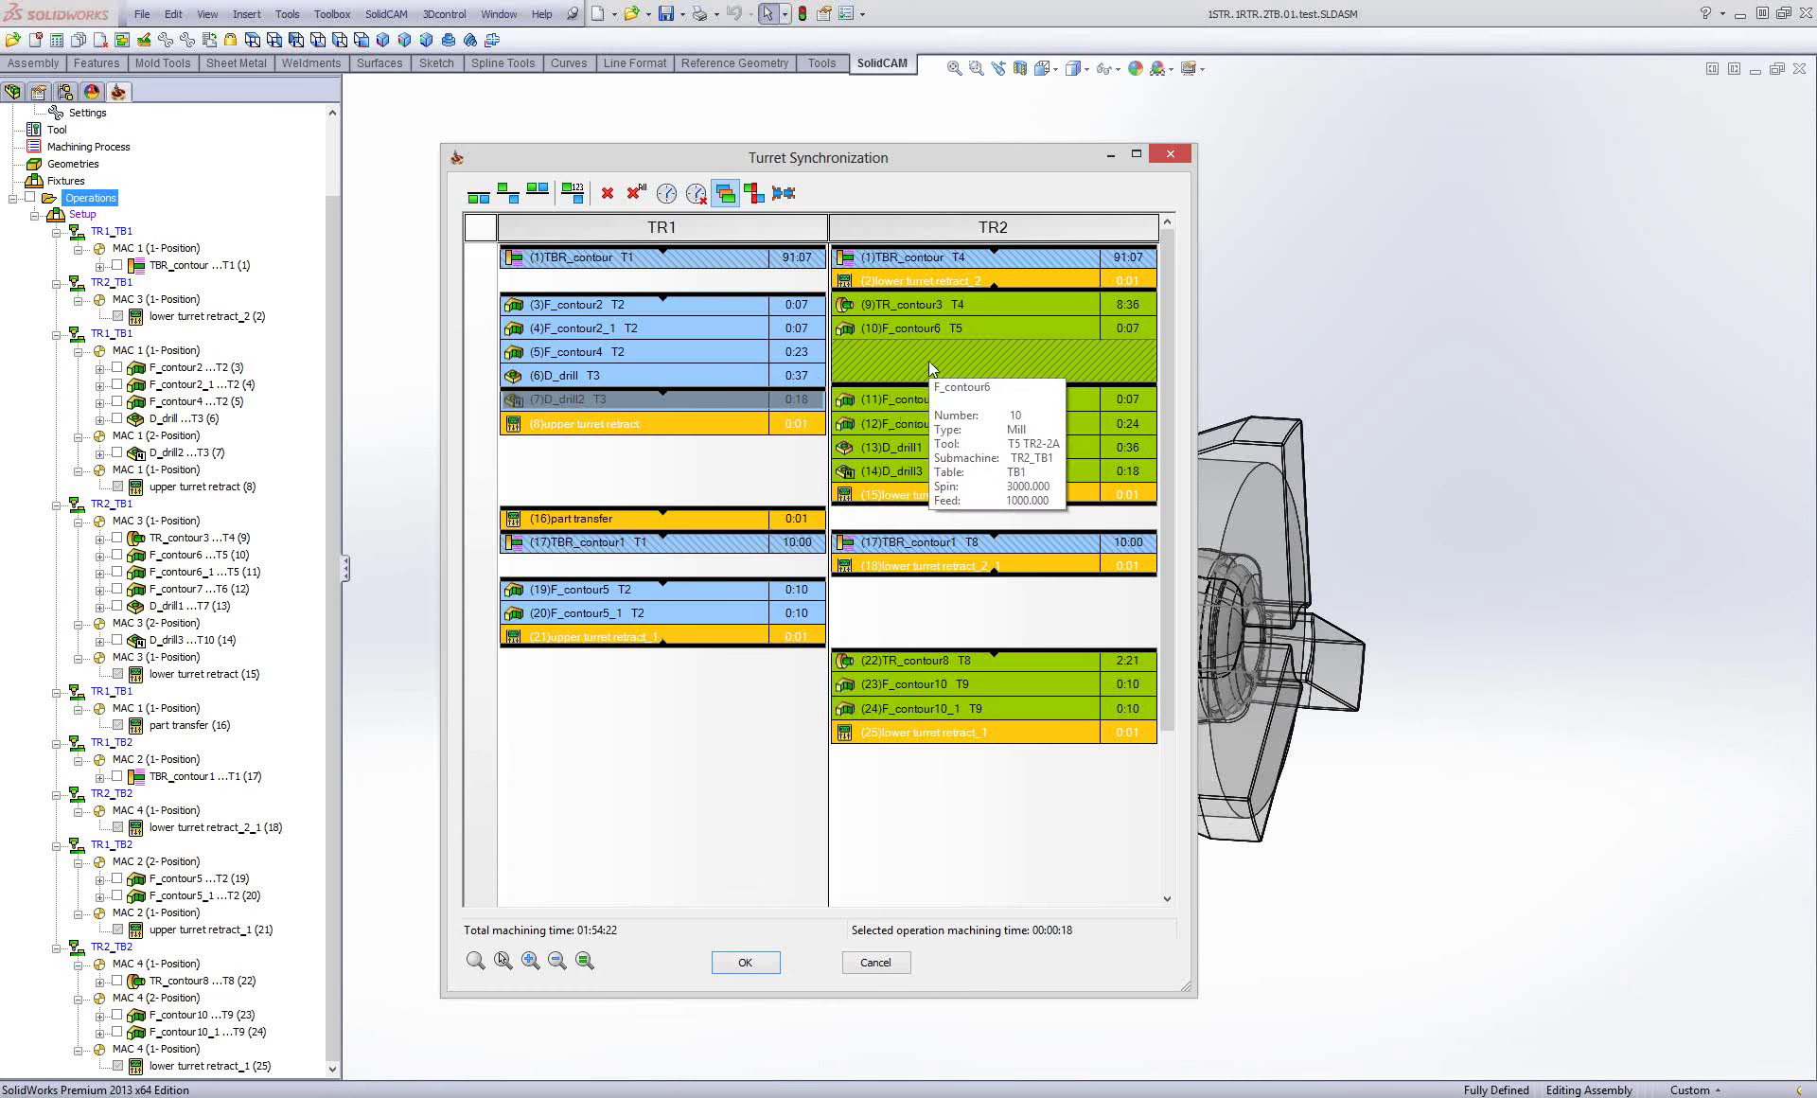
{"action": "left_click", "coordinate": [540, 193]}
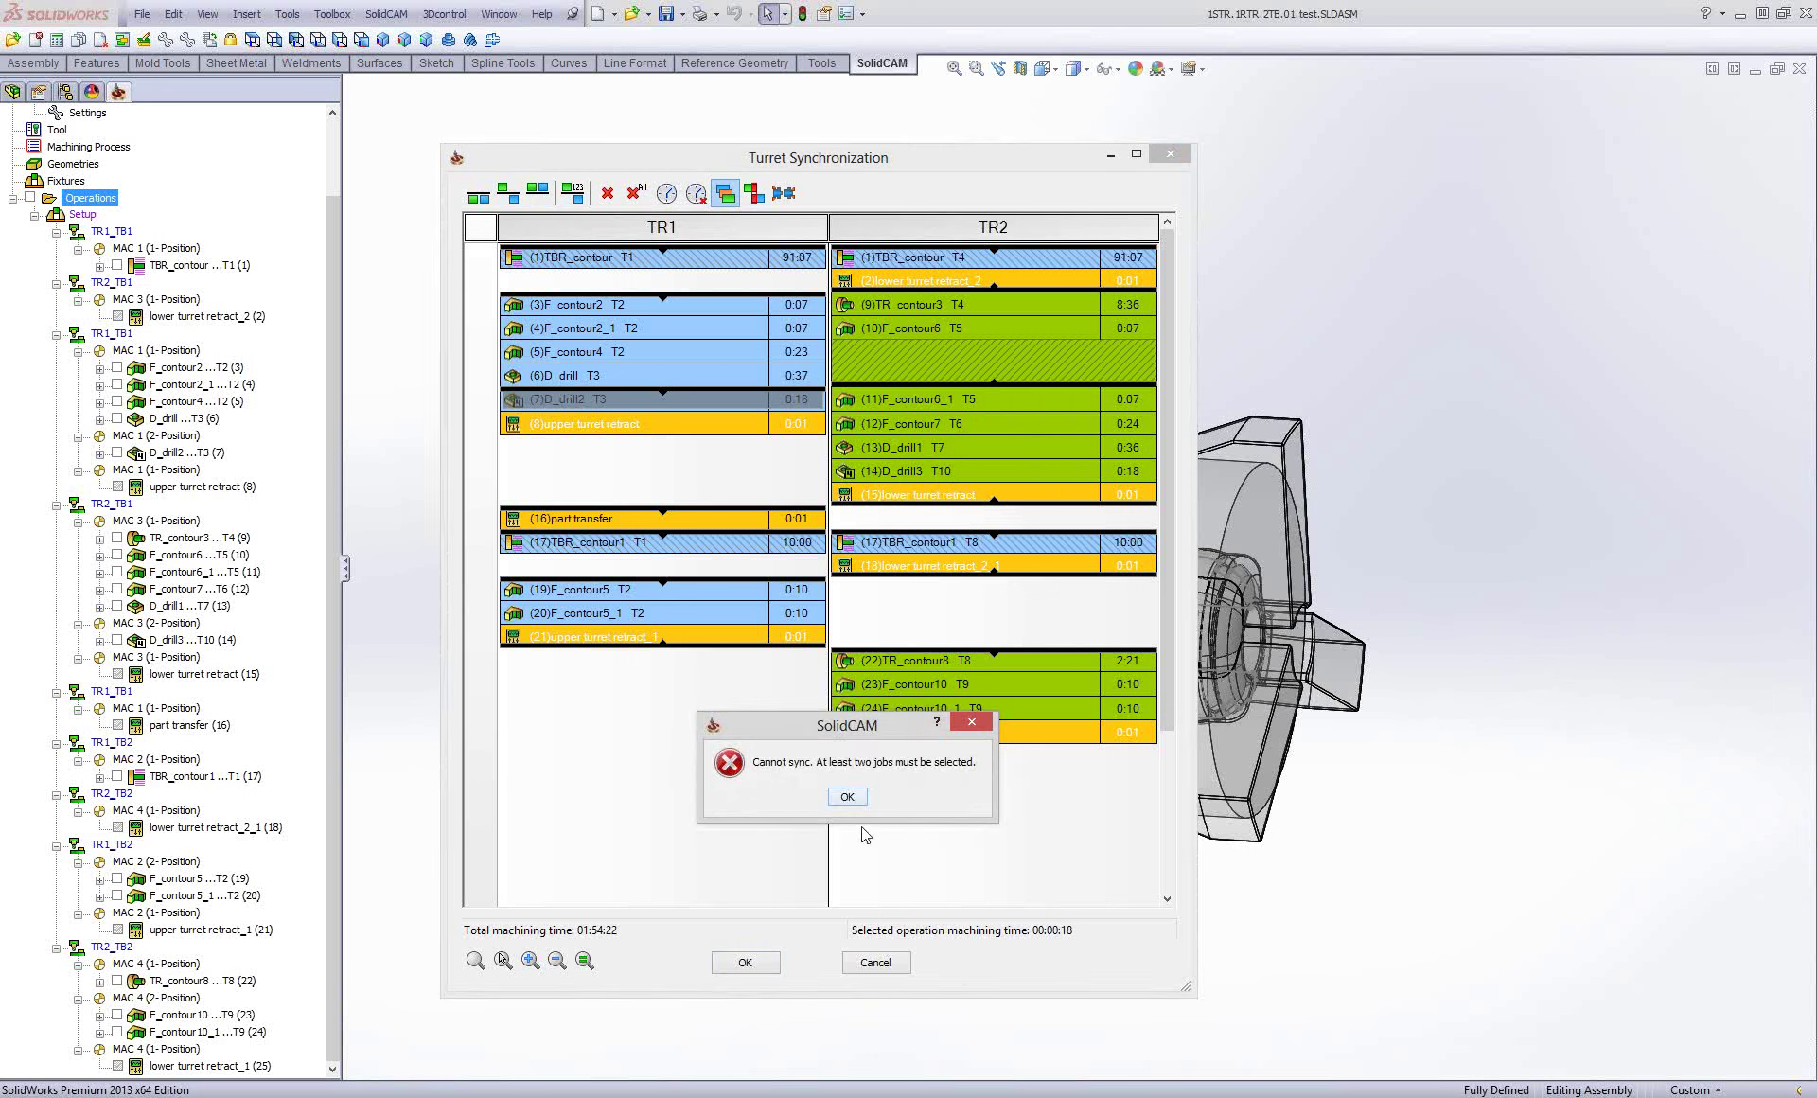
{"action": "left_click", "coordinate": [847, 798]}
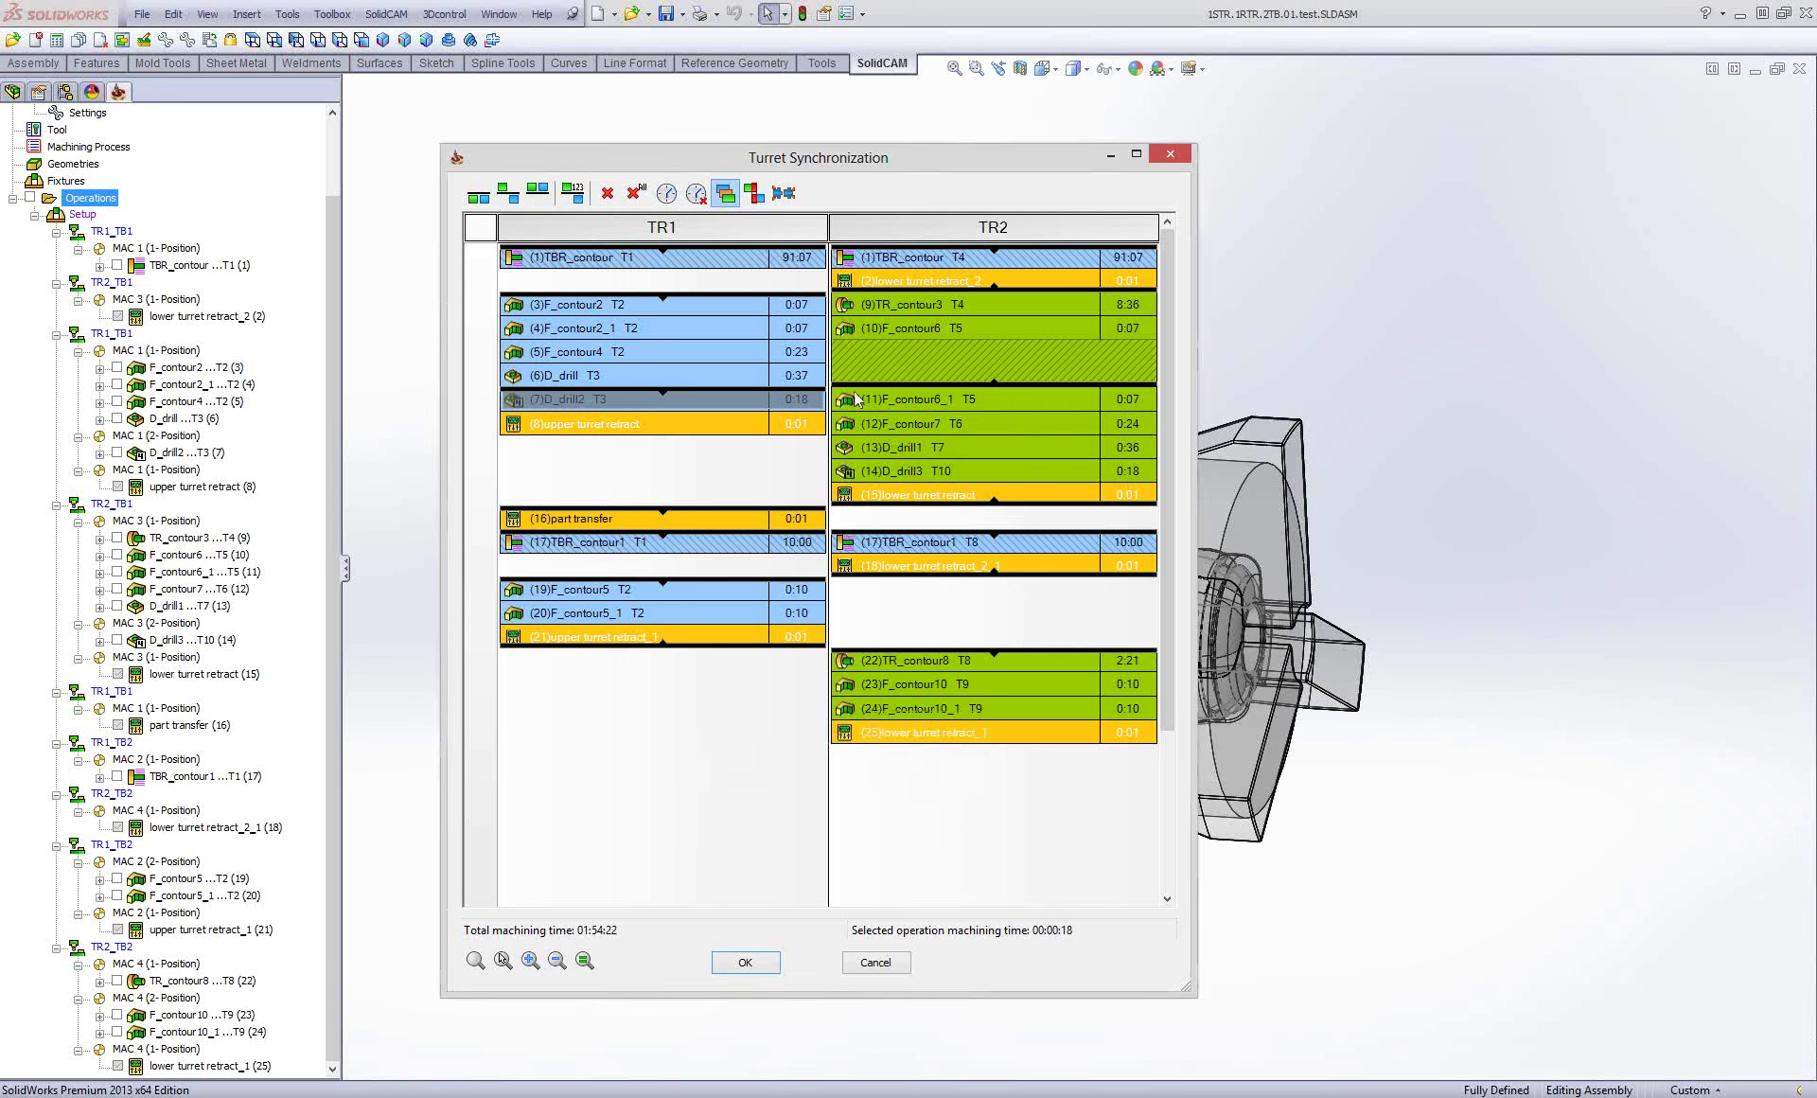
{"action": "right_click", "coordinate": [758, 398]}
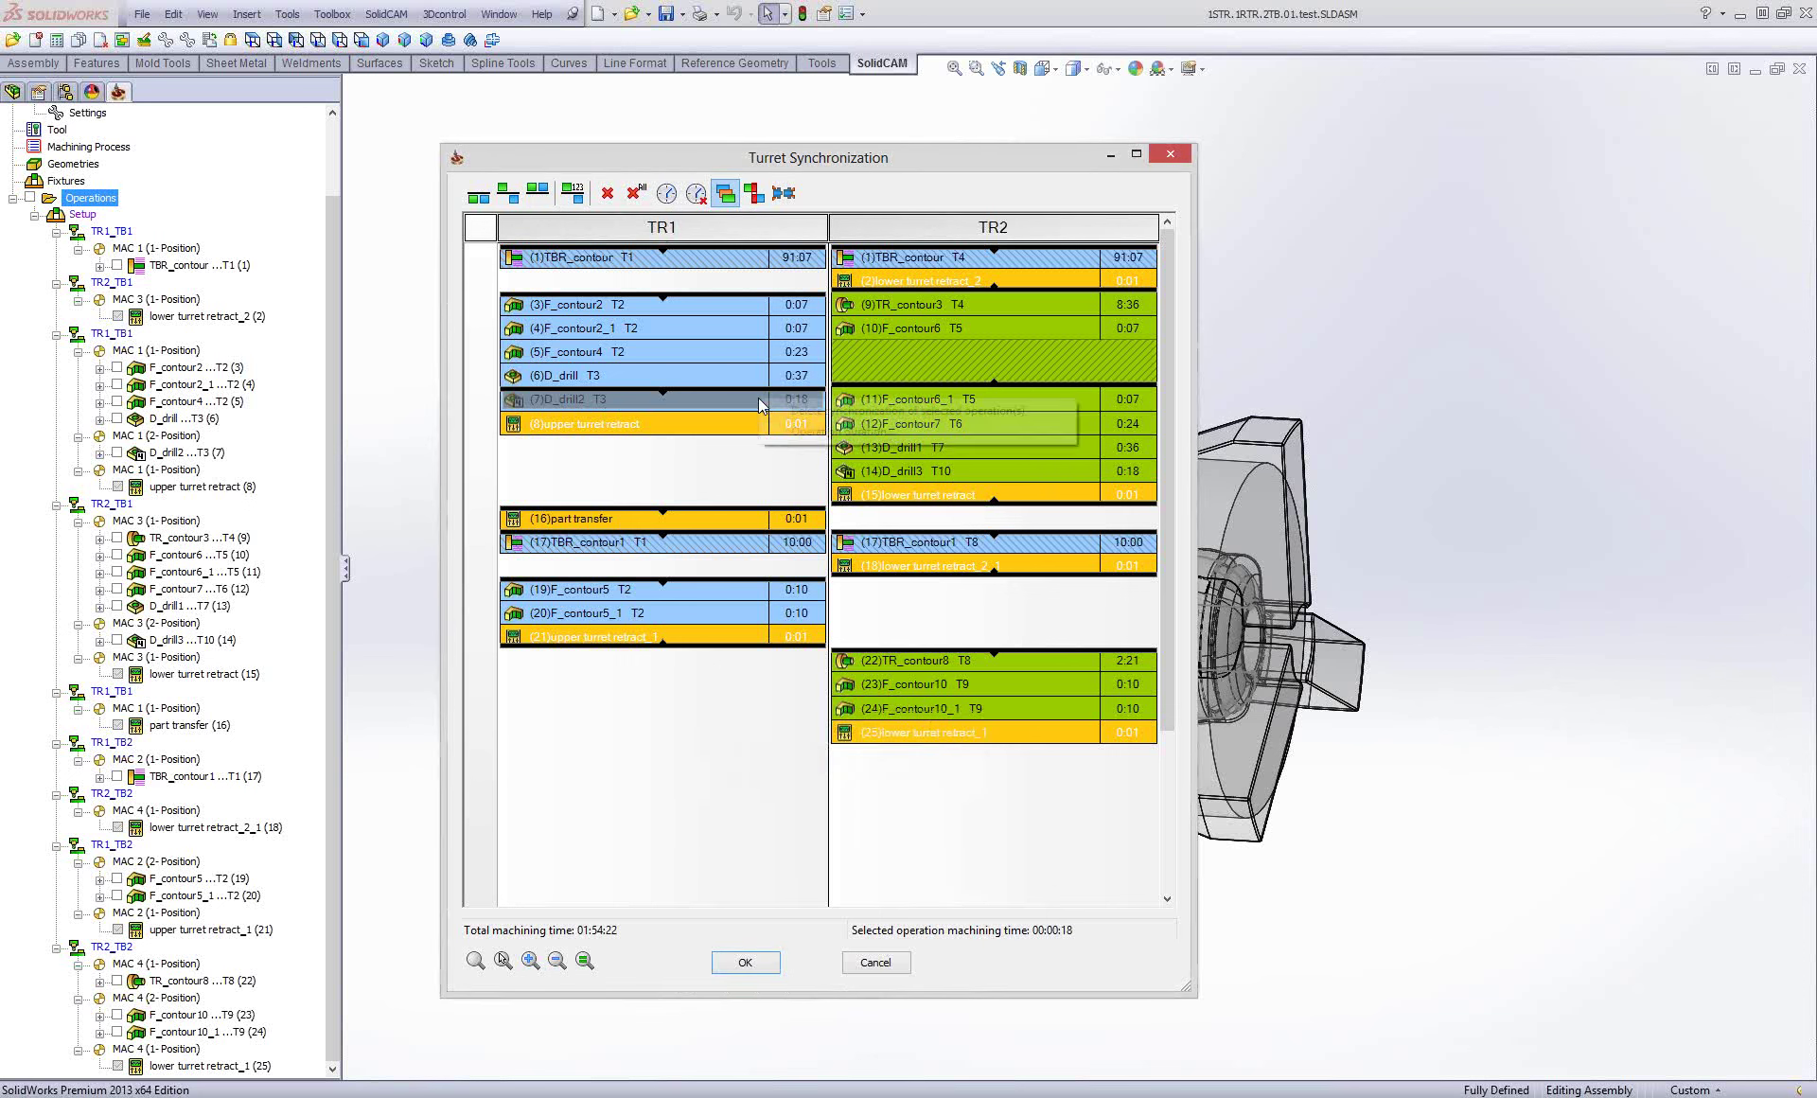
{"action": "left_click", "coordinate": [607, 194]}
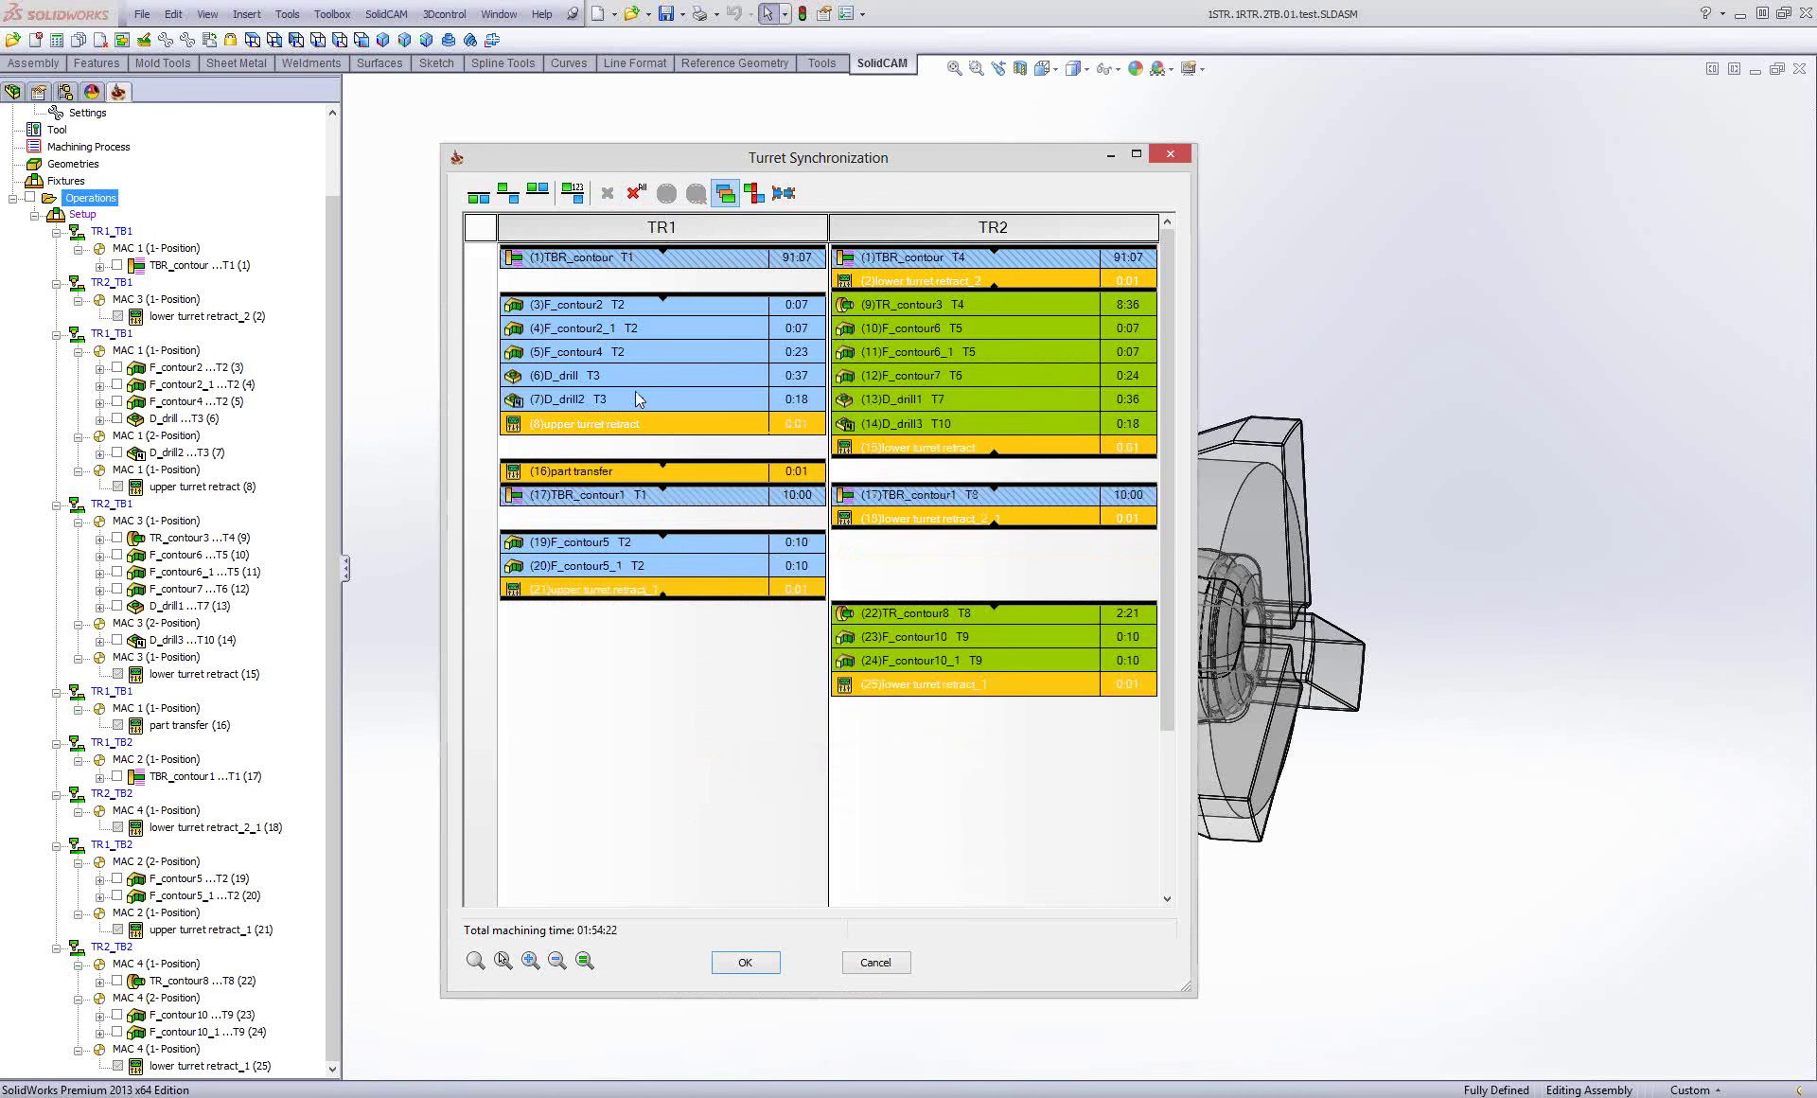
Synchronize (7)D_drill2 with (11)F_contour6_1, then select (8)upper turret retract and (12)F_contour7.
{"action": "left_click", "coordinate": [605, 399]}
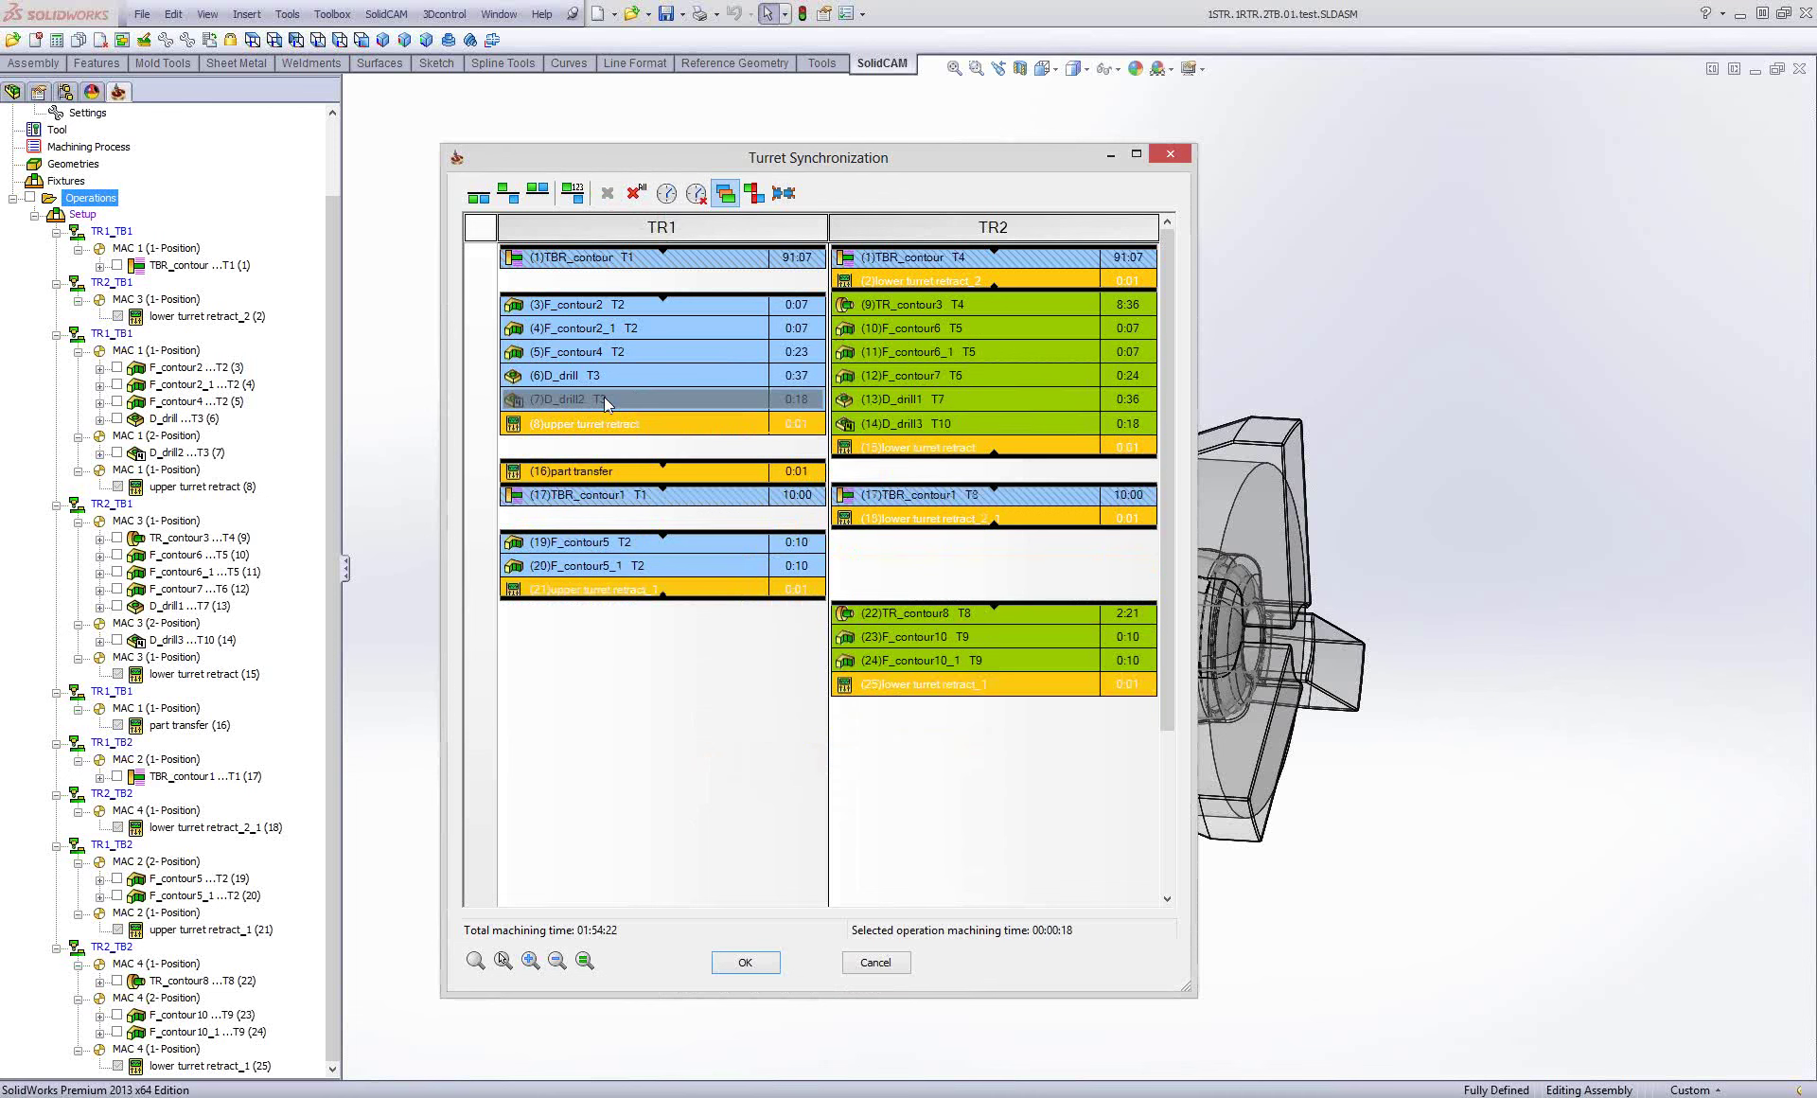
{"action": "left_click", "coordinate": [911, 350], "text": "ctrl"}
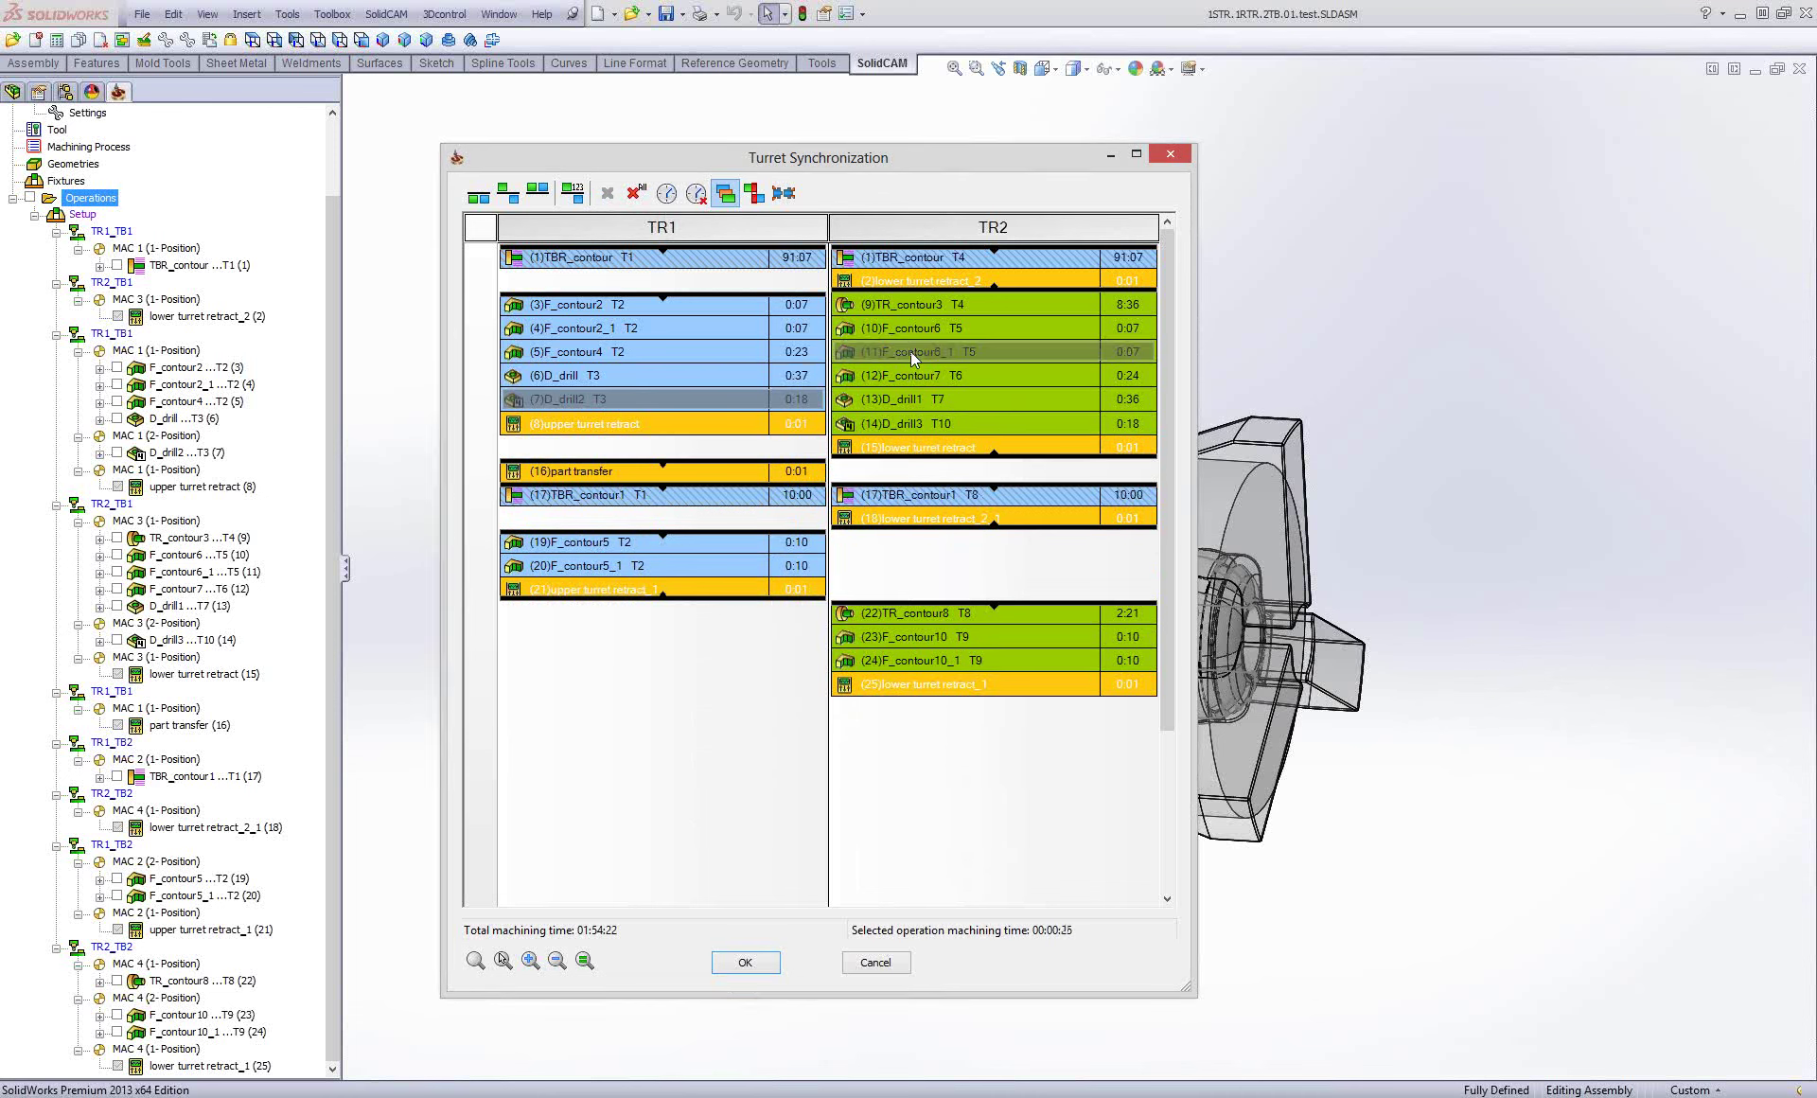
{"action": "left_click", "coordinate": [539, 193]}
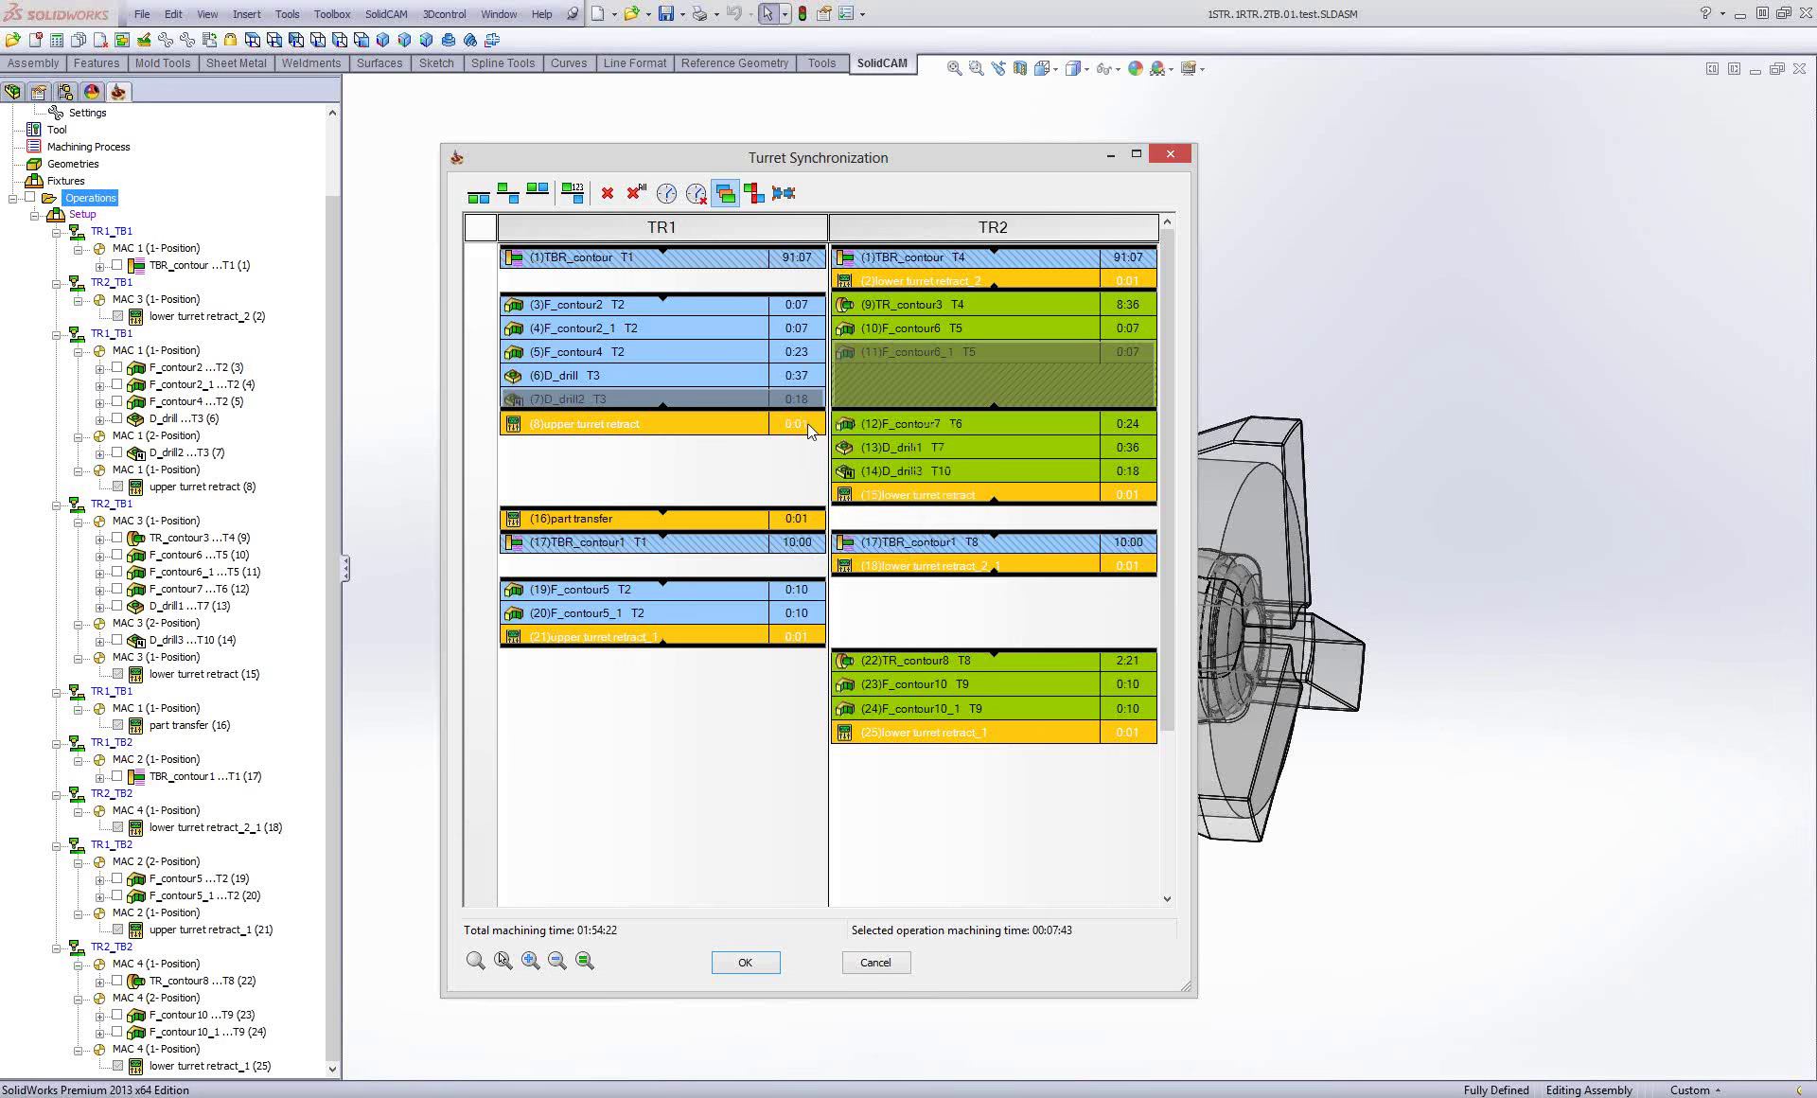
{"action": "left_click", "coordinate": [807, 423]}
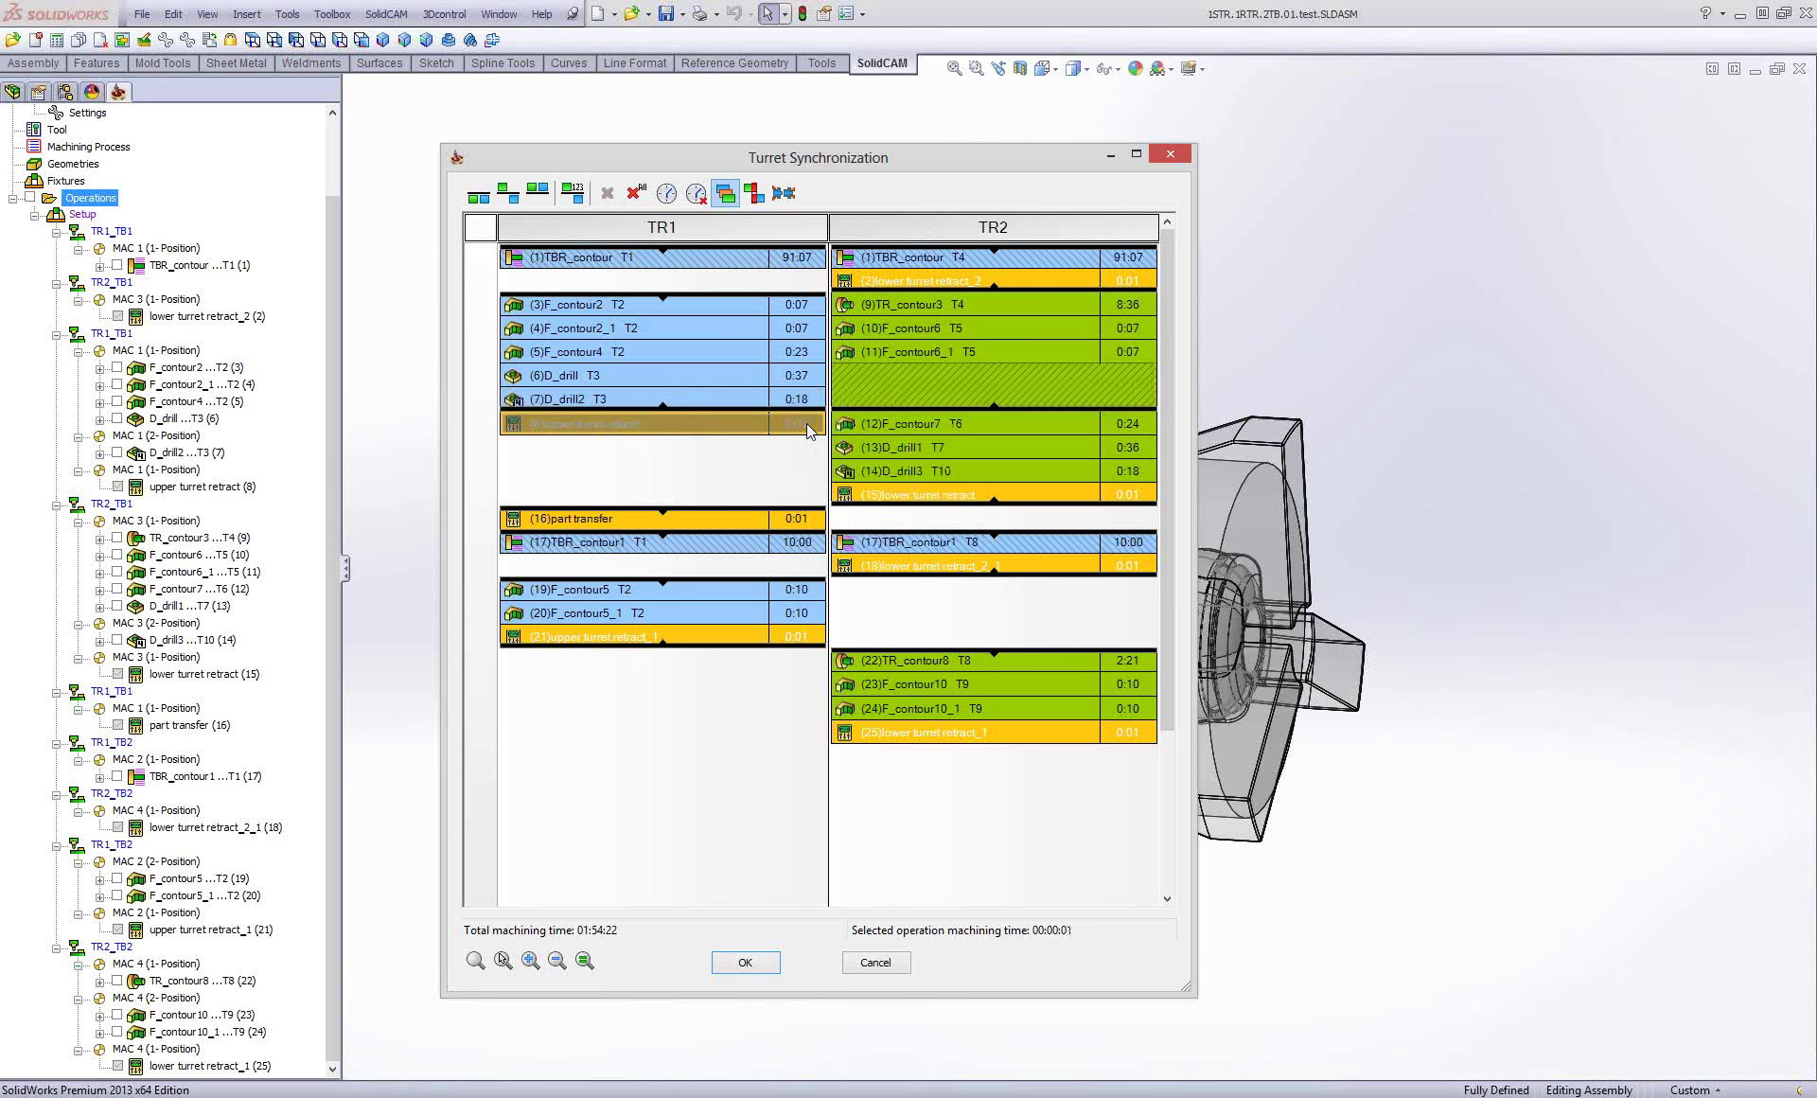
{"action": "left_click", "coordinate": [889, 422]}
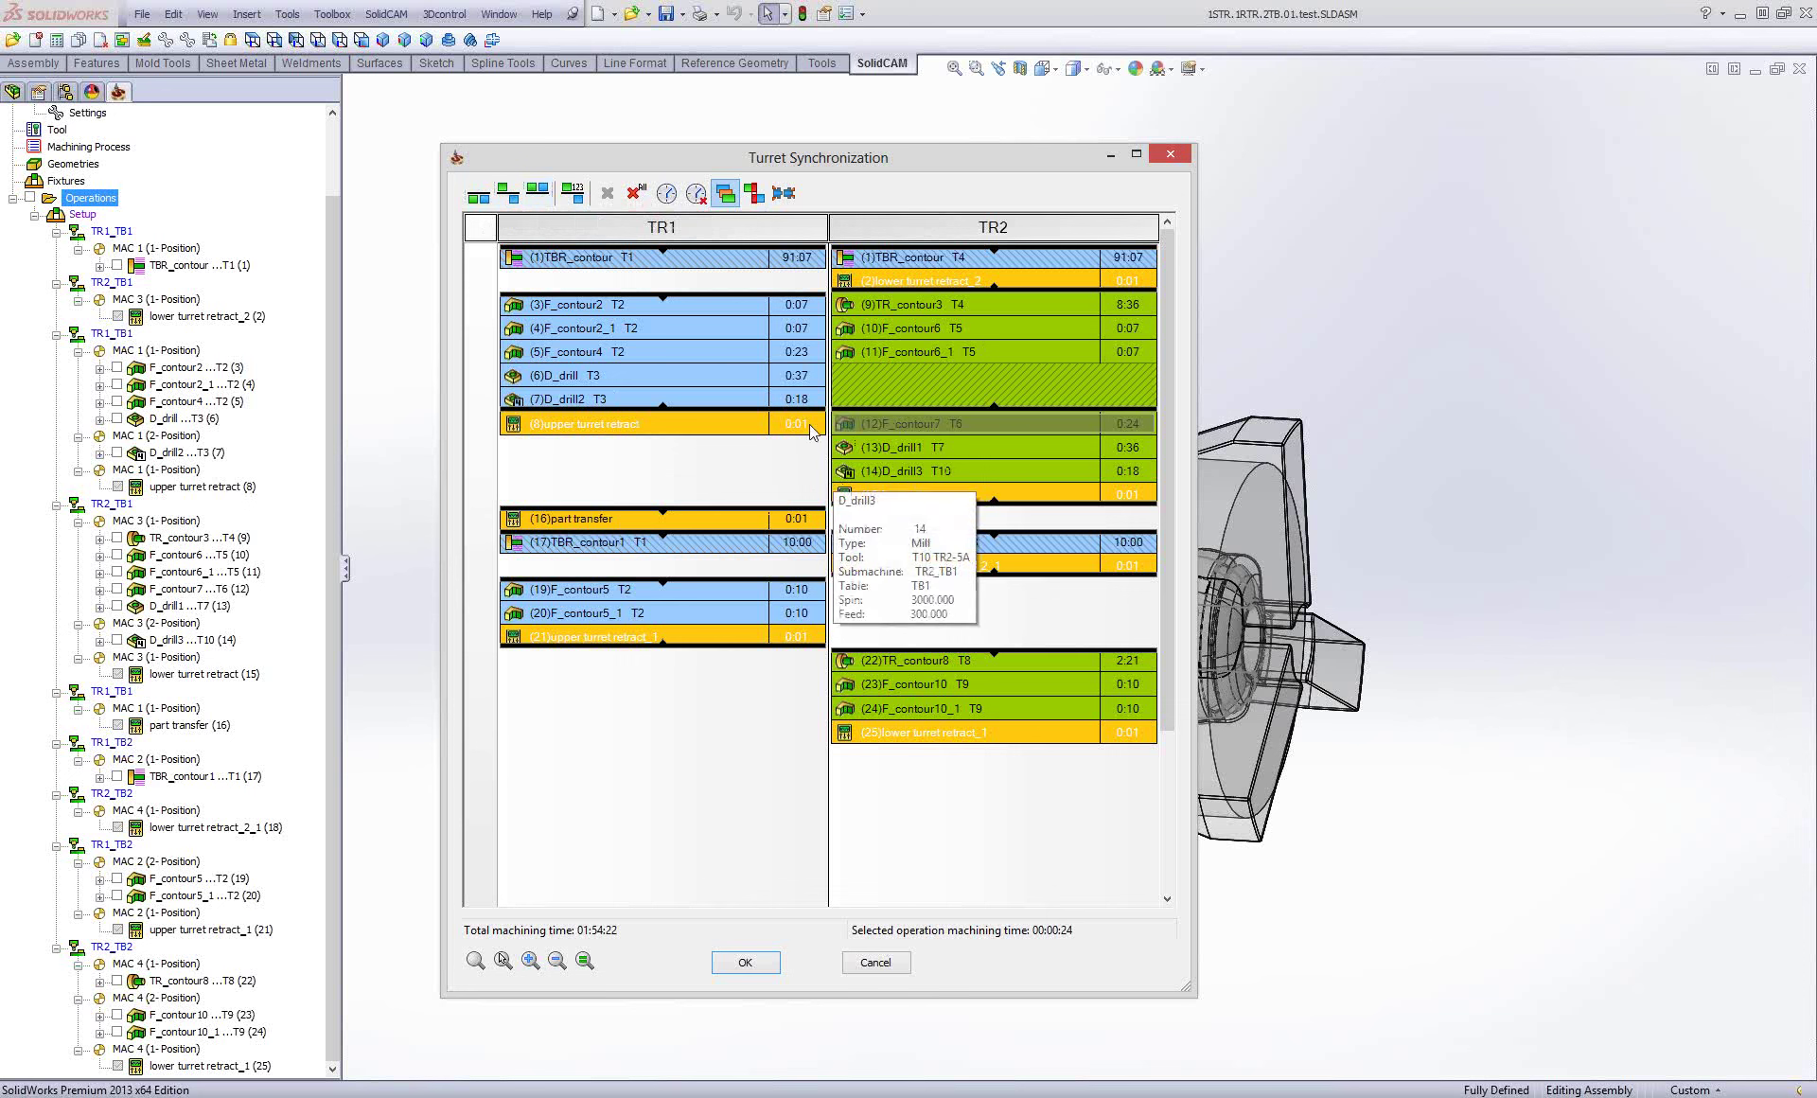
Delete all synchronizations, resynchronize by operation number (01:55:55 total), and accept with OK.
{"action": "left_click", "coordinate": [639, 196]}
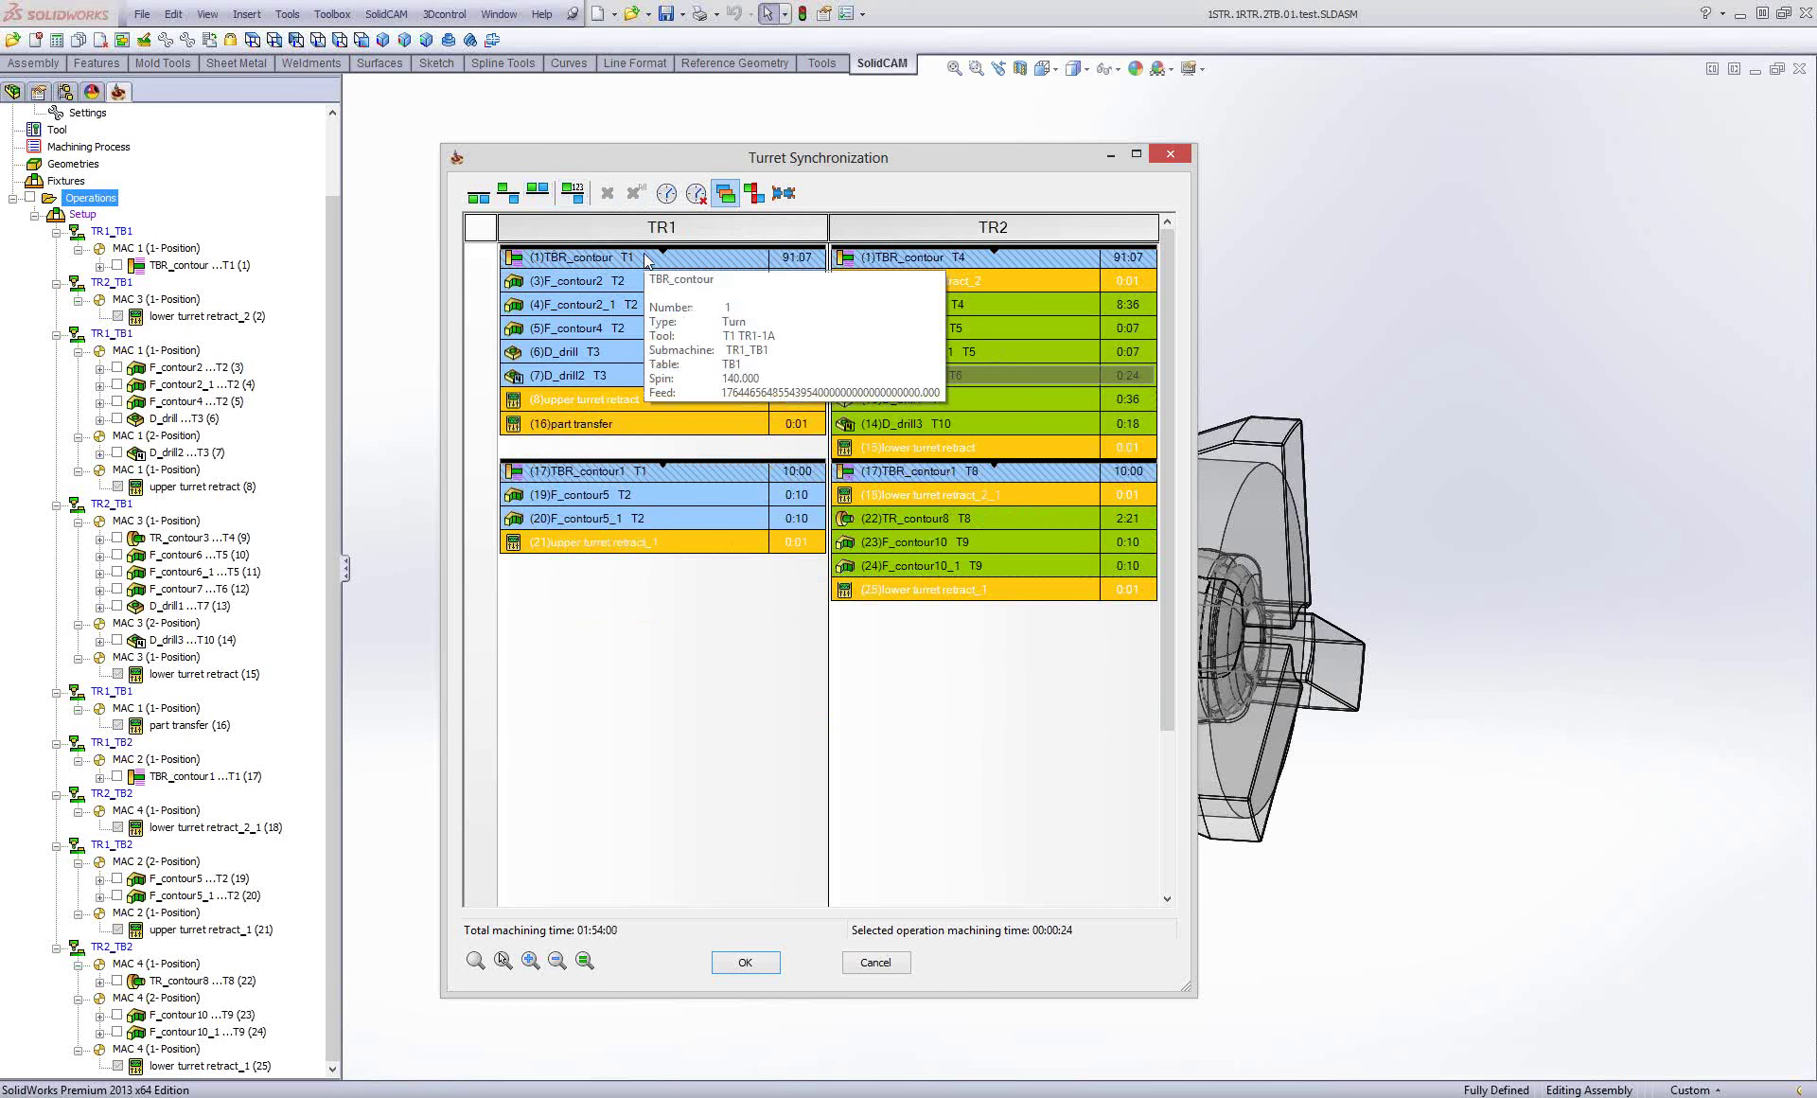
{"action": "left_click", "coordinate": [573, 193]}
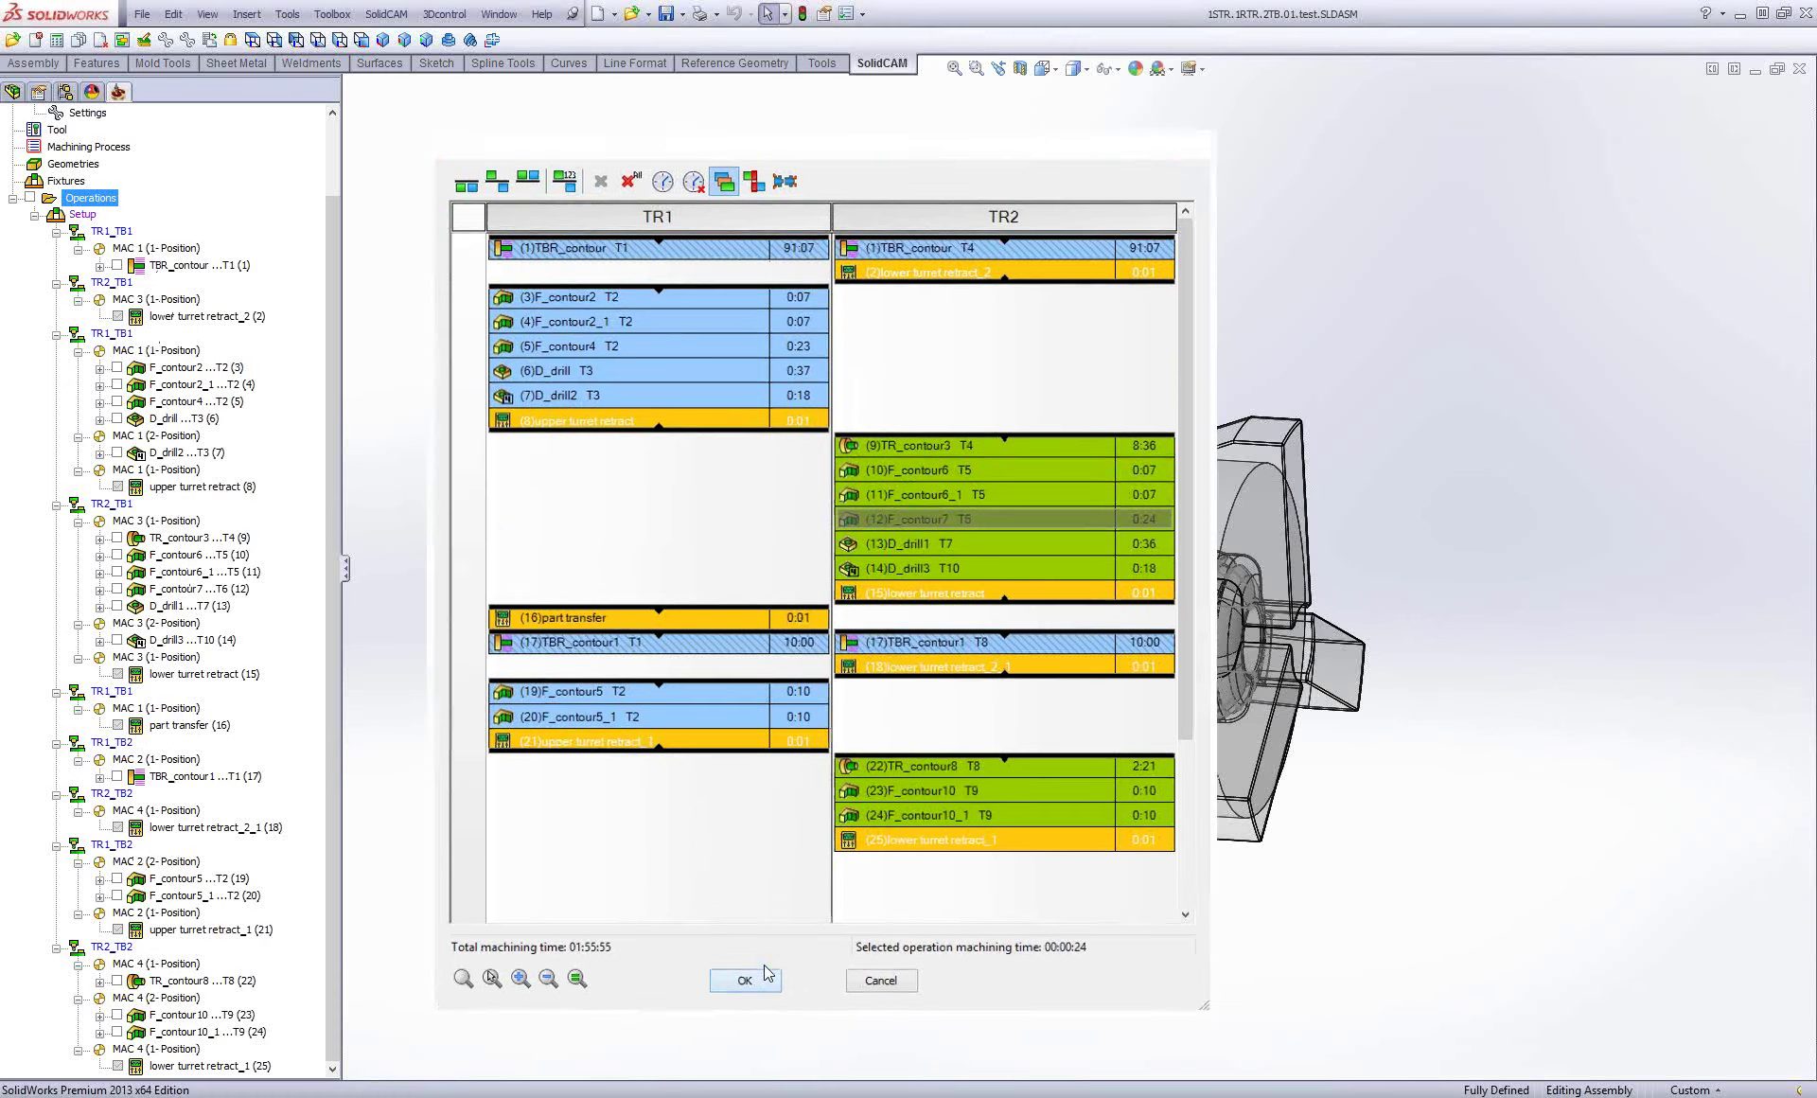
{"action": "left_click", "coordinate": [765, 965]}
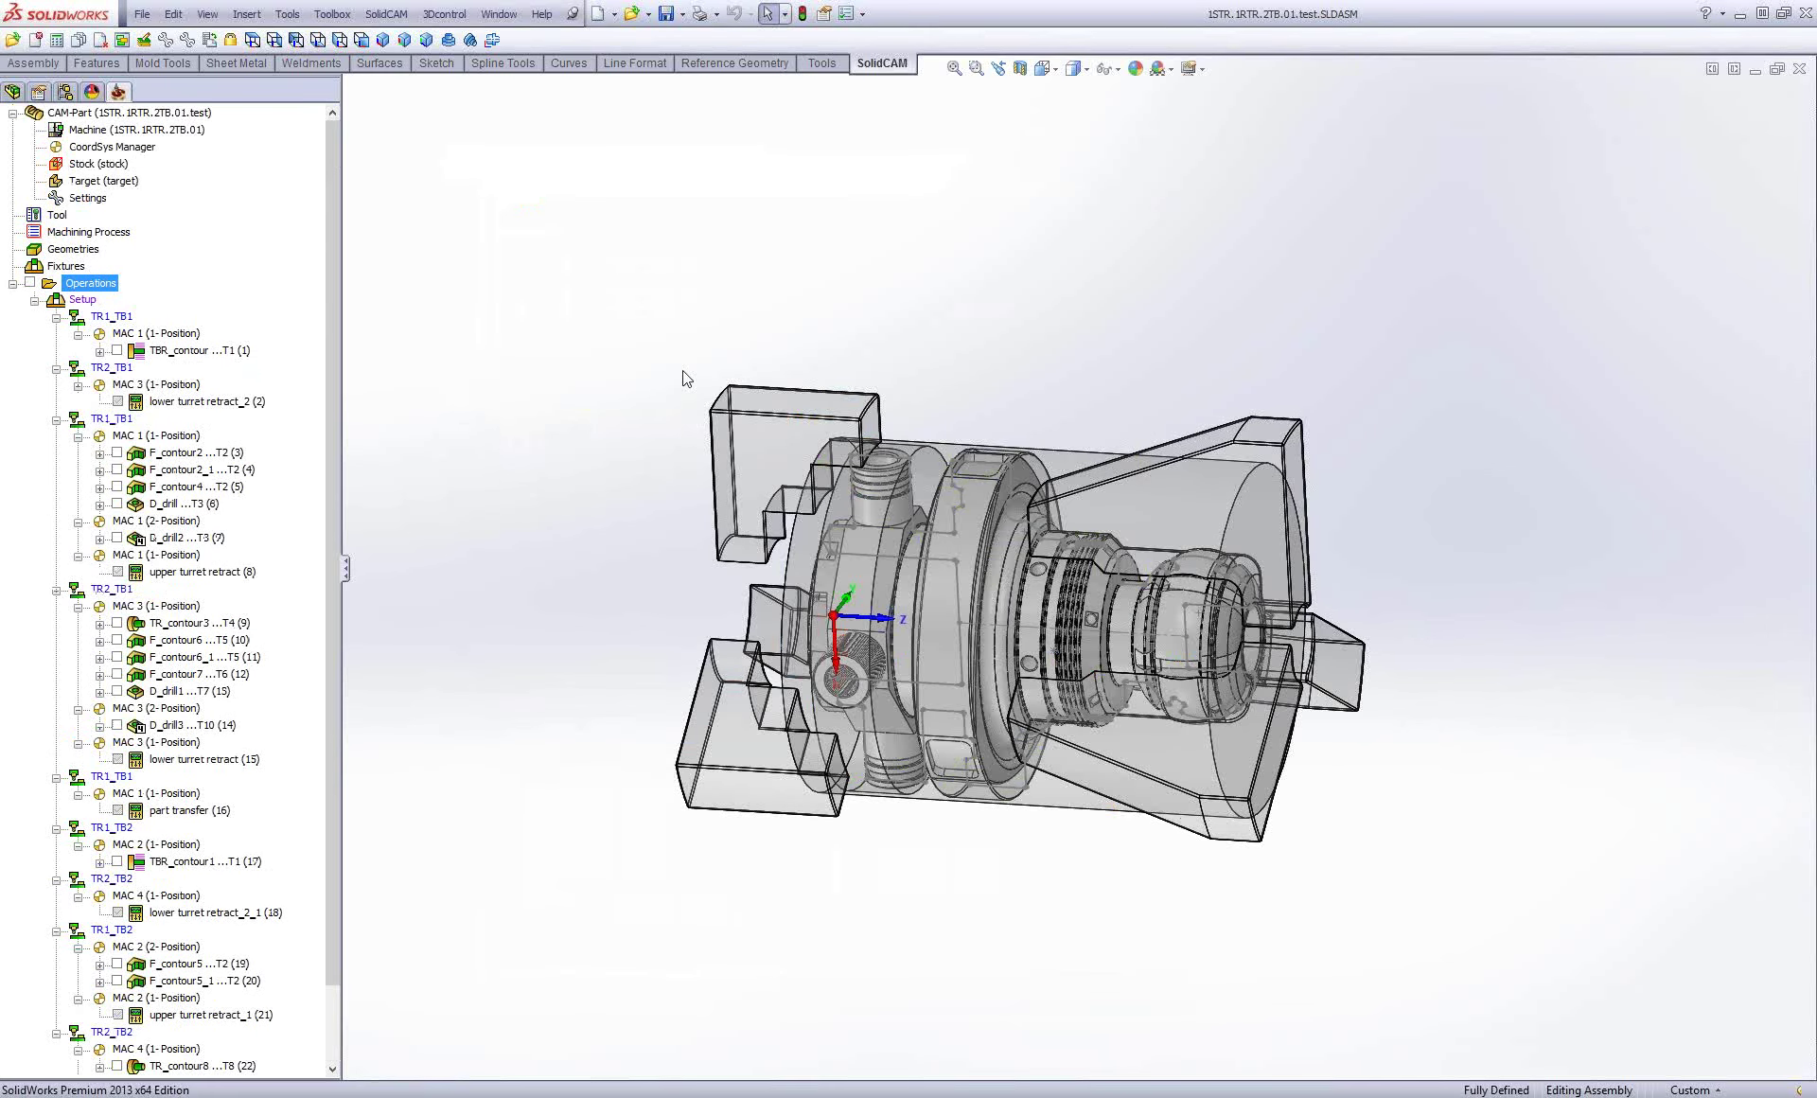
Open the CAM part integrex_dev.PRT from SolidCAM's CAM-Parts list.
{"action": "middle_click_drag", "start_coordinate": [550, 390], "coordinate": [553, 407]}
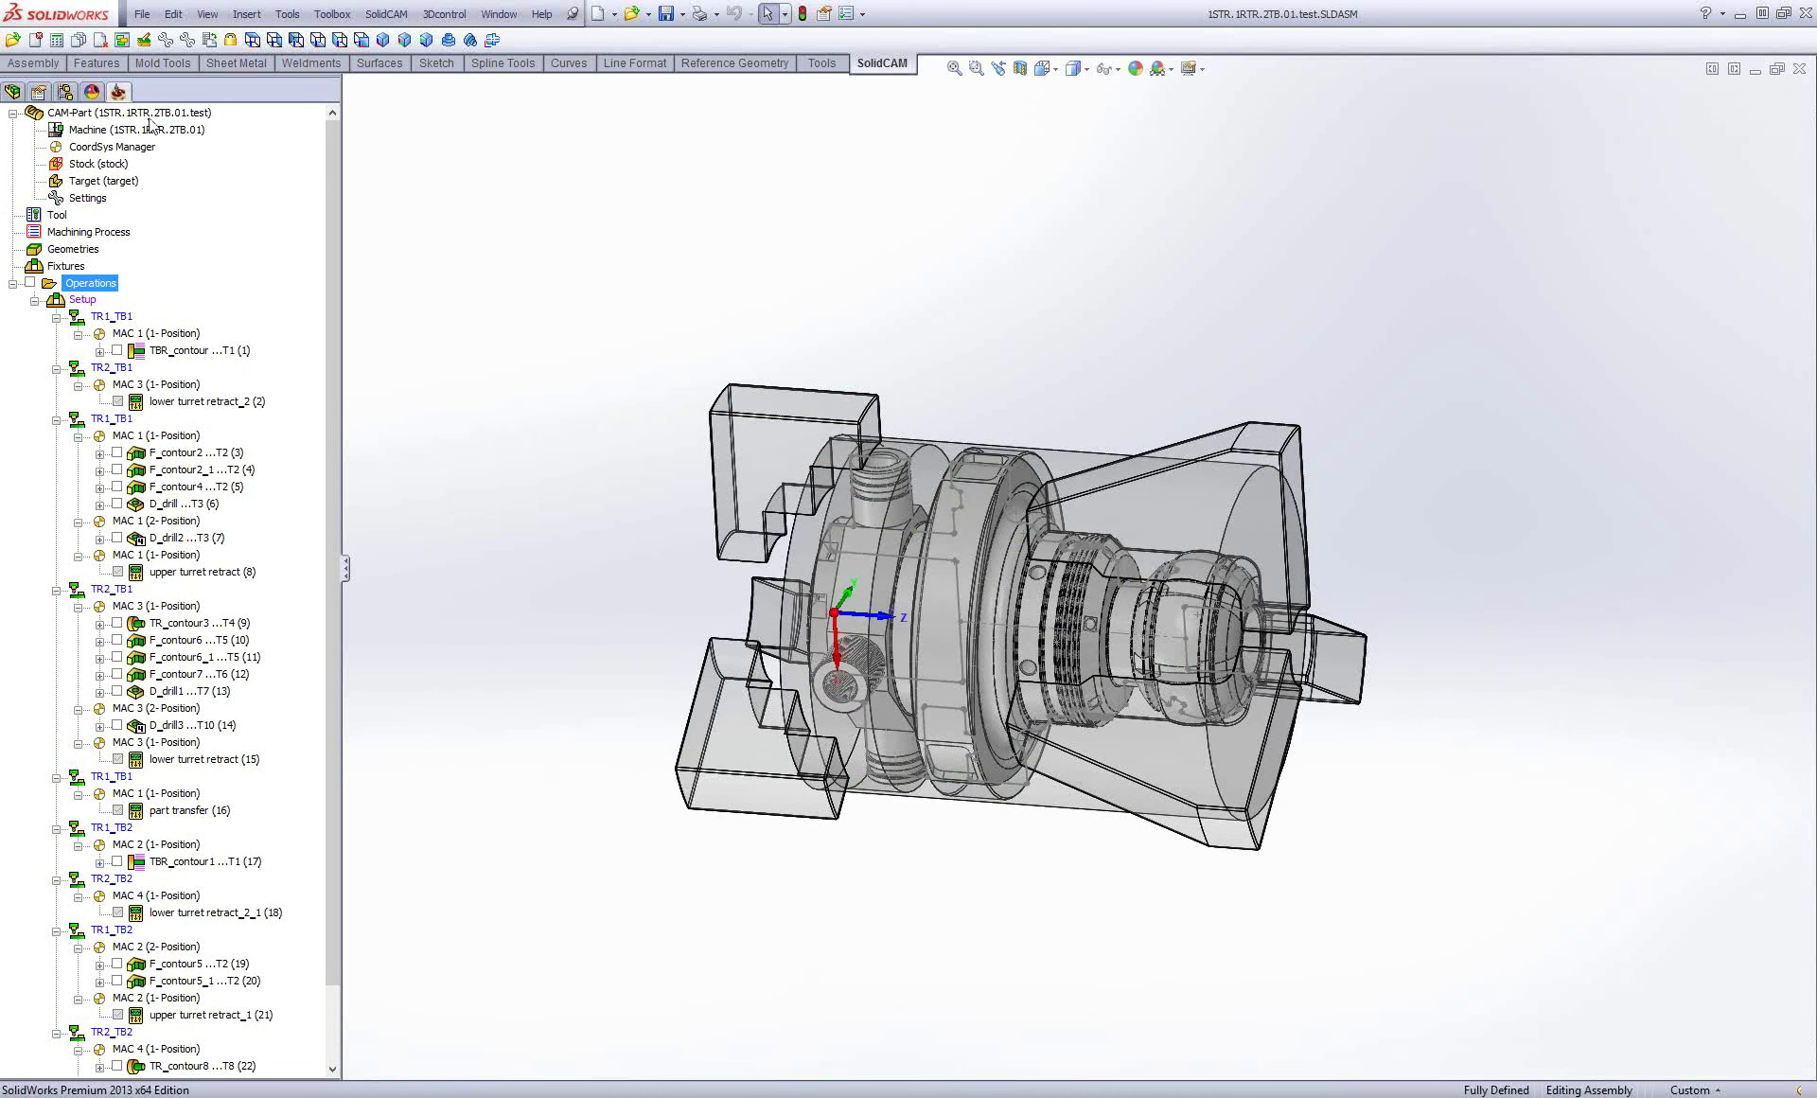
{"action": "left_click", "coordinate": [386, 13]}
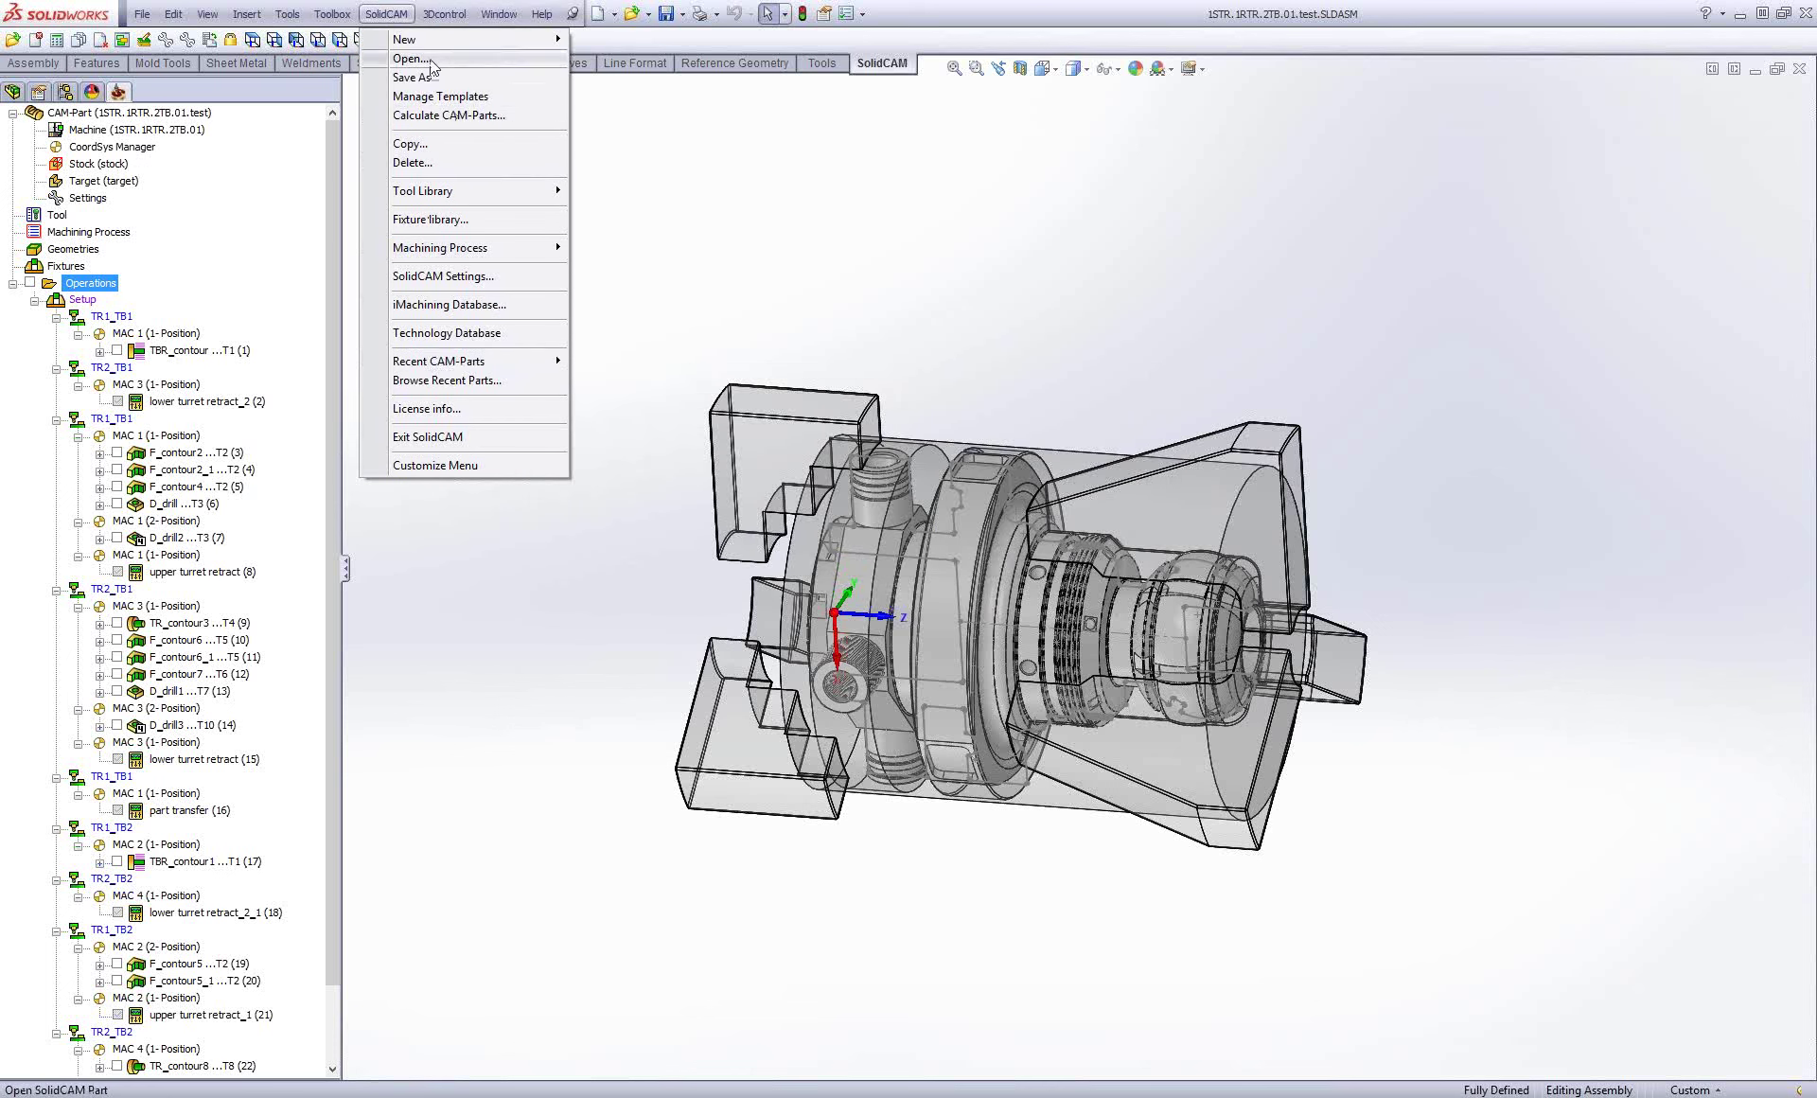
{"action": "left_click", "coordinate": [608, 385]}
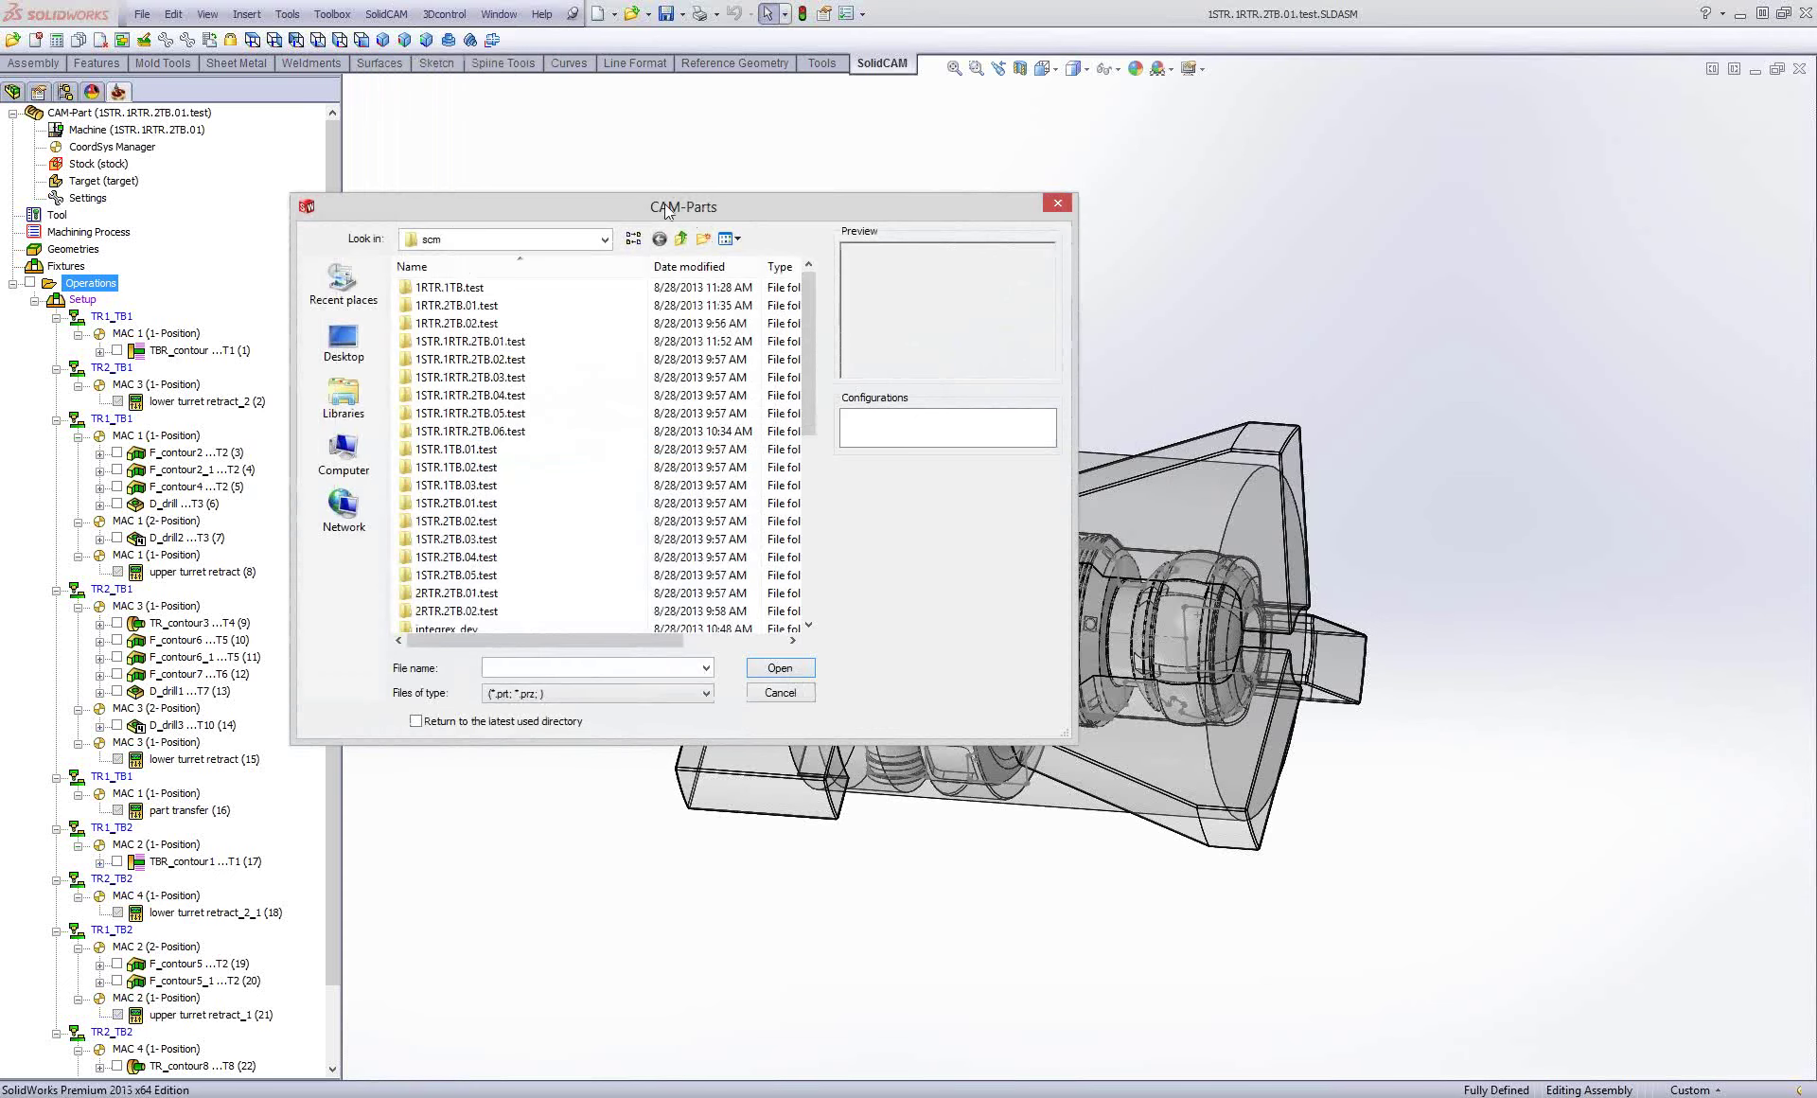
{"action": "mouse_move", "coordinate": [665, 214]}
{"action": "left_mouse_down"}
{"action": "mouse_move", "coordinate": [745, 180]}
{"action": "mouse_move", "coordinate": [774, 143]}
{"action": "mouse_move", "coordinate": [759, 137]}
{"action": "left_mouse_up"}
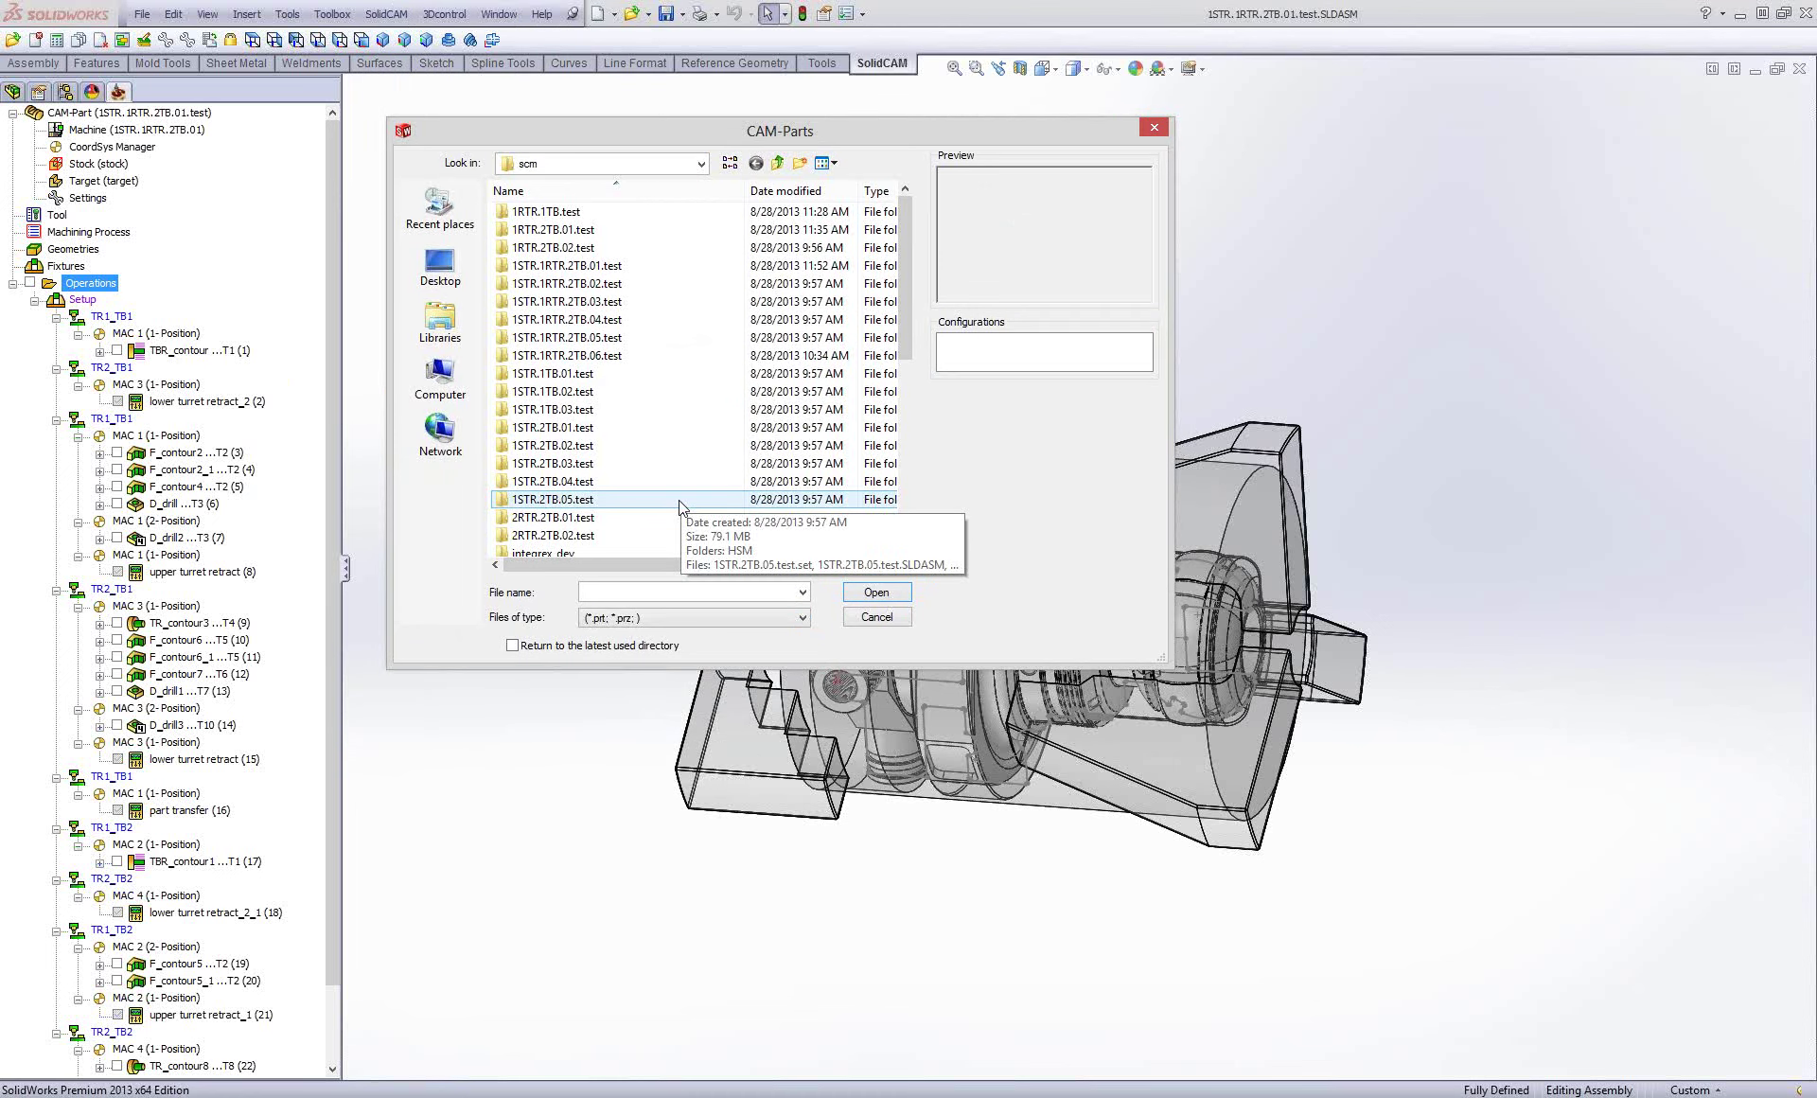
{"action": "scroll", "coordinate": [724, 492], "scroll_direction": "down", "scroll_amount": 1}
{"action": "left_click_drag", "start_coordinate": [911, 342], "coordinate": [911, 510]}
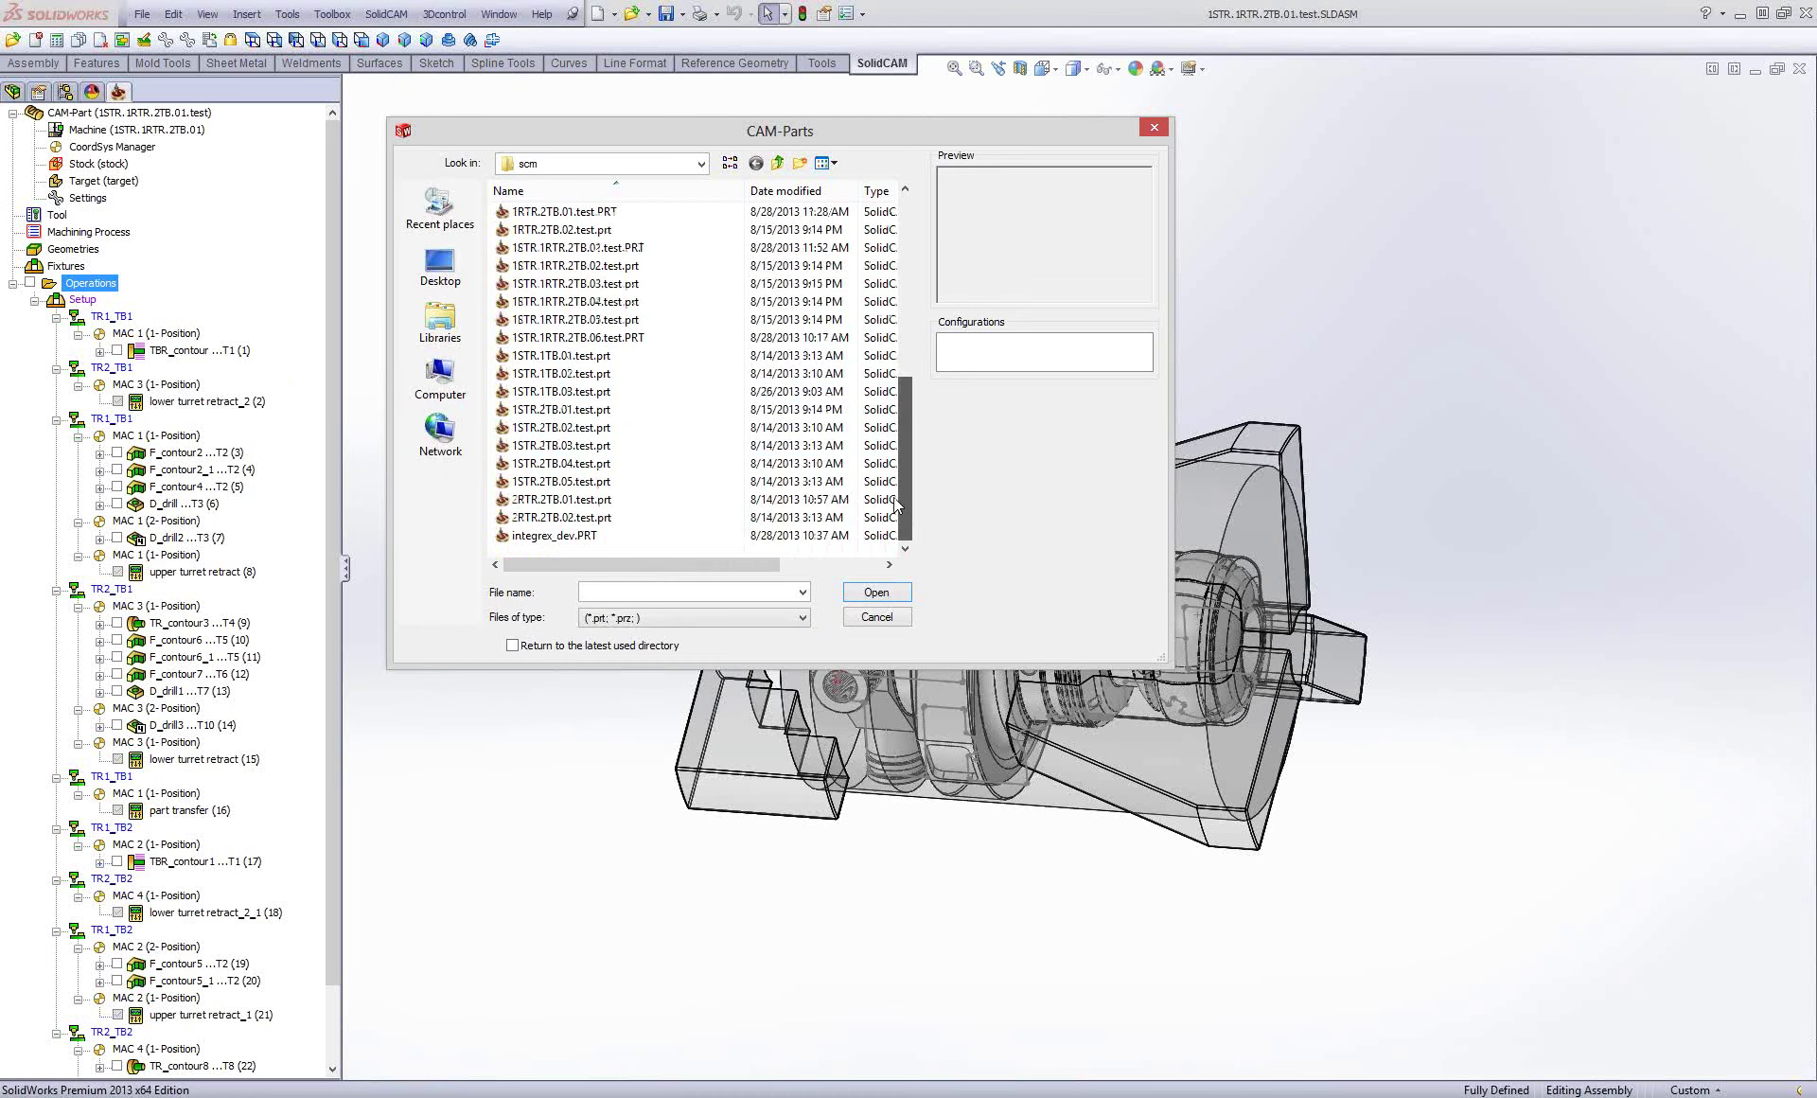
{"action": "left_click", "coordinate": [615, 356]}
{"action": "left_click", "coordinate": [552, 537]}
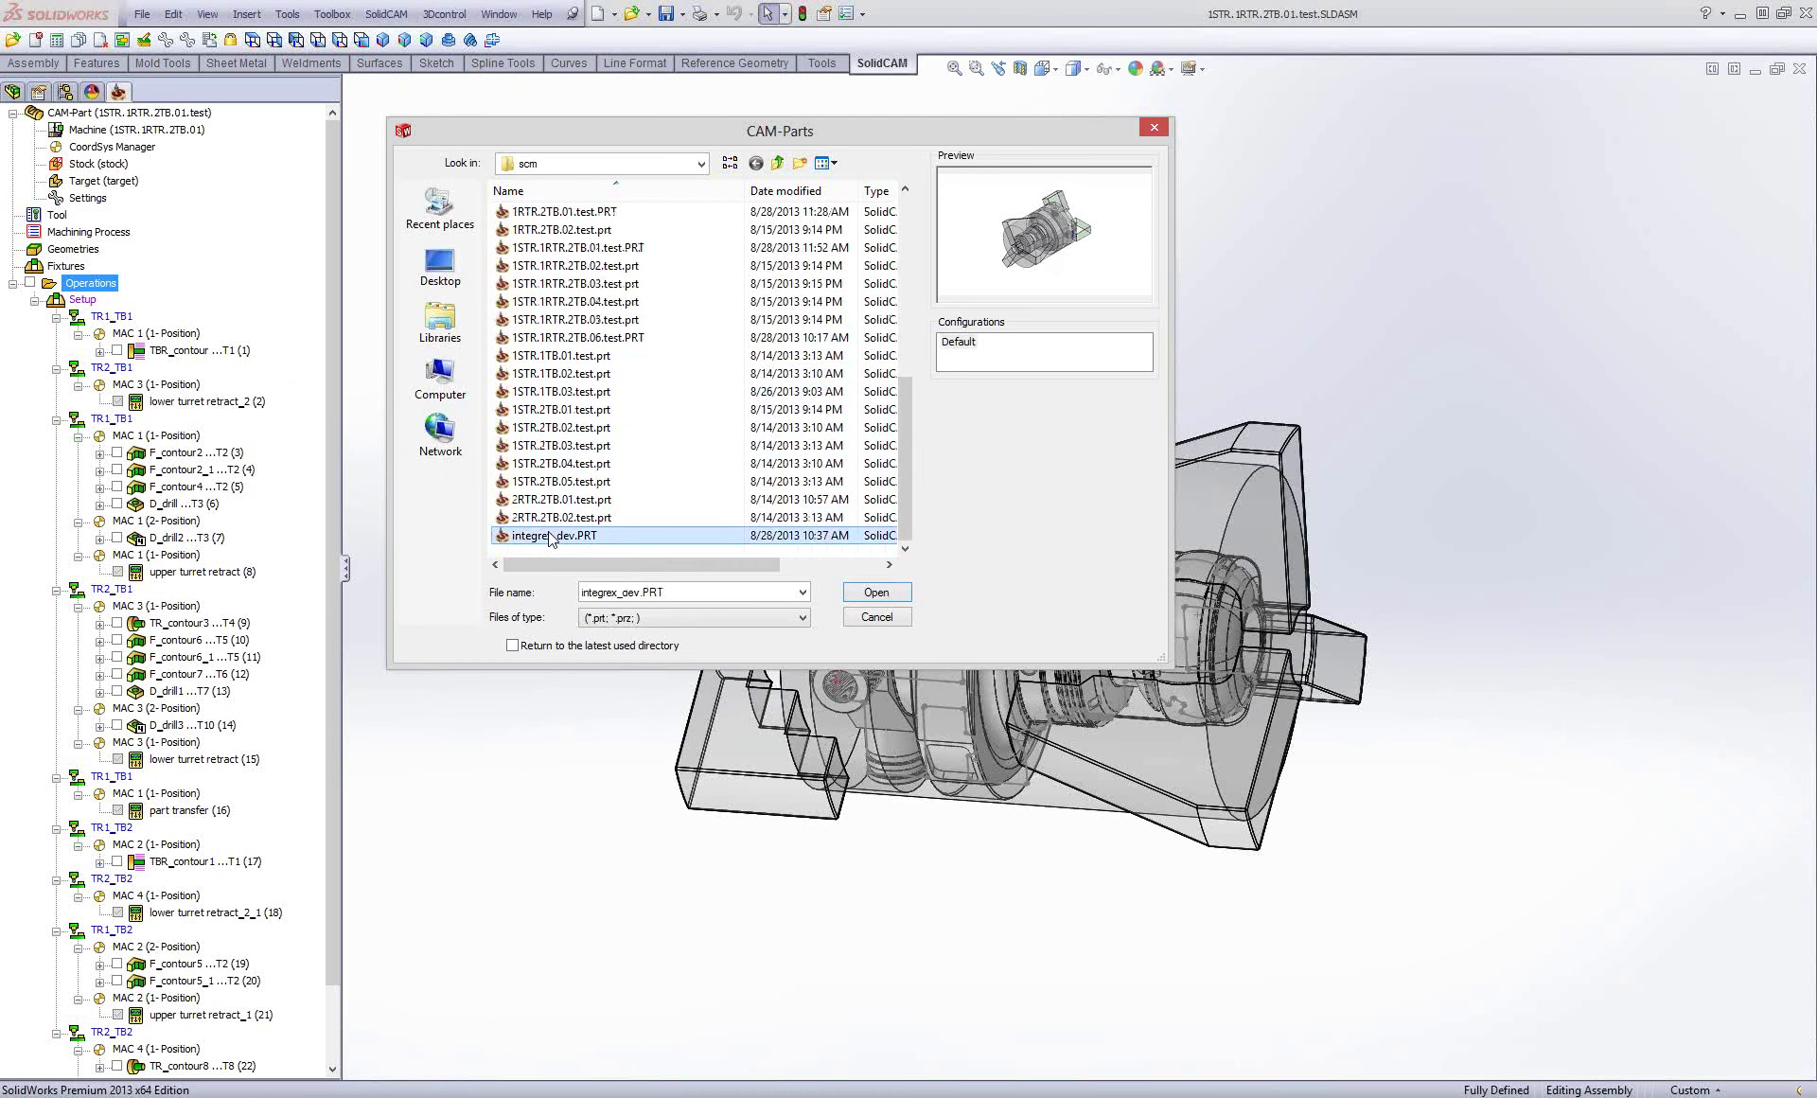
{"action": "double_click", "coordinate": [550, 539]}
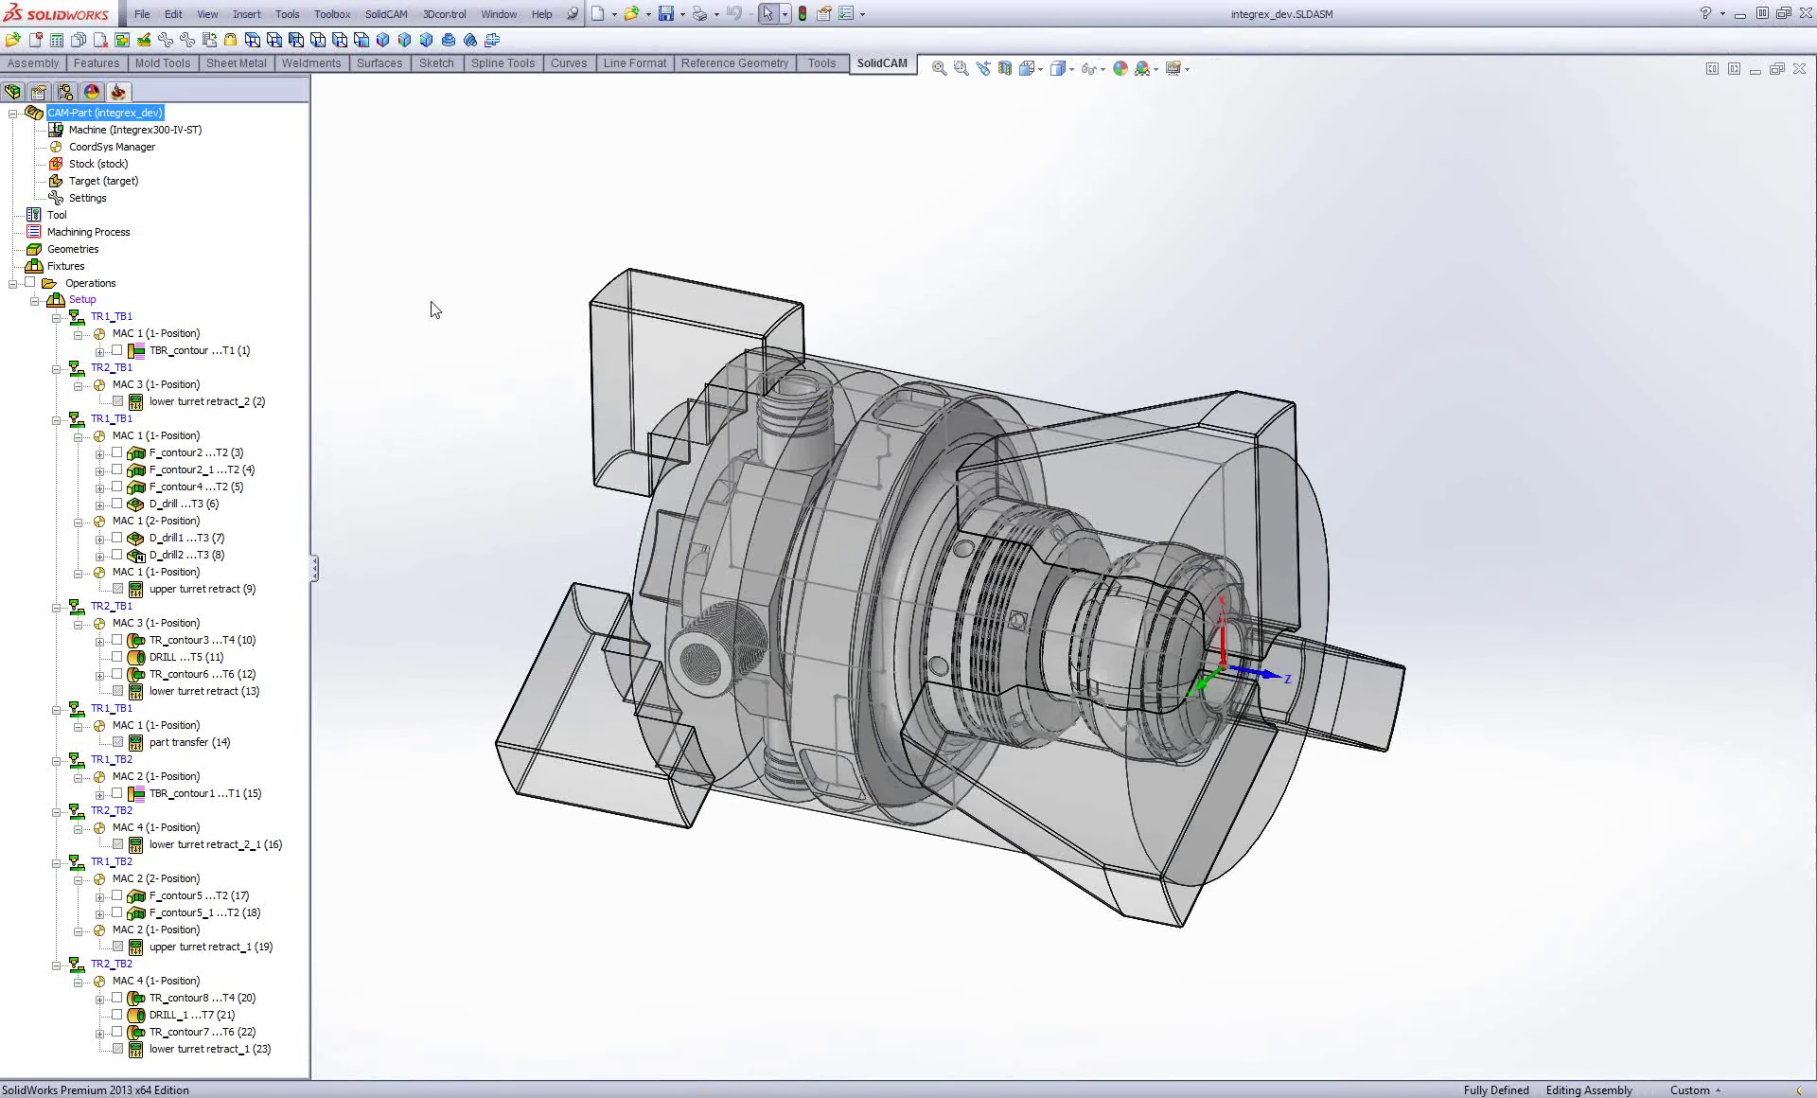
Generate G-code for all integrex_dev operations with GCode All > Generate.
{"action": "right_click", "coordinate": [102, 287]}
{"action": "mouse_move", "coordinate": [162, 524]}
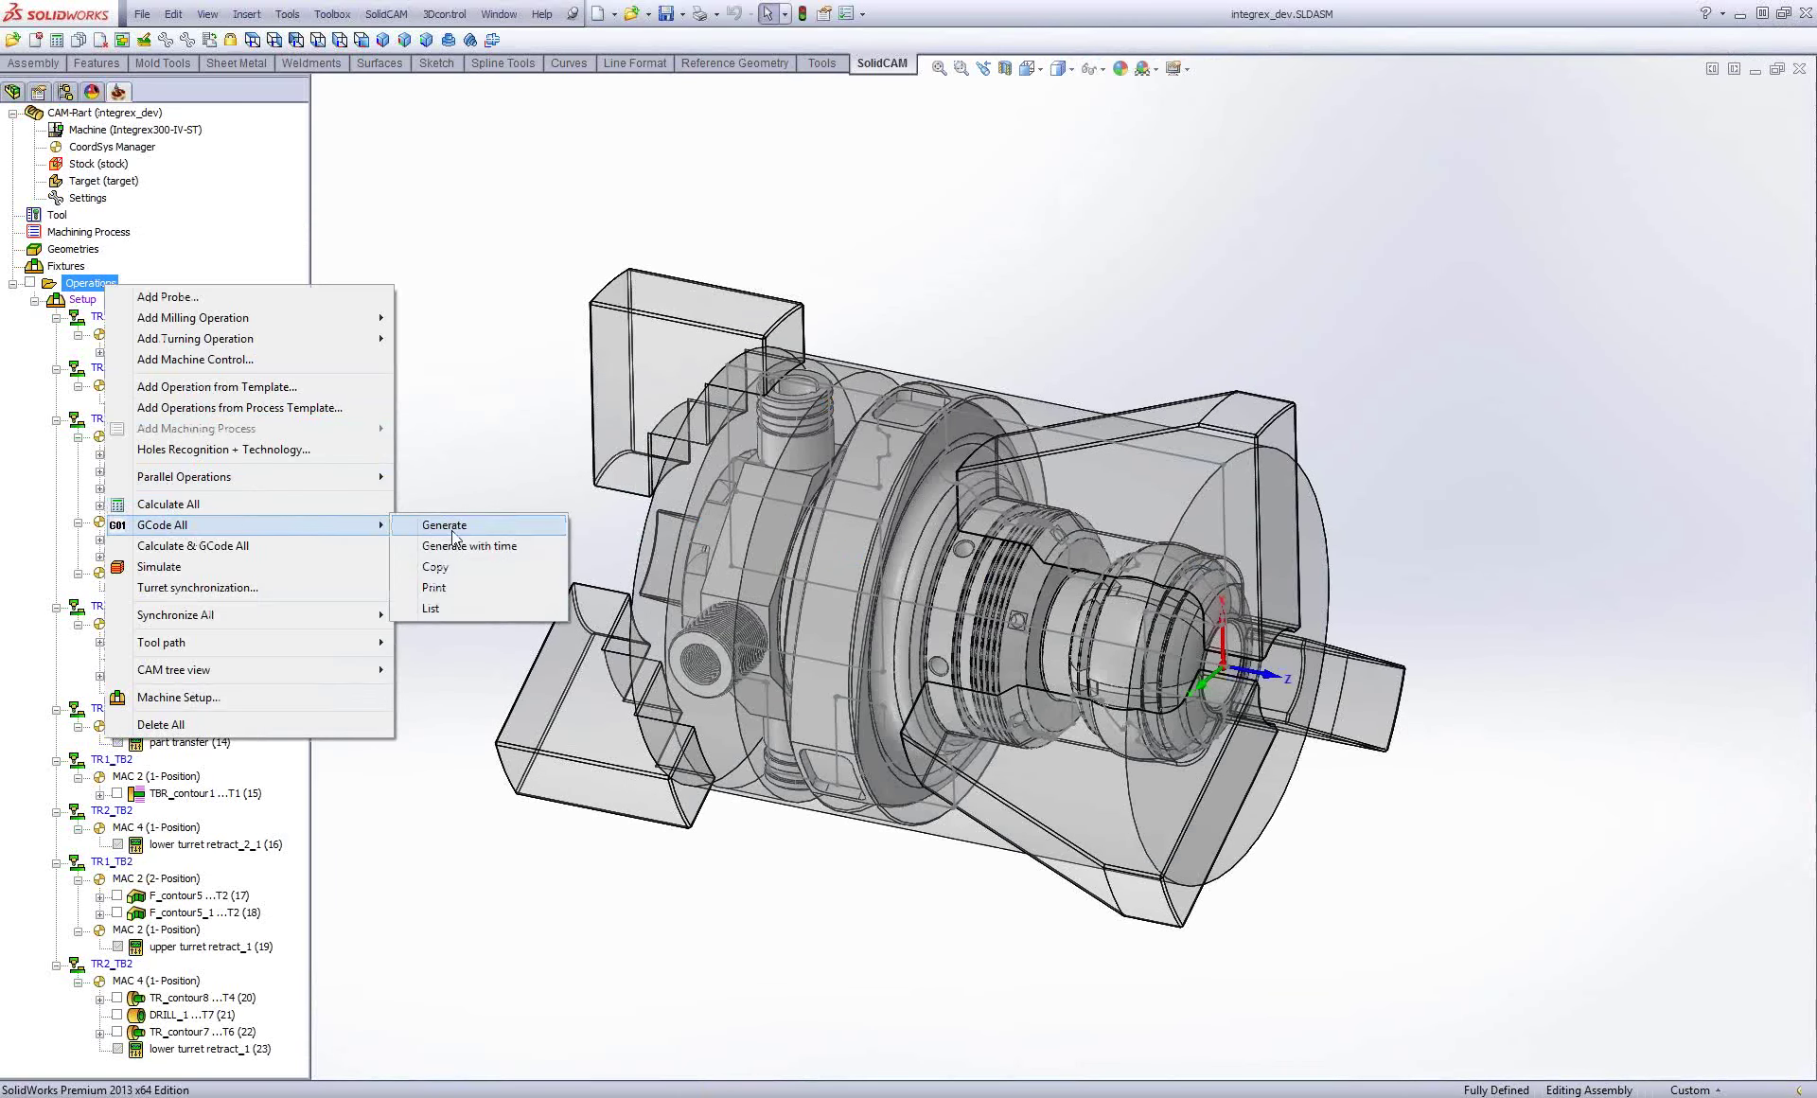
{"action": "left_click", "coordinate": [452, 528]}
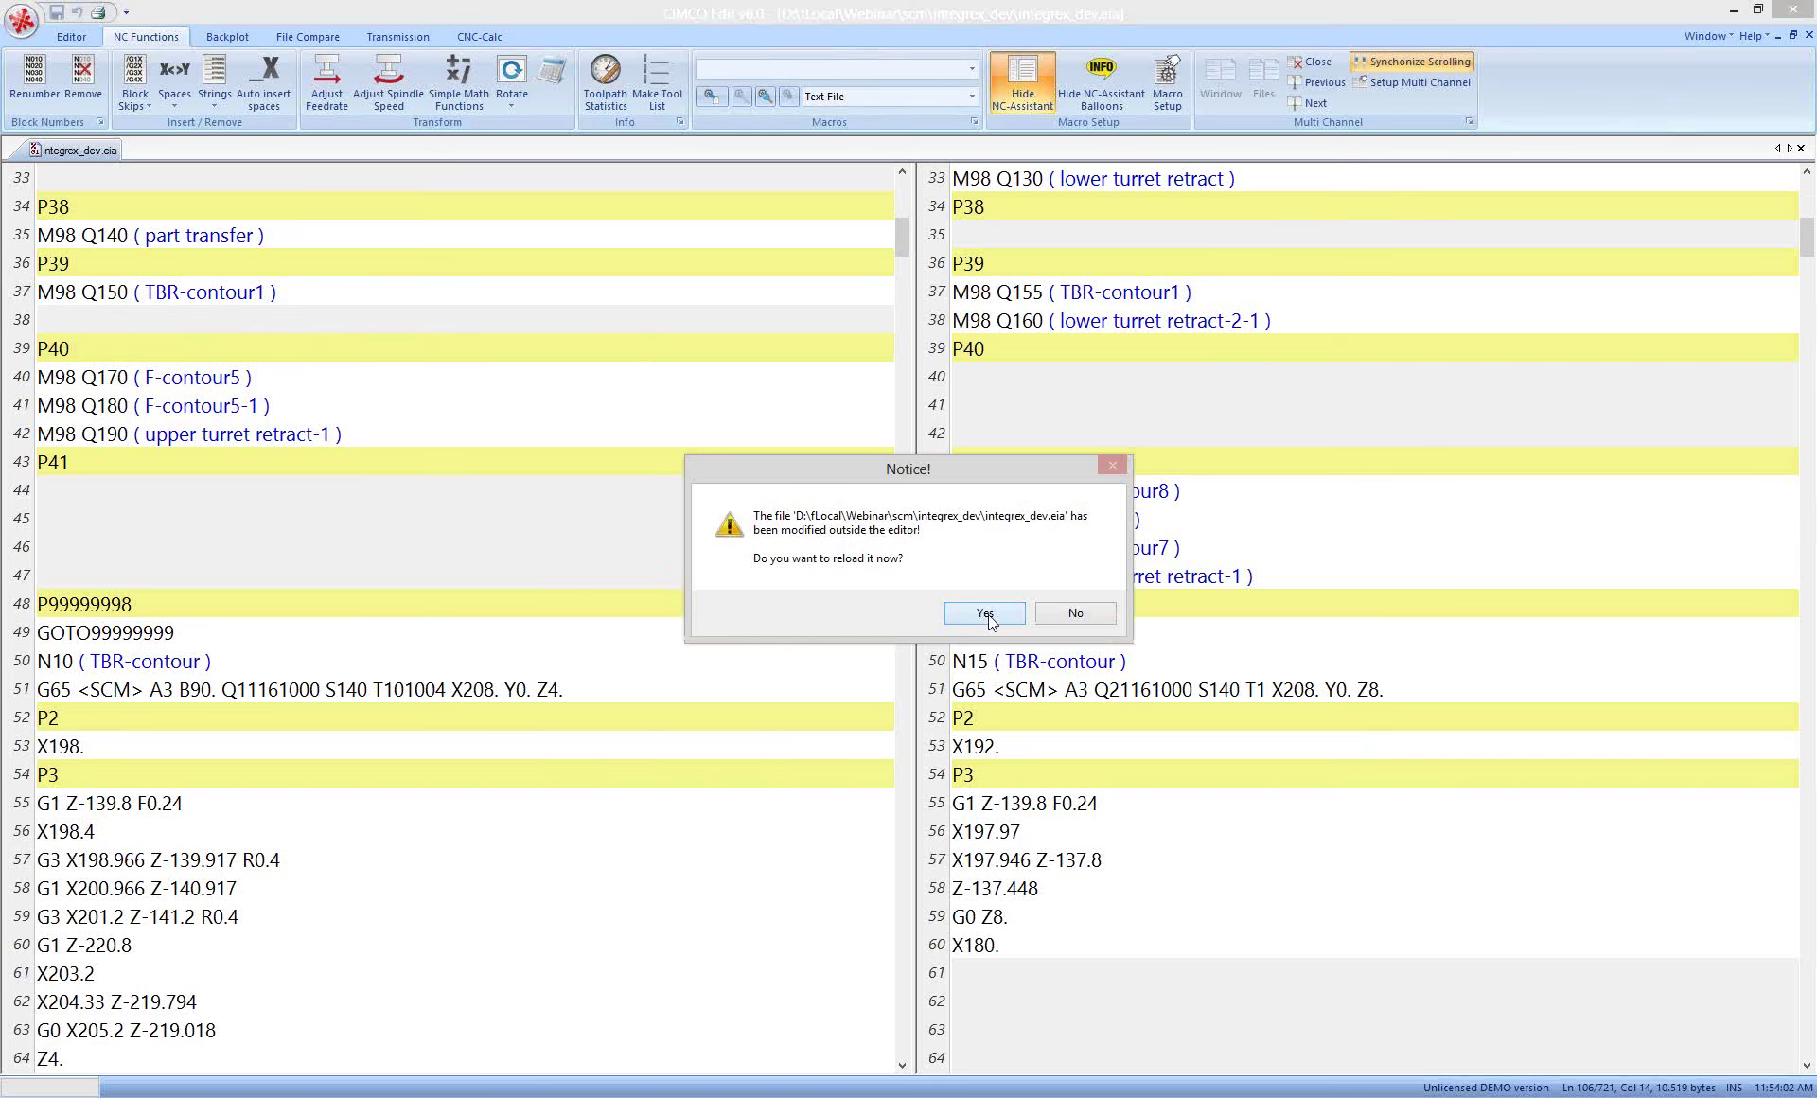
Reload the regenerated integrex_dev.eia in CIMCO Edit and place the cursor at line 7.
{"action": "left_click", "coordinate": [985, 613]}
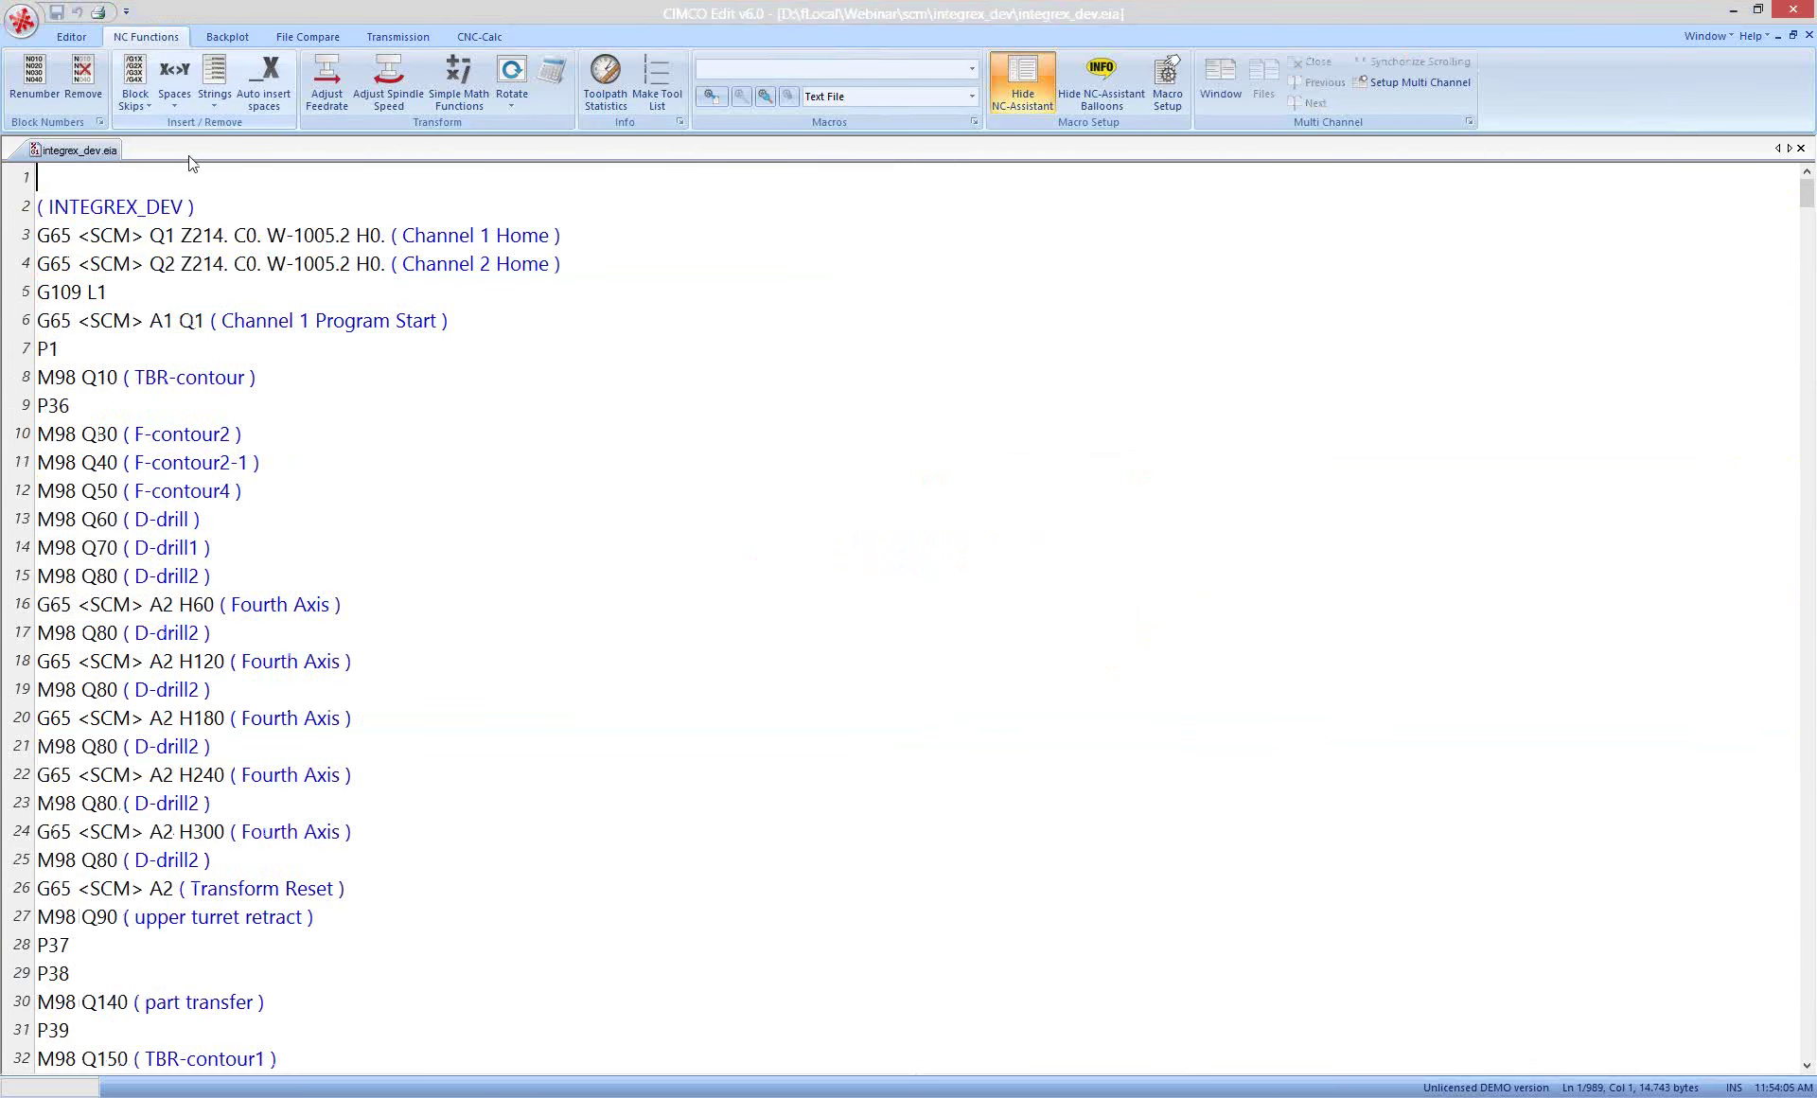
{"action": "left_click", "coordinate": [848, 361]}
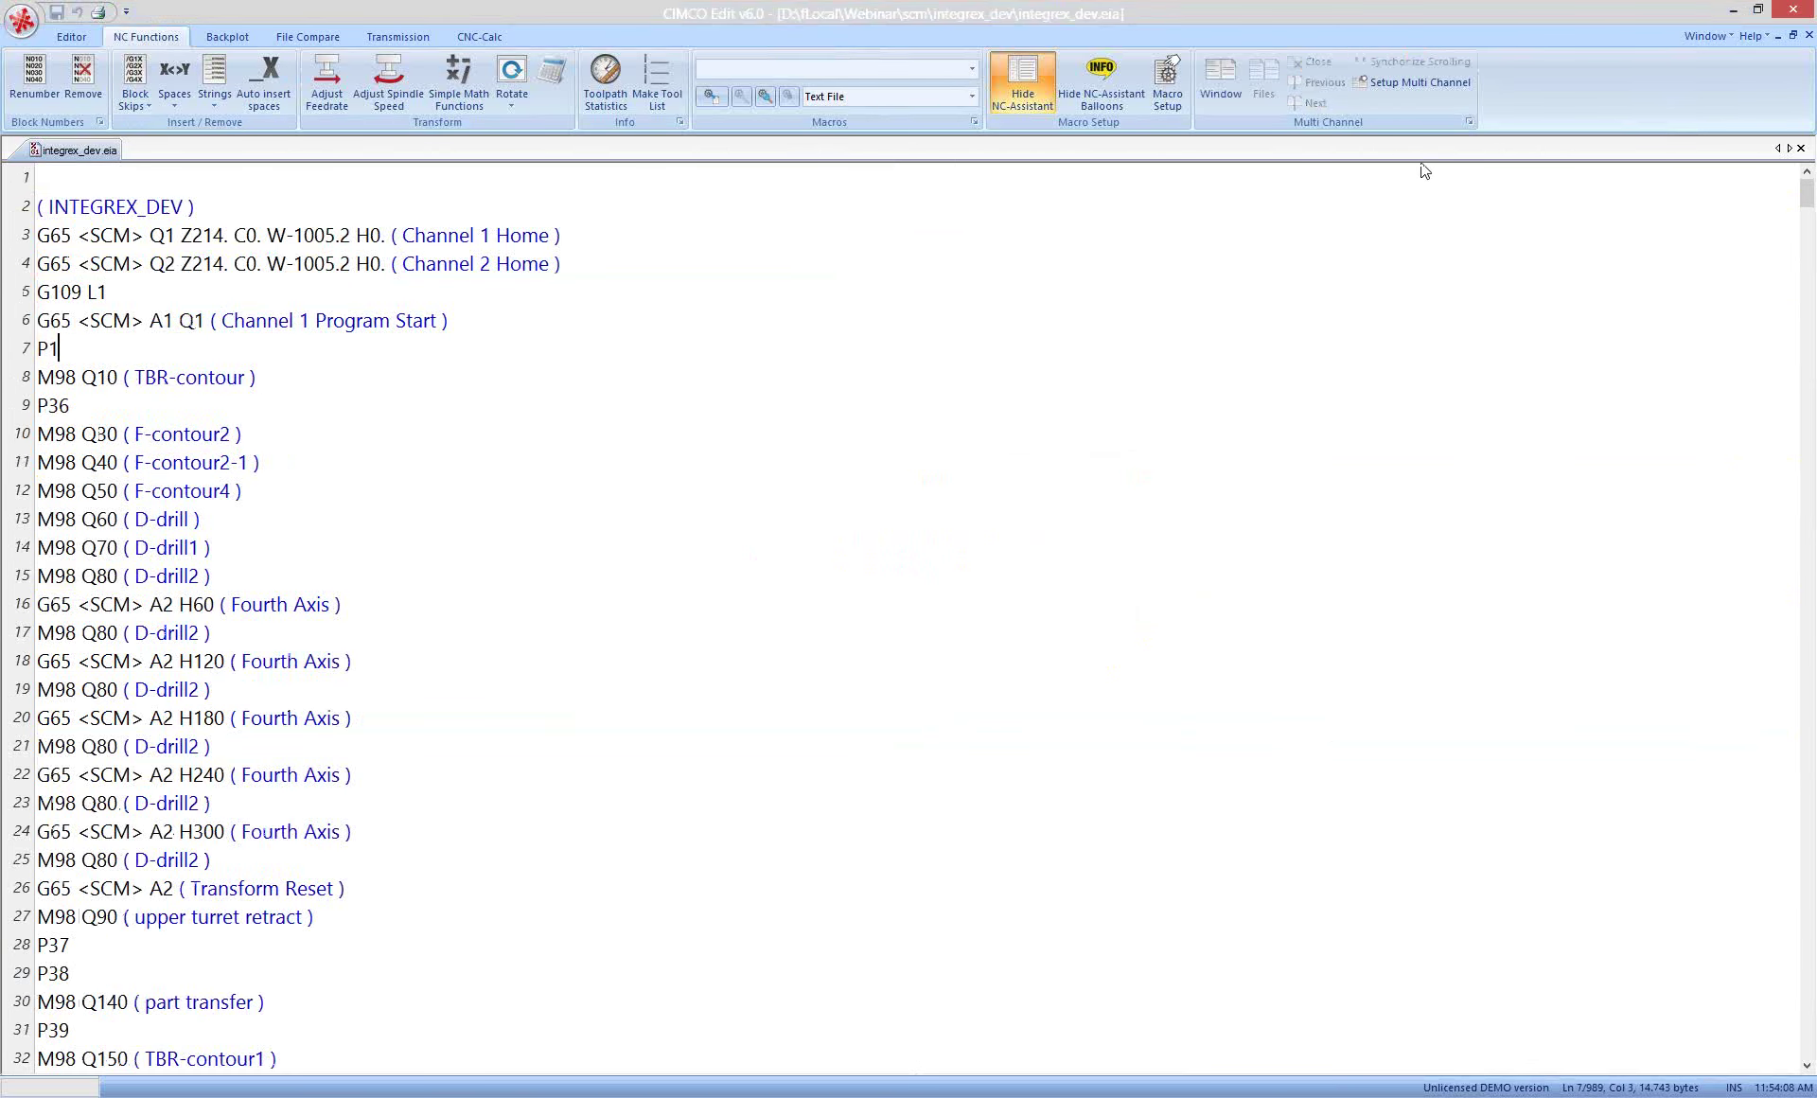
{"action": "left_click", "coordinate": [1220, 94]}
{"action": "left_click", "coordinate": [1206, 98]}
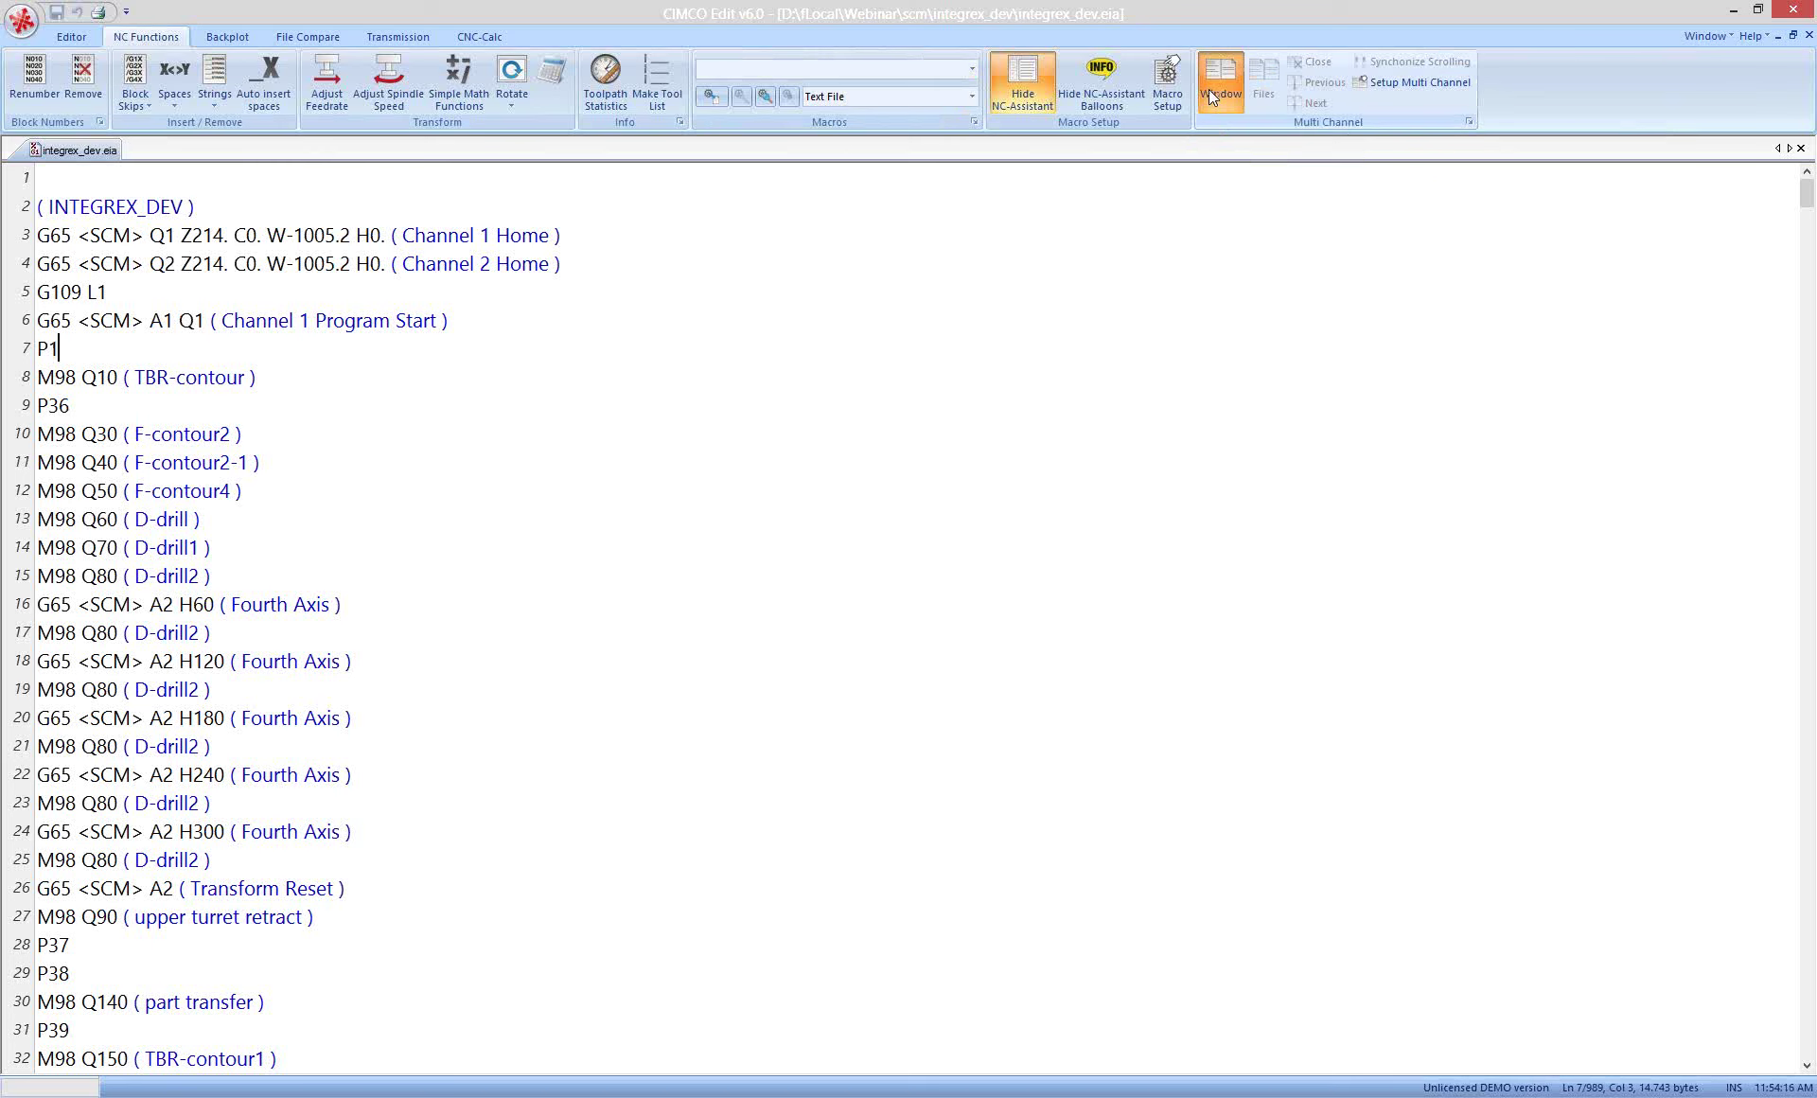
{"action": "left_click", "coordinate": [1207, 89]}
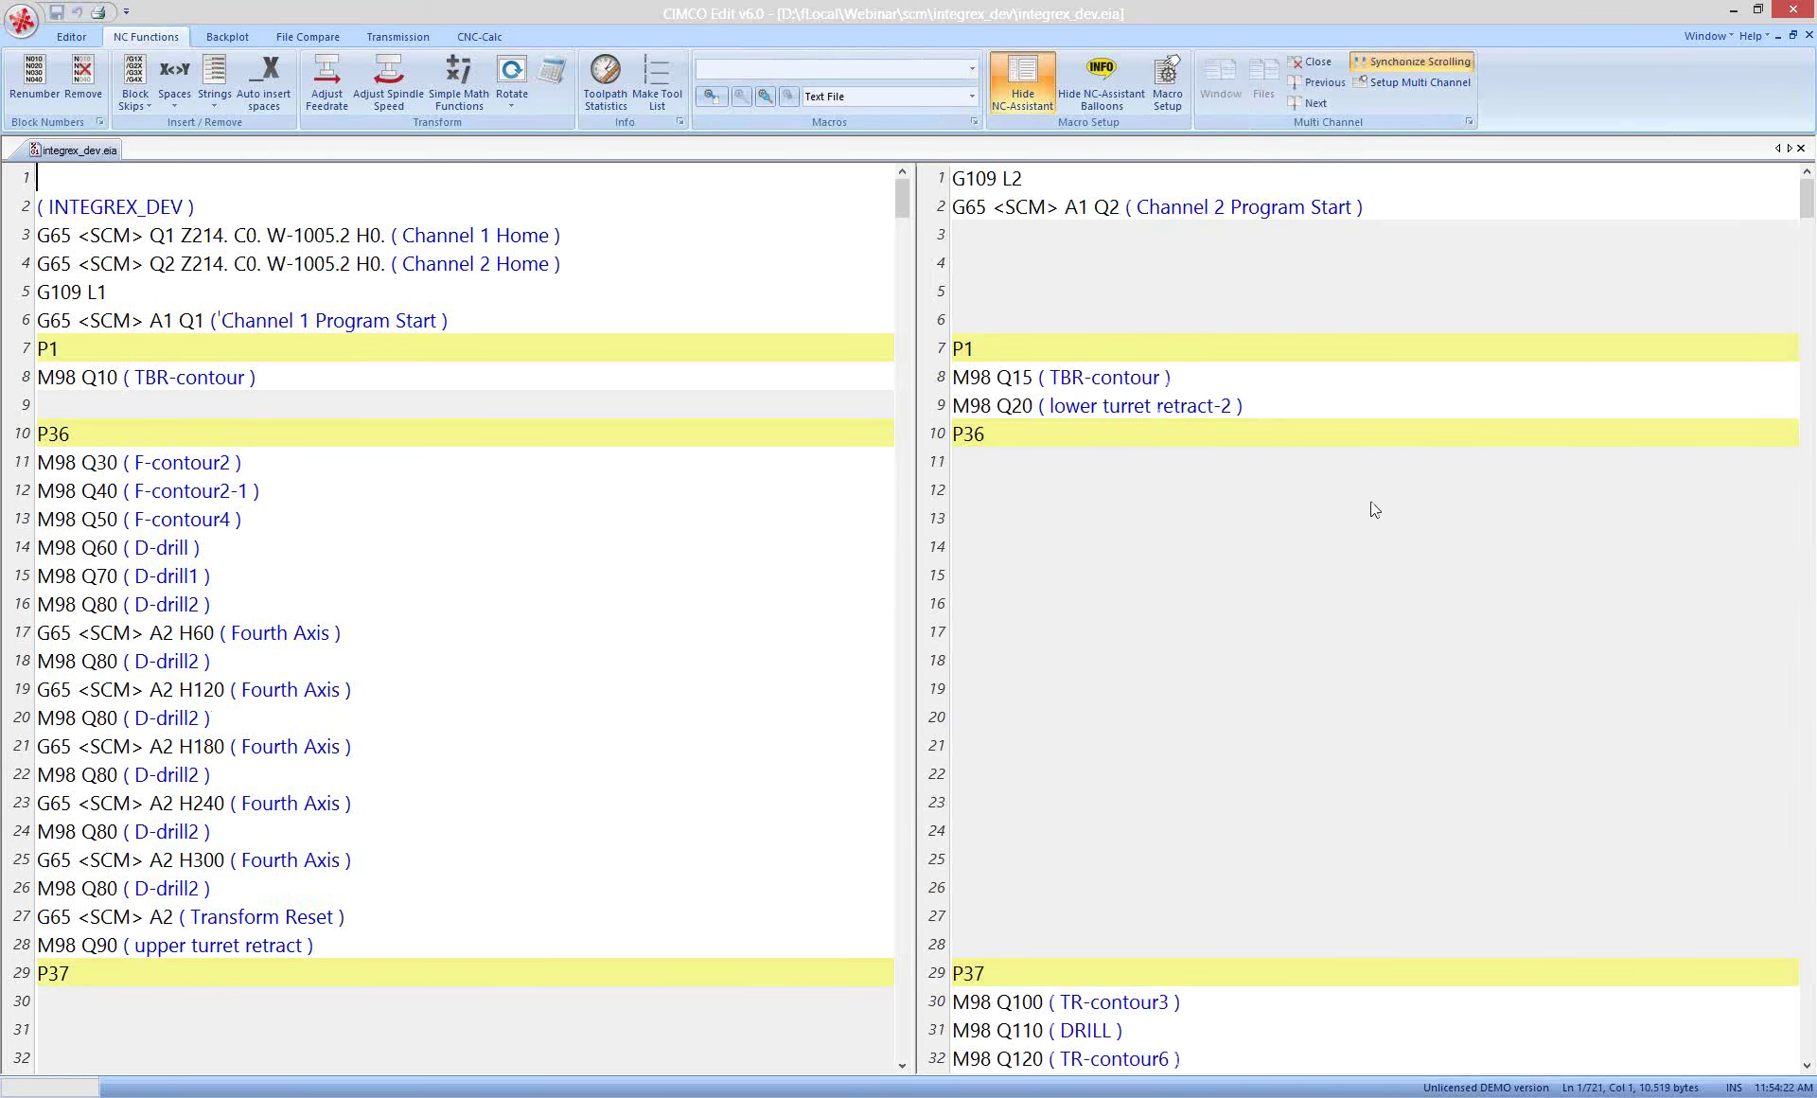
{"action": "left_click", "coordinate": [69, 354]}
{"action": "left_click", "coordinate": [48, 348]}
{"action": "left_click", "coordinate": [81, 383]}
{"action": "left_click", "coordinate": [375, 323]}
{"action": "left_click_drag", "start_coordinate": [457, 322], "coordinate": [38, 322]}
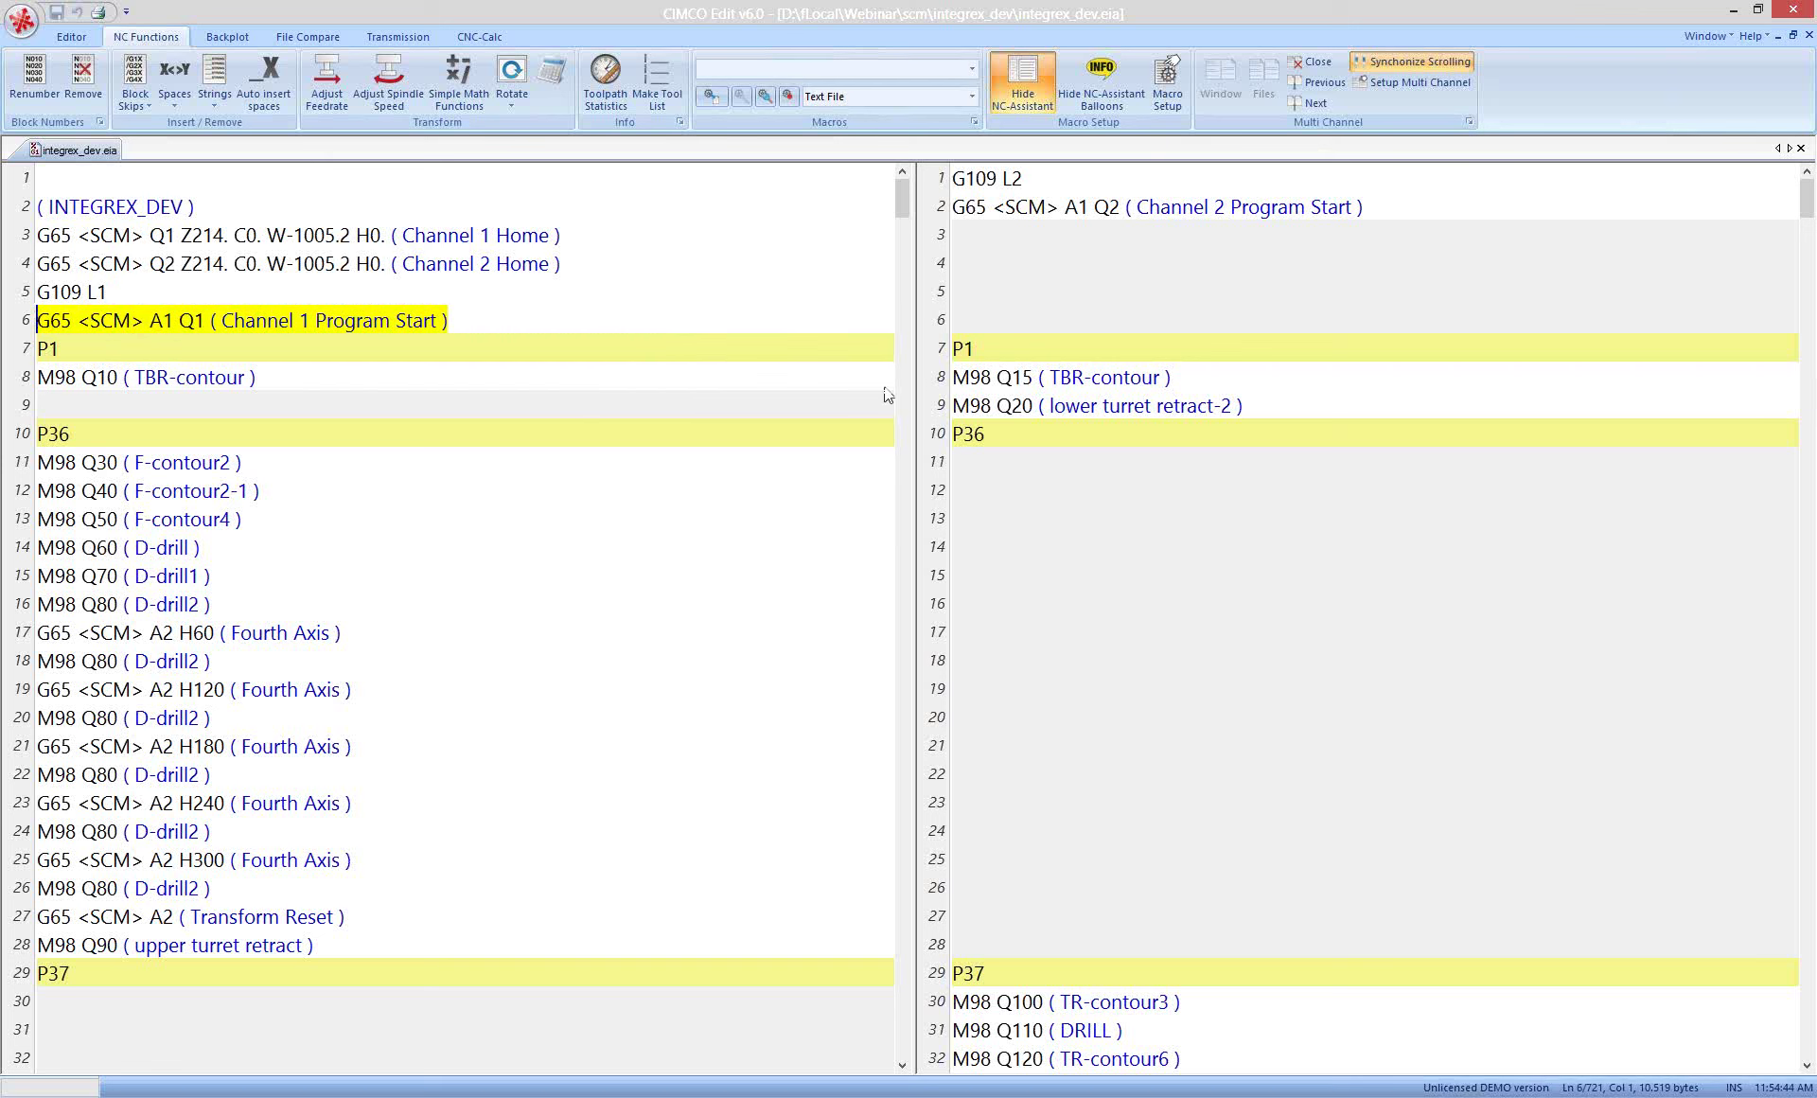
{"action": "left_click_drag", "start_coordinate": [1372, 208], "coordinate": [952, 208]}
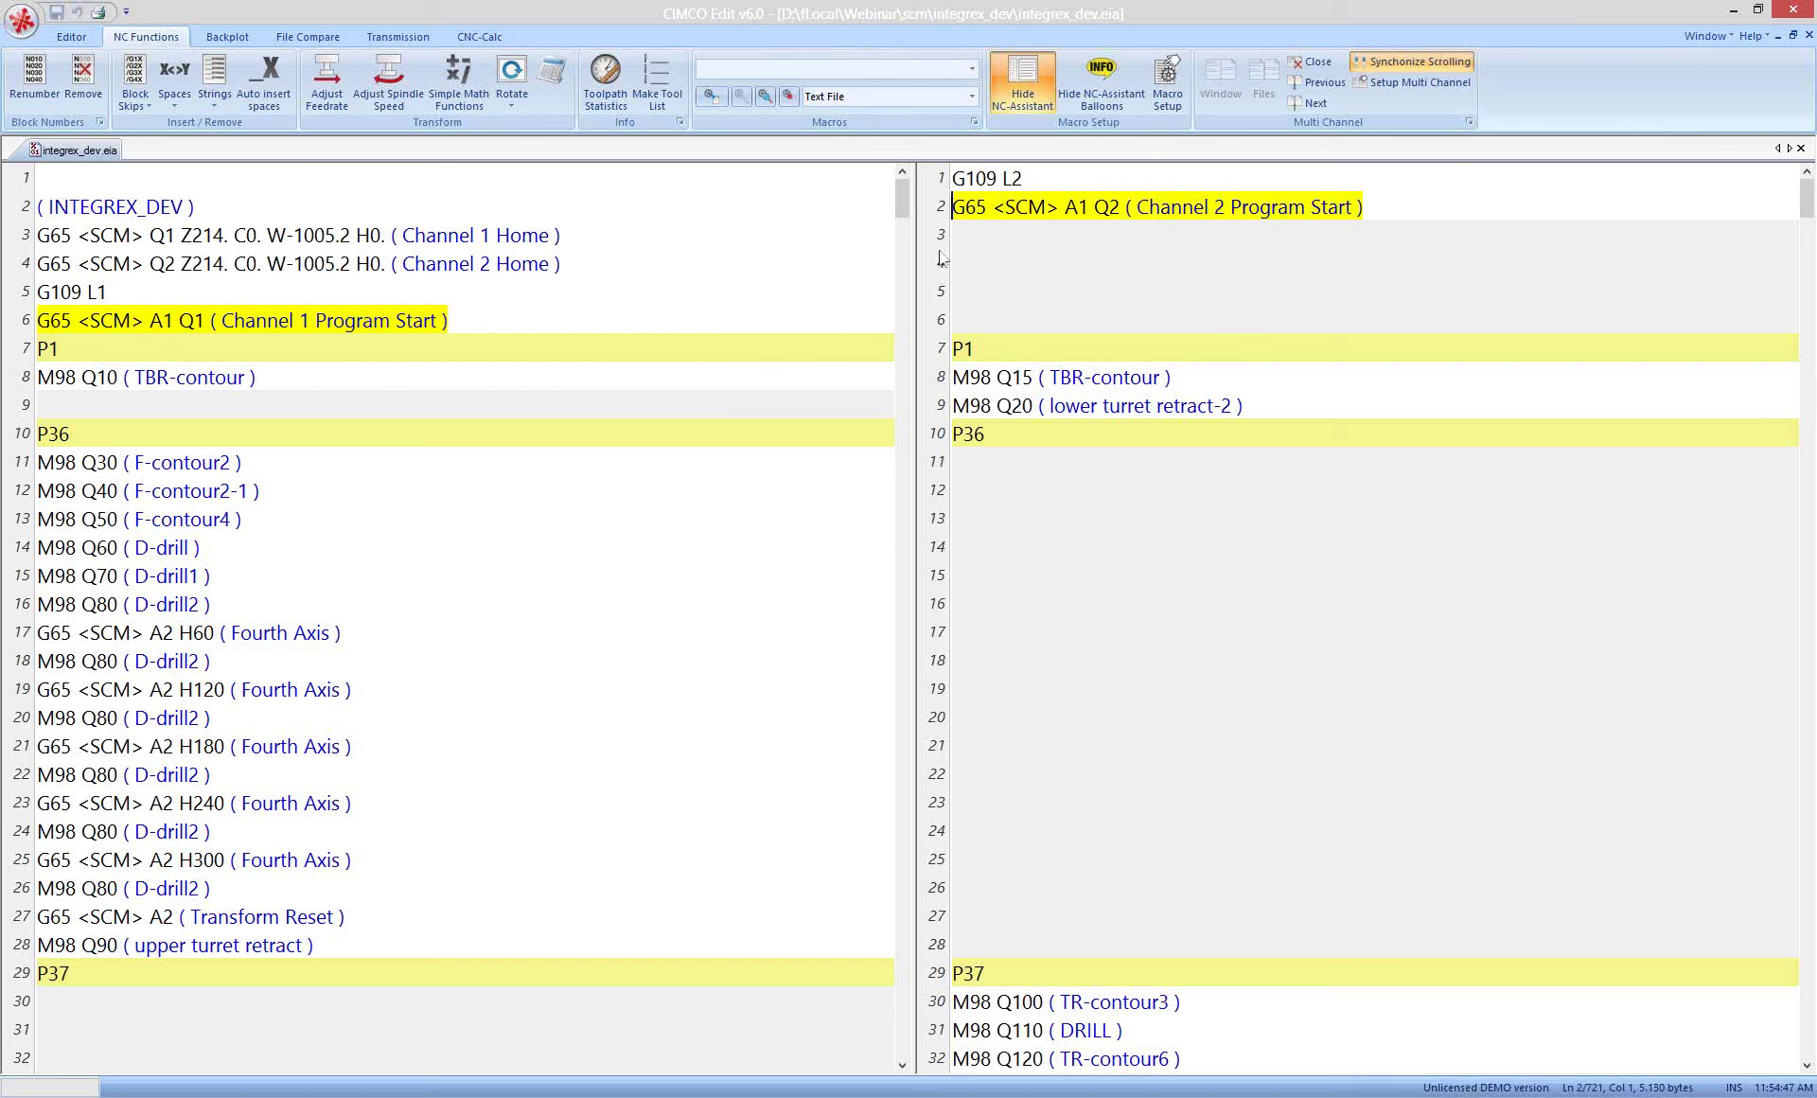
{"action": "left_click", "coordinate": [973, 348]}
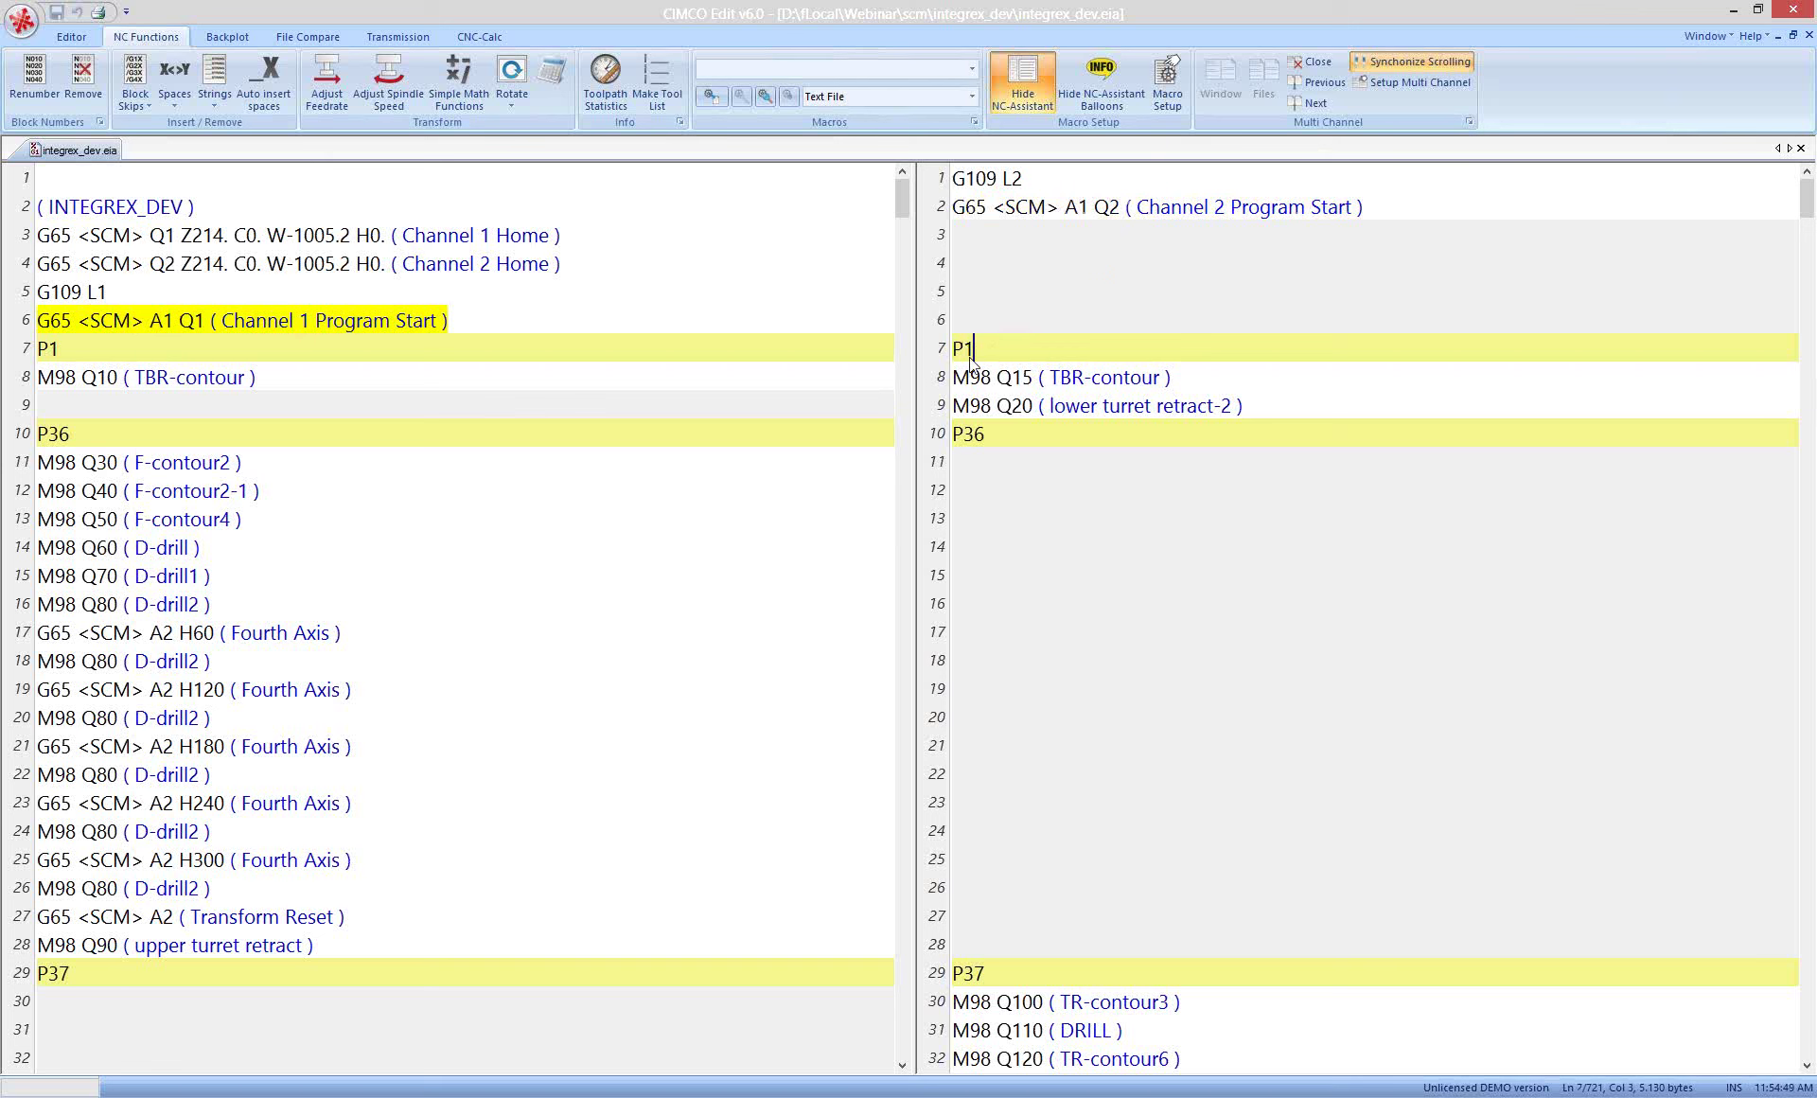
{"action": "left_click", "coordinate": [223, 352]}
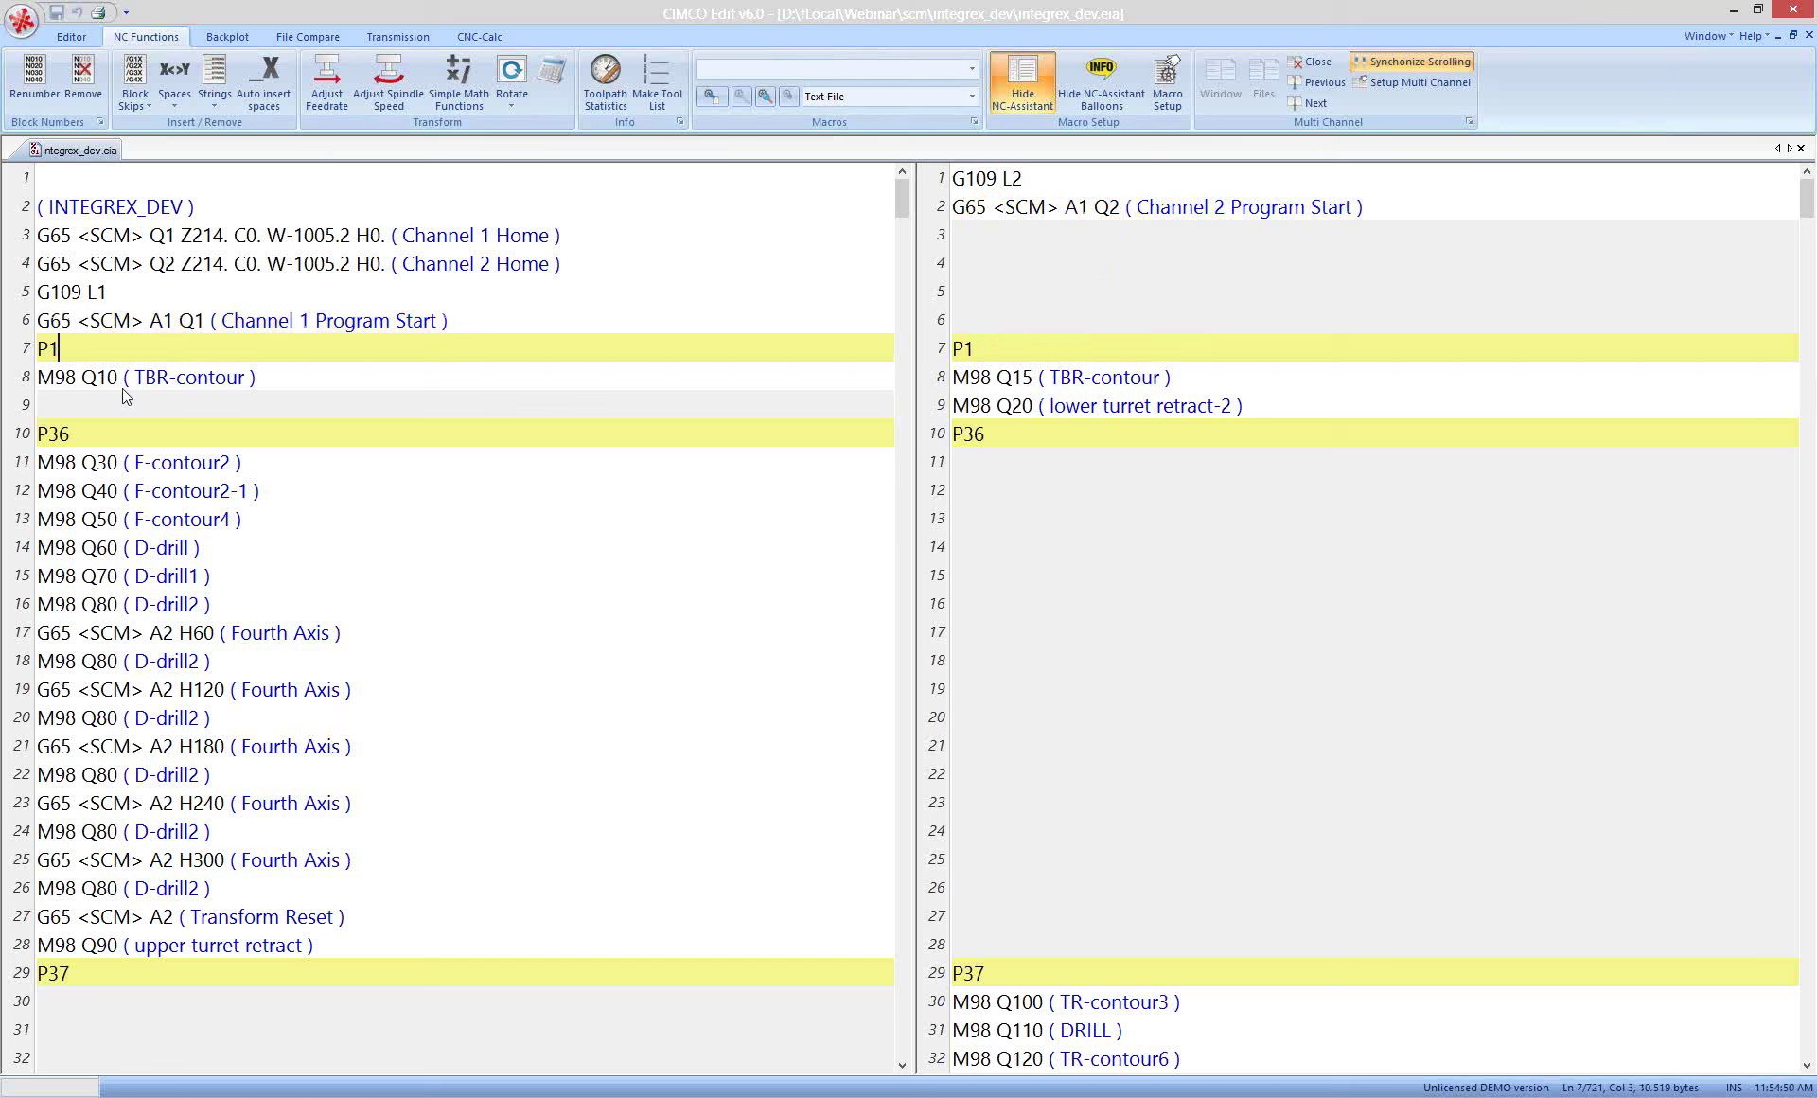
{"action": "left_click", "coordinate": [95, 380]}
{"action": "left_click_drag", "start_coordinate": [272, 376], "coordinate": [38, 379]}
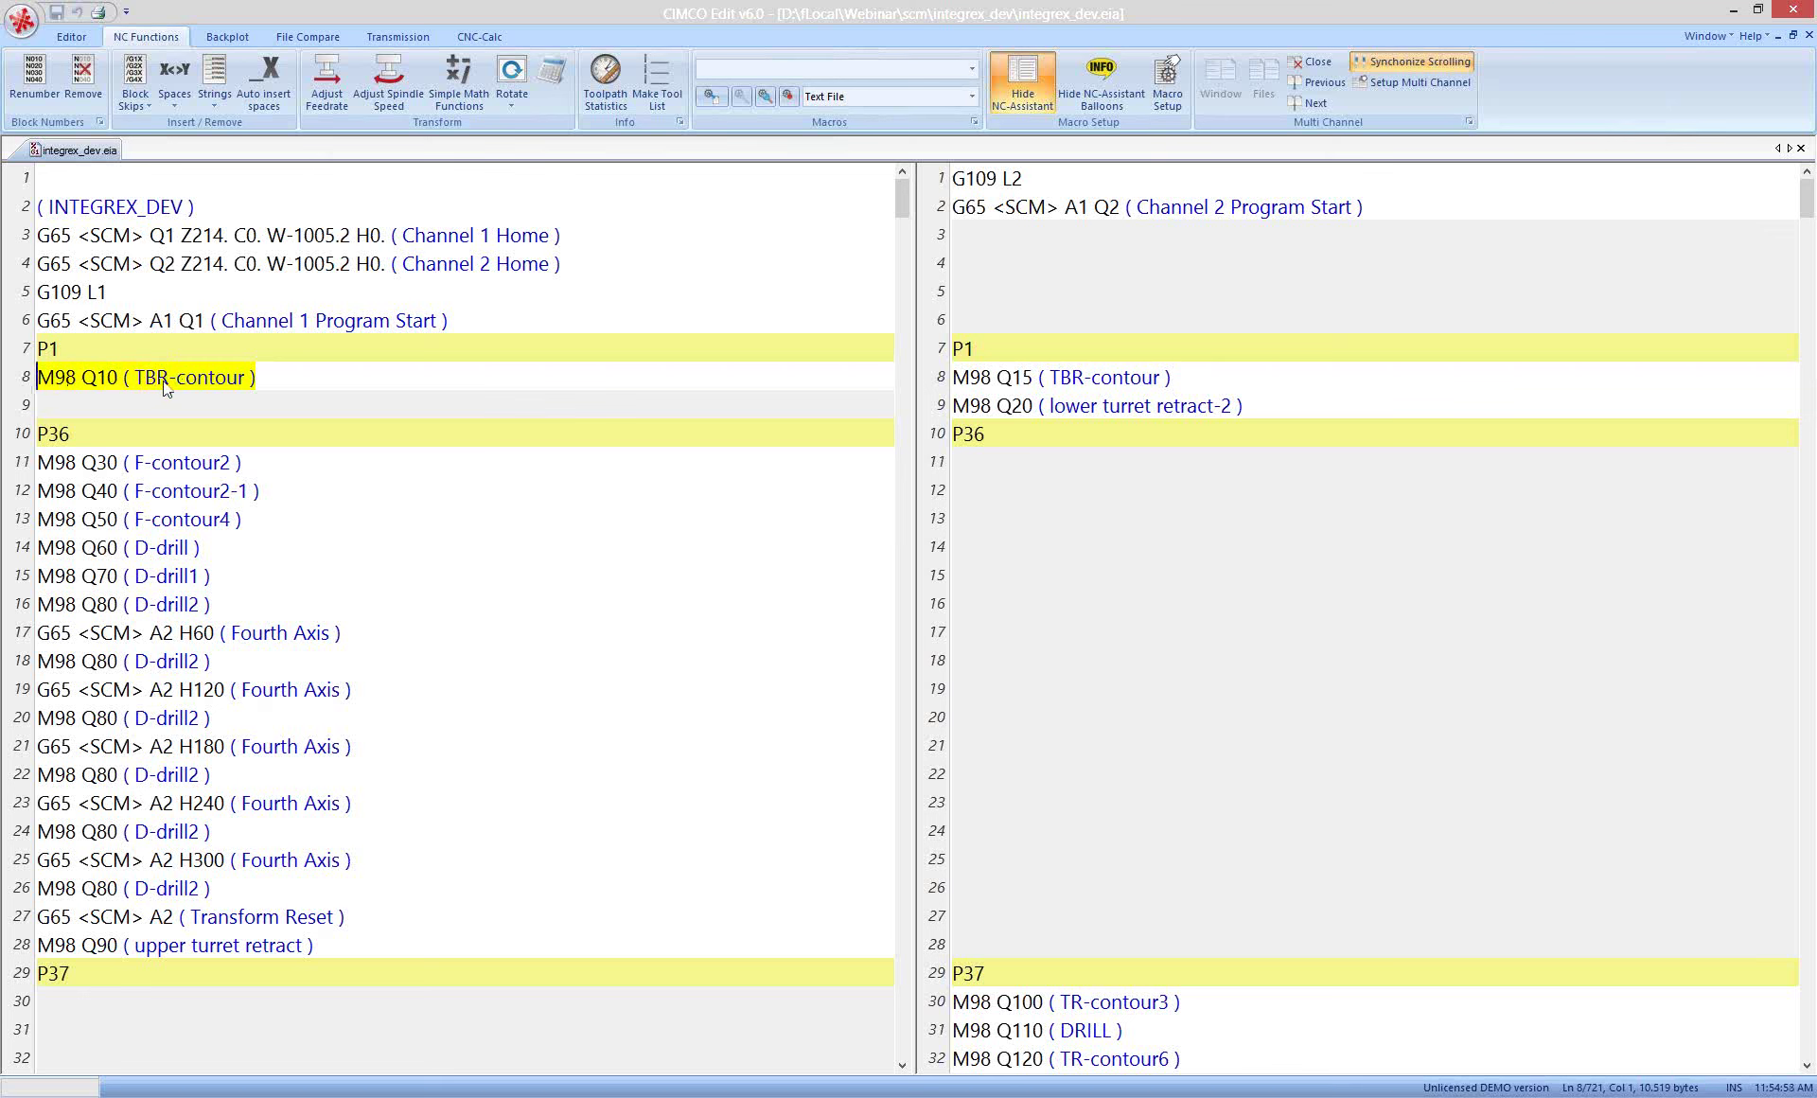
{"action": "left_click", "coordinate": [991, 380]}
{"action": "left_click_drag", "start_coordinate": [1161, 381], "coordinate": [952, 380]}
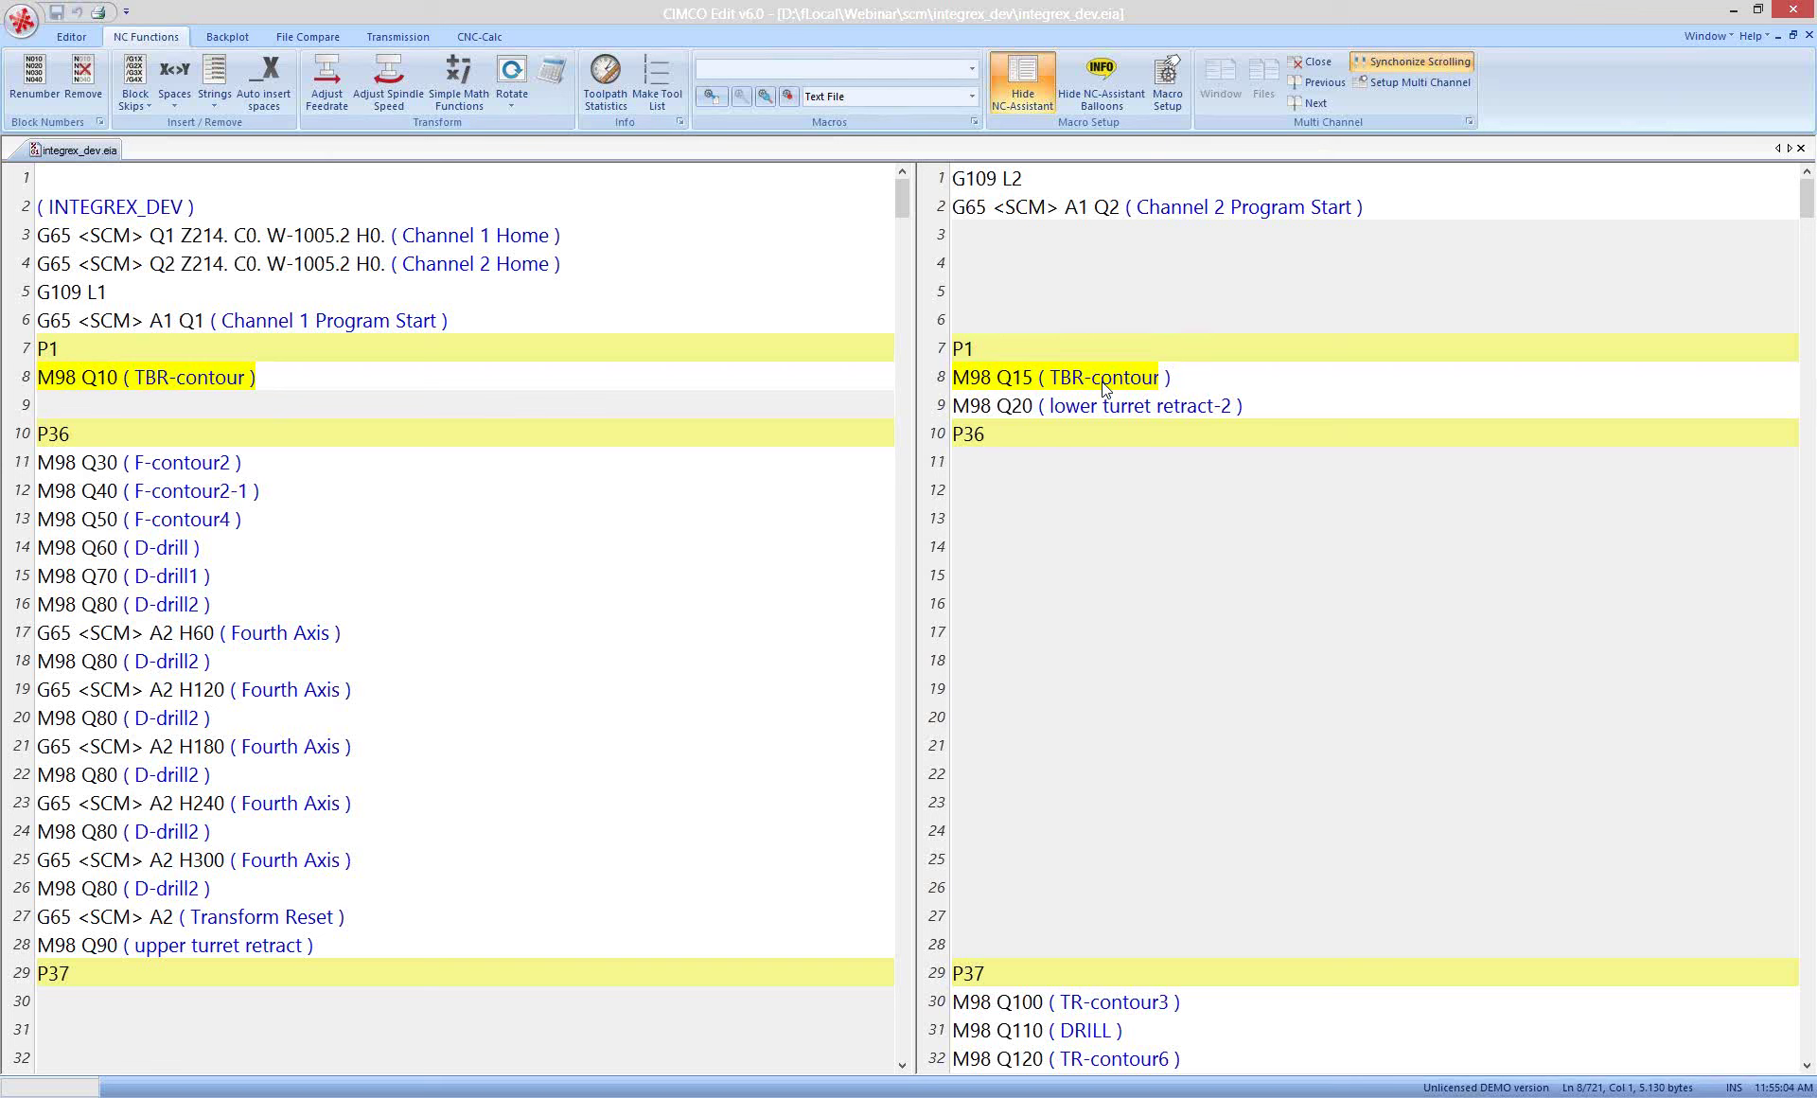
{"action": "left_click", "coordinate": [1038, 388]}
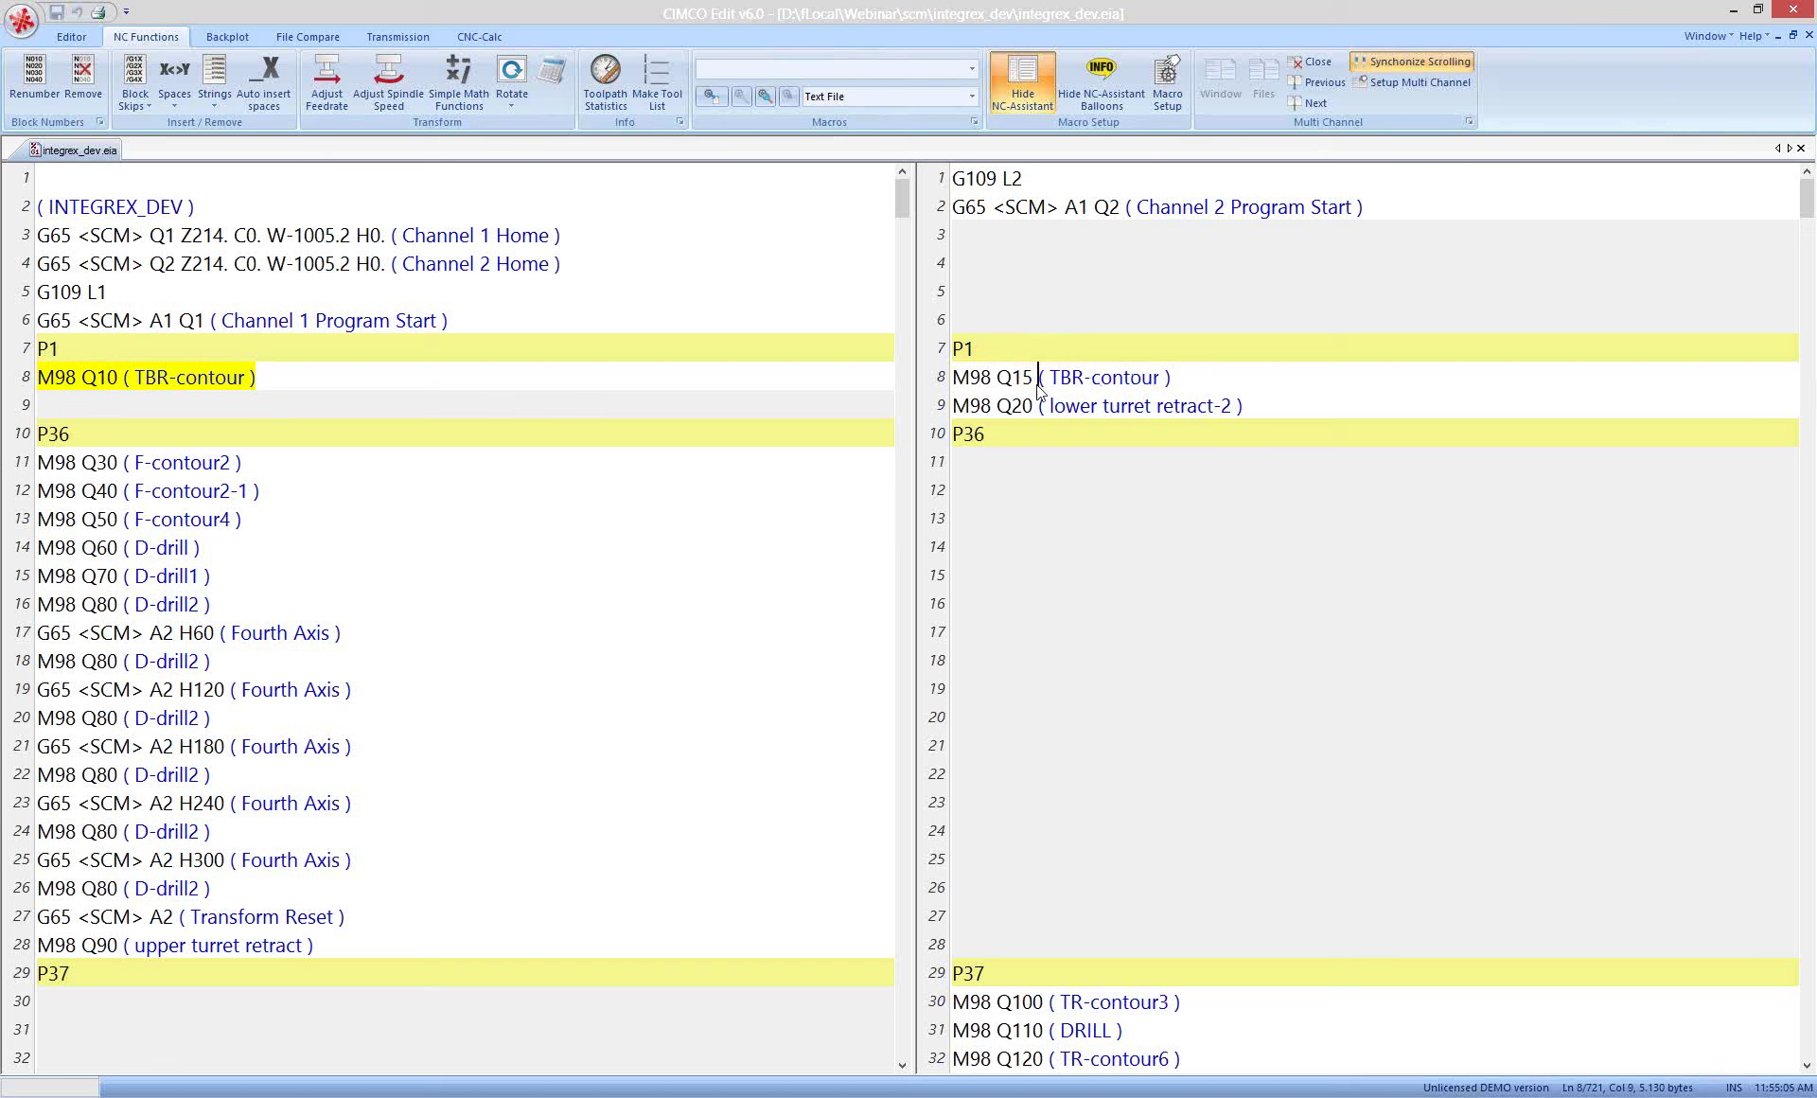
{"action": "left_click", "coordinate": [1186, 388]}
{"action": "left_click", "coordinate": [1029, 383]}
{"action": "left_click", "coordinate": [1015, 380]}
{"action": "left_click_drag", "start_coordinate": [1016, 384], "coordinate": [1028, 388]}
{"action": "left_click", "coordinate": [101, 382]}
{"action": "left_click", "coordinate": [1003, 383]}
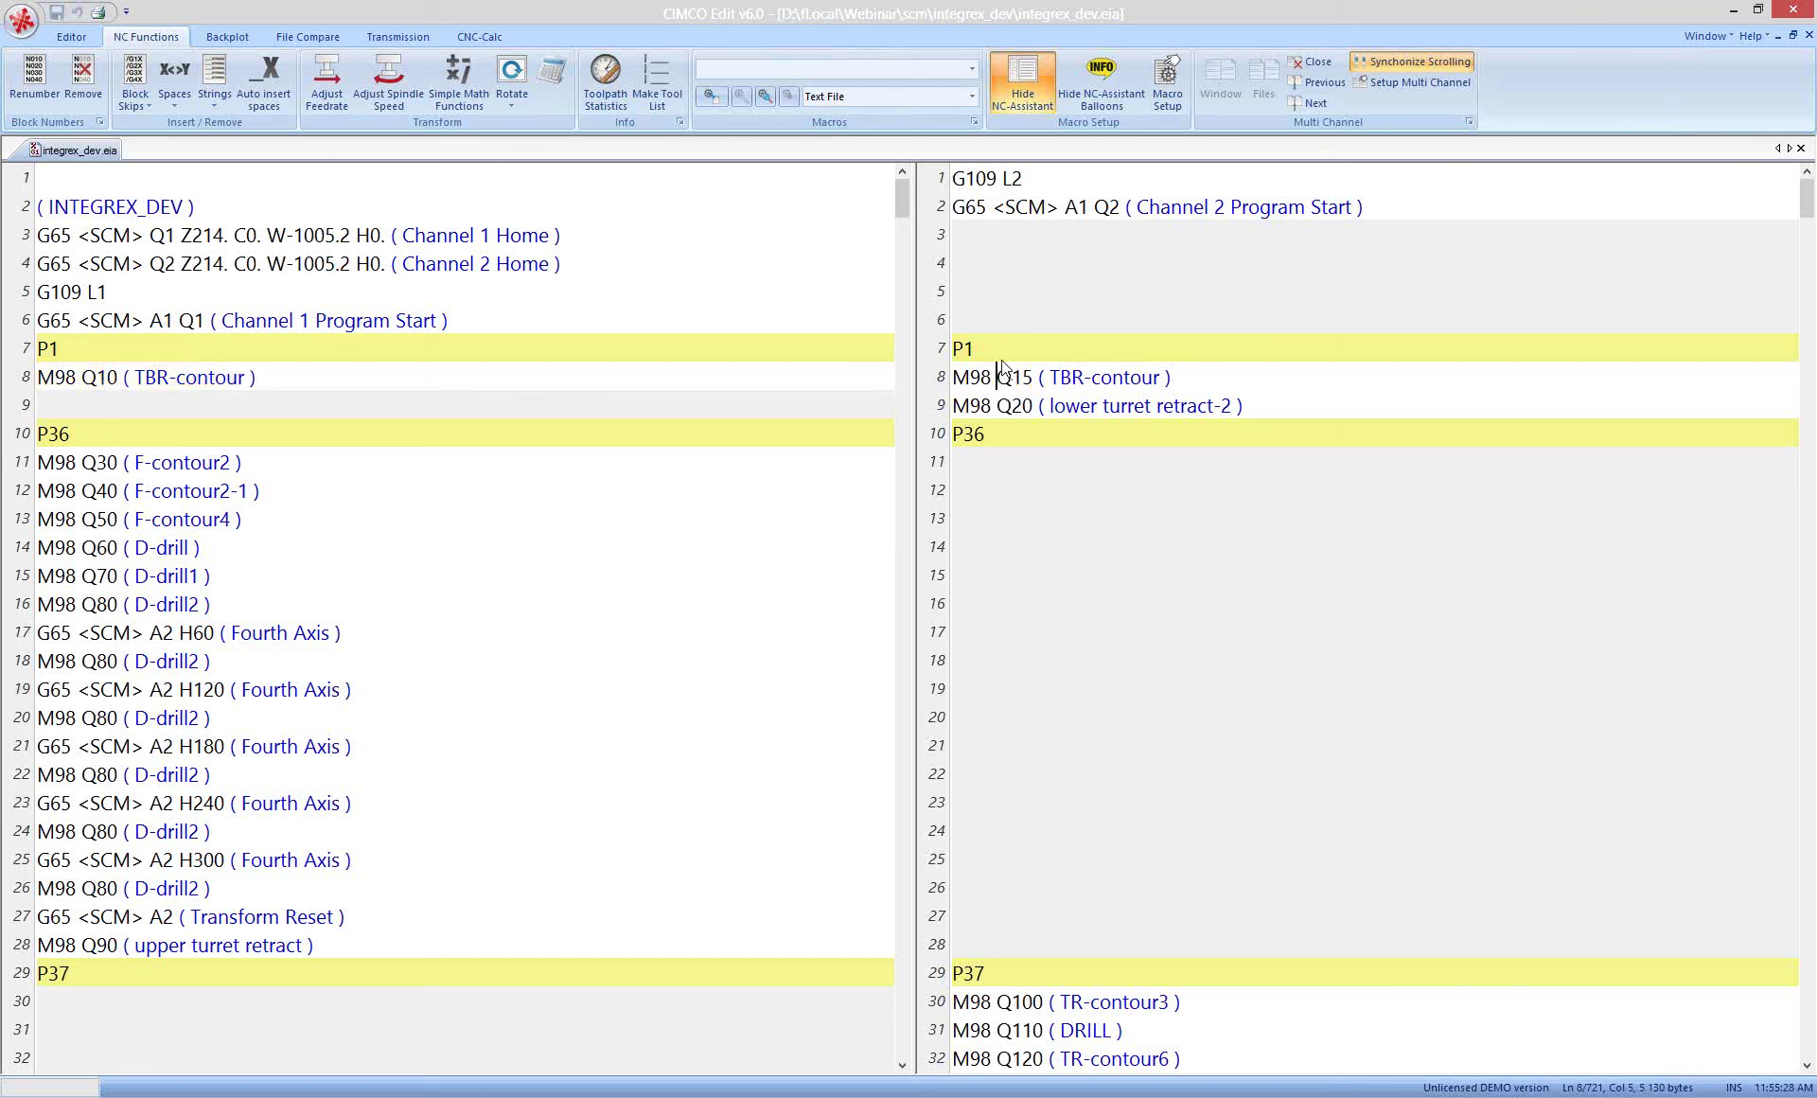
{"action": "left_click", "coordinate": [994, 350]}
{"action": "left_click", "coordinate": [613, 359]}
{"action": "left_click", "coordinate": [284, 379]}
{"action": "left_click", "coordinate": [1045, 410]}
{"action": "left_click", "coordinate": [996, 439]}
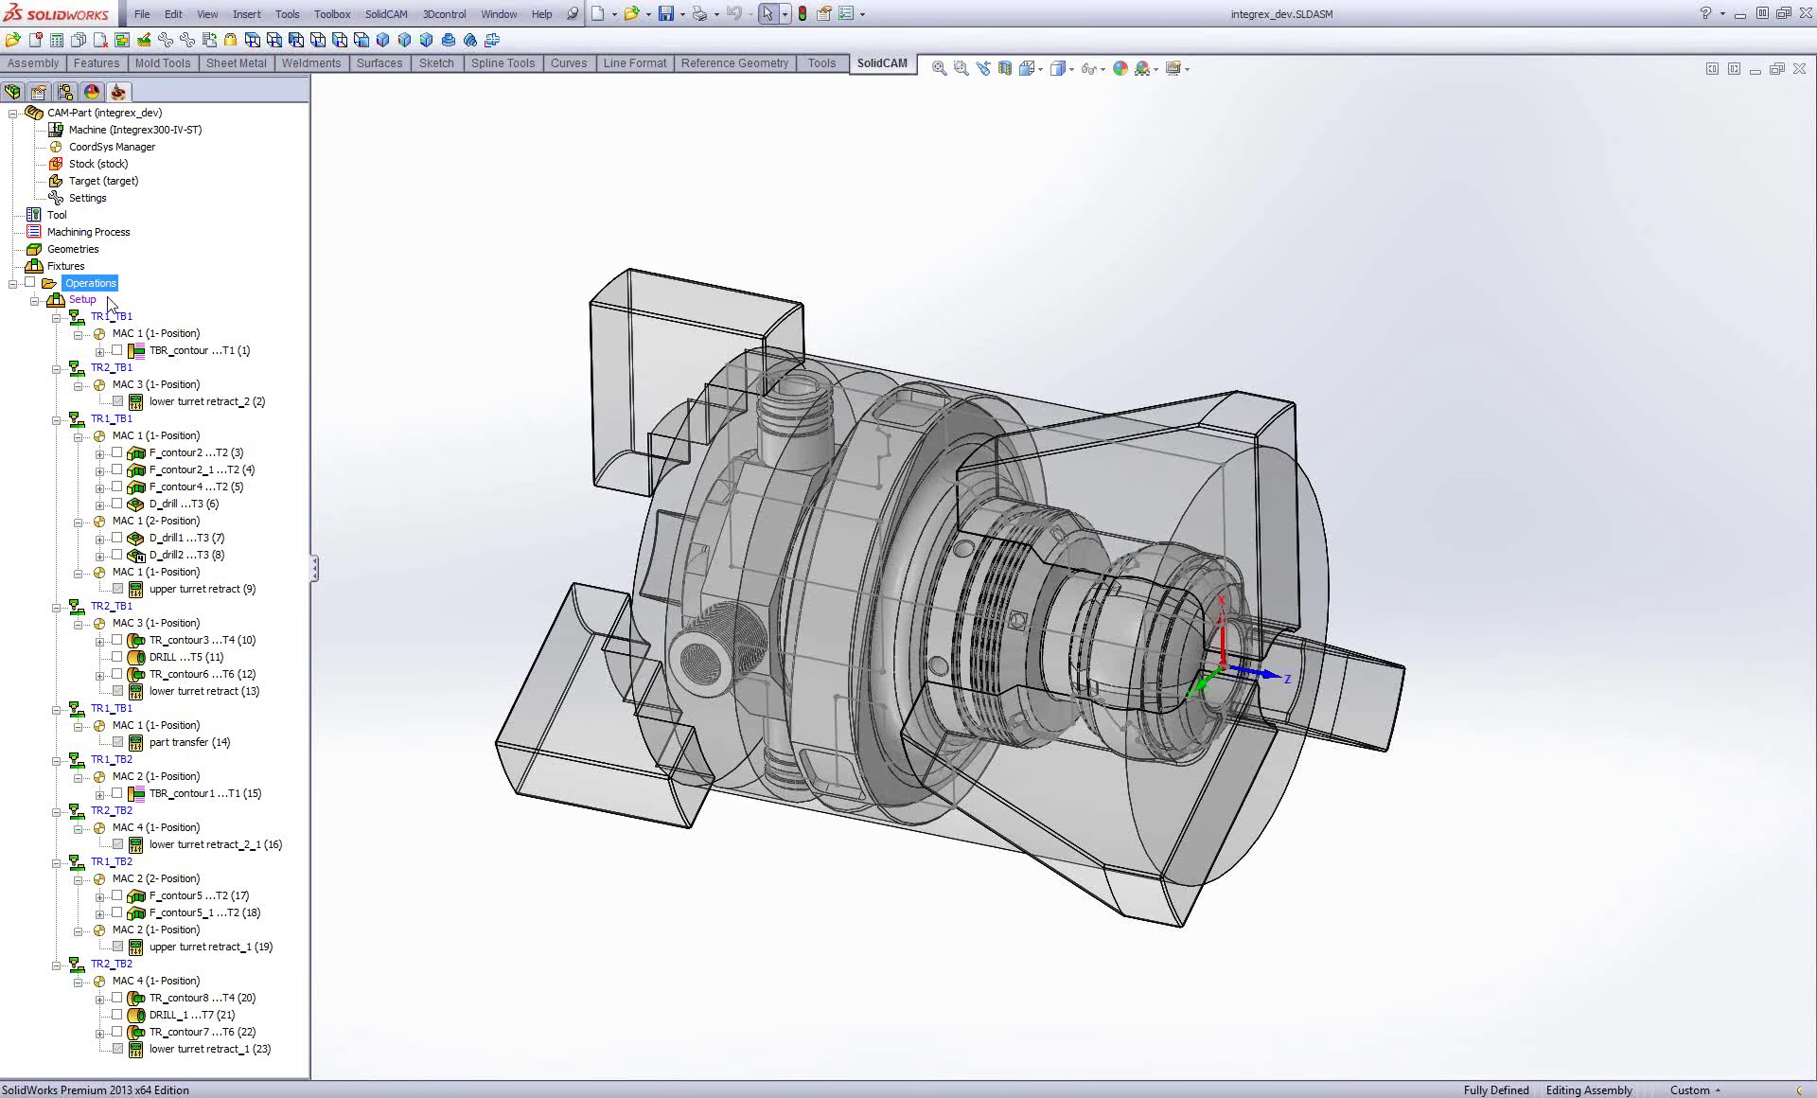
Open Turret Synchronization and inspect the TBR_contour, lower turret retract_2 and F_contour2 operations.
{"action": "right_click", "coordinate": [101, 286]}
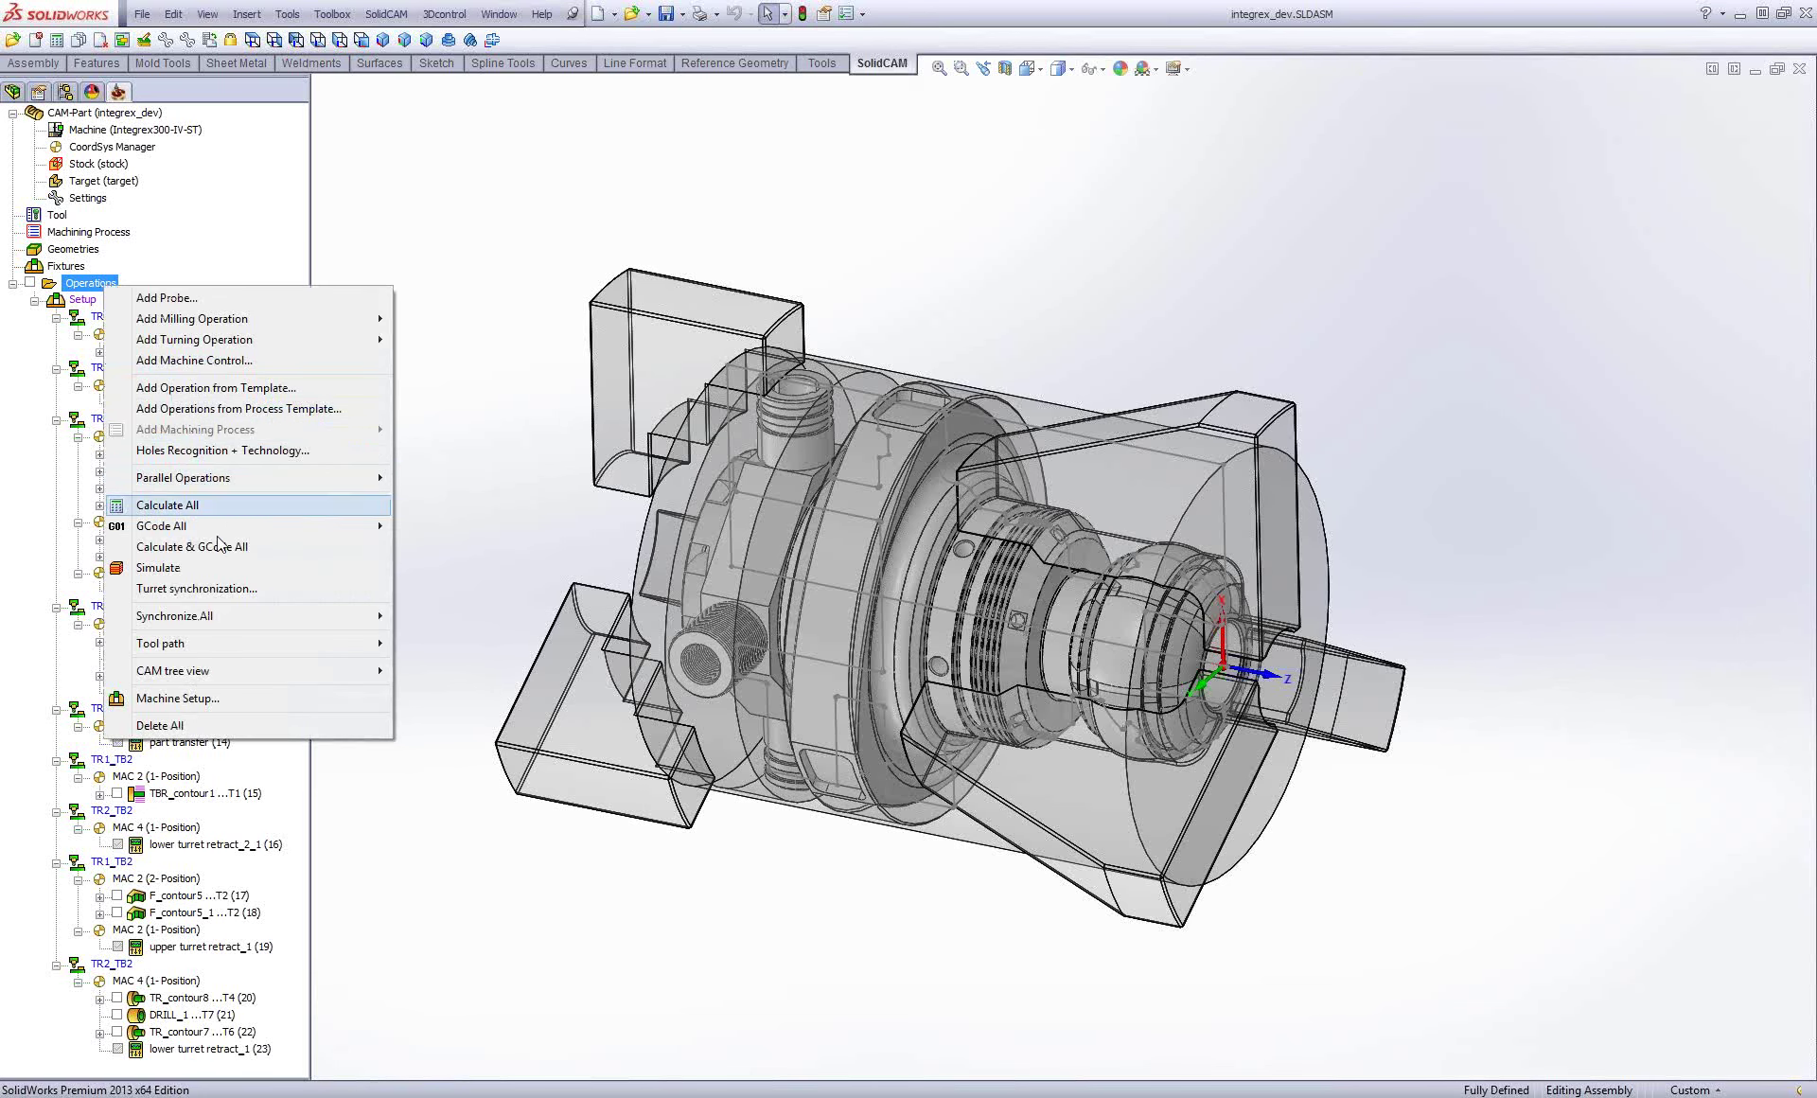
{"action": "left_click", "coordinate": [190, 587]}
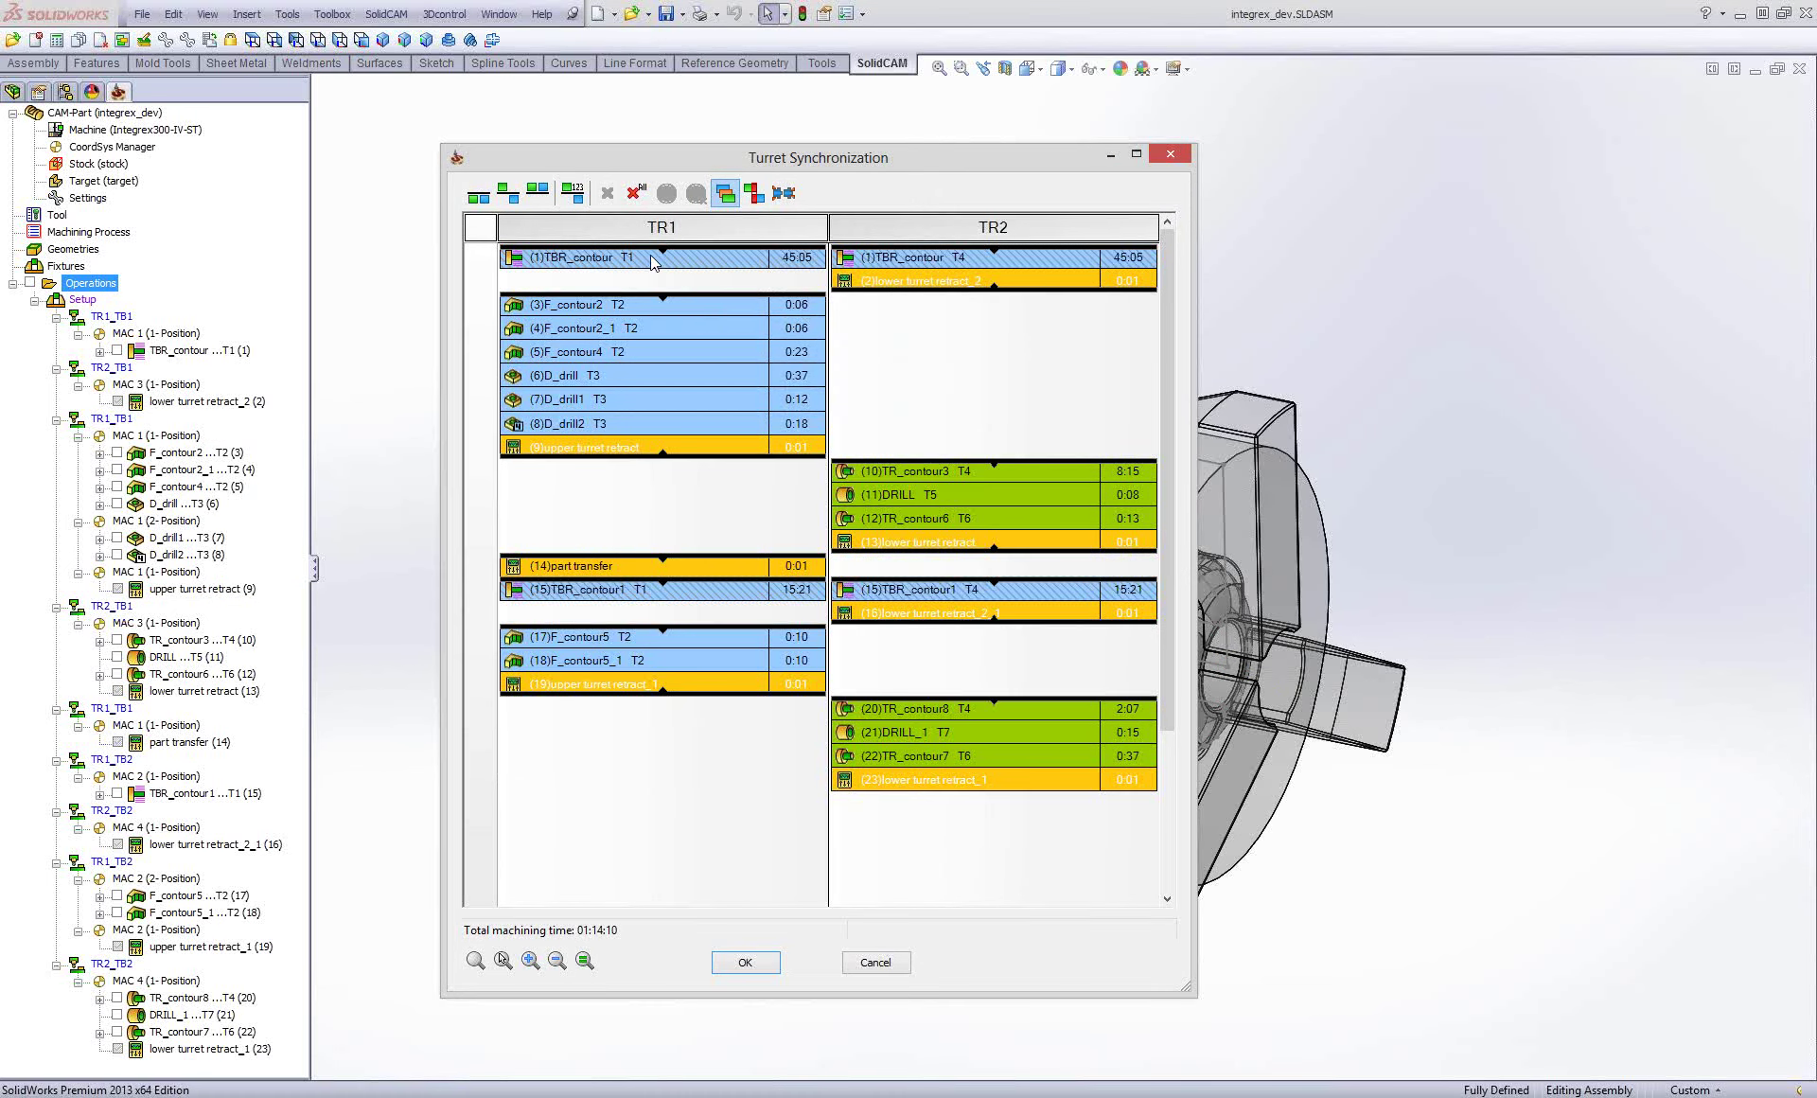
{"action": "mouse_move", "coordinate": [632, 257]}
{"action": "left_click", "coordinate": [678, 265]}
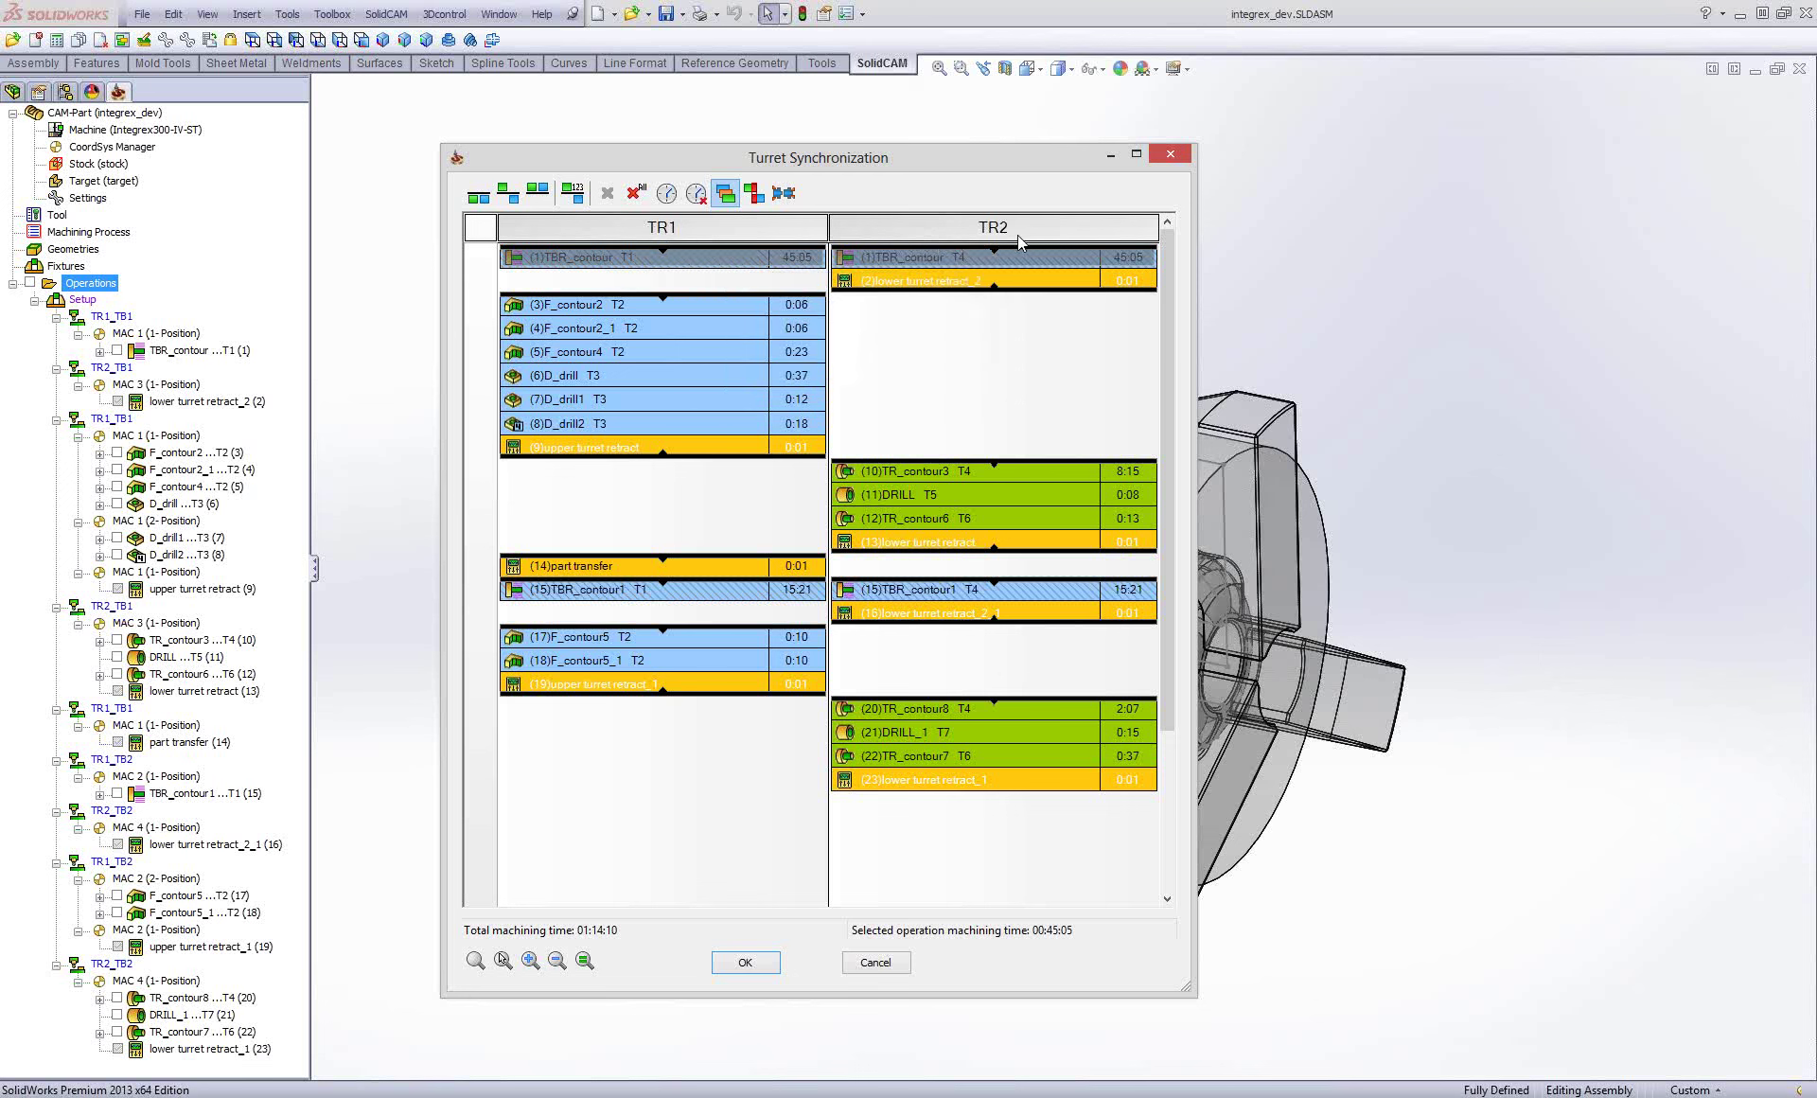
{"action": "left_click", "coordinate": [932, 282]}
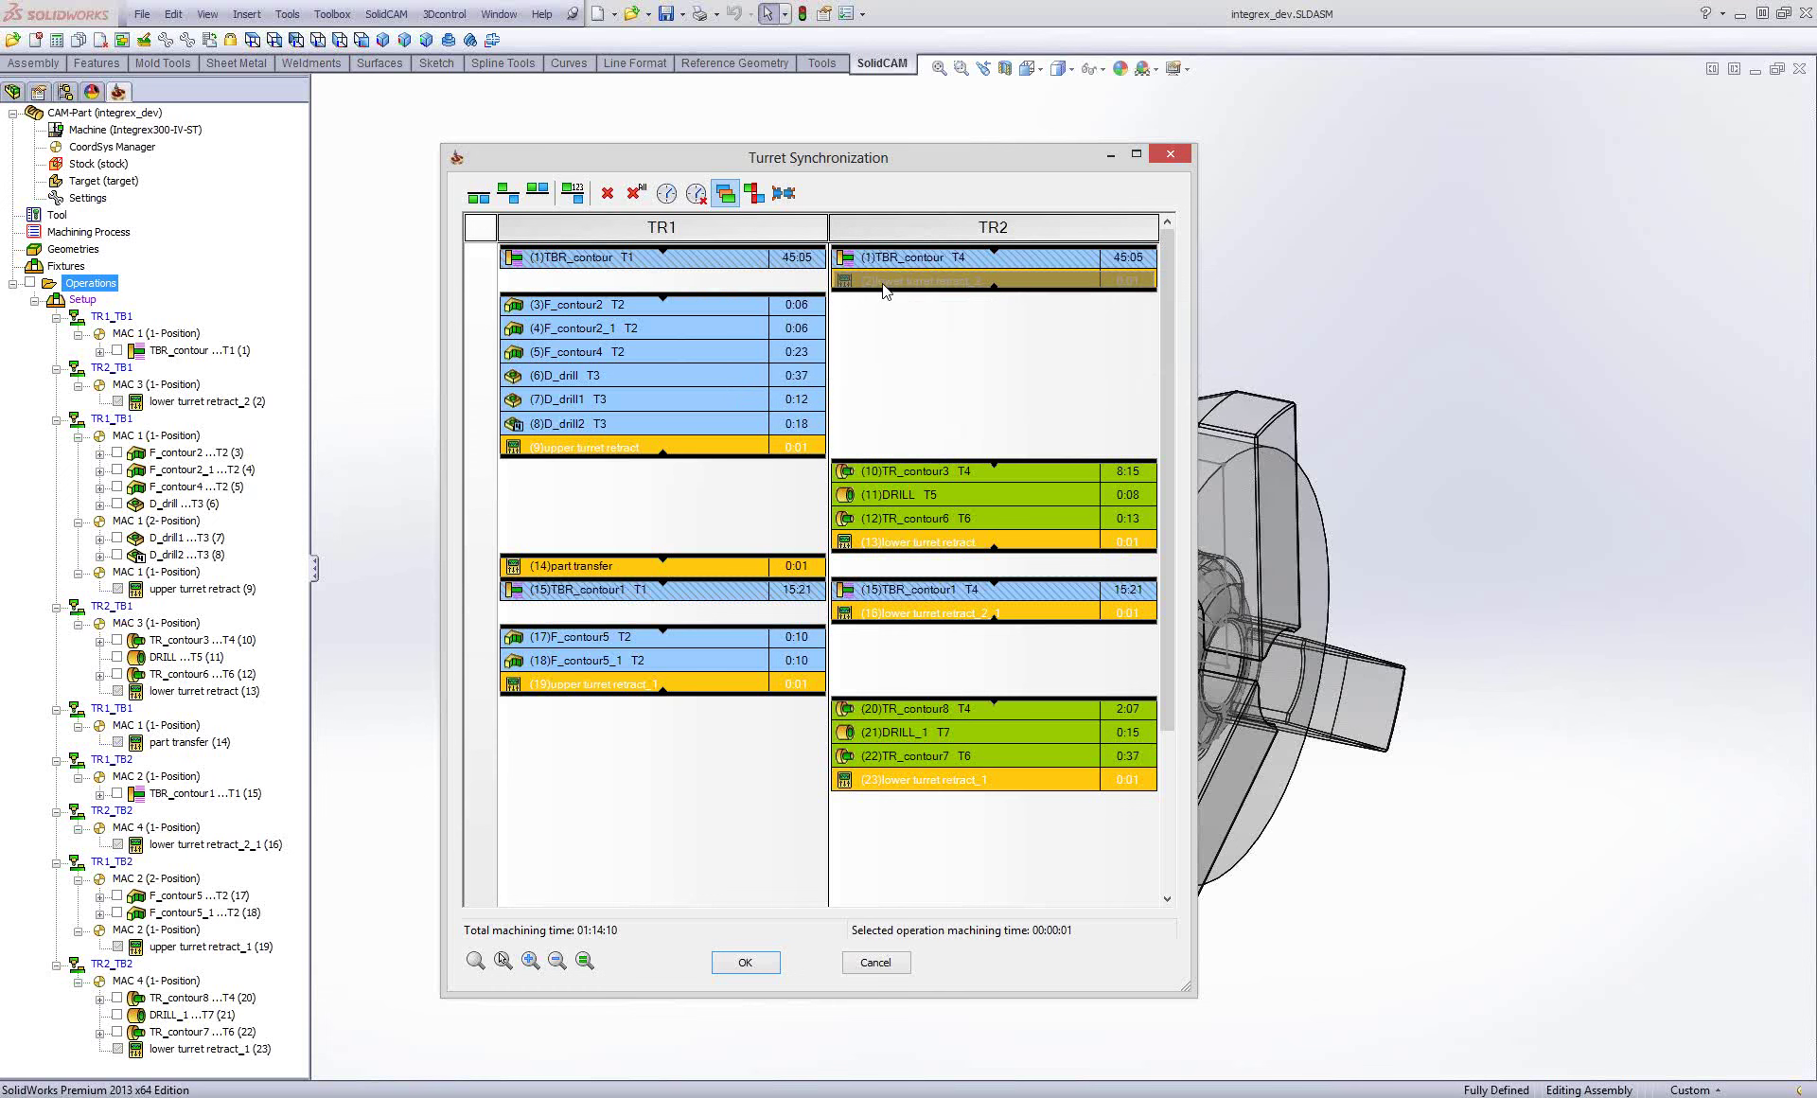
{"action": "left_click", "coordinate": [632, 308]}
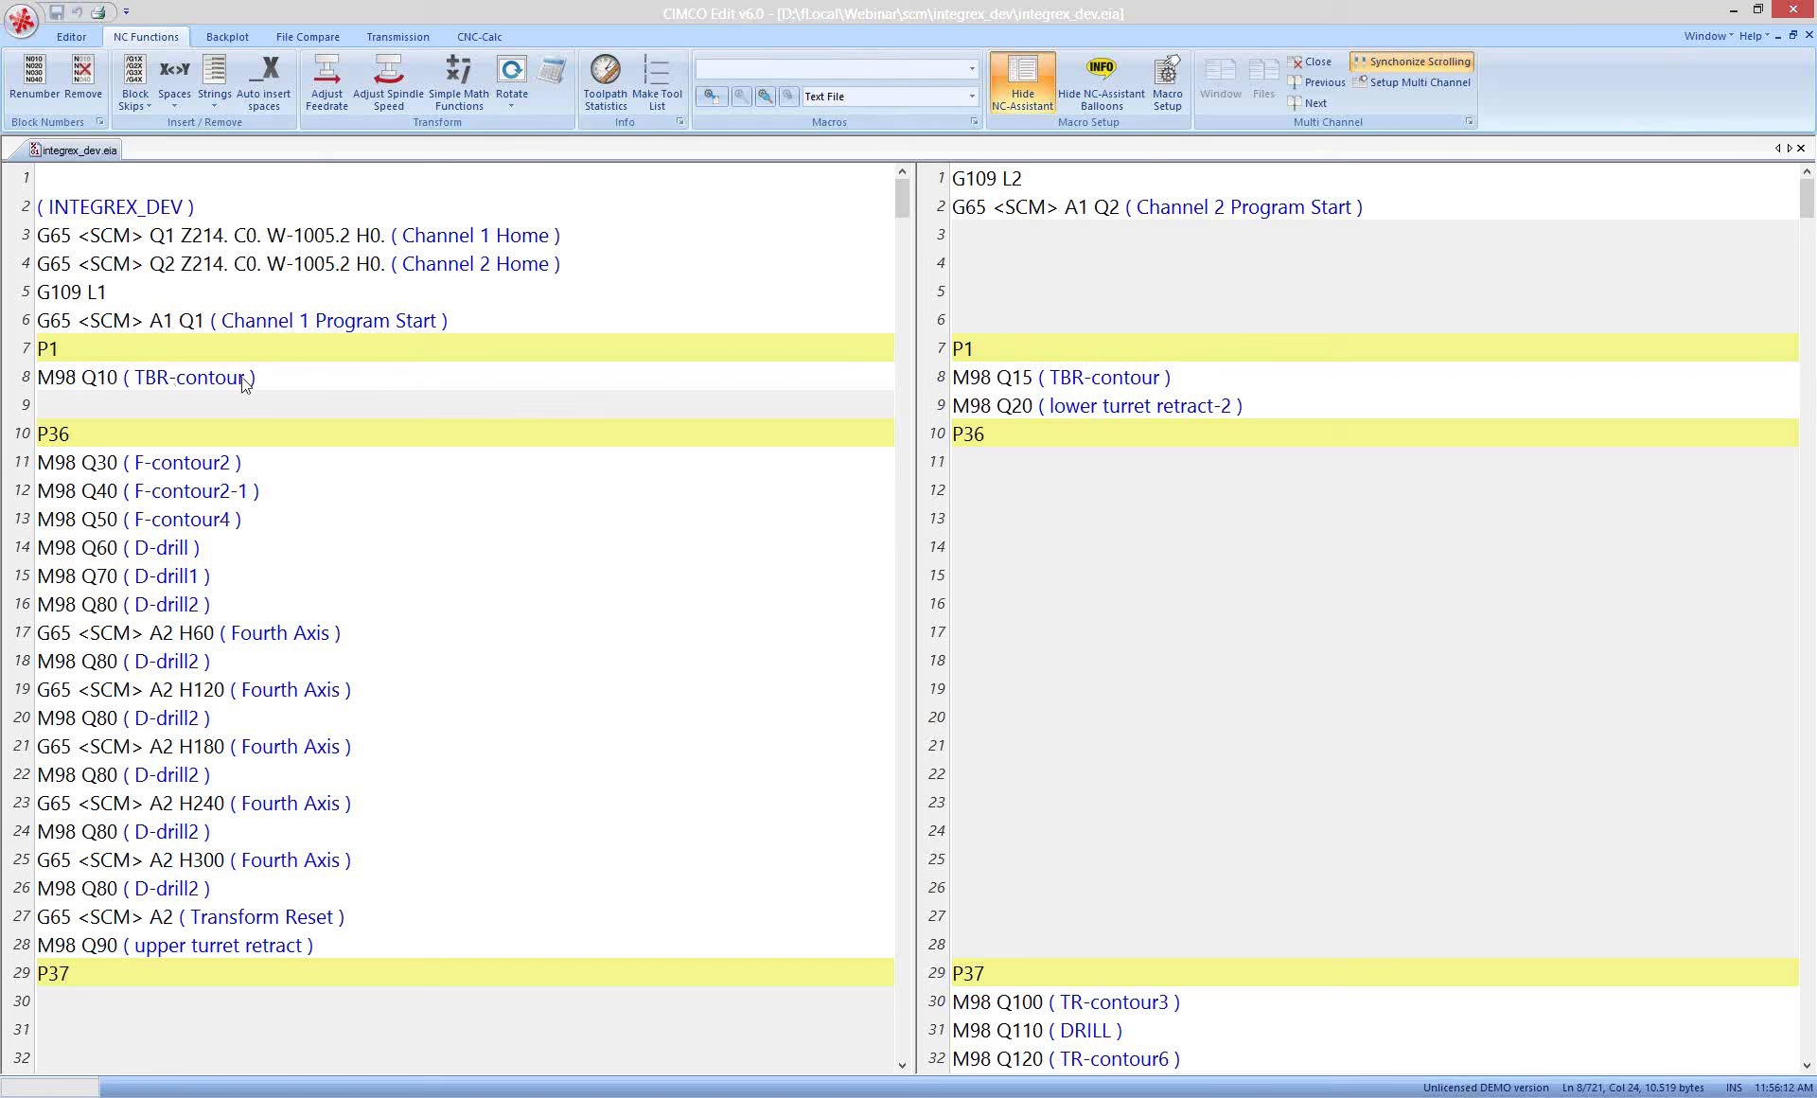
{"action": "key", "text": "shift+Left"}
{"action": "key", "text": "shift+Left"}
{"action": "key", "text": "shift+Left"}
{"action": "key", "text": "shift+Home"}
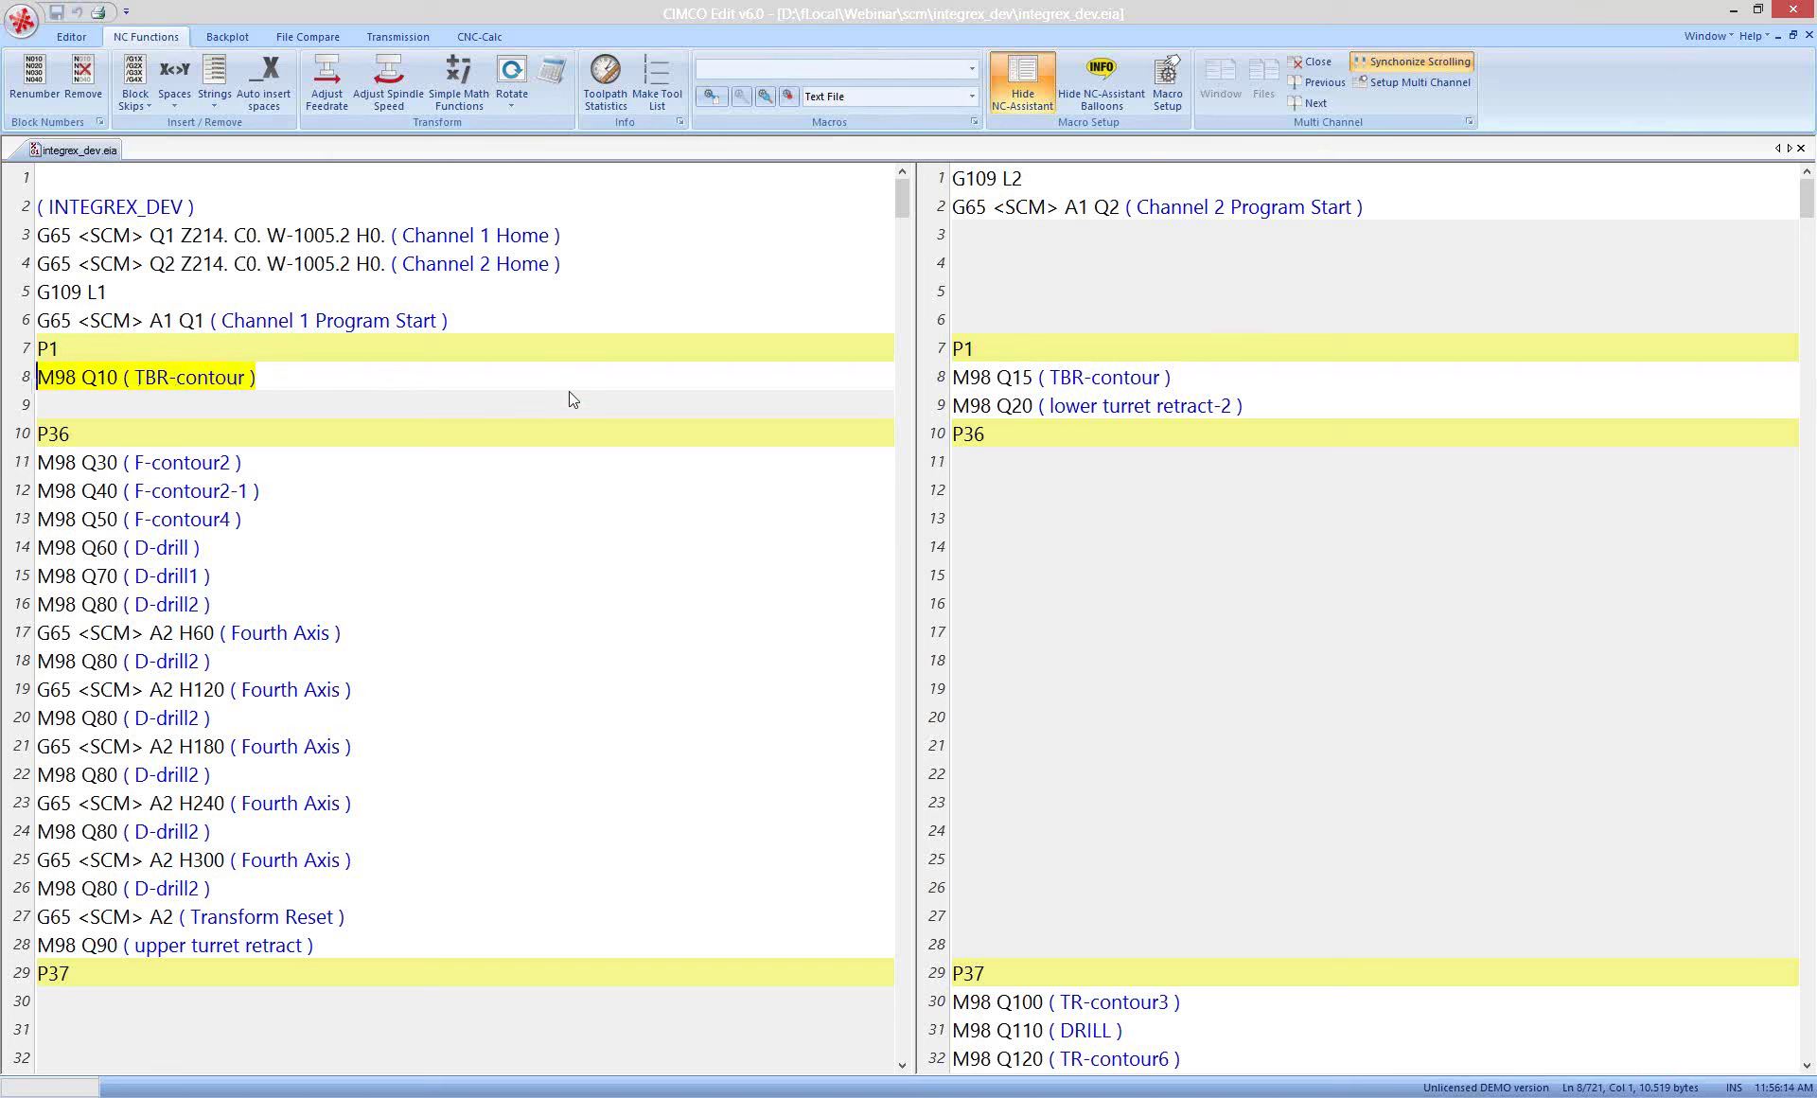
{"action": "left_click", "coordinate": [1193, 385]}
{"action": "left_click", "coordinate": [1007, 386]}
{"action": "key", "text": "End"}
{"action": "left_click", "coordinate": [998, 405]}
{"action": "left_click_drag", "start_coordinate": [1265, 413], "coordinate": [946, 407]}
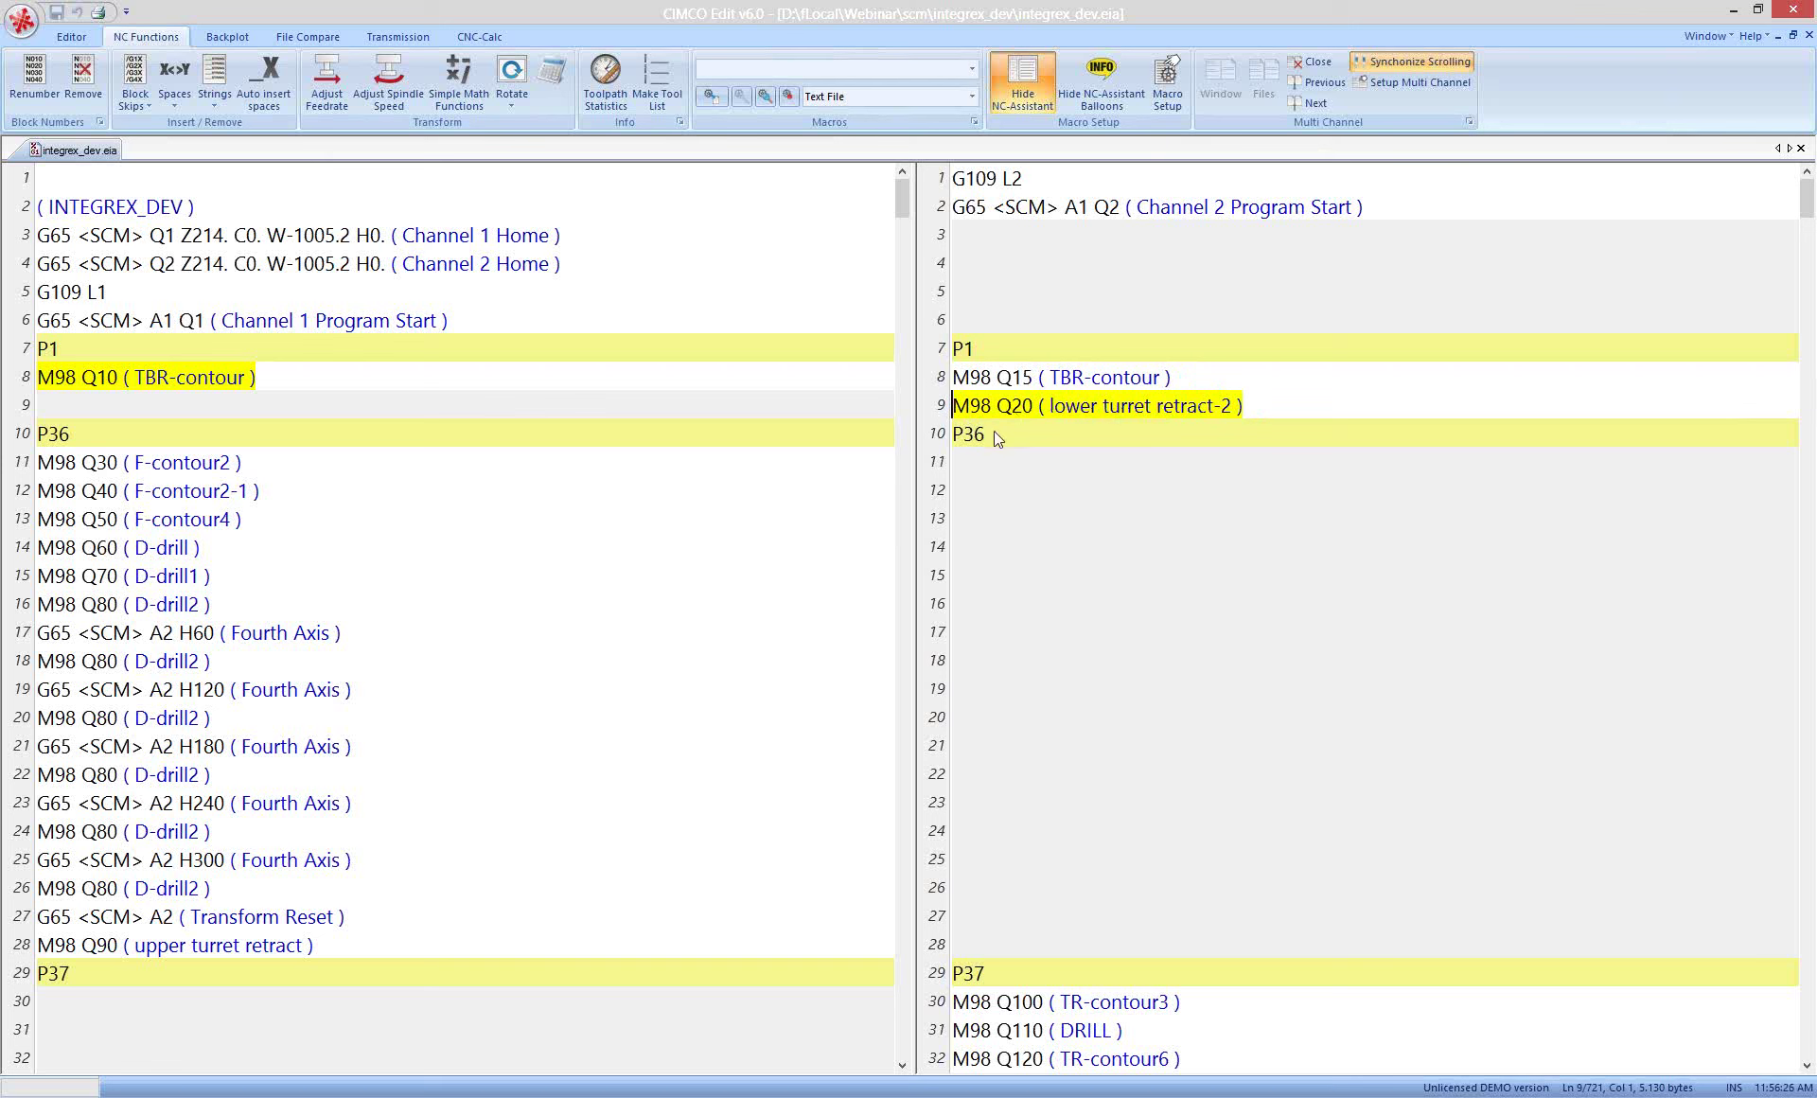
{"action": "left_click_drag", "start_coordinate": [1009, 437], "coordinate": [949, 435]}
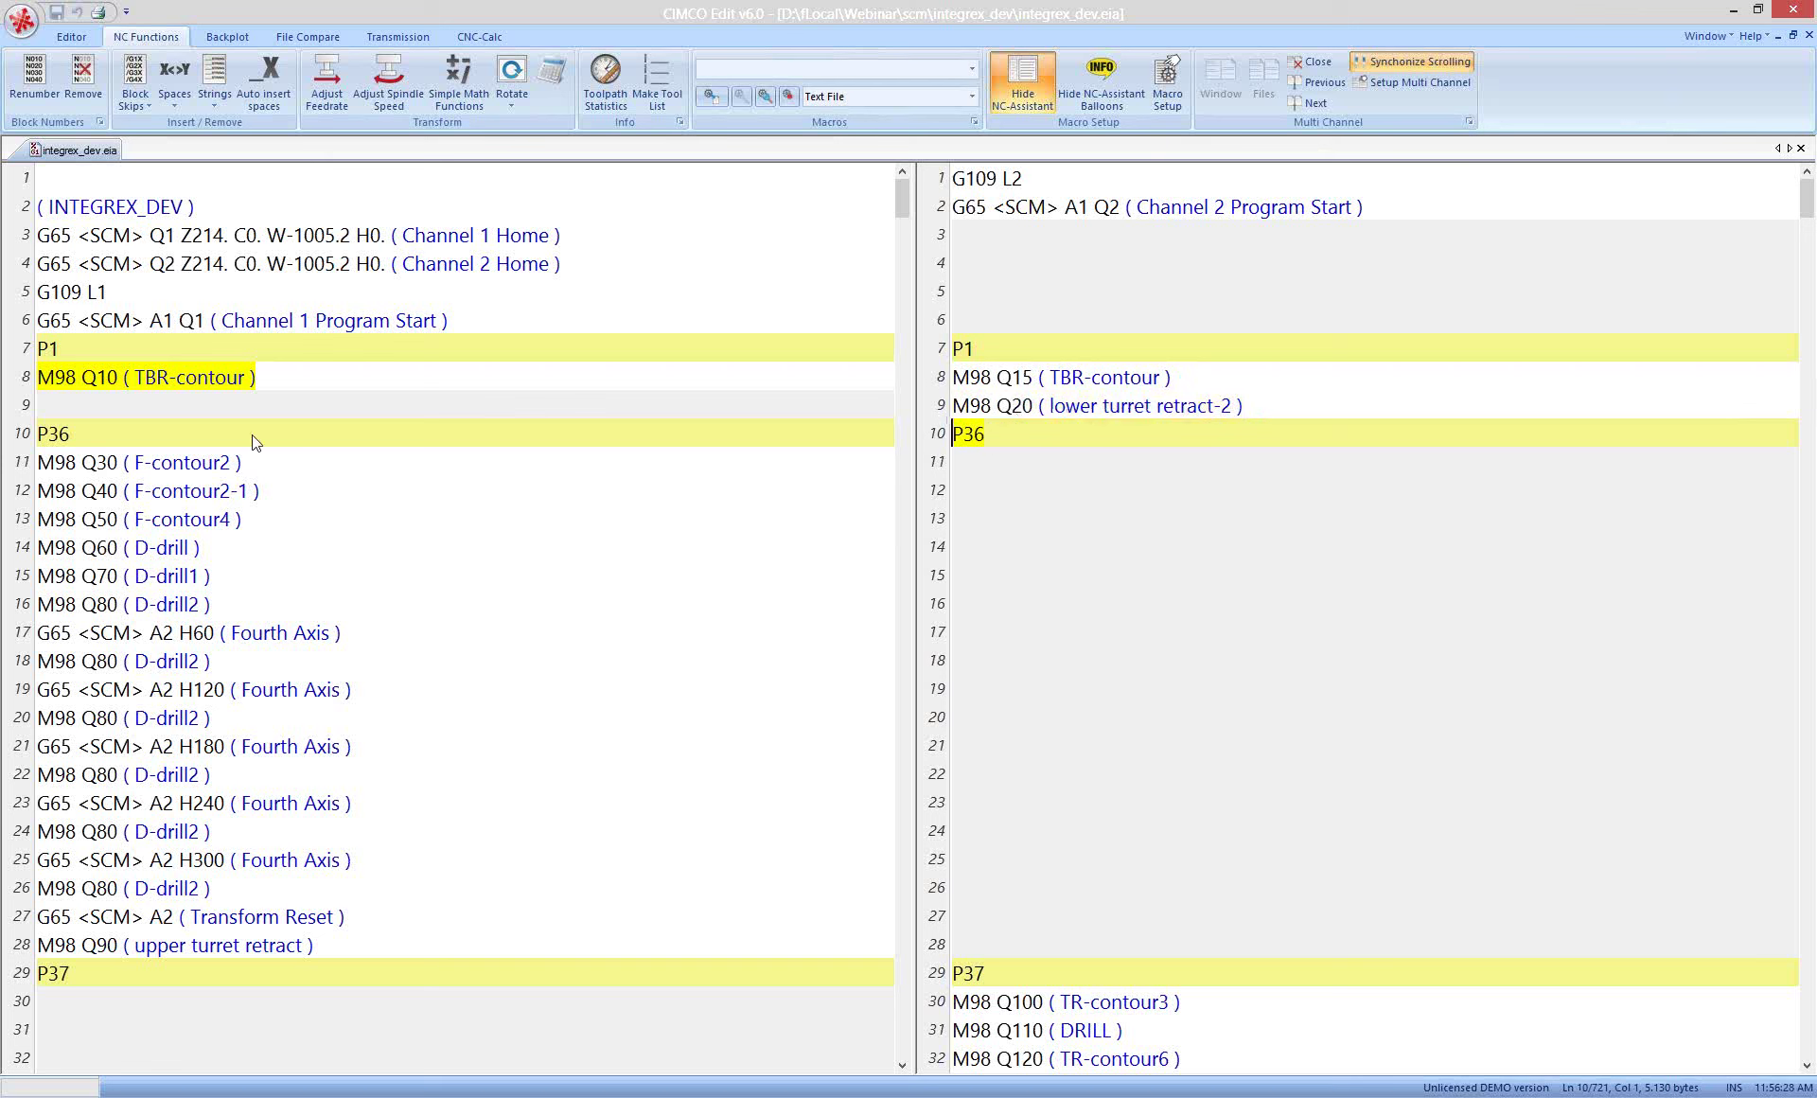
{"action": "left_click_drag", "start_coordinate": [96, 435], "coordinate": [37, 437]}
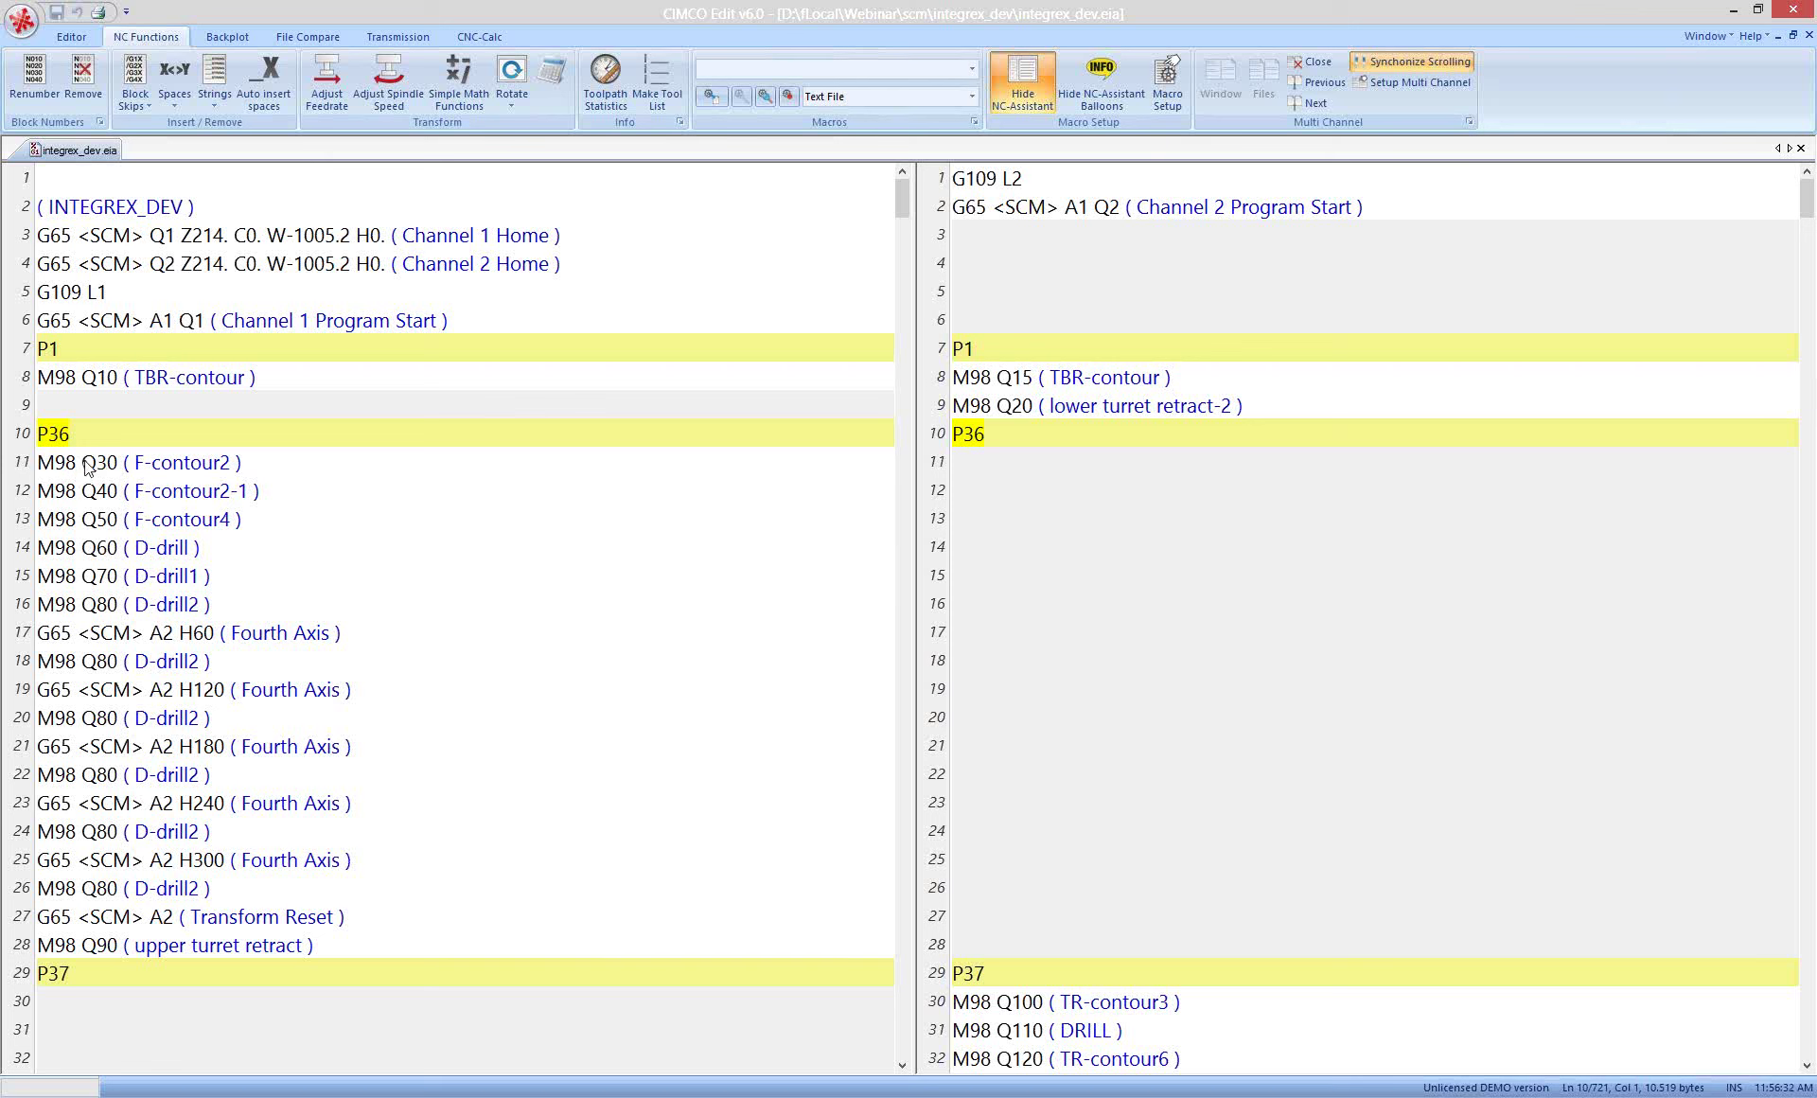
{"action": "left_click", "coordinate": [83, 464]}
{"action": "left_click", "coordinate": [184, 490]}
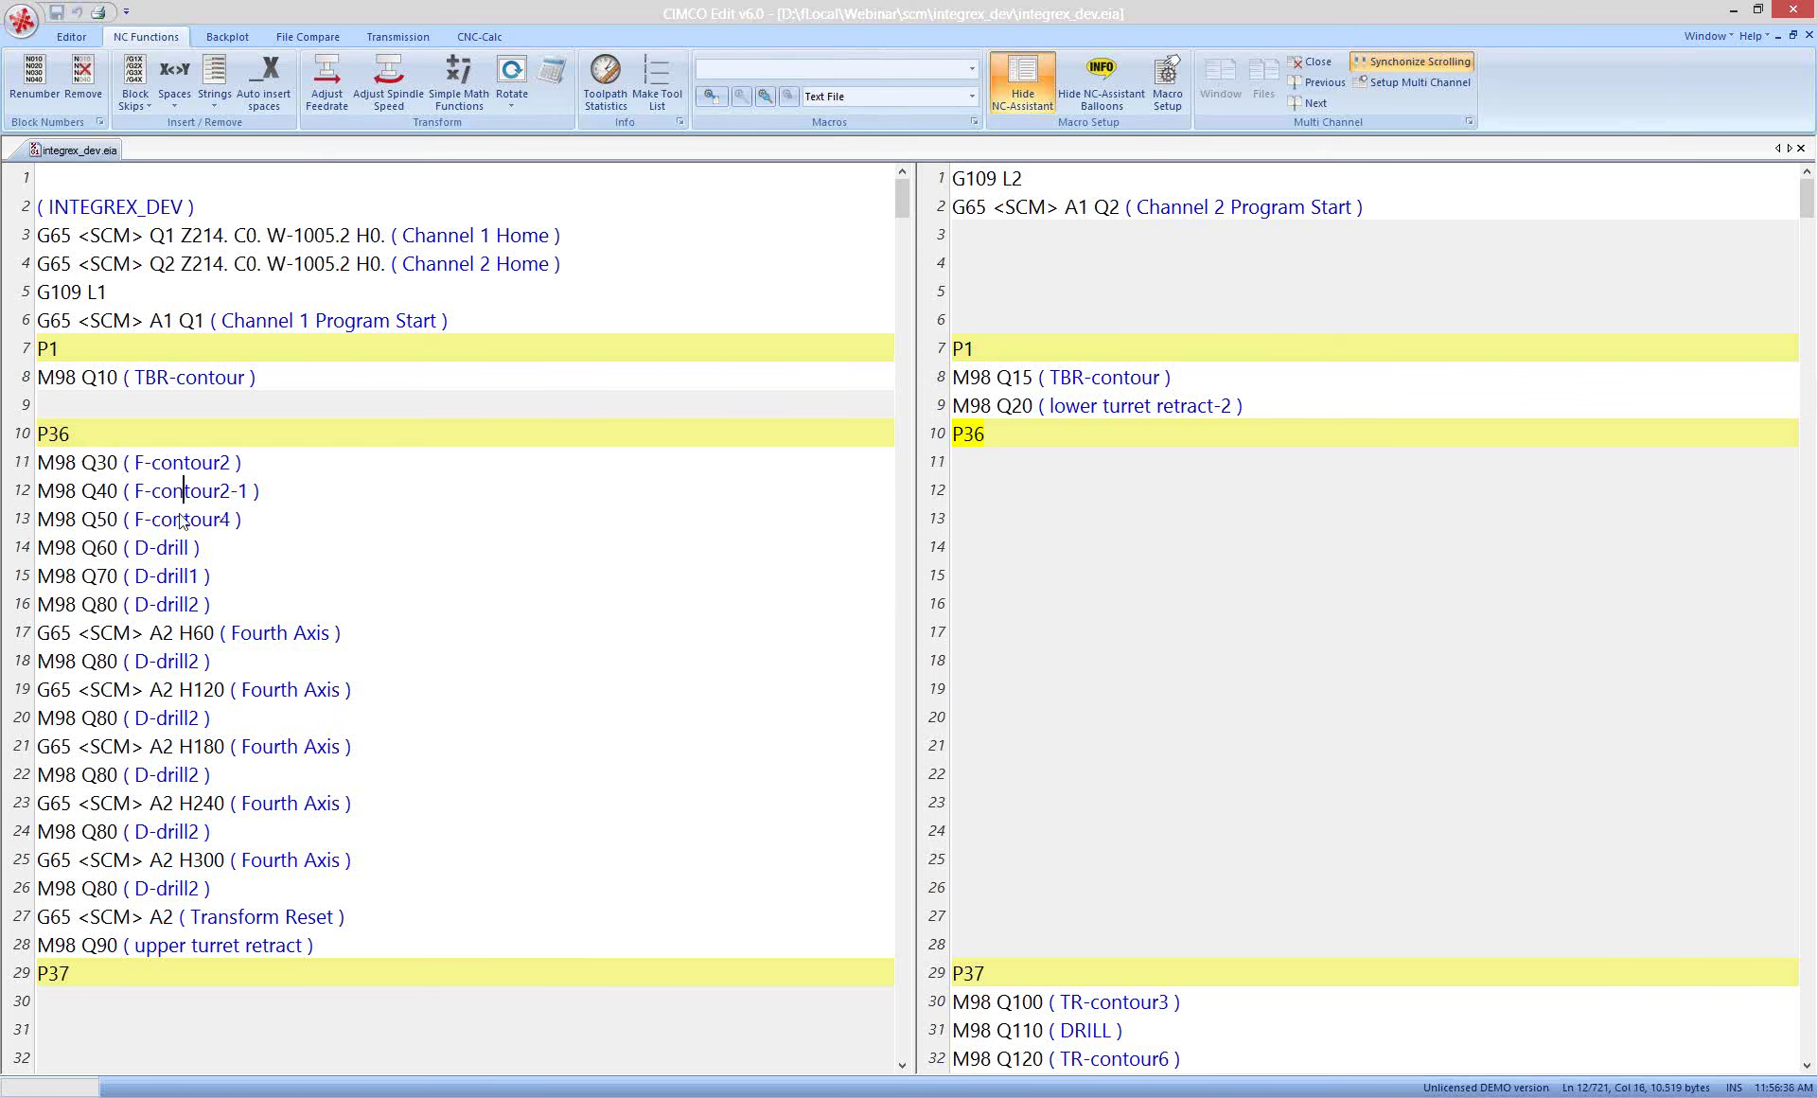
{"action": "left_click", "coordinate": [192, 575]}
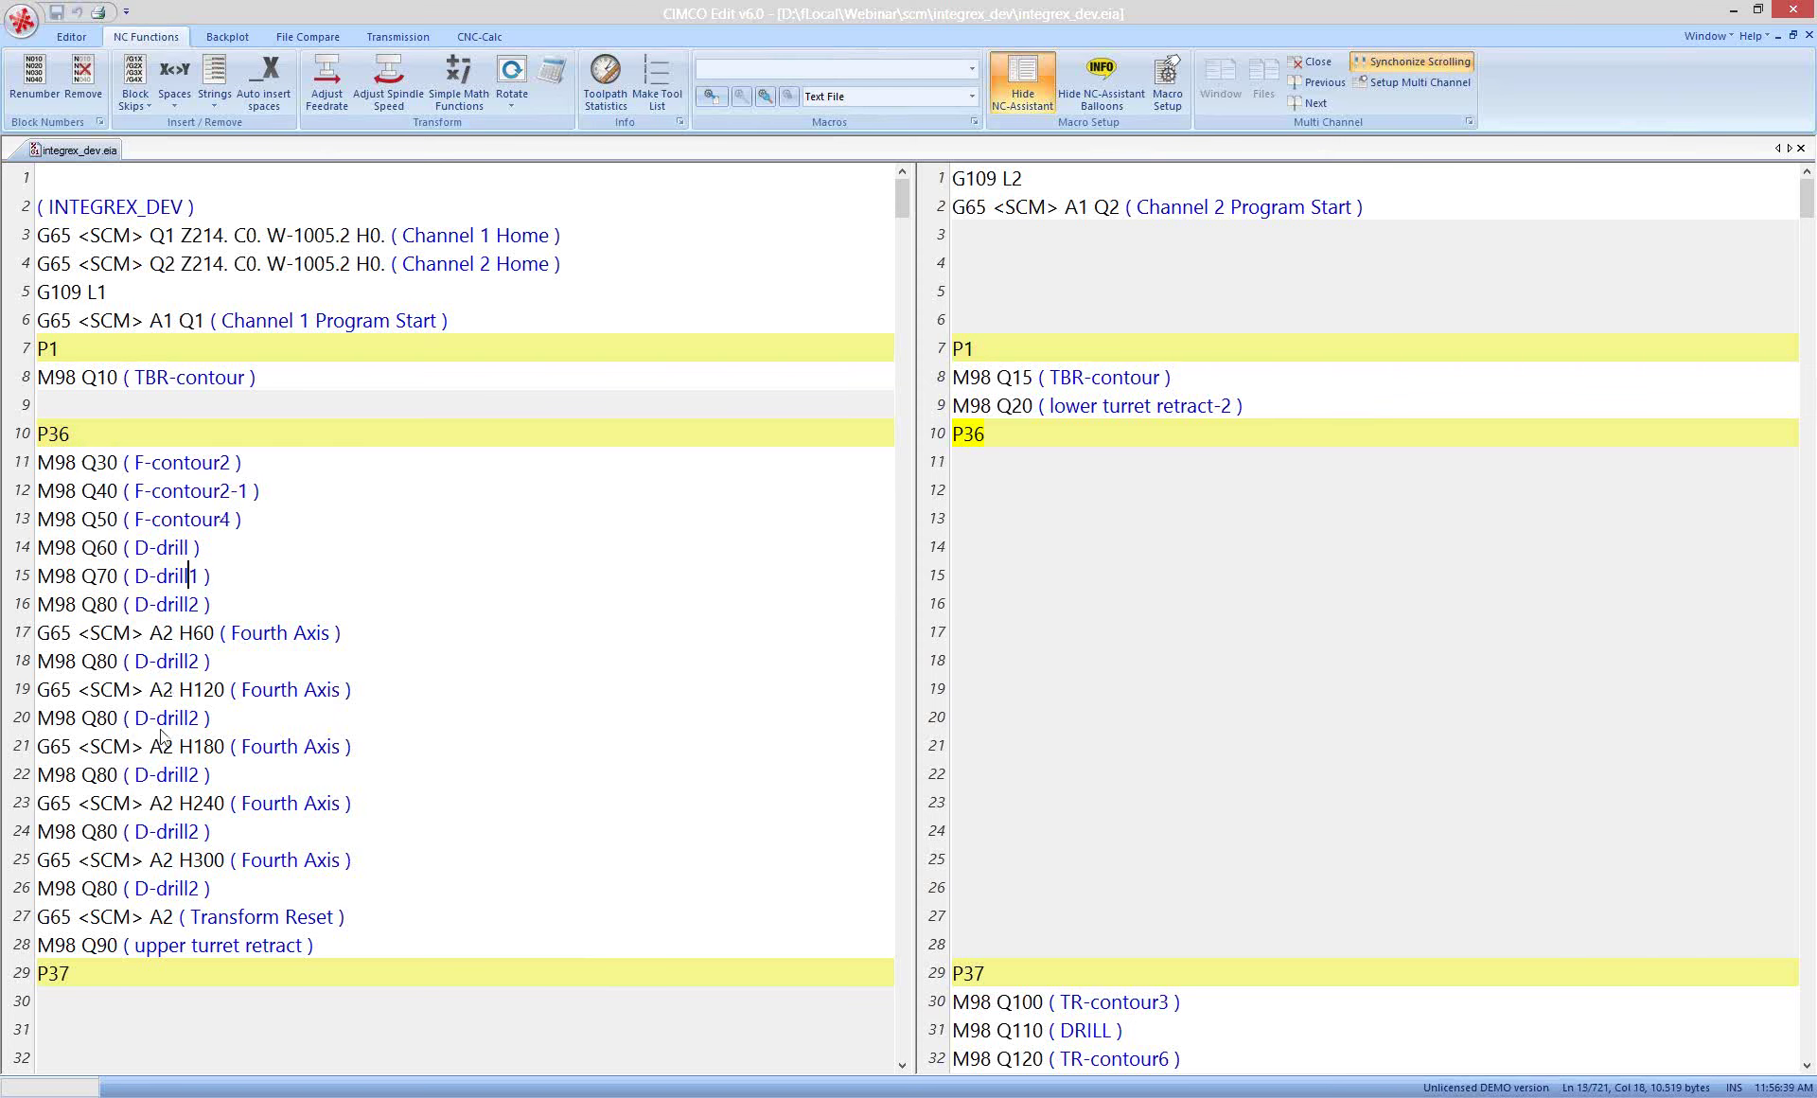
{"action": "left_click", "coordinate": [161, 973]}
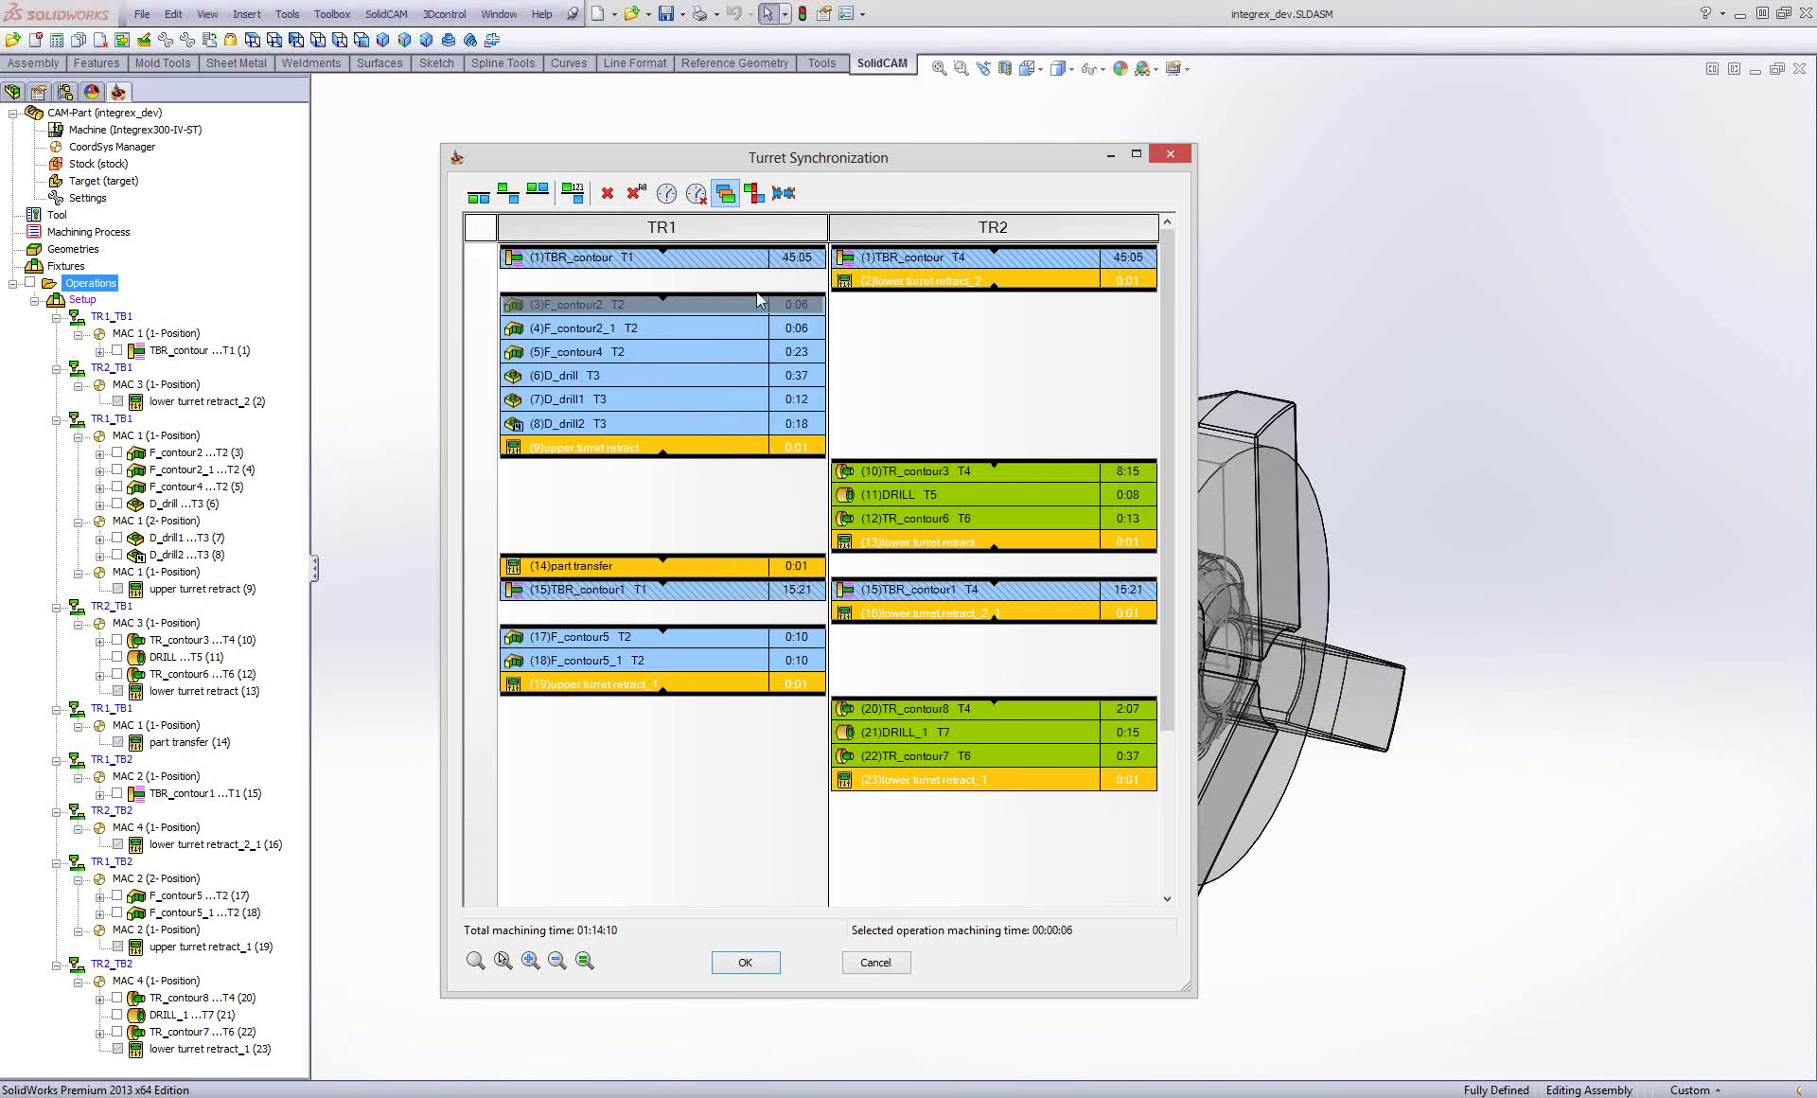
{"action": "left_click", "coordinate": [565, 331]}
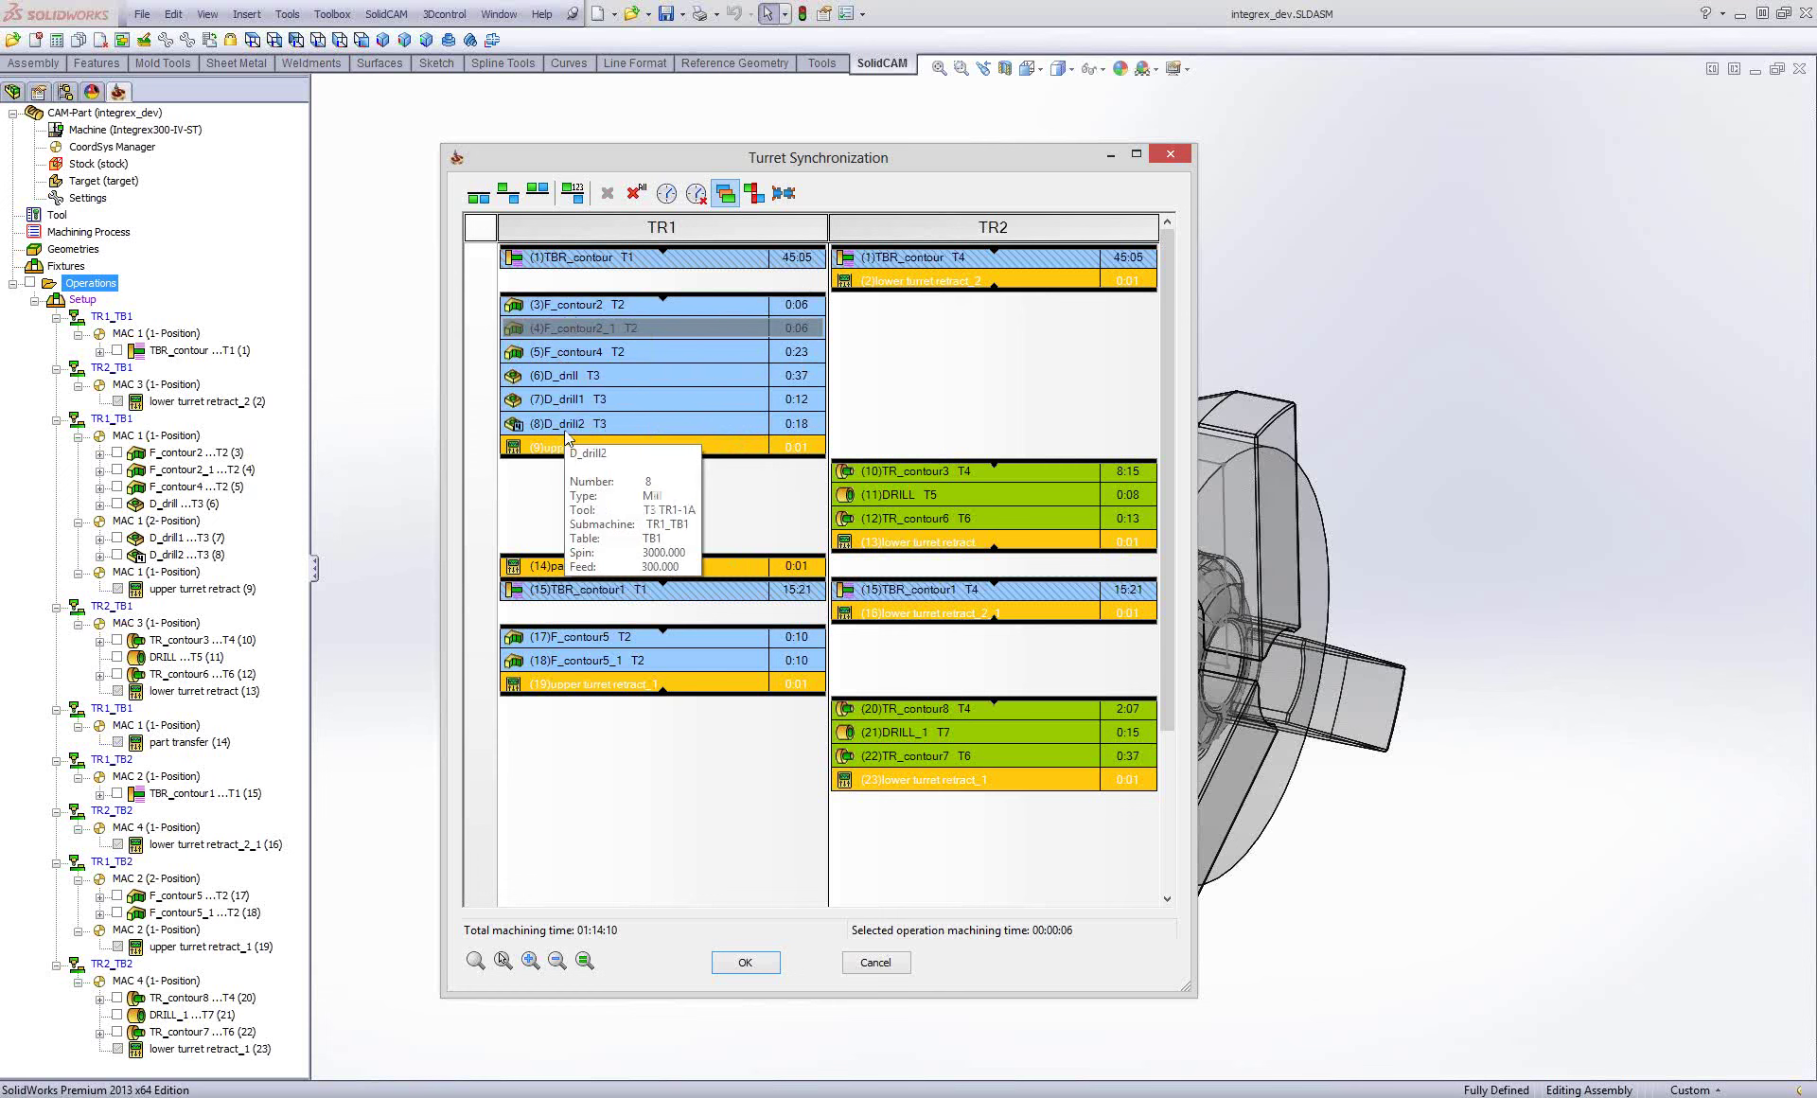
{"action": "left_click", "coordinate": [588, 449]}
{"action": "right_click", "coordinate": [589, 452]}
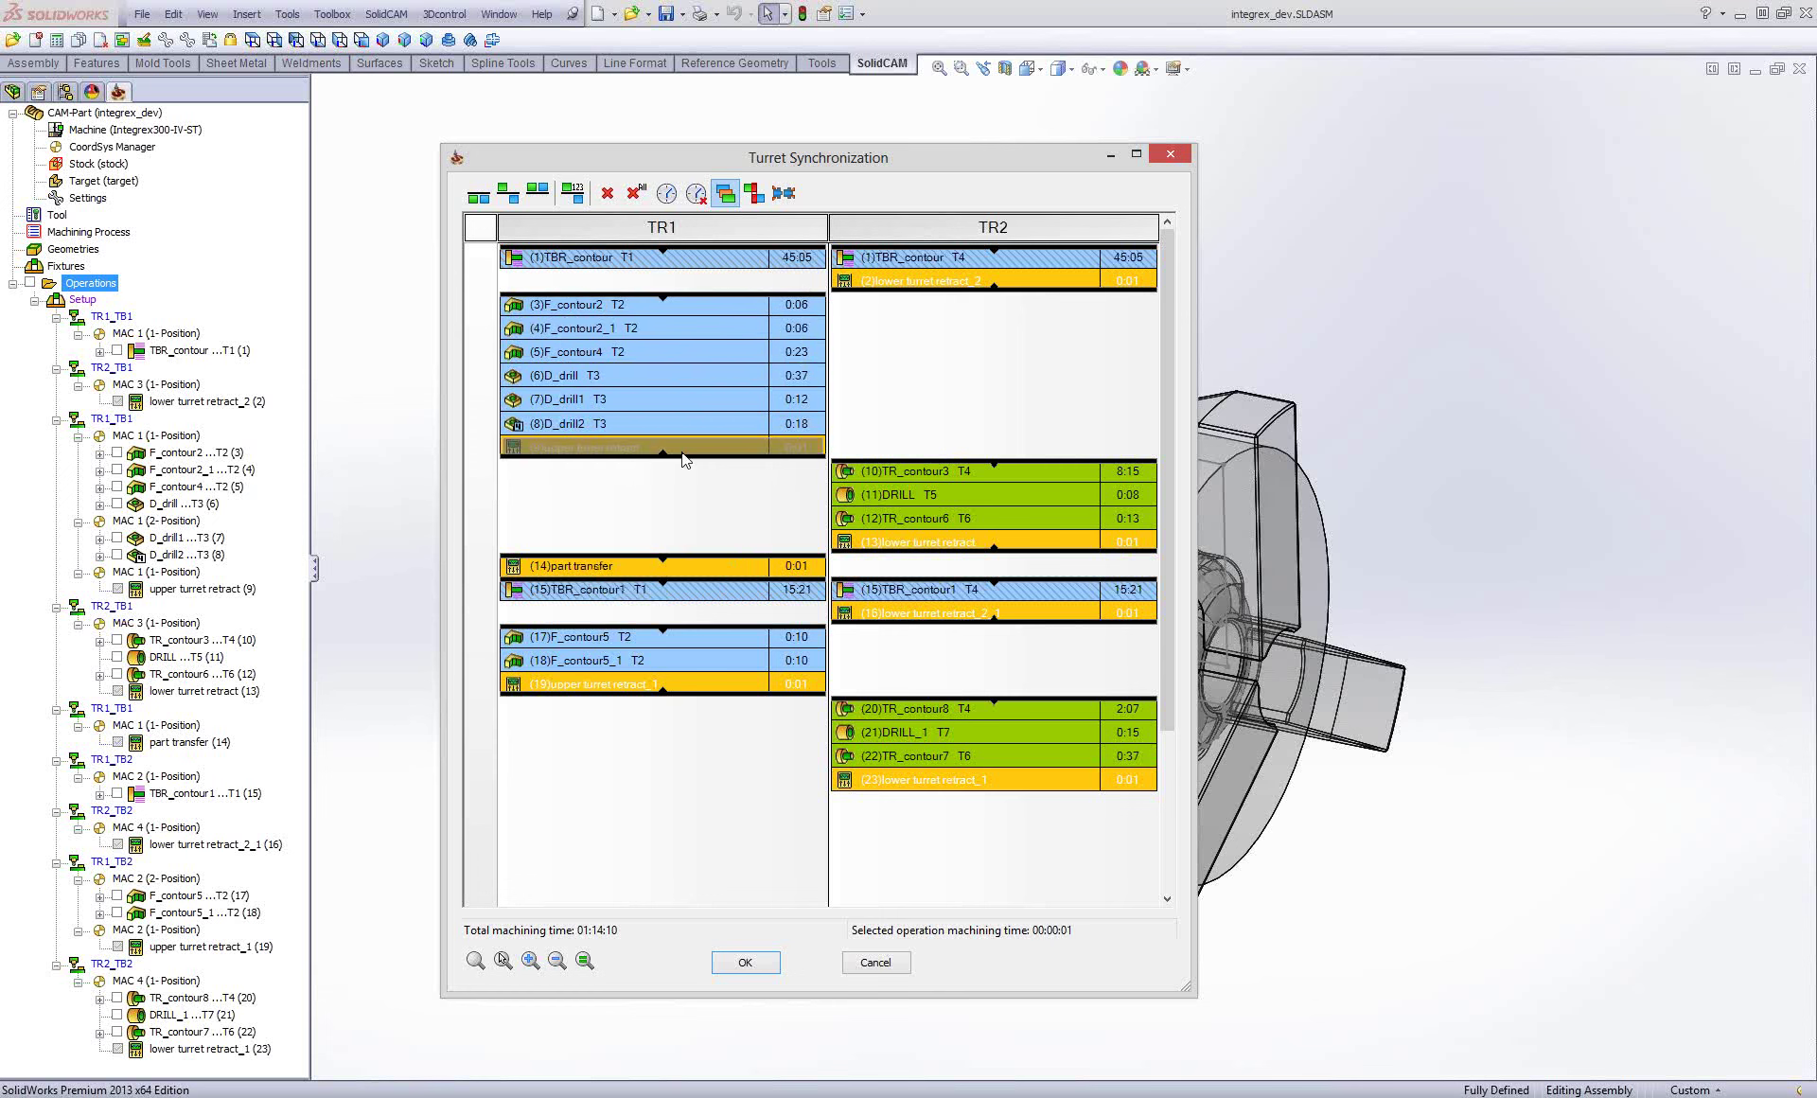
{"action": "left_click", "coordinate": [988, 477]}
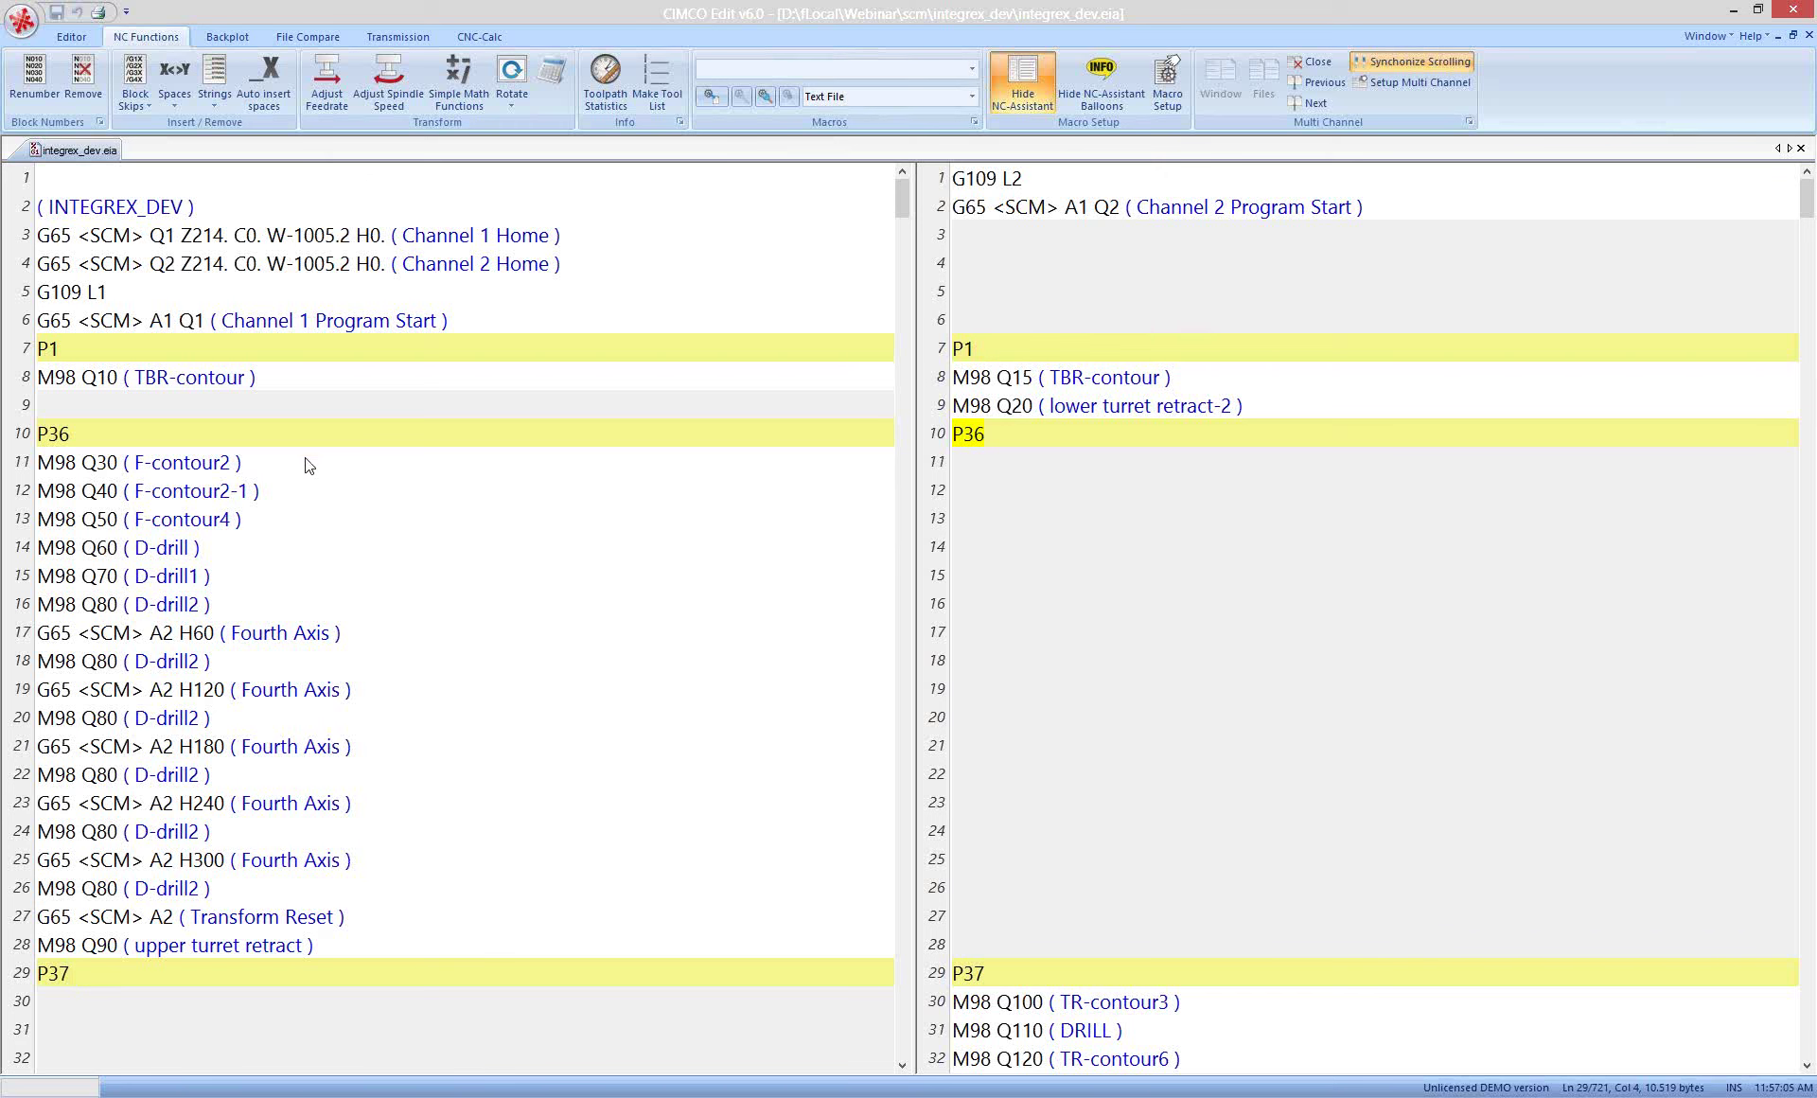
{"action": "left_click", "coordinate": [1174, 639]}
{"action": "left_click_drag", "start_coordinate": [196, 945], "coordinate": [144, 461]}
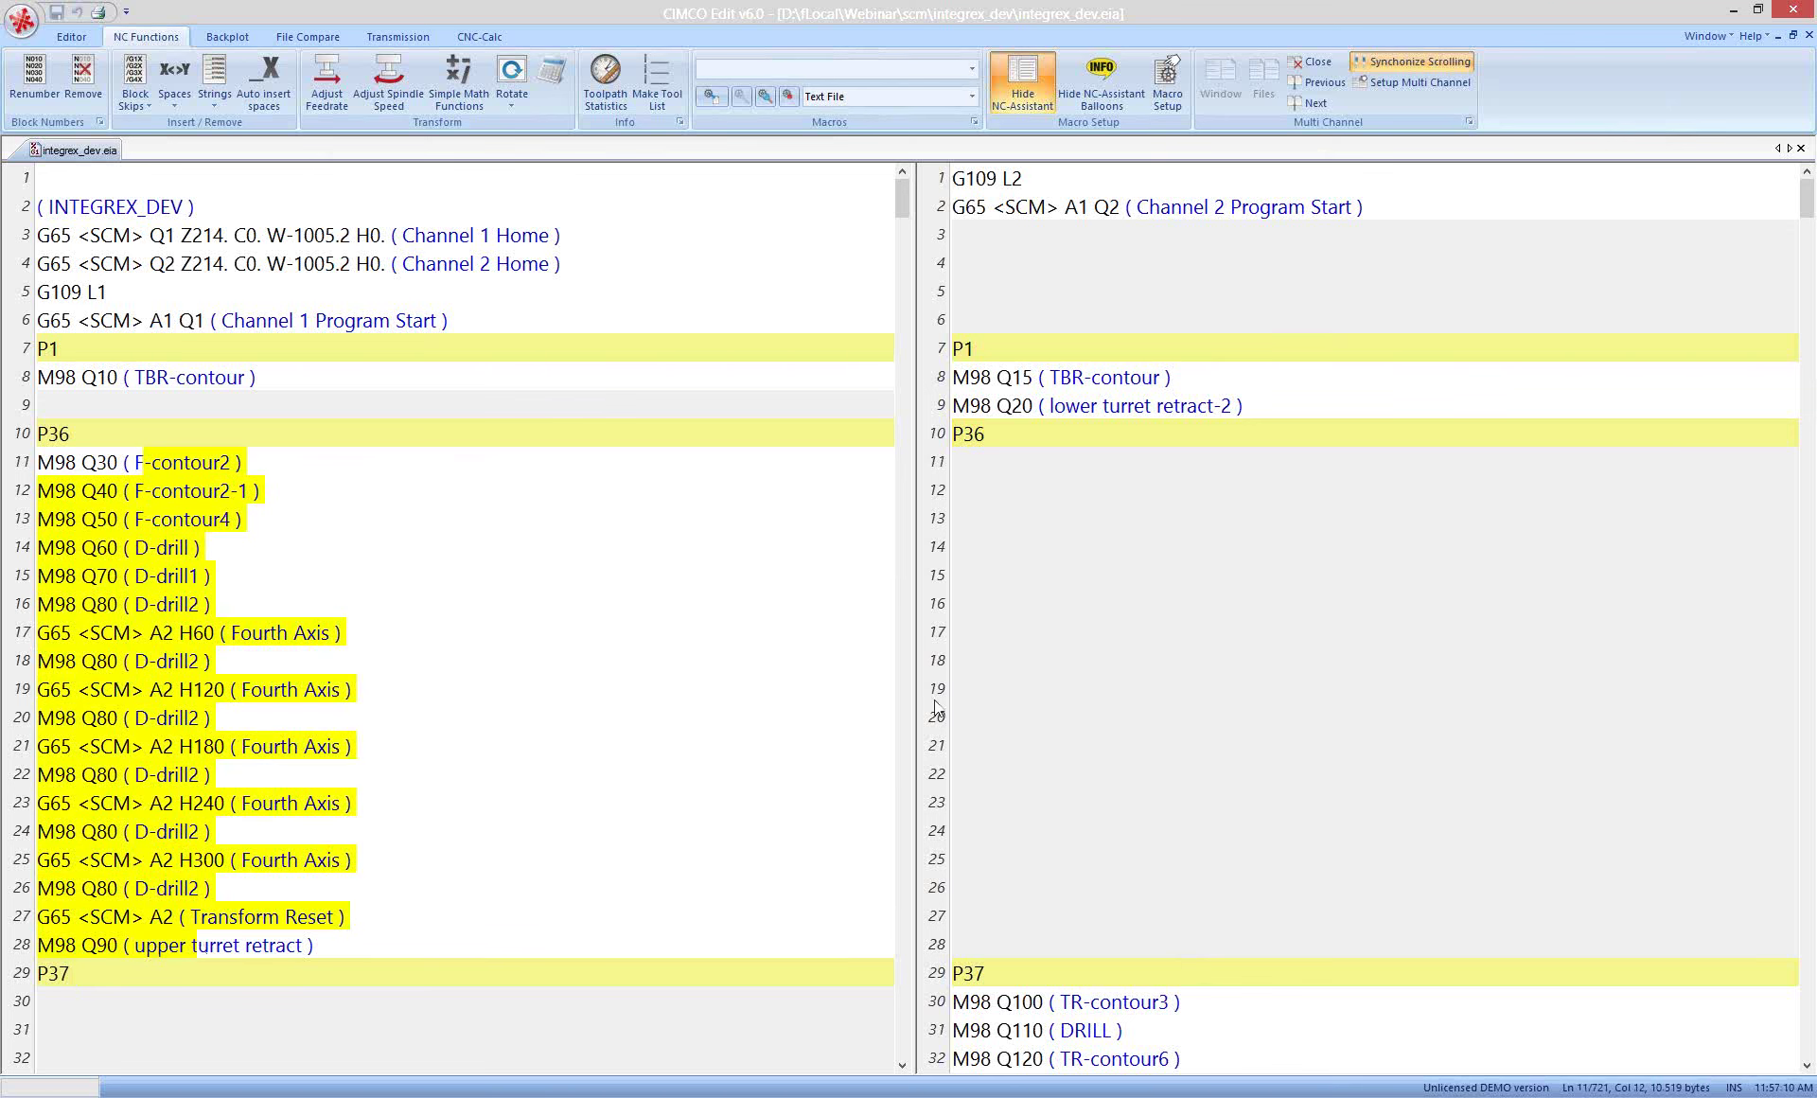
{"action": "left_click", "coordinate": [1143, 621]}
{"action": "scroll", "coordinate": [1185, 604], "scroll_direction": "down", "scroll_amount": 2}
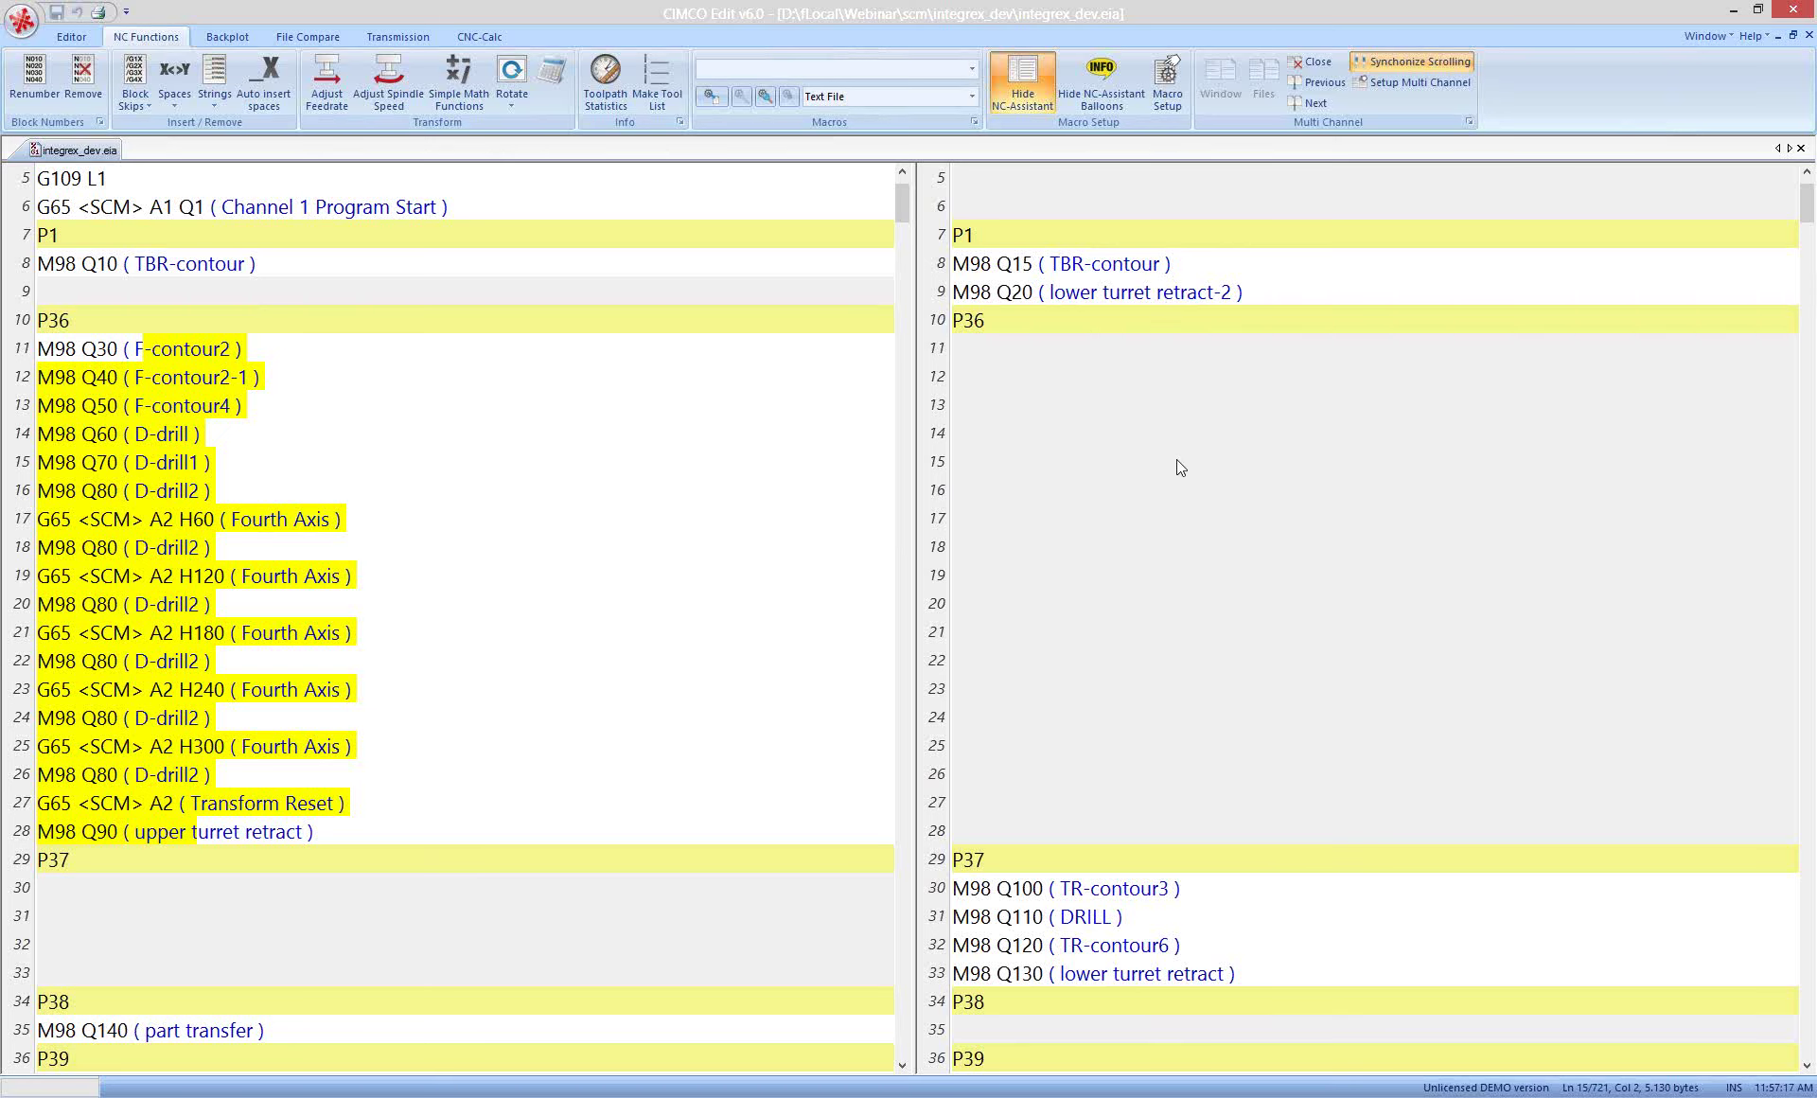
{"action": "scroll", "coordinate": [1148, 686], "scroll_direction": "down", "scroll_amount": 2}
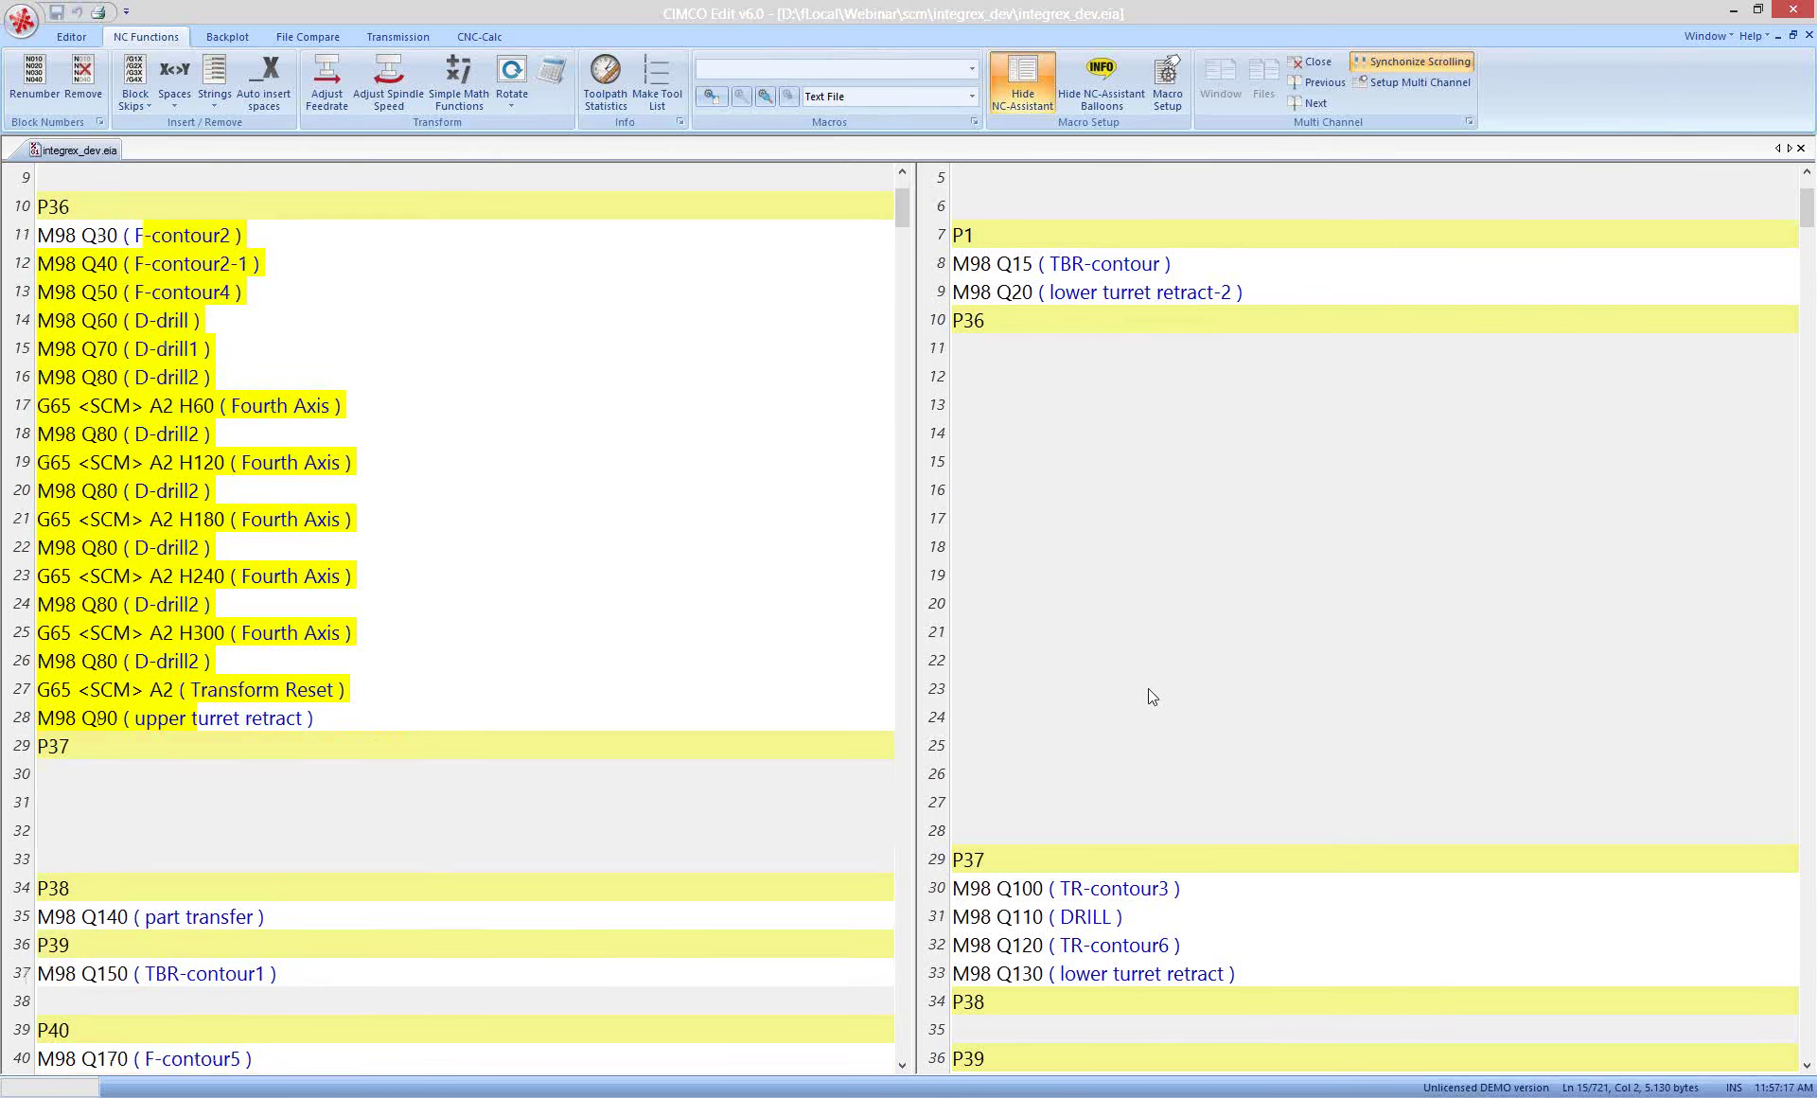
{"action": "scroll", "coordinate": [1149, 689], "scroll_direction": "down", "scroll_amount": 2}
{"action": "left_click", "coordinate": [953, 518]}
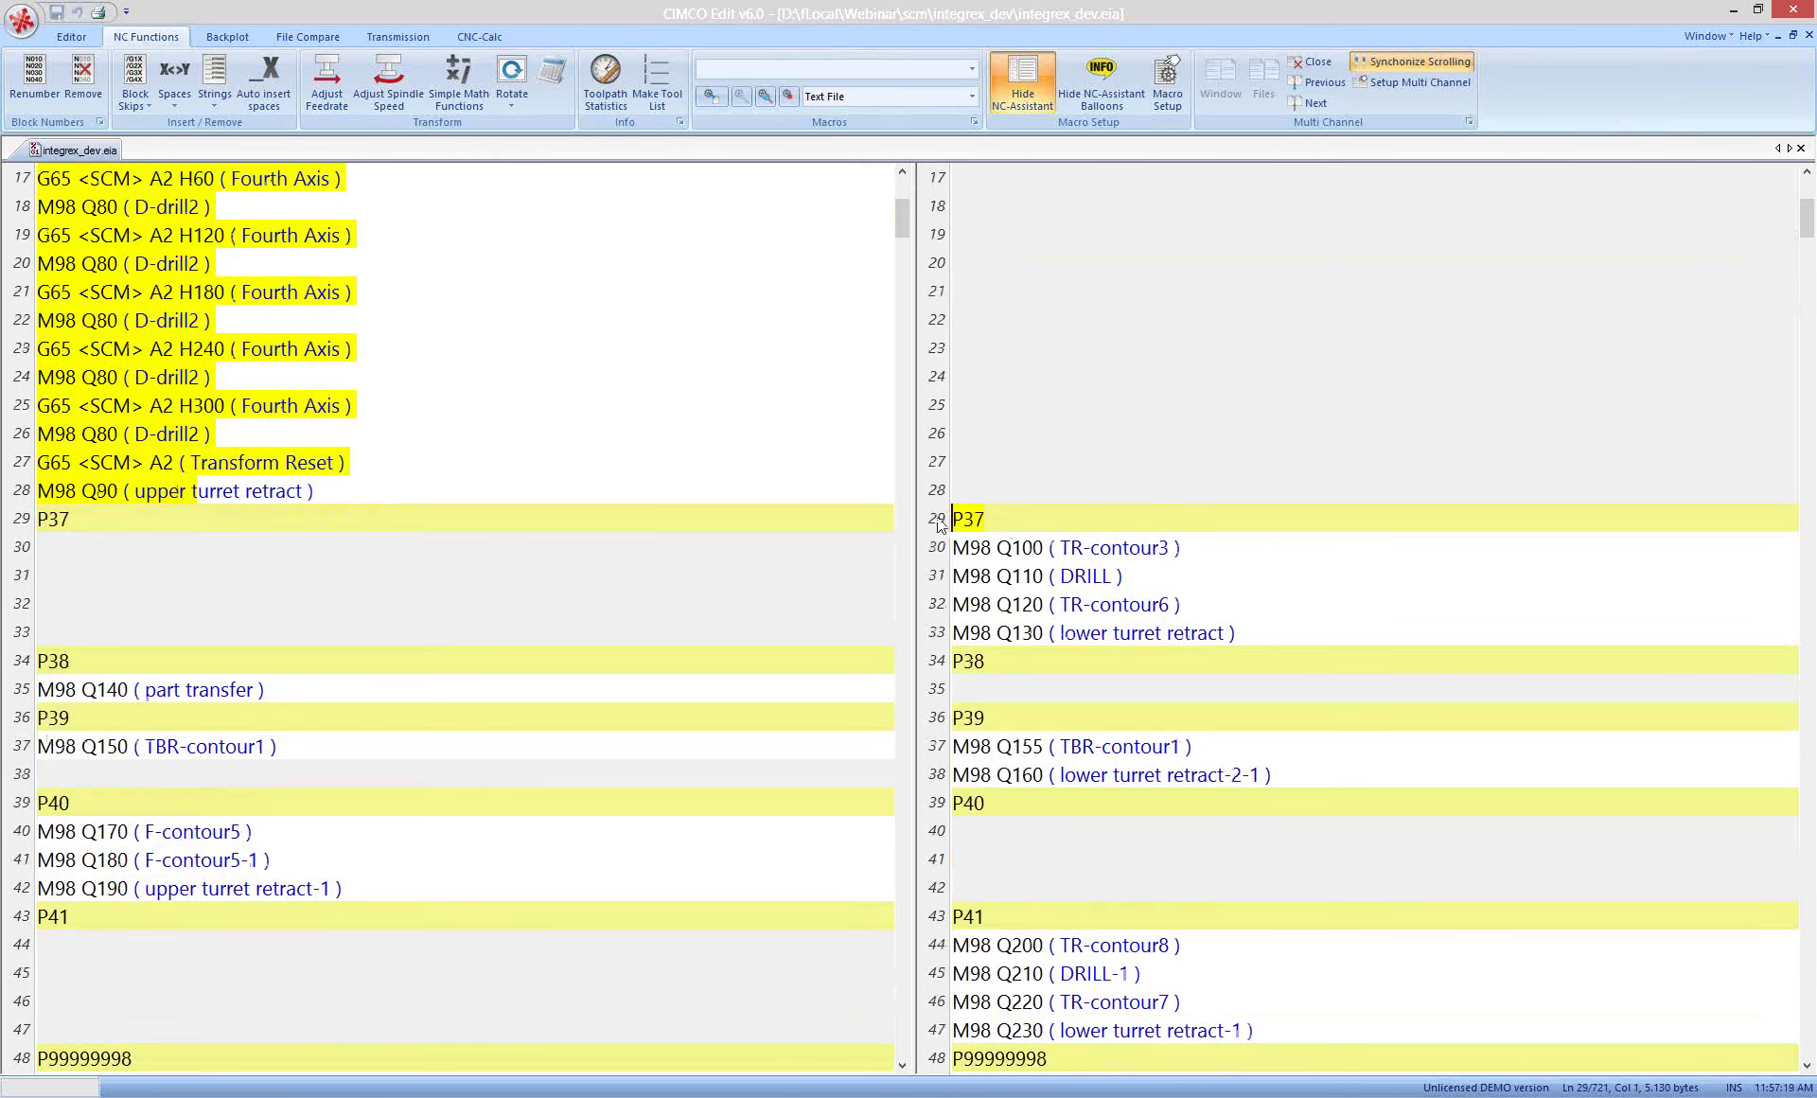
{"action": "left_click", "coordinate": [80, 516]}
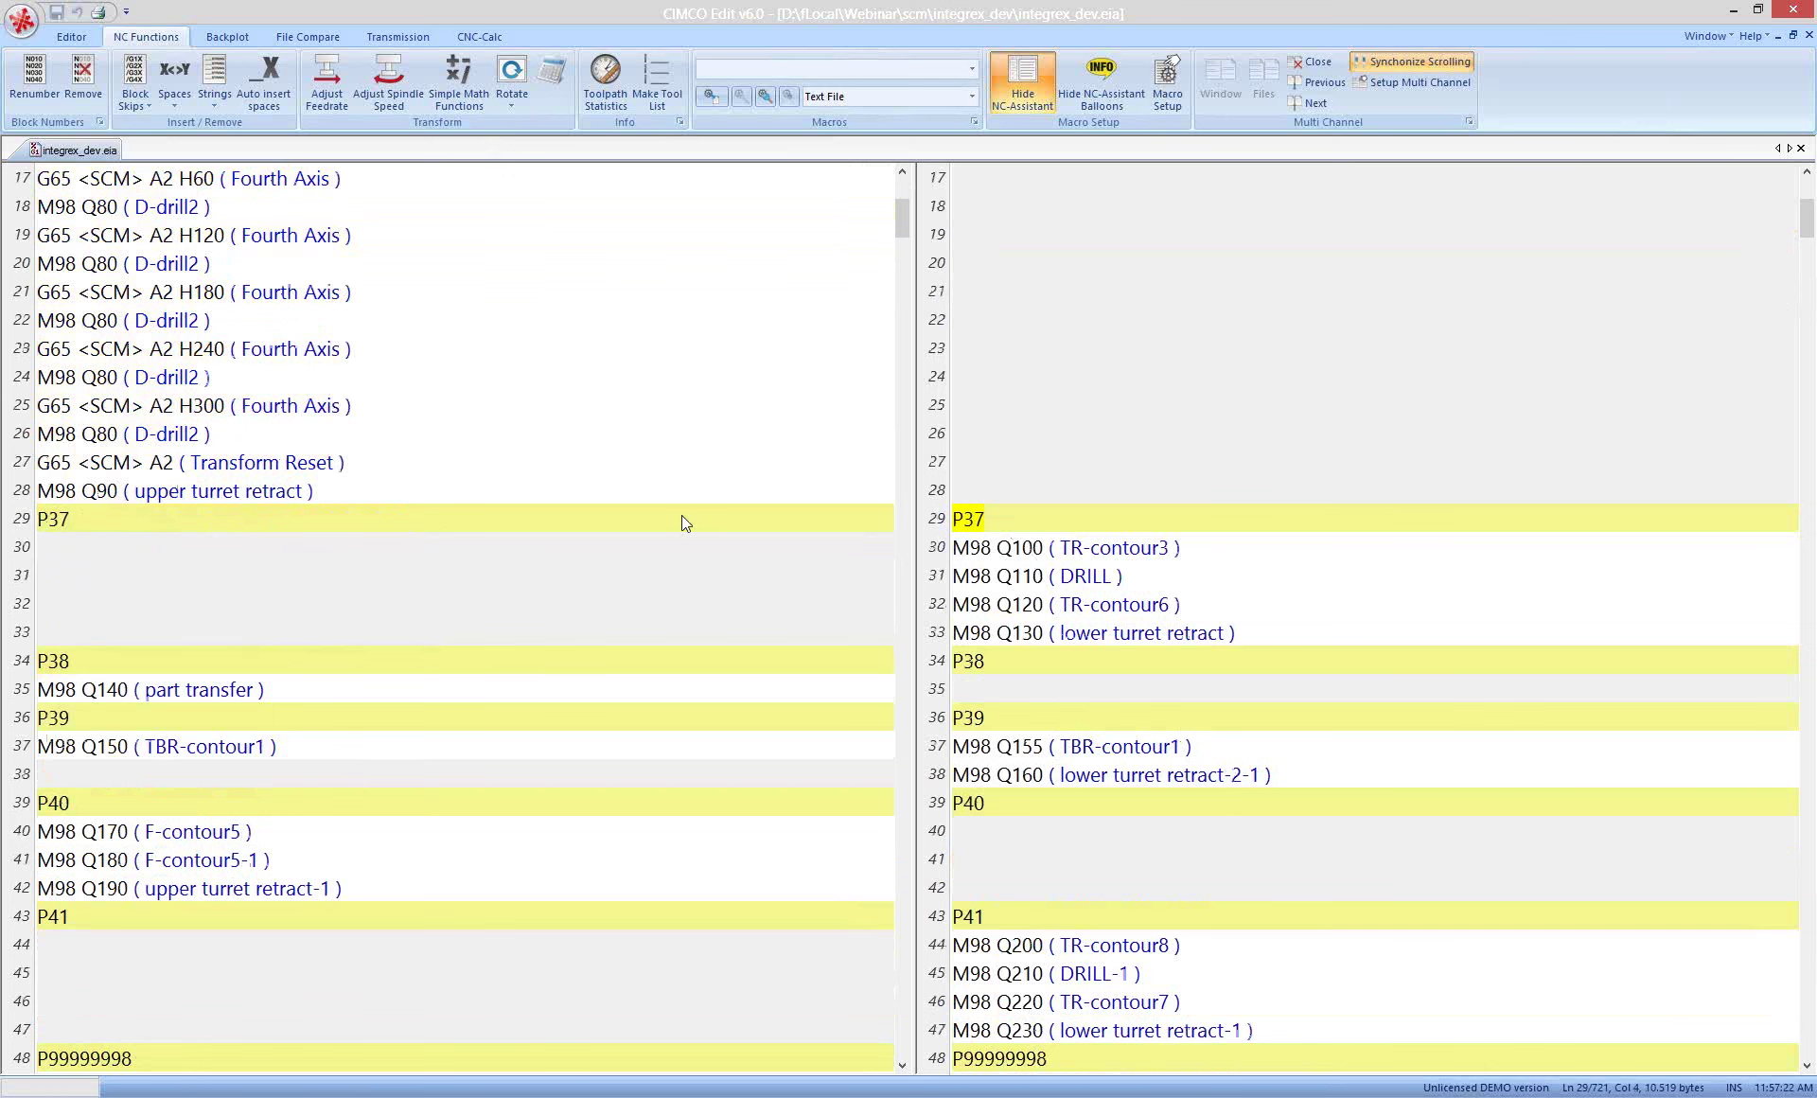
{"action": "left_click", "coordinate": [1041, 522]}
{"action": "left_click_drag", "start_coordinate": [1292, 558], "coordinate": [1022, 632]}
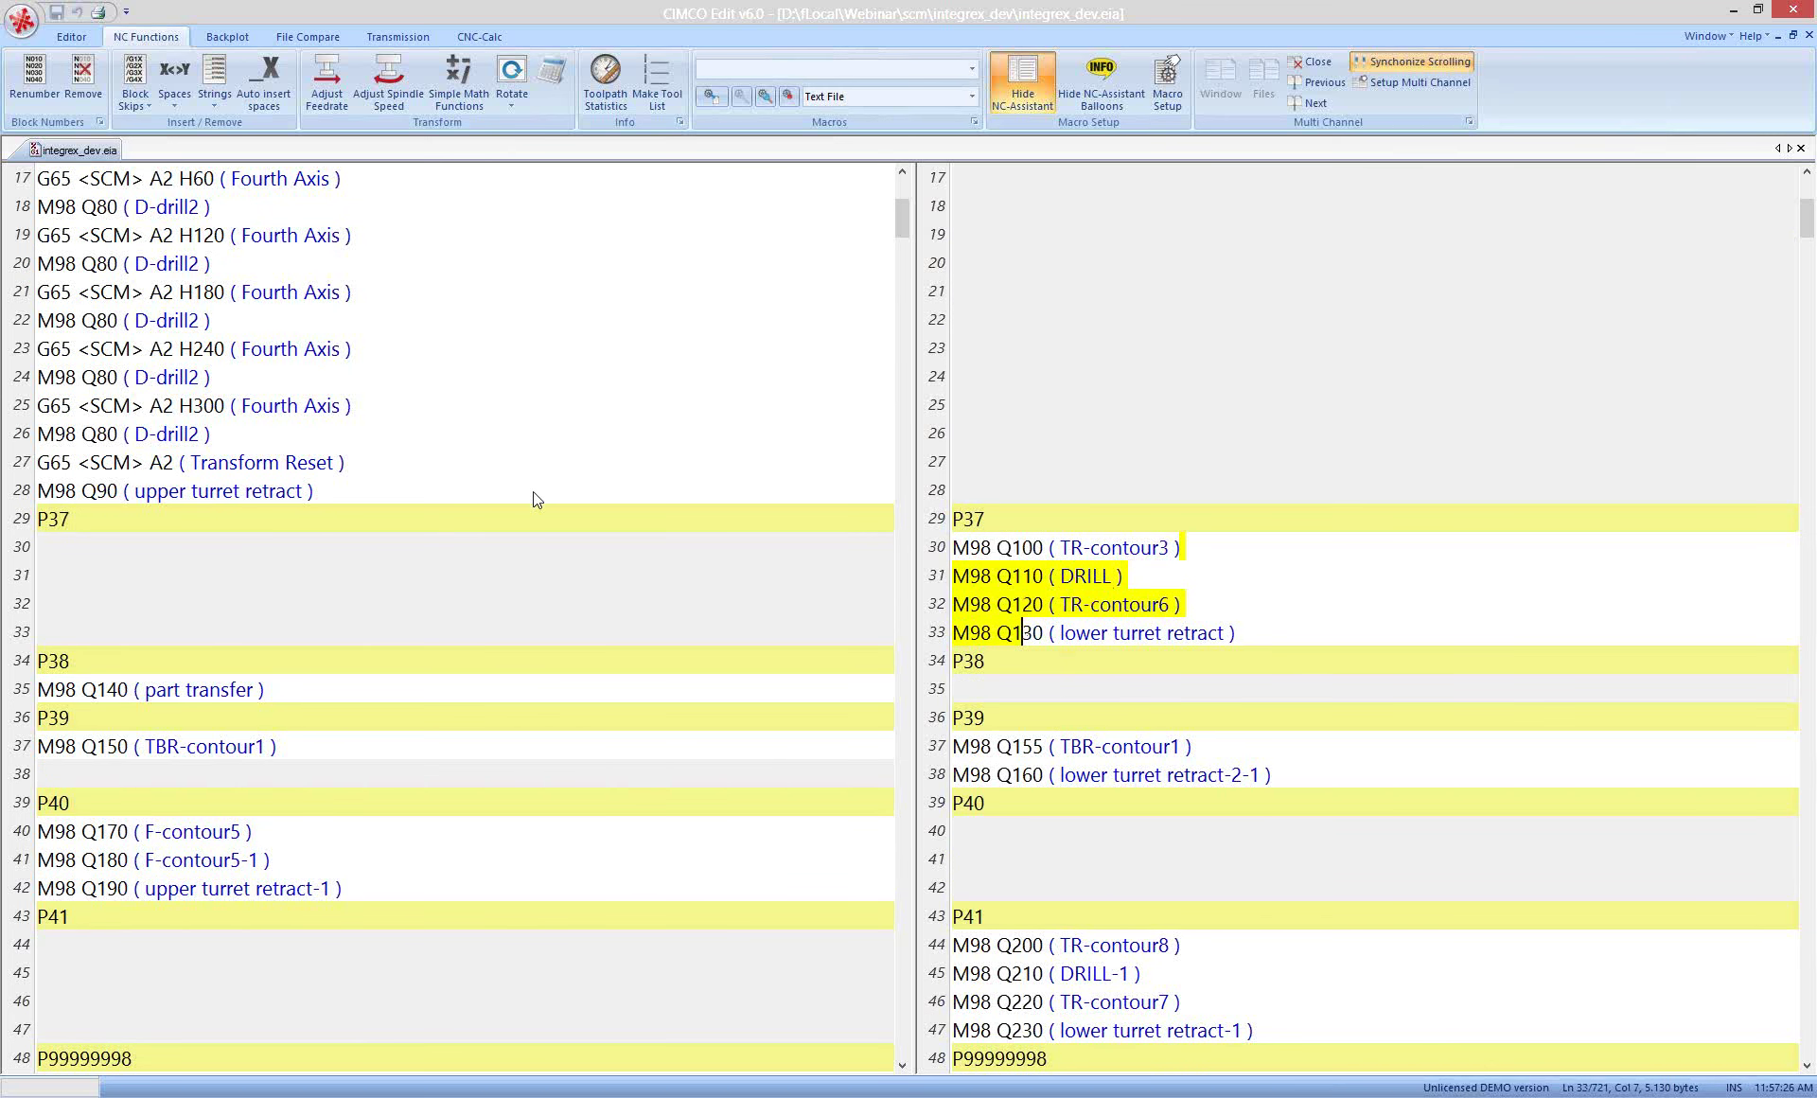
{"action": "scroll", "coordinate": [532, 491], "scroll_direction": "down", "scroll_amount": 3}
{"action": "scroll", "coordinate": [586, 548], "scroll_direction": "down", "scroll_amount": 1}
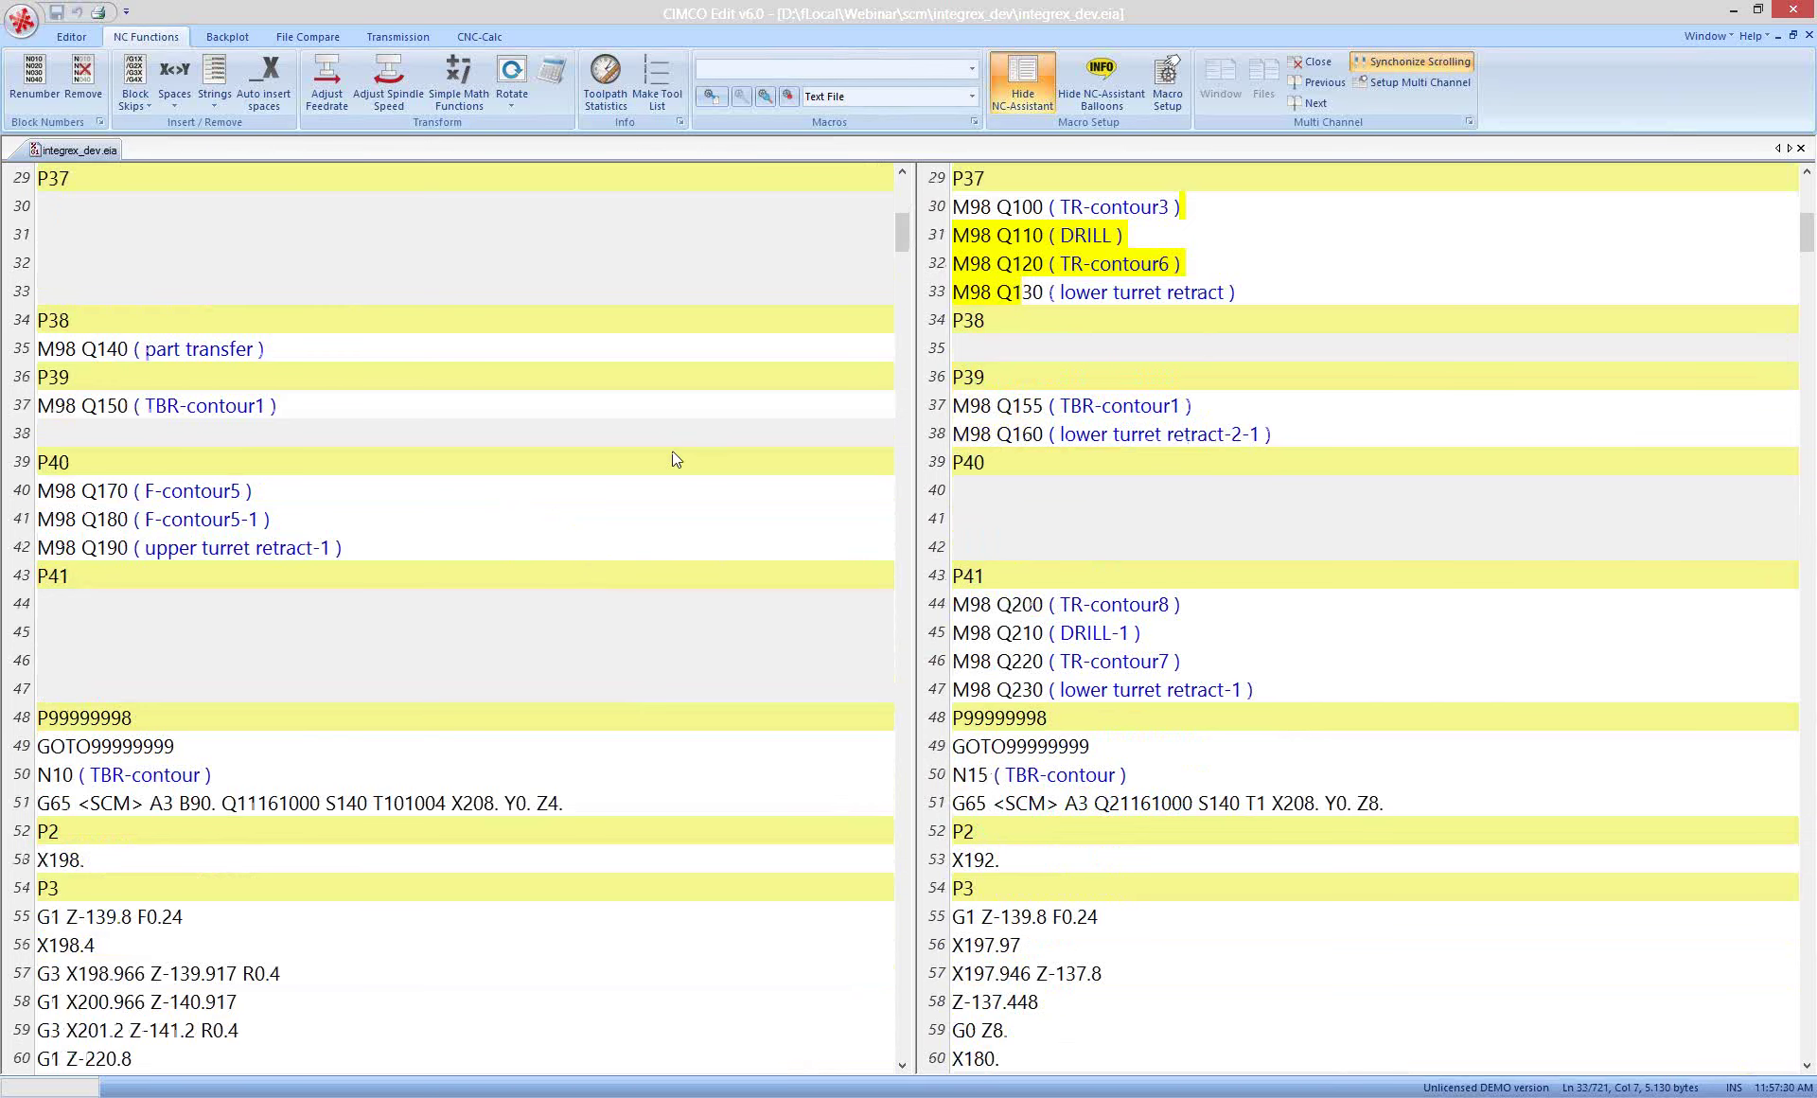
{"action": "scroll", "coordinate": [656, 484], "scroll_direction": "up", "scroll_amount": 2}
{"action": "scroll", "coordinate": [656, 484], "scroll_direction": "up", "scroll_amount": 2}
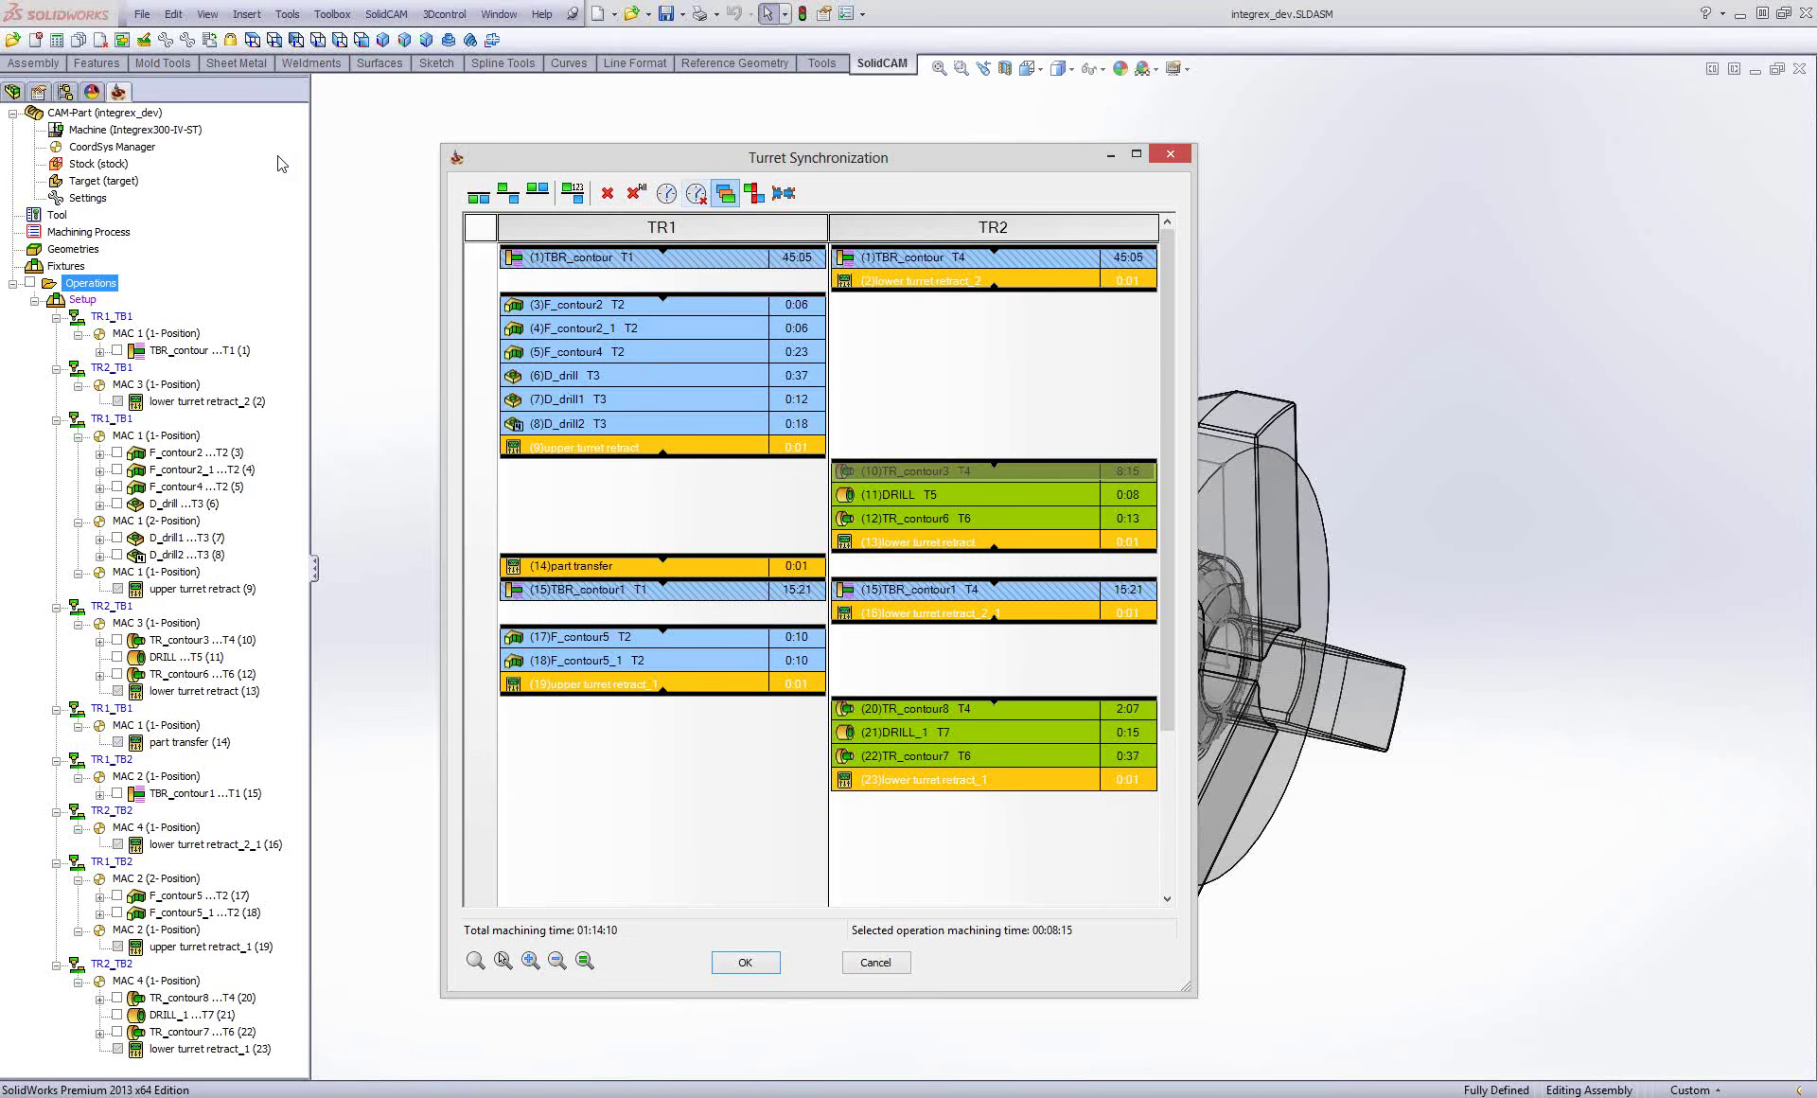
Select lower turret retract_2, then switch to CIMCO Edit's two-channel G-code view.
{"action": "left_click", "coordinate": [164, 403]}
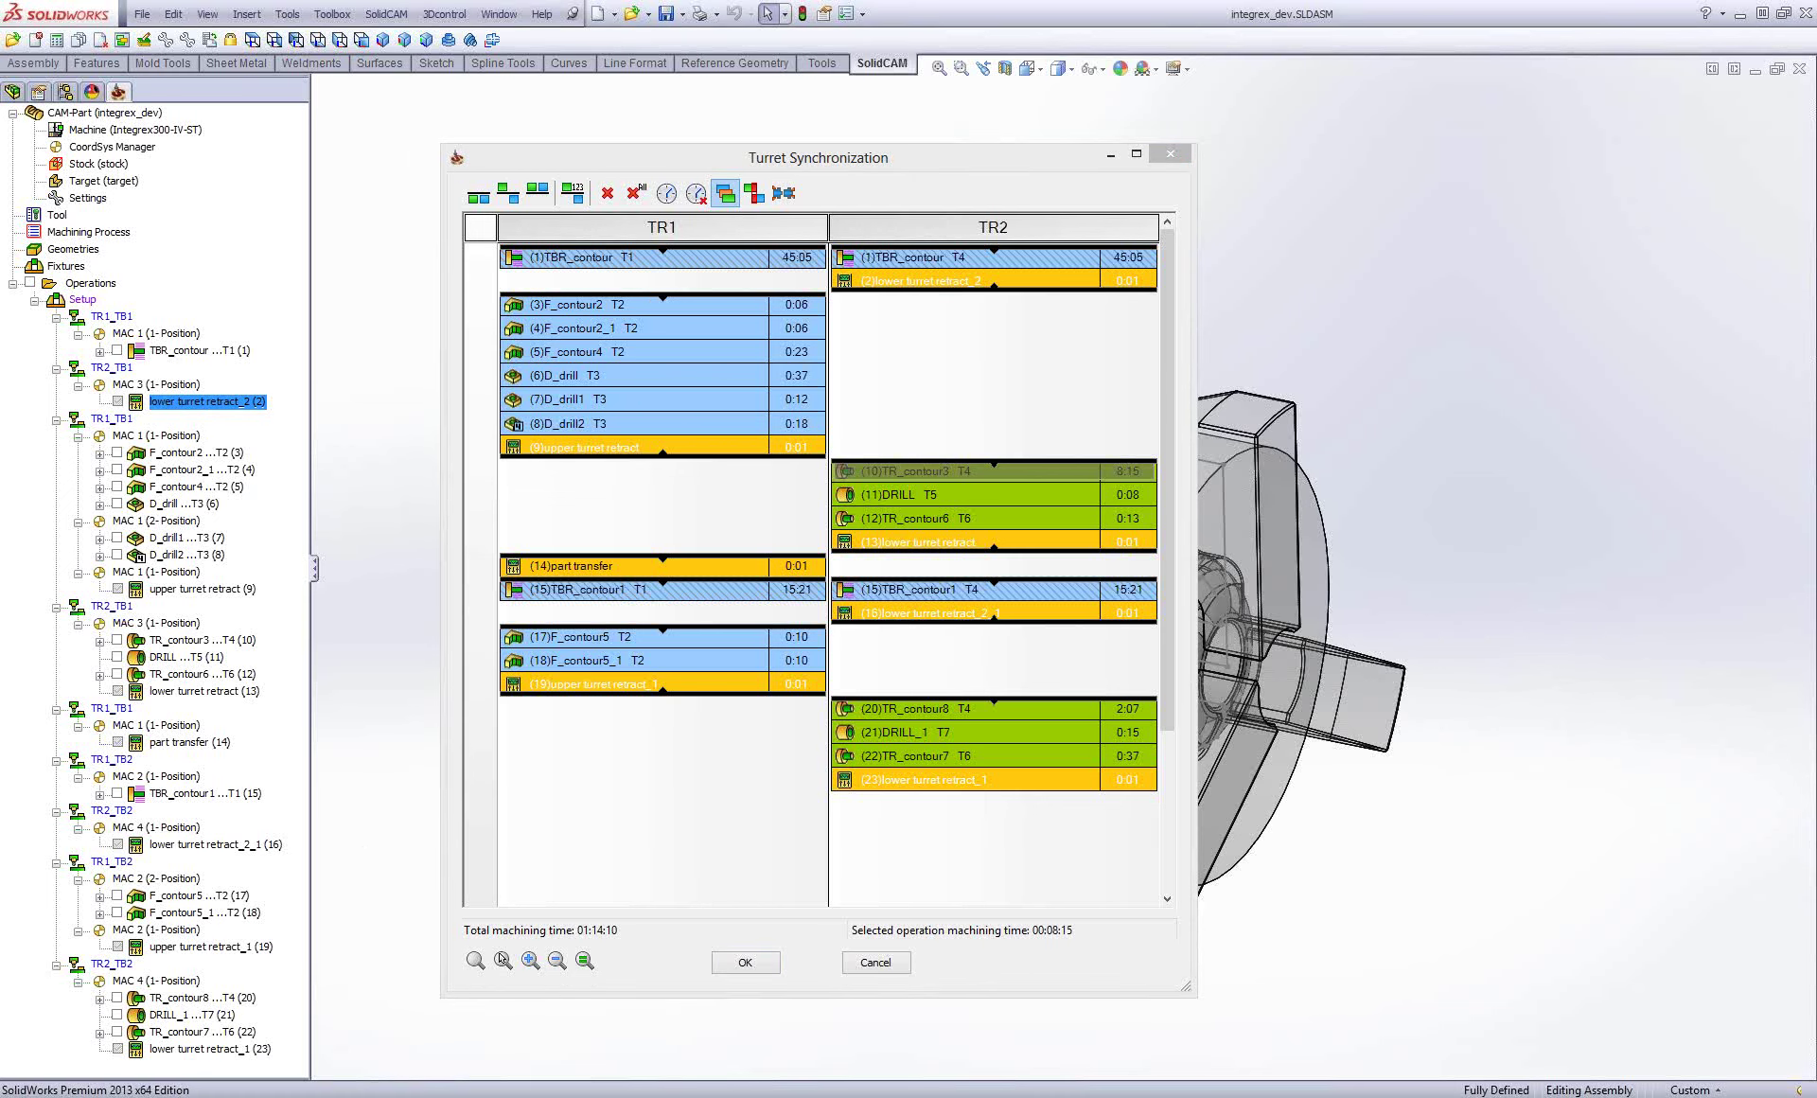
{"action": "left_click", "coordinate": [847, 1017]}
{"action": "left_click", "coordinate": [678, 625]}
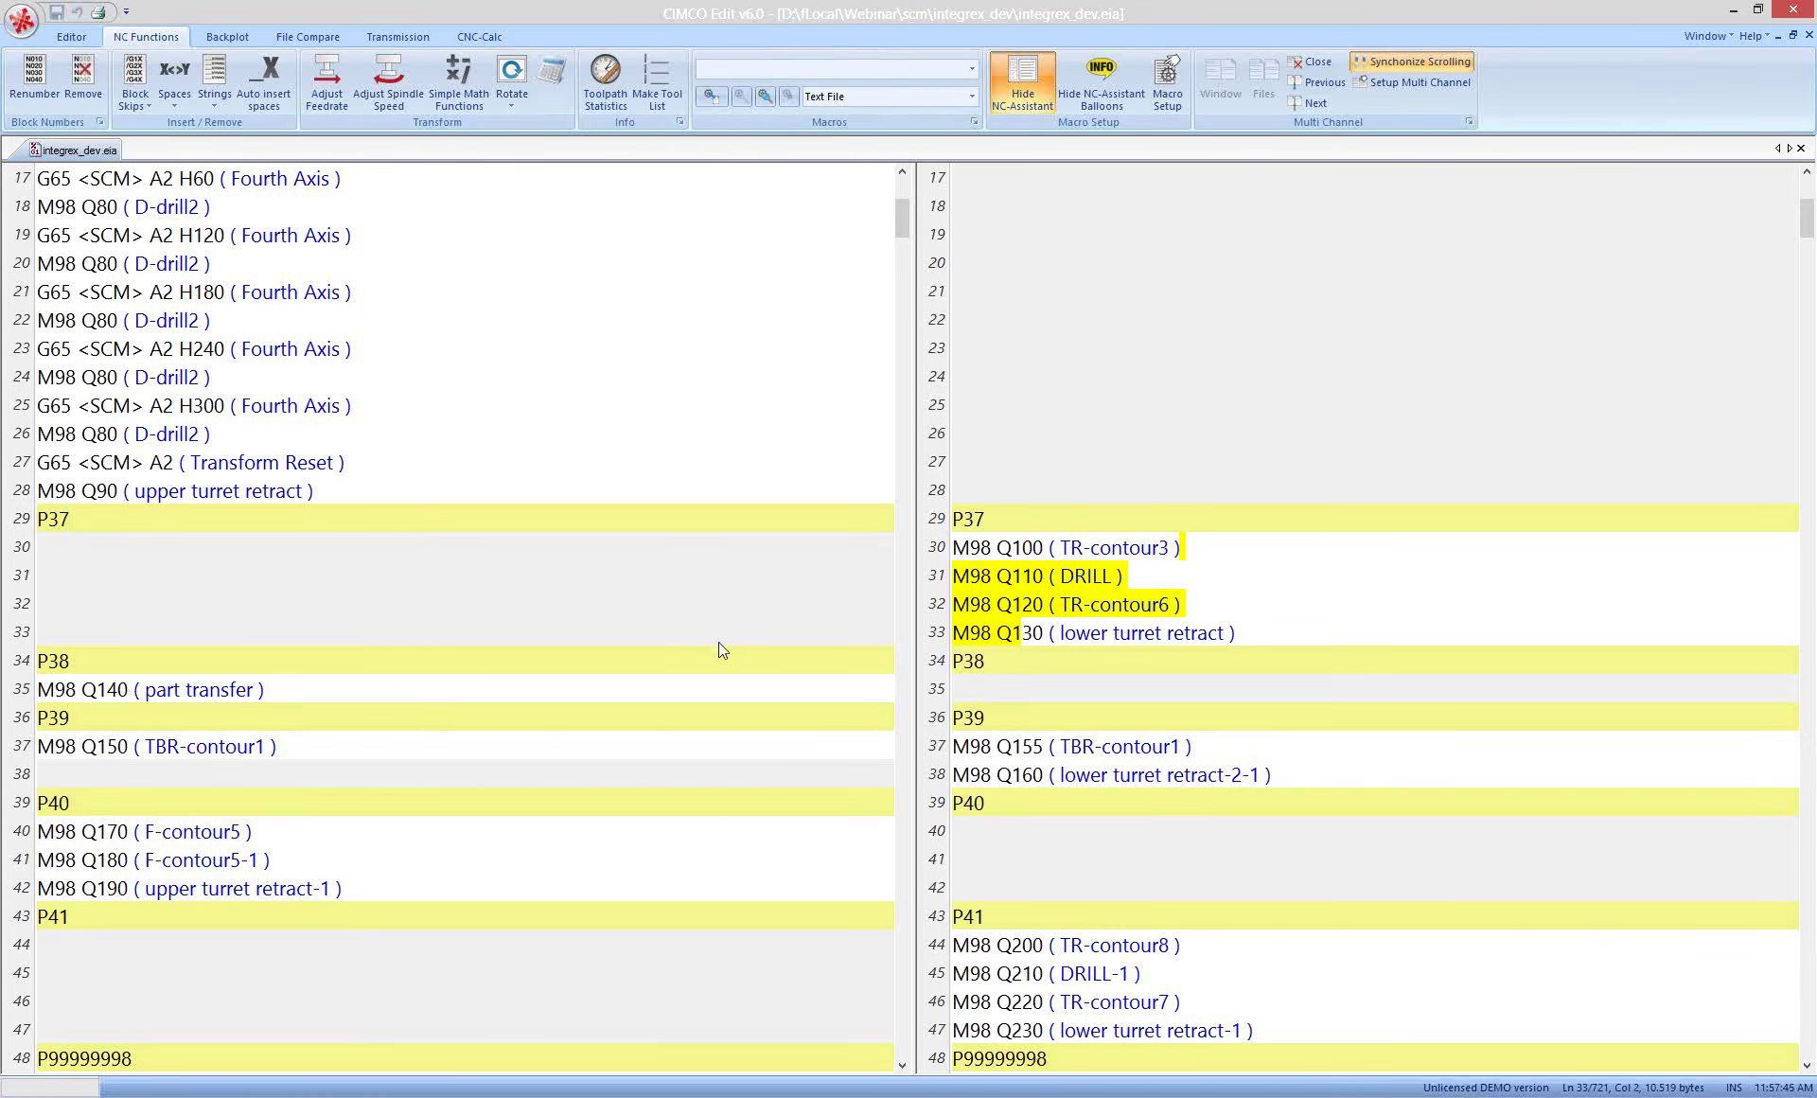
{"action": "scroll", "coordinate": [718, 643], "scroll_direction": "down", "scroll_amount": 7}
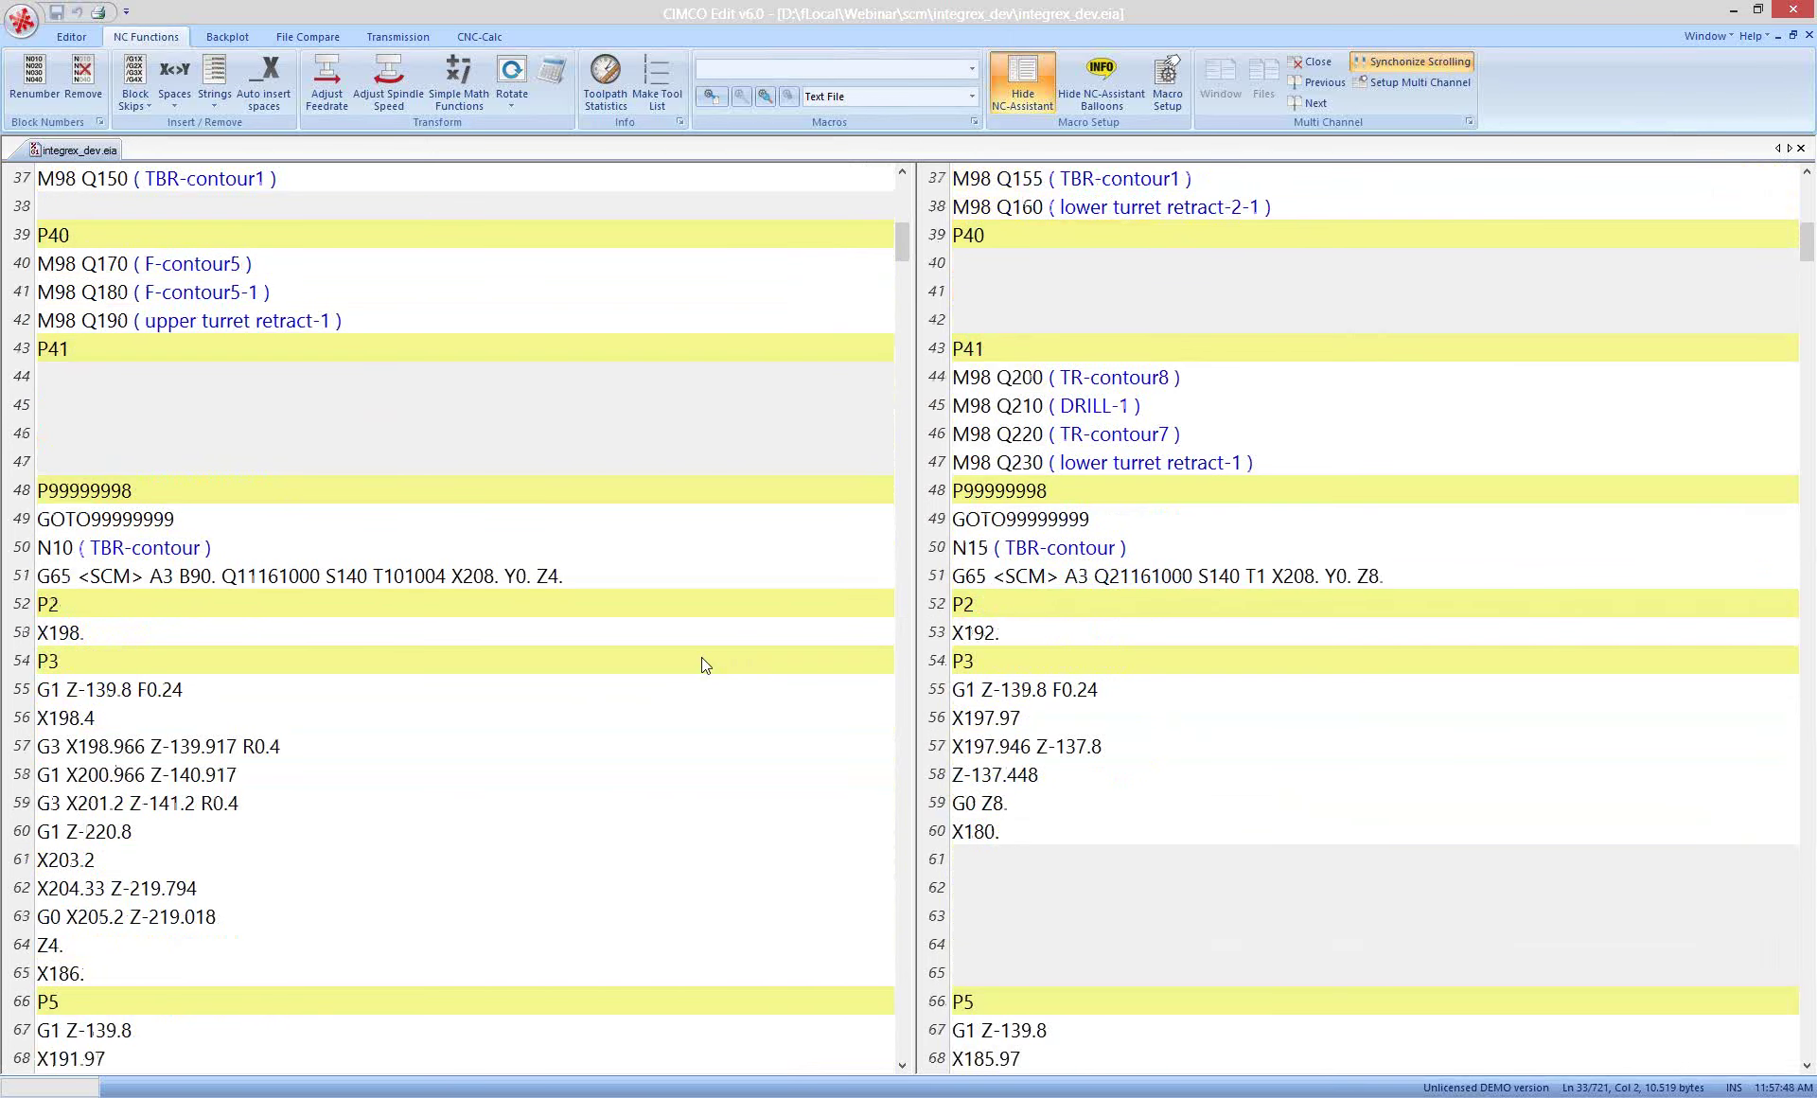
{"action": "scroll", "coordinate": [701, 657], "scroll_direction": "down", "scroll_amount": 1}
{"action": "scroll", "coordinate": [701, 657], "scroll_direction": "down", "scroll_amount": 2}
{"action": "scroll", "coordinate": [984, 625], "scroll_direction": "down", "scroll_amount": 1}
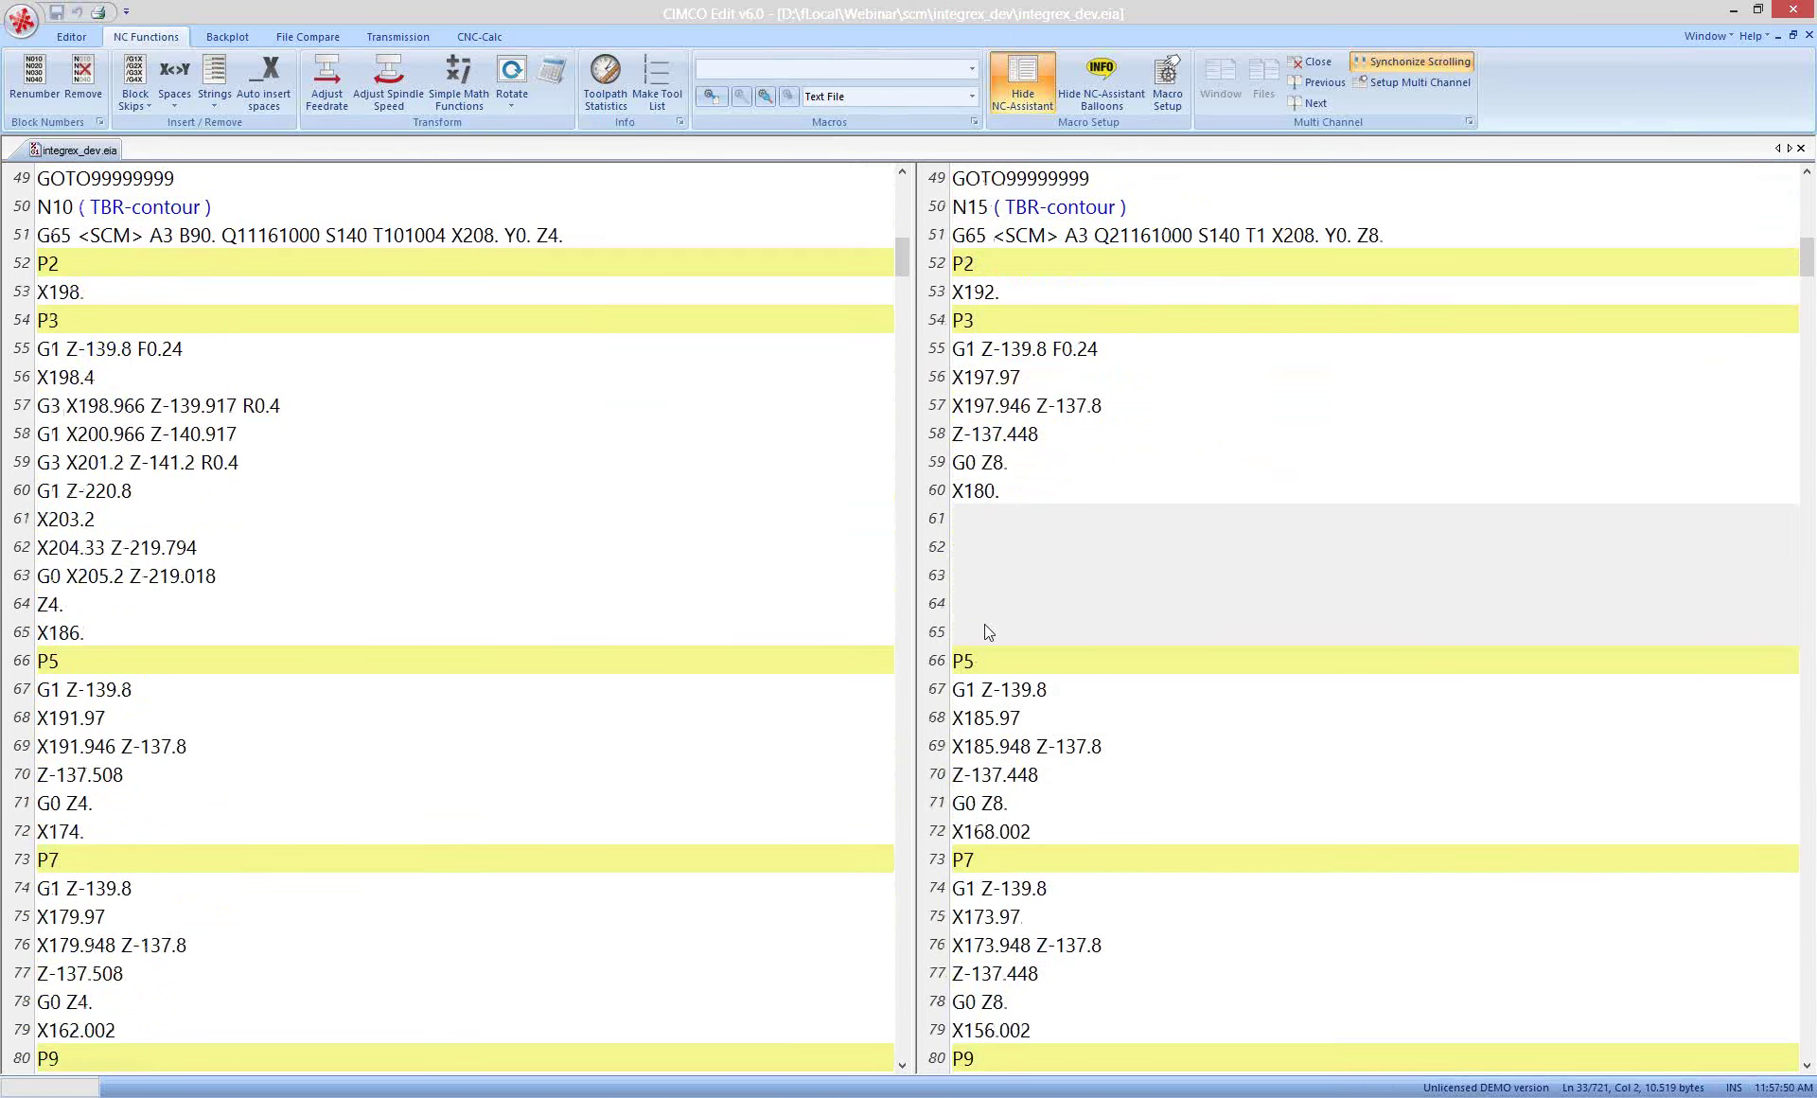
{"action": "scroll", "coordinate": [580, 469], "scroll_direction": "down", "scroll_amount": 1}
{"action": "scroll", "coordinate": [580, 470], "scroll_direction": "up", "scroll_amount": 1}
{"action": "scroll", "coordinate": [580, 469], "scroll_direction": "up", "scroll_amount": 1}
{"action": "left_click", "coordinate": [1024, 373]}
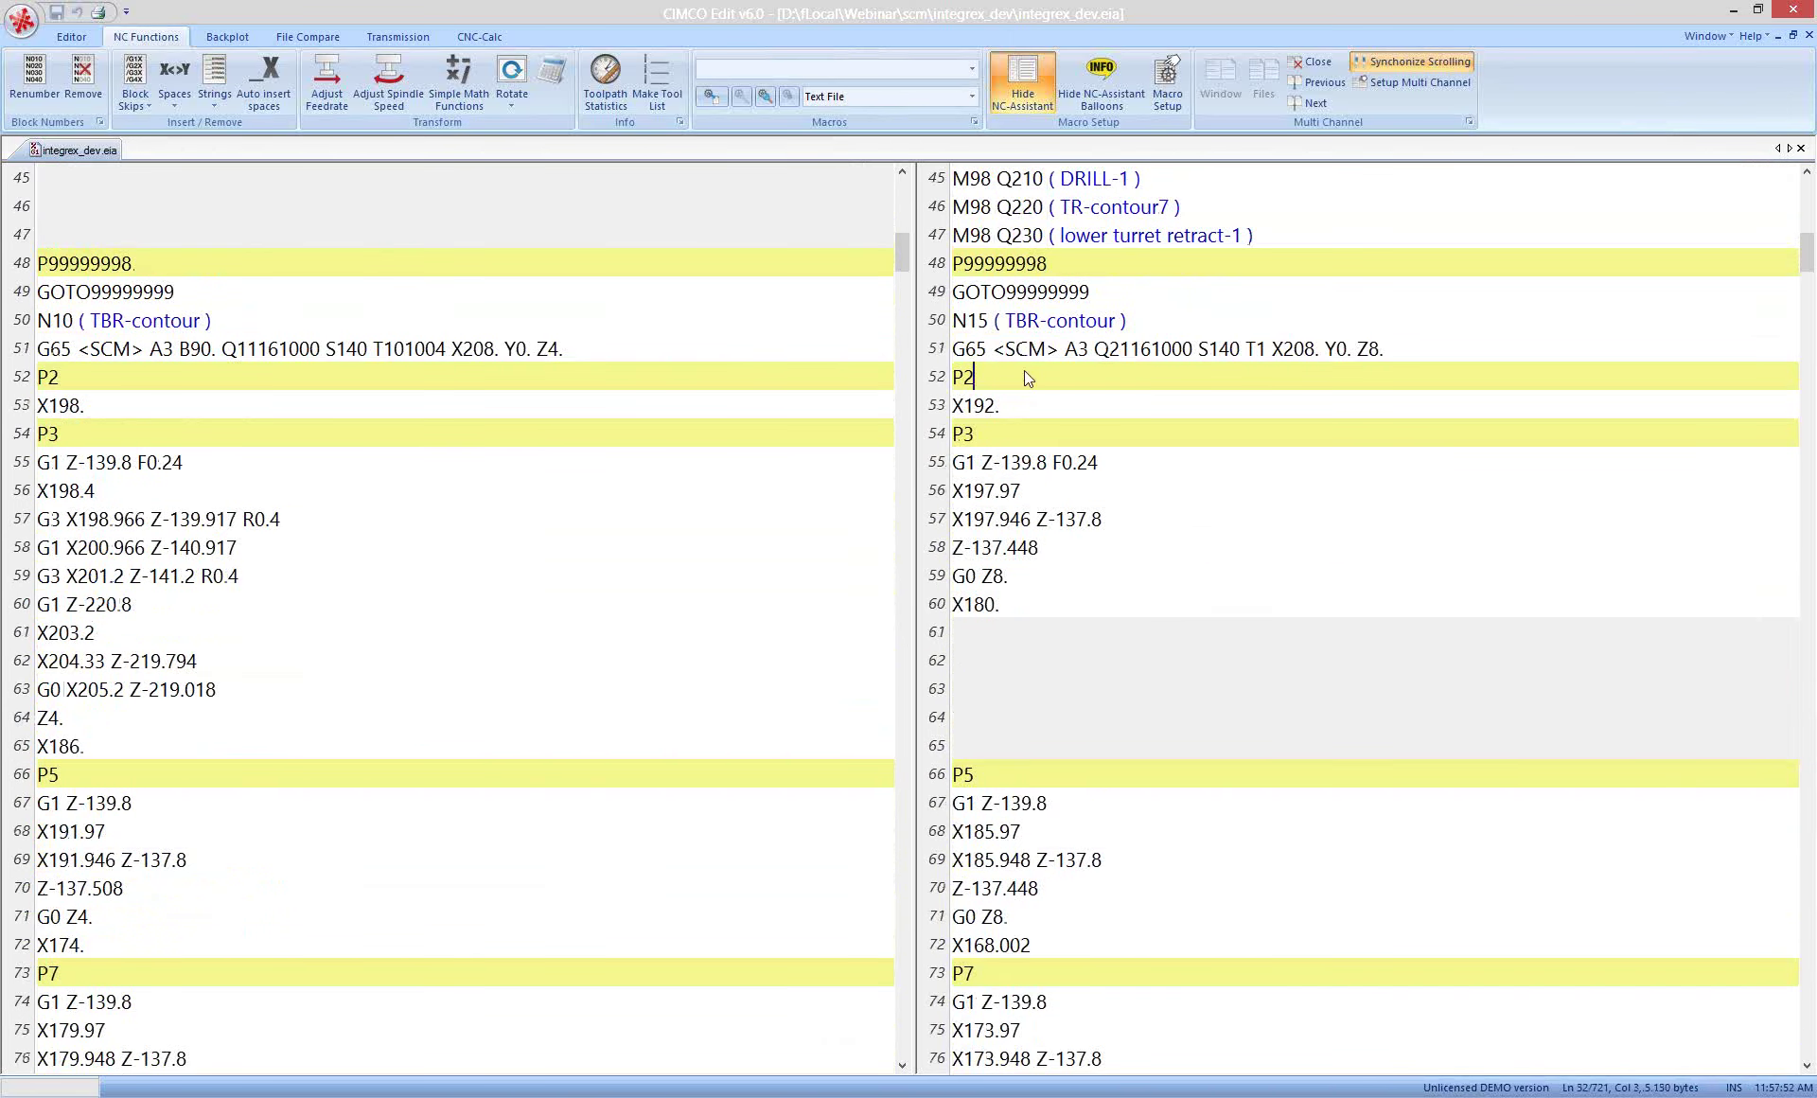
{"action": "triple_click", "coordinate": [1104, 327]}
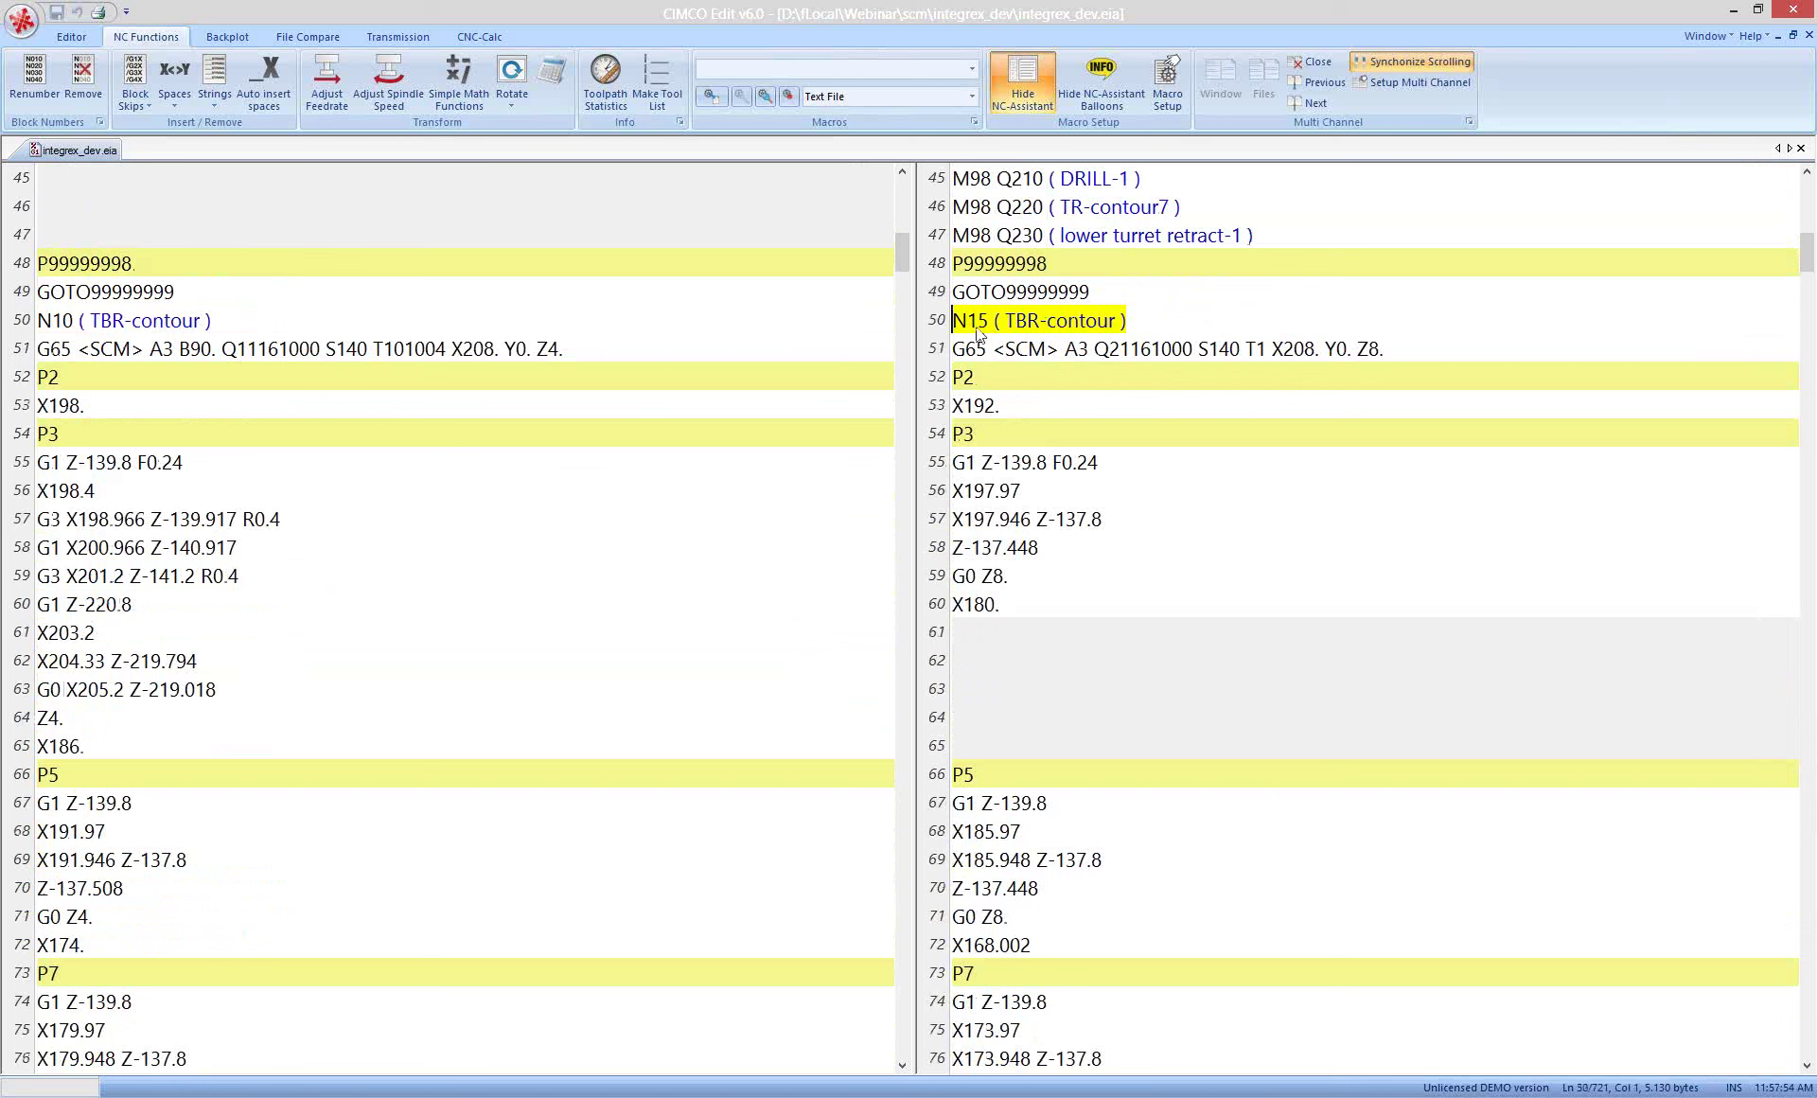
{"action": "left_click", "coordinate": [1004, 379]}
{"action": "left_click", "coordinate": [92, 385]}
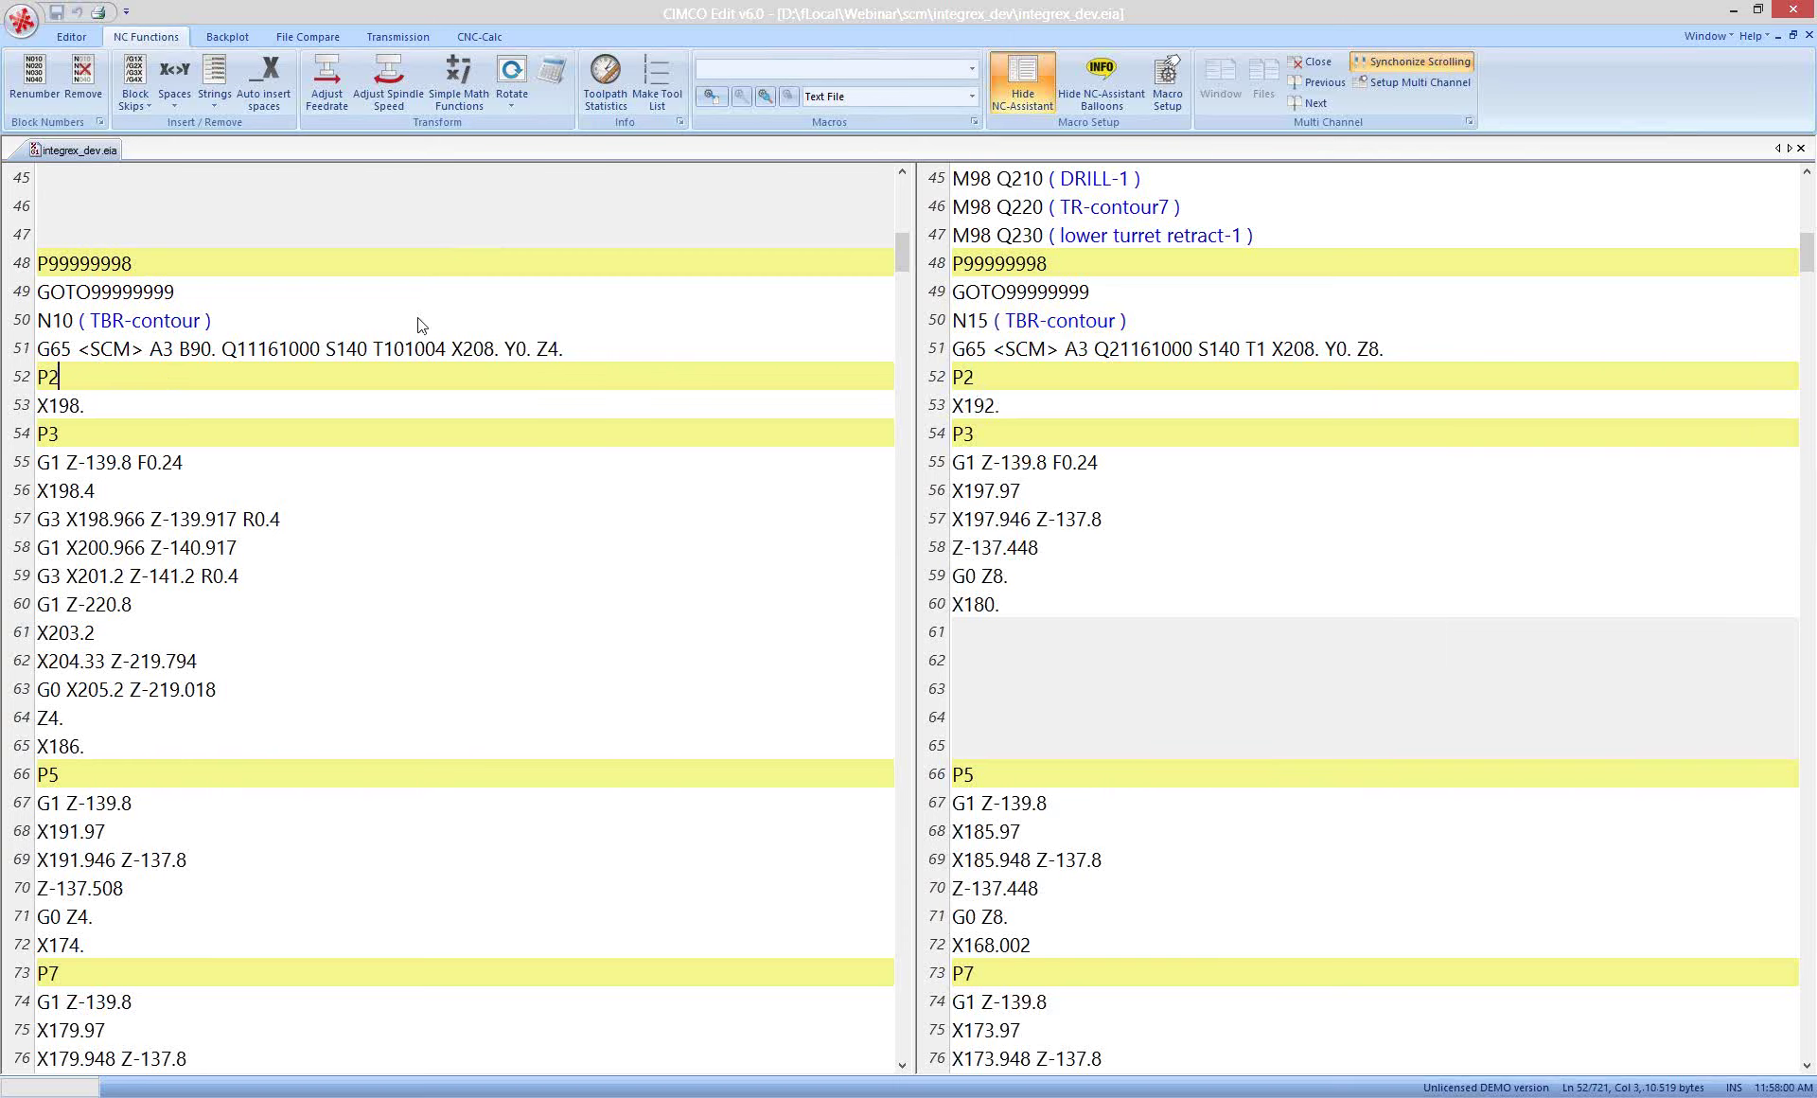
{"action": "scroll", "coordinate": [369, 336], "scroll_direction": "up", "scroll_amount": 3}
{"action": "scroll", "coordinate": [369, 336], "scroll_direction": "up", "scroll_amount": 9}
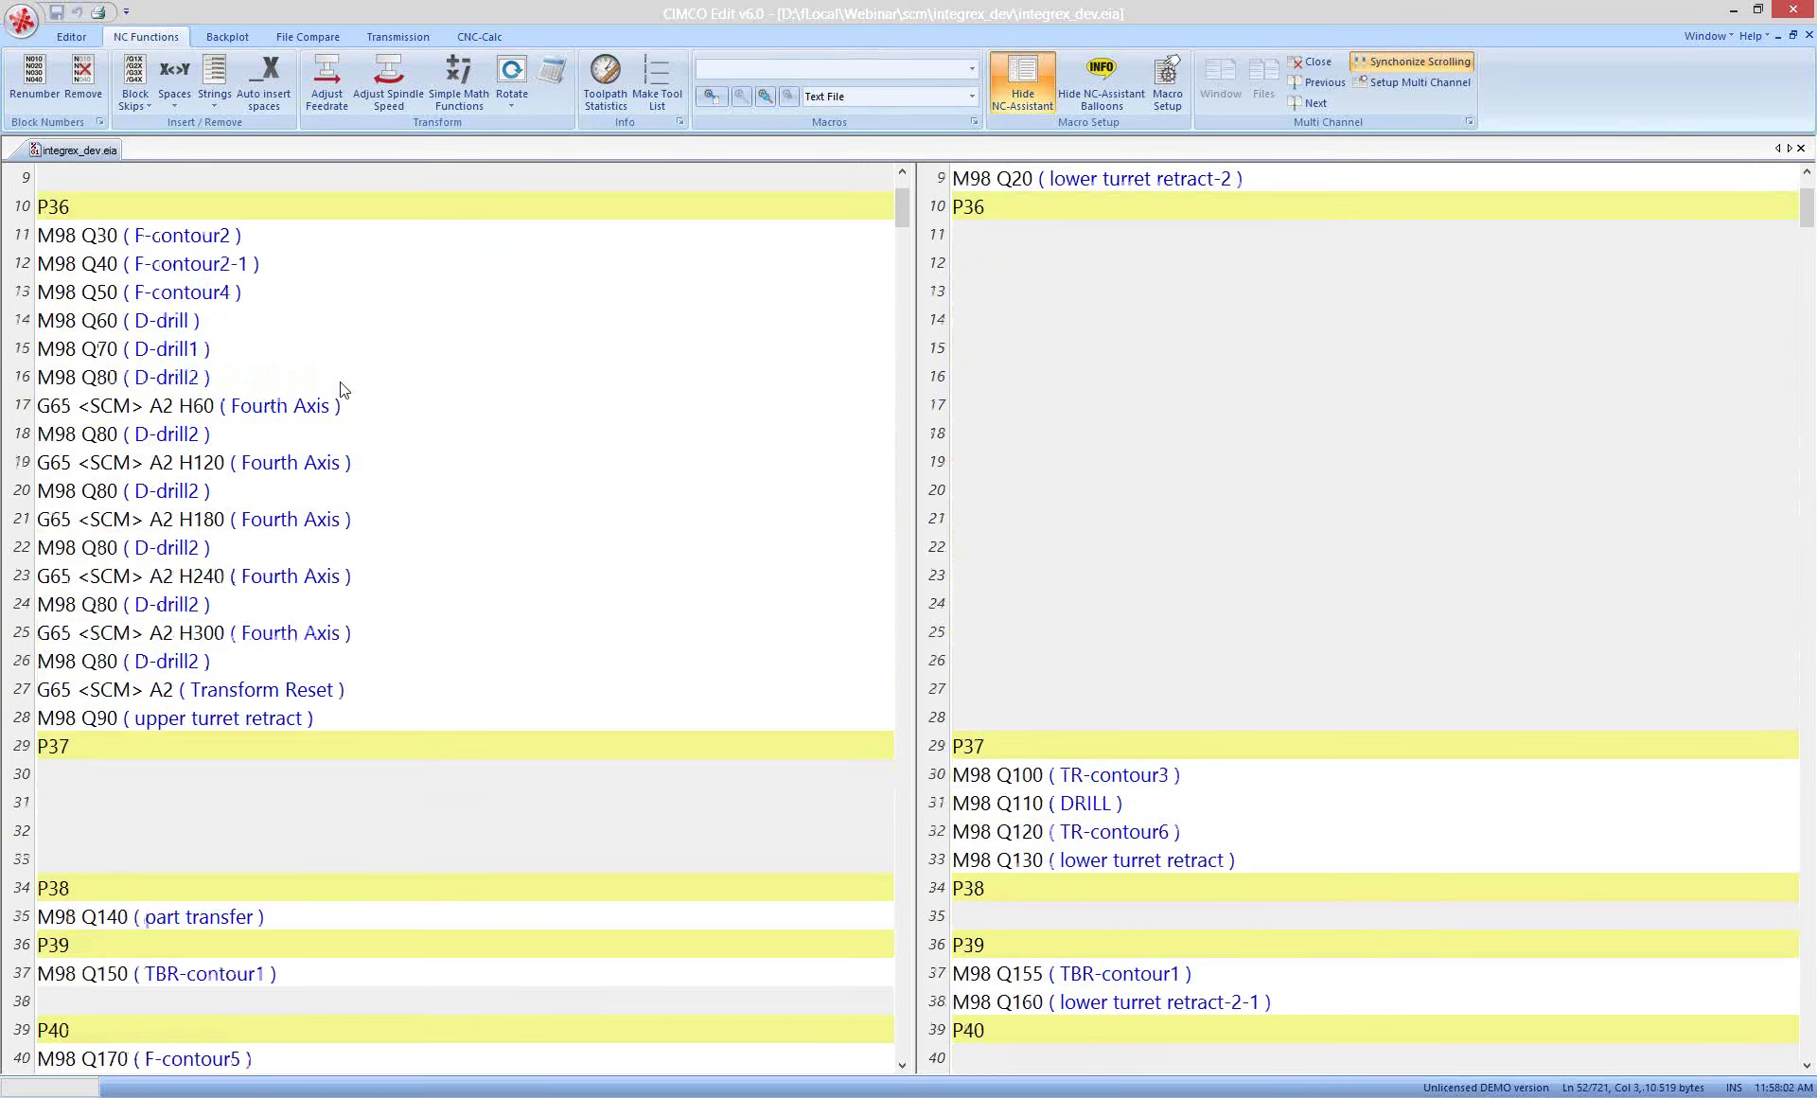
{"action": "scroll", "coordinate": [341, 394], "scroll_direction": "up", "scroll_amount": 2}
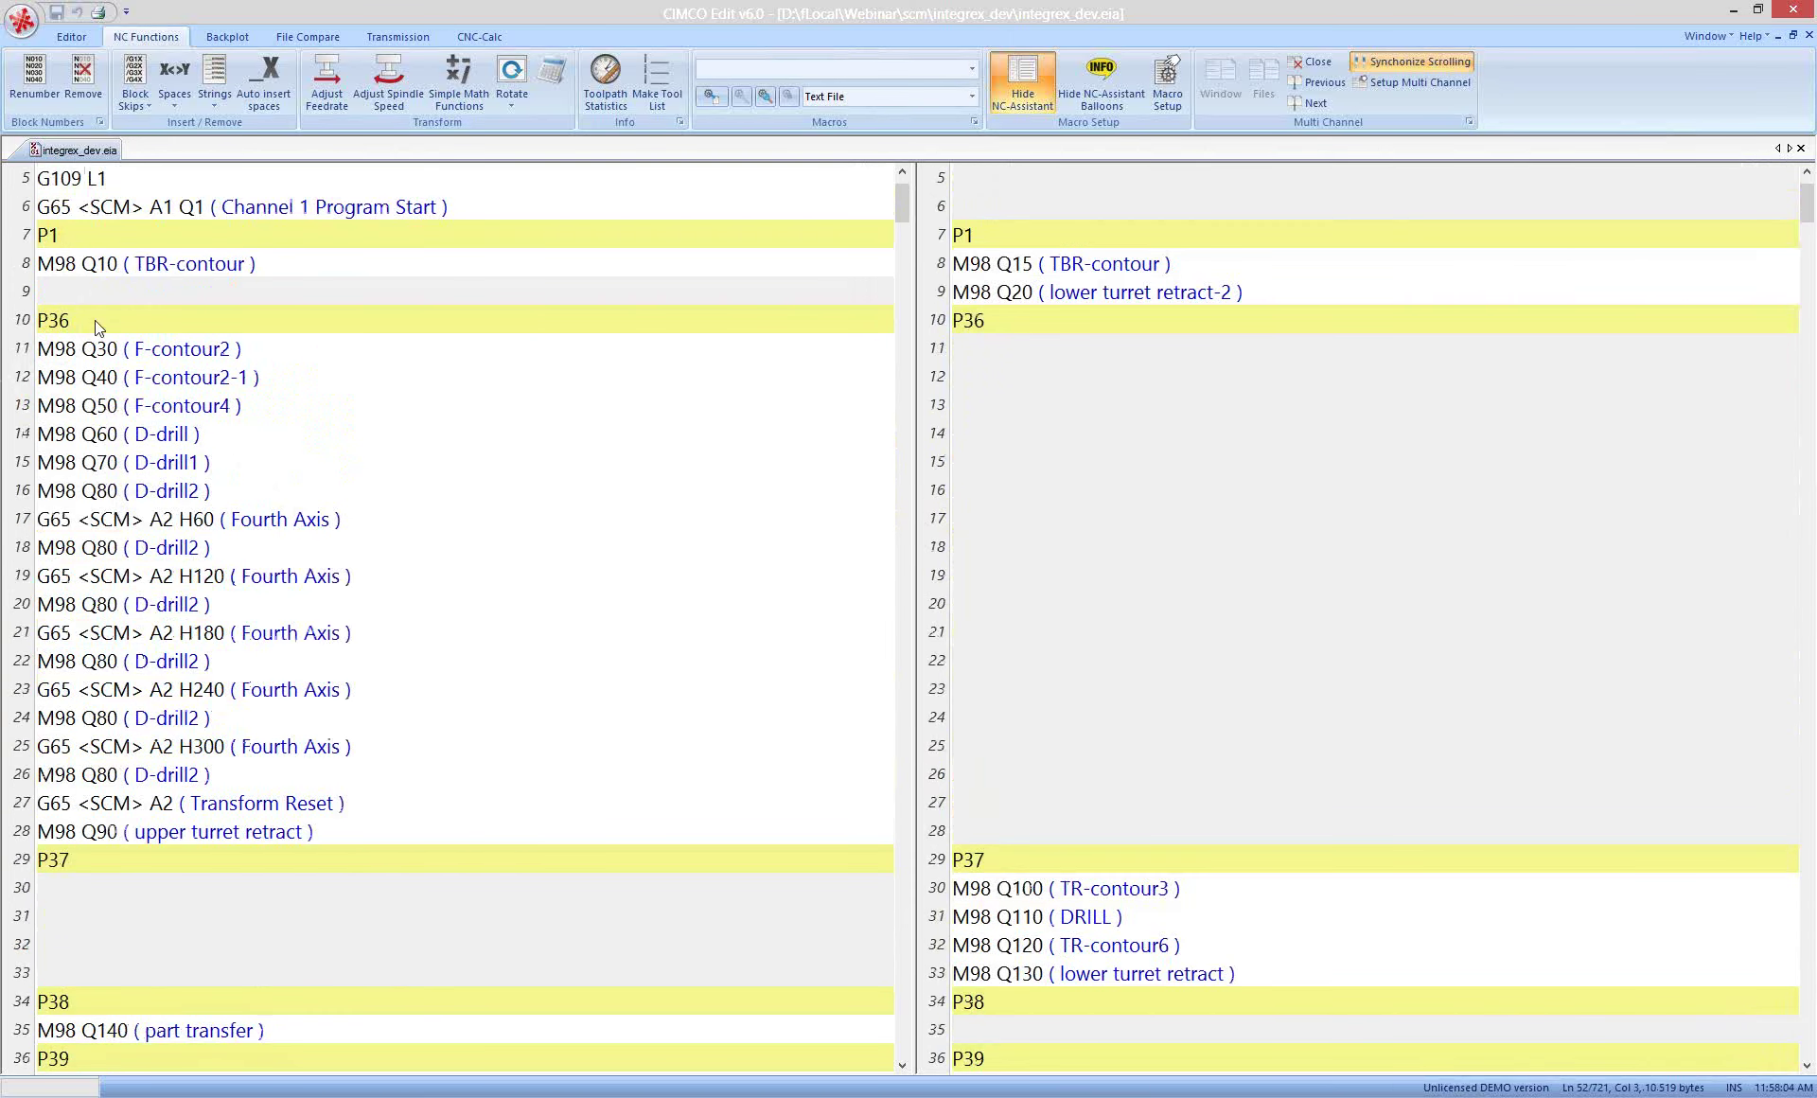
{"action": "scroll", "coordinate": [572, 686], "scroll_direction": "down", "scroll_amount": 2}
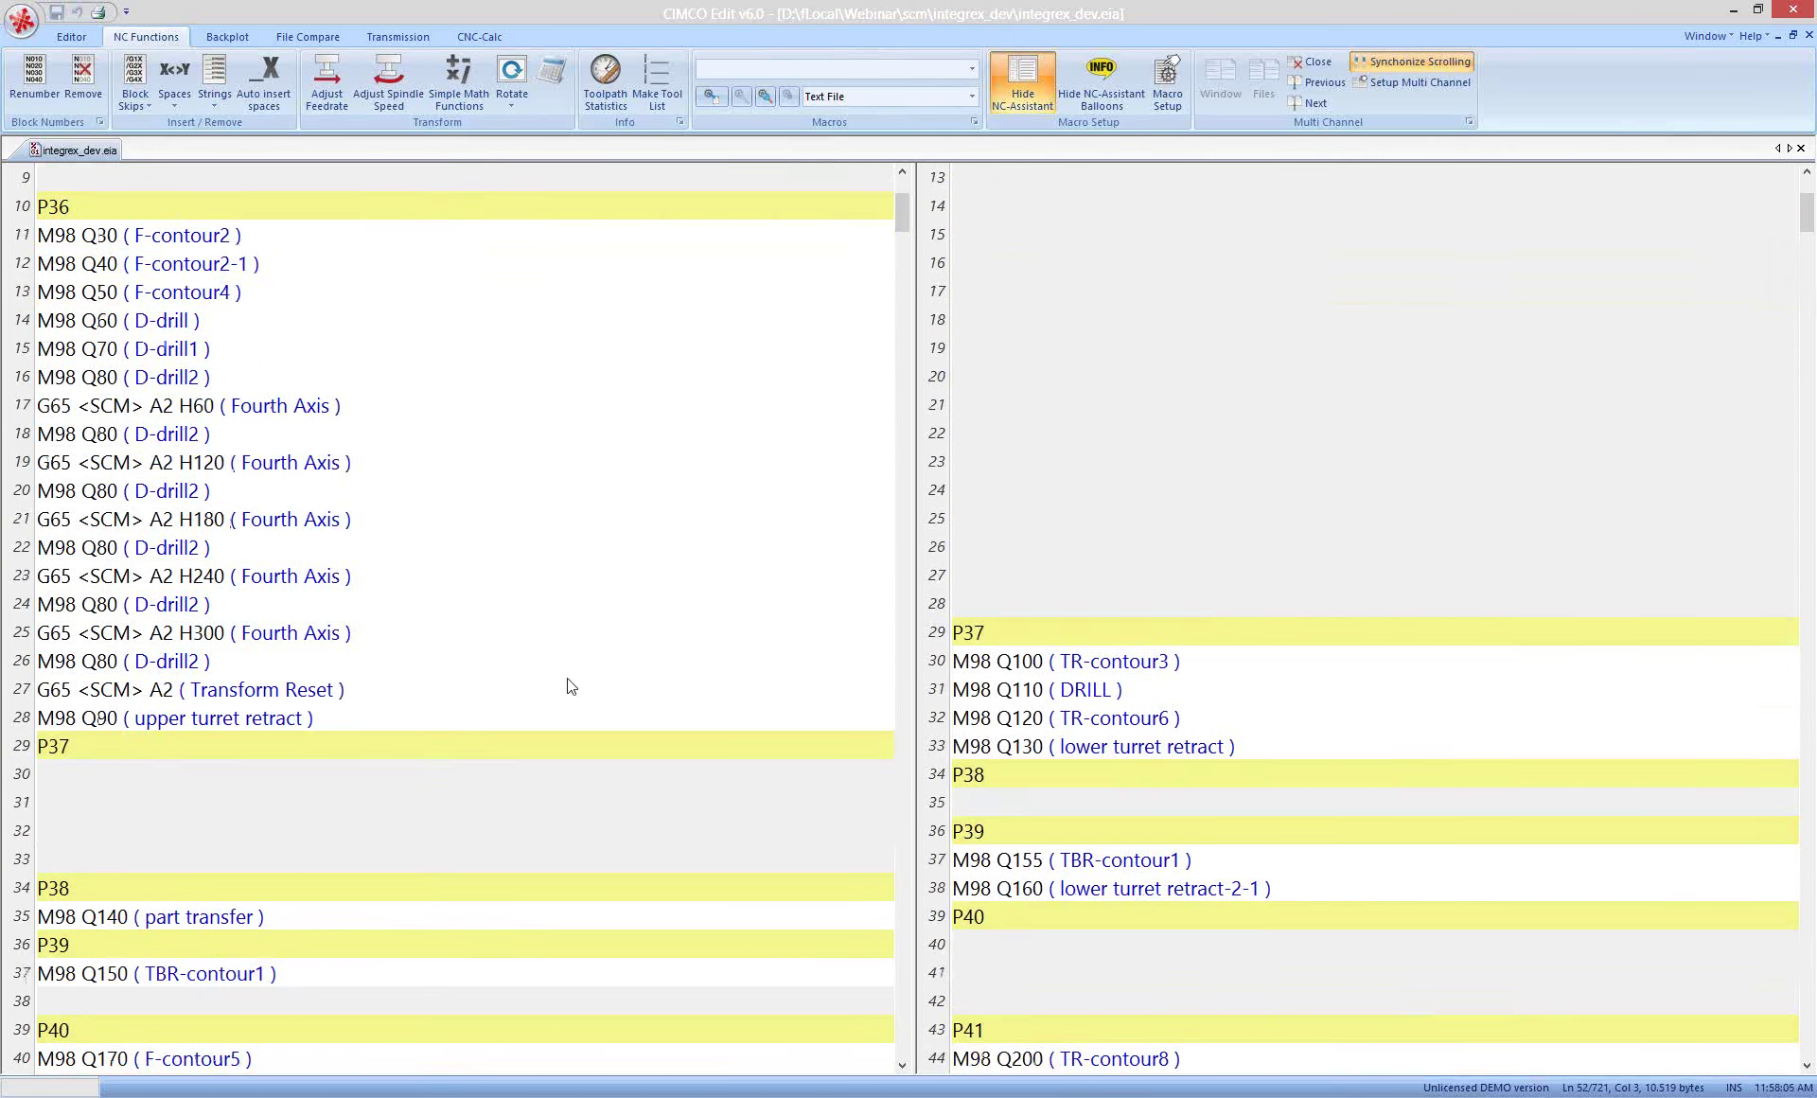
{"action": "scroll", "coordinate": [574, 681], "scroll_direction": "down", "scroll_amount": 10}
{"action": "scroll", "coordinate": [576, 678], "scroll_direction": "down", "scroll_amount": 3}
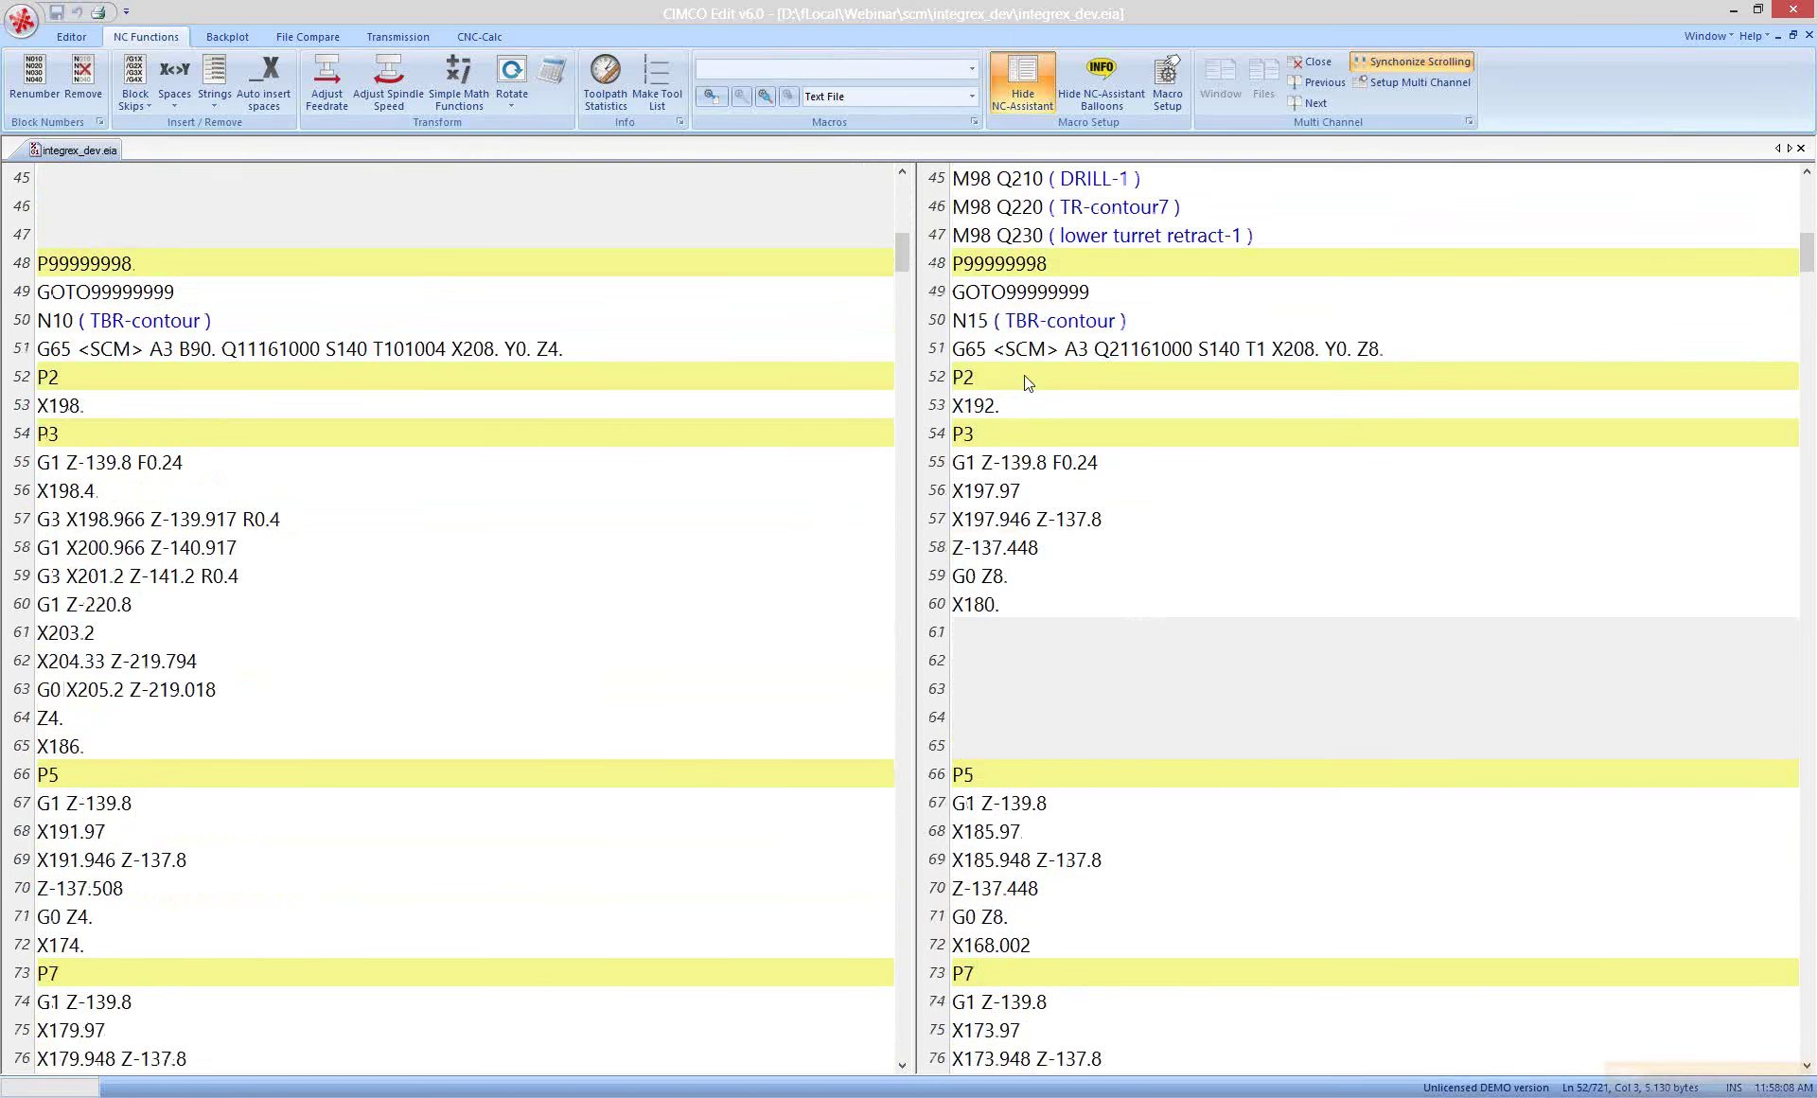
{"action": "left_click", "coordinate": [106, 385]}
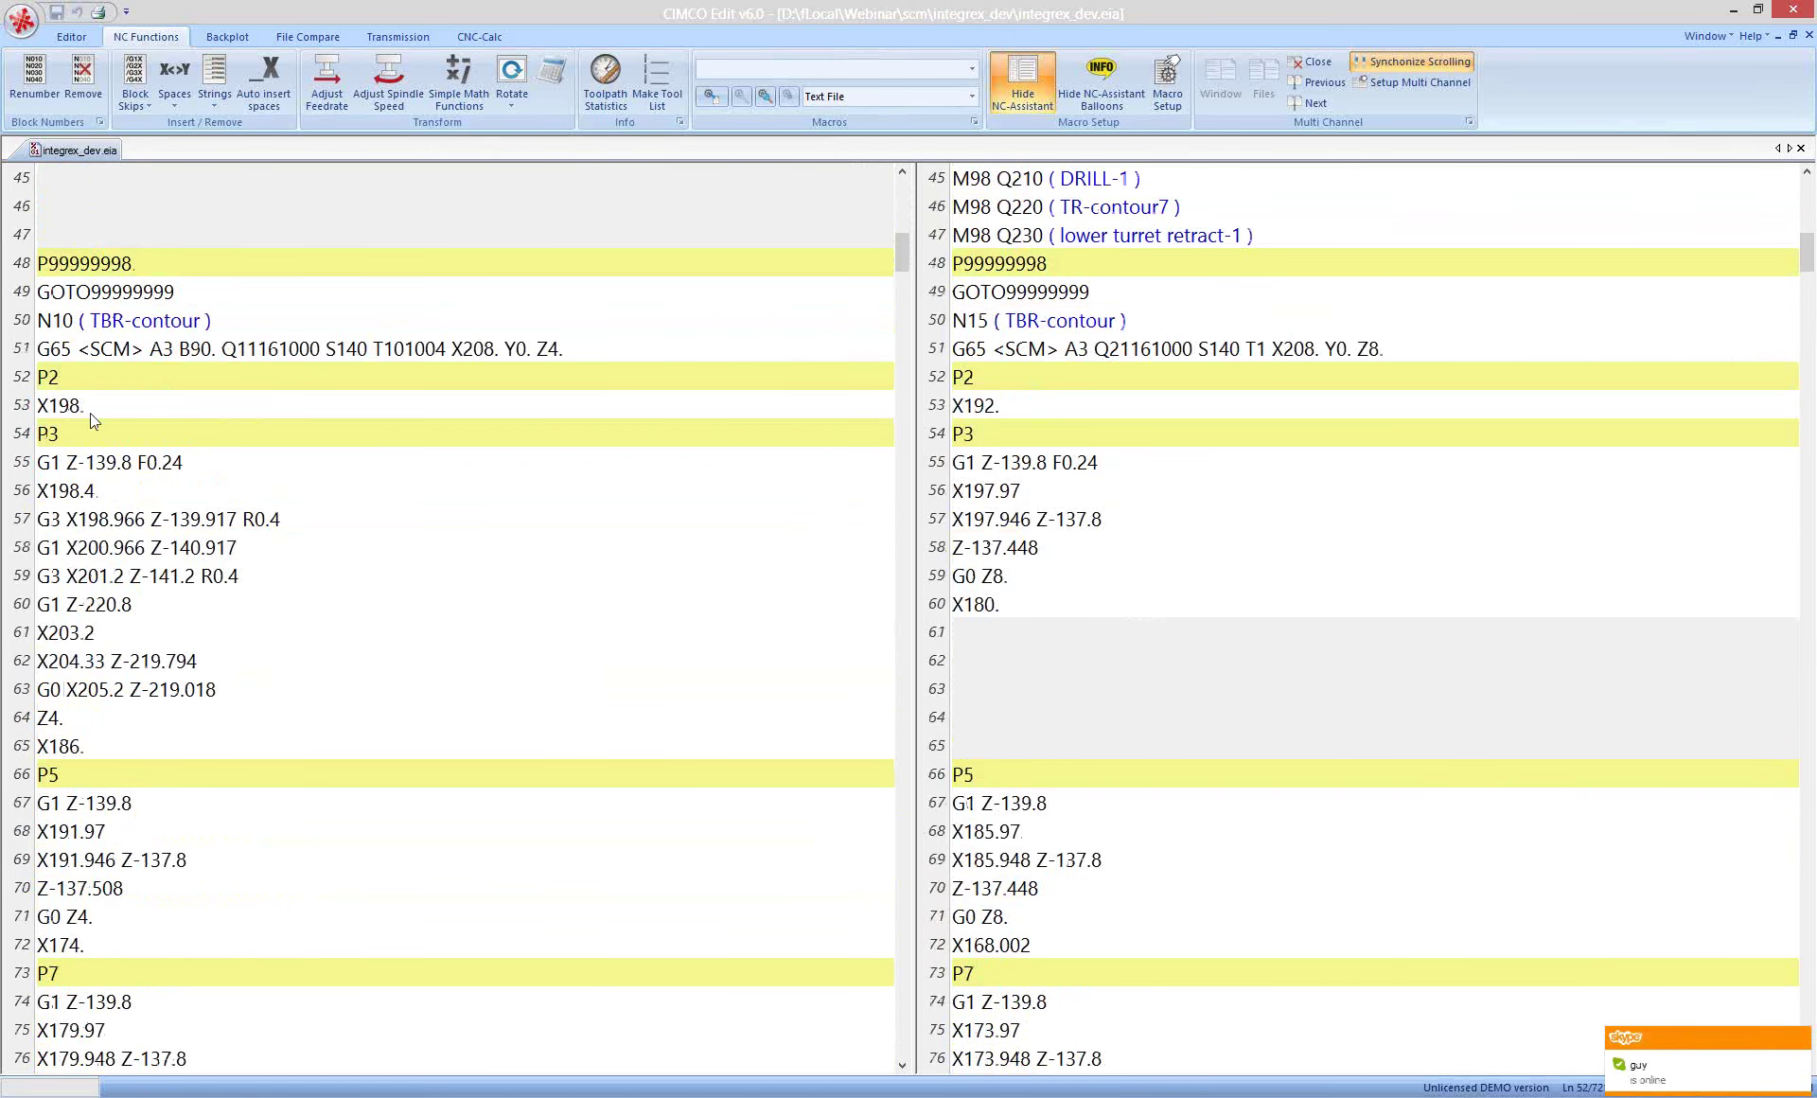
{"action": "left_click", "coordinate": [98, 403]}
{"action": "left_click", "coordinate": [1063, 378]}
{"action": "left_click", "coordinate": [17, 326]}
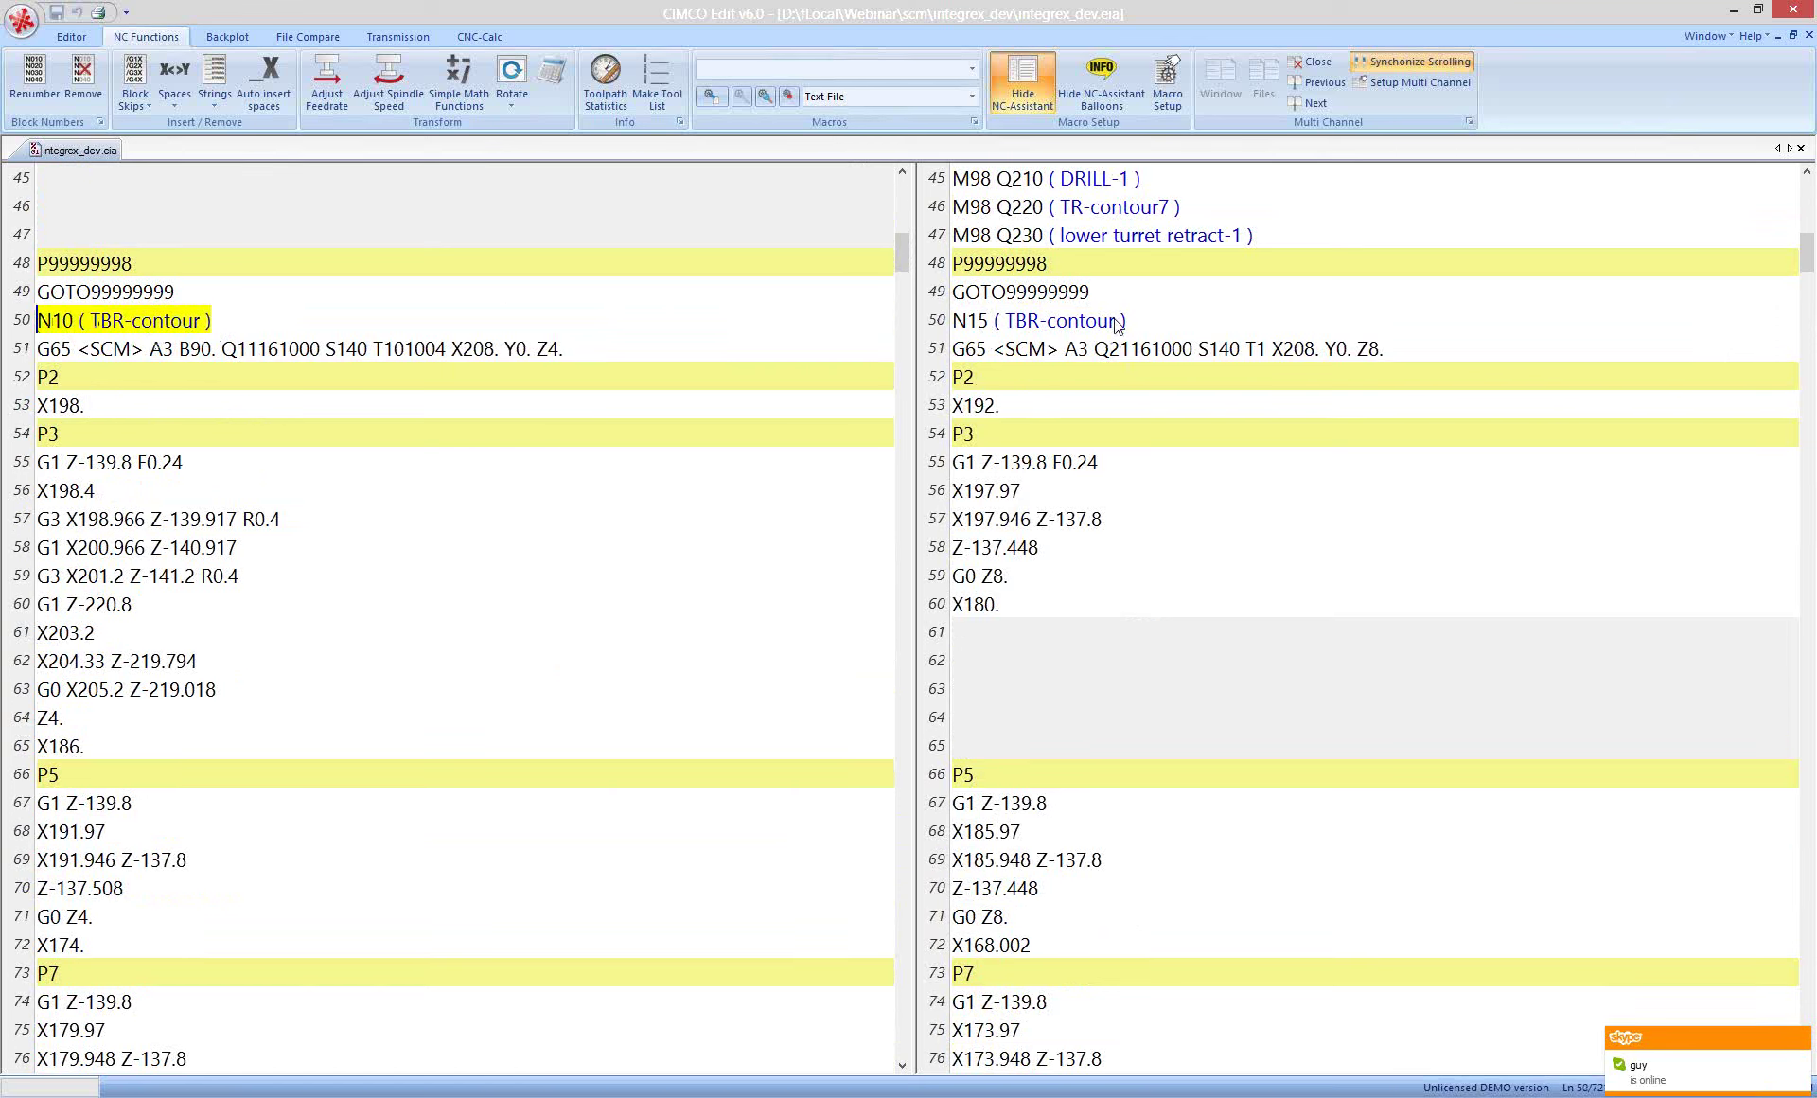
{"action": "left_click_drag", "start_coordinate": [1126, 322], "coordinate": [951, 322]}
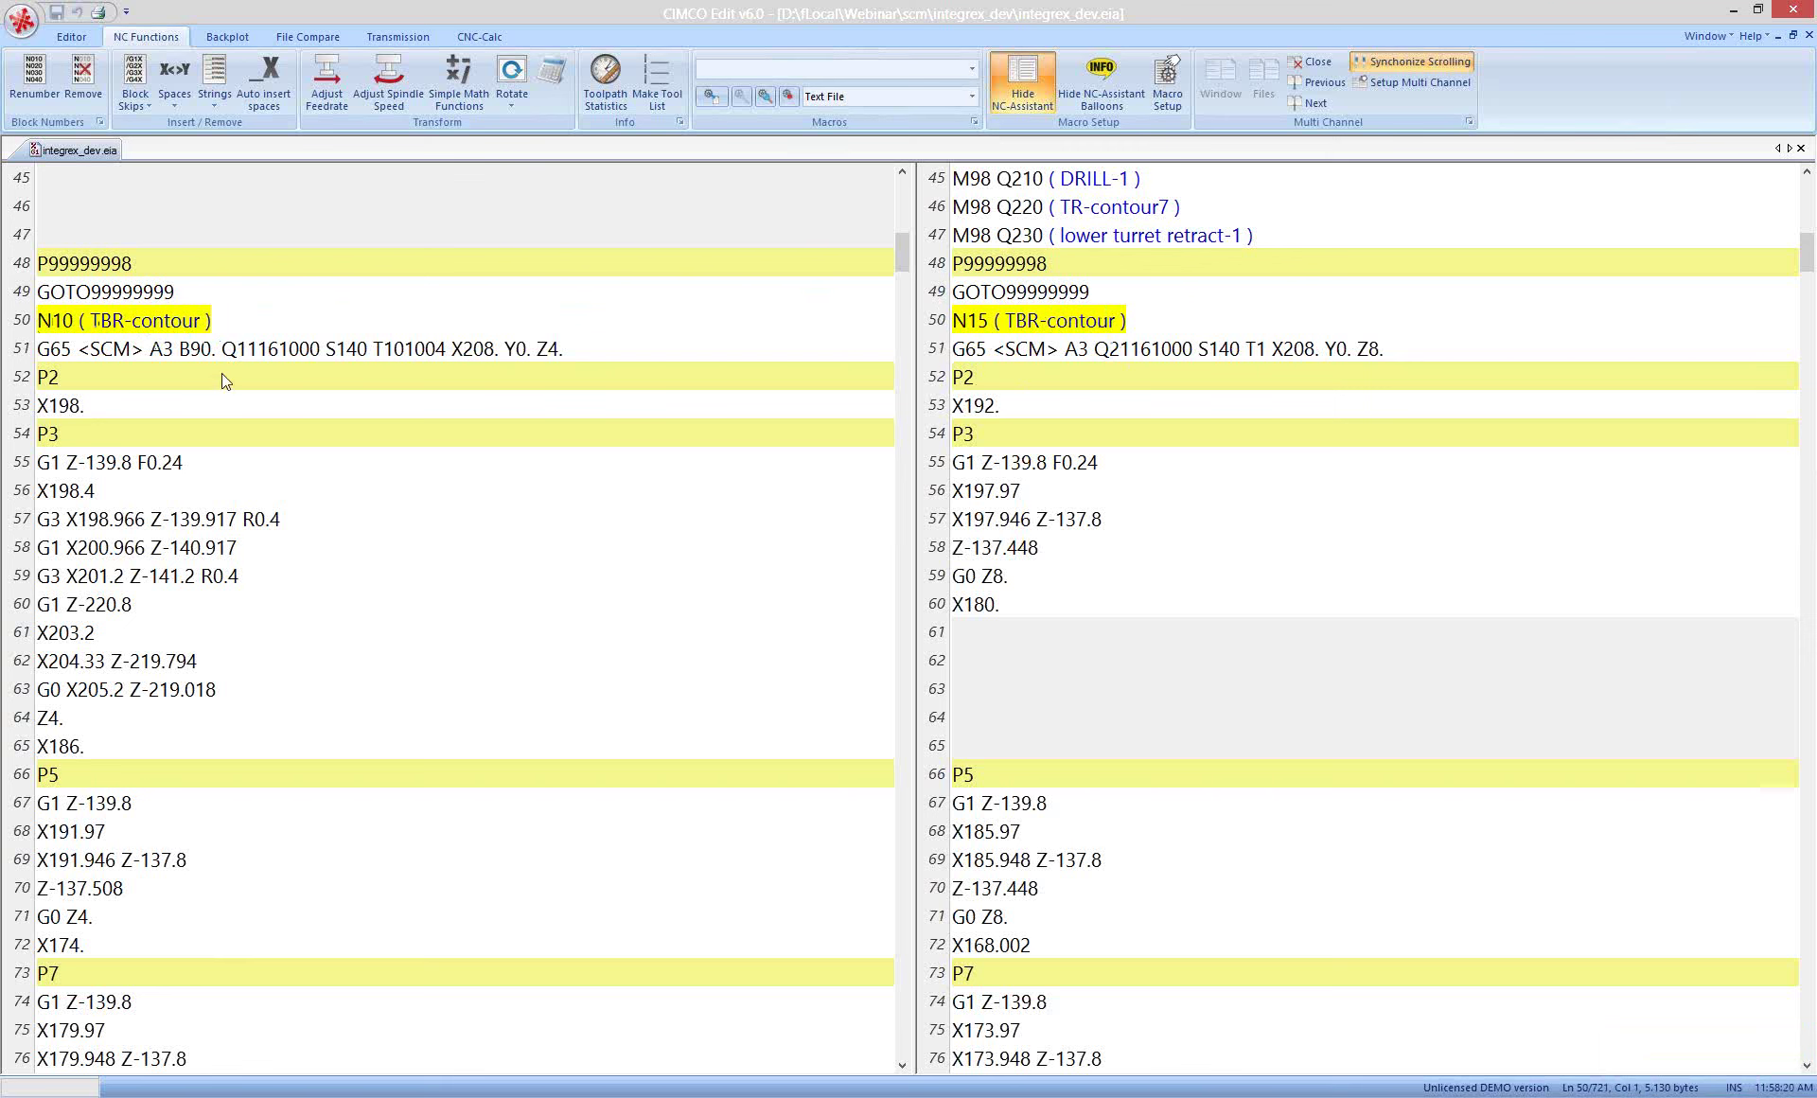
{"action": "left_click", "coordinate": [92, 384]}
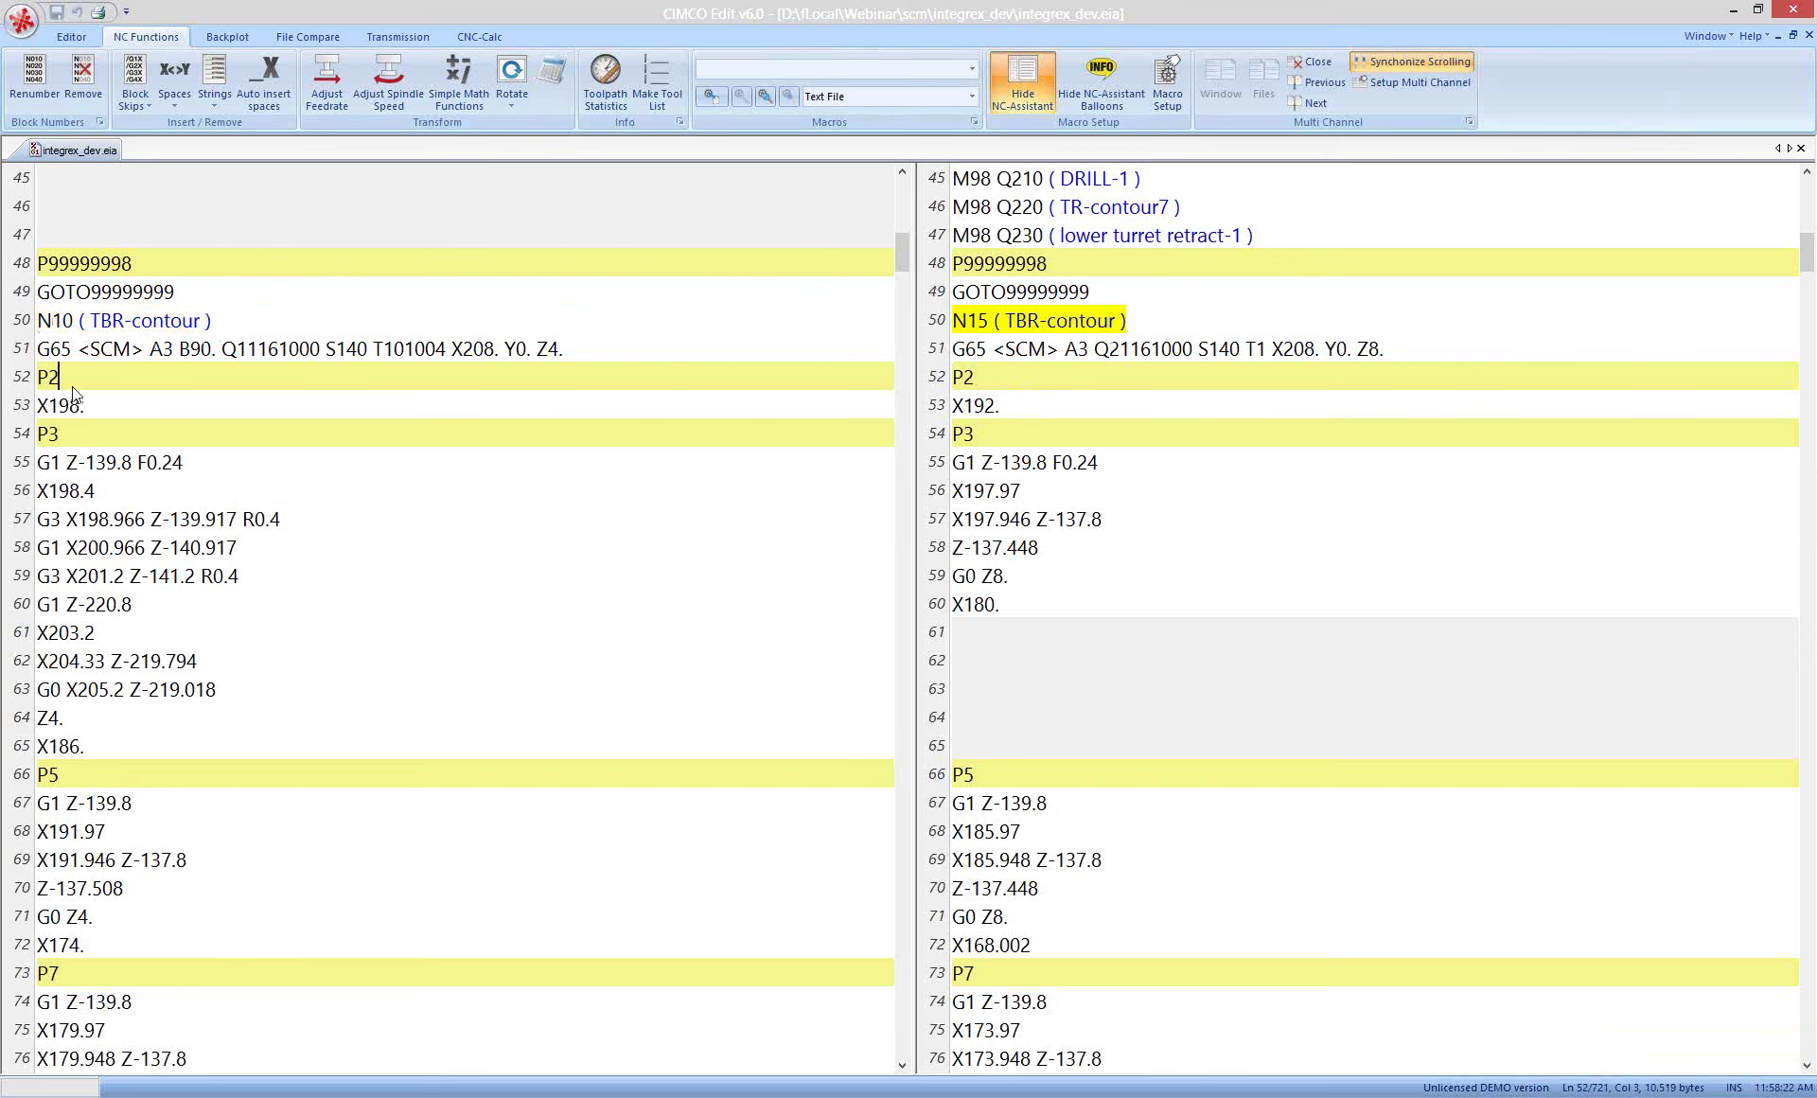
{"action": "left_click", "coordinate": [1022, 412]}
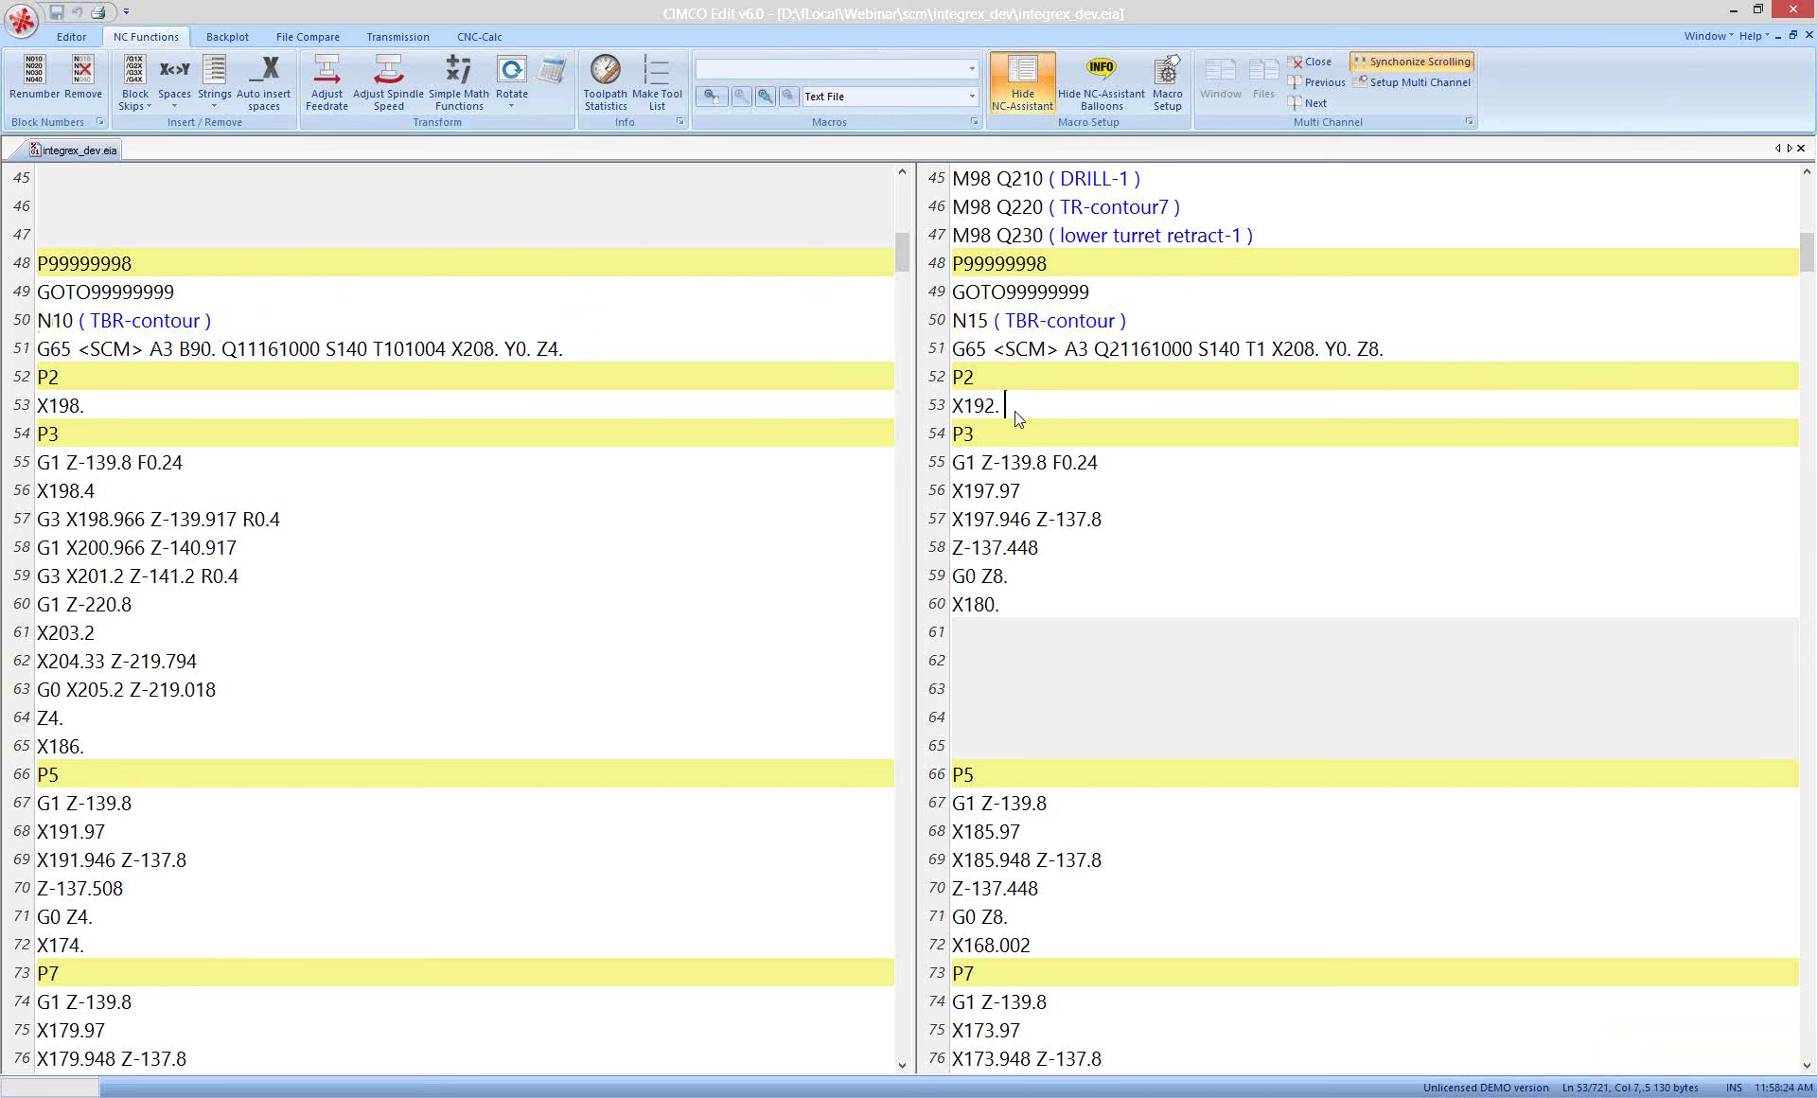
{"action": "left_click", "coordinate": [966, 410]}
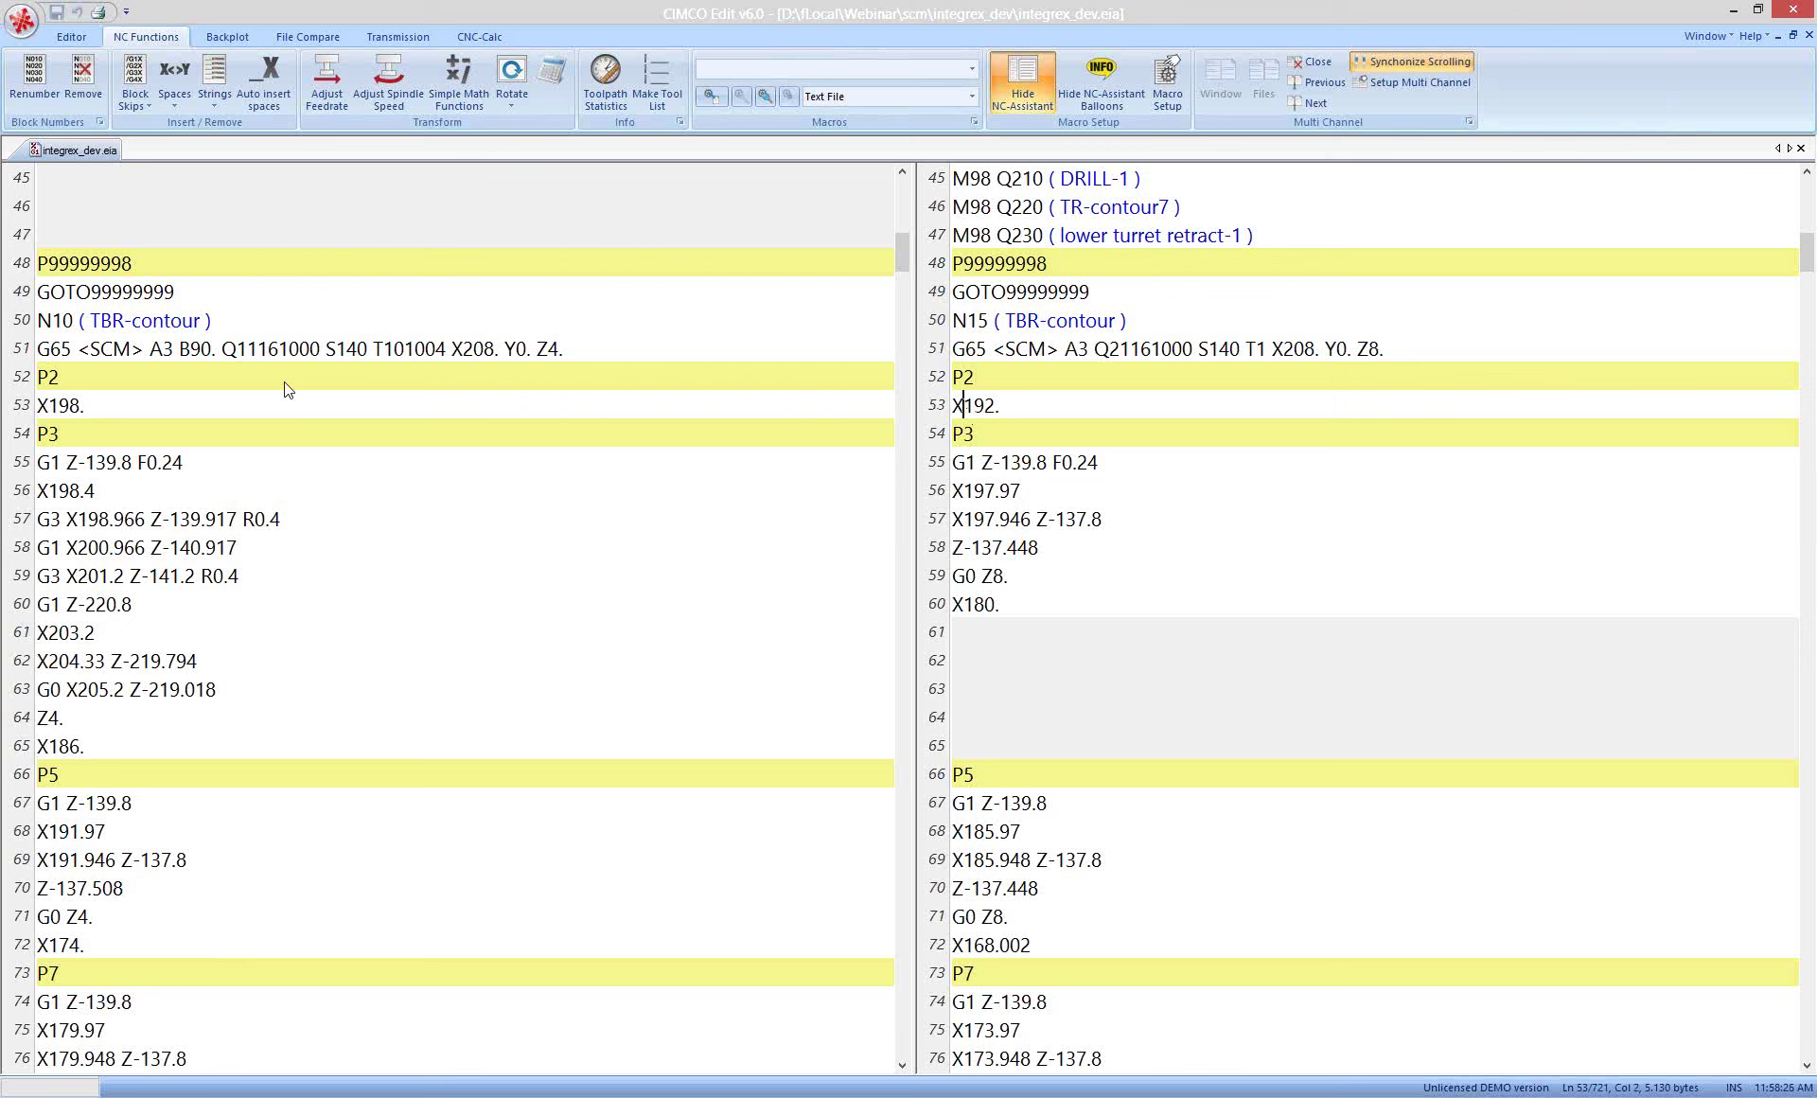
{"action": "left_click", "coordinate": [67, 410]}
{"action": "left_click", "coordinate": [984, 408]}
{"action": "left_click", "coordinate": [1035, 441]}
{"action": "left_click", "coordinate": [99, 440]}
{"action": "left_click", "coordinate": [71, 716]}
{"action": "left_click", "coordinate": [102, 743]}
Compare the P5 sync blocks: channel 2's G1 Z-139.8 line against channel 1's X191.97 line.
{"action": "scroll", "coordinate": [121, 662], "scroll_direction": "down", "scroll_amount": 2}
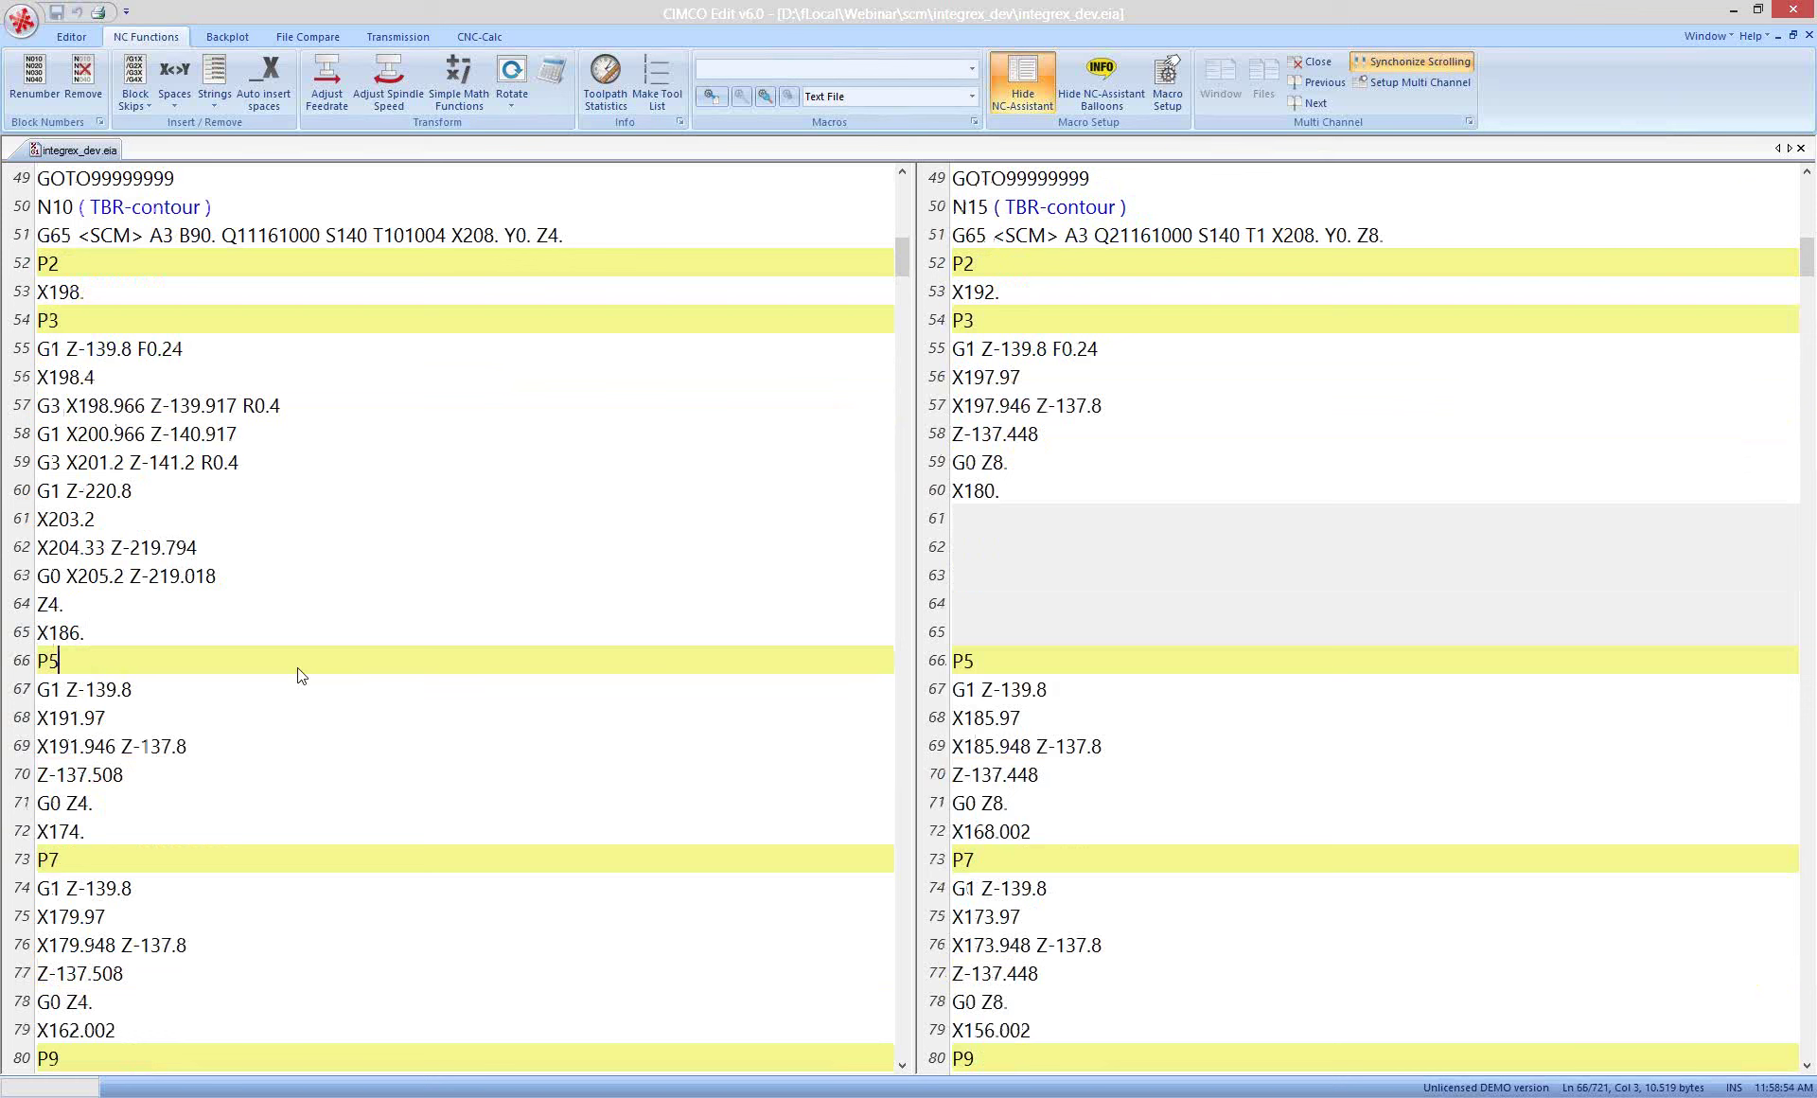
{"action": "left_click", "coordinate": [1015, 663]}
{"action": "left_click", "coordinate": [1095, 696]}
{"action": "key", "text": "shift+Home"}
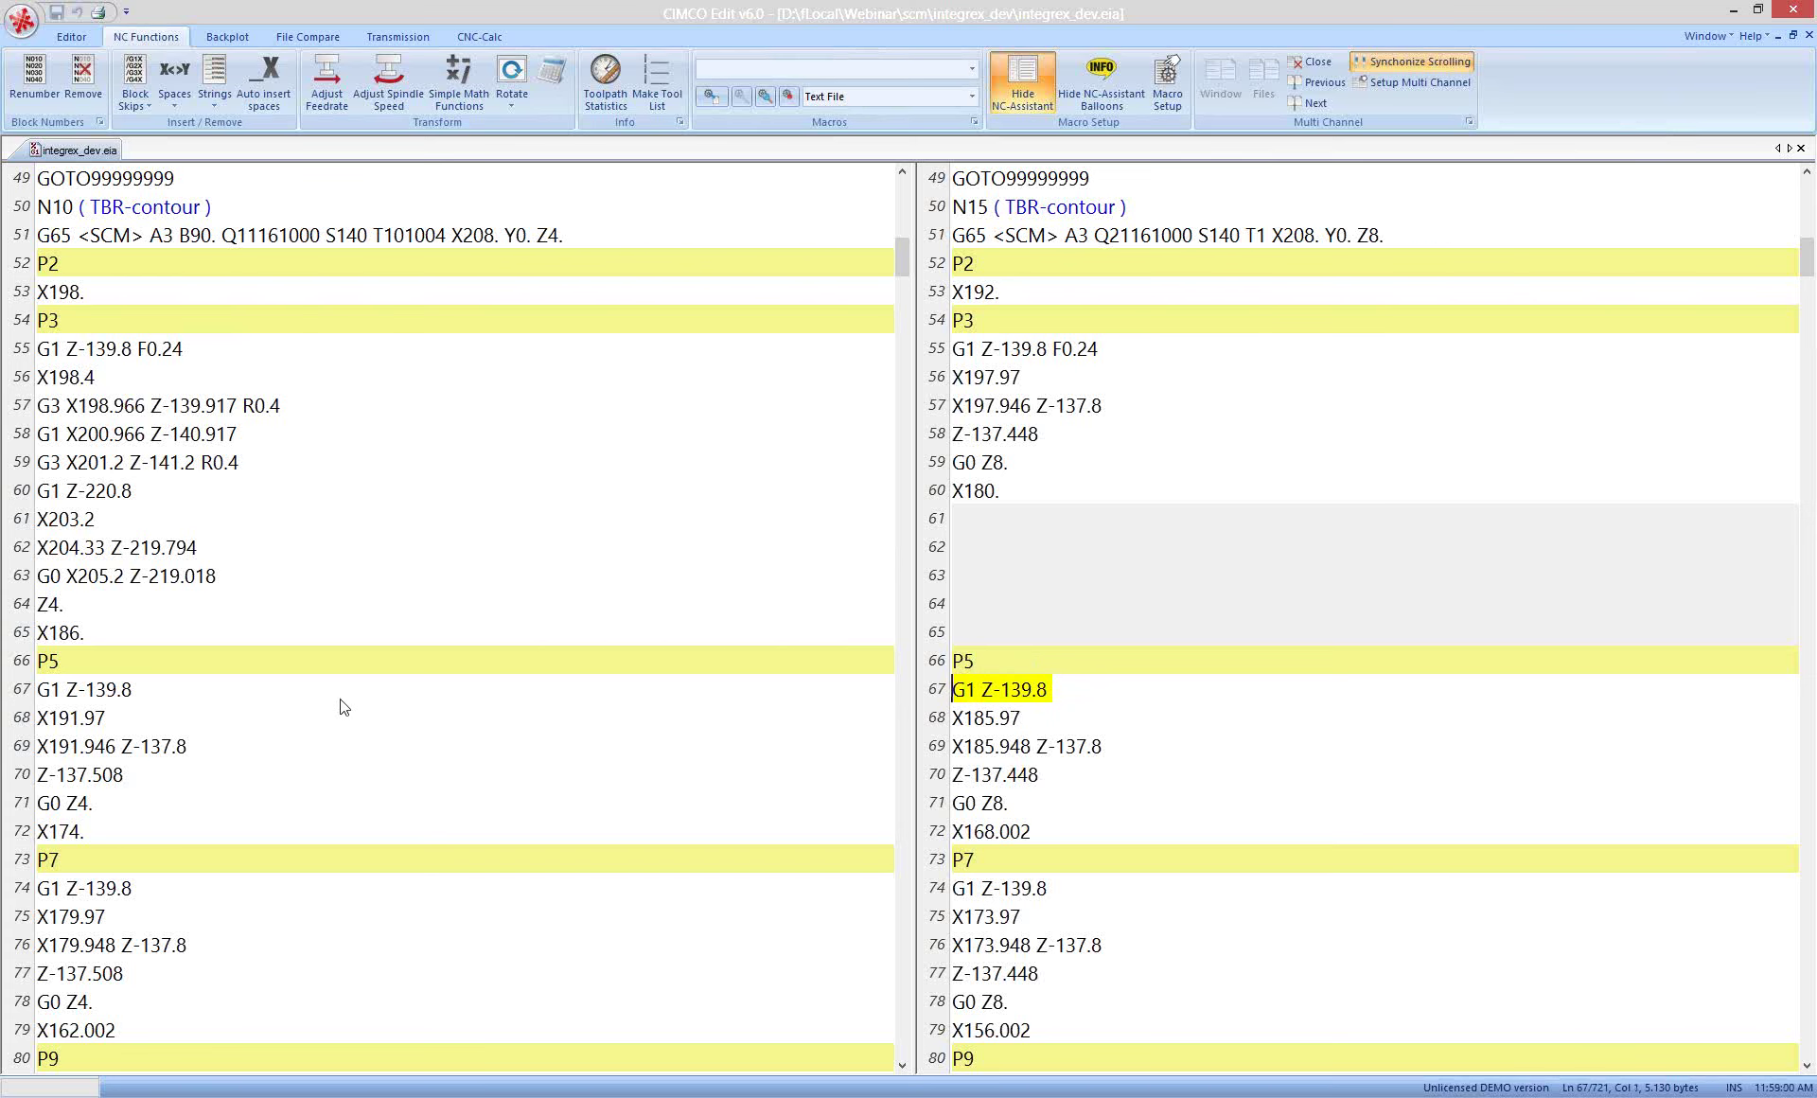
{"action": "left_click", "coordinate": [229, 716]}
Review sync marks P9–P17, including channel 1's G1 Z-139.907, then bring back Turret Synchronization.
{"action": "scroll", "coordinate": [450, 596], "scroll_direction": "up", "scroll_amount": 1}
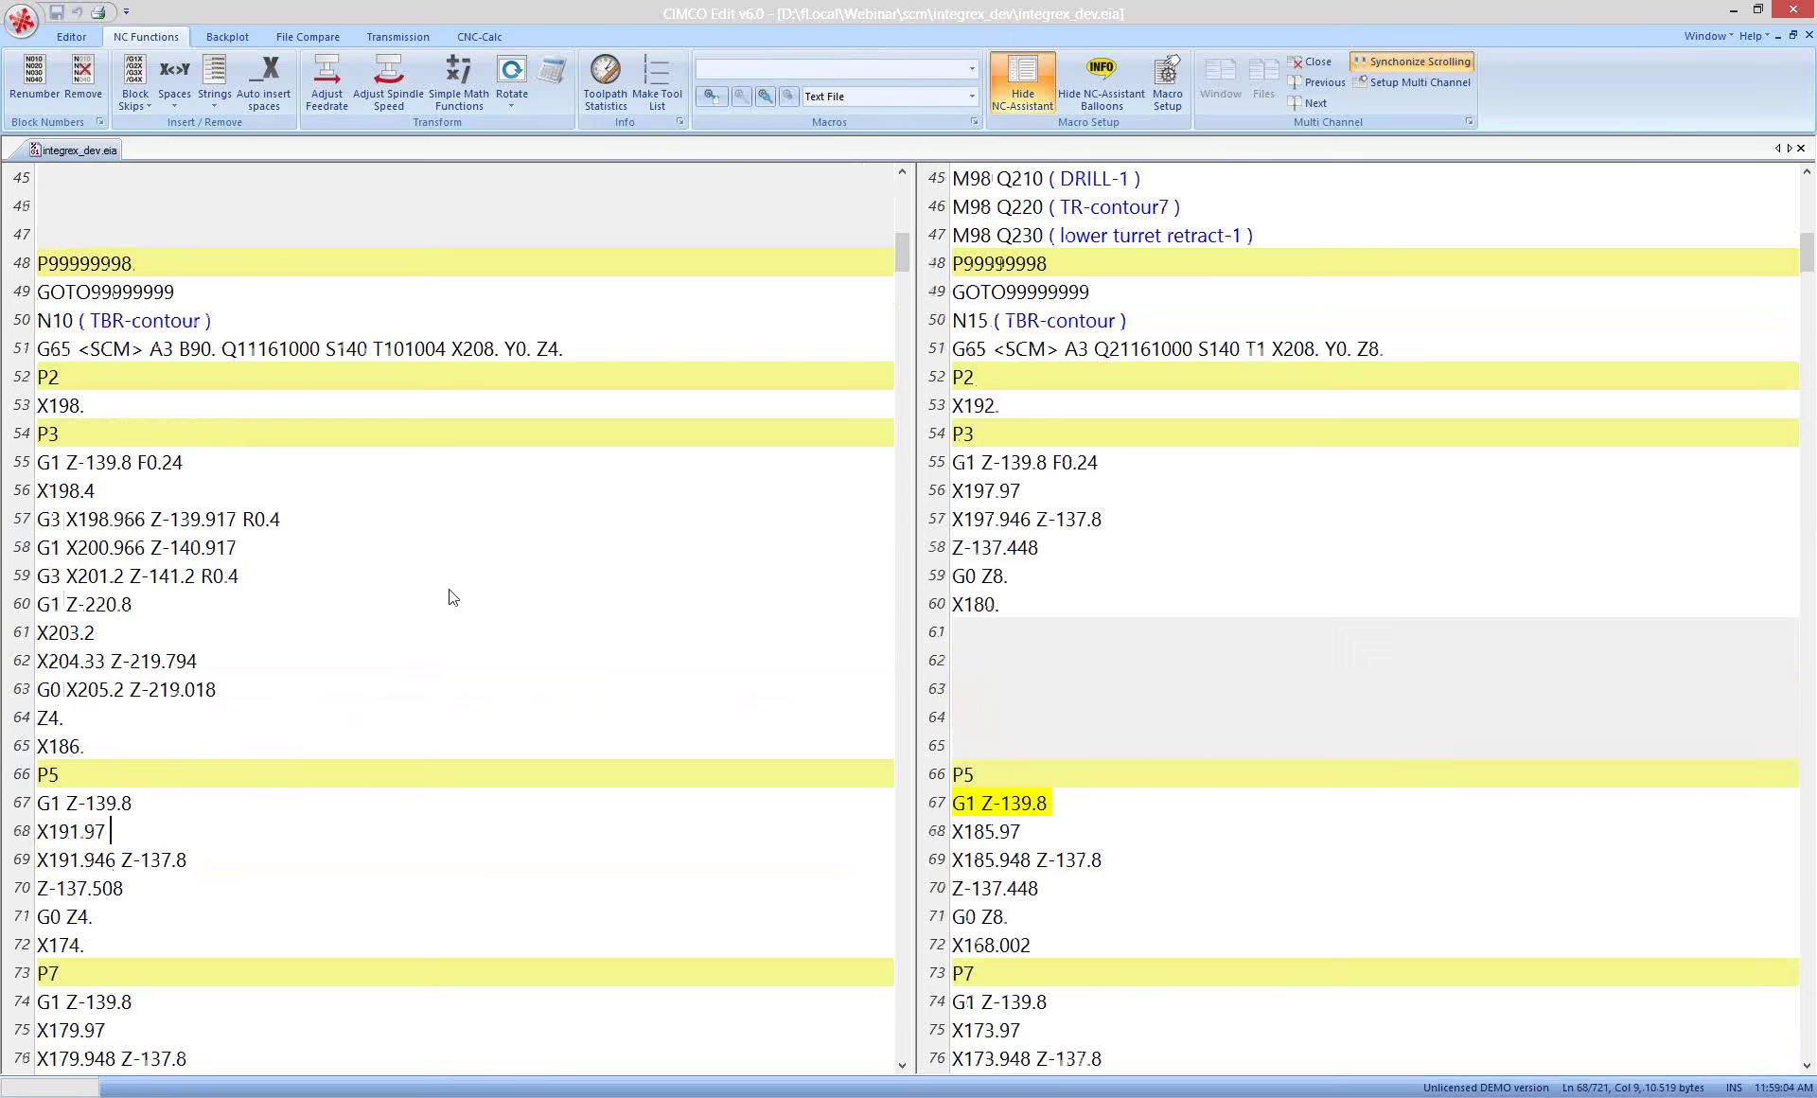
{"action": "scroll", "coordinate": [379, 615], "scroll_direction": "up", "scroll_amount": 3}
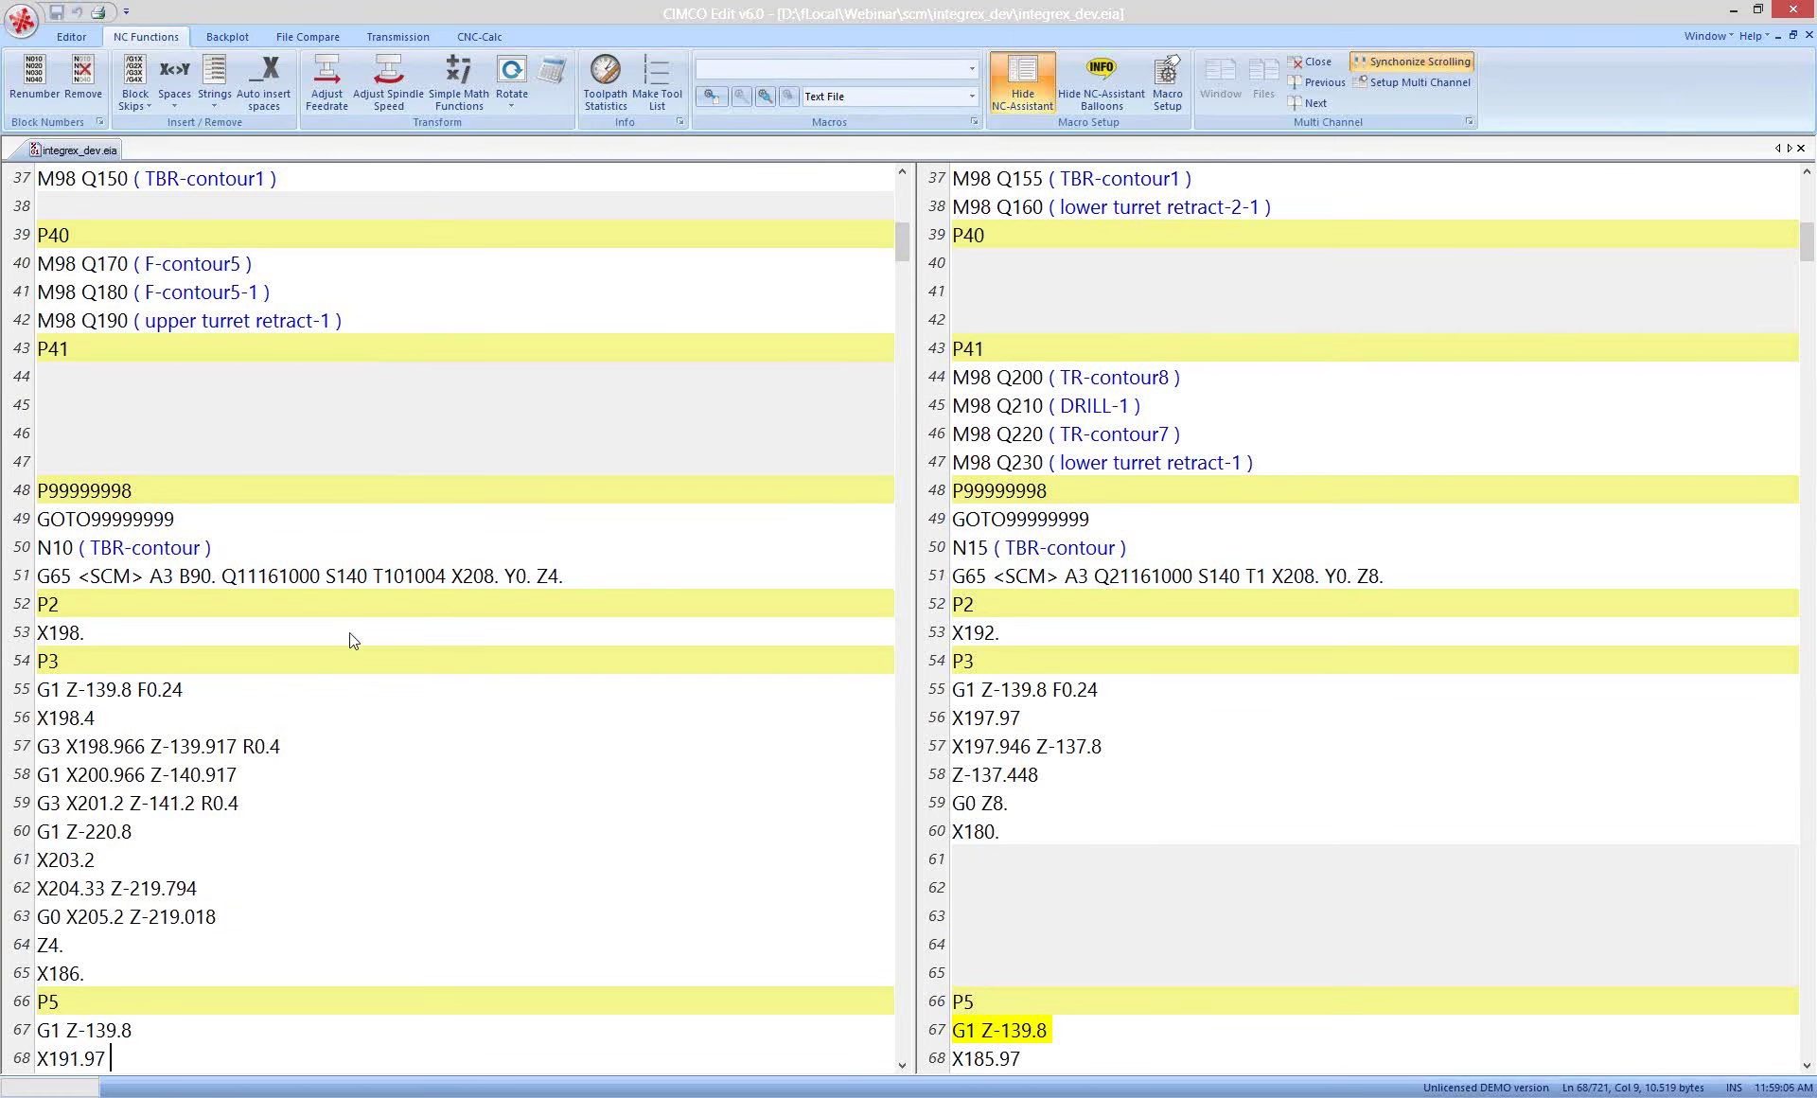
{"action": "scroll", "coordinate": [350, 633], "scroll_direction": "down", "scroll_amount": 7}
{"action": "scroll", "coordinate": [379, 670], "scroll_direction": "down", "scroll_amount": 1}
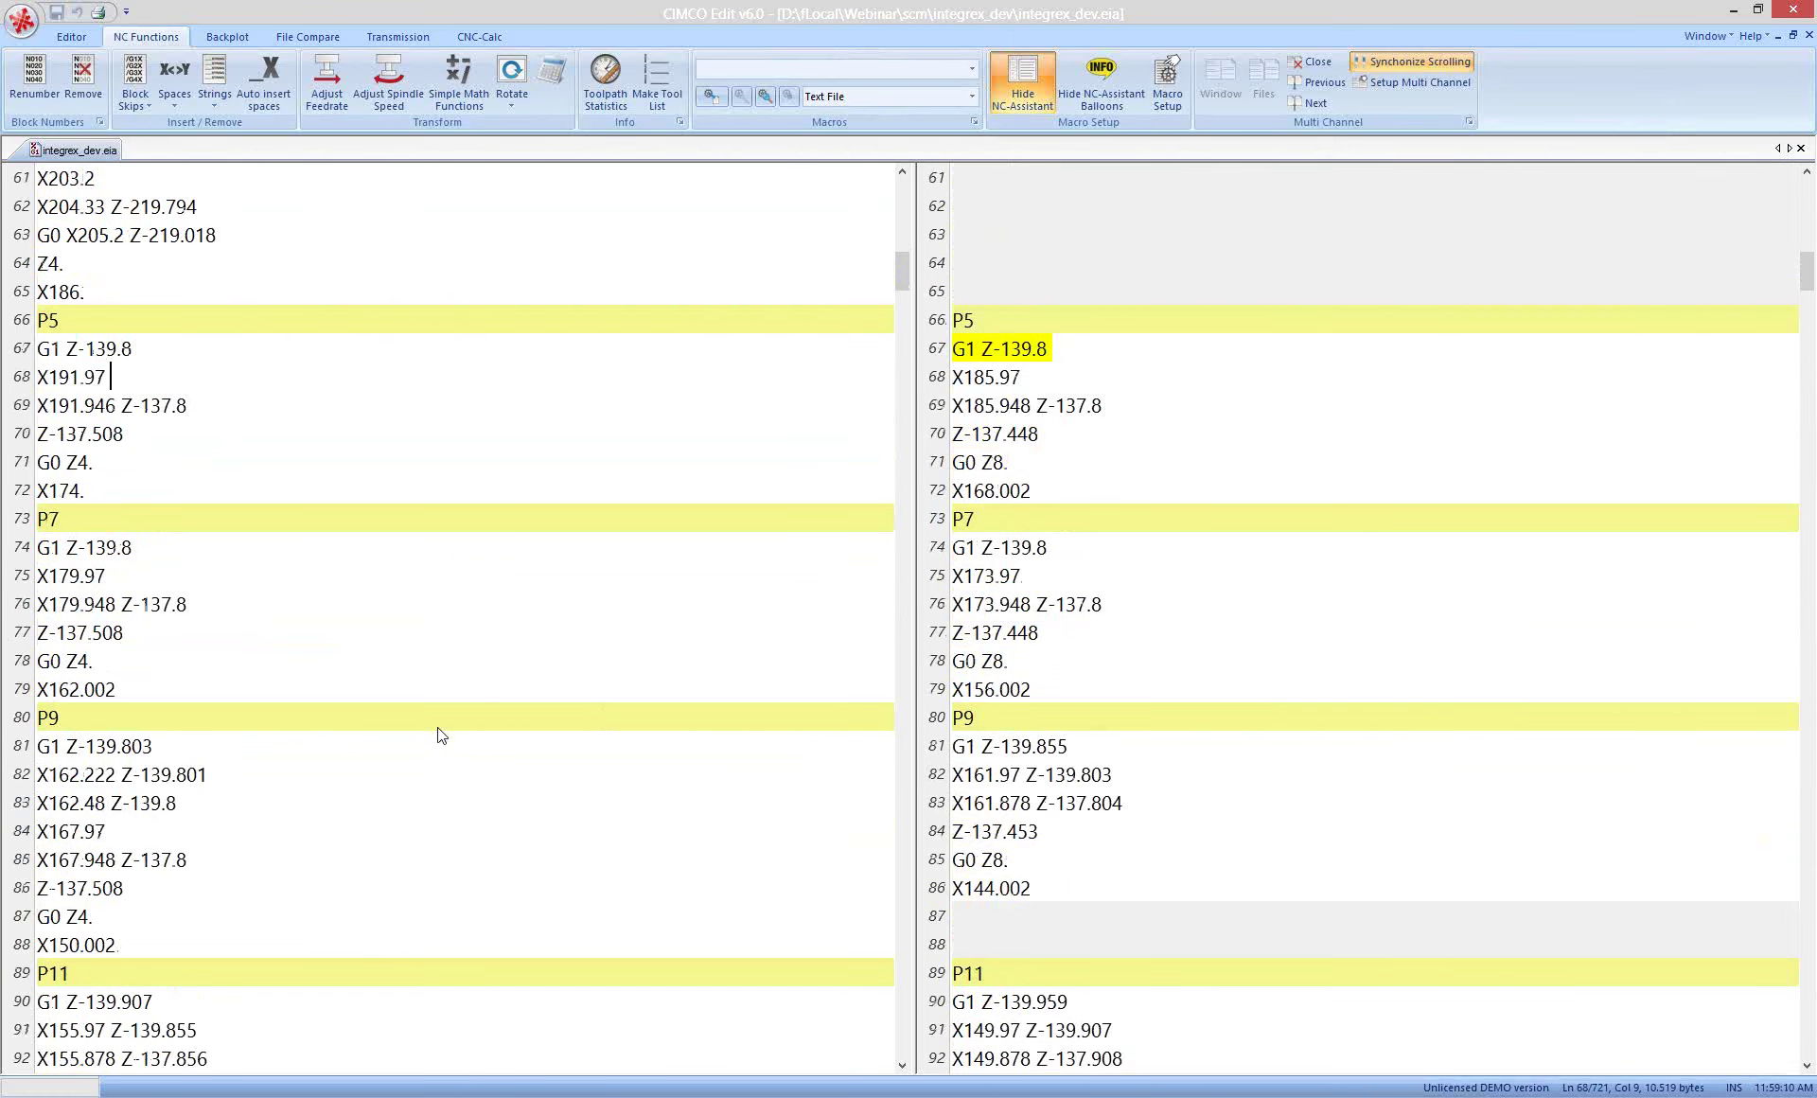
{"action": "scroll", "coordinate": [438, 738], "scroll_direction": "down", "scroll_amount": 1}
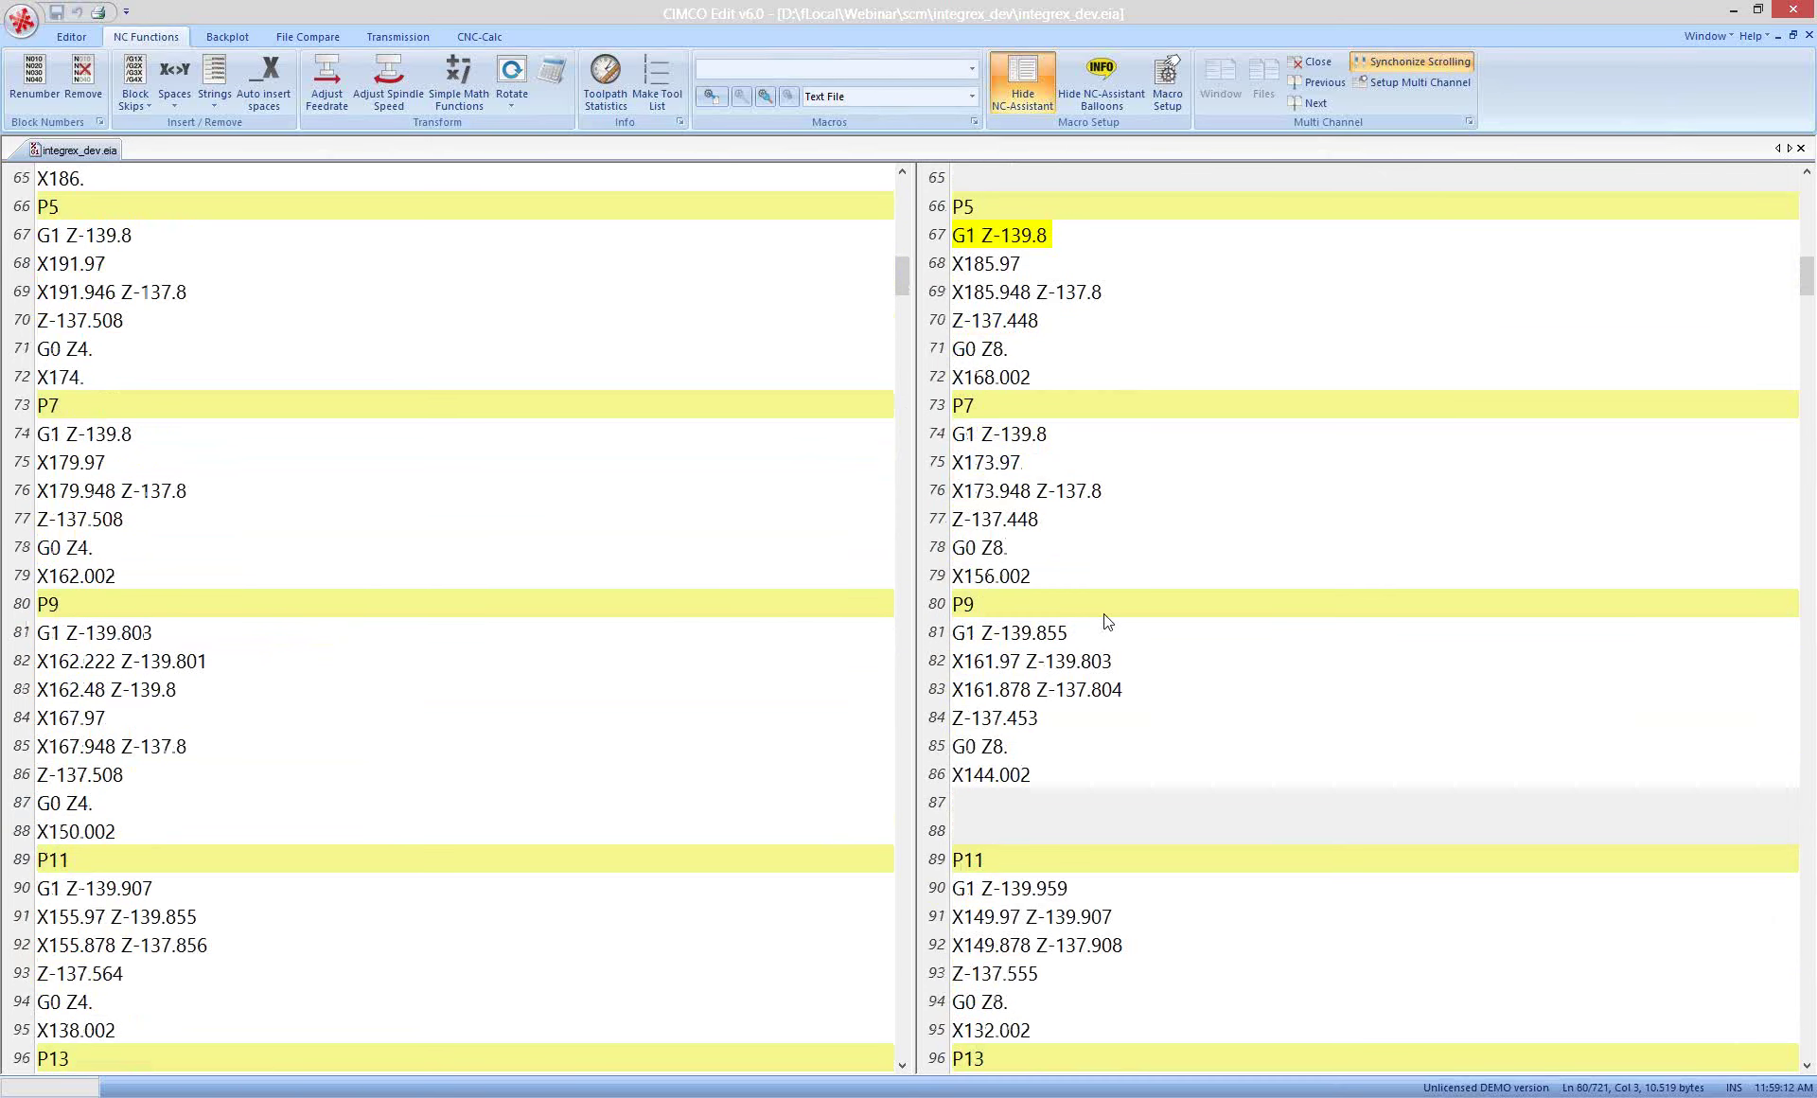
{"action": "left_click", "coordinate": [1059, 606]}
{"action": "scroll", "coordinate": [1133, 831], "scroll_direction": "down", "scroll_amount": 1}
{"action": "left_click", "coordinate": [515, 769]}
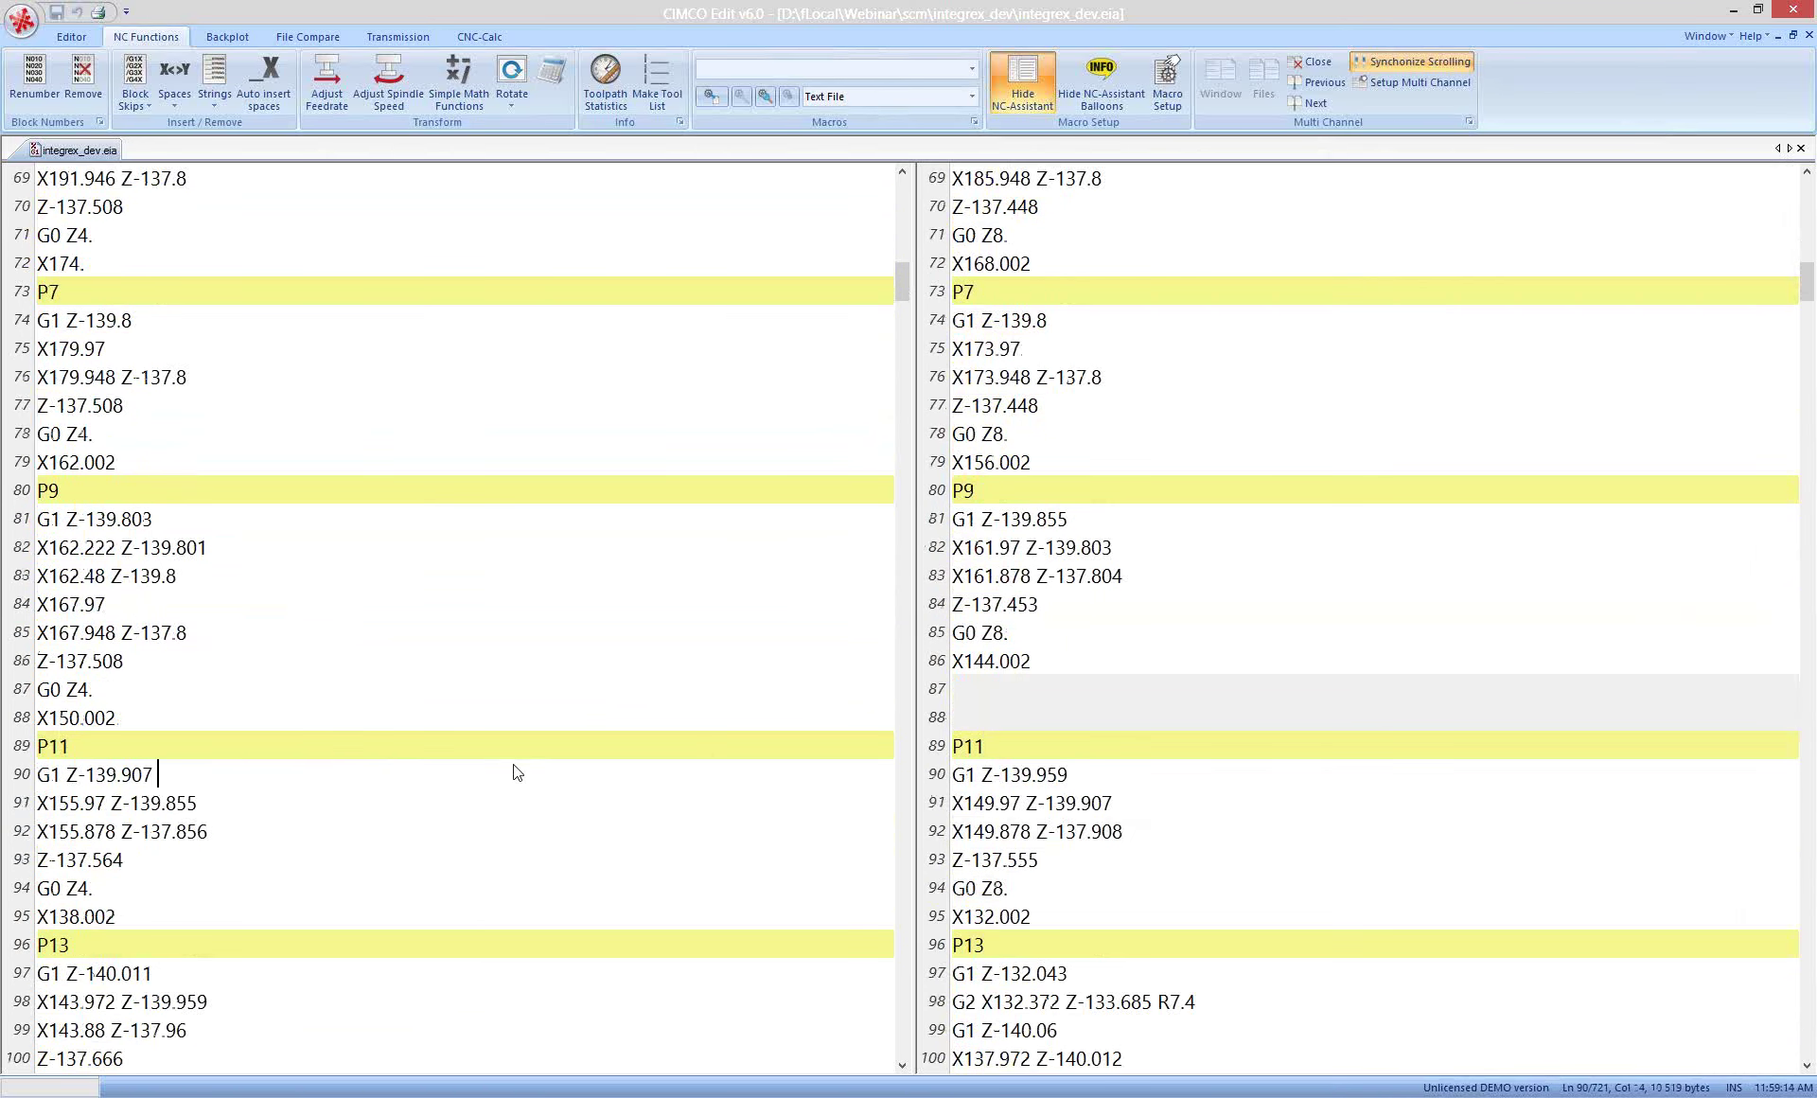
{"action": "scroll", "coordinate": [526, 776], "scroll_direction": "down", "scroll_amount": 1}
{"action": "scroll", "coordinate": [528, 776], "scroll_direction": "down", "scroll_amount": 4}
{"action": "scroll", "coordinate": [528, 776], "scroll_direction": "down", "scroll_amount": 1}
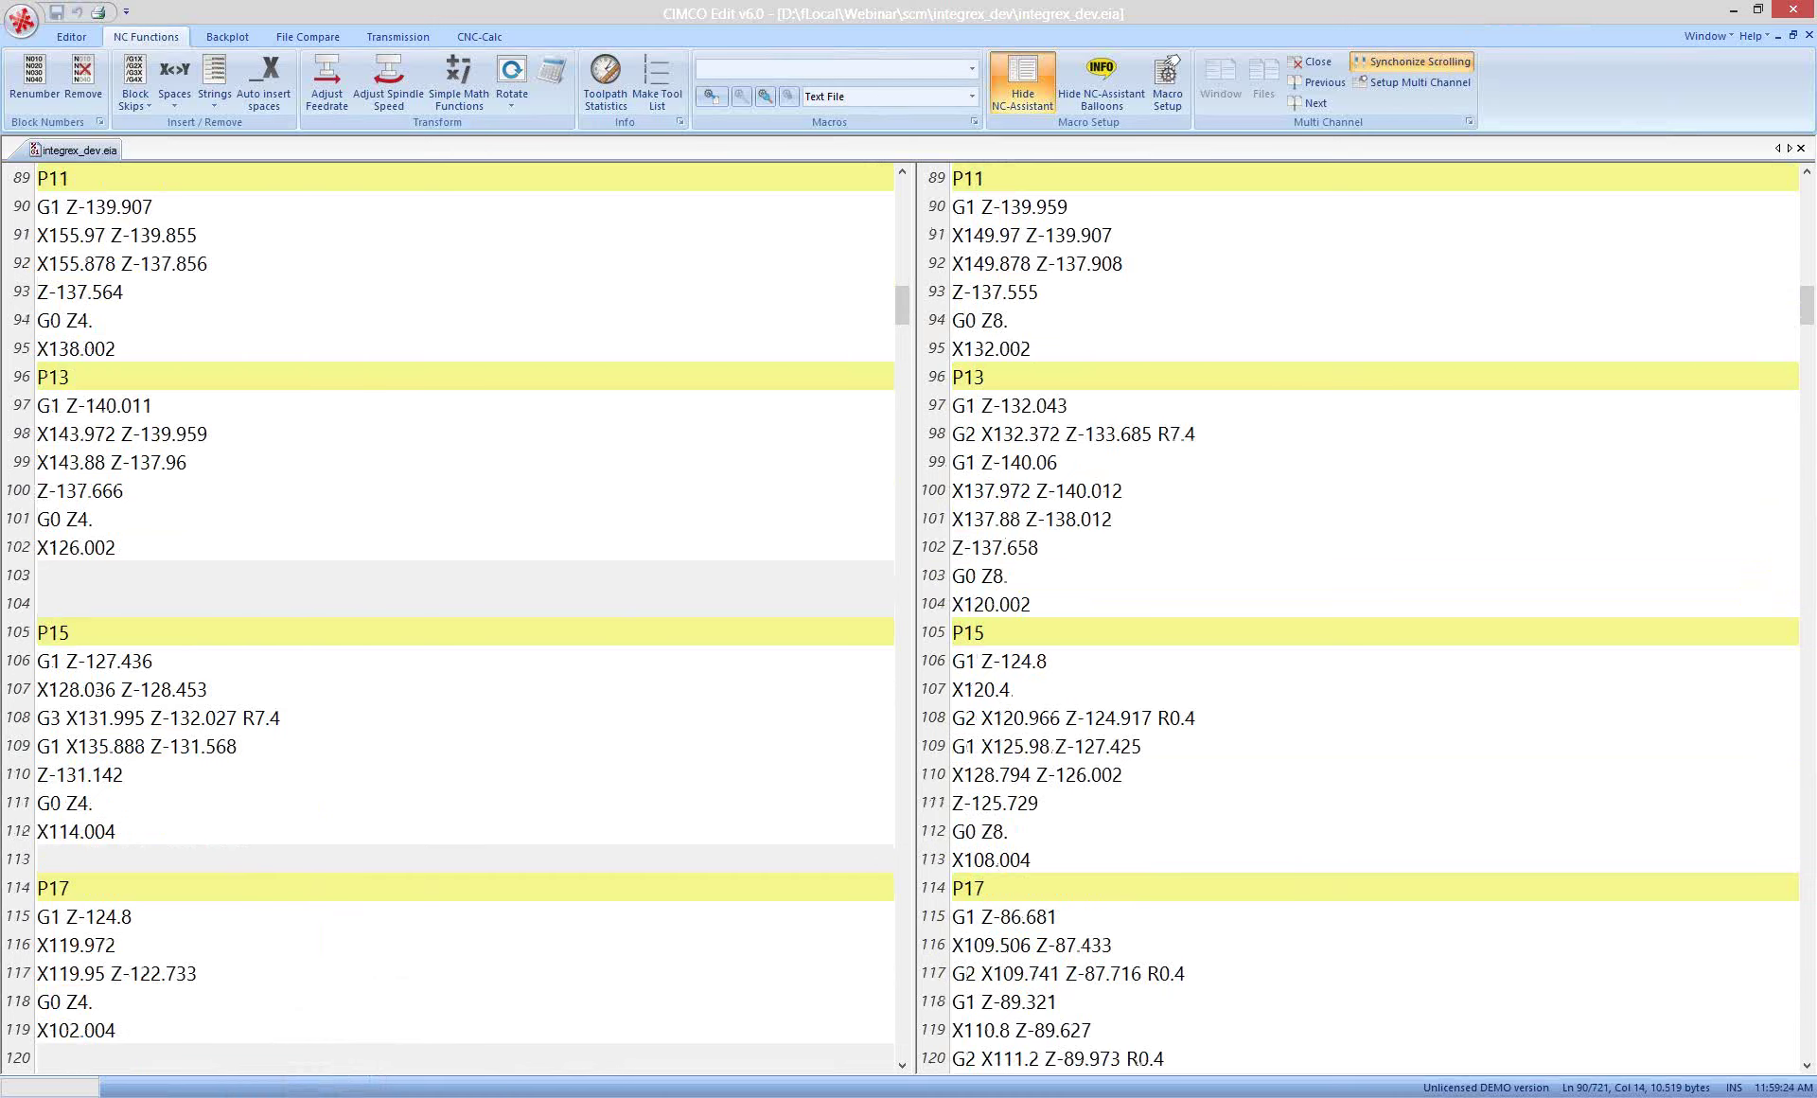
{"action": "left_click", "coordinate": [332, 1014]}
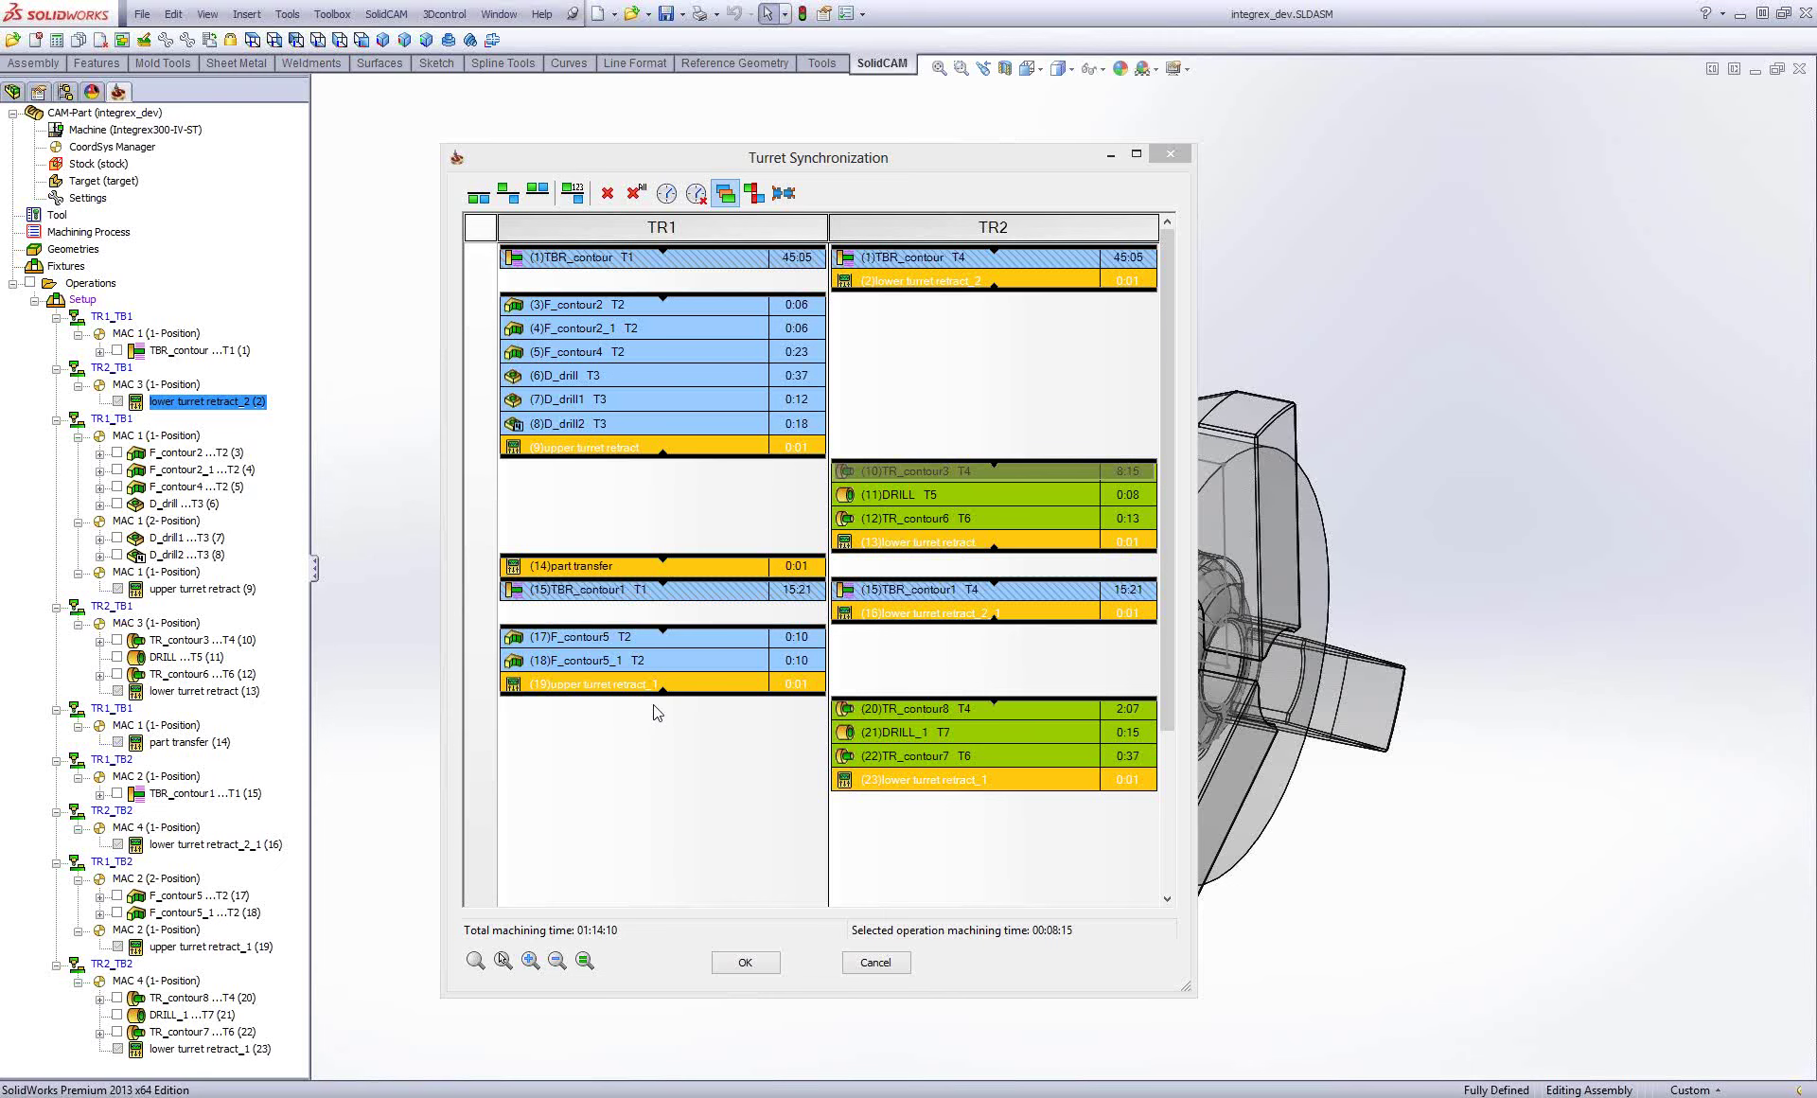